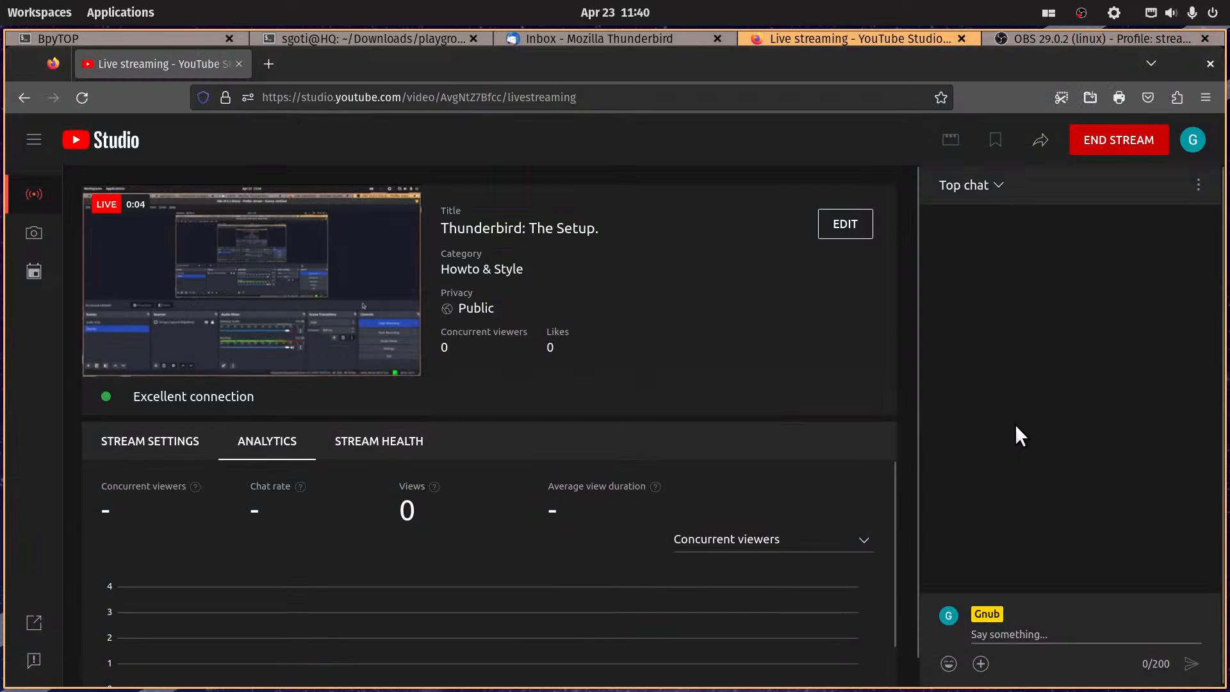
Step: Switch to Thunderbird and turn on Do Not Disturb for desktop notifications
{"action": "key", "text": "alt+Tab"}
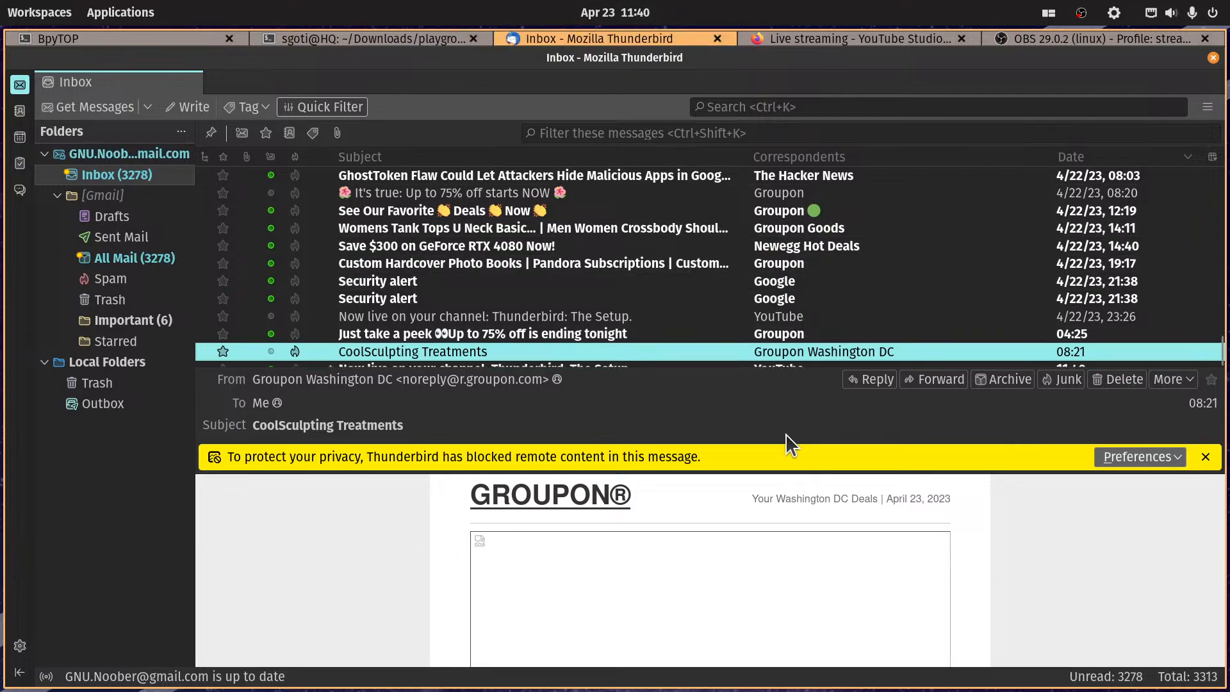
{"action": "left_click", "coordinate": [605, 12]}
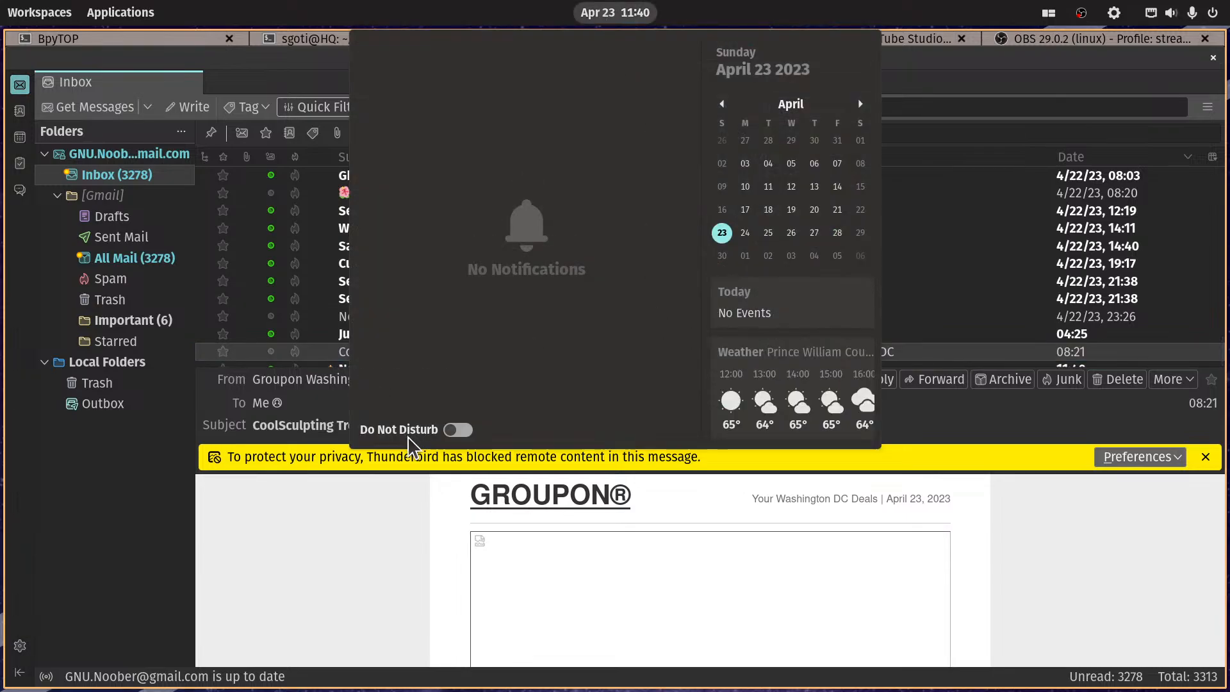
{"action": "left_click", "coordinate": [458, 429]}
{"action": "left_click", "coordinate": [599, 12]}
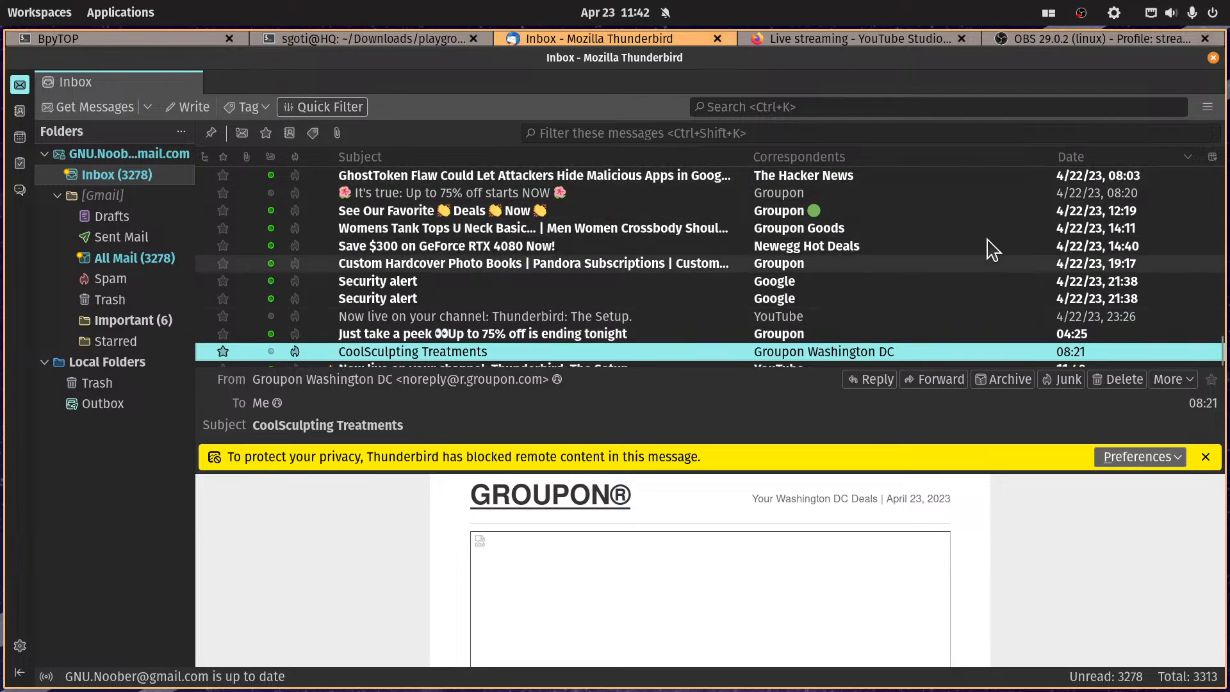
{"action": "scroll", "coordinate": [578, 272], "scroll_direction": "down", "scroll_amount": 1}
{"action": "scroll", "coordinate": [582, 271], "scroll_direction": "up", "scroll_amount": 2}
{"action": "scroll", "coordinate": [579, 272], "scroll_direction": "down", "scroll_amount": 2}
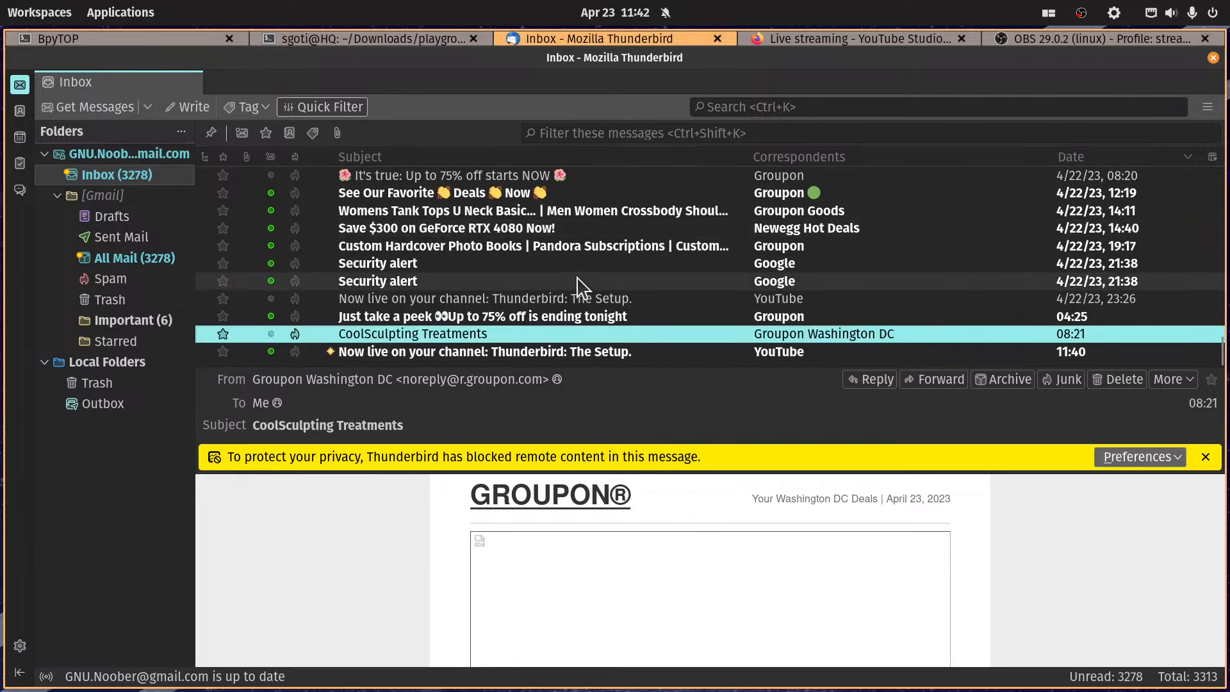
{"action": "left_click", "coordinate": [1207, 106]}
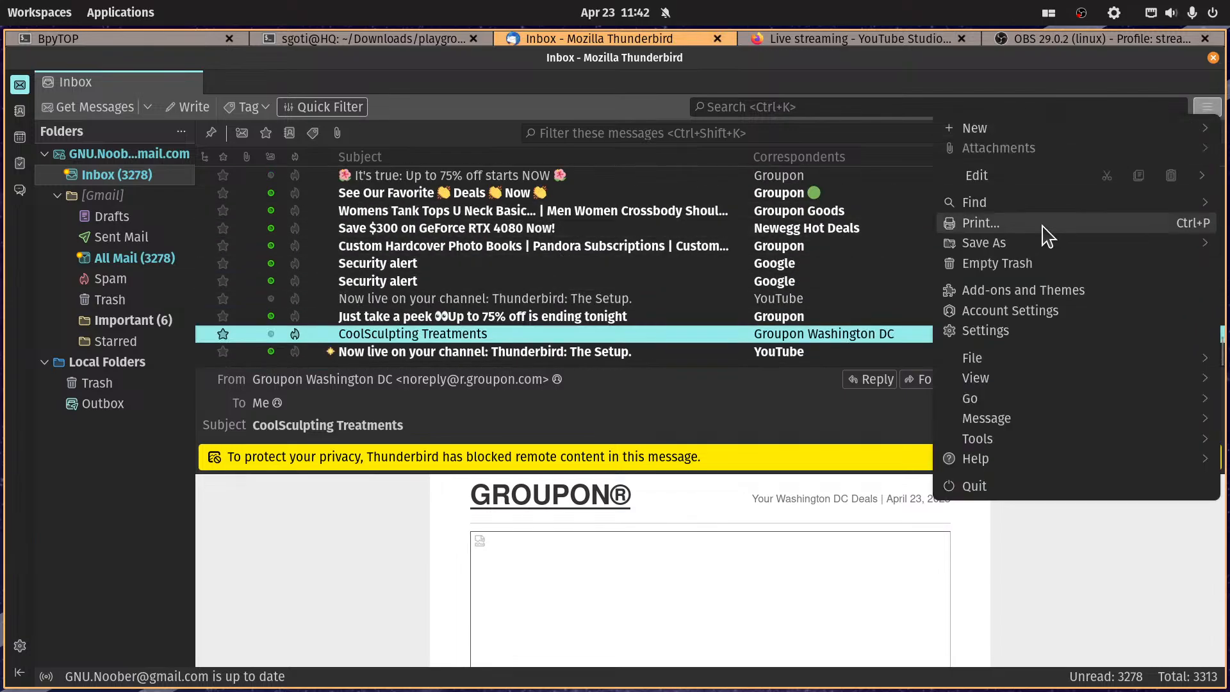
{"action": "left_click", "coordinate": [1012, 381]}
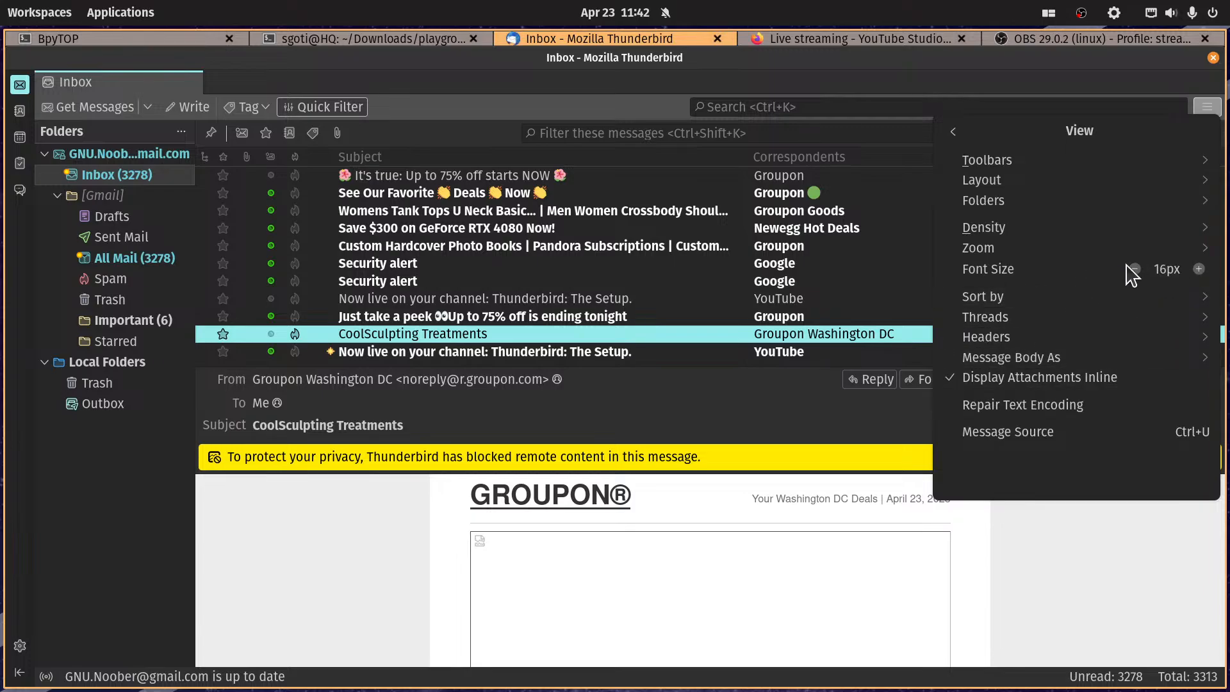
{"action": "left_click", "coordinate": [881, 81]}
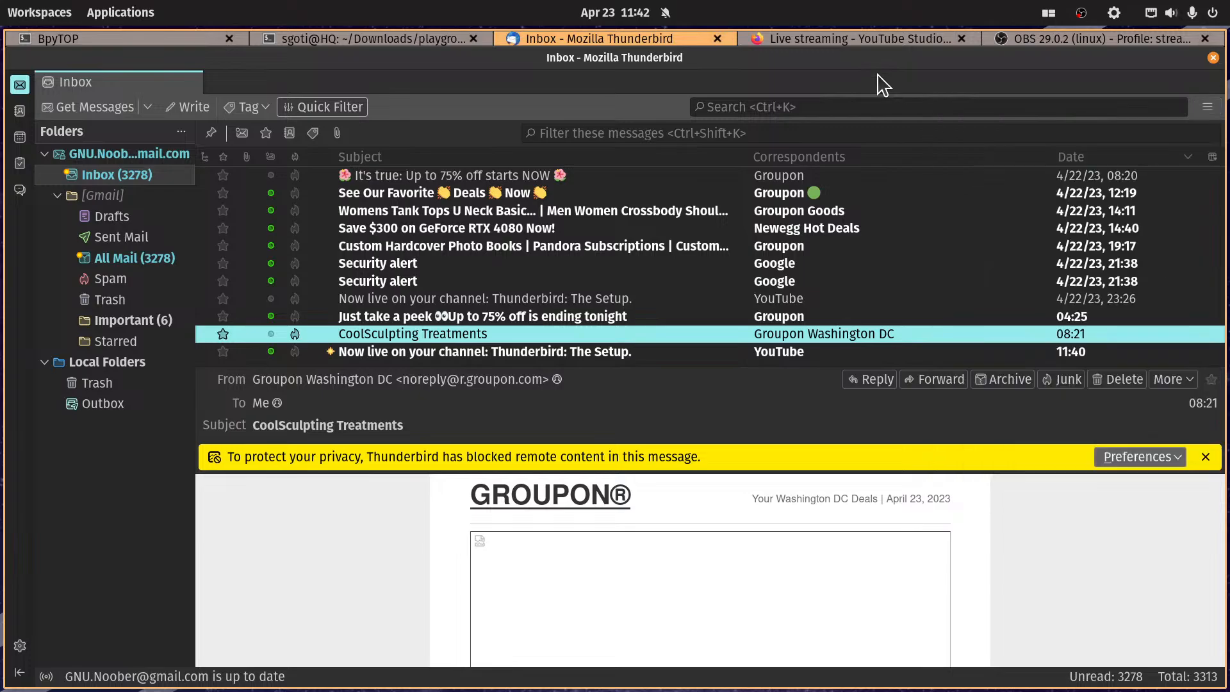
Step: Review the mail account's Synchronization & Storage settings and the folders selected for offline use, then return to the inbox
{"action": "left_click", "coordinate": [157, 154]}
{"action": "left_click", "coordinate": [1140, 151]}
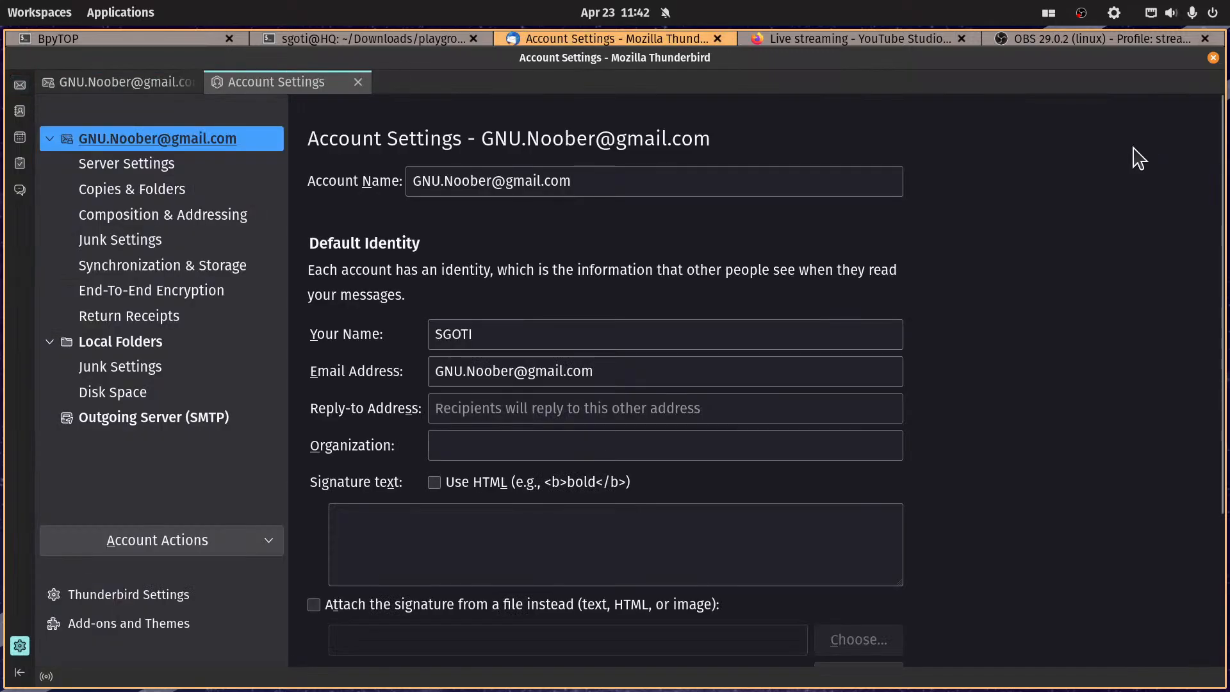
{"action": "left_click", "coordinate": [180, 264]}
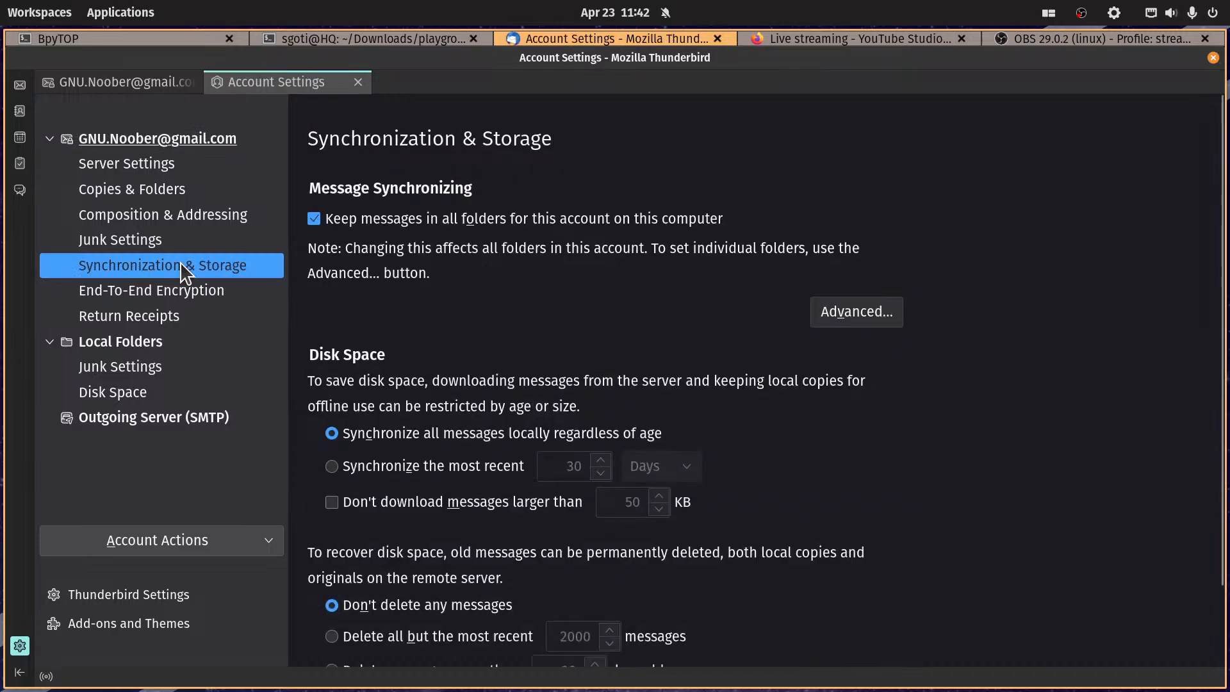
{"action": "left_click", "coordinate": [882, 319]}
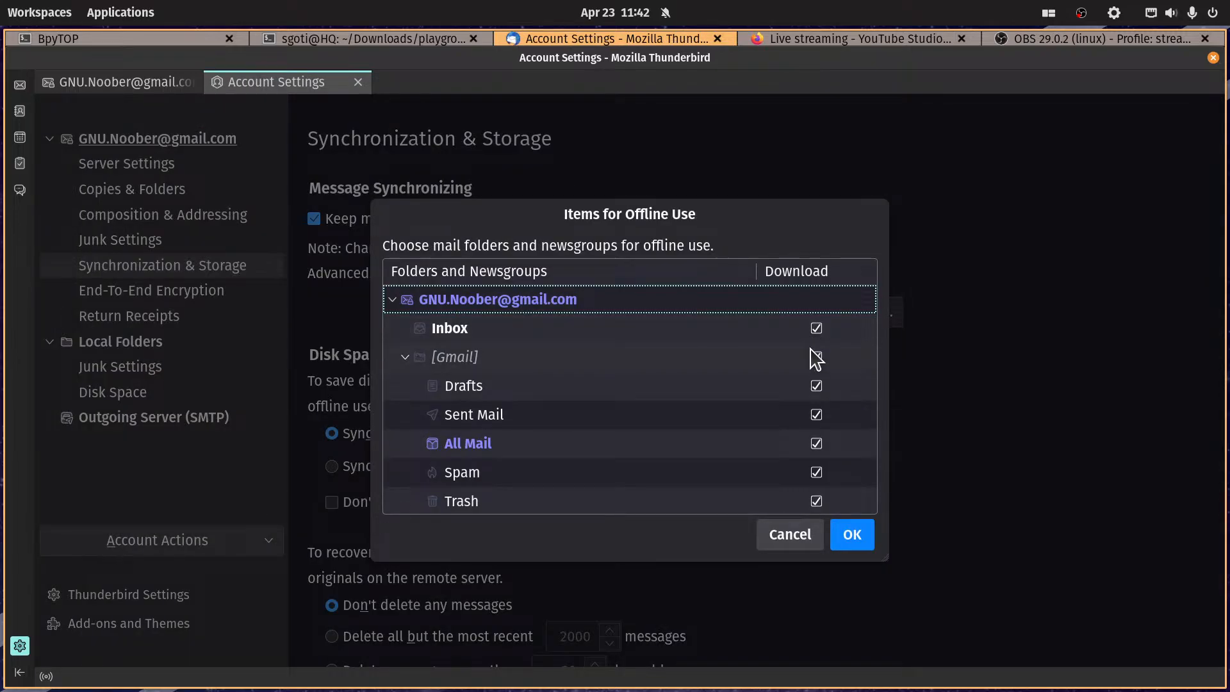
{"action": "scroll", "coordinate": [816, 410], "scroll_direction": "down", "scroll_amount": 1}
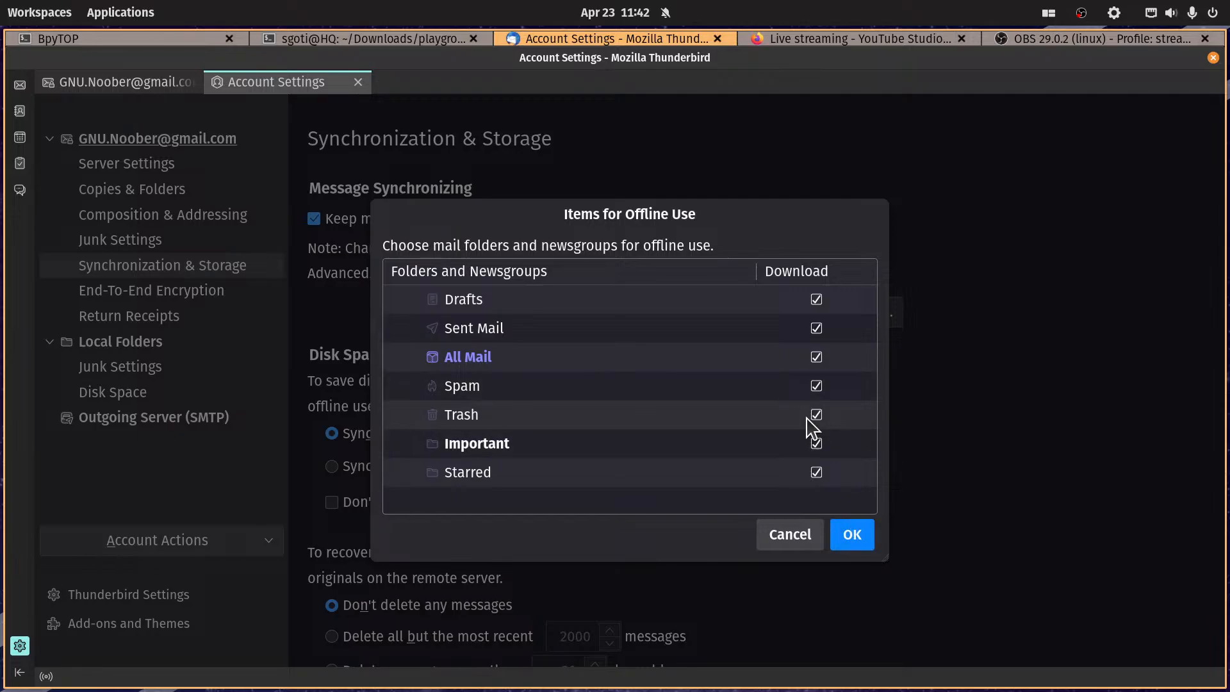
{"action": "left_click", "coordinate": [868, 548]}
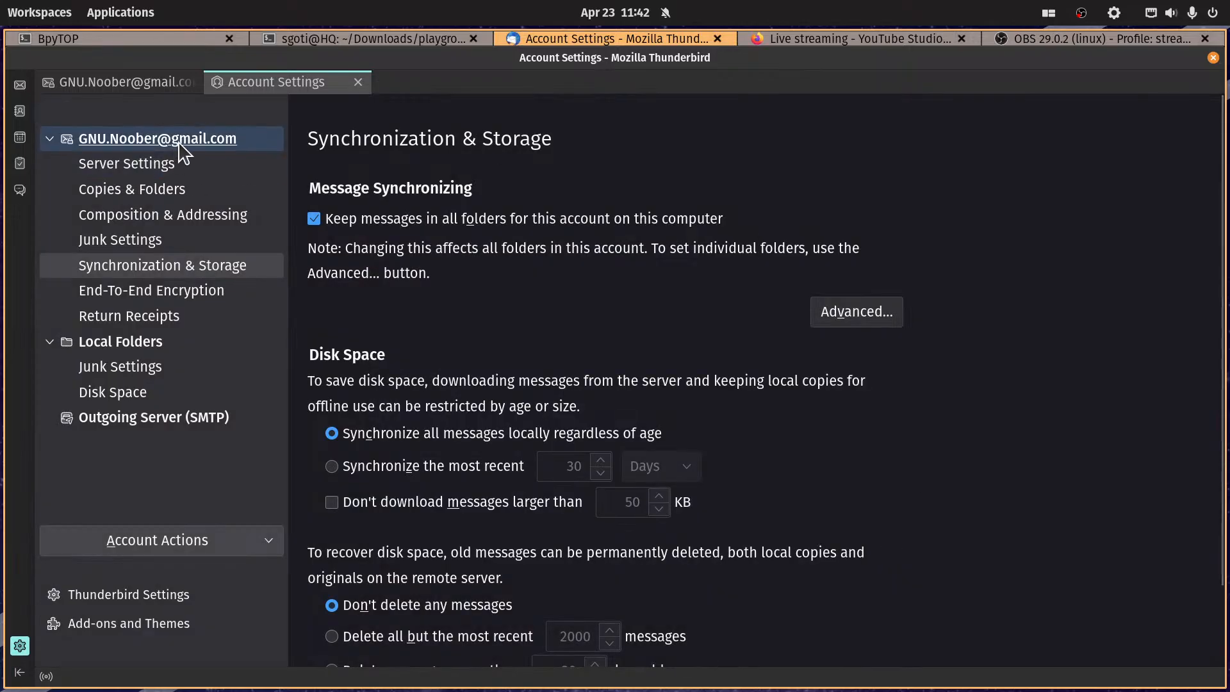
{"action": "left_click", "coordinate": [358, 82]}
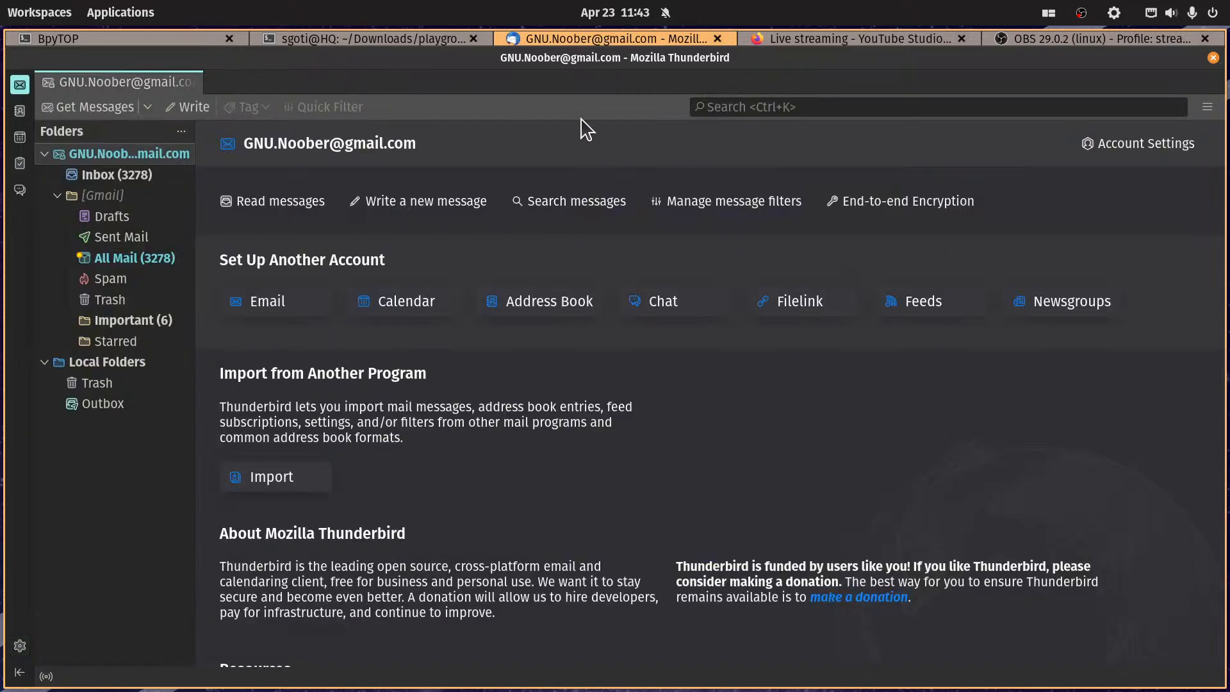
{"action": "left_click", "coordinate": [121, 179]}
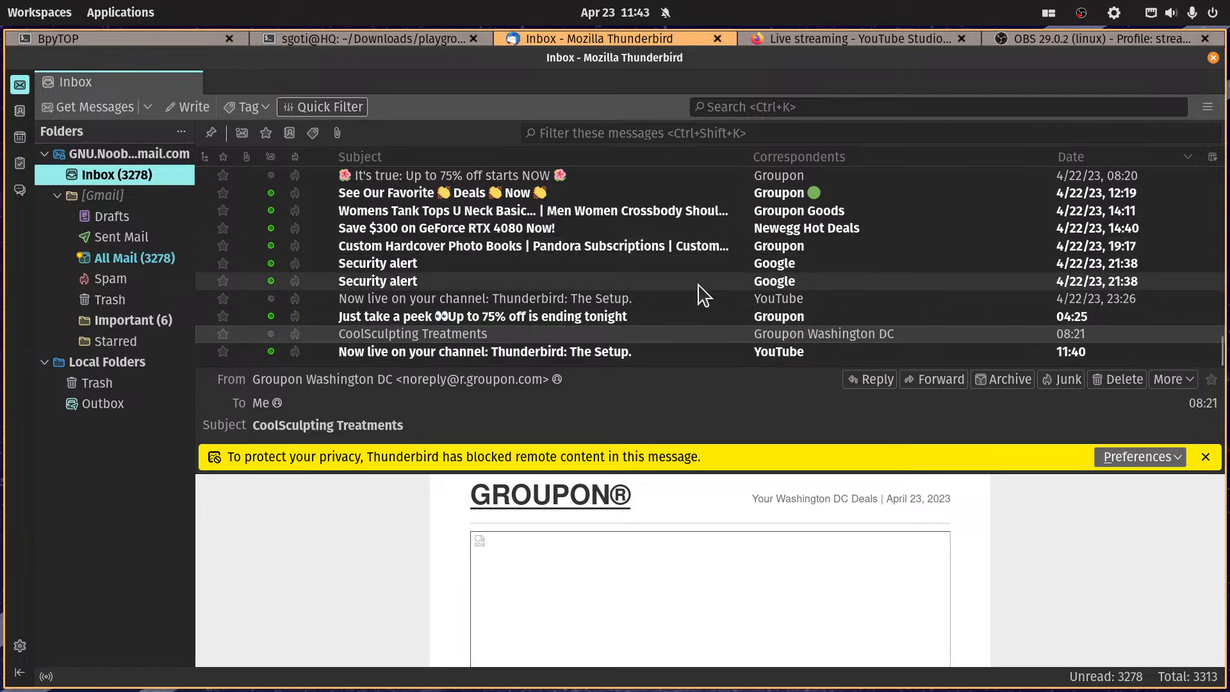
Step: Change the mail window layout to Wide View
{"action": "scroll", "coordinate": [635, 285], "scroll_direction": "up", "scroll_amount": 10}
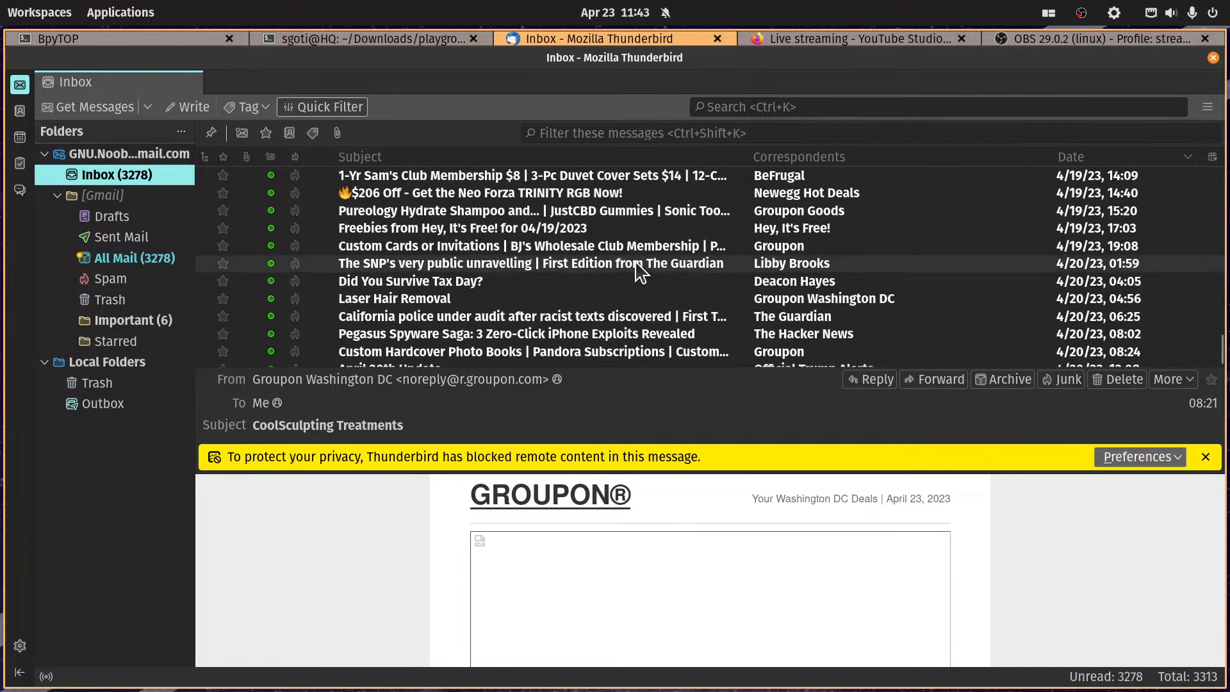
{"action": "scroll", "coordinate": [641, 273], "scroll_direction": "down", "scroll_amount": 10}
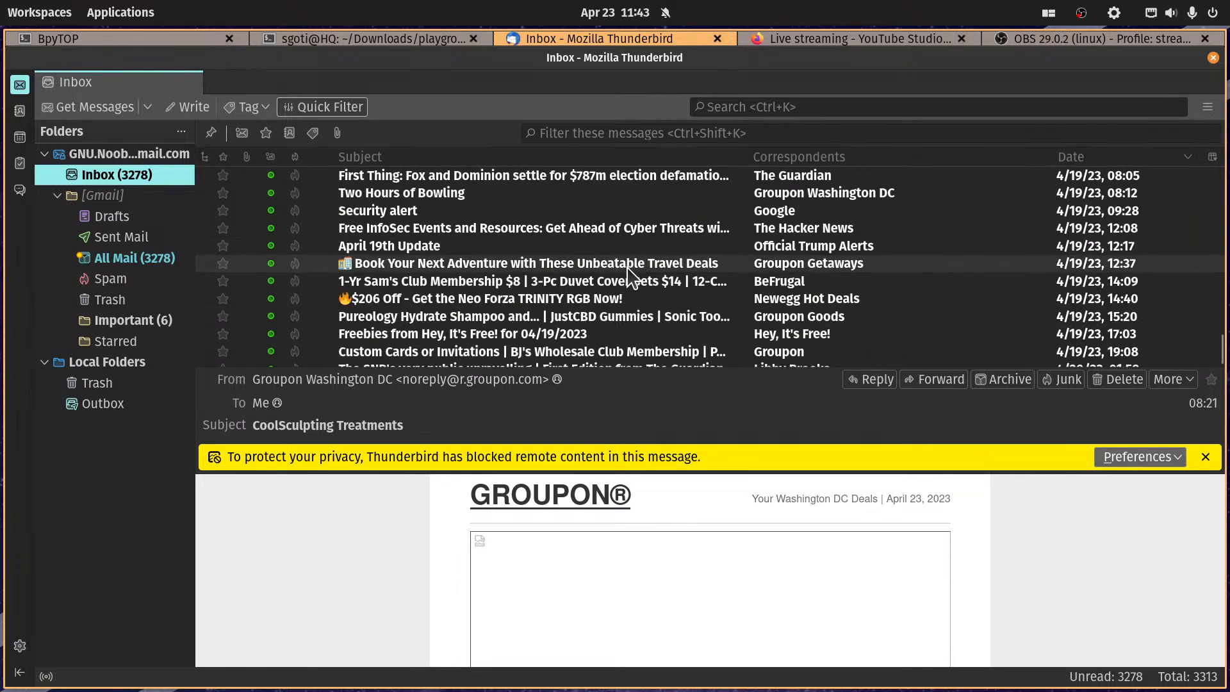
{"action": "left_click", "coordinate": [1207, 107]}
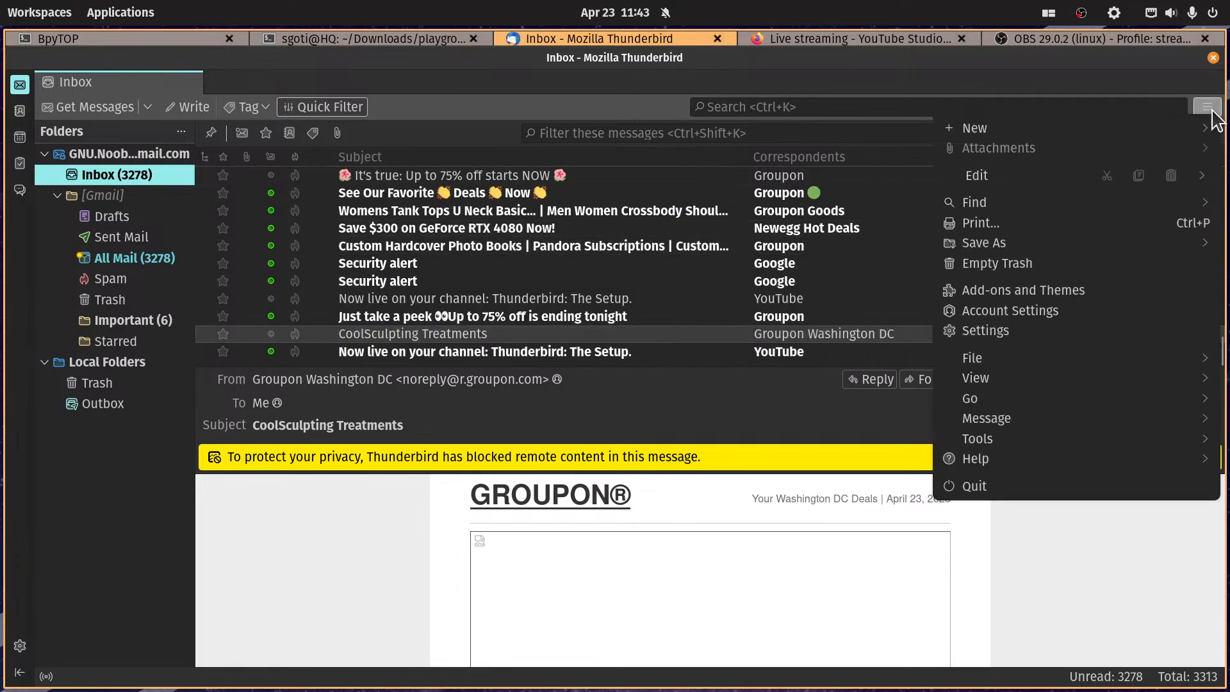
{"action": "left_click", "coordinate": [1043, 384]}
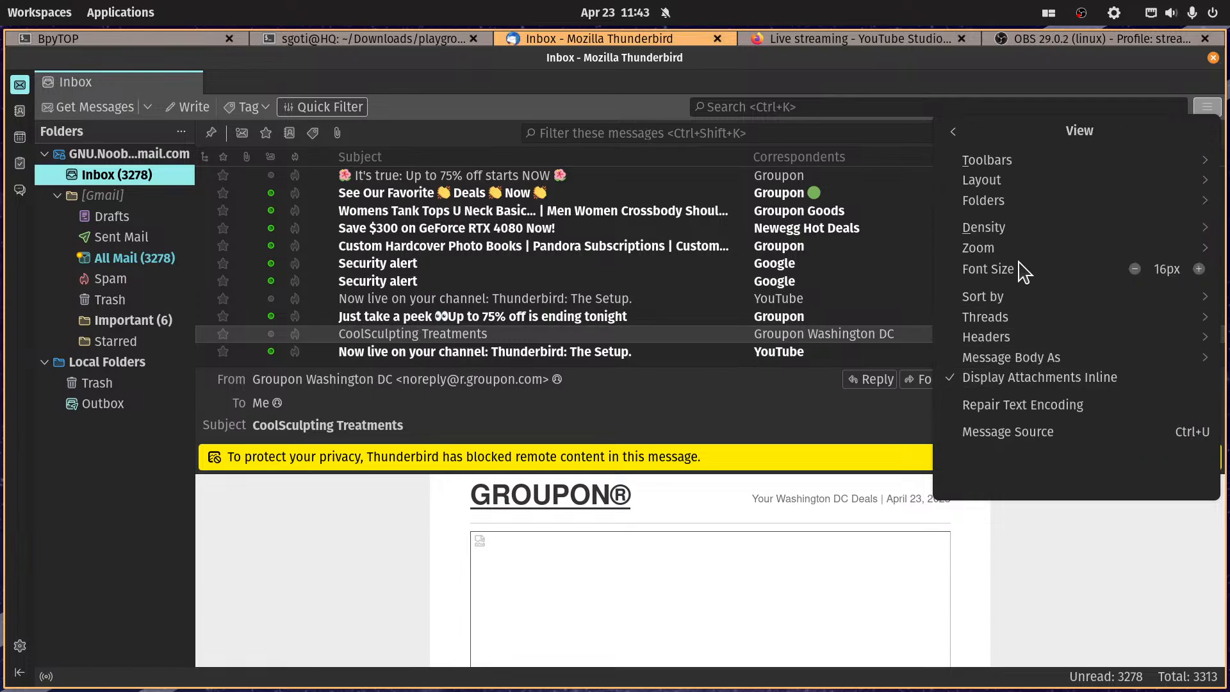
{"action": "left_click", "coordinate": [1028, 187]}
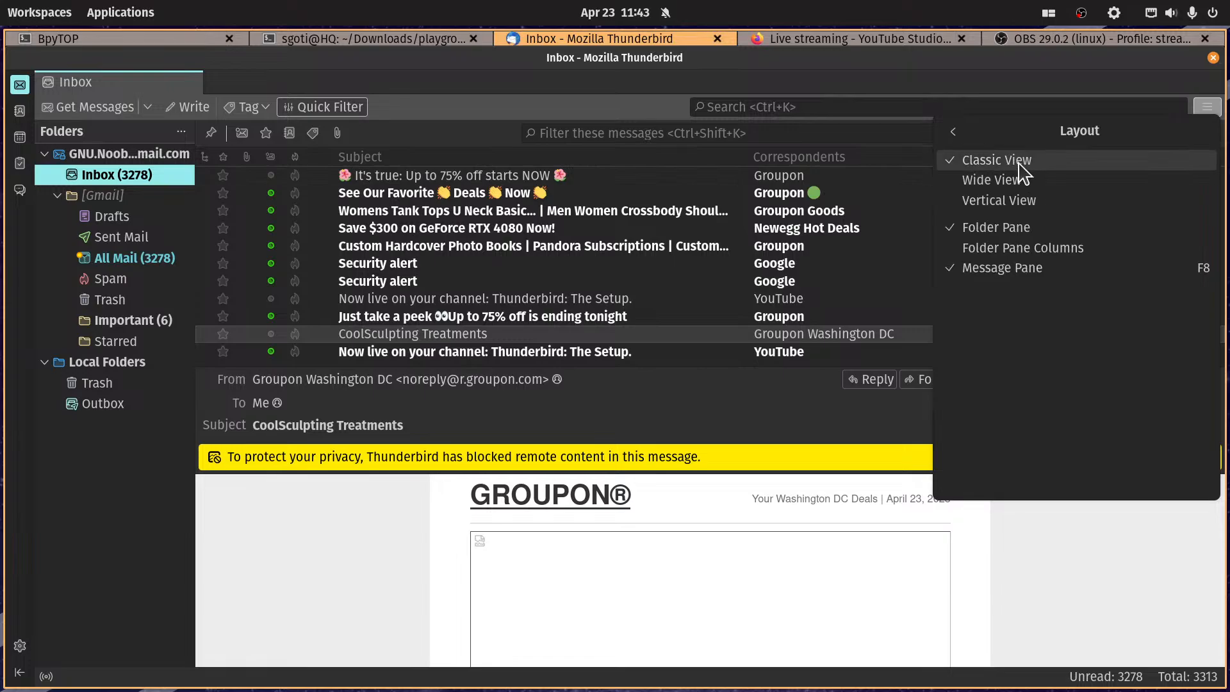
{"action": "left_click", "coordinate": [1023, 180]}
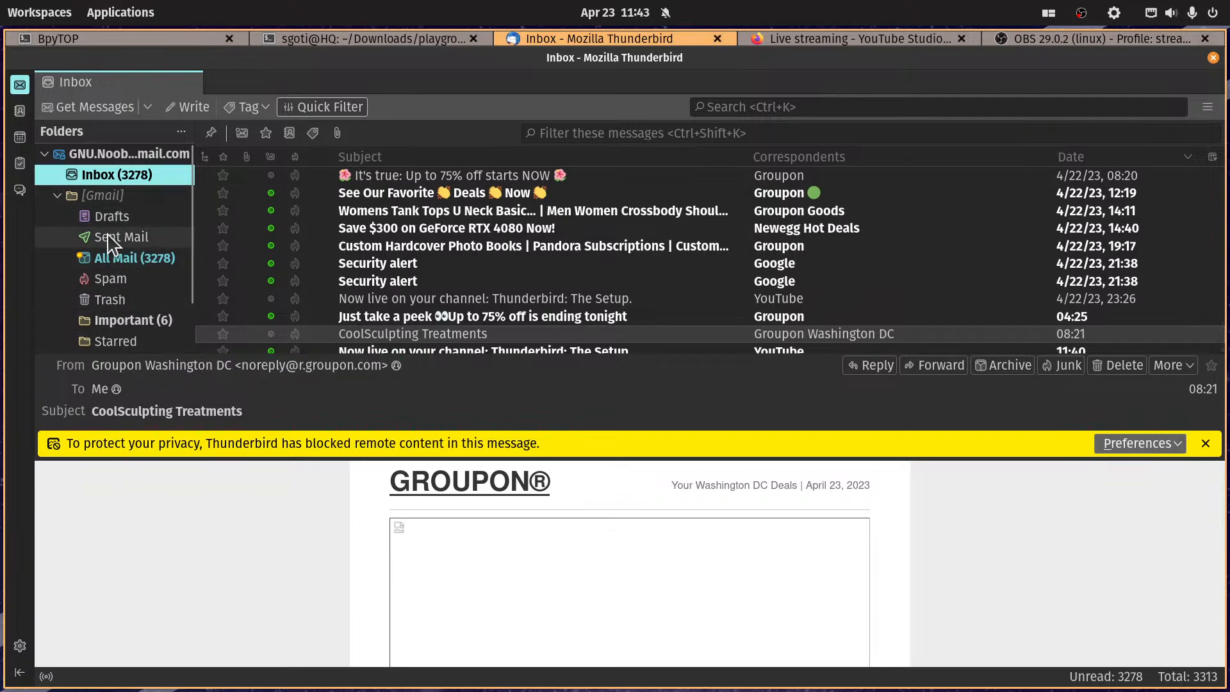
Step: Change the mail window layout to Vertical View
{"action": "left_click", "coordinate": [1208, 107]}
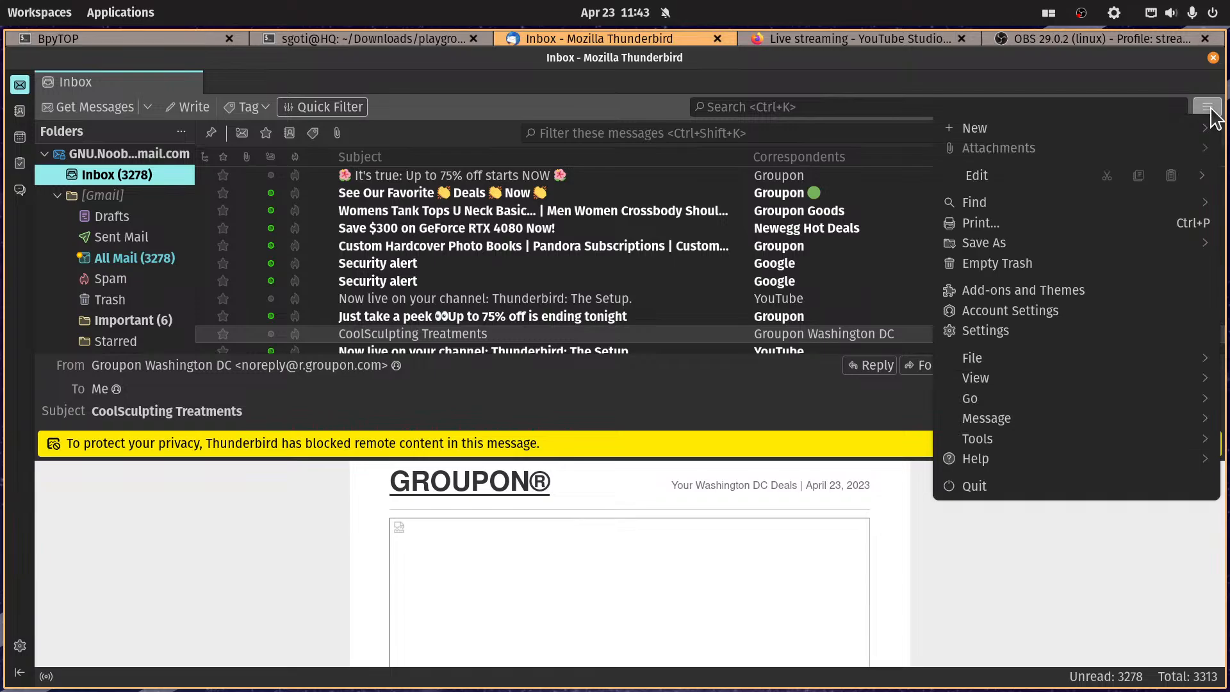
{"action": "left_click", "coordinate": [1053, 385]}
{"action": "left_click", "coordinate": [1018, 186]}
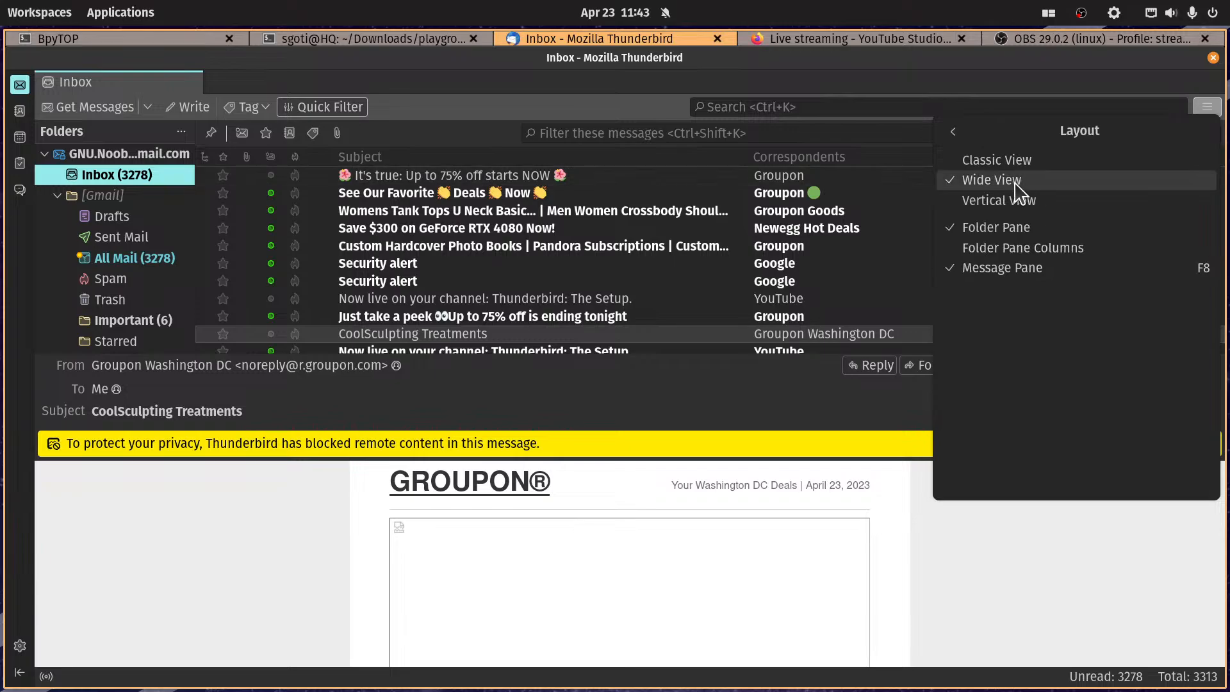
{"action": "left_click", "coordinate": [1016, 200]}
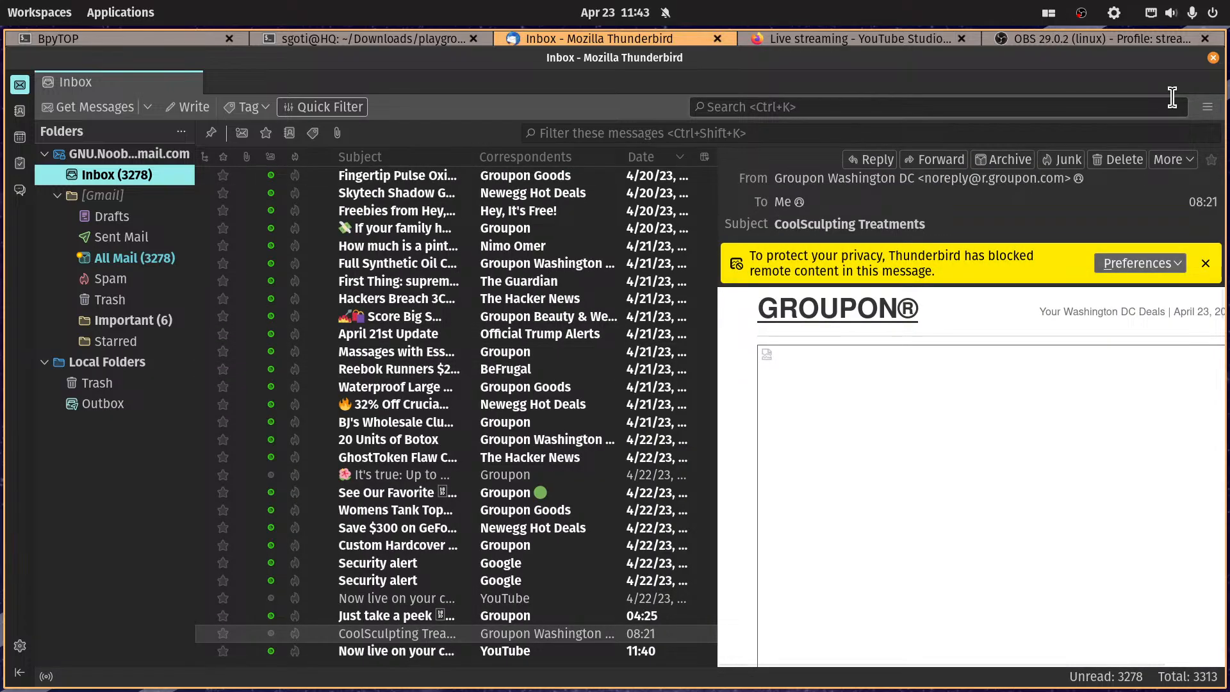
Step: Restore the mail window layout to Classic View
{"action": "left_click", "coordinate": [1207, 107]}
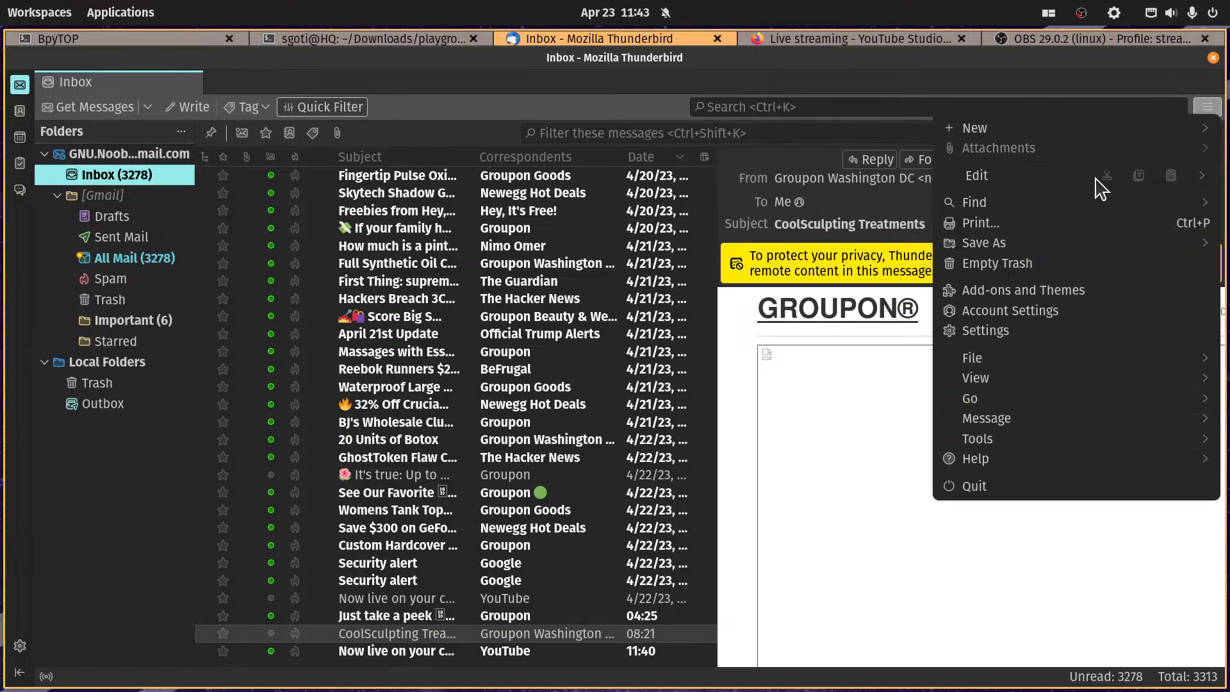
{"action": "left_click", "coordinate": [1054, 378]}
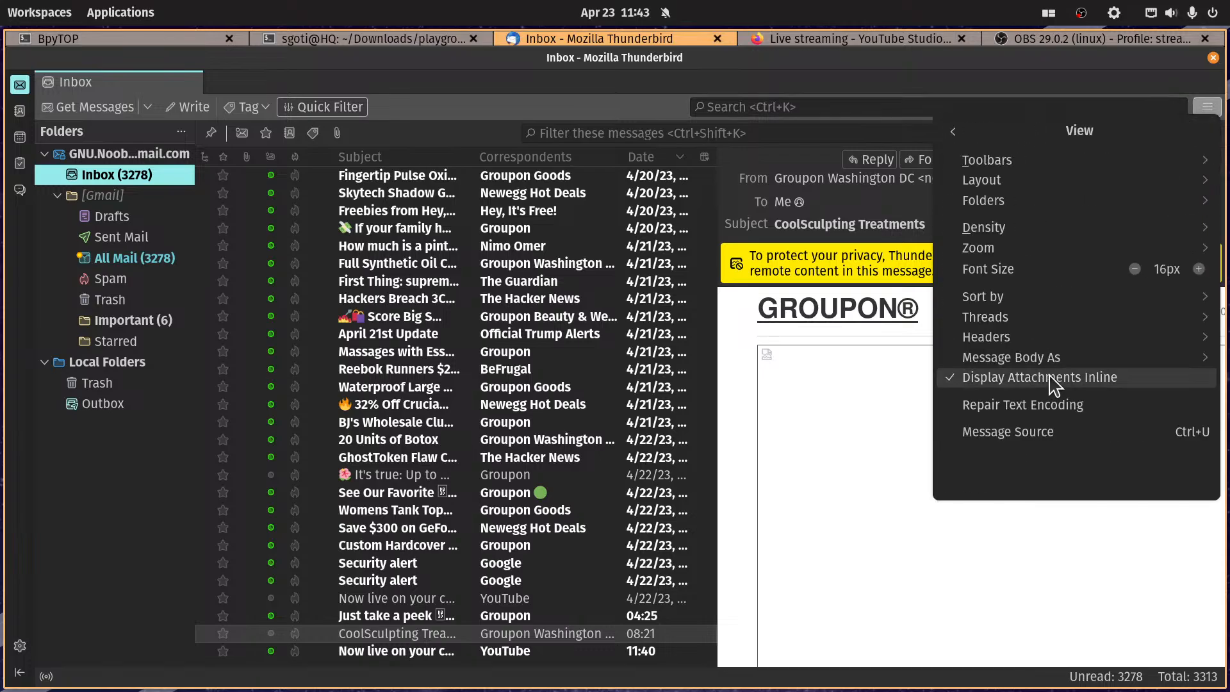
{"action": "left_click", "coordinate": [1040, 184]}
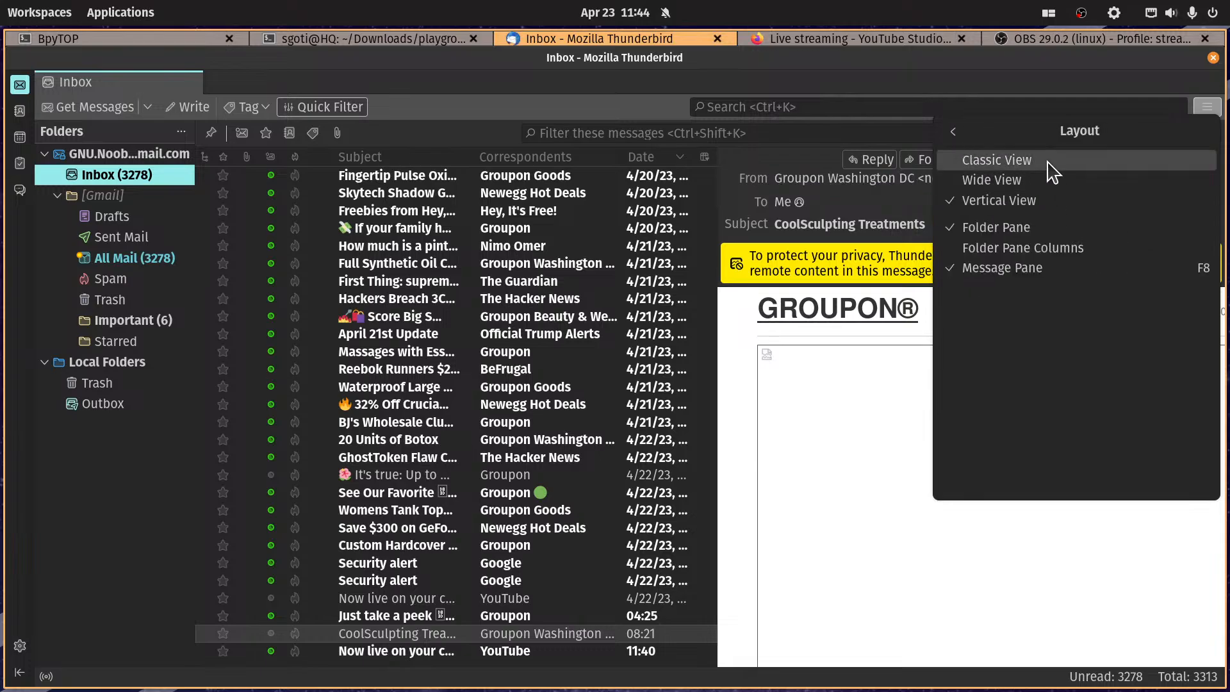
{"action": "left_click", "coordinate": [1038, 160]}
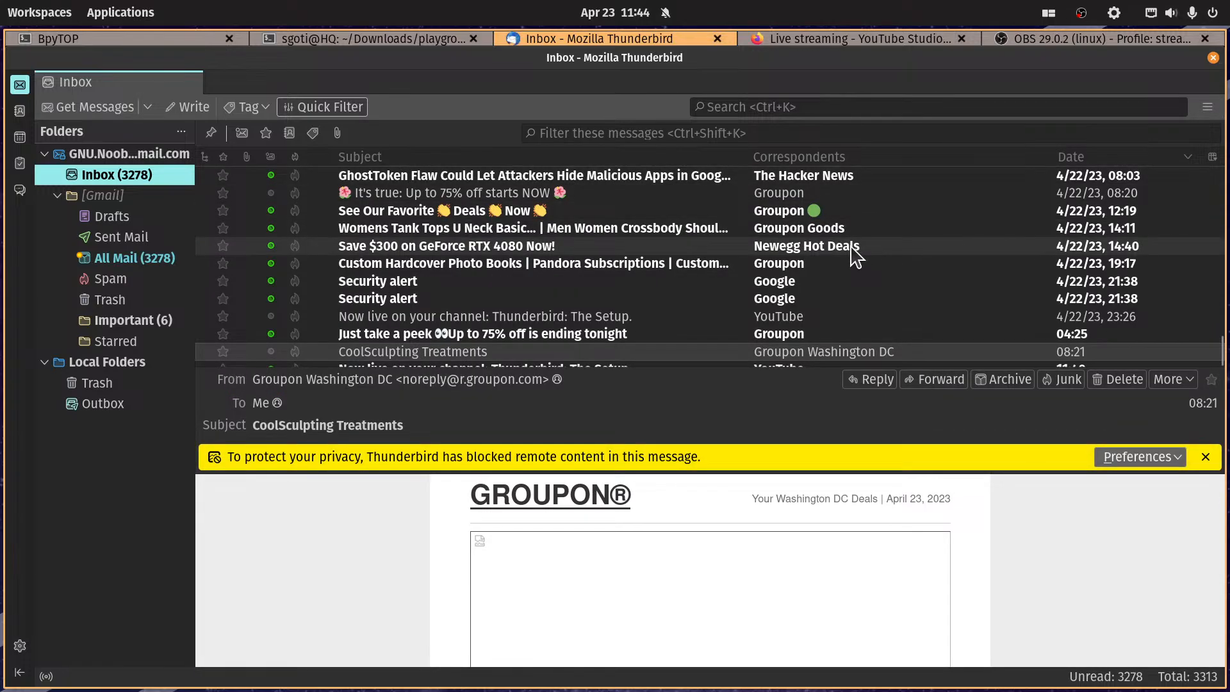
Step: Hide the message pane and browse the inbox in the full-height message list
{"action": "key", "text": "F8"}
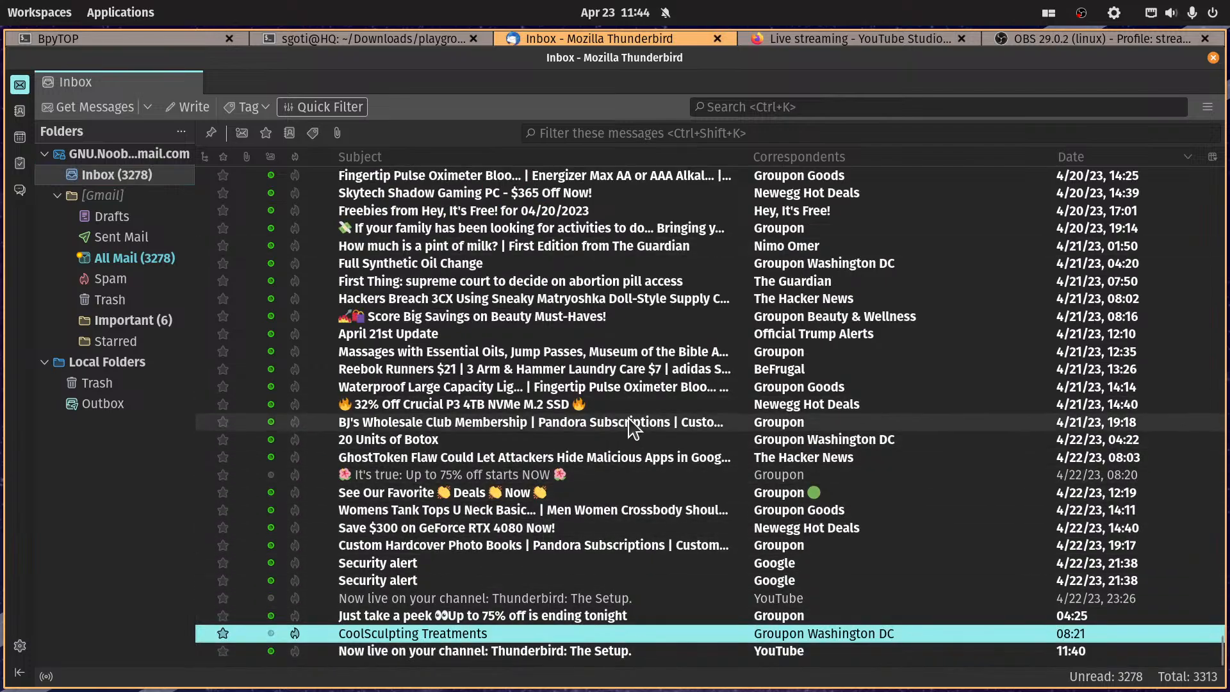
{"action": "scroll", "coordinate": [634, 426], "scroll_direction": "up", "scroll_amount": 13}
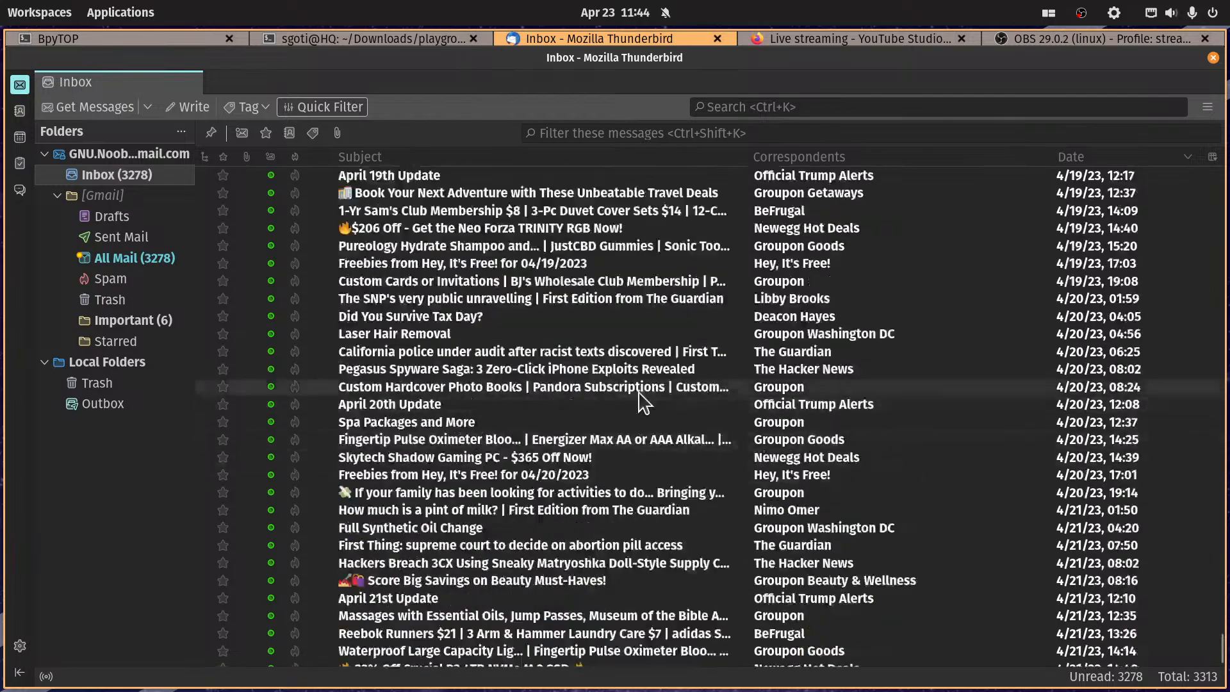
{"action": "scroll", "coordinate": [649, 378], "scroll_direction": "up", "scroll_amount": 3}
{"action": "scroll", "coordinate": [647, 374], "scroll_direction": "down", "scroll_amount": 16}
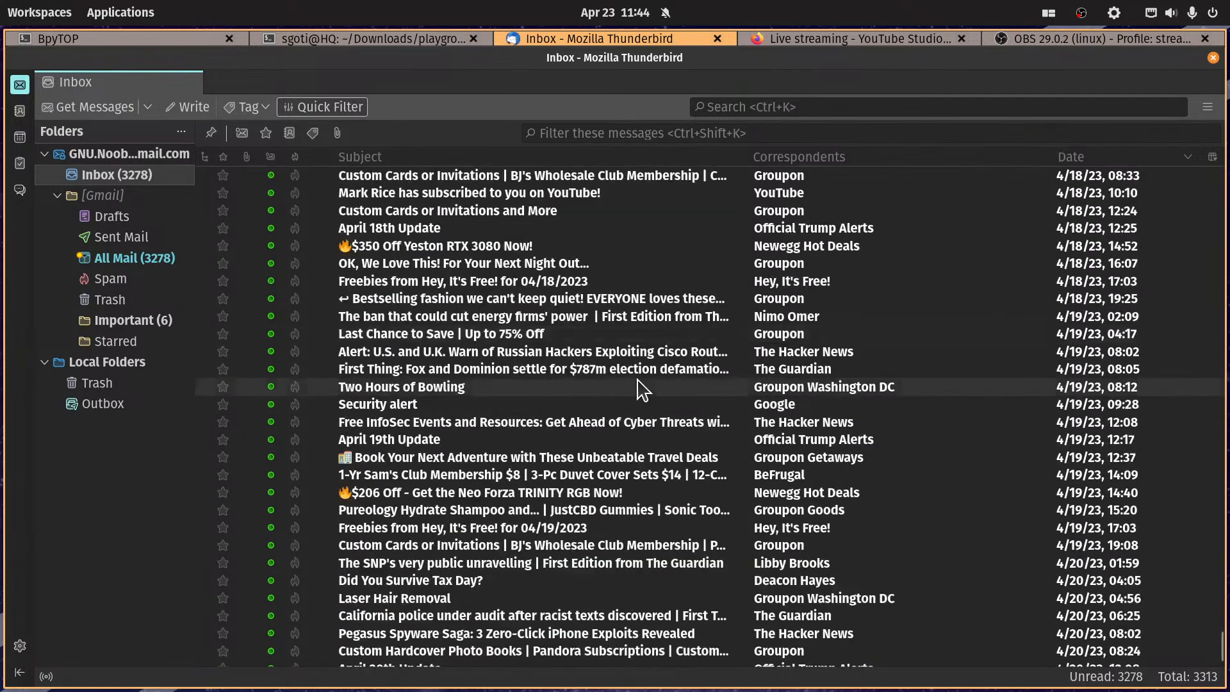
Step: View the newest YouTube message, "Now live on your channel: Thunderbird: The Setup.", in its own tab and close it
{"action": "scroll", "coordinate": [644, 365], "scroll_direction": "down", "scroll_amount": 2}
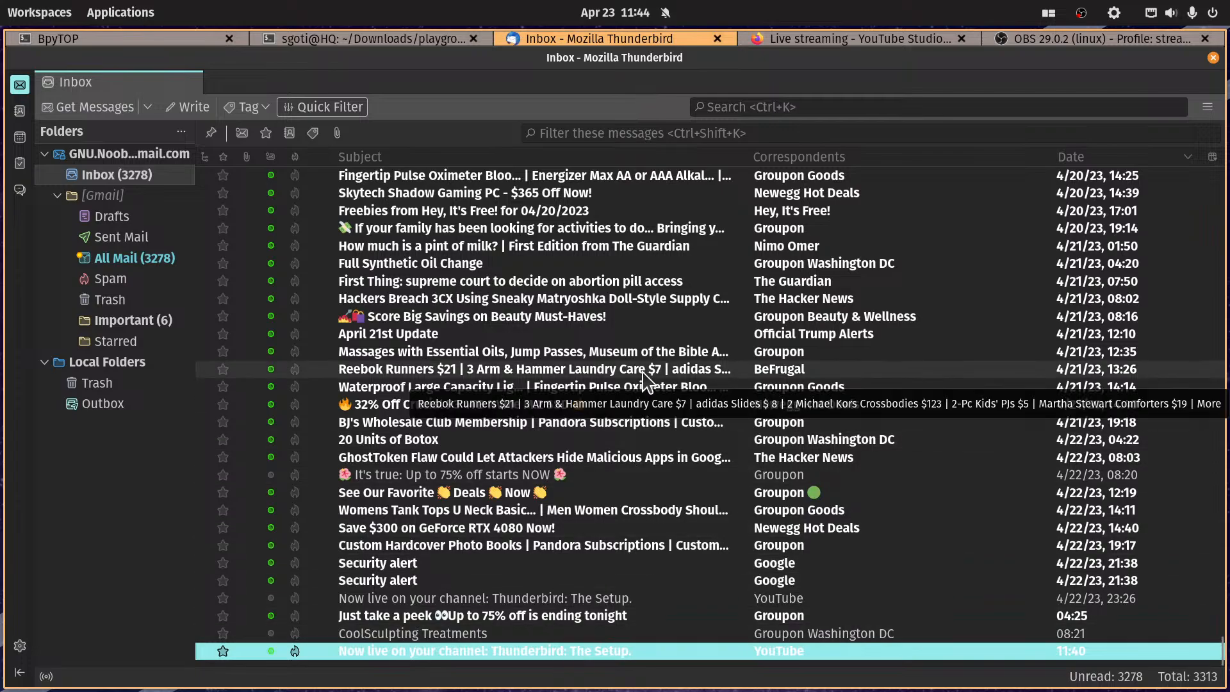
{"action": "key", "text": "Return"}
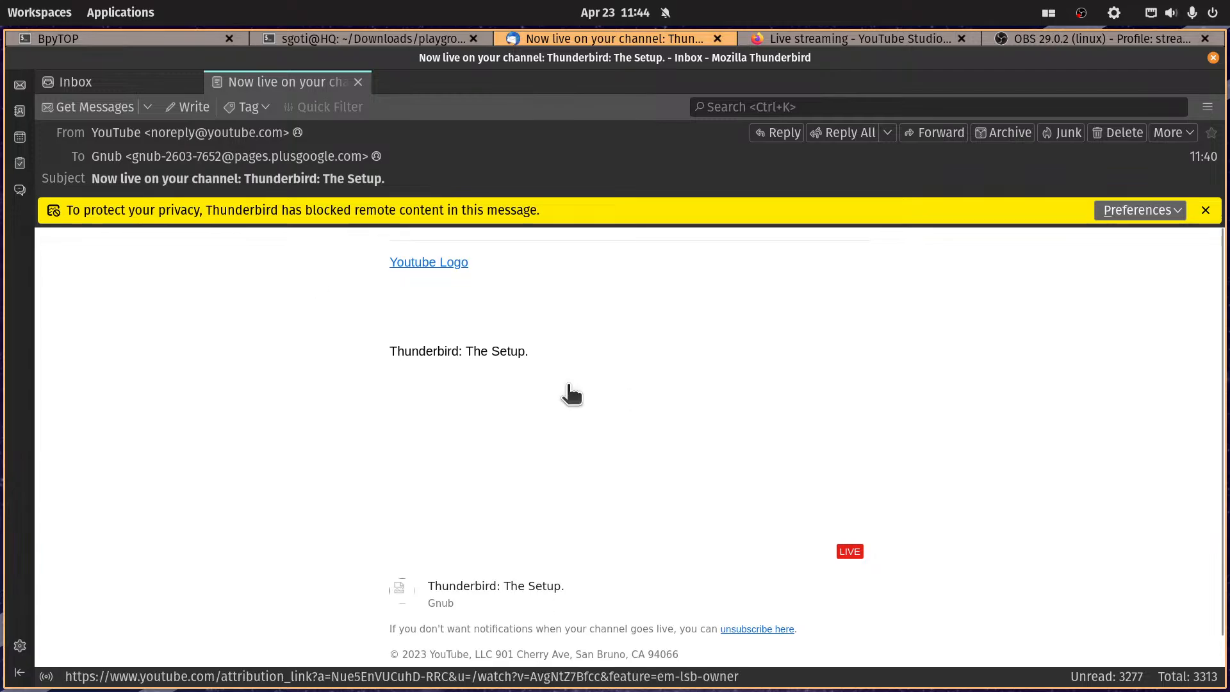
{"action": "left_click", "coordinate": [358, 82]}
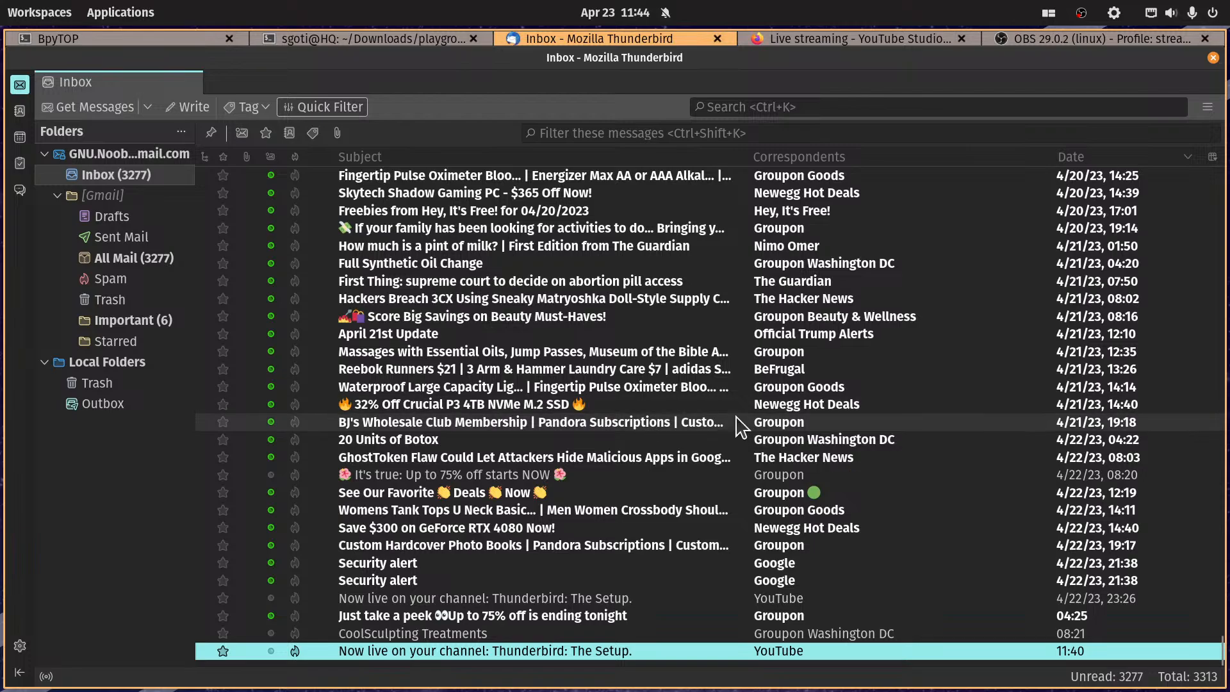
Step: Open the Groupon message "Just take a peek" in its own tab and look through its content
{"action": "left_click", "coordinate": [559, 616]}
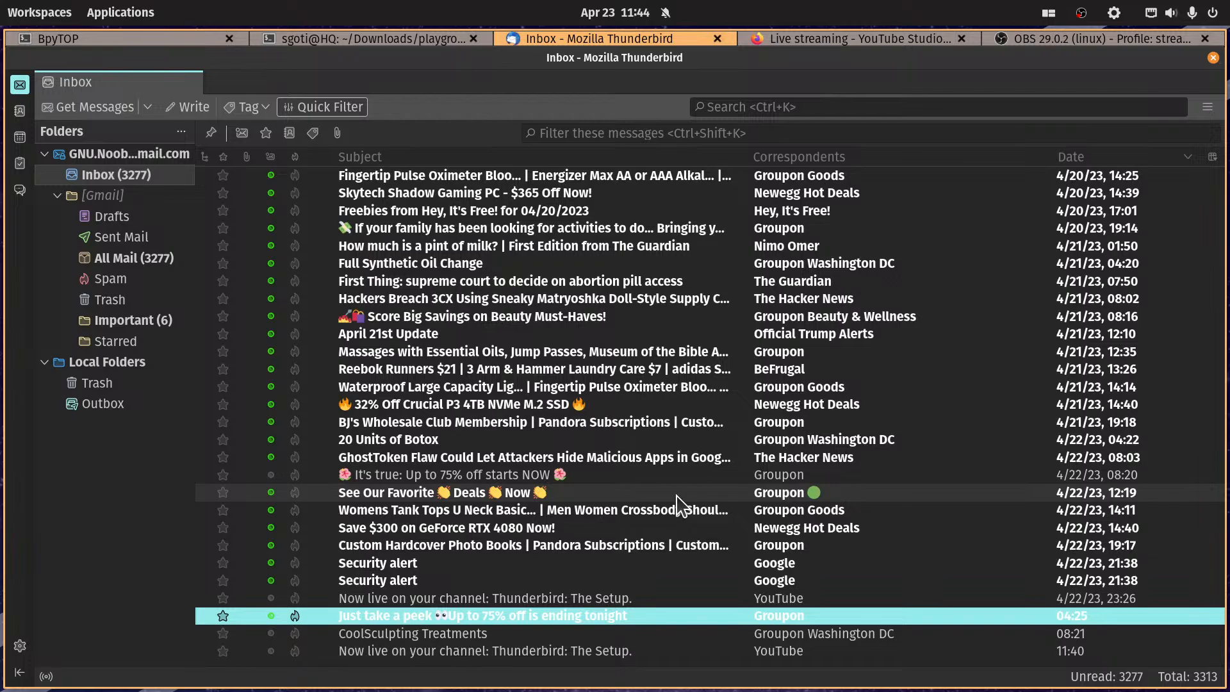
{"action": "key", "text": "Return"}
{"action": "scroll", "coordinate": [788, 453], "scroll_direction": "down", "scroll_amount": 15}
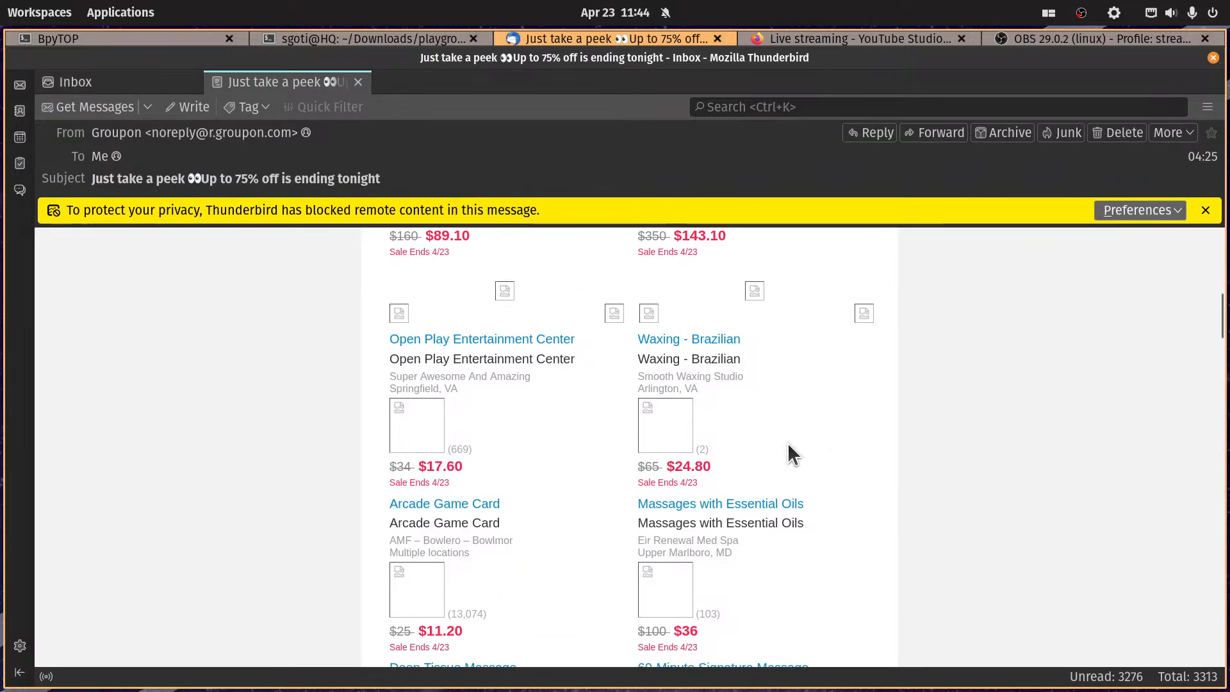
Step: Read through the rest of the Groupon message to its footer, return to its beginning and close the message tab
{"action": "scroll", "coordinate": [778, 471], "scroll_direction": "down", "scroll_amount": 5}
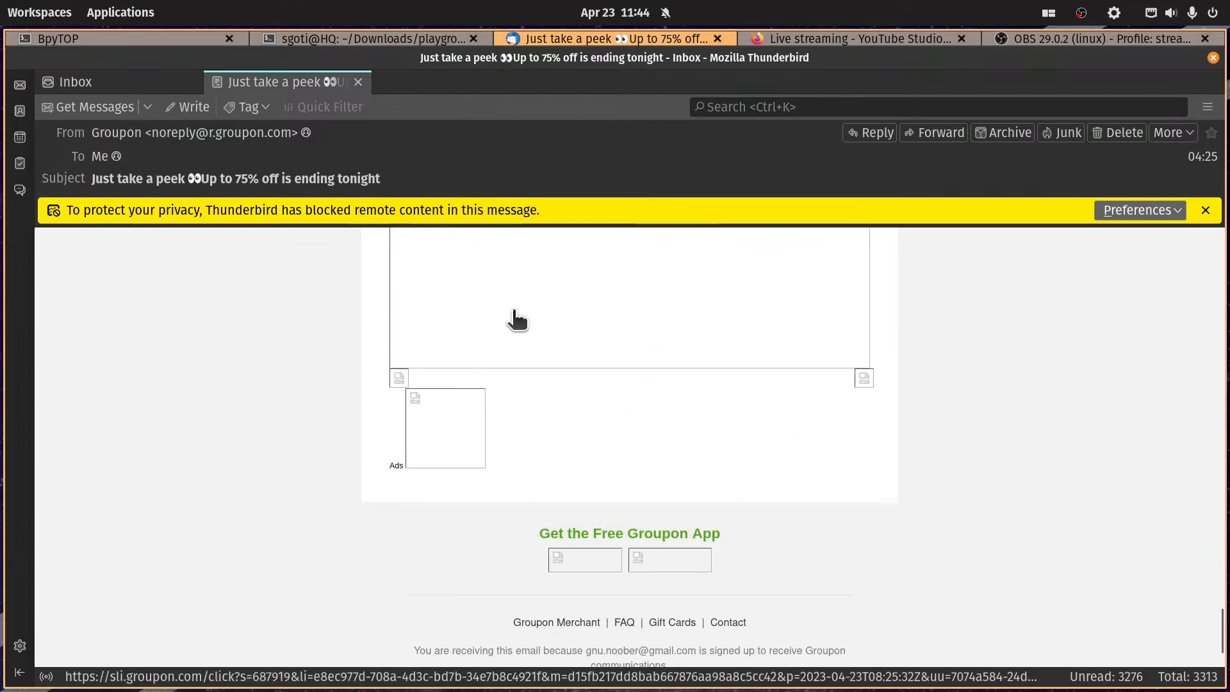
{"action": "scroll", "coordinate": [897, 487], "scroll_direction": "up", "scroll_amount": 3}
{"action": "scroll", "coordinate": [905, 478], "scroll_direction": "up", "scroll_amount": 15}
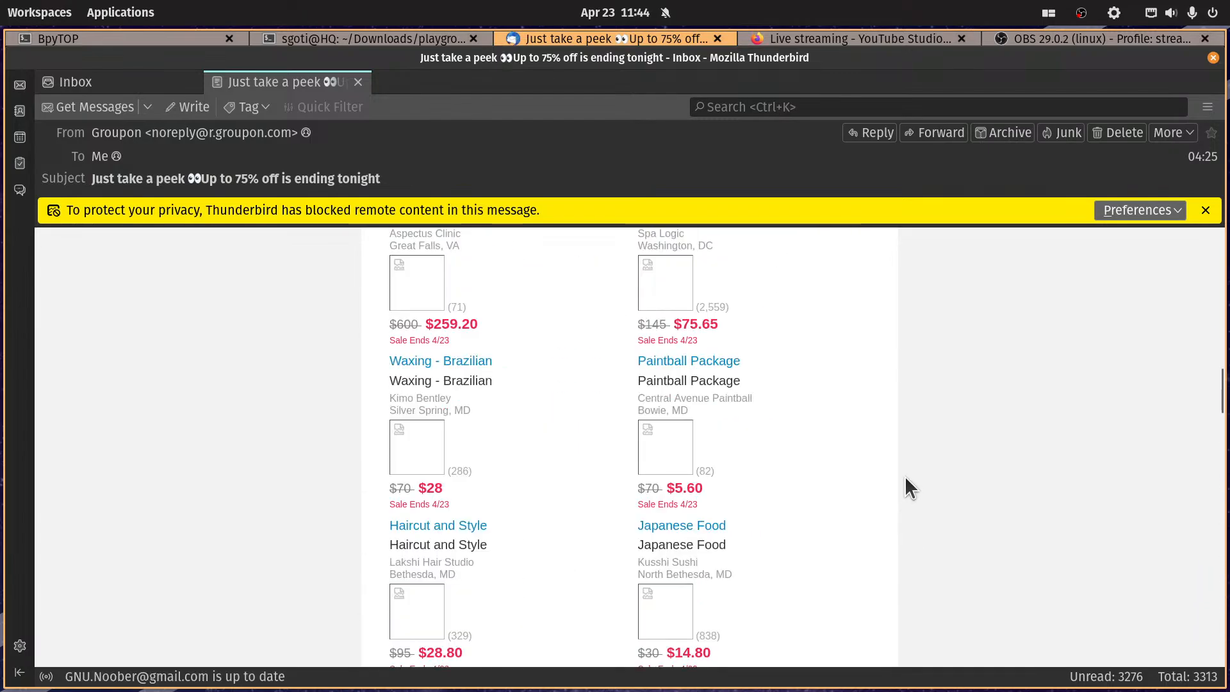
{"action": "scroll", "coordinate": [903, 451], "scroll_direction": "up", "scroll_amount": 3}
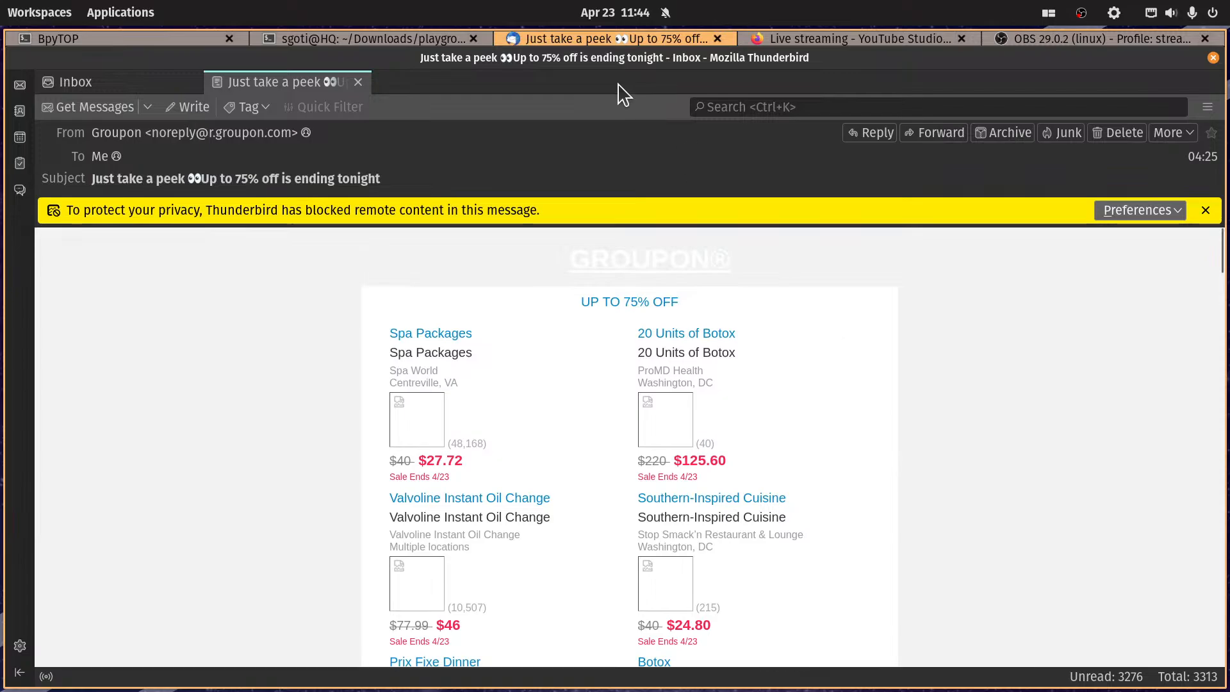
{"action": "left_click", "coordinate": [359, 83]}
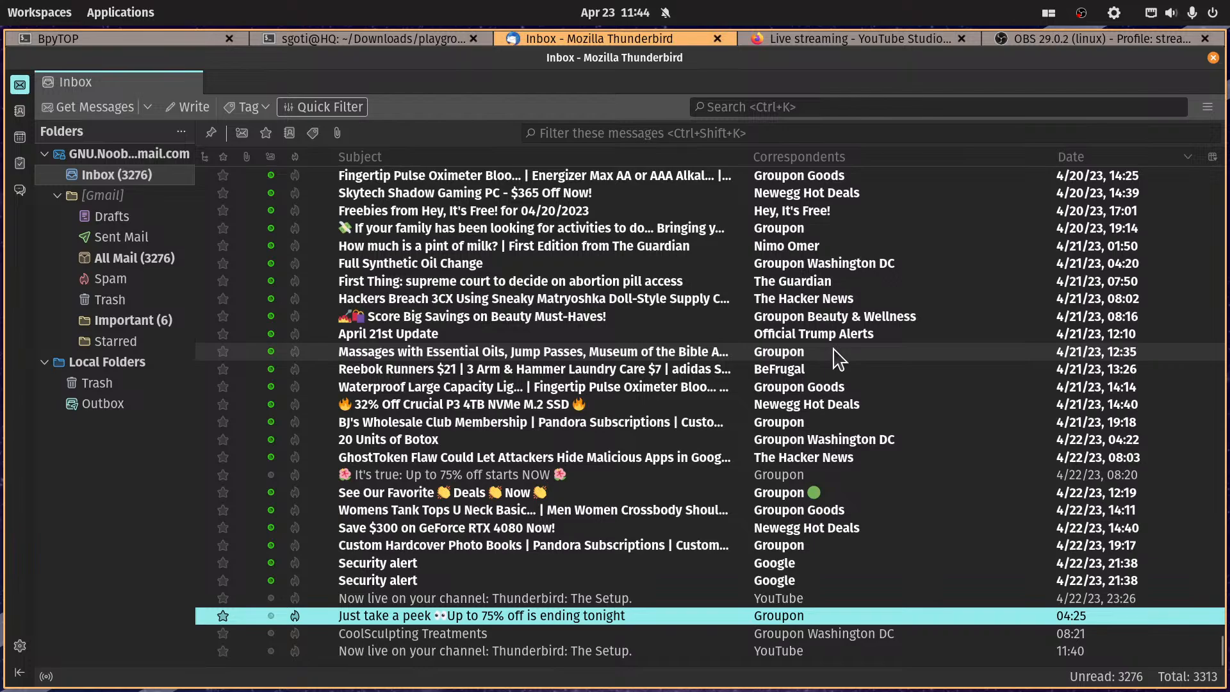
Step: Set message bodies to display as Plain Text
{"action": "left_click", "coordinate": [1208, 107]}
{"action": "left_click", "coordinate": [1082, 102]}
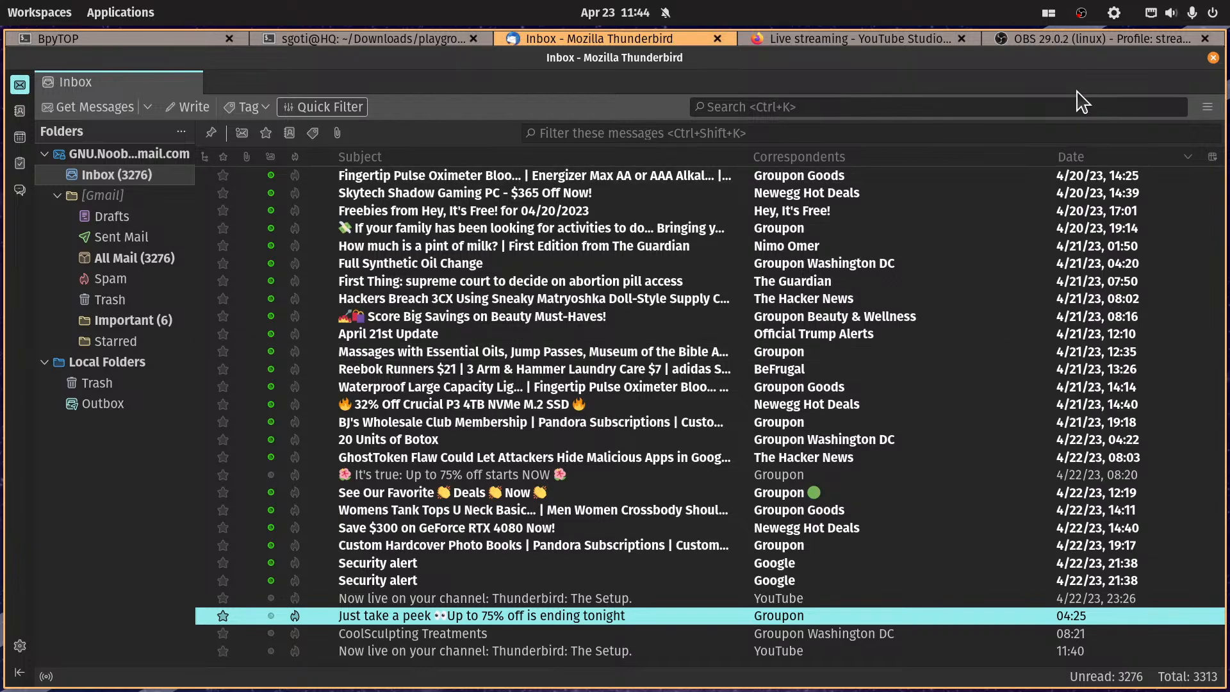
{"action": "left_click", "coordinate": [1208, 107]}
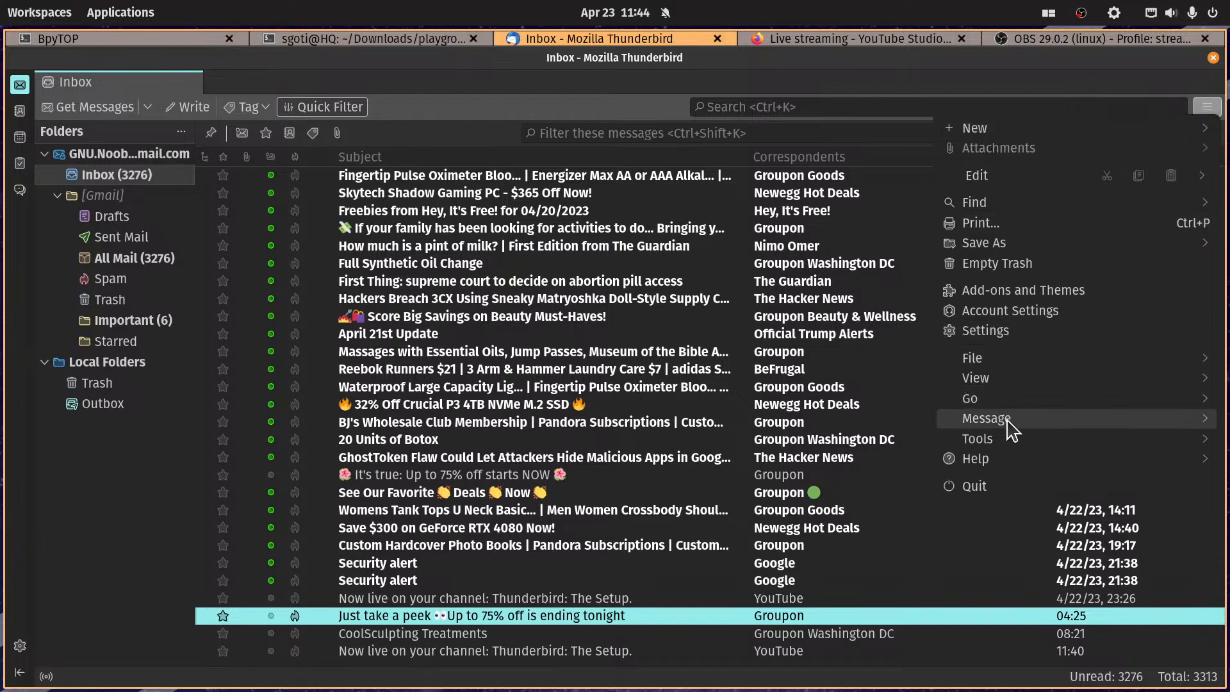
{"action": "left_click", "coordinate": [1043, 380]}
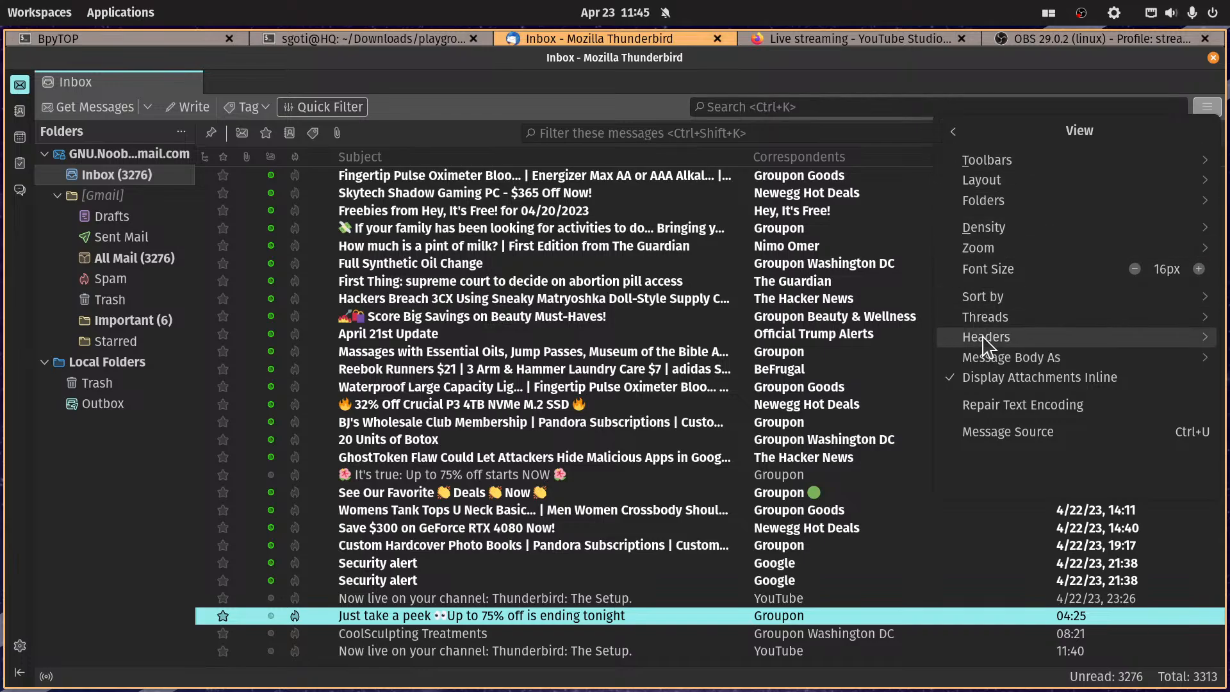
{"action": "left_click", "coordinate": [1002, 359]}
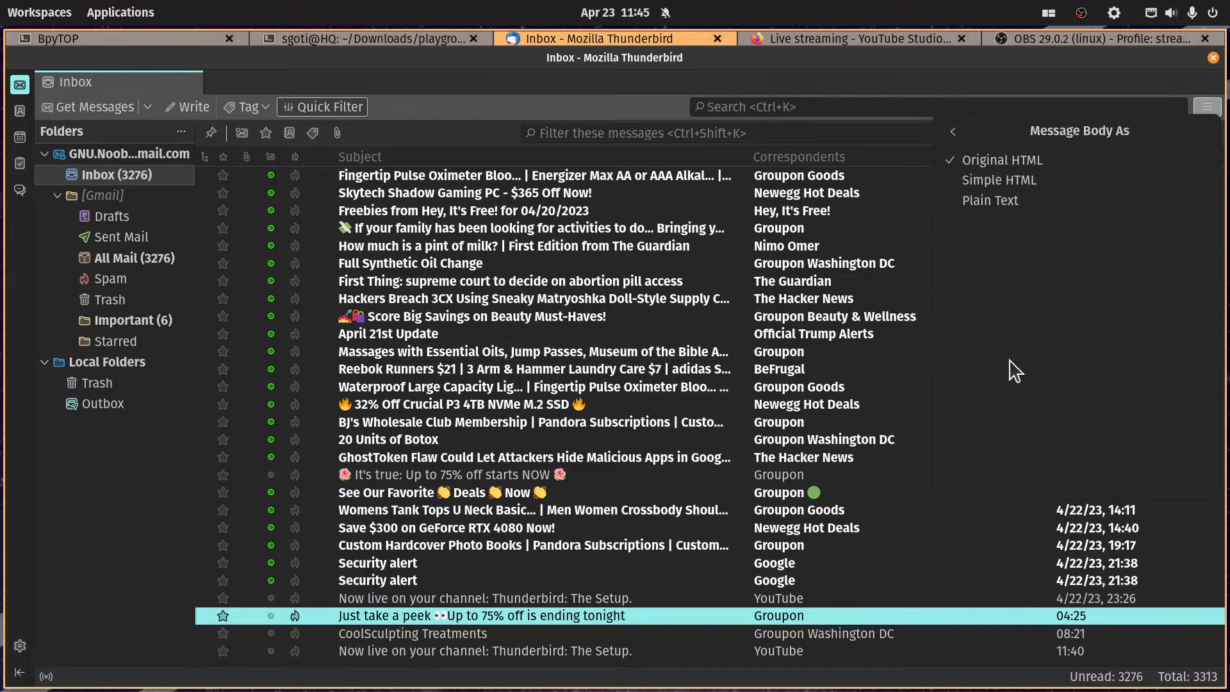
{"action": "left_click", "coordinate": [1009, 205]}
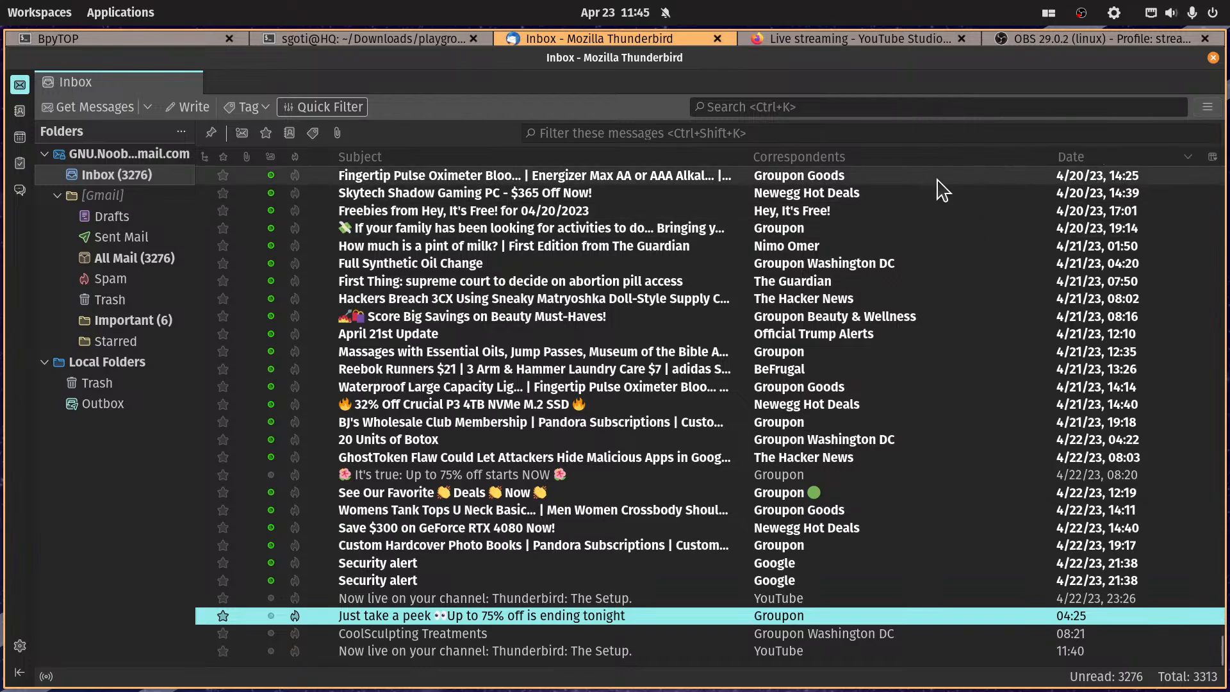
Step: Reopen the Groupon message "Just take a peek" in its own tab and examine its plain text content and links
{"action": "double_click", "coordinate": [474, 615]}
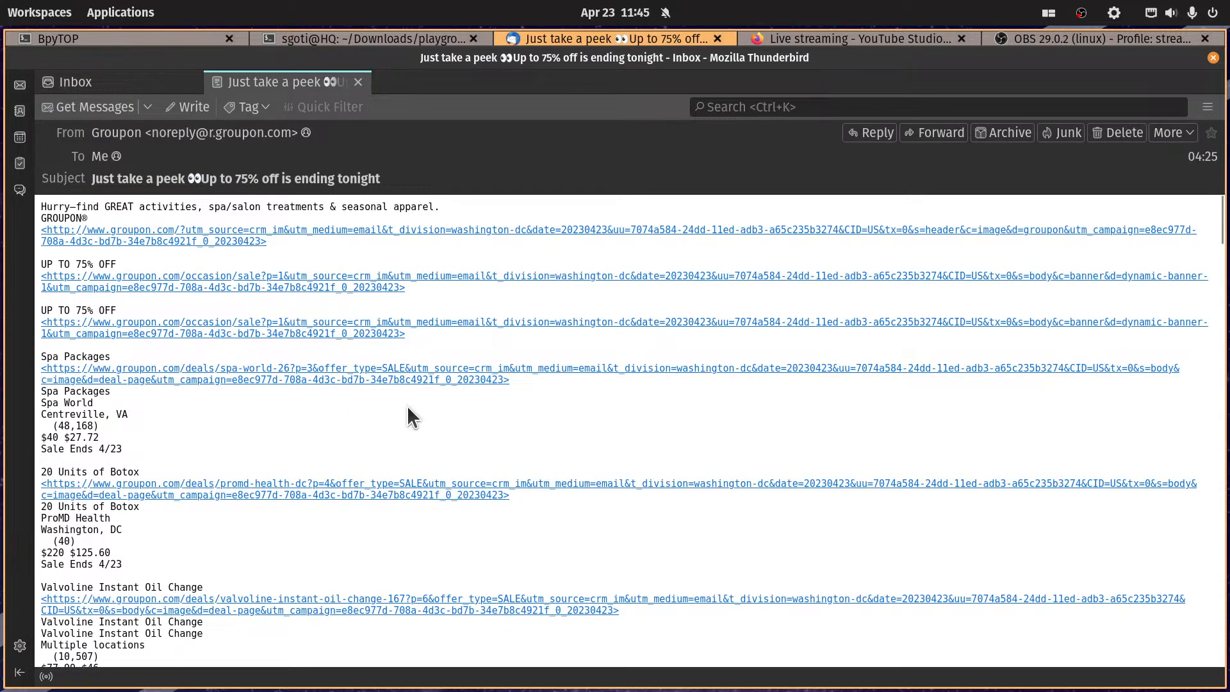
{"action": "scroll", "coordinate": [351, 414], "scroll_direction": "down", "scroll_amount": 15}
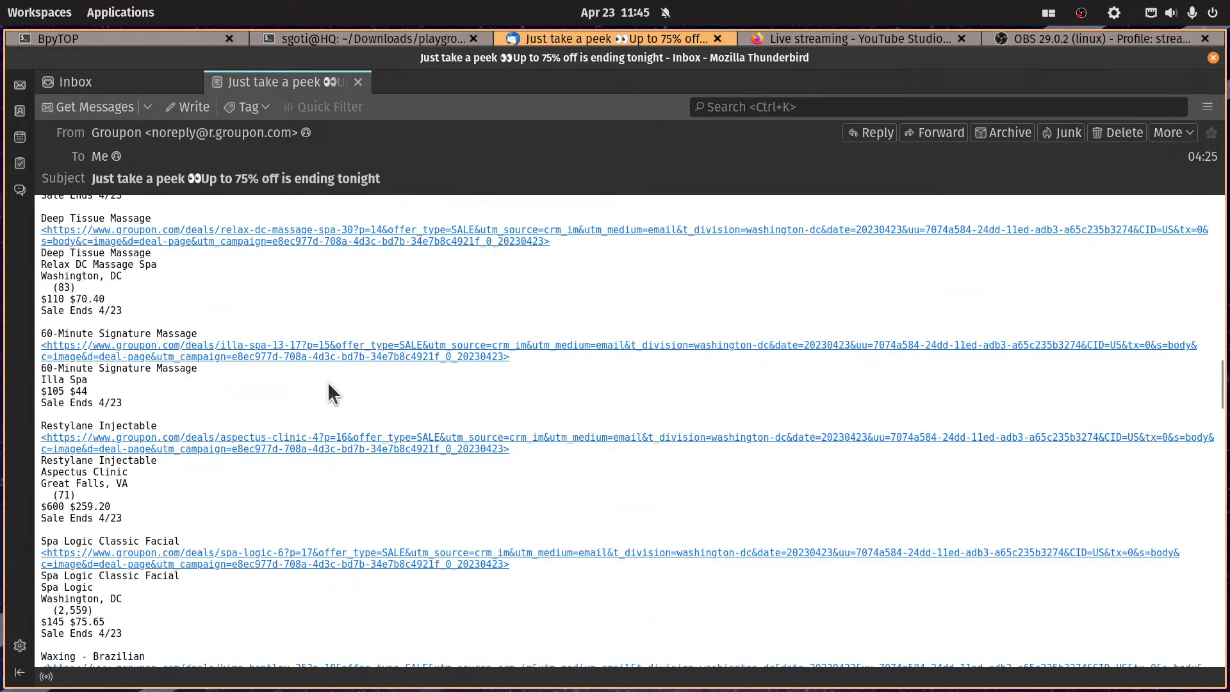
{"action": "scroll", "coordinate": [337, 389], "scroll_direction": "down", "scroll_amount": 20}
{"action": "scroll", "coordinate": [362, 374], "scroll_direction": "down", "scroll_amount": 15}
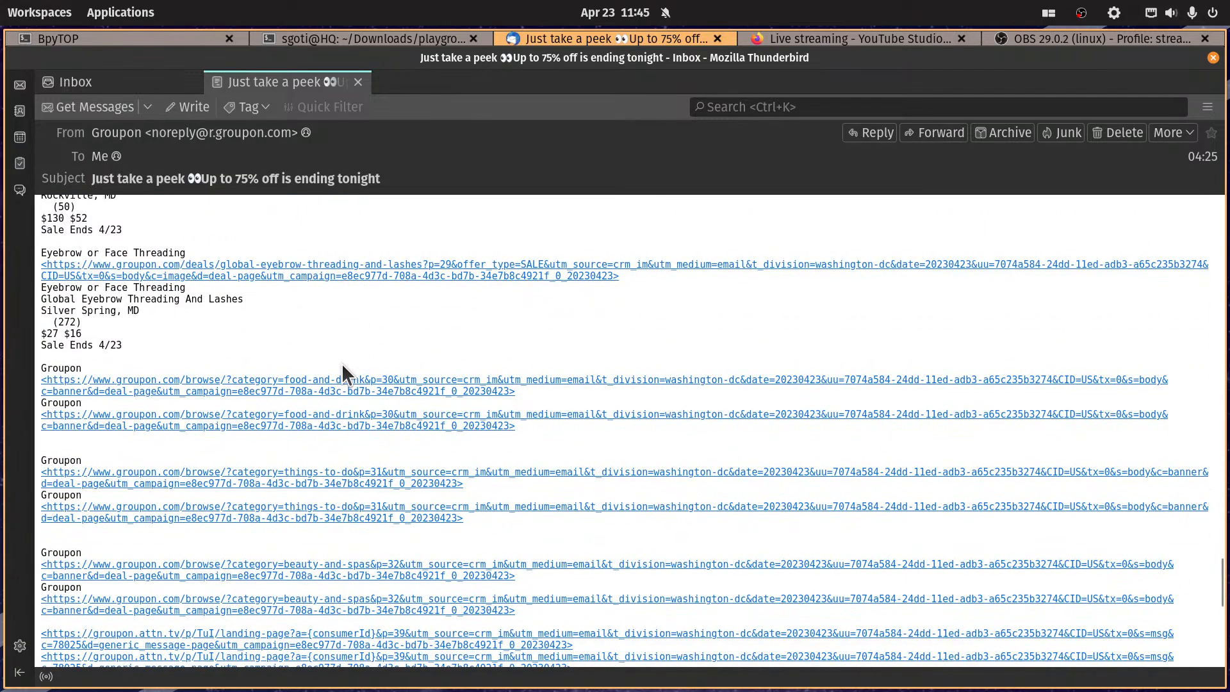
{"action": "scroll", "coordinate": [342, 368], "scroll_direction": "up", "scroll_amount": 15}
{"action": "scroll", "coordinate": [345, 371], "scroll_direction": "up", "scroll_amount": 15}
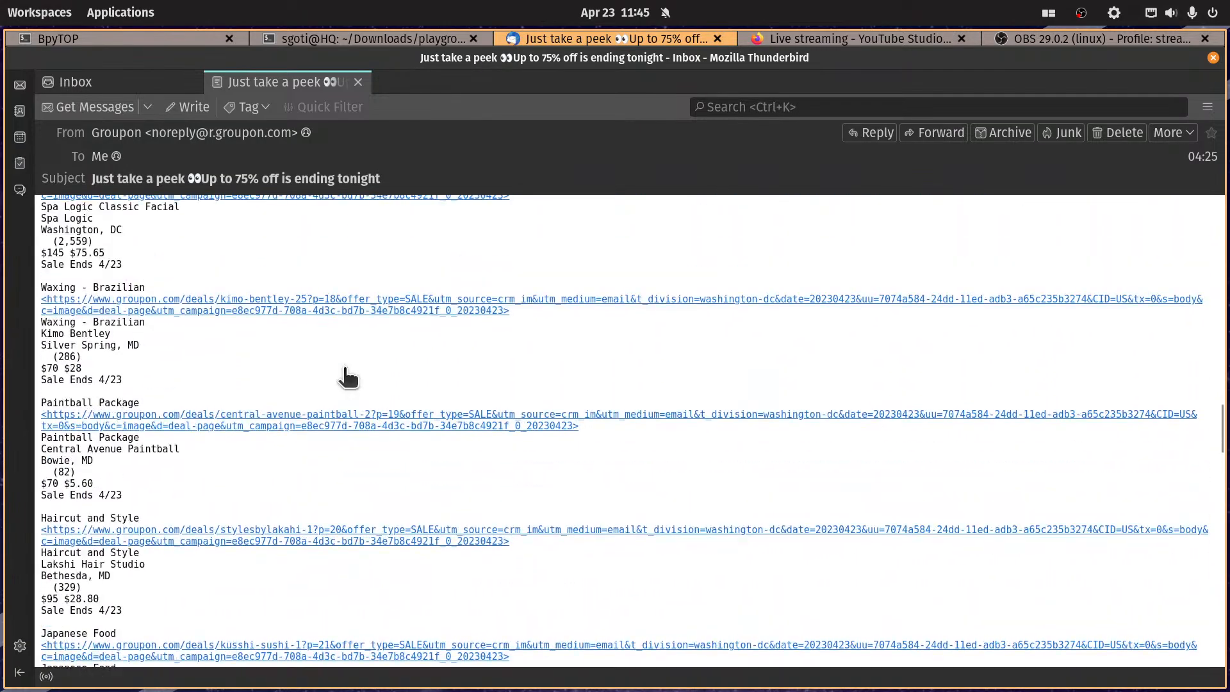
{"action": "scroll", "coordinate": [296, 377], "scroll_direction": "up", "scroll_amount": 15}
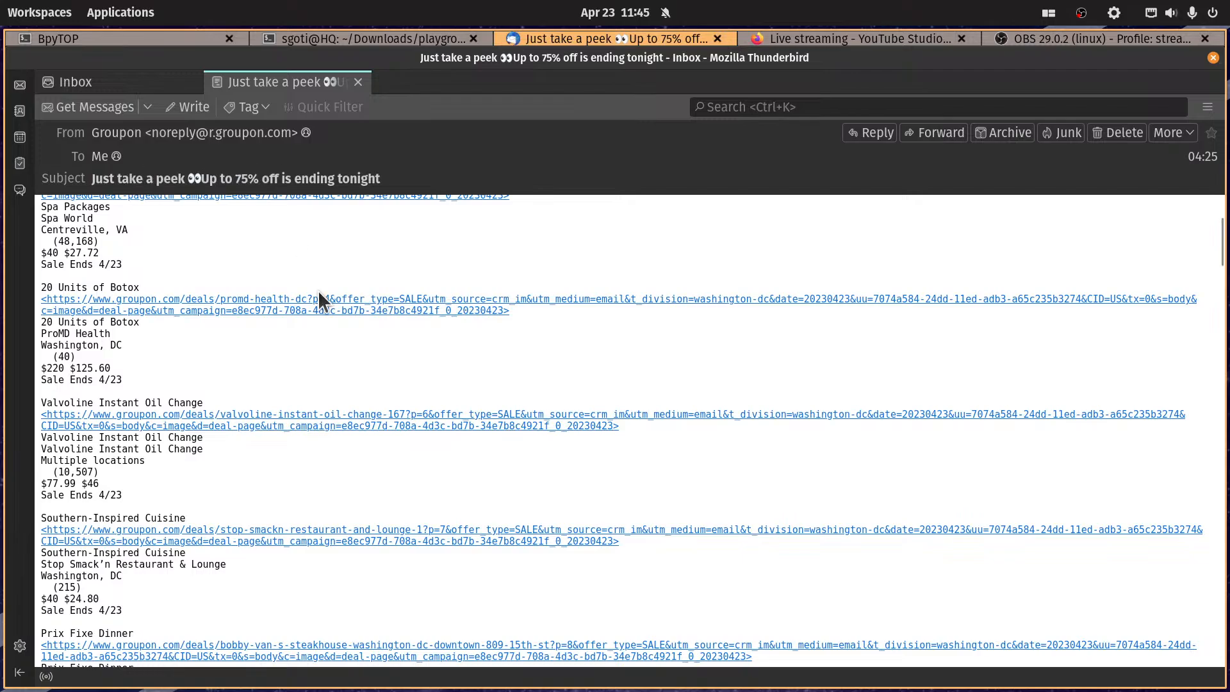
{"action": "scroll", "coordinate": [302, 329], "scroll_direction": "up", "scroll_amount": 5}
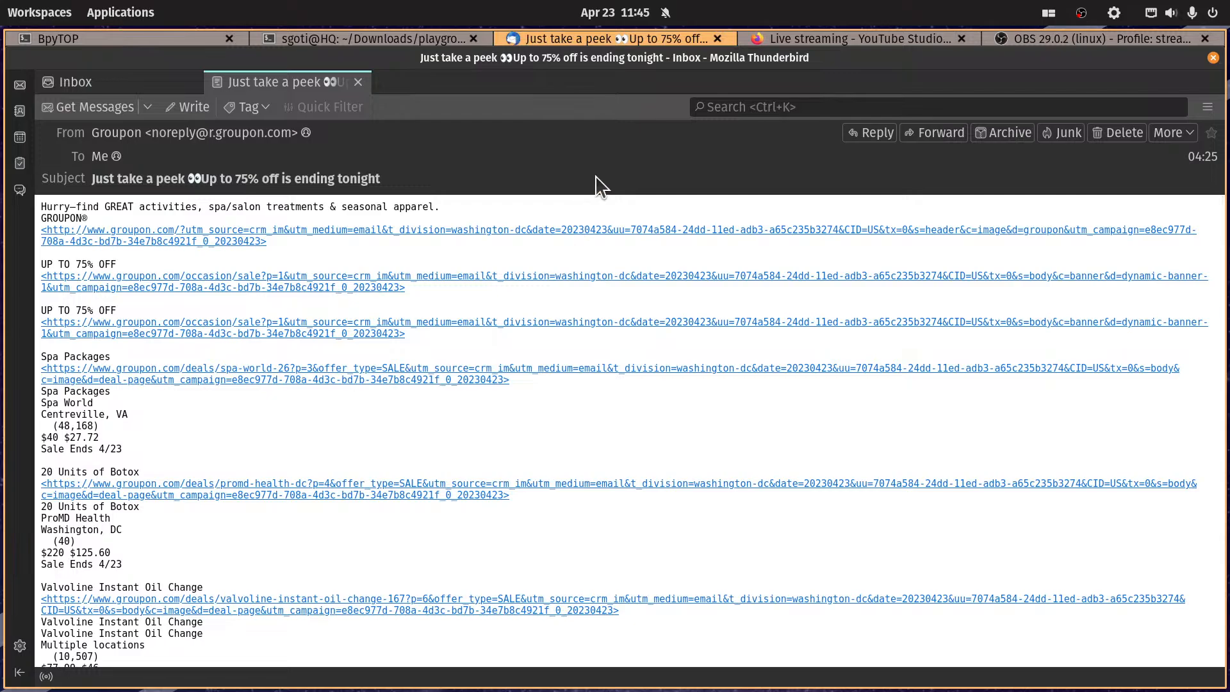
Step: Switch the message body display to Simple HTML and look through the Groupon message in that format
{"action": "key", "text": "alt+v"}
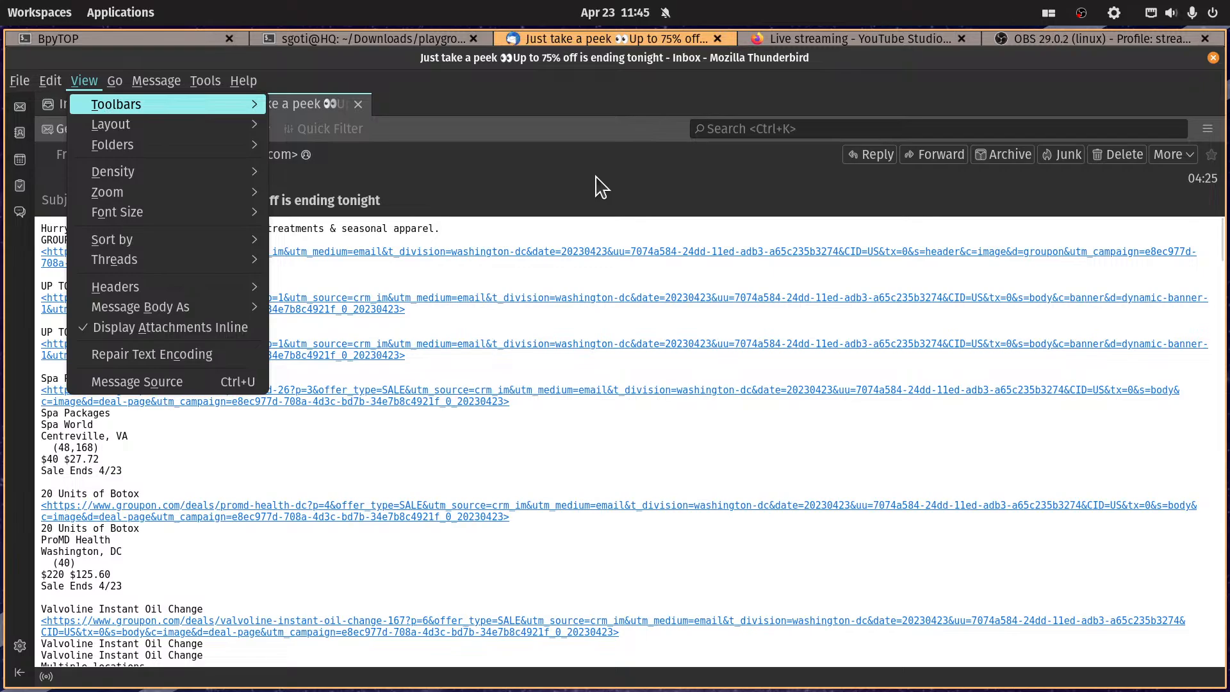
{"action": "key", "text": "b"}
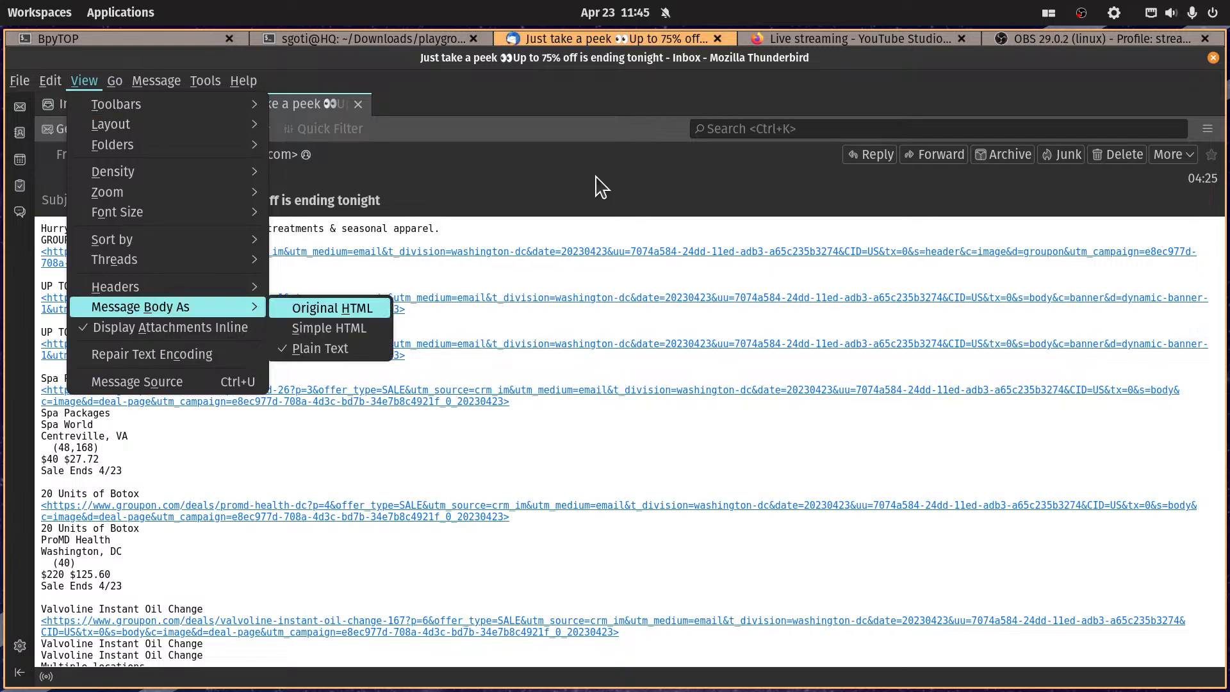
{"action": "key", "text": "Return"}
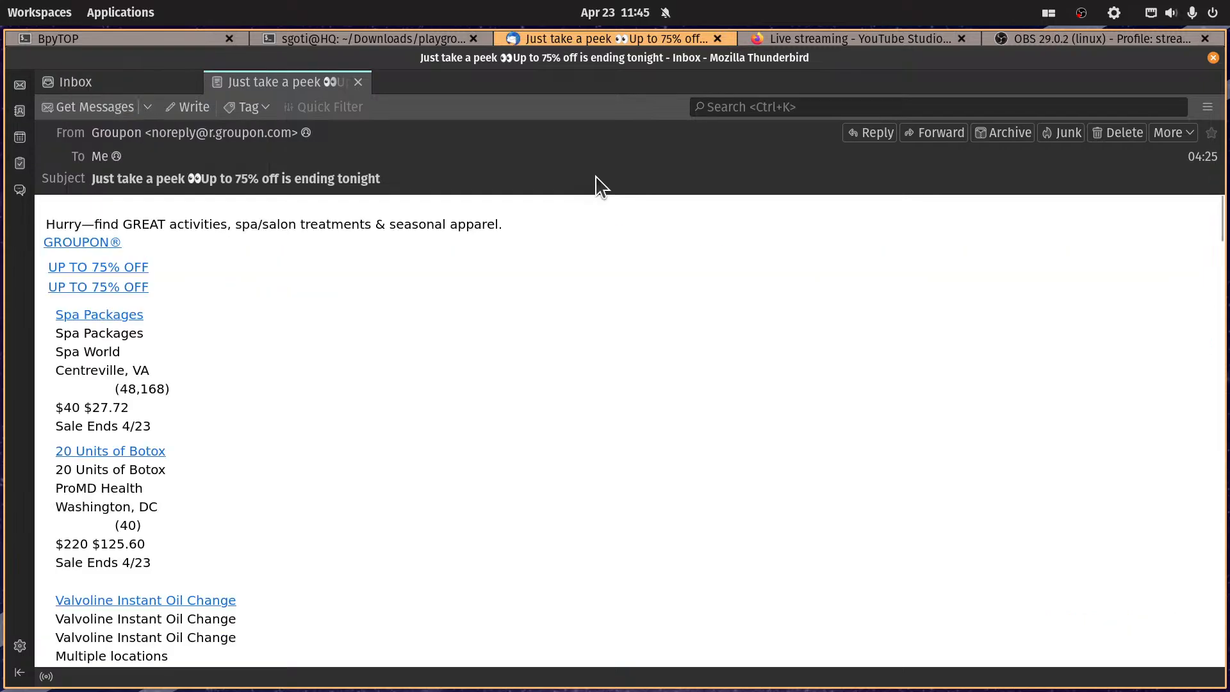
{"action": "scroll", "coordinate": [378, 351], "scroll_direction": "down", "scroll_amount": 10}
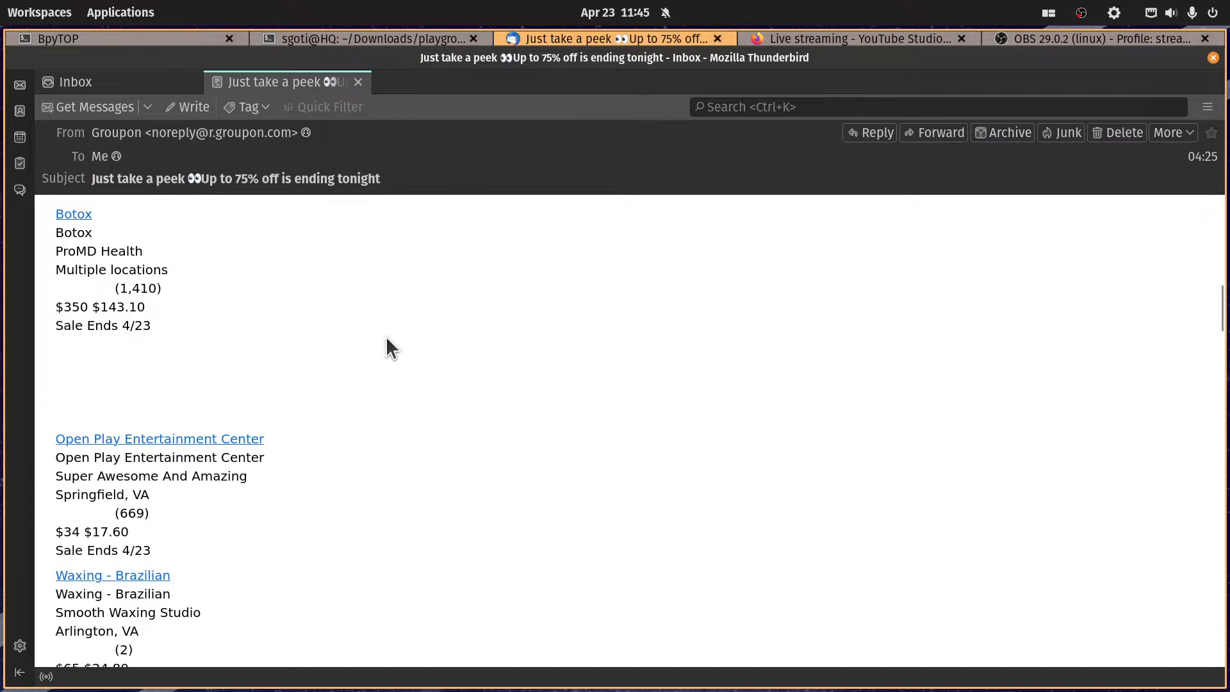
{"action": "scroll", "coordinate": [397, 324], "scroll_direction": "down", "scroll_amount": 5}
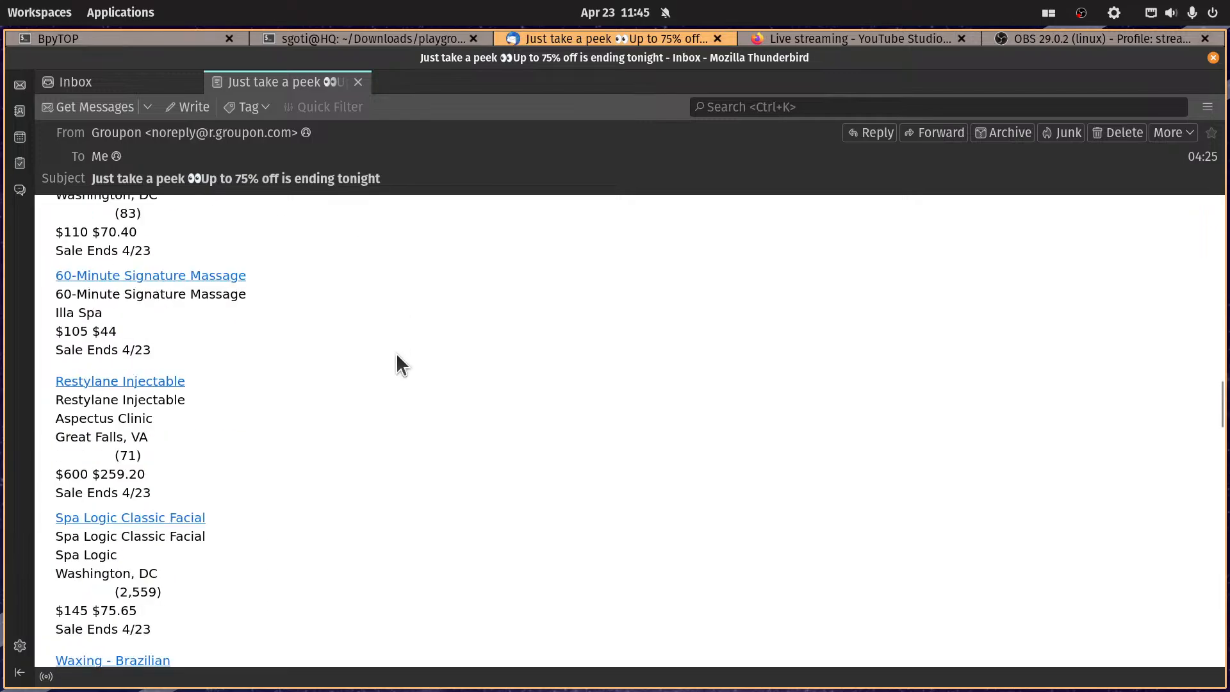
{"action": "scroll", "coordinate": [398, 354], "scroll_direction": "down", "scroll_amount": 5}
{"action": "scroll", "coordinate": [395, 371], "scroll_direction": "up", "scroll_amount": 15}
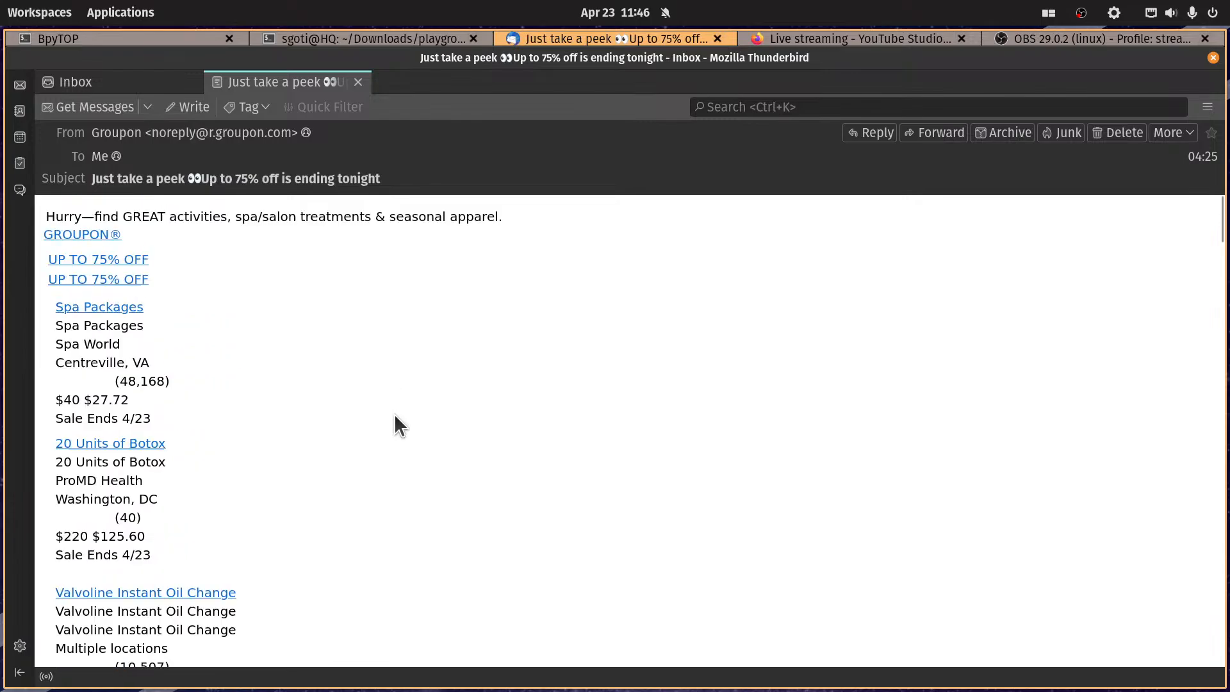
Step: Return the message body display to Plain Text and close the Groupon message tab
{"action": "key", "text": "alt+v"}
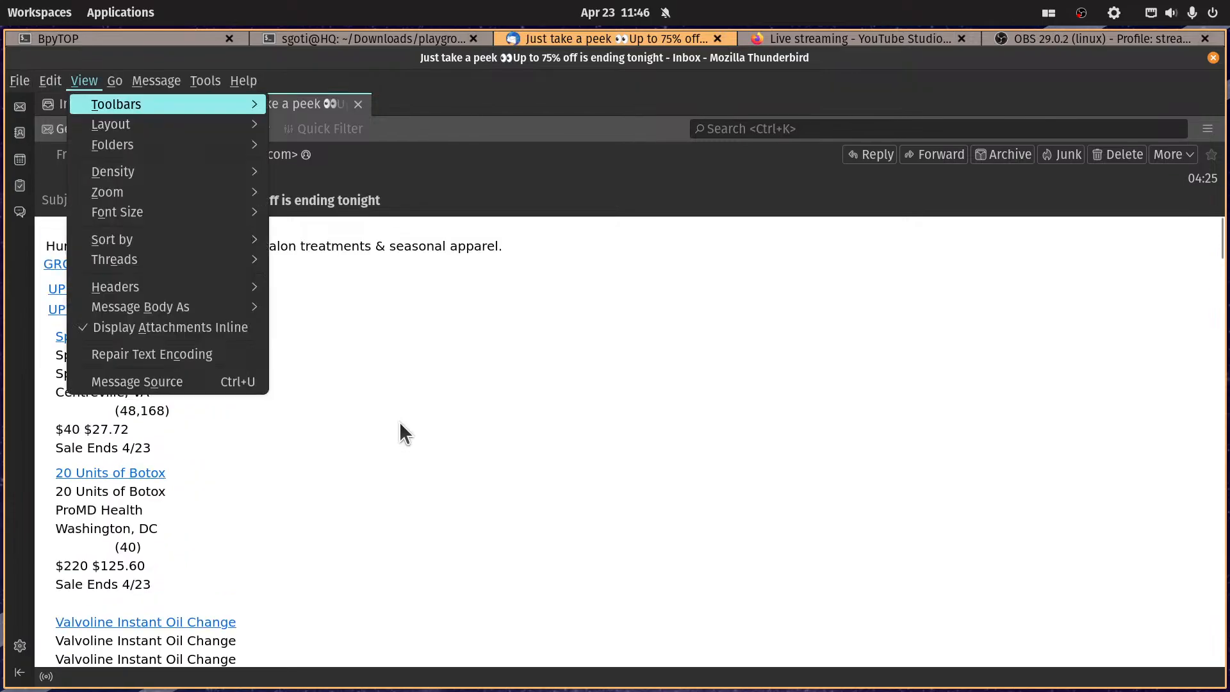
{"action": "key", "text": "b"}
{"action": "key", "text": "p"}
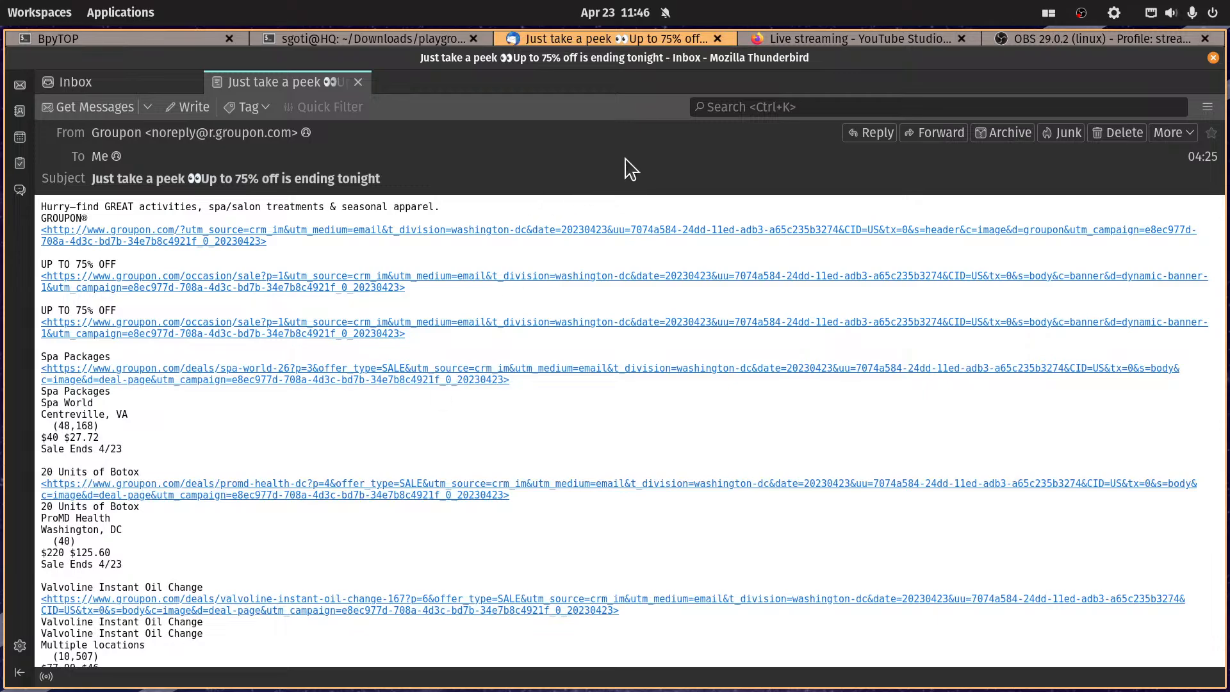
{"action": "left_click", "coordinate": [358, 82]}
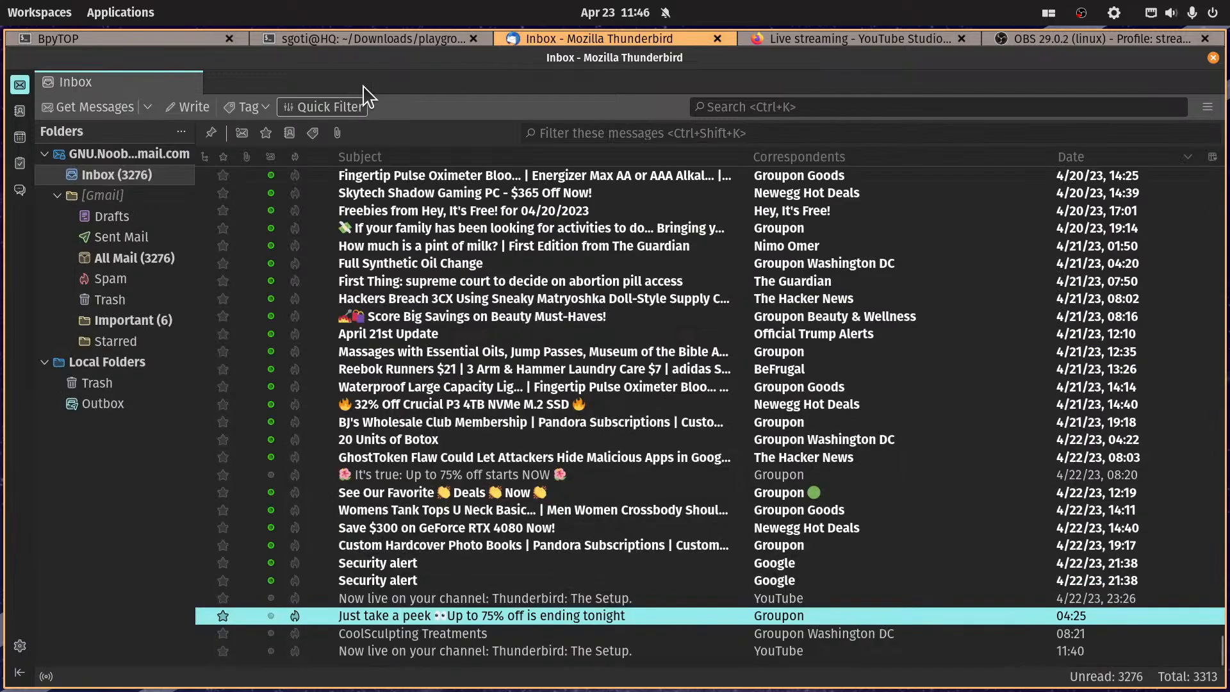
Step: Open the Gmail account's Account Settings and review the default identity and signature text fields
{"action": "left_click", "coordinate": [120, 152]}
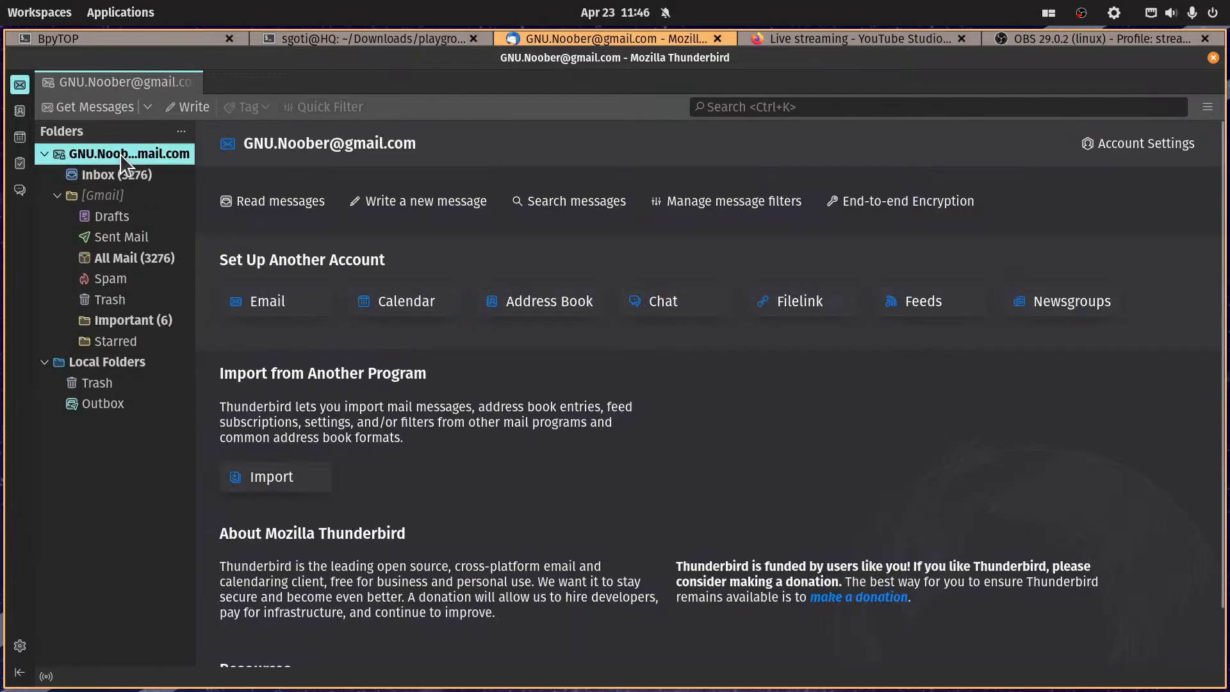
{"action": "left_click", "coordinate": [1140, 143]}
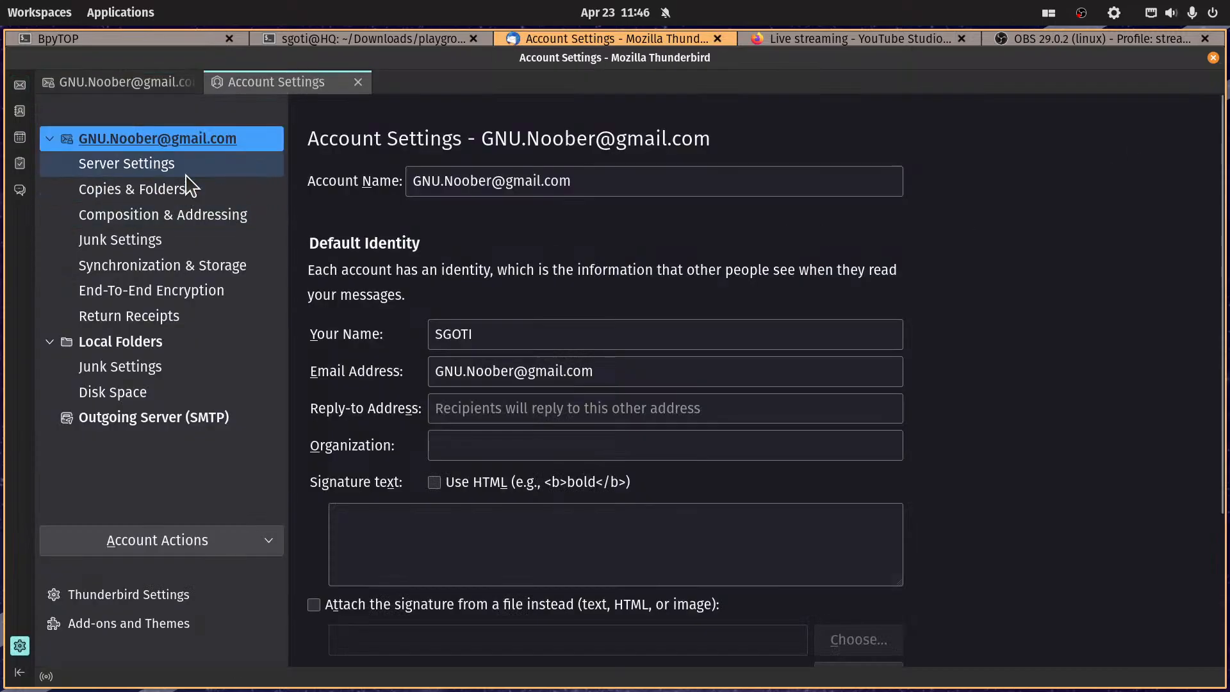
{"action": "scroll", "coordinate": [935, 311], "scroll_direction": "down", "scroll_amount": 5}
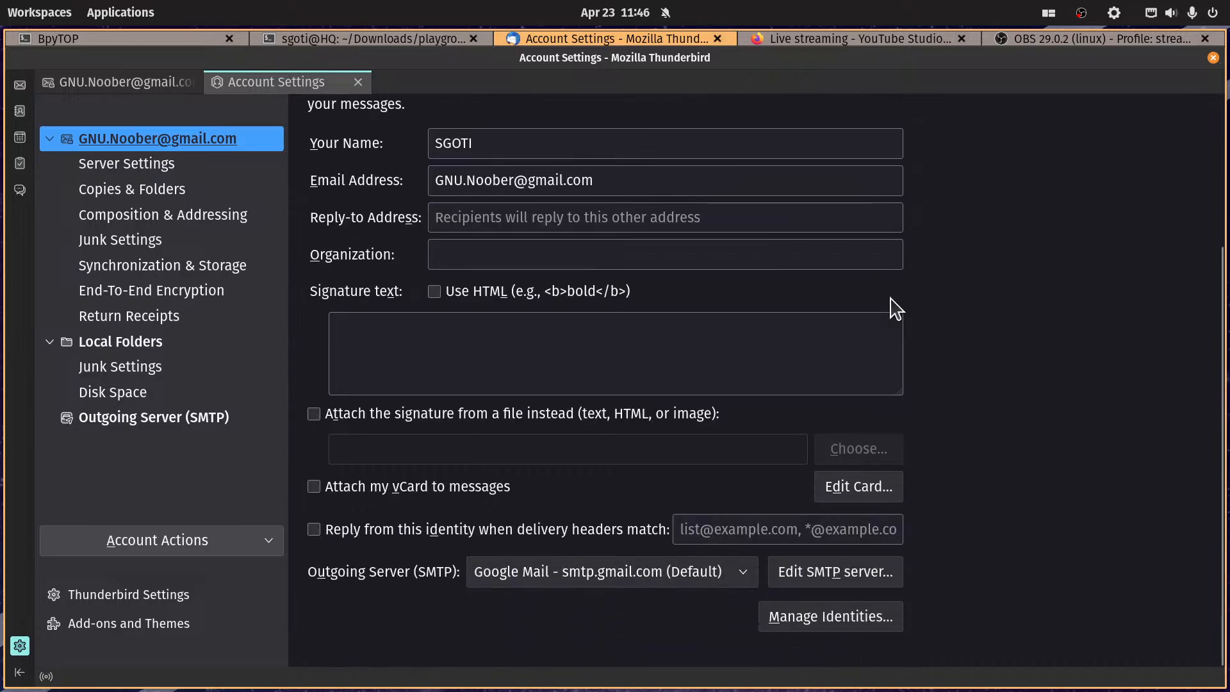
{"action": "left_click", "coordinate": [398, 346]}
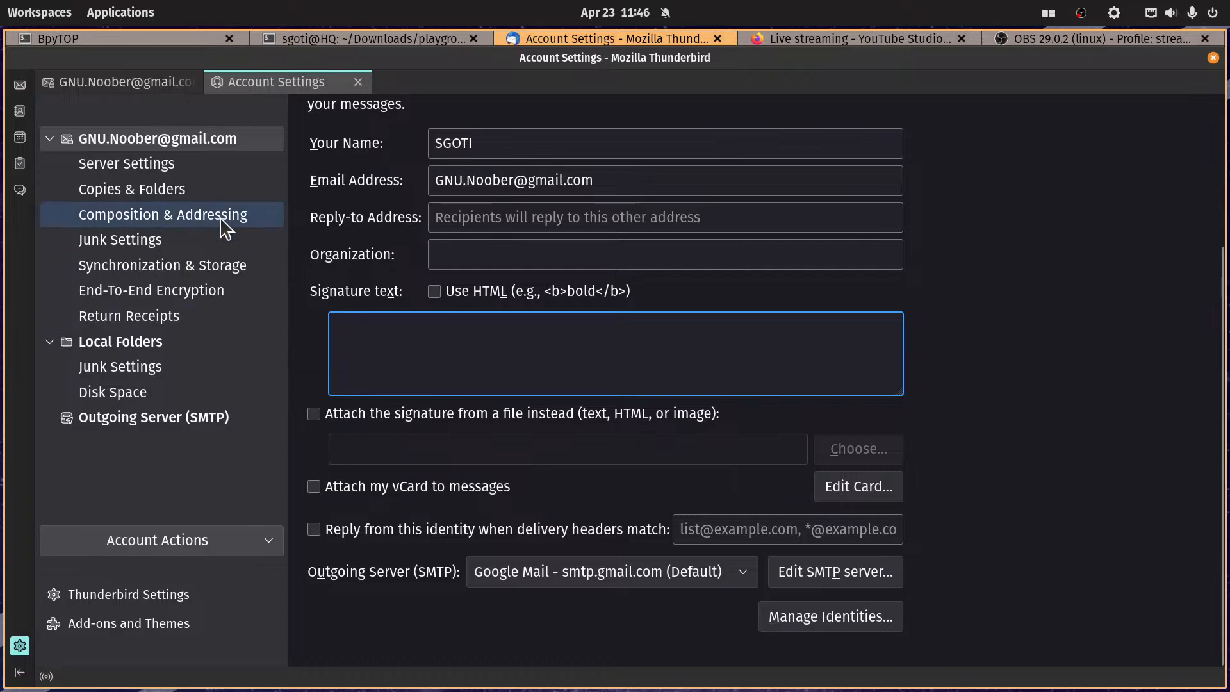
Step: In the account's Server Settings, set deleted messages to move to the Trash folder under [Gmail]
{"action": "left_click", "coordinate": [169, 176]}
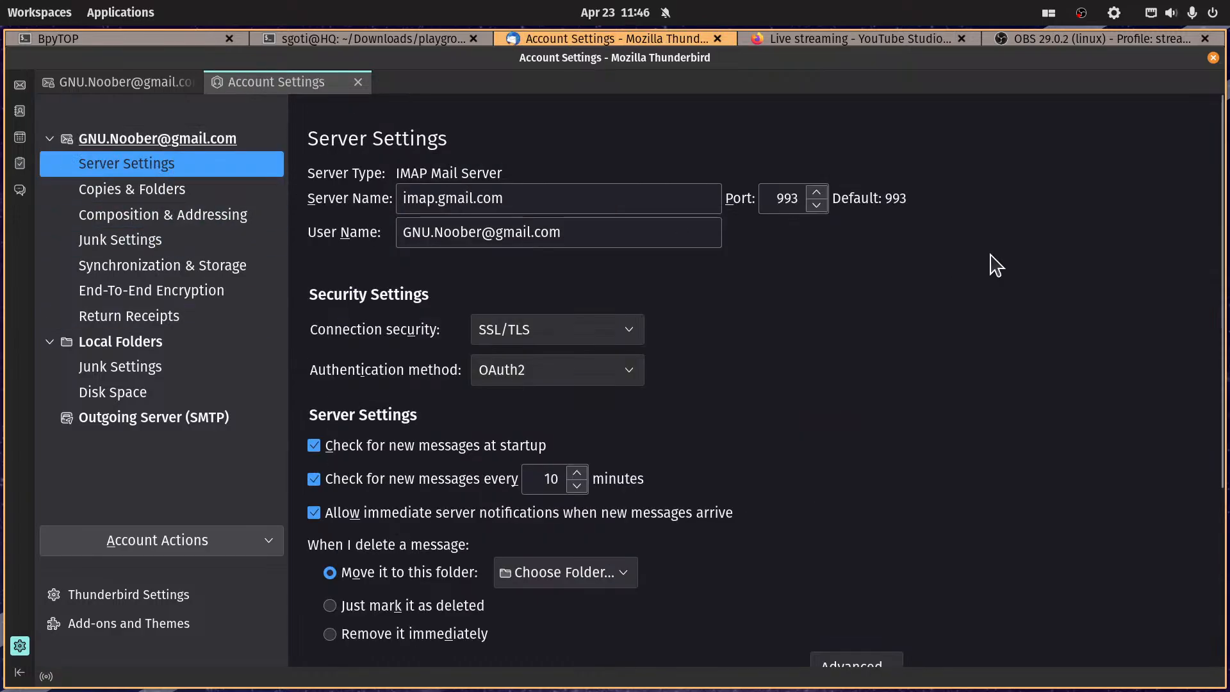
{"action": "scroll", "coordinate": [992, 276], "scroll_direction": "down", "scroll_amount": 4}
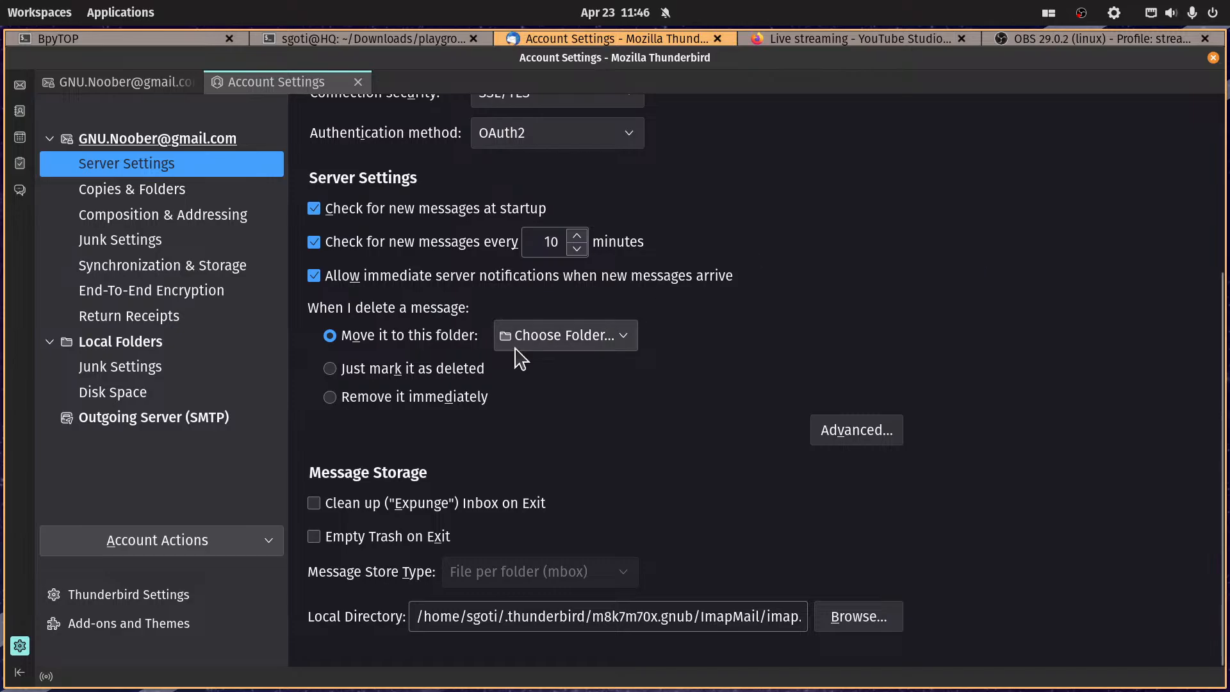
{"action": "left_click", "coordinate": [617, 335]}
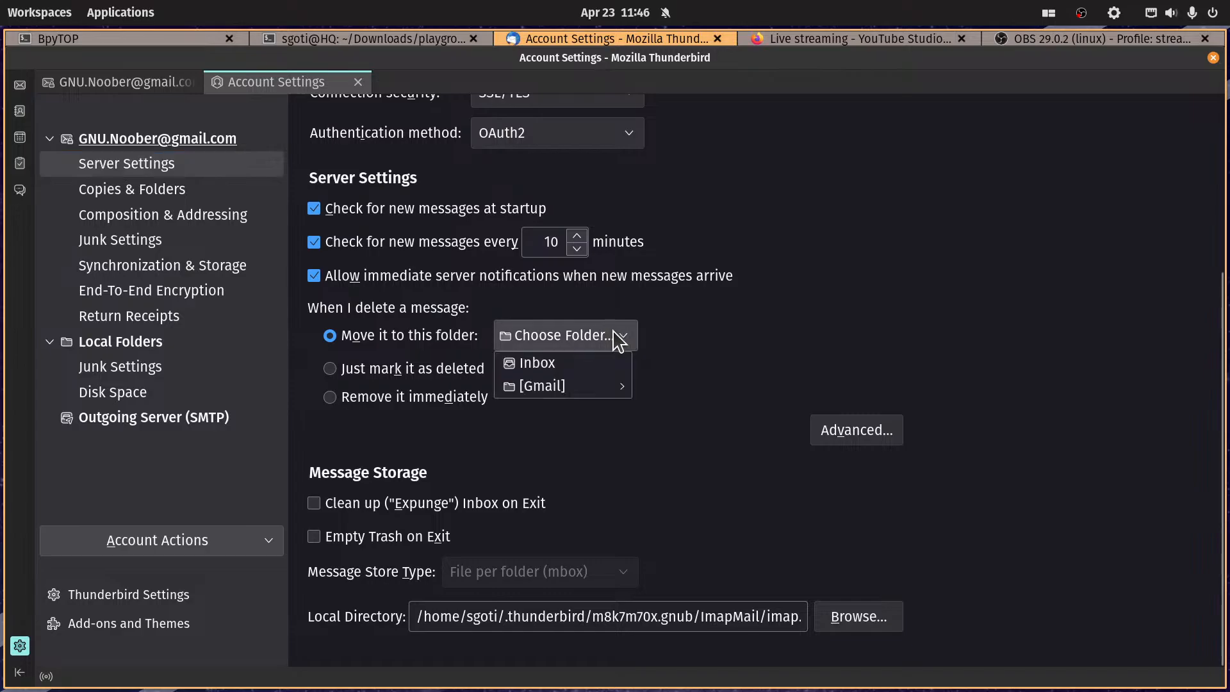
{"action": "left_click", "coordinate": [872, 360]}
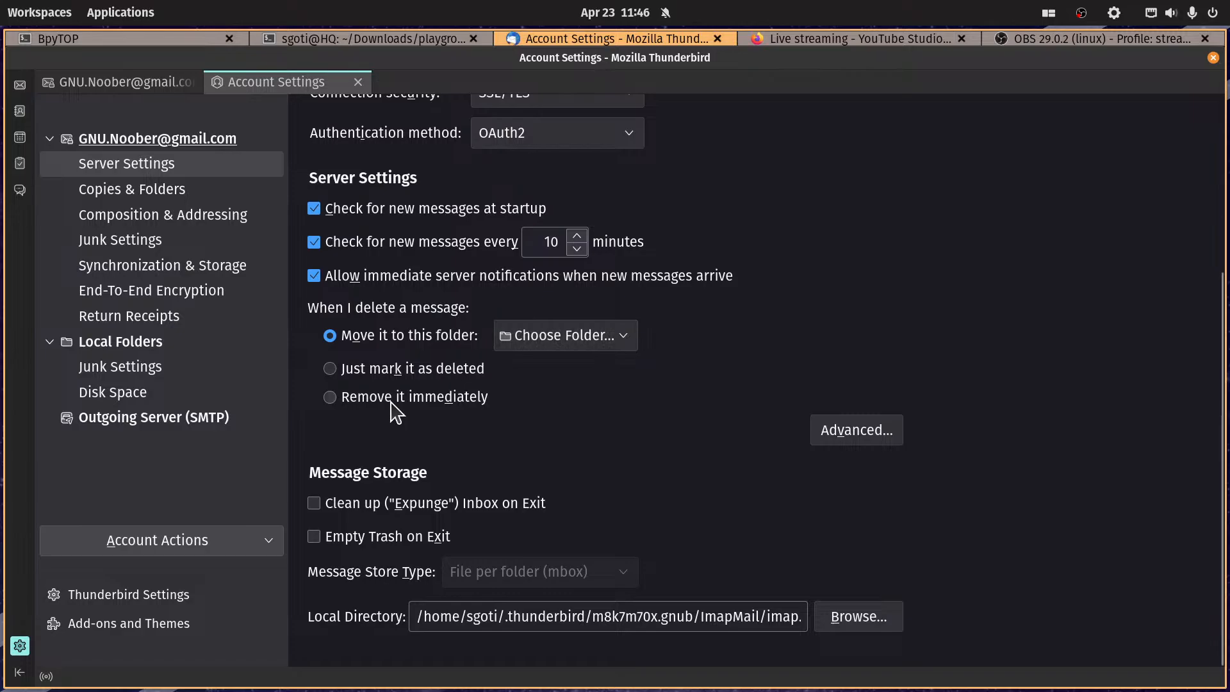
{"action": "left_click", "coordinate": [565, 337]}
{"action": "mouse_move", "coordinate": [577, 385]}
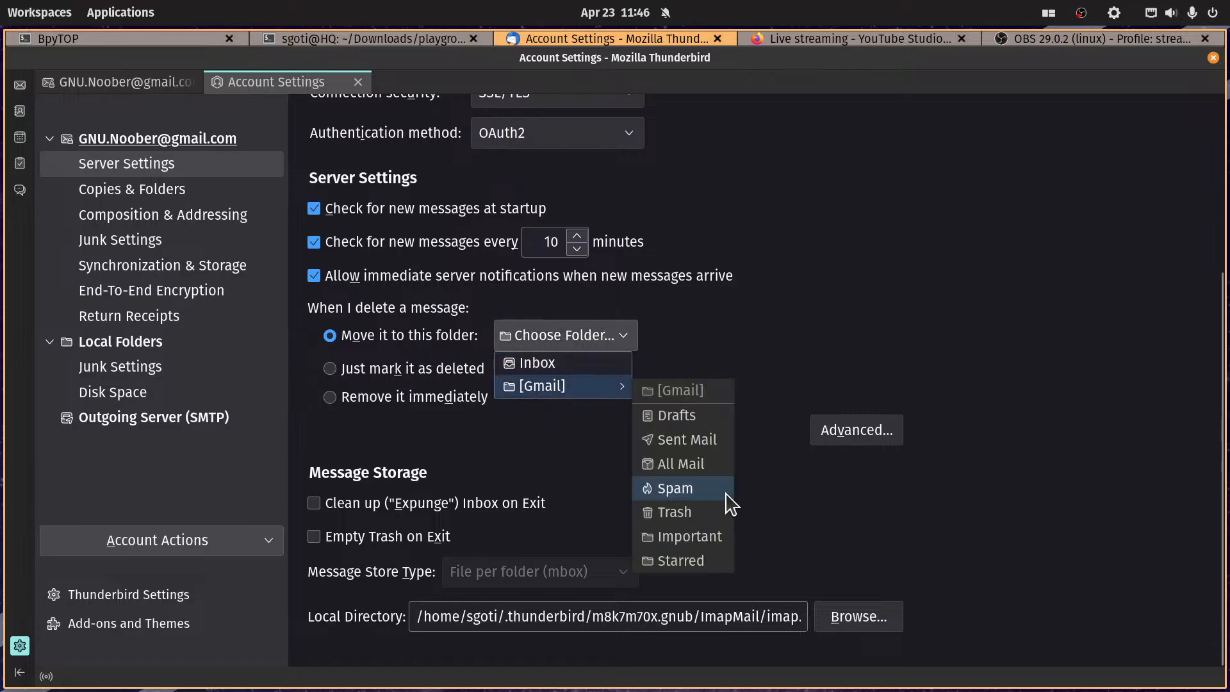
{"action": "left_click", "coordinate": [716, 511]}
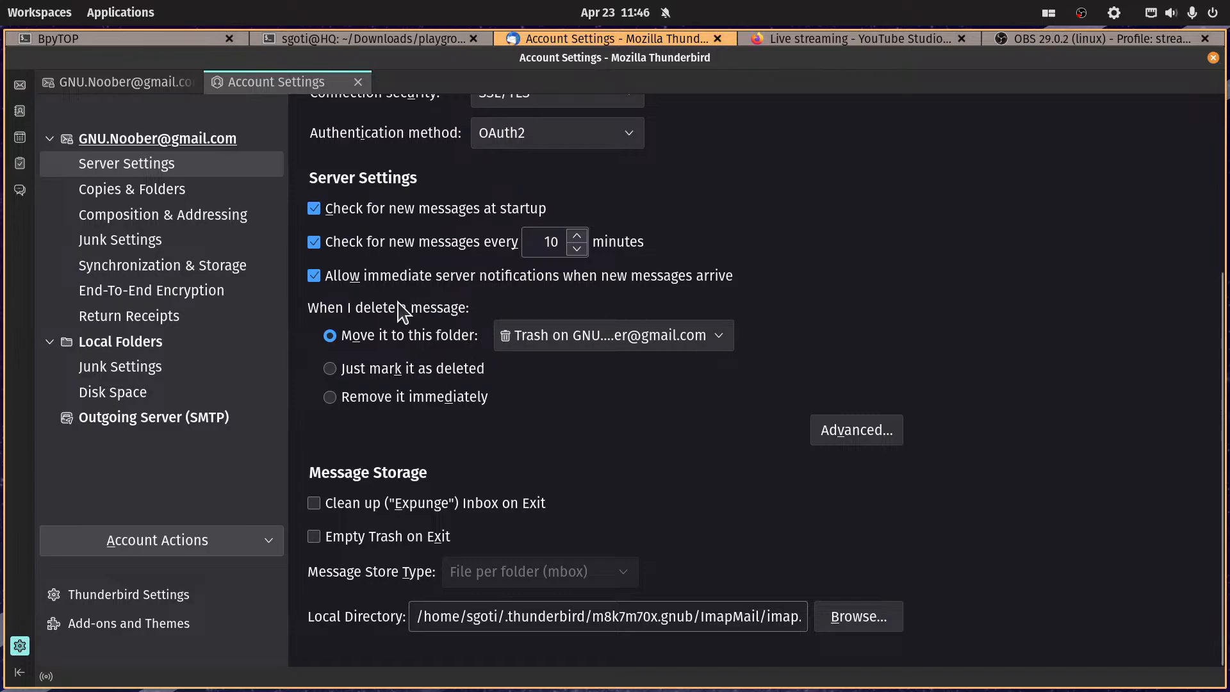
Step: Turn off checking for new messages at startup and open the account's Copies & Folders settings
{"action": "left_click", "coordinate": [314, 208]}
{"action": "left_click", "coordinate": [200, 189]}
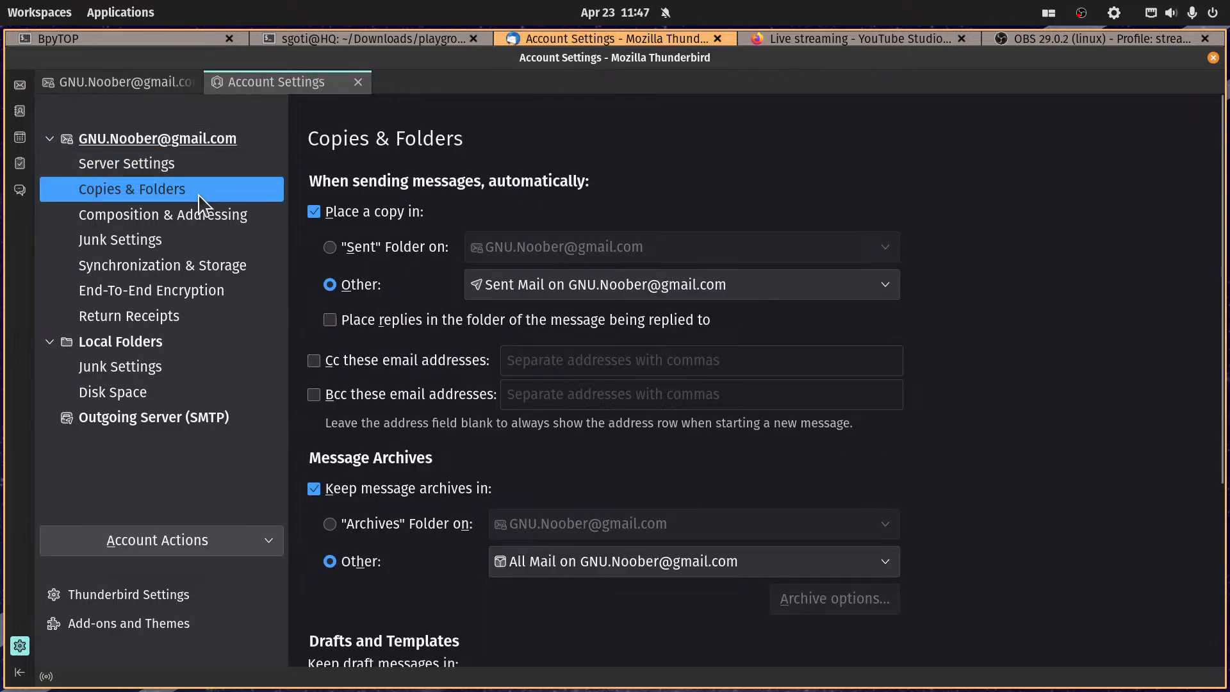
{"action": "scroll", "coordinate": [970, 240], "scroll_direction": "down", "scroll_amount": 3}
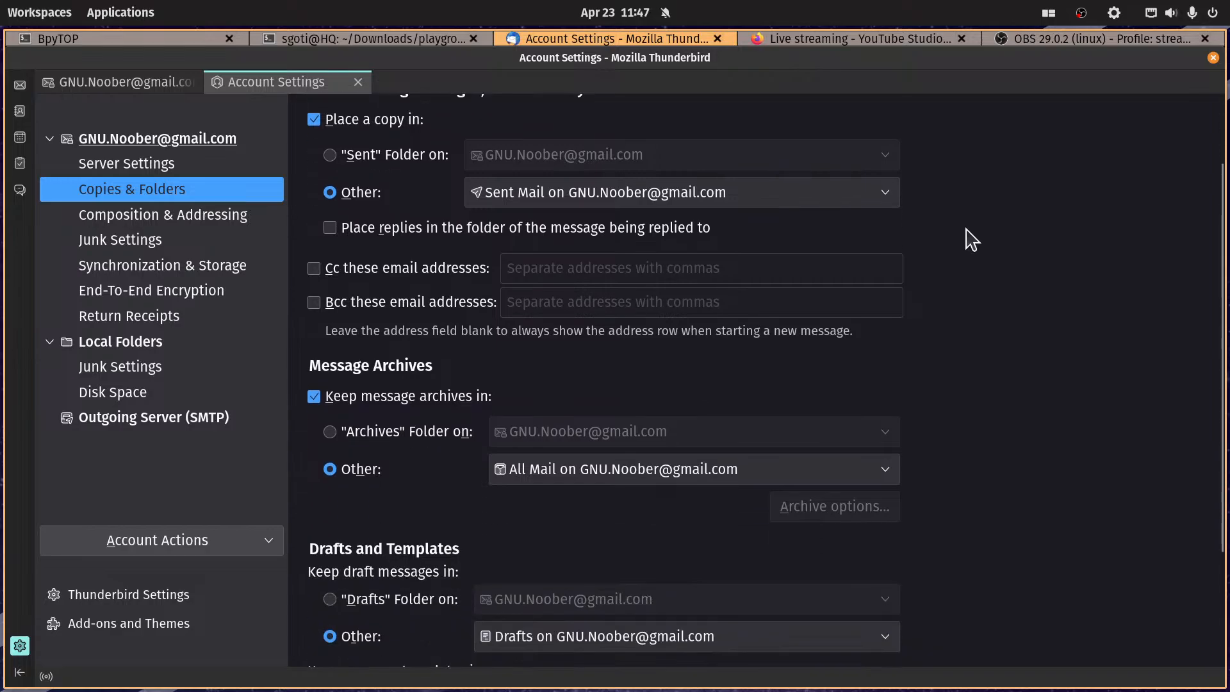
Step: Enable automatic Bcc and Cc for sent messages and append an extra email address to the Cc field
{"action": "left_click", "coordinate": [314, 302]}
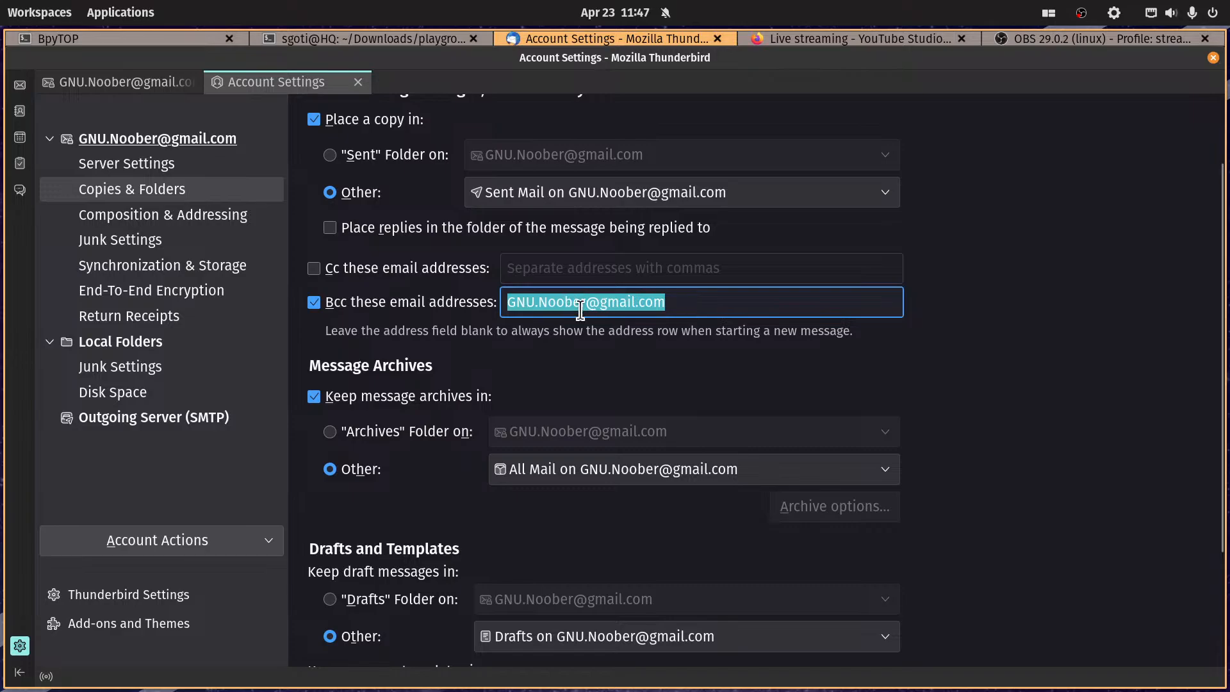
{"action": "left_click", "coordinate": [314, 268]}
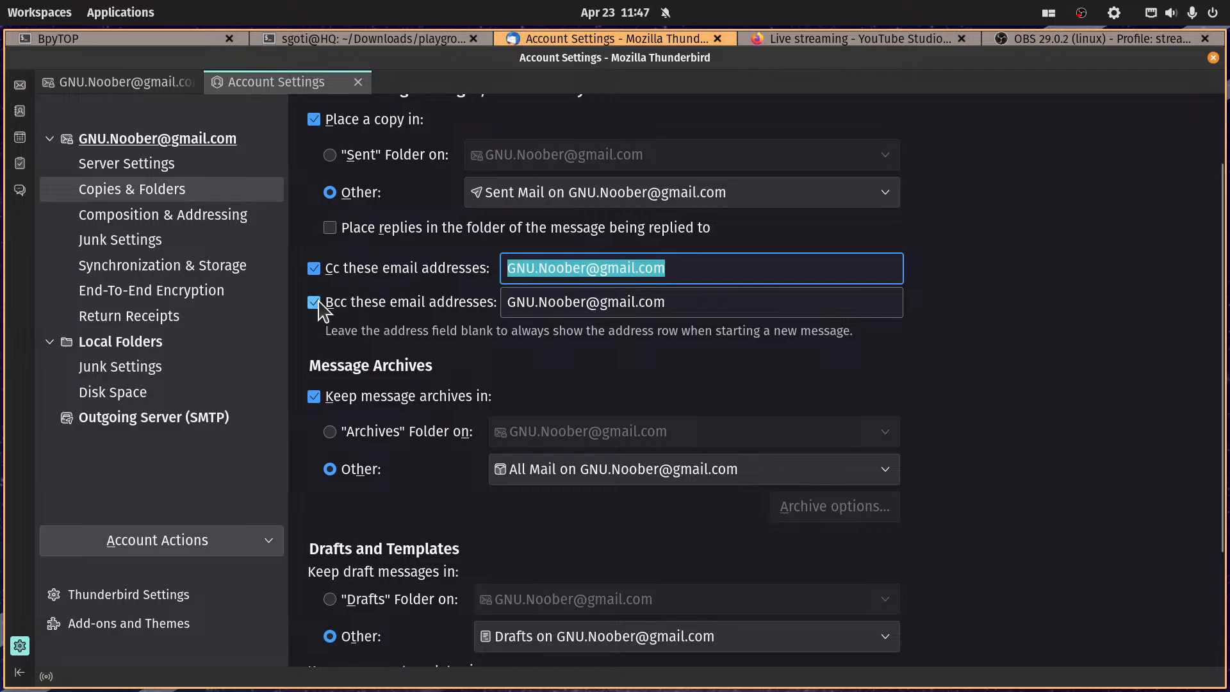
{"action": "left_click", "coordinate": [695, 272]}
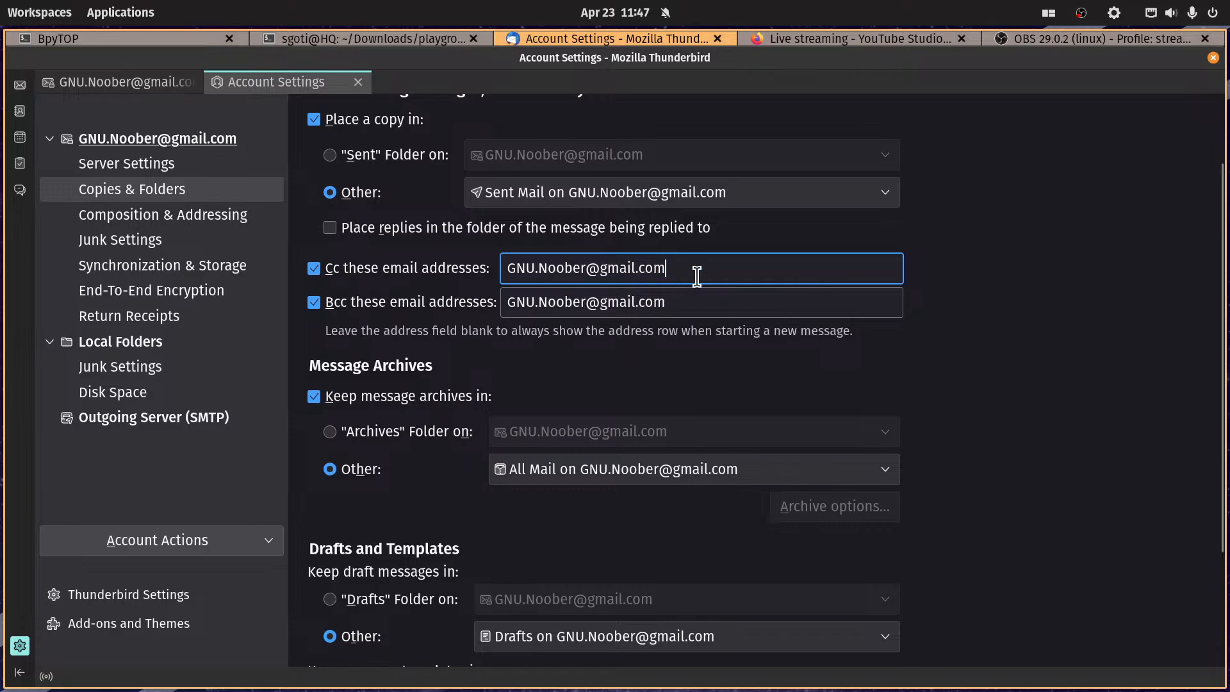
{"action": "type", "text": ", extraemail@email.com,"}
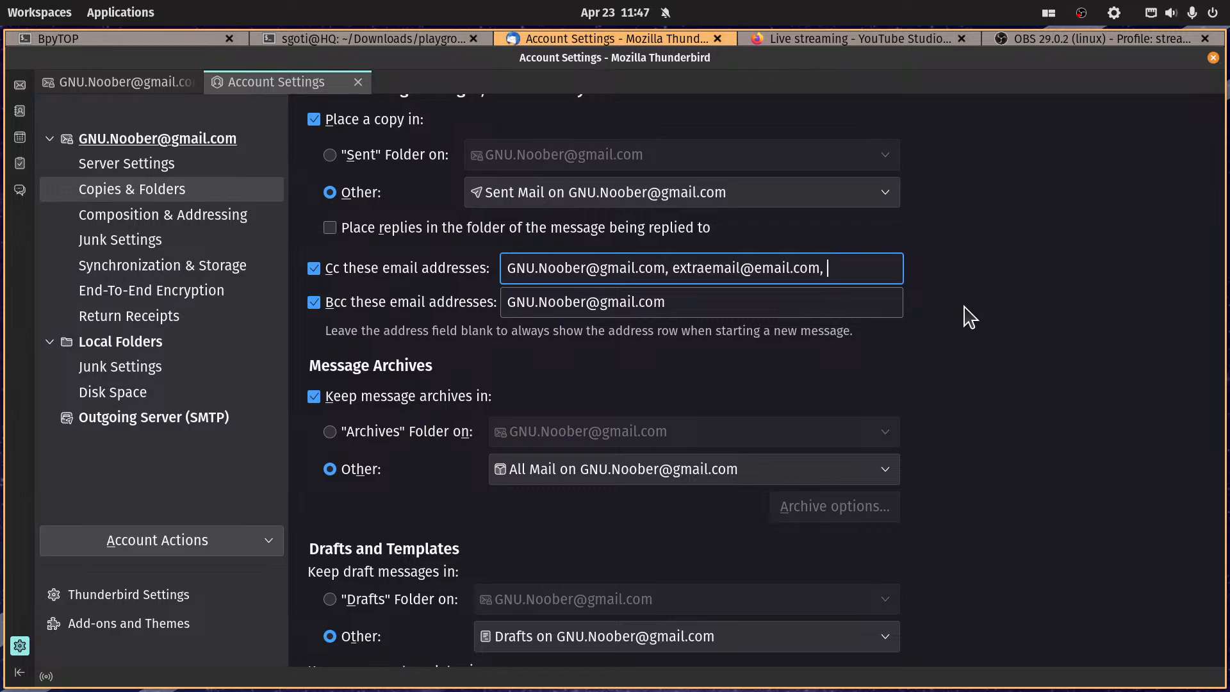
Step: Turn off both the automatic Cc and the automatic Bcc addresses
{"action": "left_click", "coordinate": [314, 268]}
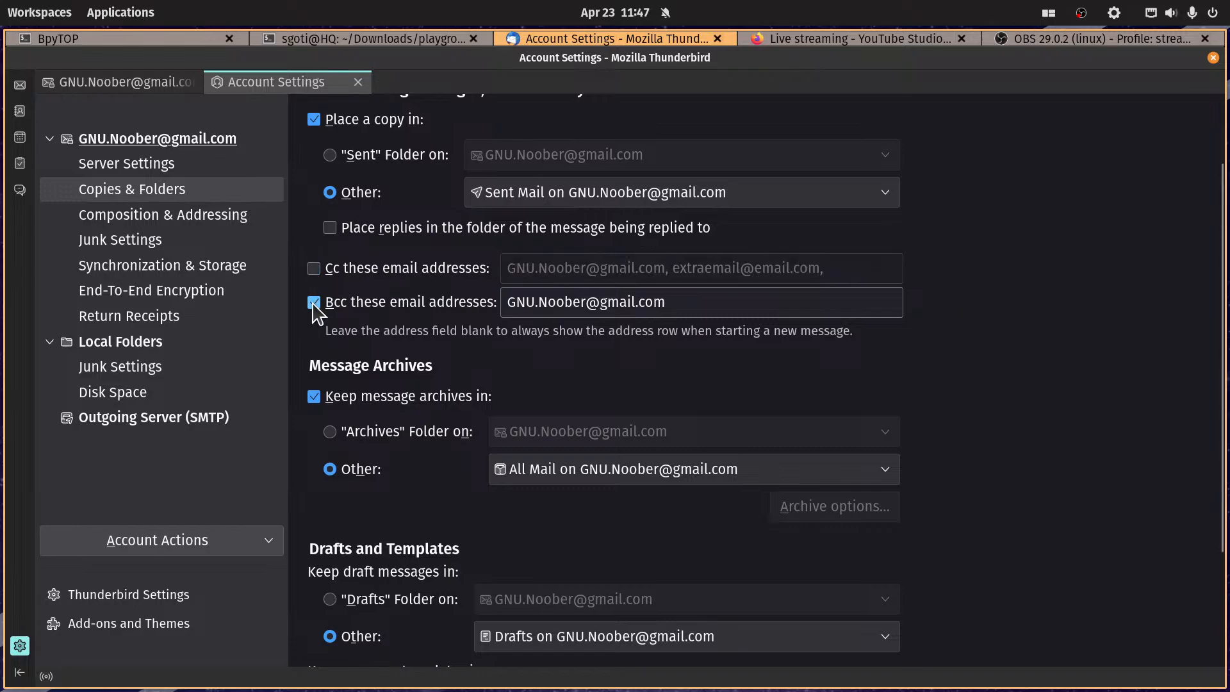
{"action": "left_click", "coordinate": [314, 302]}
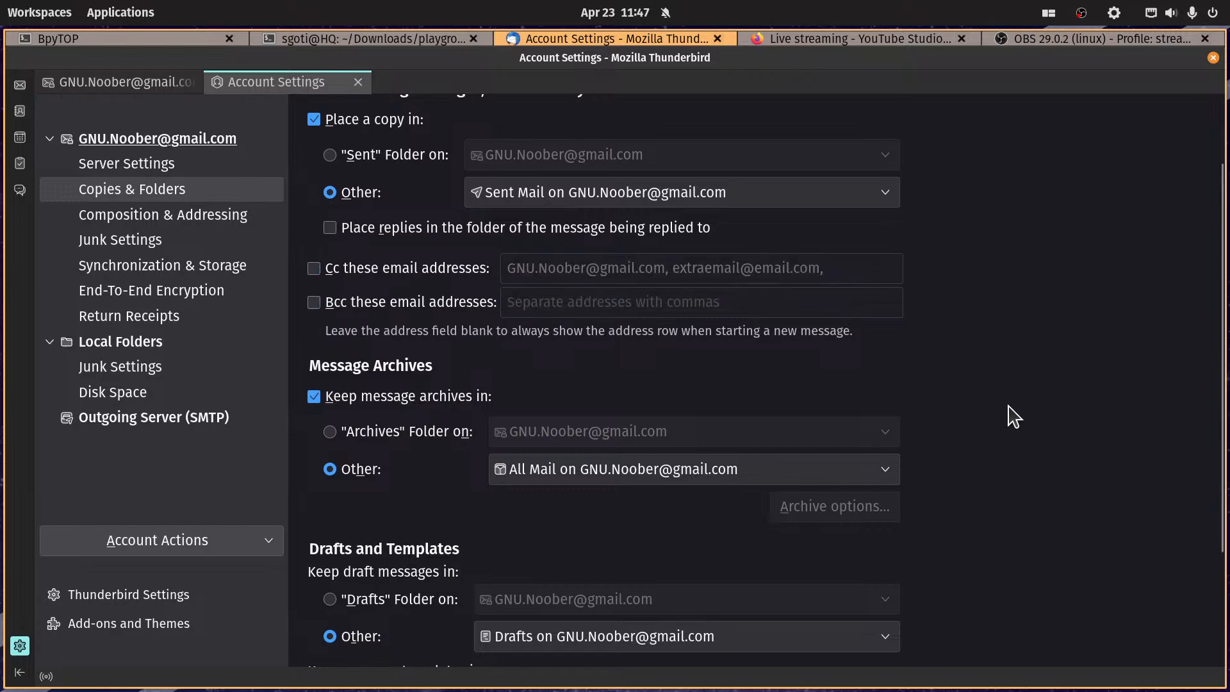
Step: Create a new folder named archive under Local Folders and open it
{"action": "scroll", "coordinate": [1108, 372], "scroll_direction": "down", "scroll_amount": 3}
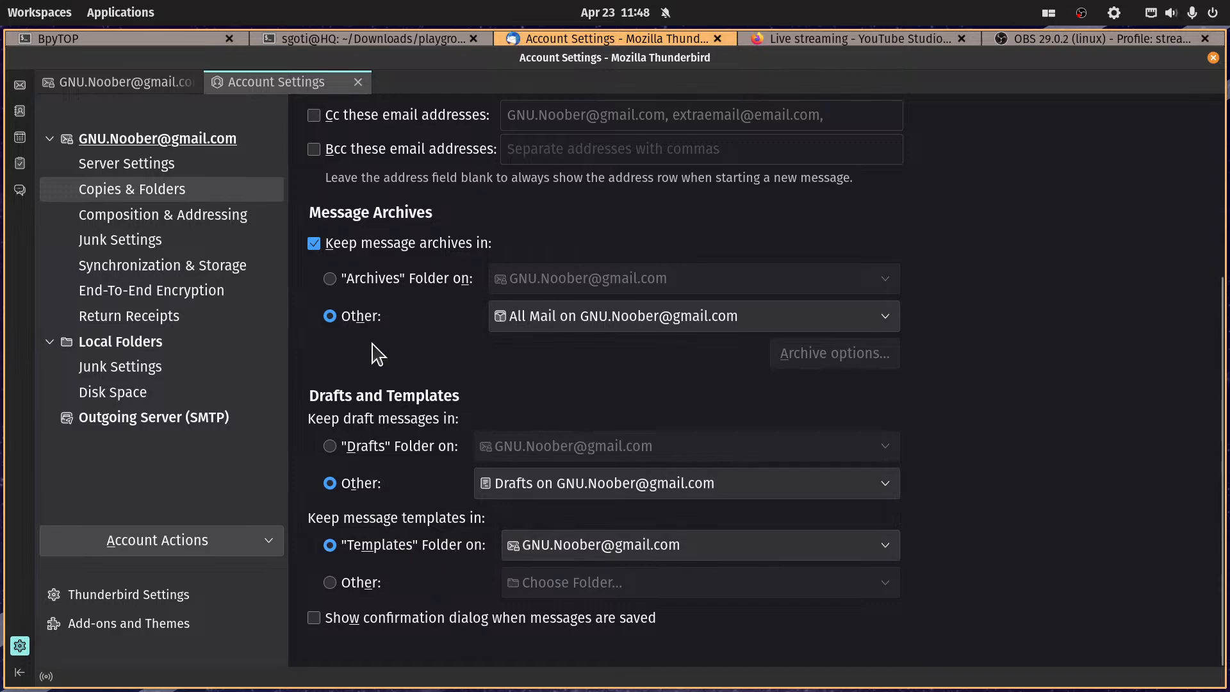
{"action": "scroll", "coordinate": [378, 354], "scroll_direction": "up", "scroll_amount": 2}
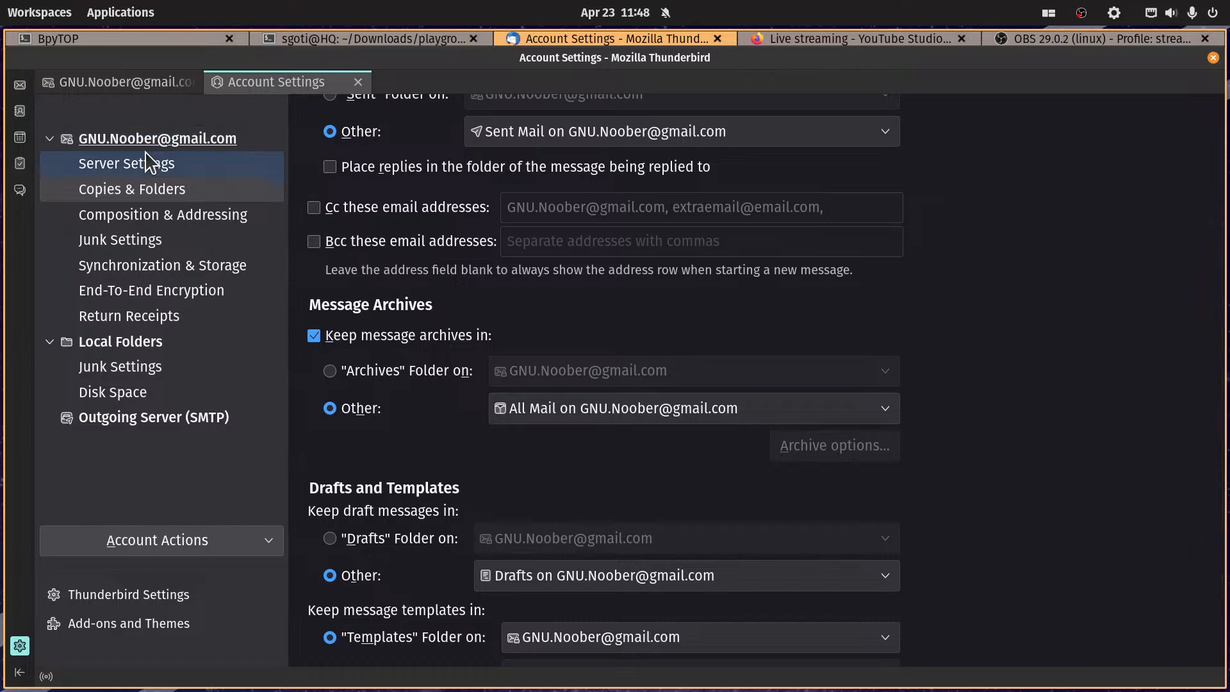
{"action": "left_click", "coordinate": [128, 83]}
{"action": "left_click", "coordinate": [125, 367]}
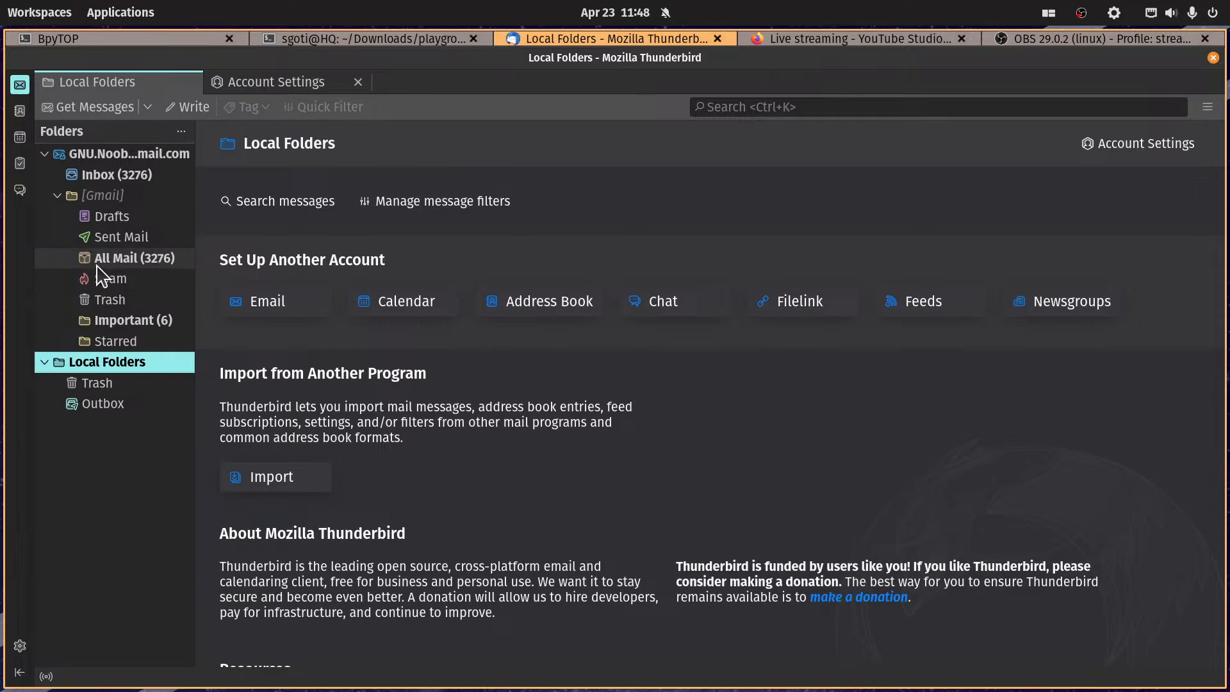
{"action": "right_click", "coordinate": [122, 374]}
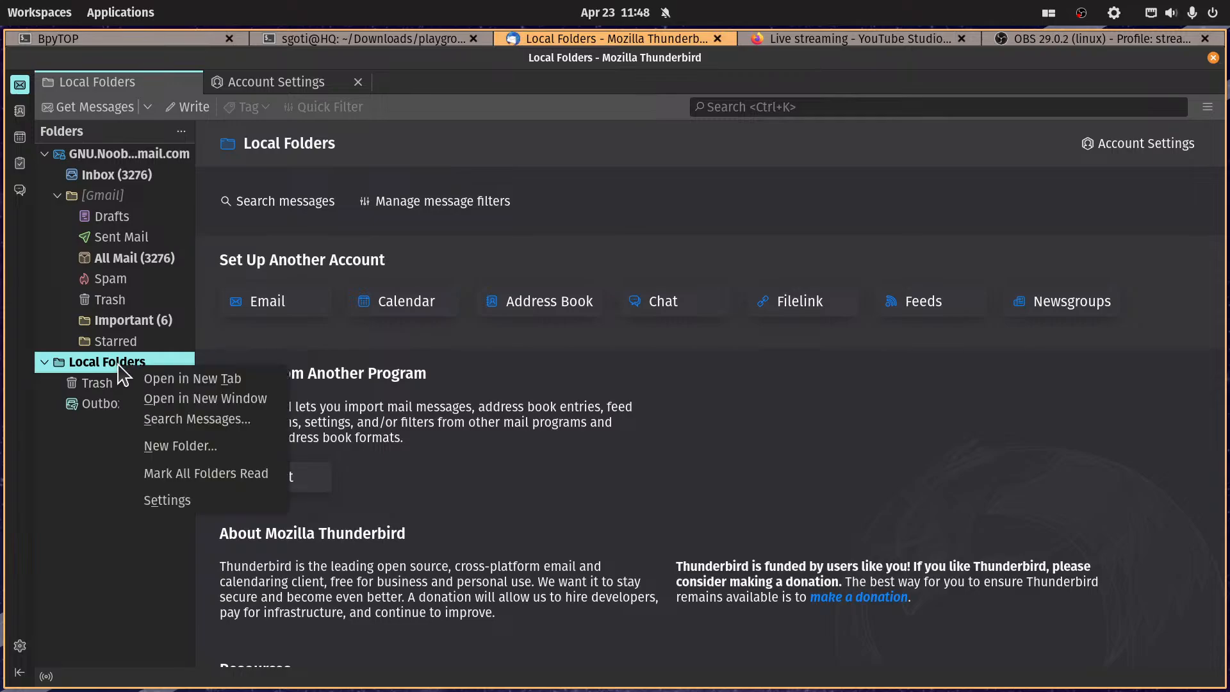
{"action": "left_click", "coordinate": [157, 442]}
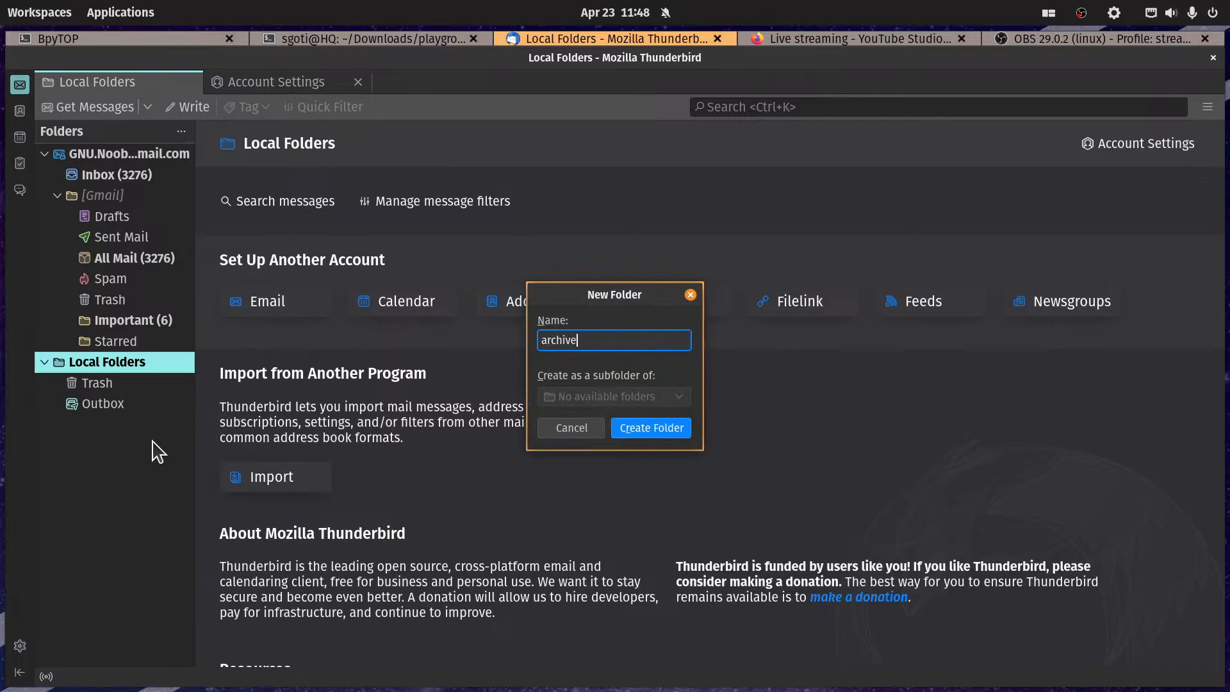
{"action": "left_click", "coordinate": [628, 428]}
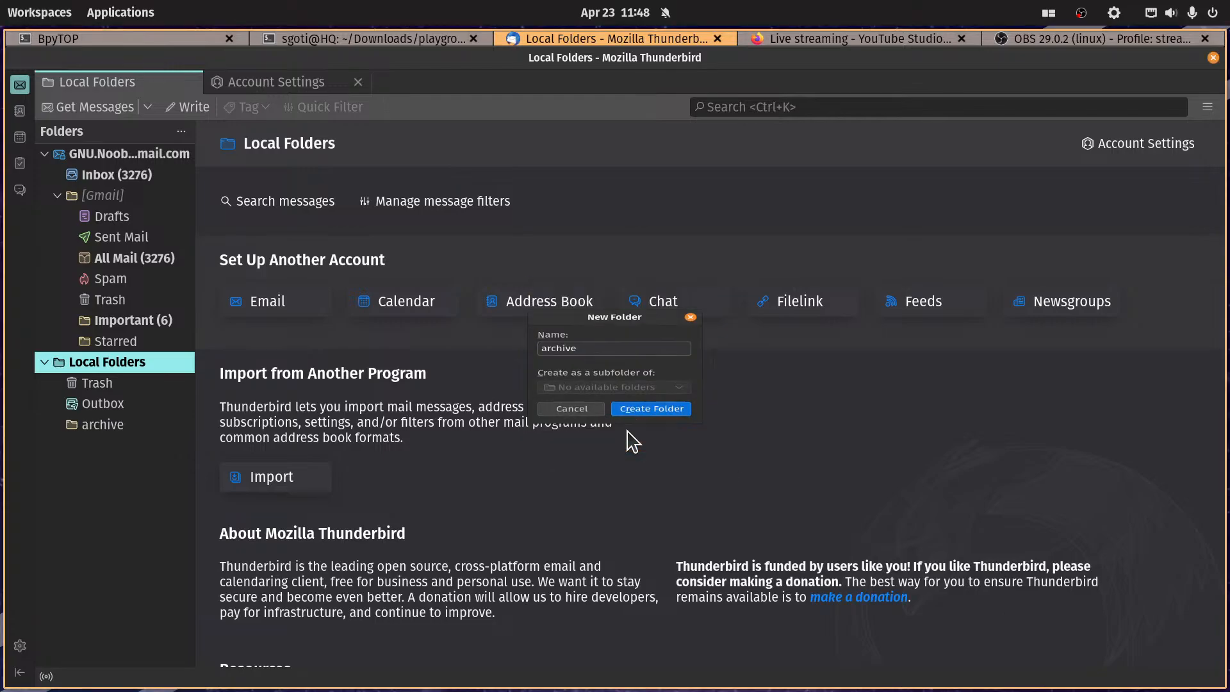
{"action": "left_click", "coordinate": [111, 425]}
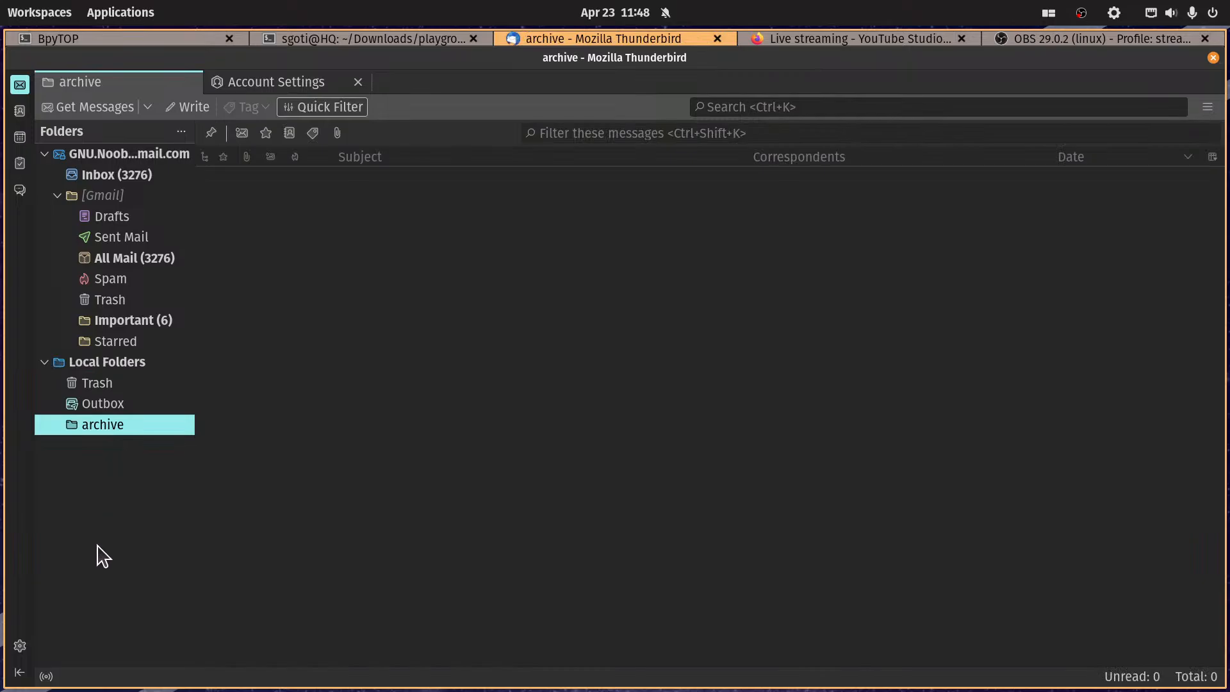
Step: In the account's Copies & Folders settings, keep message archives in the archive folder on Local Folders
{"action": "left_click", "coordinate": [98, 365]}
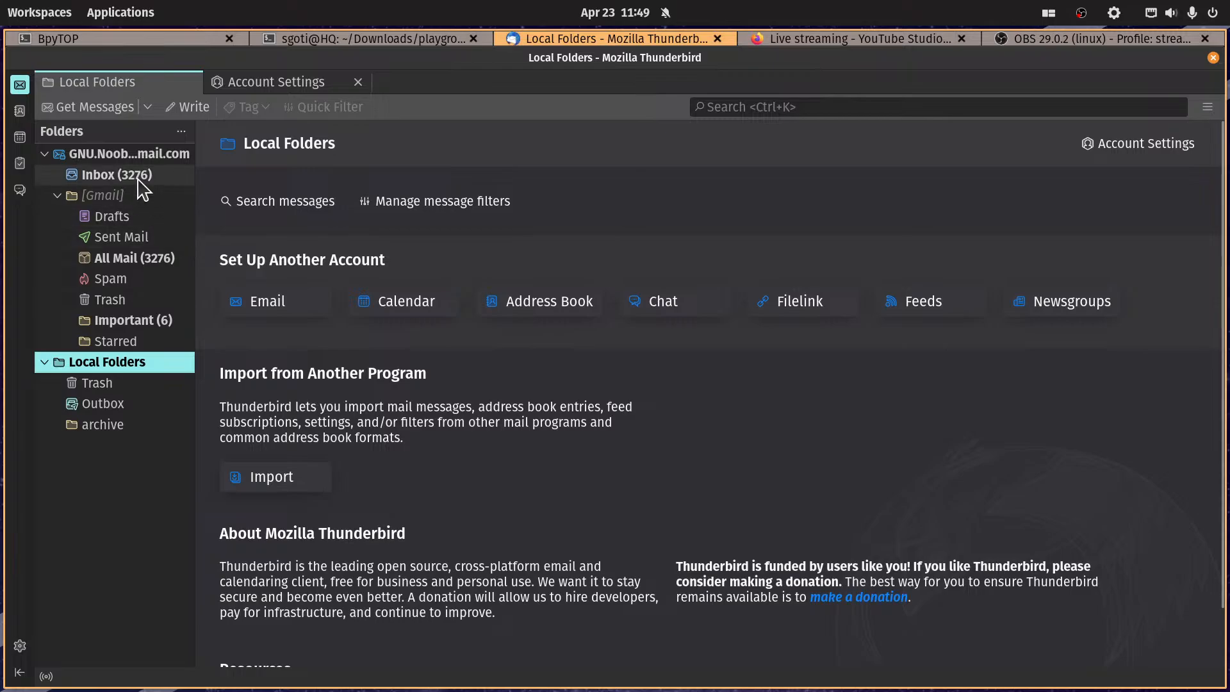
{"action": "left_click", "coordinate": [296, 89]}
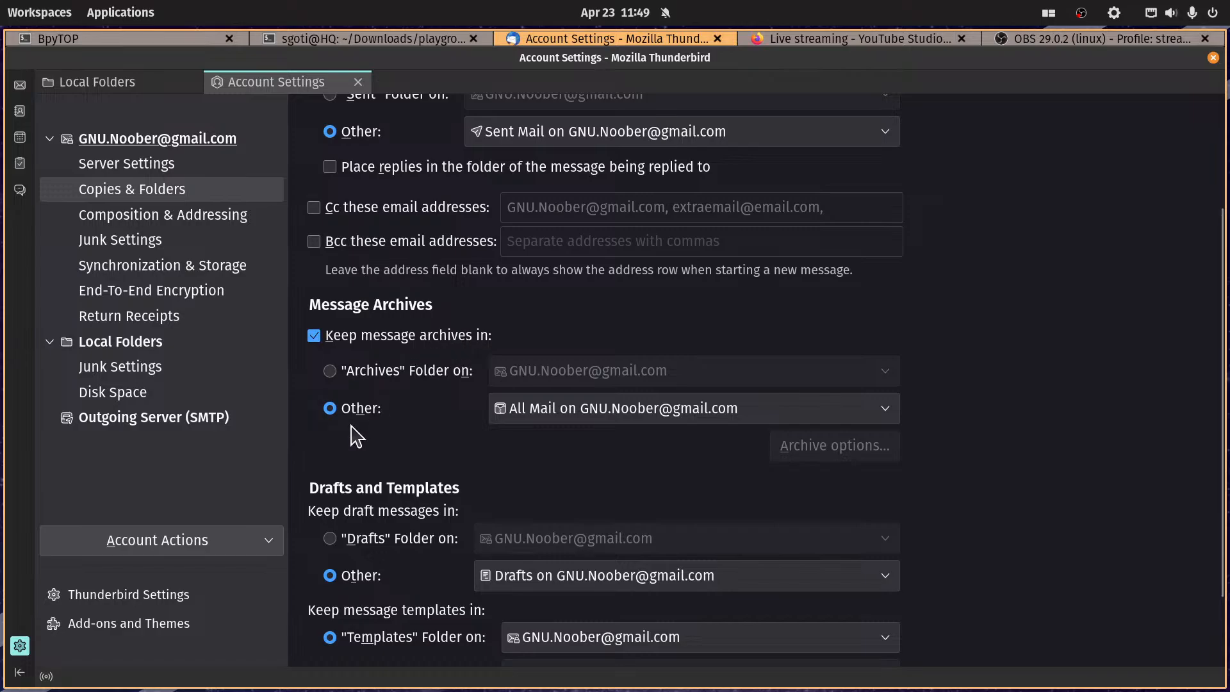
{"action": "left_click", "coordinate": [575, 415]}
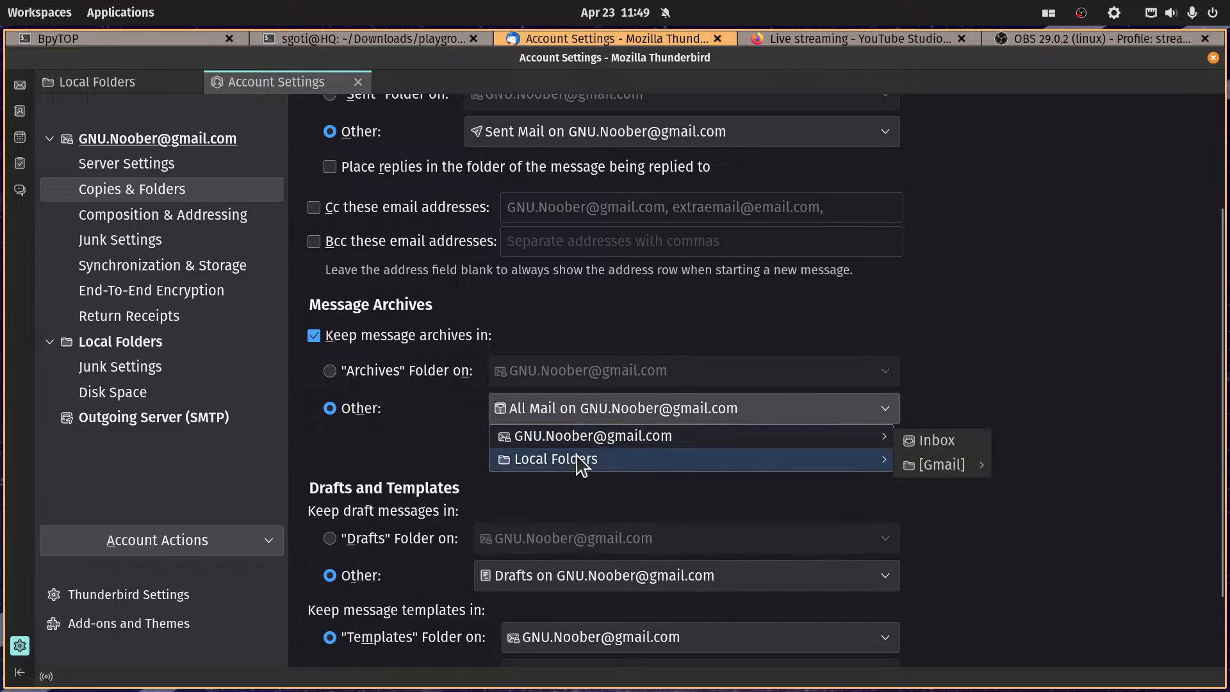
{"action": "mouse_move", "coordinate": [582, 459]}
{"action": "left_click", "coordinate": [956, 494]}
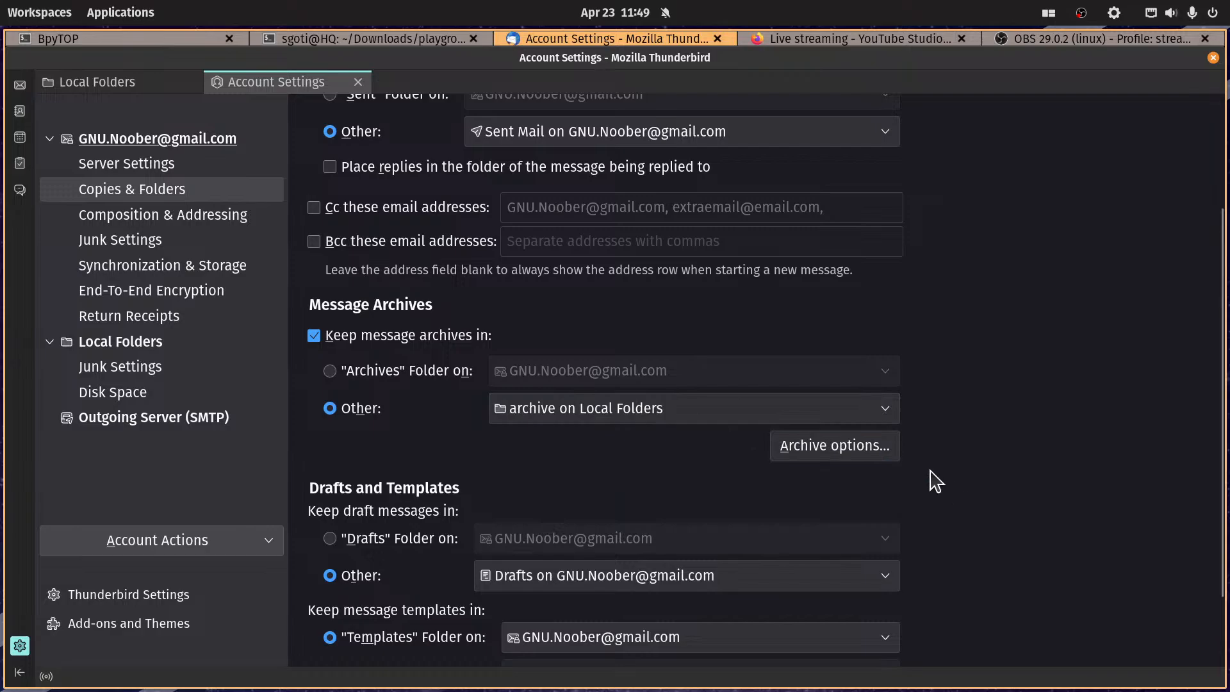
Step: In the archive options, preview the monthly folder structure, reselect Yearly archived folders and confirm
{"action": "left_click", "coordinate": [833, 445]}
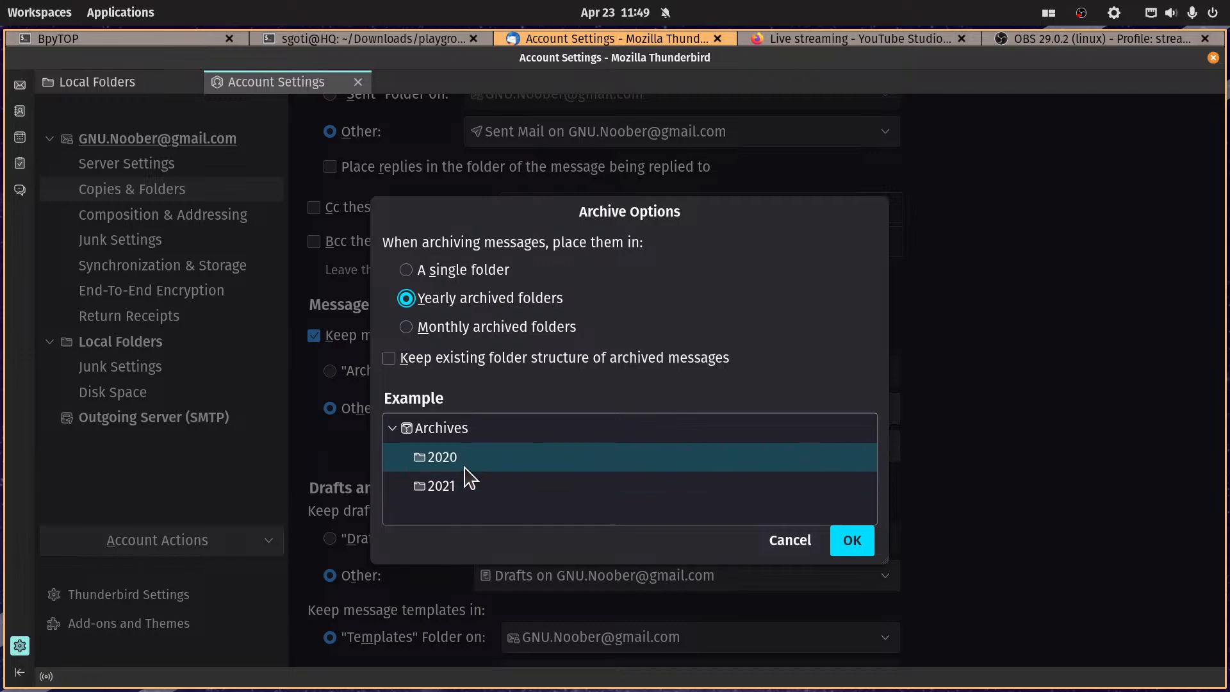
{"action": "left_click", "coordinate": [487, 329]}
{"action": "scroll", "coordinate": [483, 467], "scroll_direction": "down", "scroll_amount": 2}
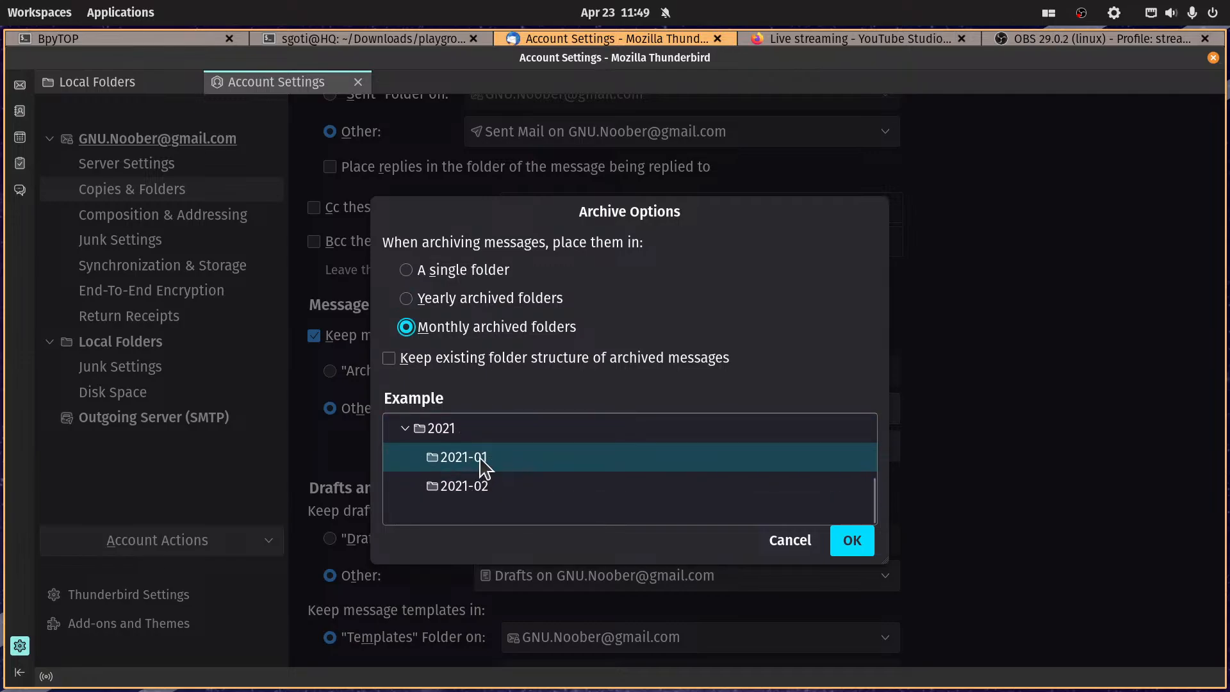
{"action": "scroll", "coordinate": [482, 468], "scroll_direction": "up", "scroll_amount": 2}
{"action": "scroll", "coordinate": [480, 490], "scroll_direction": "down", "scroll_amount": 2}
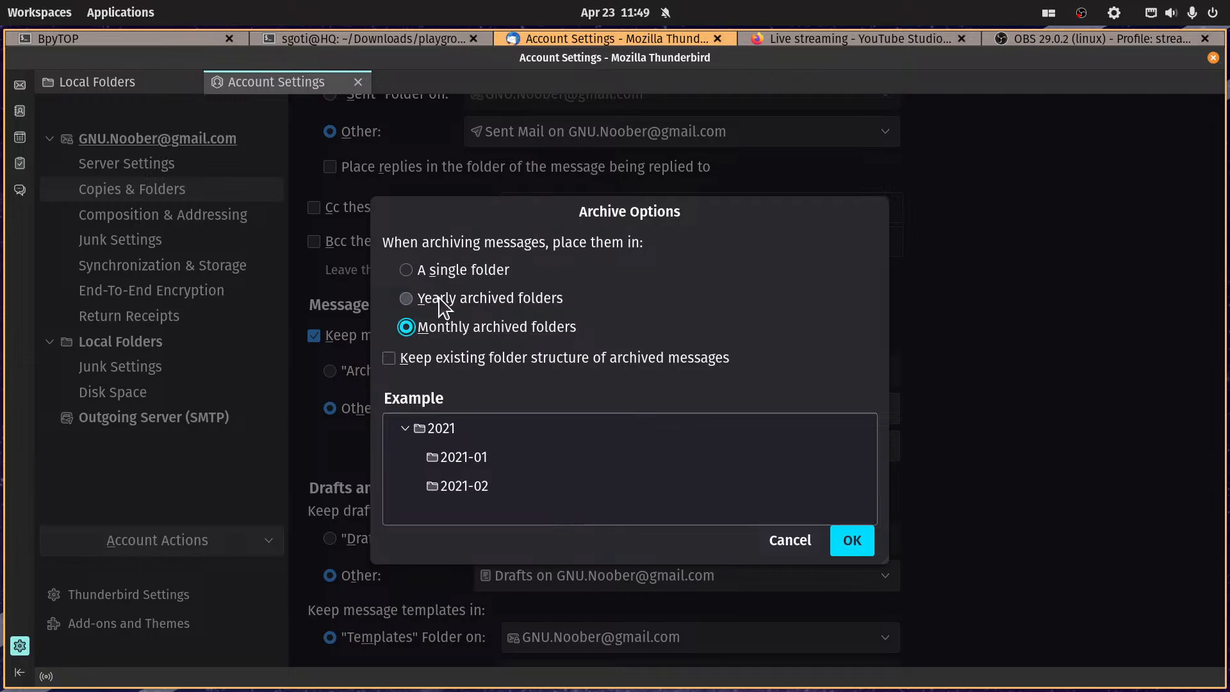
{"action": "scroll", "coordinate": [474, 464], "scroll_direction": "up", "scroll_amount": 3}
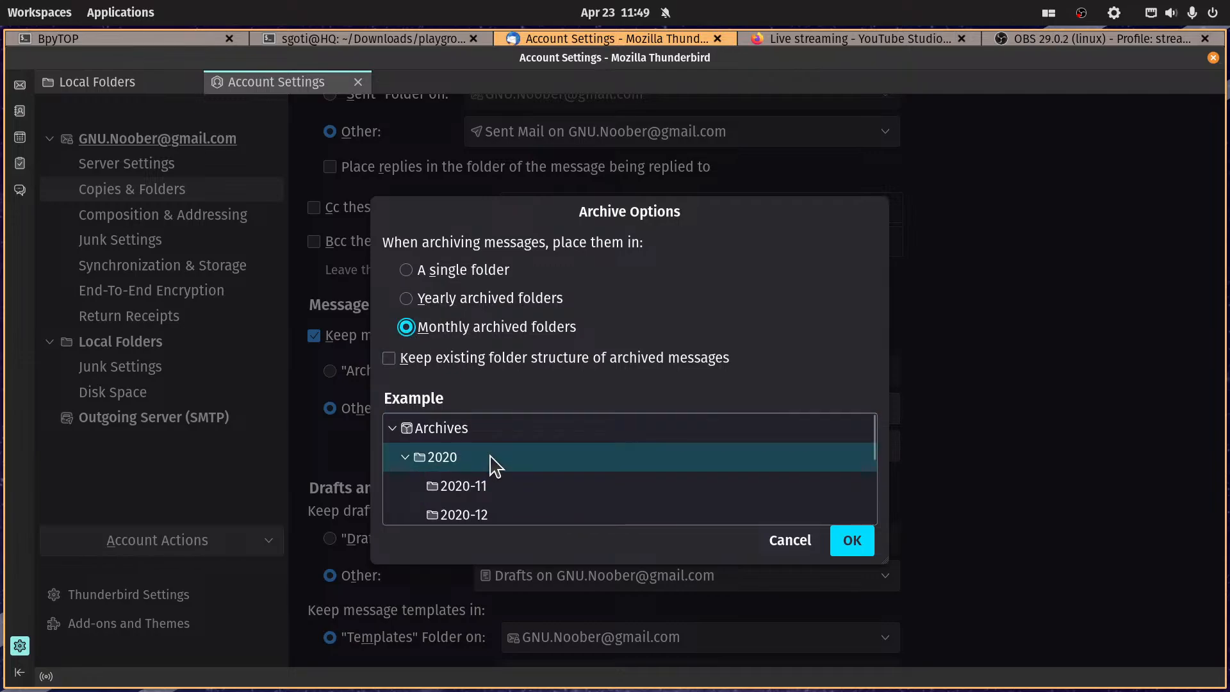
{"action": "left_click", "coordinate": [478, 301]}
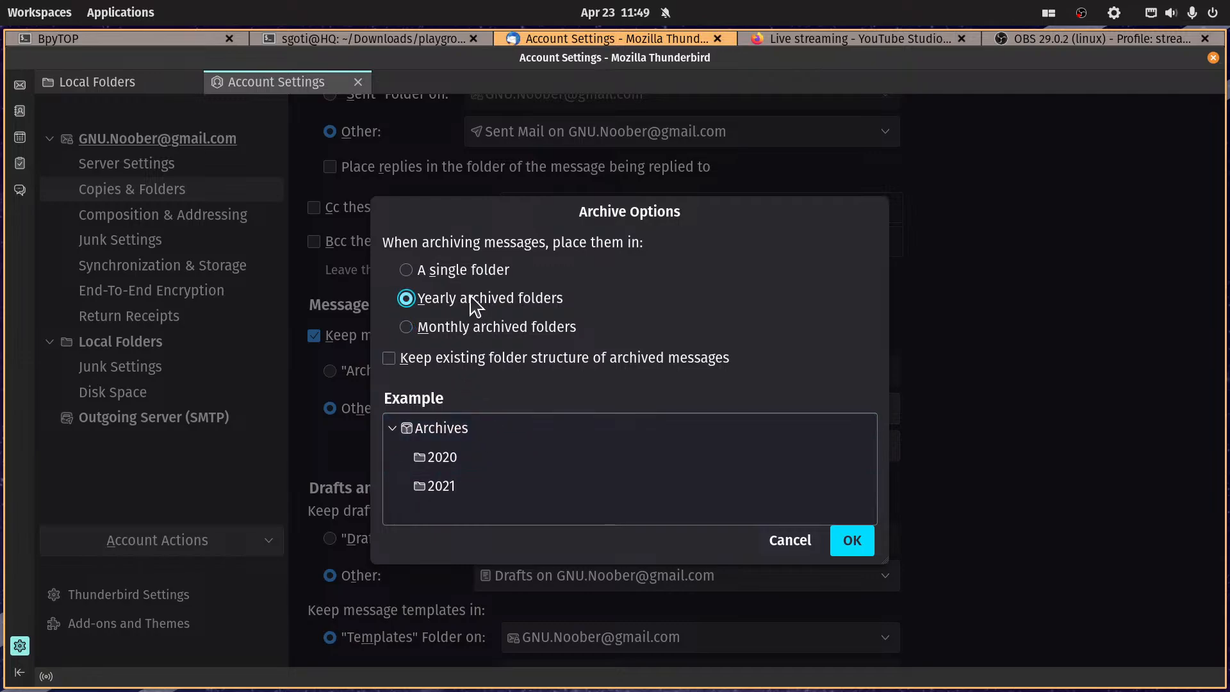
{"action": "left_click", "coordinate": [866, 551]}
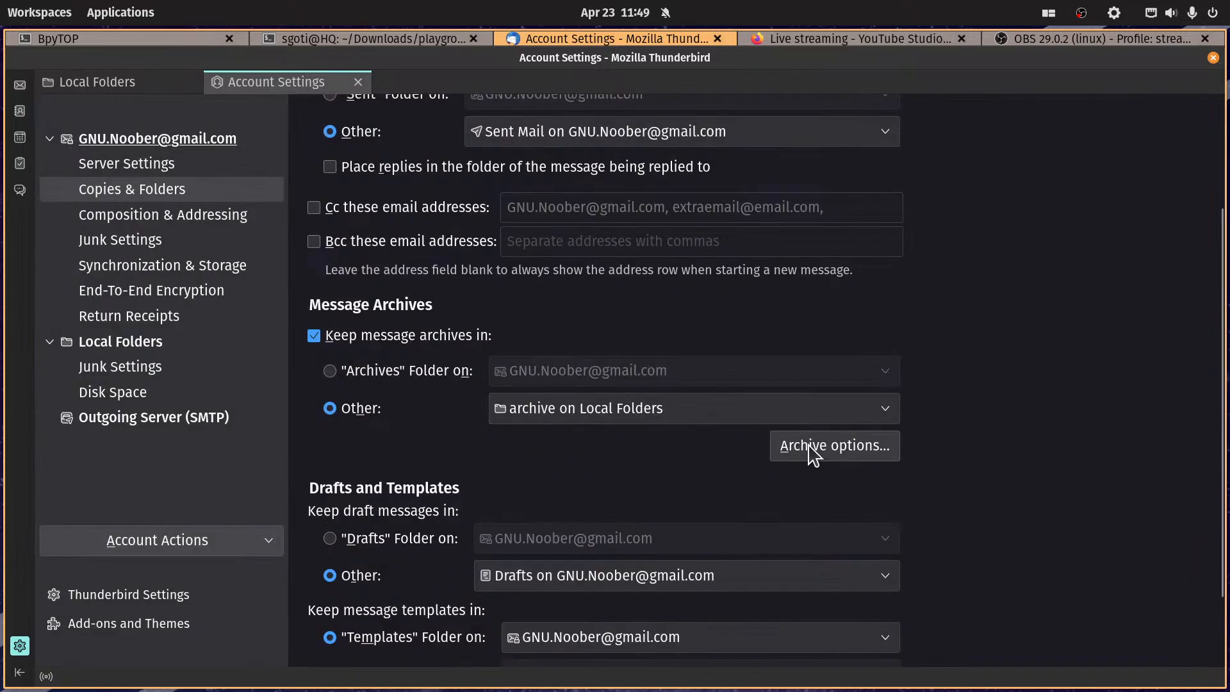
Step: In the account's Composition & Addressing settings, turn off composing in HTML format and automatic quoting of the original message
{"action": "scroll", "coordinate": [1136, 472], "scroll_direction": "down", "scroll_amount": 3}
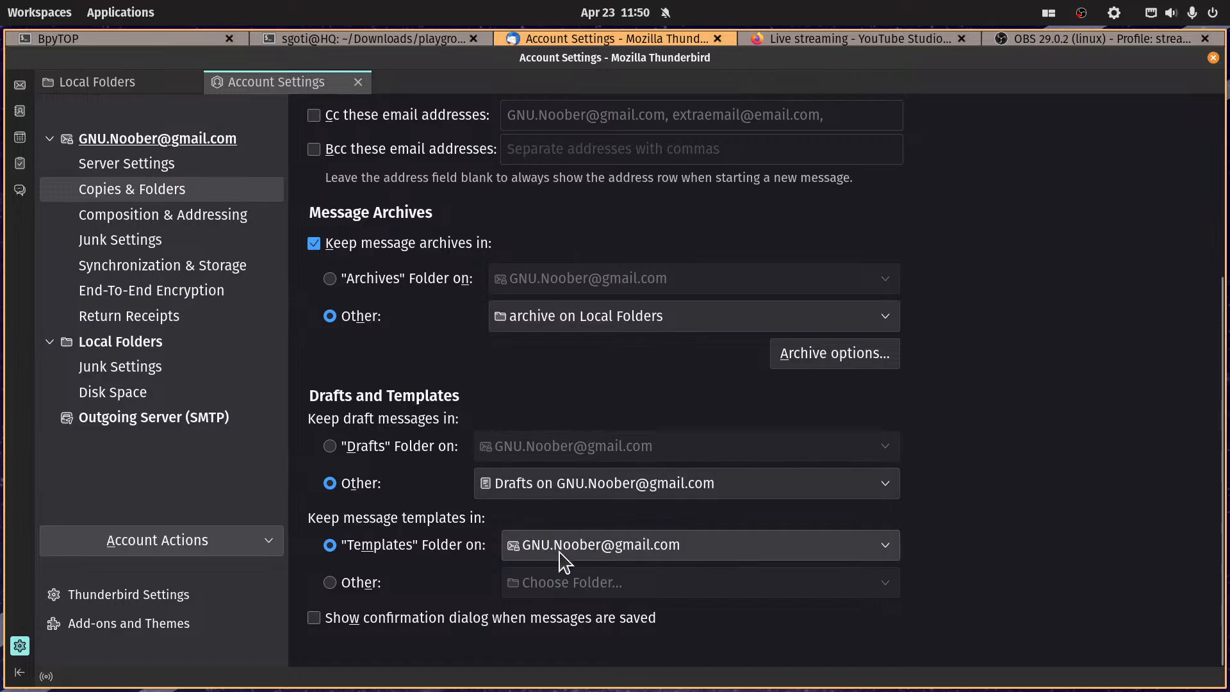
{"action": "left_click", "coordinate": [193, 217]}
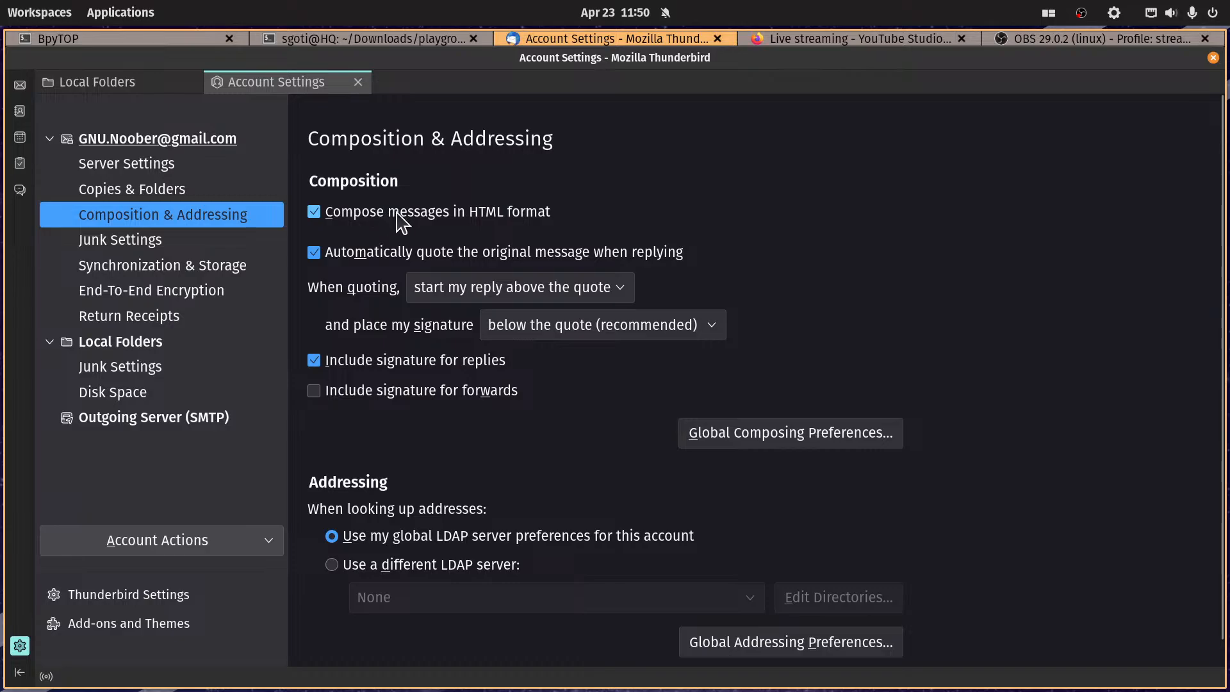
{"action": "left_click", "coordinate": [378, 214]}
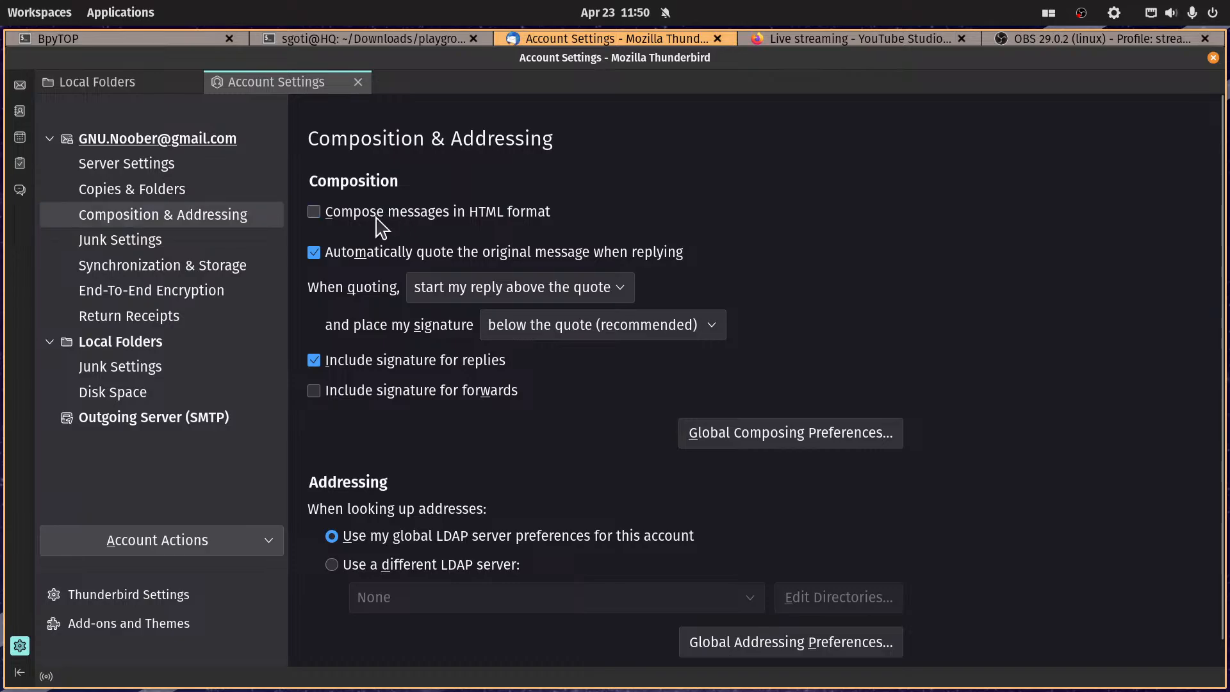
{"action": "left_click", "coordinate": [348, 253]}
{"action": "scroll", "coordinate": [487, 458], "scroll_direction": "down", "scroll_amount": 1}
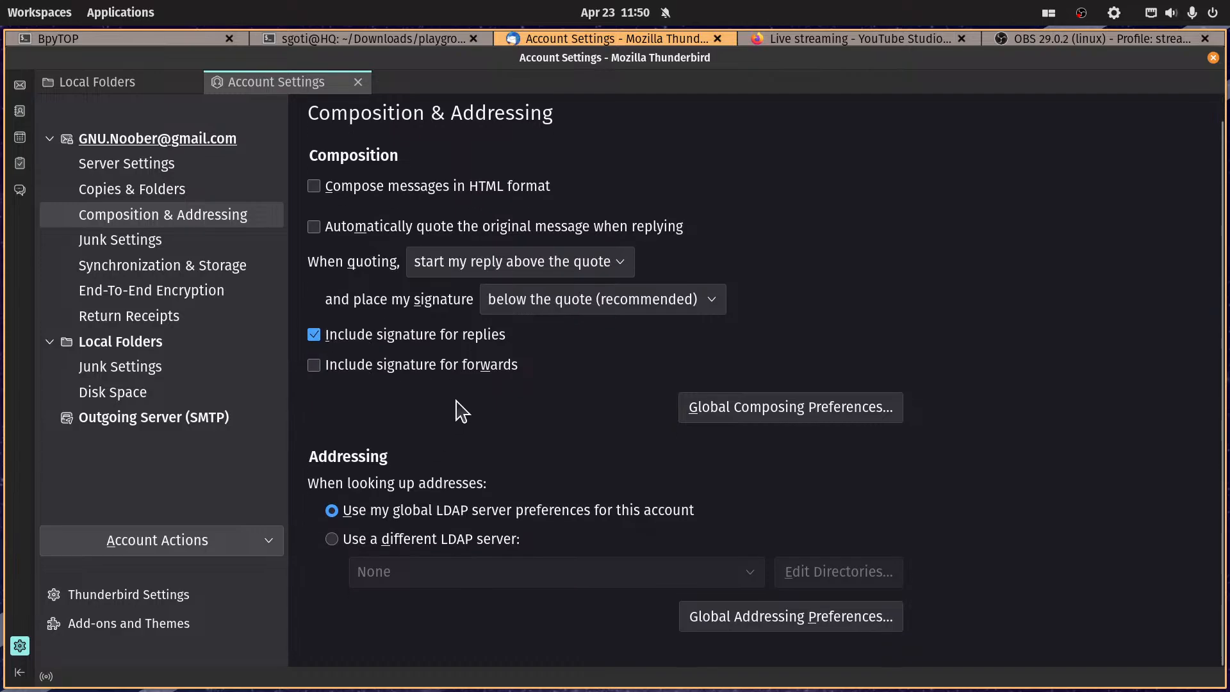
Step: Include the signature for forwards and open the Global Composing Preferences
{"action": "left_click", "coordinate": [421, 366]}
{"action": "left_click", "coordinate": [826, 416]}
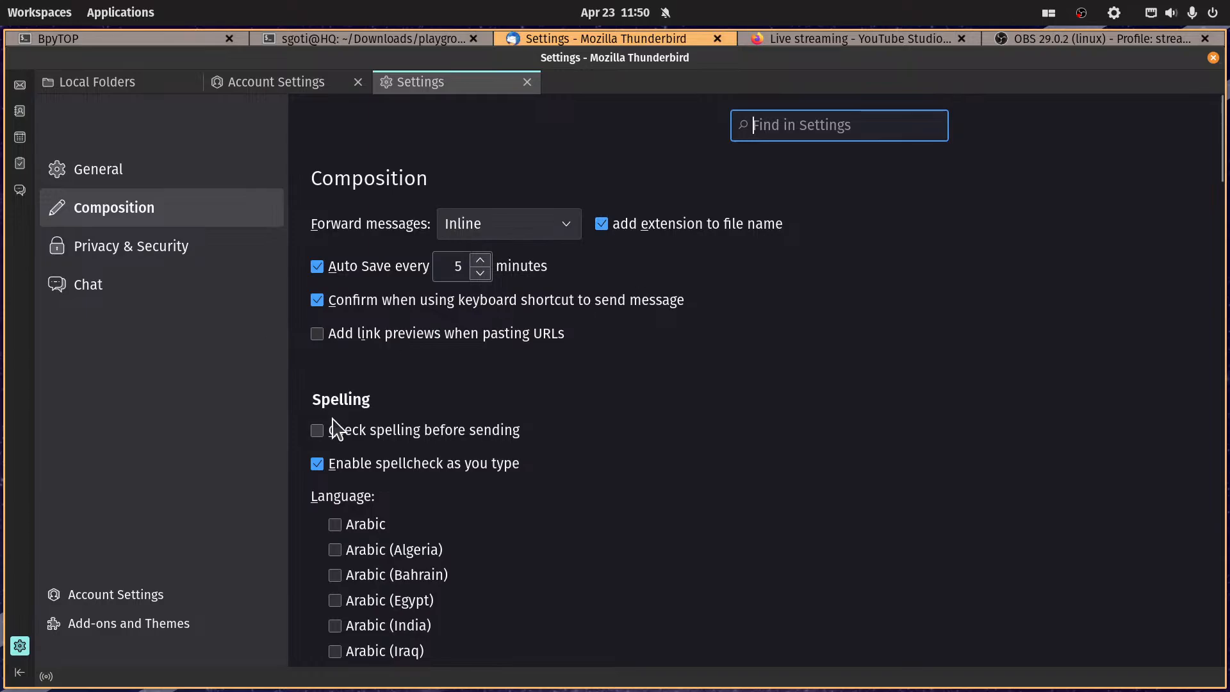
Step: Enable checking spelling before sending and switch it back off
{"action": "left_click", "coordinate": [368, 438]}
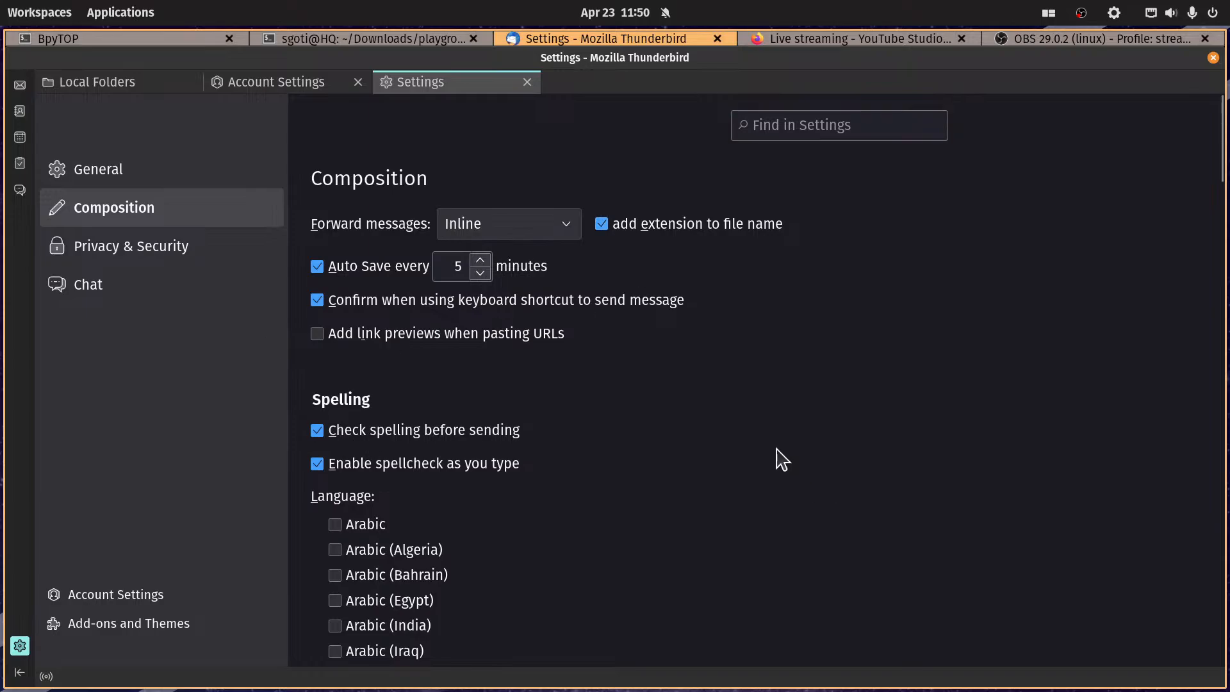
{"action": "scroll", "coordinate": [332, 220], "scroll_direction": "down", "scroll_amount": 5}
{"action": "scroll", "coordinate": [351, 255], "scroll_direction": "up", "scroll_amount": 3}
{"action": "left_click", "coordinate": [340, 337]}
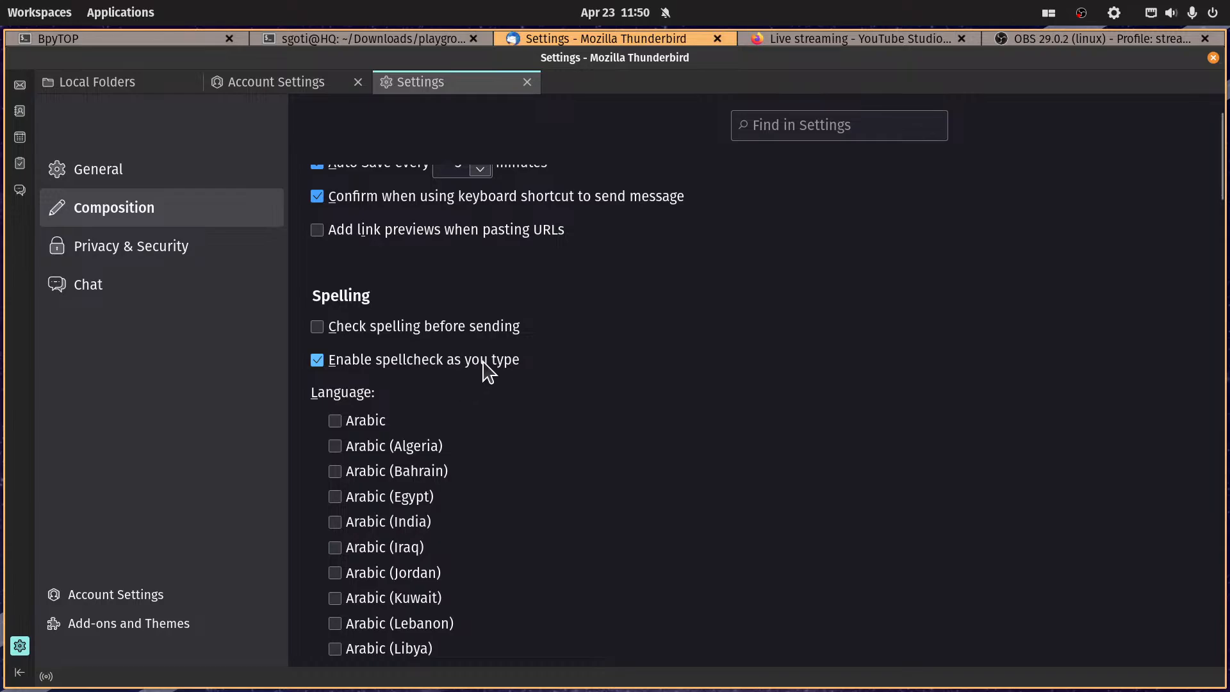
Step: In the global composition settings, set the sending format to Only Plain Text
{"action": "scroll", "coordinate": [576, 330], "scroll_direction": "down", "scroll_amount": 7}
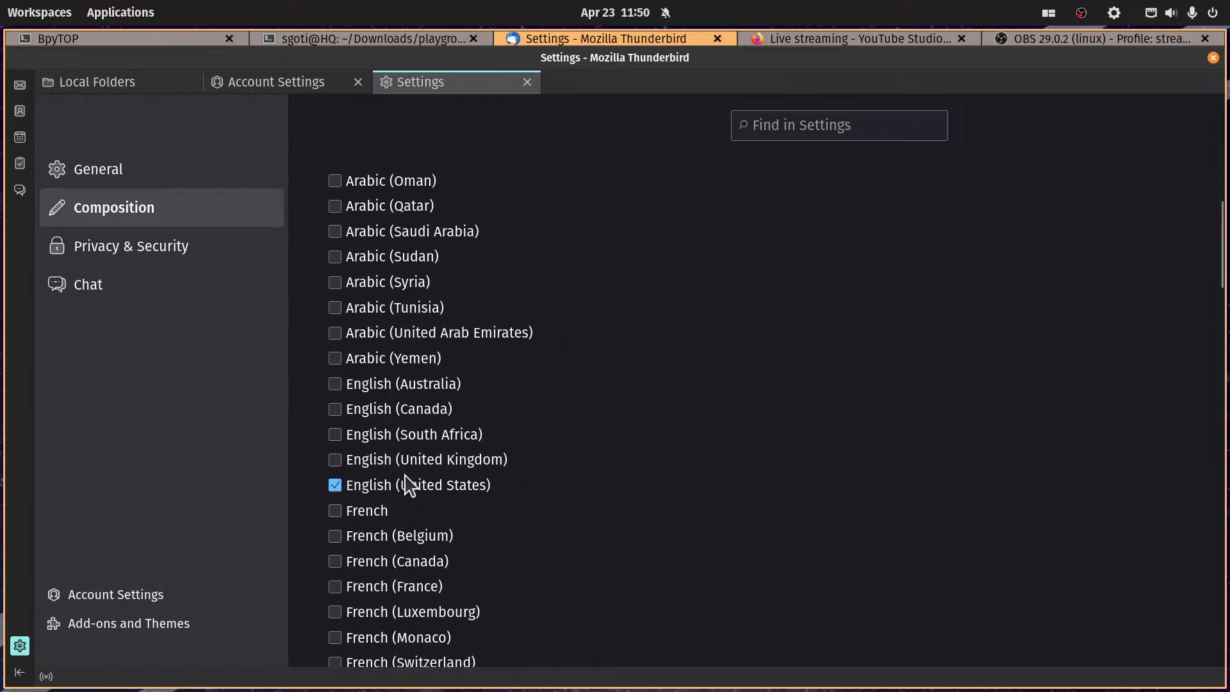
{"action": "scroll", "coordinate": [827, 385], "scroll_direction": "down", "scroll_amount": 8}
{"action": "scroll", "coordinate": [845, 362], "scroll_direction": "down", "scroll_amount": 10}
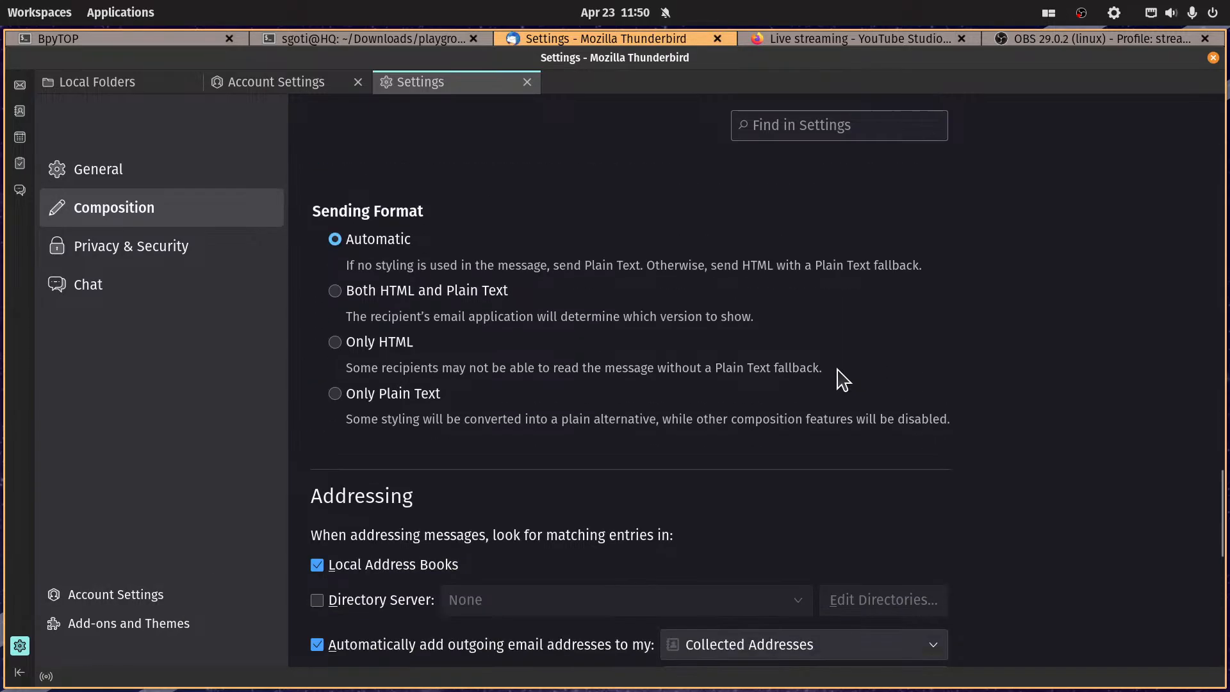
{"action": "scroll", "coordinate": [842, 379], "scroll_direction": "up", "scroll_amount": 3}
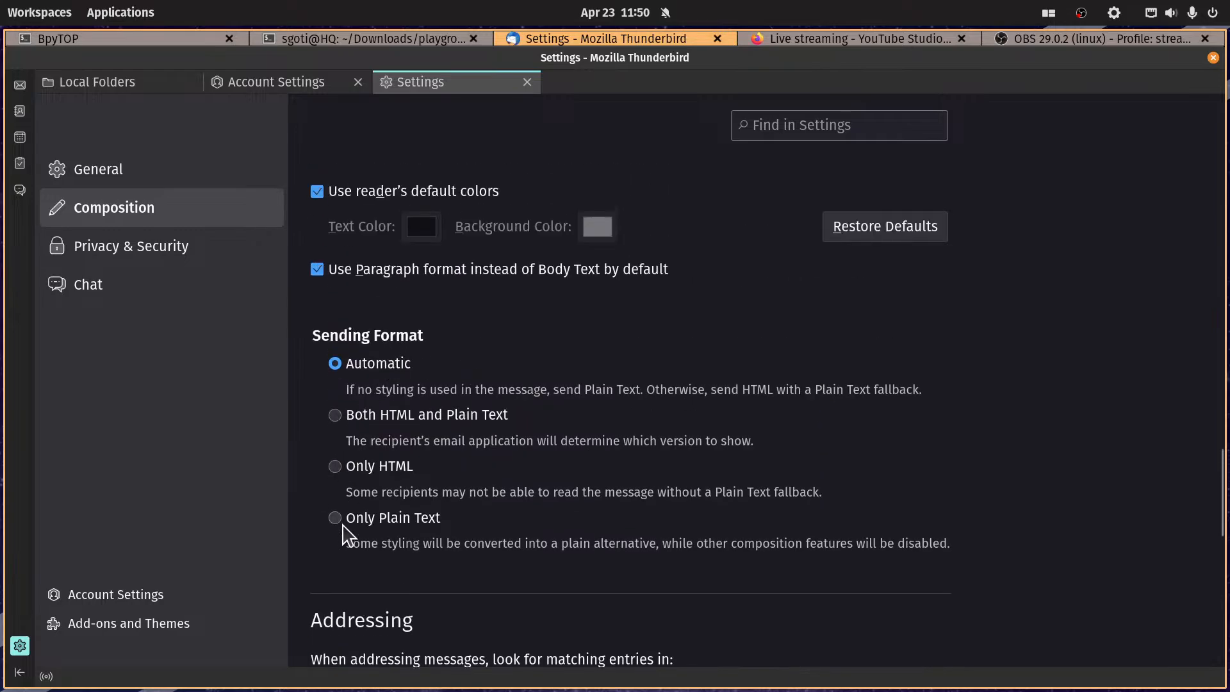
{"action": "left_click", "coordinate": [391, 523]}
Step: Review the Addressing and Attachments composition settings, and open the Privacy & Security settings
{"action": "scroll", "coordinate": [1085, 536], "scroll_direction": "down", "scroll_amount": 5}
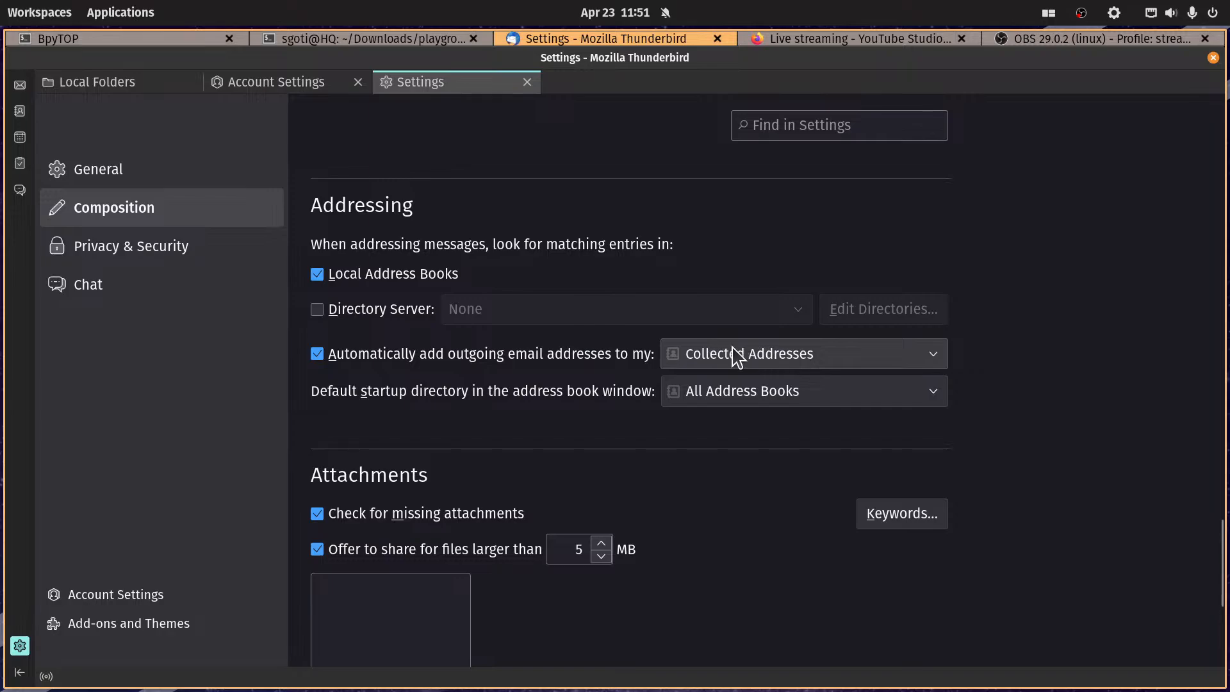
{"action": "scroll", "coordinate": [477, 394], "scroll_direction": "down", "scroll_amount": 3}
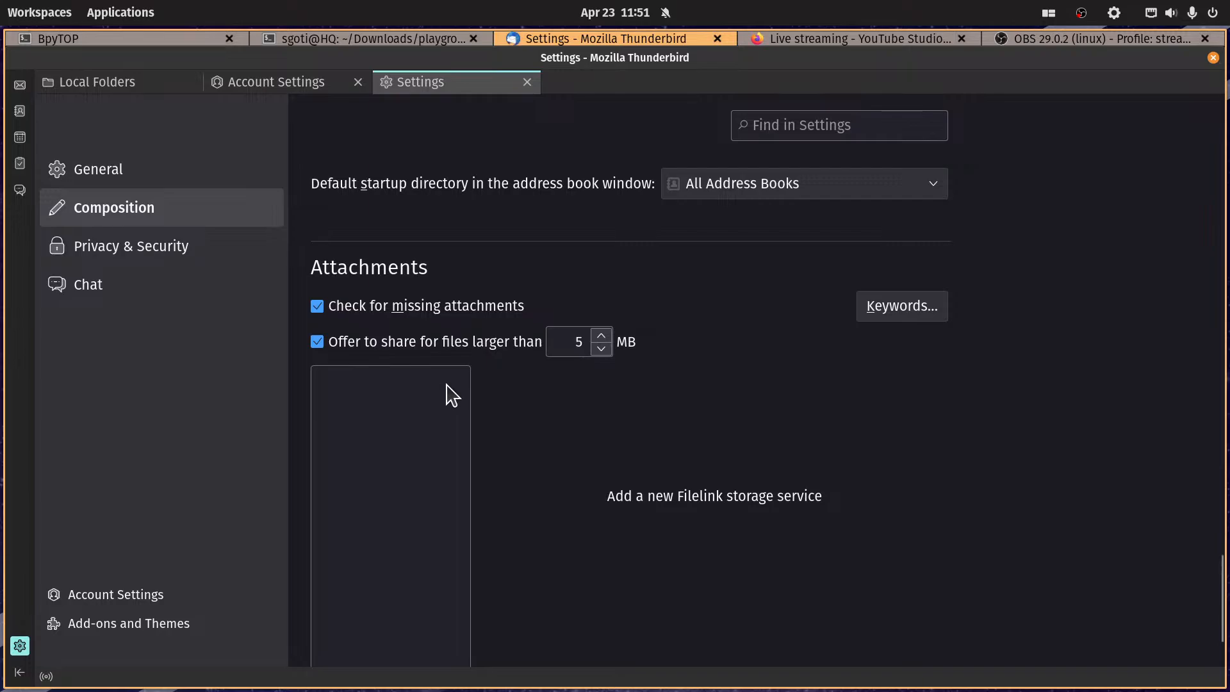
{"action": "scroll", "coordinate": [515, 428], "scroll_direction": "down", "scroll_amount": 2}
{"action": "scroll", "coordinate": [509, 429], "scroll_direction": "down", "scroll_amount": 3}
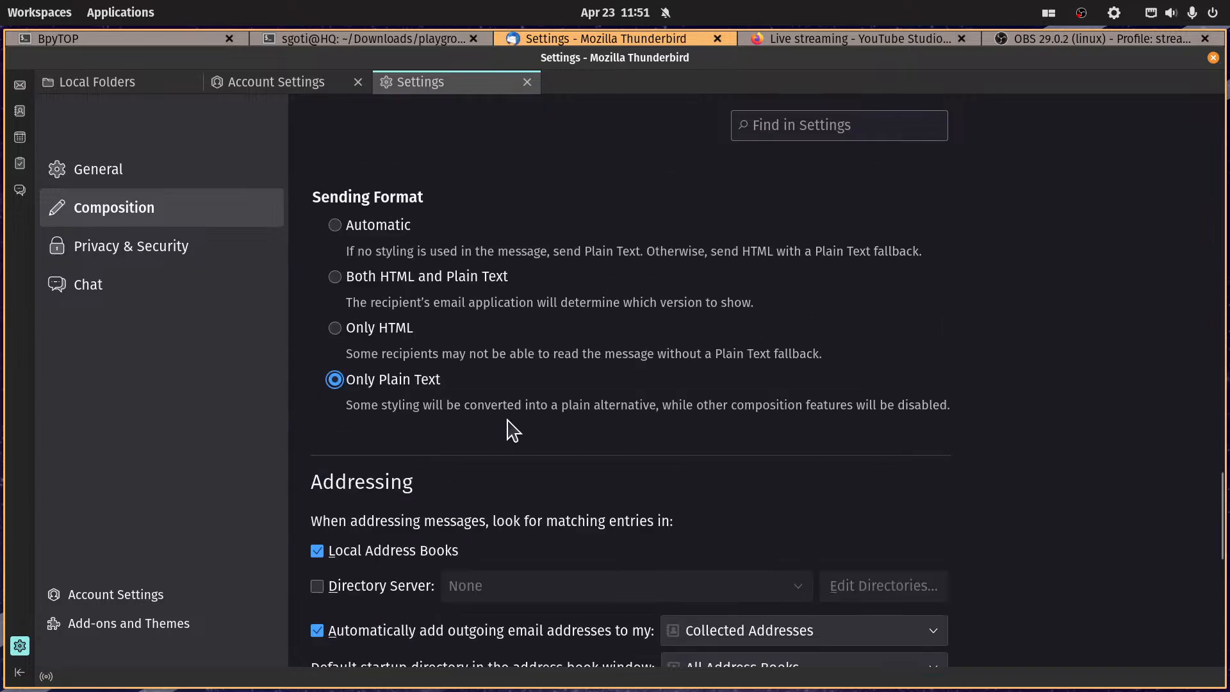
{"action": "left_click", "coordinate": [185, 261]}
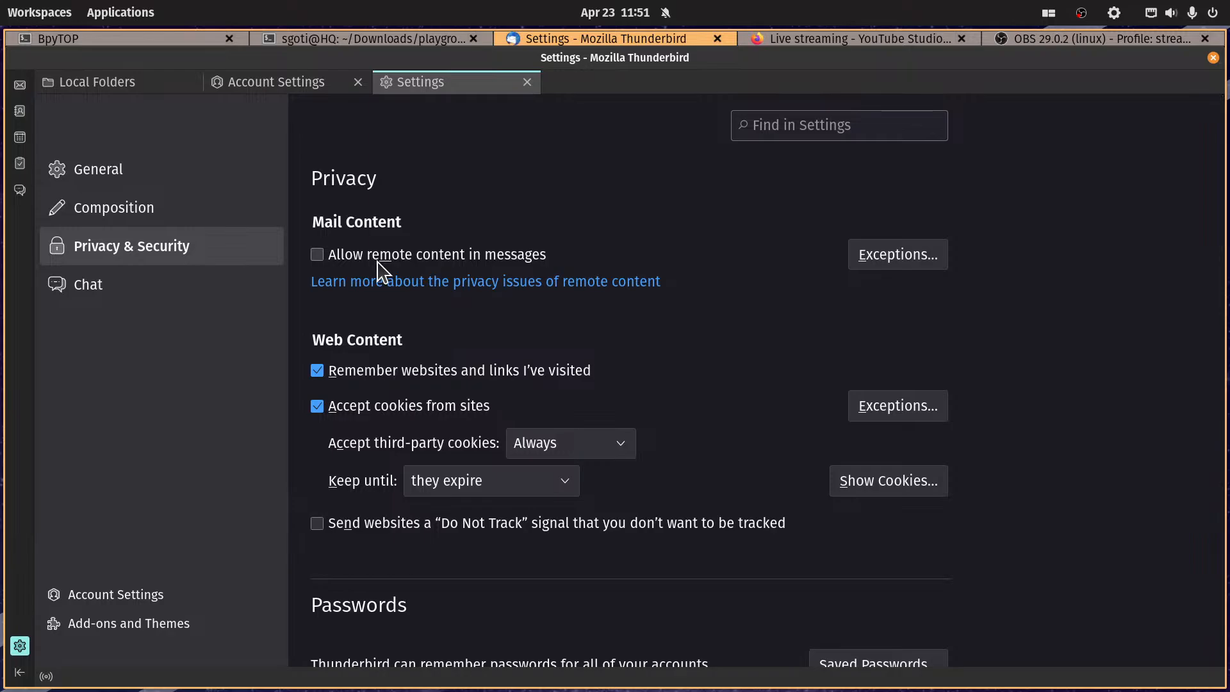
Step: In the Gmail inbox, open the Groupon message "Just take a peek" in a new tab and switch to it
{"action": "left_click", "coordinate": [87, 82]}
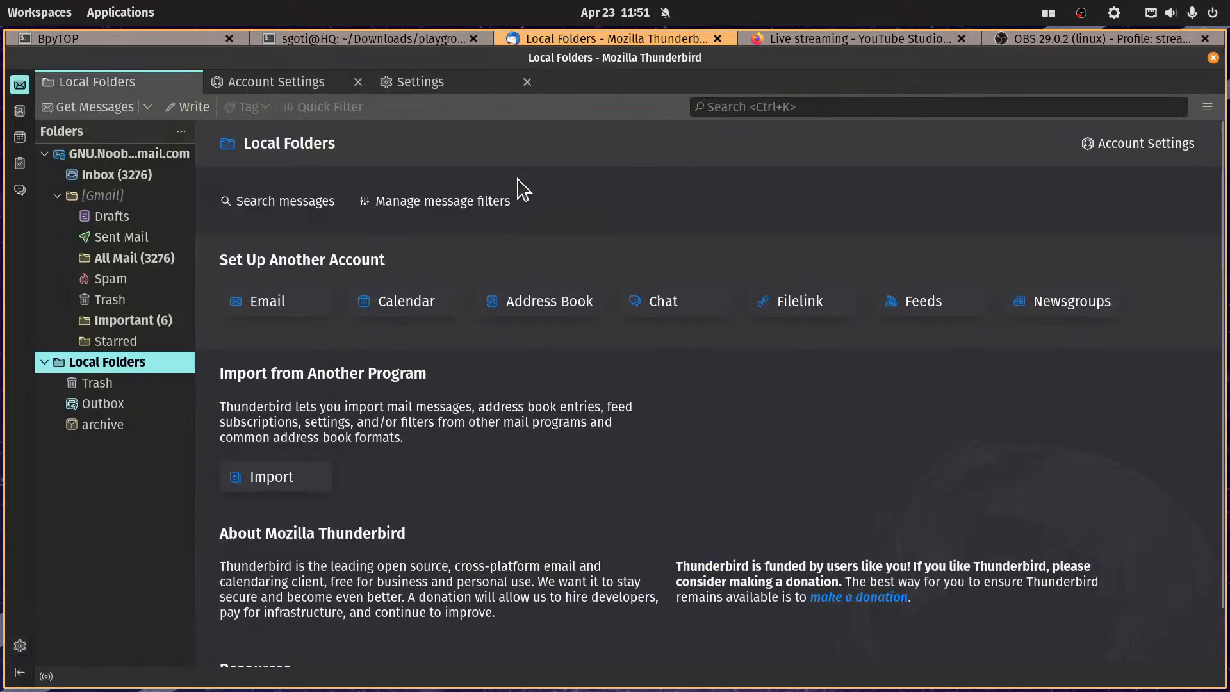
{"action": "left_click", "coordinate": [144, 175]}
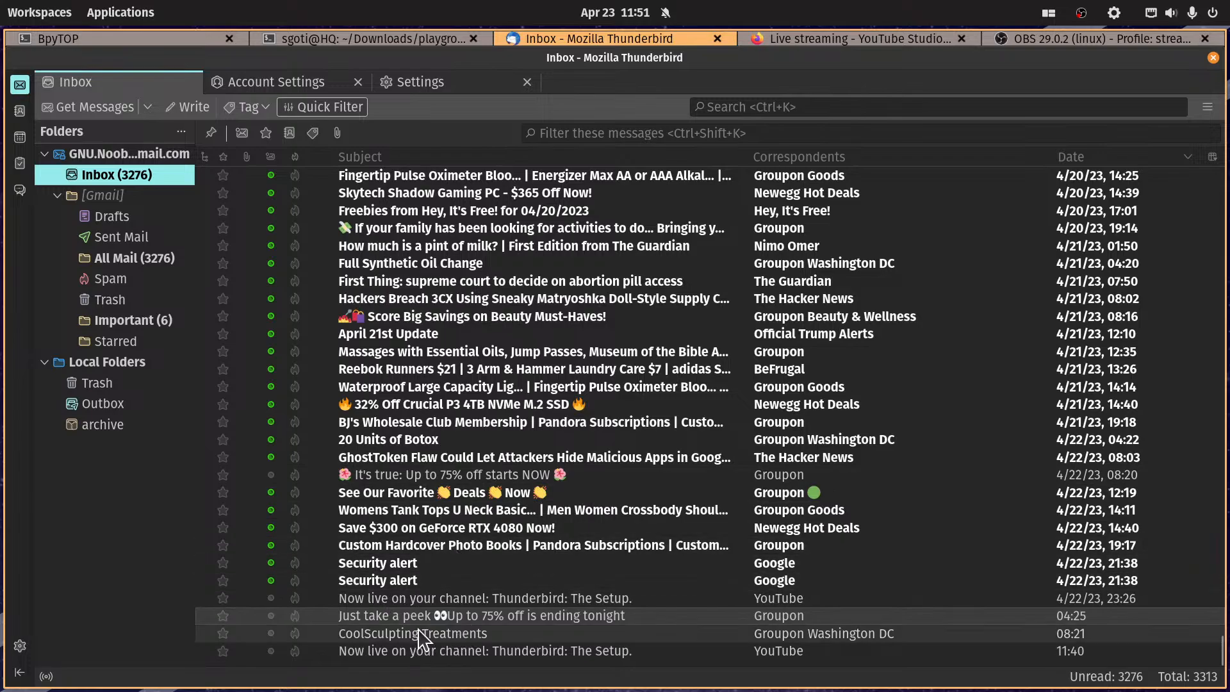
{"action": "right_click", "coordinate": [506, 618]}
{"action": "left_click", "coordinate": [617, 138]}
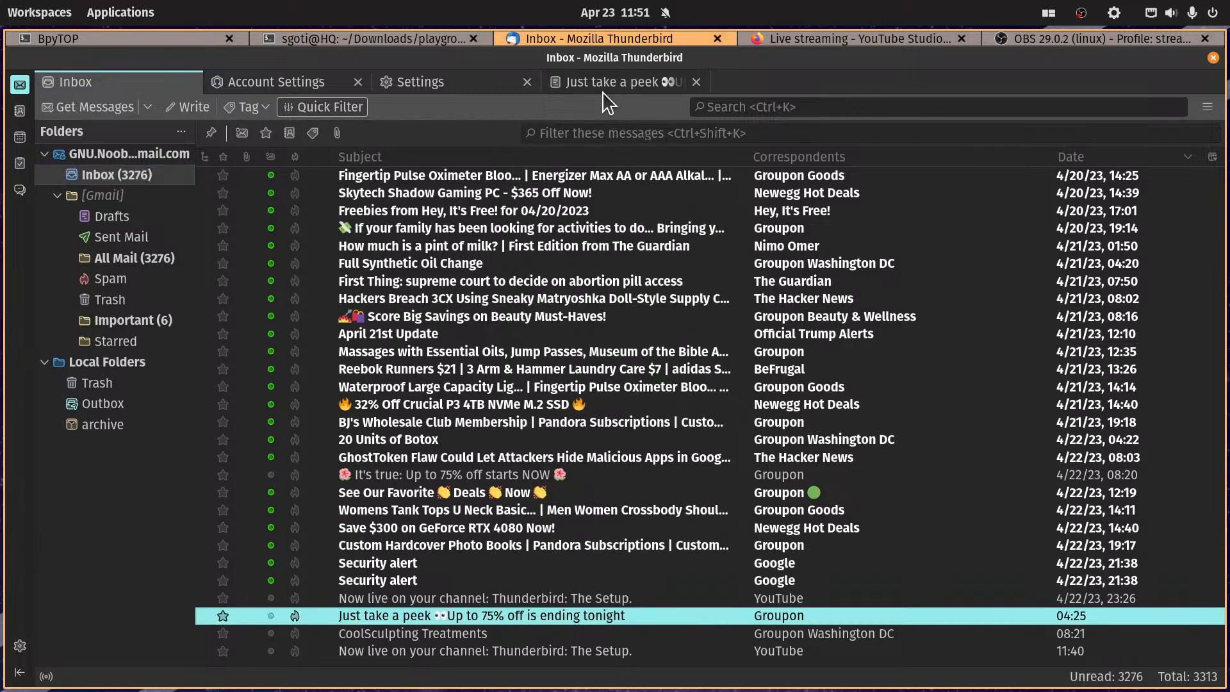
{"action": "left_click", "coordinate": [607, 82]}
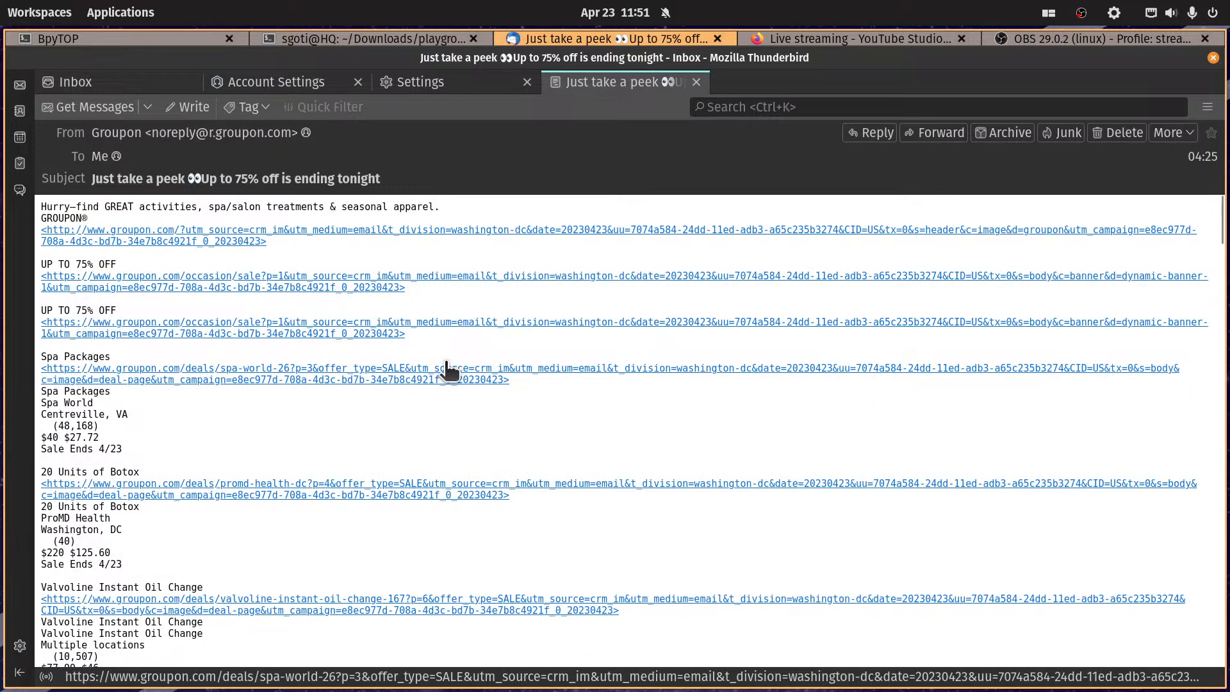
Step: Display the message body as Original HTML and look through the message
{"action": "key", "text": "alt+v"}
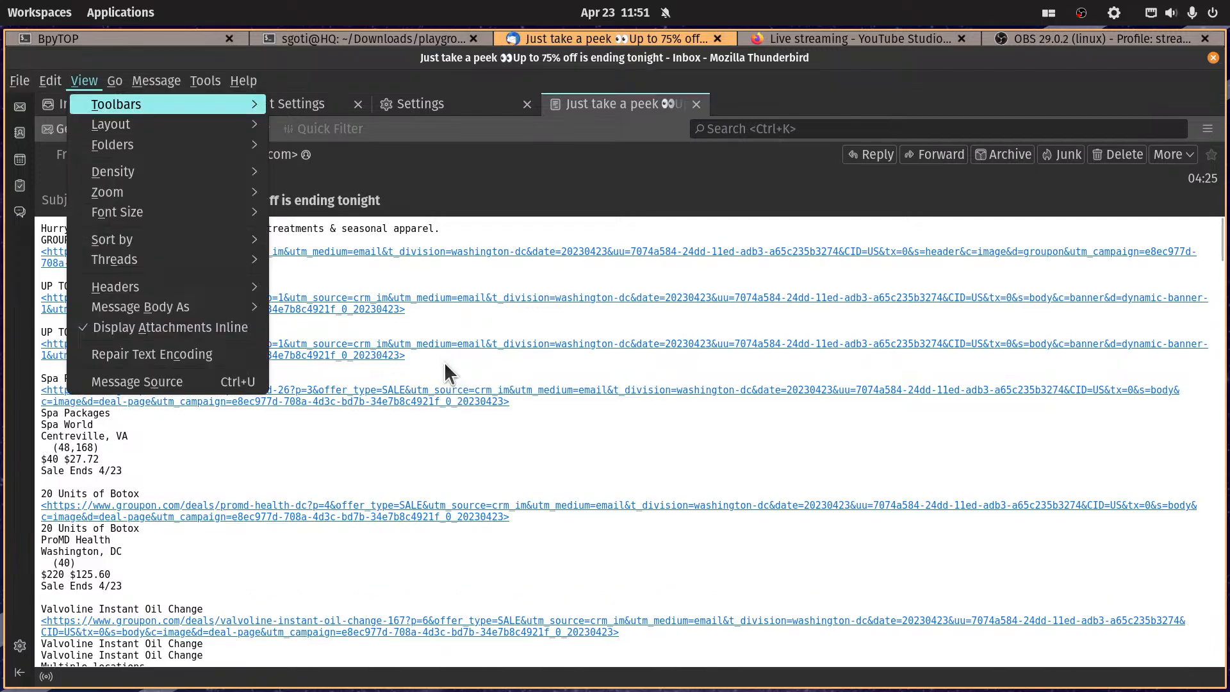
{"action": "key", "text": "b"}
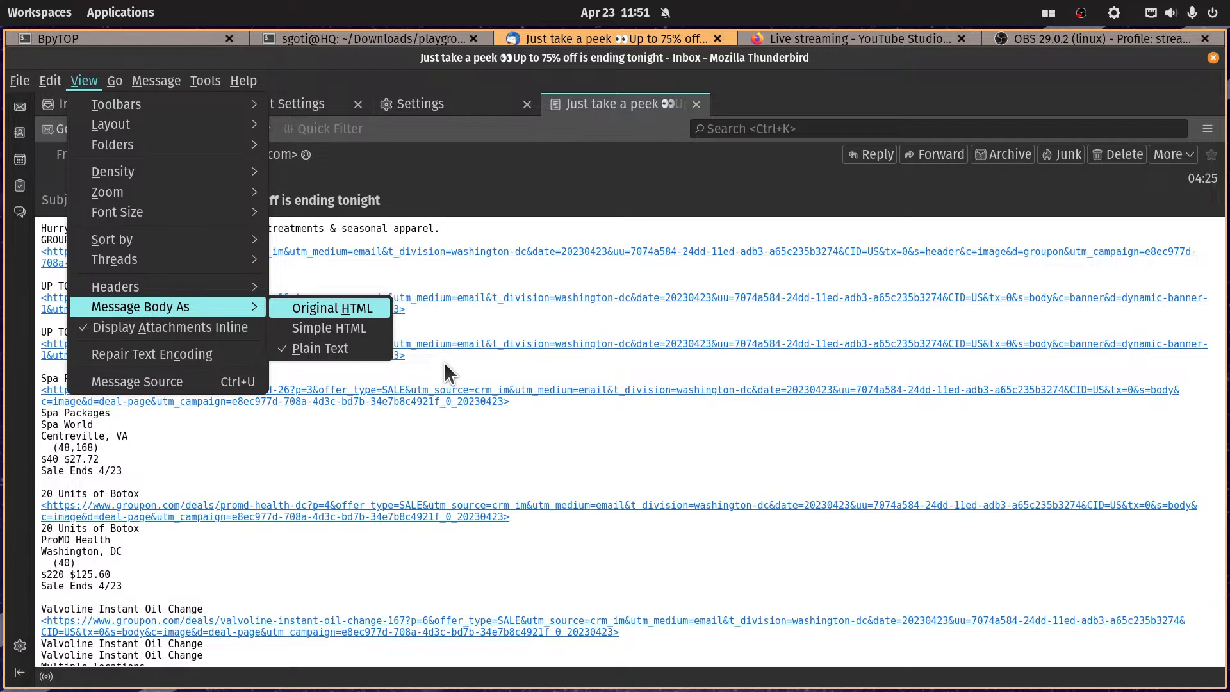
{"action": "key", "text": "h"}
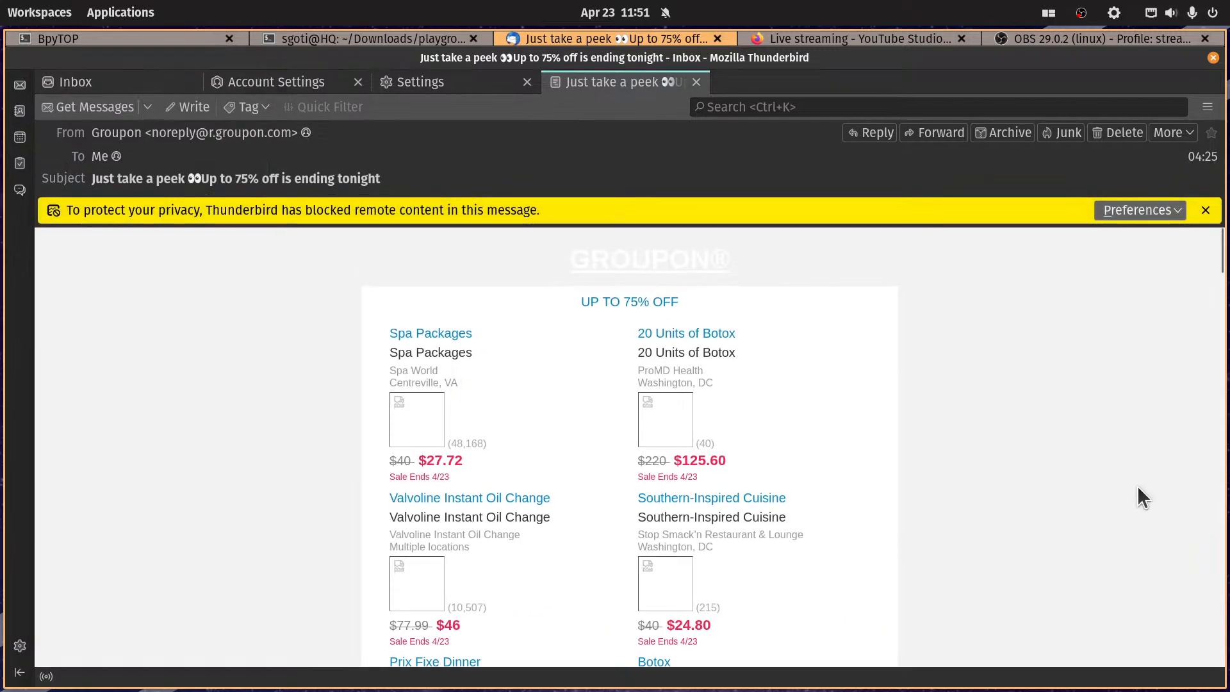
{"action": "scroll", "coordinate": [697, 305], "scroll_direction": "down", "scroll_amount": 10}
{"action": "scroll", "coordinate": [672, 296], "scroll_direction": "down", "scroll_amount": 6}
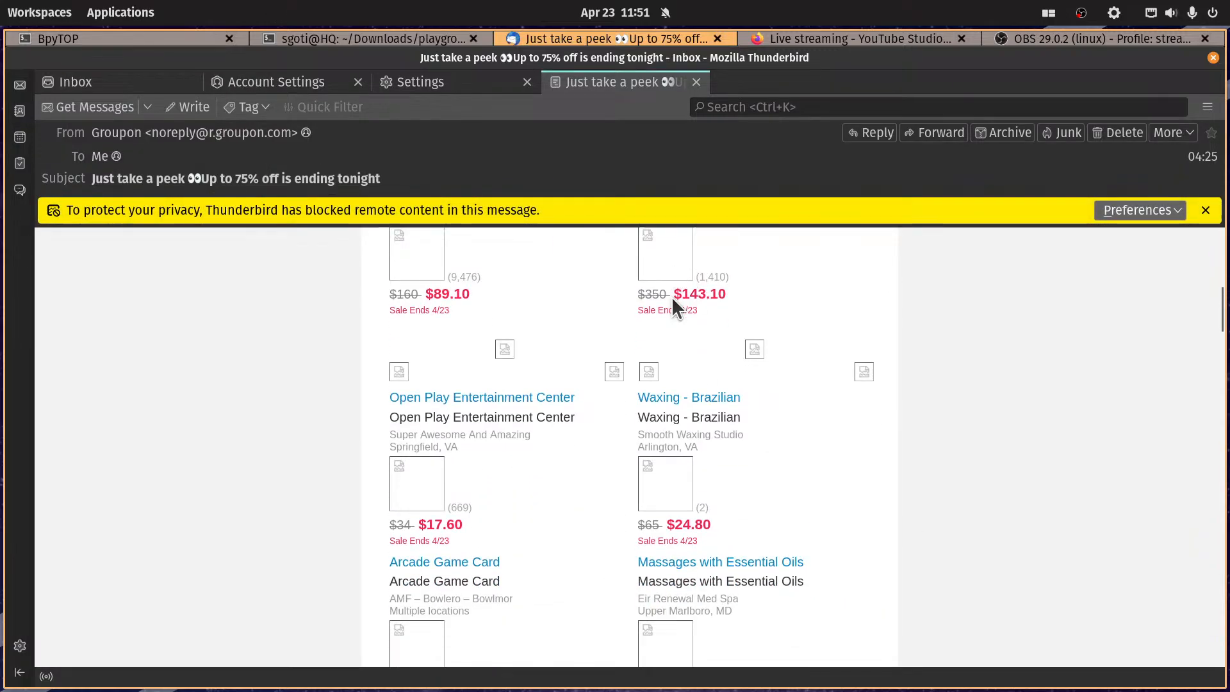
{"action": "scroll", "coordinate": [687, 315], "scroll_direction": "down", "scroll_amount": 8}
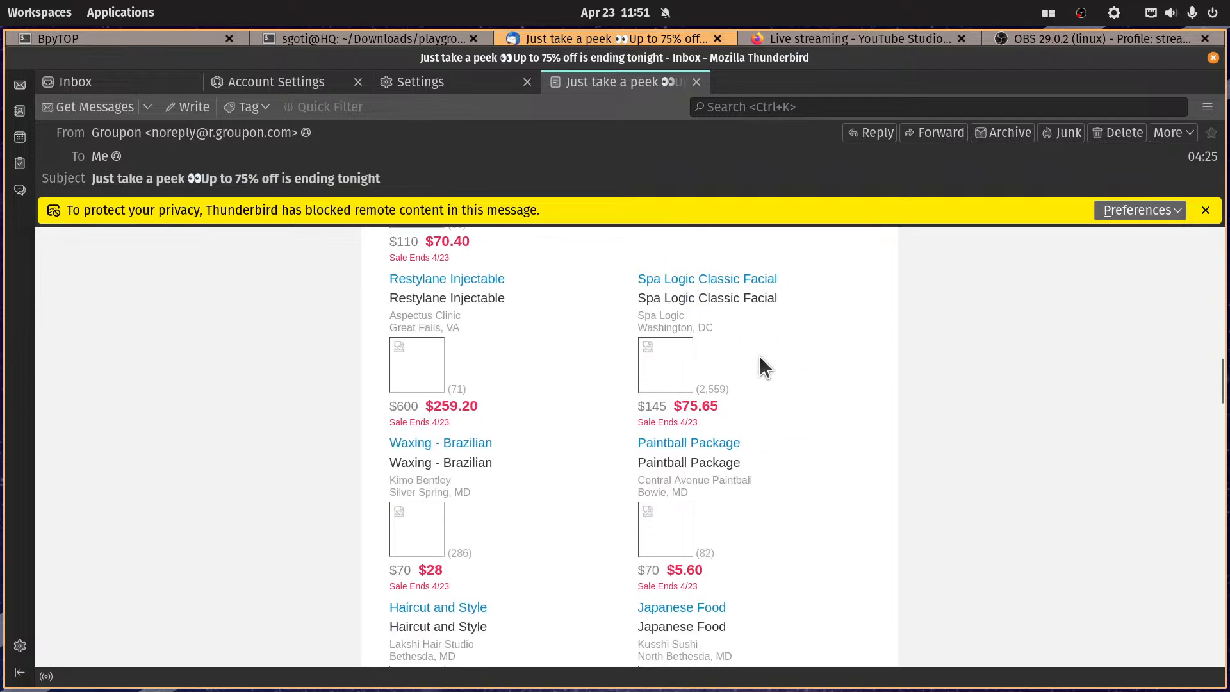
Step: Check the remote content option in the privacy settings, and examine the image placeholders throughout the Groupon message
{"action": "left_click", "coordinate": [441, 85]}
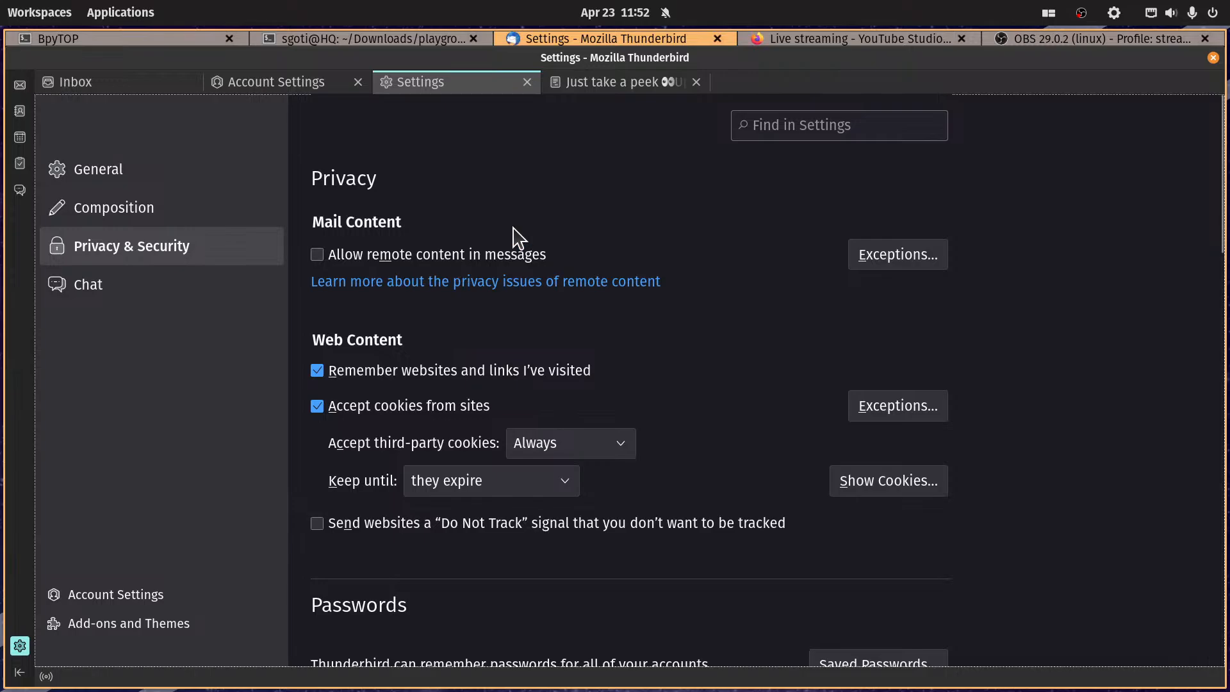
{"action": "left_click", "coordinate": [604, 74]}
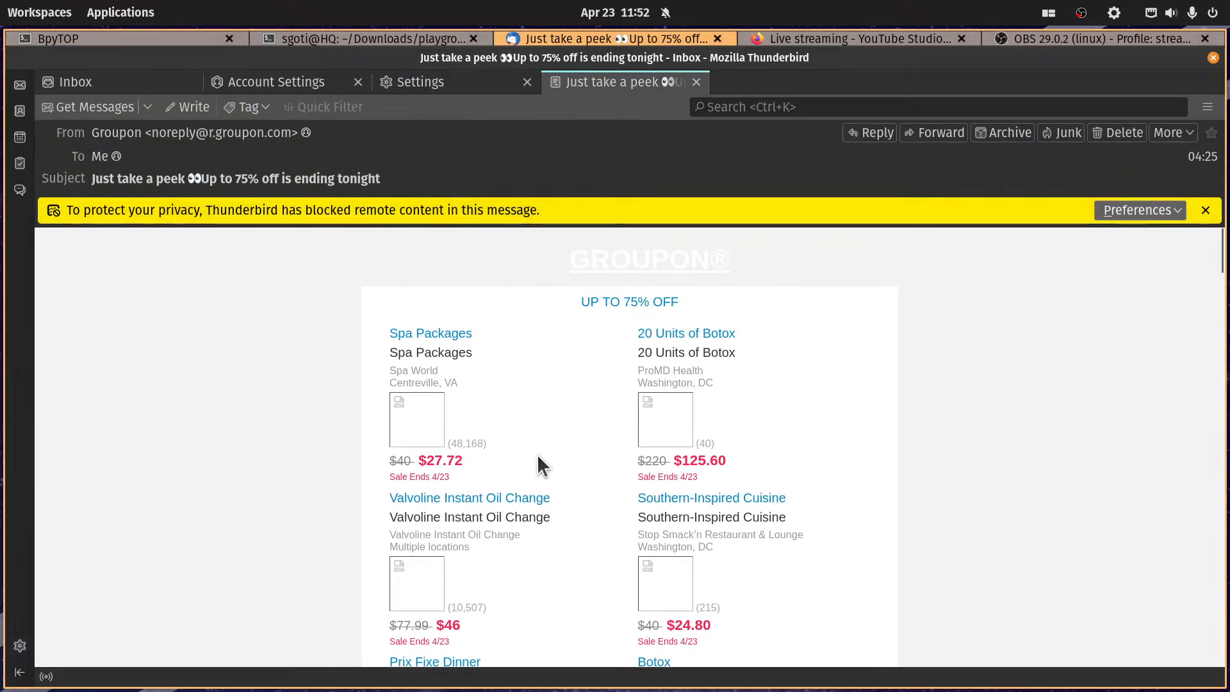
{"action": "scroll", "coordinate": [537, 453], "scroll_direction": "down", "scroll_amount": 5}
{"action": "scroll", "coordinate": [502, 470], "scroll_direction": "down", "scroll_amount": 5}
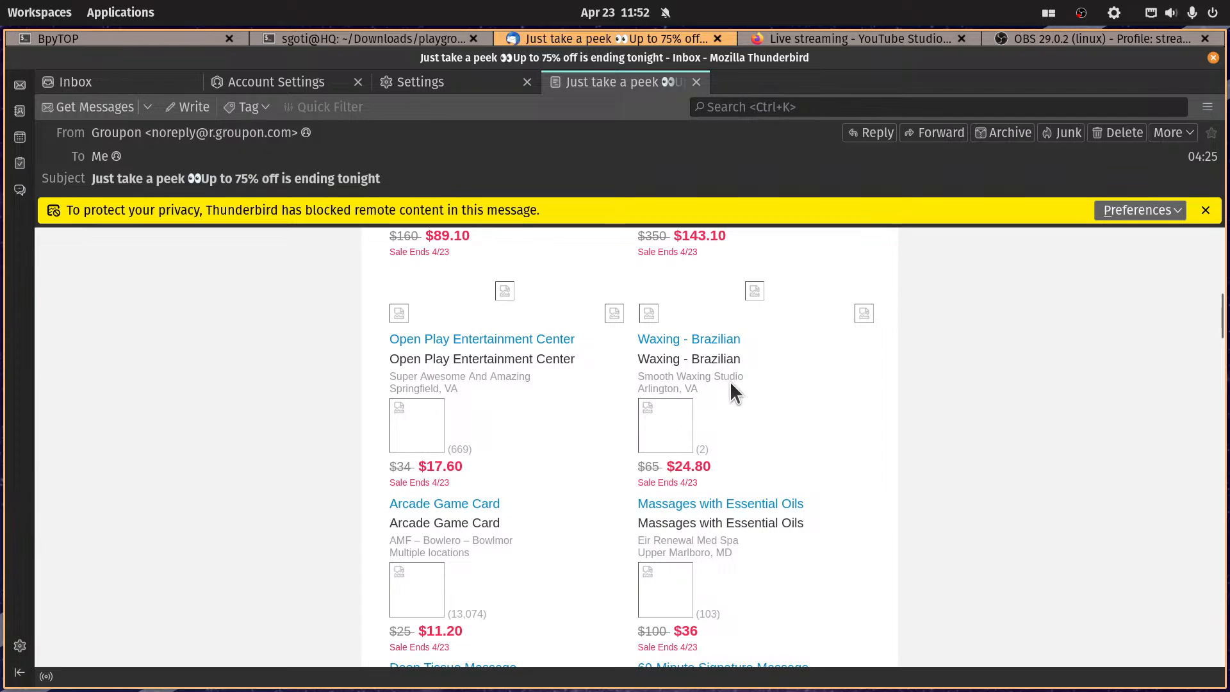
{"action": "scroll", "coordinate": [737, 394], "scroll_direction": "down", "scroll_amount": 3}
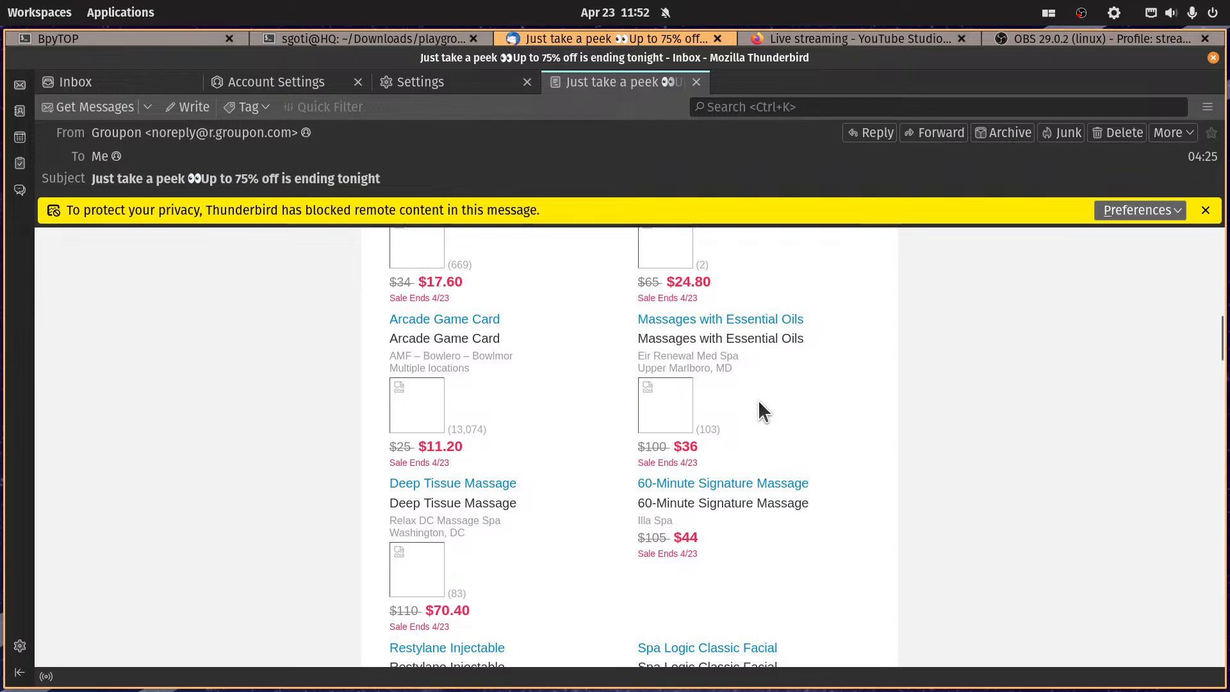
{"action": "scroll", "coordinate": [717, 399], "scroll_direction": "down", "scroll_amount": 7}
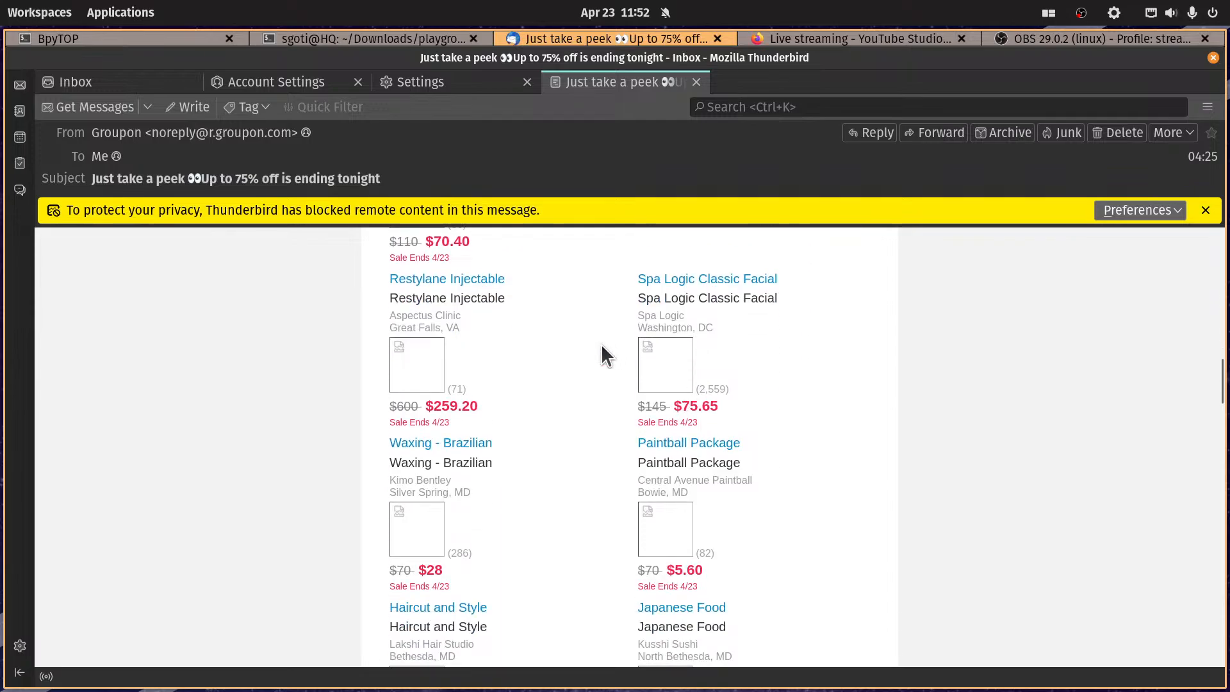
{"action": "scroll", "coordinate": [673, 349], "scroll_direction": "down", "scroll_amount": 7}
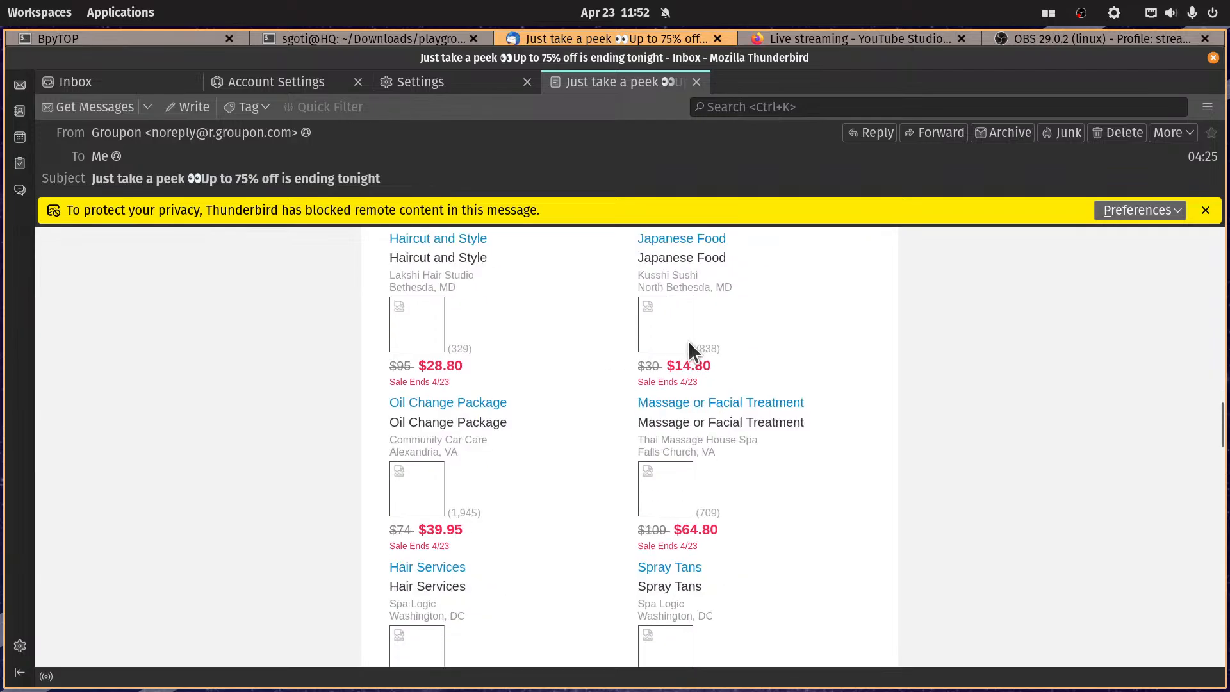
{"action": "scroll", "coordinate": [717, 364], "scroll_direction": "up", "scroll_amount": 20}
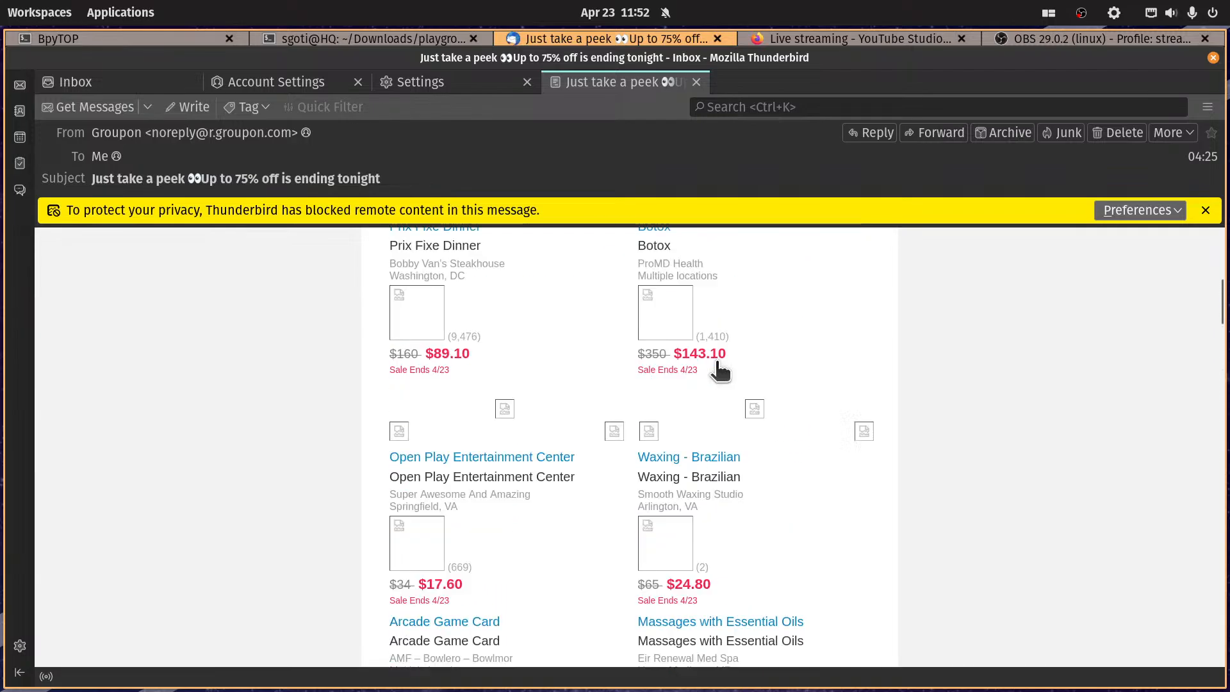
{"action": "scroll", "coordinate": [720, 363], "scroll_direction": "up", "scroll_amount": 5}
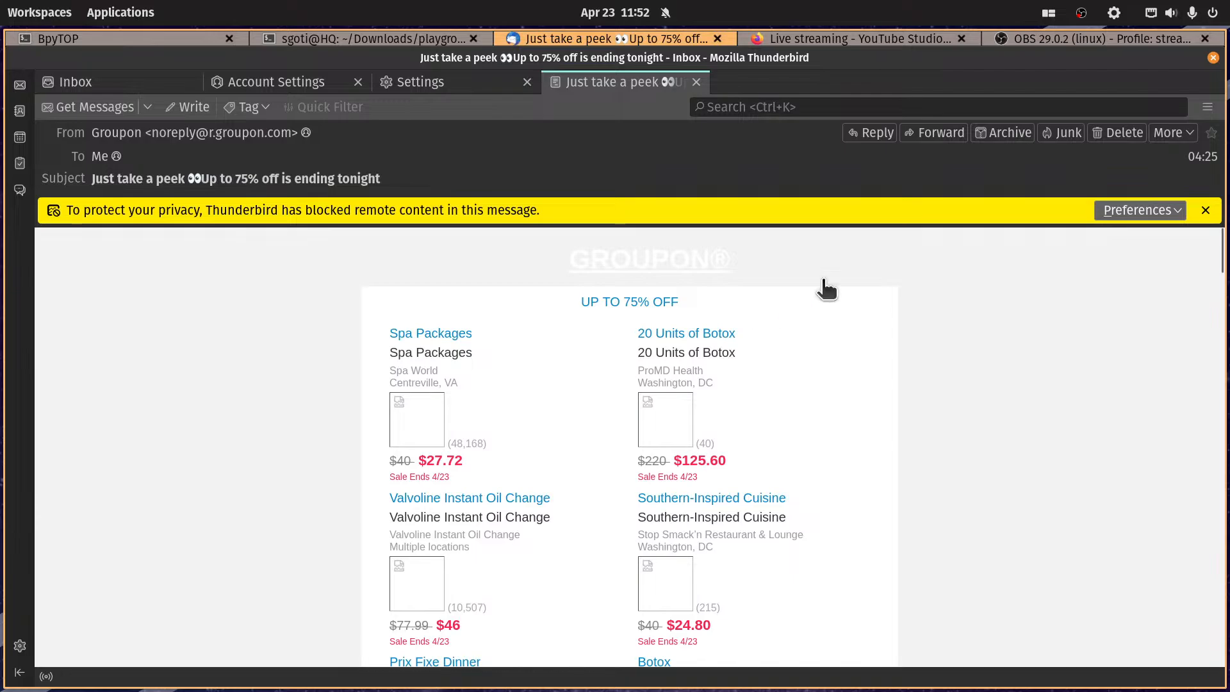
Step: Show remote content in this message only, look through the loaded images, and close the message to return to the inbox
{"action": "left_click", "coordinate": [1176, 210]}
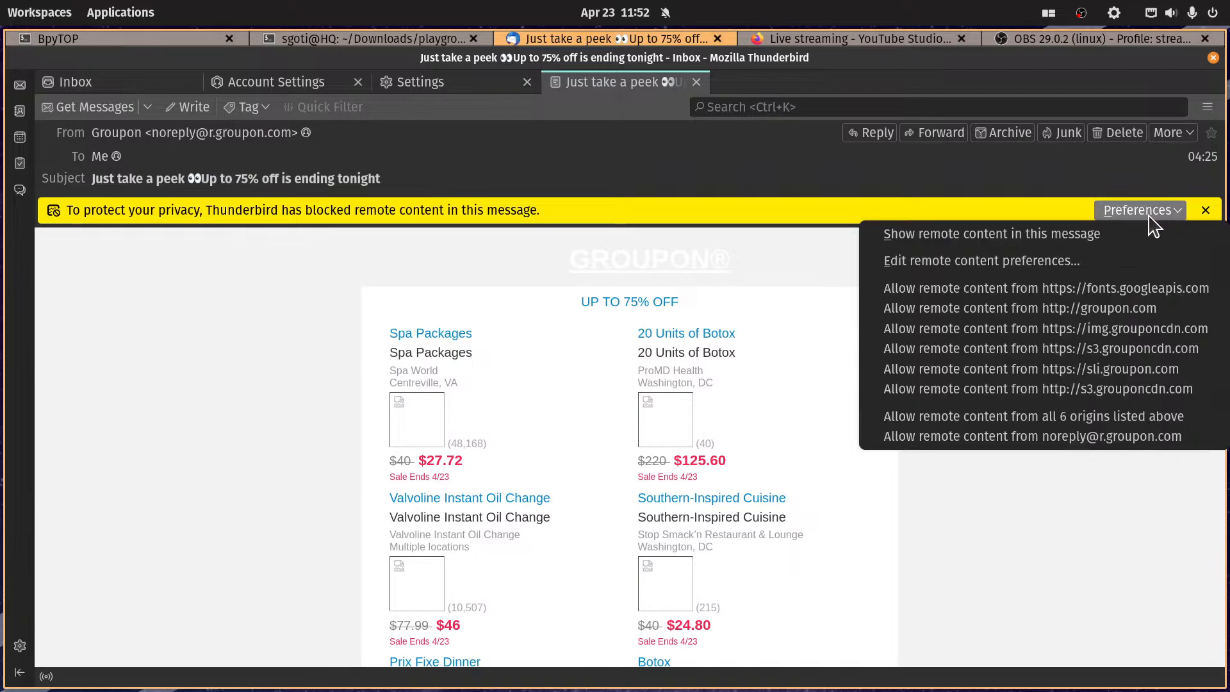
{"action": "left_click", "coordinate": [959, 234]}
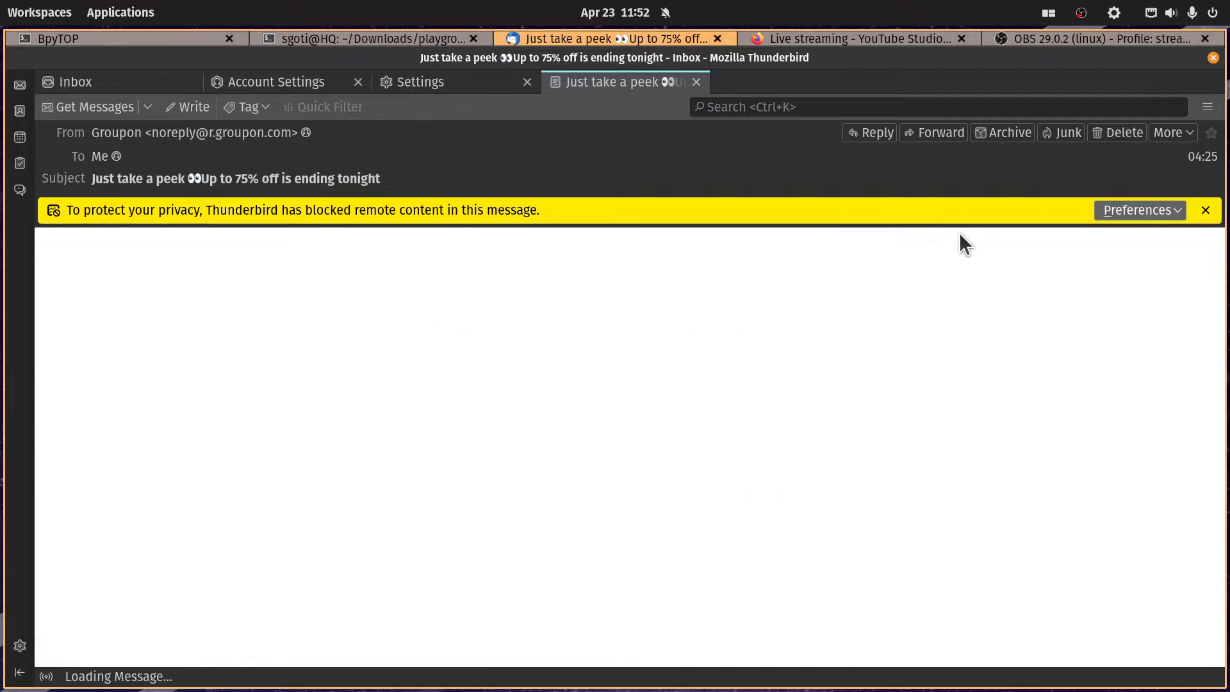
{"action": "scroll", "coordinate": [970, 282], "scroll_direction": "down", "scroll_amount": 5}
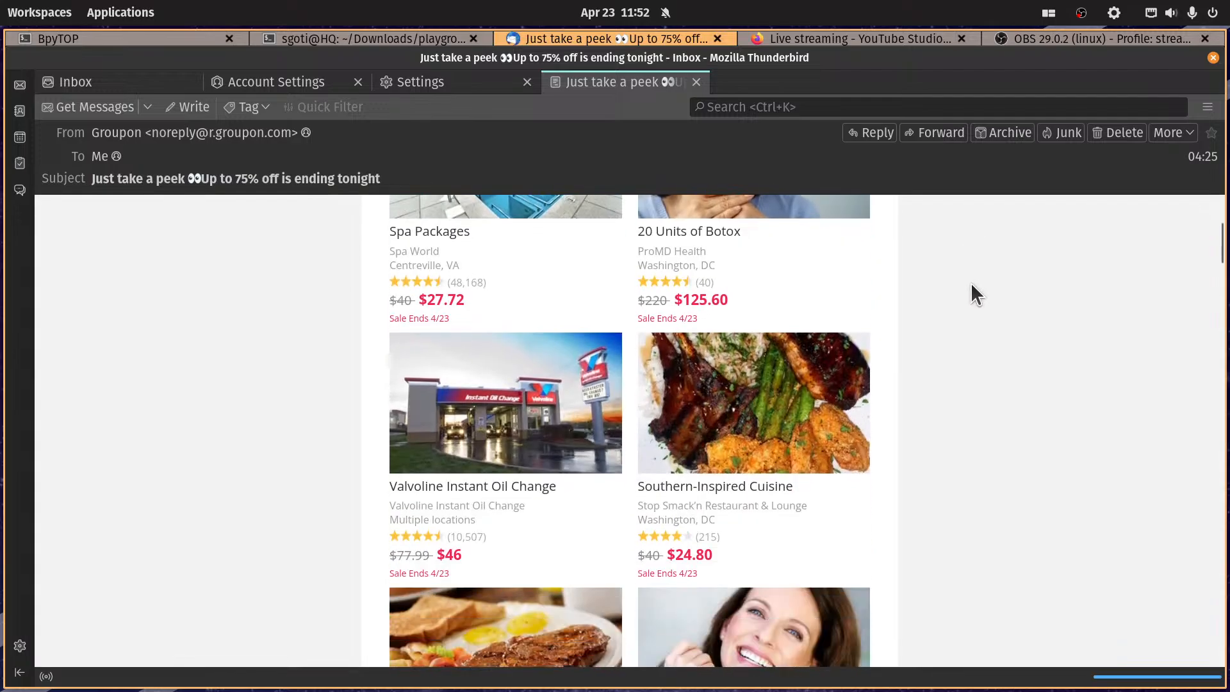
{"action": "scroll", "coordinate": [946, 286], "scroll_direction": "down", "scroll_amount": 5}
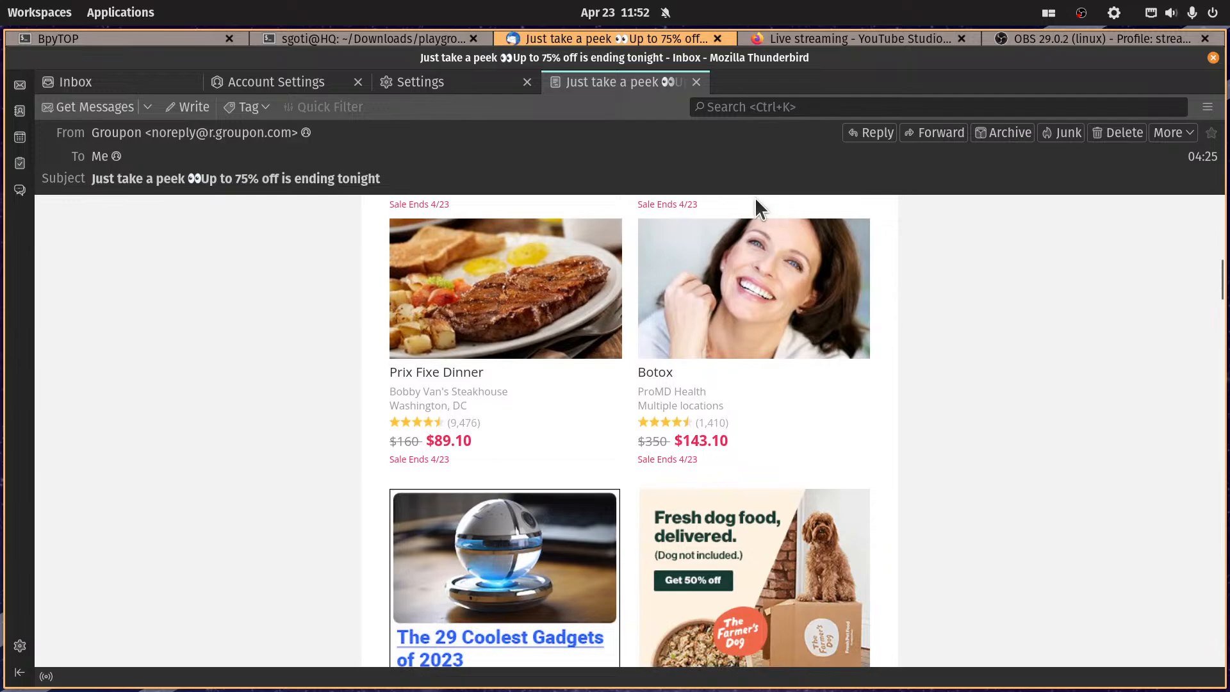
{"action": "left_click", "coordinate": [697, 82]}
{"action": "left_click", "coordinate": [109, 90]}
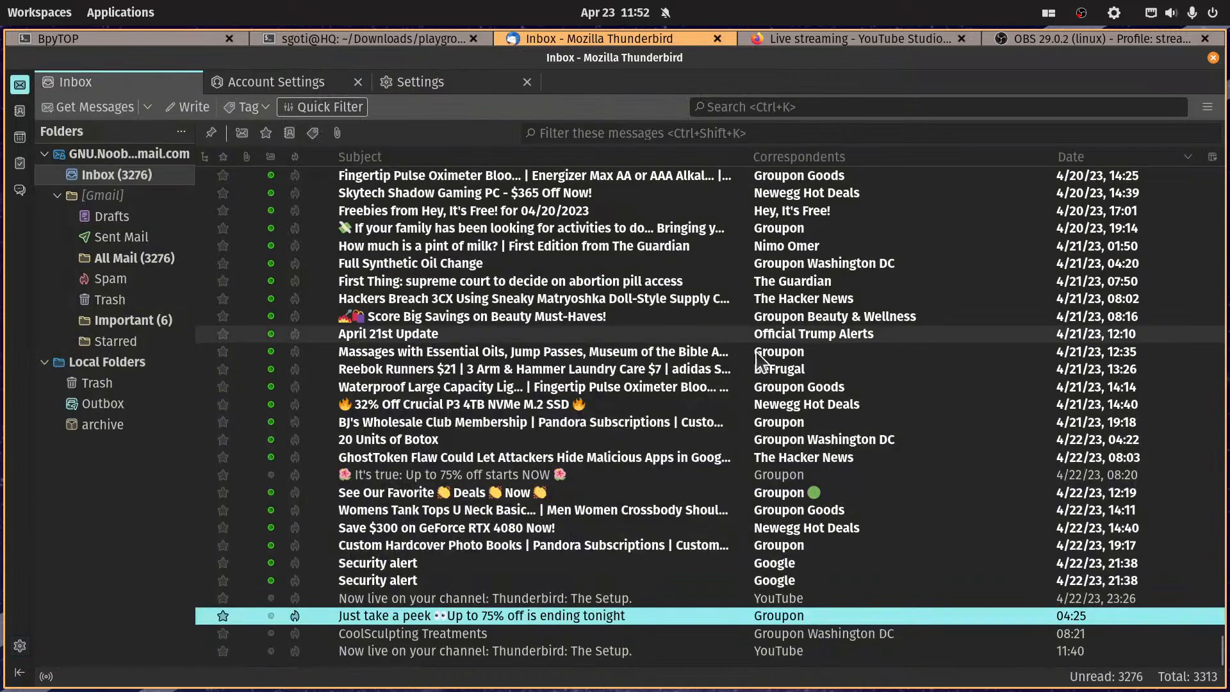
Step: Set the message body display back to Plain Text
{"action": "key", "text": "alt+v"}
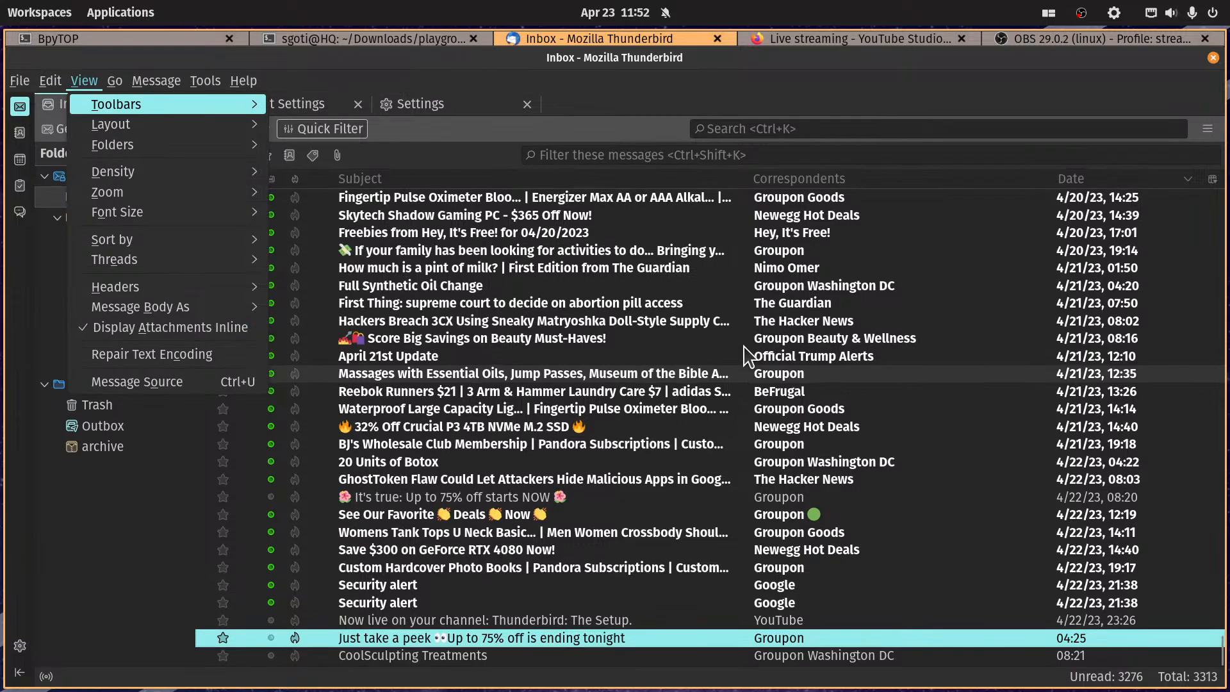
{"action": "key", "text": "b"}
{"action": "key", "text": "p"}
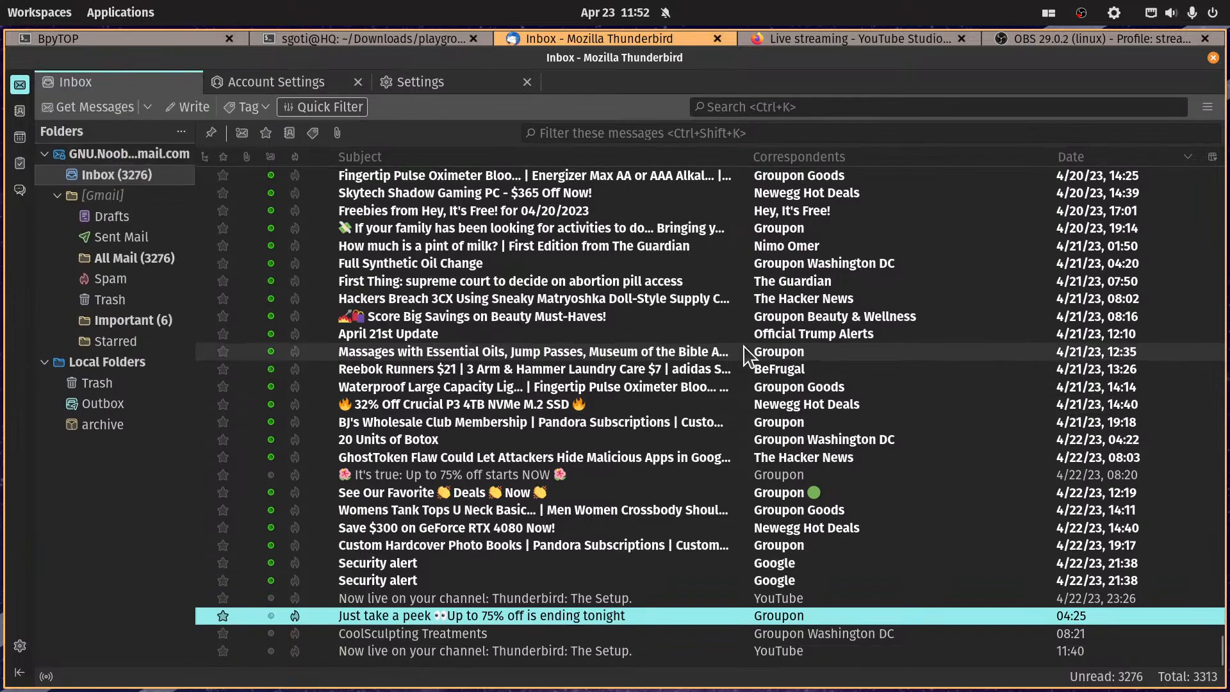
Step: In the privacy settings, view the remote content exceptions without changing them, and turn off remembering visited websites and links
{"action": "left_click", "coordinate": [459, 83]}
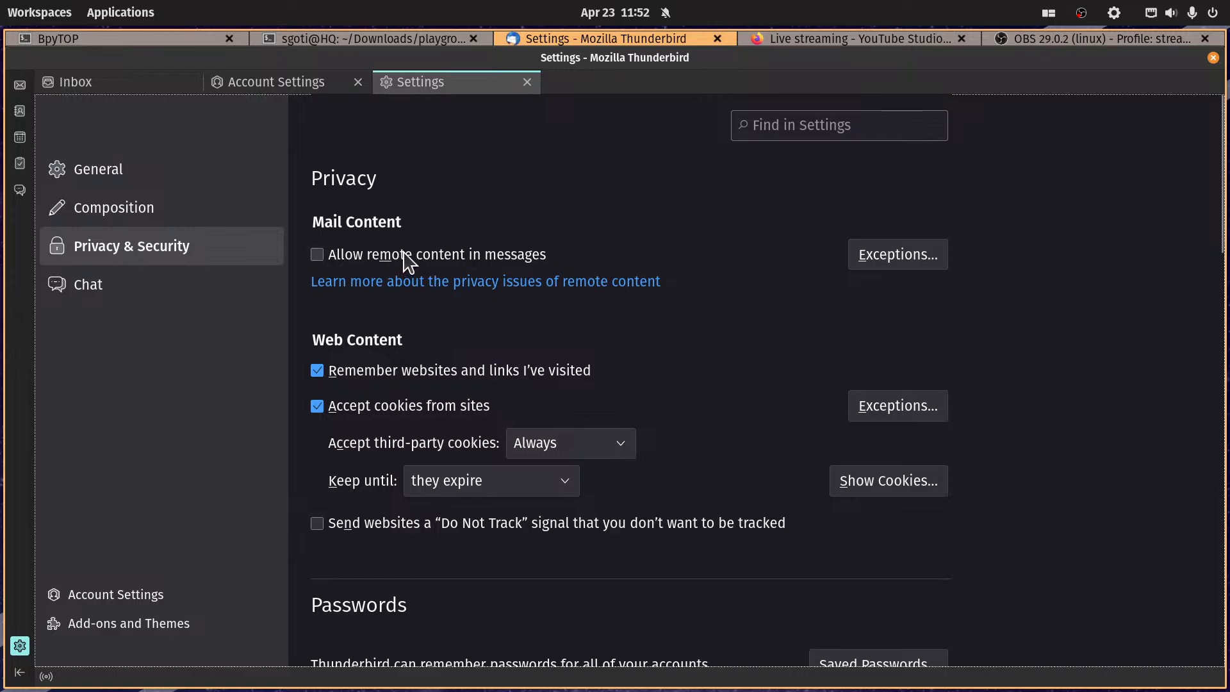
{"action": "left_click", "coordinate": [903, 263]}
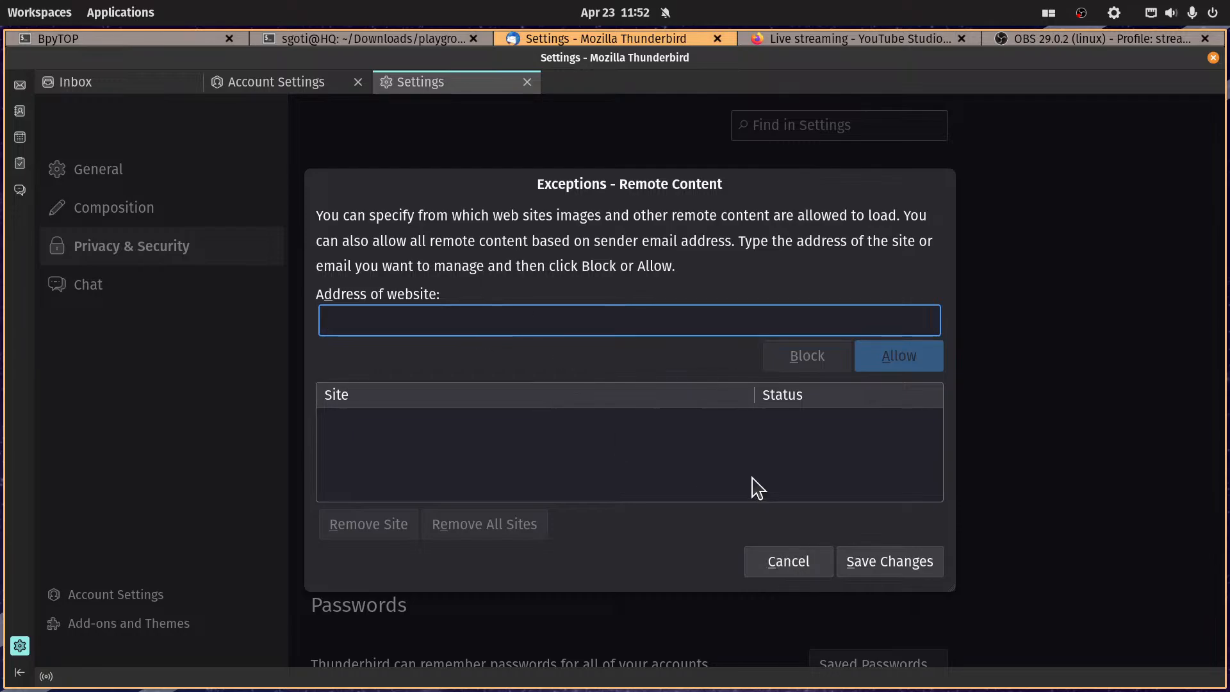
{"action": "left_click", "coordinate": [794, 562]}
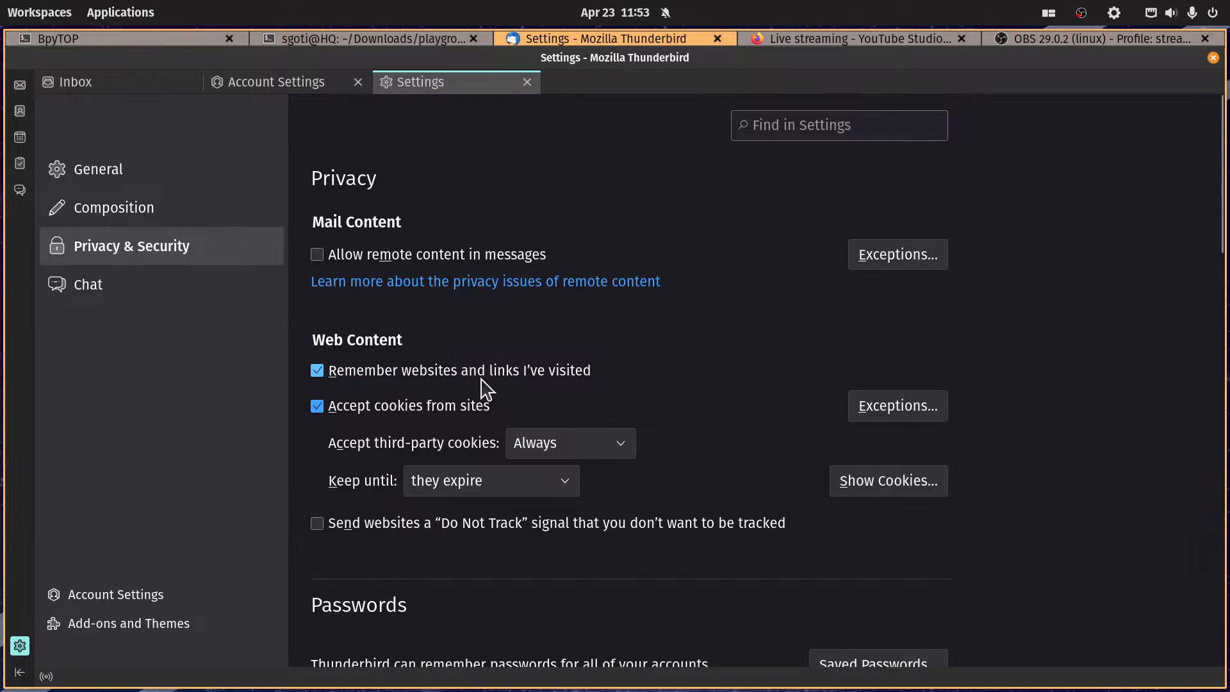
{"action": "left_click", "coordinate": [353, 375]}
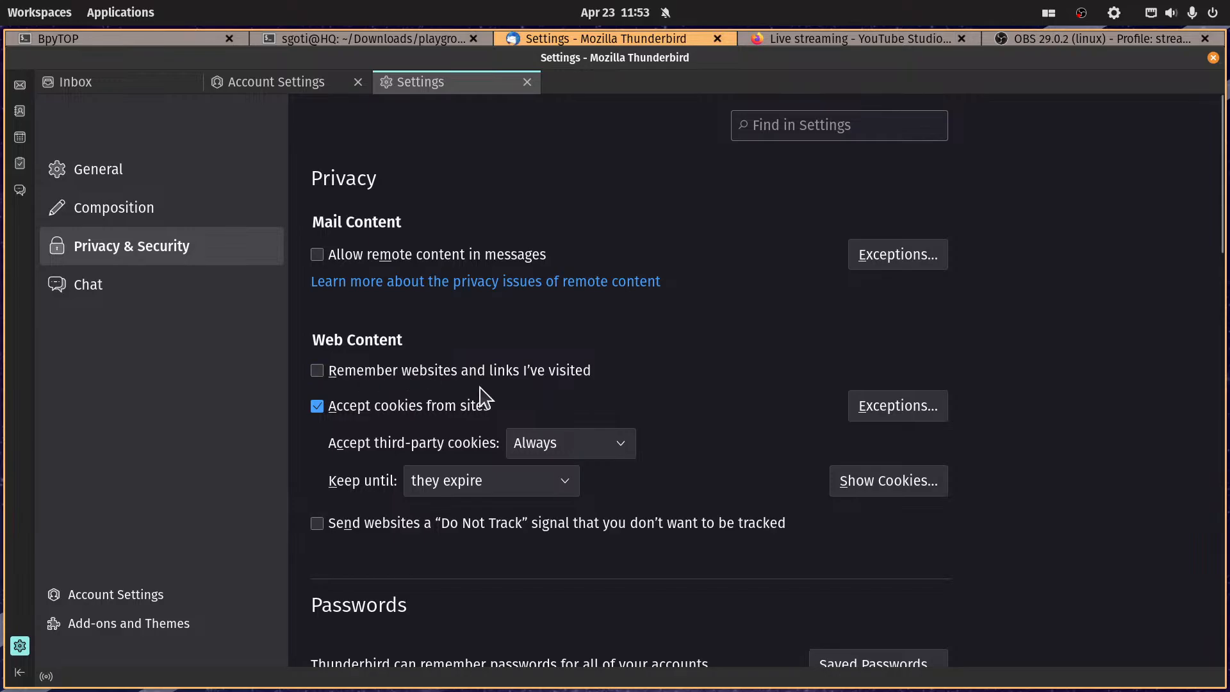
Step: Stop accepting cookies from sites, and turn on the "Do Not Track" signal in the web content settings
{"action": "left_click", "coordinate": [345, 410]}
{"action": "scroll", "coordinate": [772, 449], "scroll_direction": "down", "scroll_amount": 3}
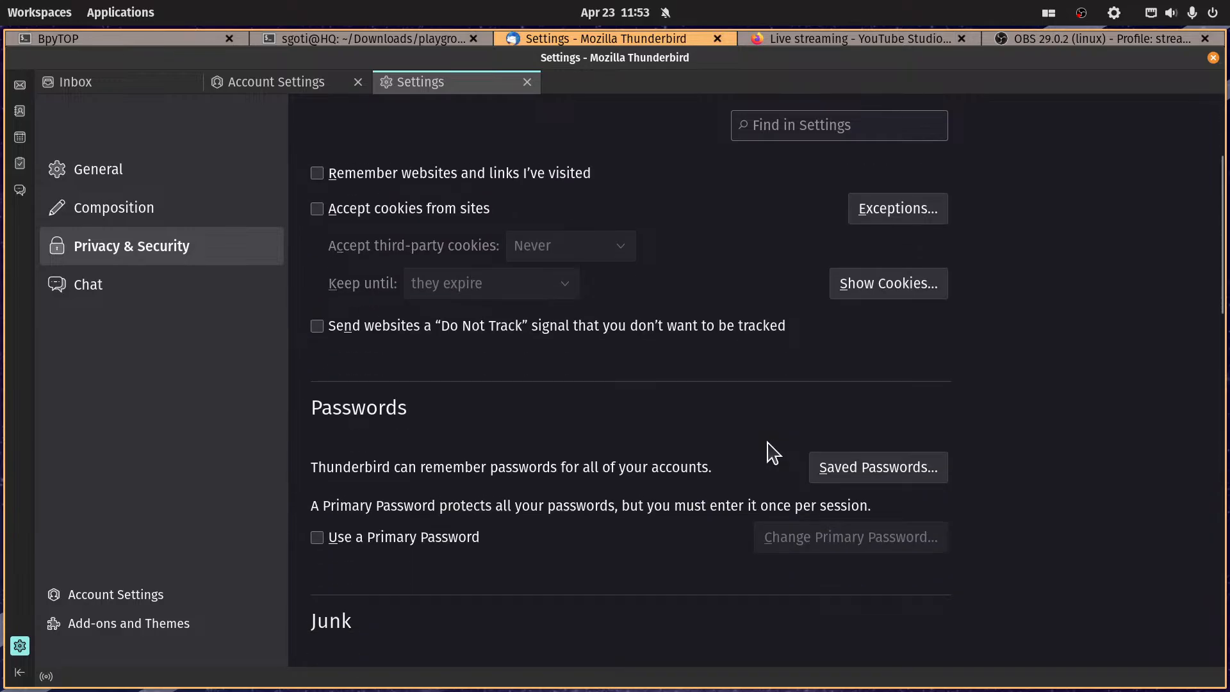
{"action": "left_click", "coordinate": [350, 318]}
{"action": "scroll", "coordinate": [653, 409], "scroll_direction": "down", "scroll_amount": 3}
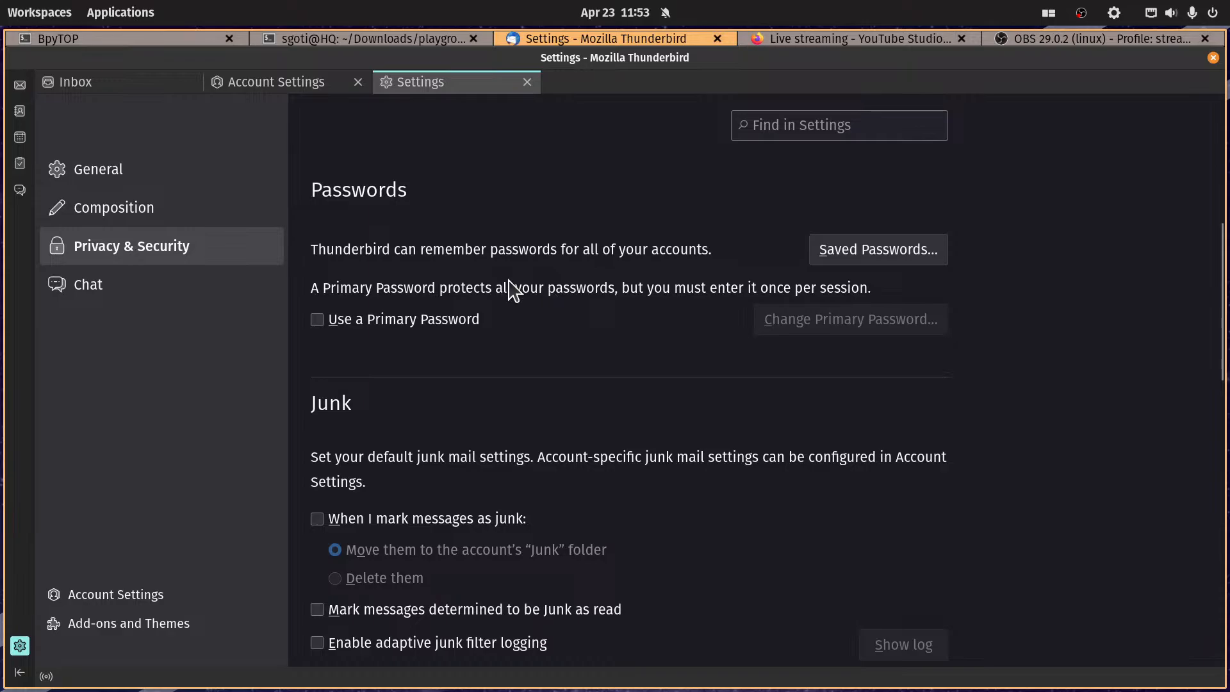
{"action": "left_click", "coordinate": [149, 84]}
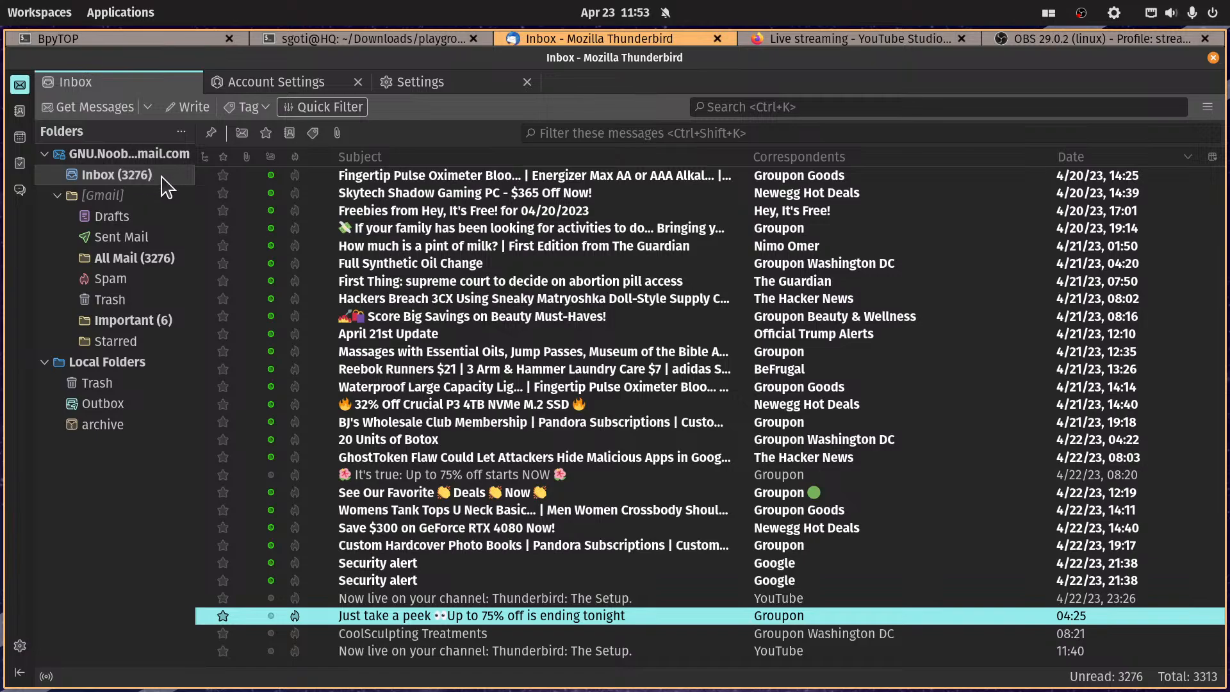
{"action": "left_click", "coordinate": [423, 86]}
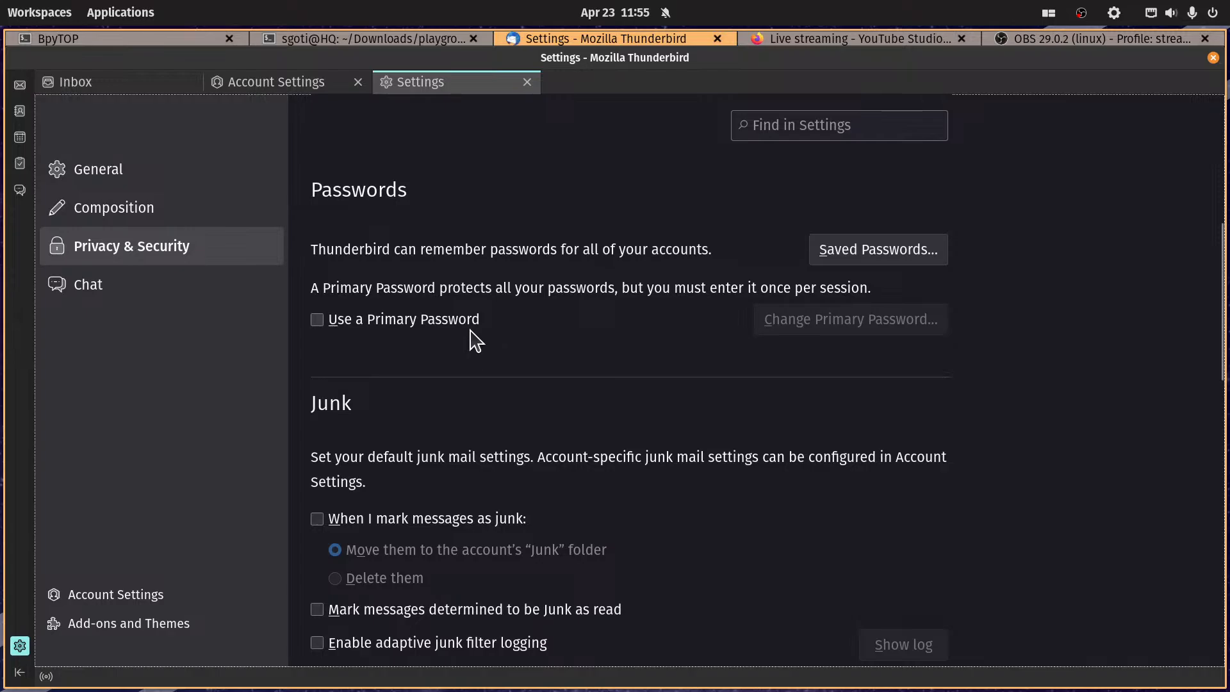
{"action": "left_click", "coordinate": [141, 86]}
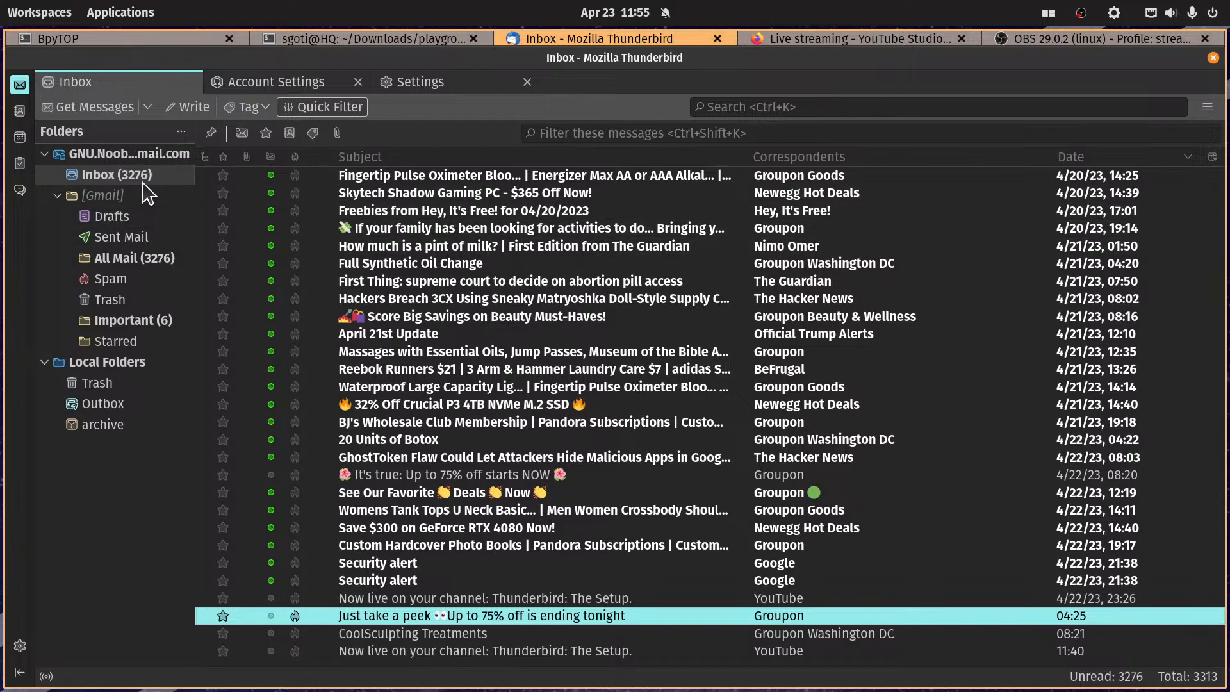
{"action": "left_click", "coordinate": [442, 83]}
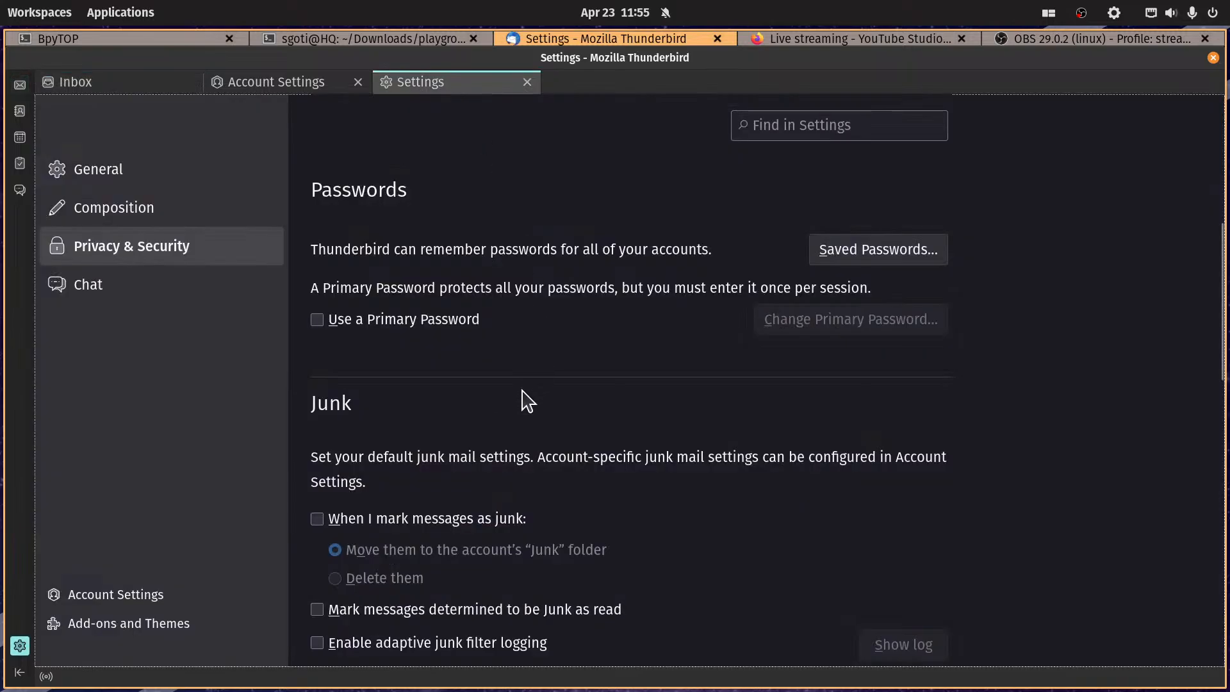
Step: Enable moving marked junk to the Junk folder, marking junk as read and adaptive junk filter logging, and view the junk log
{"action": "scroll", "coordinate": [471, 404], "scroll_direction": "down", "scroll_amount": 3}
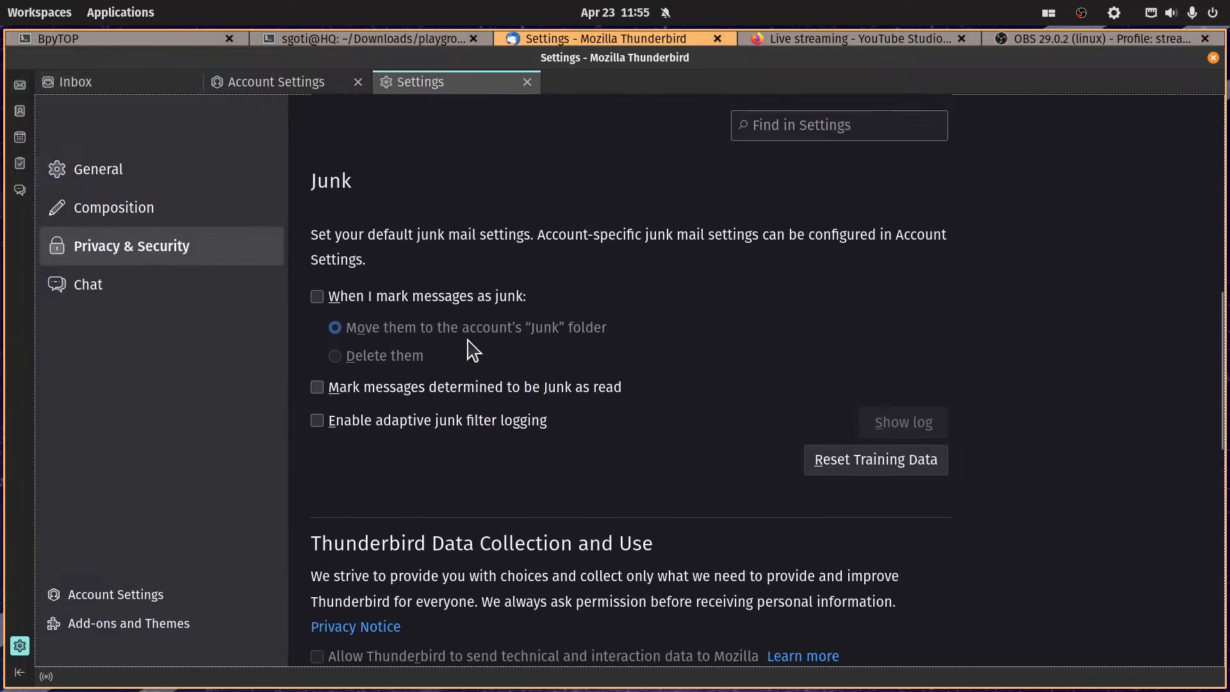
{"action": "scroll", "coordinate": [468, 341], "scroll_direction": "up", "scroll_amount": 1}
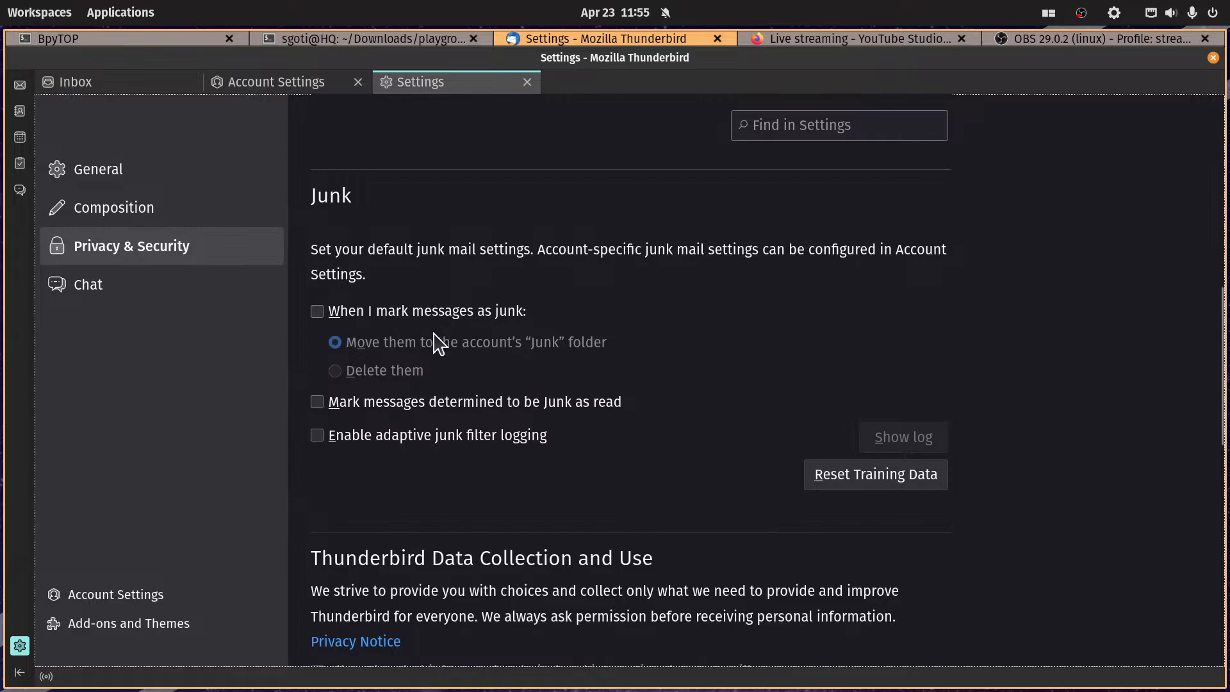
{"action": "left_click", "coordinate": [402, 311]}
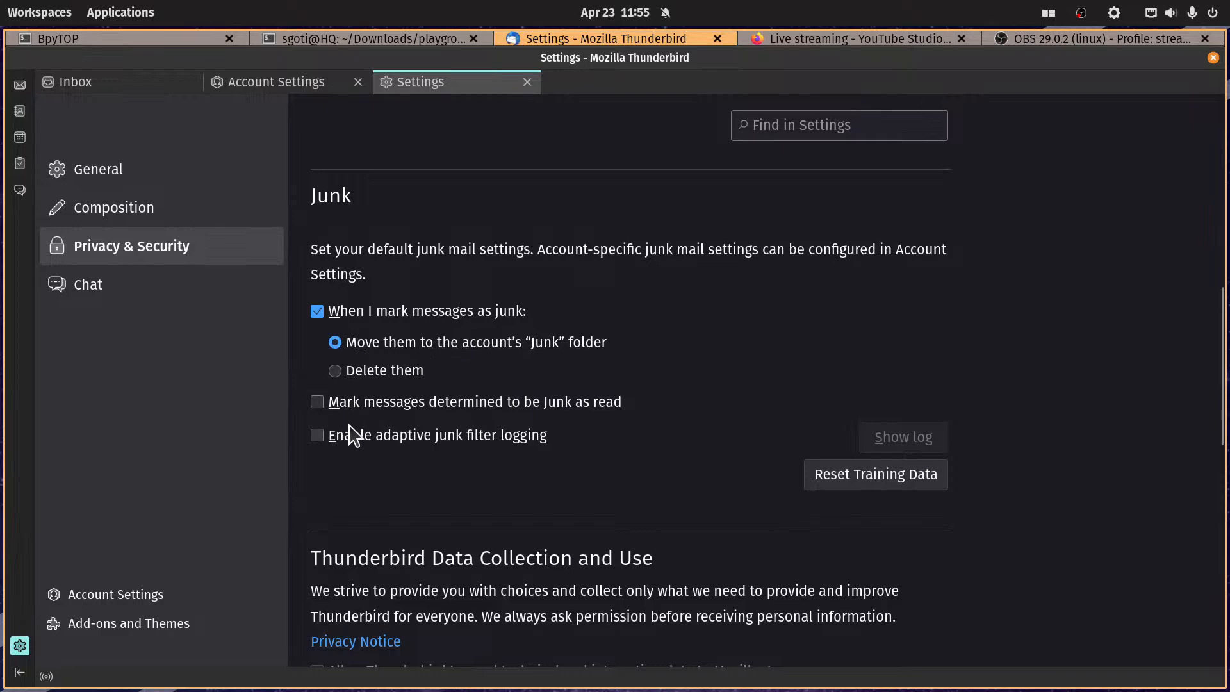
{"action": "left_click", "coordinate": [359, 405]}
{"action": "left_click", "coordinate": [360, 442]}
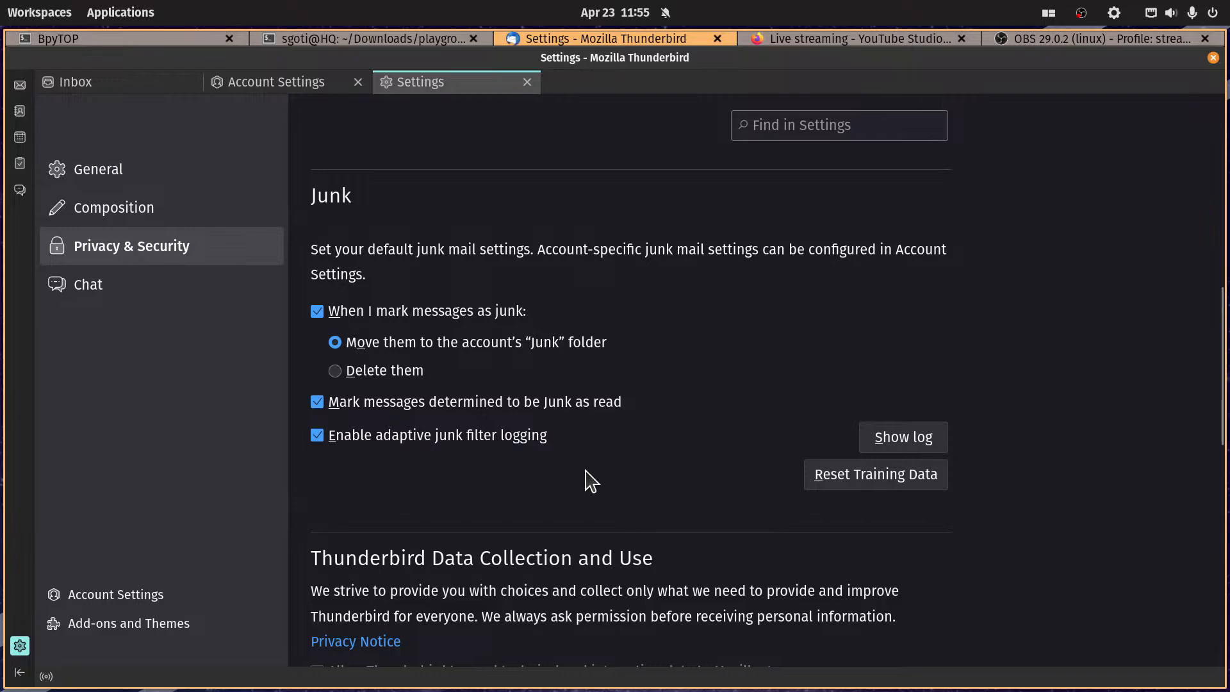
{"action": "left_click", "coordinate": [878, 434]}
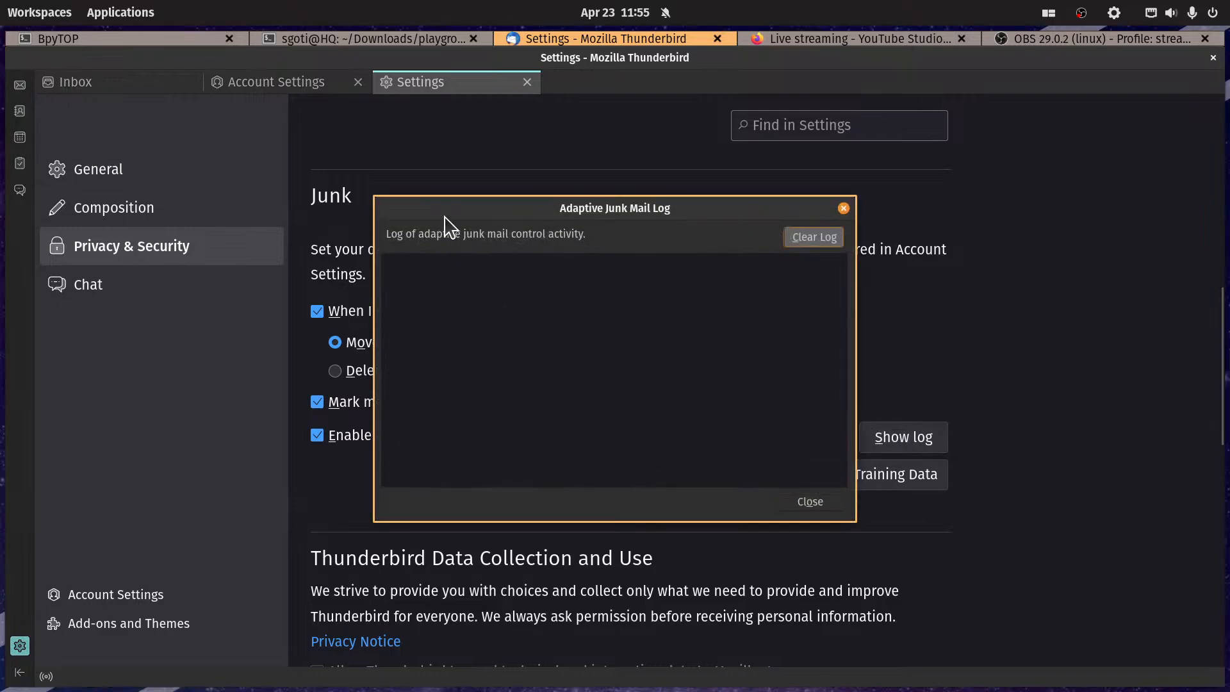
{"action": "left_click", "coordinate": [811, 501]}
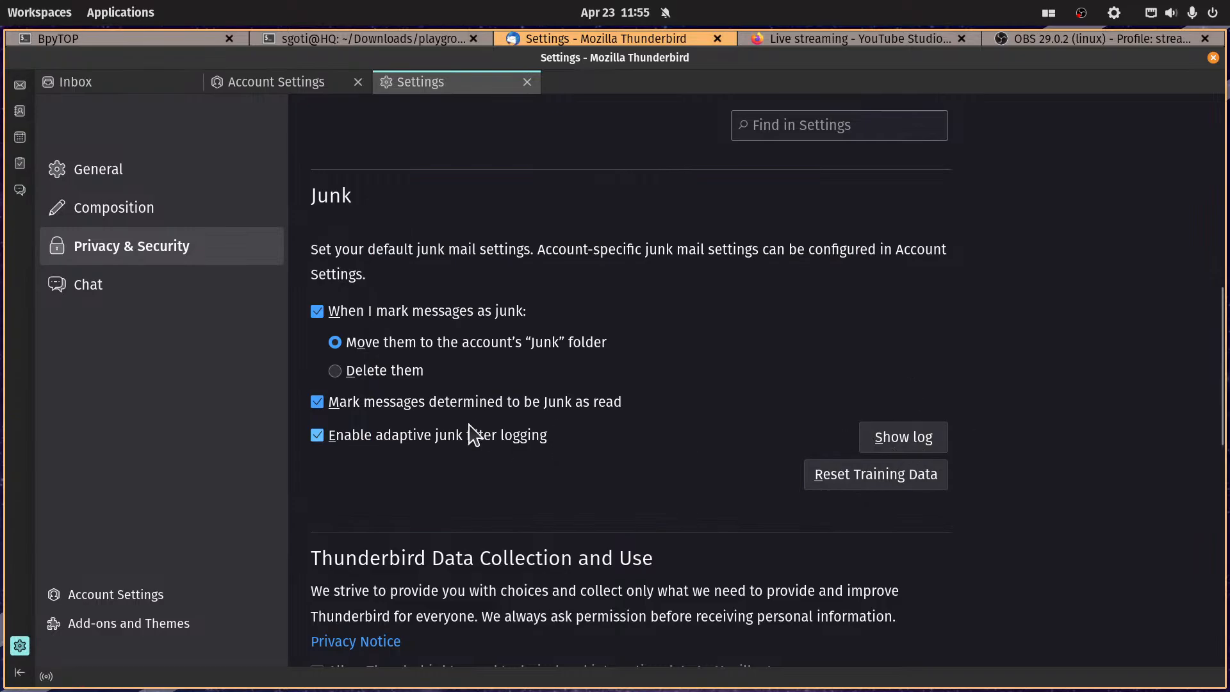
Step: Review the data collection and scam detection options, and allow antivirus clients to quarantine individual incoming messages
{"action": "scroll", "coordinate": [660, 410], "scroll_direction": "down", "scroll_amount": 5}
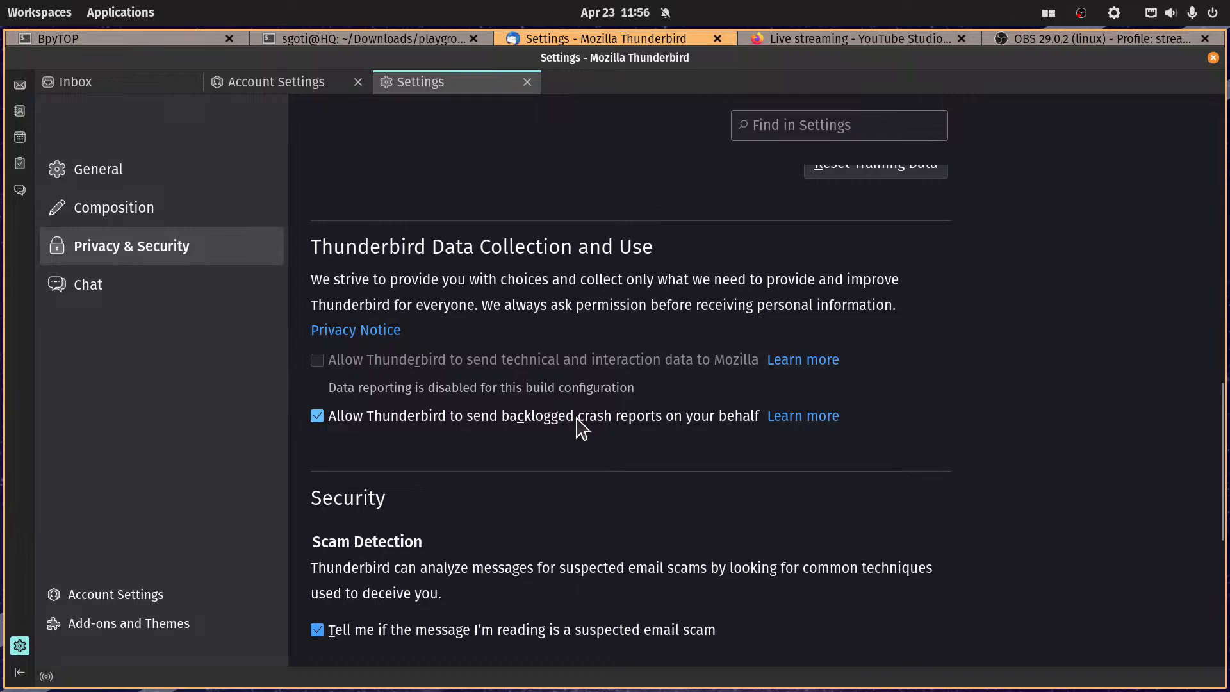
{"action": "scroll", "coordinate": [580, 423], "scroll_direction": "down", "scroll_amount": 3}
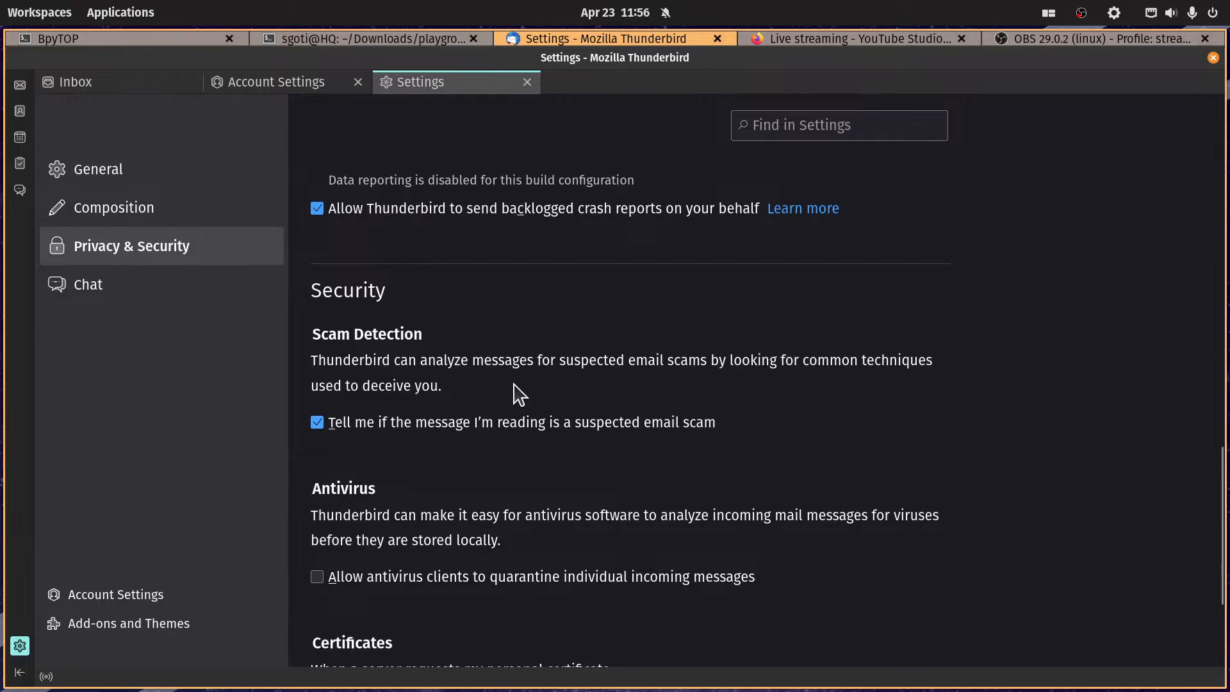
{"action": "scroll", "coordinate": [548, 477], "scroll_direction": "down", "scroll_amount": 3}
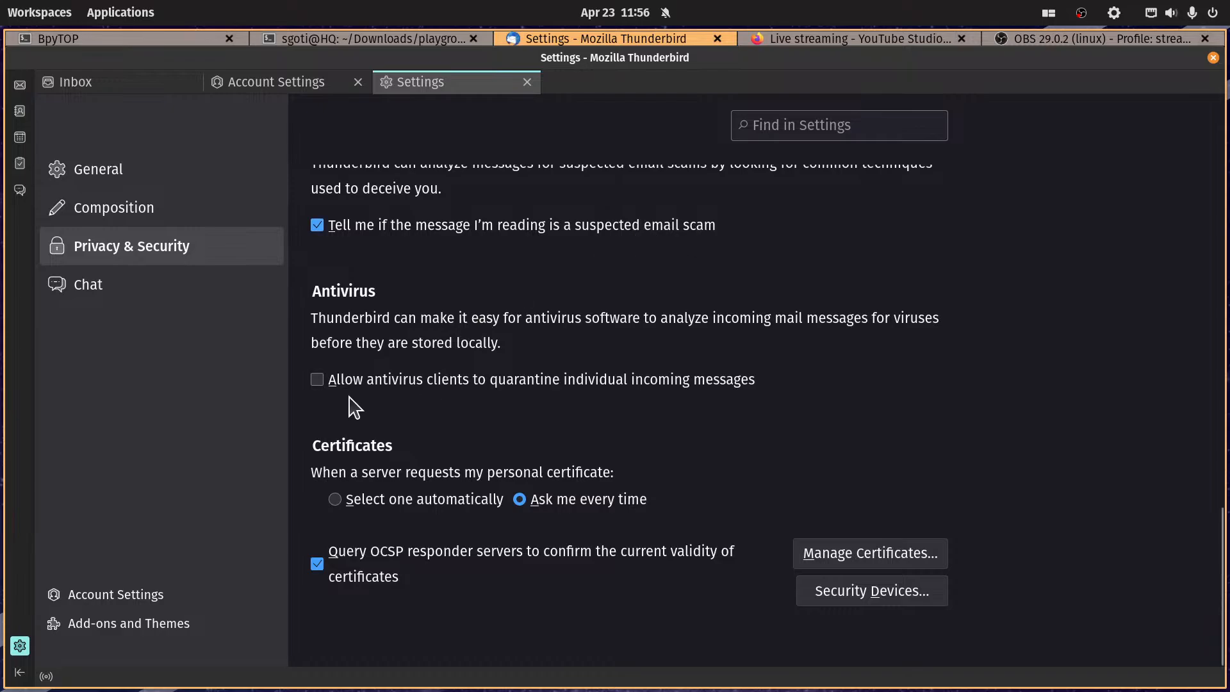
{"action": "left_click", "coordinate": [339, 383]}
Step: In the chat settings, turn off playing a sound for directed messages, and look over the status, notification and styling options
{"action": "left_click", "coordinate": [147, 305]}
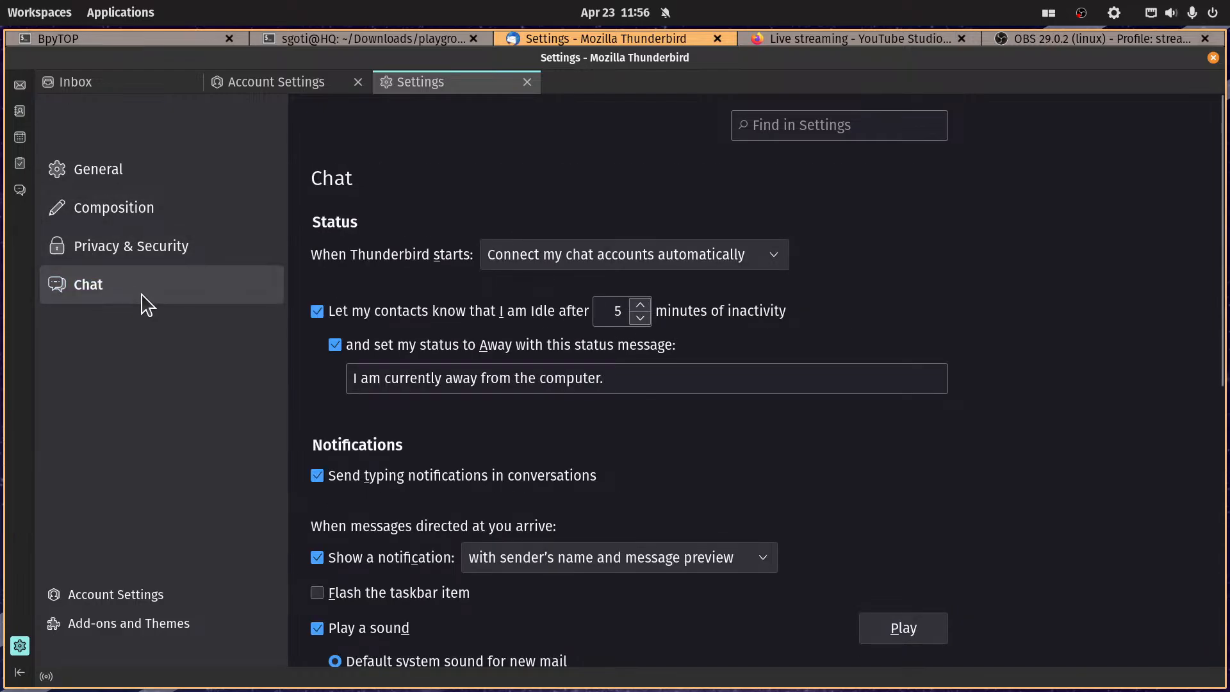
{"action": "scroll", "coordinate": [736, 467], "scroll_direction": "down", "scroll_amount": 3}
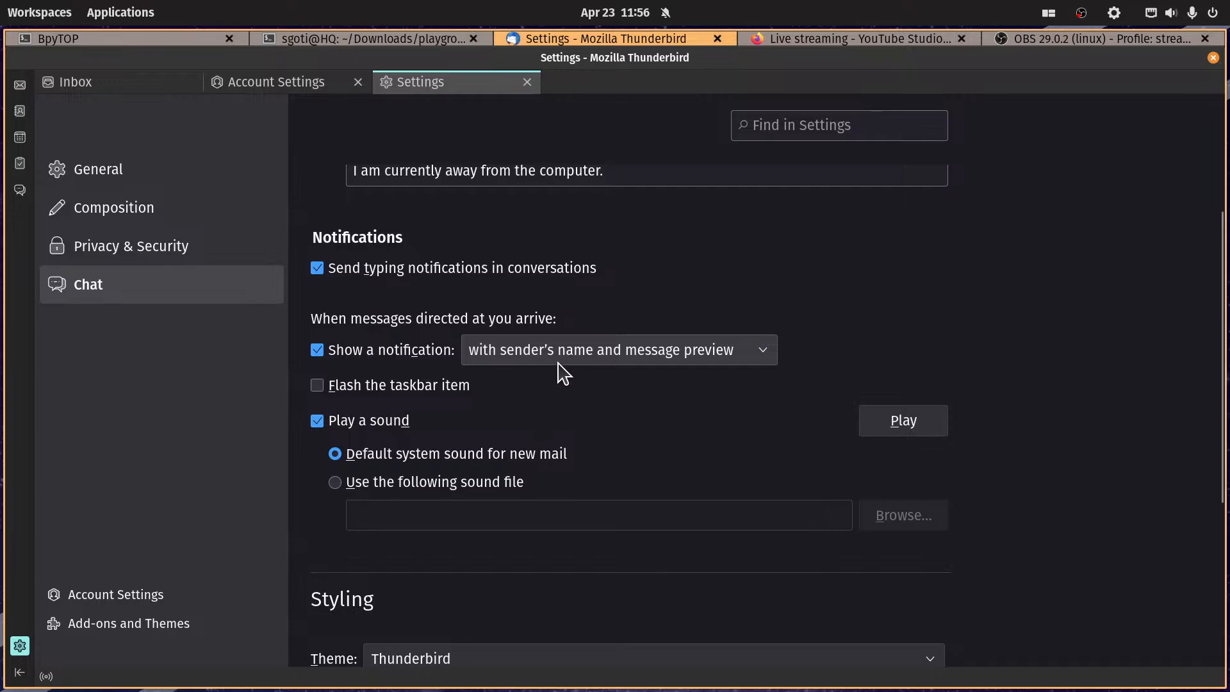
{"action": "left_click", "coordinate": [318, 423]}
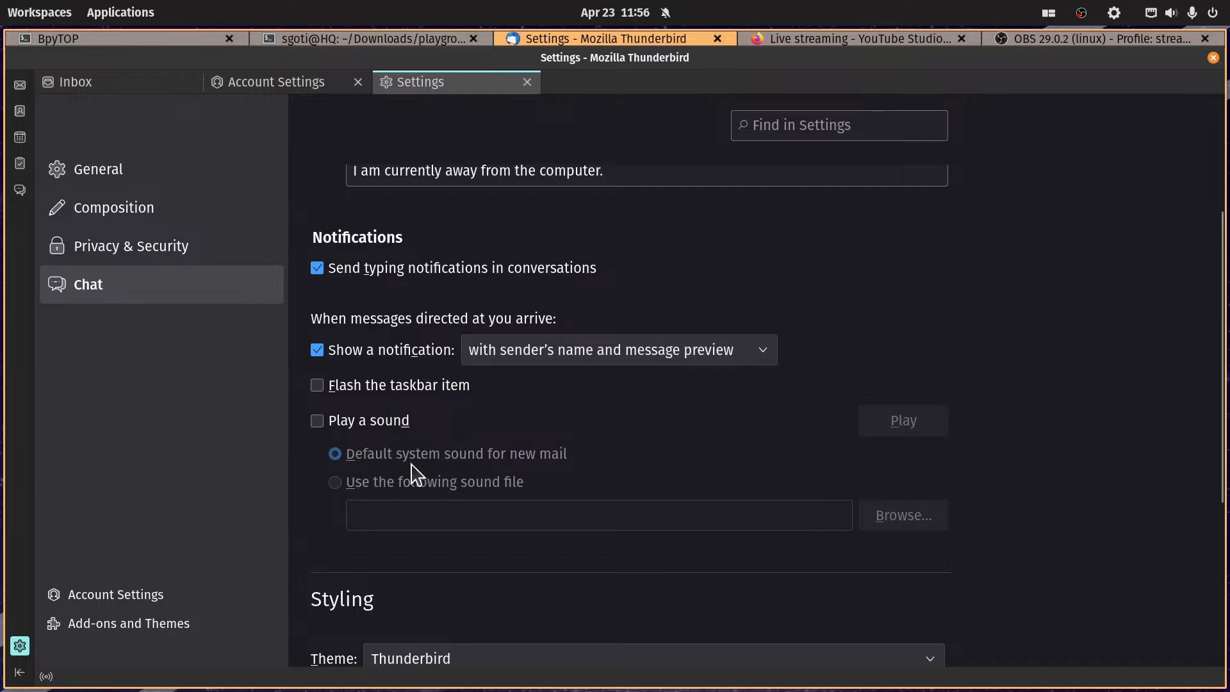
{"action": "scroll", "coordinate": [419, 468], "scroll_direction": "up", "scroll_amount": 3}
{"action": "scroll", "coordinate": [493, 448], "scroll_direction": "down", "scroll_amount": 7}
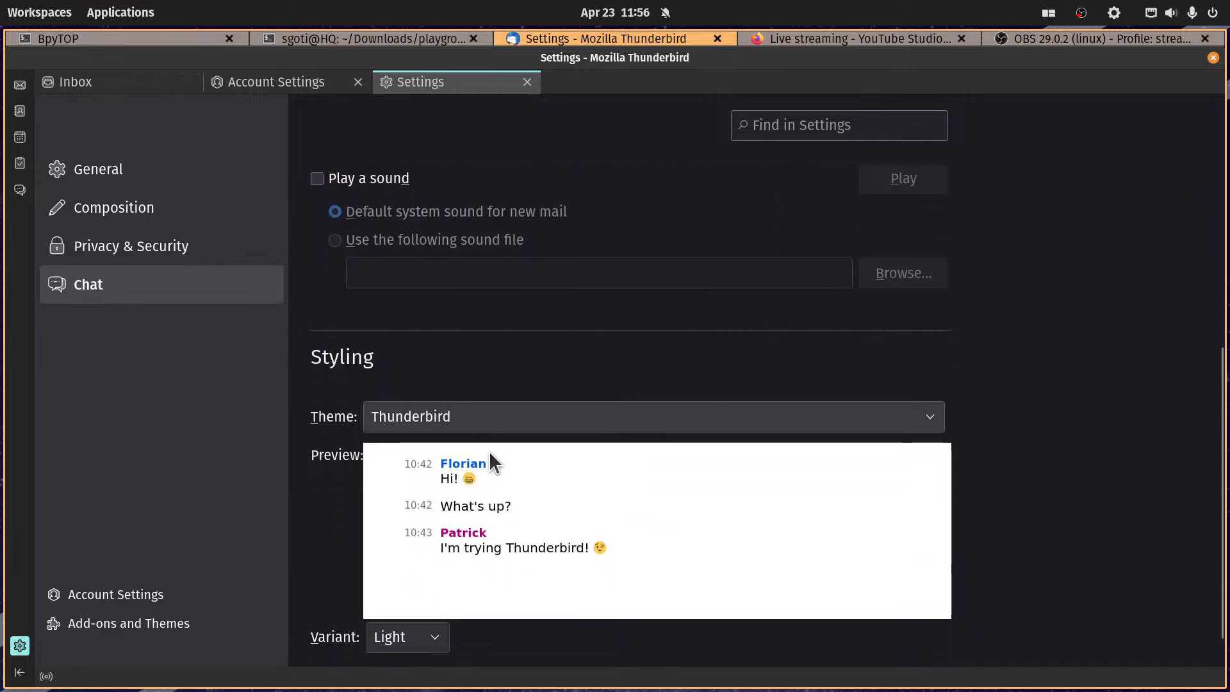
{"action": "scroll", "coordinate": [491, 454], "scroll_direction": "down", "scroll_amount": 1}
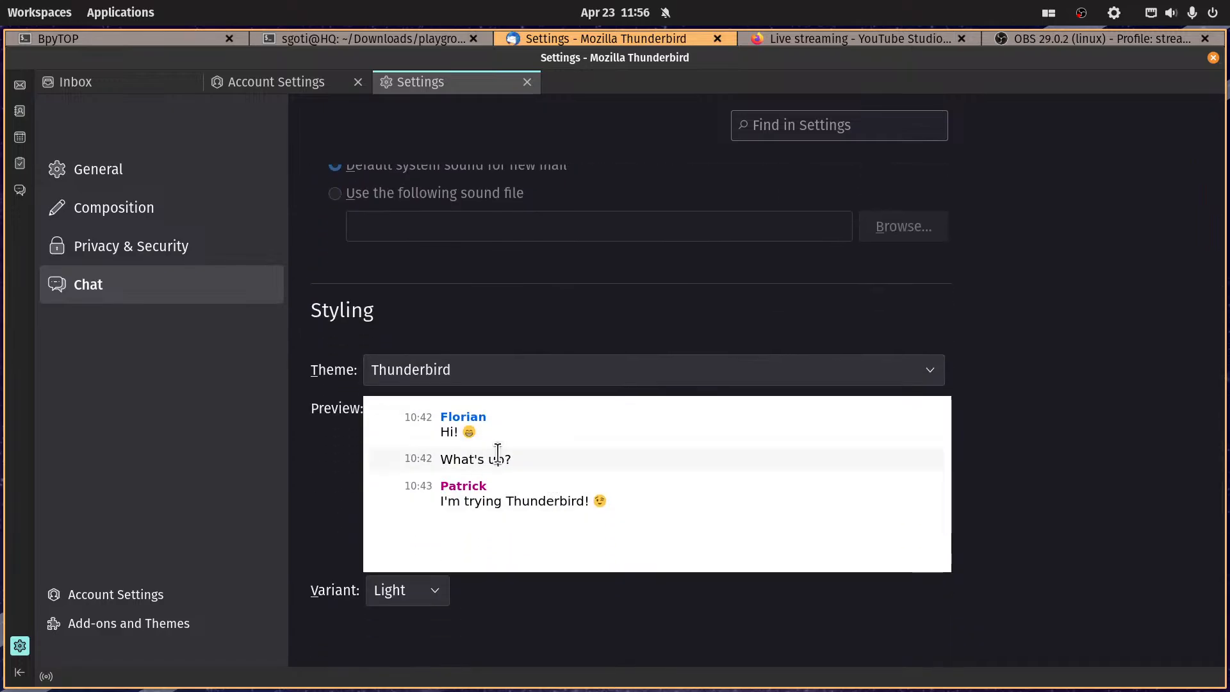
{"action": "scroll", "coordinate": [570, 377], "scroll_direction": "up", "scroll_amount": 6}
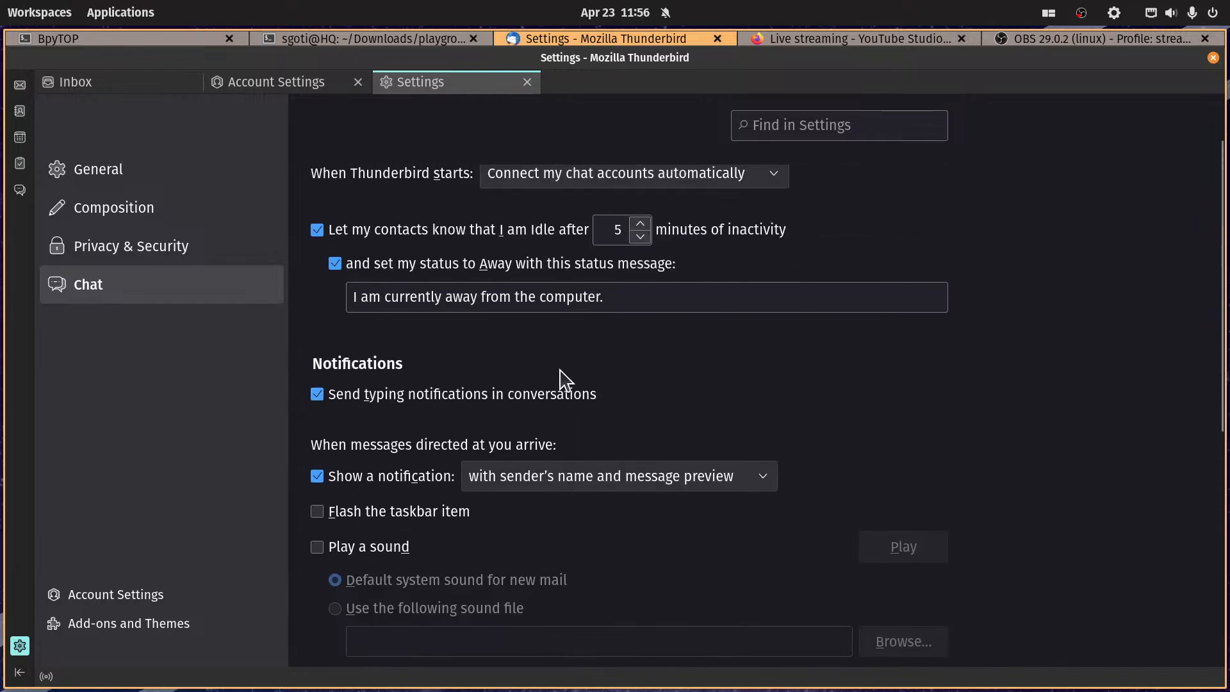
{"action": "scroll", "coordinate": [561, 378], "scroll_direction": "up", "scroll_amount": 1}
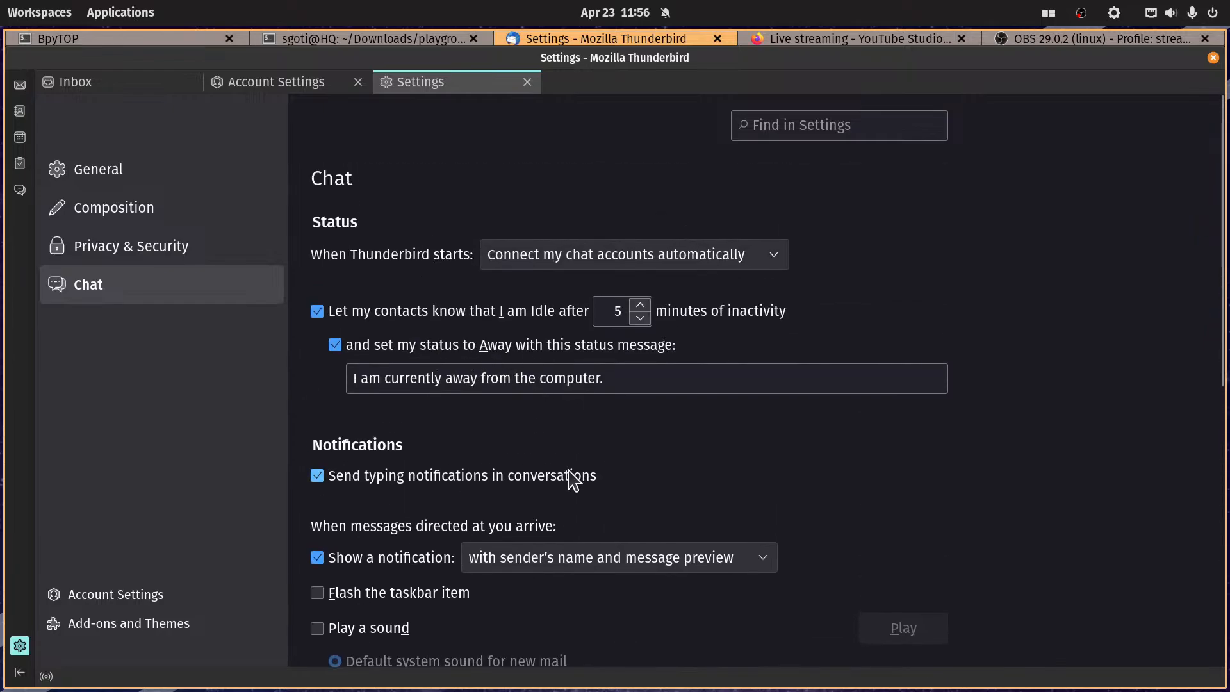
Step: Set the default font to Ubuntu in the general settings
{"action": "left_click", "coordinate": [132, 184]}
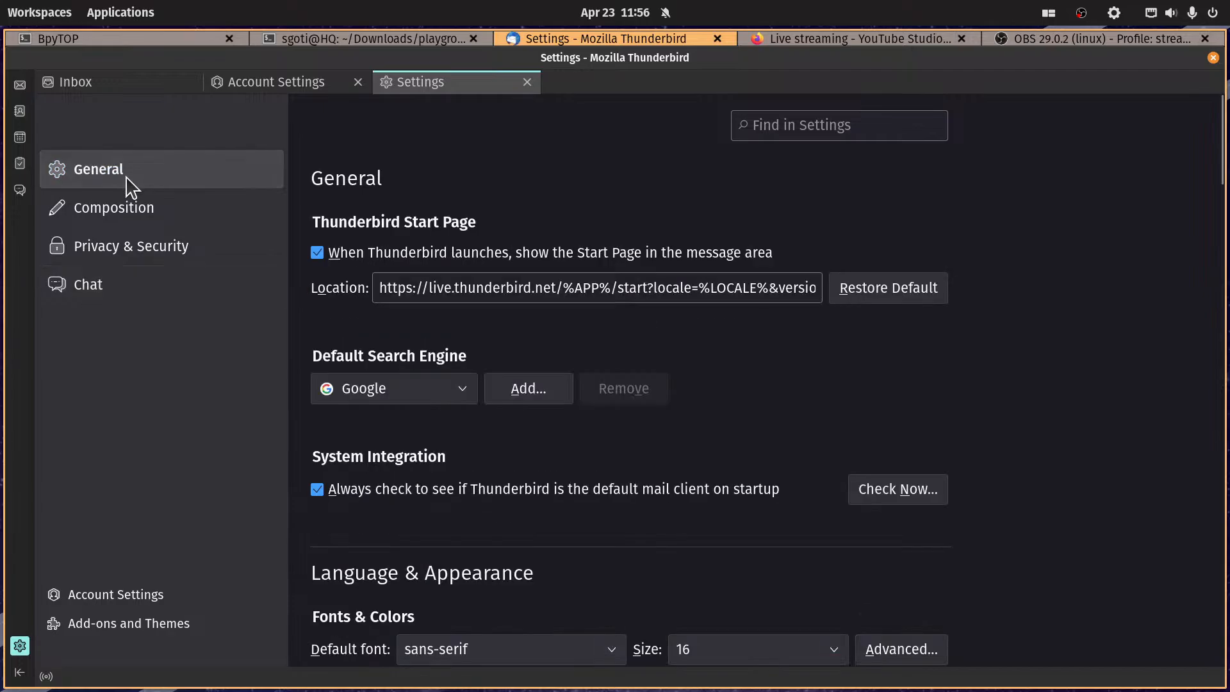
{"action": "scroll", "coordinate": [788, 410], "scroll_direction": "down", "scroll_amount": 5}
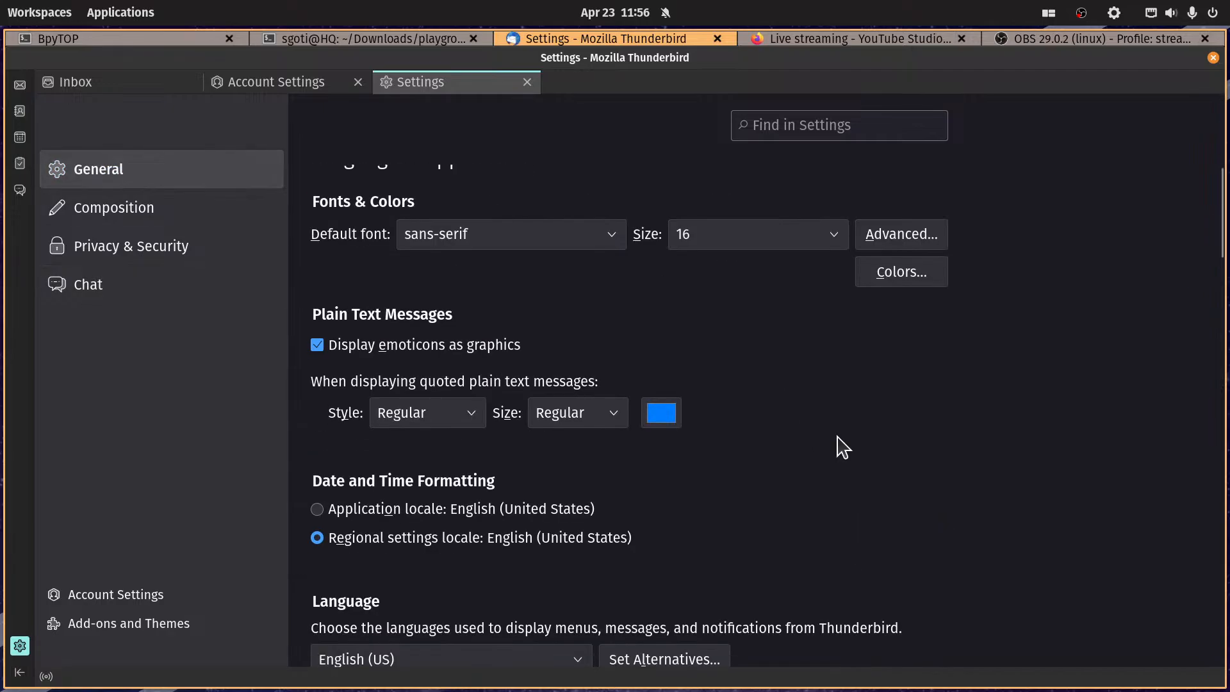
{"action": "left_click", "coordinate": [590, 238]}
{"action": "key", "text": "u"}
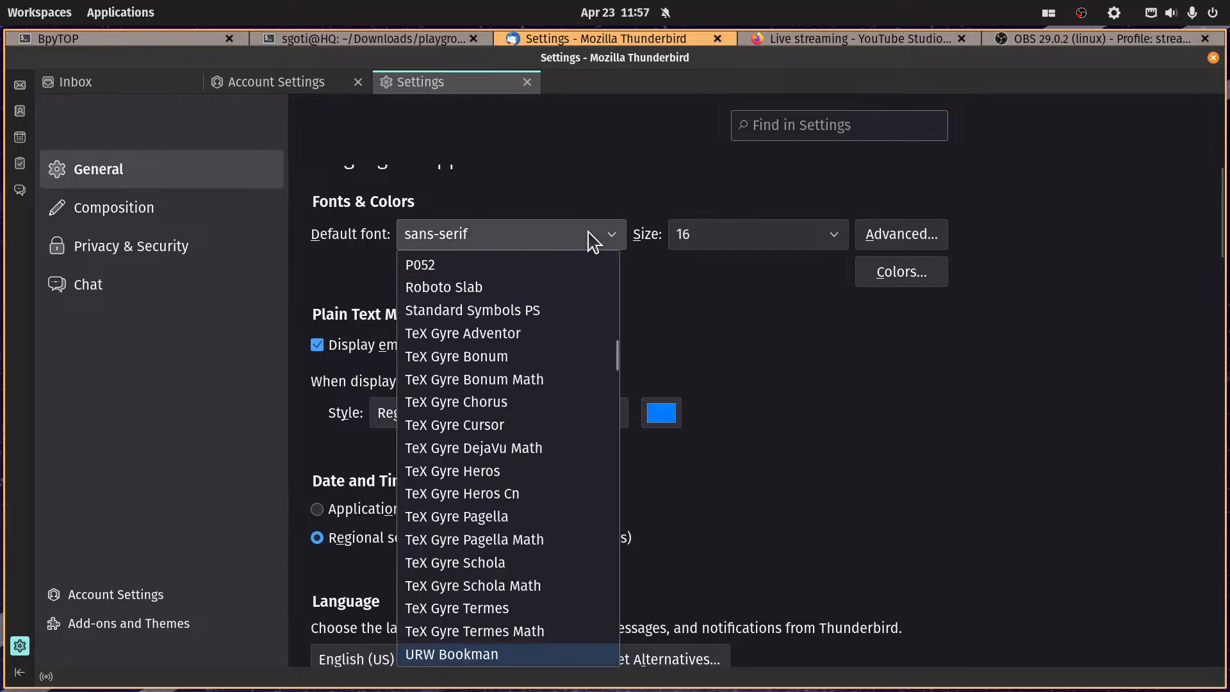
{"action": "key", "text": "b"}
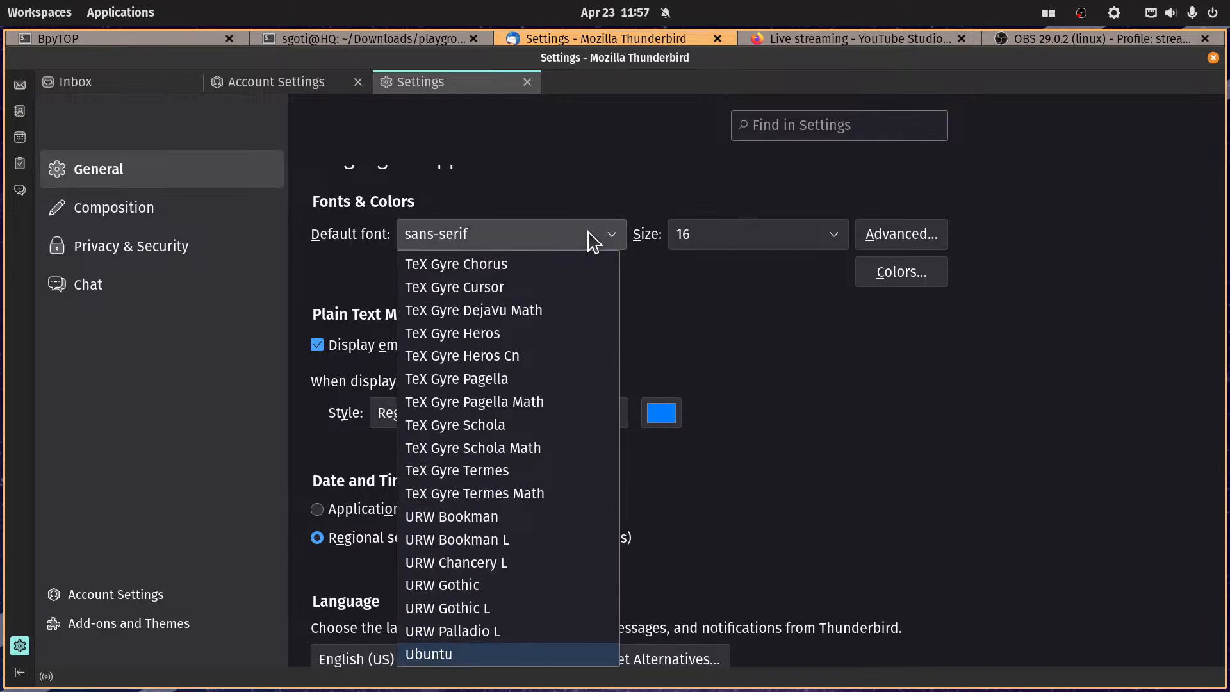
{"action": "key", "text": "Return"}
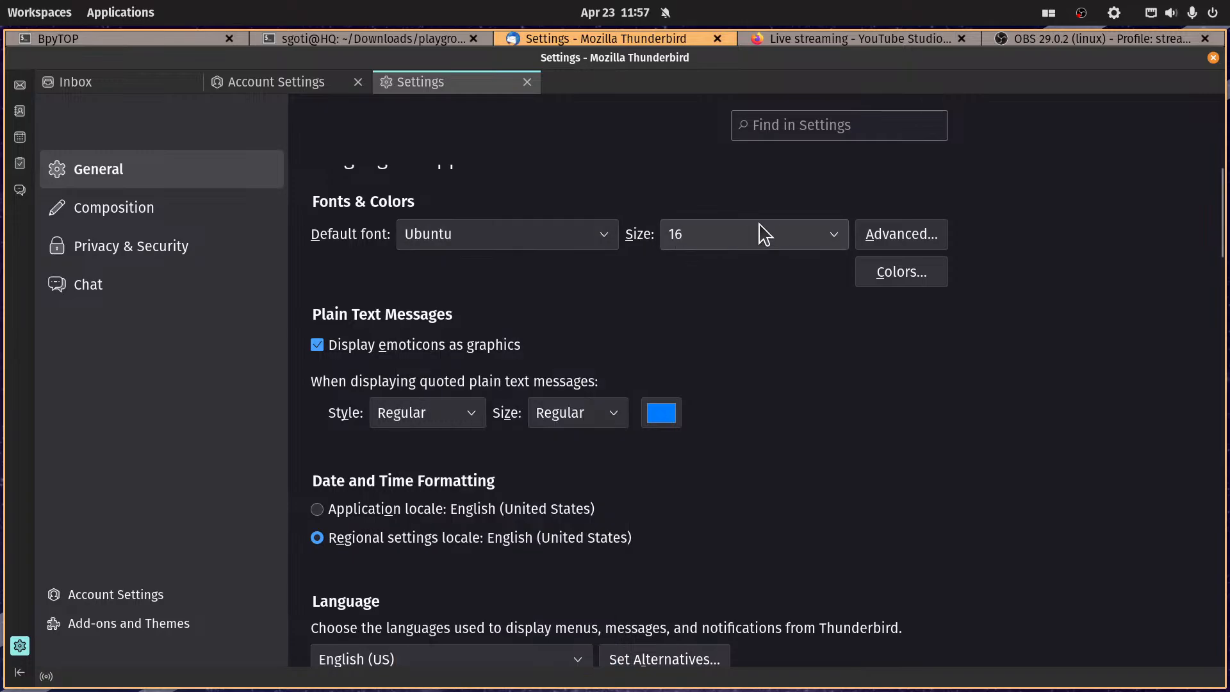
Step: In the advanced font settings, set the Serif font for Latin to Ubuntu, leaving the Proportional choice as Sans Serif
{"action": "left_click", "coordinate": [927, 243]}
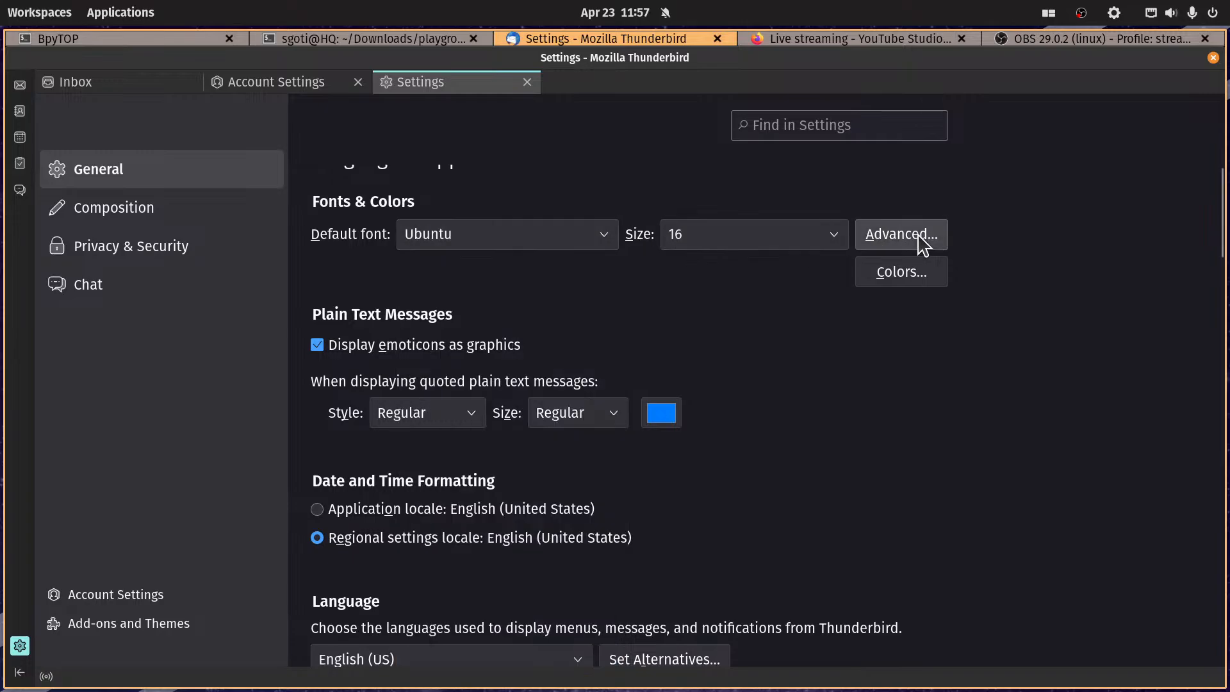
{"action": "left_click", "coordinate": [707, 255]}
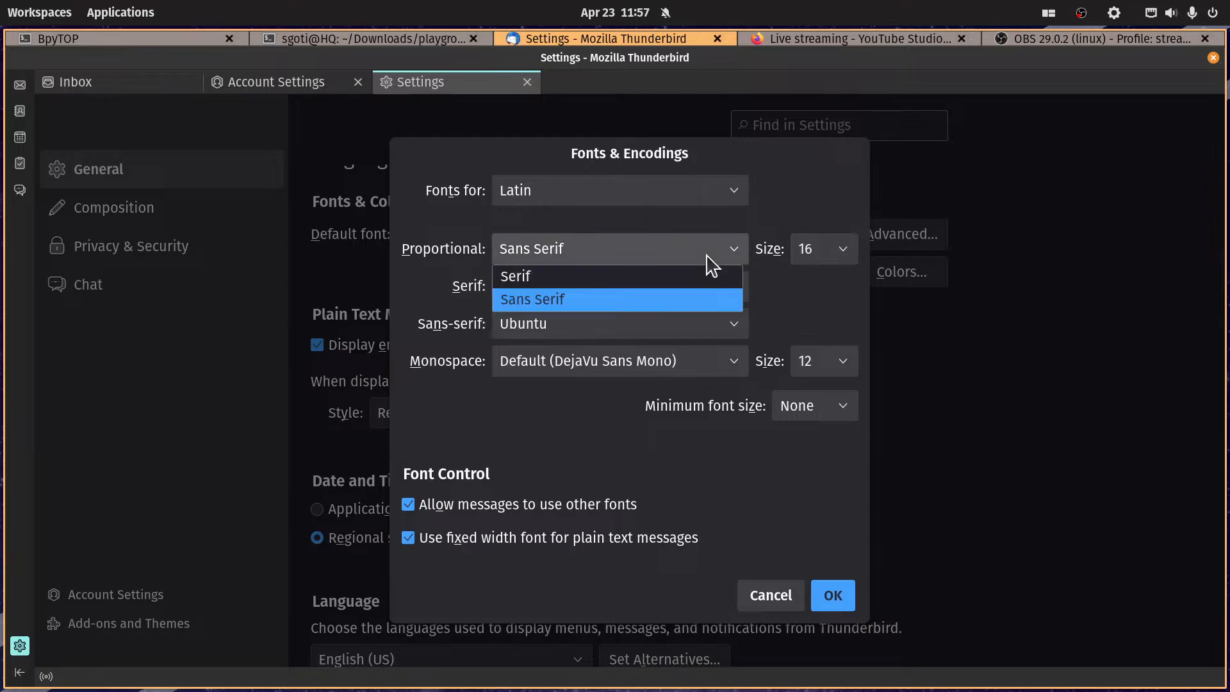
{"action": "left_click", "coordinate": [707, 255]}
{"action": "left_click", "coordinate": [659, 285]}
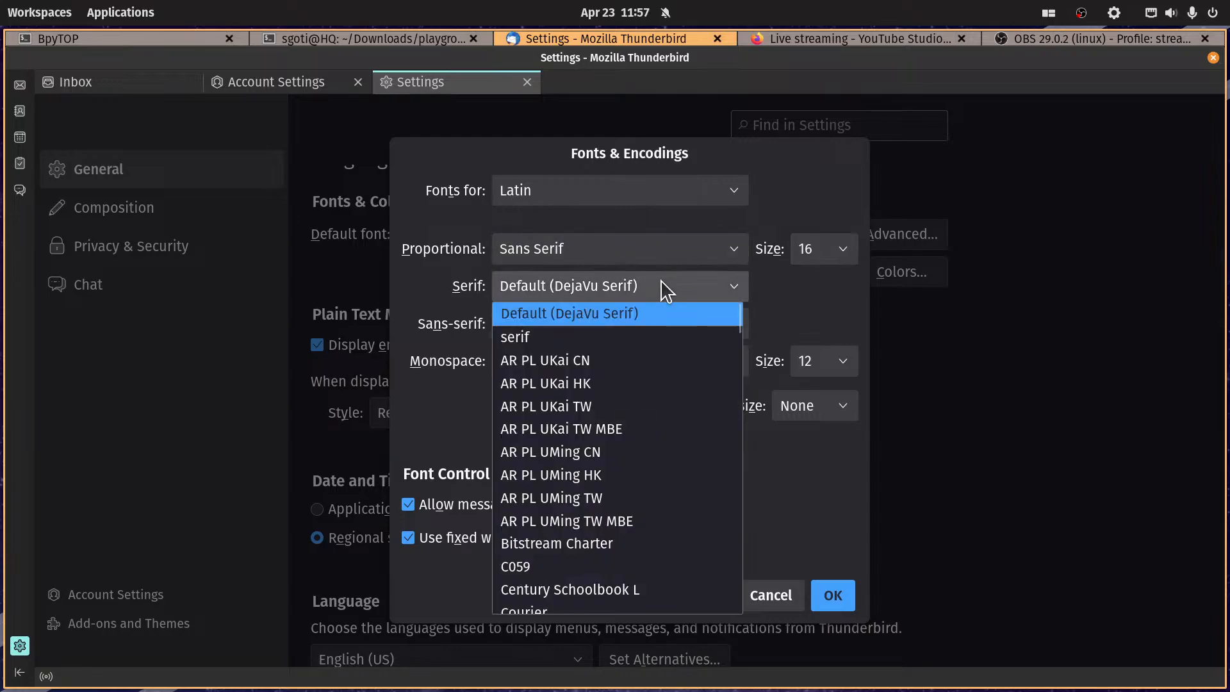
{"action": "scroll", "coordinate": [660, 292], "scroll_direction": "down", "scroll_amount": 15}
{"action": "scroll", "coordinate": [605, 500], "scroll_direction": "down", "scroll_amount": 4}
{"action": "scroll", "coordinate": [605, 496], "scroll_direction": "up", "scroll_amount": 15}
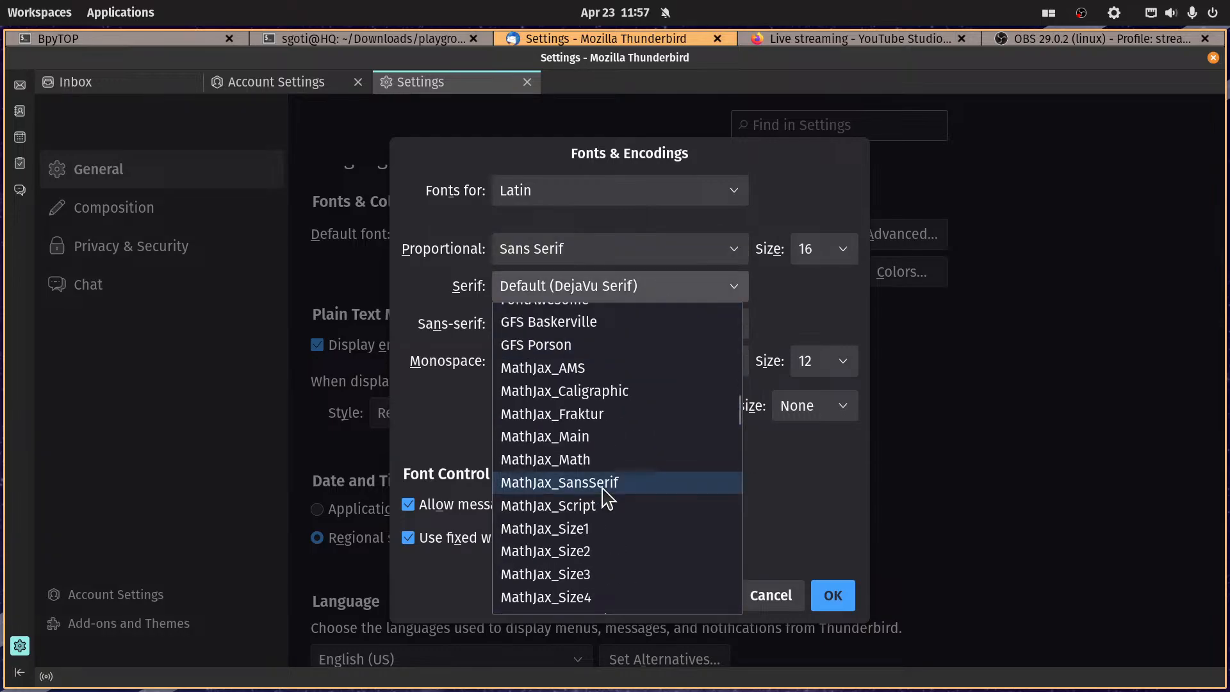
{"action": "scroll", "coordinate": [604, 499], "scroll_direction": "down", "scroll_amount": 8}
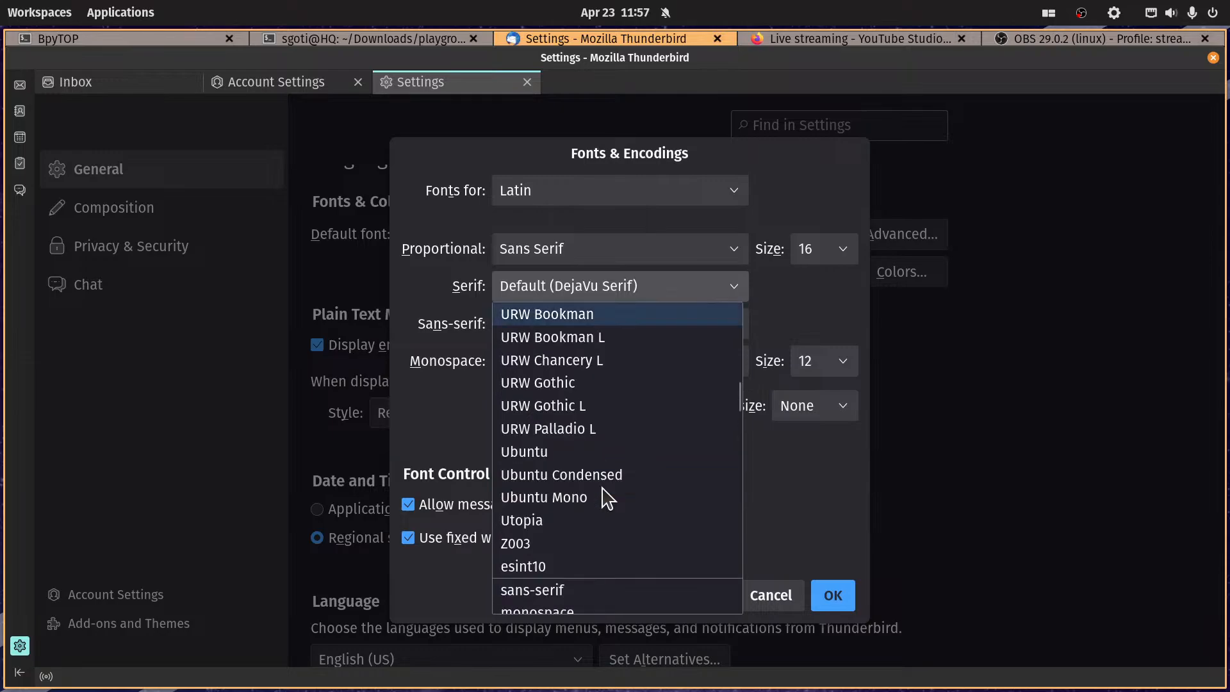
{"action": "key", "text": "Return"}
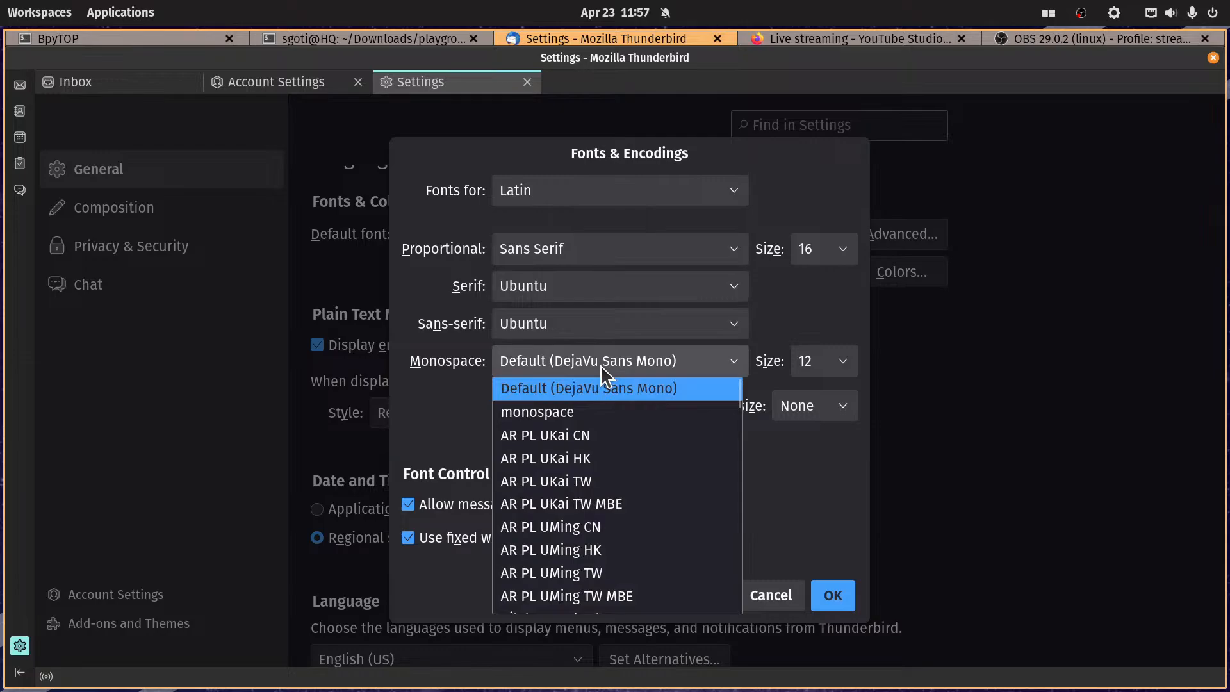
Step: Set the Monospace font for Latin to Ubuntu Mono
{"action": "type", "text": "ub"}
{"action": "key", "text": "Down"}
{"action": "key", "text": "Down"}
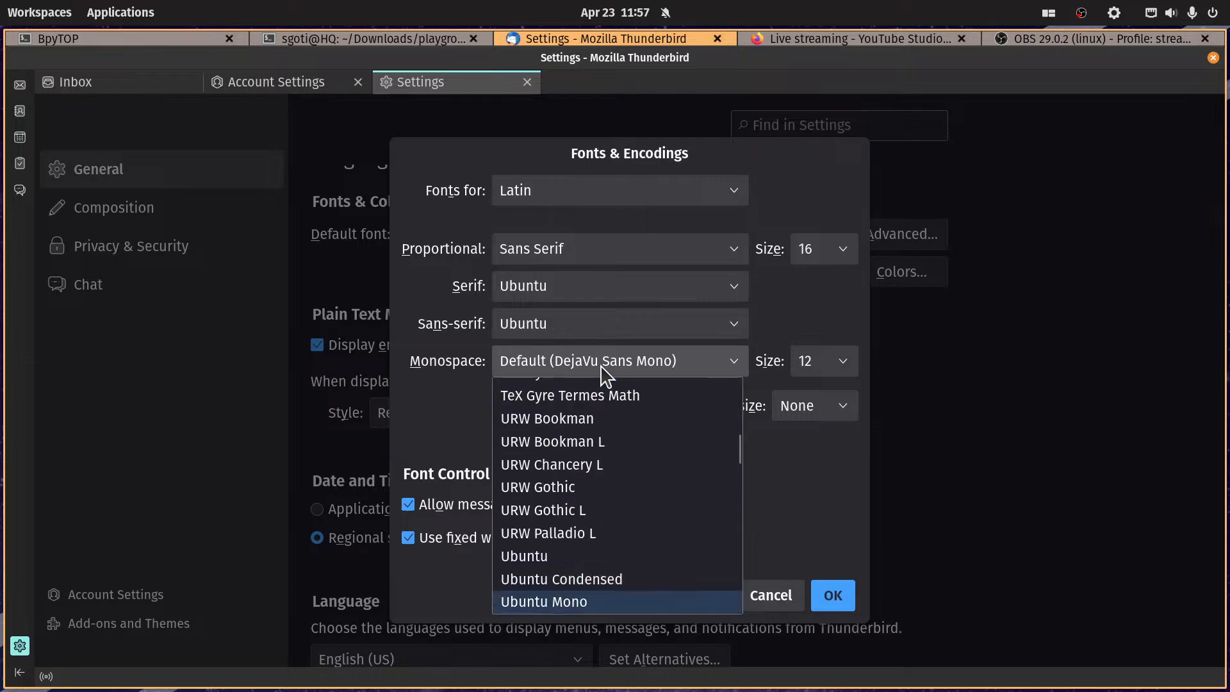
{"action": "key", "text": "Return"}
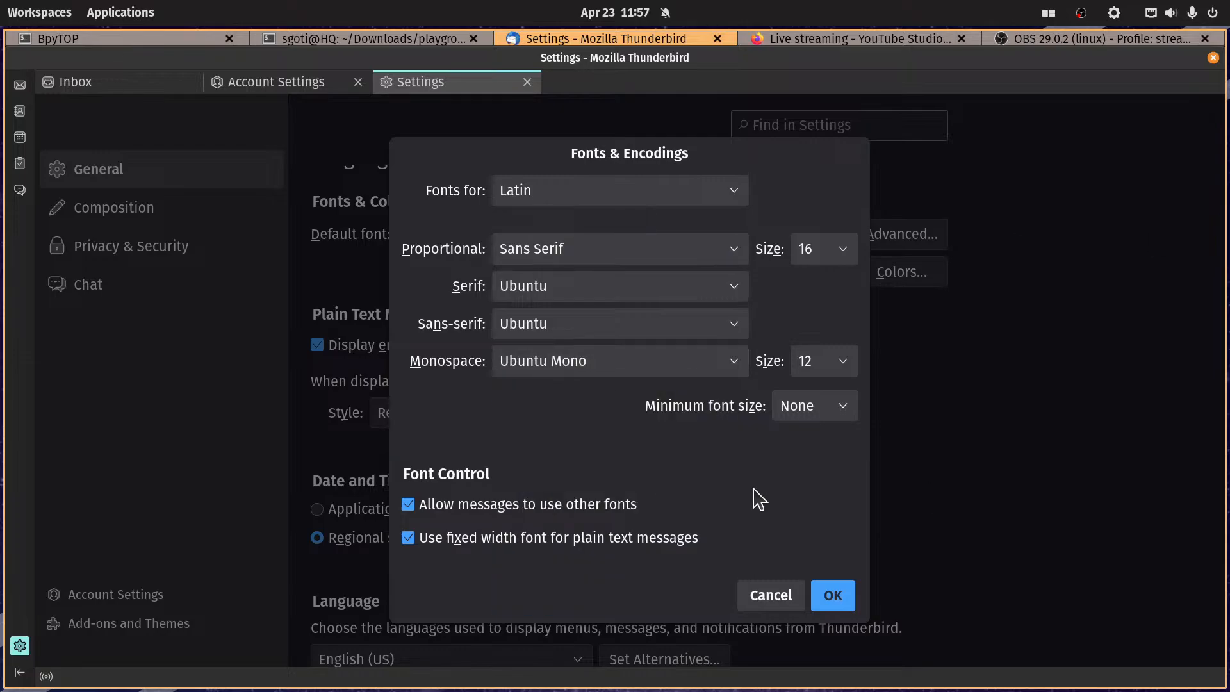
Step: Set the Latin minimum font size to 12, disallow messages from using other fonts, and apply the advanced font settings
{"action": "left_click", "coordinate": [819, 415]}
{"action": "left_click", "coordinate": [800, 277]}
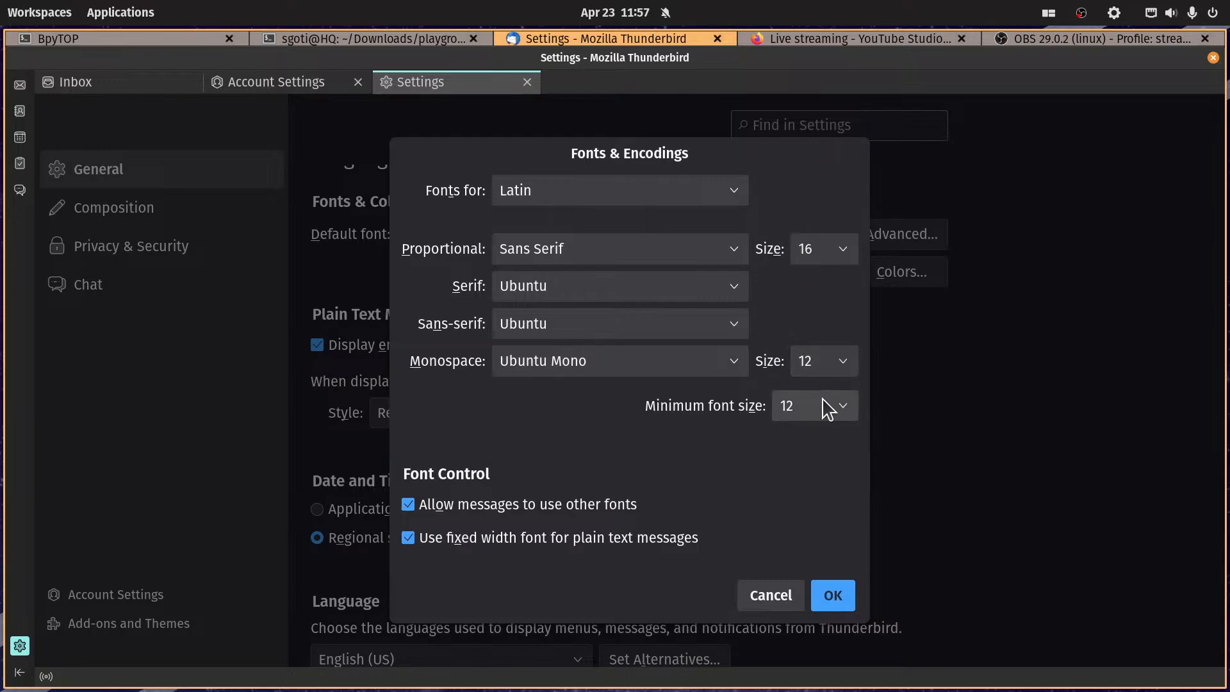
{"action": "left_click", "coordinate": [473, 513]}
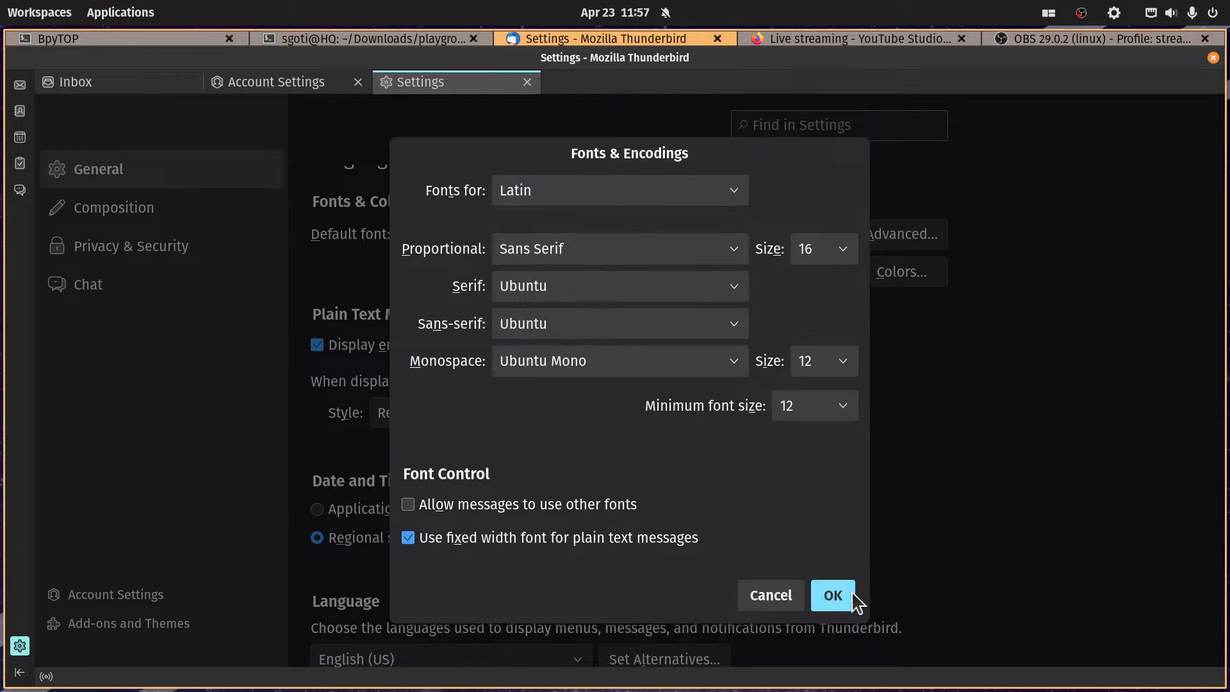
{"action": "left_click", "coordinate": [833, 595]}
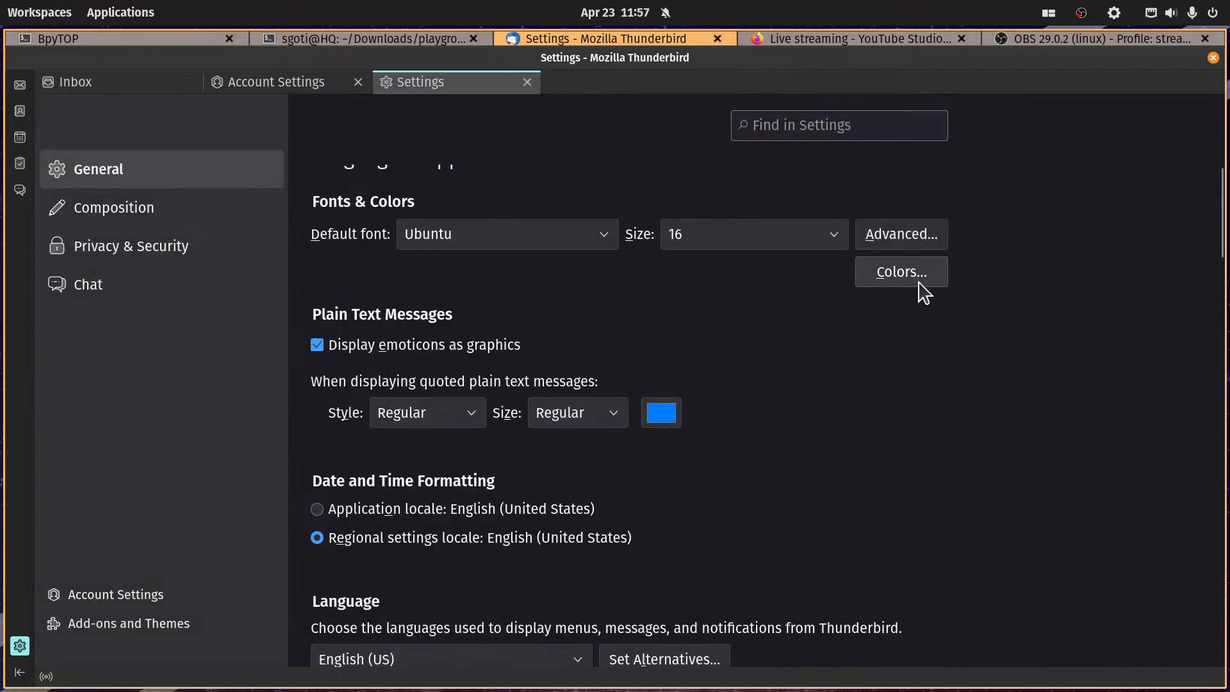
Step: In the general settings' Scrolling section, turn on always showing scrollbars
{"action": "scroll", "coordinate": [783, 426], "scroll_direction": "down", "scroll_amount": 3}
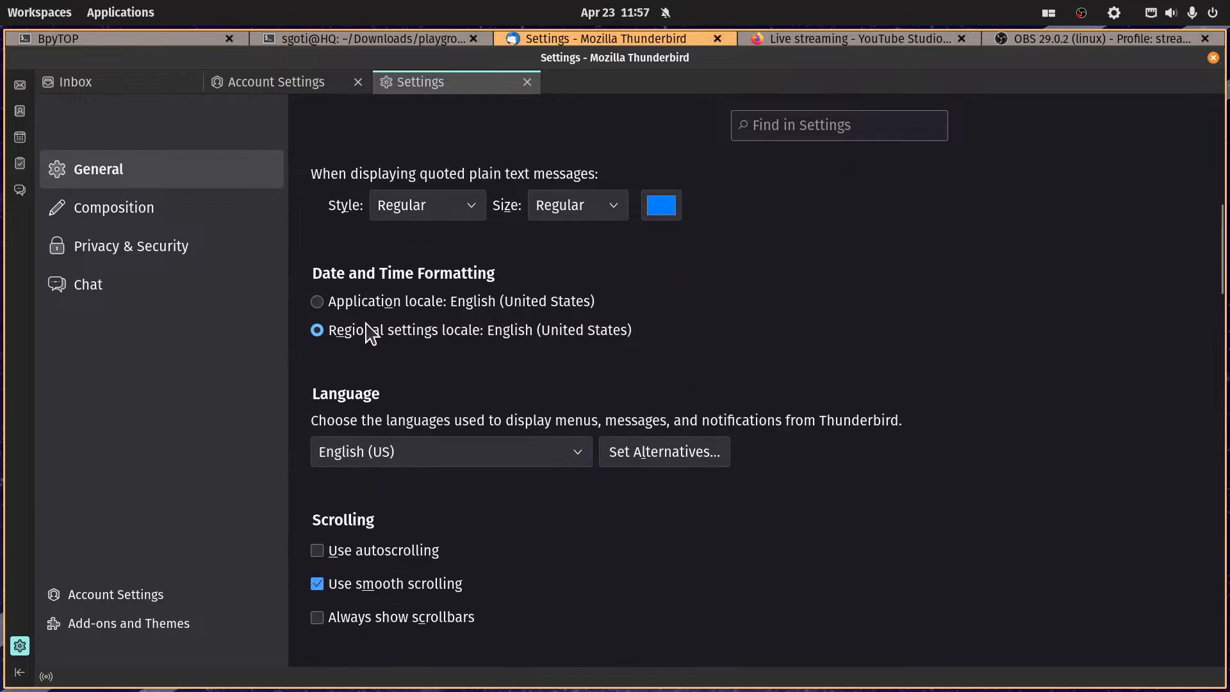
{"action": "scroll", "coordinate": [541, 406], "scroll_direction": "down", "scroll_amount": 3}
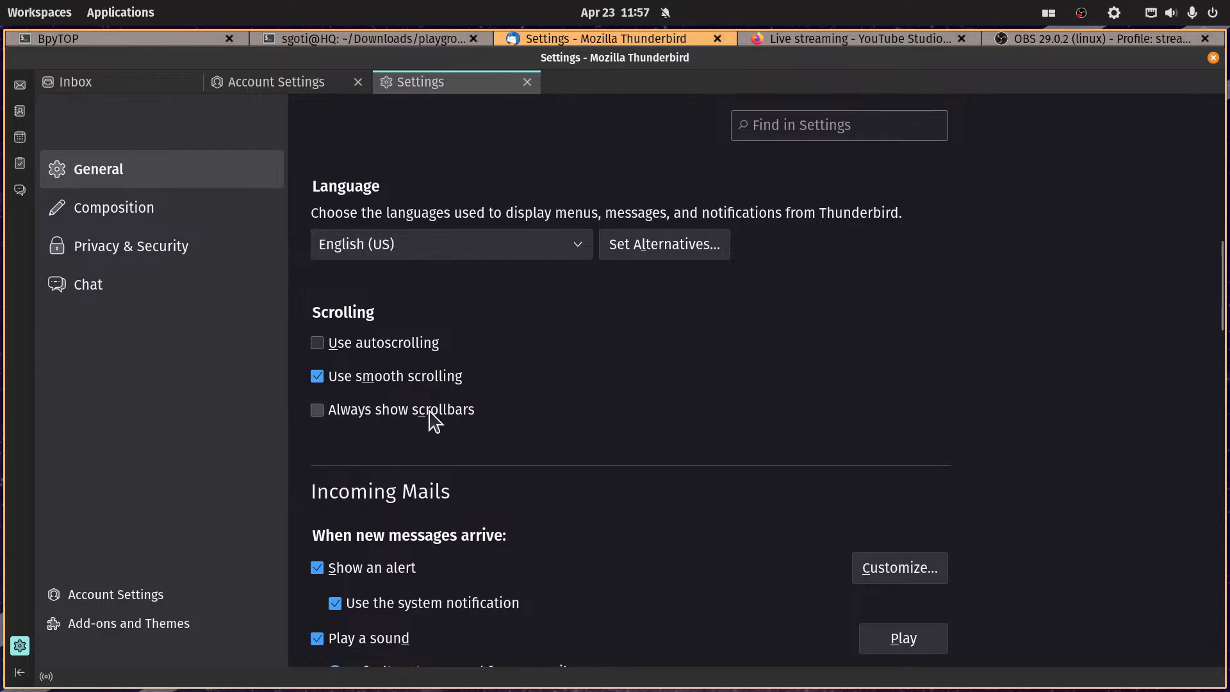
{"action": "left_click", "coordinate": [319, 410]}
{"action": "left_click", "coordinate": [319, 412]}
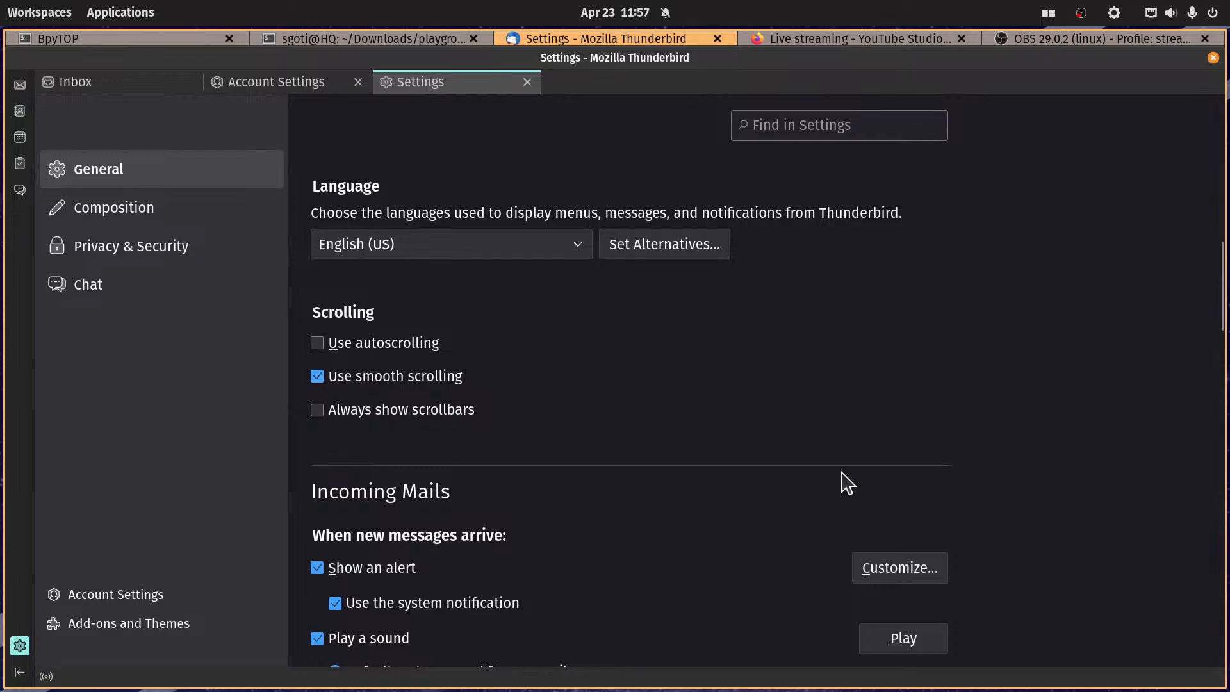
{"action": "left_click", "coordinate": [318, 410]}
Step: Under Incoming Mails, test the default system sound for new mail and turn off playing a sound when new messages arrive
{"action": "scroll", "coordinate": [588, 401], "scroll_direction": "down", "scroll_amount": 1}
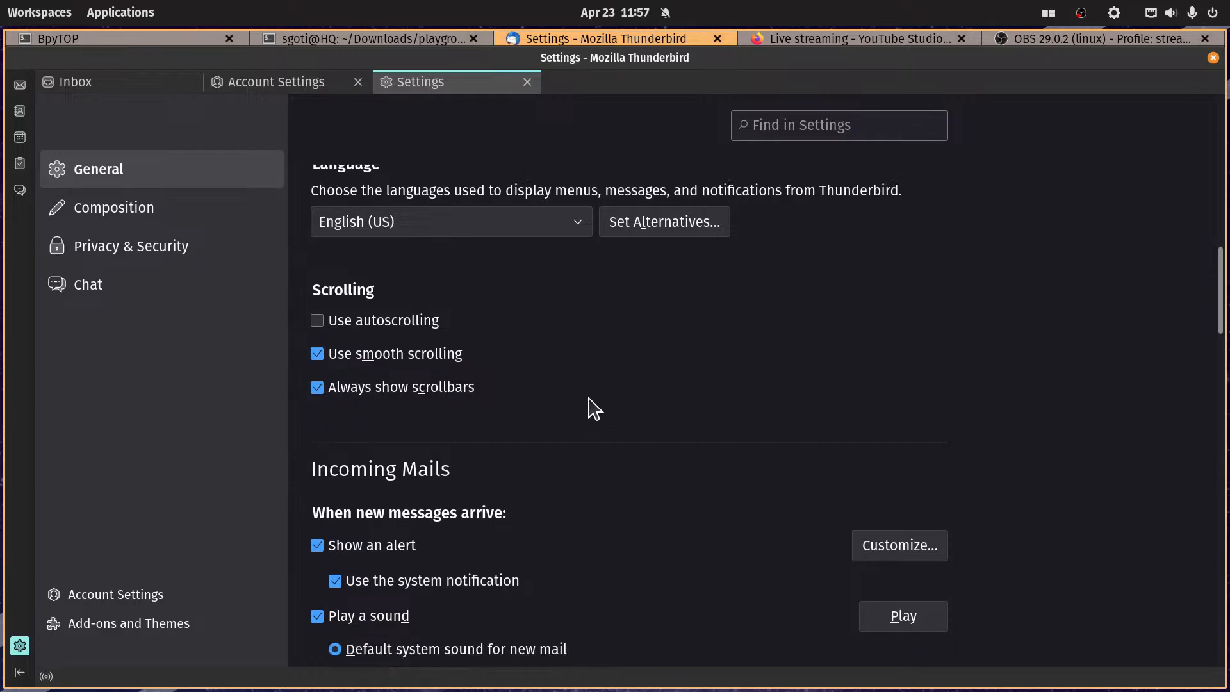
{"action": "scroll", "coordinate": [588, 404], "scroll_direction": "down", "scroll_amount": 5}
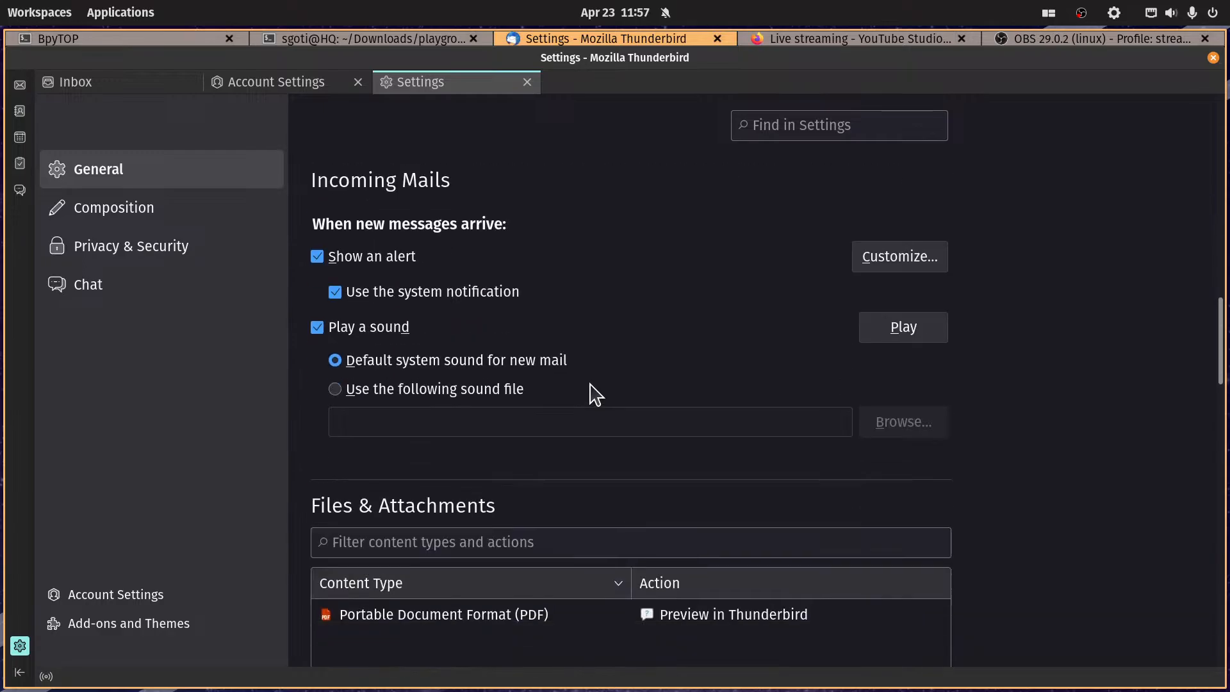
{"action": "left_click", "coordinate": [316, 328]}
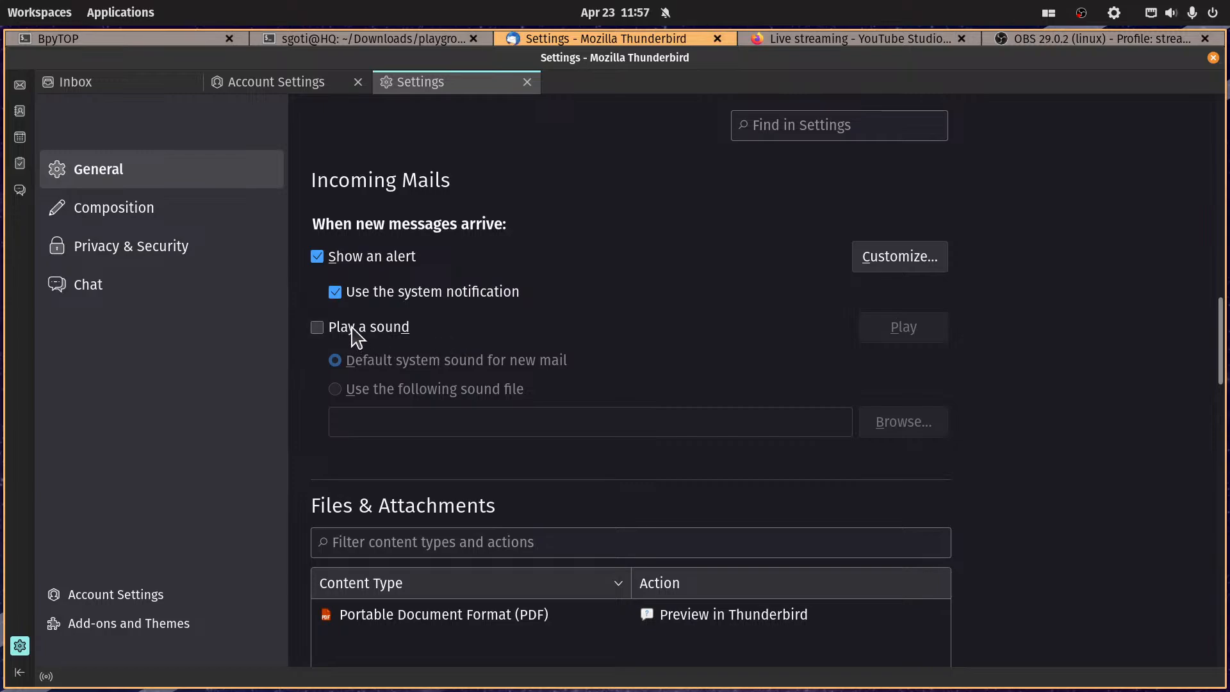
{"action": "left_click", "coordinate": [319, 329]}
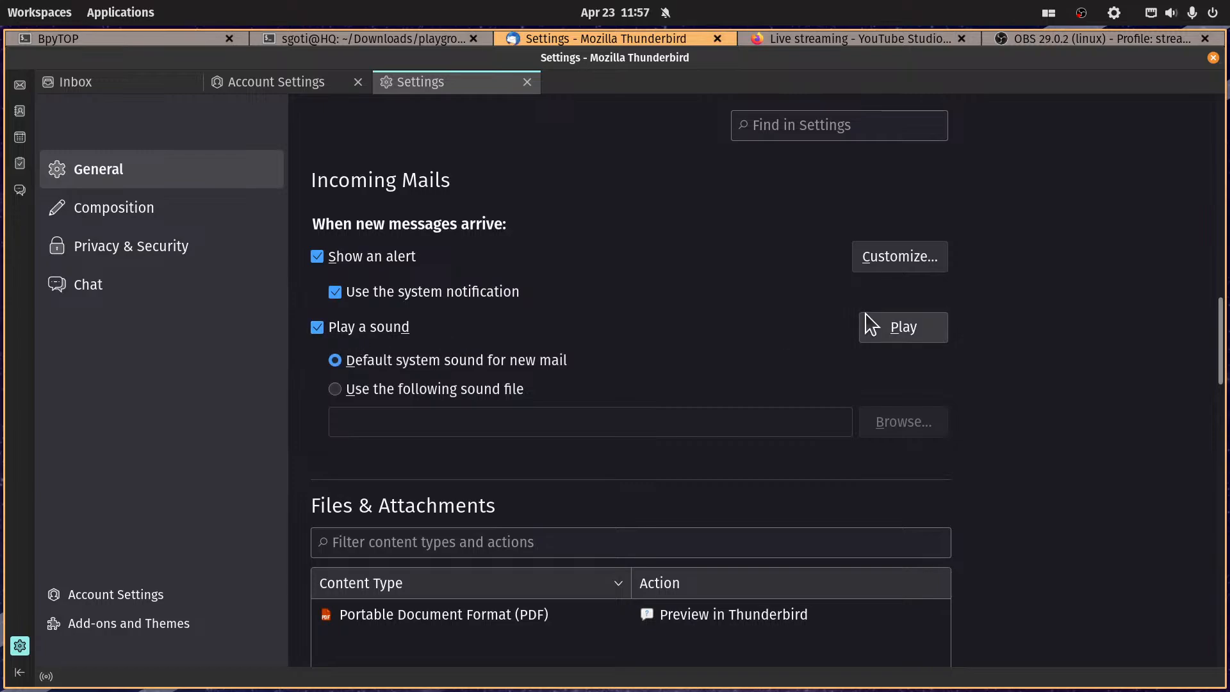
{"action": "left_click", "coordinate": [883, 326]}
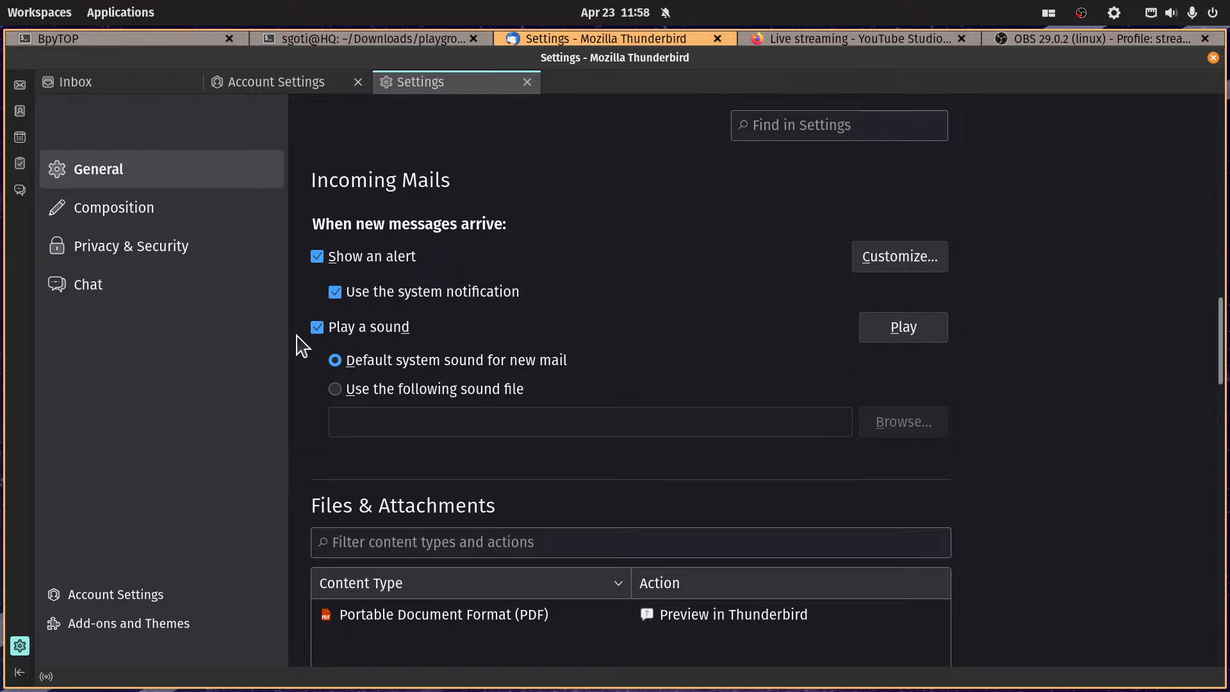
{"action": "left_click", "coordinate": [317, 329]}
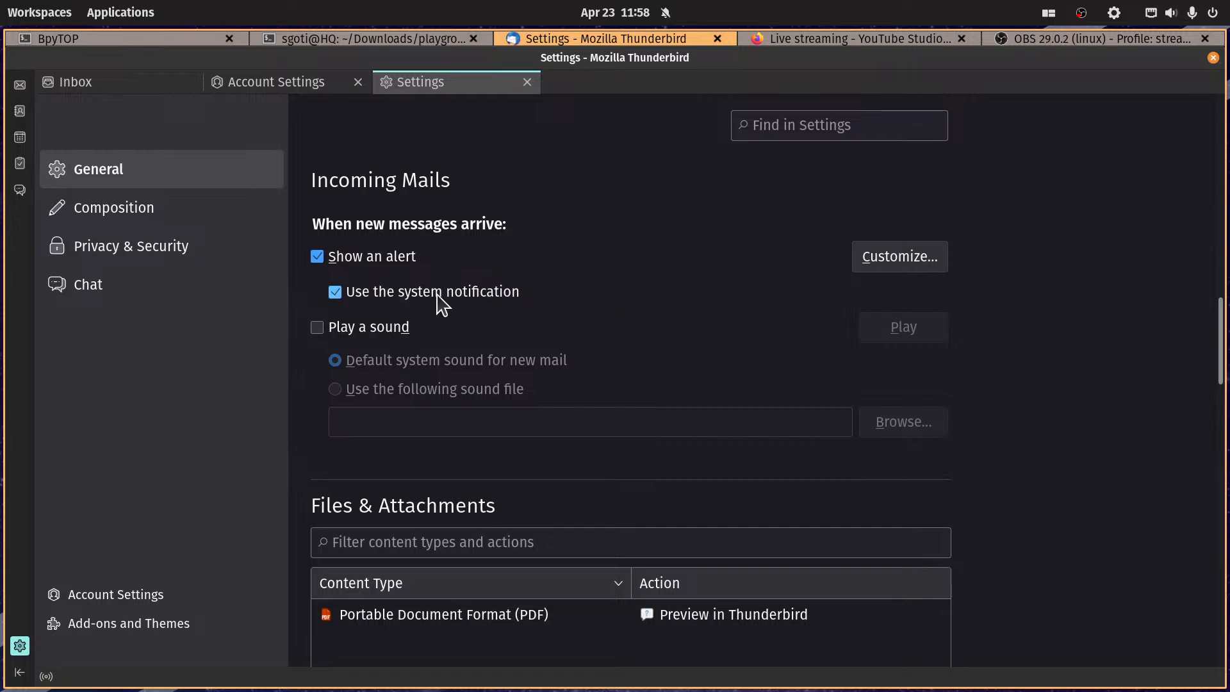
Step: Check the desktop's notification panel, and look over the file saving, tag and message reading options in the general settings
{"action": "scroll", "coordinate": [536, 343], "scroll_direction": "down", "scroll_amount": 3}
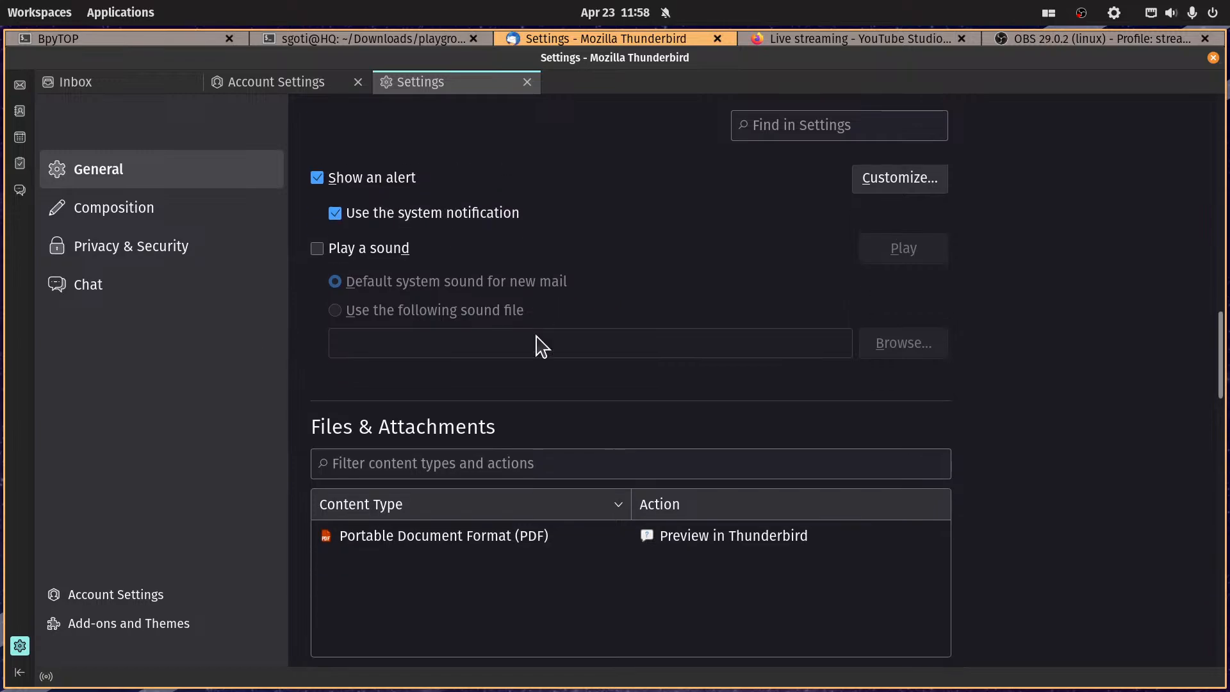
{"action": "left_click", "coordinate": [628, 13]}
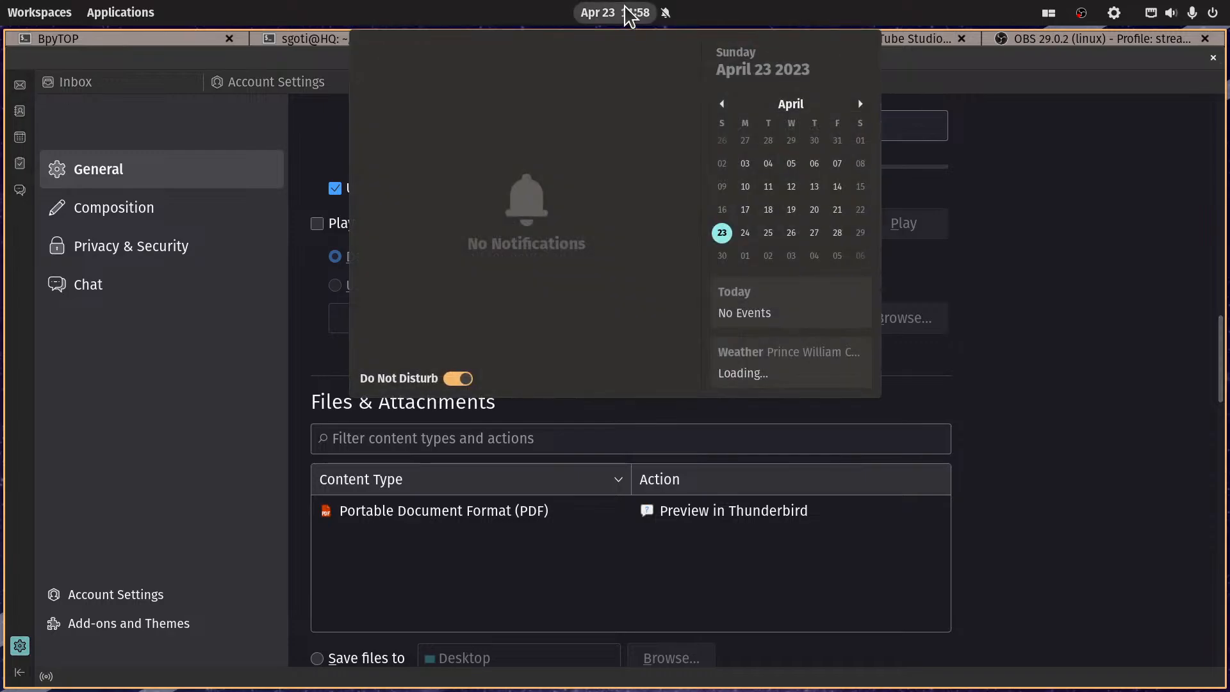
{"action": "left_click", "coordinate": [628, 13]}
{"action": "scroll", "coordinate": [697, 371], "scroll_direction": "down", "scroll_amount": 5}
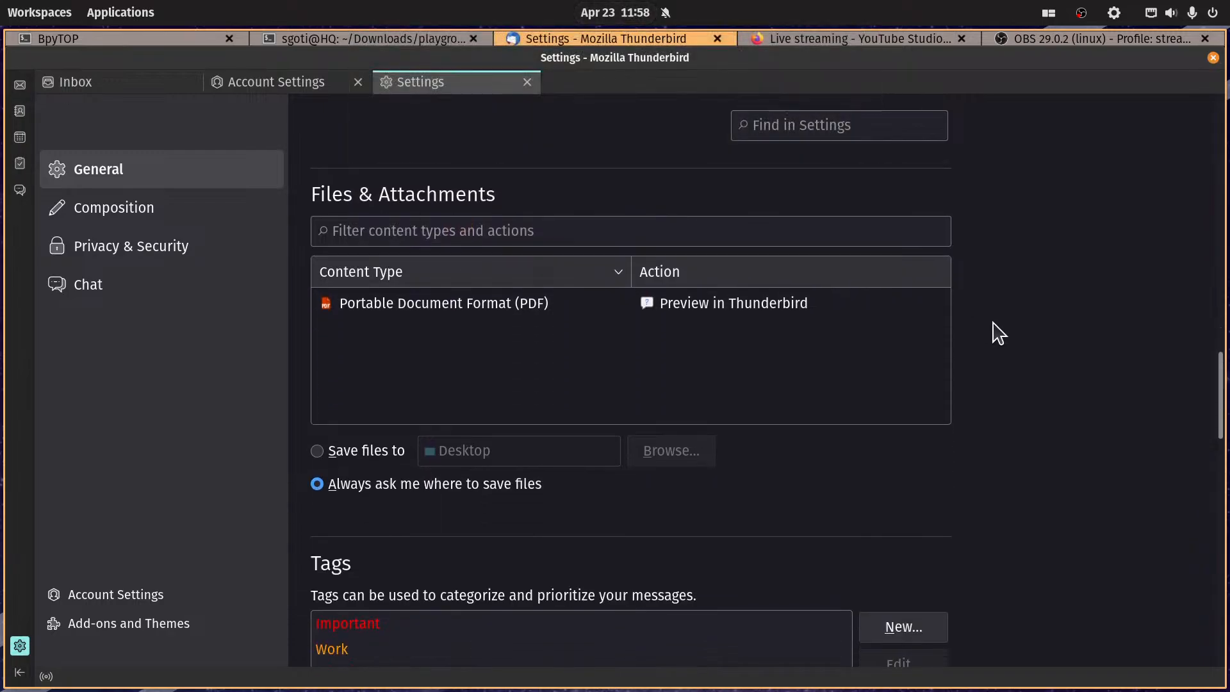
{"action": "scroll", "coordinate": [694, 376], "scroll_direction": "down", "scroll_amount": 5}
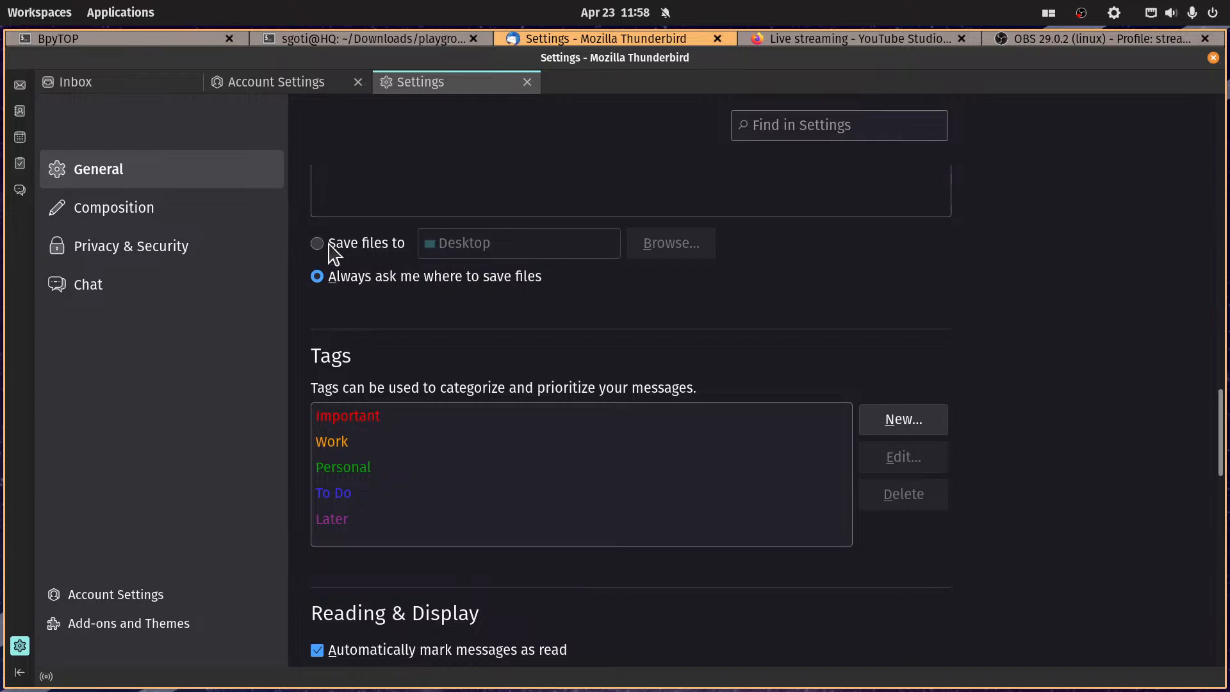
{"action": "scroll", "coordinate": [1136, 413], "scroll_direction": "down", "scroll_amount": 2}
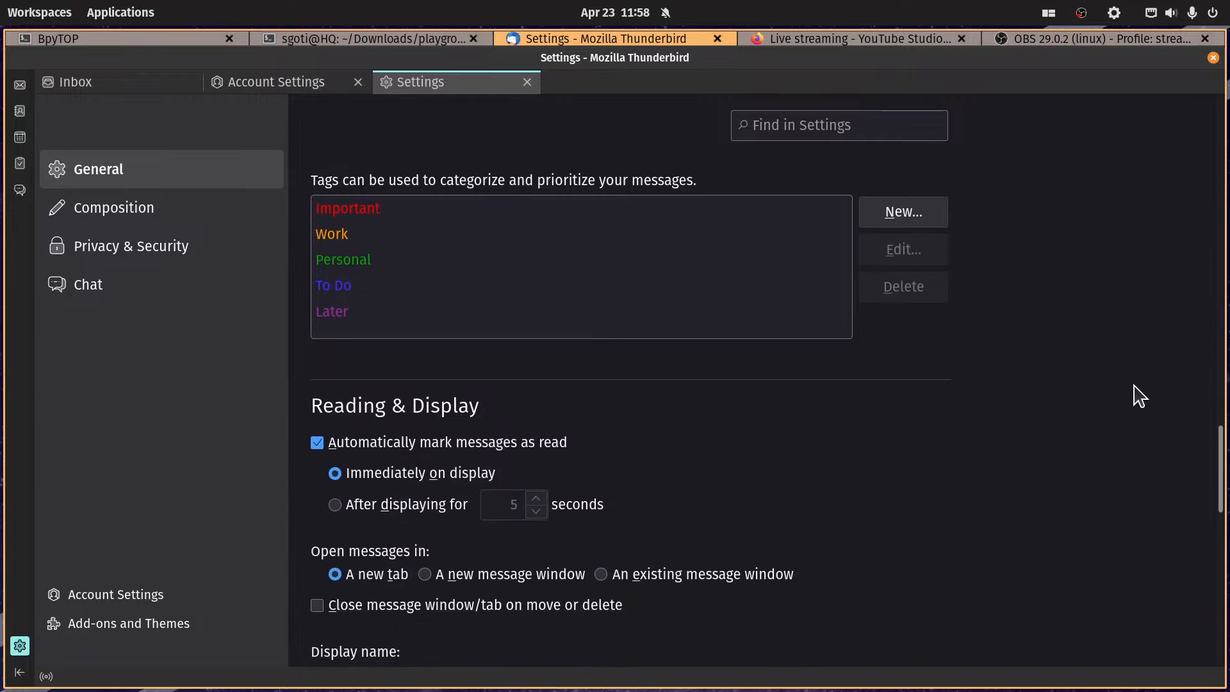
{"action": "scroll", "coordinate": [1137, 398], "scroll_direction": "up", "scroll_amount": 1}
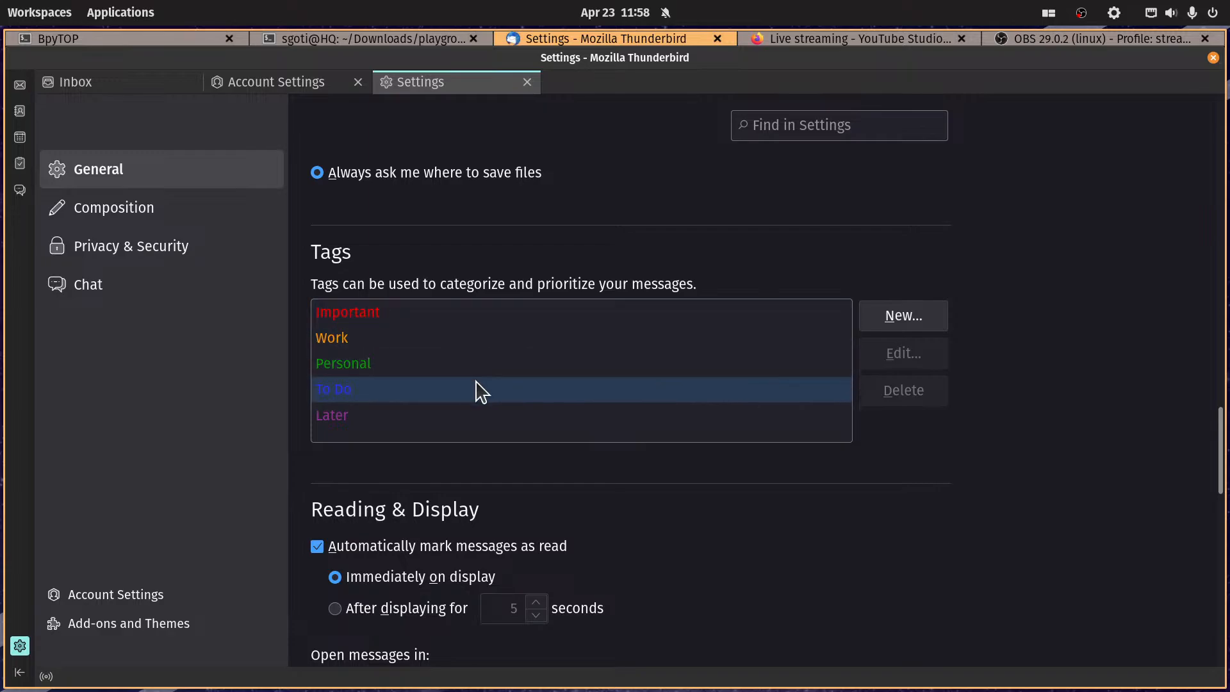
{"action": "scroll", "coordinate": [637, 368], "scroll_direction": "down", "scroll_amount": 3}
{"action": "scroll", "coordinate": [639, 378], "scroll_direction": "up", "scroll_amount": 3}
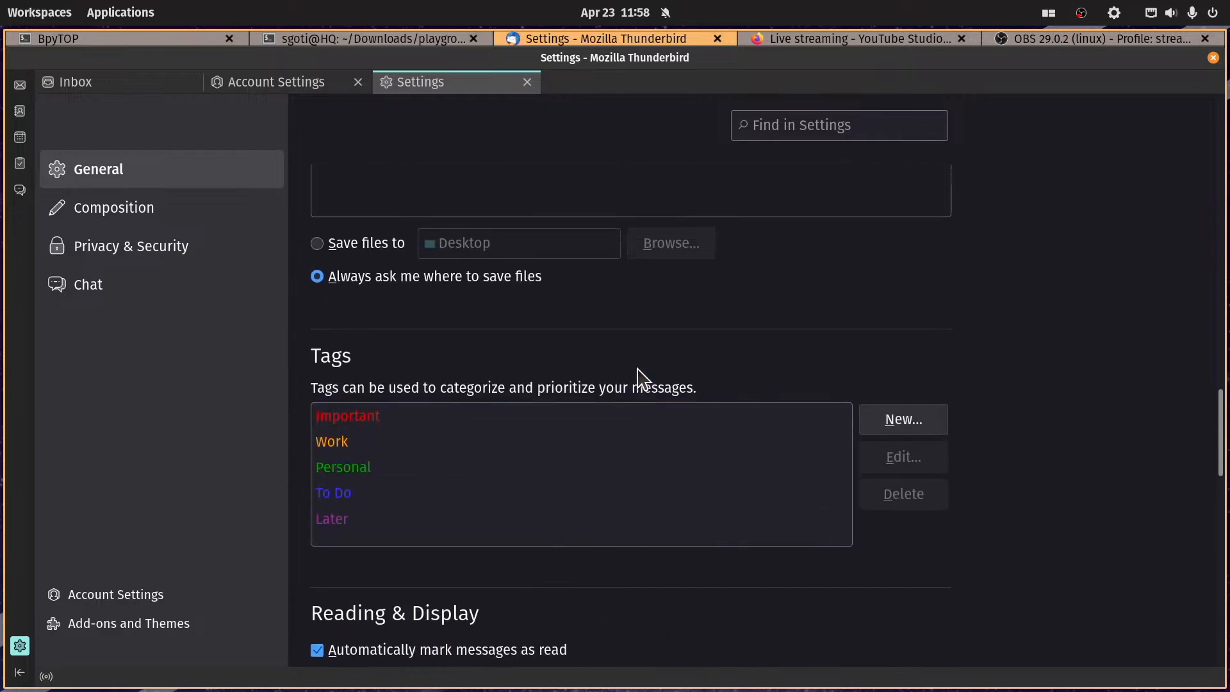
Step: Create a new message tag named bills with an orange color
{"action": "left_click", "coordinate": [904, 420]}
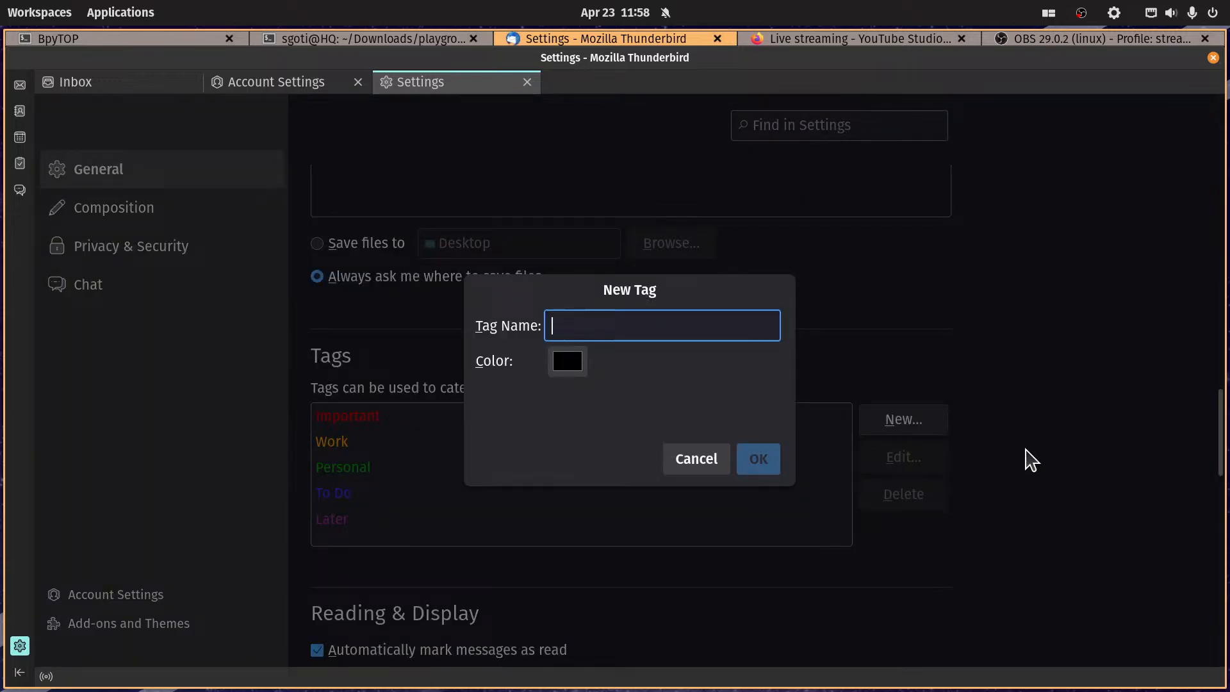
{"action": "type", "text": "bills"}
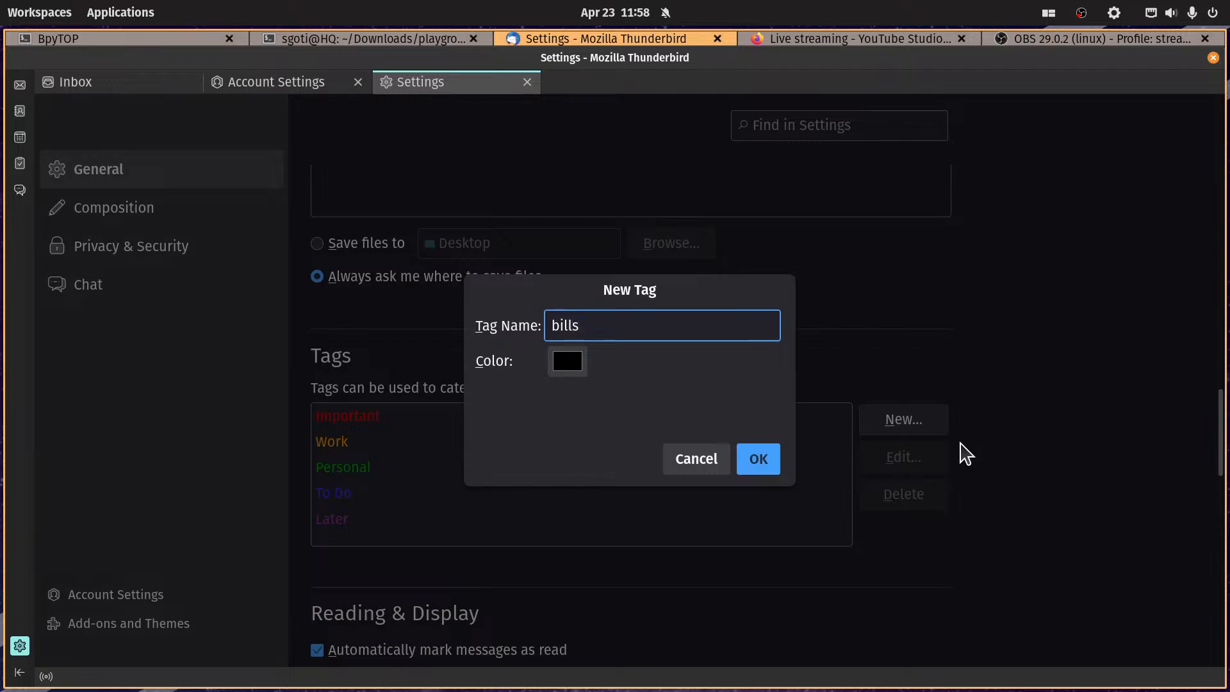
{"action": "left_click", "coordinate": [575, 360]}
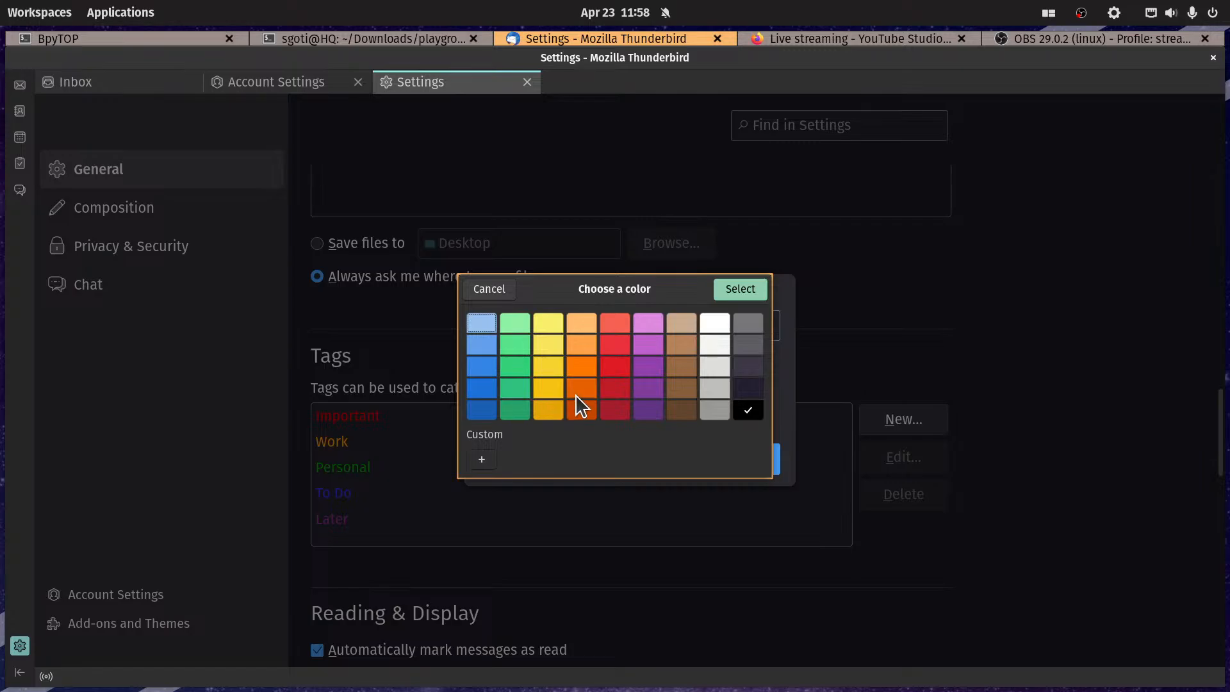
{"action": "left_click", "coordinate": [580, 368]}
{"action": "left_click", "coordinate": [738, 291]}
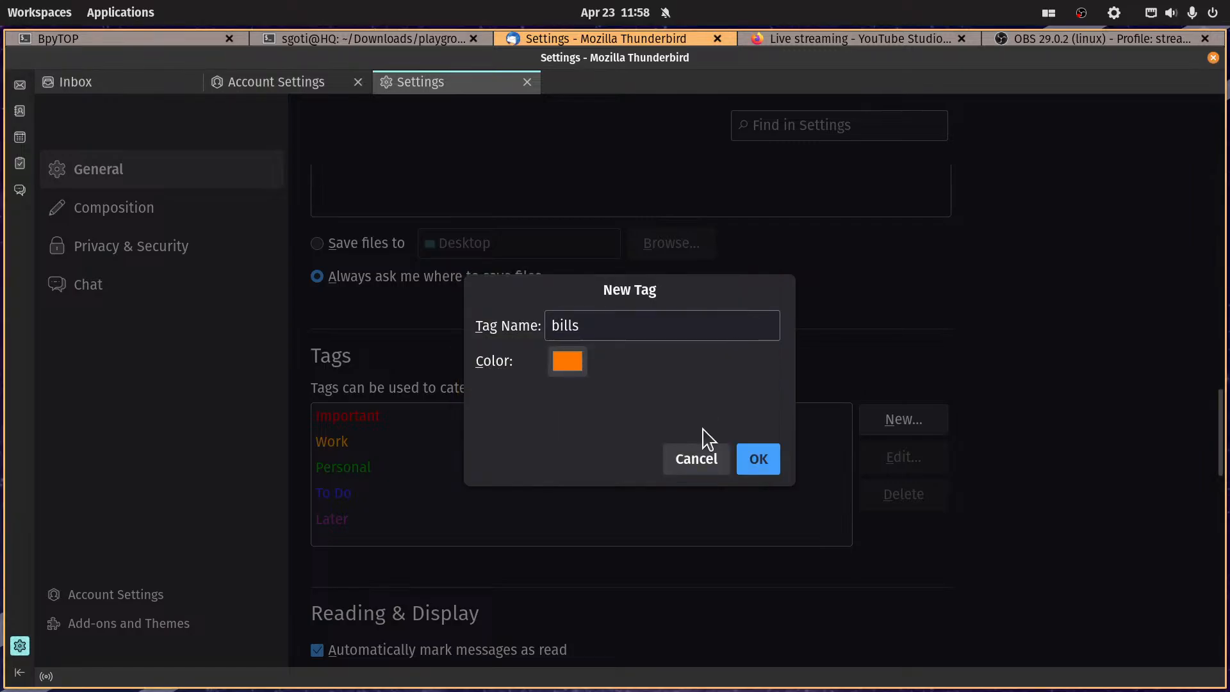
{"action": "left_click", "coordinate": [758, 458]}
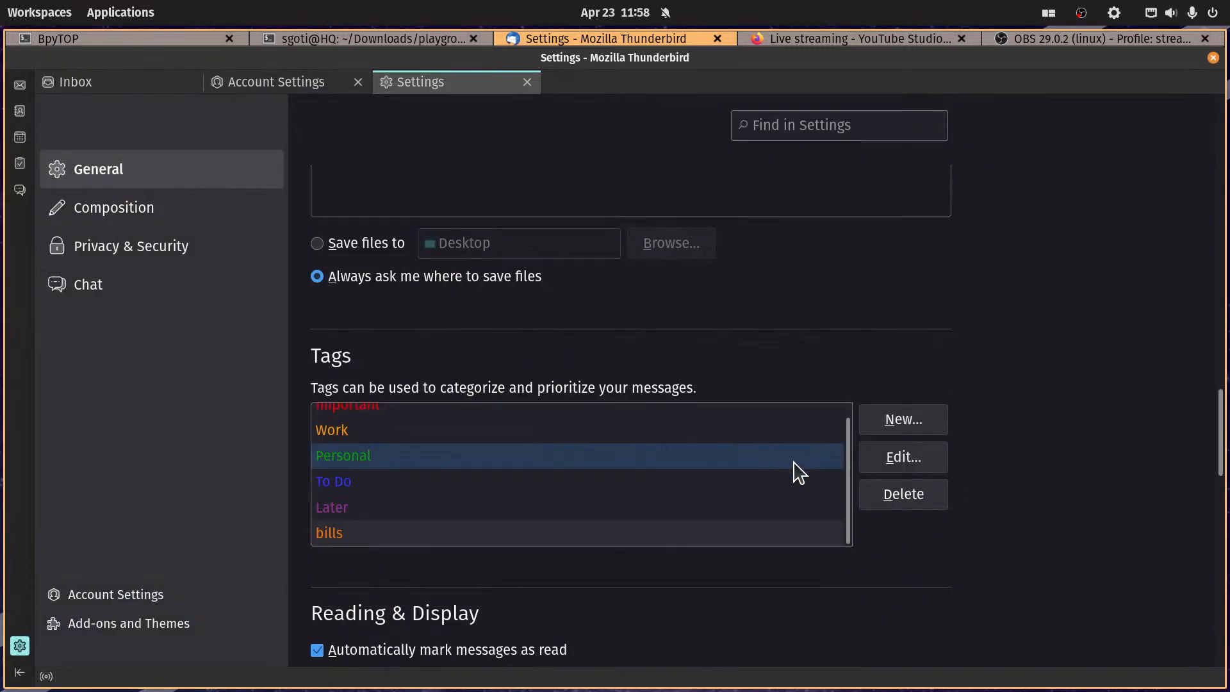
Step: Create a new message tag named payments with a light green color
{"action": "left_click", "coordinate": [916, 423]}
{"action": "type", "text": "payments"}
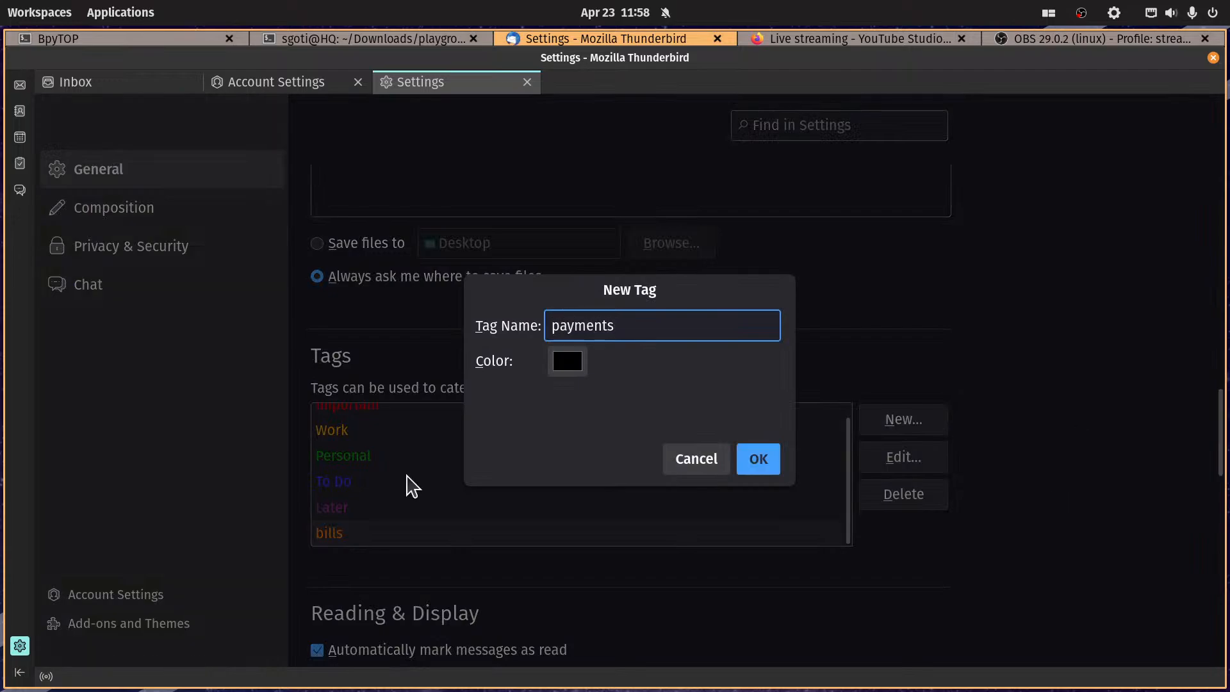
{"action": "left_click", "coordinate": [561, 371]}
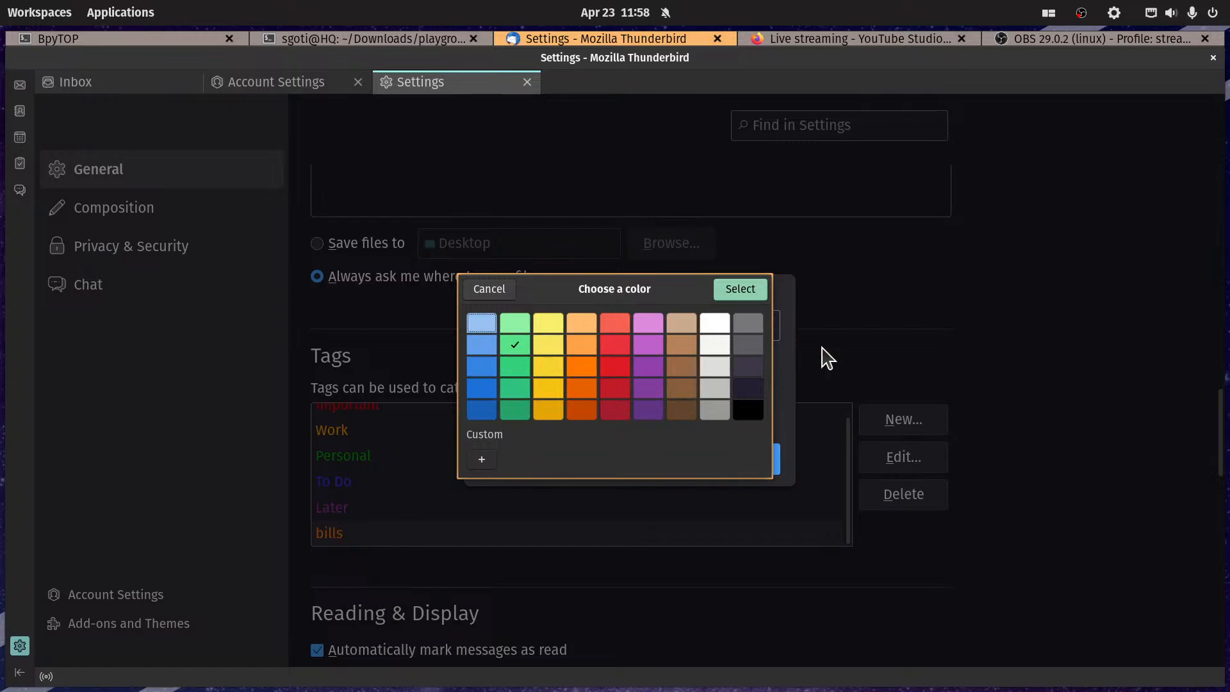
{"action": "left_click", "coordinate": [747, 291]}
{"action": "left_click", "coordinate": [759, 457]}
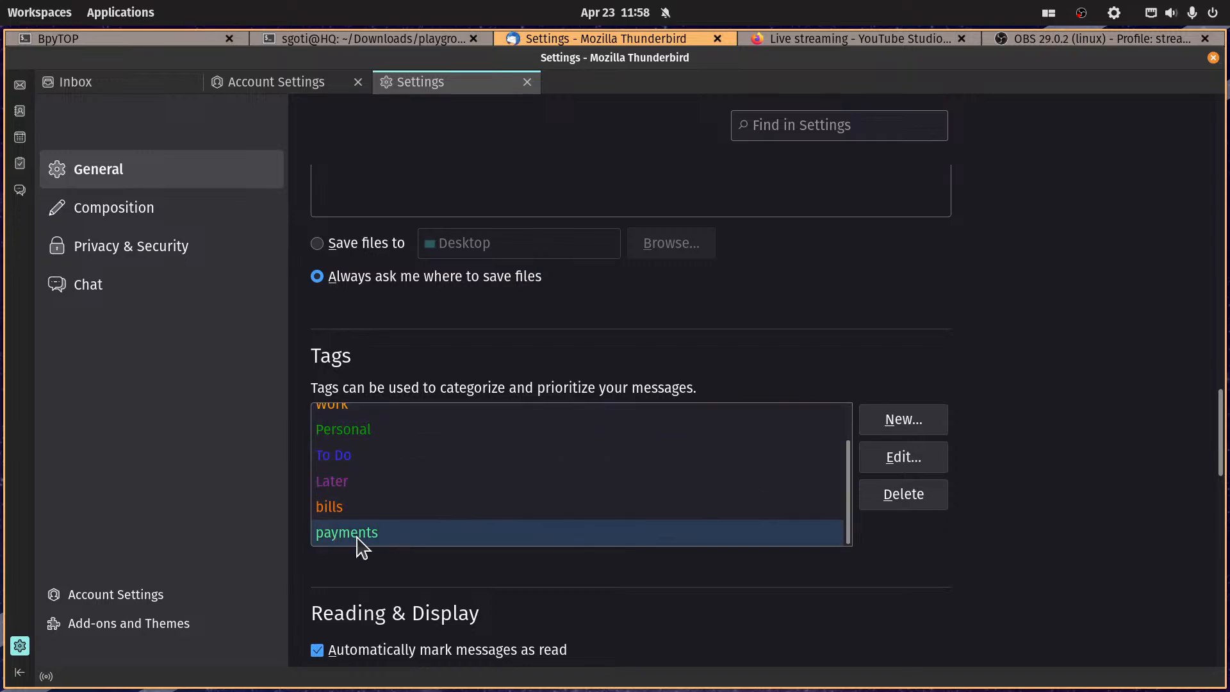
Step: Delete the custom payments and bills tags from the tag list
{"action": "left_click", "coordinate": [361, 543]}
{"action": "left_click", "coordinate": [357, 509]}
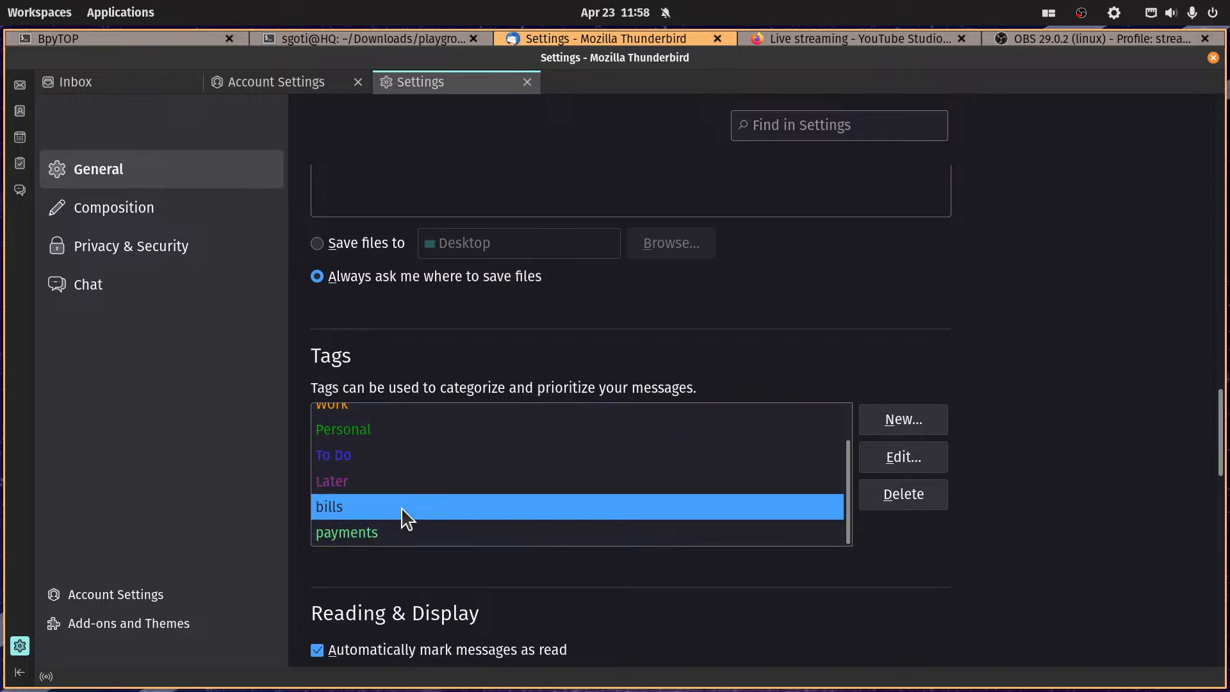
{"action": "scroll", "coordinate": [535, 489], "scroll_direction": "up", "scroll_amount": 2}
{"action": "scroll", "coordinate": [525, 498], "scroll_direction": "down", "scroll_amount": 2}
{"action": "left_click", "coordinate": [469, 535]}
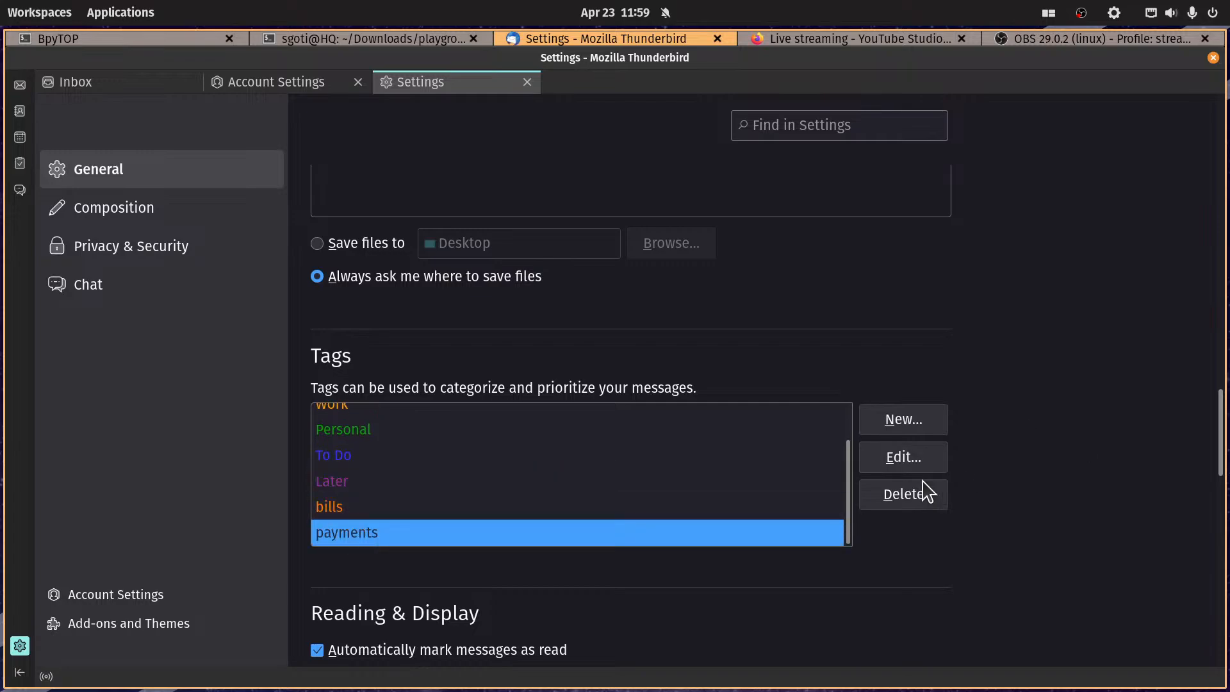
{"action": "left_click", "coordinate": [920, 495]}
{"action": "left_click", "coordinate": [456, 537]}
{"action": "left_click", "coordinate": [903, 493]}
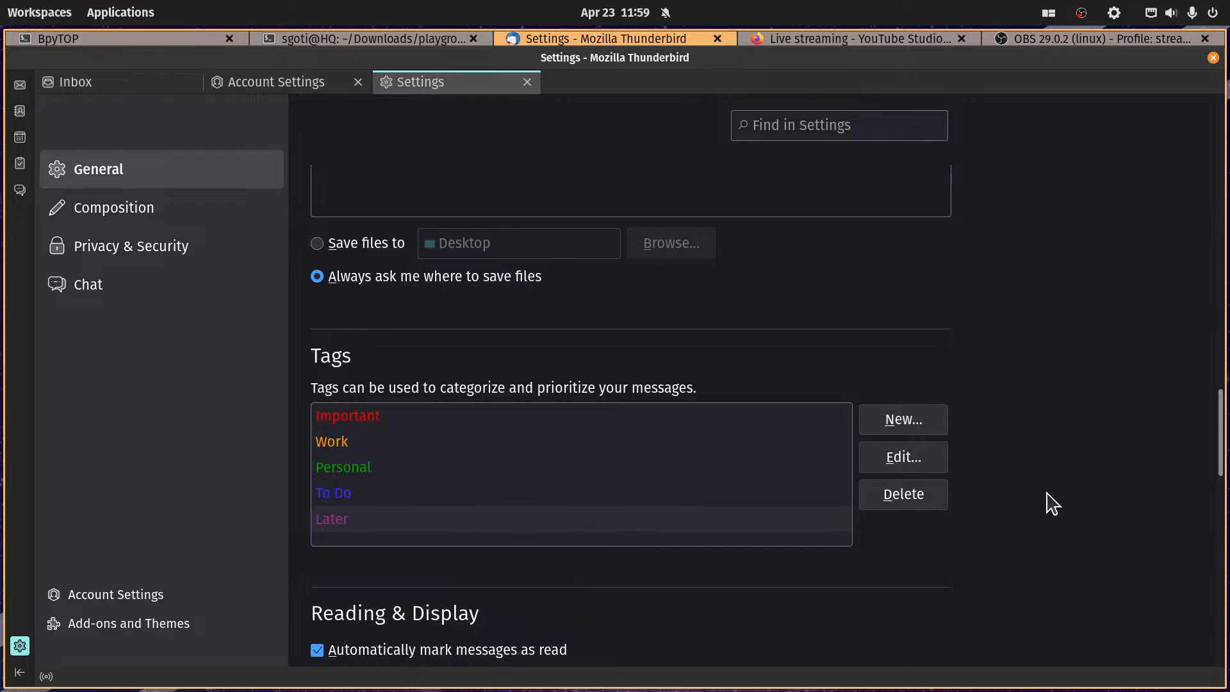
Step: Under Reading & Display, turn off automatically marking messages as read
{"action": "scroll", "coordinate": [1082, 434], "scroll_direction": "down", "scroll_amount": 6}
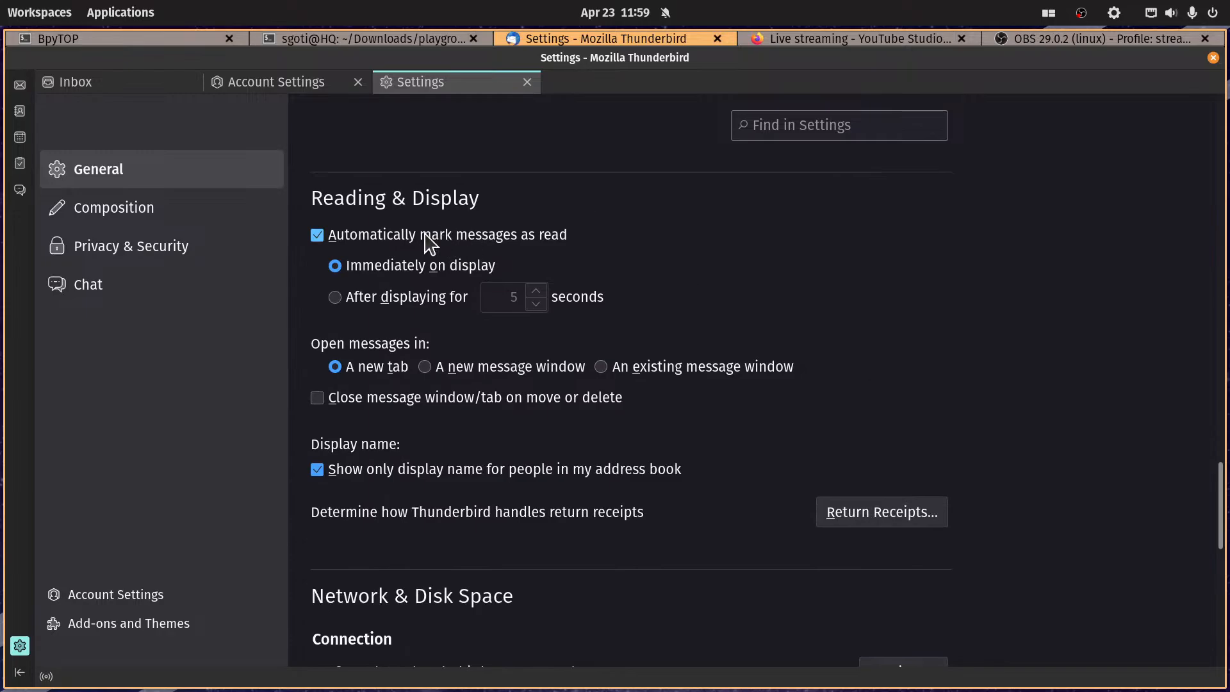
{"action": "left_click", "coordinate": [317, 237]}
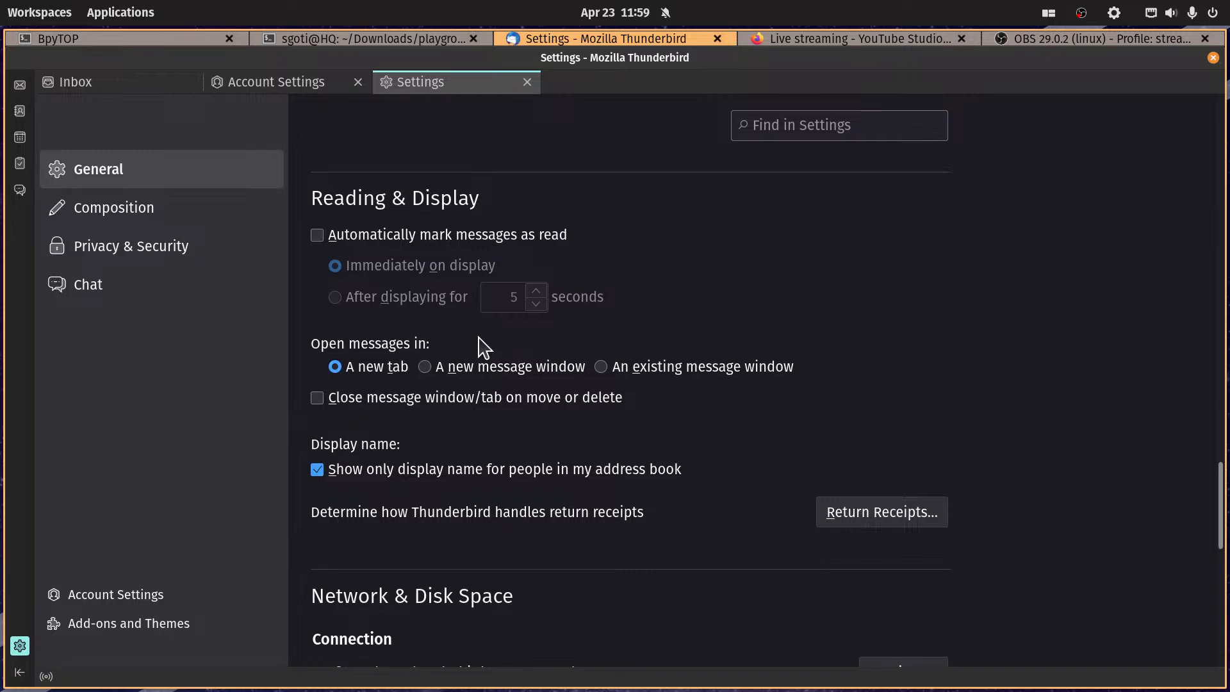
Step: In the global return receipt preferences, set all three request cases to Never send, and choose Never send a return receipt
{"action": "scroll", "coordinate": [752, 433], "scroll_direction": "down", "scroll_amount": 3}
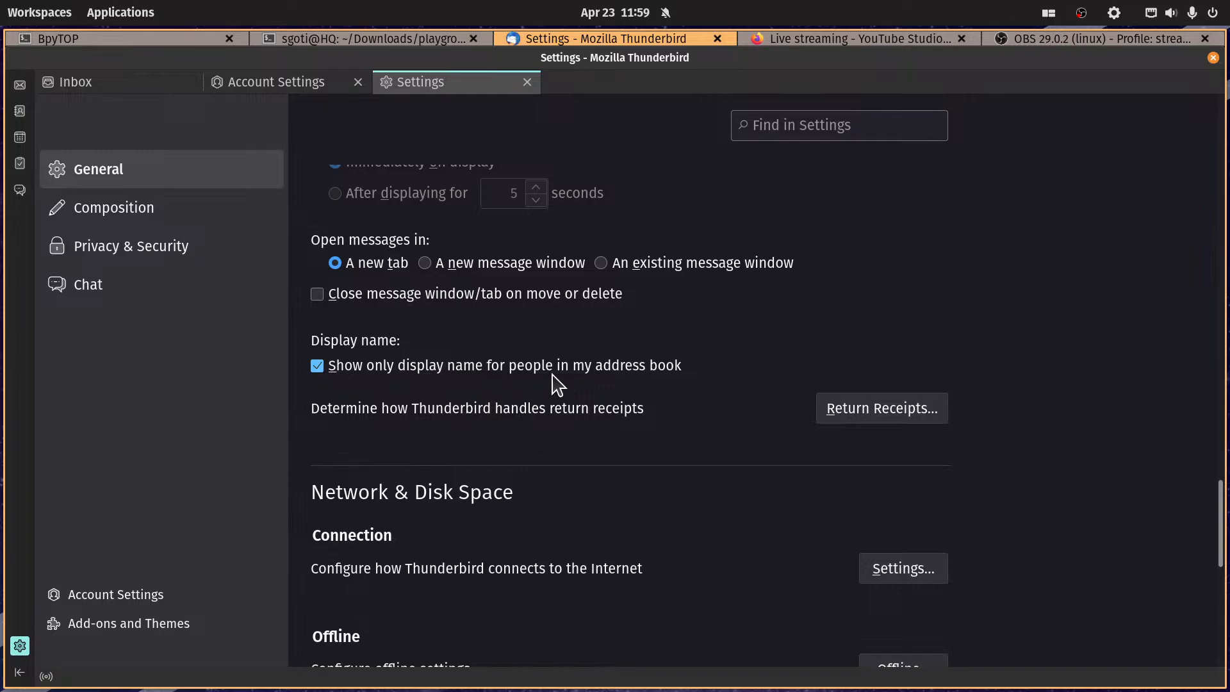
{"action": "left_click", "coordinate": [916, 422]}
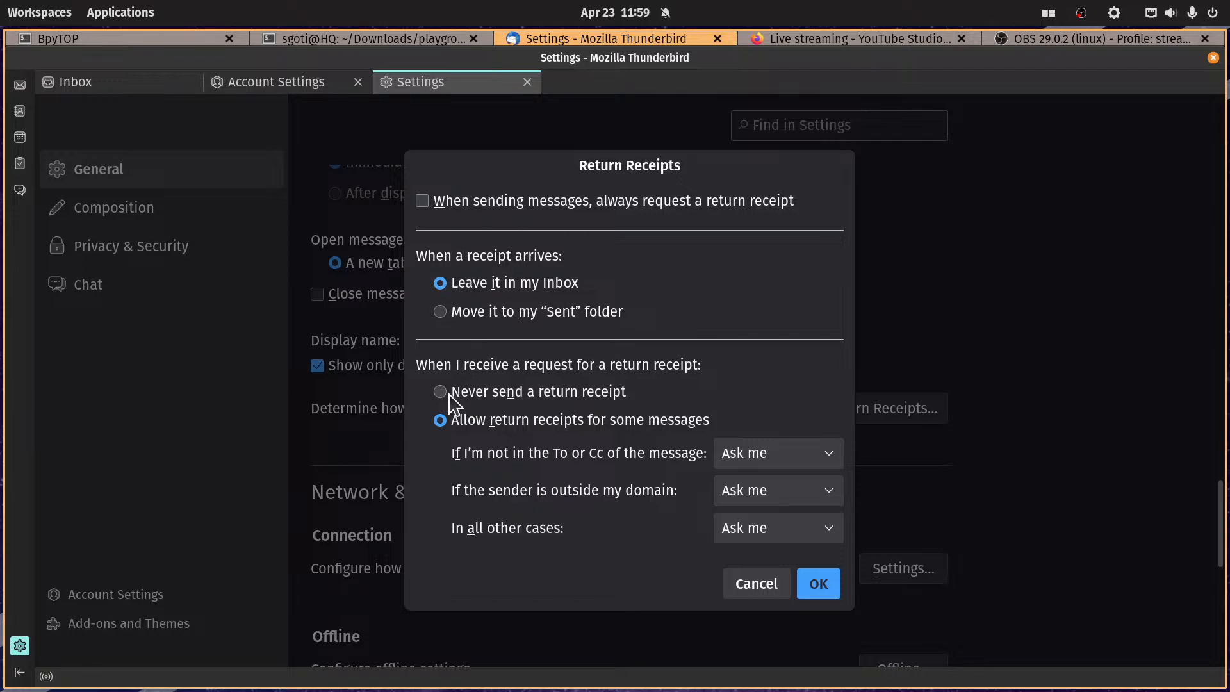
{"action": "left_click", "coordinate": [811, 461]}
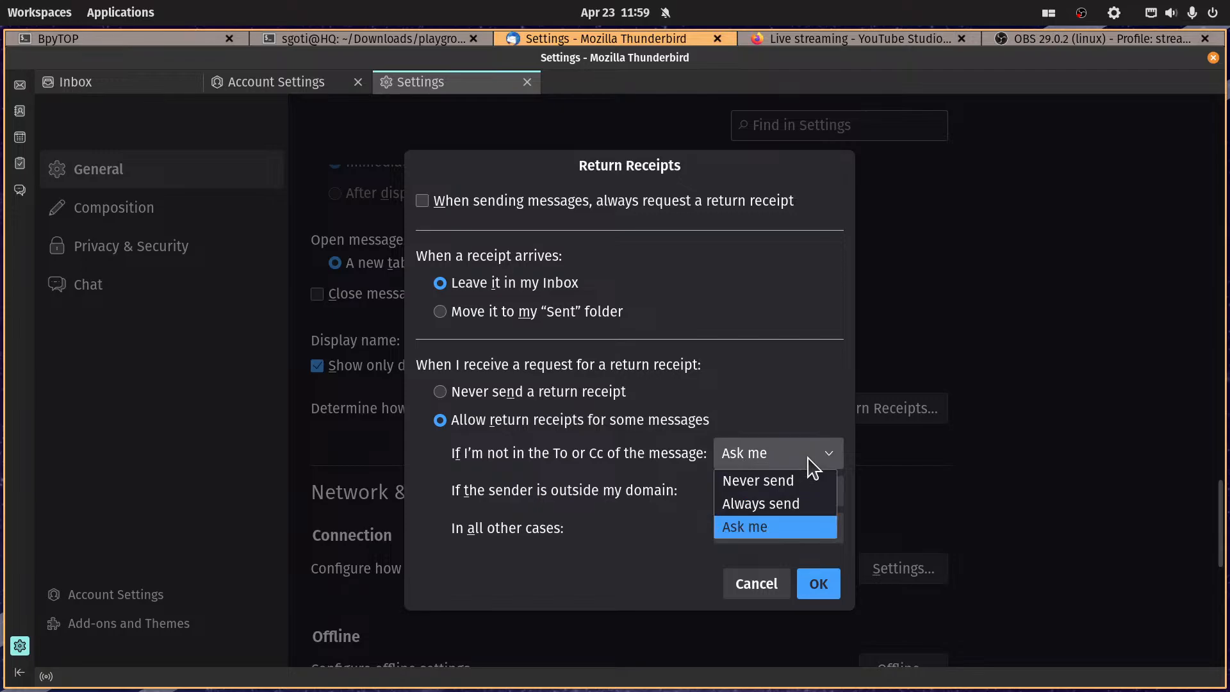
{"action": "key", "text": "Escape"}
{"action": "left_click", "coordinate": [797, 499]}
{"action": "left_click", "coordinate": [795, 513]}
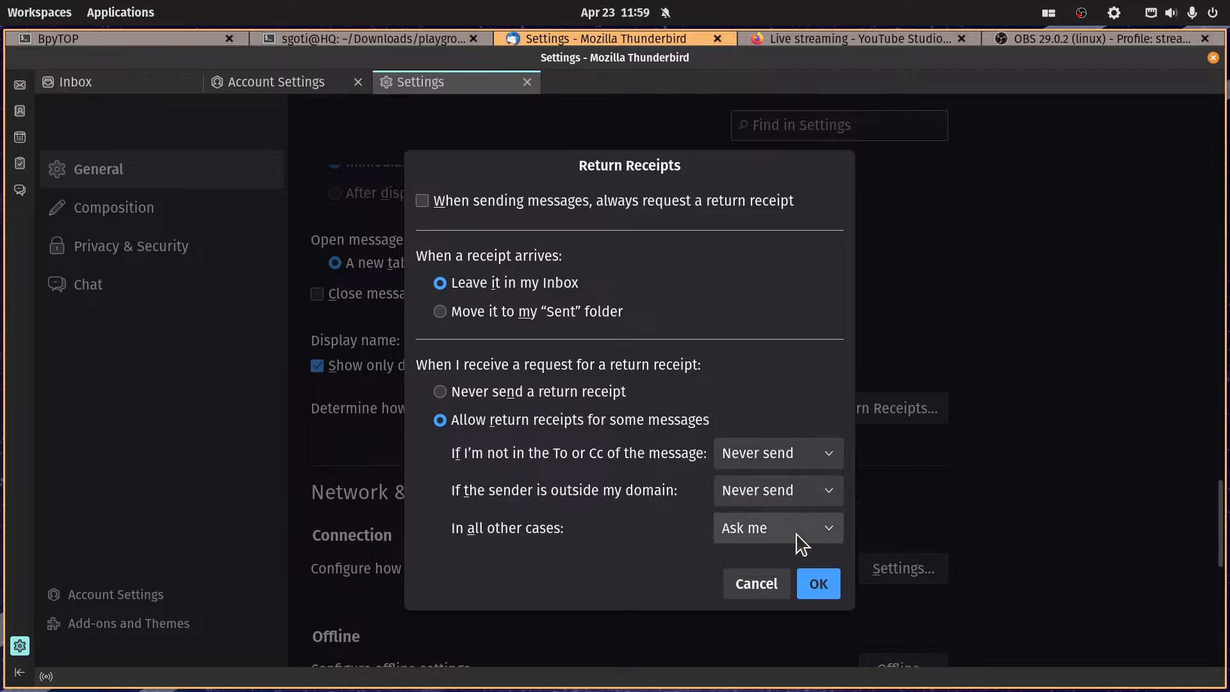
{"action": "left_click", "coordinate": [804, 542]}
{"action": "left_click", "coordinate": [794, 456]}
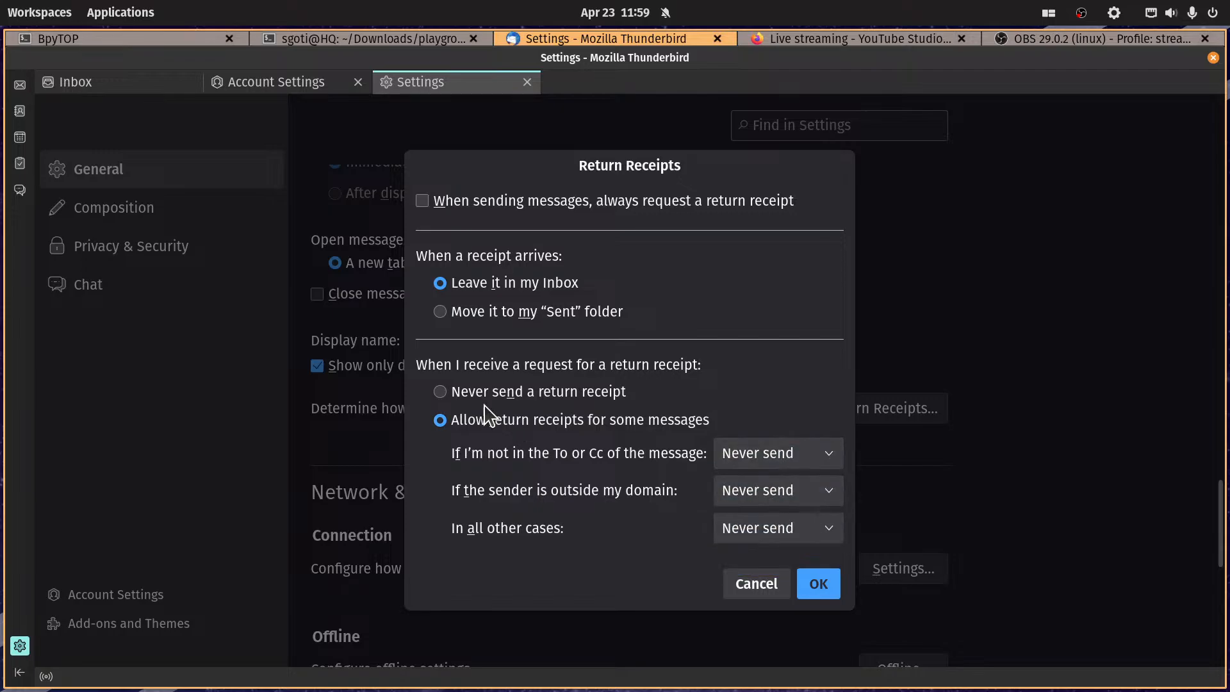
{"action": "left_click", "coordinate": [450, 392]}
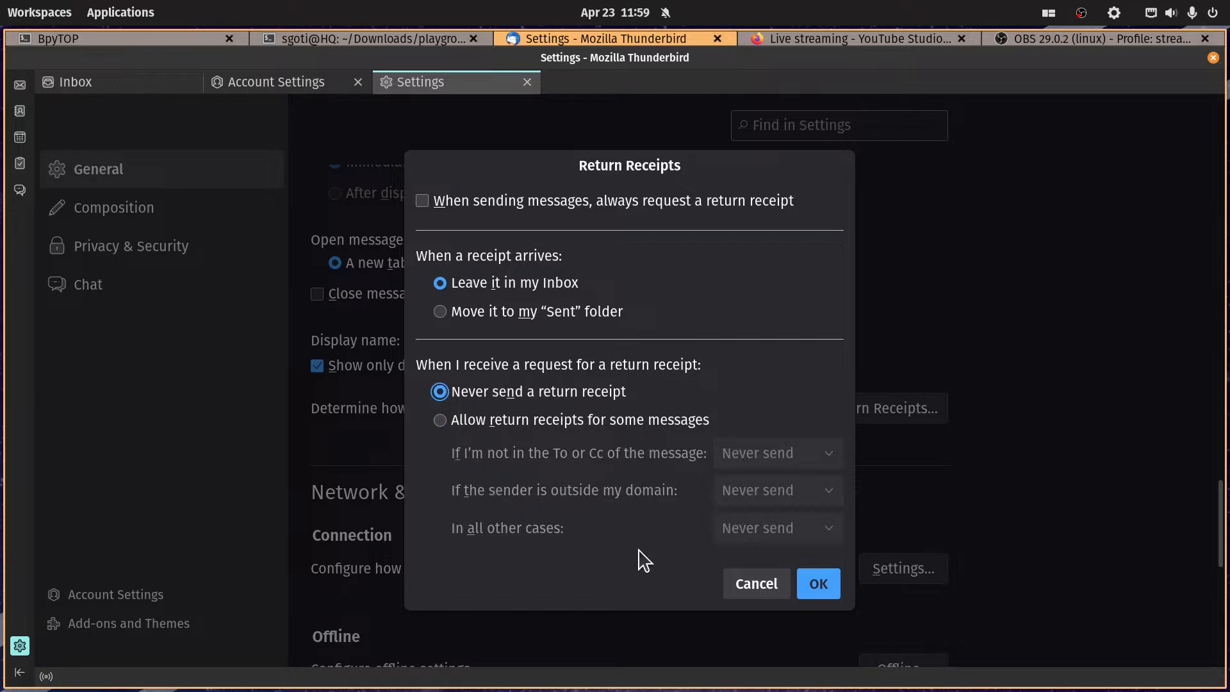
{"action": "left_click", "coordinate": [817, 583]}
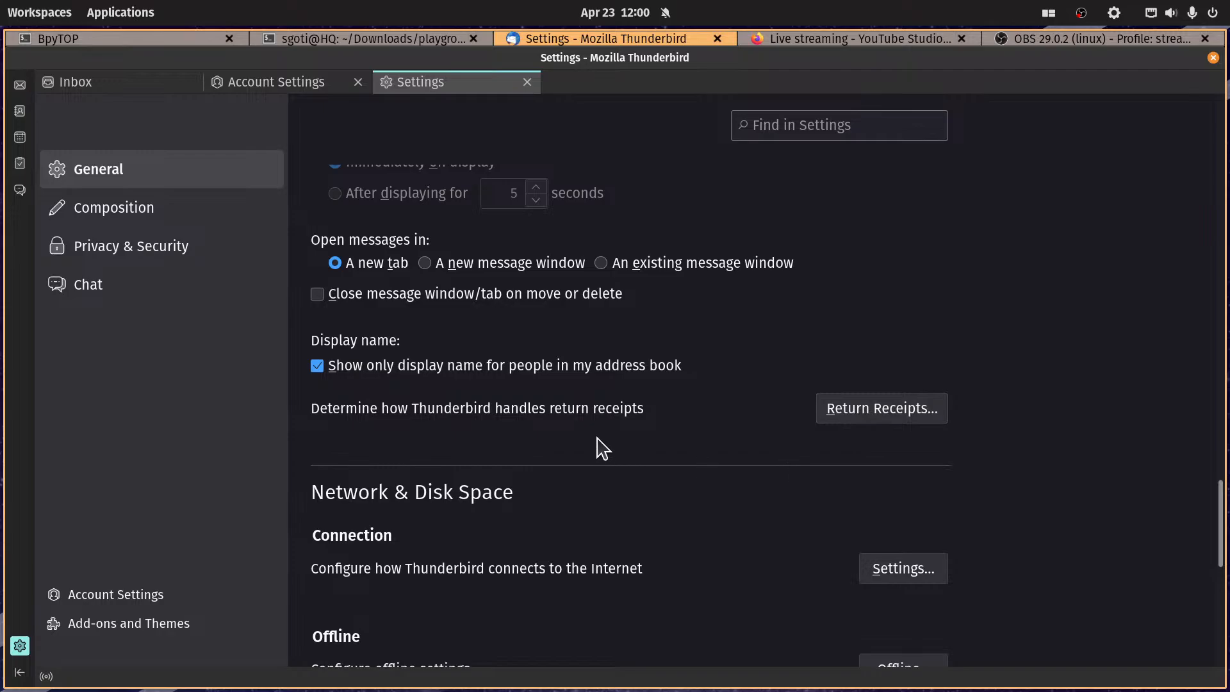
Step: Review the Network & Disk Space options, including the Offline Settings dialog, without changing anything
{"action": "scroll", "coordinate": [609, 436], "scroll_direction": "down", "scroll_amount": 3}
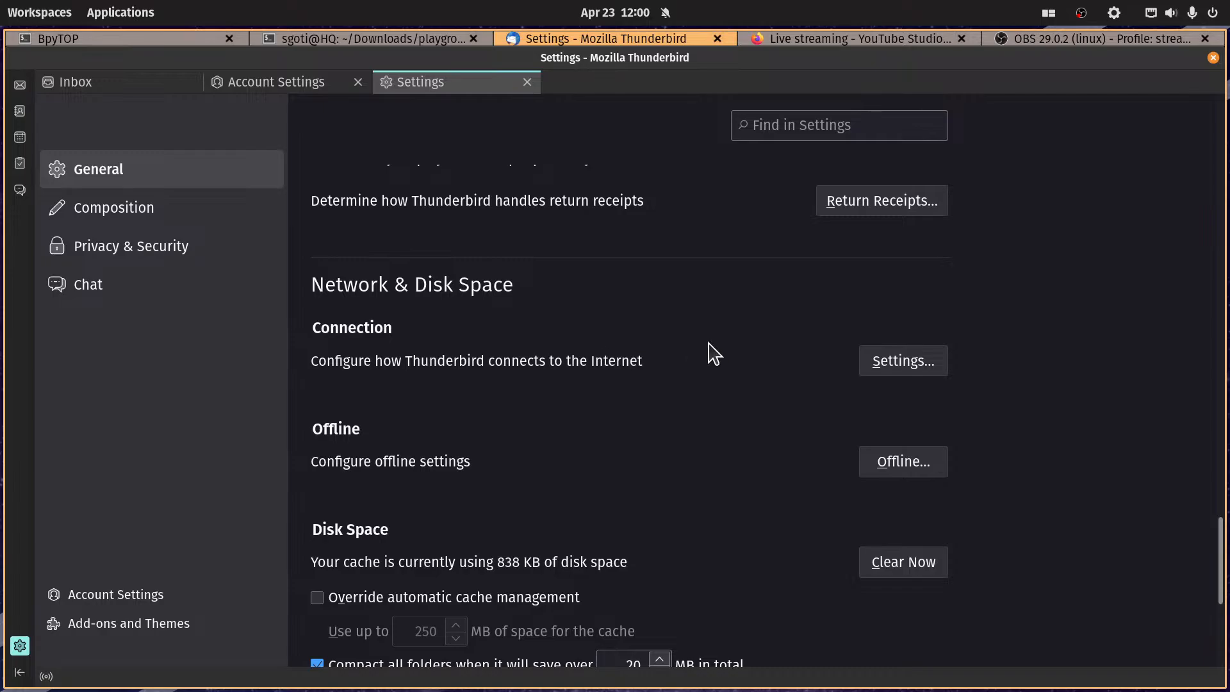
{"action": "scroll", "coordinate": [702, 352], "scroll_direction": "down", "scroll_amount": 2}
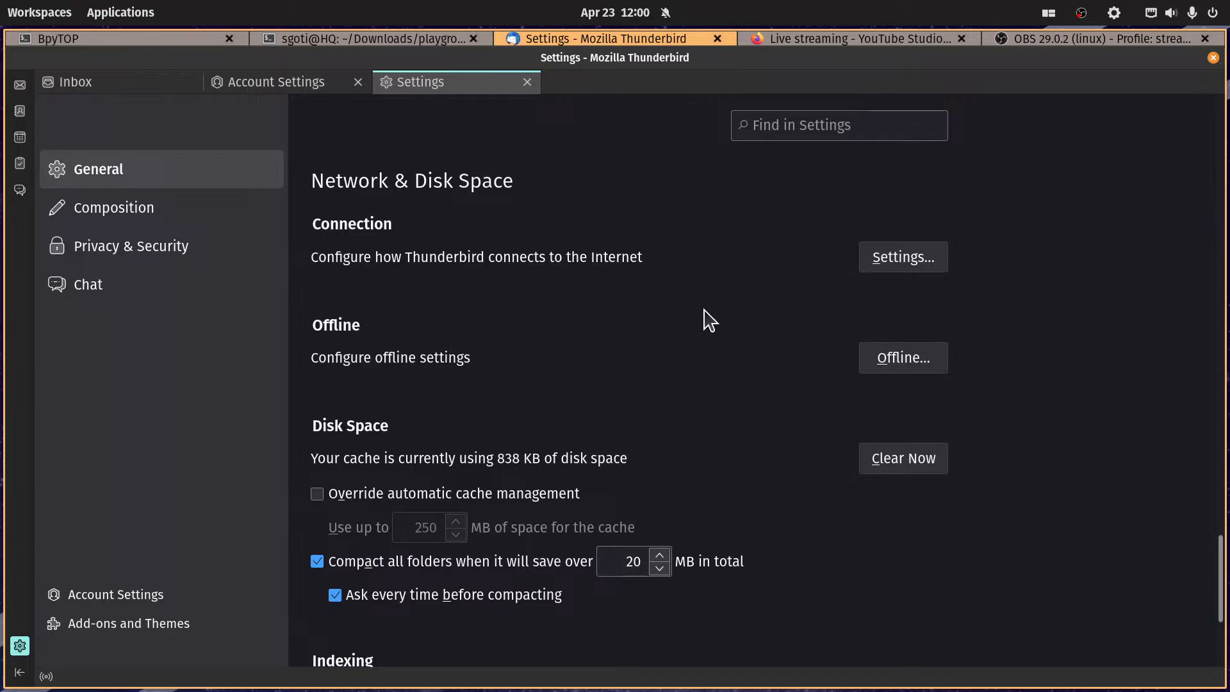
{"action": "scroll", "coordinate": [407, 371], "scroll_direction": "down", "scroll_amount": 2}
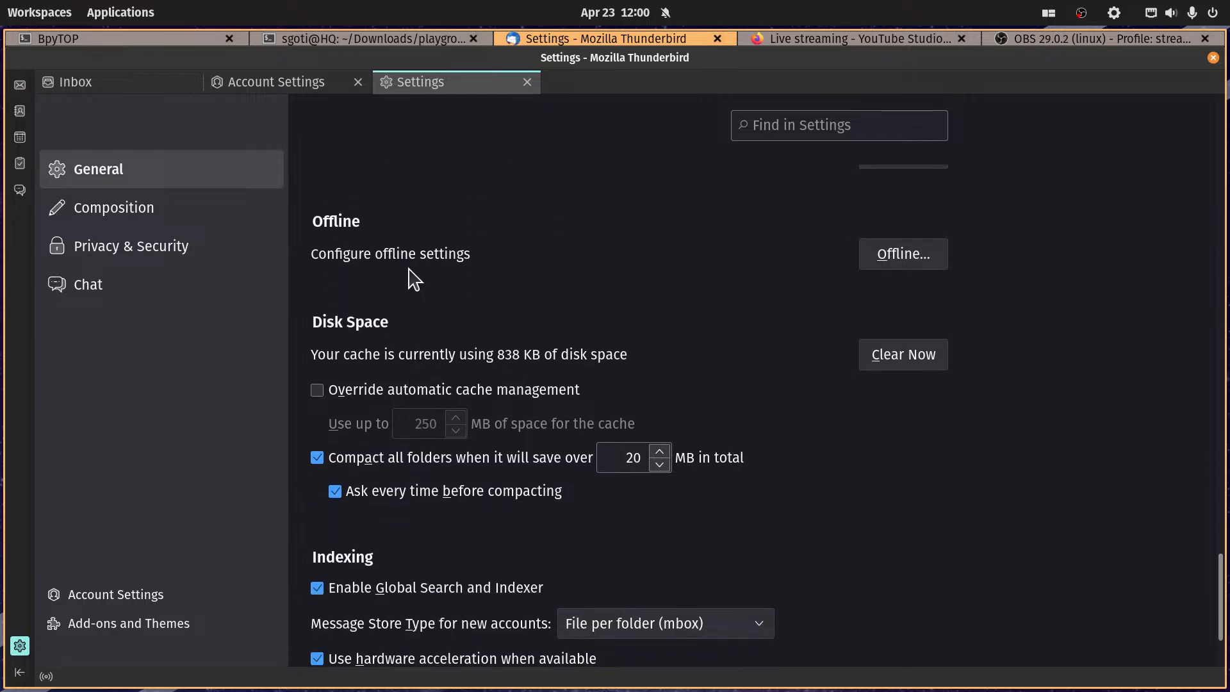
{"action": "scroll", "coordinate": [563, 282], "scroll_direction": "down", "scroll_amount": 2}
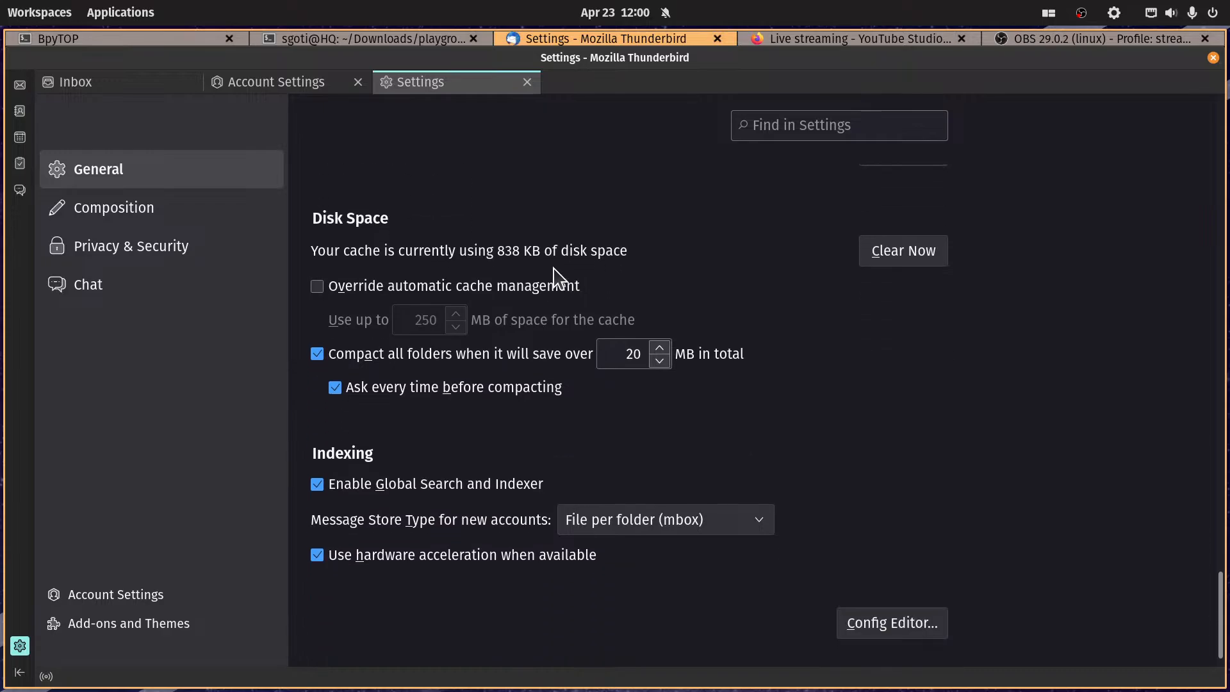
{"action": "scroll", "coordinate": [532, 282], "scroll_direction": "down", "scroll_amount": 1}
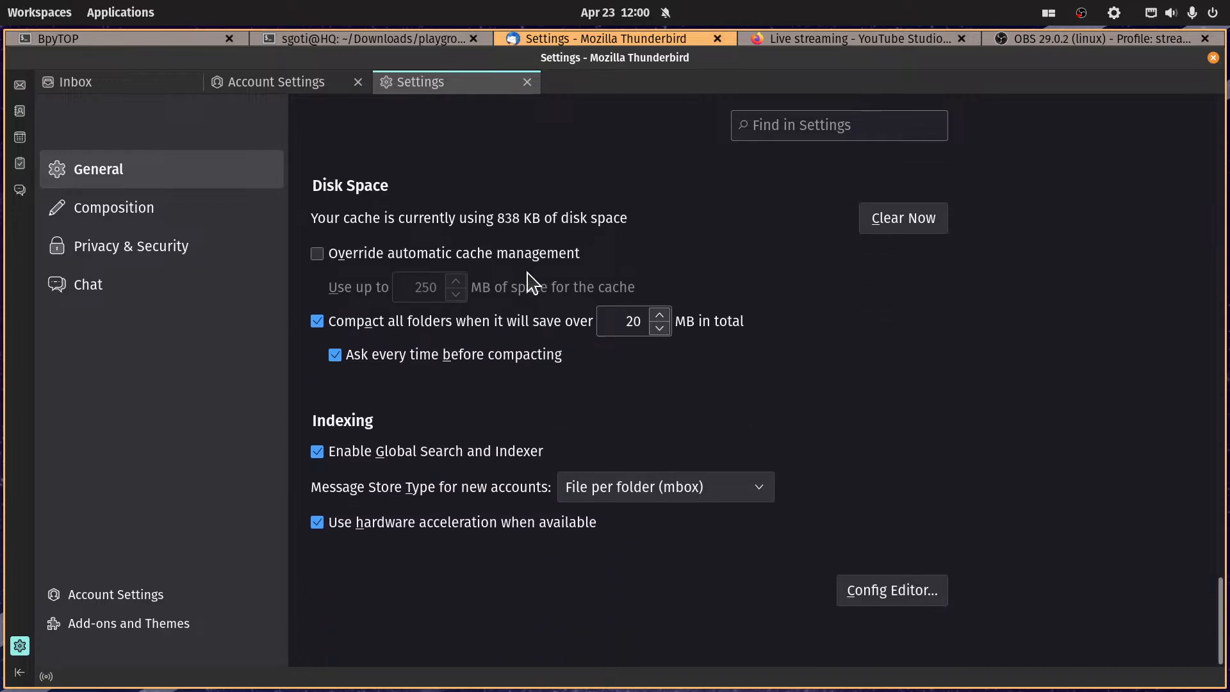
{"action": "scroll", "coordinate": [531, 282], "scroll_direction": "up", "scroll_amount": 8}
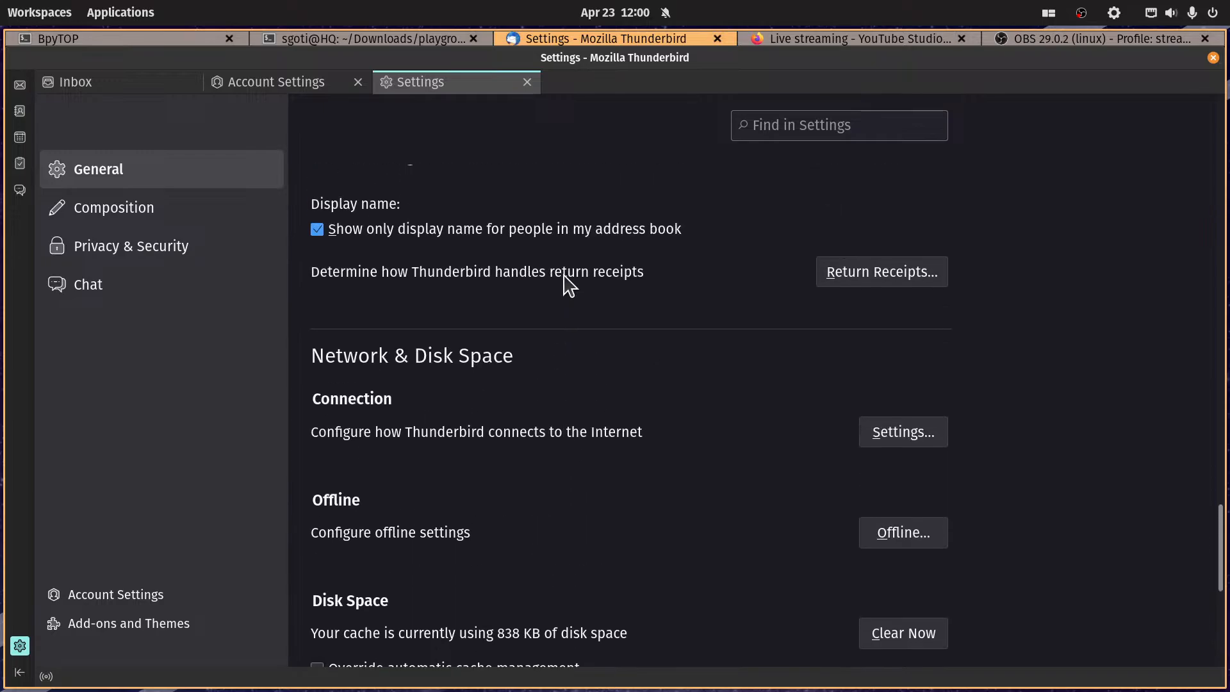
{"action": "scroll", "coordinate": [519, 324], "scroll_direction": "down", "scroll_amount": 5}
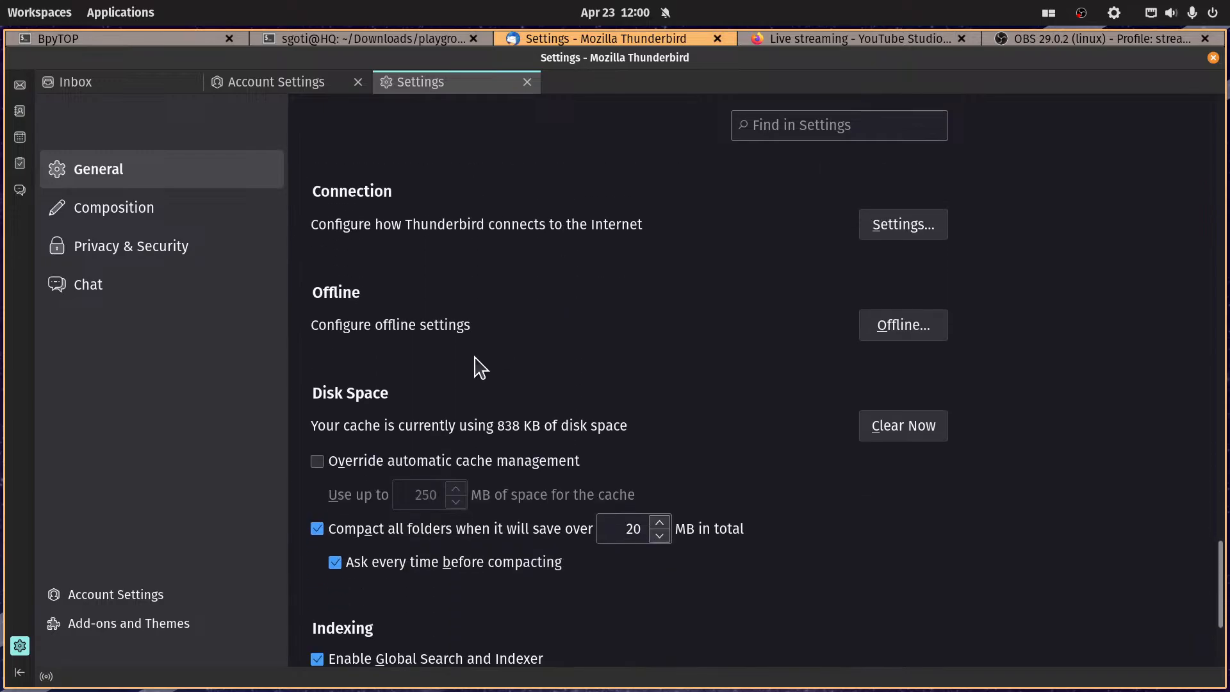
{"action": "left_click", "coordinate": [913, 332]}
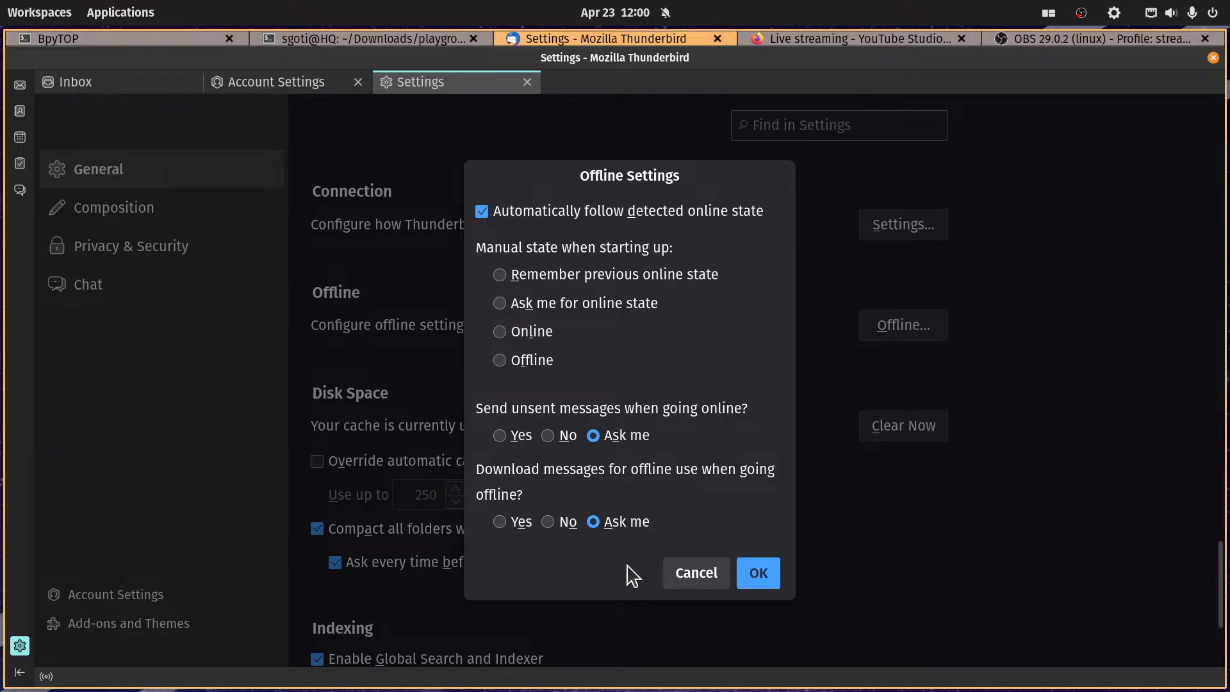
{"action": "left_click", "coordinate": [686, 583]}
{"action": "scroll", "coordinate": [448, 352], "scroll_direction": "up", "scroll_amount": 15}
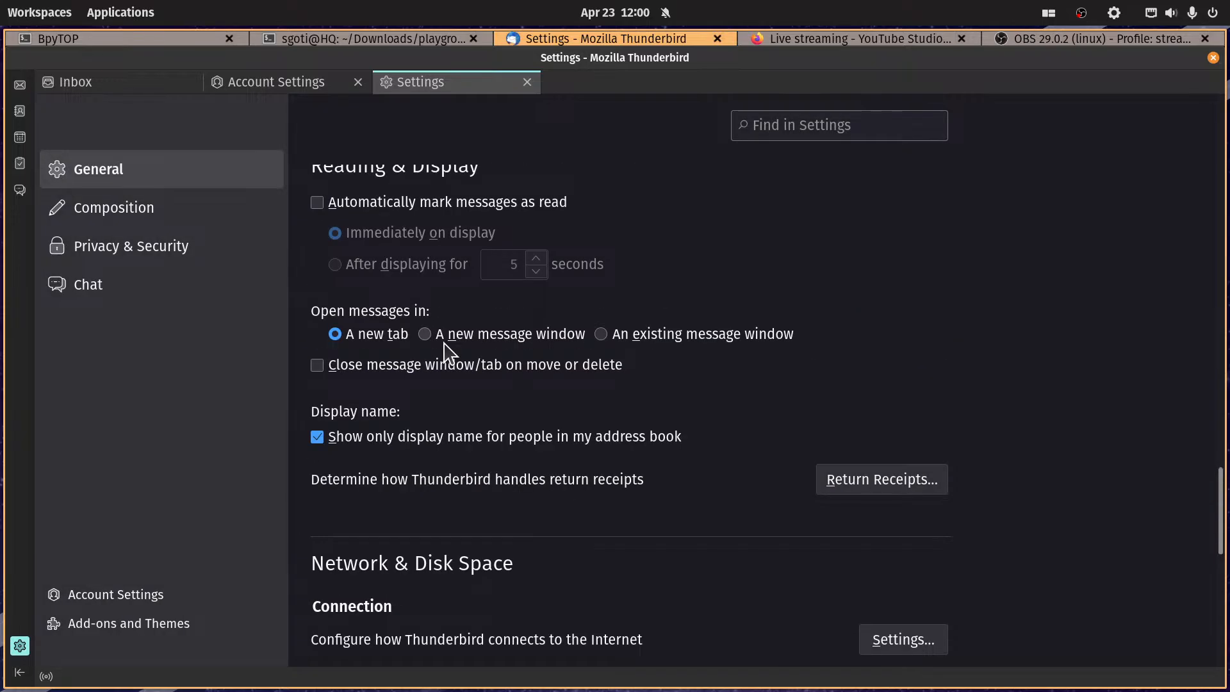
Step: Glance through the global Composition settings, return to General, and close the global settings
{"action": "left_click", "coordinate": [141, 213]}
{"action": "scroll", "coordinate": [726, 330], "scroll_direction": "down", "scroll_amount": 5}
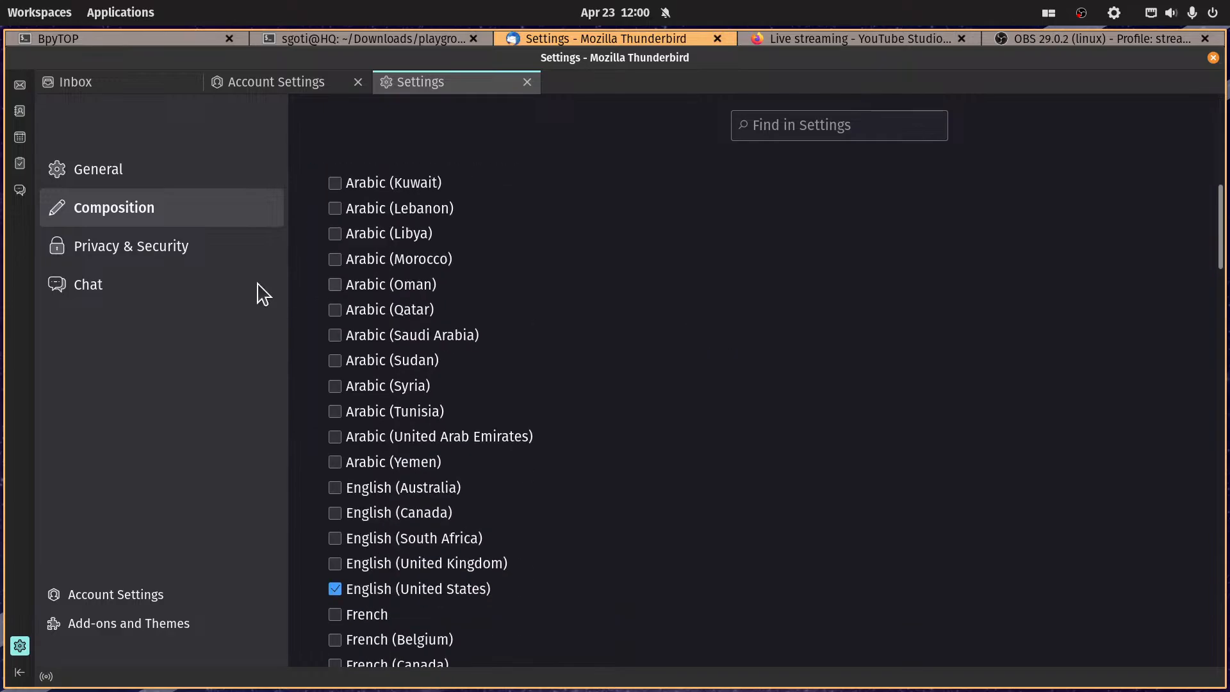
{"action": "left_click", "coordinate": [66, 171]}
{"action": "left_click", "coordinate": [527, 82]}
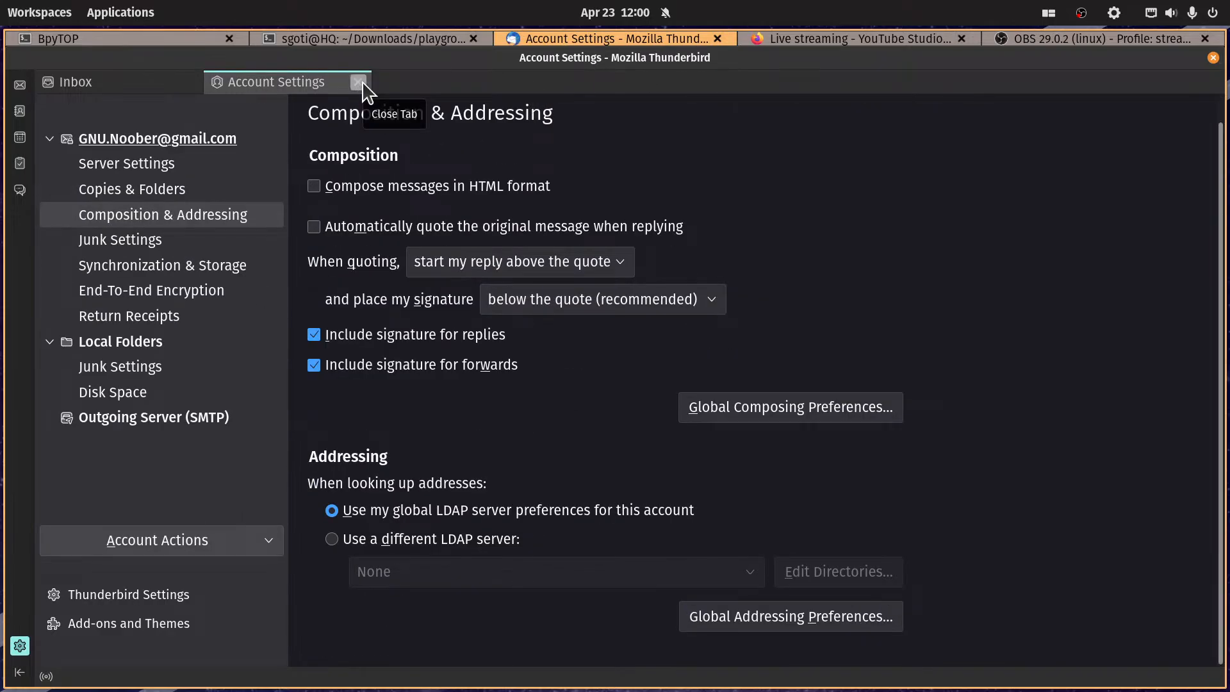
Step: In the Gmail account's Junk Settings, exempt senders in Collected Addresses from being automatically marked as junk
{"action": "left_click", "coordinate": [155, 247]}
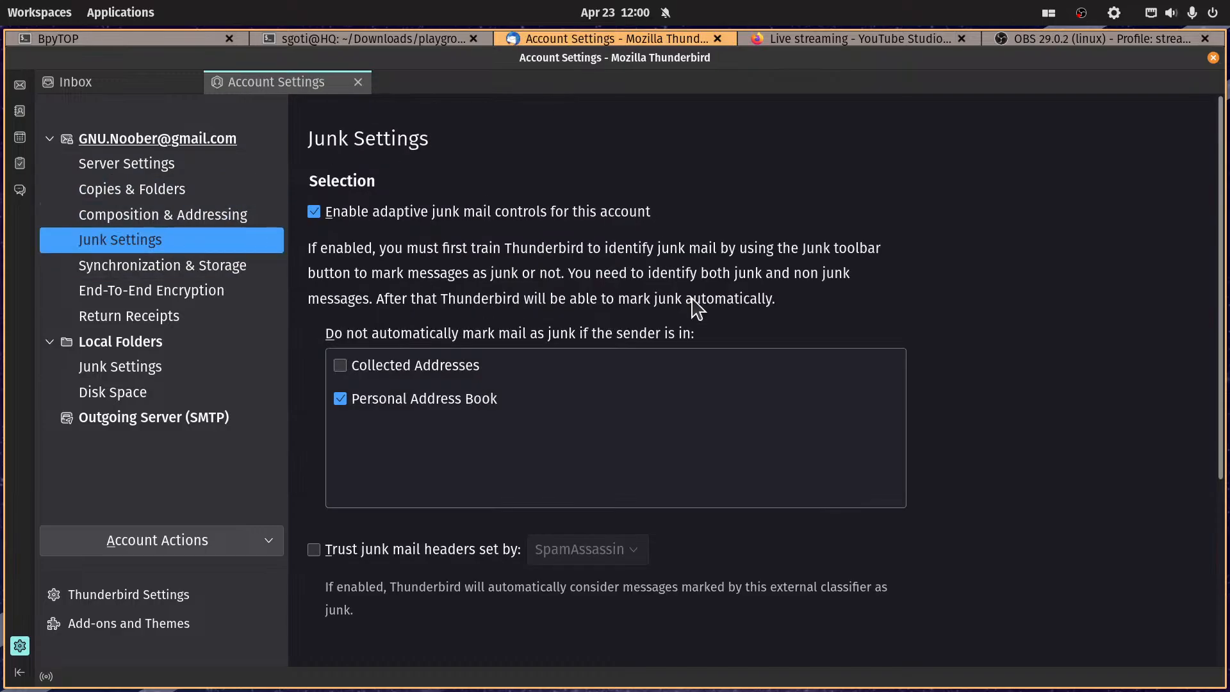
{"action": "left_click", "coordinate": [341, 370]}
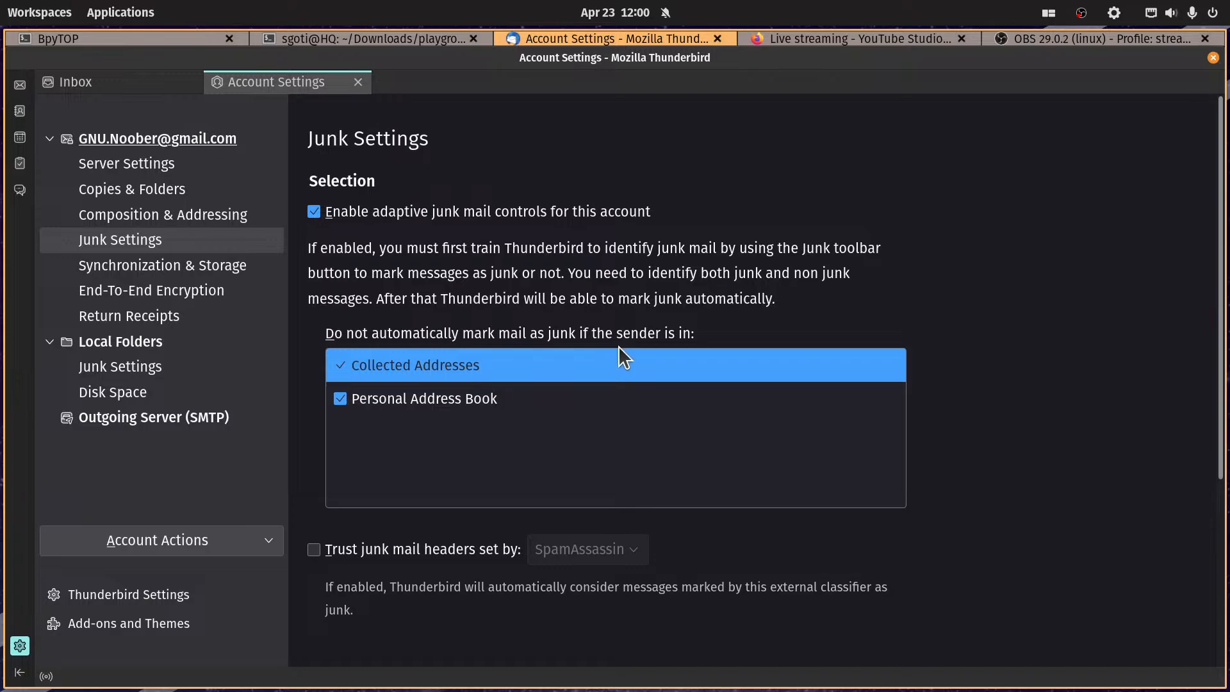
{"action": "scroll", "coordinate": [990, 416], "scroll_direction": "down", "scroll_amount": 2}
{"action": "scroll", "coordinate": [990, 416], "scroll_direction": "down", "scroll_amount": 2}
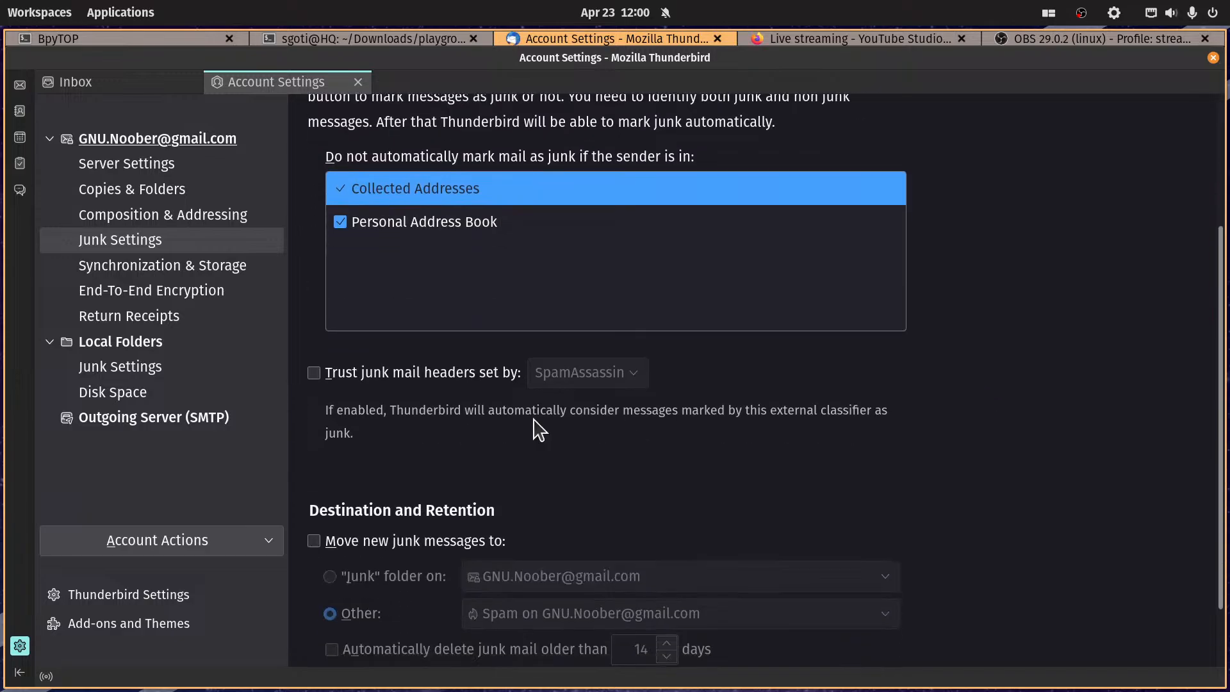
Step: Switch trusting SpamAssassin junk headers on and back off, and enable moving new junk messages to the Gmail account's Spam folder
{"action": "left_click", "coordinate": [314, 373]}
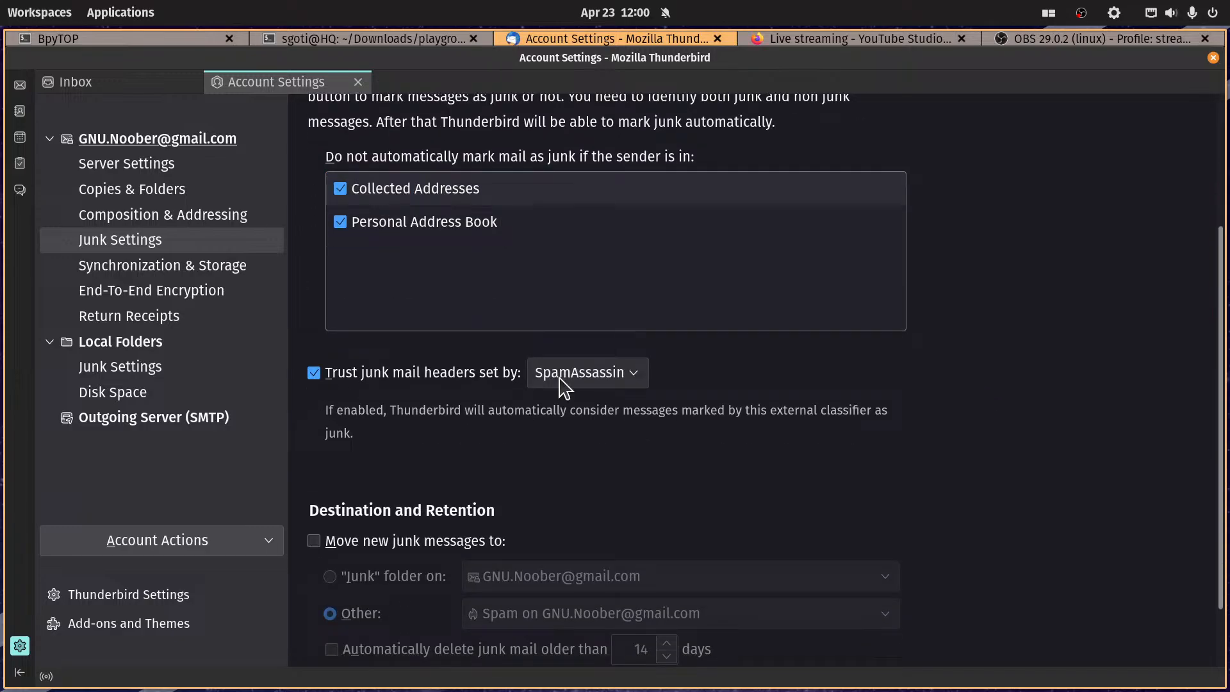
{"action": "left_click", "coordinate": [321, 374]}
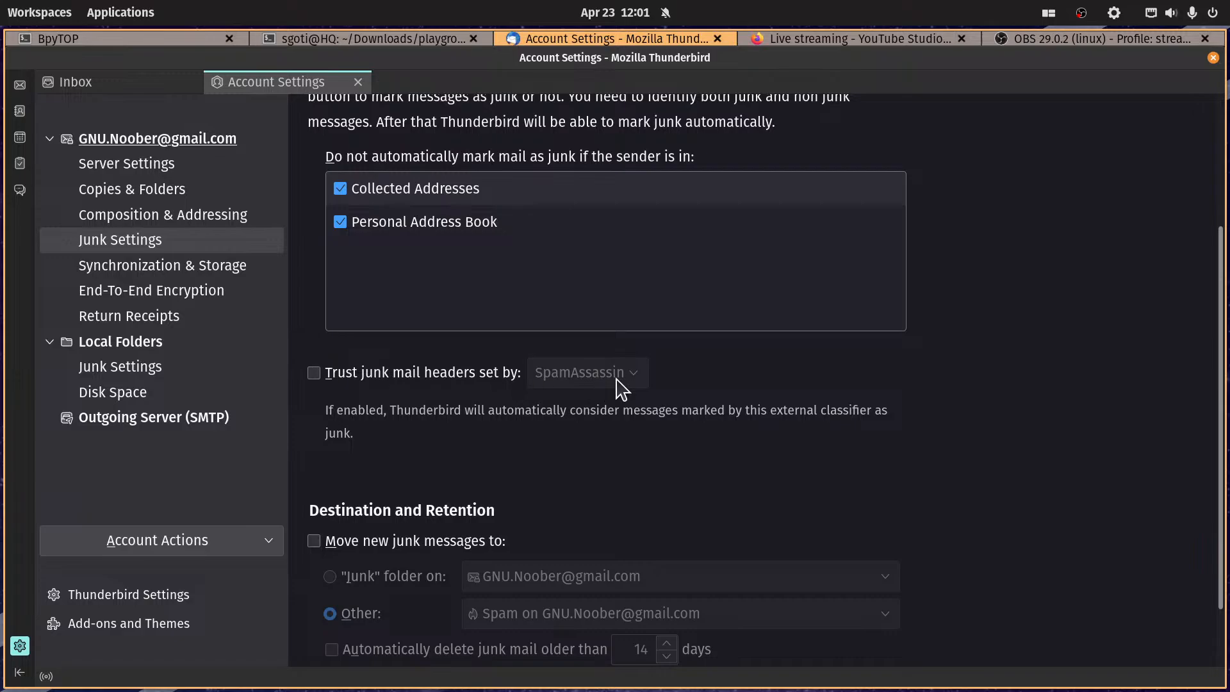
{"action": "scroll", "coordinate": [939, 393], "scroll_direction": "down", "scroll_amount": 2}
{"action": "left_click", "coordinate": [332, 467]}
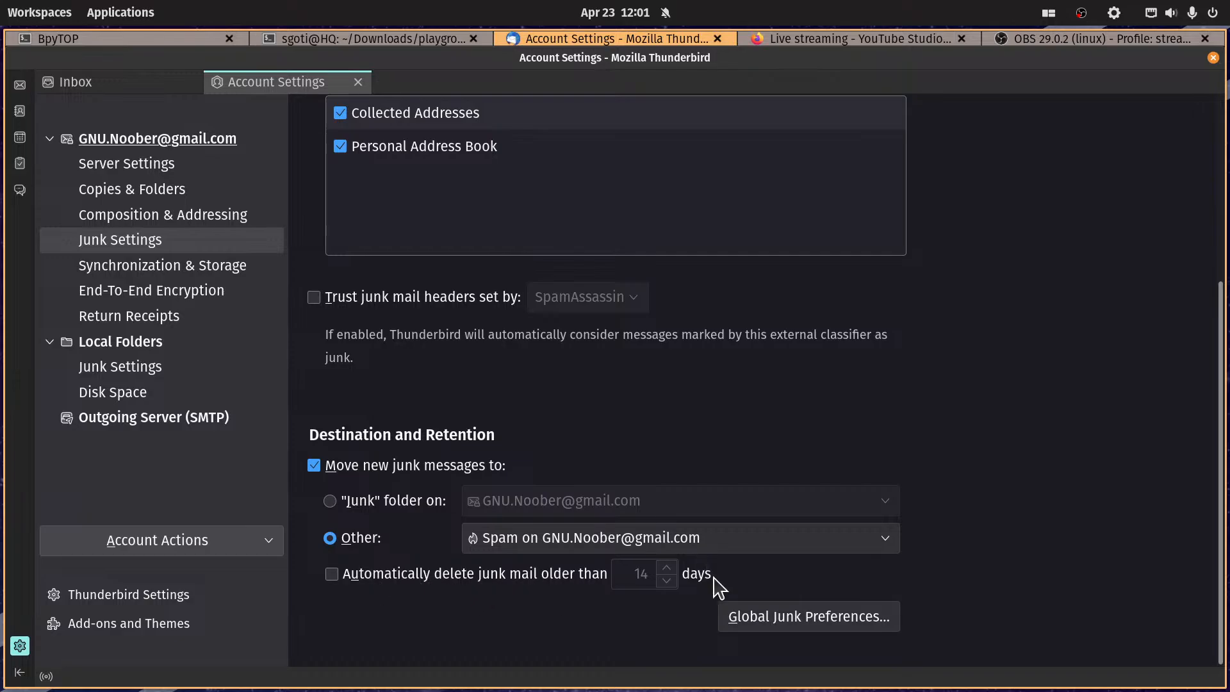
Step: Review the Gmail account's synchronization and disk space options, including which folders are downloaded for offline use
{"action": "left_click", "coordinate": [166, 267]}
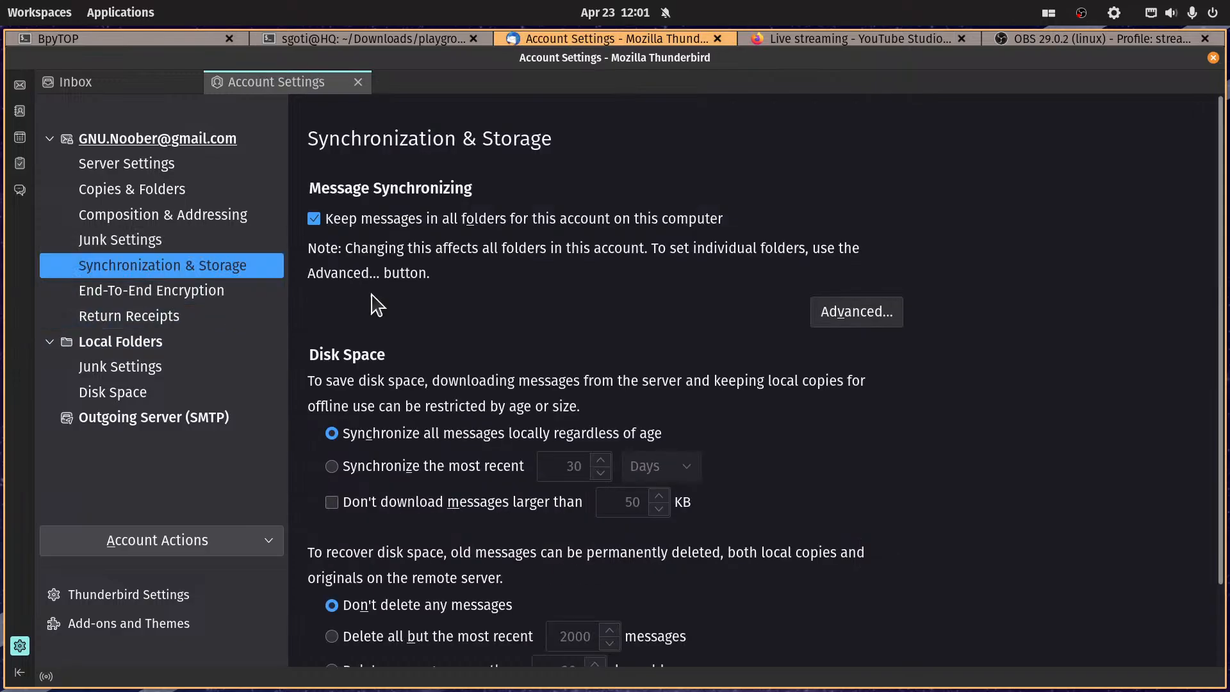
{"action": "left_click", "coordinate": [878, 317]}
{"action": "scroll", "coordinate": [859, 371], "scroll_direction": "down", "scroll_amount": 2}
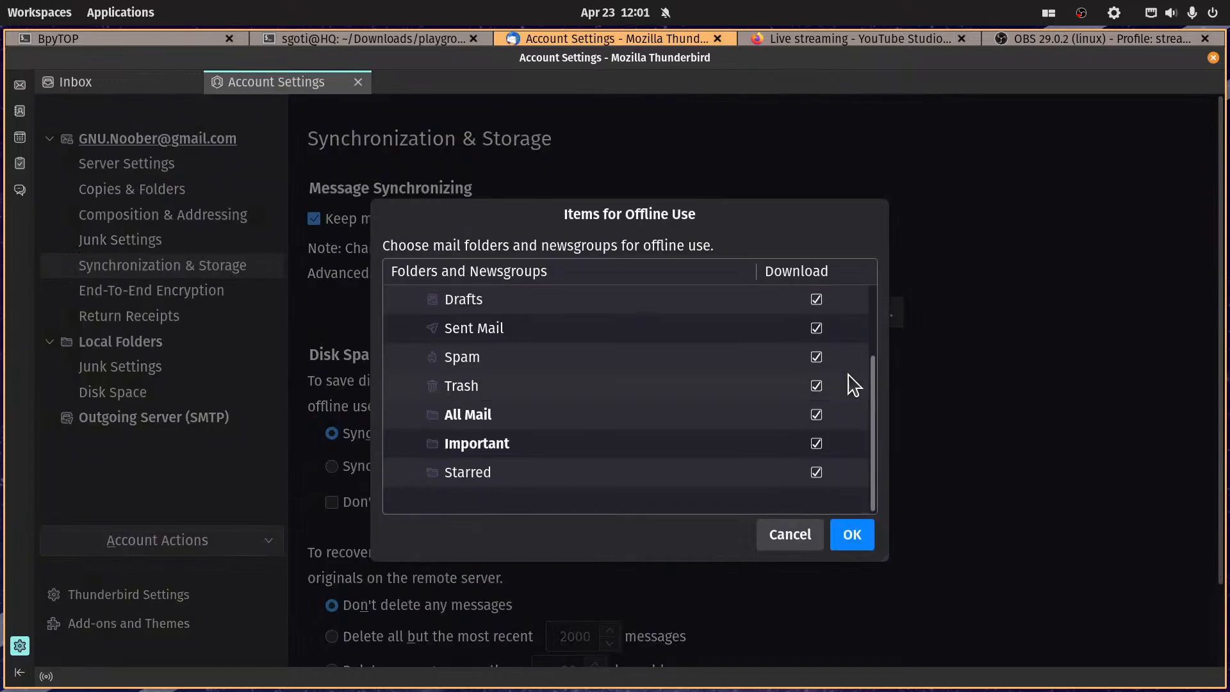
{"action": "scroll", "coordinate": [777, 349], "scroll_direction": "up", "scroll_amount": 2}
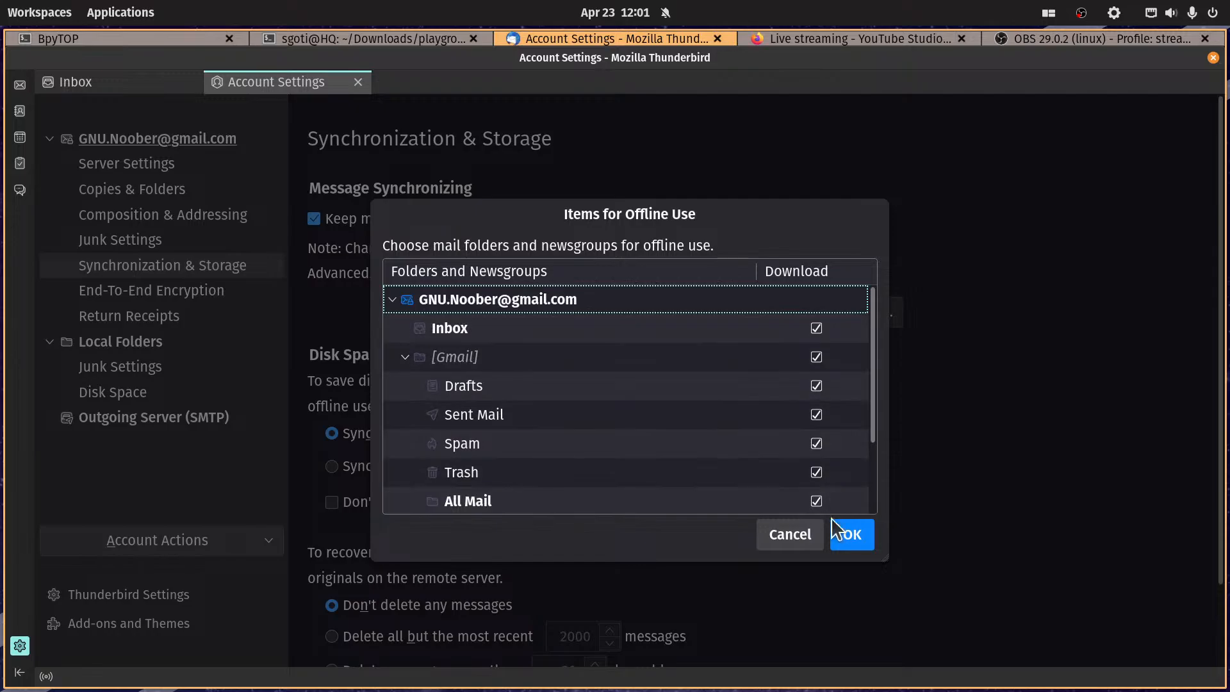
{"action": "left_click", "coordinate": [845, 534]}
{"action": "scroll", "coordinate": [881, 512], "scroll_direction": "down", "scroll_amount": 3}
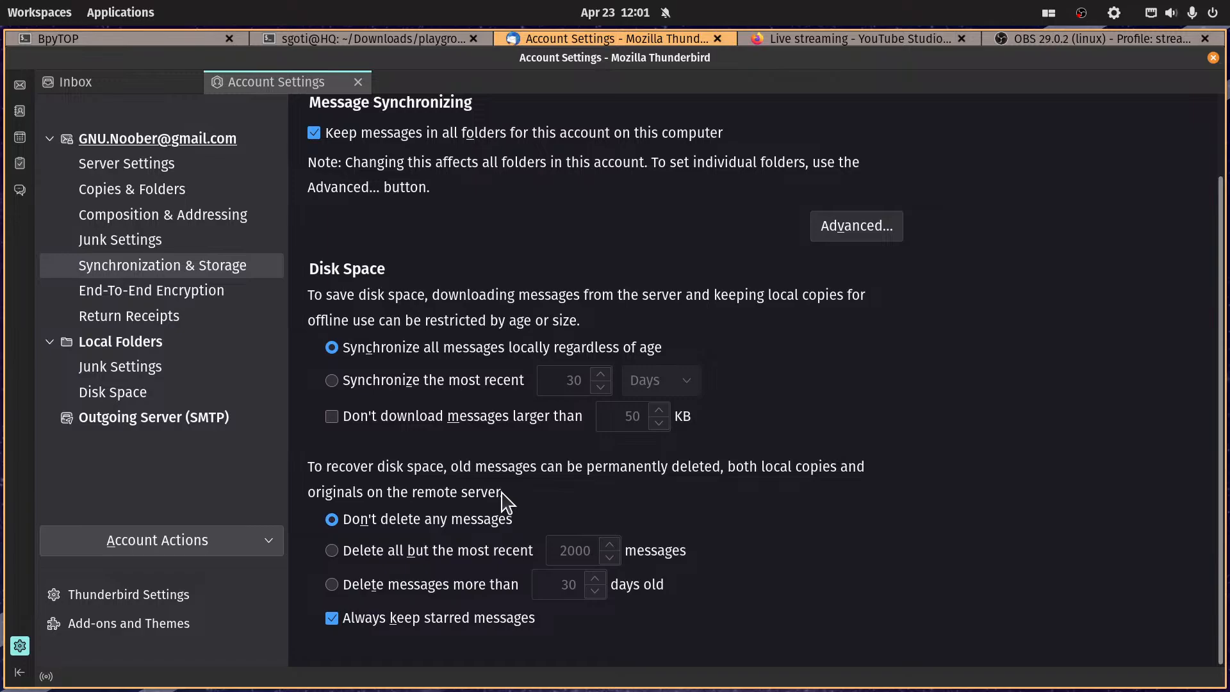
Step: Review the Gmail account's End-To-End Encryption, Return Receipts and Server Settings pages
{"action": "left_click", "coordinate": [151, 292]}
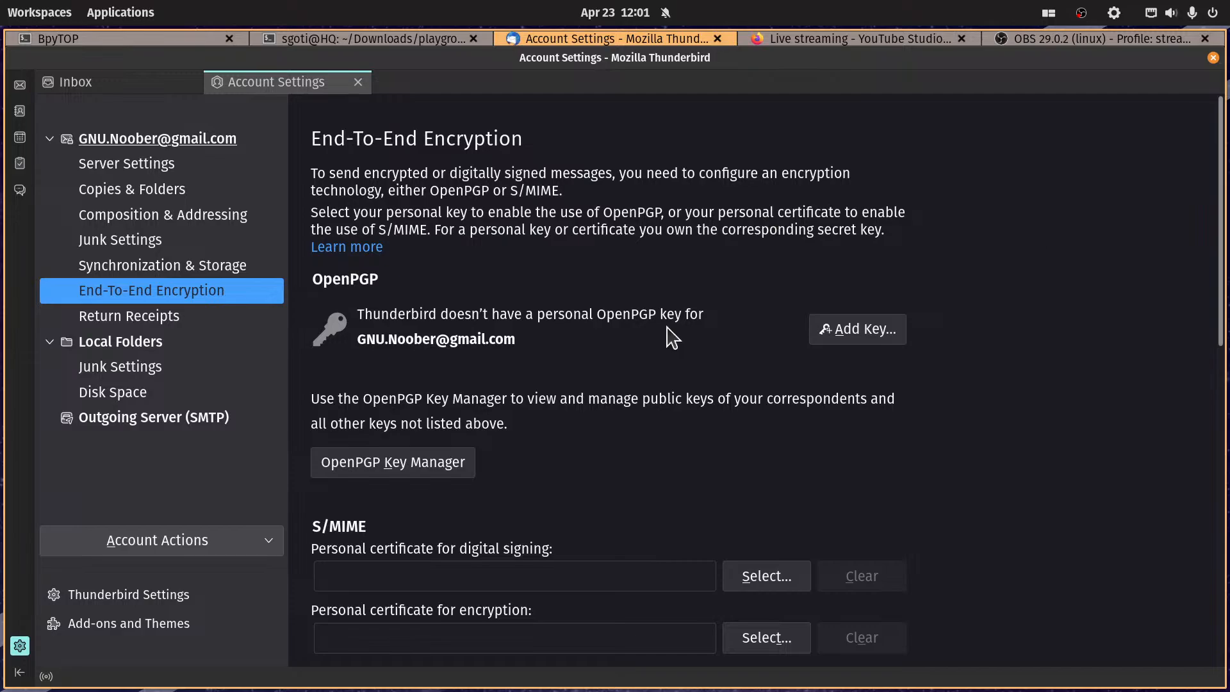
{"action": "scroll", "coordinate": [666, 330], "scroll_direction": "down", "scroll_amount": 3}
{"action": "scroll", "coordinate": [667, 313], "scroll_direction": "up", "scroll_amount": 3}
{"action": "left_click", "coordinate": [143, 306]}
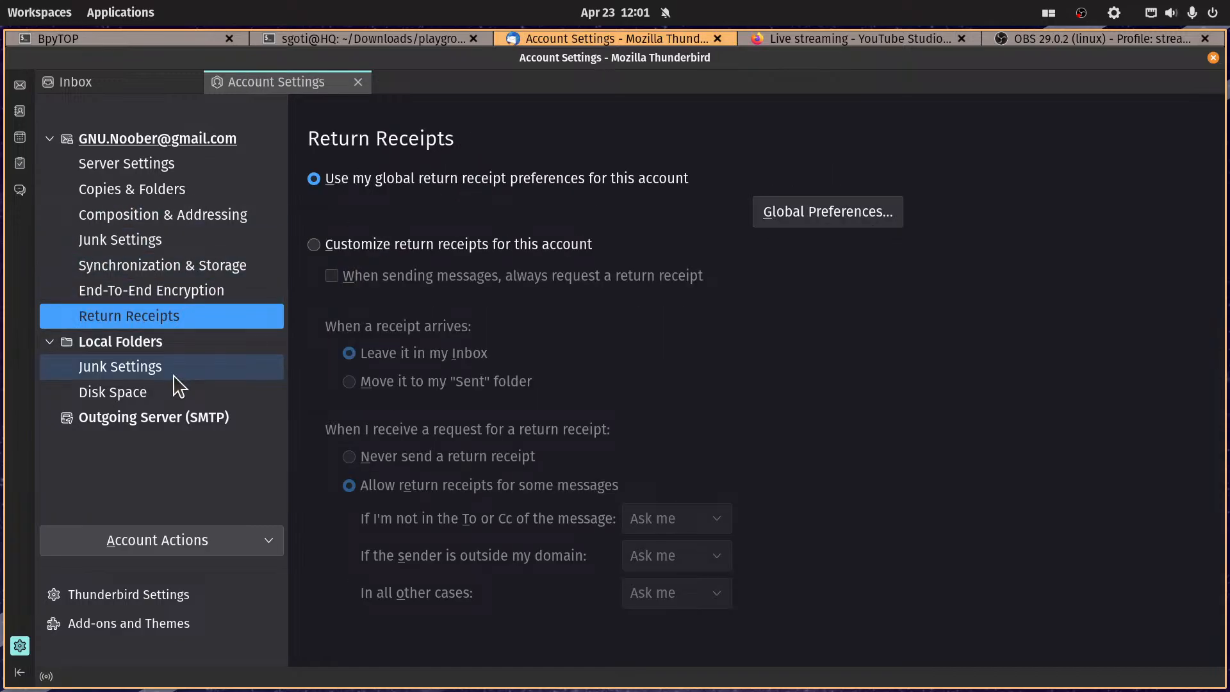
{"action": "left_click", "coordinate": [175, 163]}
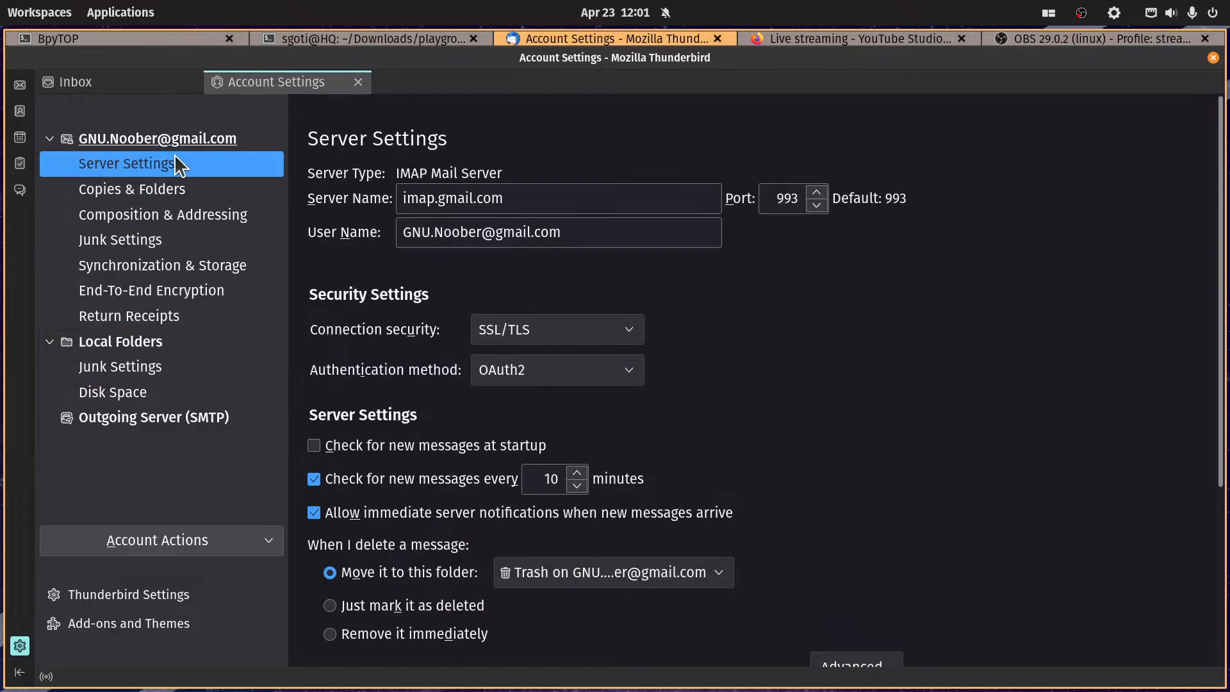
Step: Enter the owner's alias followed by its full form in parentheses as the Gmail account's signature text, and close the account settings
{"action": "left_click", "coordinate": [184, 143]}
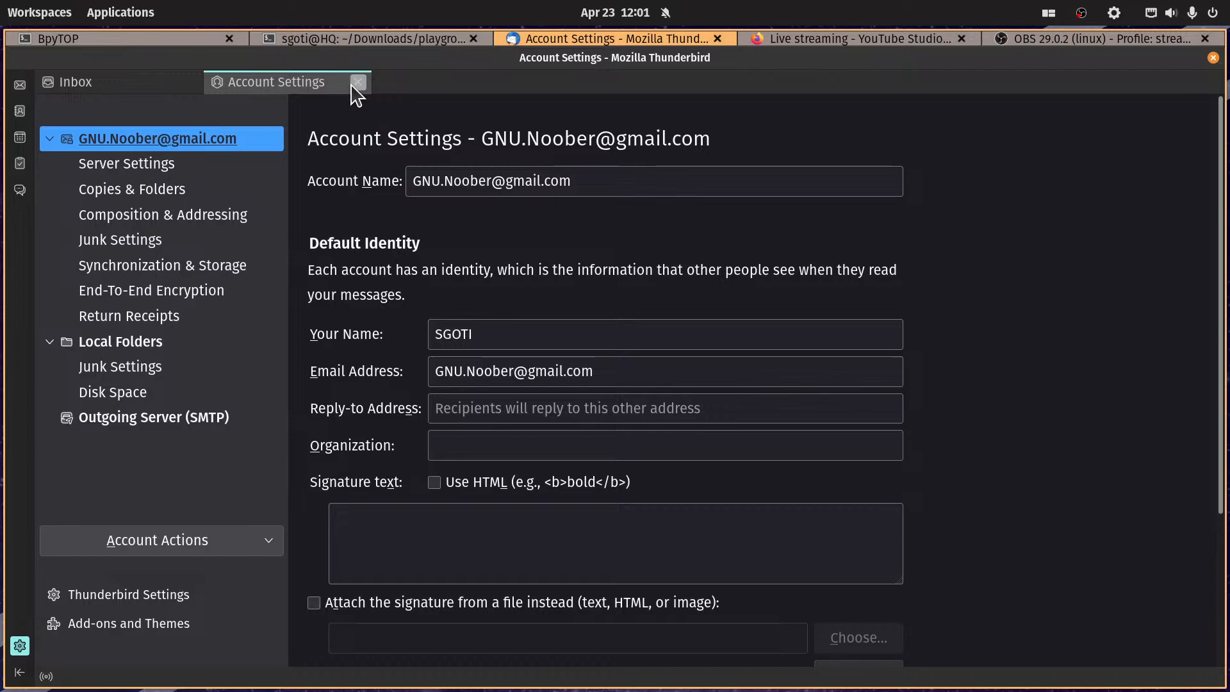
{"action": "left_click", "coordinate": [464, 518]}
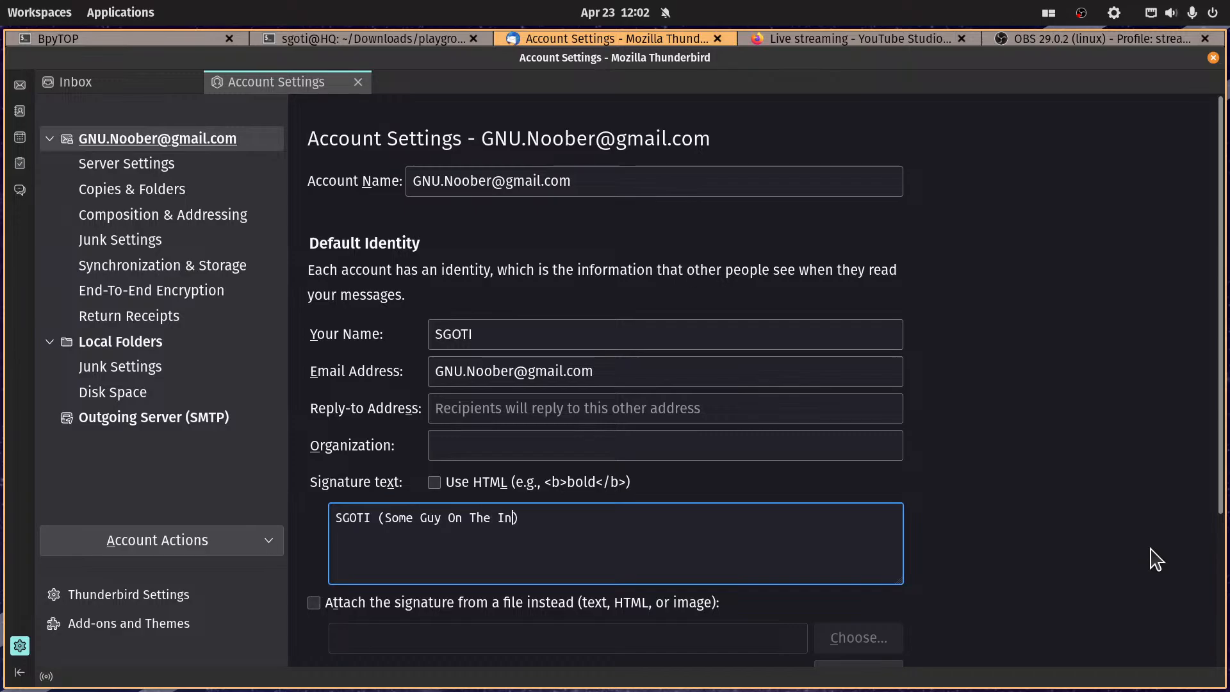
{"action": "type", "text": "net)."}
{"action": "left_click", "coordinate": [1153, 521]}
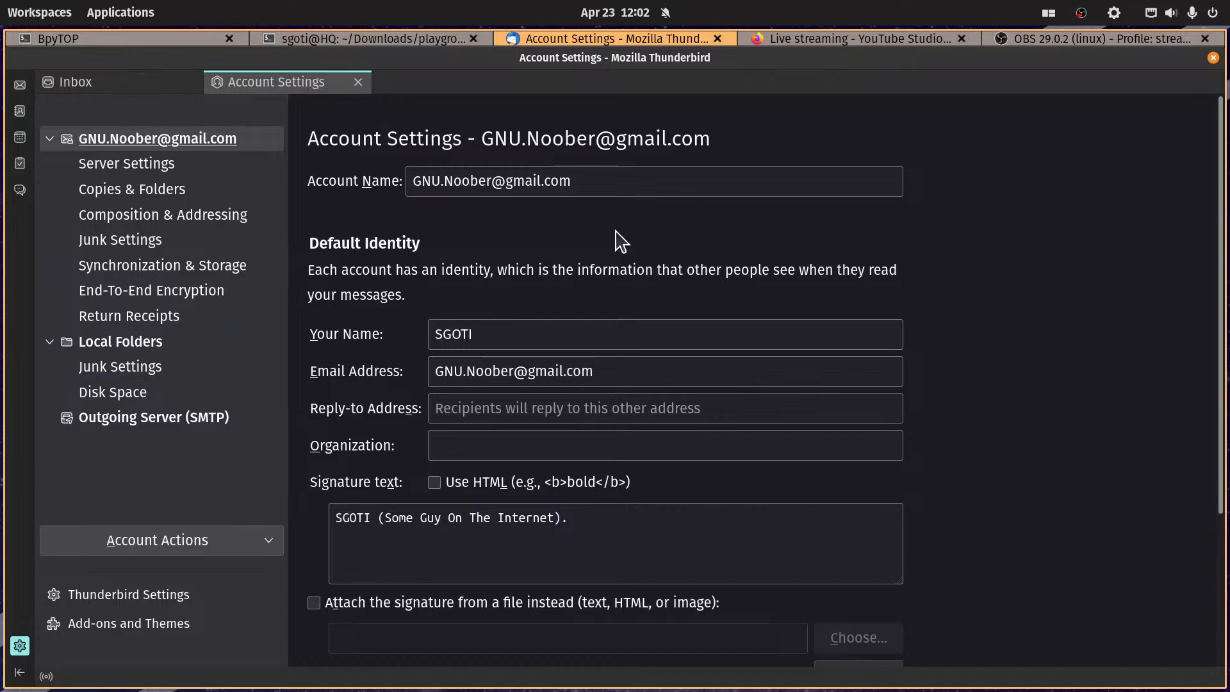
{"action": "left_click", "coordinate": [358, 82]}
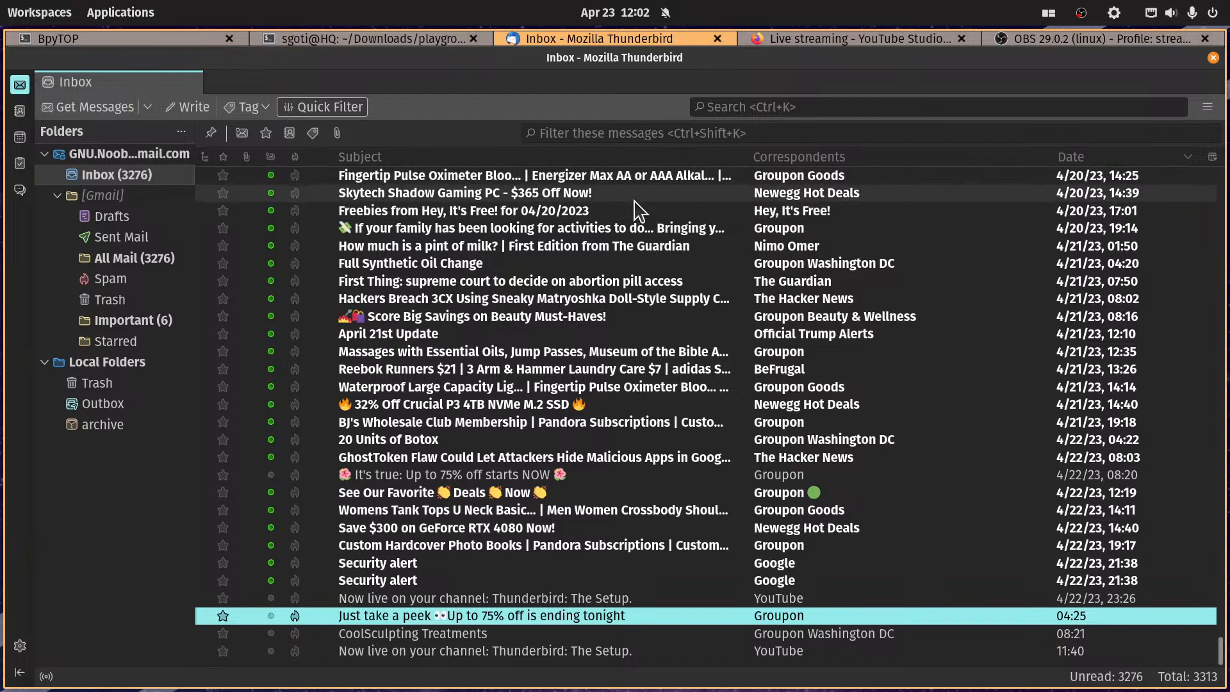
Step: Check the live stream page in the browser briefly, and sort the Thunderbird Inbox by date with the newest messages first
{"action": "key", "text": "alt+Tab"}
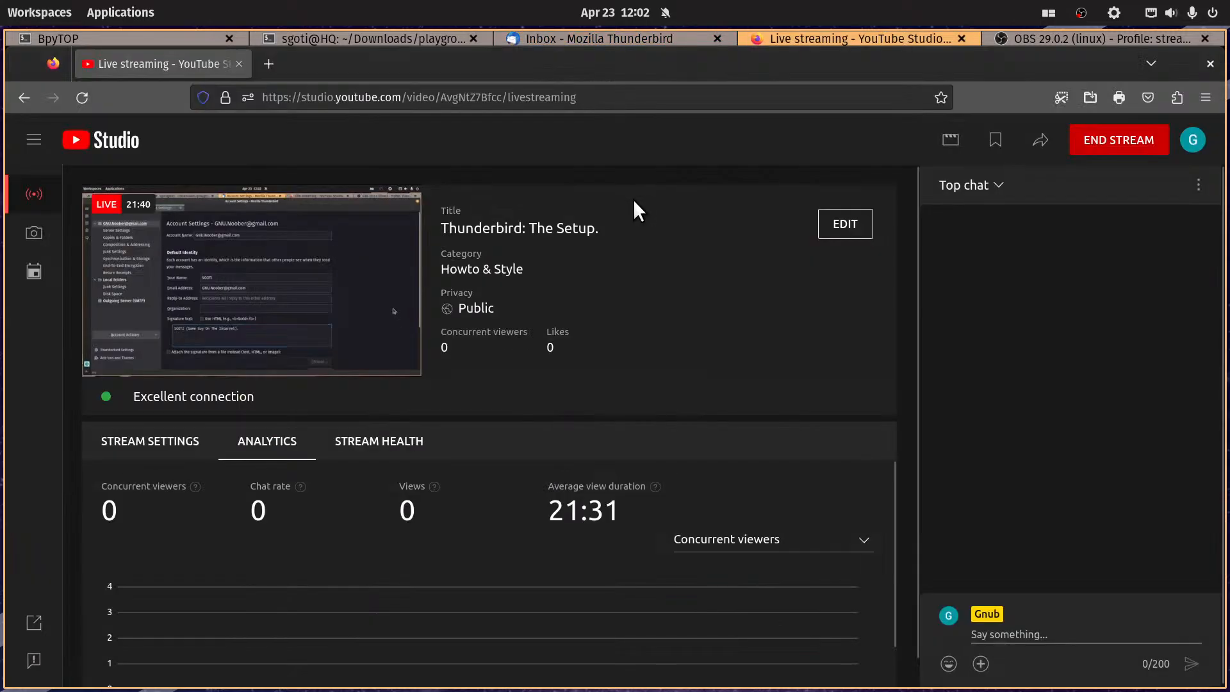
{"action": "key", "text": "alt+Tab"}
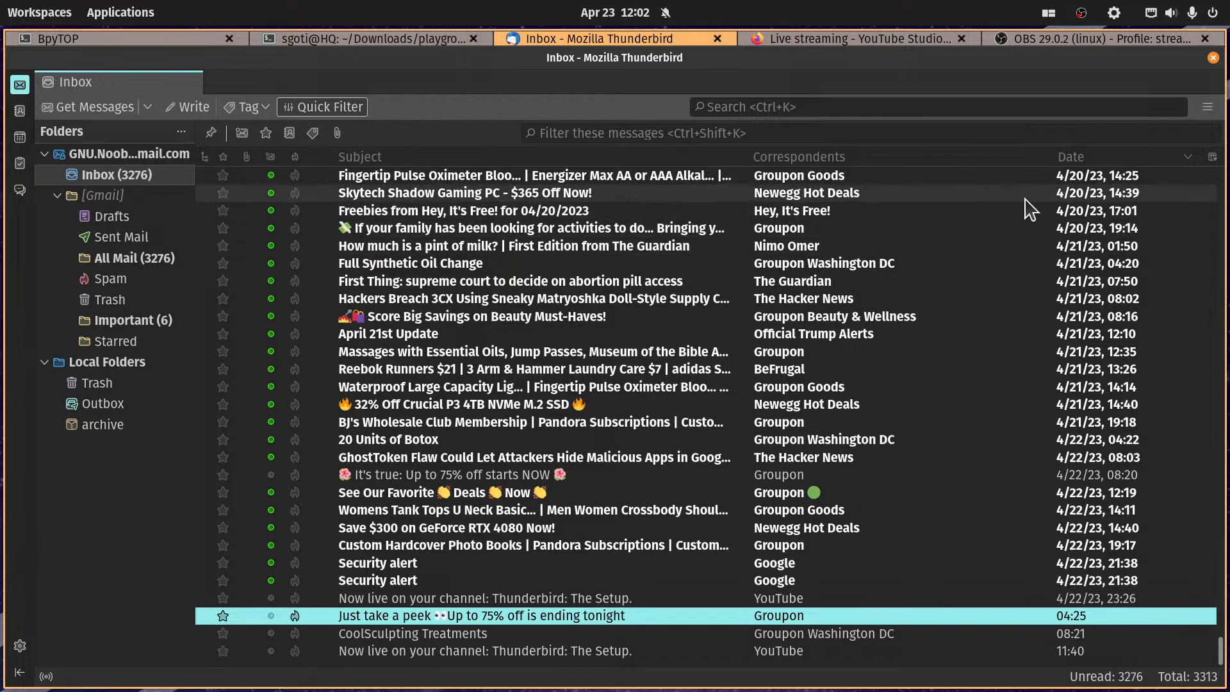
{"action": "scroll", "coordinate": [964, 310], "scroll_direction": "up", "scroll_amount": 4}
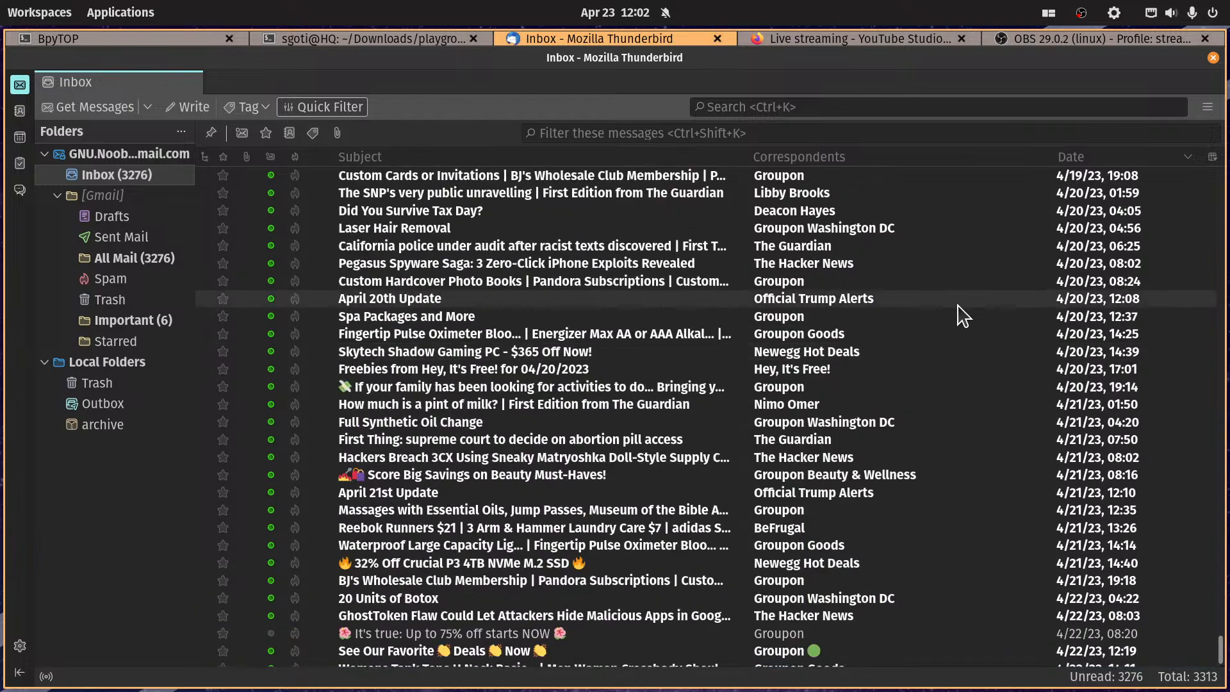
{"action": "scroll", "coordinate": [959, 326], "scroll_direction": "down", "scroll_amount": 4}
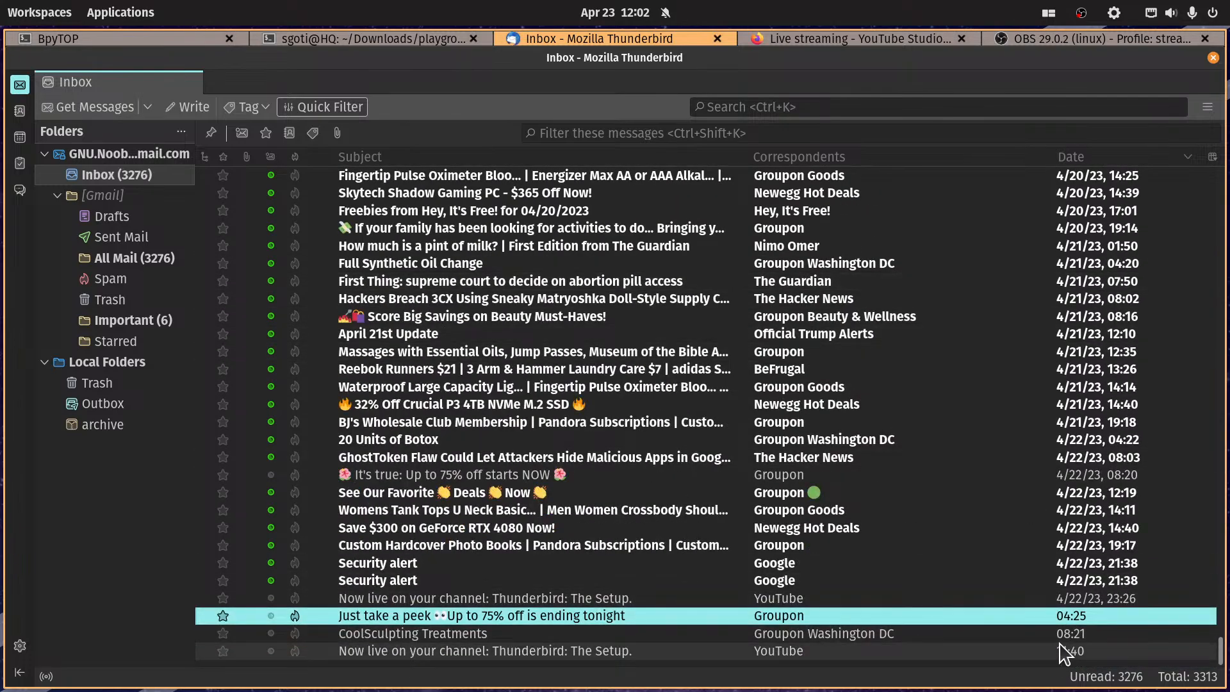
{"action": "scroll", "coordinate": [1055, 580], "scroll_direction": "up", "scroll_amount": 14}
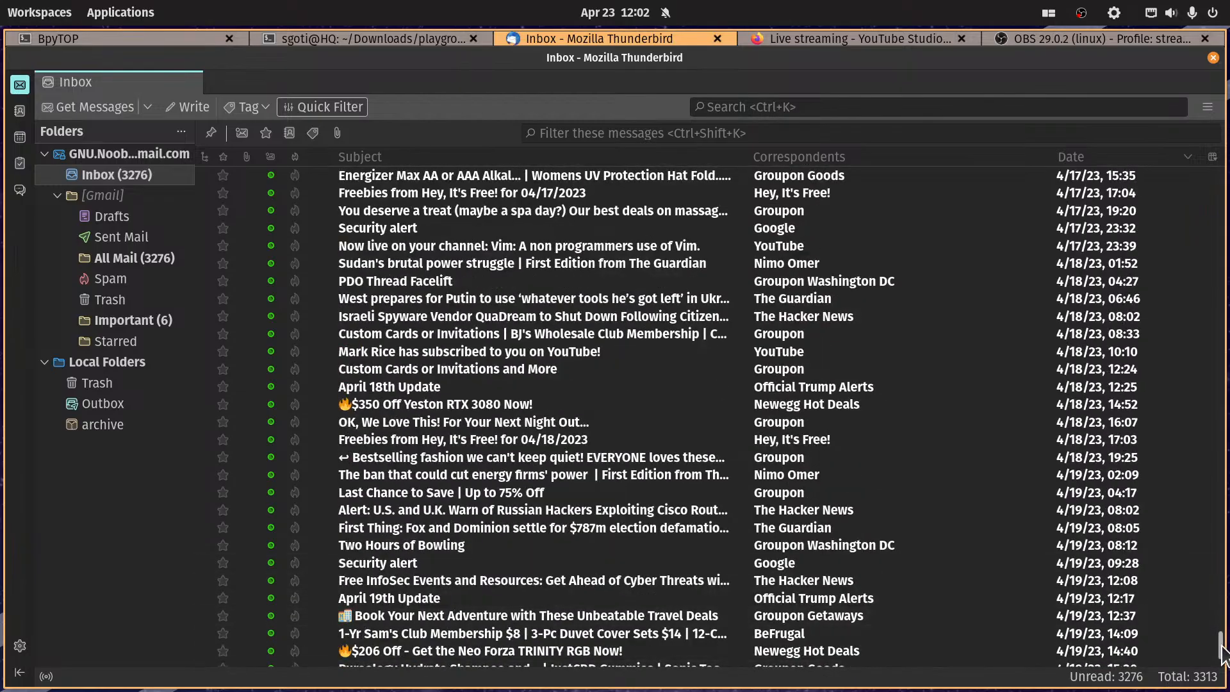
{"action": "mouse_move", "coordinate": [1223, 654]}
{"action": "left_mouse_down"}
{"action": "mouse_move", "coordinate": [1221, 178]}
{"action": "mouse_move", "coordinate": [1222, 656]}
{"action": "left_mouse_up"}
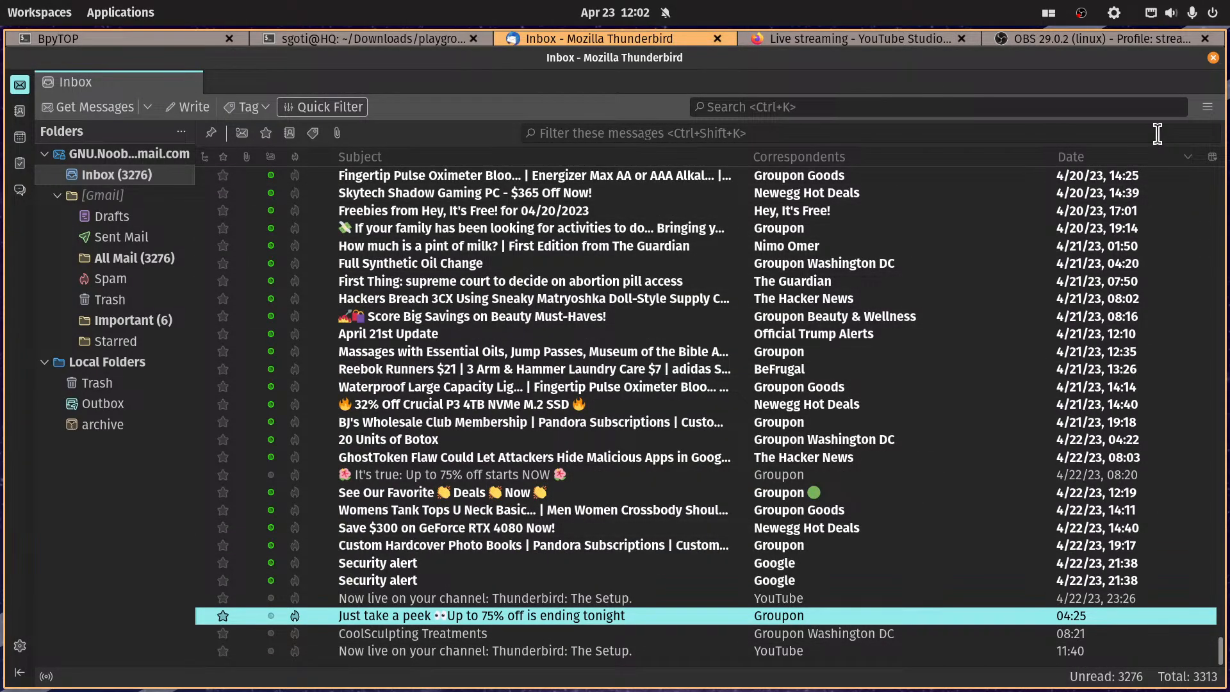
{"action": "left_click", "coordinate": [1188, 158]}
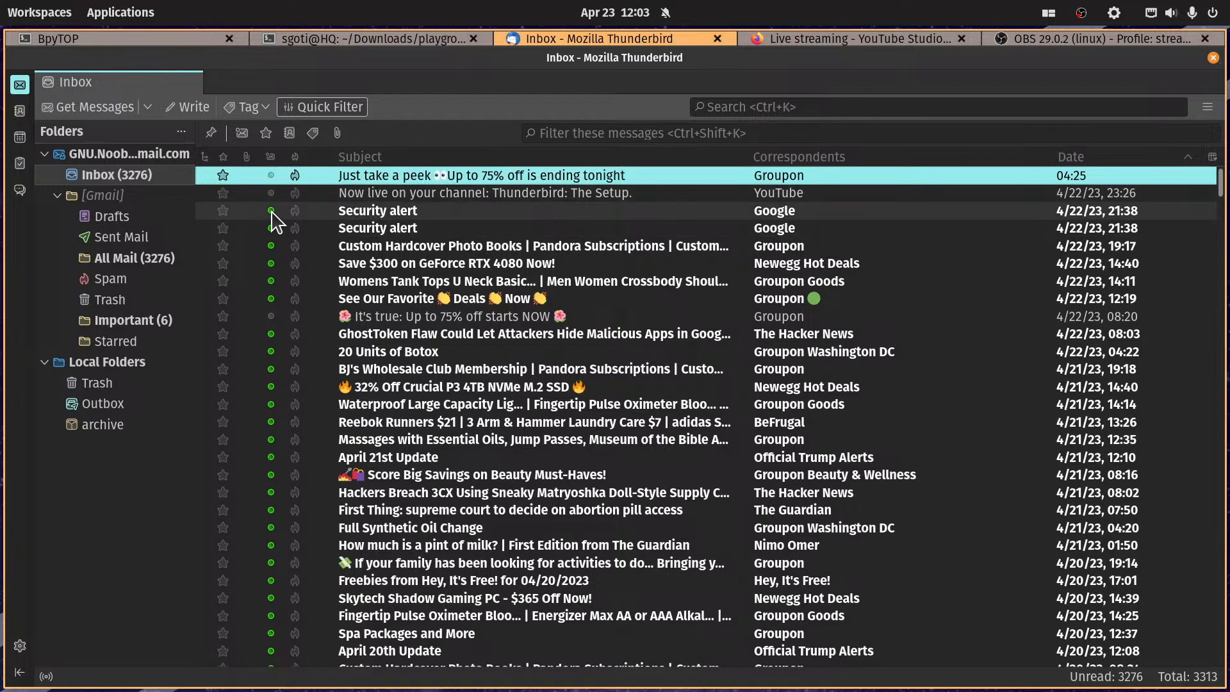
Step: Hide the Read and Starred columns in the Inbox message list
{"action": "right_click", "coordinate": [269, 158]}
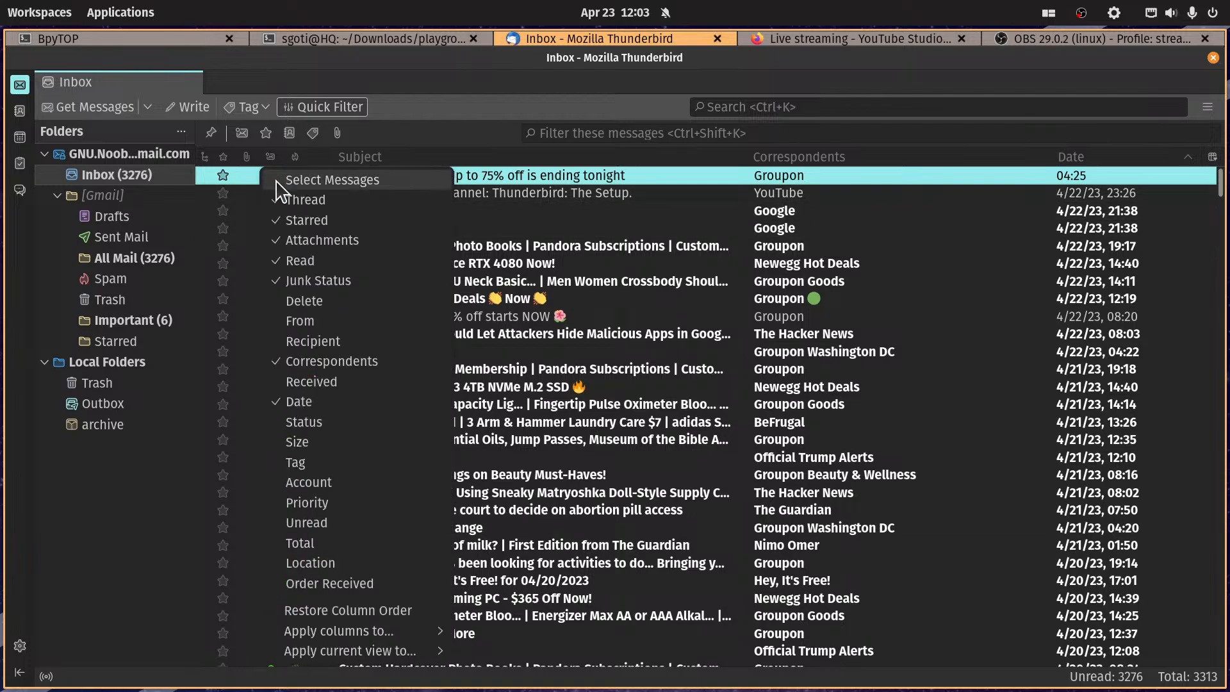
{"action": "left_click", "coordinate": [323, 266]}
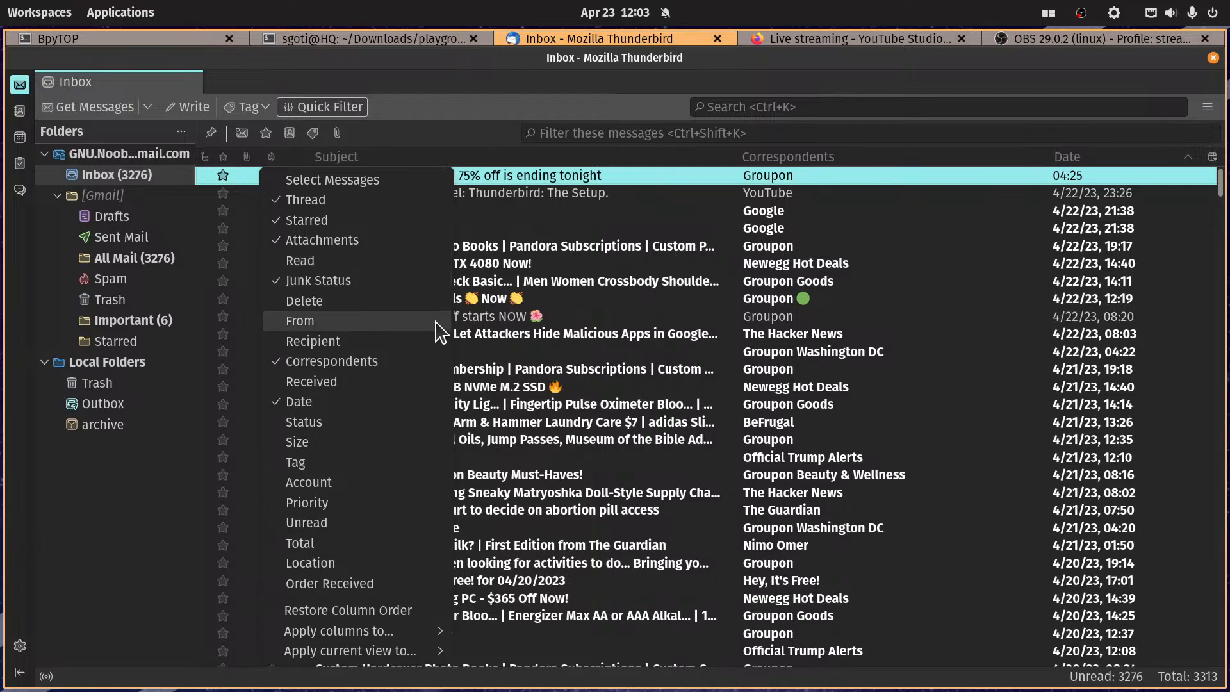
{"action": "left_click", "coordinate": [512, 119]}
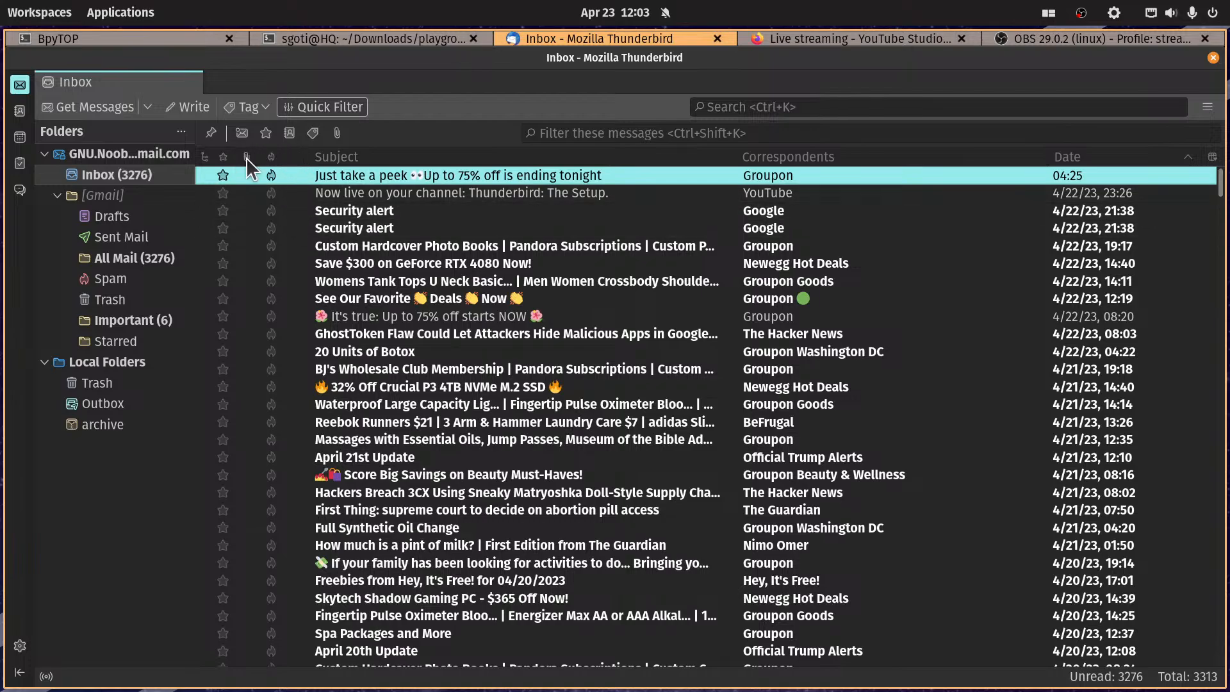
{"action": "right_click", "coordinate": [296, 160]}
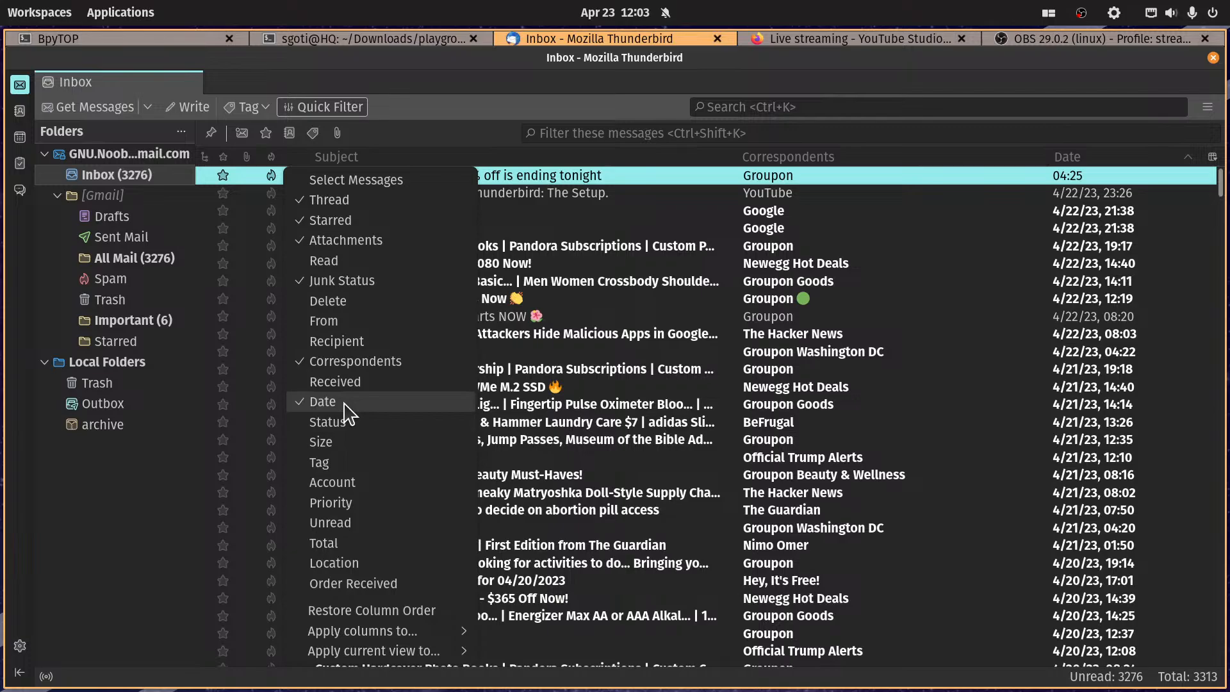
{"action": "left_click", "coordinate": [368, 221]}
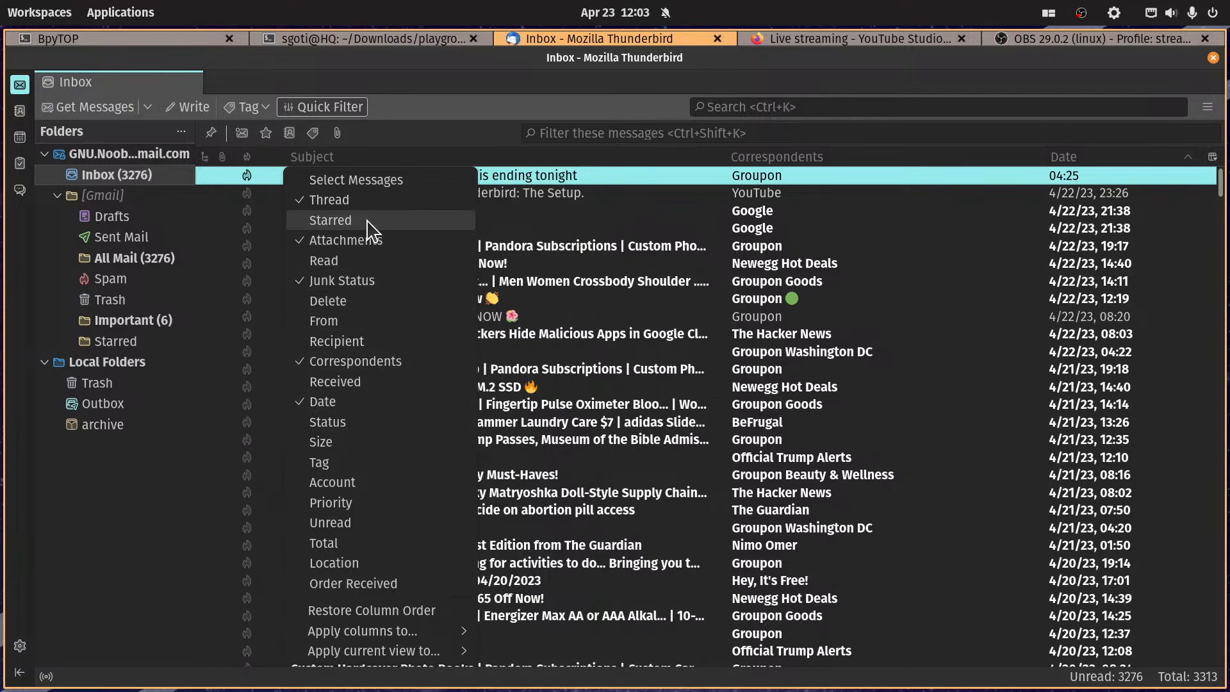
{"action": "left_click", "coordinate": [464, 144]}
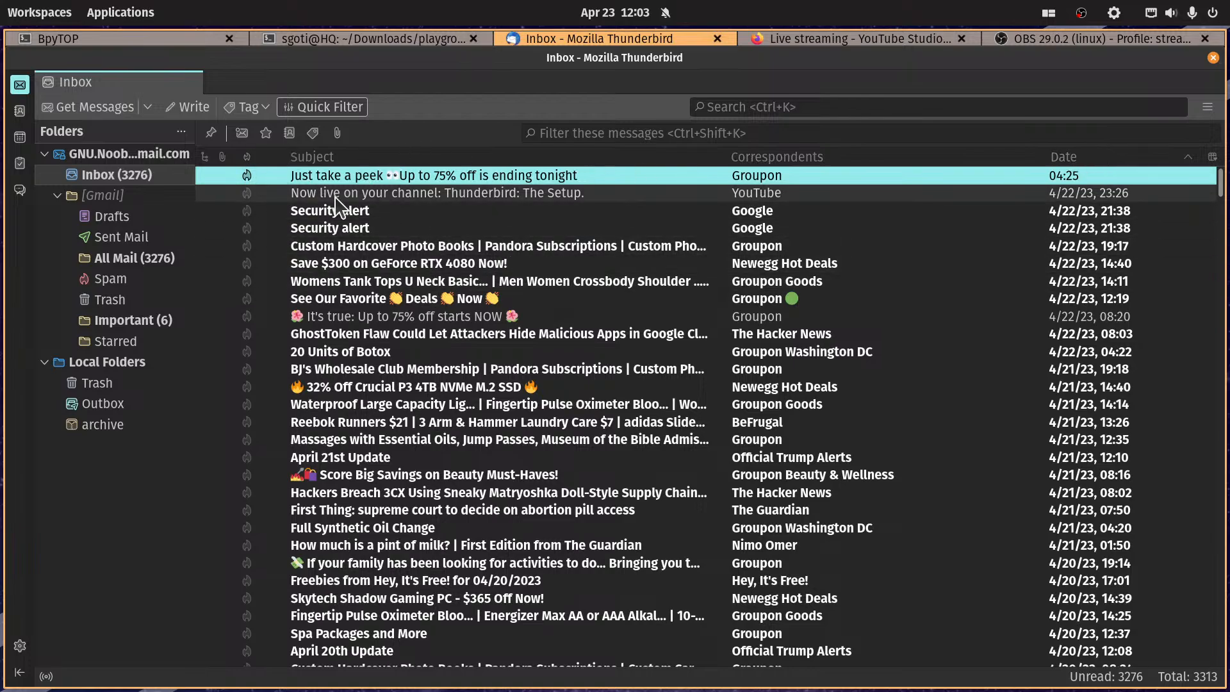
Step: View the upper Security alert message and the Custom Hardcover Photo Books message from Groupon, closing each one after viewing
{"action": "left_click", "coordinate": [365, 212]}
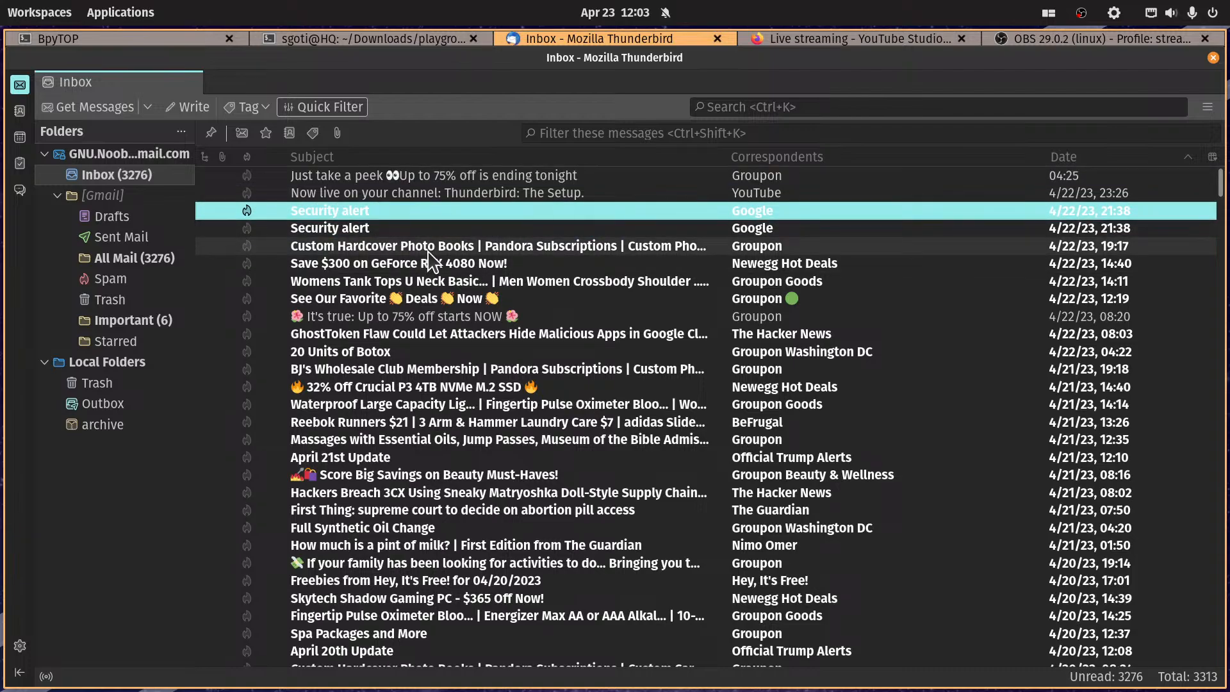
{"action": "key", "text": "Return"}
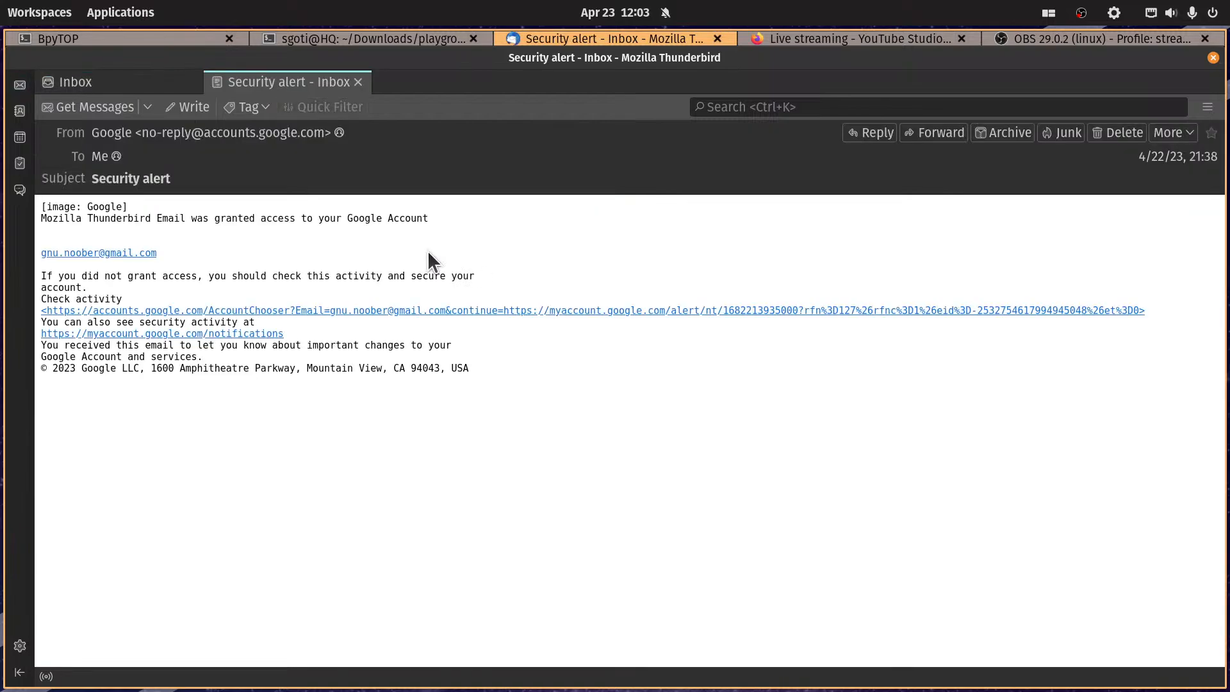
{"action": "left_click", "coordinate": [358, 82]}
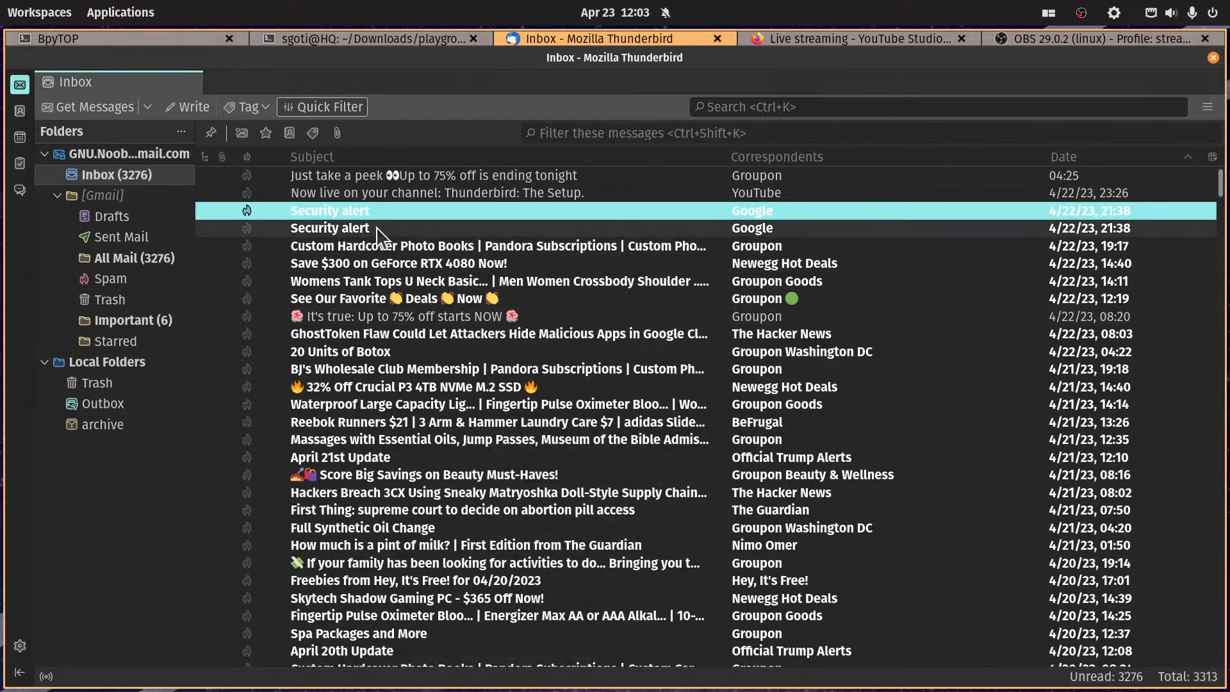
{"action": "key", "text": "Down"}
{"action": "key", "text": "Down"}
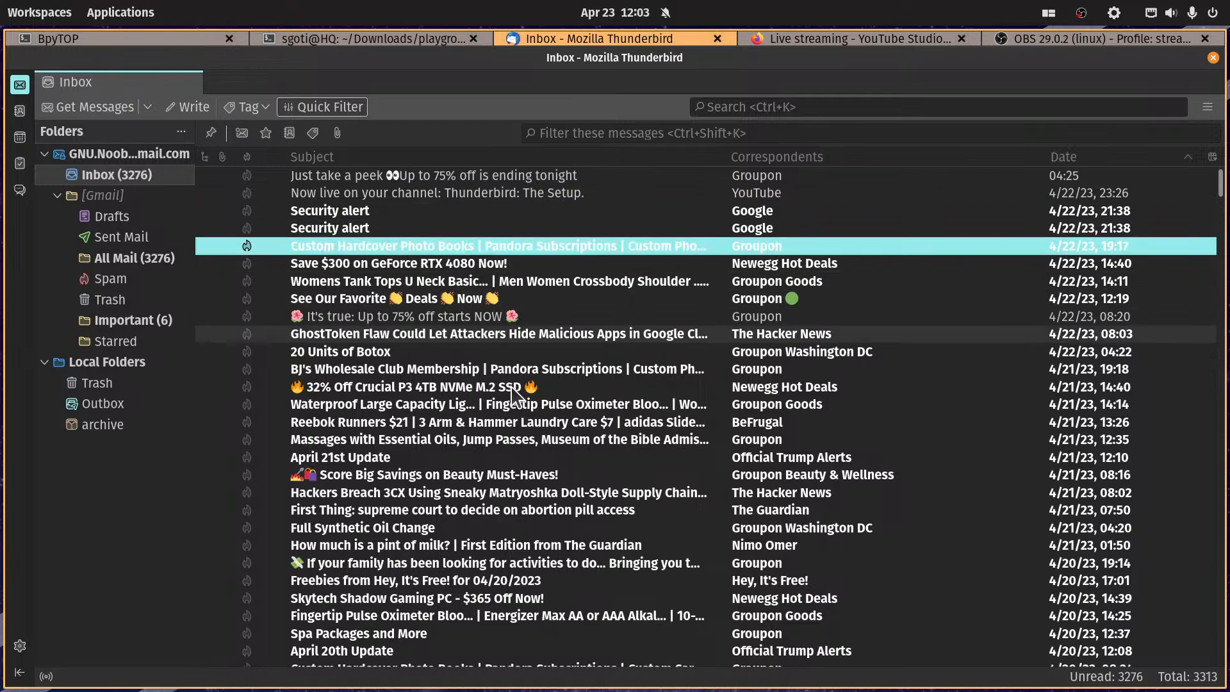
{"action": "key", "text": "Return"}
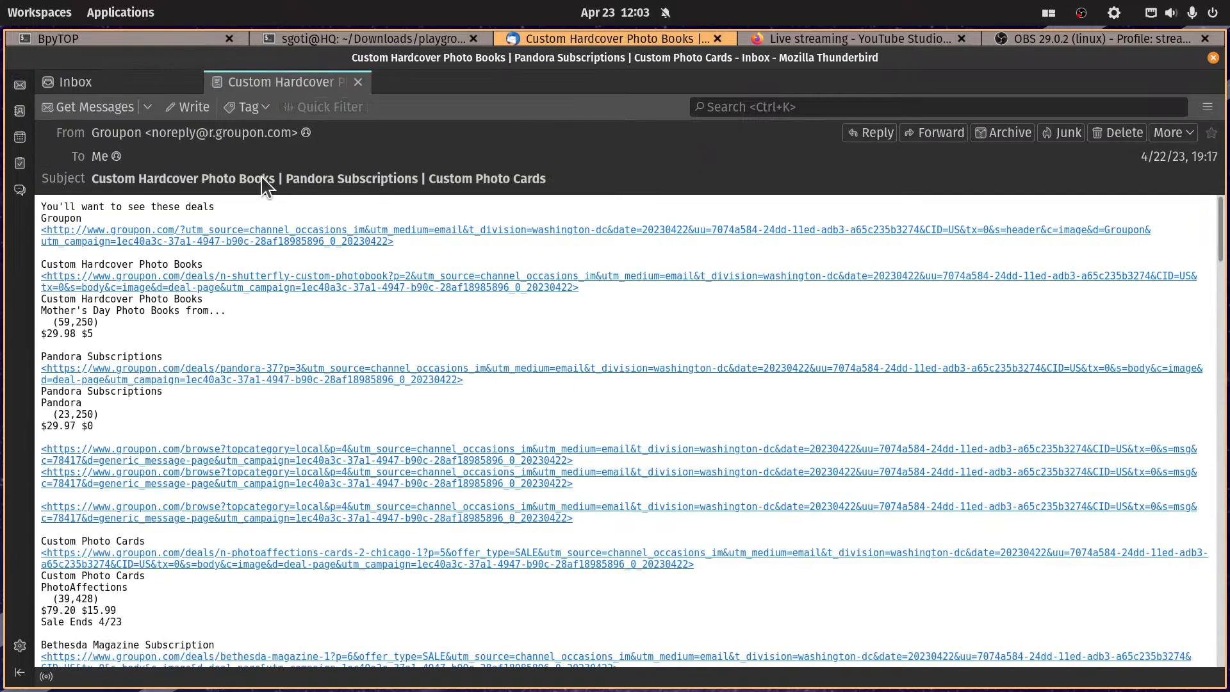
{"action": "left_click", "coordinate": [358, 82]}
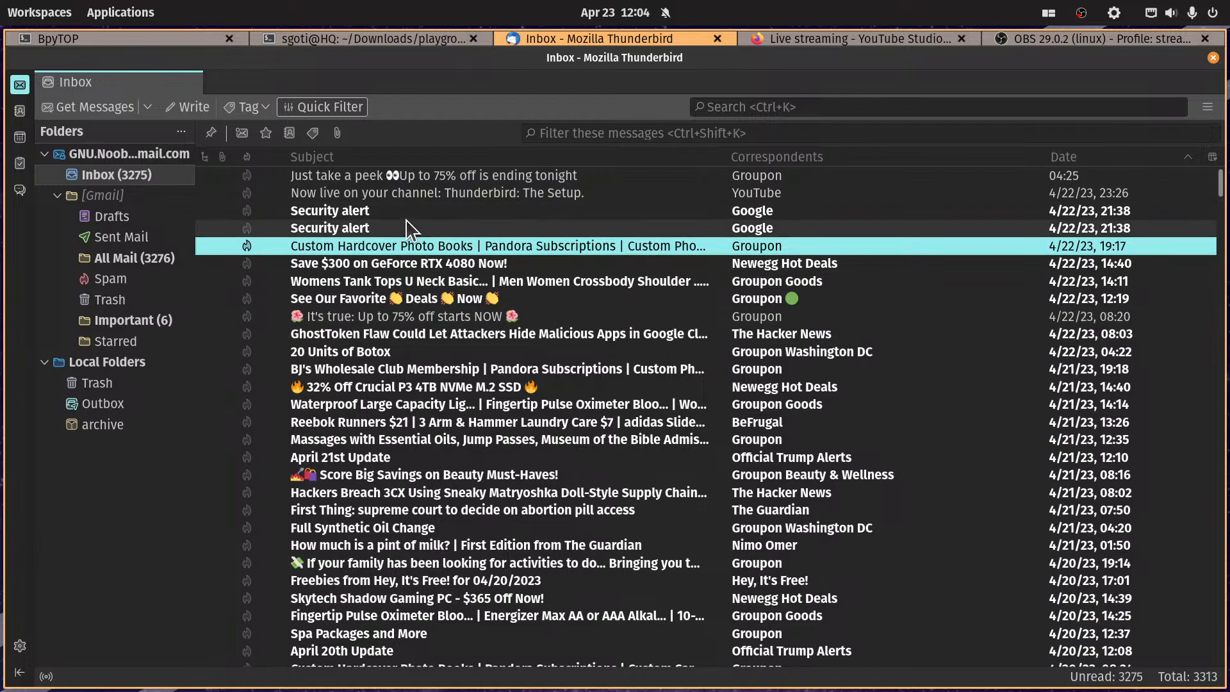
Step: Delete both Security alert messages from Google in the Inbox
{"action": "left_click", "coordinate": [358, 225]}
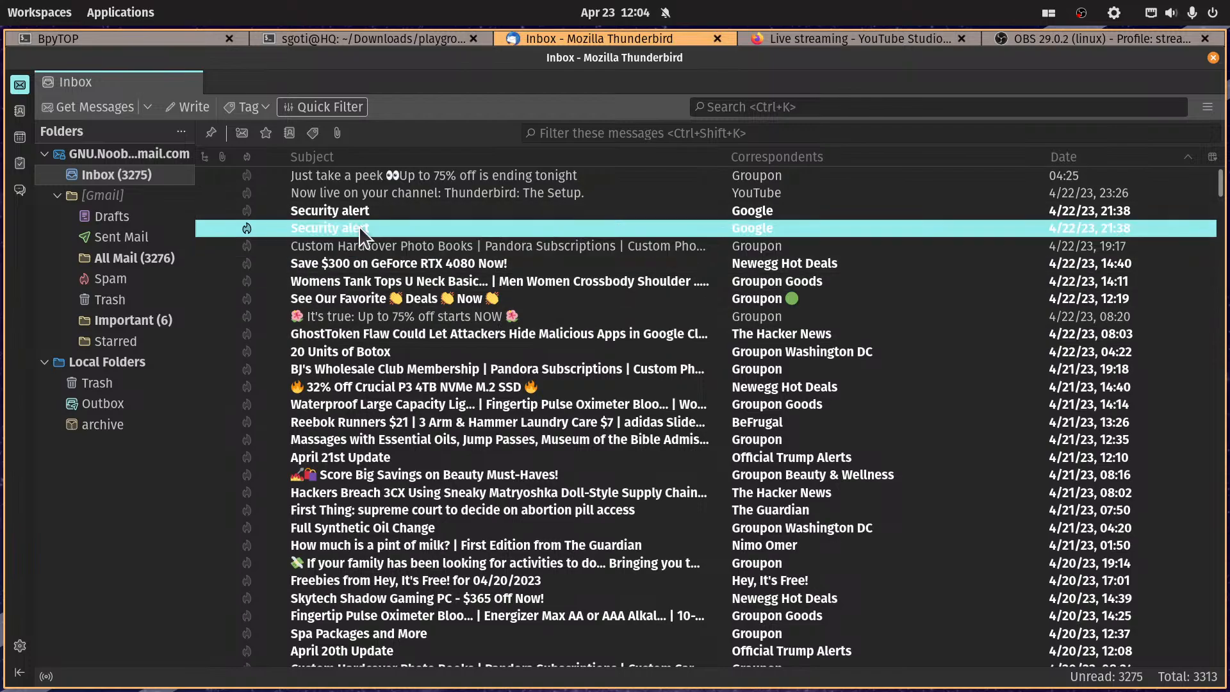
{"action": "left_click", "coordinate": [372, 210], "text": "shift"}
{"action": "key", "text": "Delete"}
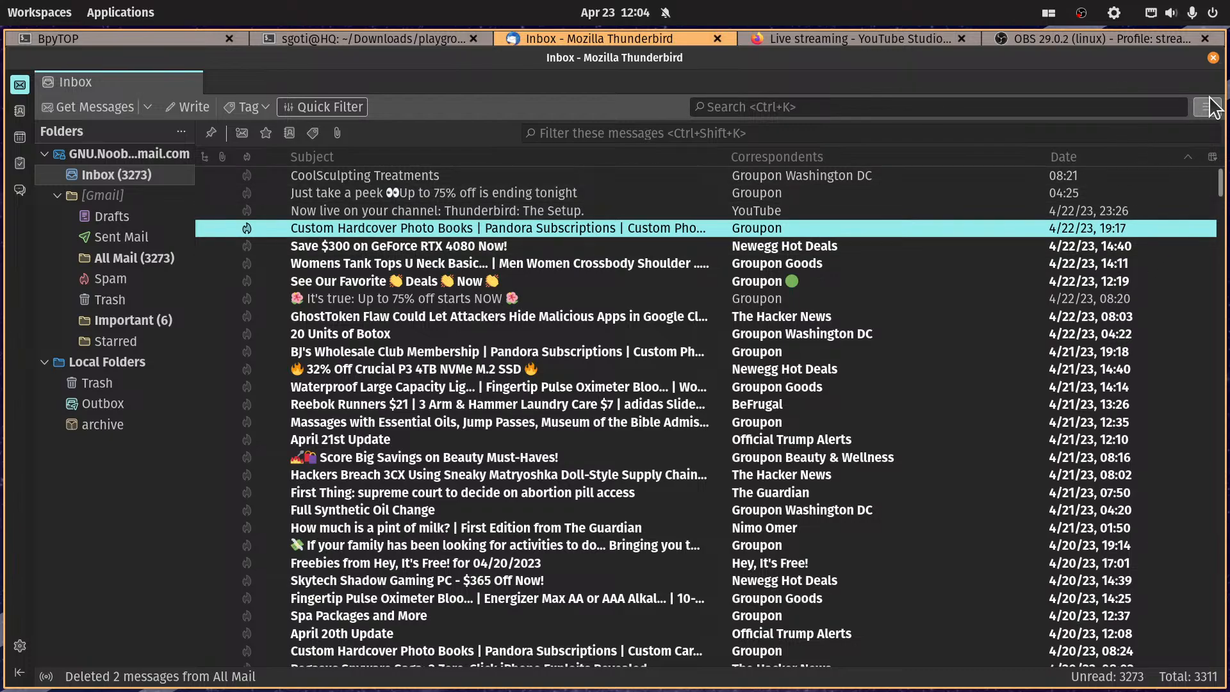
{"action": "key", "text": "super+shift+Right"}
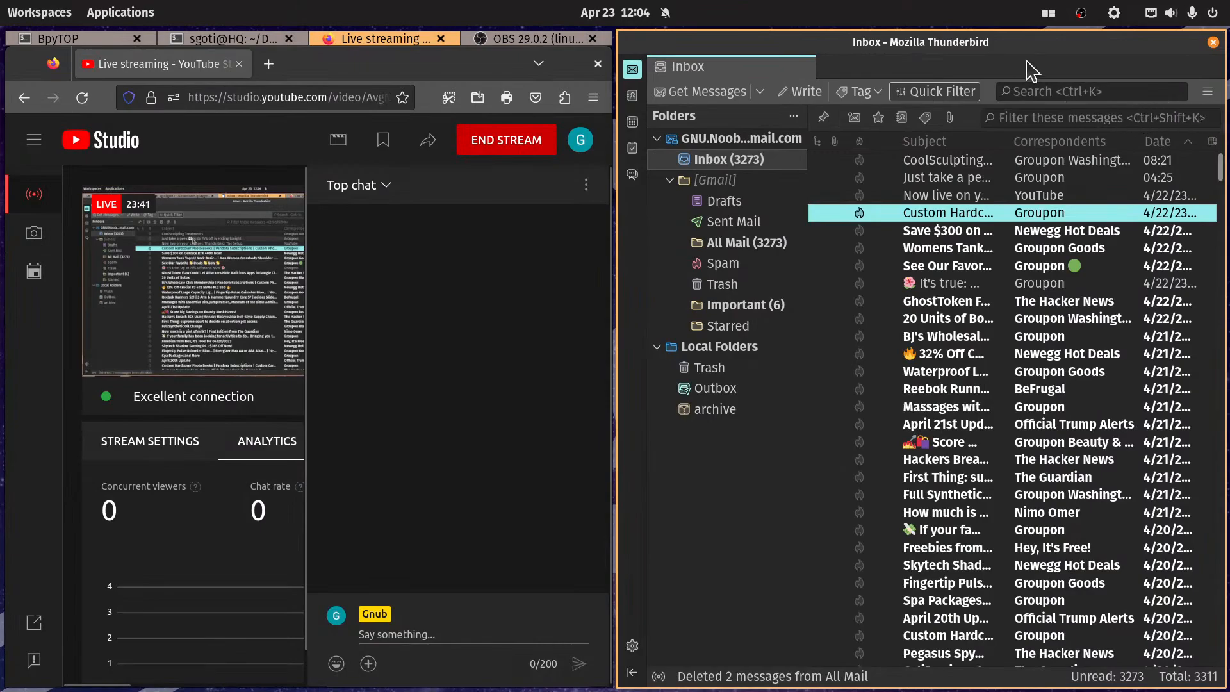
{"action": "key", "text": "super+Return"}
{"action": "key", "text": "Left"}
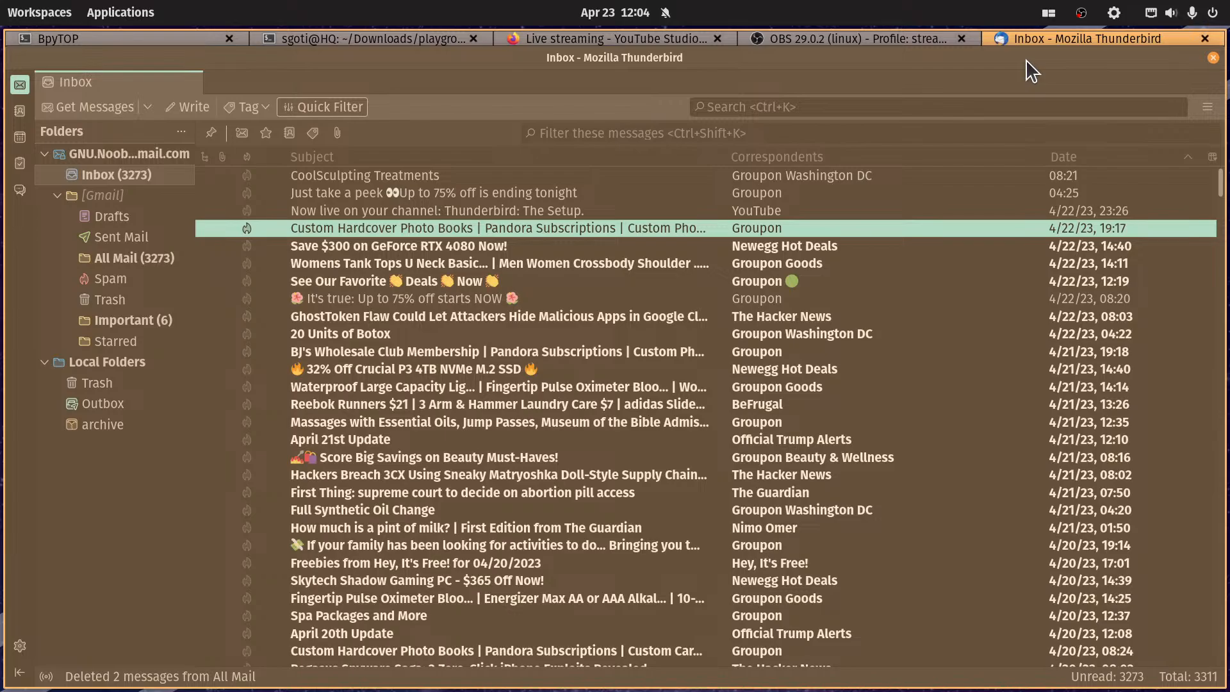
{"action": "key", "text": "Right"}
{"action": "key", "text": "Left"}
{"action": "key", "text": "Left"}
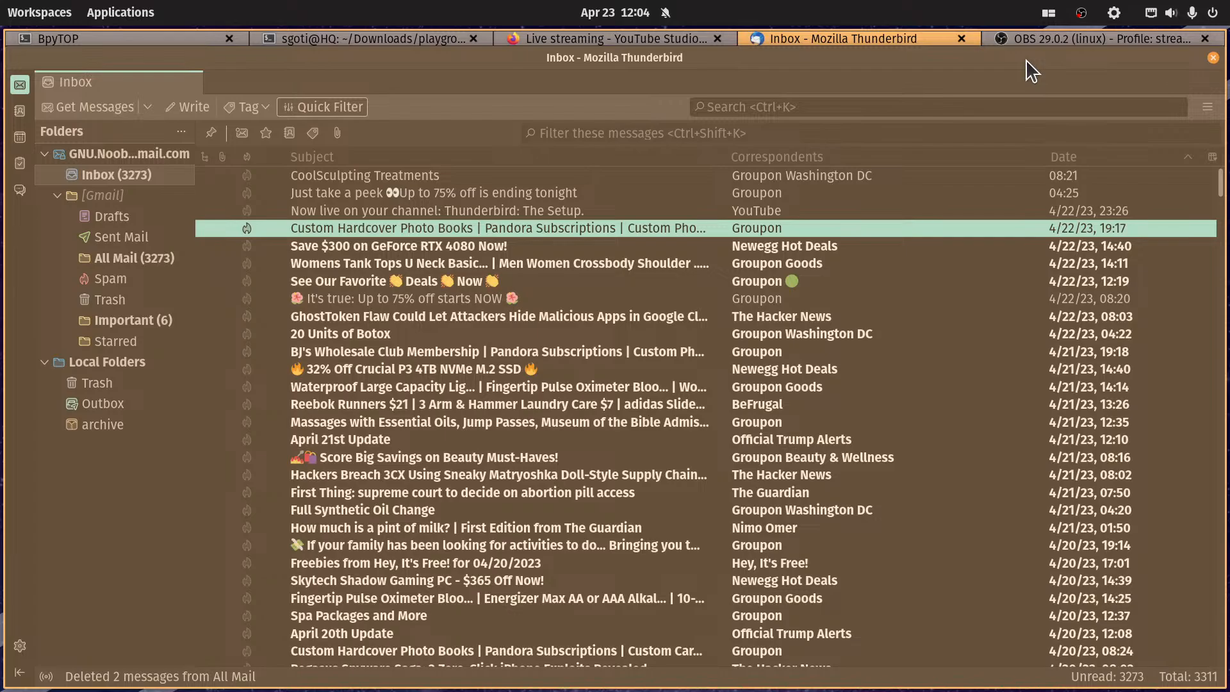
{"action": "key", "text": "Left"}
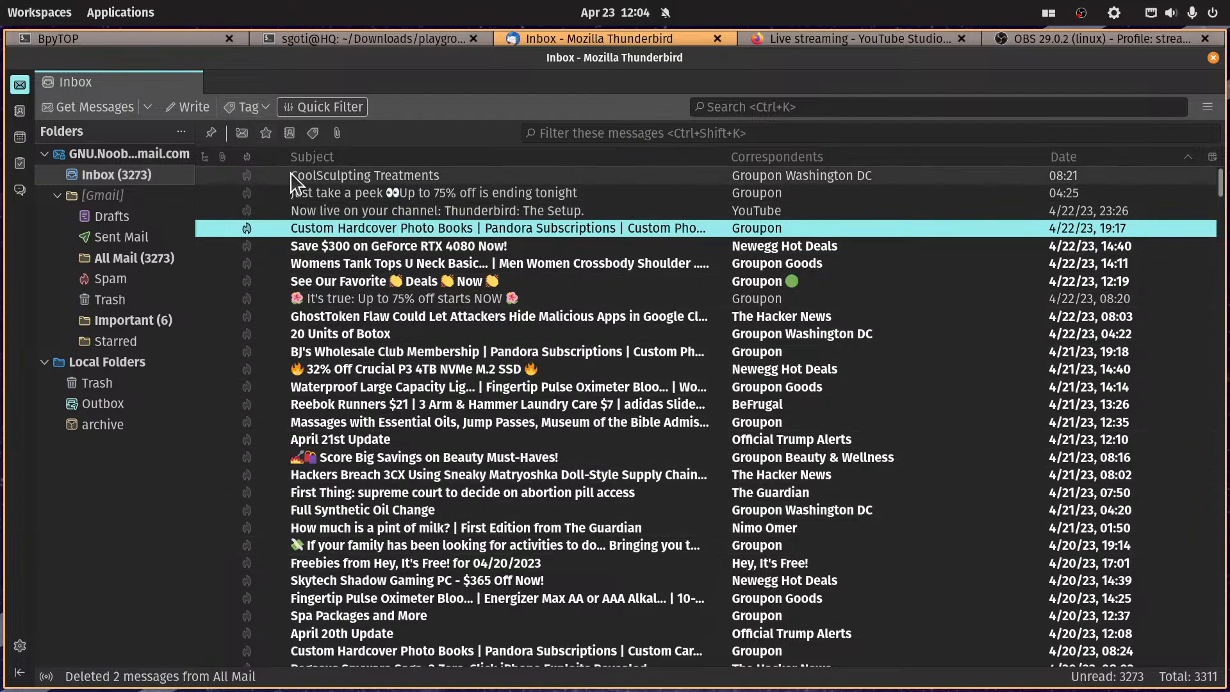
Step: Check the column layout and sort order of the Drafts, Spam and Important folders
{"action": "left_click", "coordinate": [126, 223]}
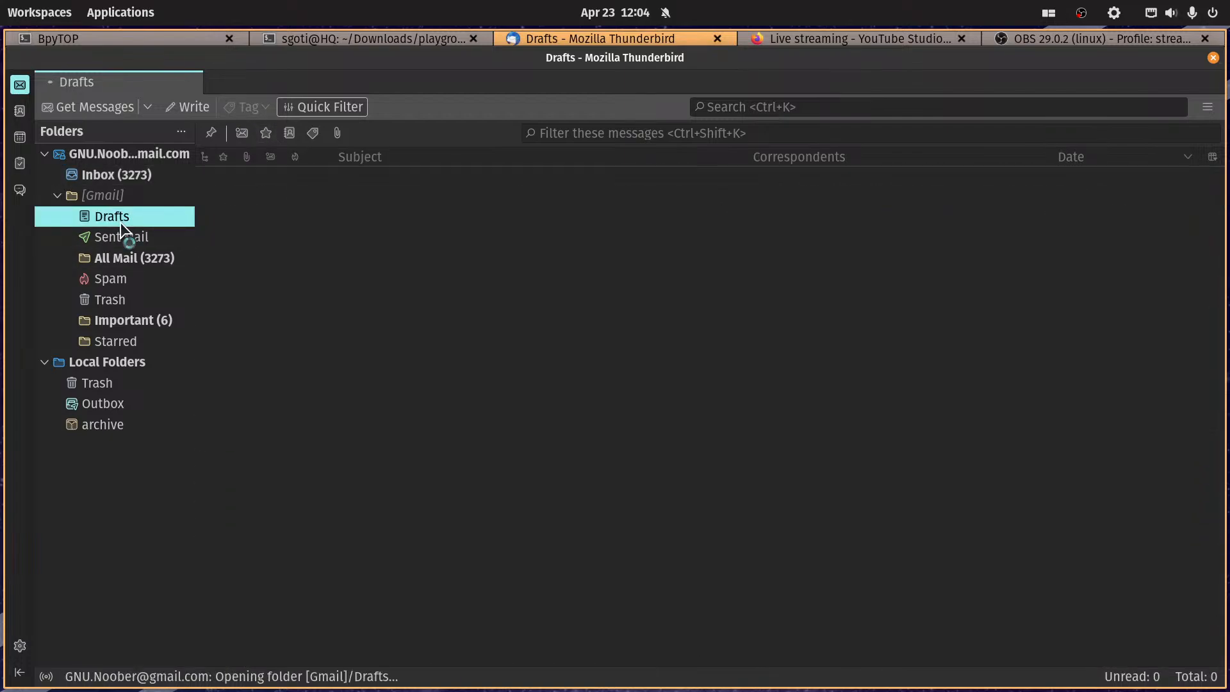
{"action": "left_click", "coordinate": [135, 281]}
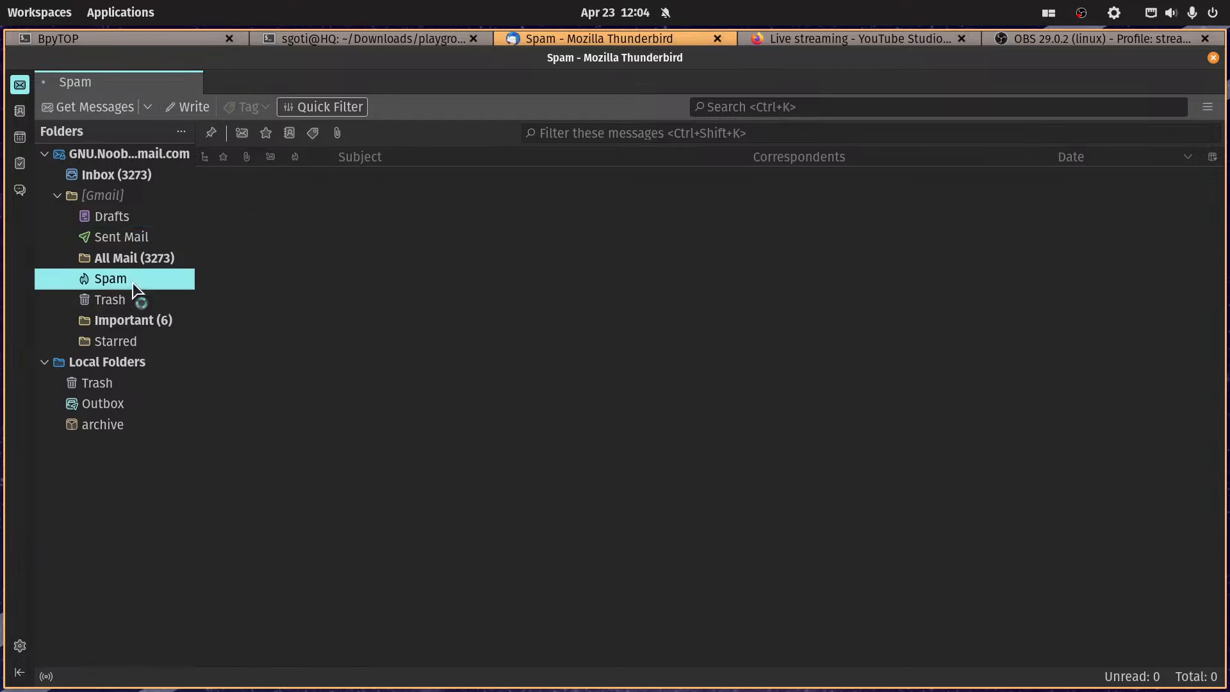
{"action": "left_click", "coordinate": [169, 320]}
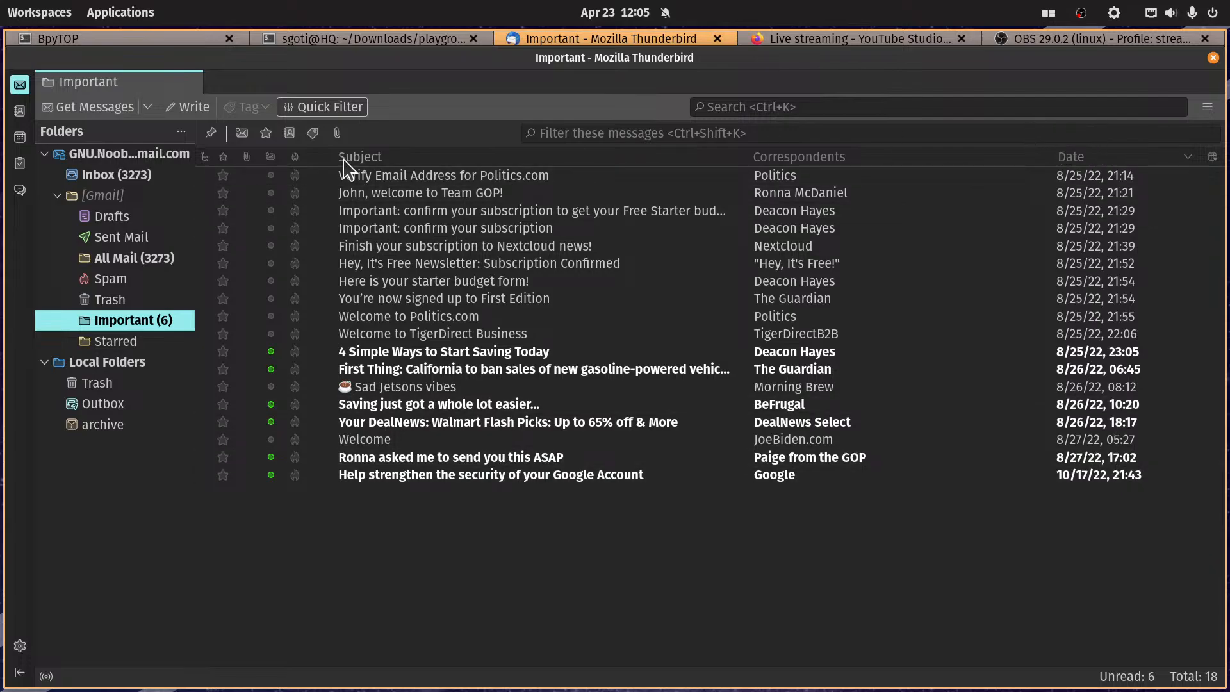
Step: Apply the Inbox's current view to the Gmail account's top-level folder and all its children
{"action": "left_click", "coordinate": [125, 177]}
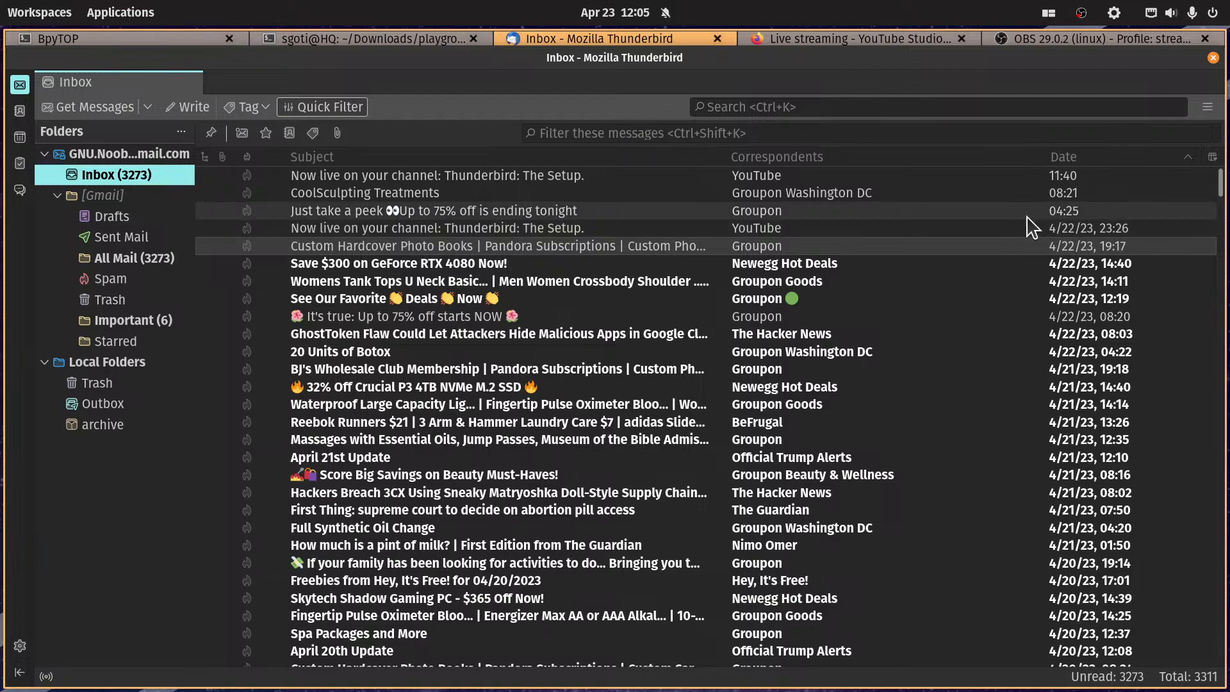
{"action": "left_click", "coordinate": [1214, 159]}
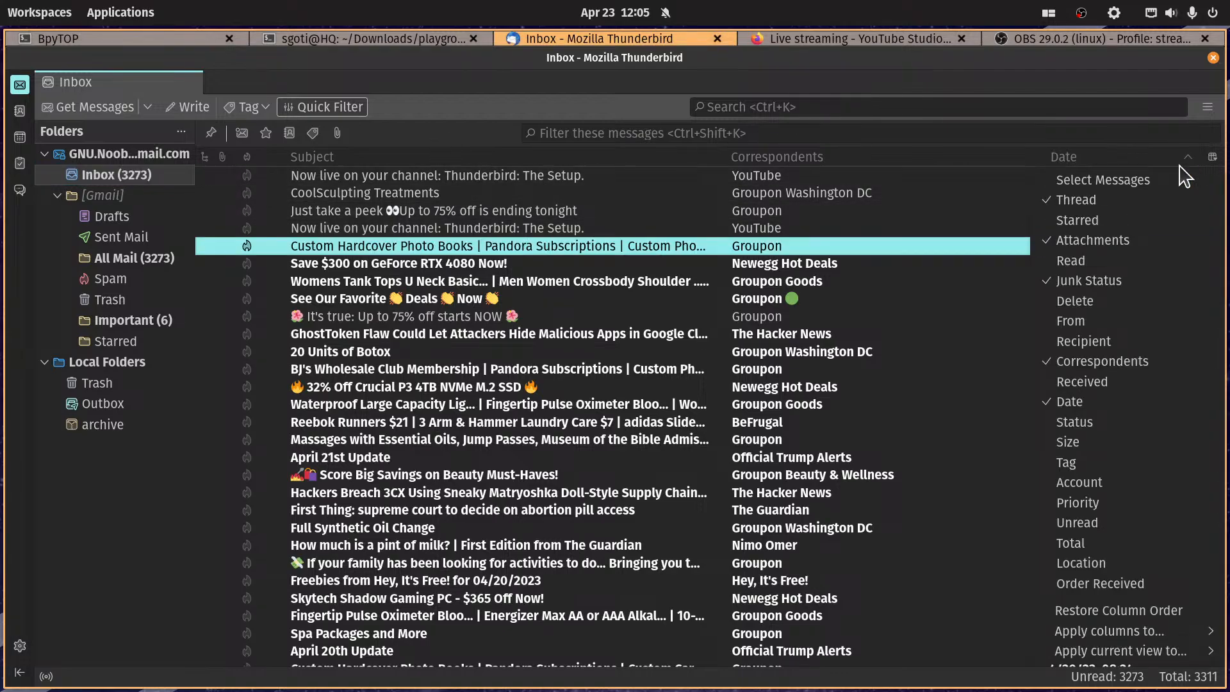
{"action": "mouse_move", "coordinate": [1100, 637]}
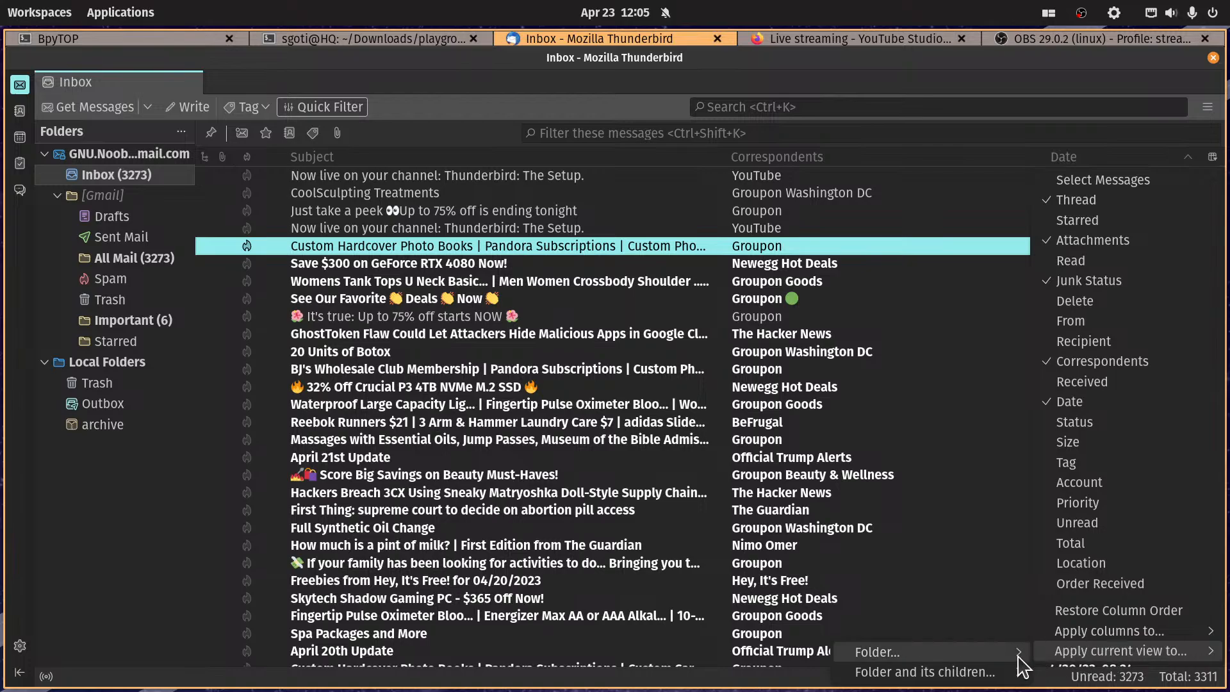
{"action": "mouse_move", "coordinate": [971, 672]}
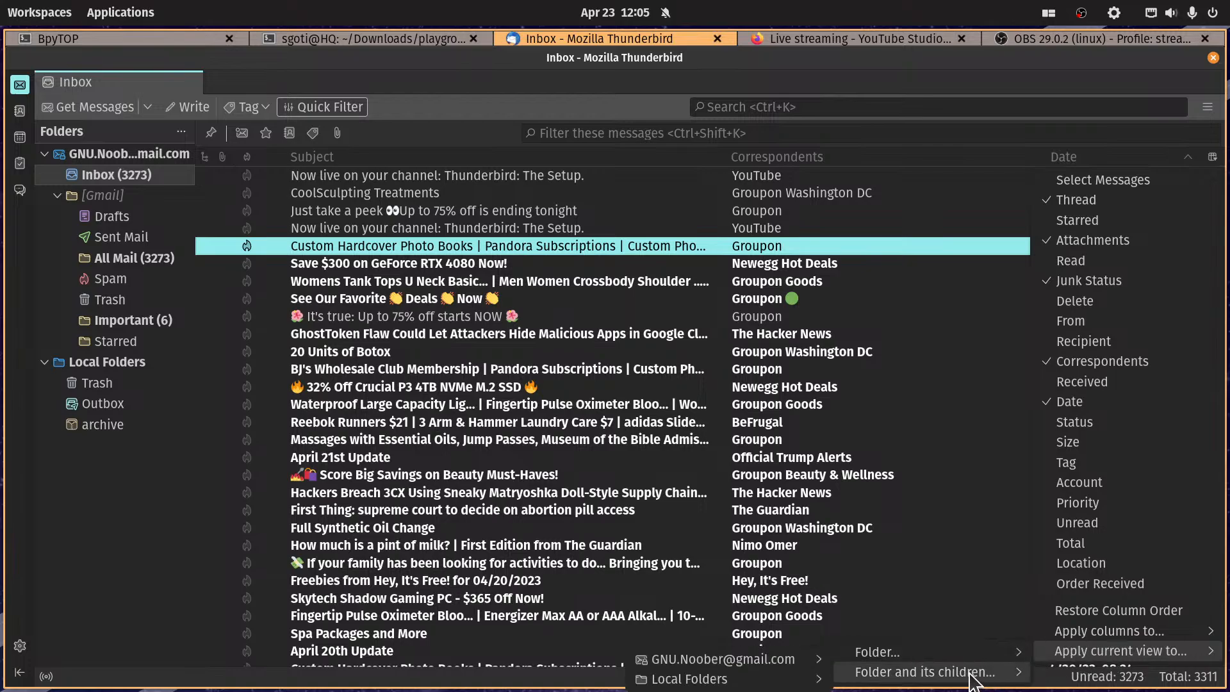
{"action": "mouse_move", "coordinate": [796, 665]}
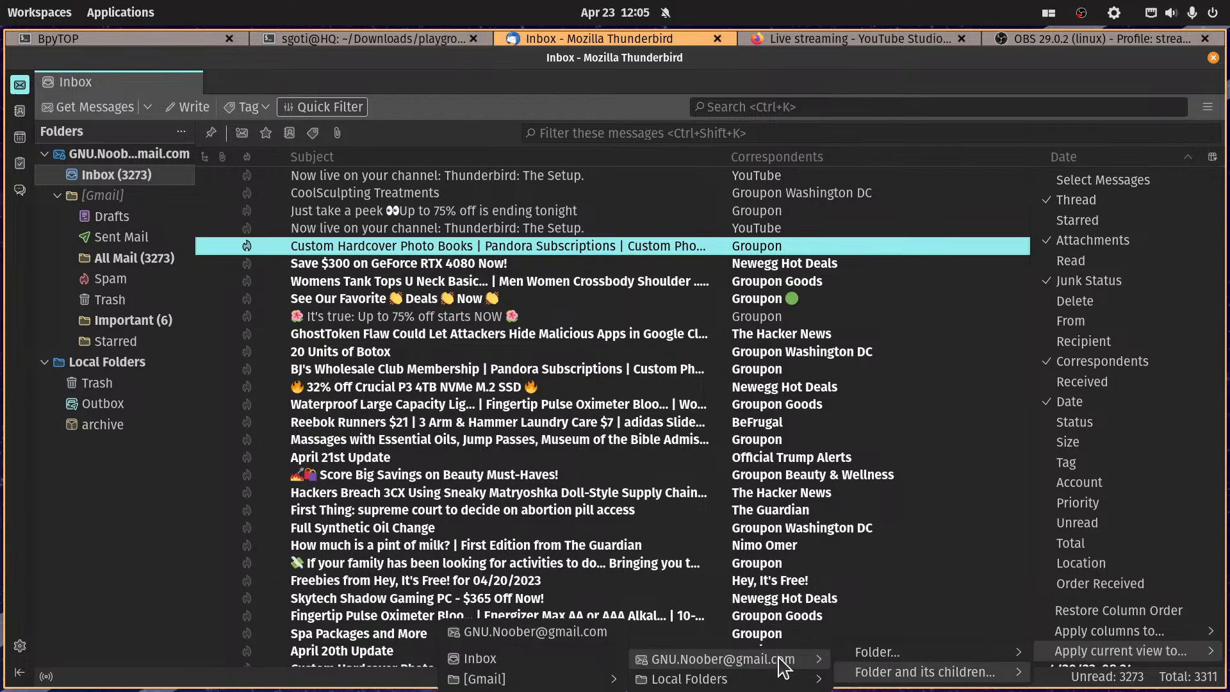
{"action": "left_click", "coordinate": [555, 634]}
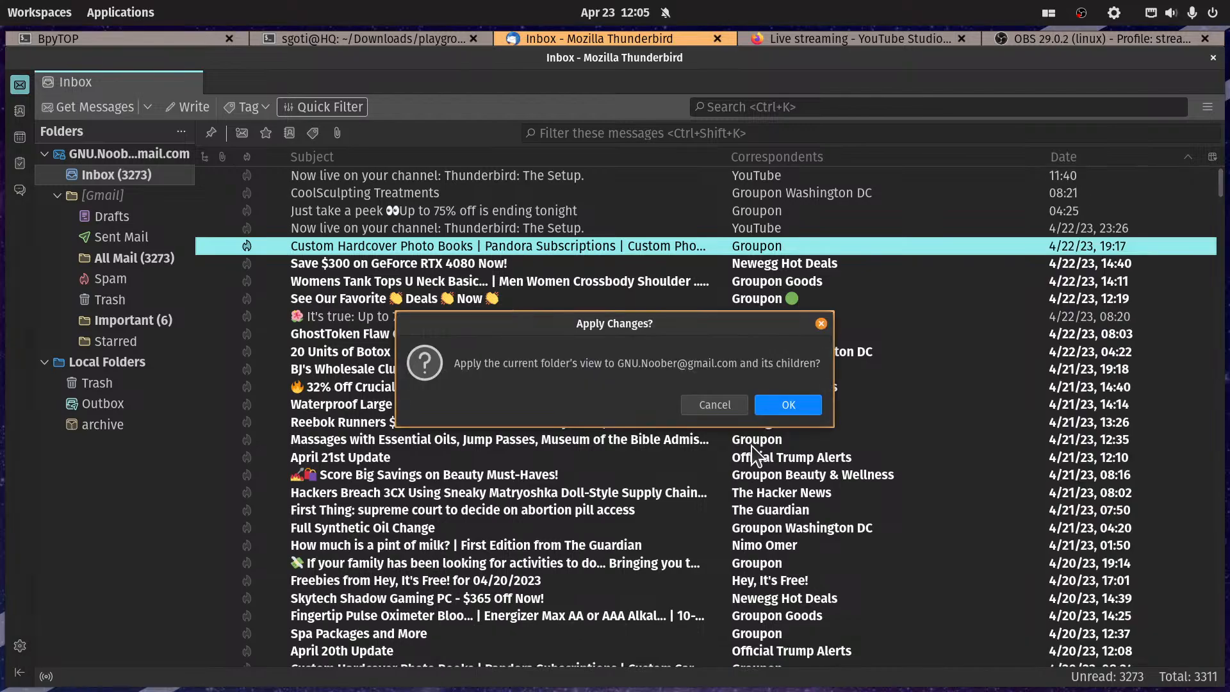
{"action": "left_click", "coordinate": [788, 405]}
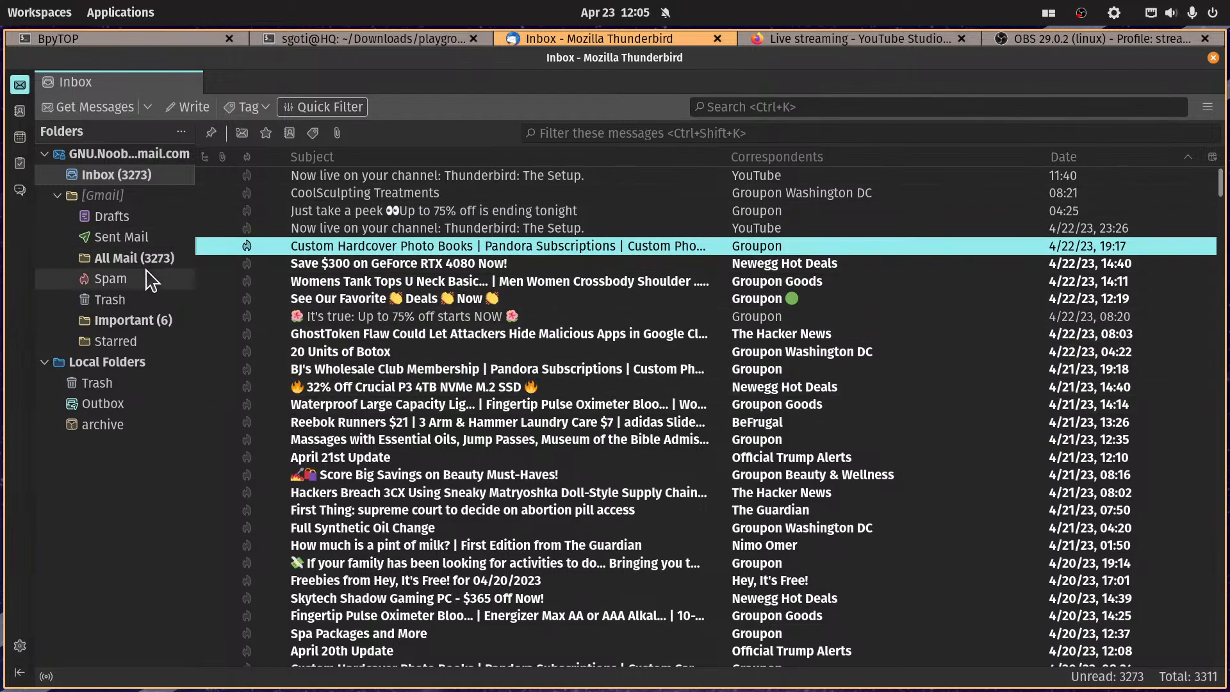
Step: Apply the Inbox's columns to the Gmail account's top-level folder and all its children, and check the result in the Important folder
{"action": "left_click", "coordinate": [123, 319]}
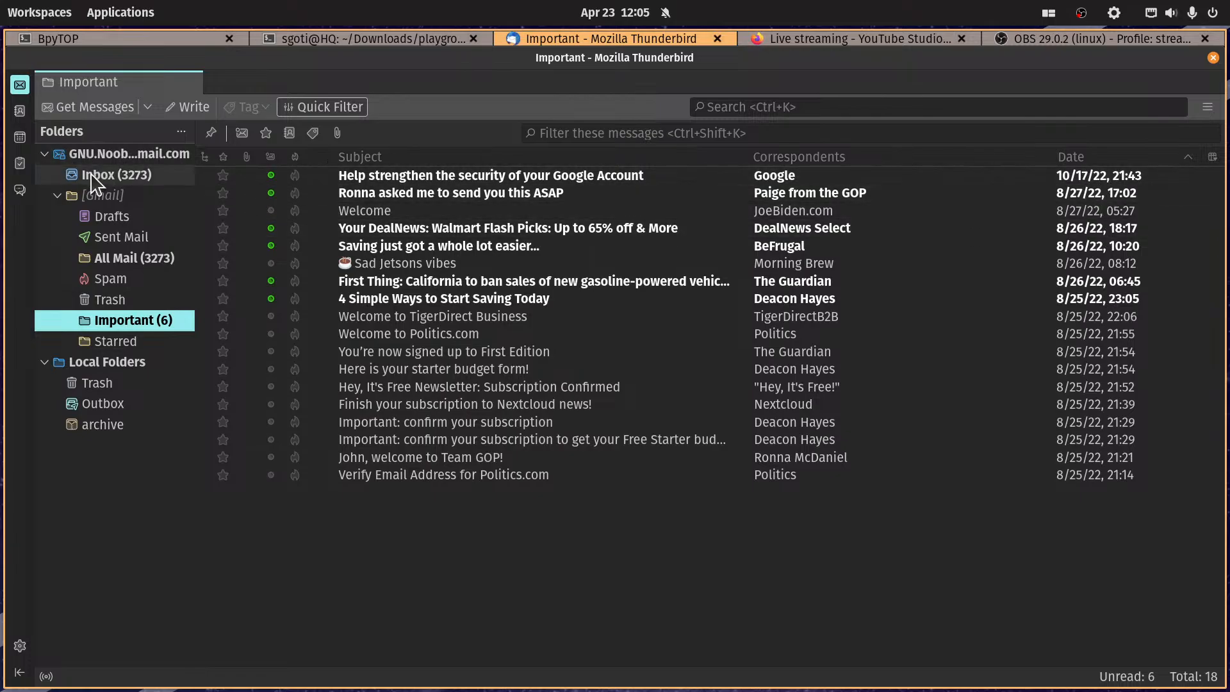
{"action": "left_click", "coordinate": [151, 177]}
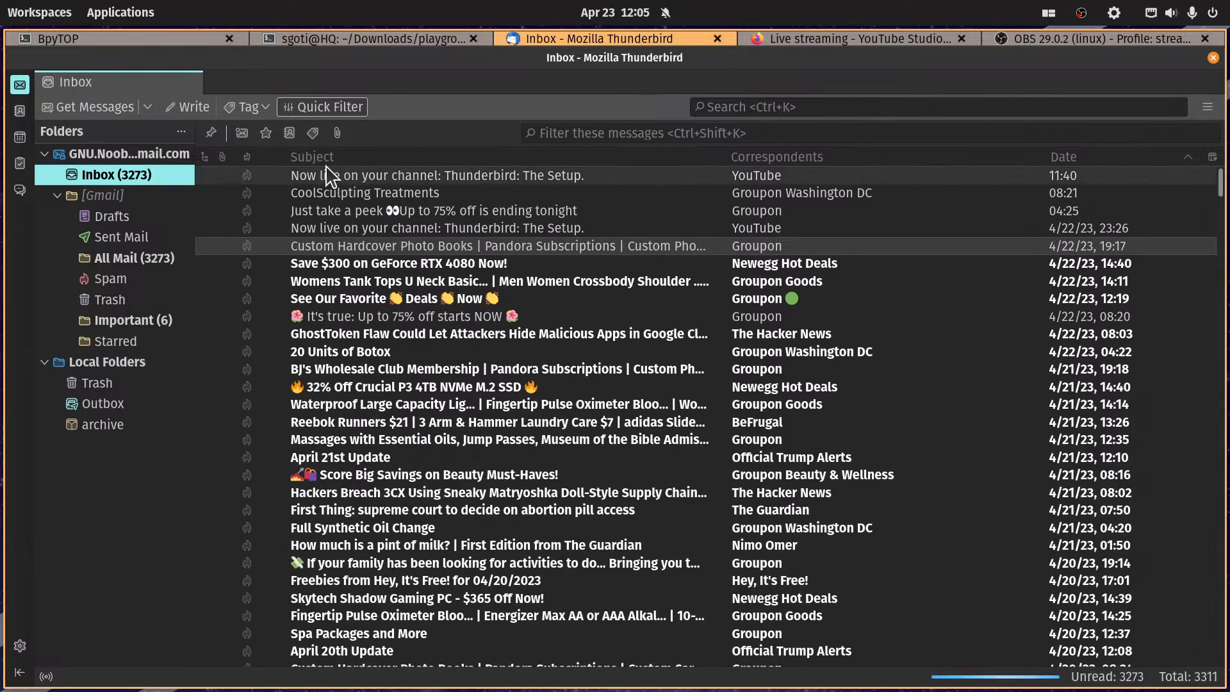
{"action": "left_click", "coordinate": [1216, 161]}
{"action": "left_click", "coordinate": [1212, 157]}
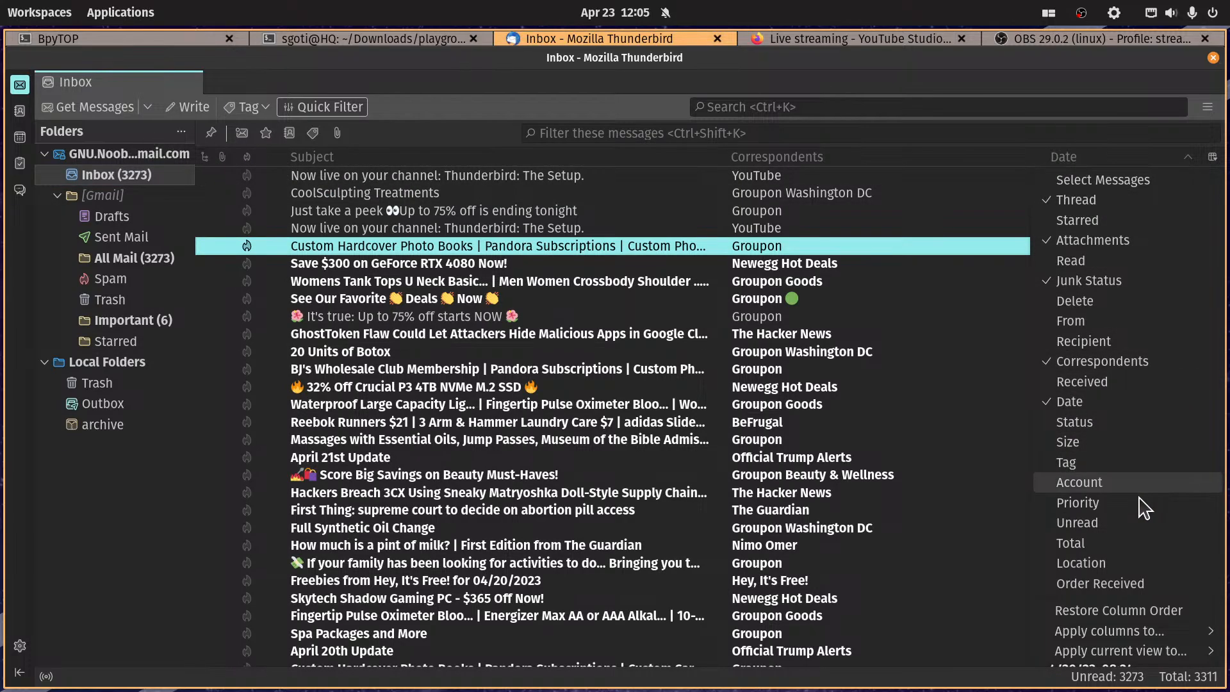
{"action": "mouse_move", "coordinate": [950, 654]}
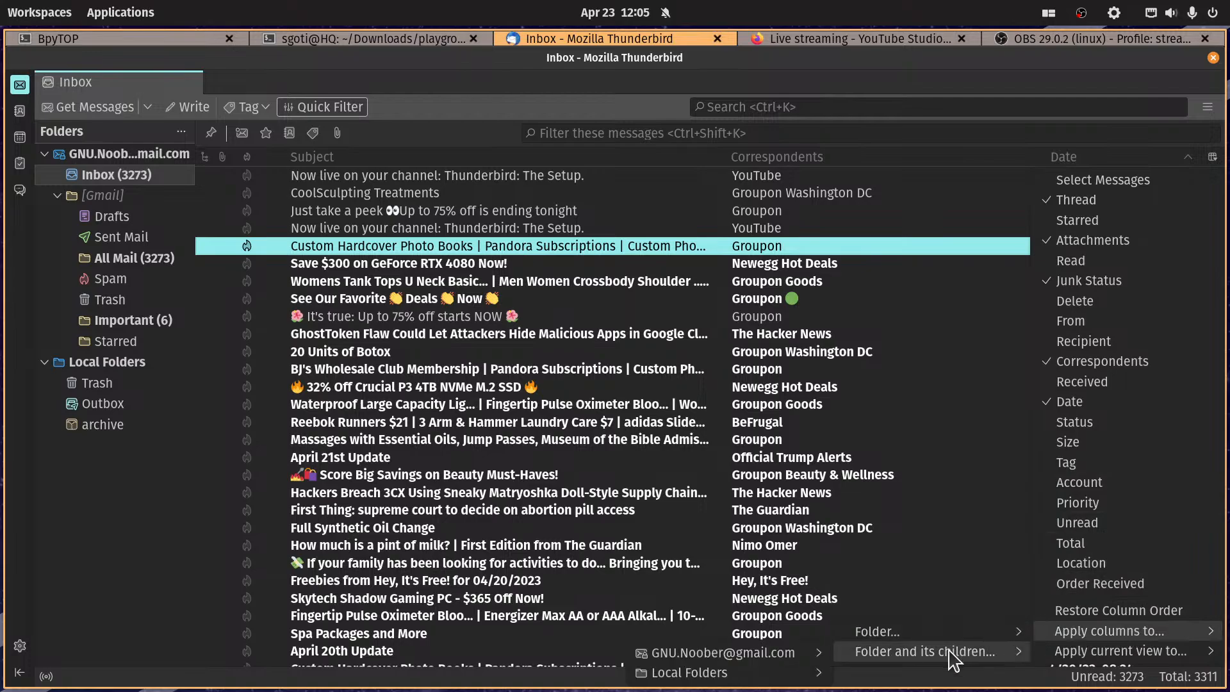
{"action": "mouse_move", "coordinate": [756, 660]}
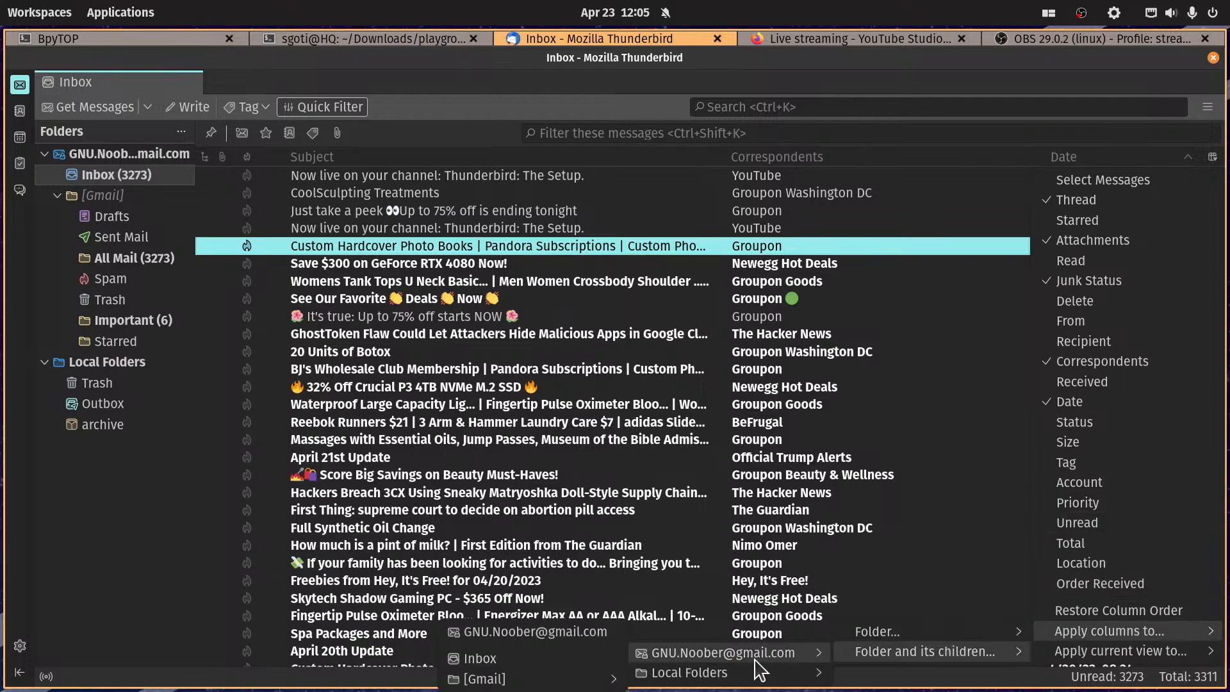
{"action": "left_click", "coordinate": [577, 634]}
{"action": "left_click", "coordinate": [808, 404]}
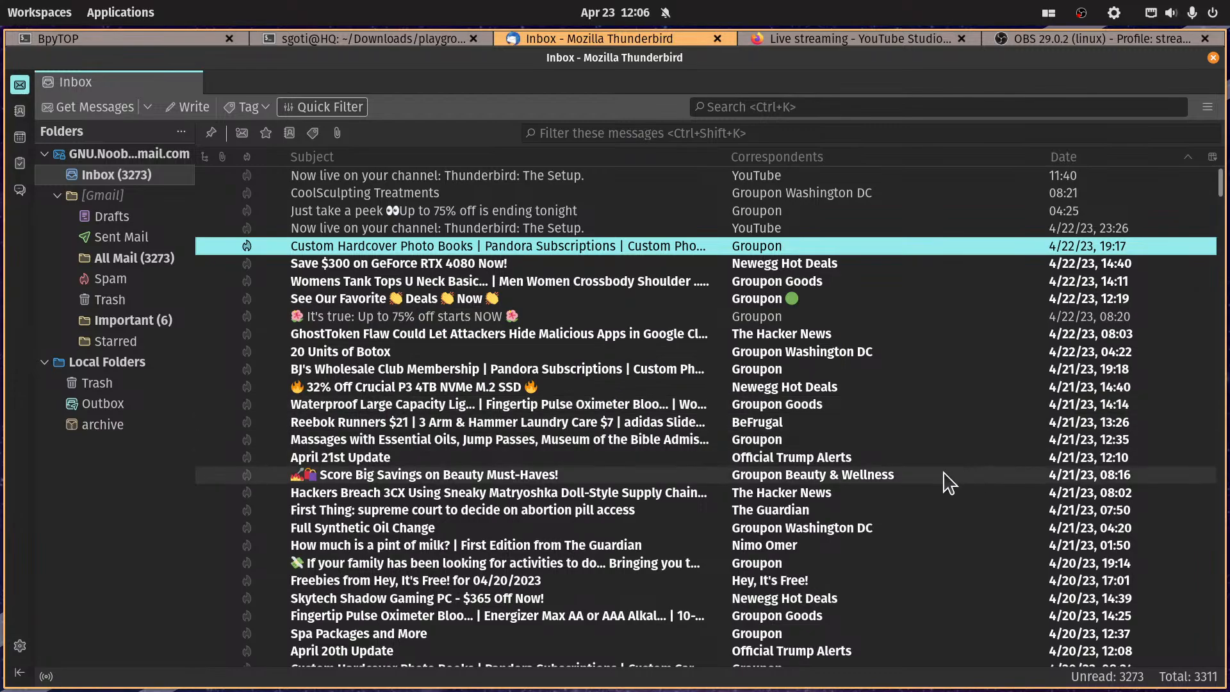
{"action": "left_click", "coordinate": [124, 320]}
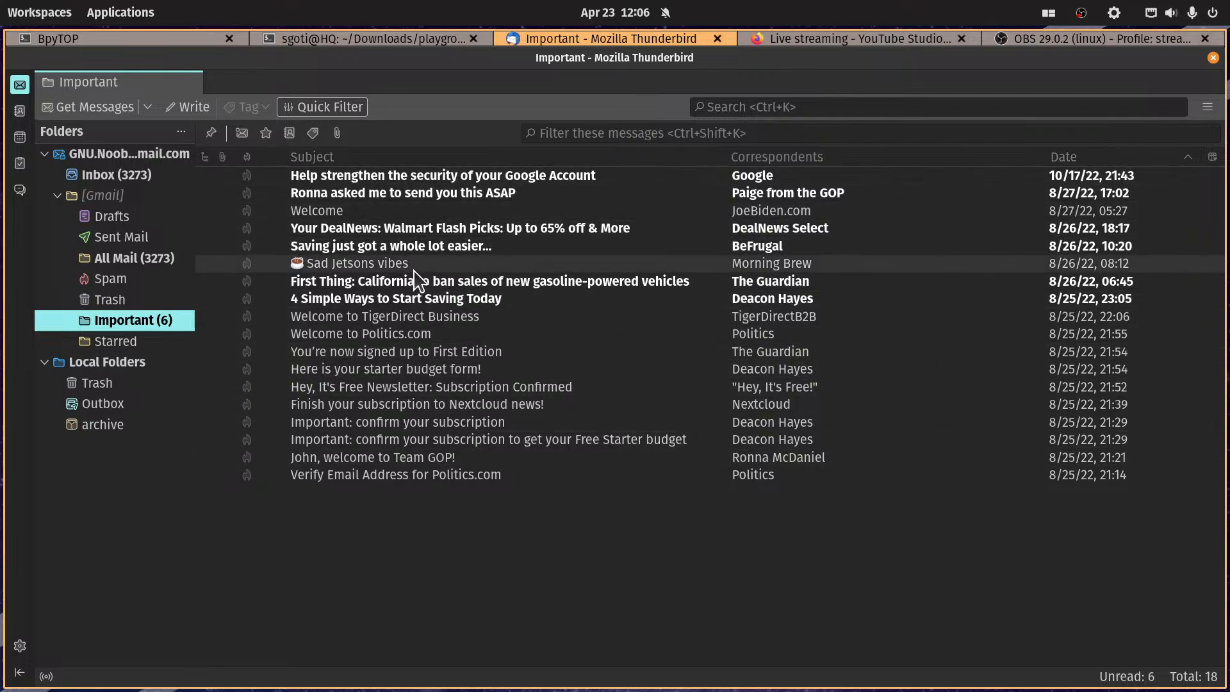
{"action": "left_click", "coordinate": [131, 175]}
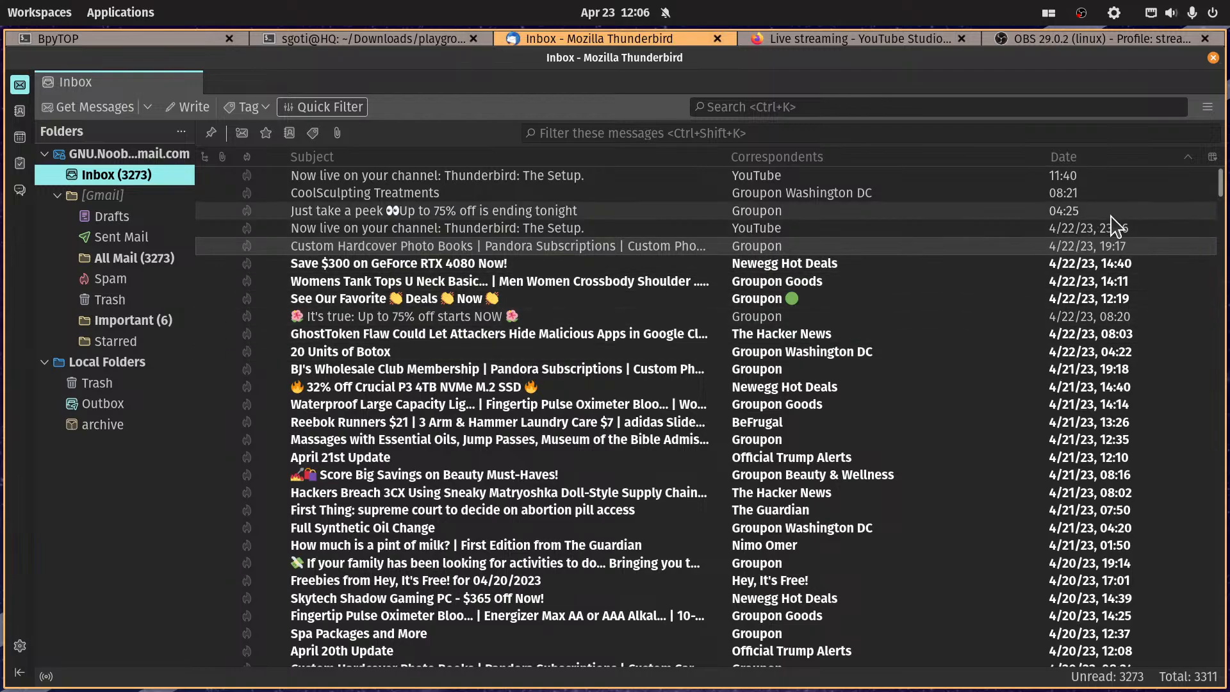
Step: Add the Size column to the Inbox message list and compare it with the Important folder's columns
{"action": "left_click", "coordinate": [1212, 157]}
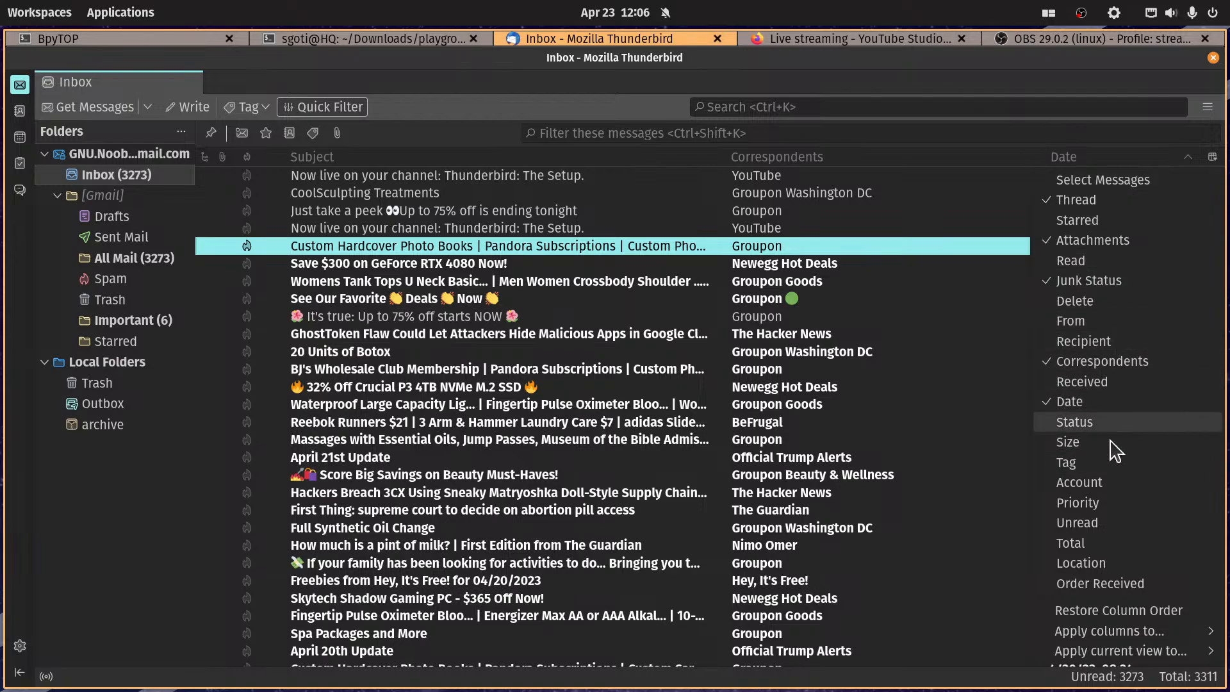
{"action": "left_click", "coordinate": [1080, 447]}
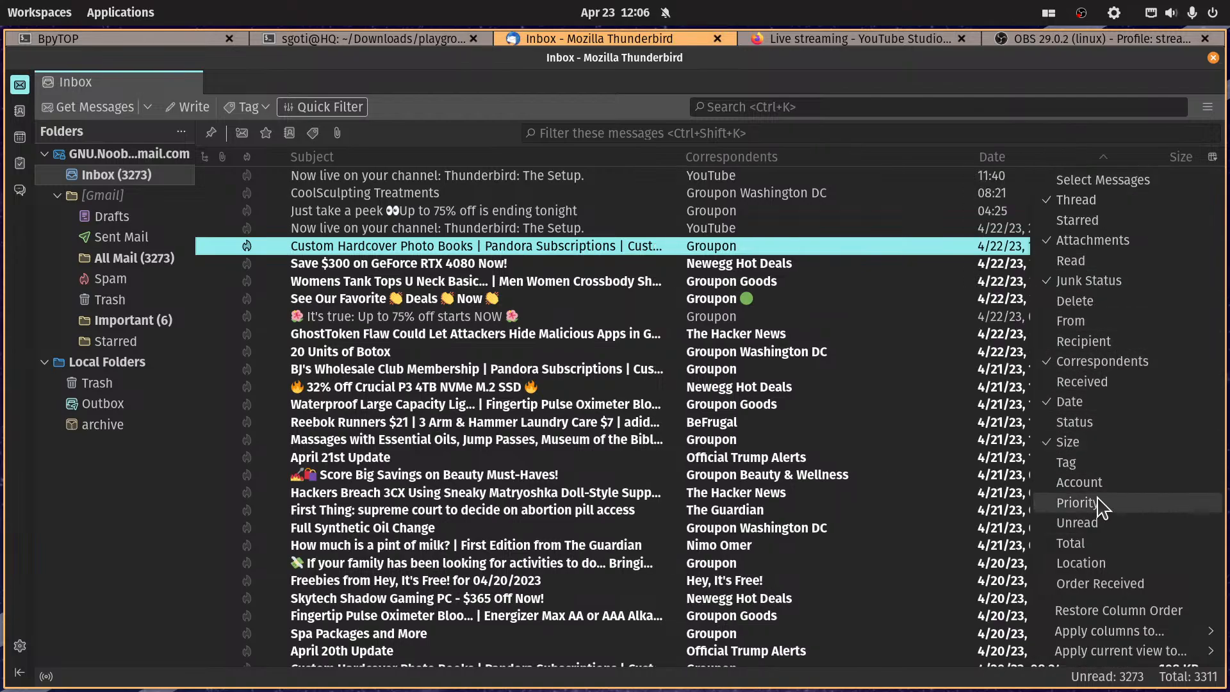
{"action": "left_click", "coordinate": [653, 103]}
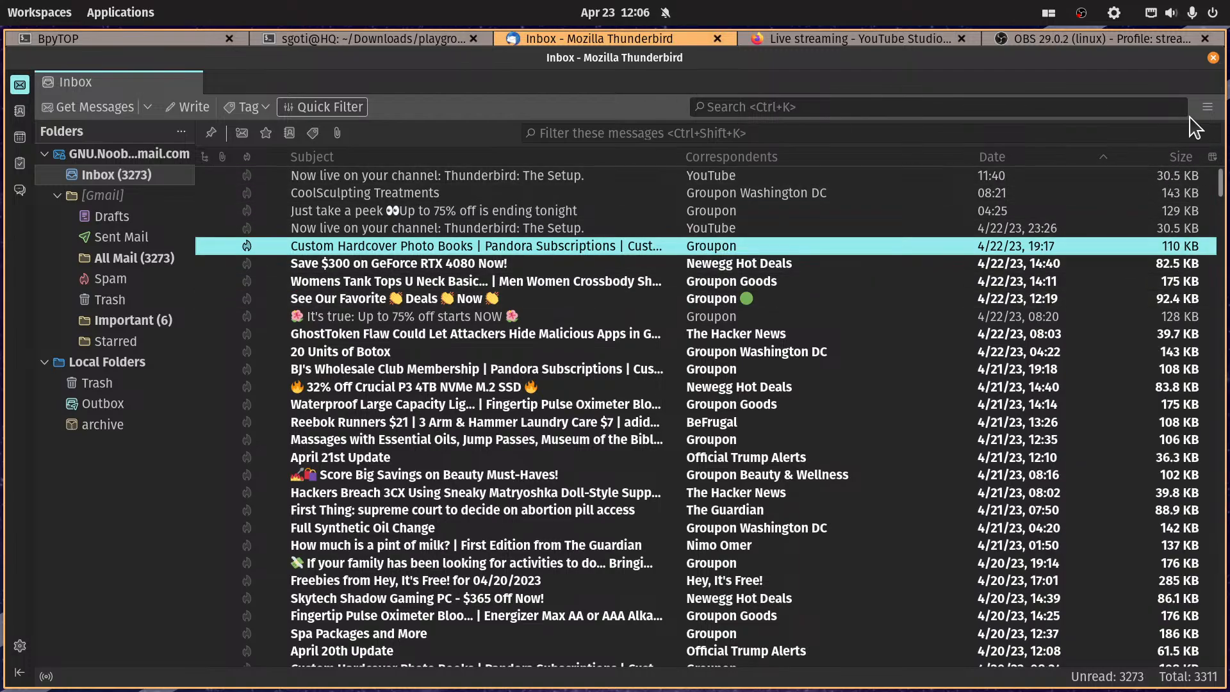
{"action": "left_click", "coordinate": [1214, 159]}
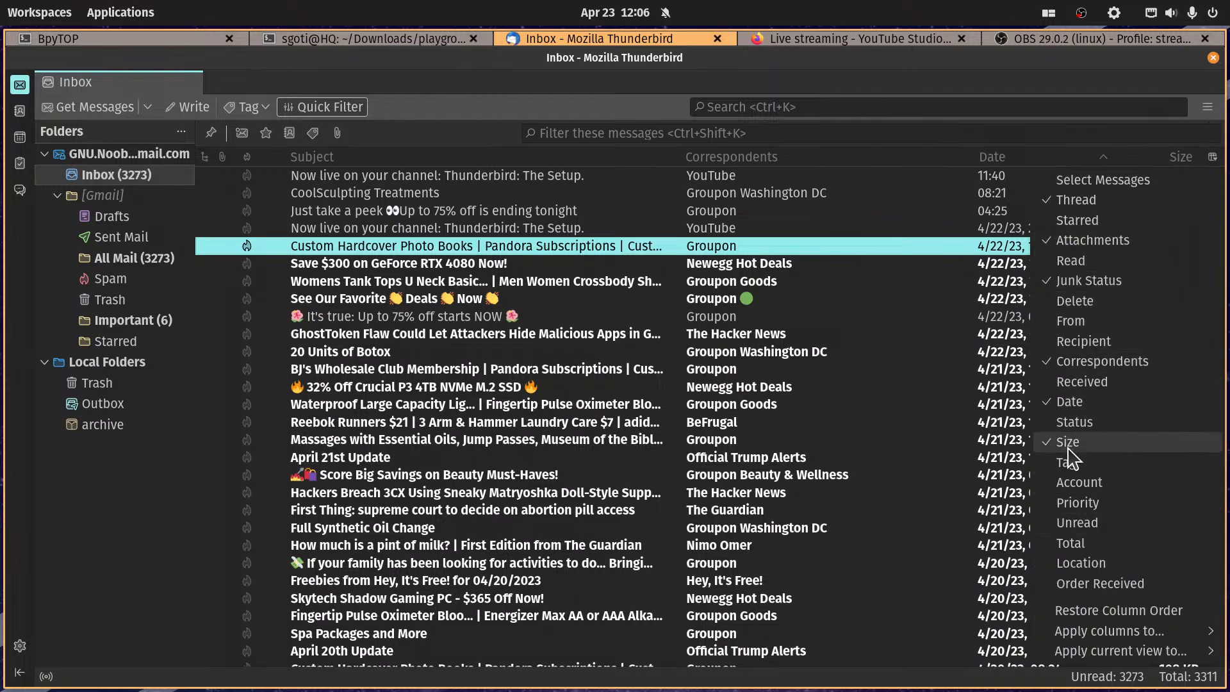
{"action": "left_click", "coordinate": [624, 114]}
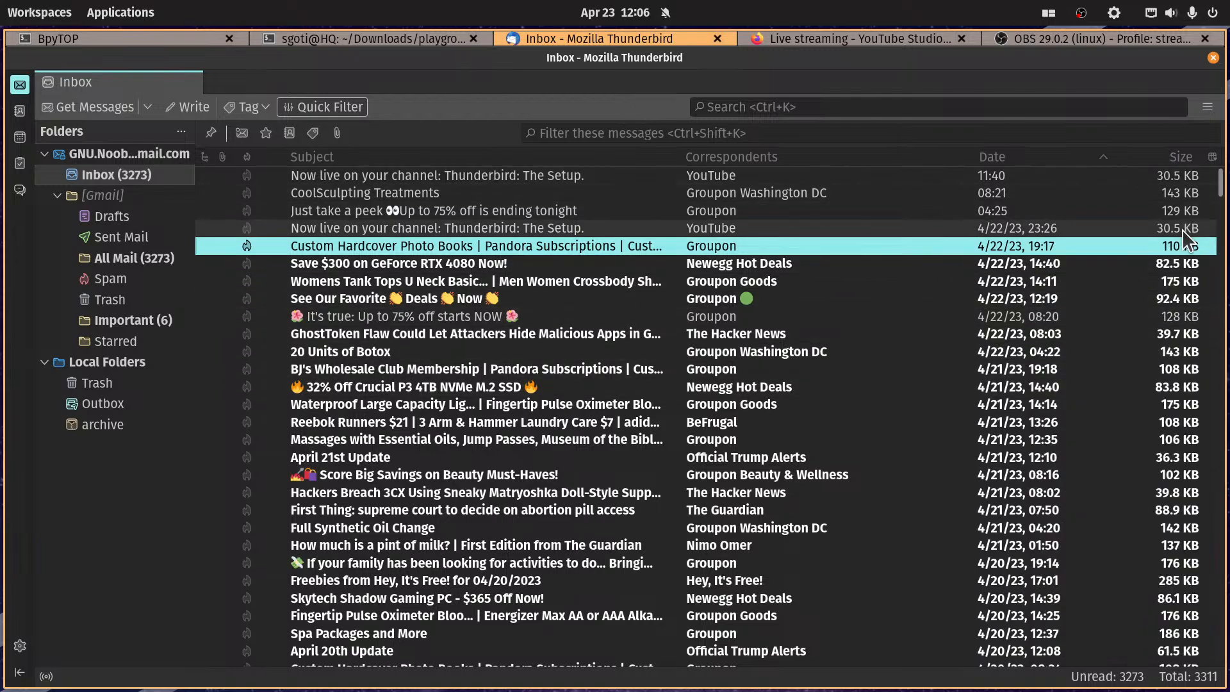
{"action": "left_click", "coordinate": [131, 324]}
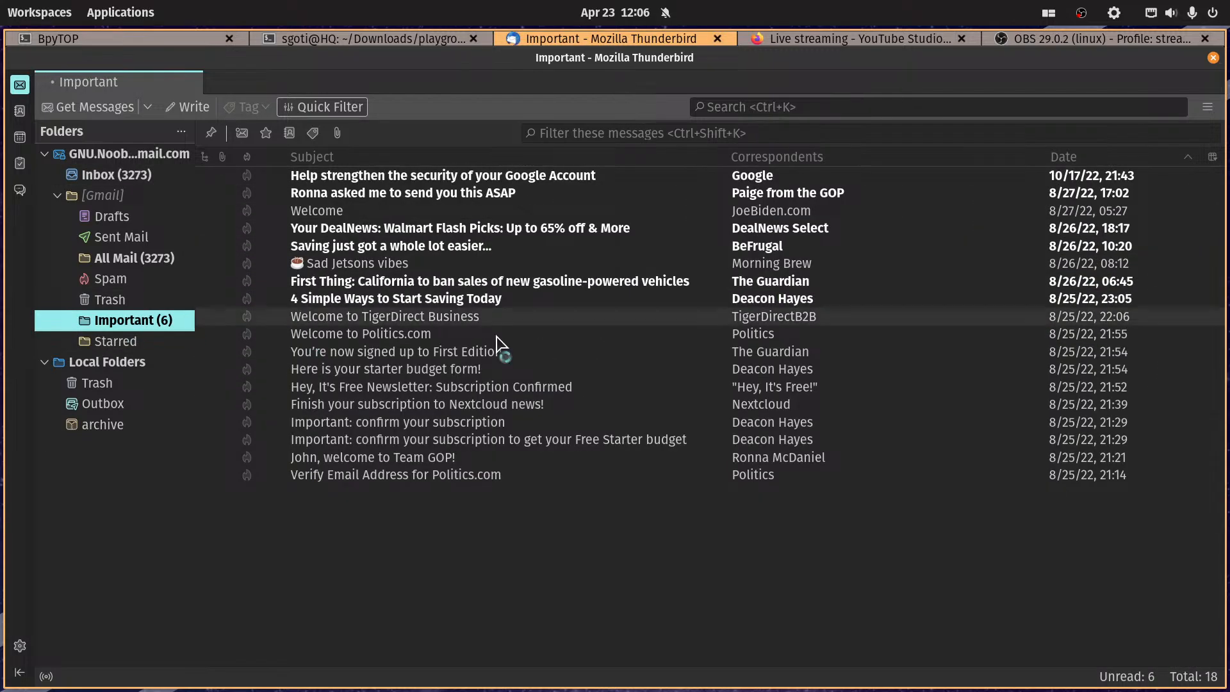
Step: Remove the Size column from the Inbox message list
{"action": "left_click", "coordinate": [114, 178]}
{"action": "left_click", "coordinate": [1212, 156]}
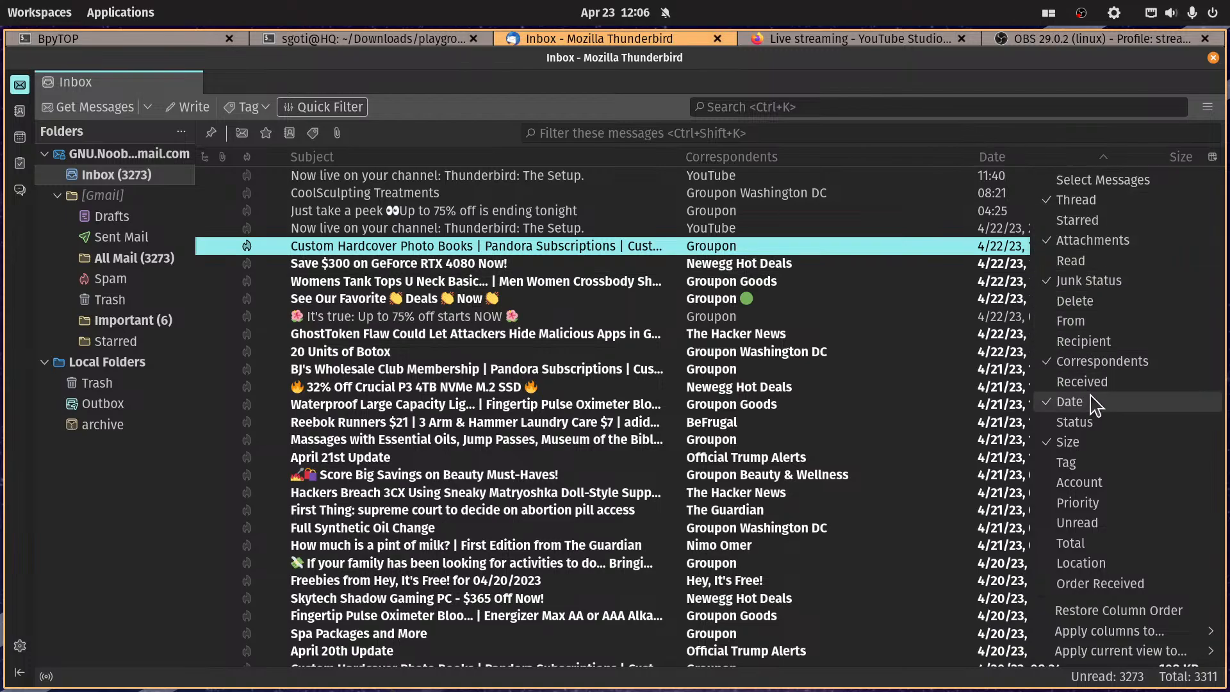
{"action": "left_click", "coordinate": [1089, 442]}
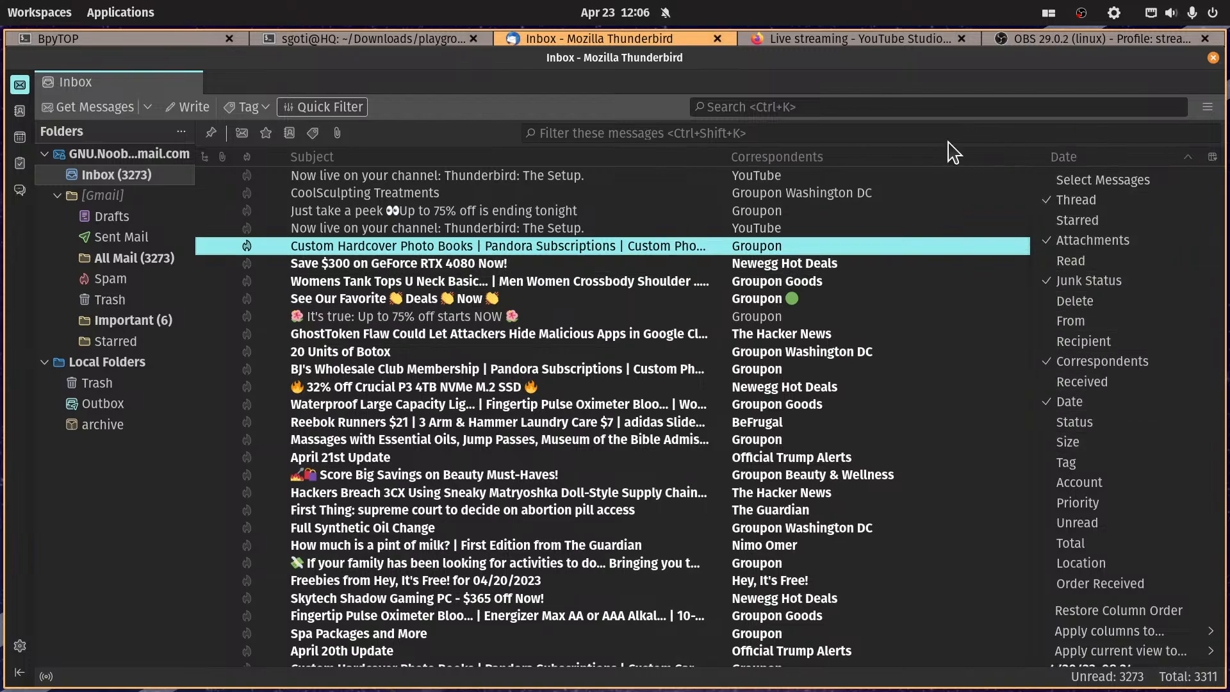
{"action": "left_click", "coordinate": [890, 105]}
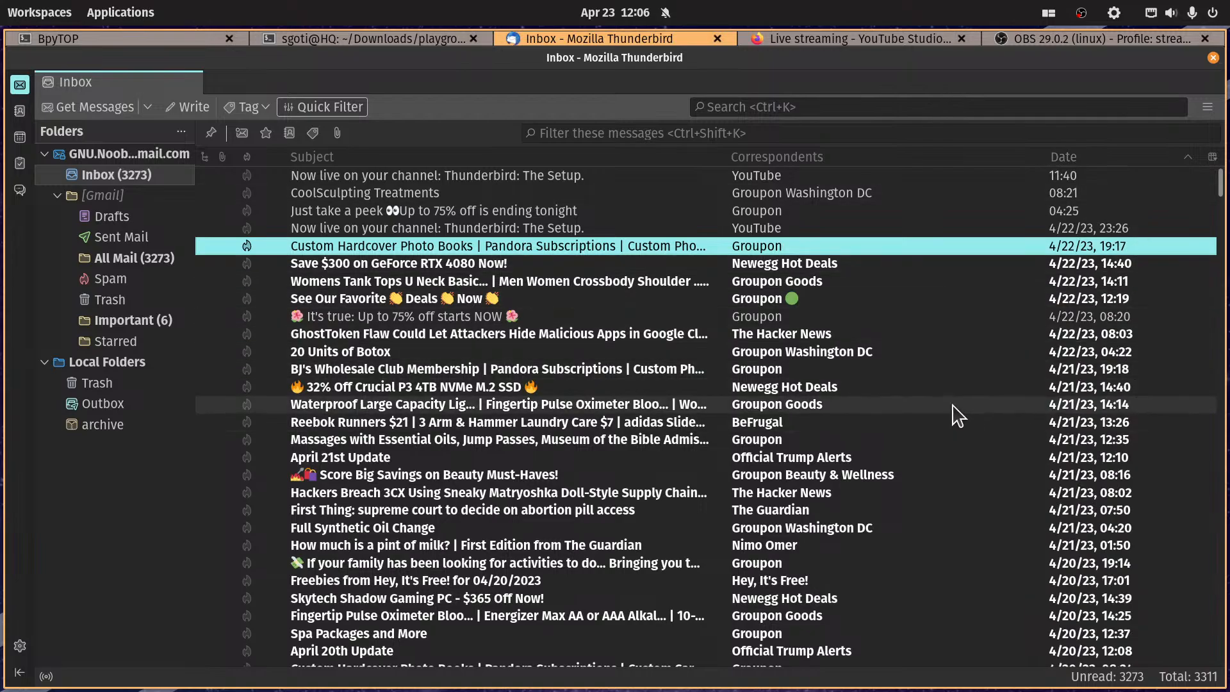
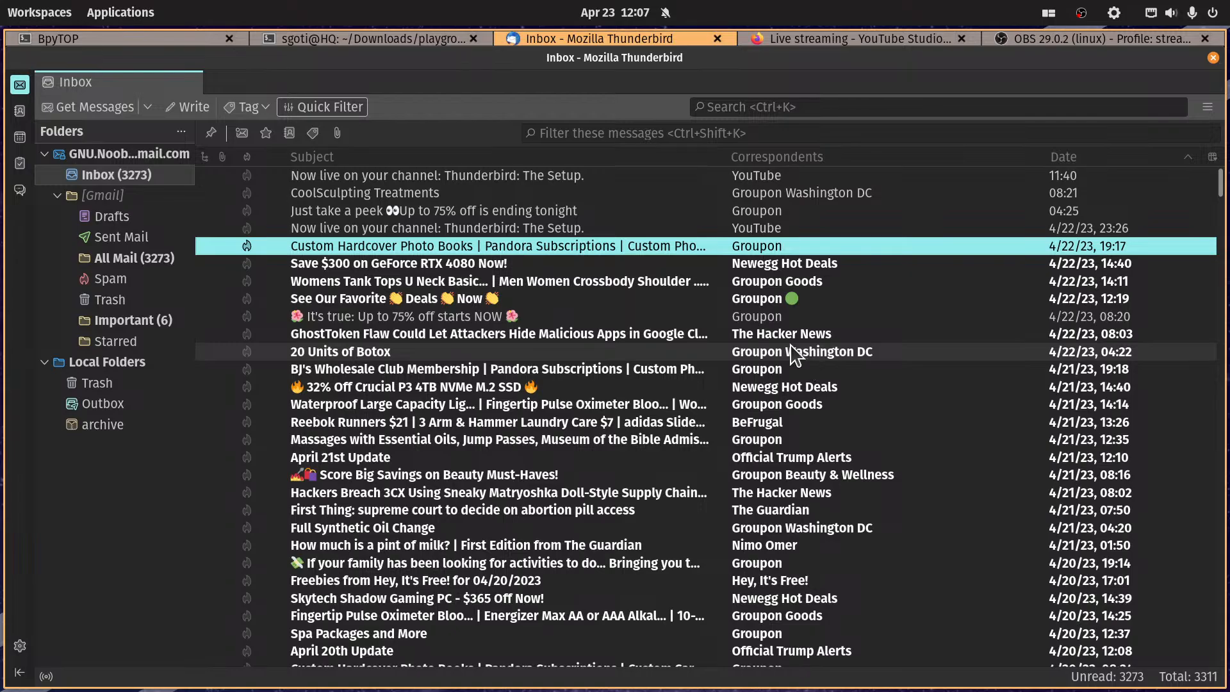
Step: Create a new folder named "deals" as a subfolder of the Gmail account's Inbox
{"action": "scroll", "coordinate": [793, 353], "scroll_direction": "down", "scroll_amount": 20}
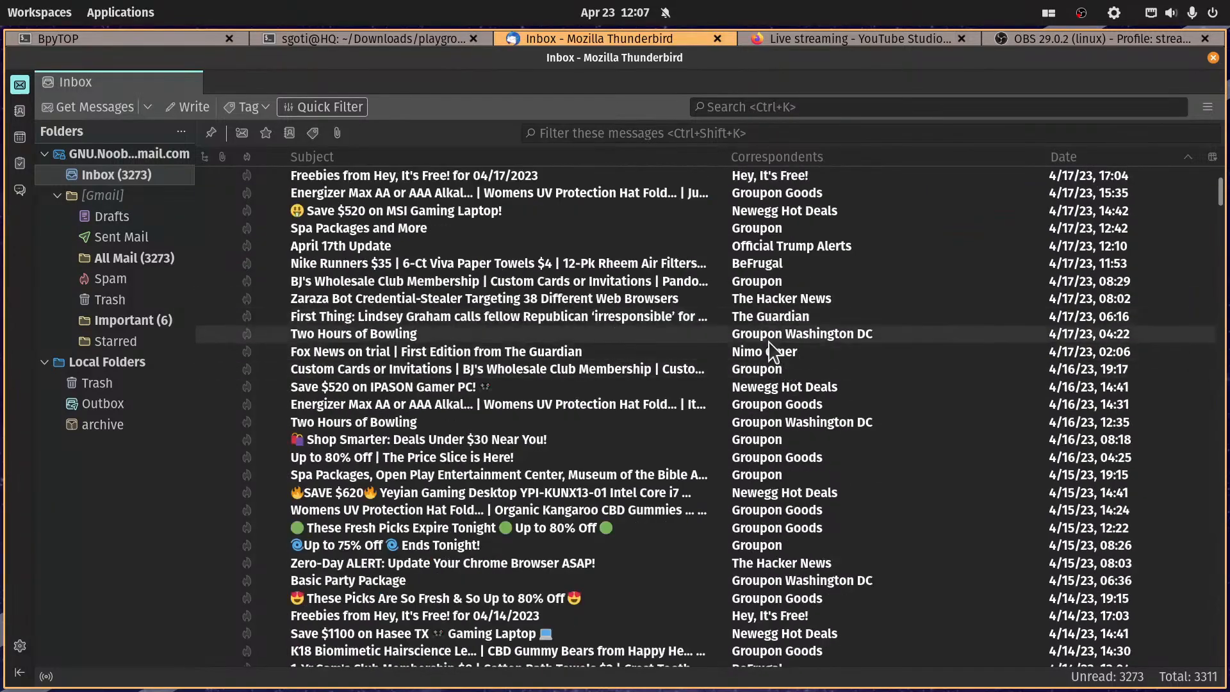
{"action": "scroll", "coordinate": [792, 380], "scroll_direction": "down", "scroll_amount": 10}
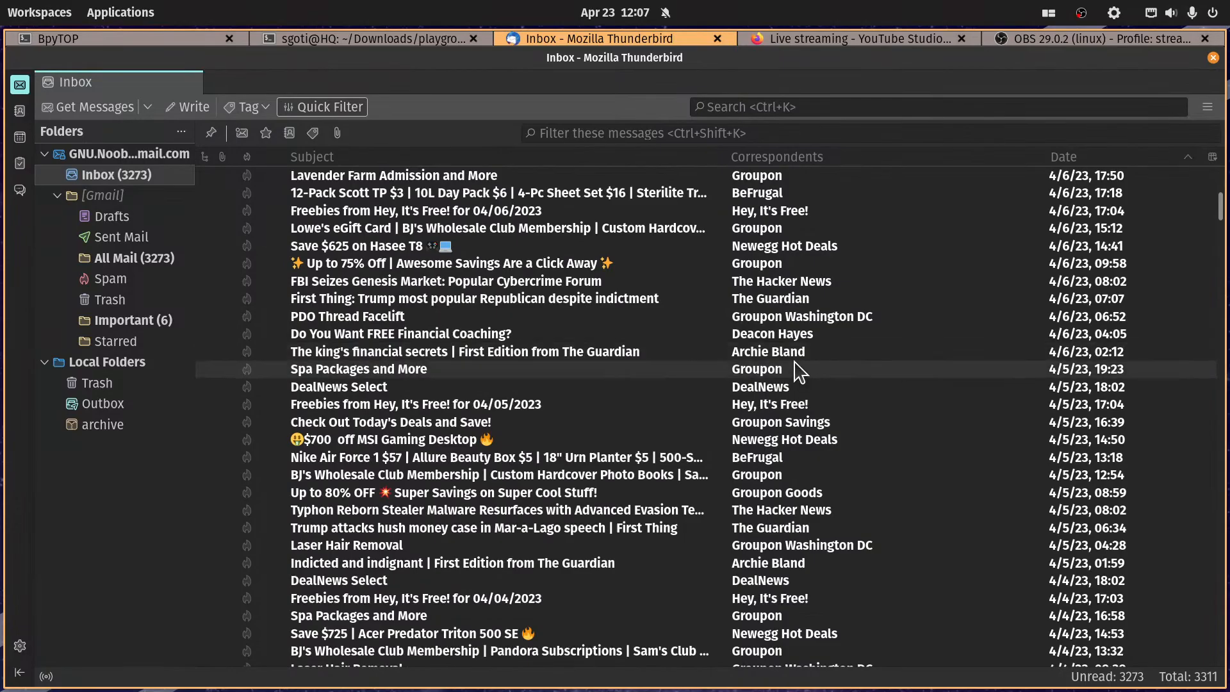
{"action": "scroll", "coordinate": [801, 372], "scroll_direction": "up", "scroll_amount": 20}
{"action": "scroll", "coordinate": [820, 355], "scroll_direction": "up", "scroll_amount": 20}
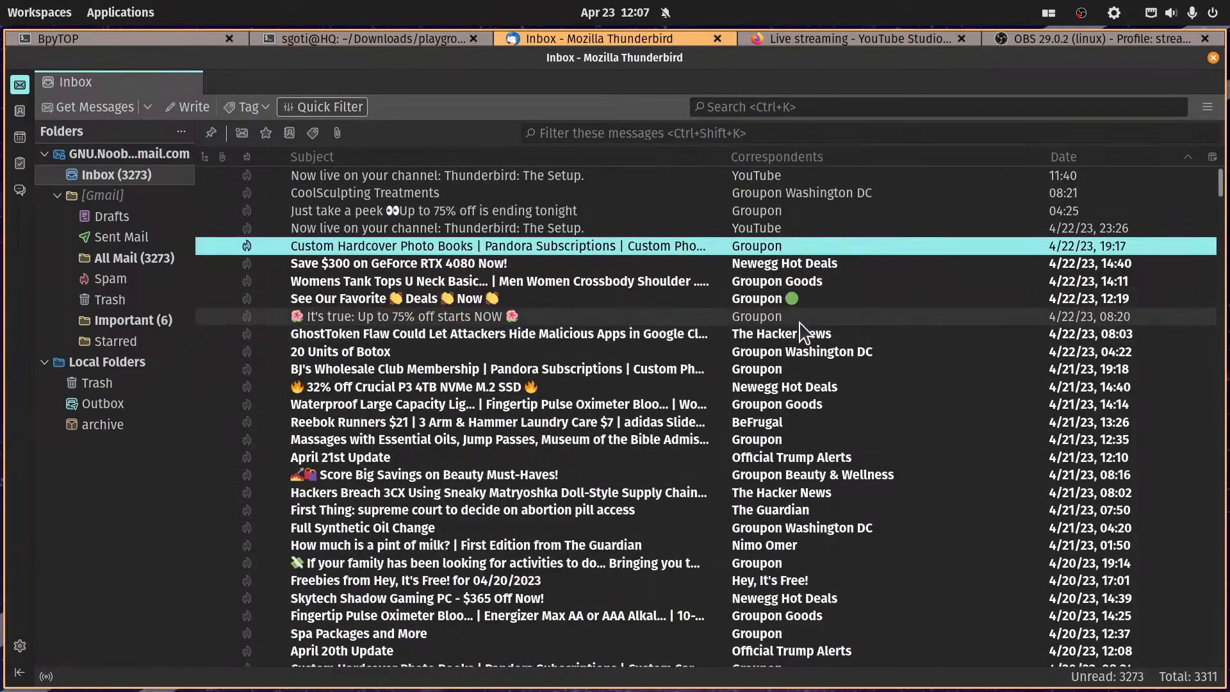
{"action": "right_click", "coordinate": [118, 177]}
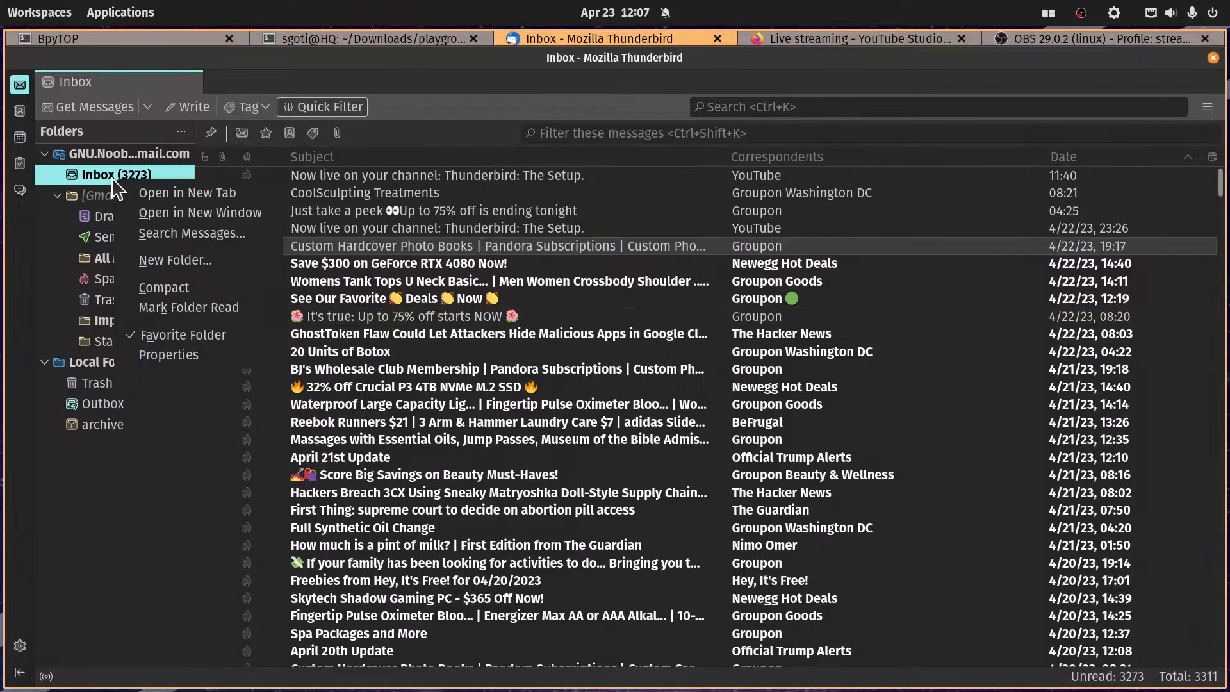
{"action": "left_click", "coordinate": [192, 261]}
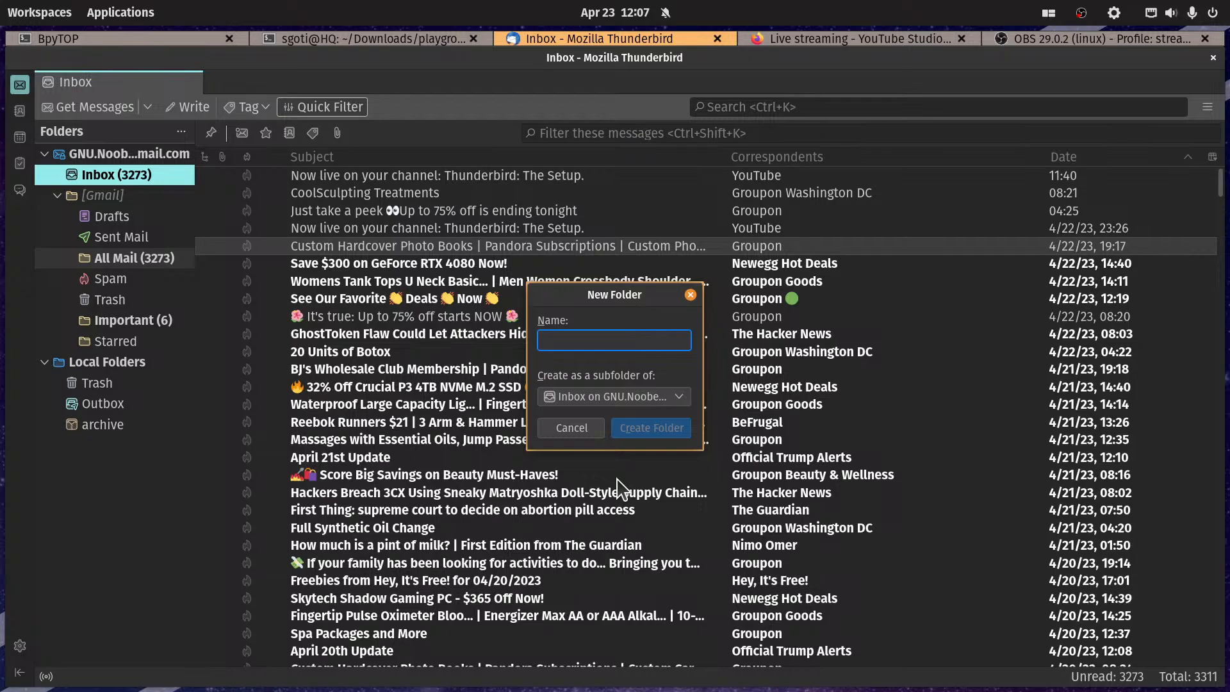
{"action": "type", "text": "coupons"}
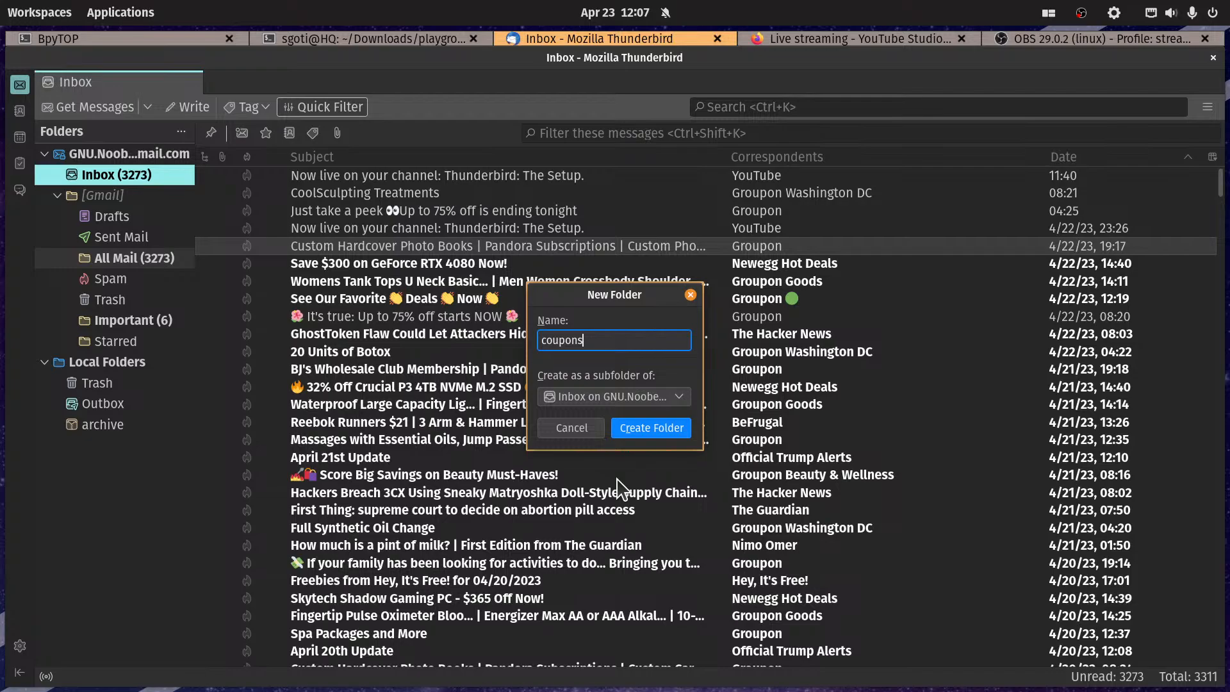
{"action": "key", "text": "BackSpace"}
{"action": "key", "text": "BackSpace"}
{"action": "key", "text": "BackSpace"}
{"action": "key", "text": "BackSpace"}
{"action": "key", "text": "BackSpace"}
{"action": "key", "text": "BackSpace"}
{"action": "key", "text": "BackSpace"}
{"action": "type", "text": "deals"}
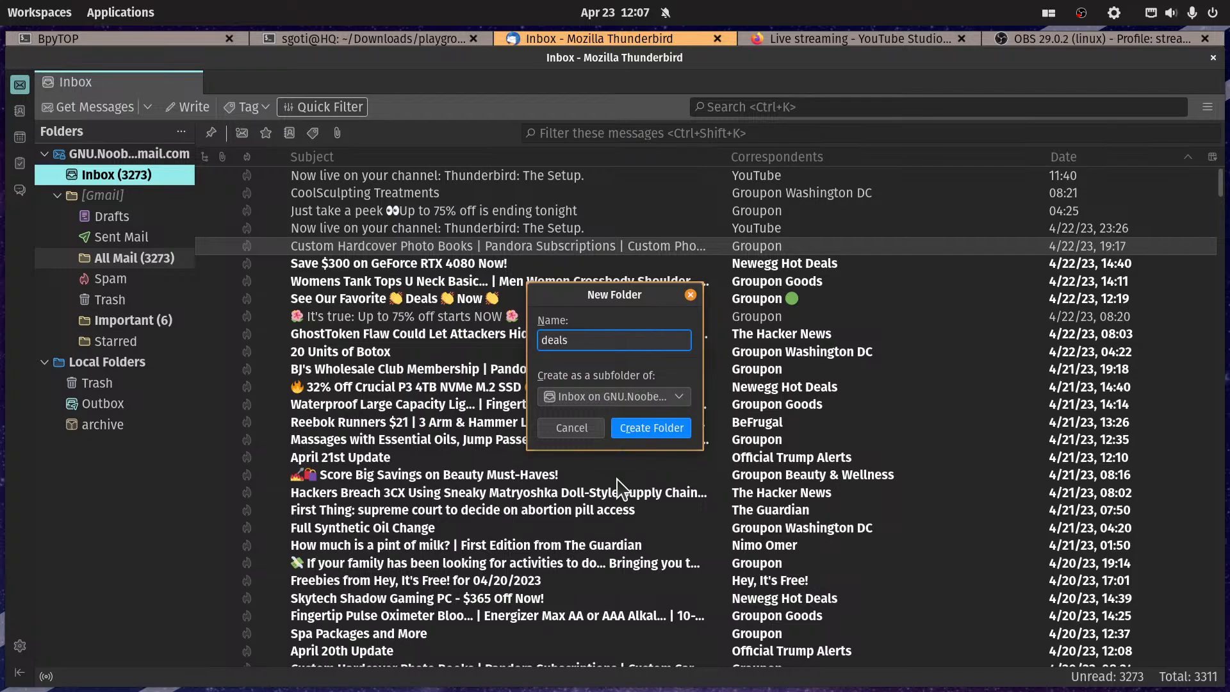
{"action": "left_click", "coordinate": [655, 436]}
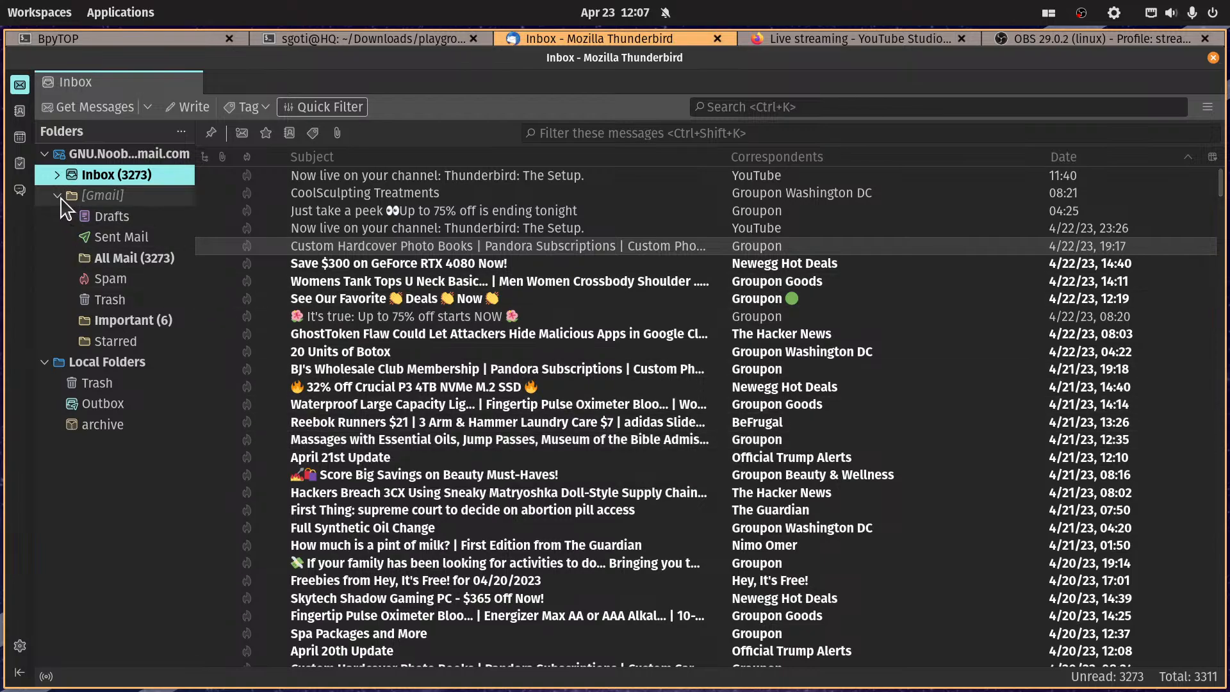
Step: Move the deals folder out of the Inbox to the Gmail account's top level, and collapse the [Gmail] folder
{"action": "left_click", "coordinate": [57, 175]}
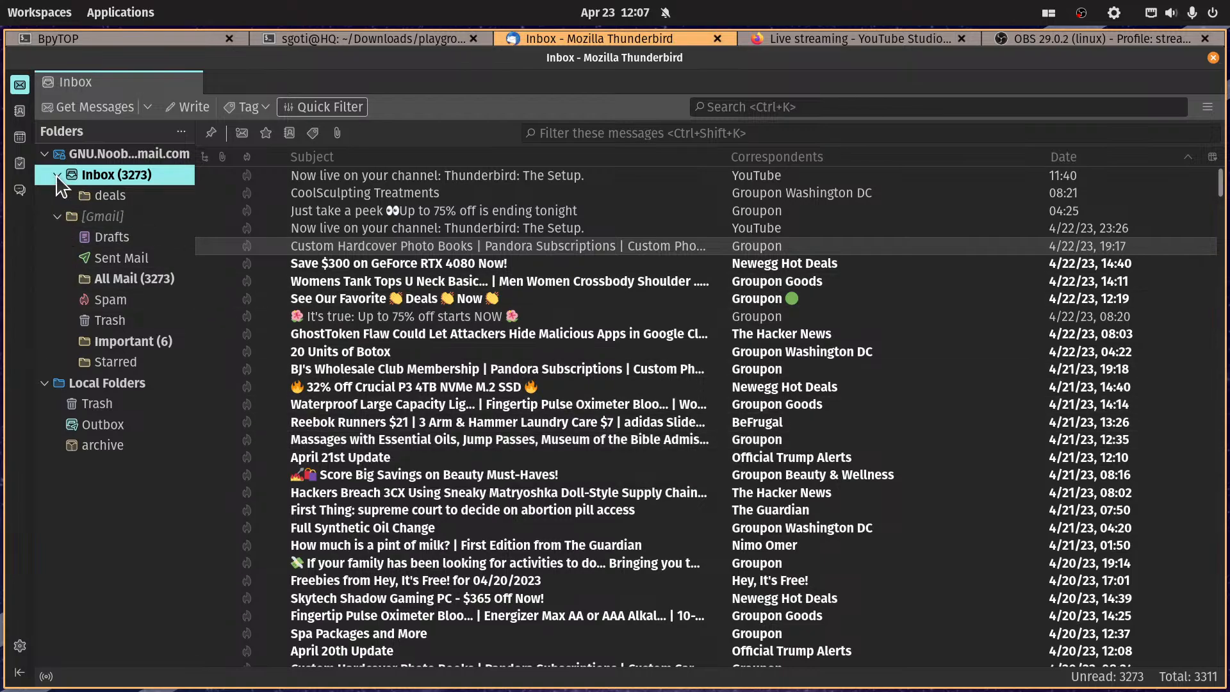
{"action": "left_click", "coordinate": [105, 196]}
{"action": "left_click_drag", "start_coordinate": [105, 197], "coordinate": [129, 166]}
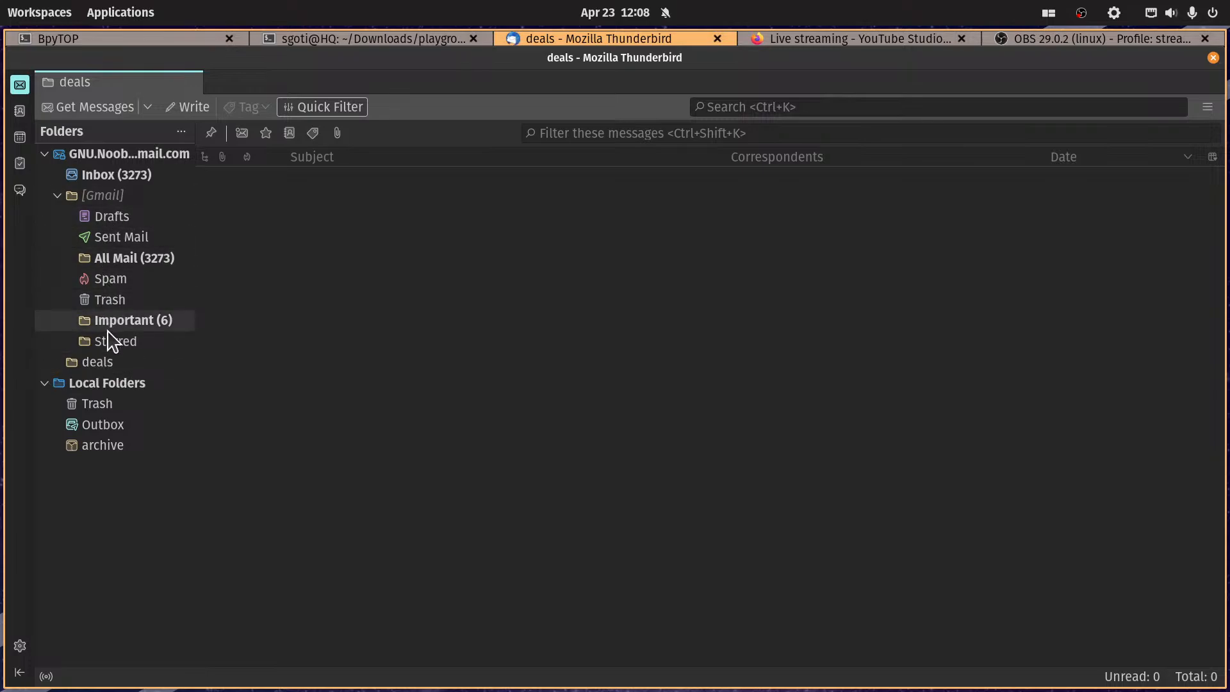
{"action": "left_click", "coordinate": [57, 195]}
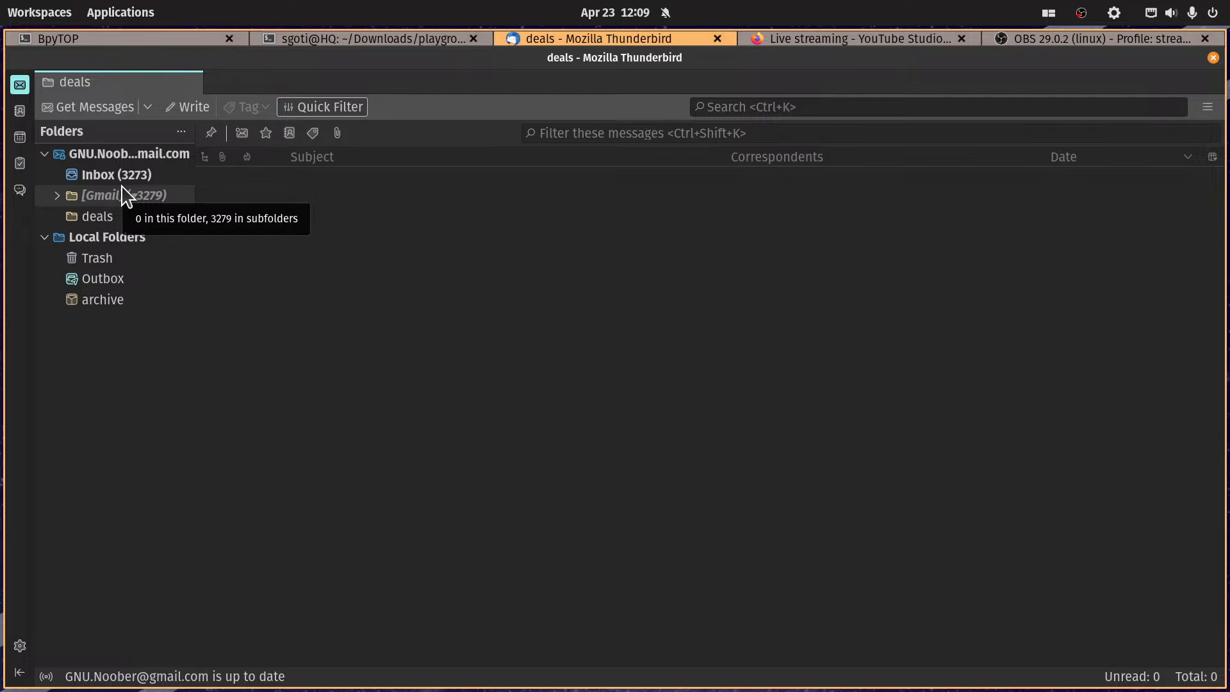
Step: Switch to YouTube Studio and OBS to check the live stream, and return to Thunderbird
{"action": "key", "text": "alt+Tab"}
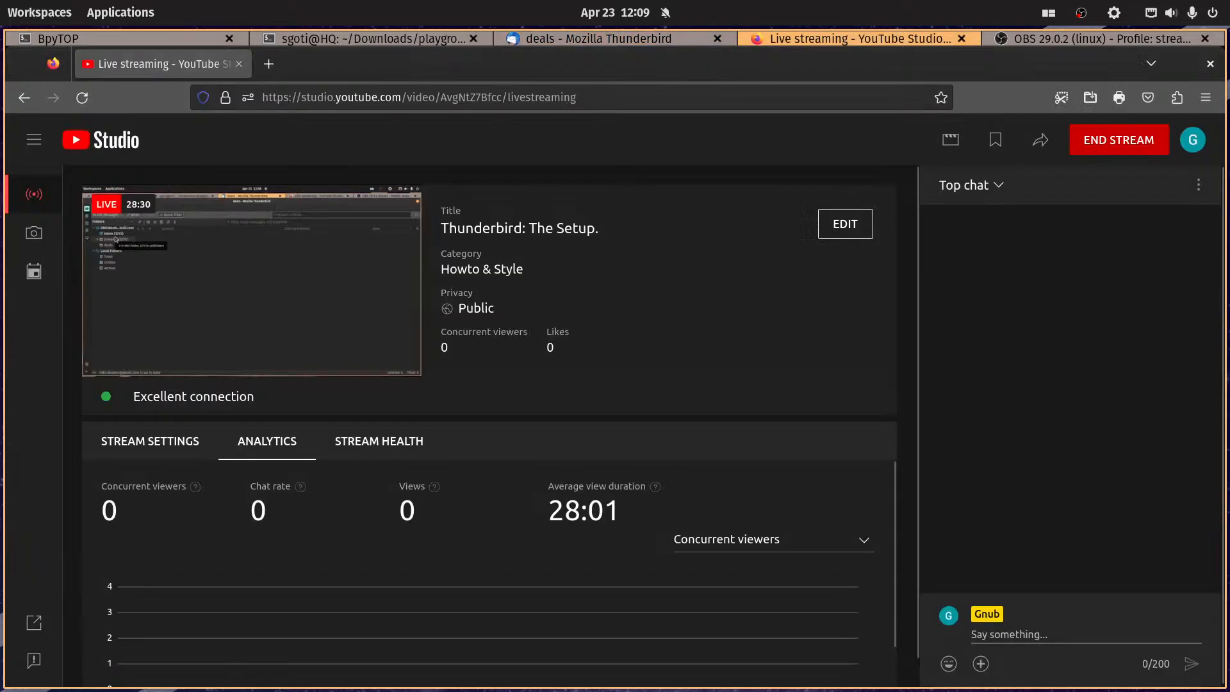
{"action": "key", "text": "alt+Tab"}
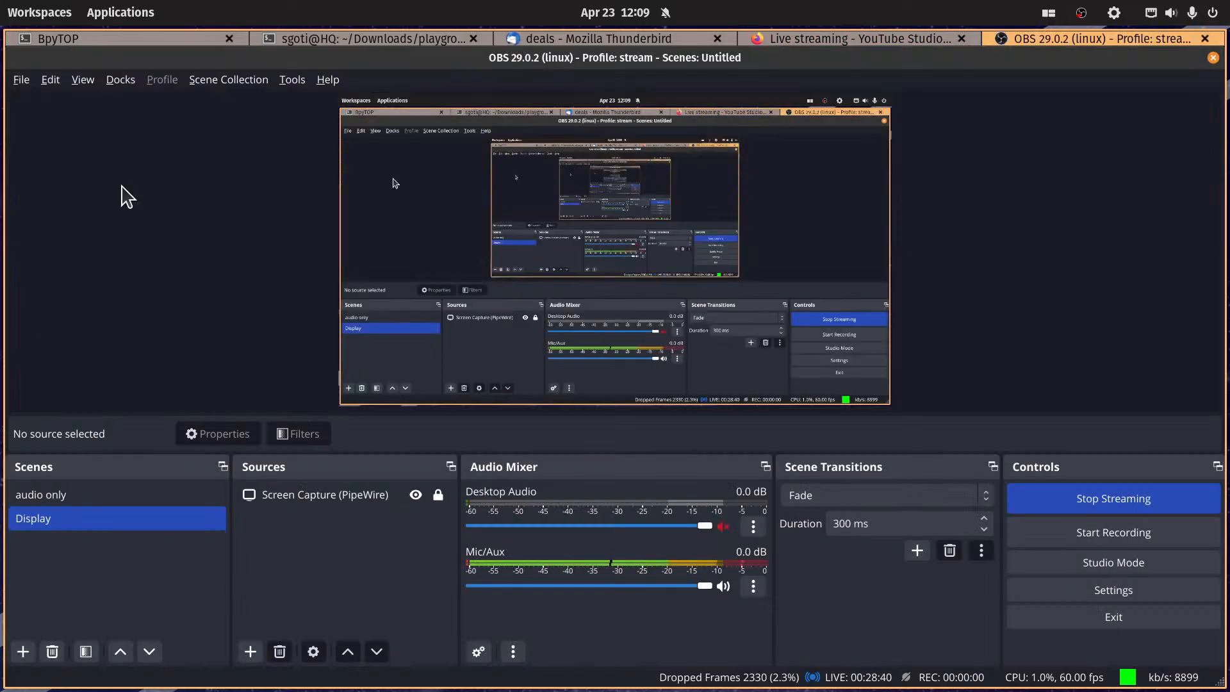
{"action": "key", "text": "alt+Tab"}
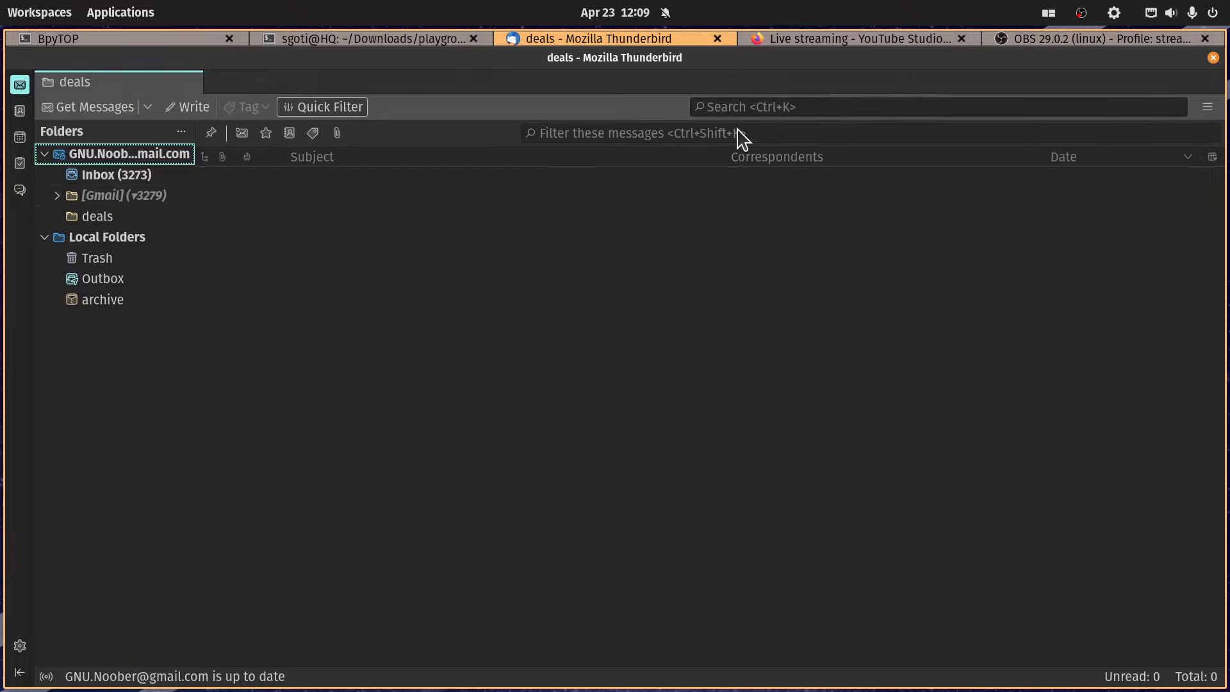
Step: Open the Gmail account's Inbox and look through its message list
{"action": "left_click", "coordinate": [122, 175]}
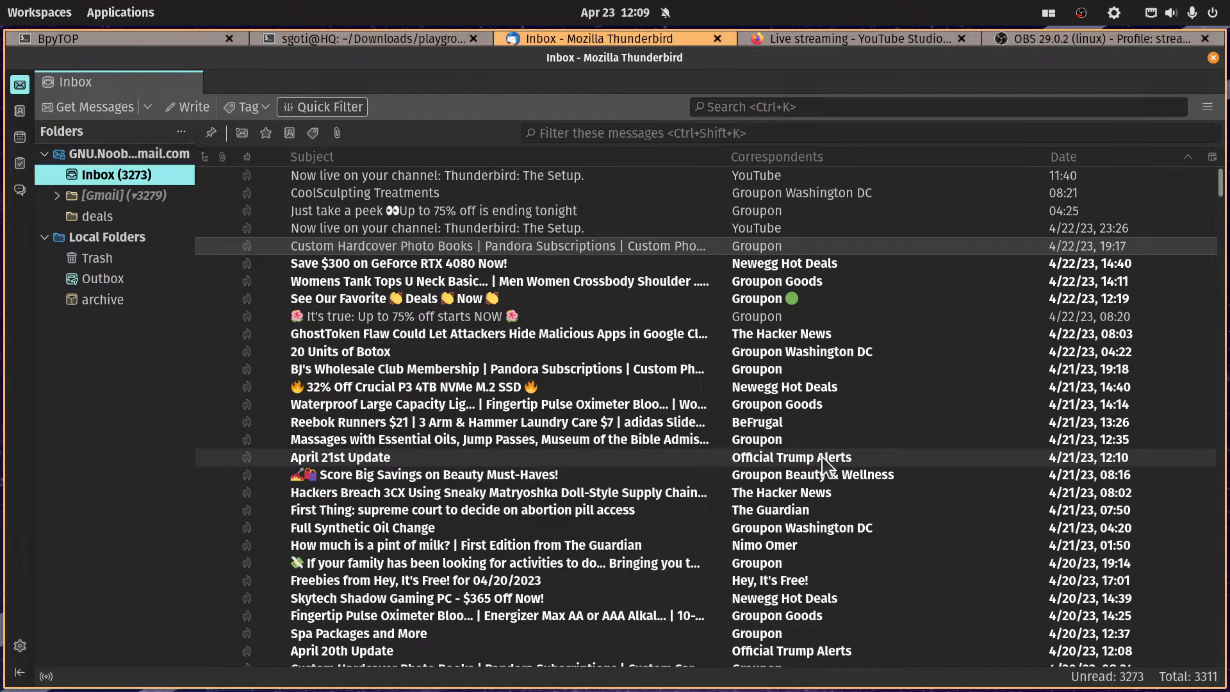
{"action": "scroll", "coordinate": [823, 464], "scroll_direction": "down", "scroll_amount": 3}
{"action": "scroll", "coordinate": [802, 448], "scroll_direction": "down", "scroll_amount": 2}
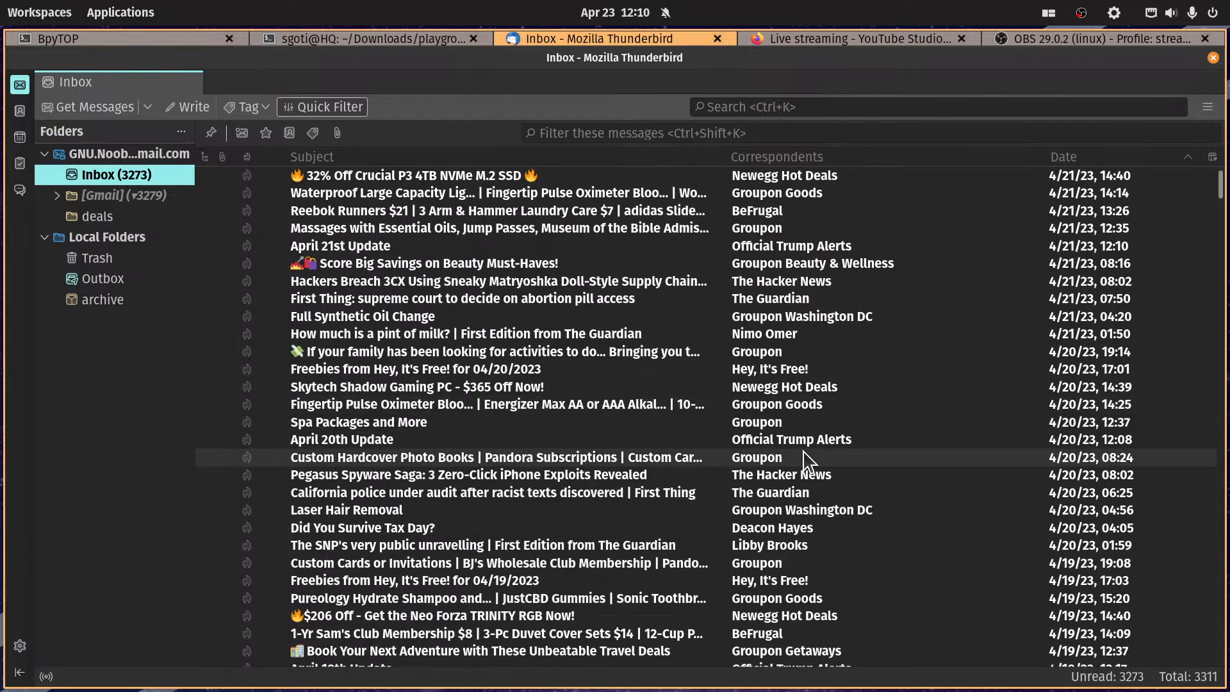
Step: Examine the inbox message list for recurring promotional senders and check the deals folder
{"action": "scroll", "coordinate": [794, 484], "scroll_direction": "down", "scroll_amount": 4}
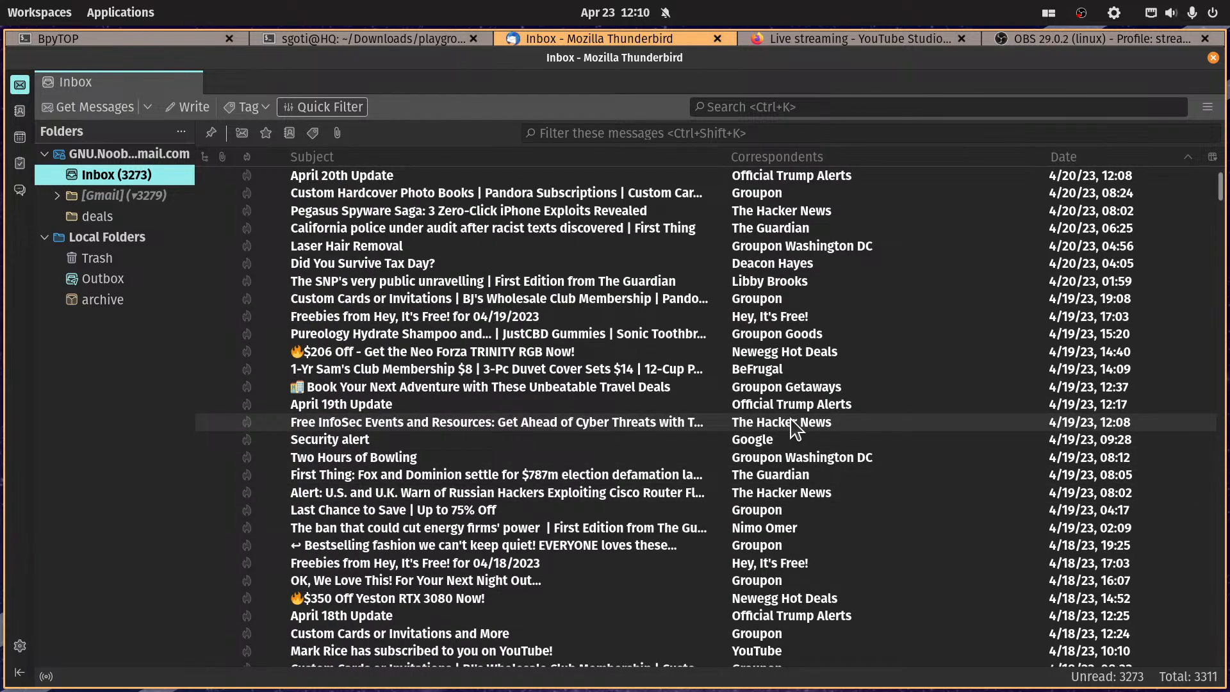
{"action": "scroll", "coordinate": [791, 431], "scroll_direction": "down", "scroll_amount": 1}
{"action": "scroll", "coordinate": [795, 435], "scroll_direction": "down", "scroll_amount": 1}
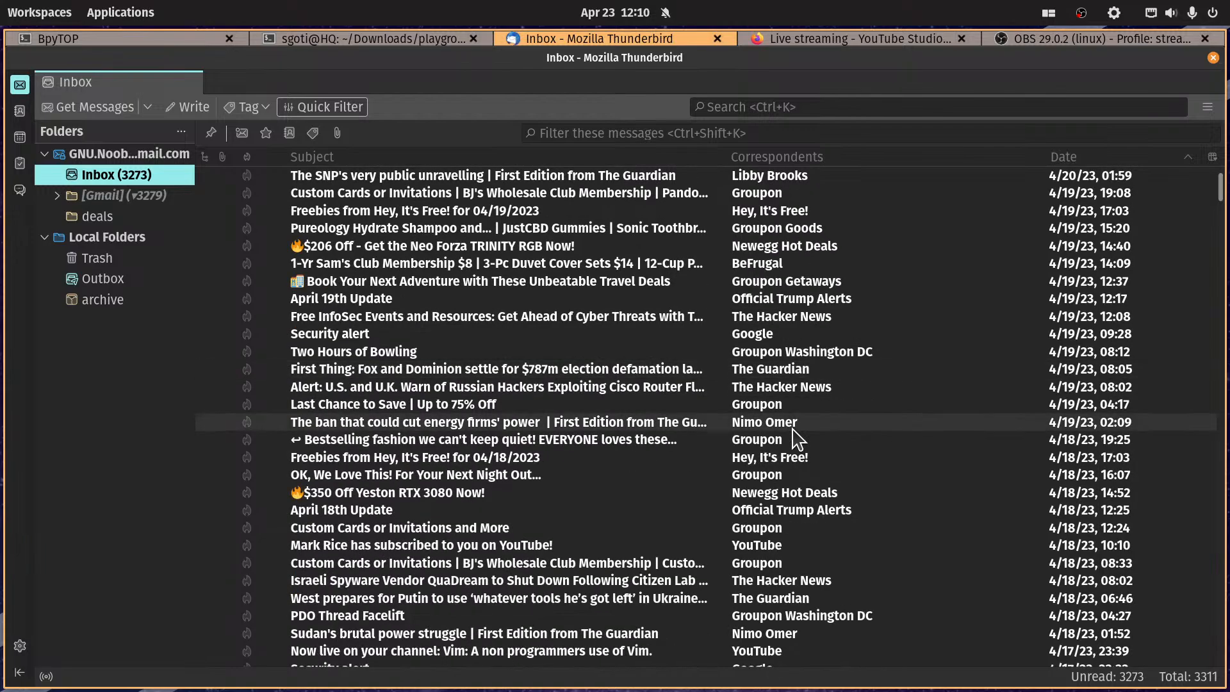
{"action": "scroll", "coordinate": [797, 439], "scroll_direction": "down", "scroll_amount": 3}
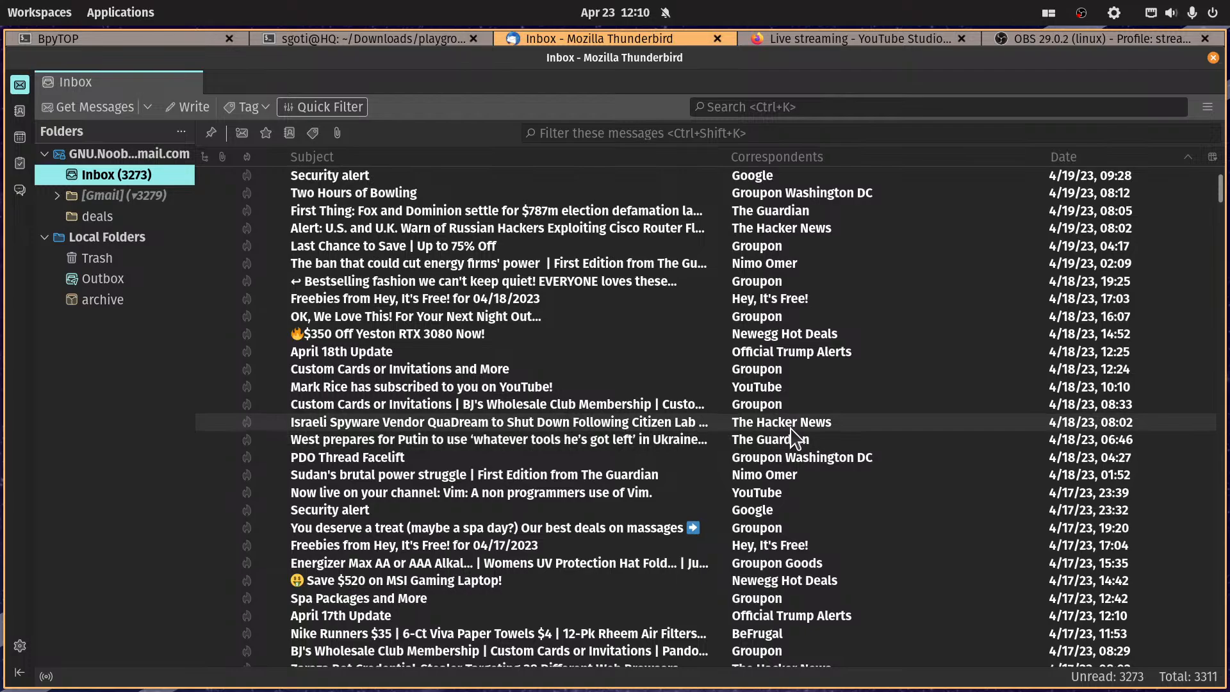
{"action": "scroll", "coordinate": [794, 440], "scroll_direction": "down", "scroll_amount": 1}
{"action": "scroll", "coordinate": [794, 440], "scroll_direction": "down", "scroll_amount": 2}
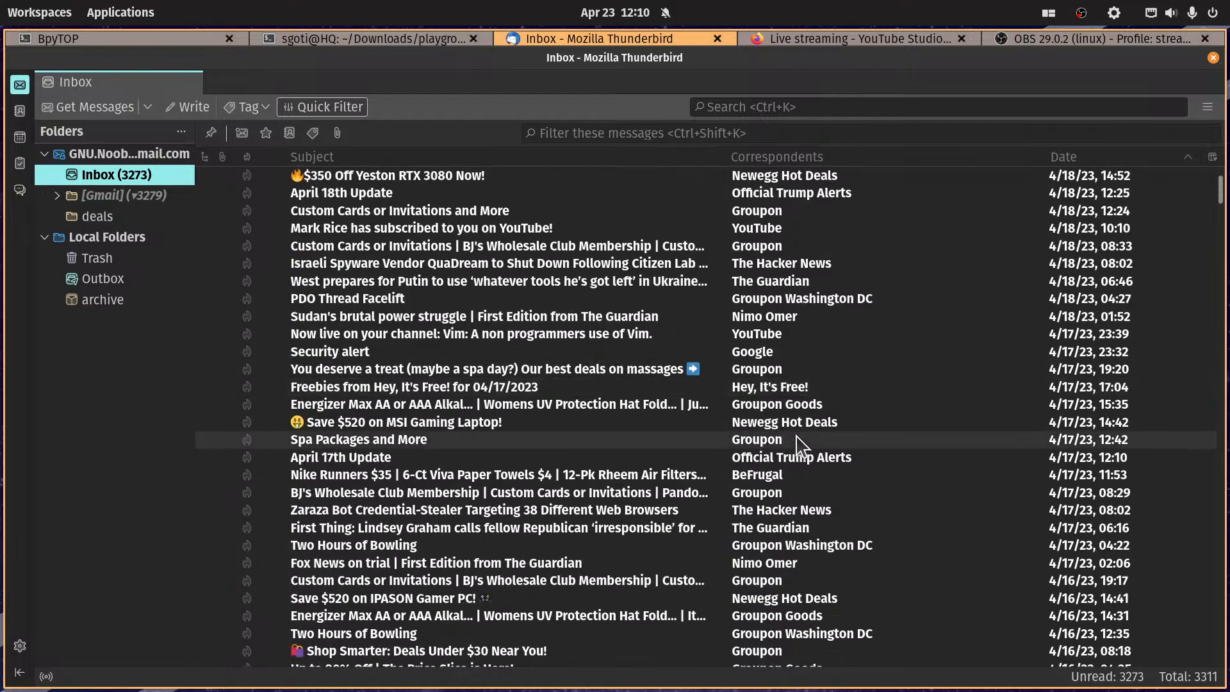
{"action": "scroll", "coordinate": [797, 444], "scroll_direction": "down", "scroll_amount": 5}
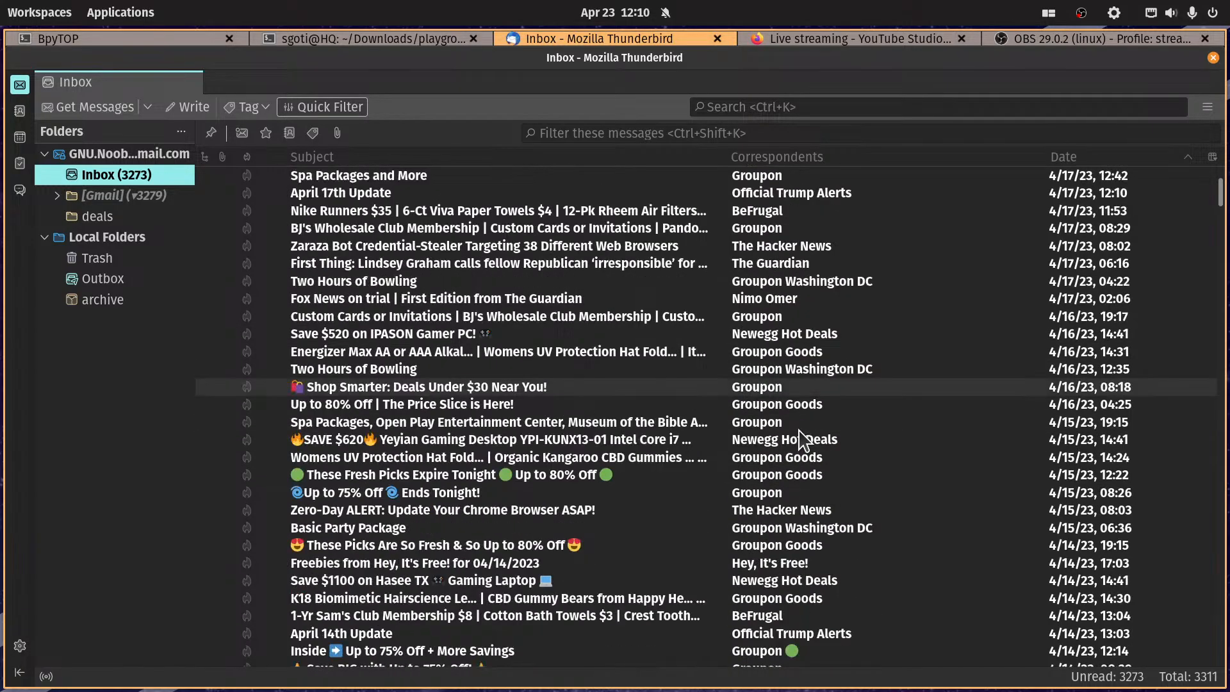
{"action": "scroll", "coordinate": [801, 448], "scroll_direction": "down", "scroll_amount": 2}
{"action": "scroll", "coordinate": [800, 448], "scroll_direction": "down", "scroll_amount": 2}
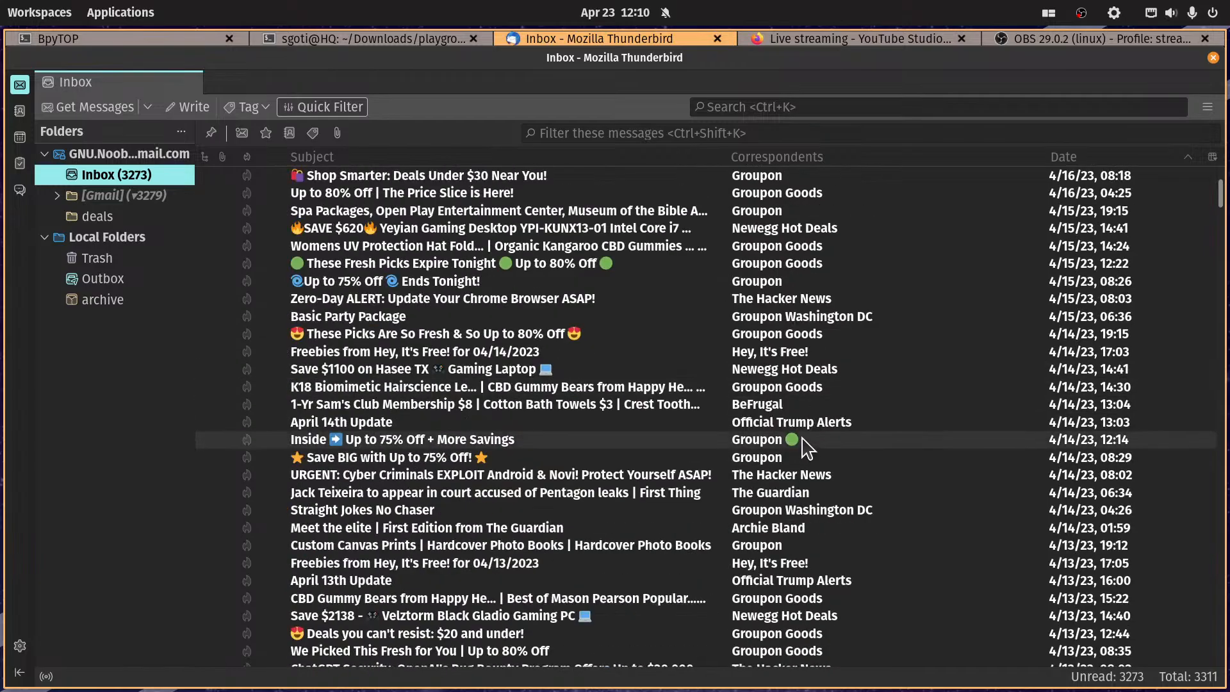
{"action": "scroll", "coordinate": [807, 435], "scroll_direction": "up", "scroll_amount": 20}
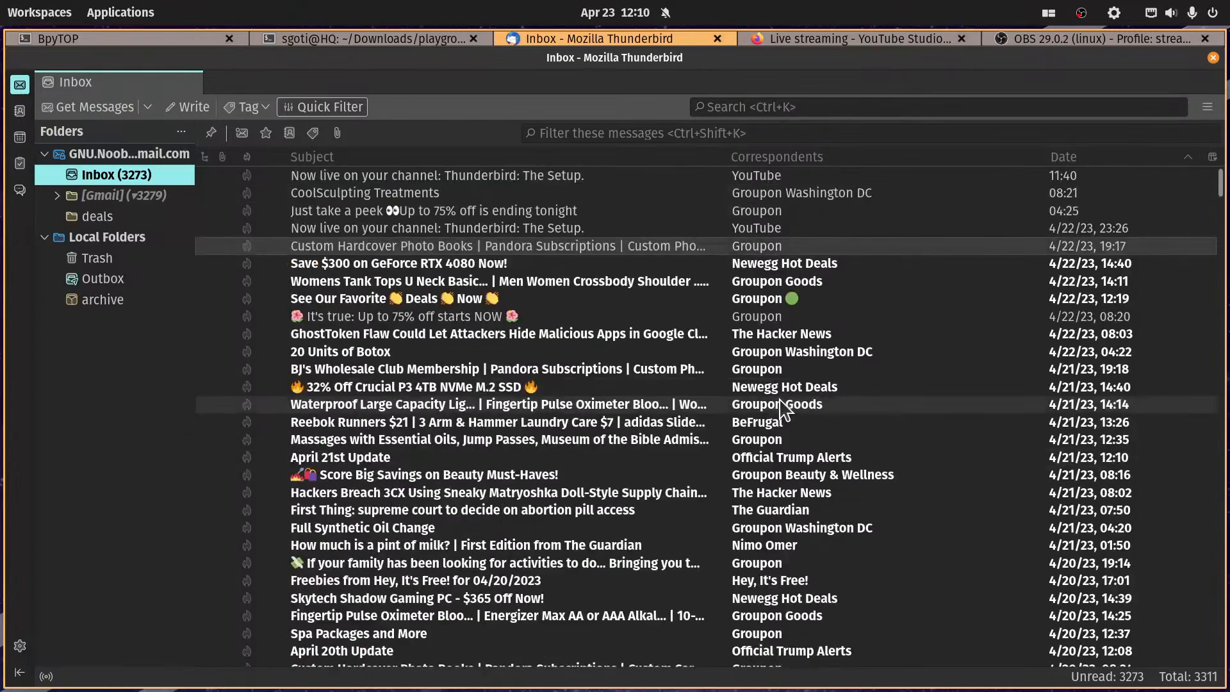
{"action": "left_click", "coordinate": [106, 213]}
{"action": "left_click", "coordinate": [131, 179]}
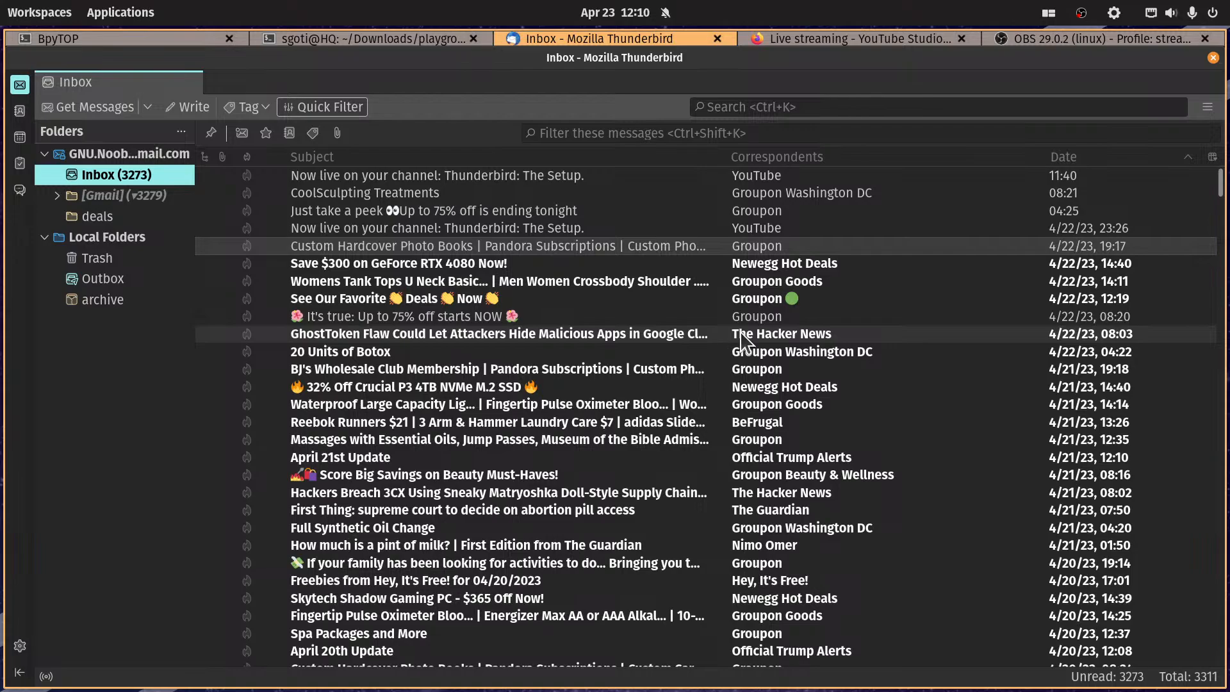
Step: Copy the sender's email address from the Groupon Goods message about women's tank tops, then close the message
{"action": "left_click", "coordinate": [586, 282]}
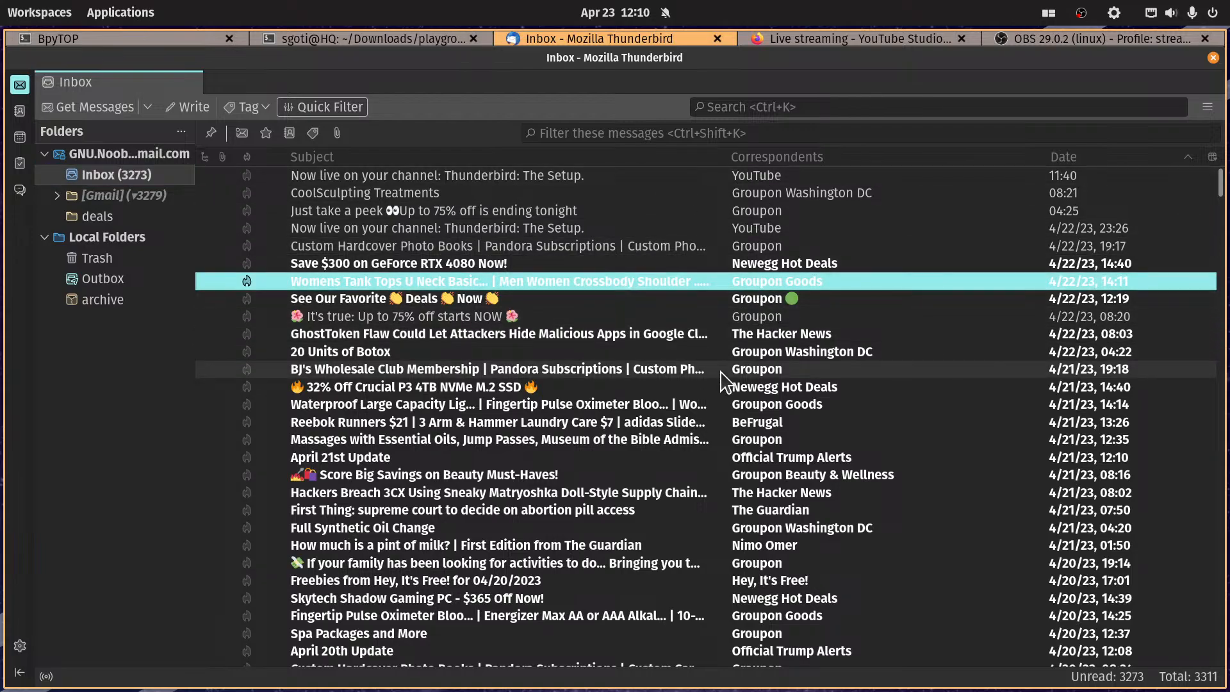
{"action": "key", "text": "Return"}
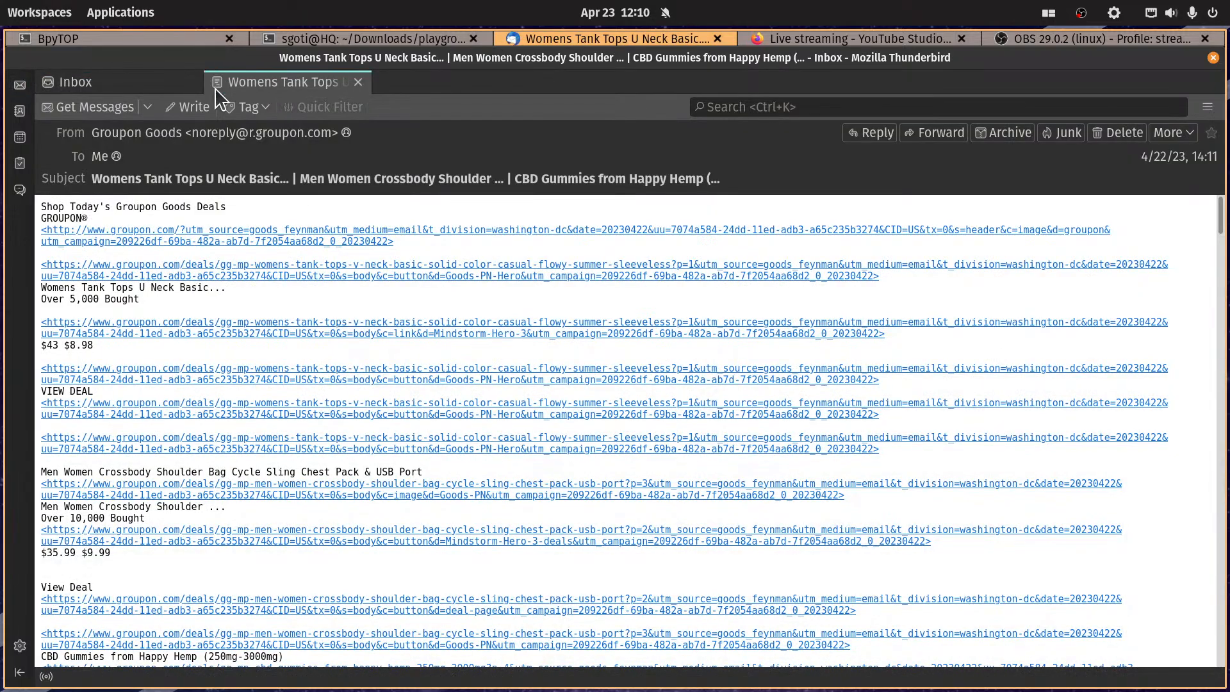
{"action": "left_click", "coordinate": [253, 145]}
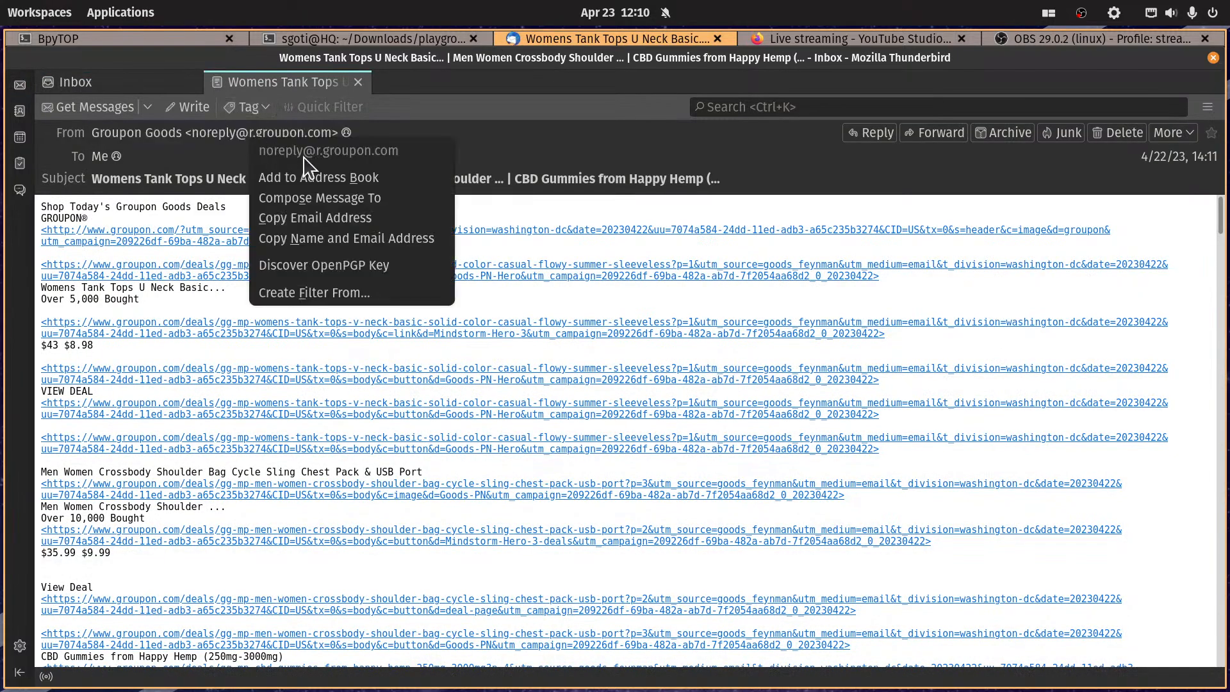
{"action": "left_click", "coordinate": [314, 216]}
{"action": "left_click", "coordinate": [357, 82]}
Step: Filter the inbox by the copied Groupon sender address and review the matching messages
{"action": "key", "text": "ctrl+shift+k"}
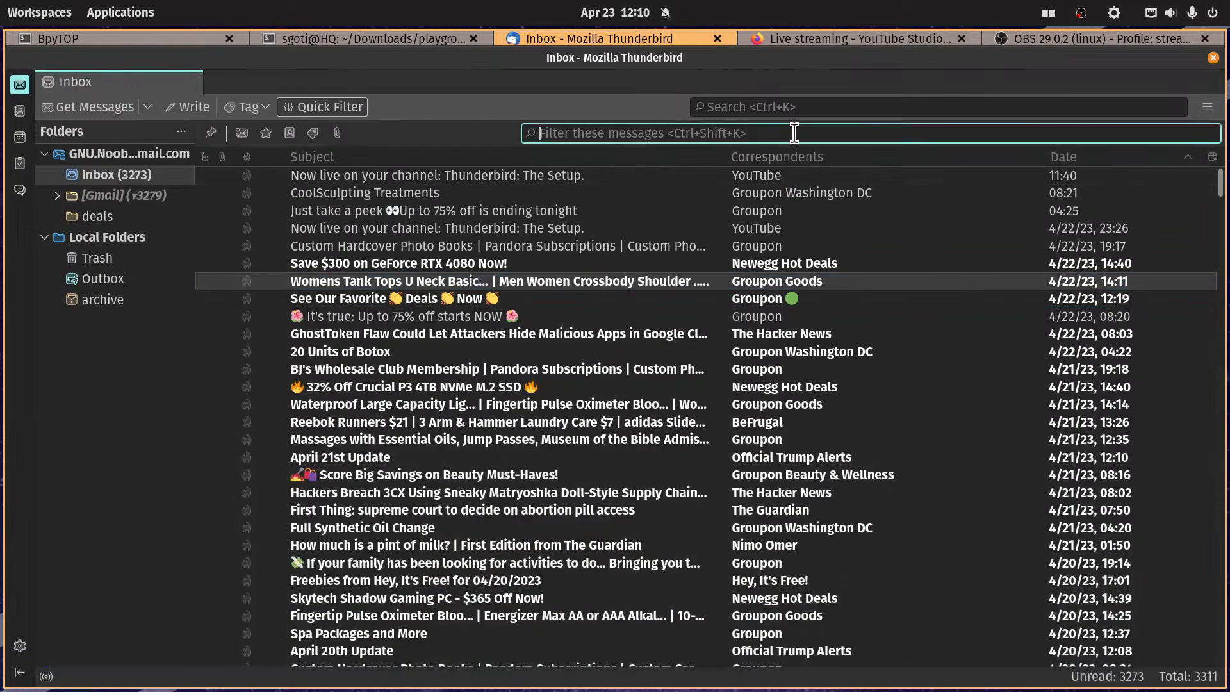
{"action": "key", "text": "ctrl+v"}
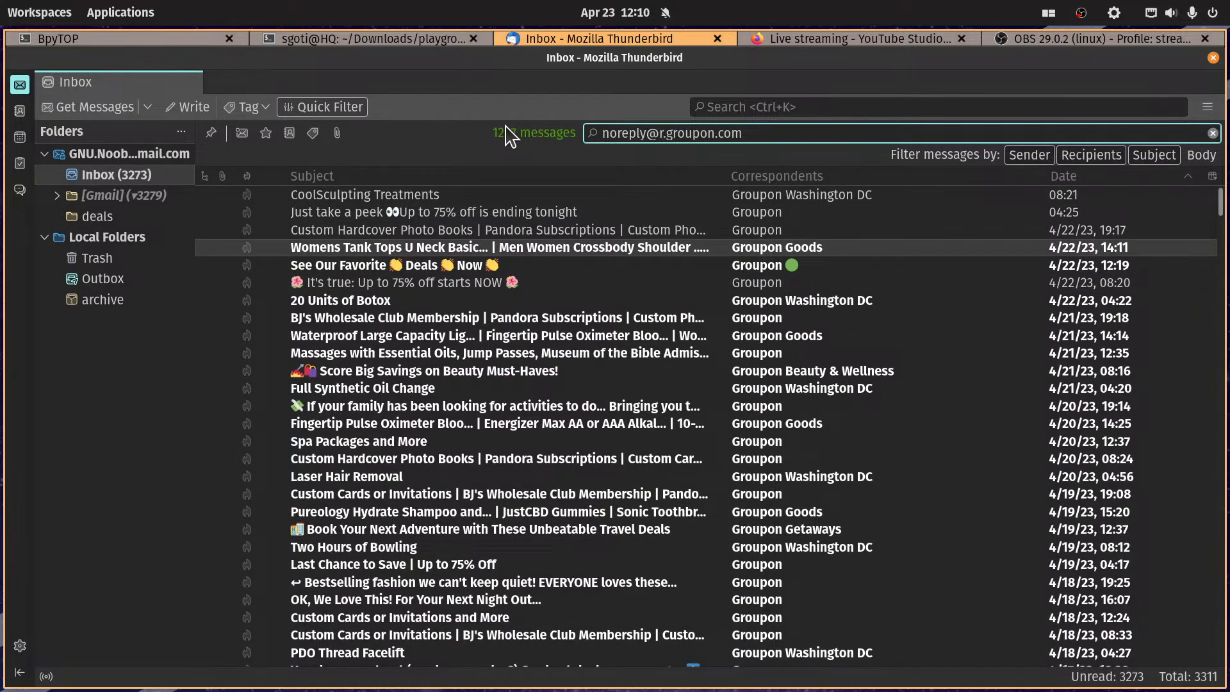
{"action": "scroll", "coordinate": [691, 357], "scroll_direction": "down", "scroll_amount": 20}
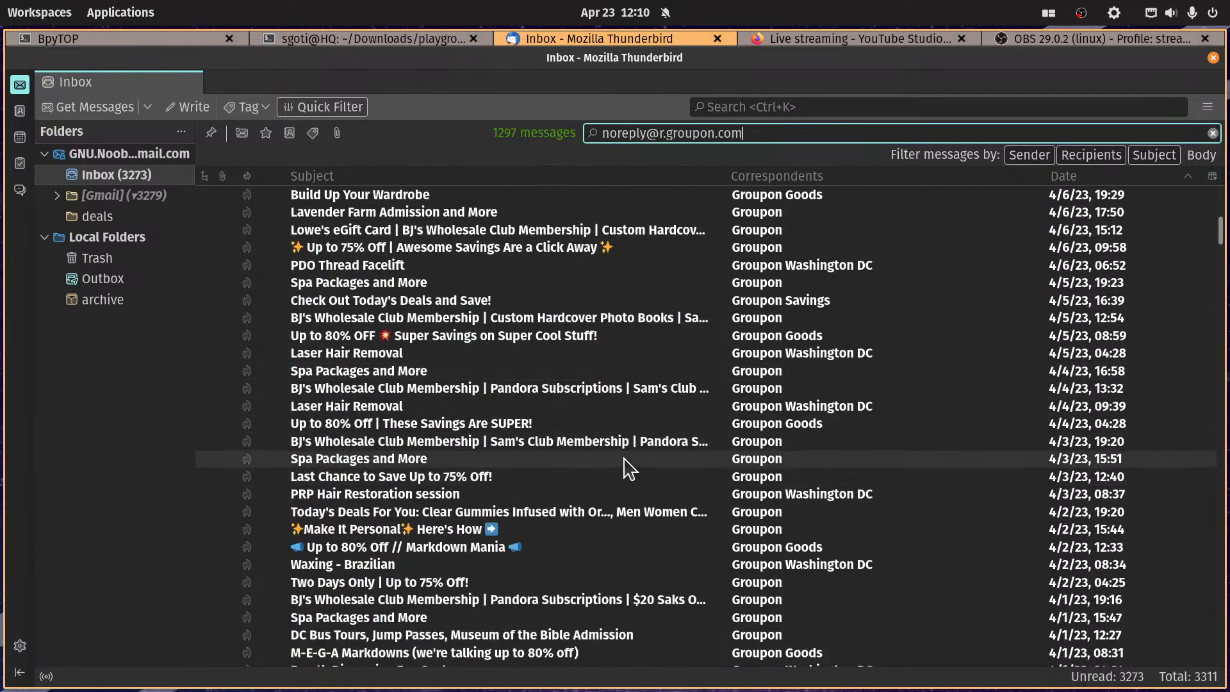
{"action": "scroll", "coordinate": [564, 488], "scroll_direction": "down", "scroll_amount": 12}
{"action": "scroll", "coordinate": [634, 464], "scroll_direction": "down", "scroll_amount": 8}
{"action": "scroll", "coordinate": [644, 462], "scroll_direction": "up", "scroll_amount": 20}
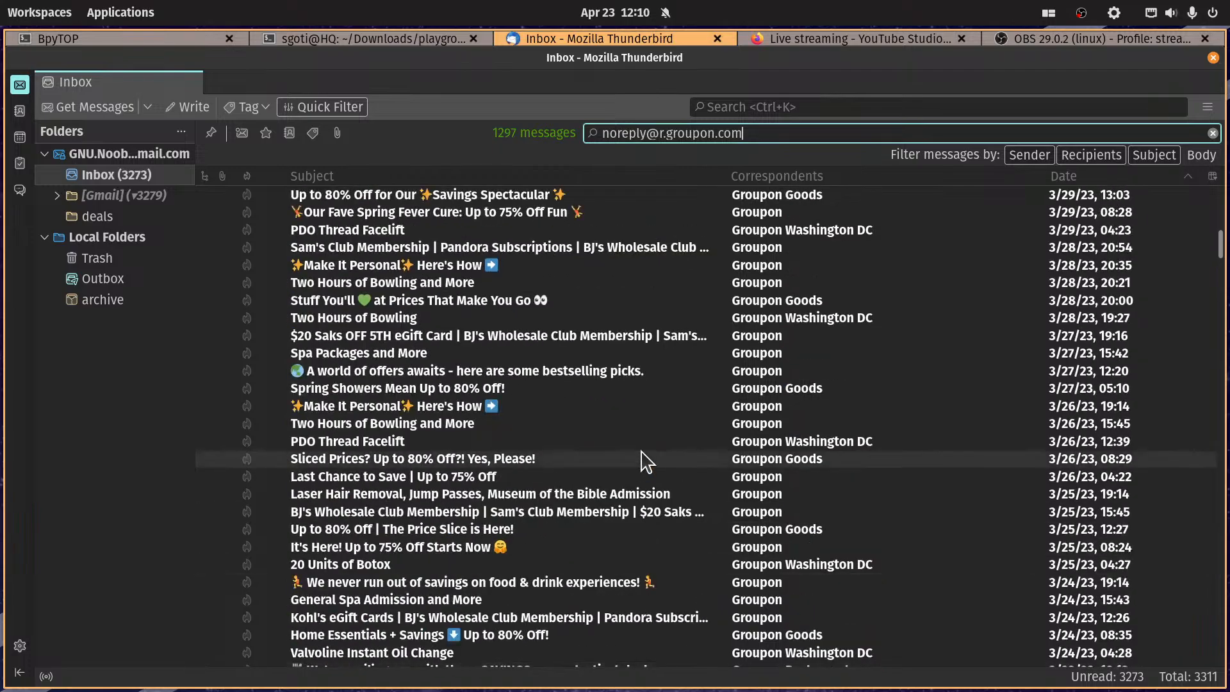
{"action": "scroll", "coordinate": [648, 451], "scroll_direction": "up", "scroll_amount": 15}
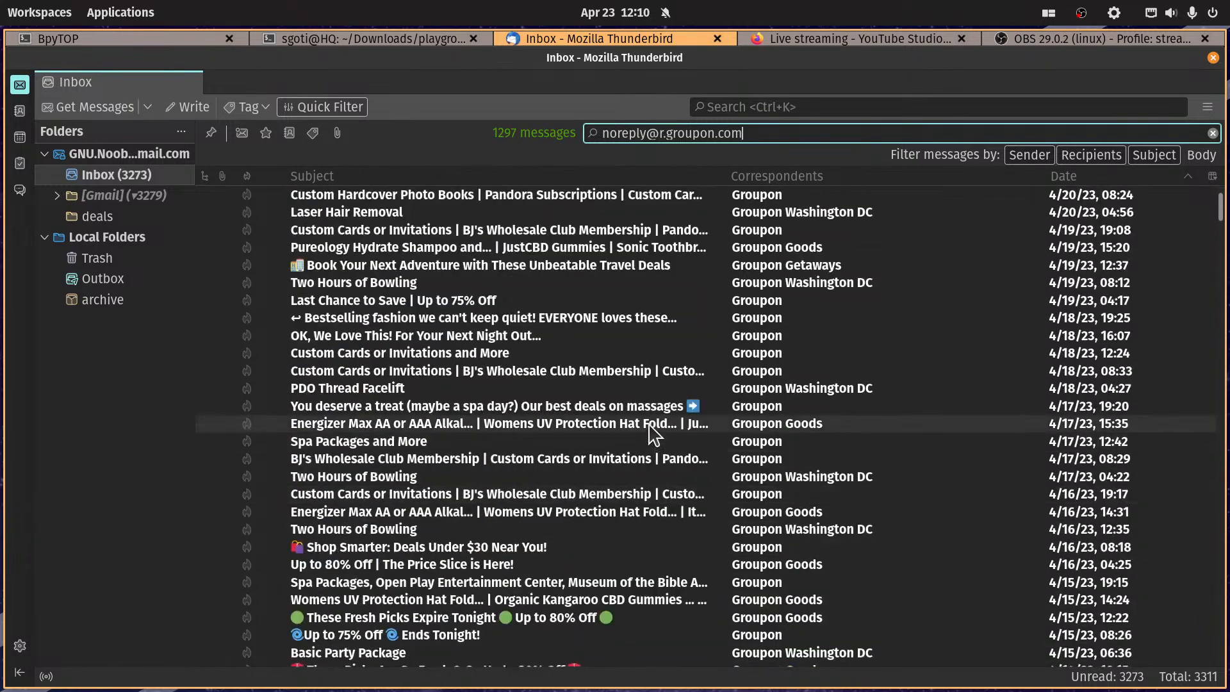
Step: Select all messages matching the Groupon address and clear the inbox filter
{"action": "key", "text": "Tab"}
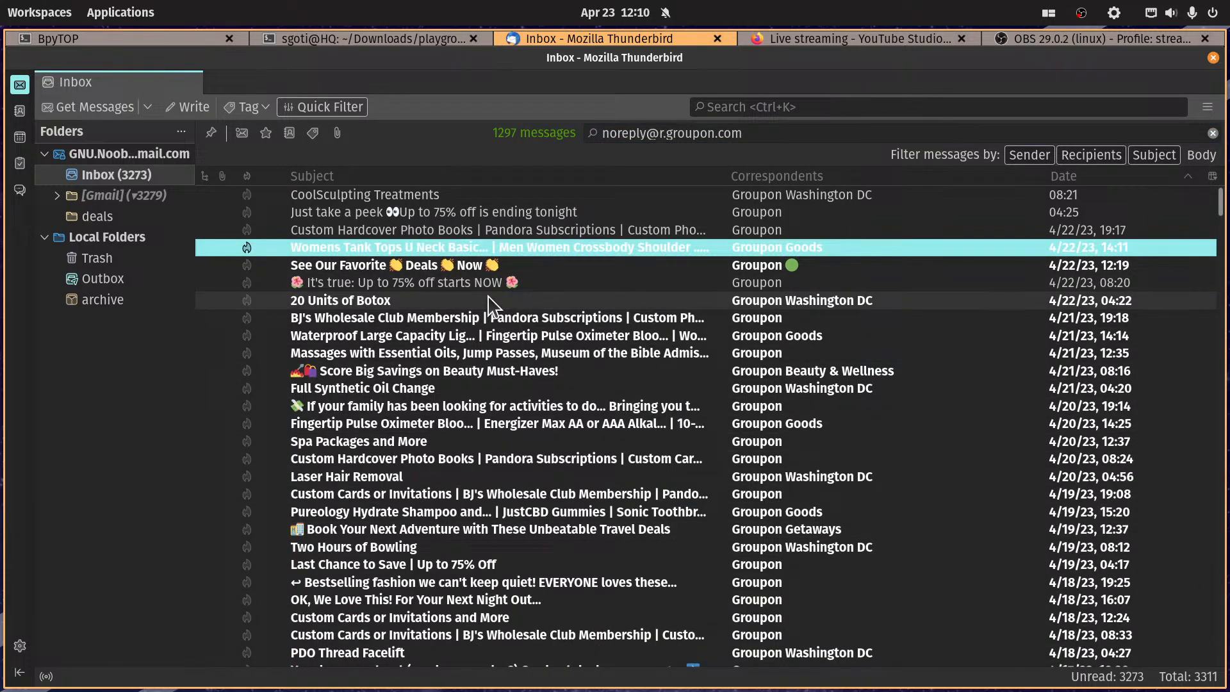
{"action": "key", "text": "ctrl+a"}
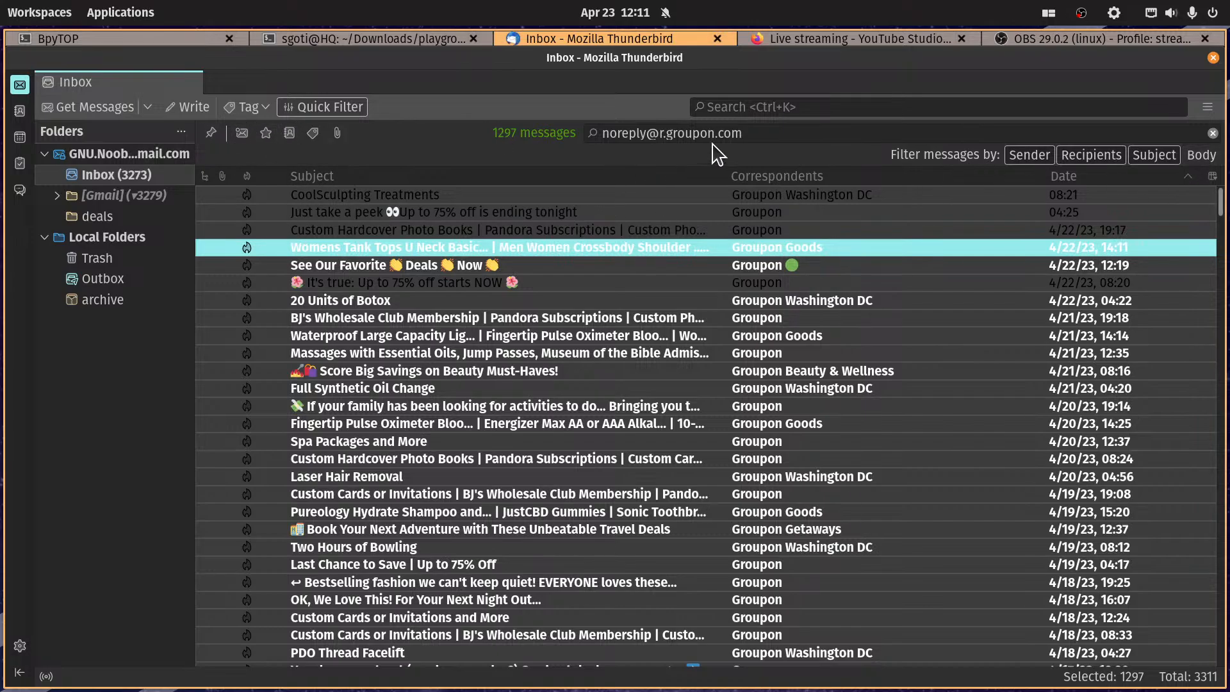
{"action": "left_click", "coordinate": [1213, 133]}
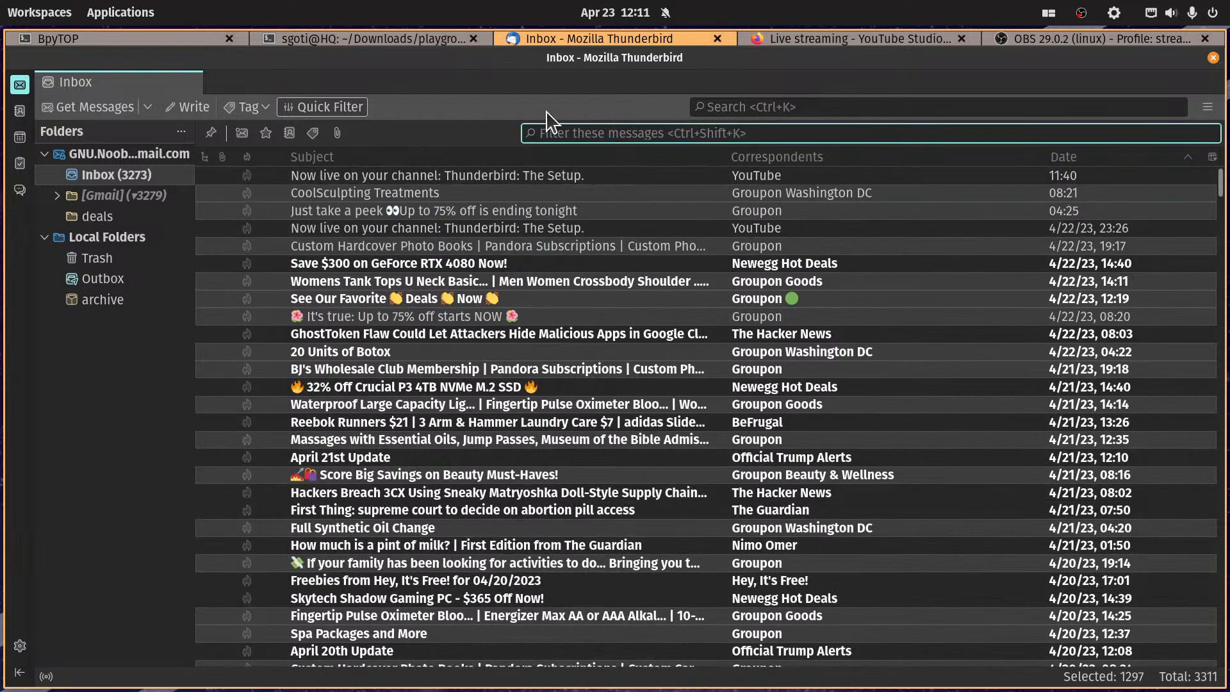
Step: Create a new message filter named deals that also runs periodically, every 10 minutes
{"action": "left_click", "coordinate": [1207, 107]}
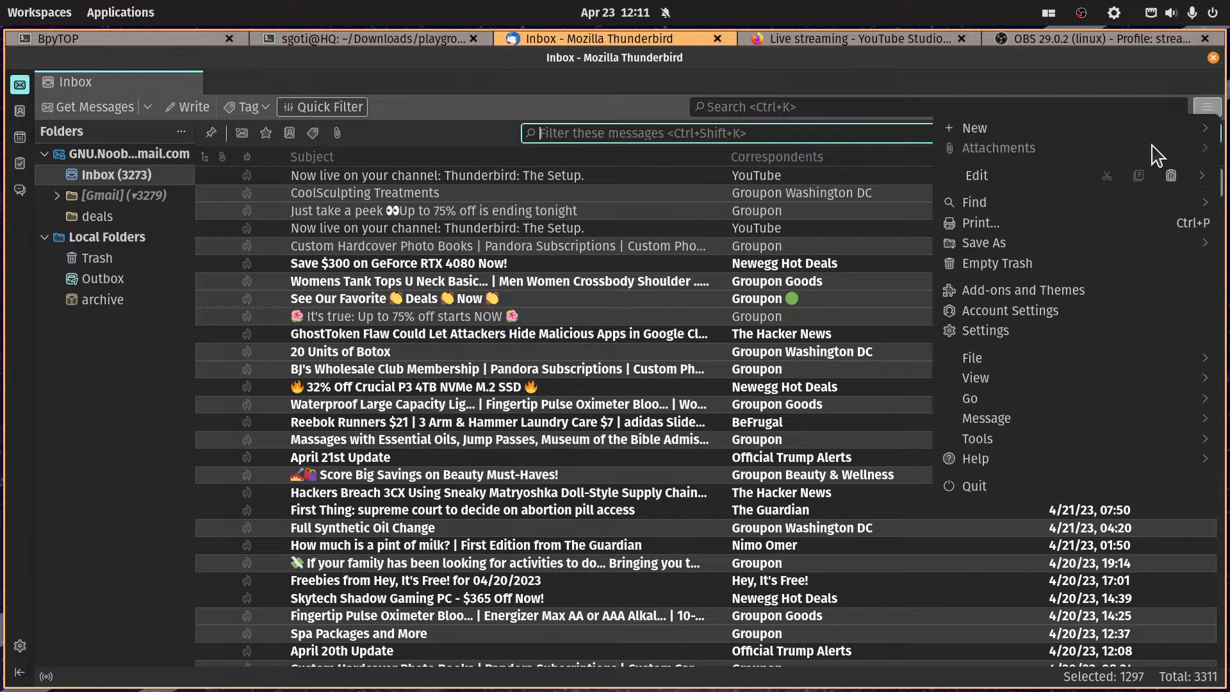
{"action": "left_click", "coordinate": [1012, 449]}
{"action": "left_click", "coordinate": [1032, 198]}
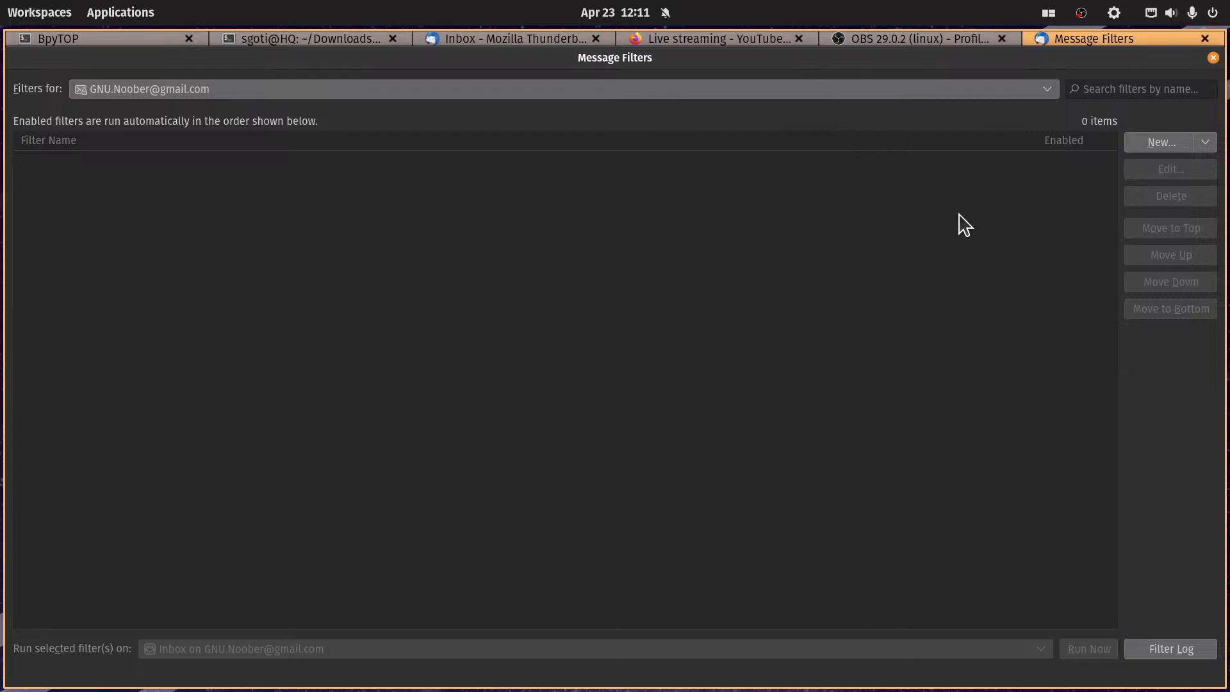
{"action": "left_click", "coordinate": [1153, 144]}
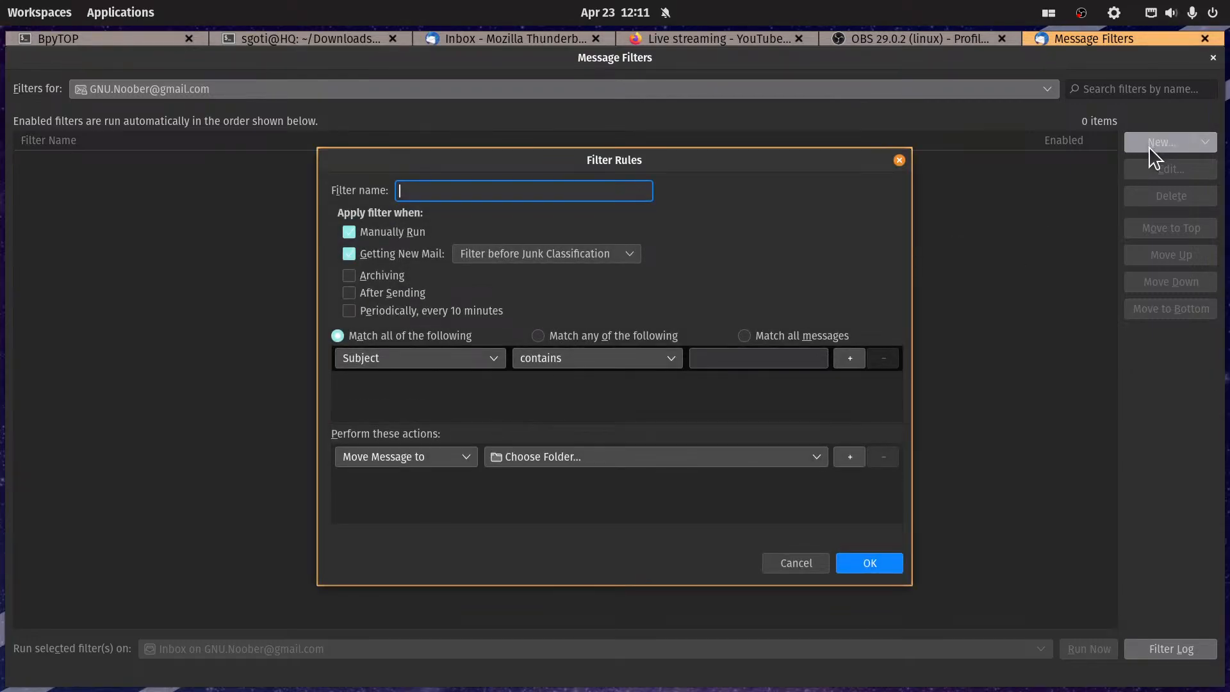
{"action": "left_click", "coordinate": [369, 311]}
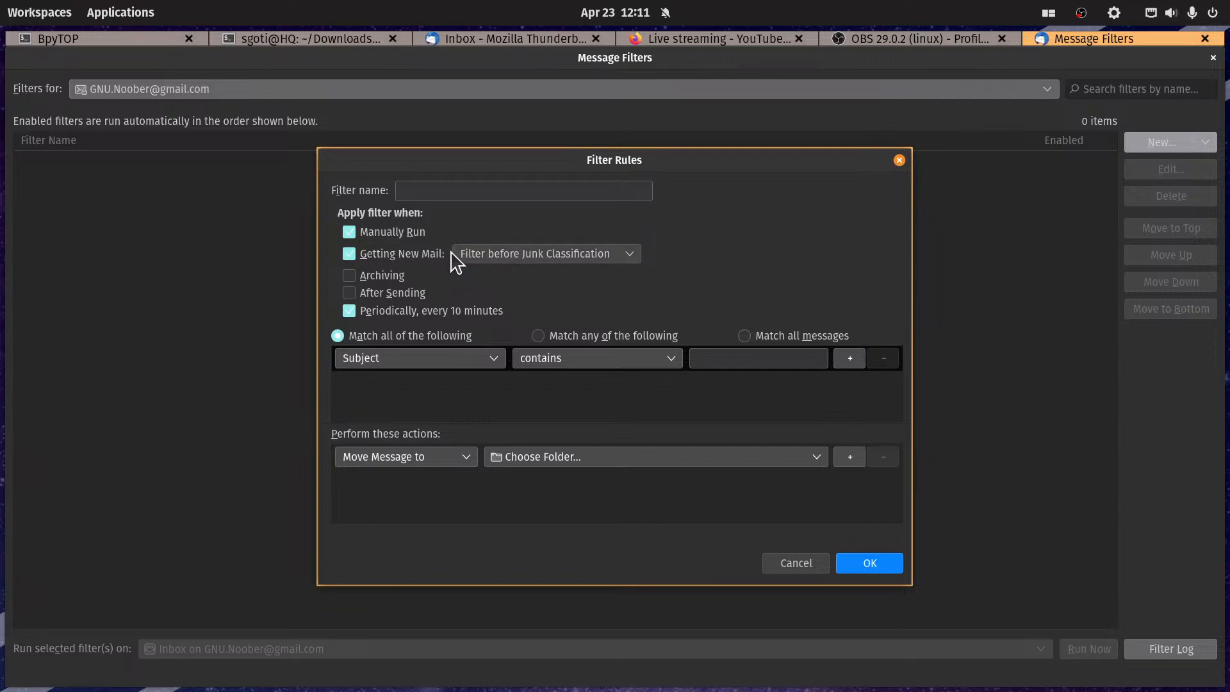
{"action": "left_click", "coordinate": [461, 191]}
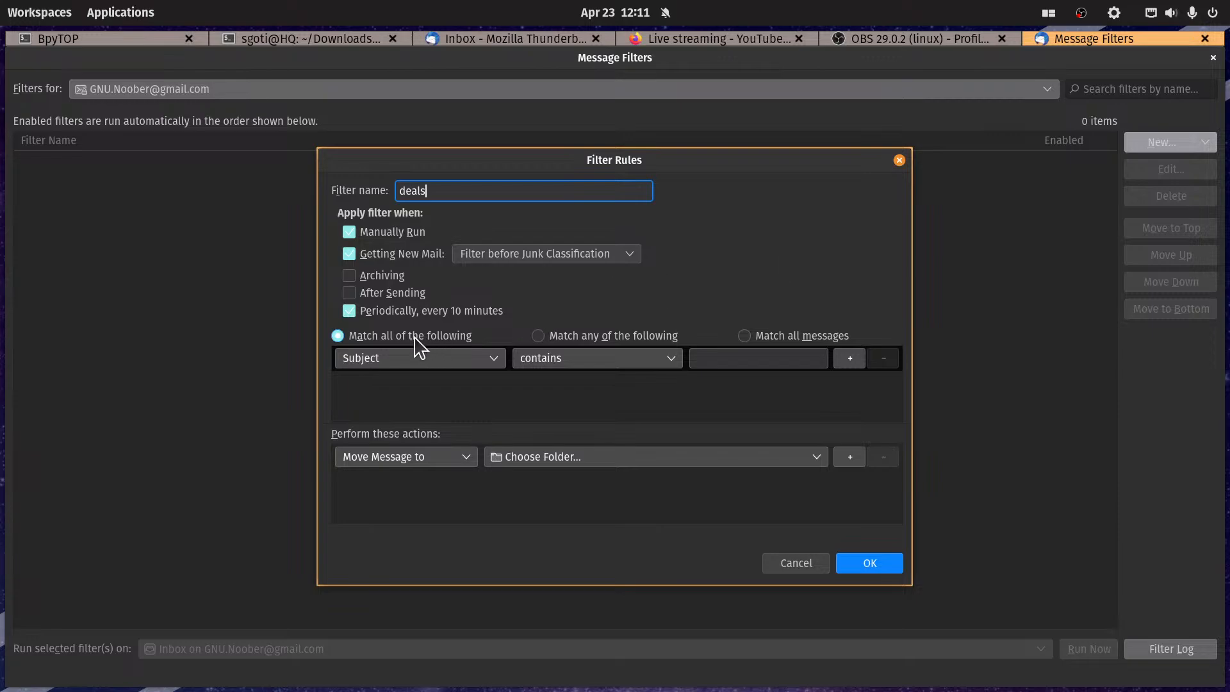
Step: Set the deals filter to match any of the following conditions, with From as the first condition's field
{"action": "left_click", "coordinate": [606, 335]}
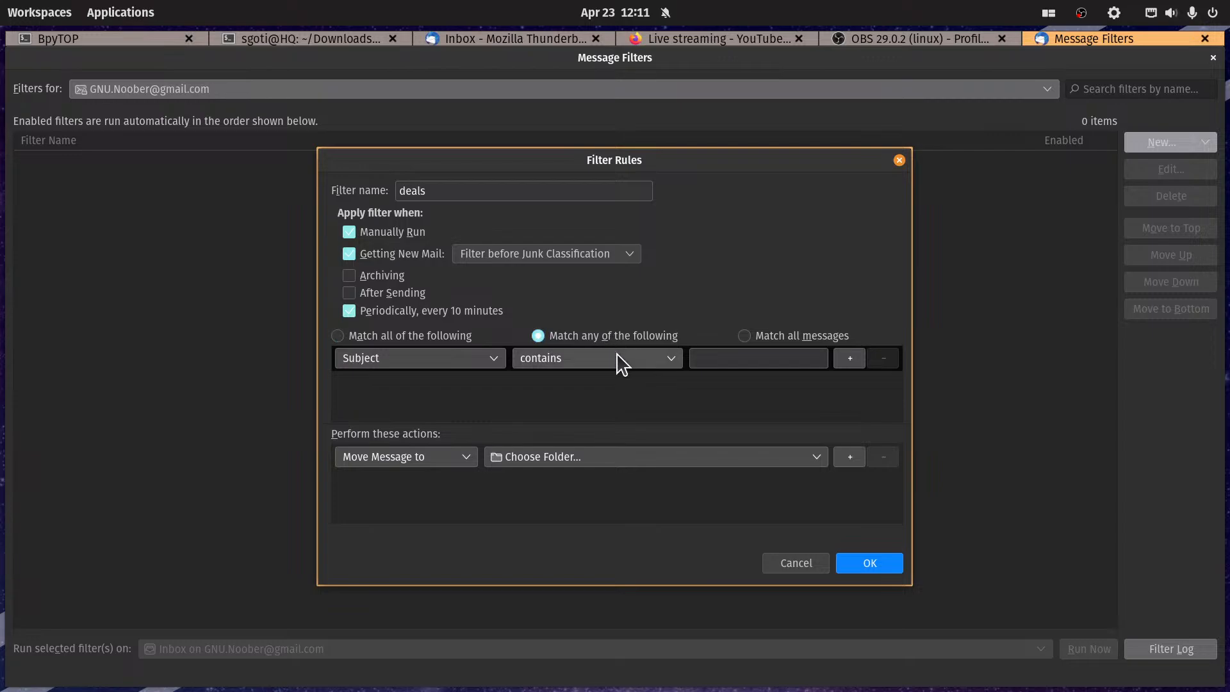
{"action": "left_click", "coordinate": [421, 336]}
{"action": "left_click", "coordinate": [569, 338]}
{"action": "left_click", "coordinate": [492, 362]}
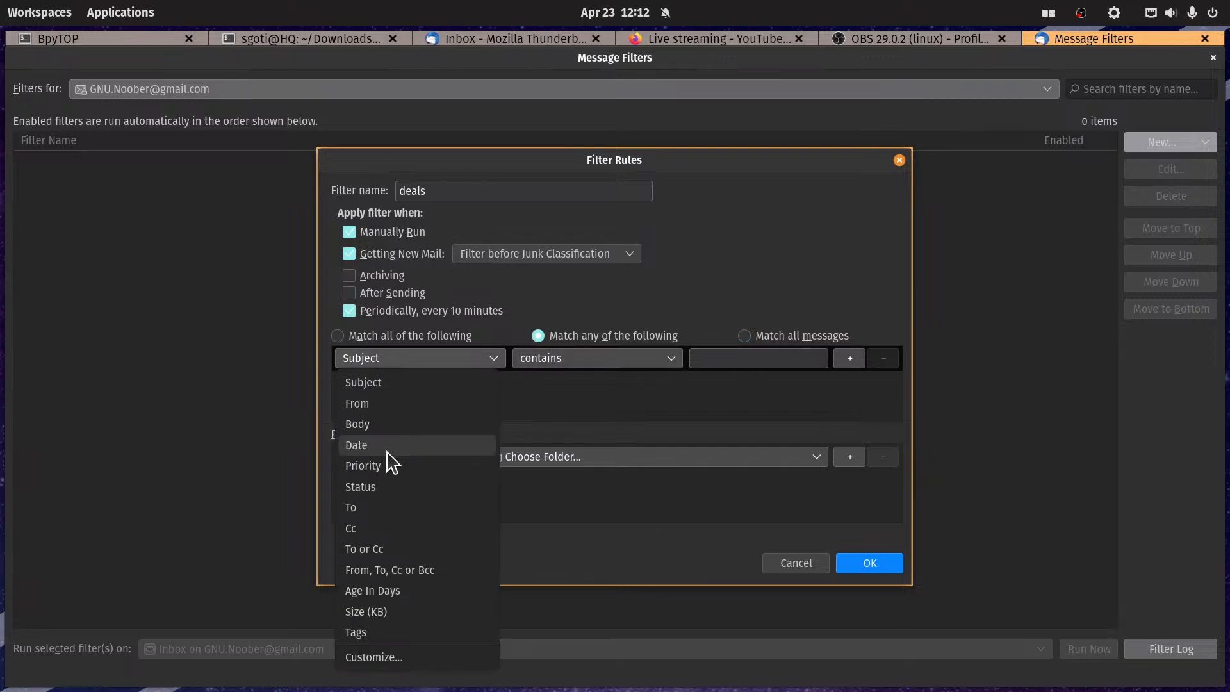
{"action": "left_click", "coordinate": [402, 403]}
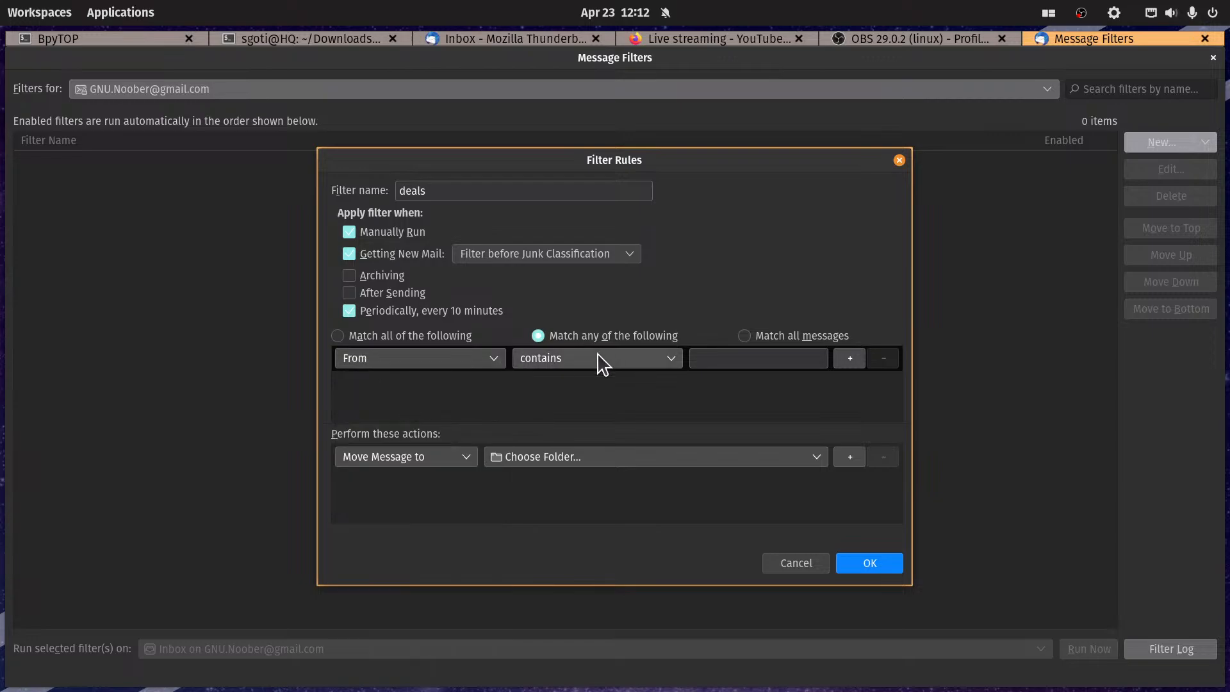
Step: Paste the copied sender address as the From contains value and shorten it to @r.groupon.com
{"action": "left_click", "coordinate": [804, 358]}
{"action": "key", "text": "ctrl+v"}
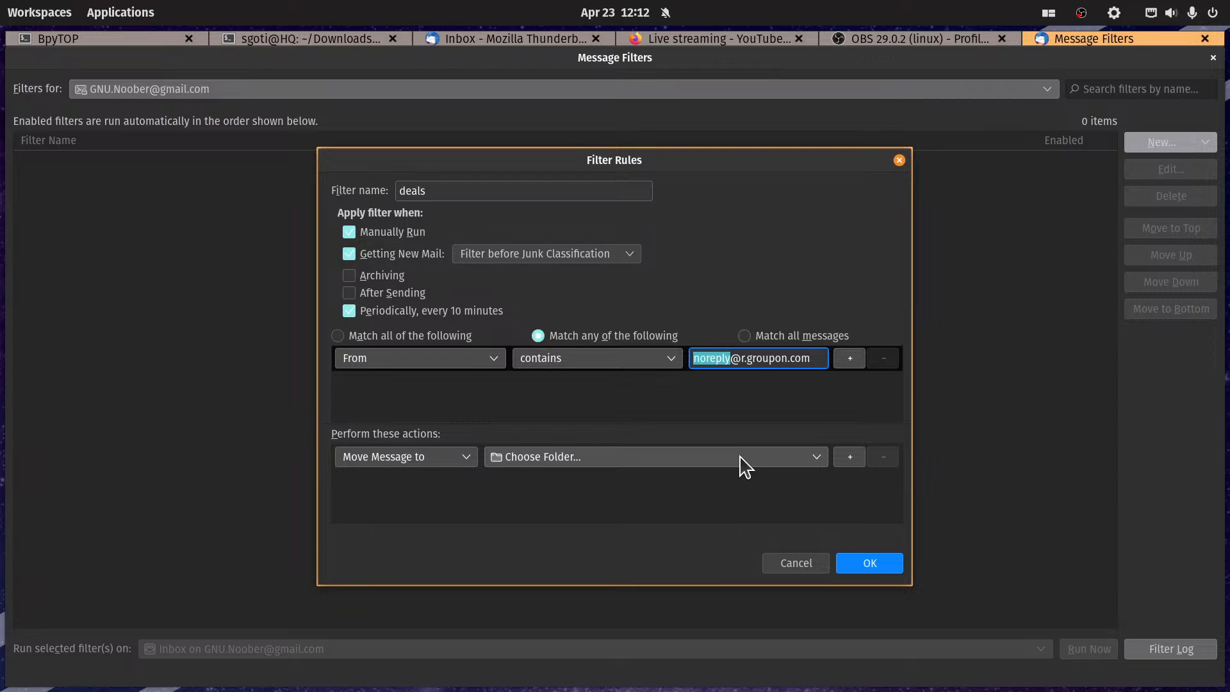
{"action": "key", "text": "Right"}
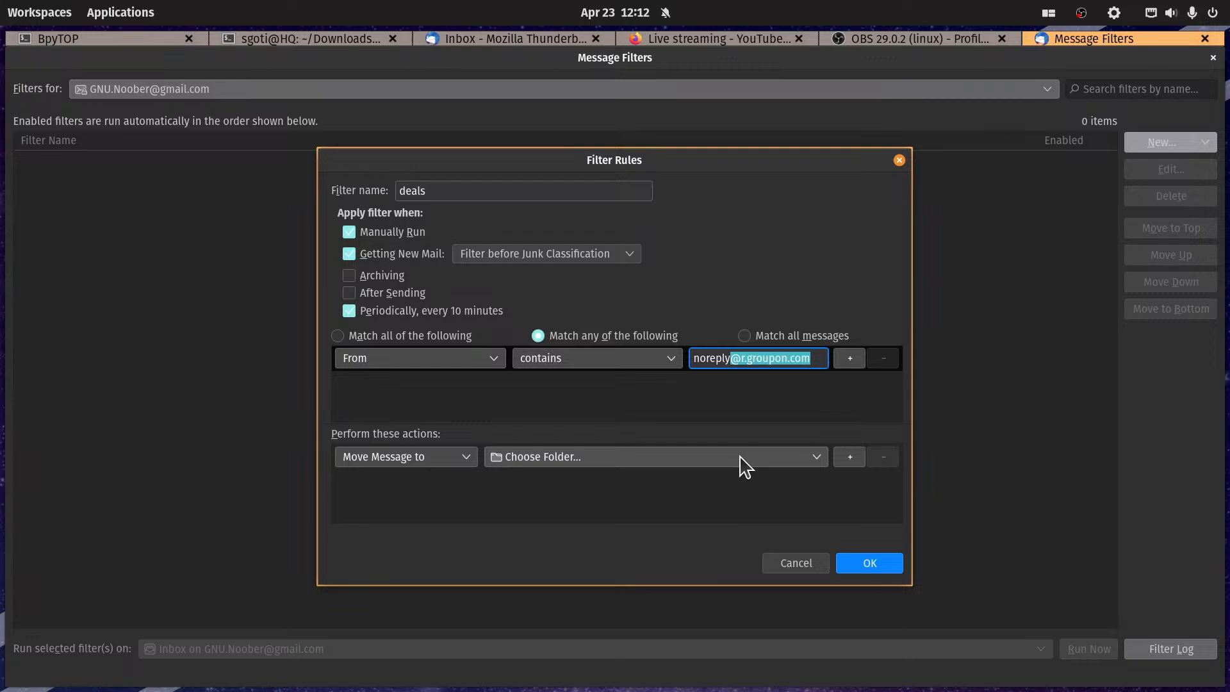
{"action": "key", "text": "Home"}
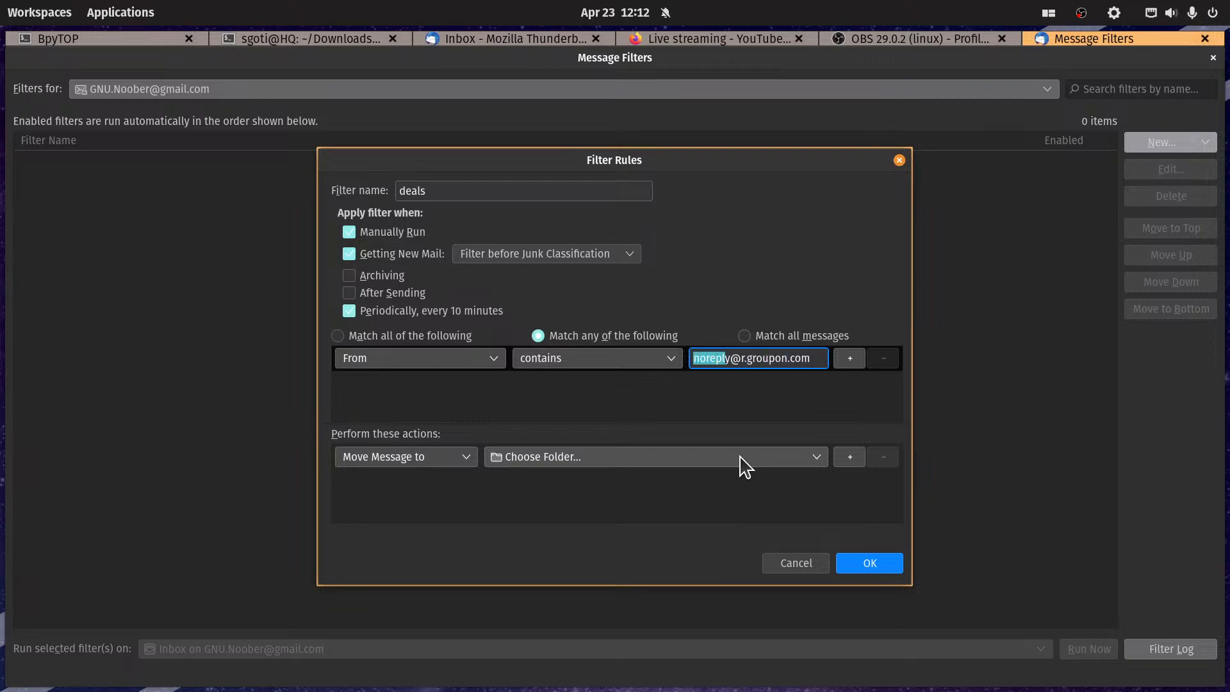
{"action": "key", "text": "BackSpace"}
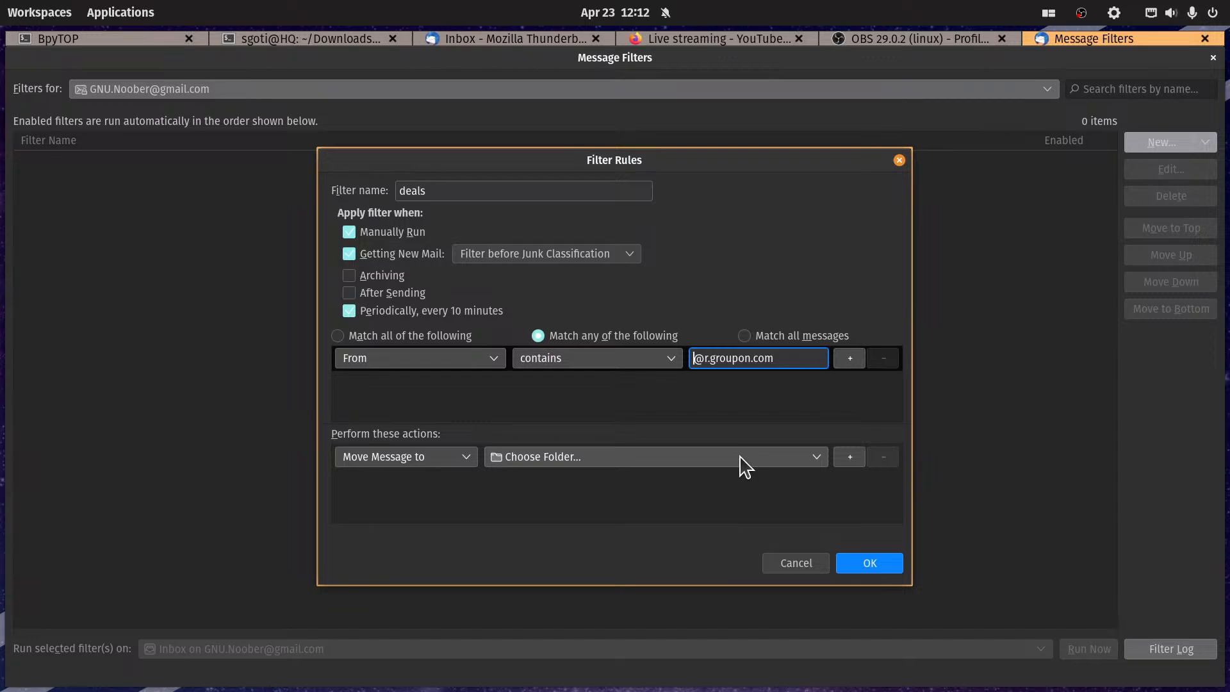
{"action": "key", "text": "ctrl+a"}
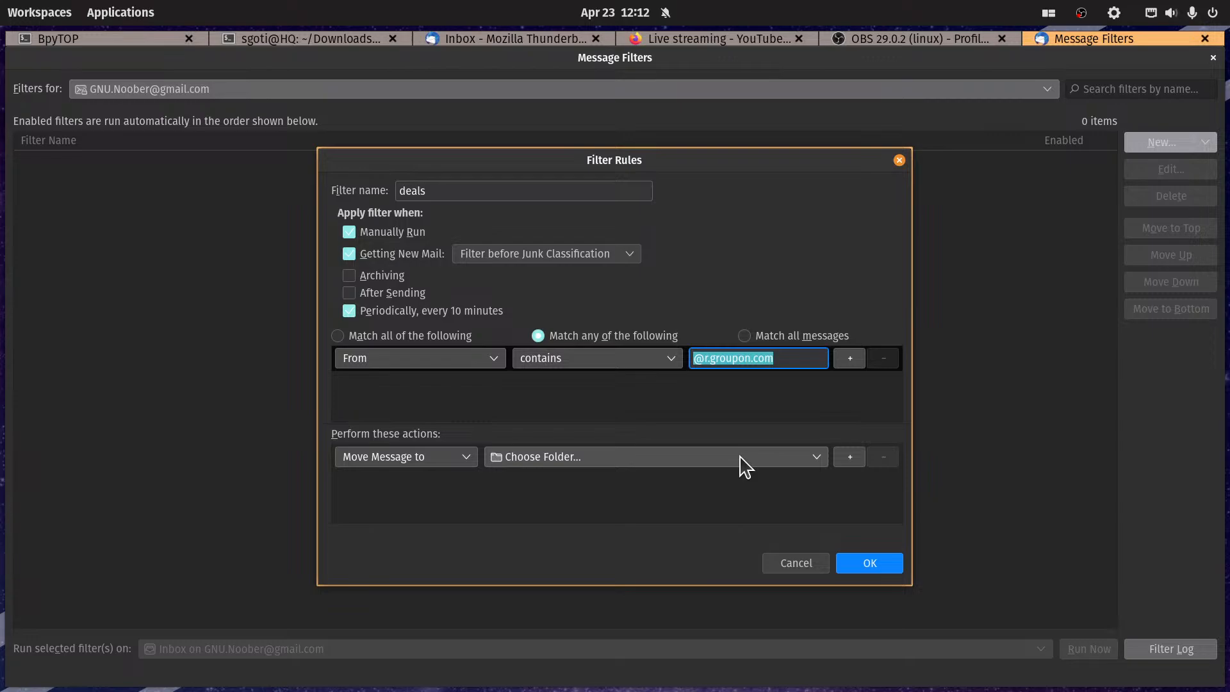
{"action": "key", "text": "End"}
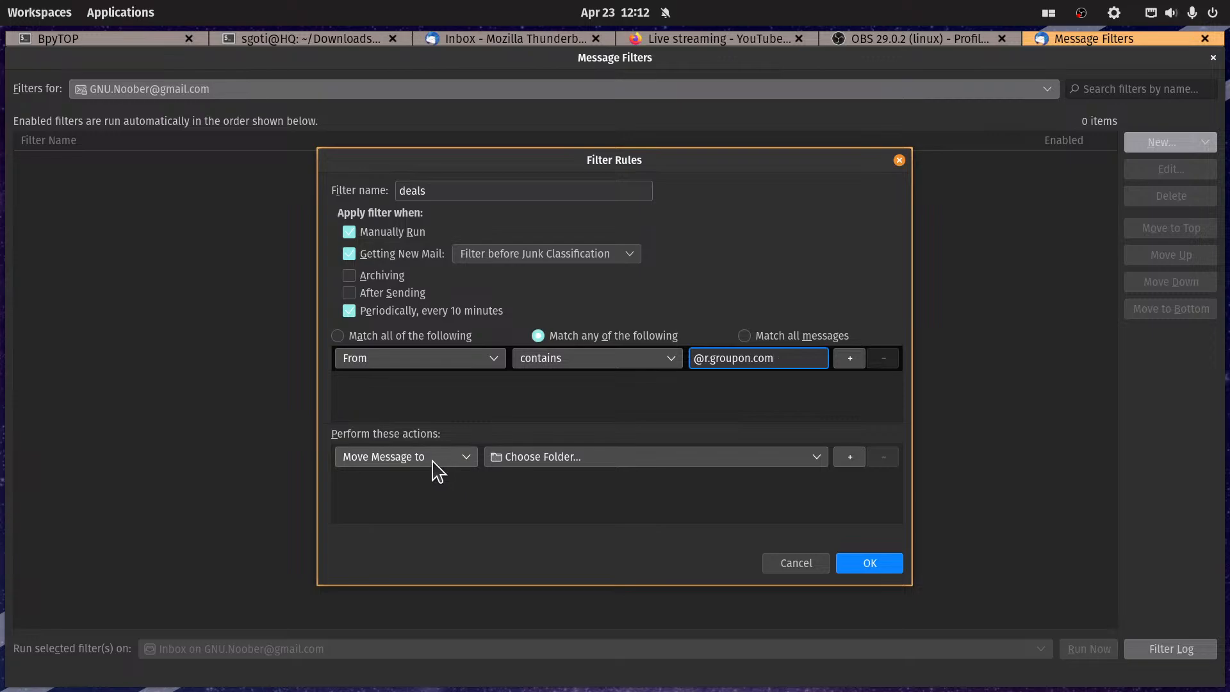
Step: Set the filter action to move messages to the Gmail account's deals folder and save the filter
{"action": "left_click", "coordinate": [564, 457]}
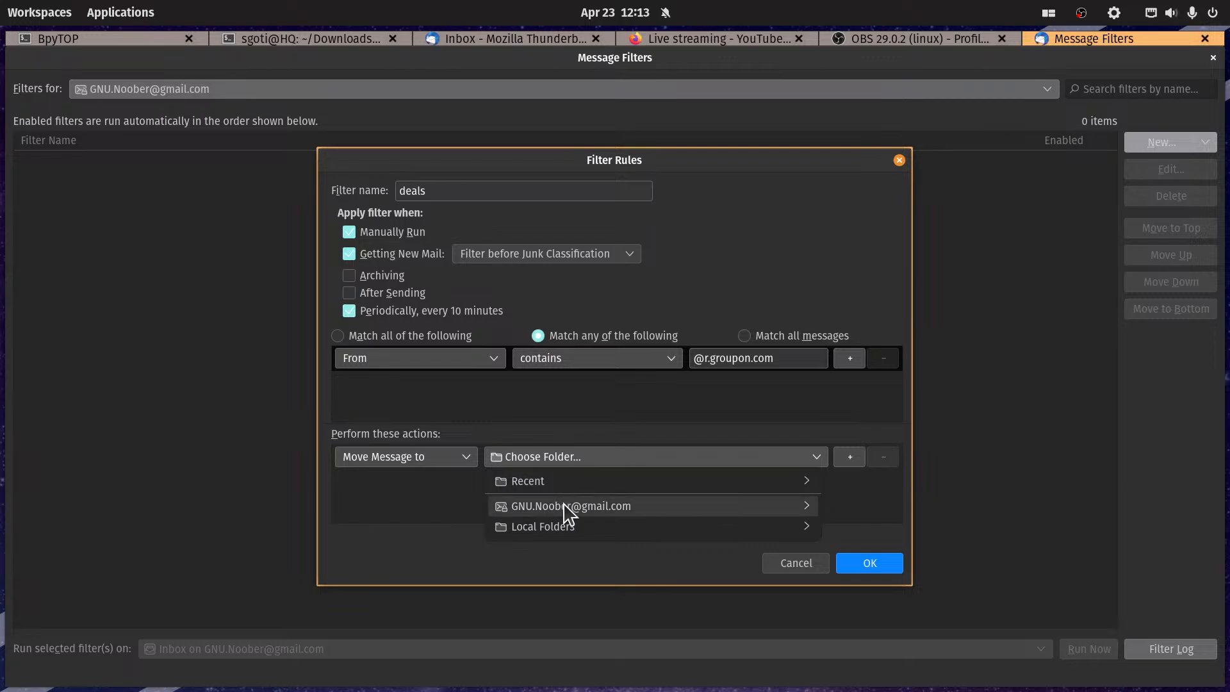
{"action": "mouse_move", "coordinate": [686, 503]}
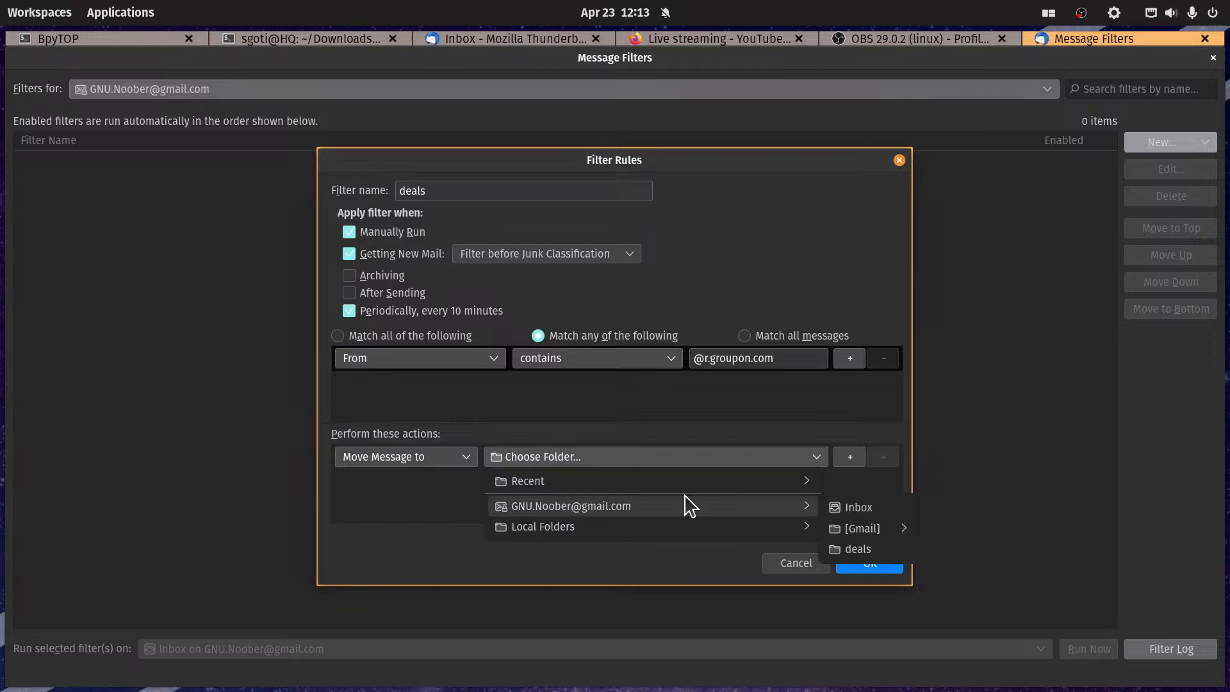
{"action": "left_click", "coordinate": [870, 551]}
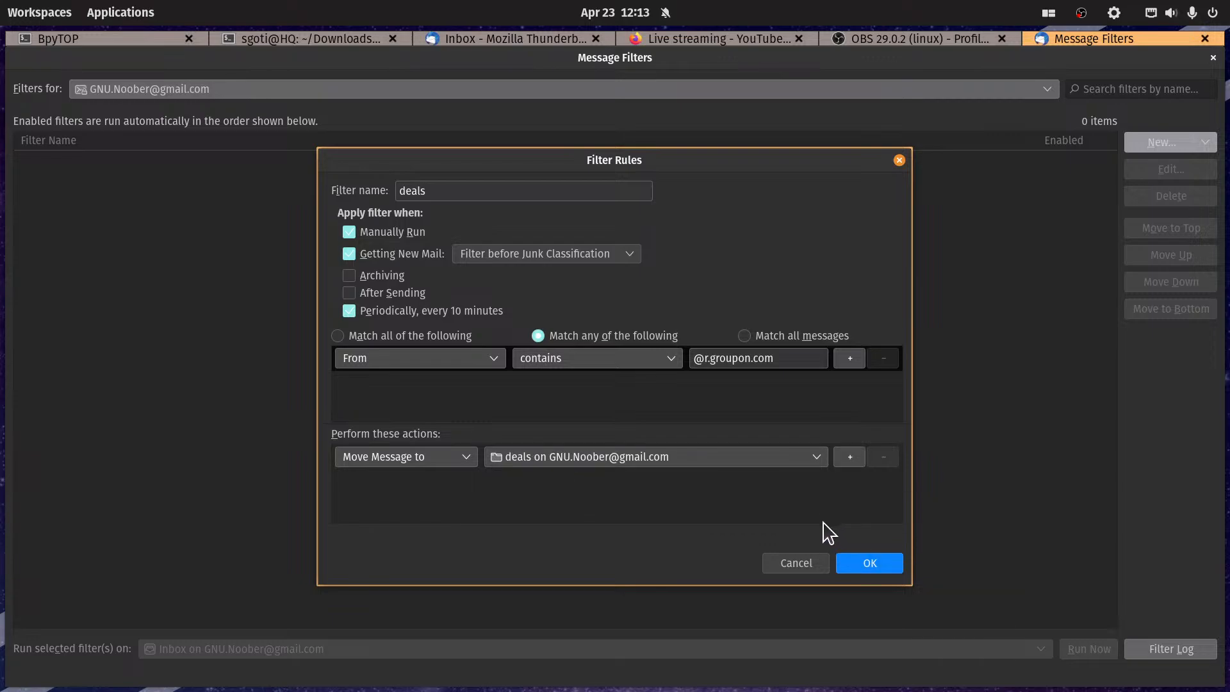
{"action": "left_click", "coordinate": [870, 563]}
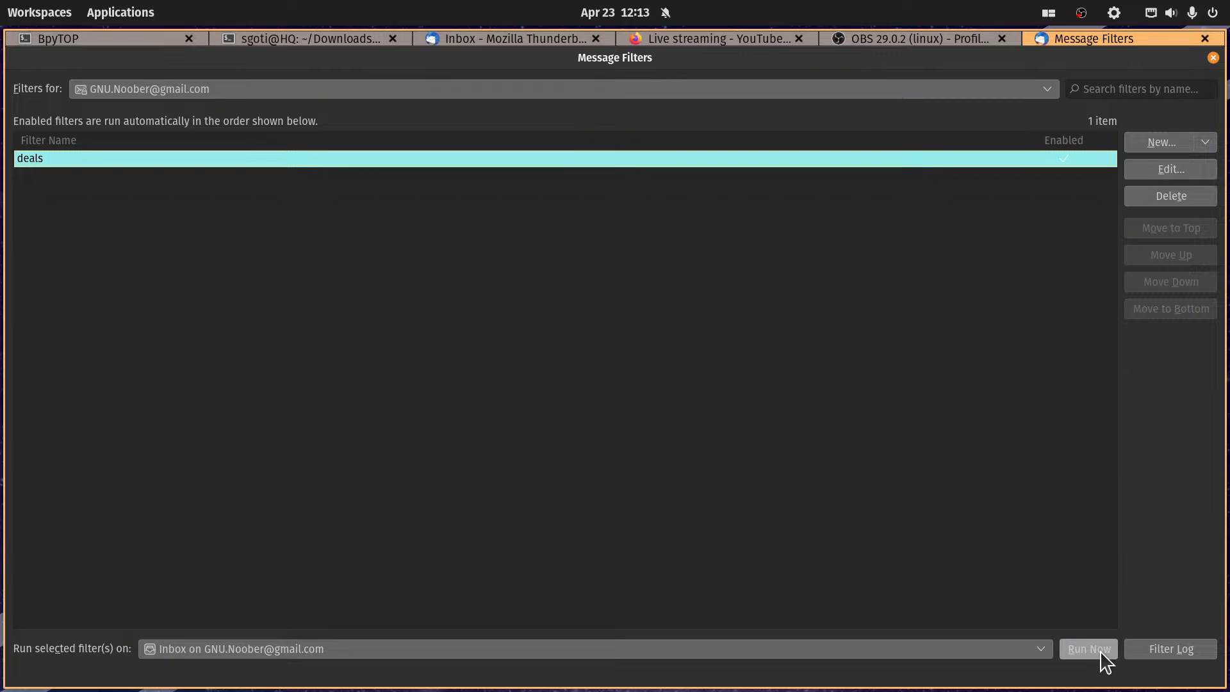
Step: Review the deals filter's rules, keep Inbox as the folder it runs on, and run the filter
{"action": "left_click", "coordinate": [1127, 170]}
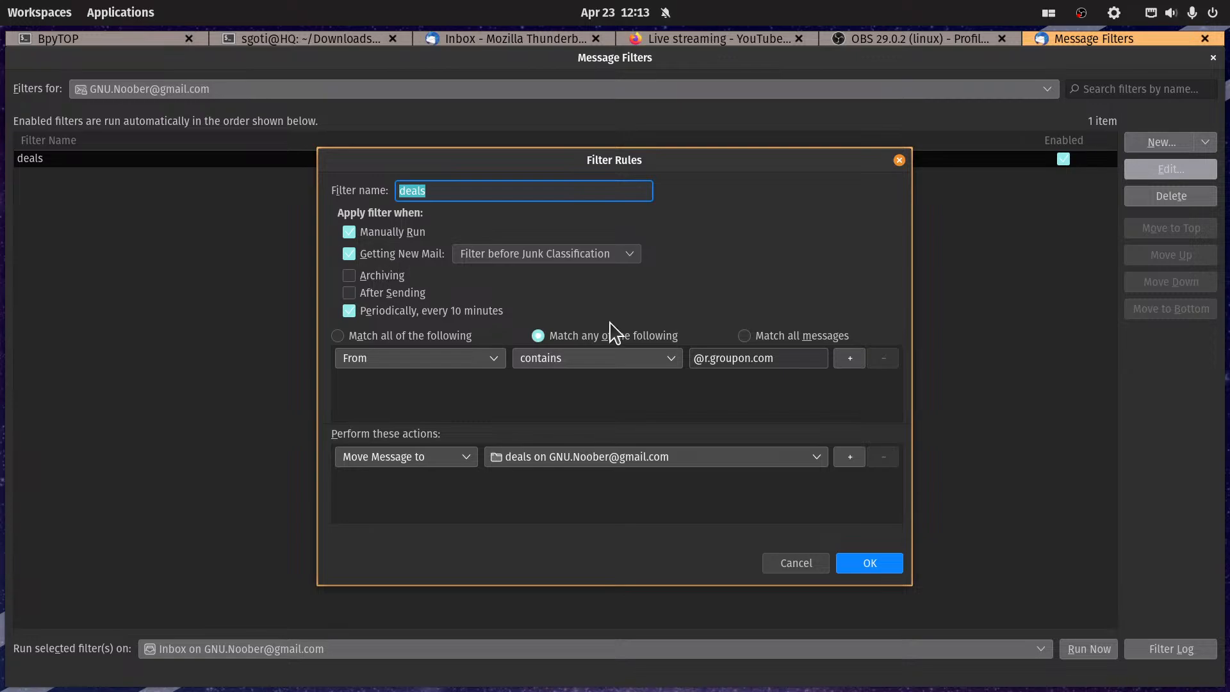
{"action": "left_click", "coordinate": [873, 566]}
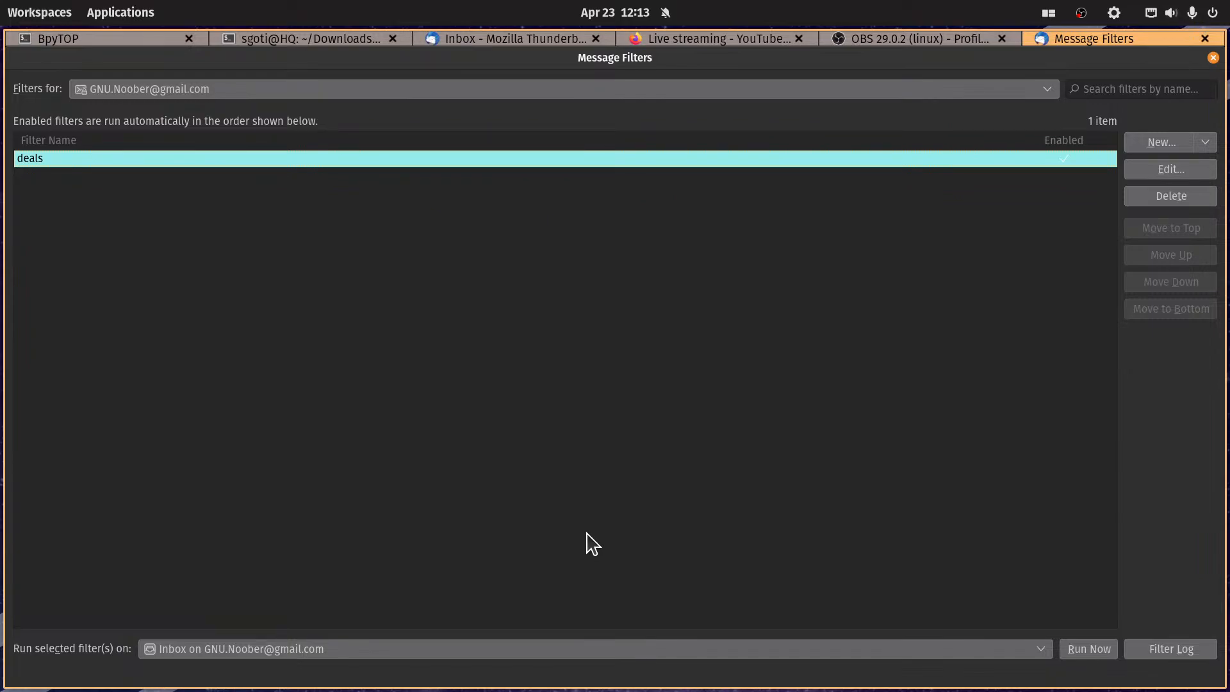
{"action": "left_click", "coordinate": [232, 649]}
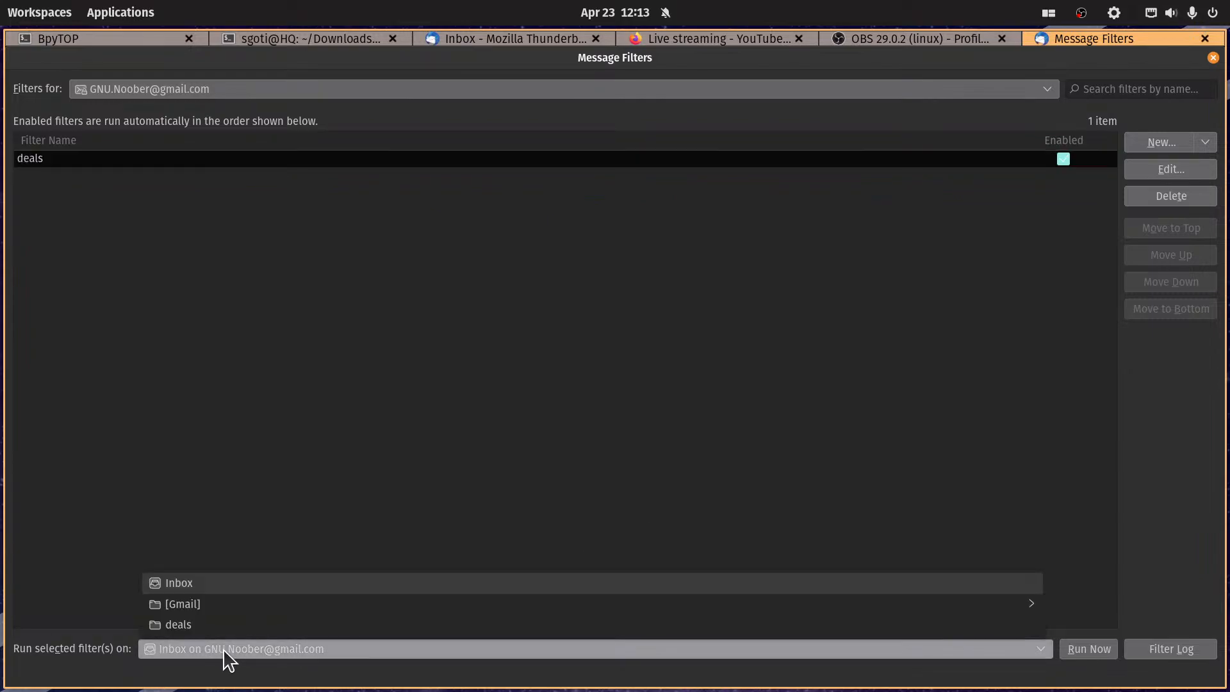
{"action": "left_click", "coordinate": [203, 585]}
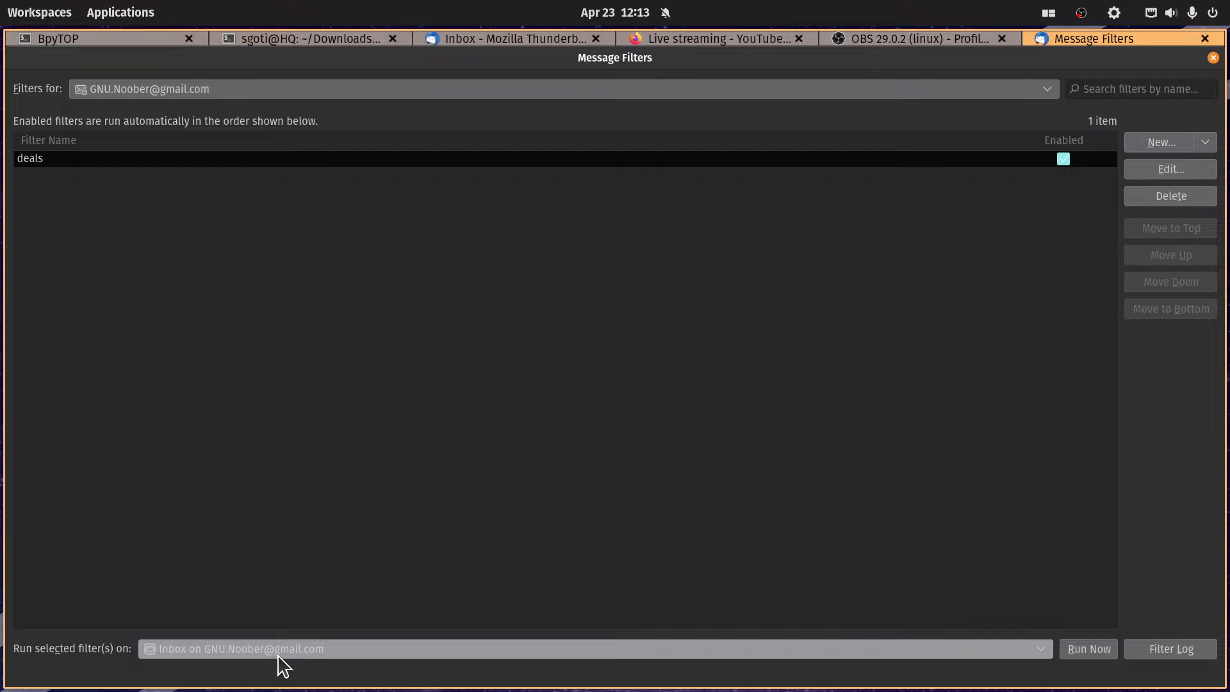
{"action": "left_click", "coordinate": [960, 91]}
{"action": "left_click", "coordinate": [957, 95]}
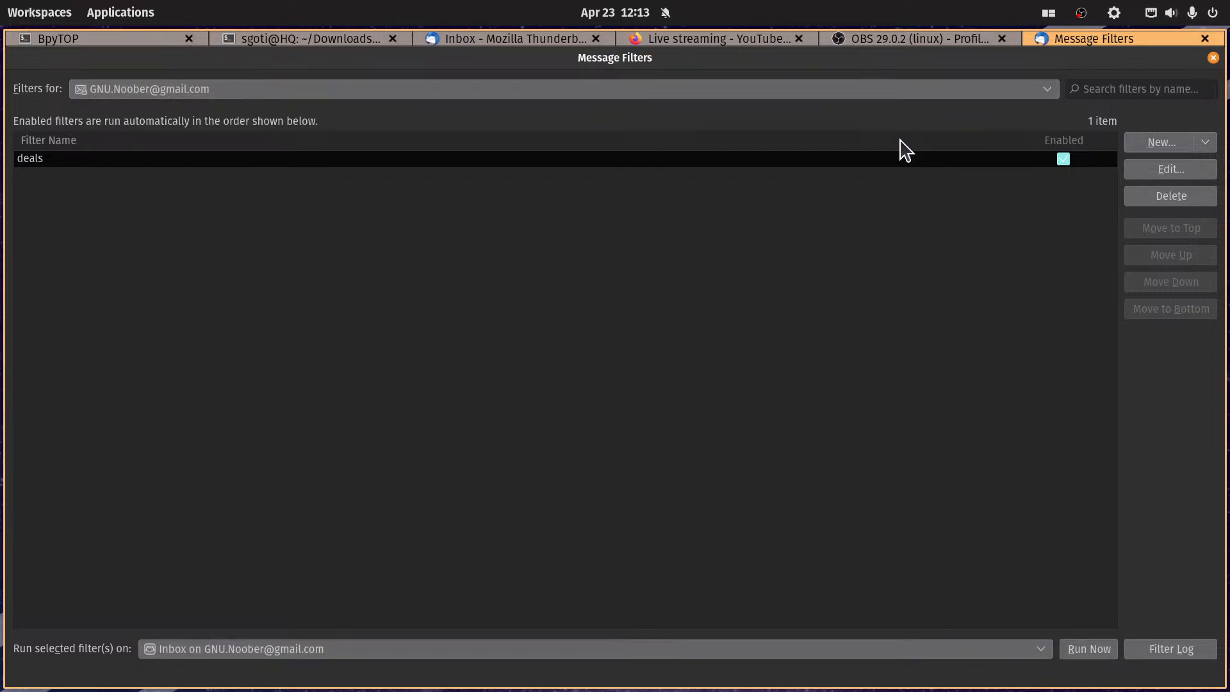
{"action": "left_click", "coordinate": [308, 656]}
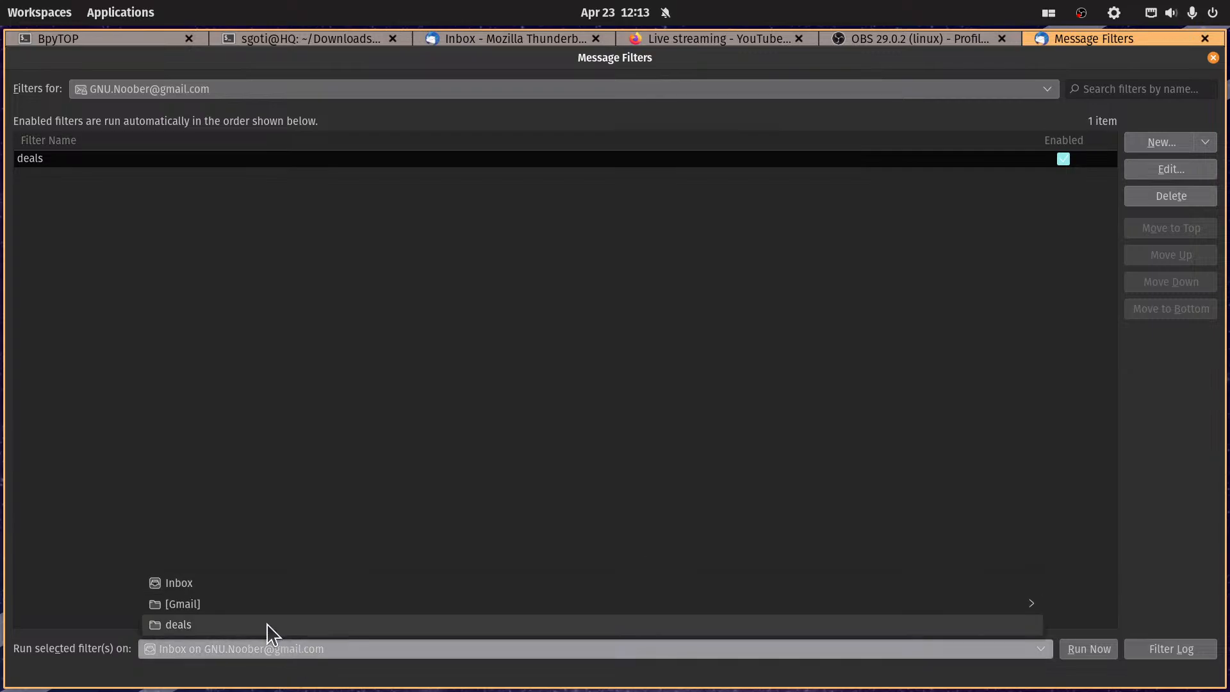
{"action": "left_click", "coordinate": [243, 585]}
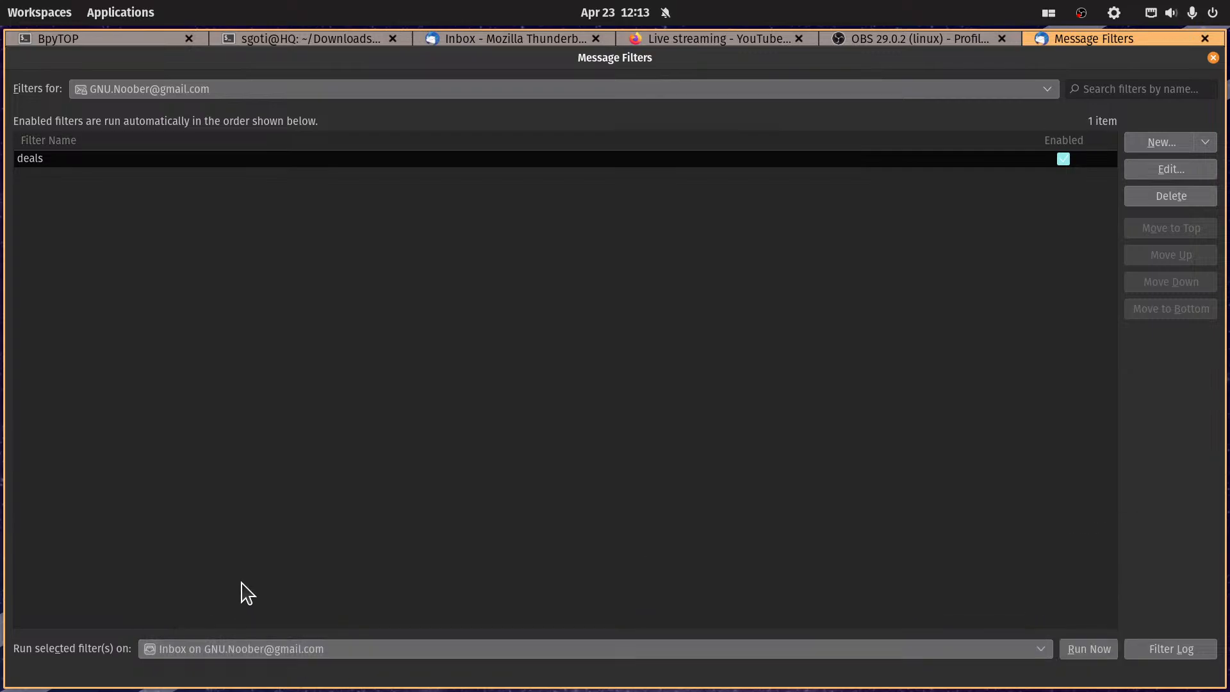
{"action": "left_click", "coordinate": [1088, 649]}
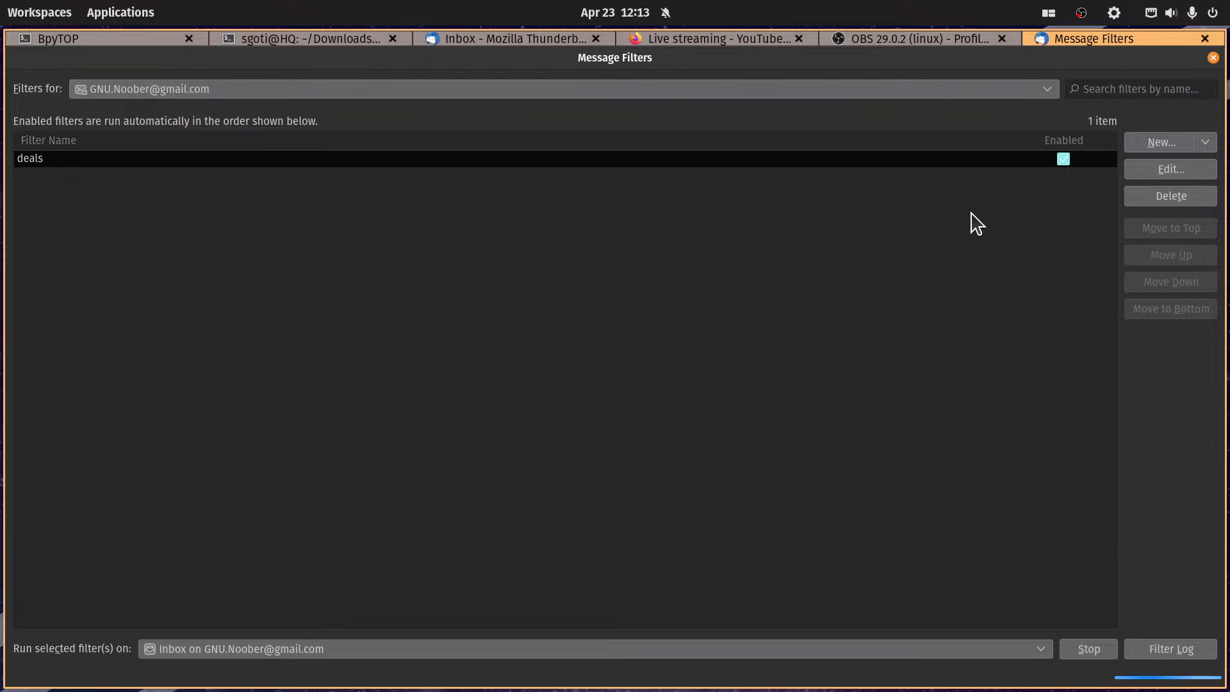
Step: Move the Message Filters window directly beside the Inbox window in the window stack
{"action": "key", "text": "super+Return"}
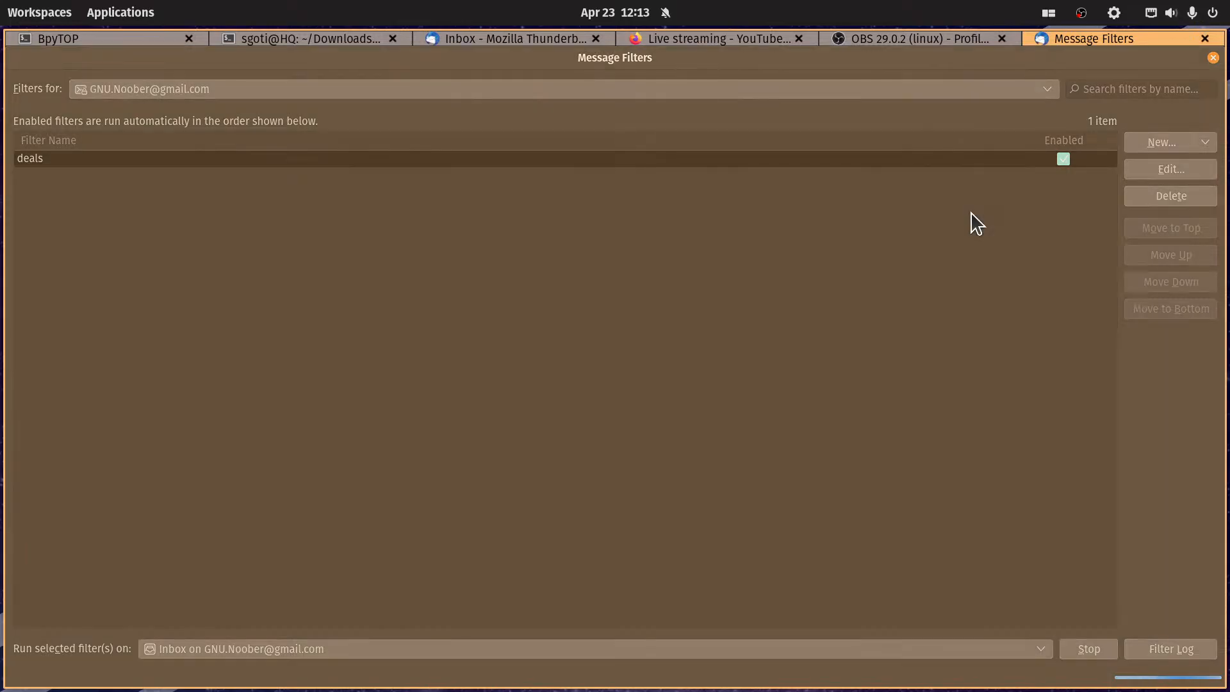
{"action": "key", "text": "Left"}
{"action": "key", "text": "Left"}
{"action": "key", "text": "Return"}
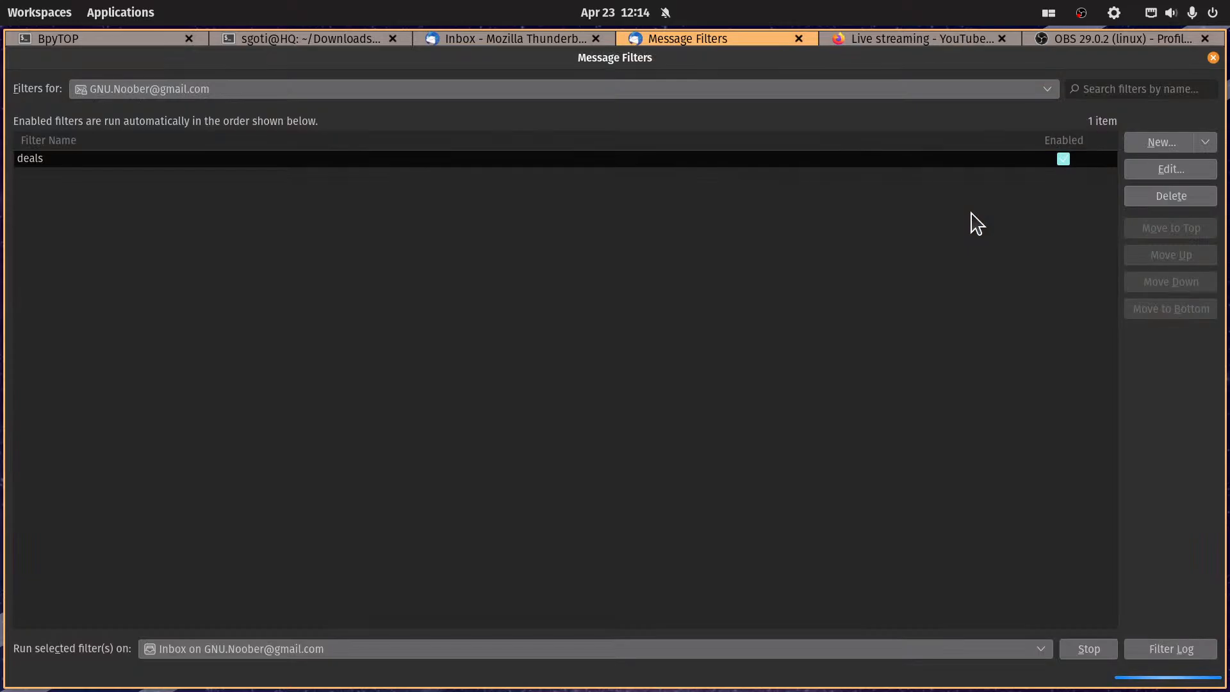
Step: Switch to the main mail window, check the deals folder for the moved Groupon messages, and return to the Inbox
{"action": "key", "text": "super+Left"}
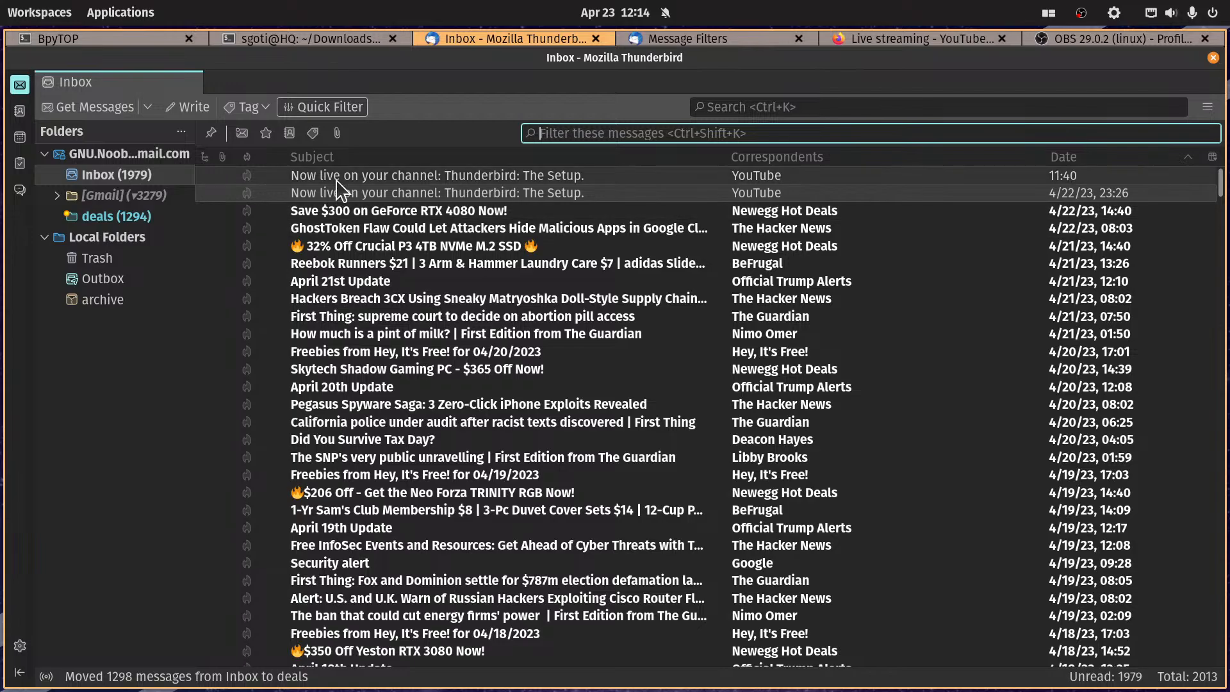
{"action": "left_click", "coordinate": [118, 216]}
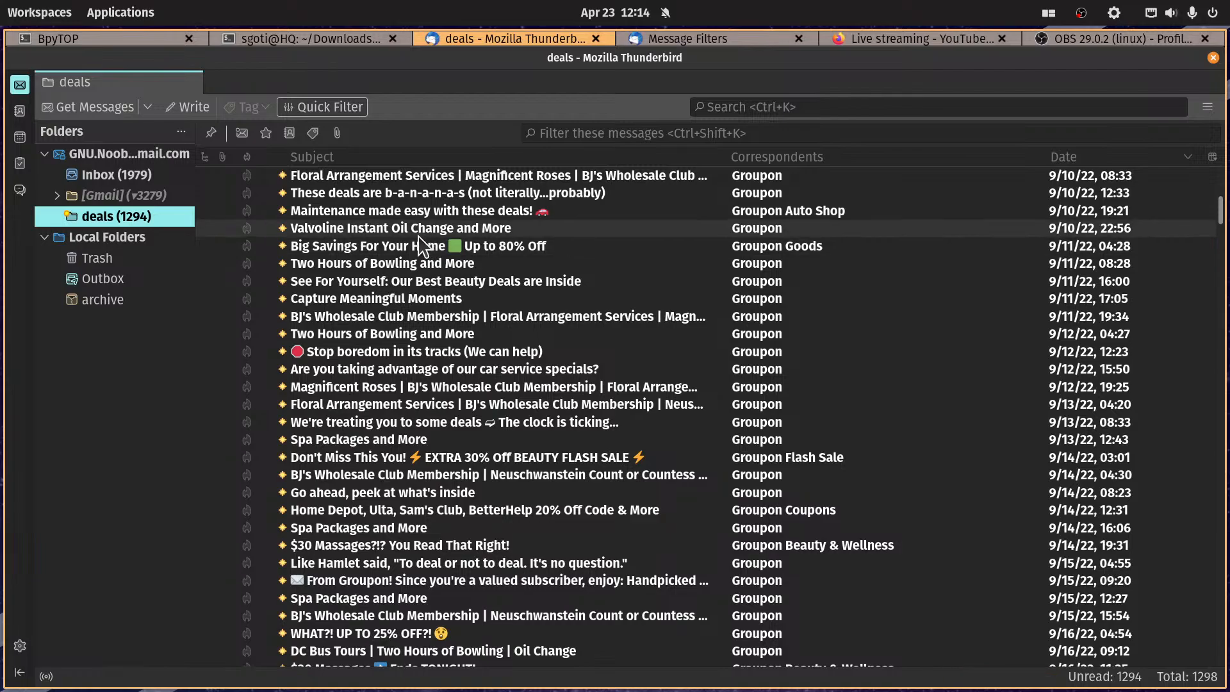
{"action": "left_click", "coordinate": [136, 178]}
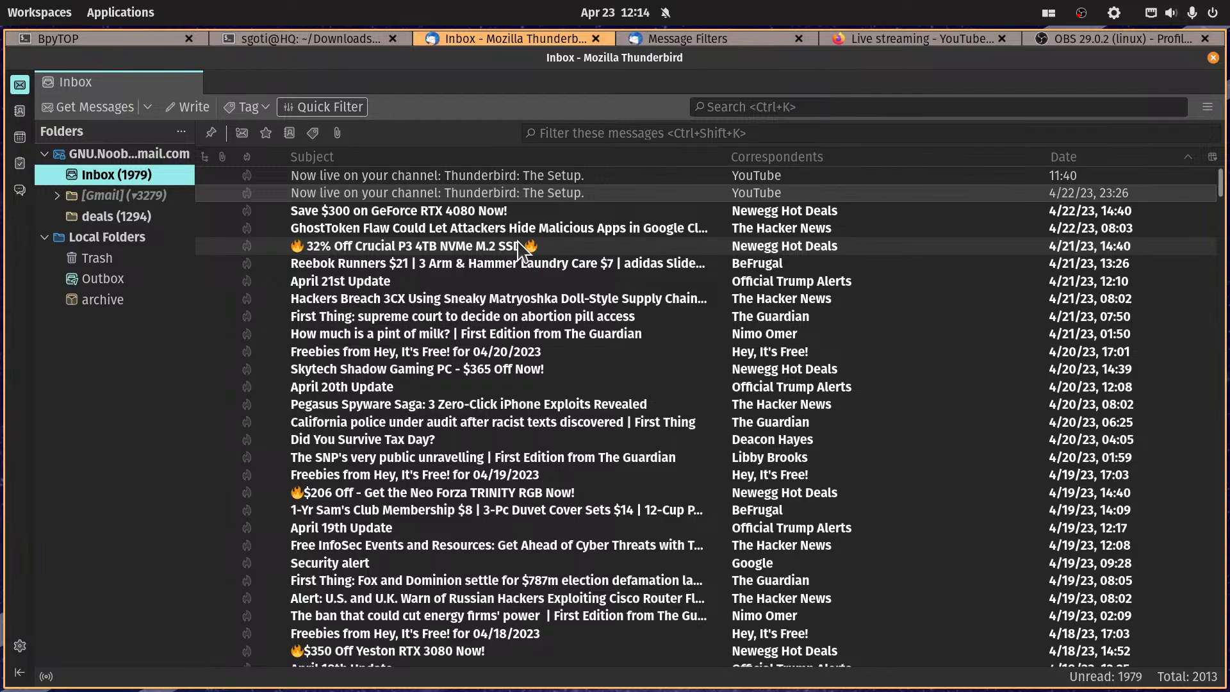
Step: Open the Skytech Shadow Gaming PC email from Newegg Hot Deals, copy its sender address and close the message
{"action": "left_click", "coordinate": [772, 370]}
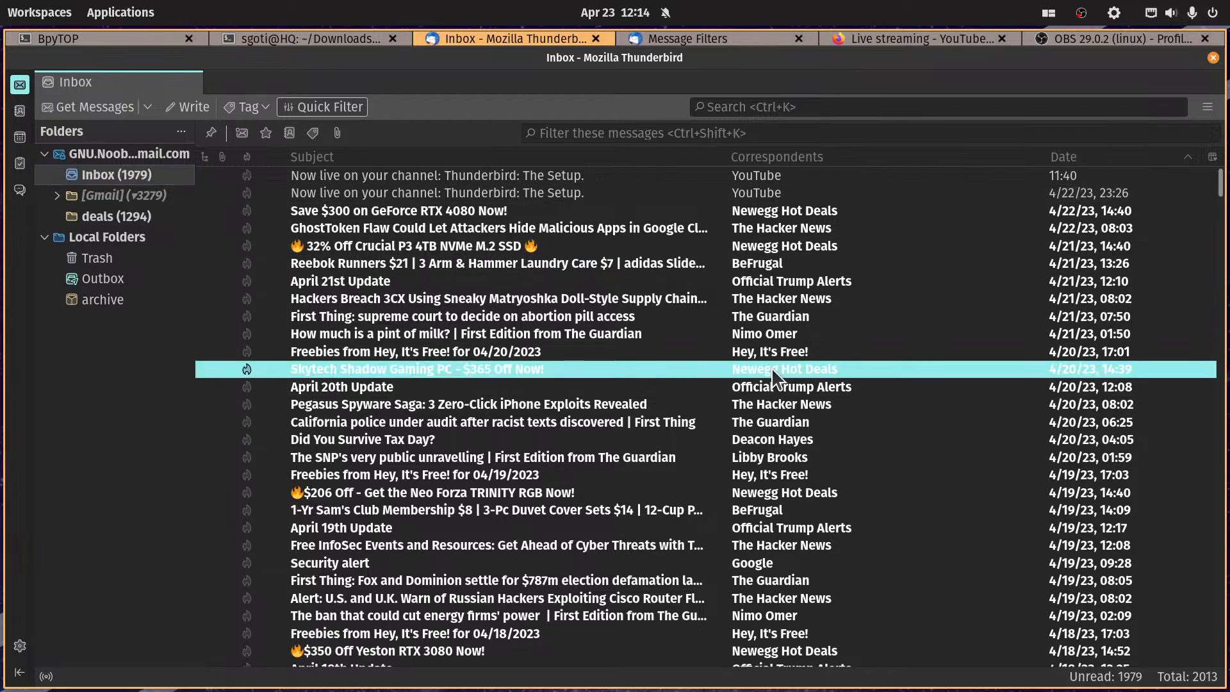
{"action": "double_click", "coordinate": [772, 368]}
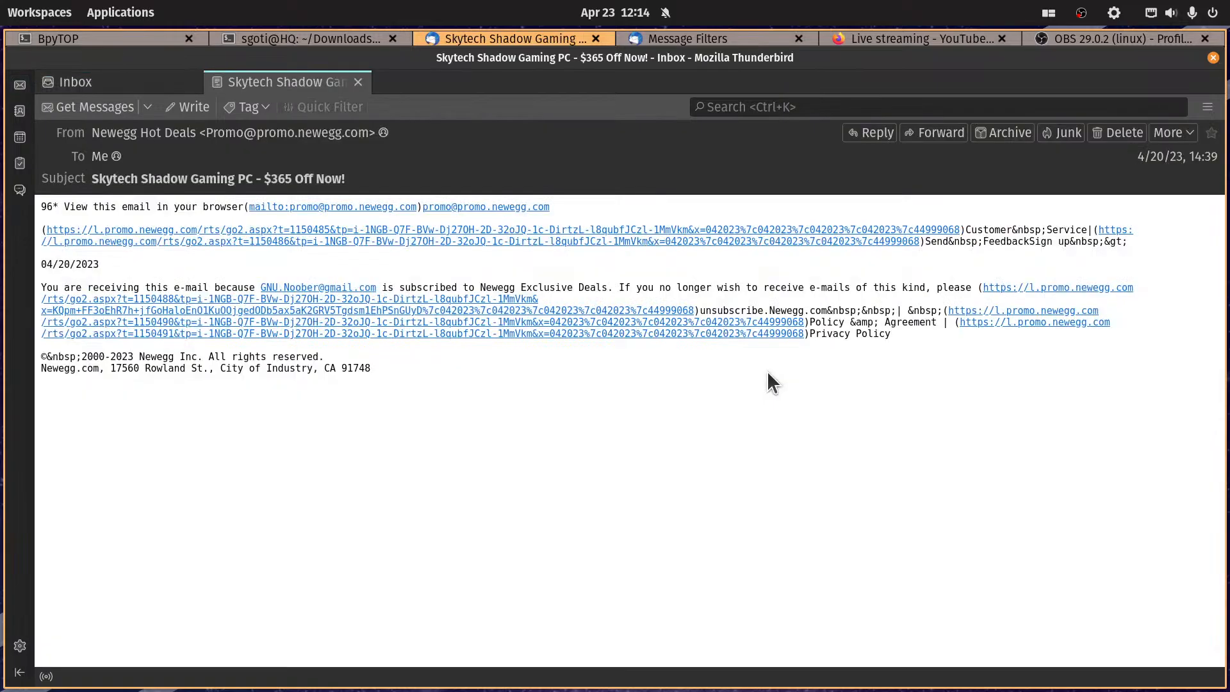
{"action": "left_click", "coordinate": [277, 133]}
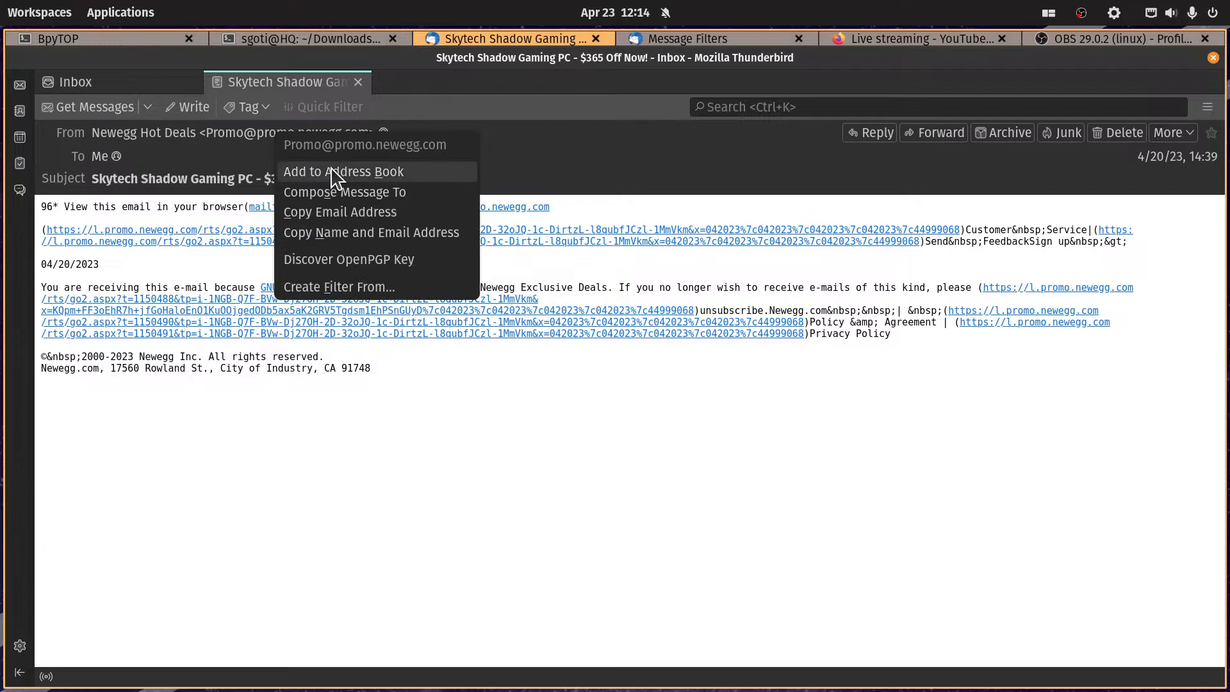
{"action": "left_click", "coordinate": [333, 212]}
{"action": "left_click", "coordinate": [358, 82]}
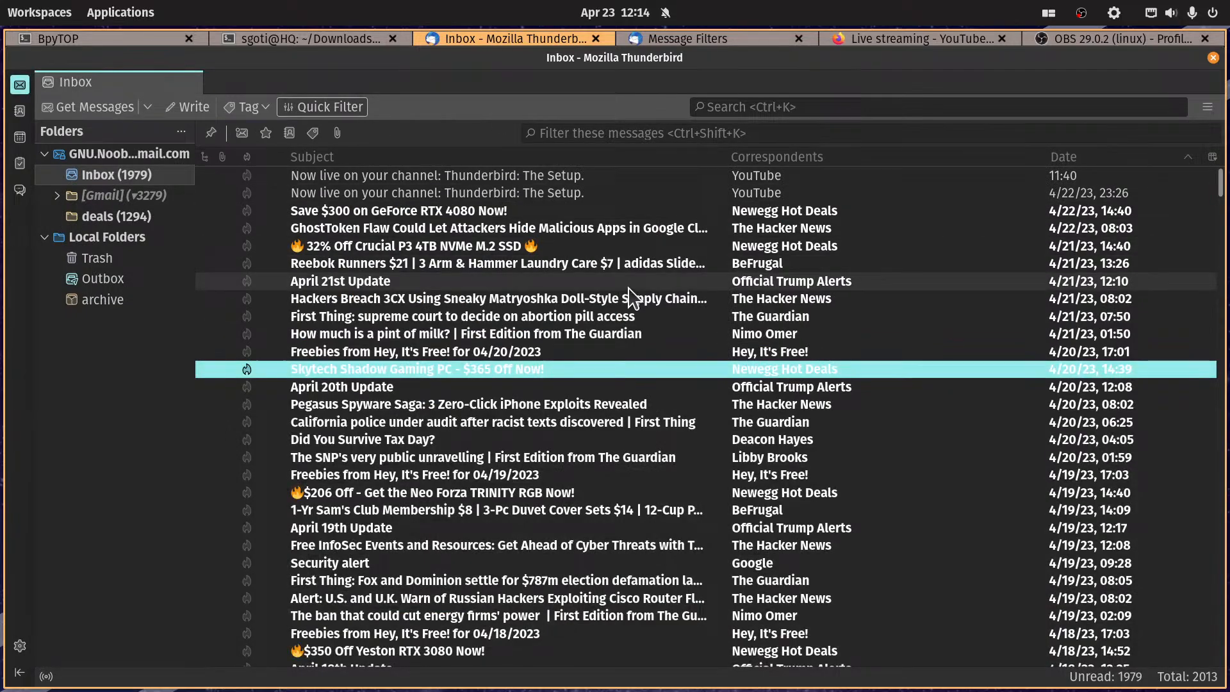
Step: Show the message pane and copy the Newegg sender's email address from the message header
{"action": "key", "text": "F8"}
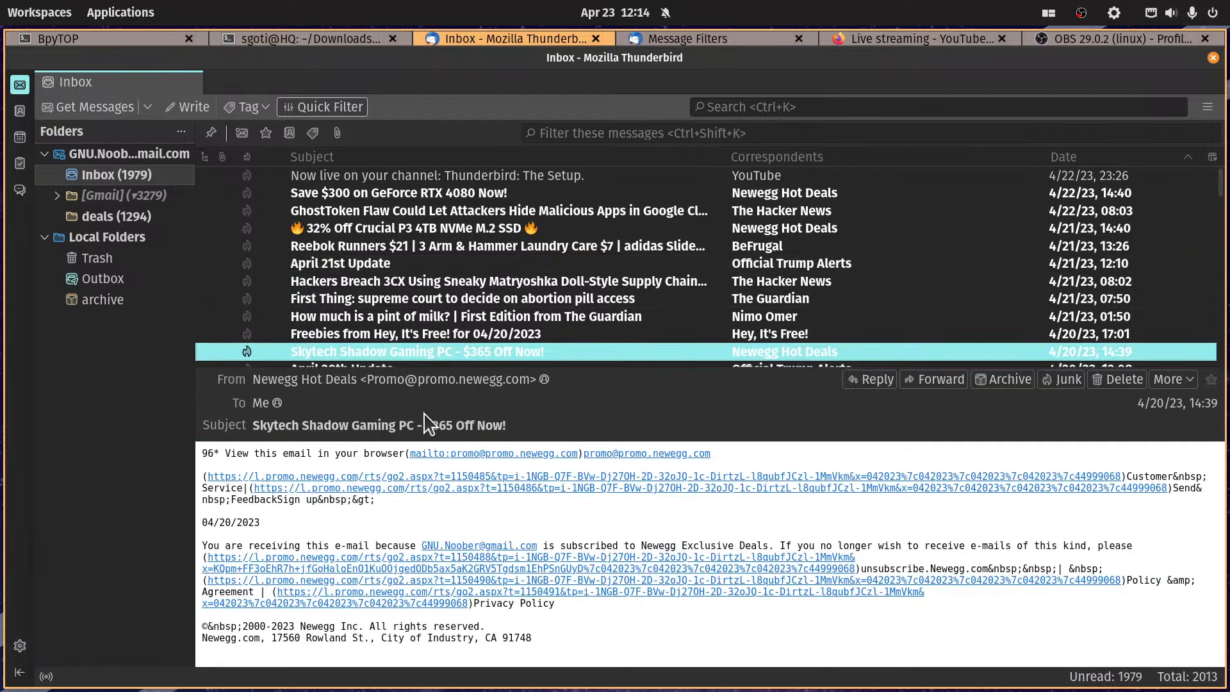
{"action": "left_click", "coordinate": [420, 382]}
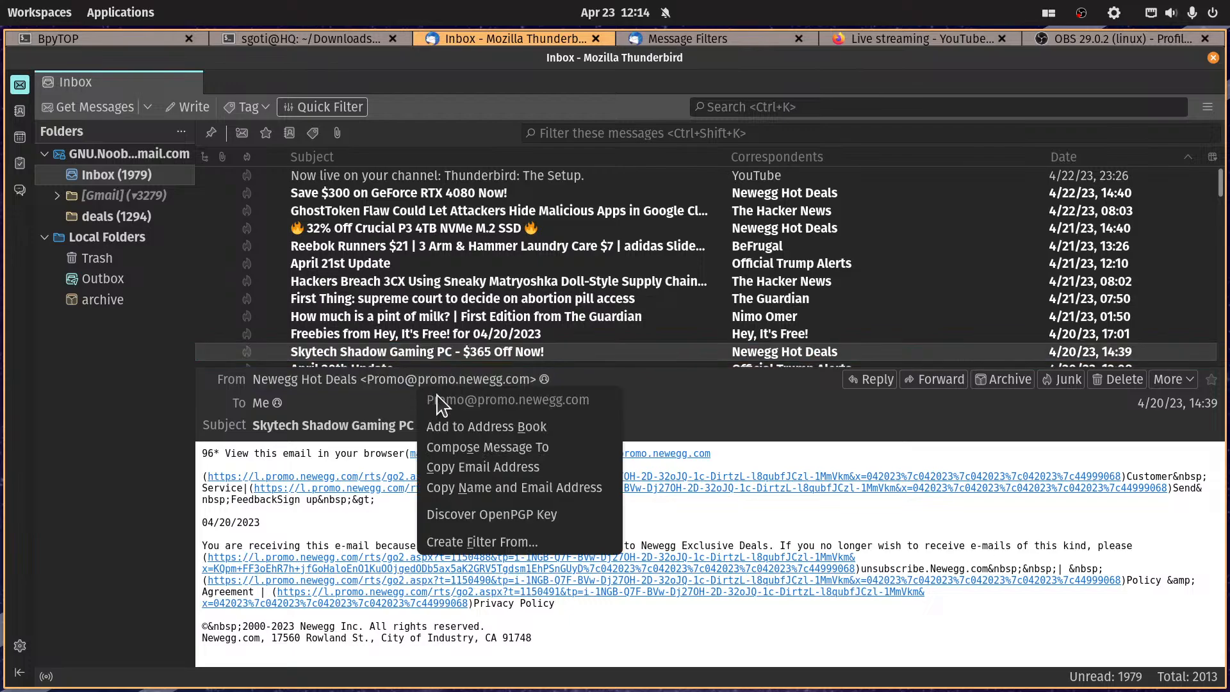
{"action": "left_click", "coordinate": [490, 487]}
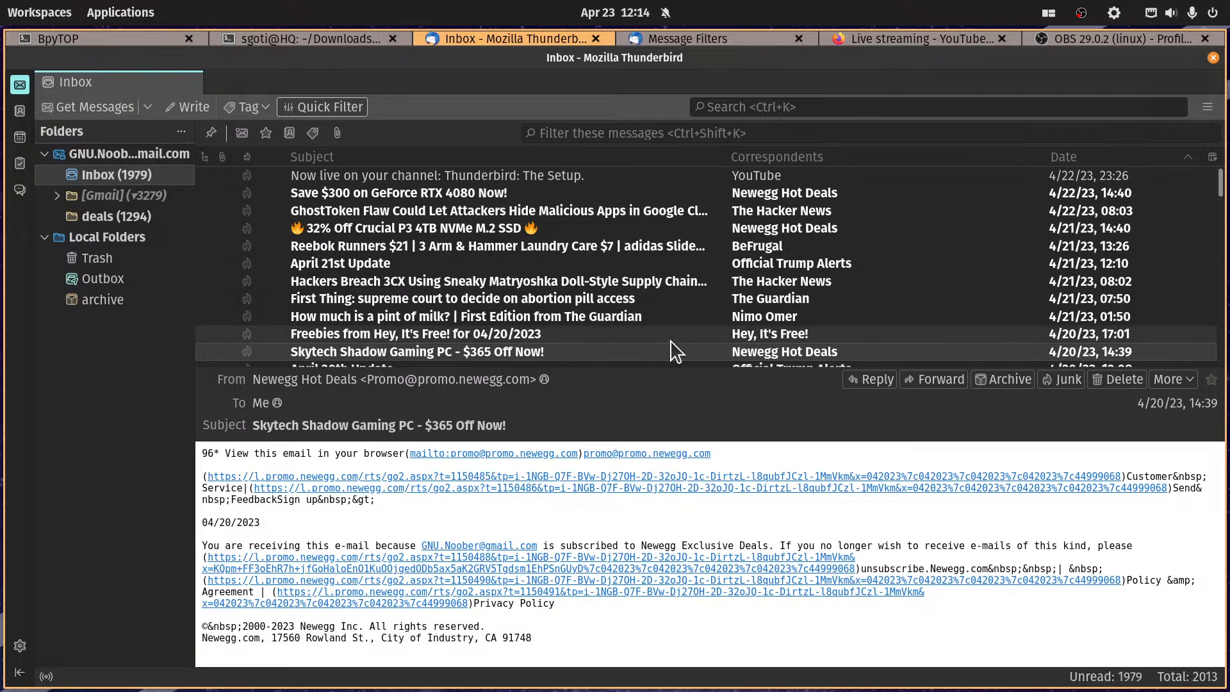
{"action": "key", "text": "alt+Tab"}
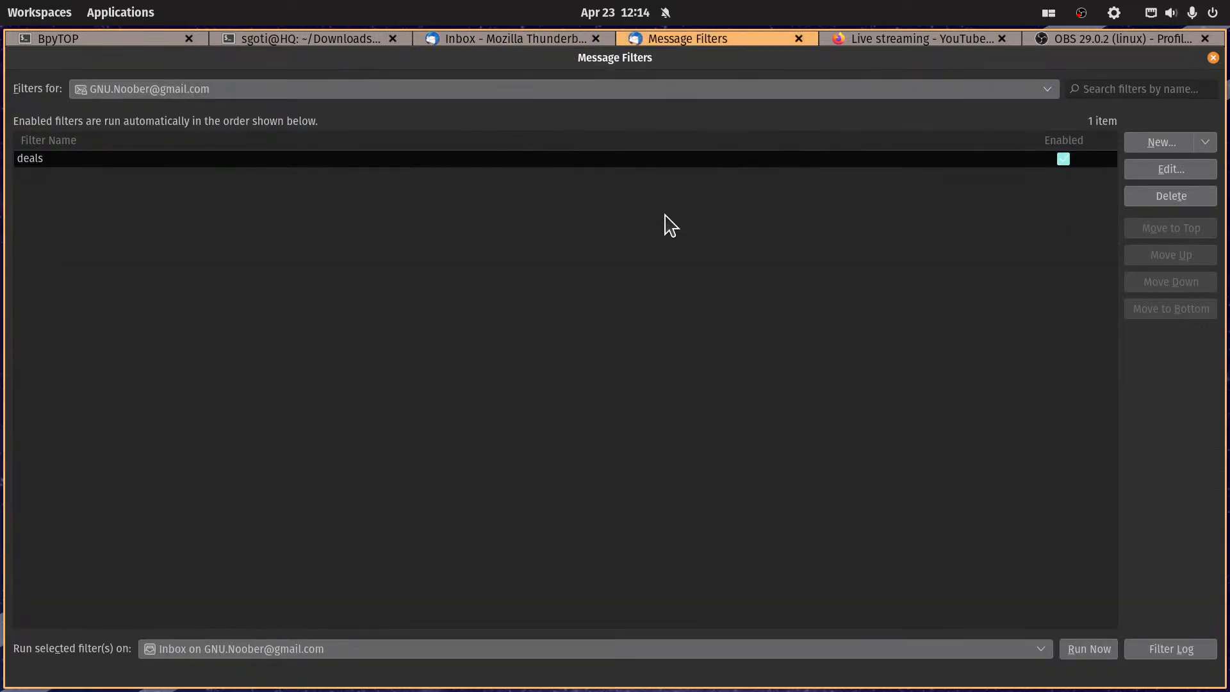
{"action": "left_click", "coordinate": [1151, 168]}
{"action": "left_click", "coordinate": [851, 363]}
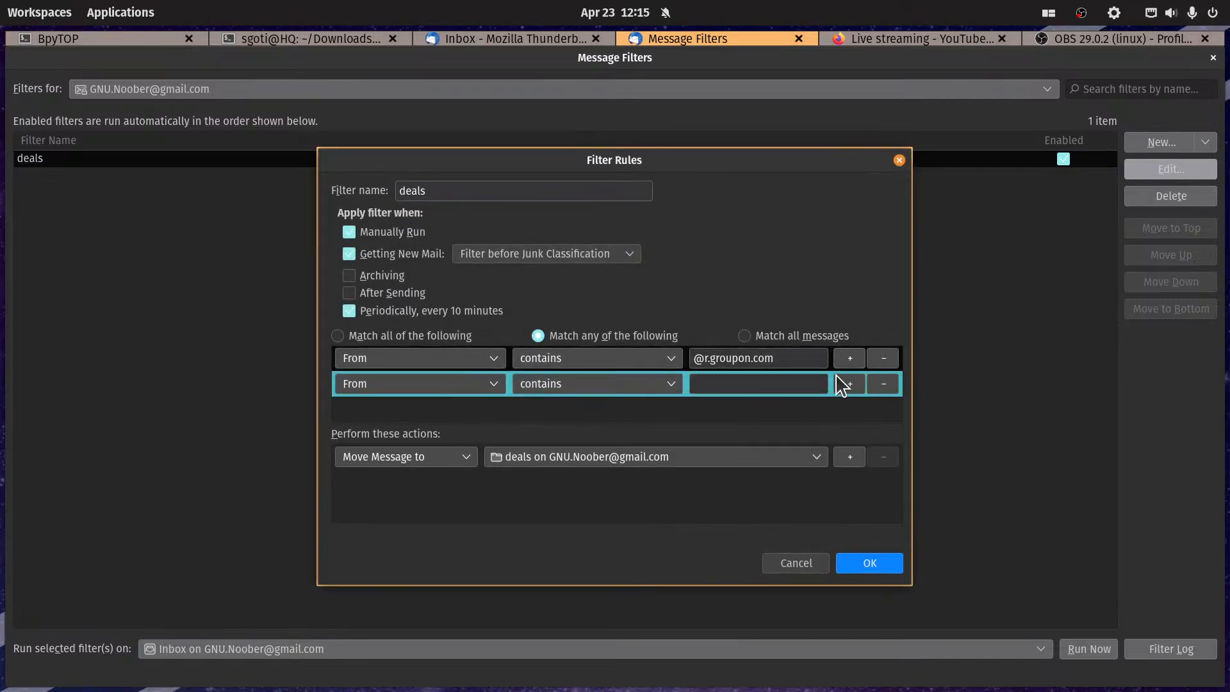
{"action": "key", "text": "ctrl+v"}
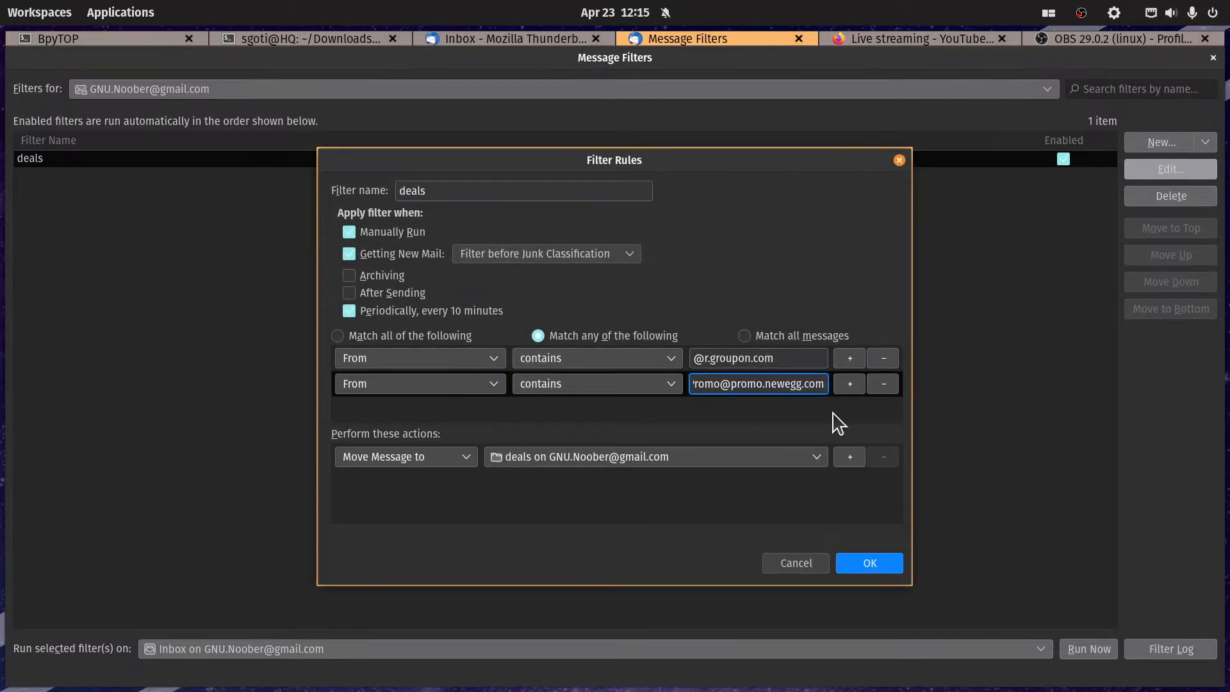
{"action": "key", "text": "Home"}
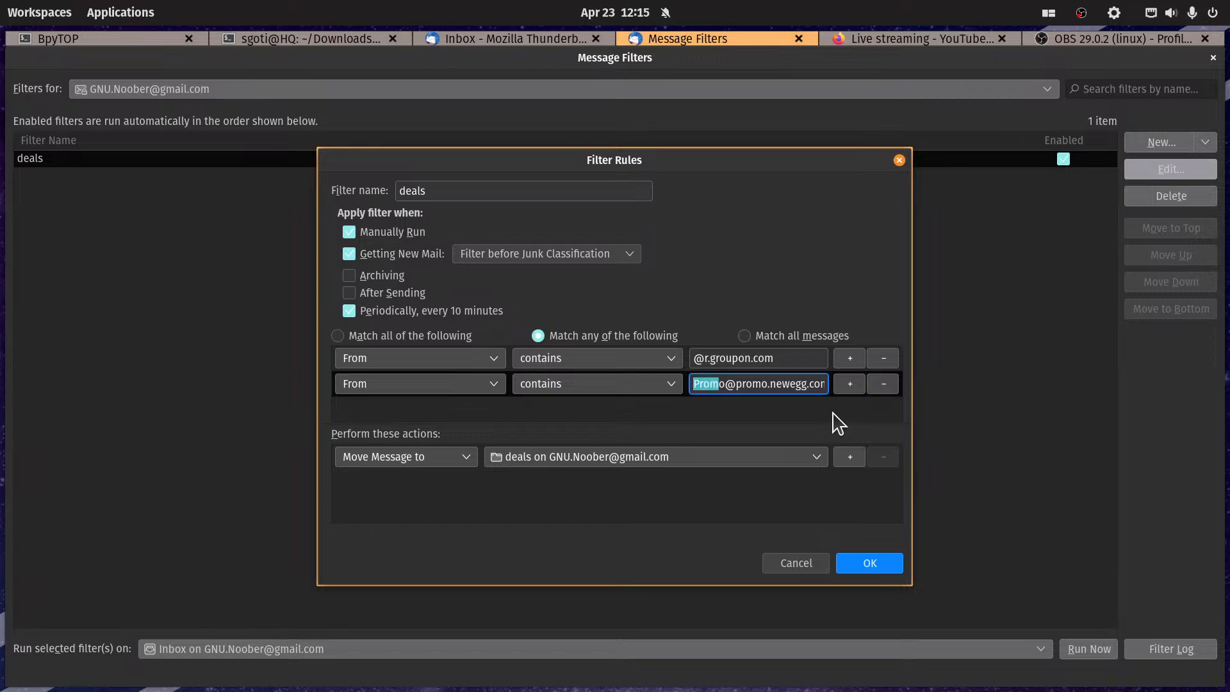
{"action": "key", "text": "Delete"}
{"action": "left_click", "coordinate": [876, 570]}
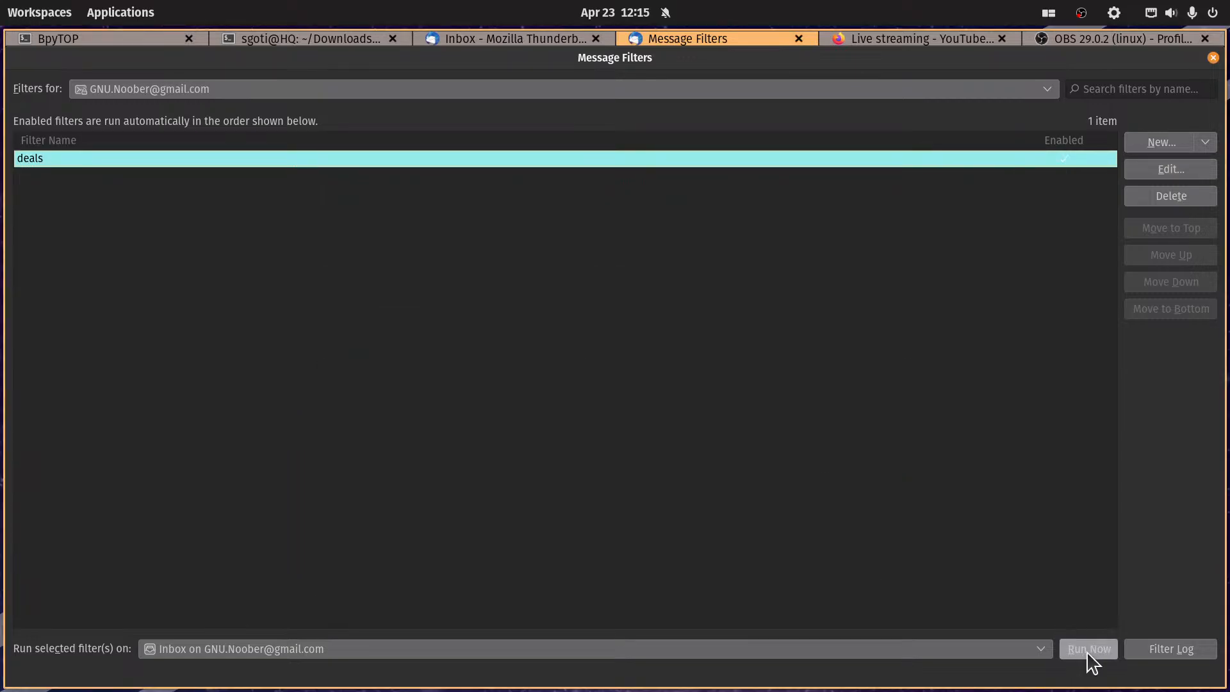
Step: Run the updated deals filter on the Inbox, checking the message list and the filter window for its progress
{"action": "left_click", "coordinate": [1089, 649]}
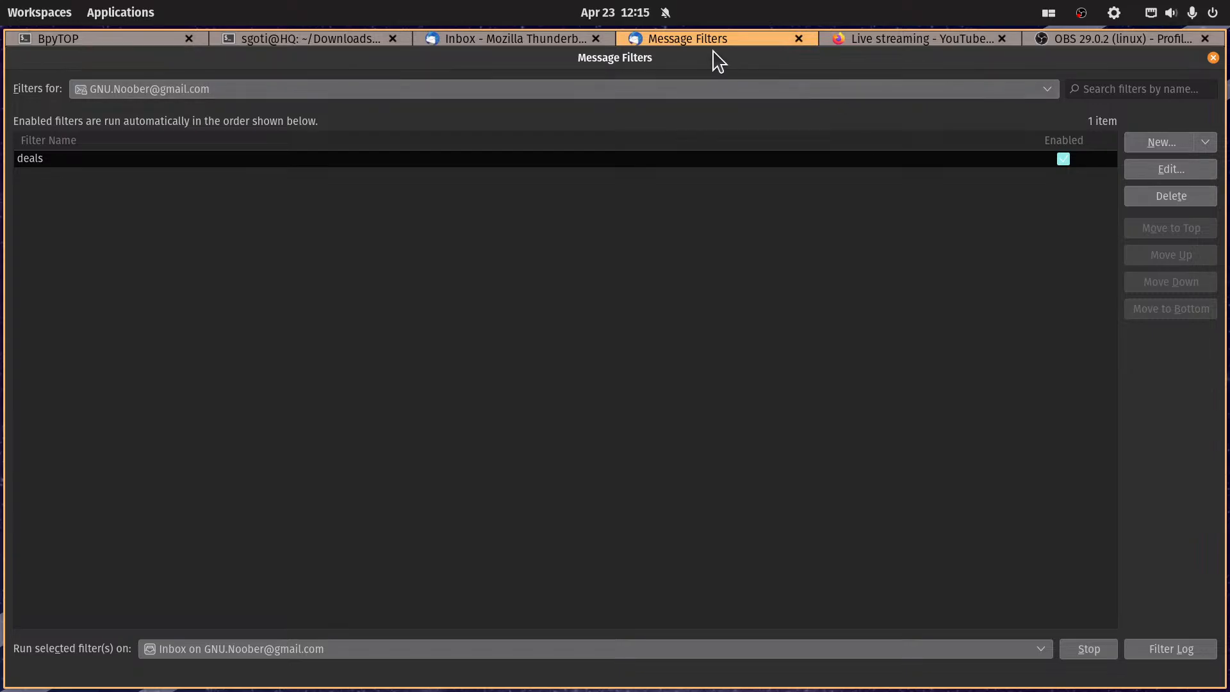
{"action": "left_click", "coordinate": [540, 39]}
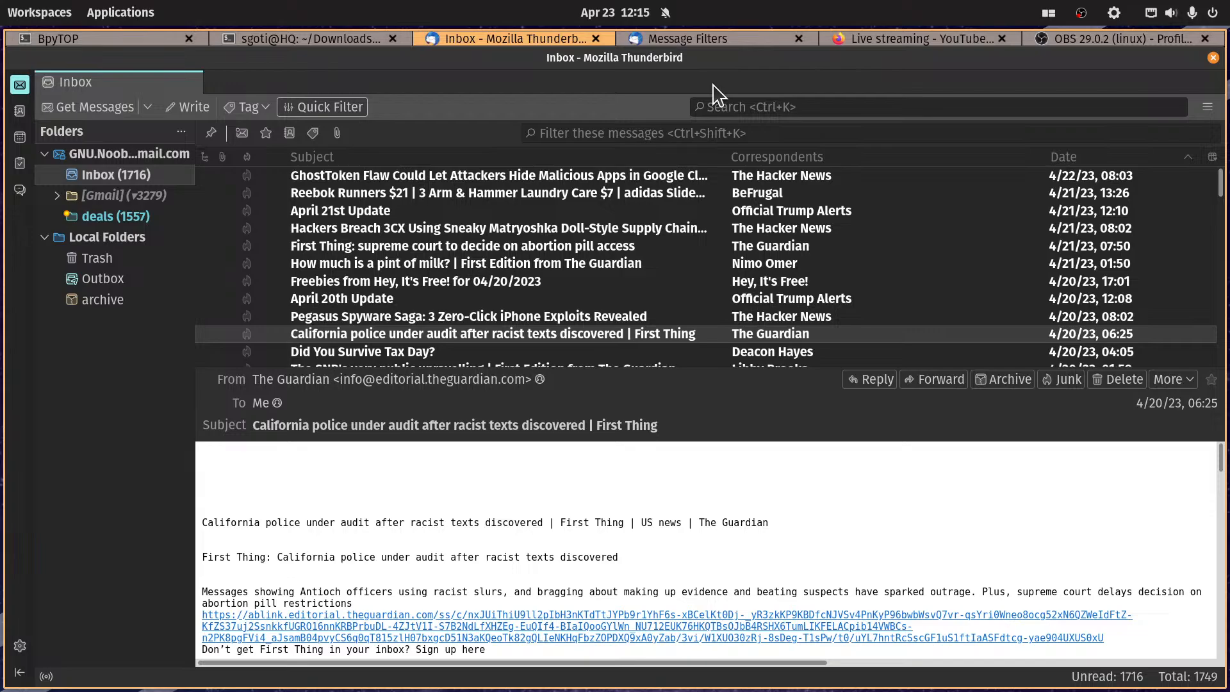
{"action": "left_click", "coordinate": [697, 43]}
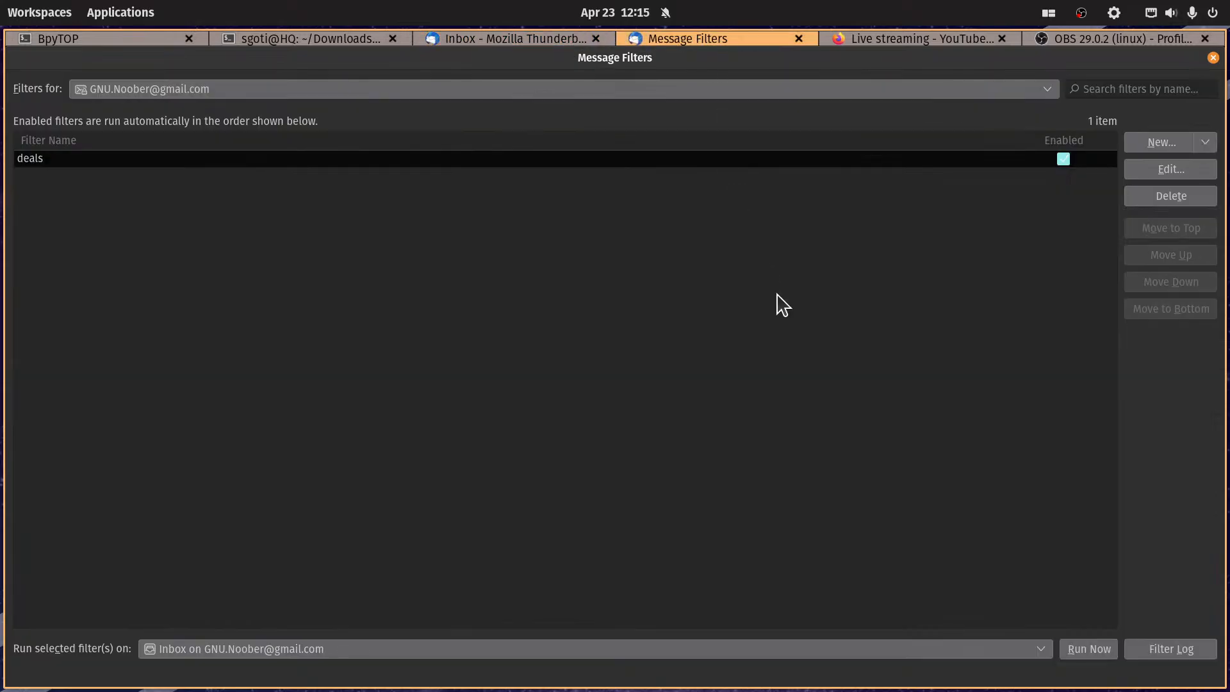
Step: Look through the Inbox for remaining Newegg messages and check that they are in the deals folder
{"action": "left_click", "coordinate": [510, 41]}
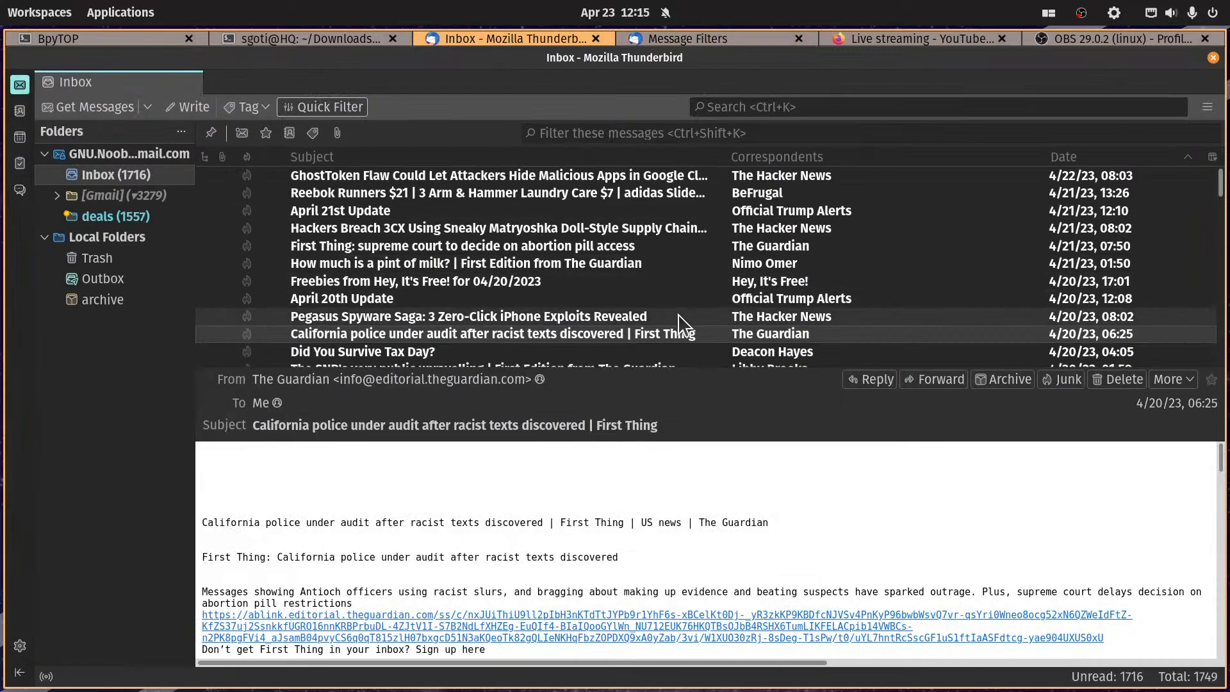
{"action": "scroll", "coordinate": [679, 314], "scroll_direction": "down", "scroll_amount": 8}
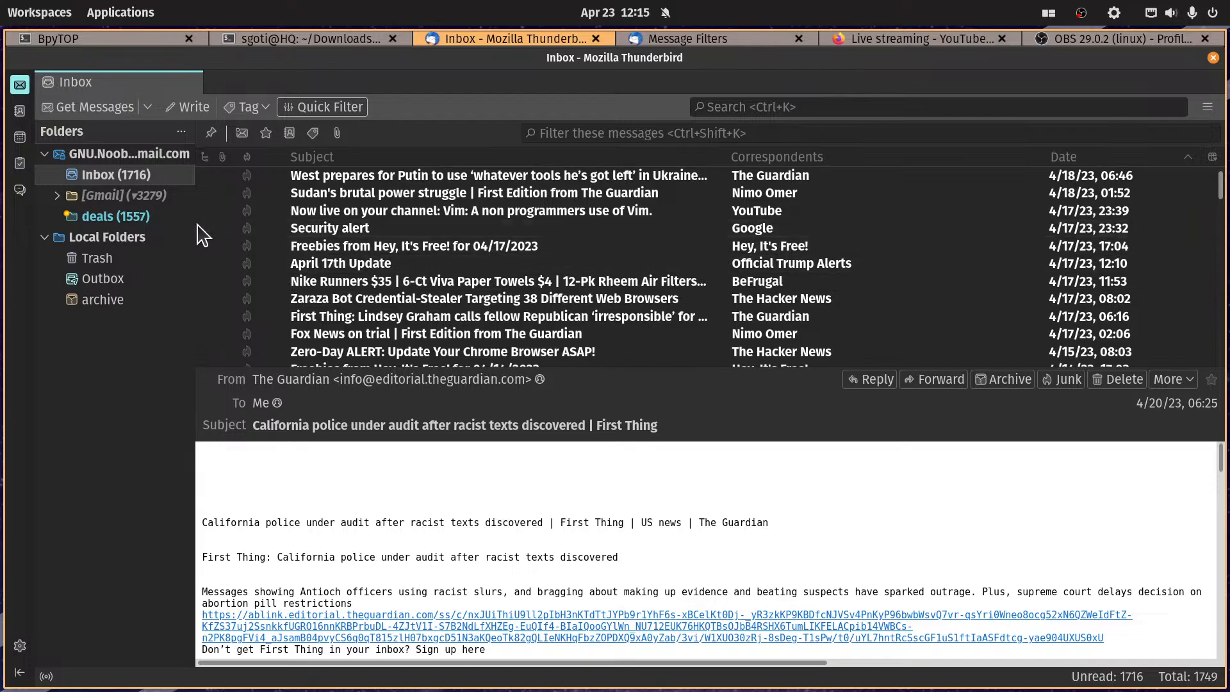
{"action": "left_click", "coordinate": [114, 216]}
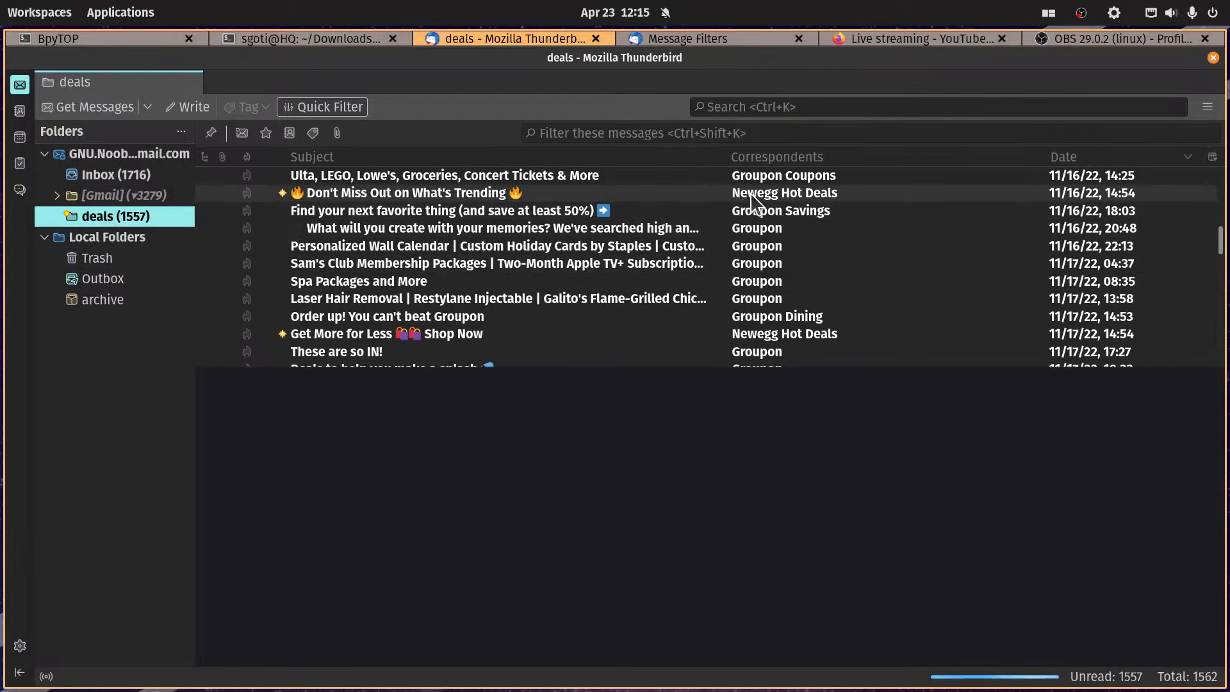
Step: Look through the deals folder for Newegg messages, and view a Hacker News message in the Inbox
{"action": "scroll", "coordinate": [763, 225], "scroll_direction": "down", "scroll_amount": 7}
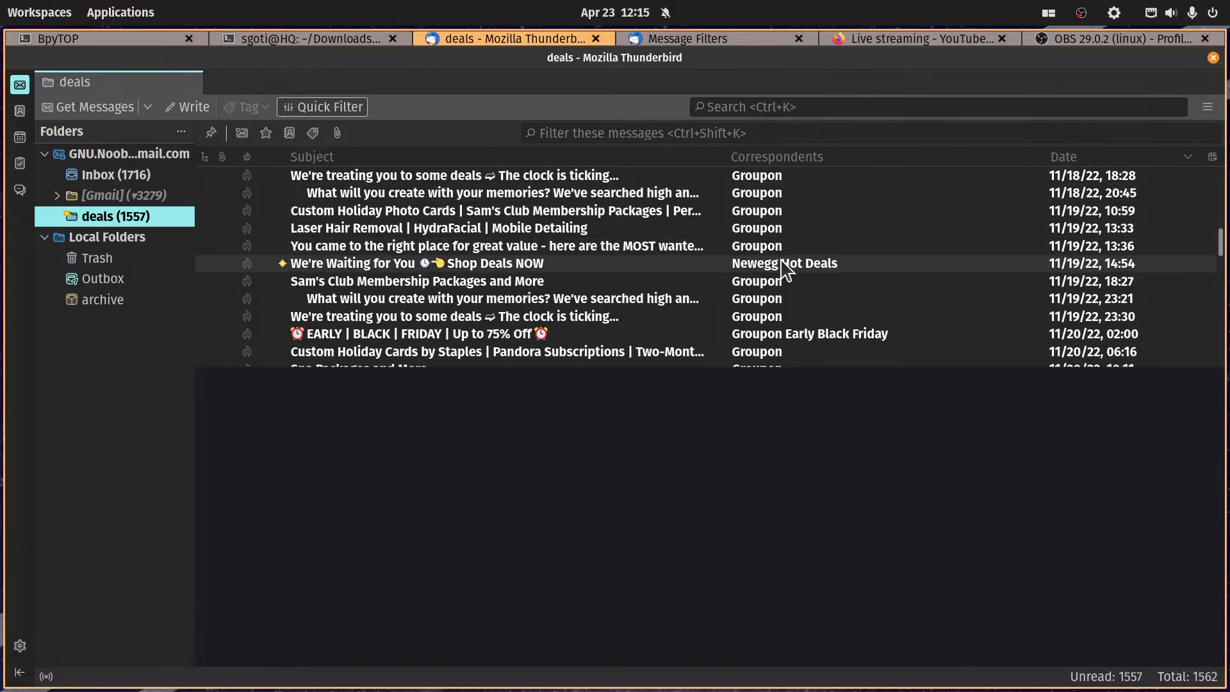
{"action": "scroll", "coordinate": [743, 269], "scroll_direction": "up", "scroll_amount": 15}
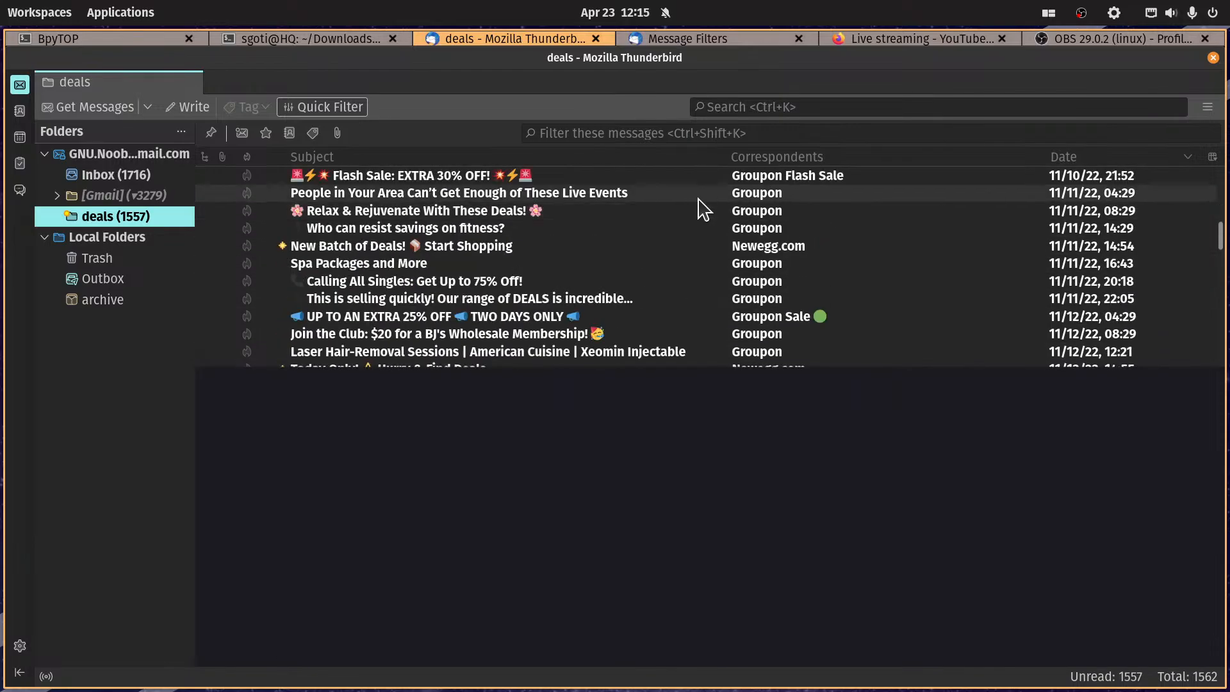
{"action": "left_click", "coordinate": [122, 174]}
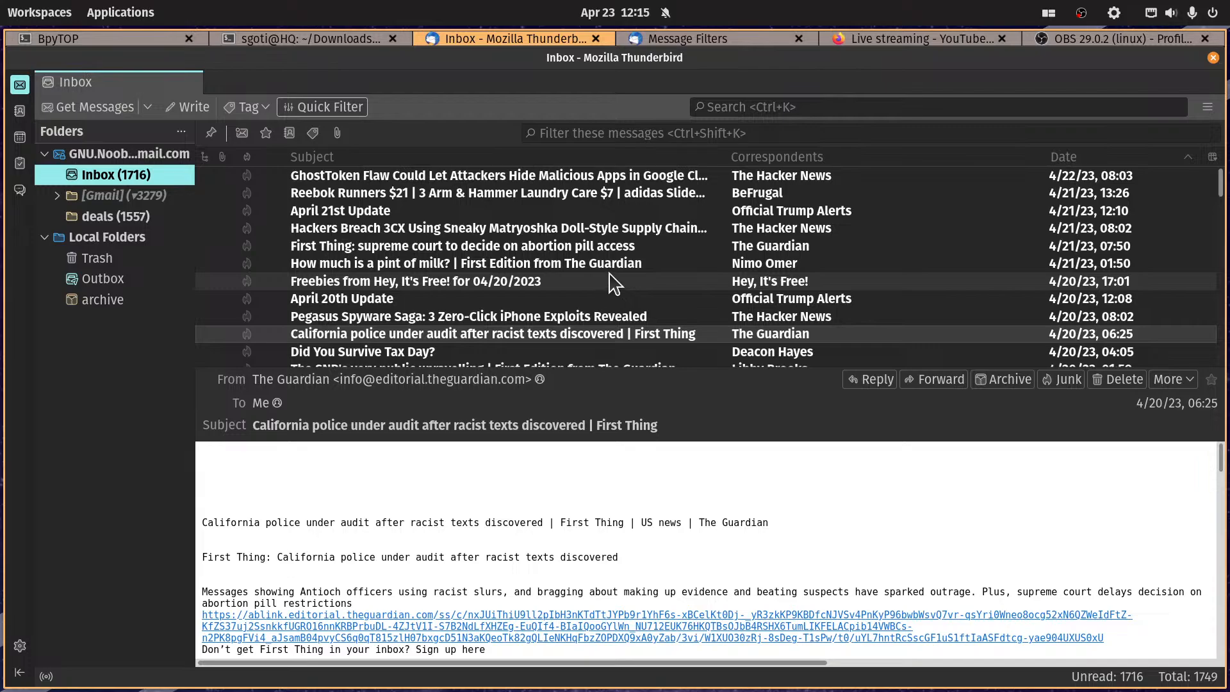
{"action": "left_click", "coordinate": [773, 228]}
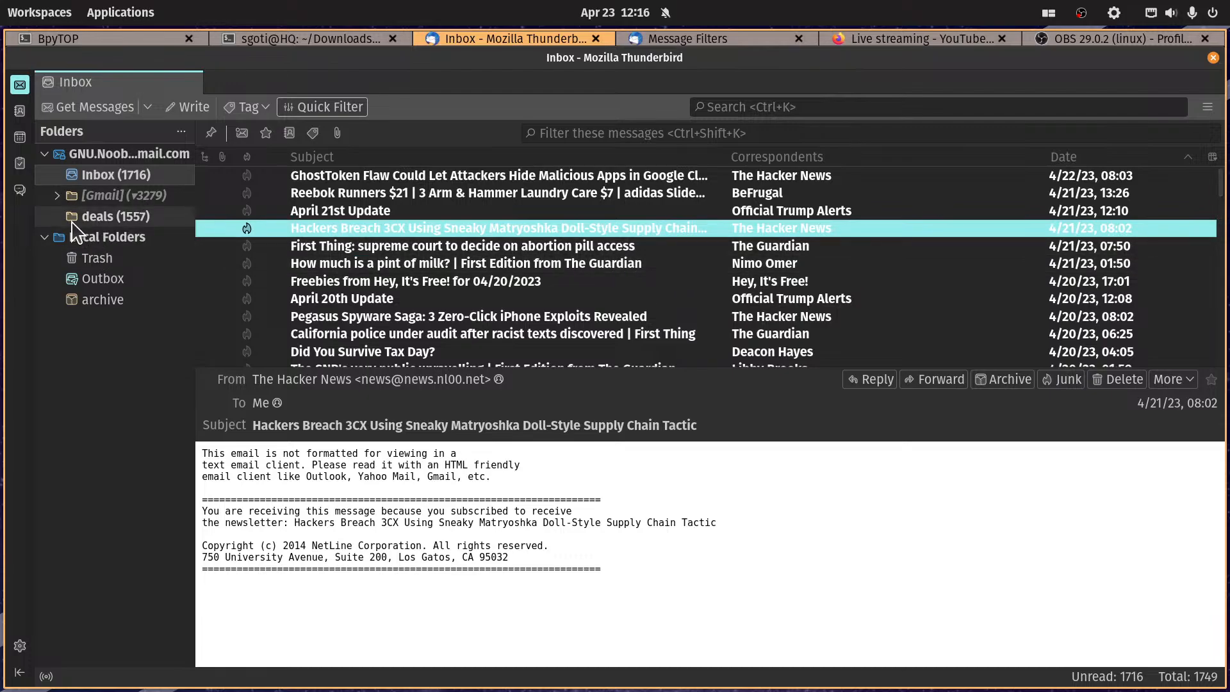
Step: Create a new folder named news directly under the Gmail account
{"action": "left_click", "coordinate": [102, 154]}
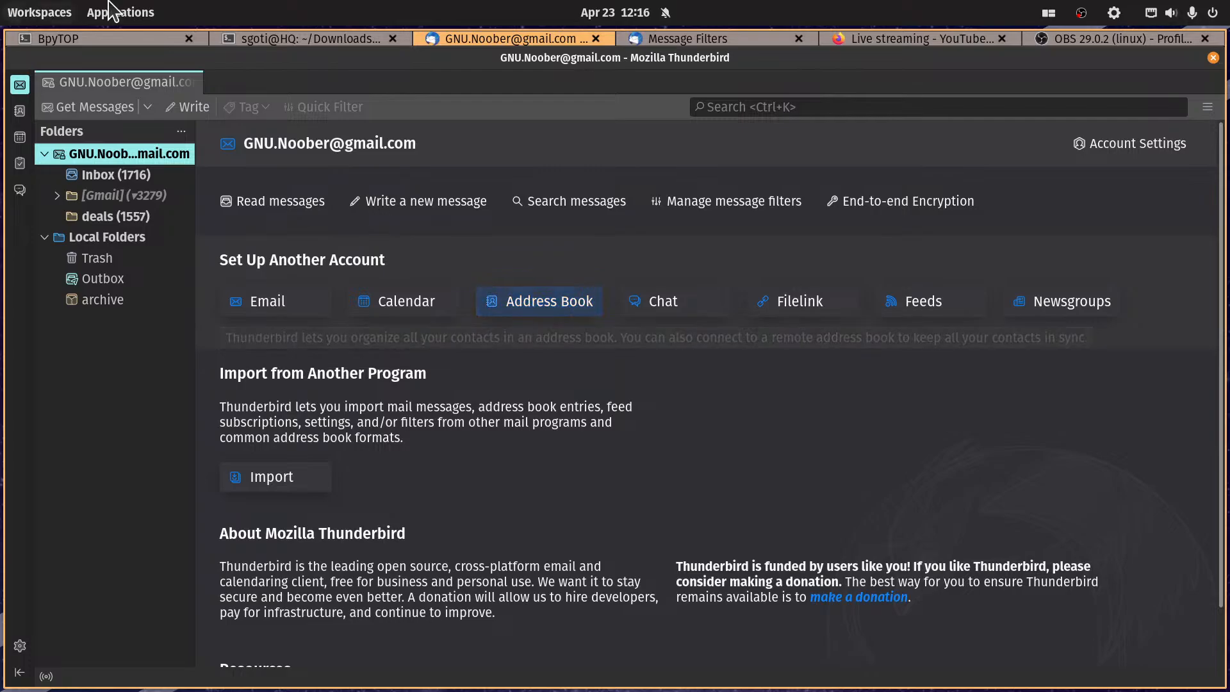
{"action": "right_click", "coordinate": [114, 158]}
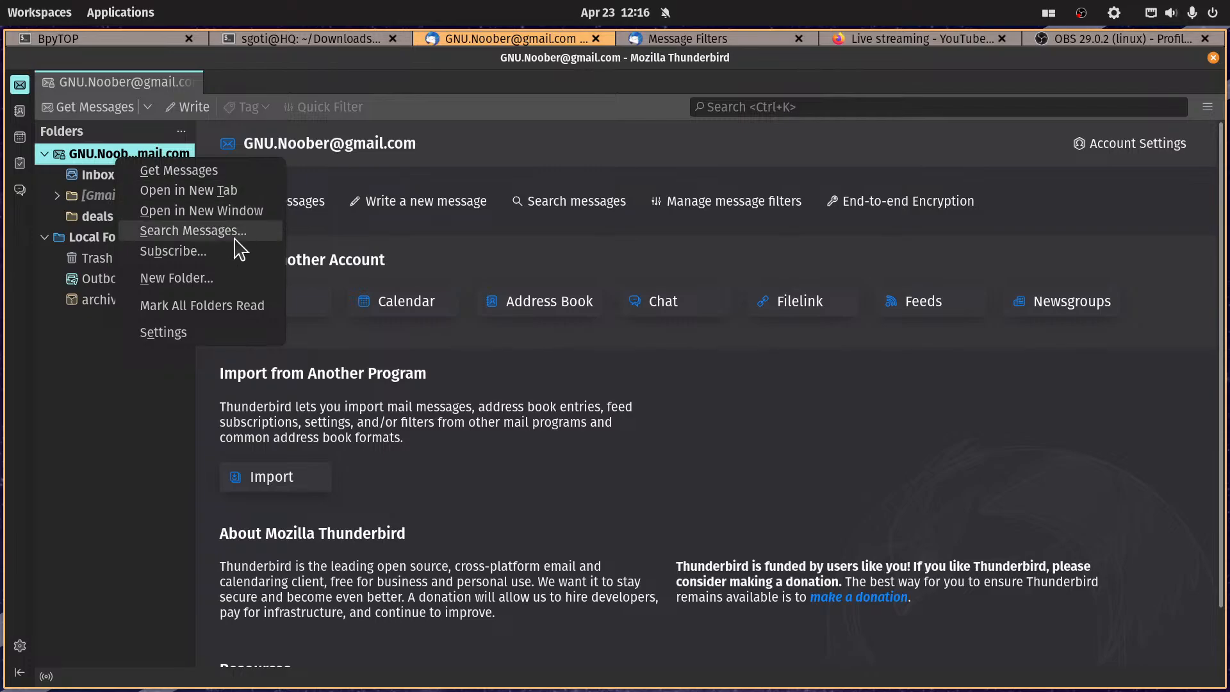
{"action": "left_click", "coordinate": [227, 277]}
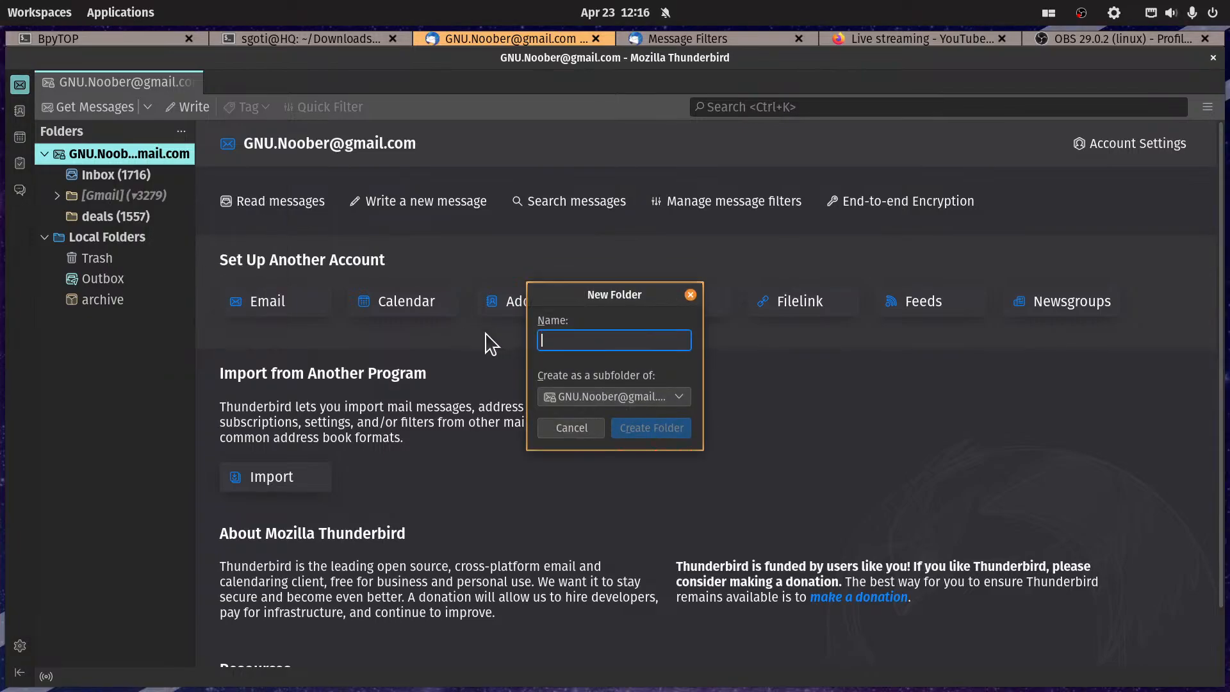
{"action": "type", "text": "news"}
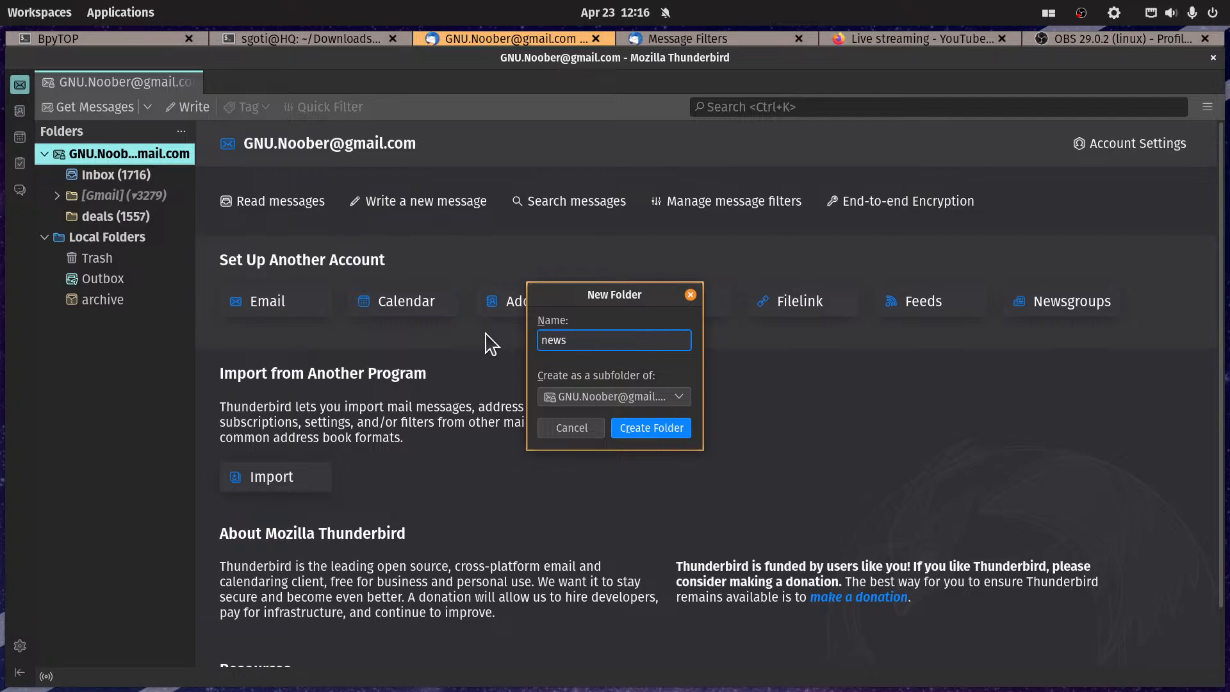
{"action": "left_click", "coordinate": [647, 428]}
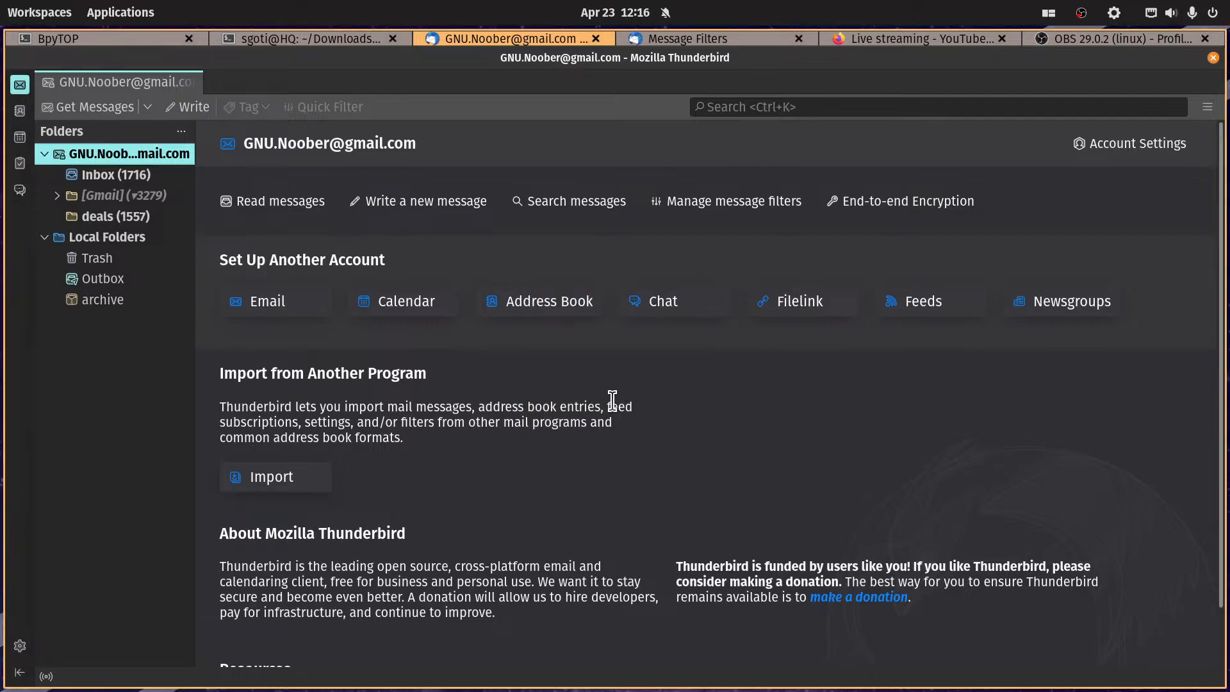
Step: Create a subfolder named tech inside the news folder
{"action": "left_click", "coordinate": [111, 241]}
{"action": "right_click", "coordinate": [110, 240]}
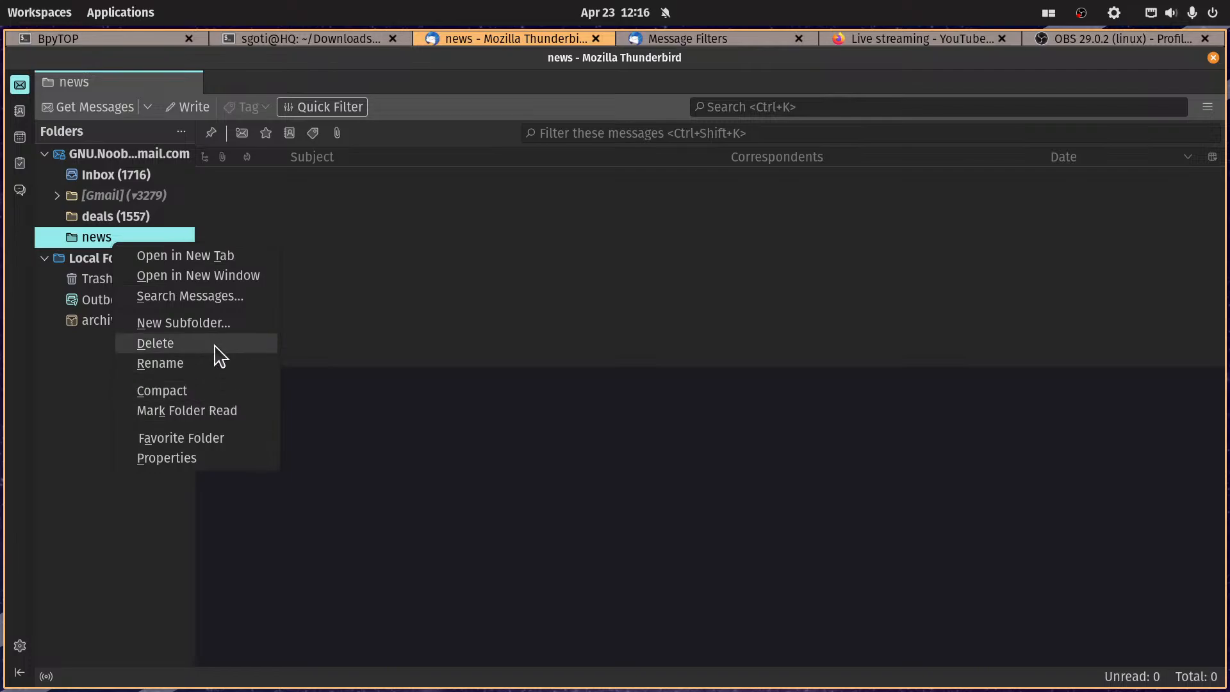
{"action": "left_click", "coordinate": [221, 324]}
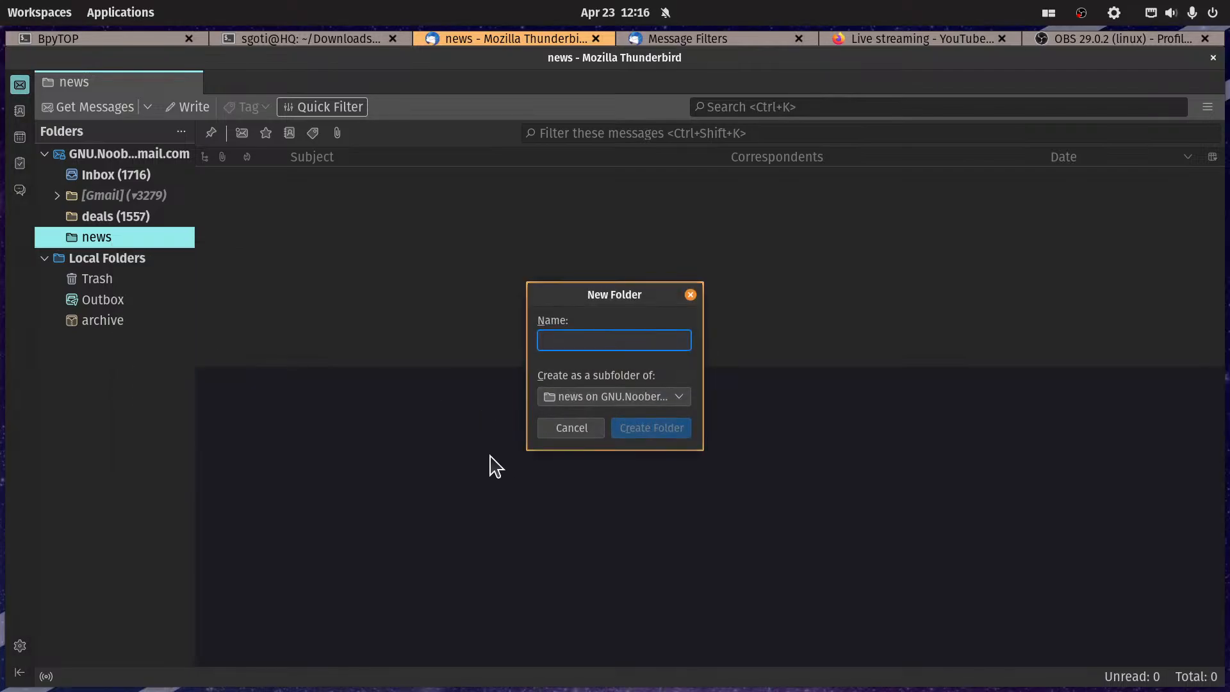
{"action": "type", "text": "tech"}
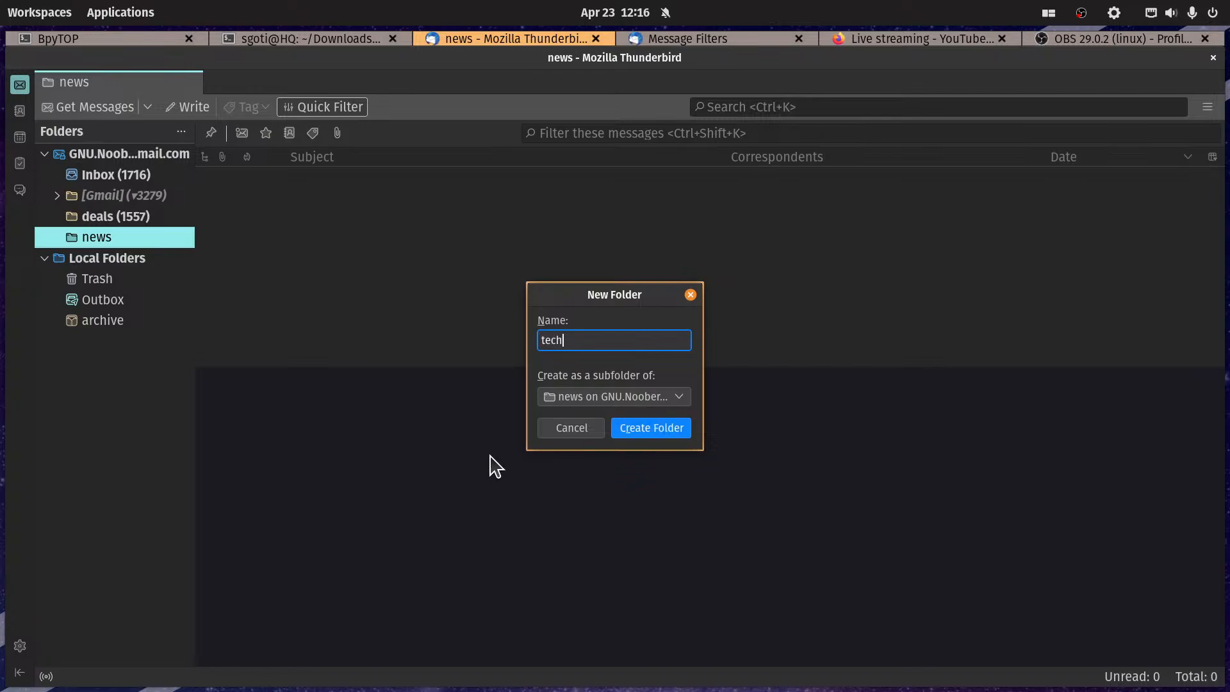
{"action": "key", "text": "Return"}
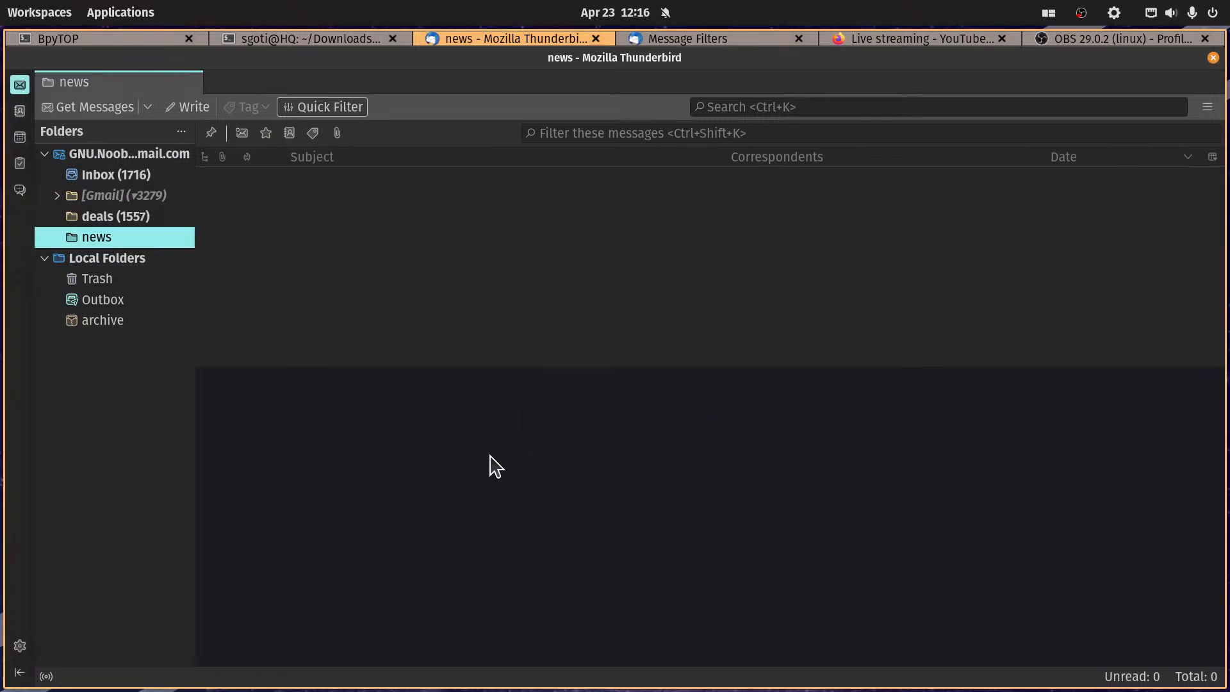
Step: Create a second subfolder named other inside the news folder, and expand news to show its subfolders
{"action": "right_click", "coordinate": [110, 237]}
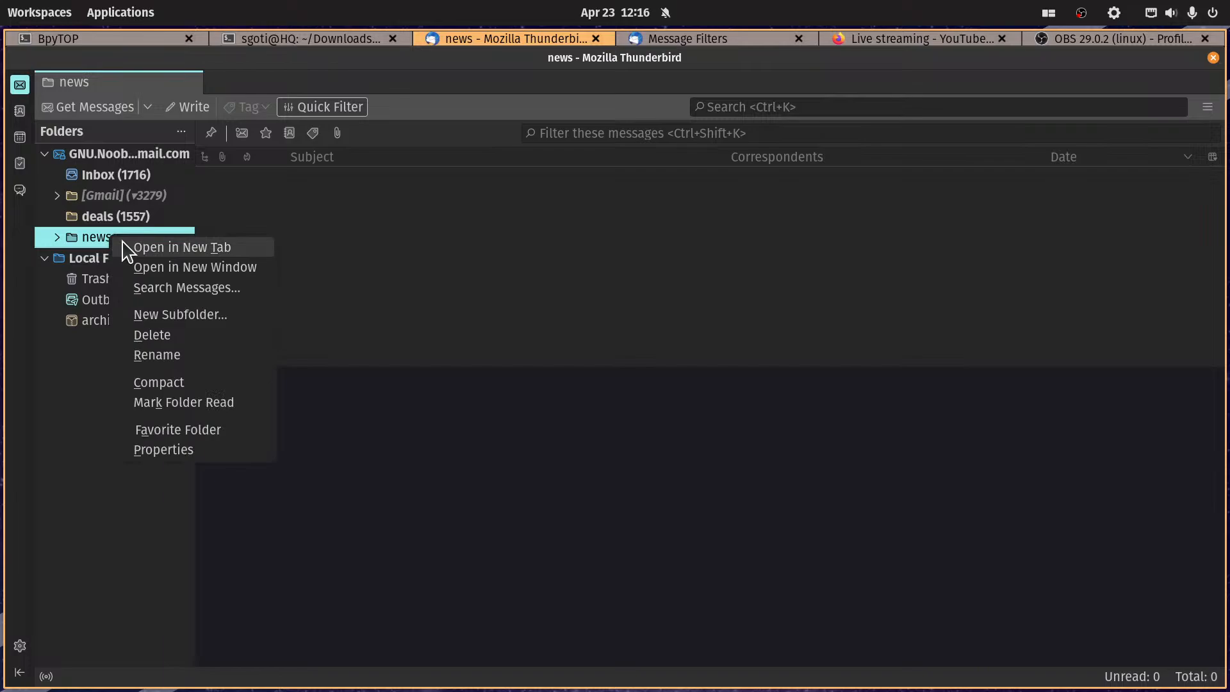
{"action": "left_click", "coordinate": [237, 314]}
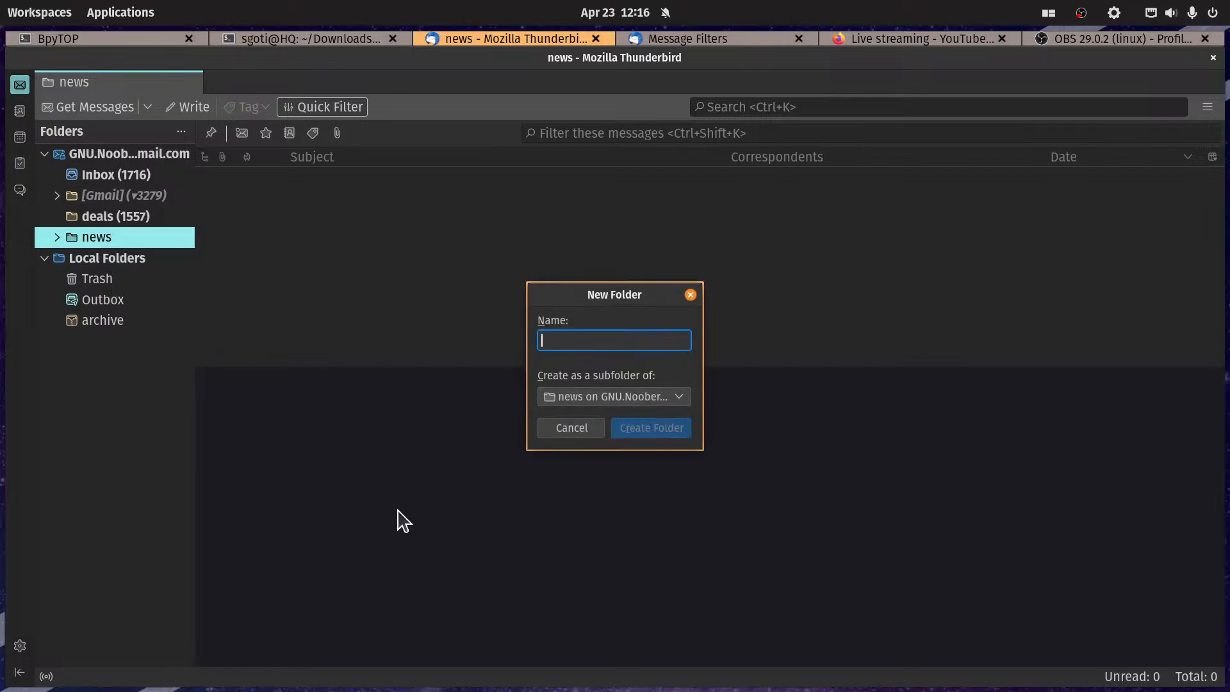
{"action": "type", "text": "other"}
{"action": "key", "text": "Return"}
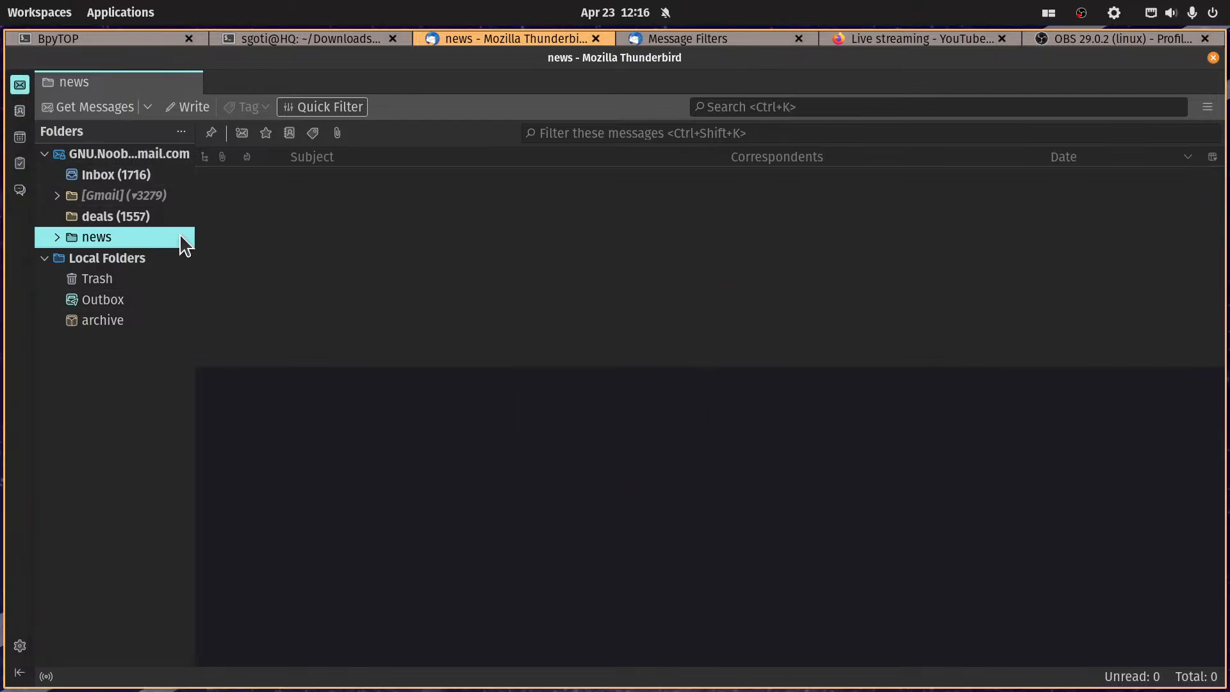
{"action": "left_click", "coordinate": [57, 238]}
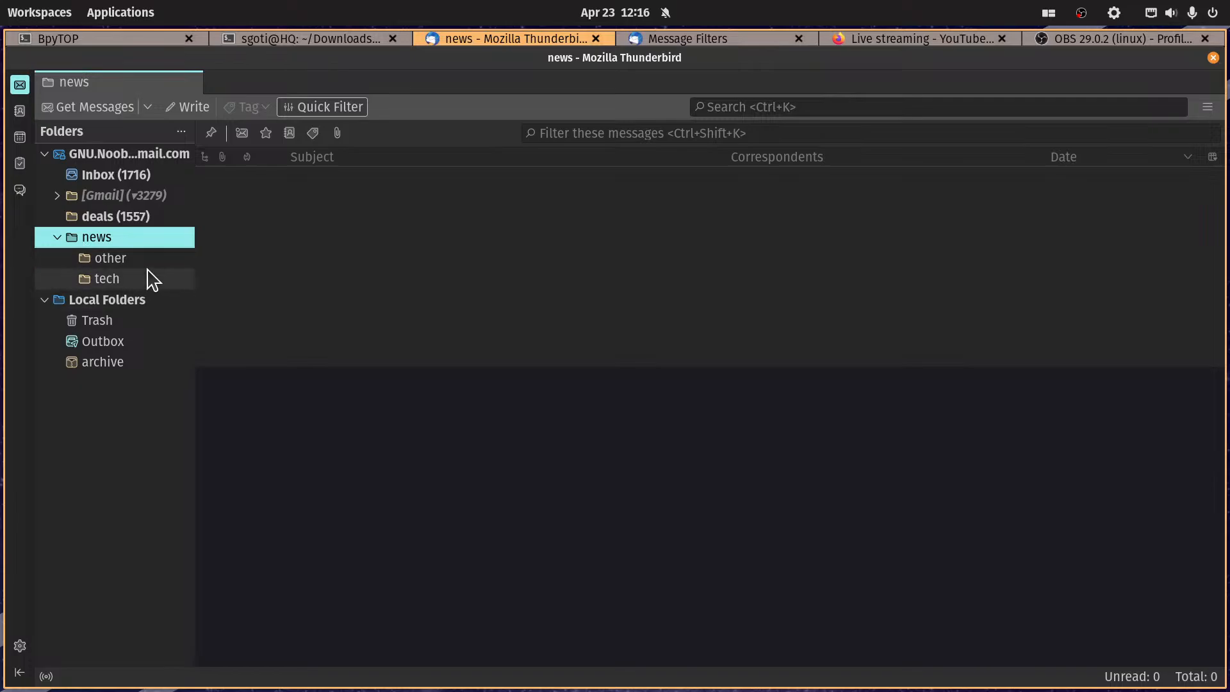
Step: Select the GhostToken message from The Hacker News in the Inbox and copy its sender's email address
{"action": "left_click", "coordinate": [122, 185]}
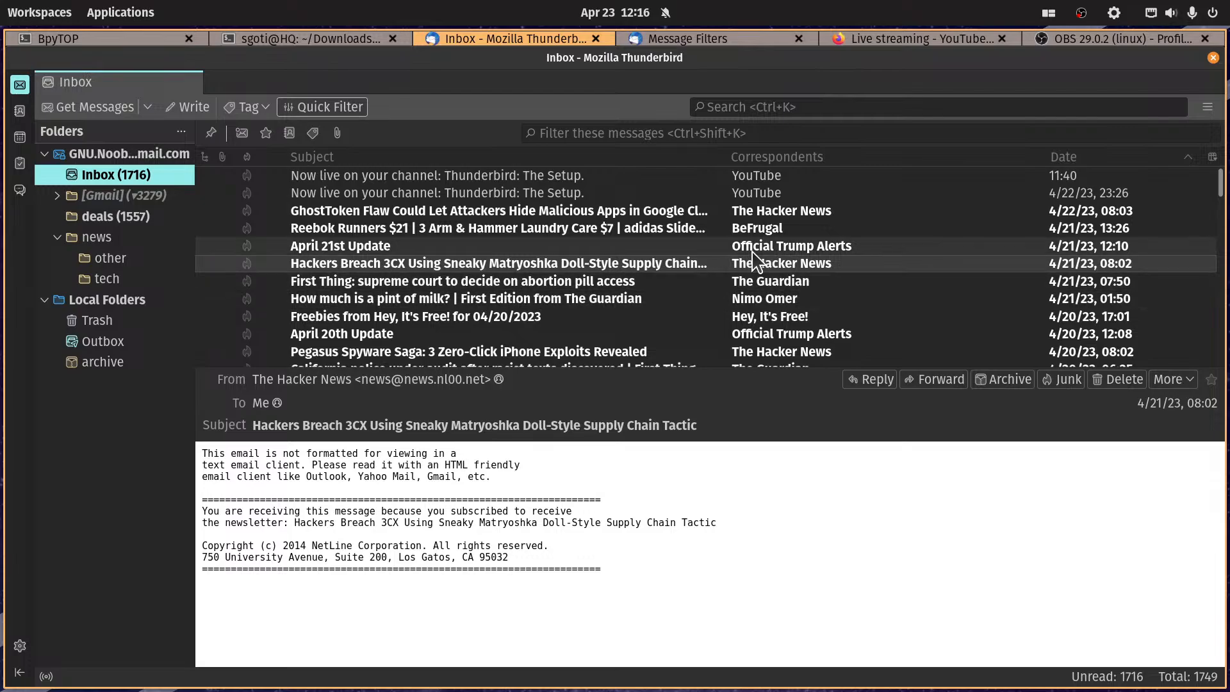
{"action": "left_click", "coordinate": [714, 221]}
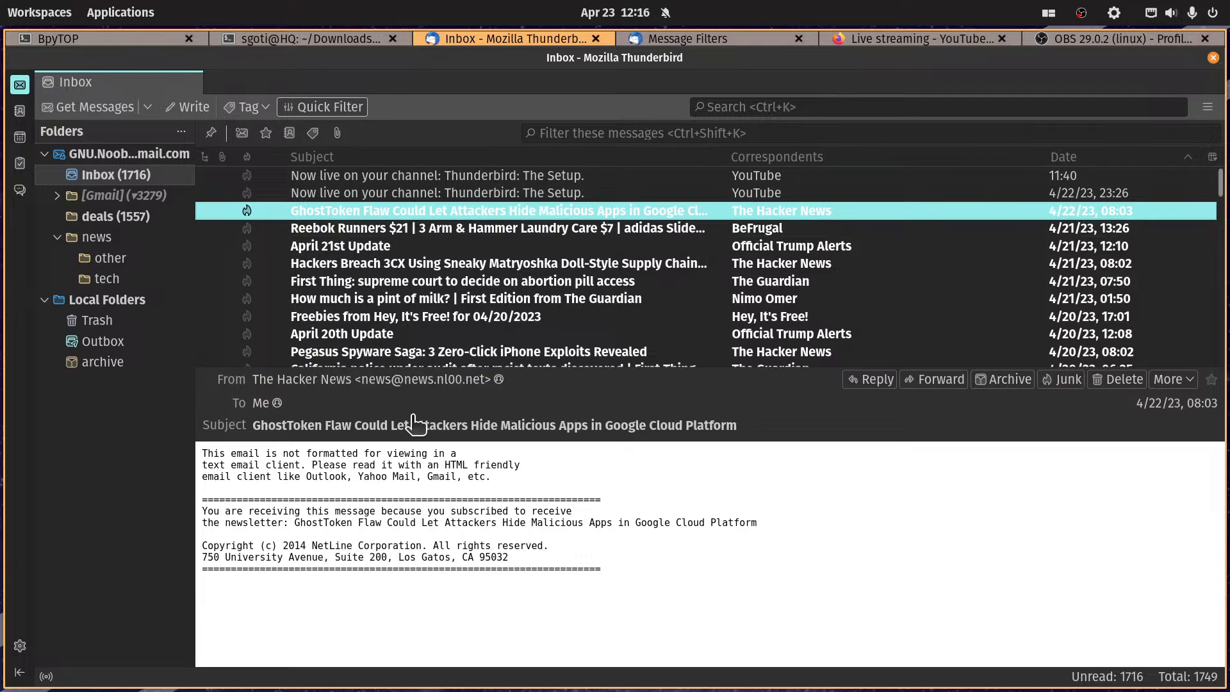
{"action": "key", "text": "Return"}
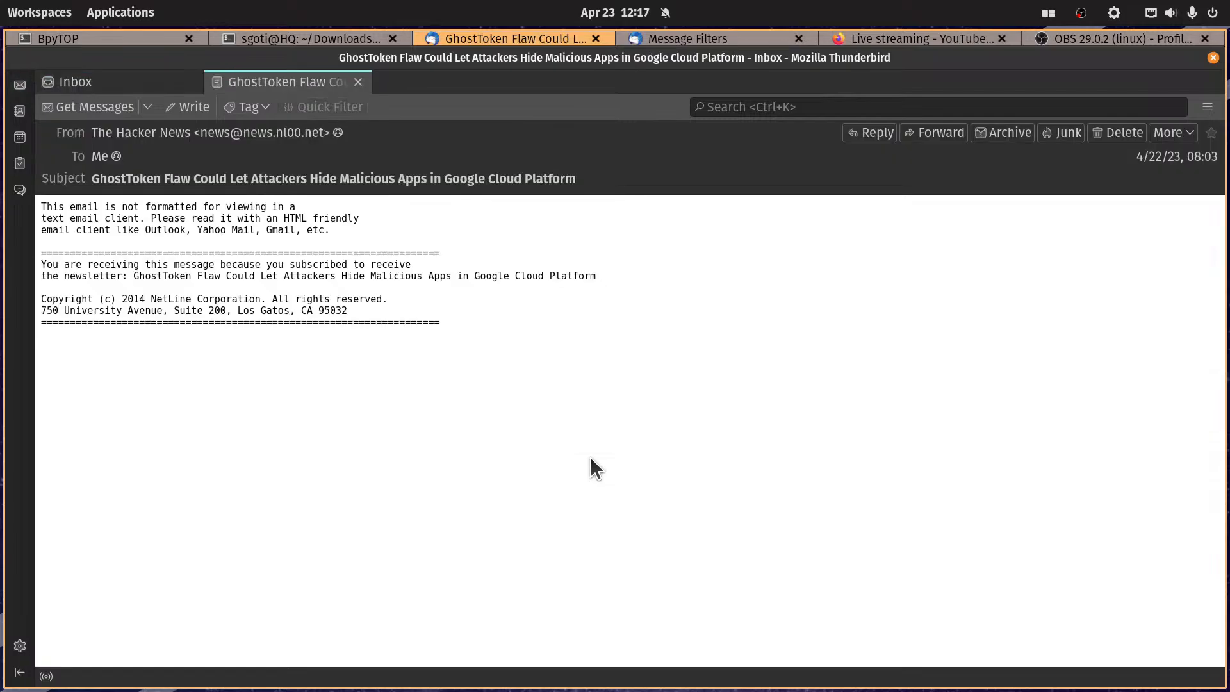
{"action": "key", "text": "ctrl+w"}
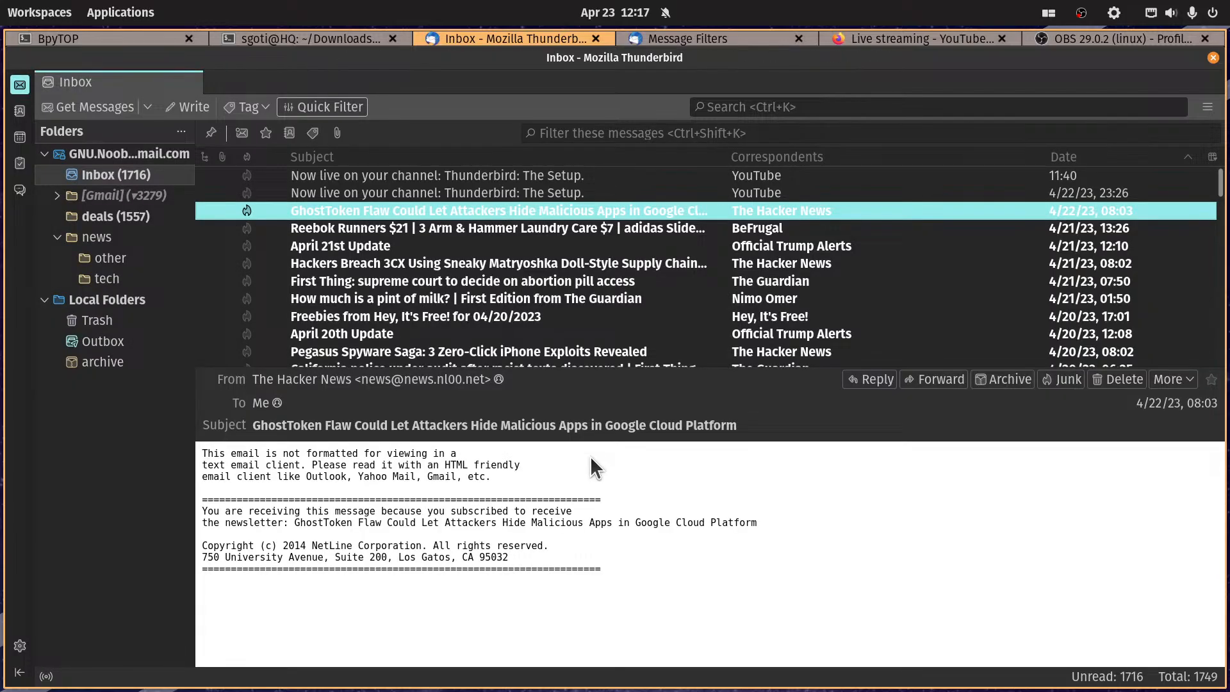
{"action": "left_click", "coordinate": [391, 379]}
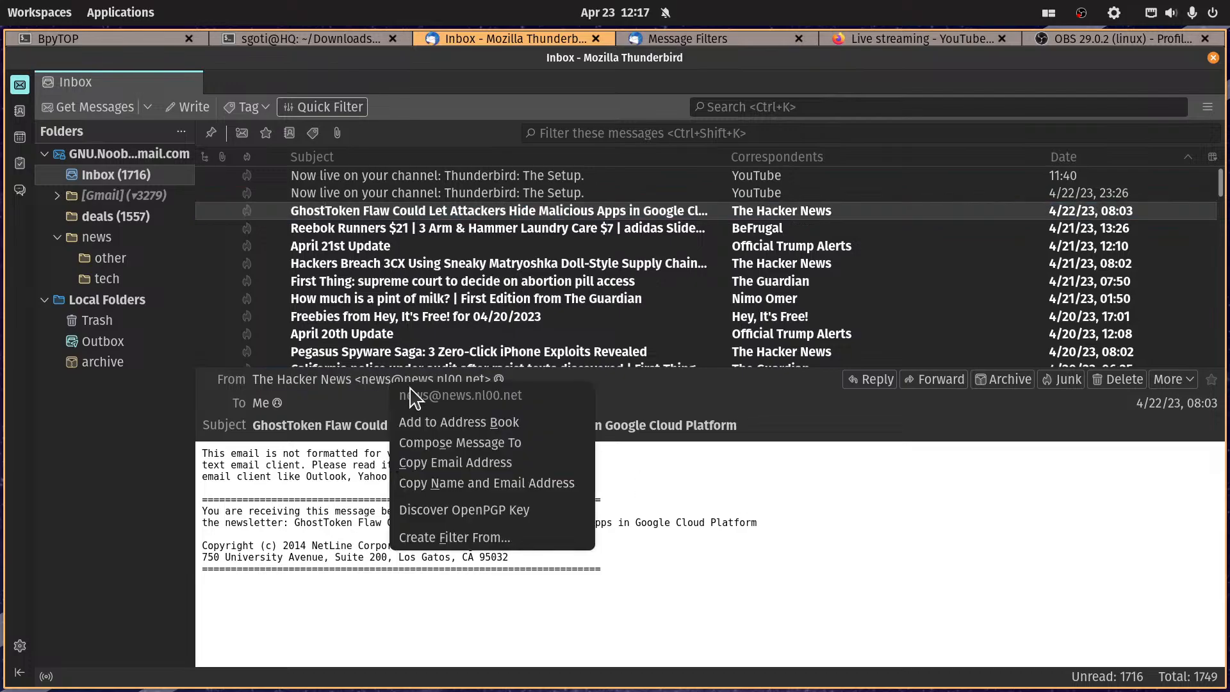
{"action": "left_click", "coordinate": [461, 461]}
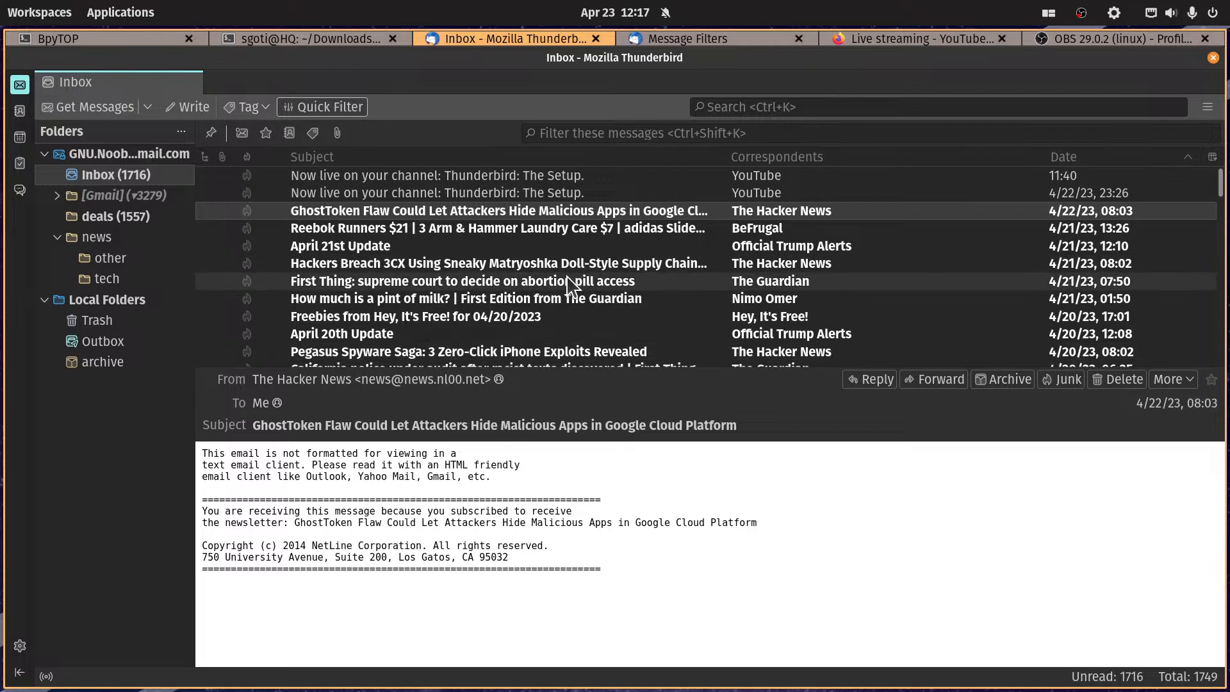
Step: Start a new message filter named news-tech that also runs periodically every 10 minutes and matches any of its conditions
{"action": "key", "text": "alt+Tab"}
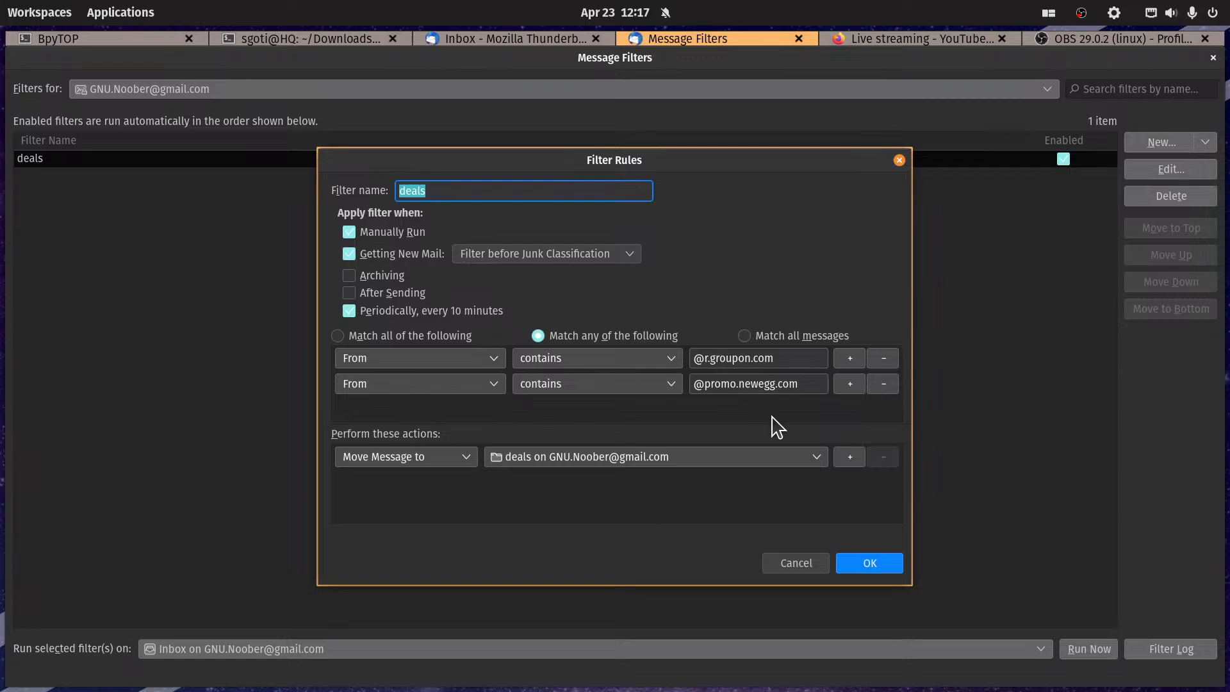
{"action": "left_click", "coordinate": [795, 563]}
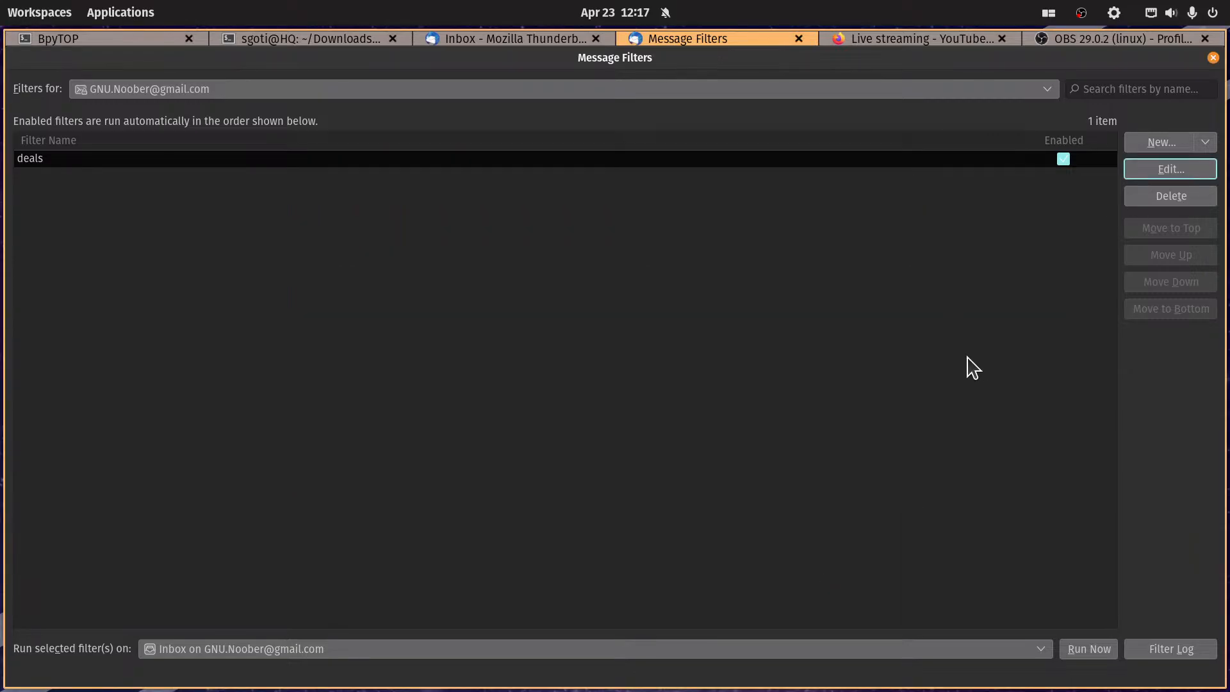
{"action": "key", "text": "alt+n"}
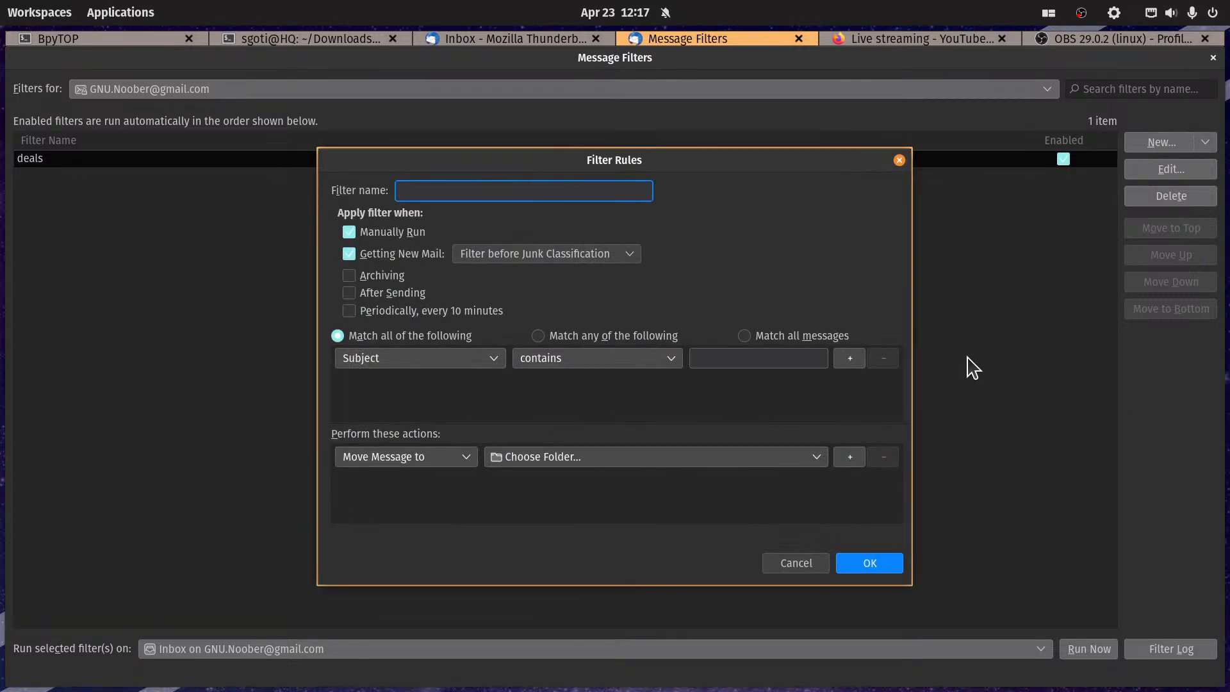
{"action": "left_click", "coordinate": [350, 311]}
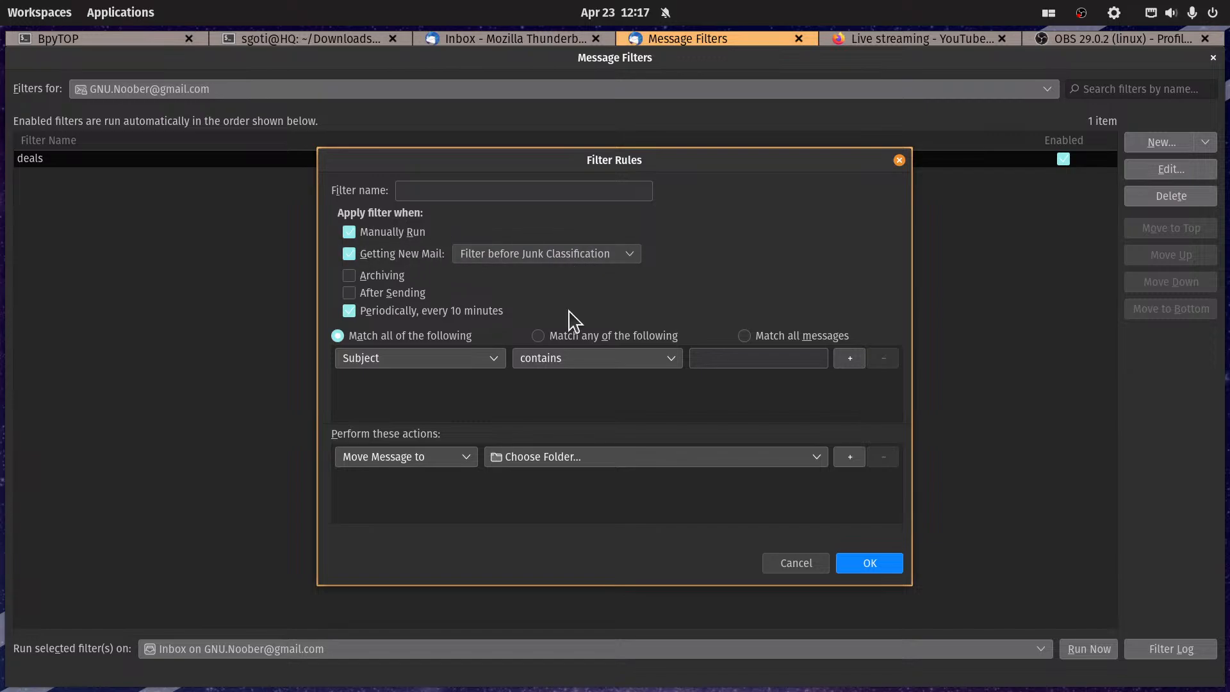
{"action": "left_click", "coordinate": [567, 336]}
{"action": "left_click", "coordinate": [448, 192]}
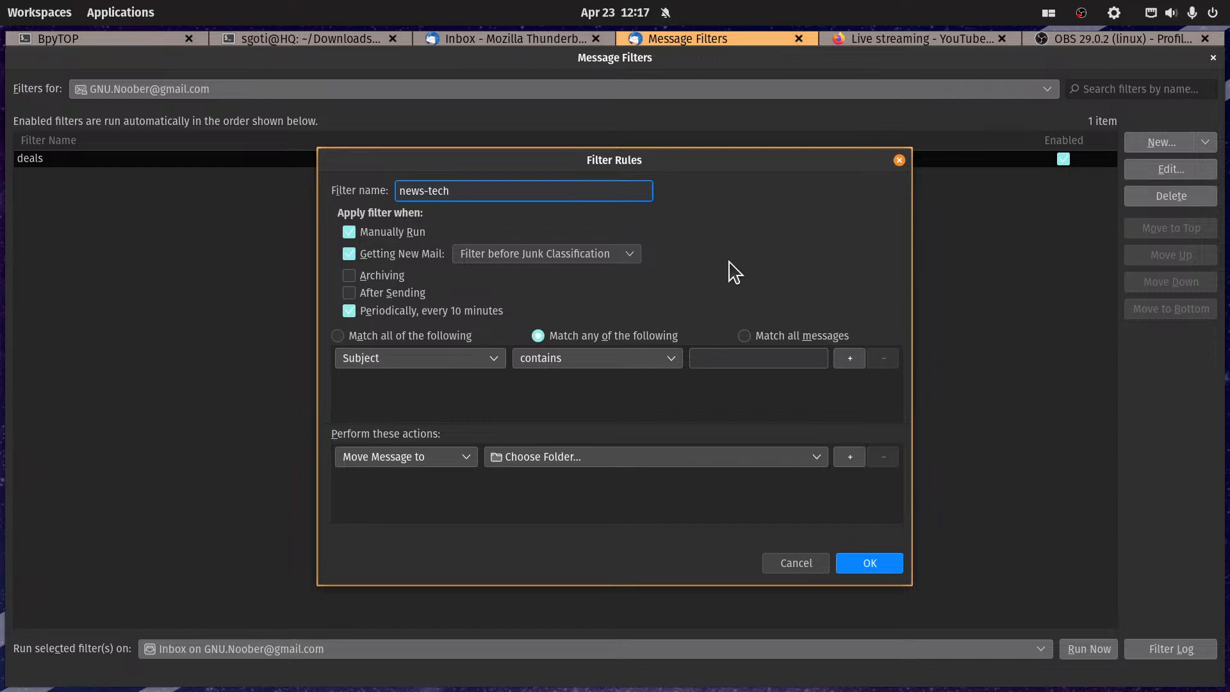
Step: Try the filter name "whatever the hell you want", and set it back to news-tech
{"action": "key", "text": "ctrl+a"}
{"action": "key", "text": "BackSpace"}
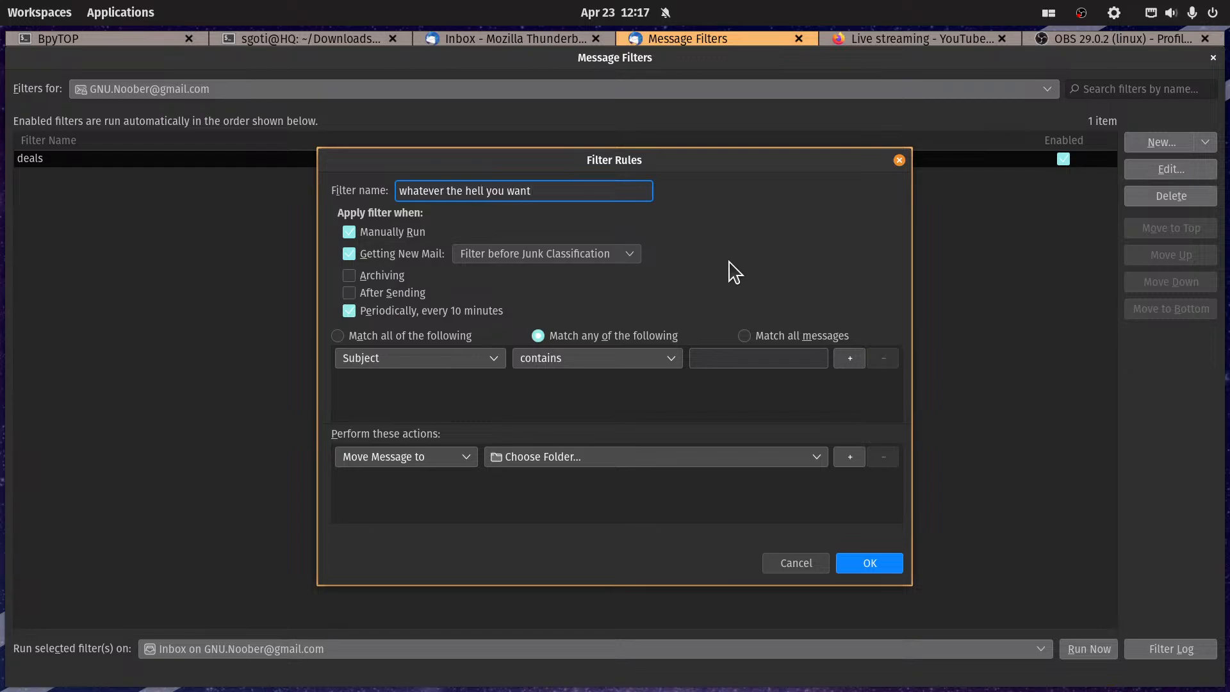
{"action": "key", "text": "ctrl+a"}
{"action": "key", "text": "BackSpace"}
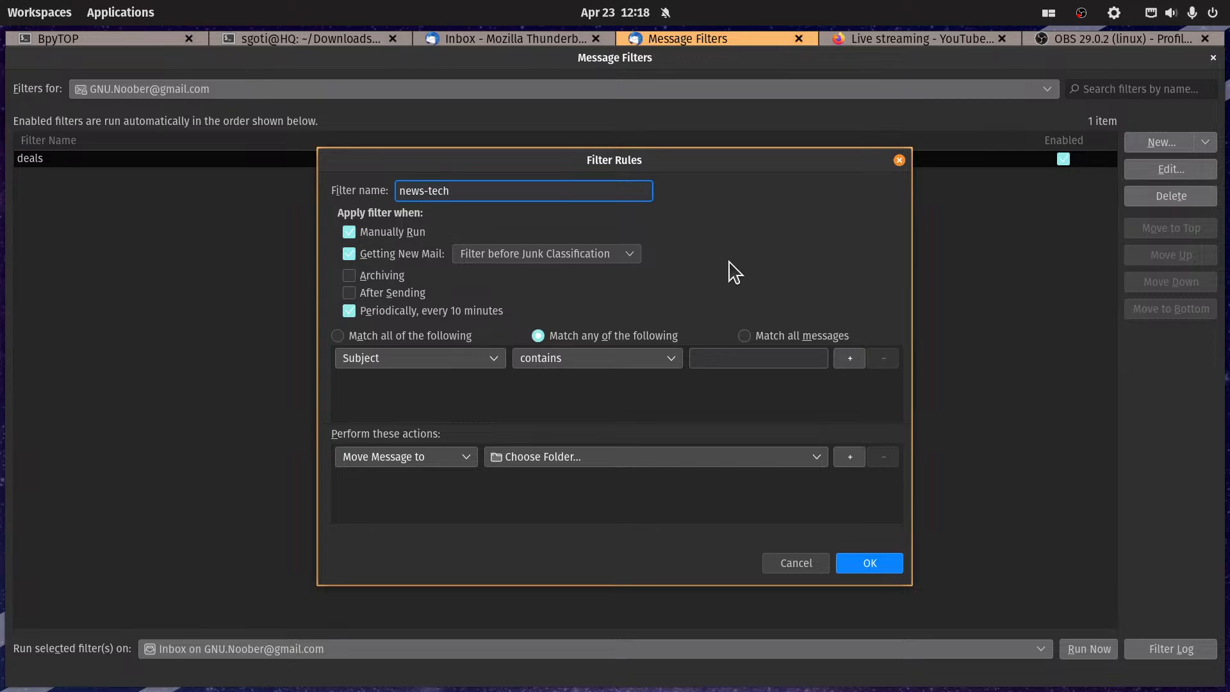
Step: Set the filter action to move messages to the tech subfolder of the account's news folder
{"action": "left_click", "coordinate": [448, 459]}
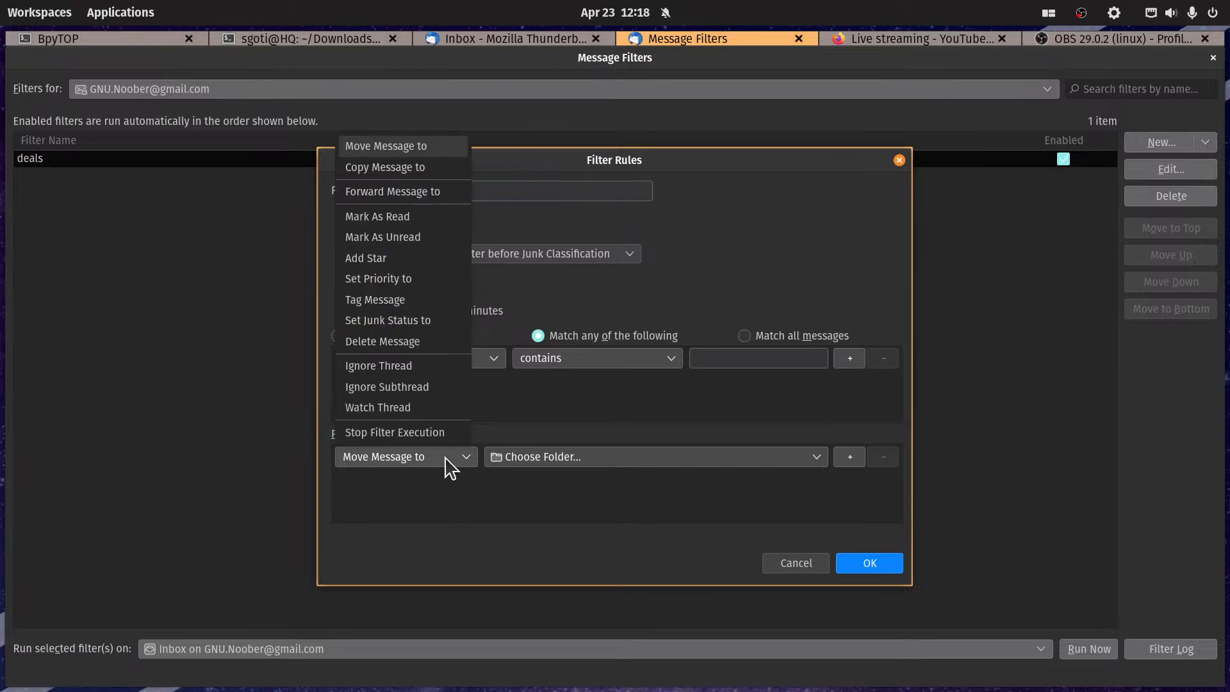
{"action": "left_click", "coordinate": [444, 459]}
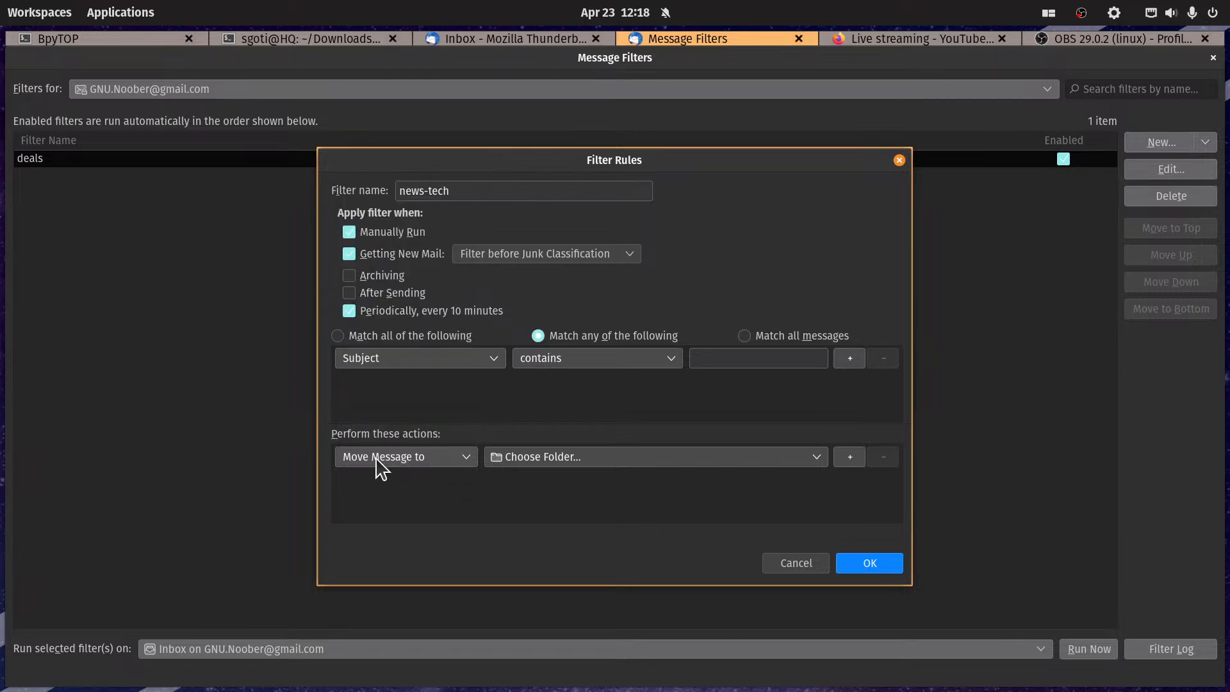
{"action": "left_click", "coordinate": [601, 457]}
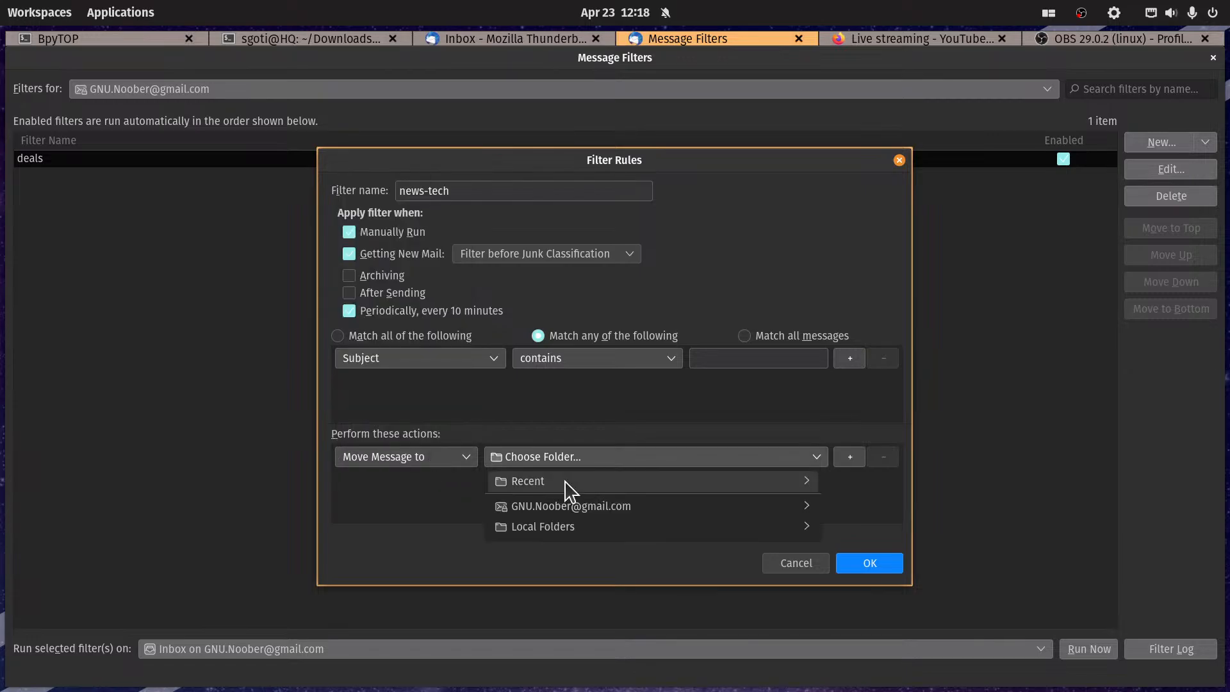
{"action": "mouse_move", "coordinate": [687, 511]}
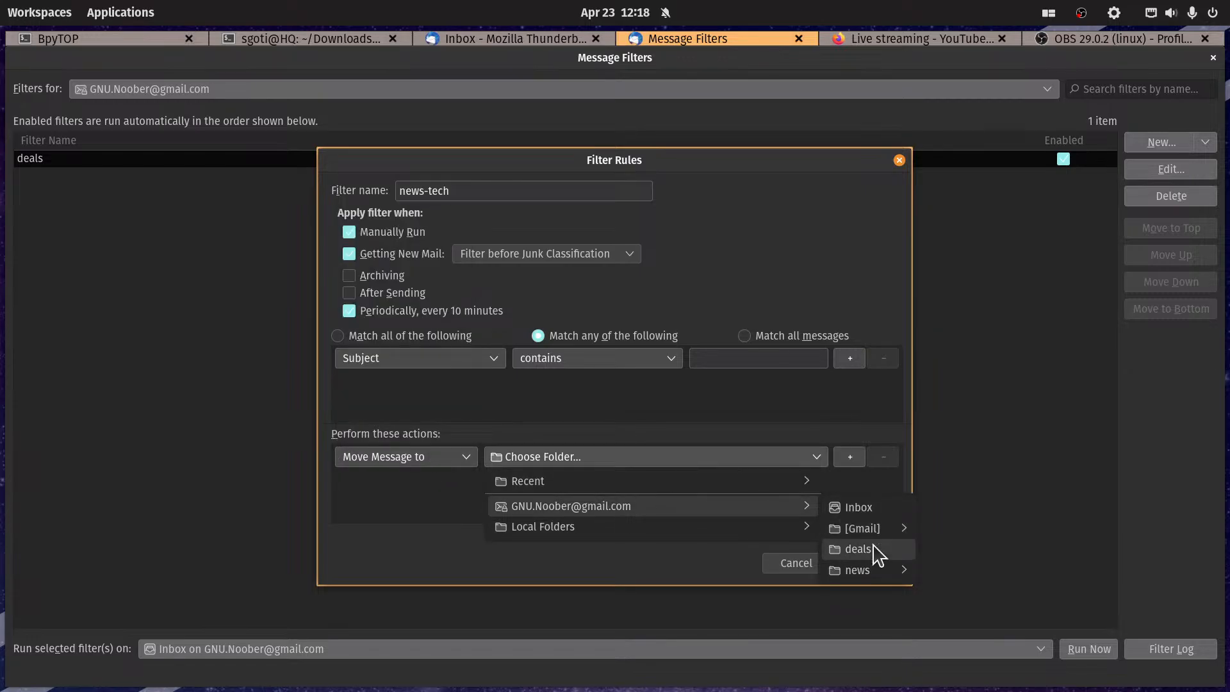
{"action": "mouse_move", "coordinate": [868, 570]}
{"action": "left_click", "coordinate": [953, 617]}
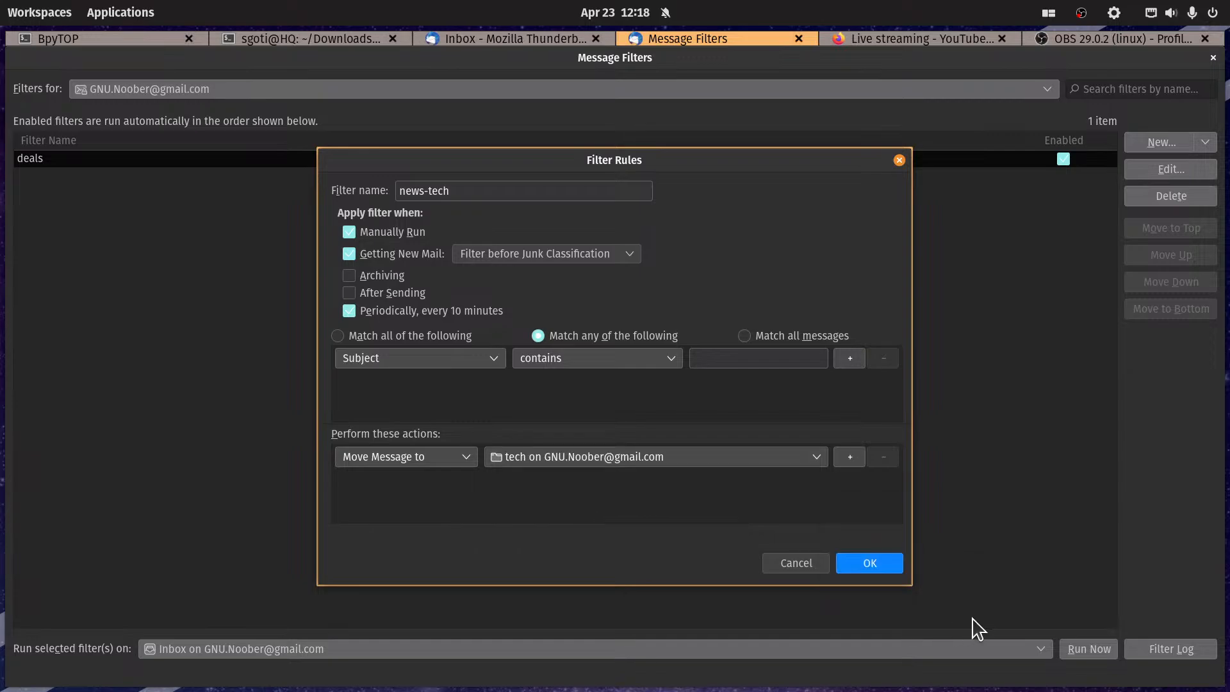
{"action": "left_click", "coordinate": [798, 357]}
{"action": "key", "text": "ctrl+v"}
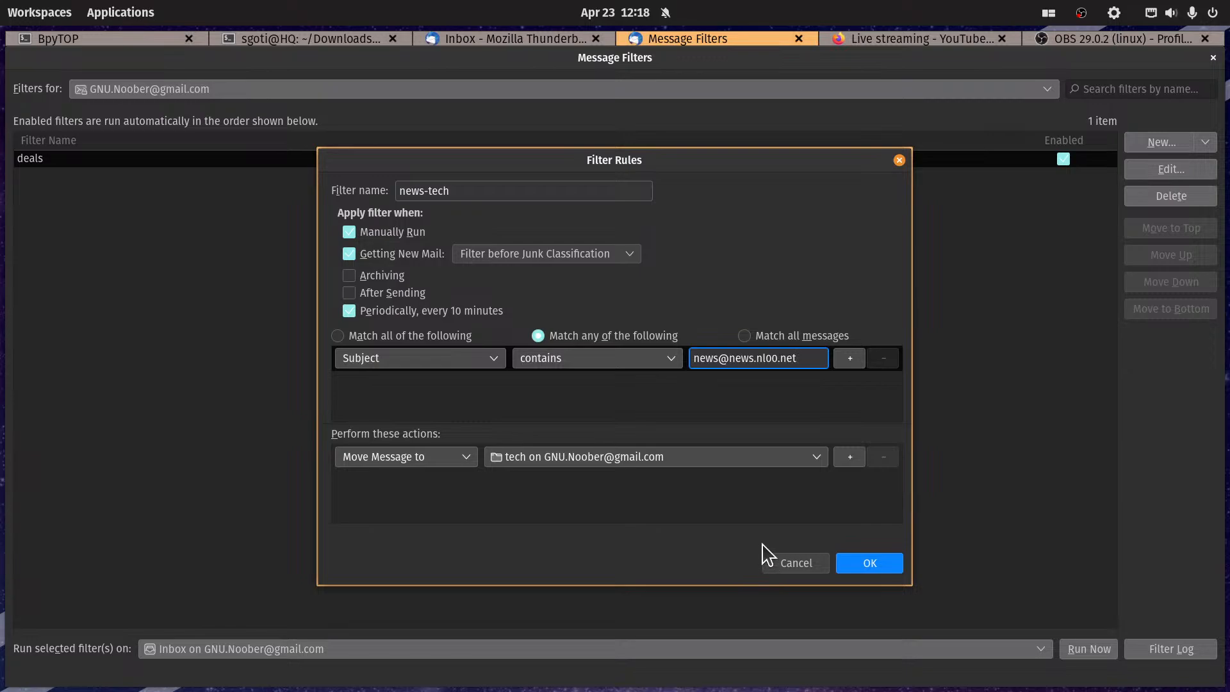
{"action": "key", "text": "ctrl+a"}
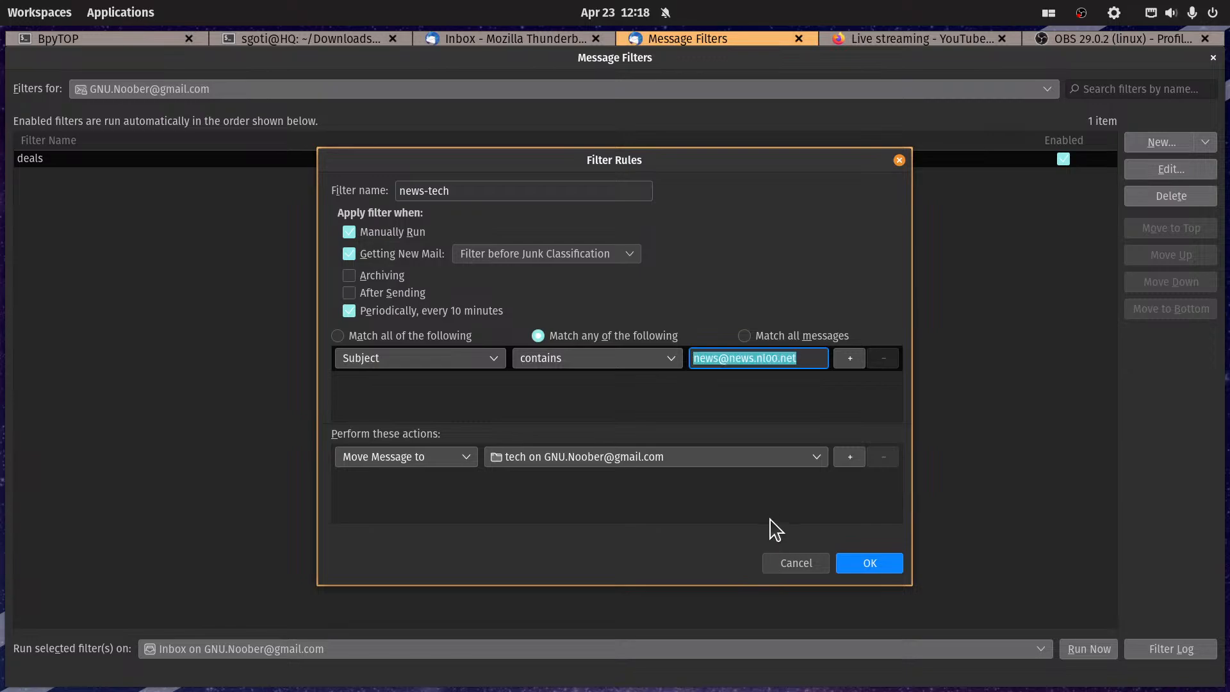
{"action": "key", "text": "Home"}
{"action": "key", "text": "Delete"}
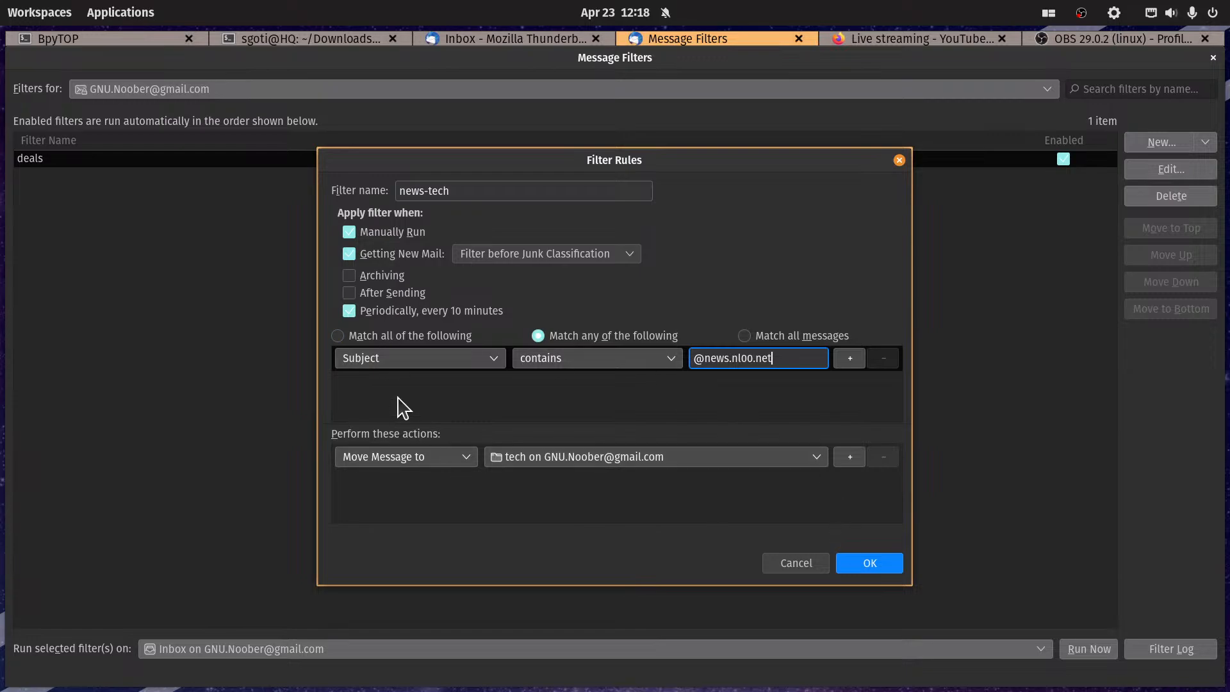
{"action": "left_click", "coordinate": [401, 362]}
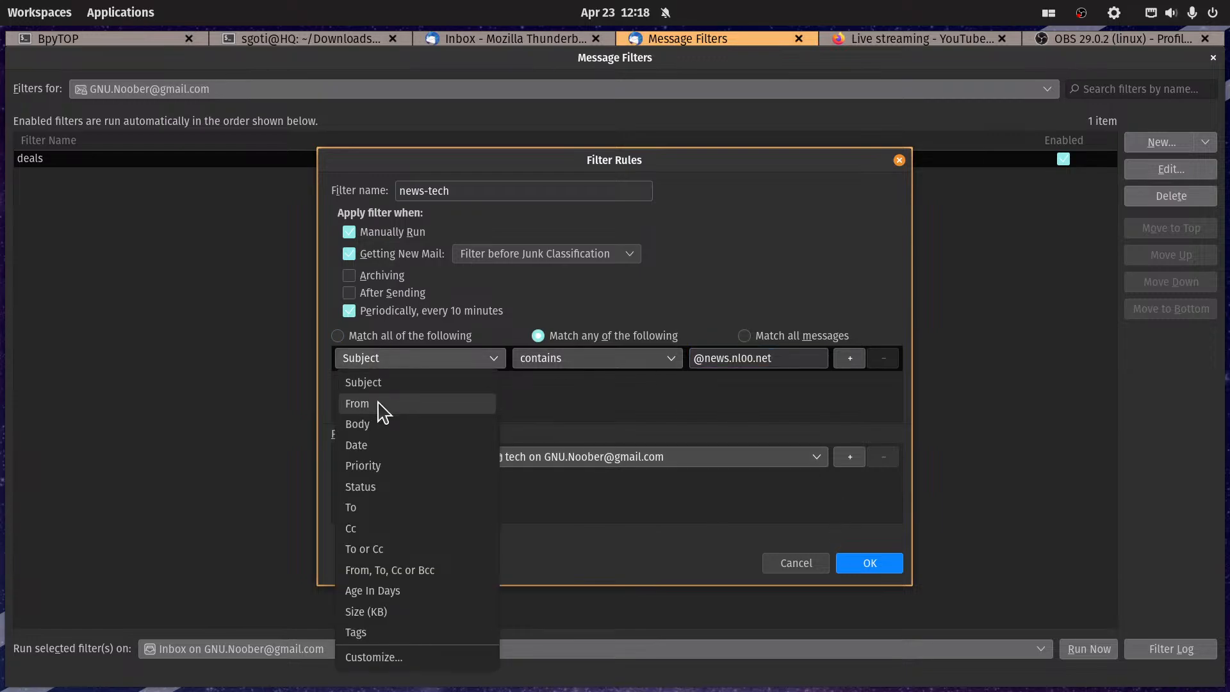
{"action": "left_click", "coordinate": [383, 403]}
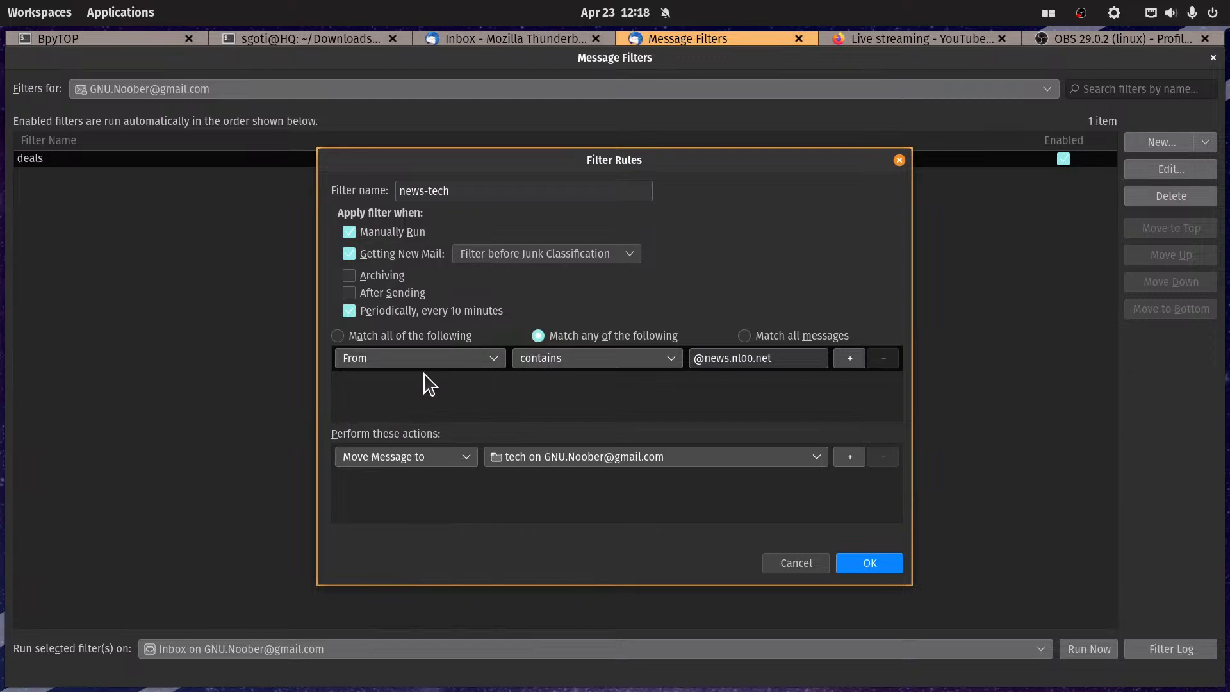
{"action": "left_click", "coordinate": [461, 365]}
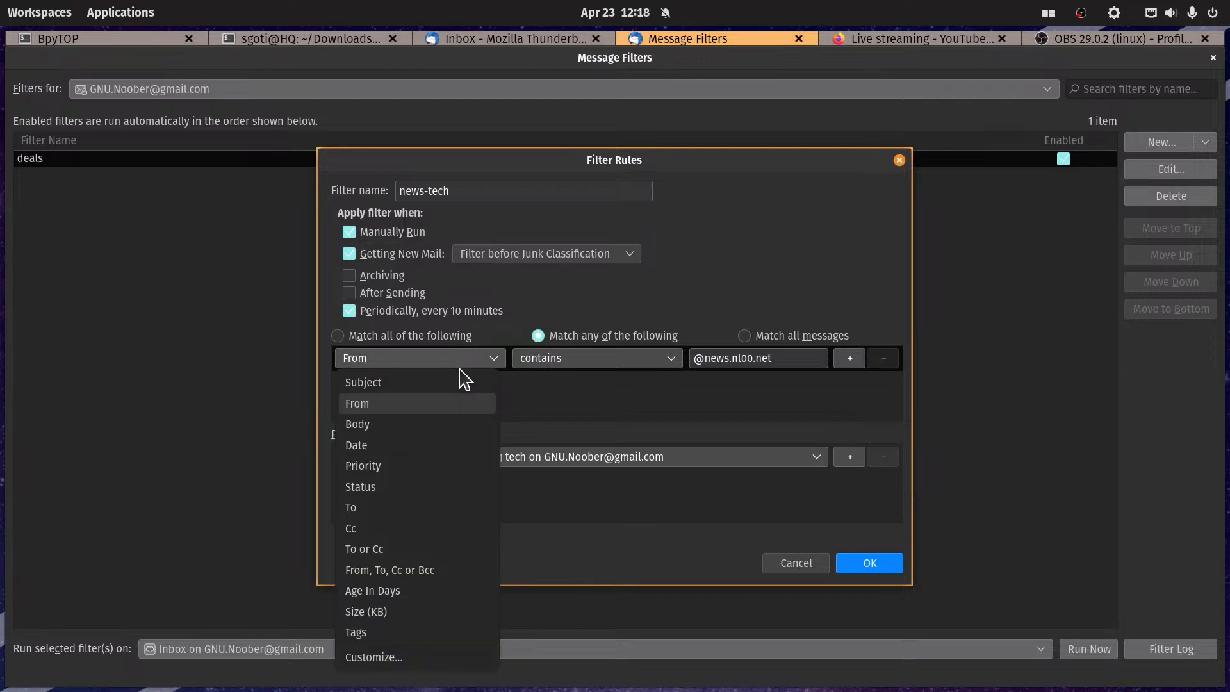
{"action": "left_click", "coordinate": [426, 407]}
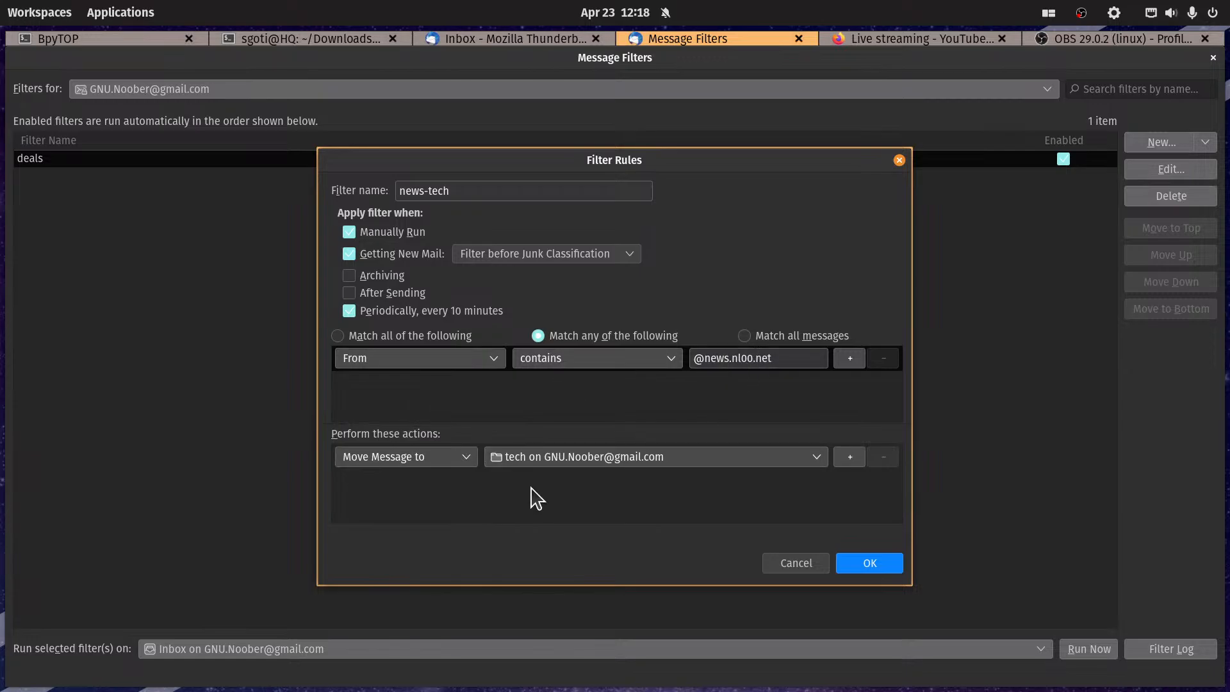
Step: Save the news-tech filter and run it on the account's Inbox
{"action": "left_click", "coordinate": [891, 566]}
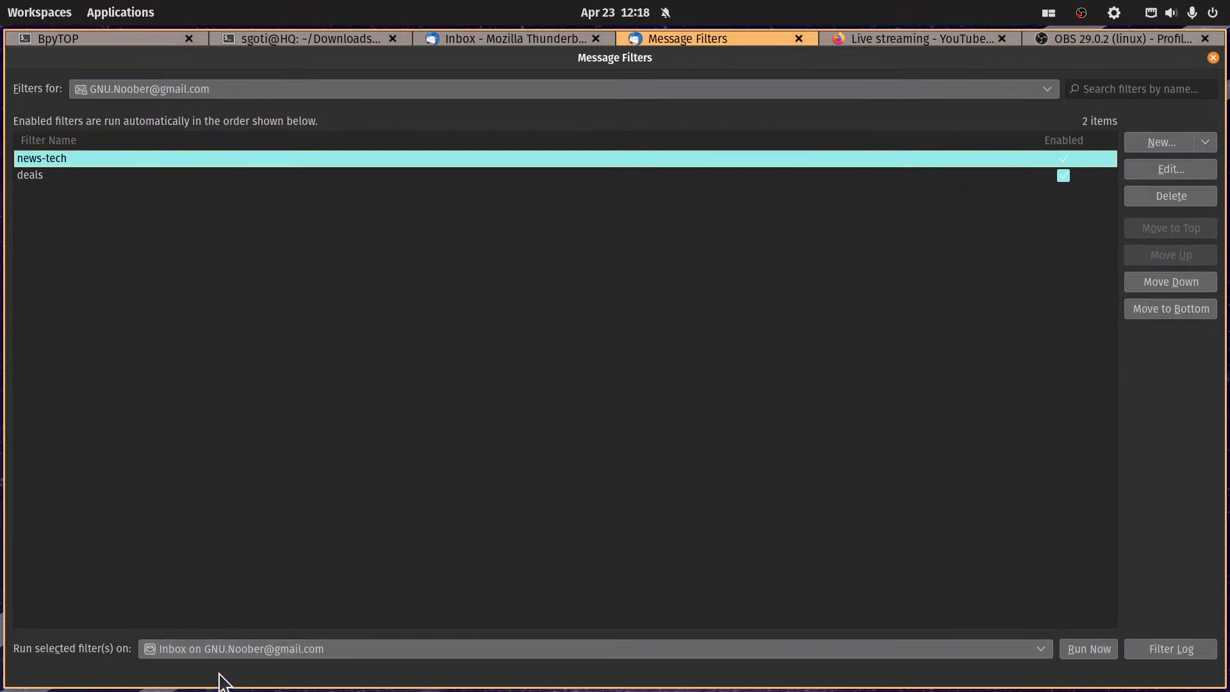
{"action": "left_click", "coordinate": [1089, 652]}
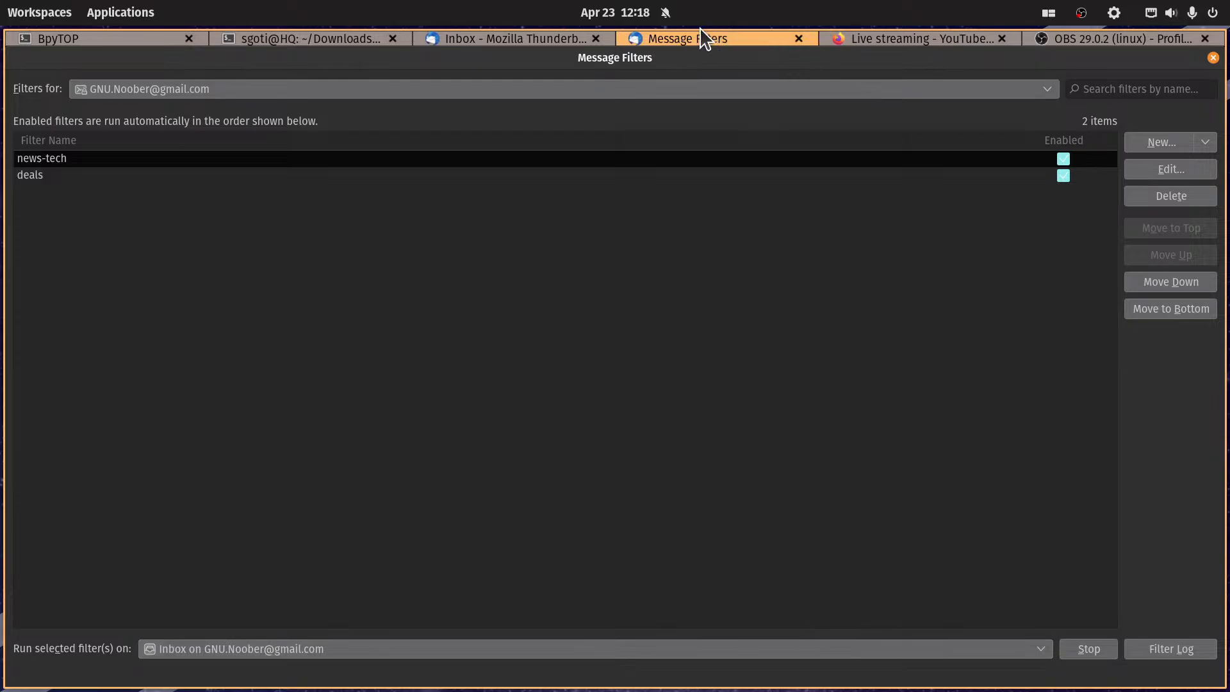
Step: Select The Guardian's message "First Thing: supreme court to decide on abortion pill access" in the Inbox and copy its sender's email address
{"action": "left_click", "coordinate": [522, 41]}
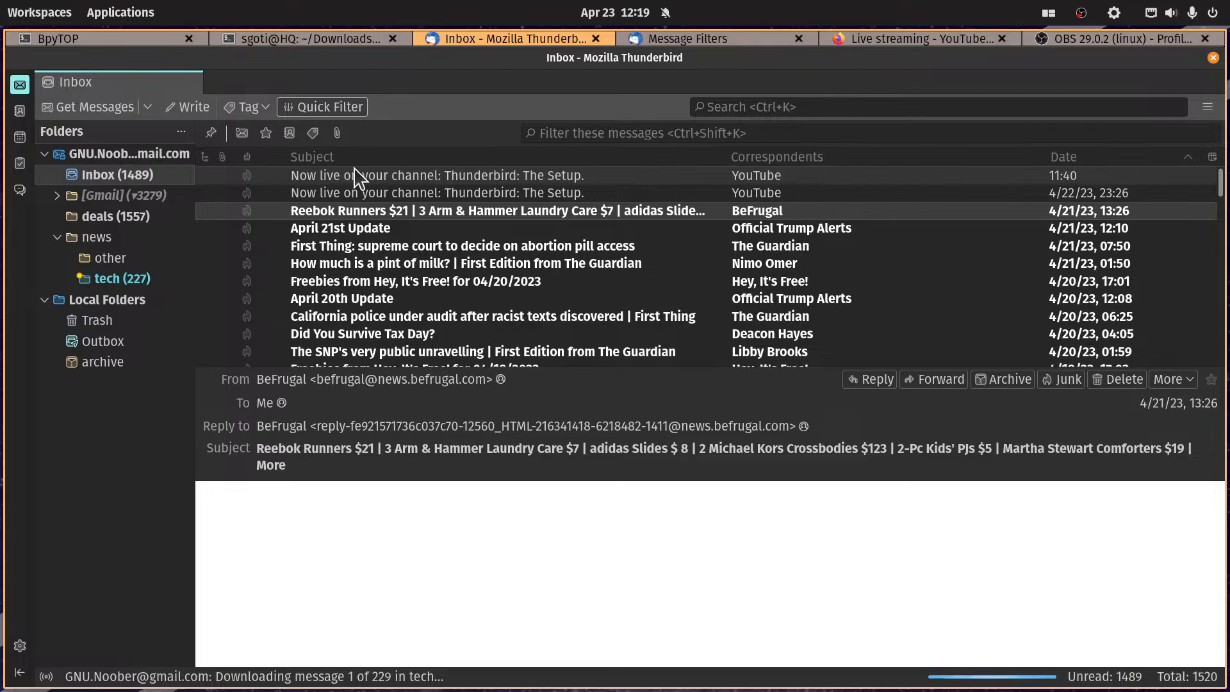
{"action": "left_click", "coordinate": [671, 134]}
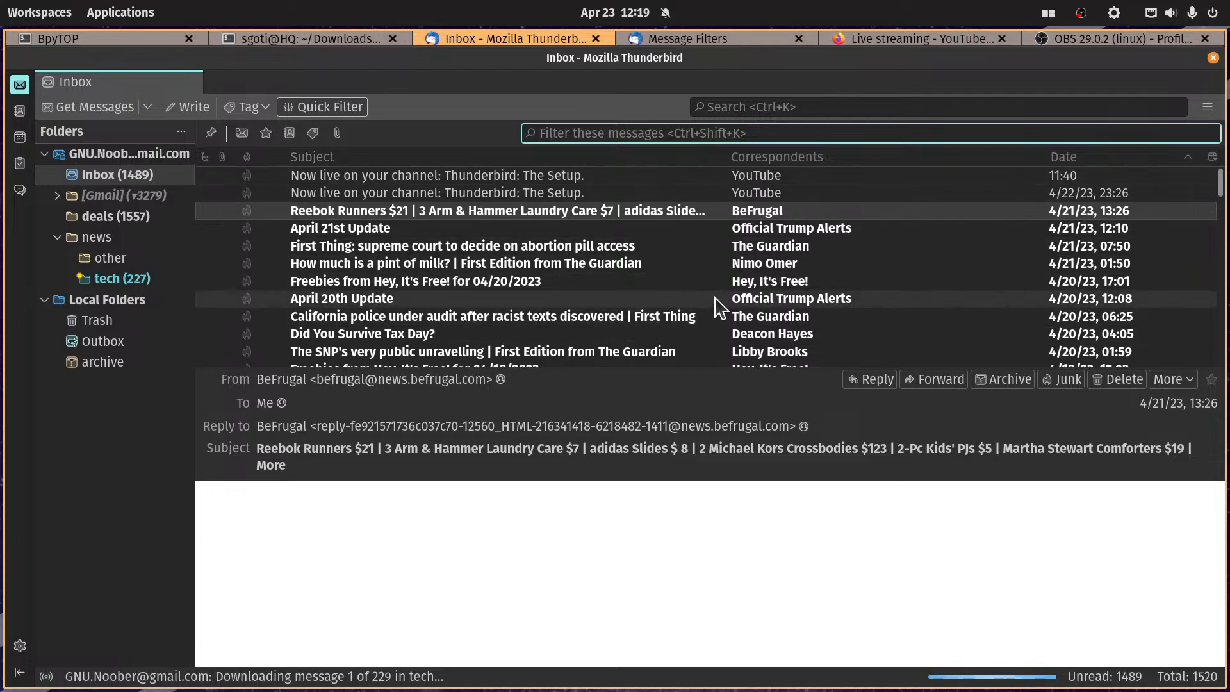
{"action": "left_click", "coordinate": [761, 250]}
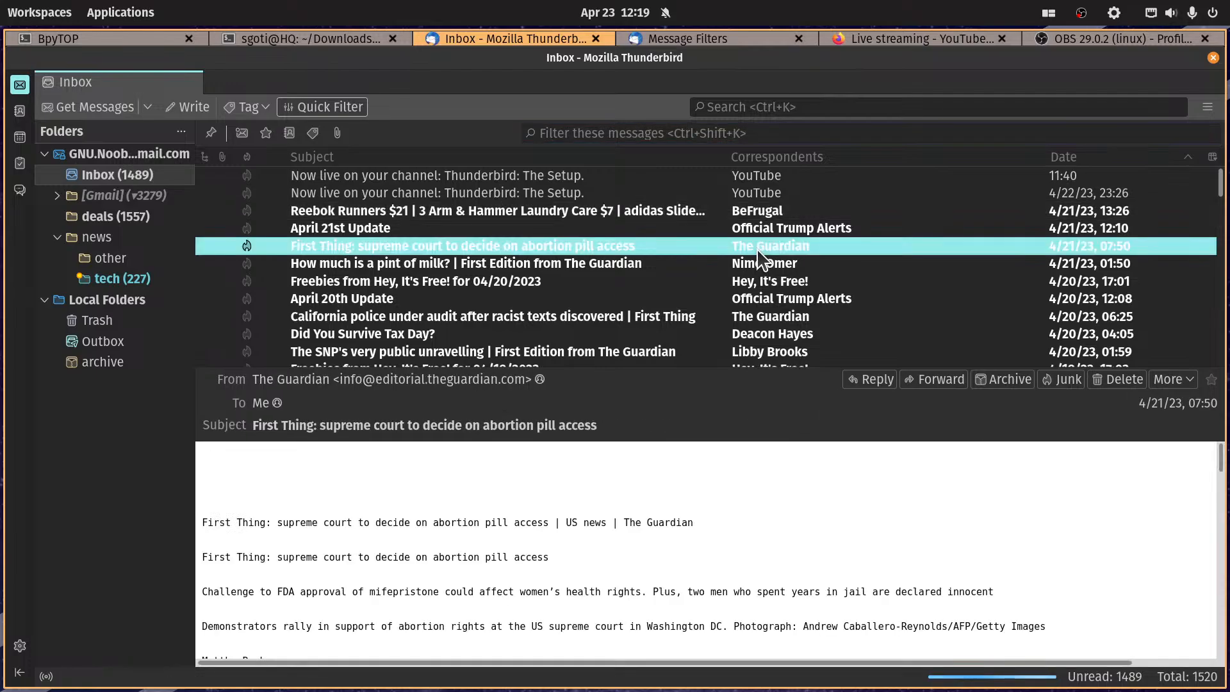
{"action": "left_click", "coordinate": [409, 384]}
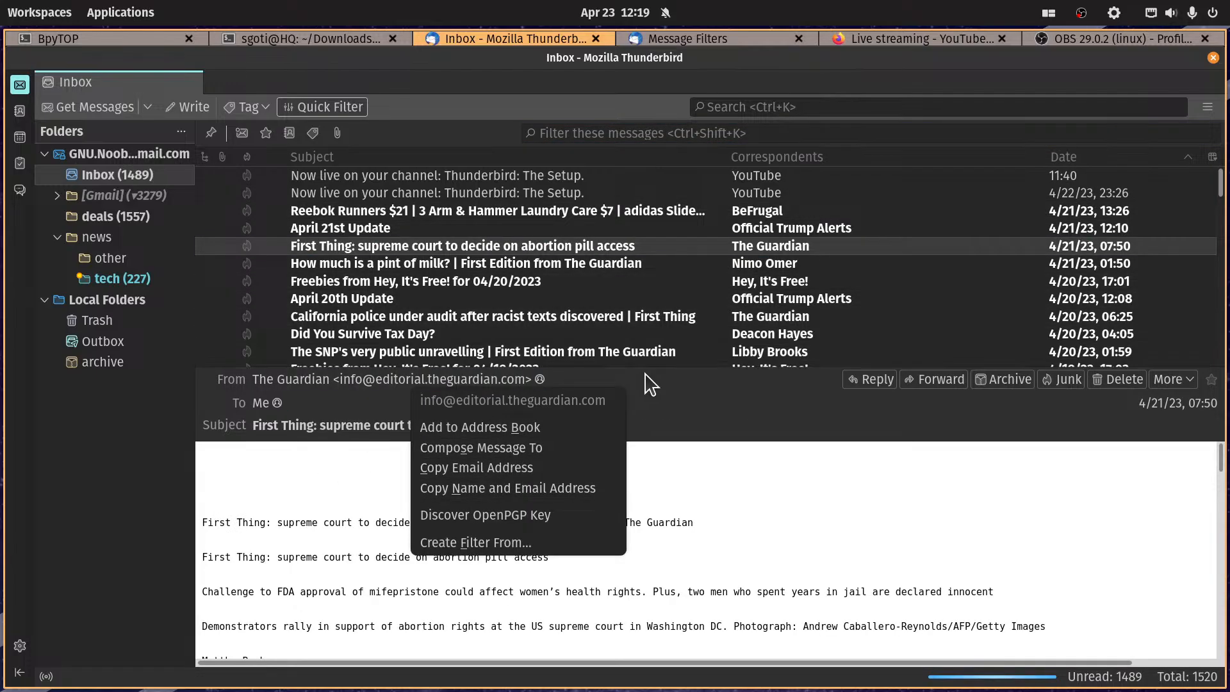
{"action": "left_click", "coordinate": [479, 468]}
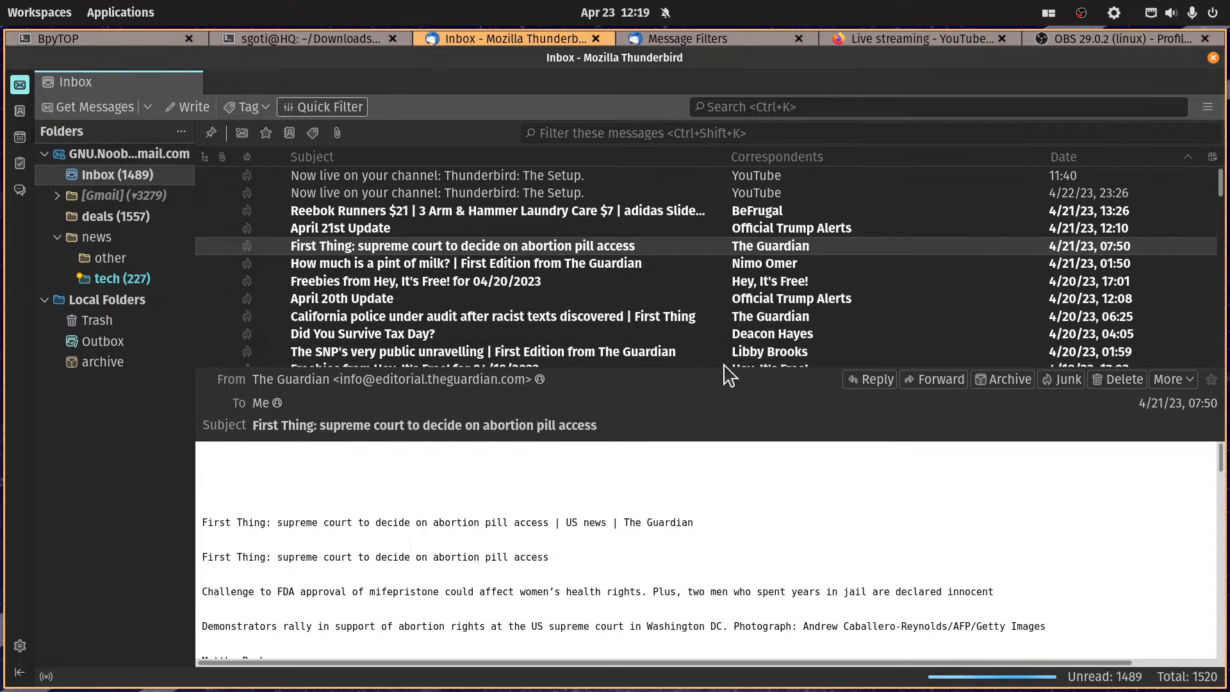
Step: Start a new message filter named news-other that also runs periodically every 10 minutes and matches any of its conditions
{"action": "left_click", "coordinate": [694, 40]}
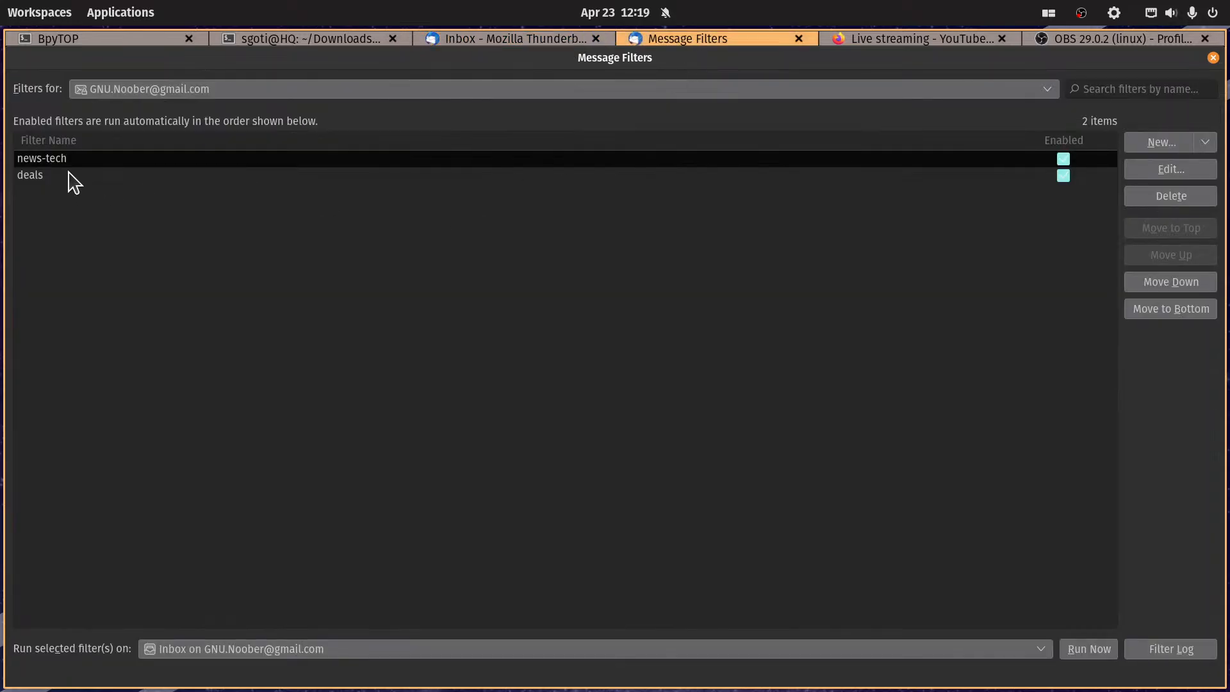
{"action": "left_click", "coordinate": [1179, 144]}
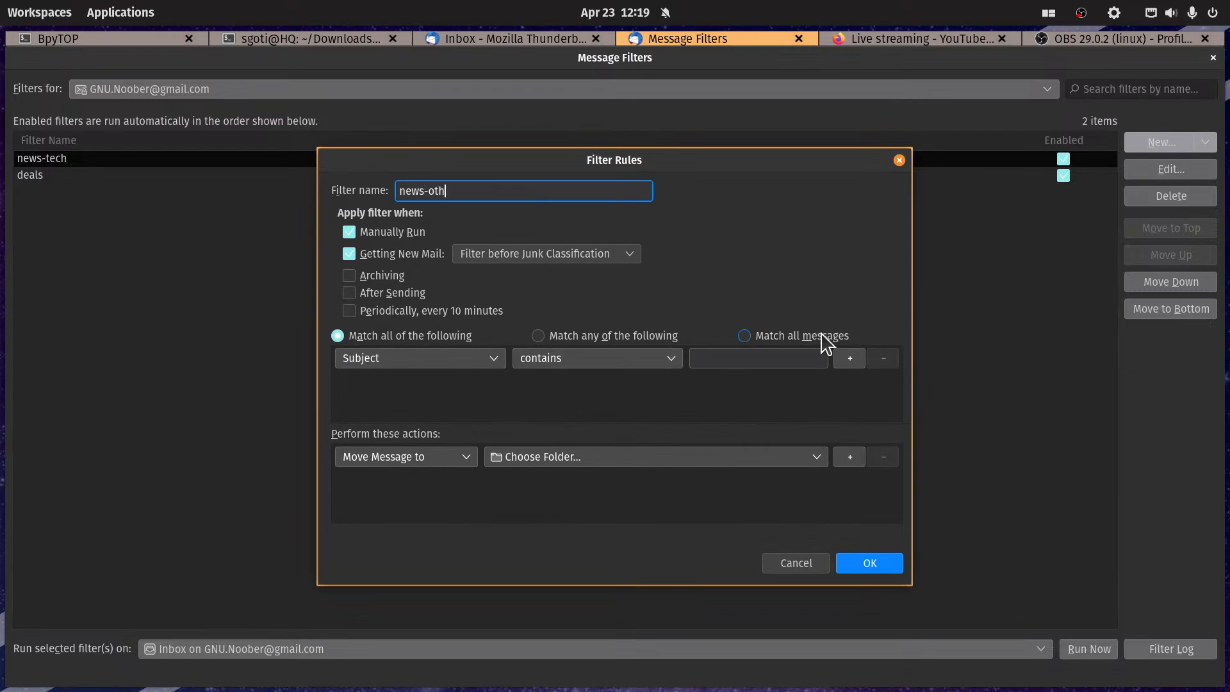
{"action": "left_click", "coordinate": [406, 310]}
{"action": "left_click", "coordinate": [563, 338]}
Step: Set the news-other filter's condition to From contains the copied Guardian sender address
{"action": "left_click", "coordinate": [488, 358]}
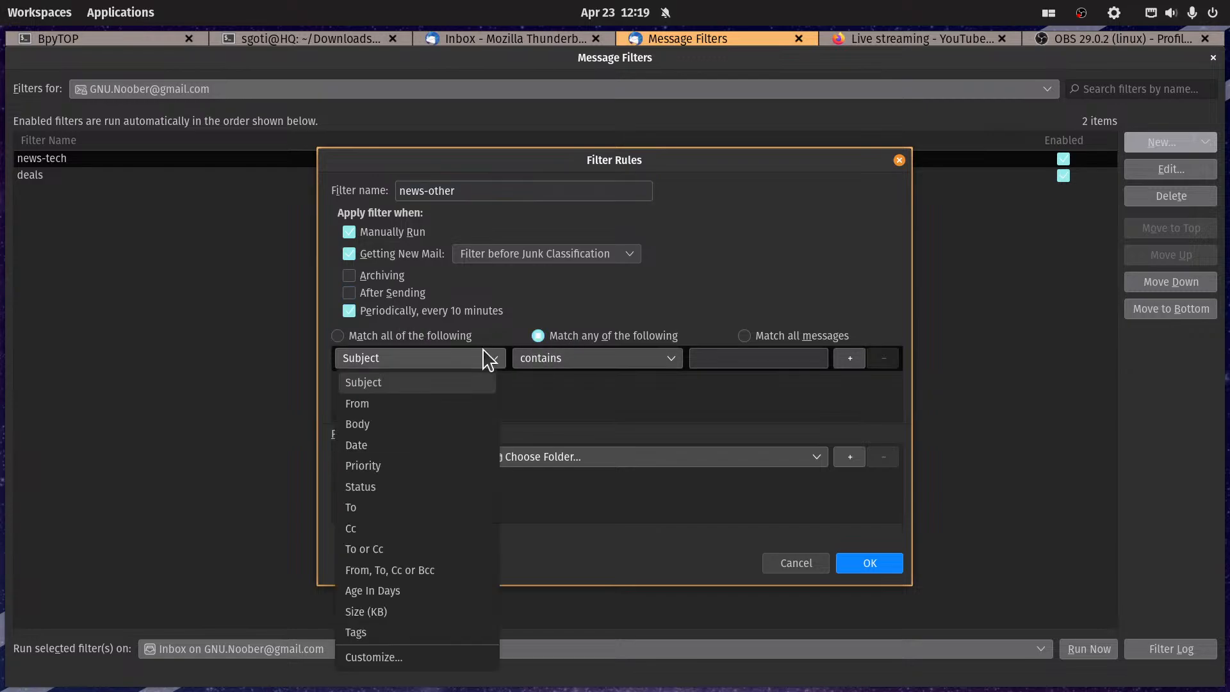
{"action": "left_click", "coordinate": [427, 408]}
{"action": "left_click", "coordinate": [723, 357]}
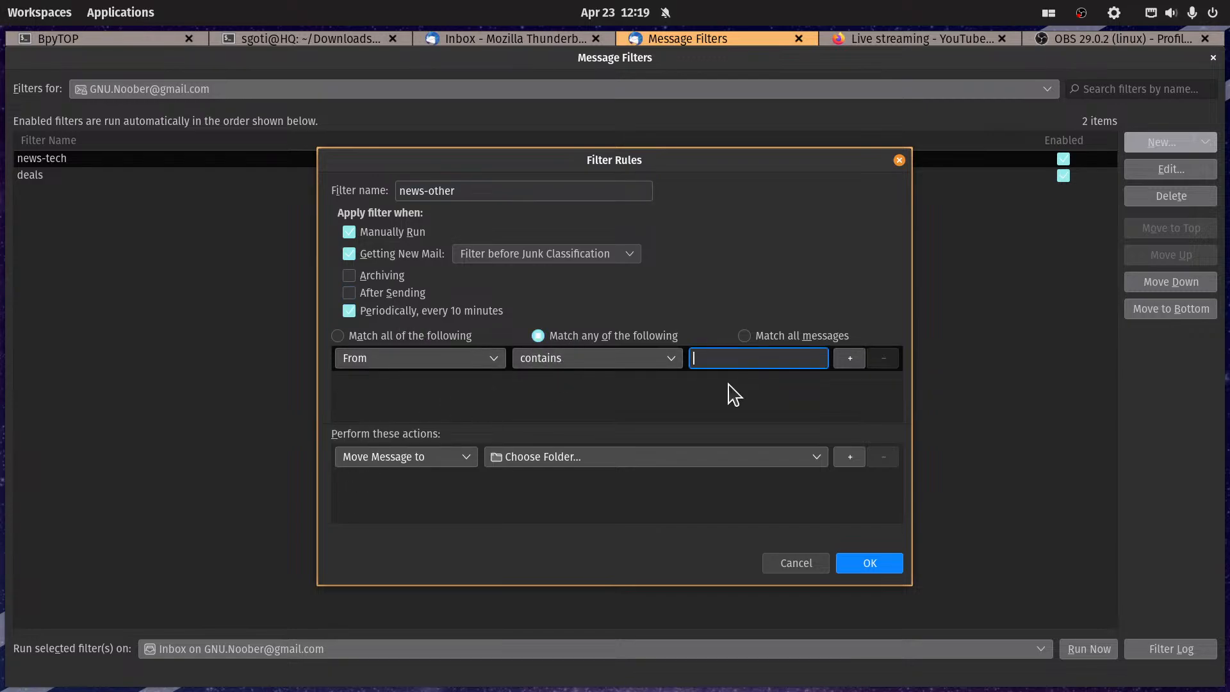
{"action": "key", "text": "ctrl+v"}
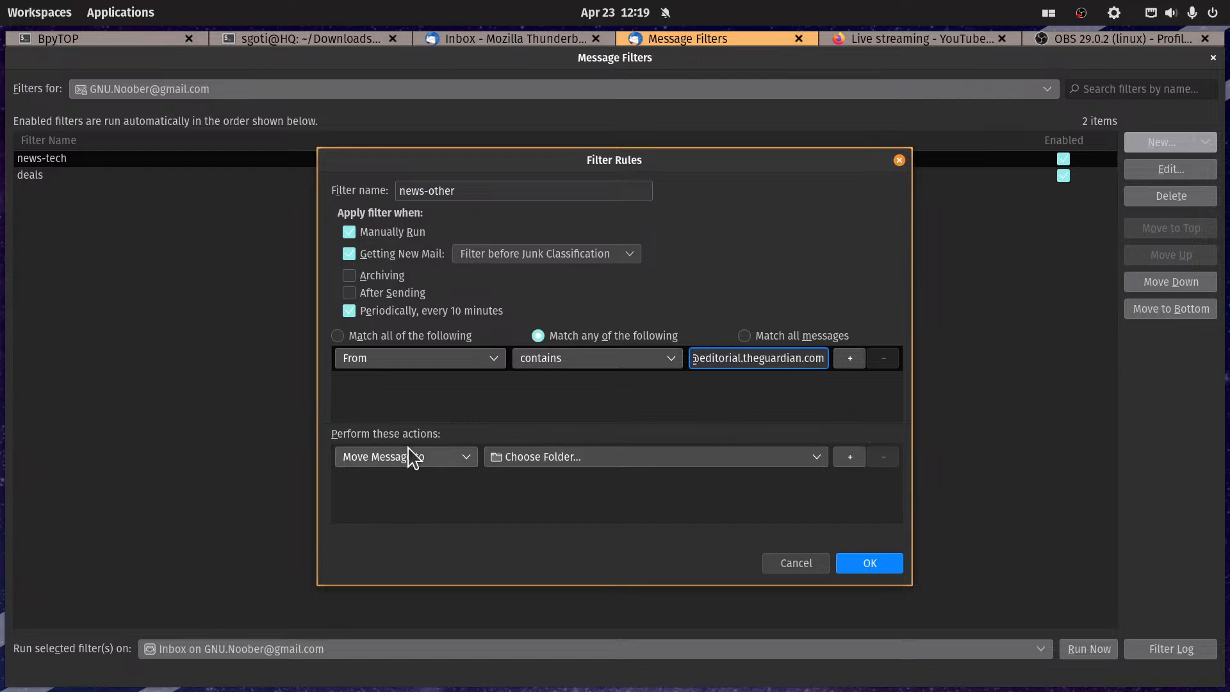
Step: Set the filter action to move messages to the news folder's other subfolder, and run the saved filter on the Inbox
{"action": "left_click", "coordinate": [572, 456]}
{"action": "mouse_move", "coordinate": [631, 510]}
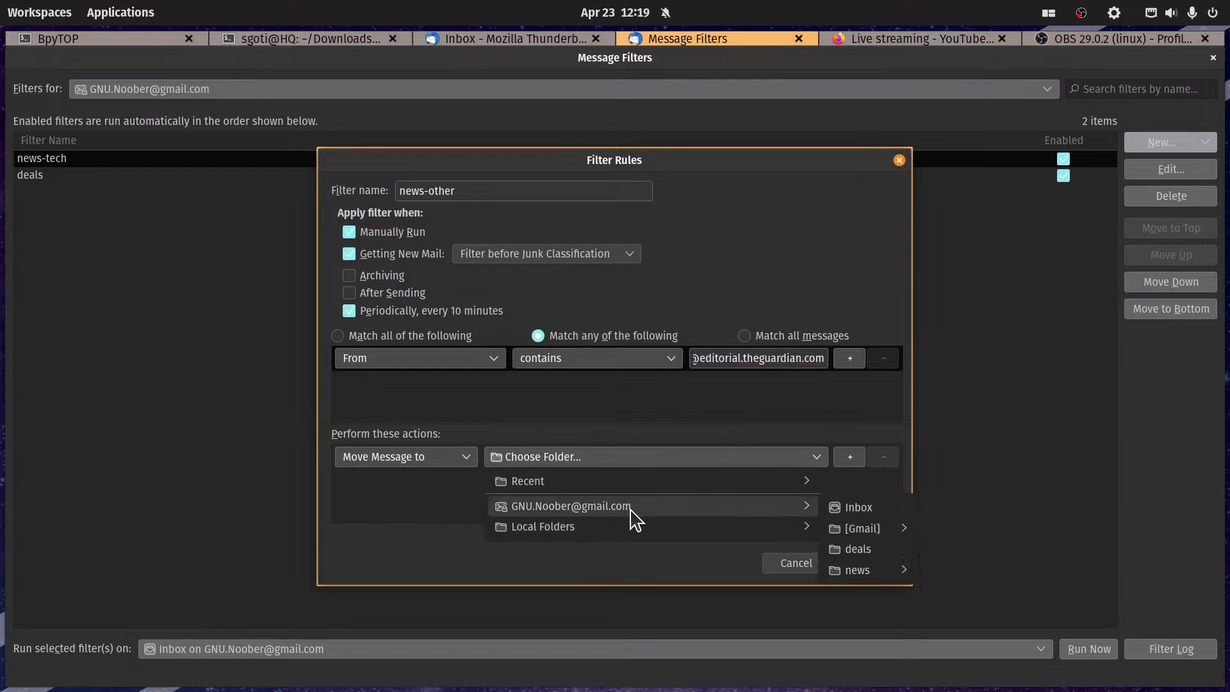
{"action": "mouse_move", "coordinate": [881, 572]}
{"action": "left_click", "coordinate": [957, 595]}
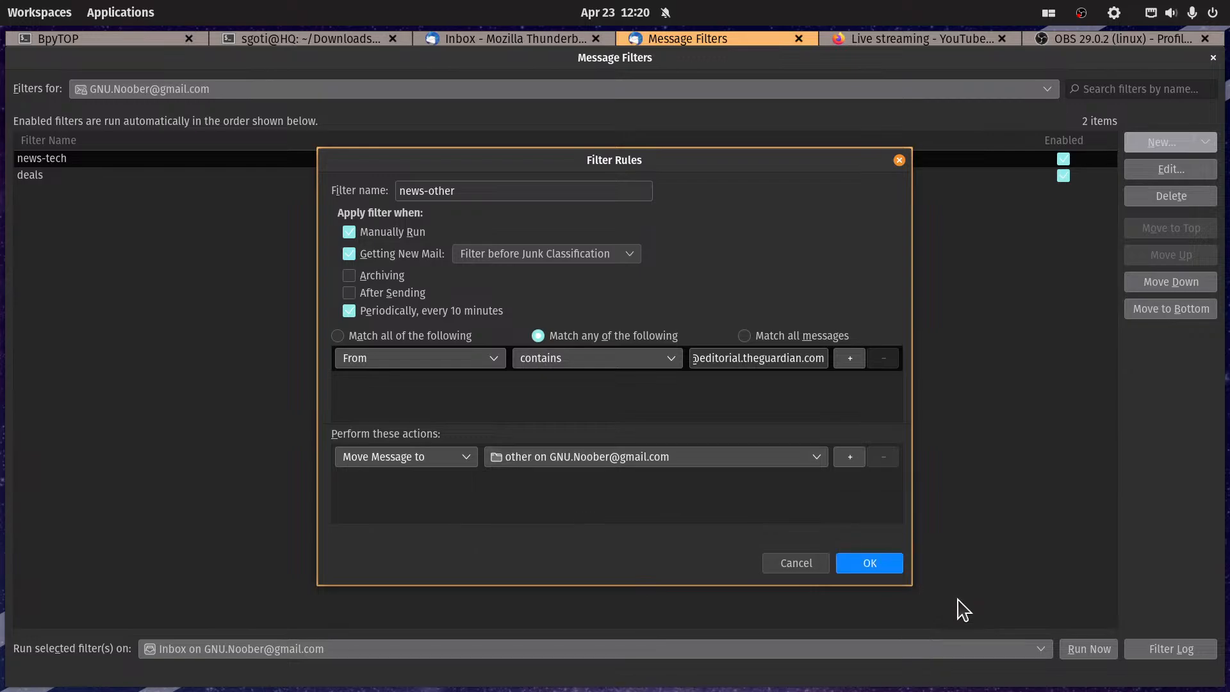
{"action": "left_click", "coordinate": [872, 565]}
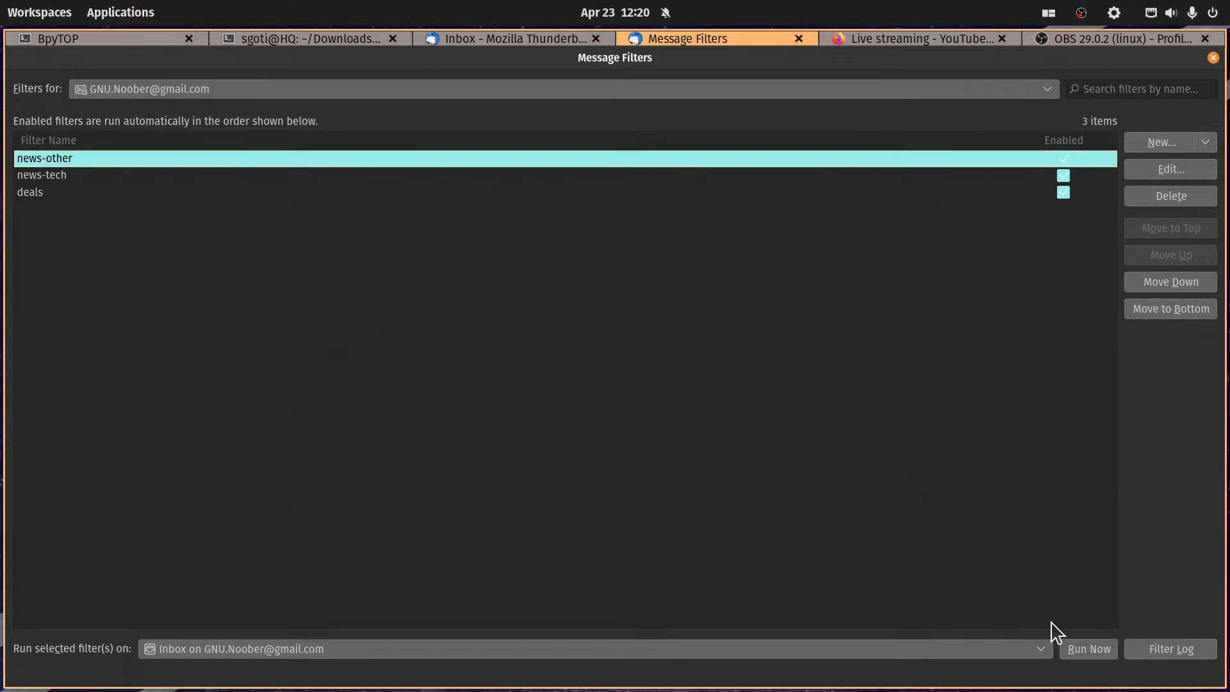
{"action": "left_click", "coordinate": [1084, 652]}
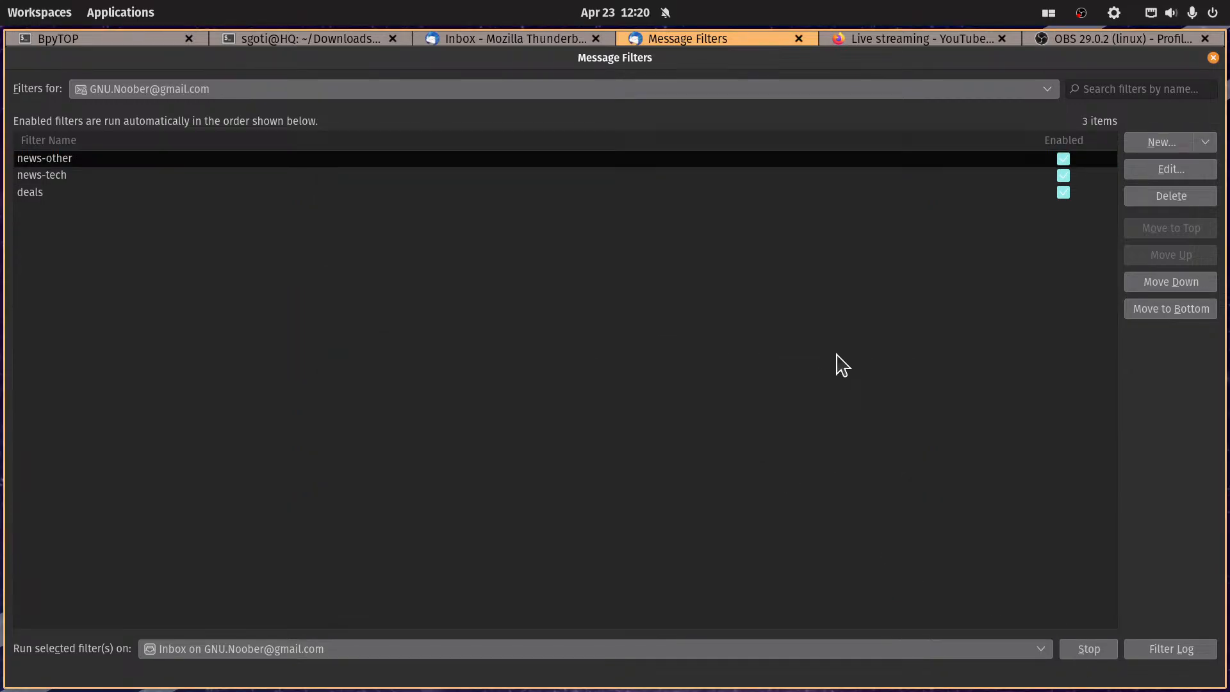
{"action": "left_click", "coordinate": [1189, 168]}
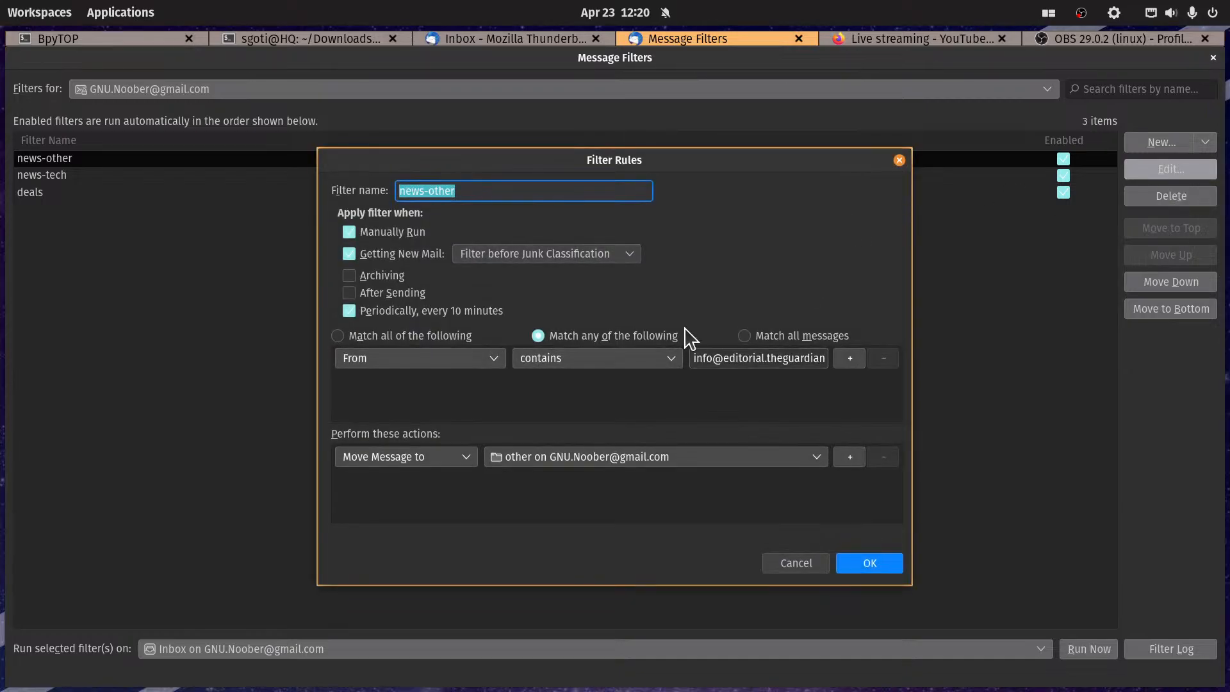
{"action": "left_click", "coordinate": [706, 358]}
{"action": "key", "text": "shift+Home"}
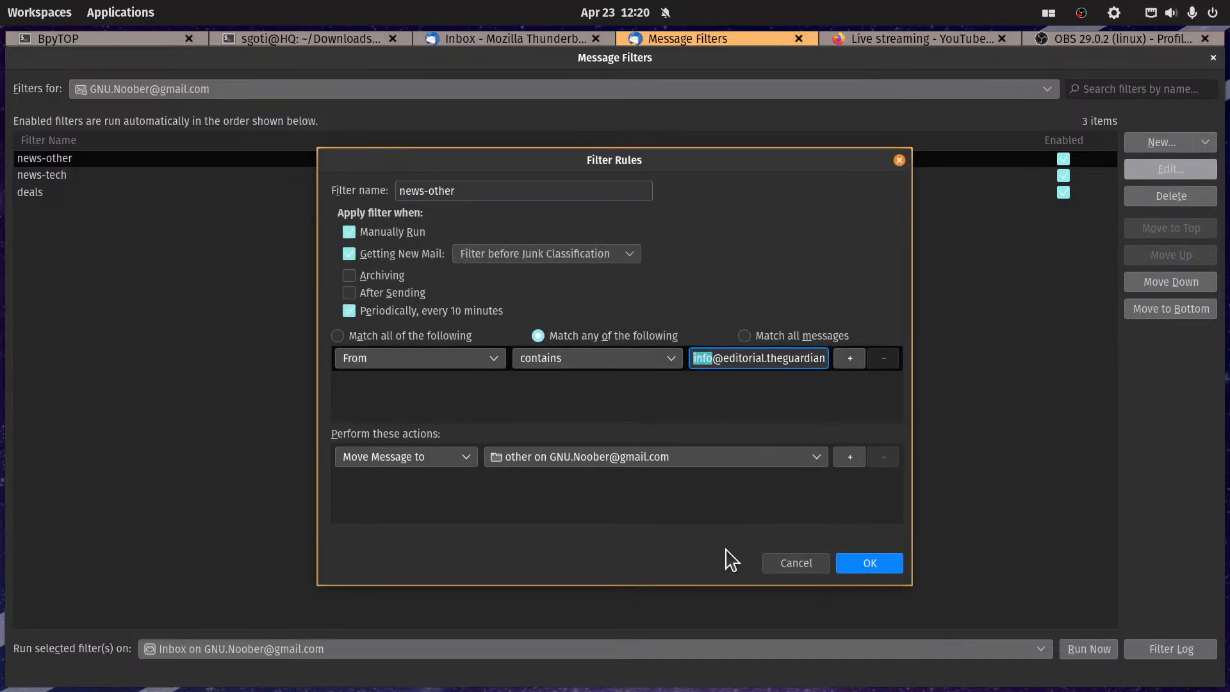
{"action": "key", "text": "BackSpace"}
{"action": "left_click", "coordinate": [865, 572]}
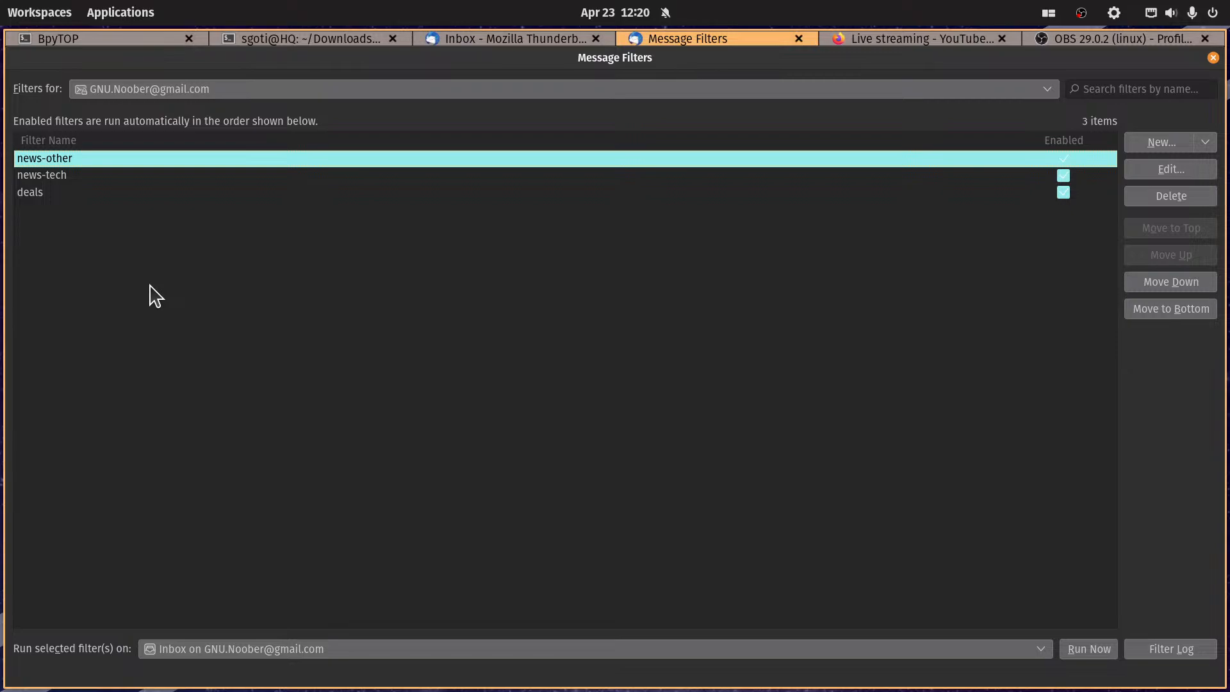
{"action": "left_click", "coordinate": [1175, 168]}
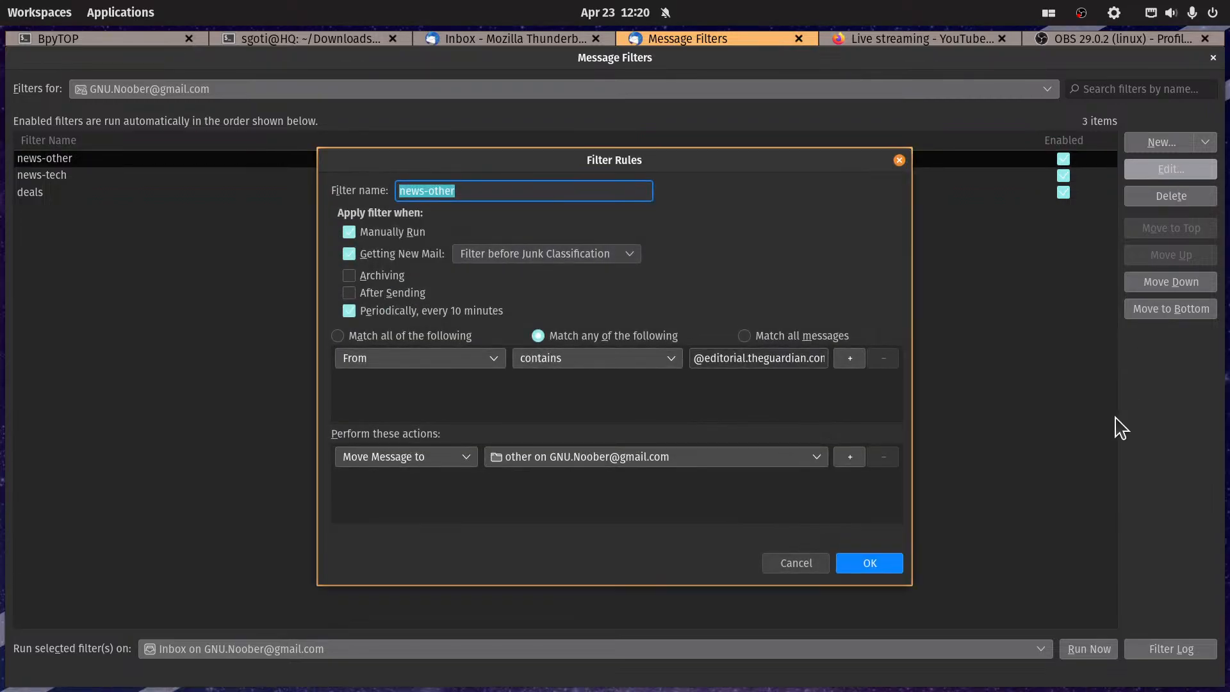
{"action": "left_click", "coordinate": [827, 561]}
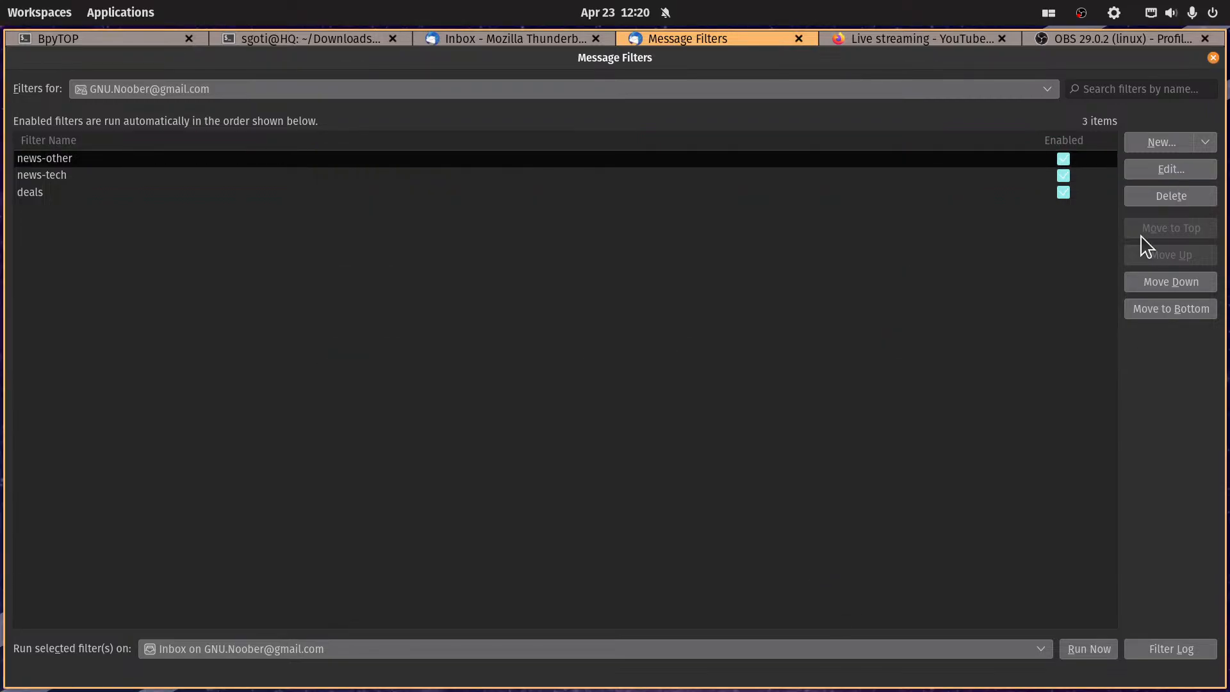
Step: Start a new filter named delete that also runs periodically every 10 minutes and matches any condition, with From as the condition's field
{"action": "left_click", "coordinate": [1161, 136]}
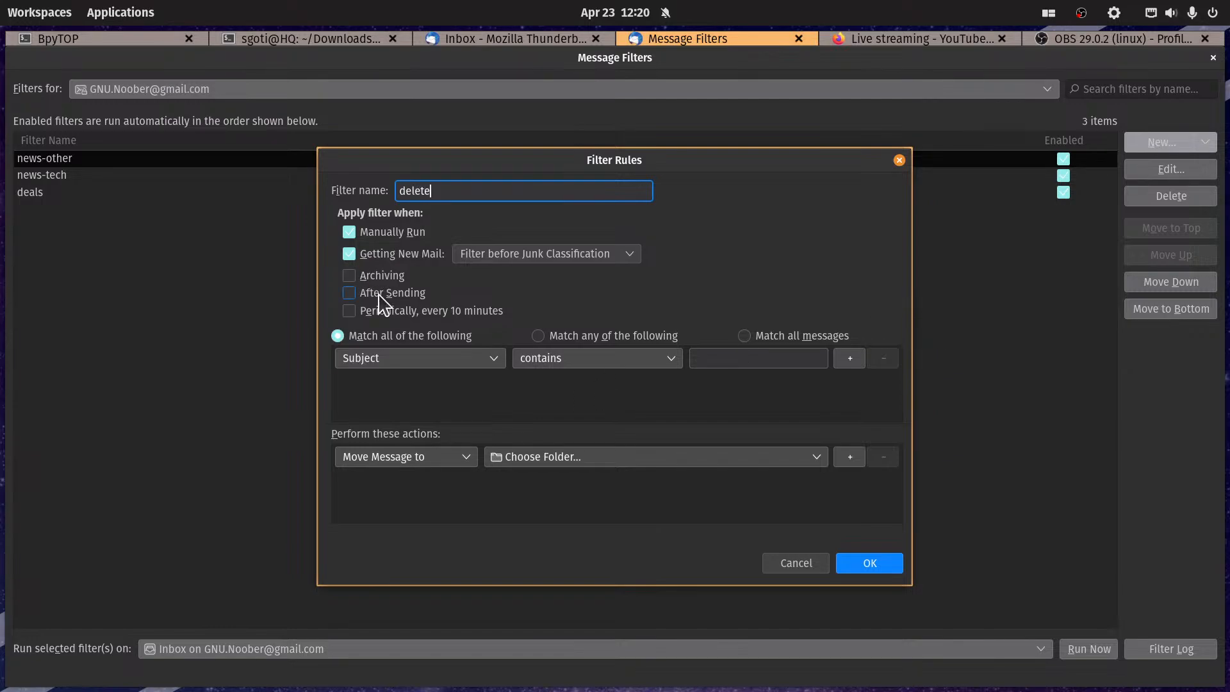
{"action": "left_click", "coordinate": [394, 312]}
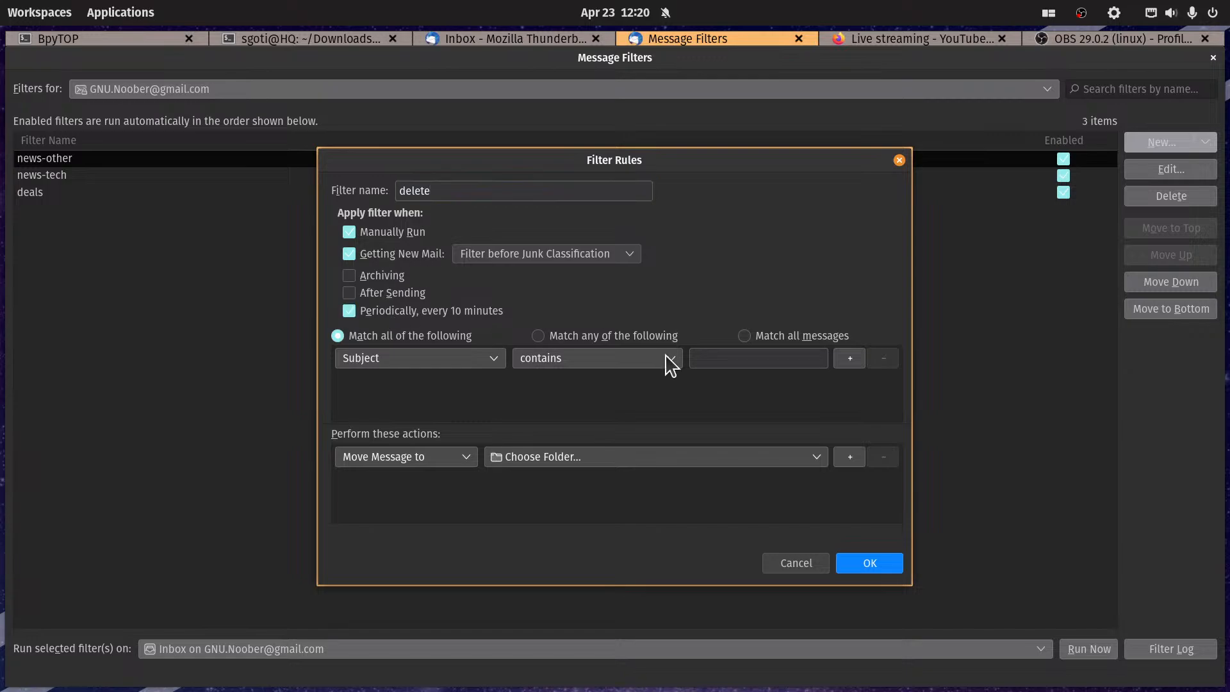
{"action": "left_click", "coordinate": [637, 336]}
{"action": "left_click", "coordinate": [481, 357]}
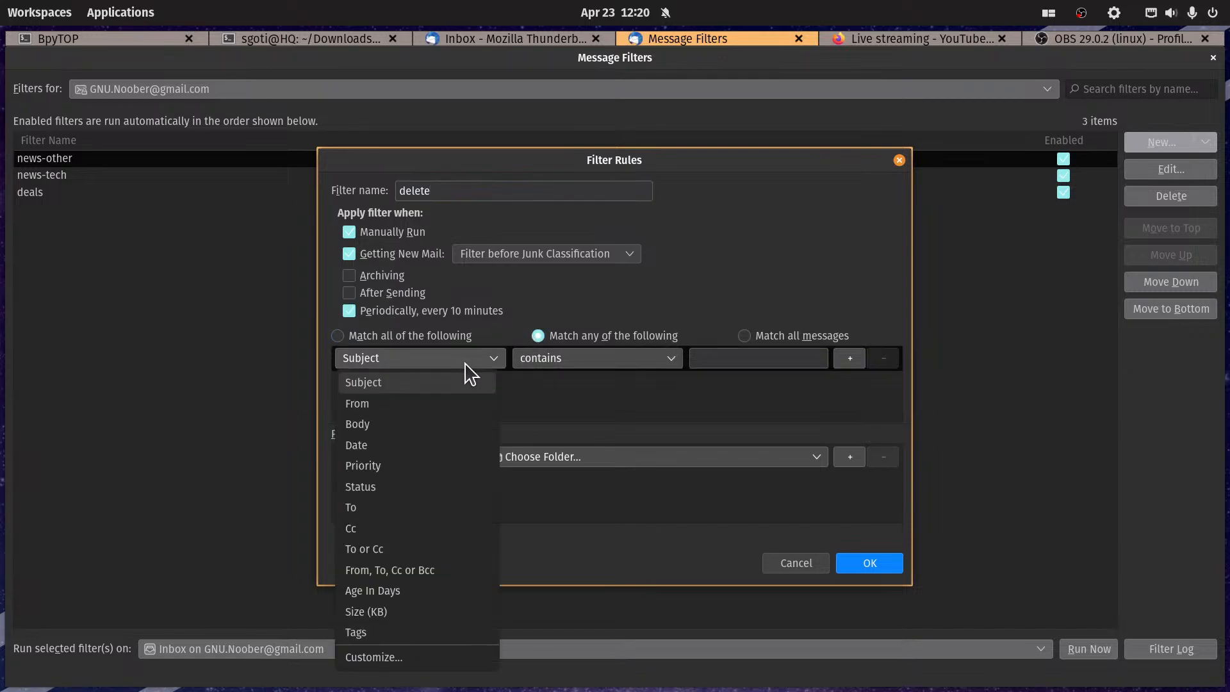
{"action": "left_click", "coordinate": [397, 407]}
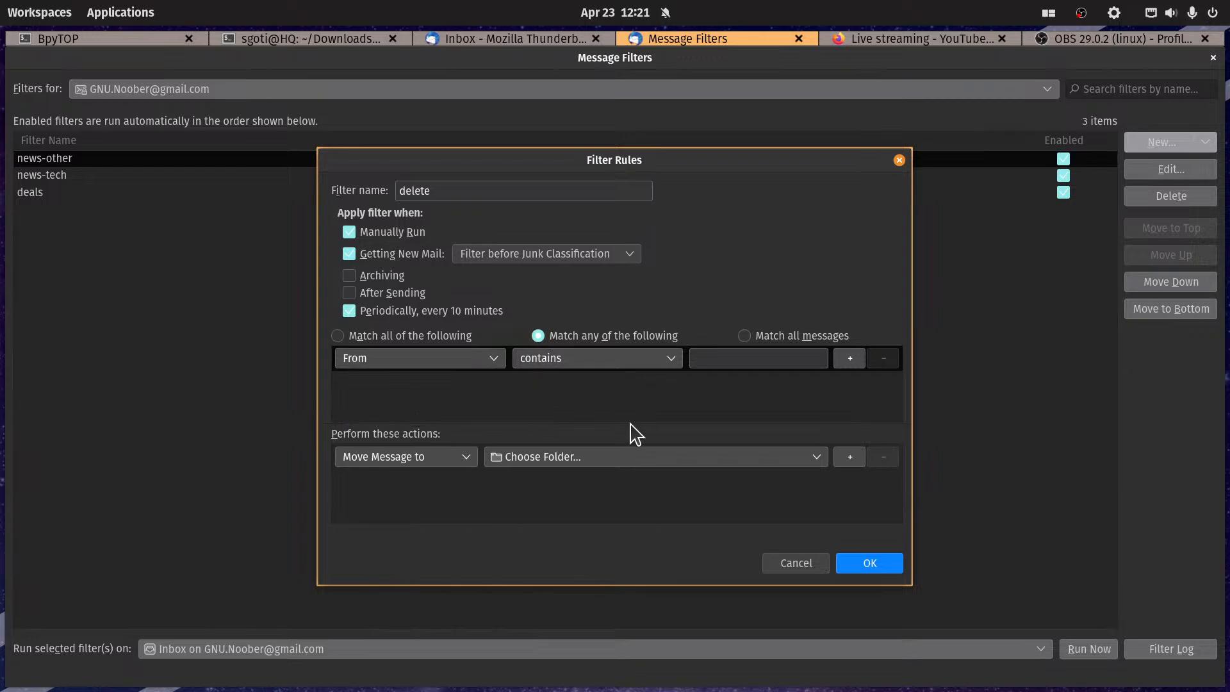
Step: Set the delete filter's action to Delete Message
{"action": "left_click", "coordinate": [613, 458]}
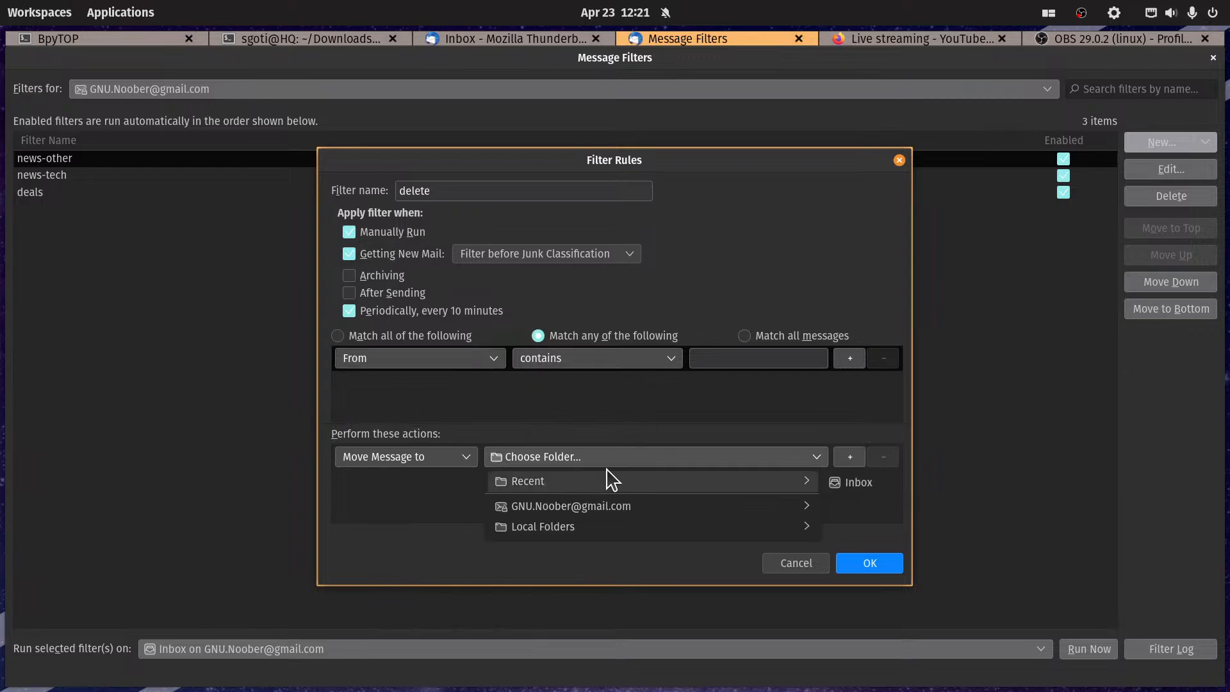
{"action": "left_click", "coordinate": [473, 436]}
{"action": "left_click", "coordinate": [467, 460]}
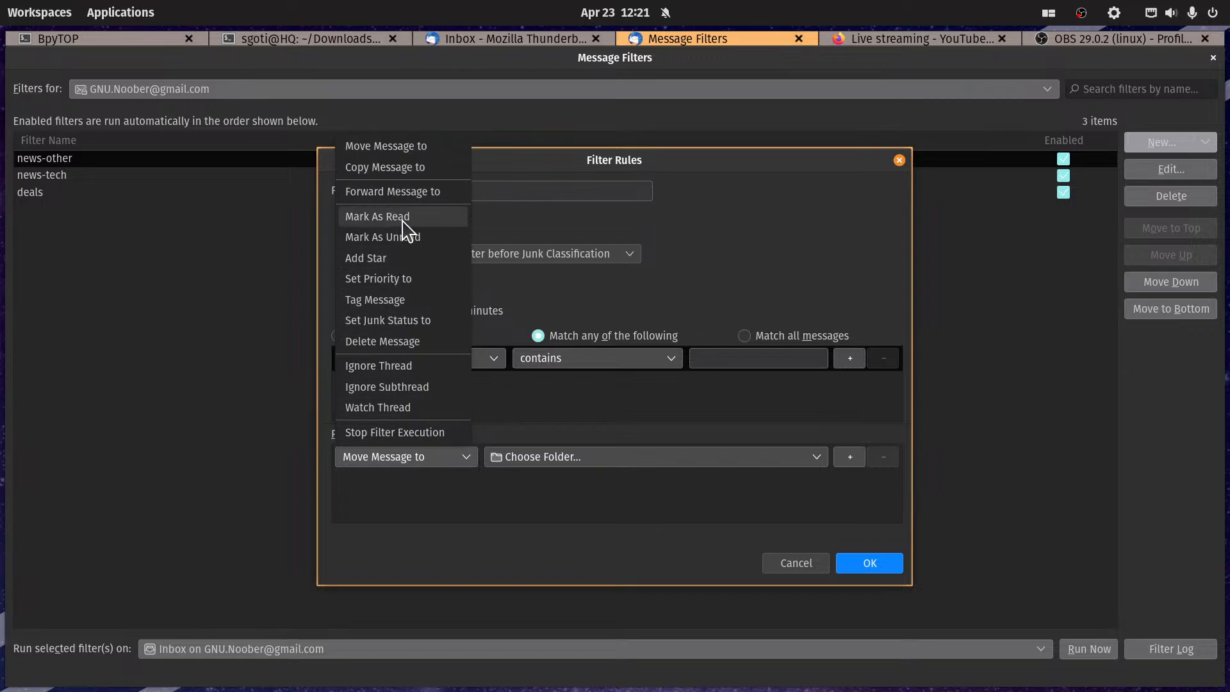
{"action": "left_click", "coordinate": [390, 343]}
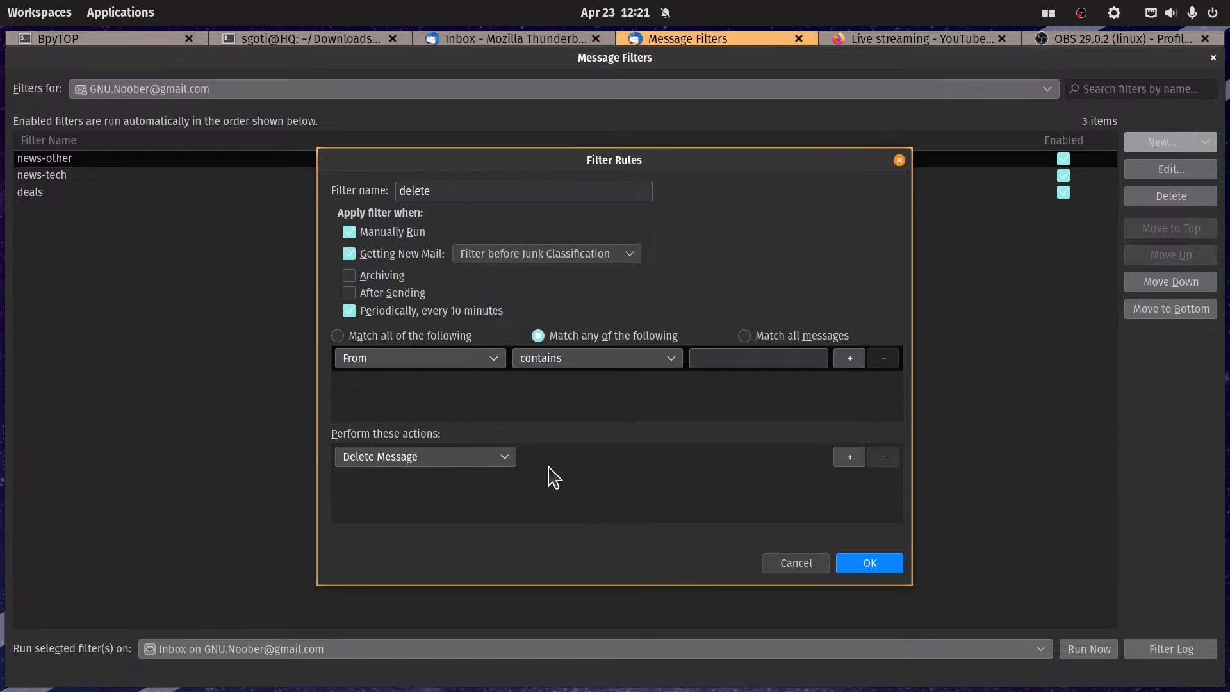
Step: Set the delete filter to mark messages as read first, followed by a Delete Message action, and save the filter
{"action": "left_click", "coordinate": [503, 457]}
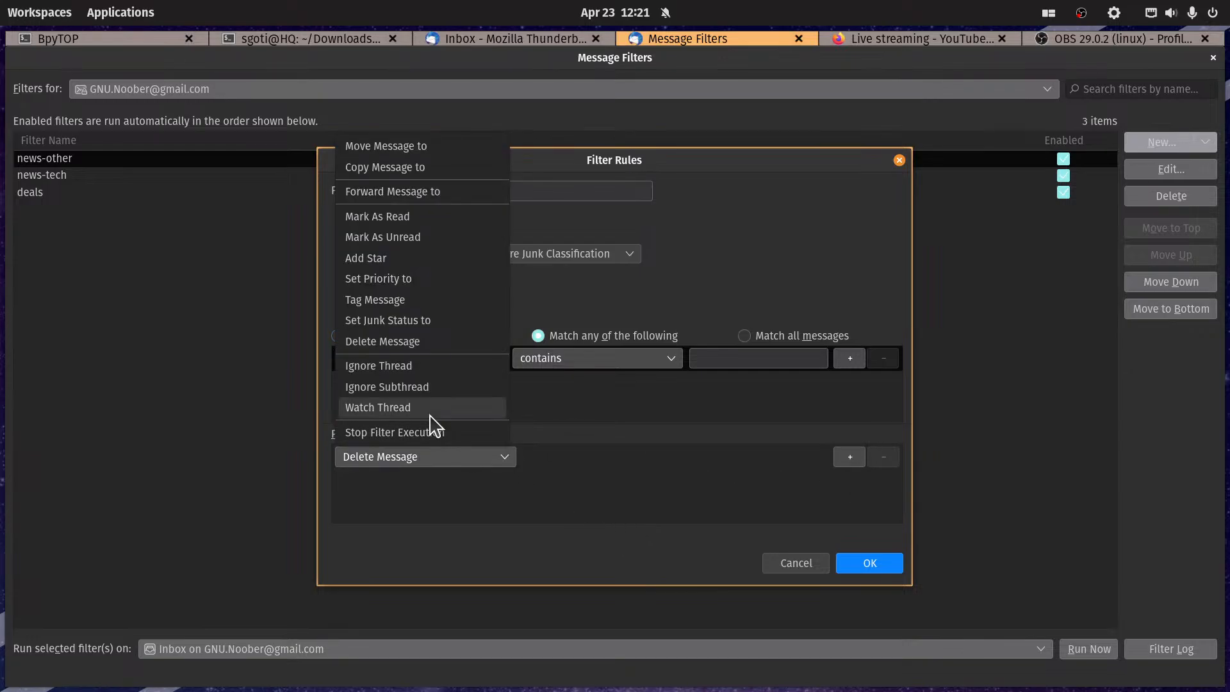
{"action": "left_click", "coordinate": [437, 222]}
{"action": "left_click", "coordinate": [850, 456]}
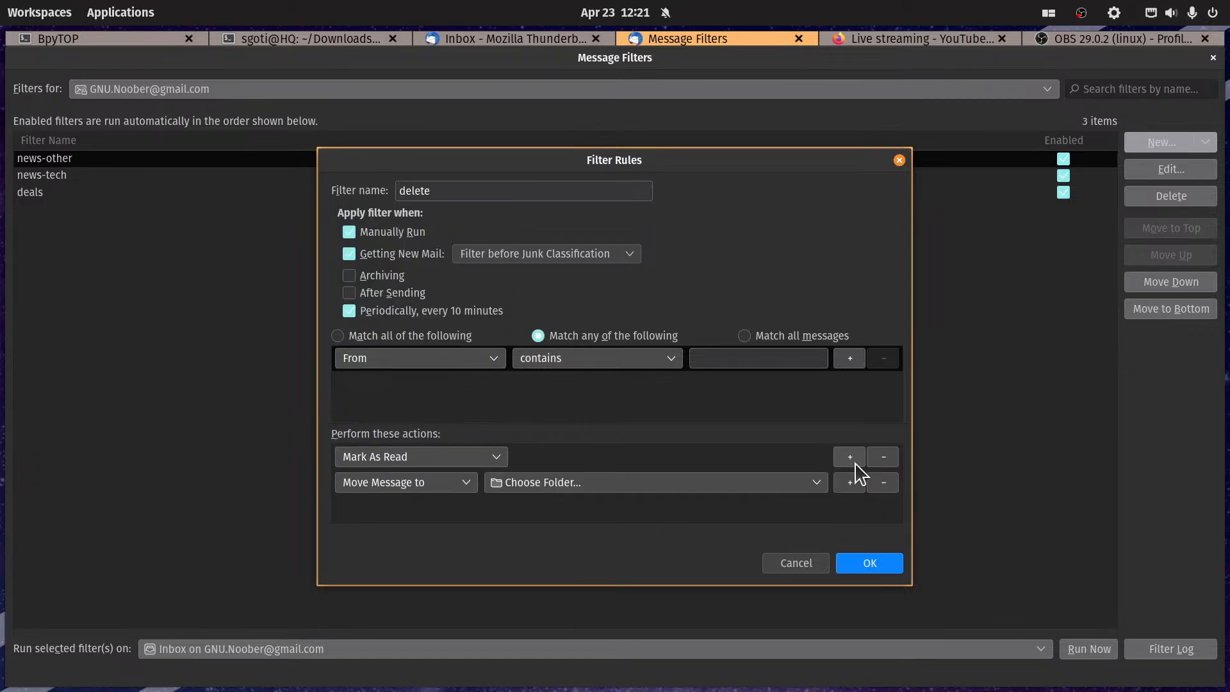
{"action": "left_click", "coordinate": [415, 481]}
{"action": "left_click", "coordinate": [385, 360]}
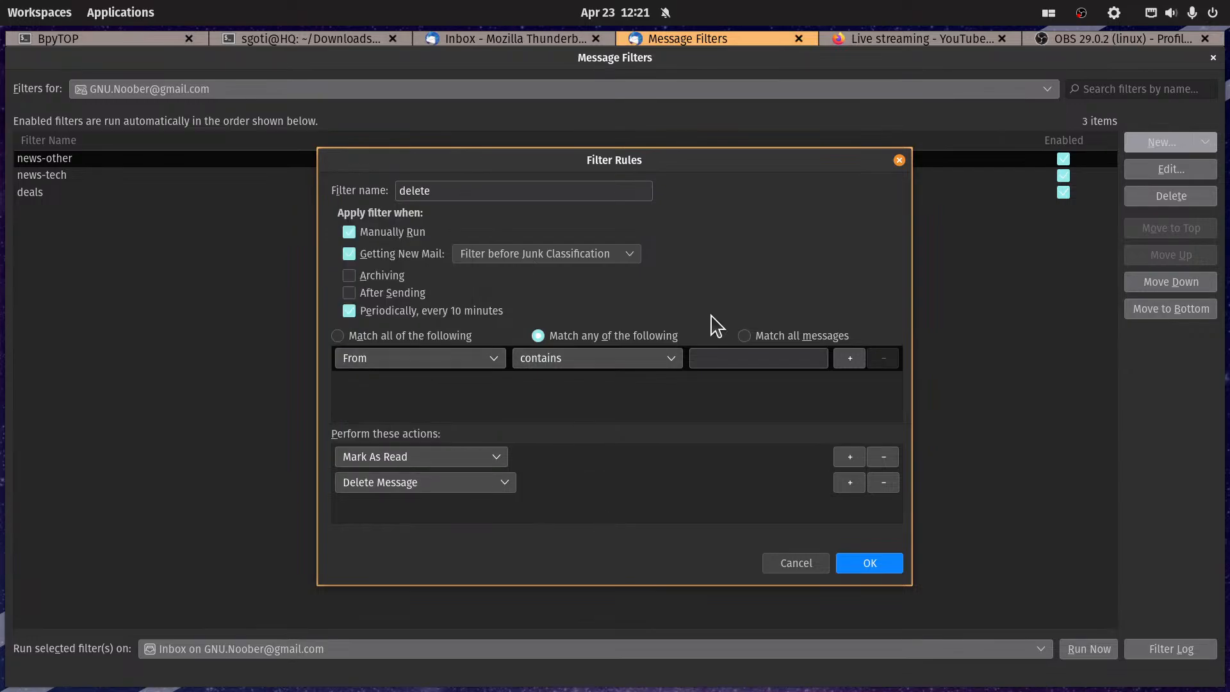
{"action": "left_click", "coordinate": [870, 563]}
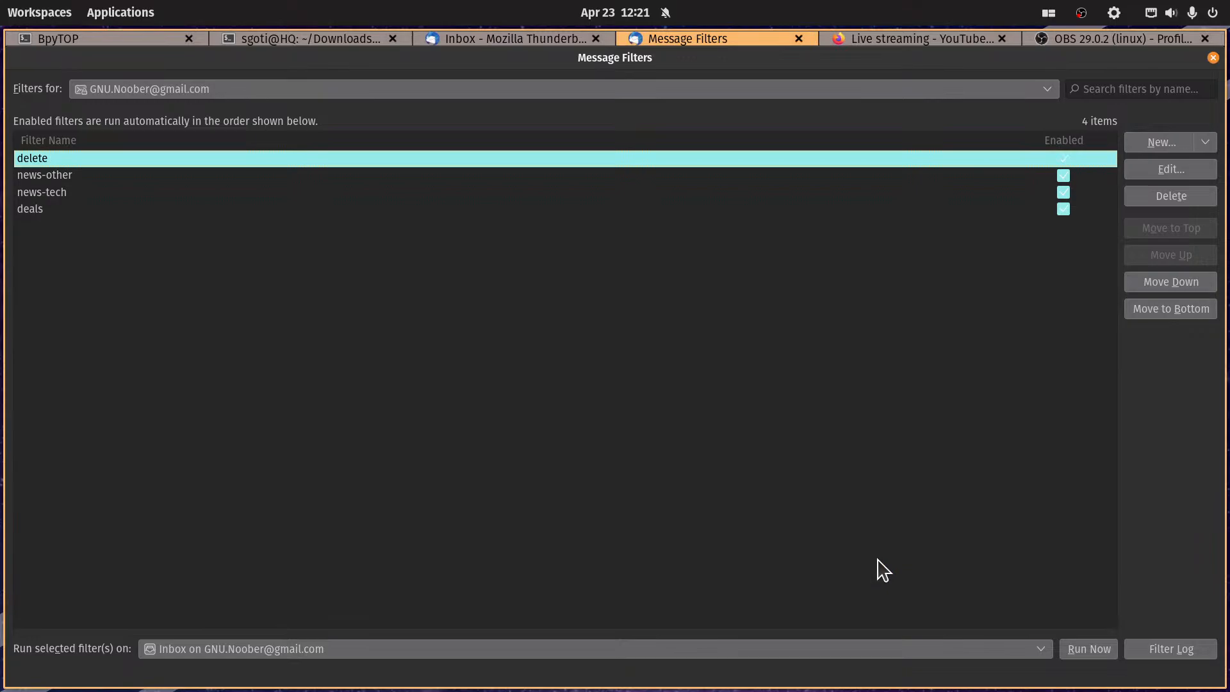
Step: Copy the sender's email address from the Official Trump Alerts message April 21st Update in the Inbox
{"action": "left_click", "coordinate": [535, 38]}
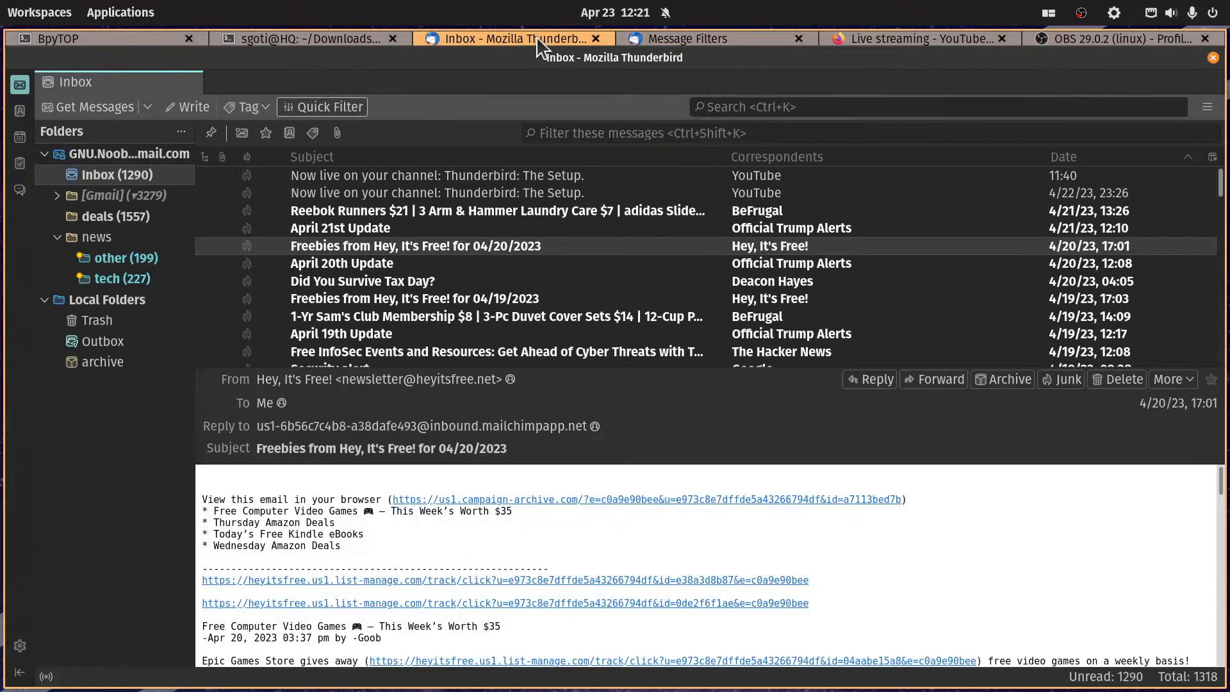
{"action": "left_click", "coordinate": [783, 228]}
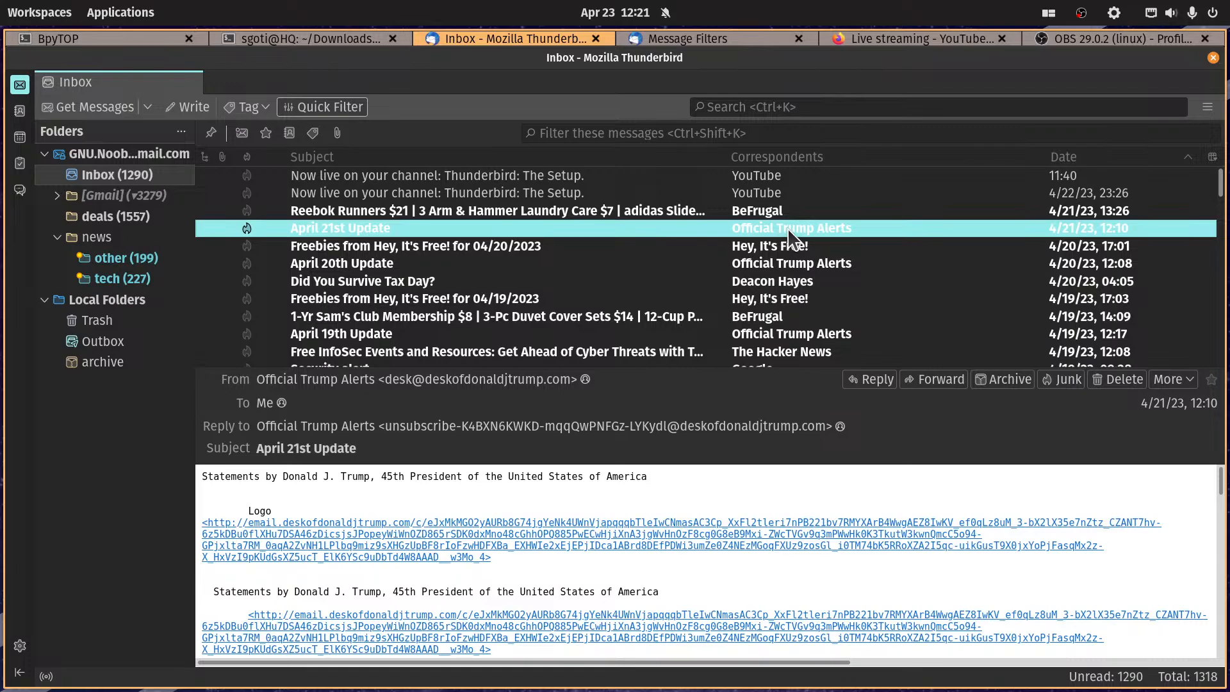
{"action": "left_click", "coordinate": [463, 381]}
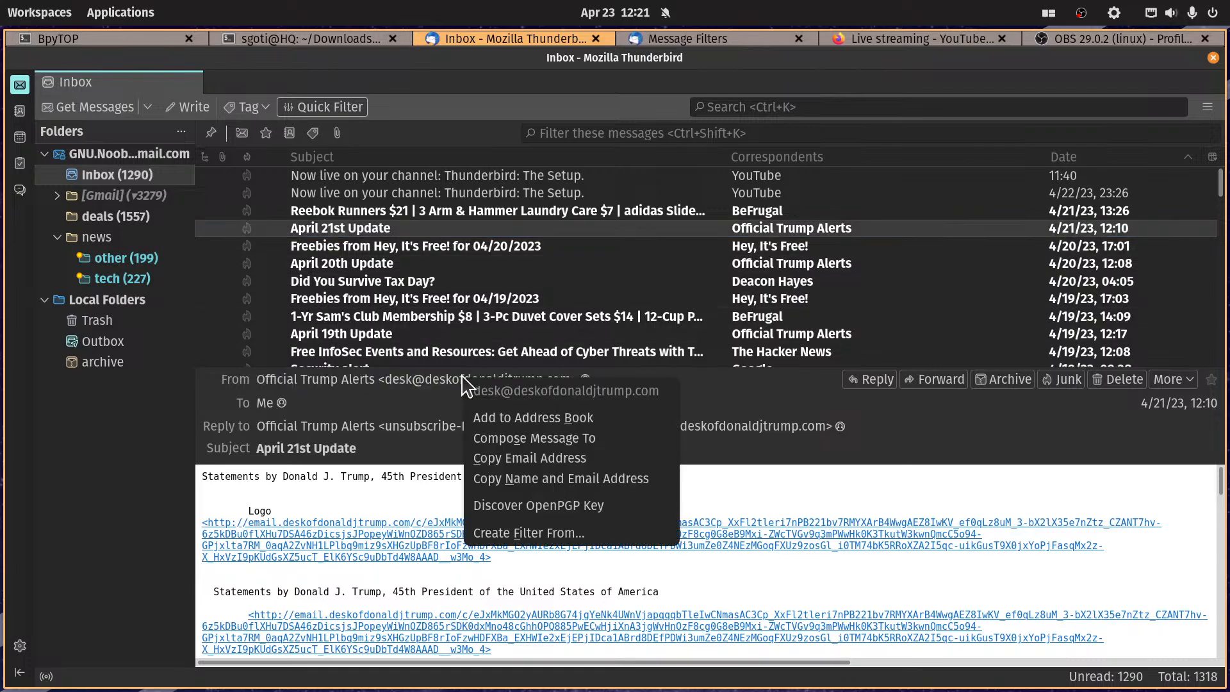
{"action": "left_click", "coordinate": [544, 457]}
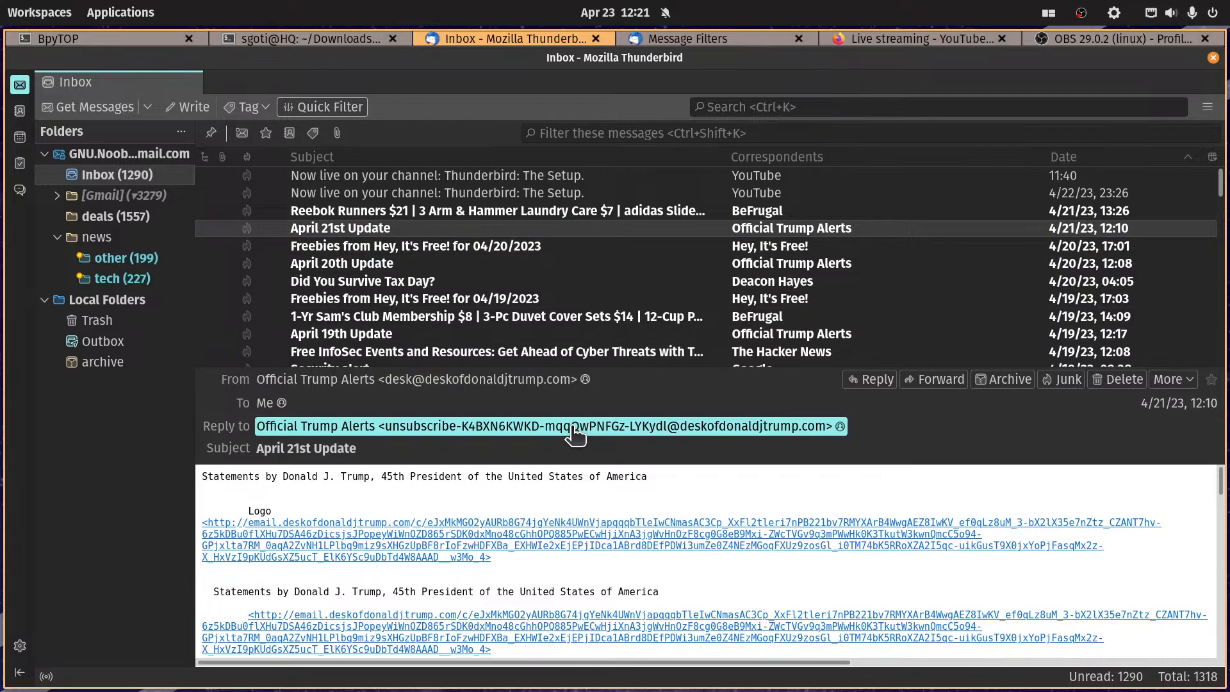
Step: Filter the Inbox messages by Trump and view several of the Official Trump Alerts updates to compare their sender addresses
{"action": "left_click", "coordinate": [790, 268]}
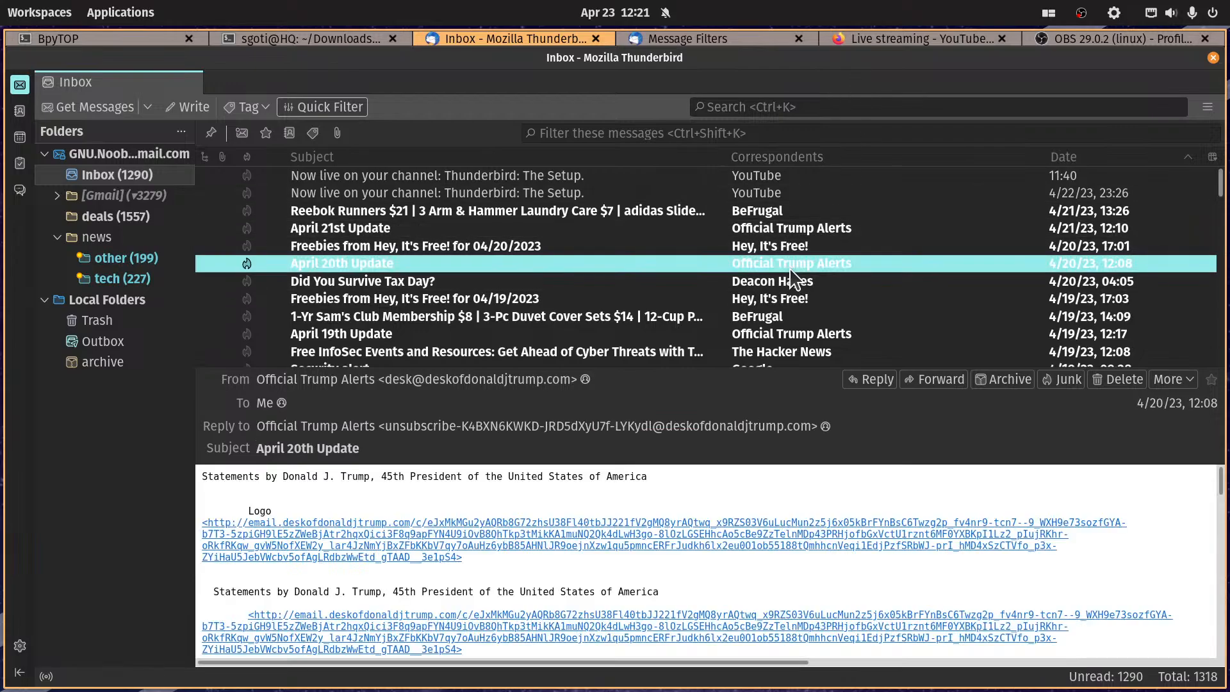
{"action": "left_click", "coordinate": [746, 133]}
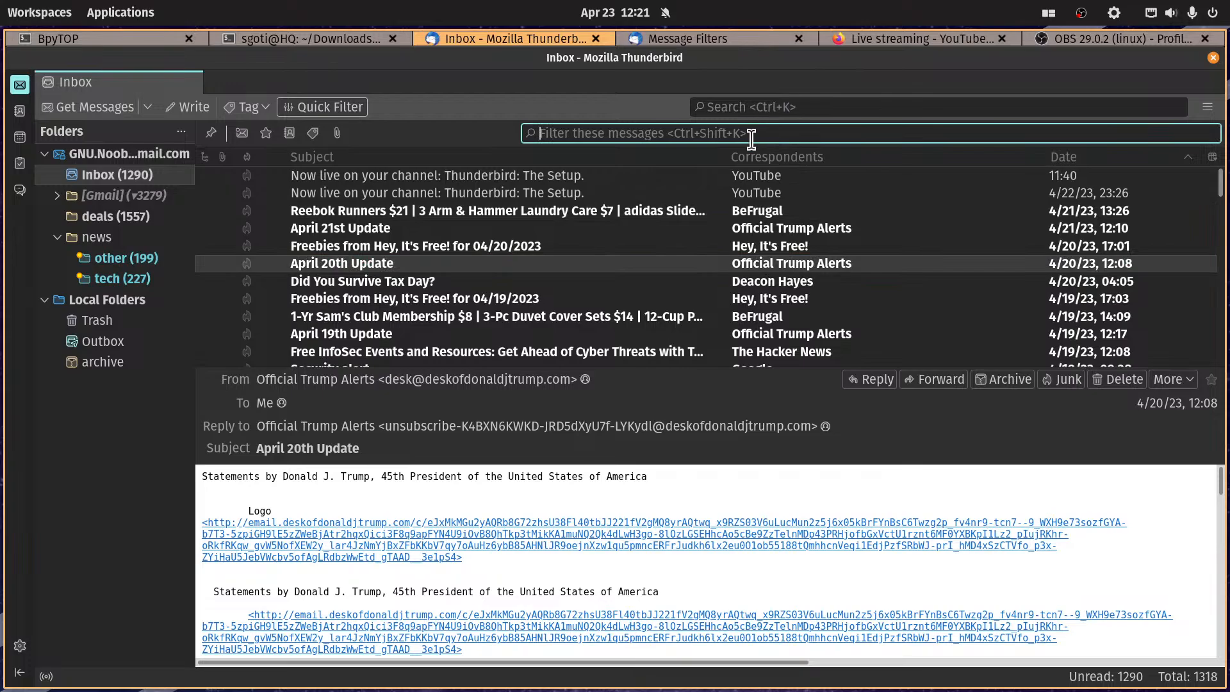
{"action": "type", "text": "Trump"}
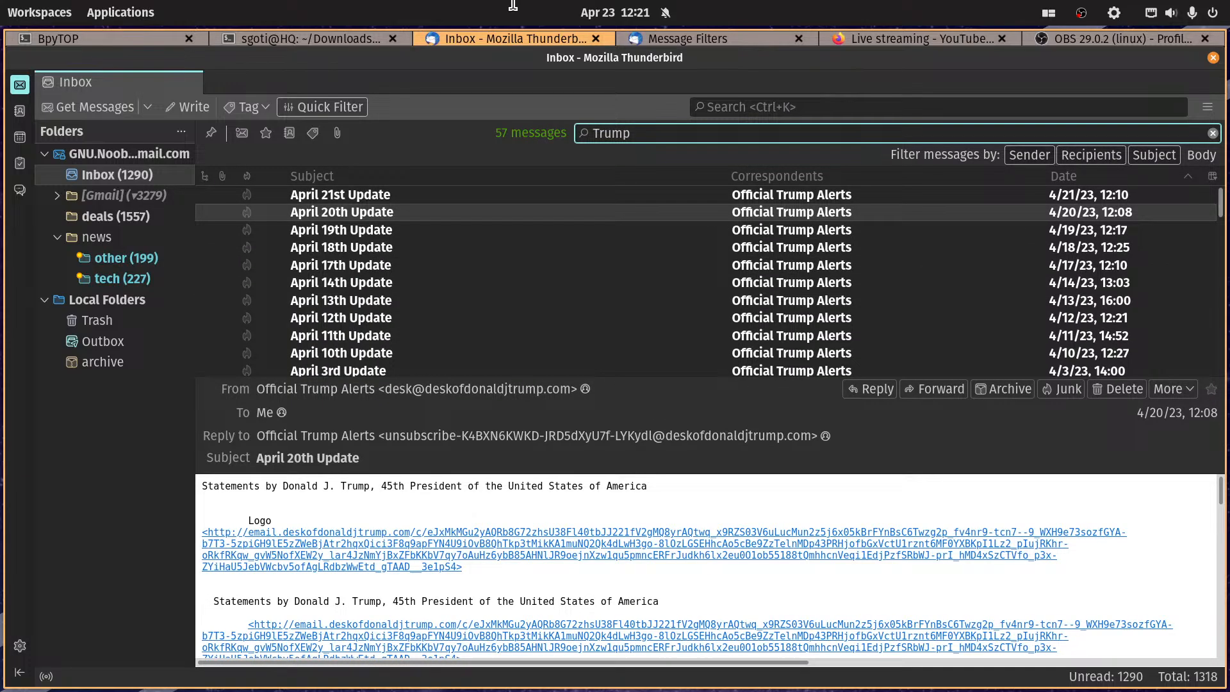
{"action": "left_click", "coordinate": [798, 242]}
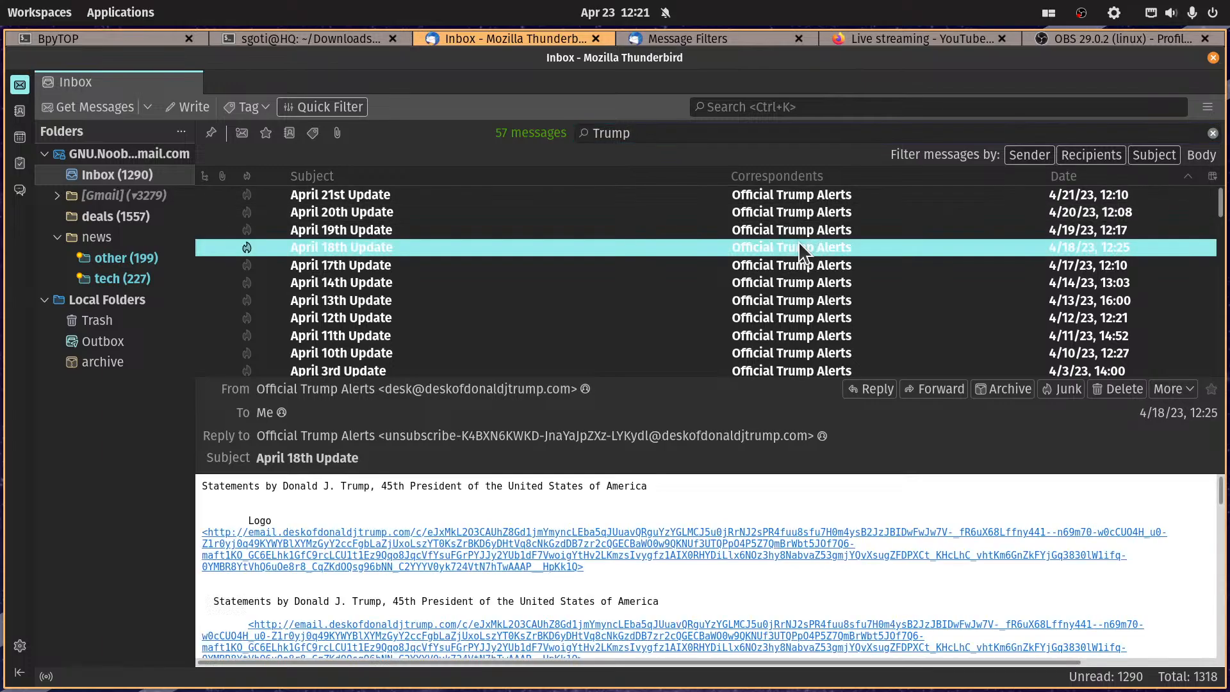
{"action": "left_click", "coordinate": [797, 301]}
{"action": "left_click", "coordinate": [795, 352]}
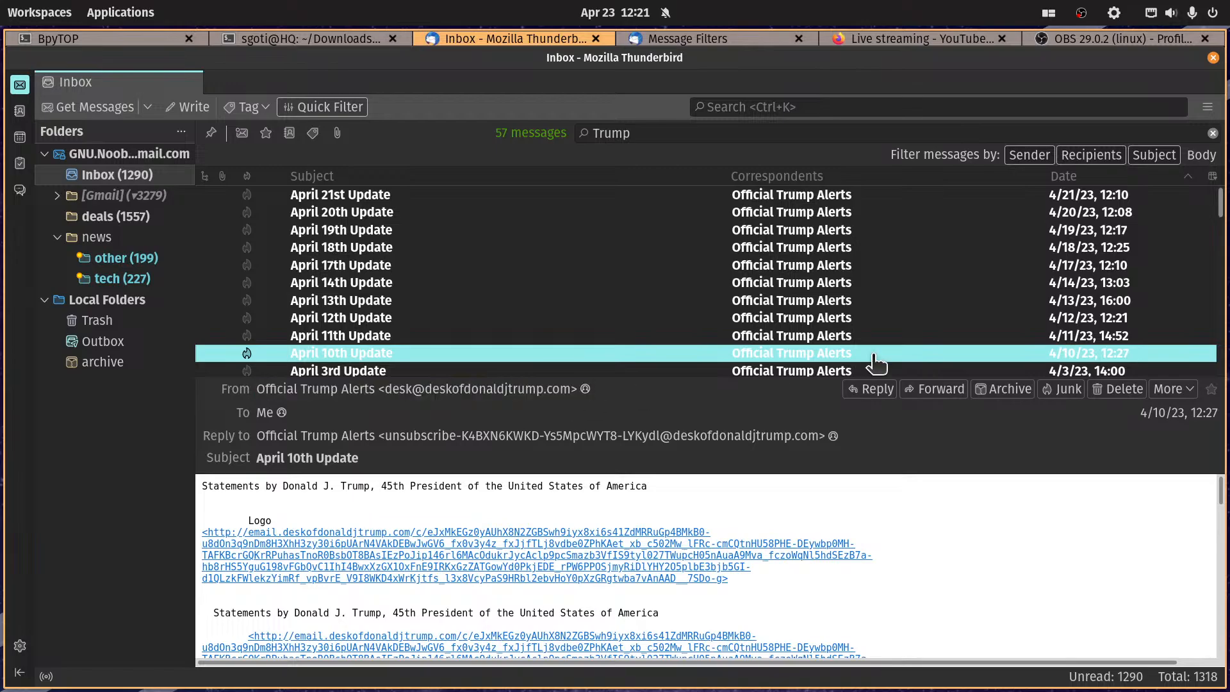
Step: Look through the rest of the filtered messages and examine those from senders other than Official Trump Alerts
{"action": "scroll", "coordinate": [833, 320], "scroll_direction": "down", "scroll_amount": 5}
{"action": "left_click", "coordinate": [767, 287]}
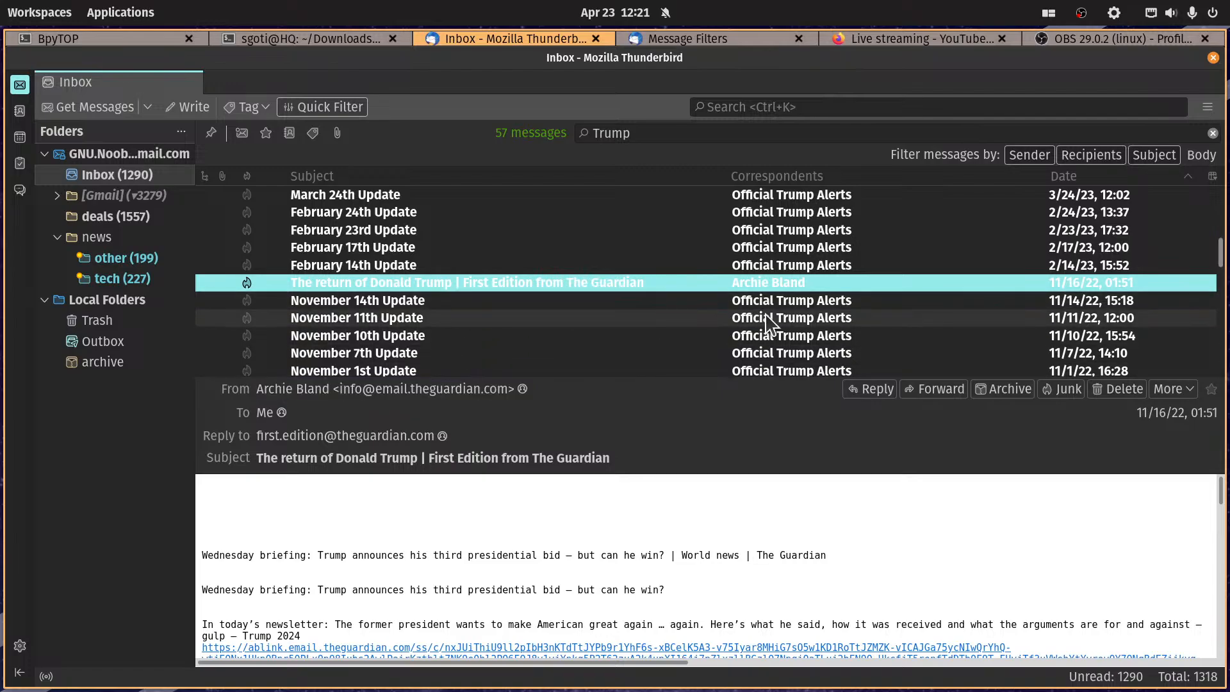
{"action": "scroll", "coordinate": [833, 321], "scroll_direction": "down", "scroll_amount": 1}
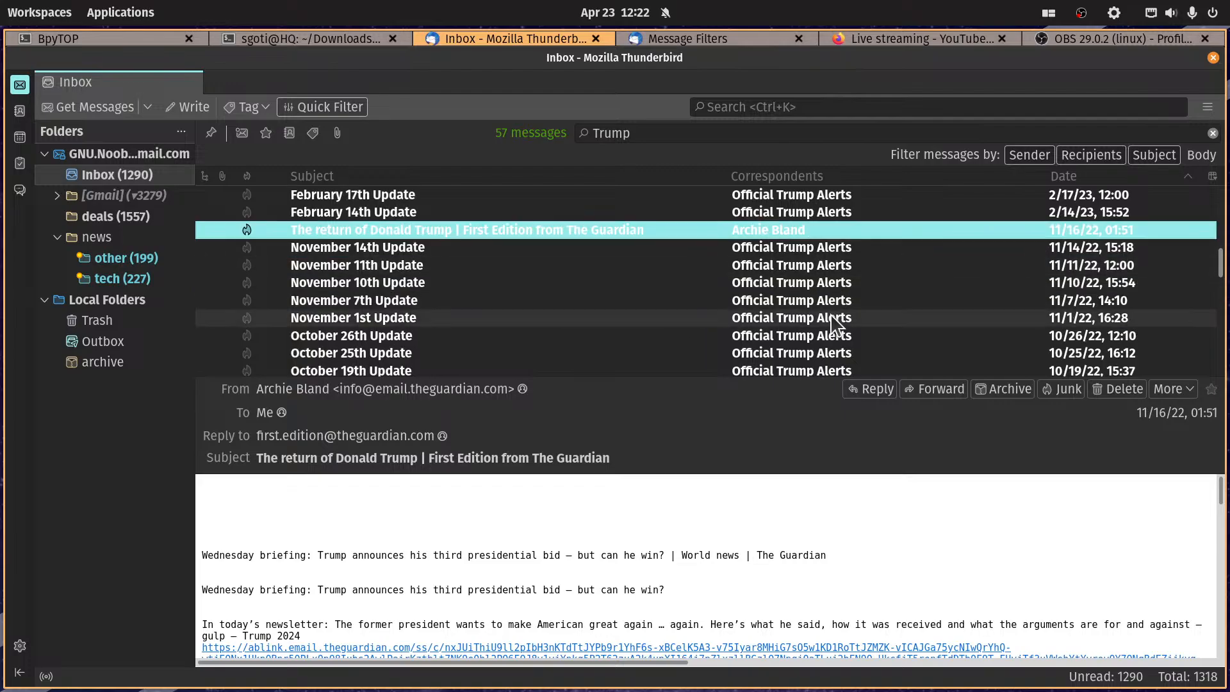
{"action": "scroll", "coordinate": [768, 298], "scroll_direction": "down", "scroll_amount": 8}
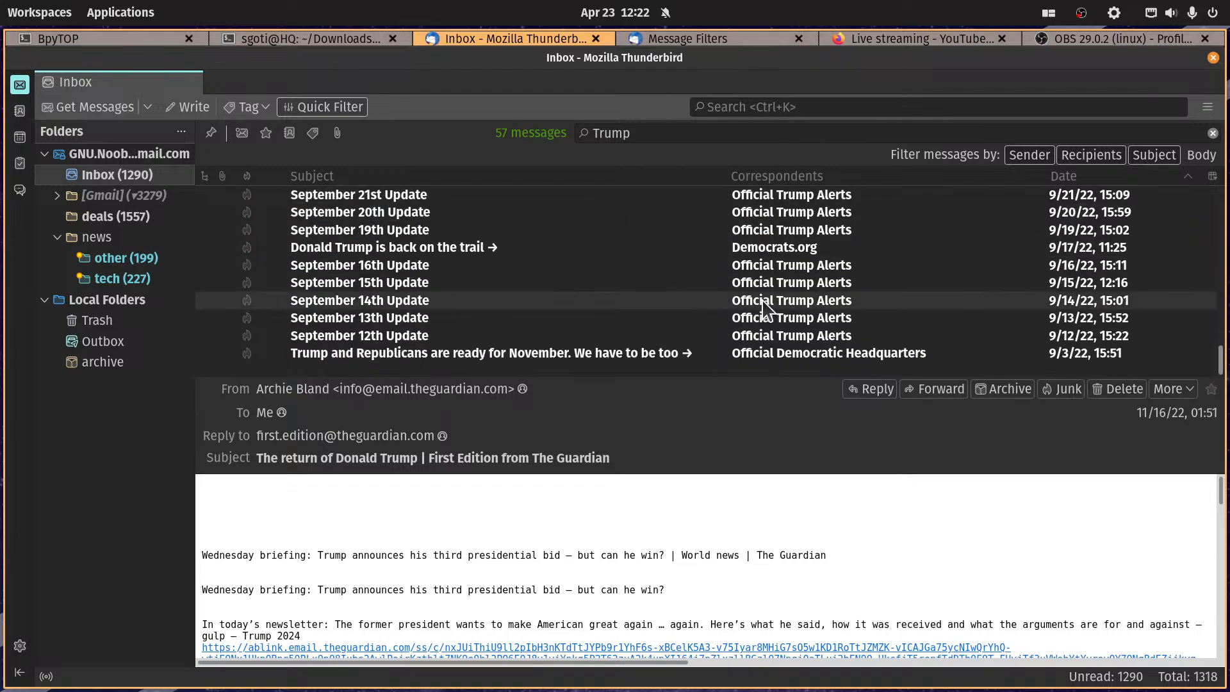
{"action": "left_click", "coordinate": [749, 301]}
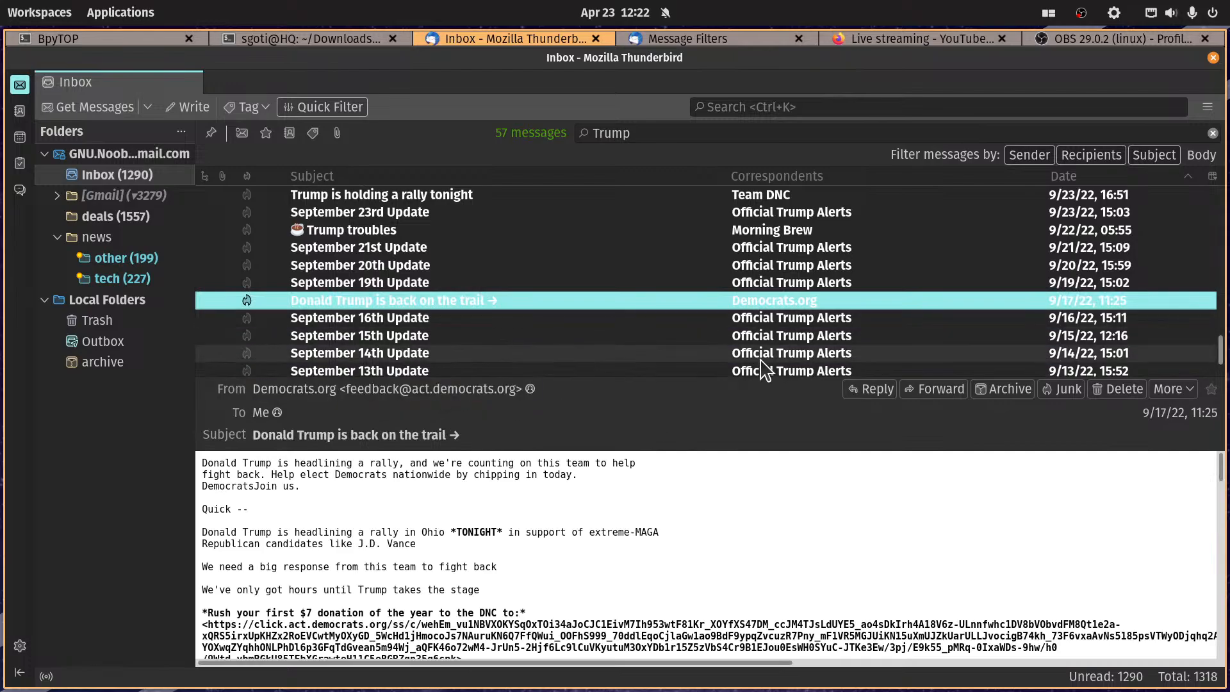
{"action": "scroll", "coordinate": [776, 327], "scroll_direction": "up", "scroll_amount": 1}
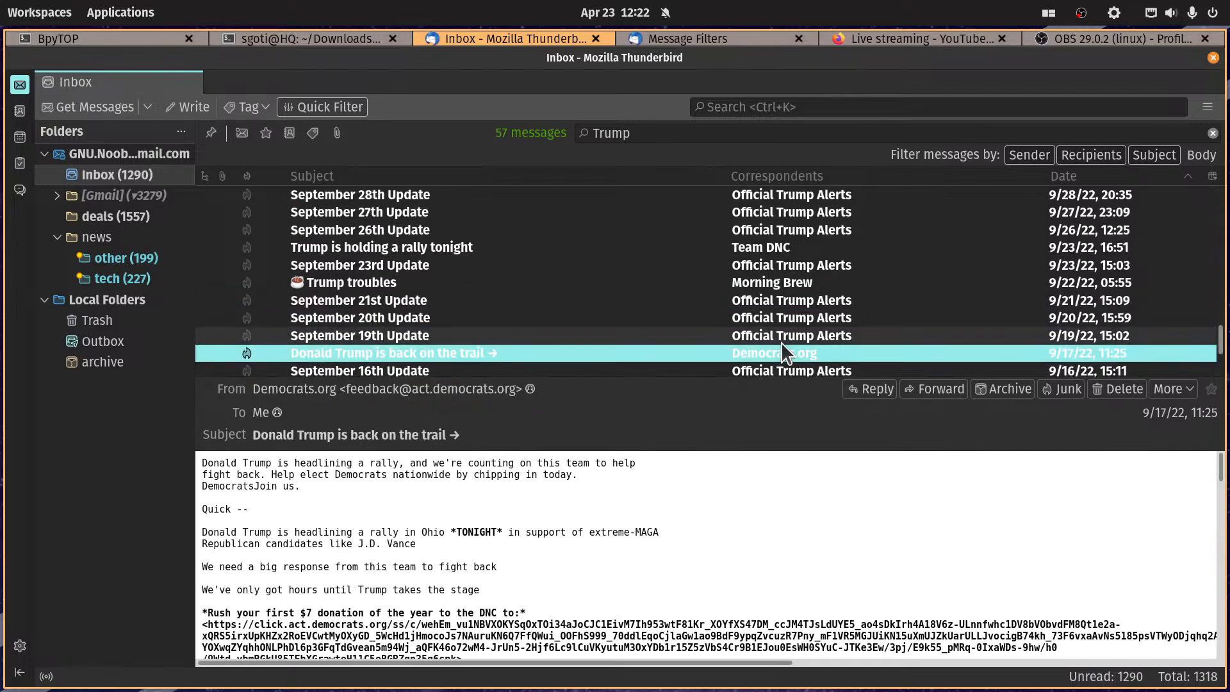
{"action": "left_click", "coordinate": [767, 286]}
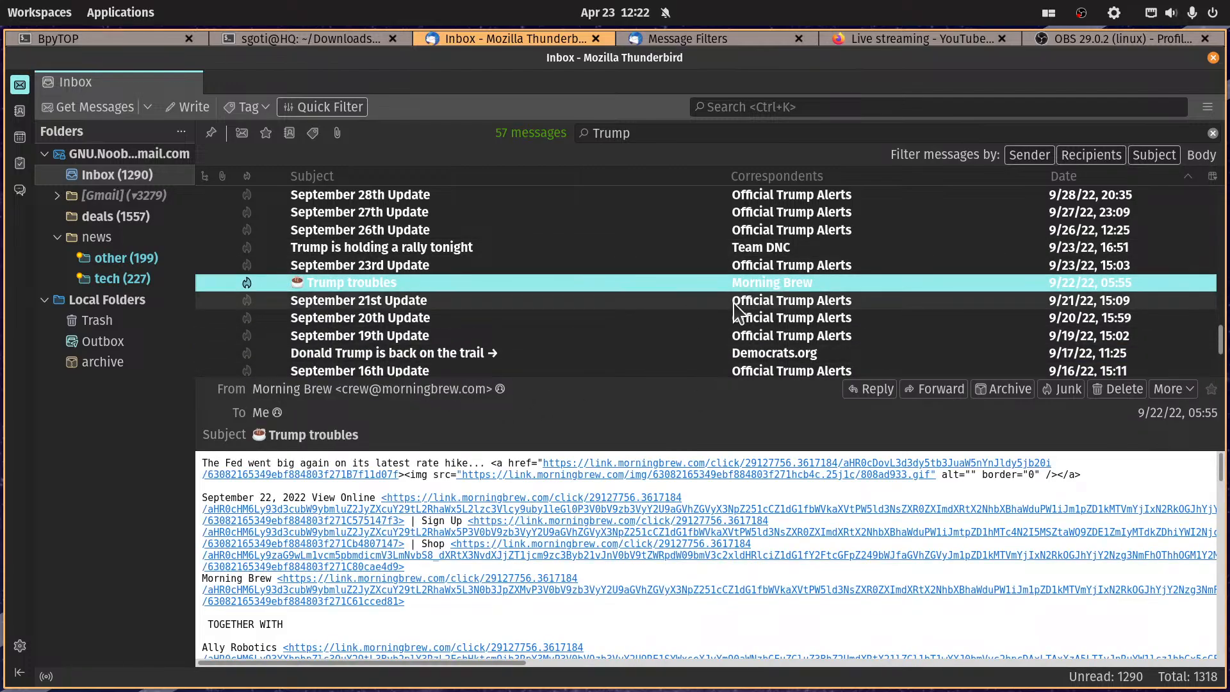
{"action": "scroll", "coordinate": [735, 312], "scroll_direction": "down", "scroll_amount": 3}
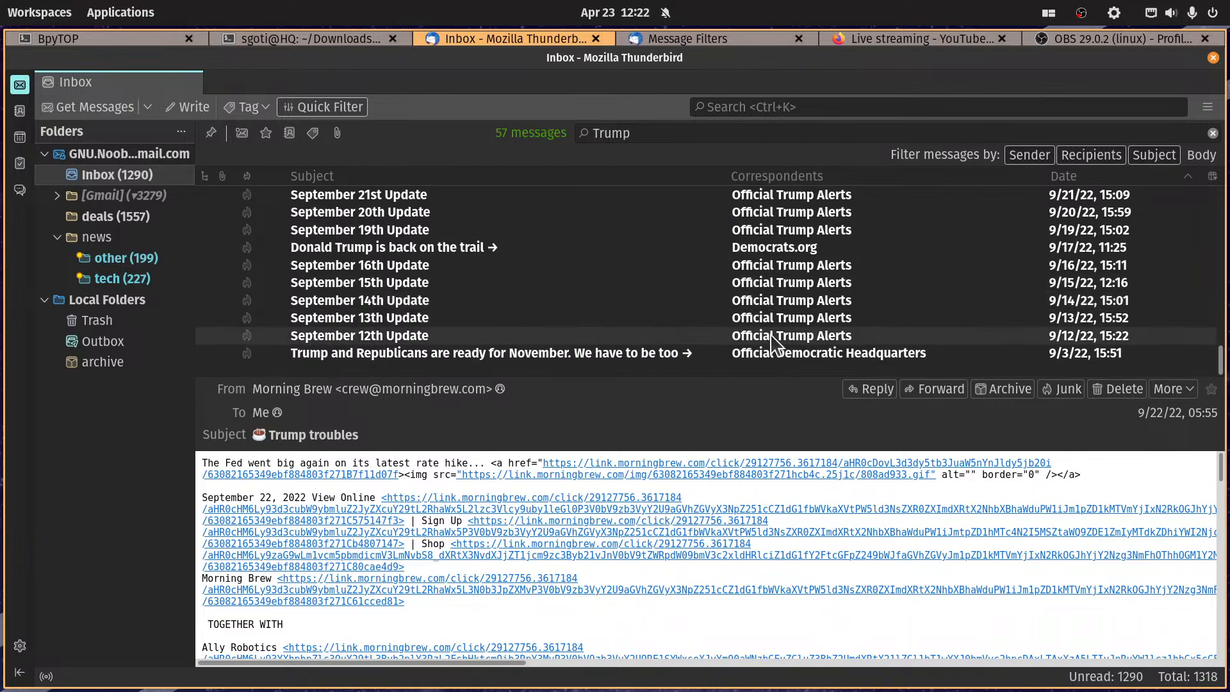
{"action": "scroll", "coordinate": [771, 338], "scroll_direction": "up", "scroll_amount": 15}
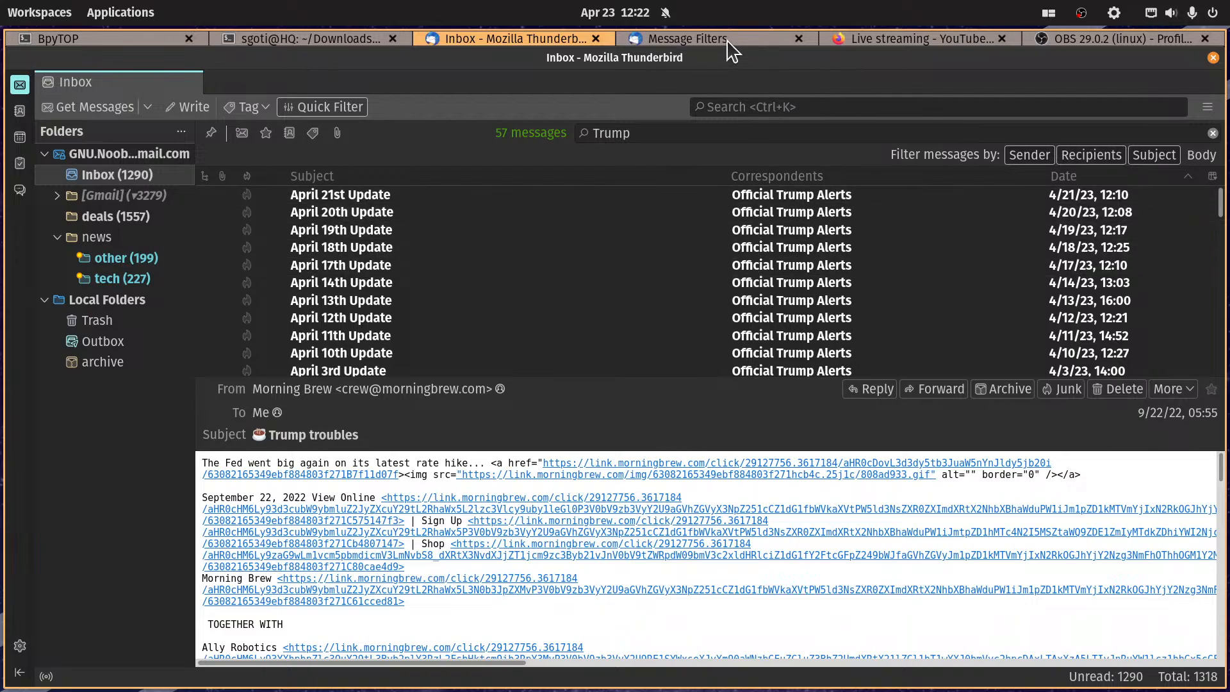
Step: Copy the sender's email address from the April 20th Update message and return to the Message Filters window
{"action": "left_click", "coordinate": [814, 211]}
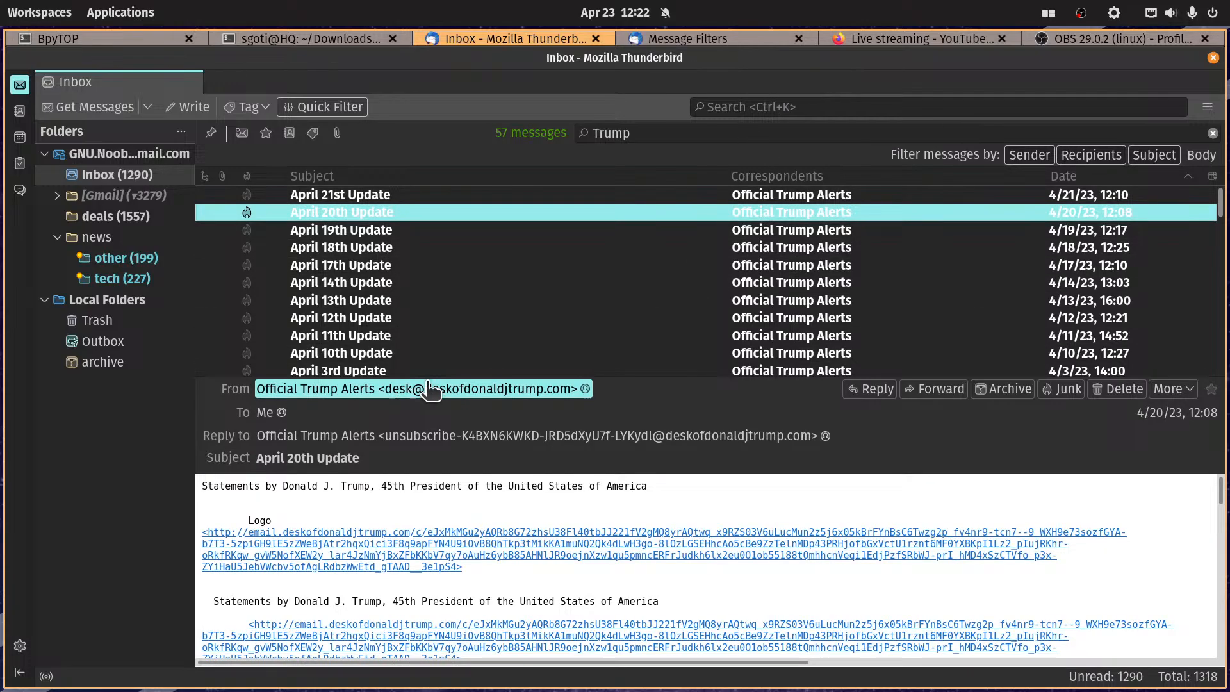
{"action": "left_click", "coordinate": [440, 389]}
{"action": "left_click", "coordinate": [500, 474]}
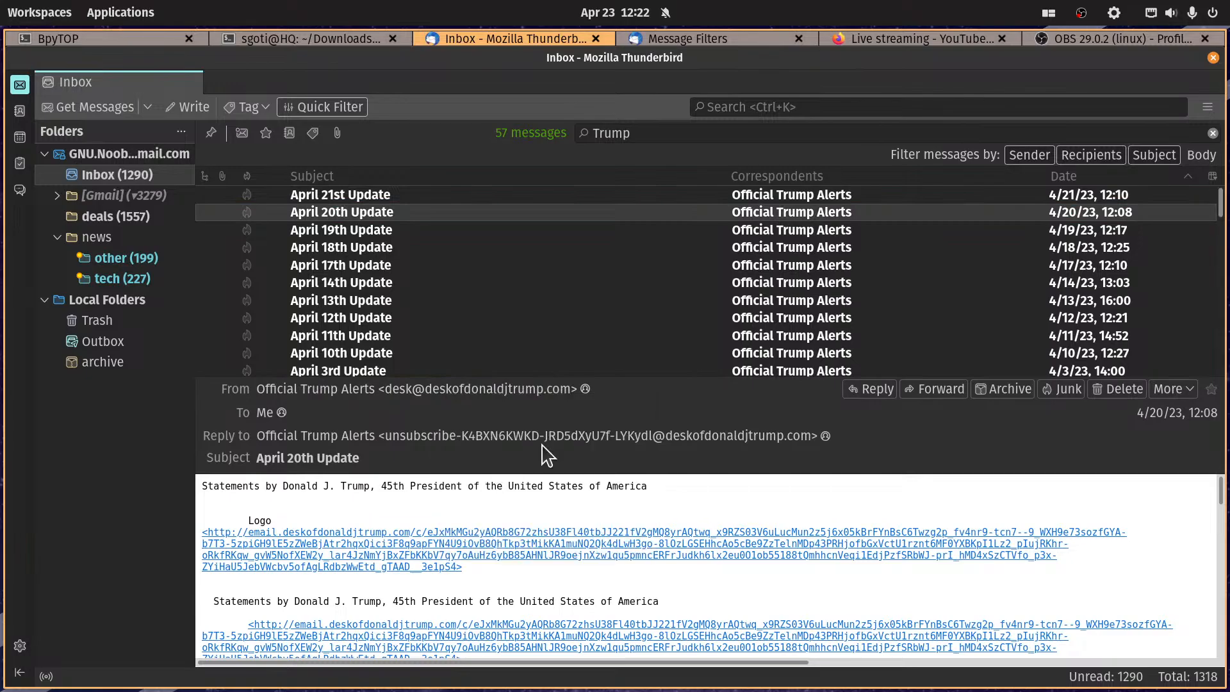
{"action": "left_click", "coordinate": [701, 40]}
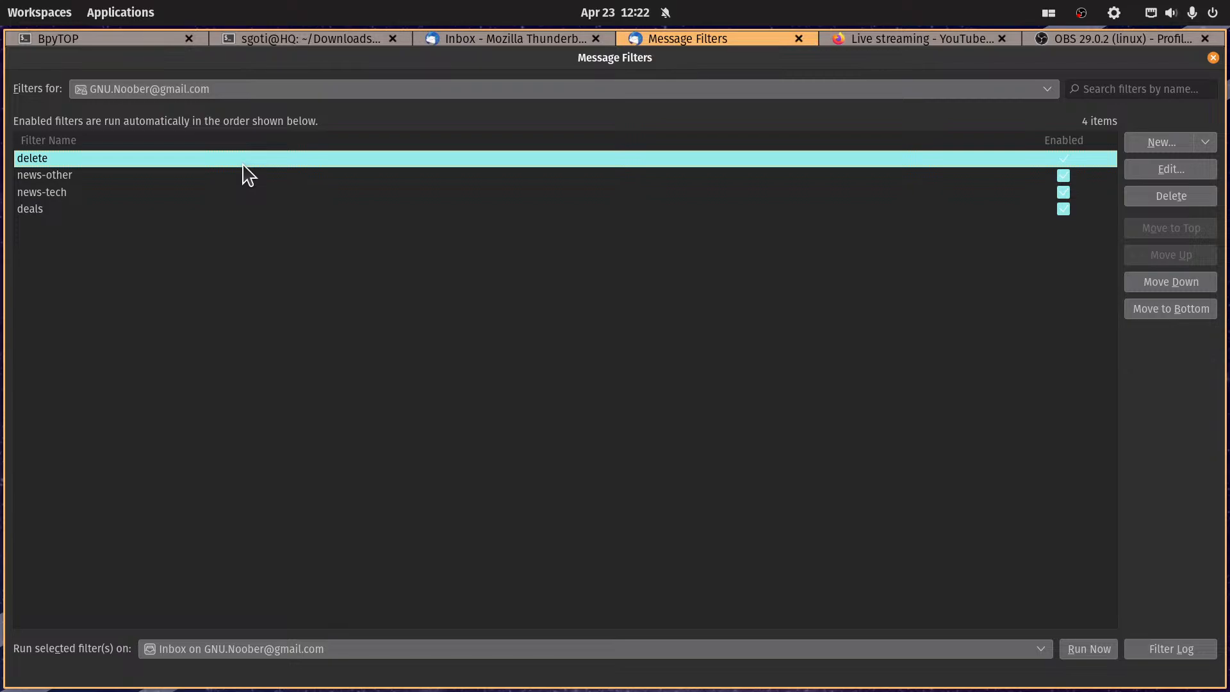
{"action": "left_click", "coordinate": [1154, 167]}
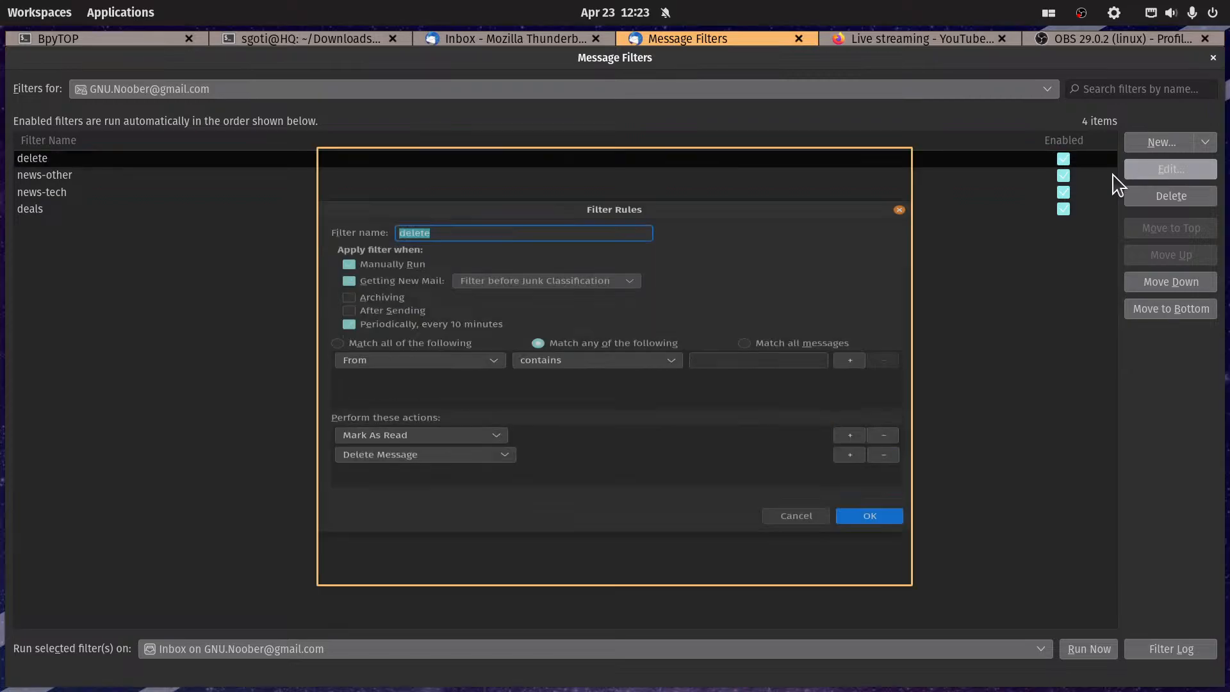
{"action": "left_click", "coordinate": [727, 357]}
{"action": "key", "text": "ctrl+v"}
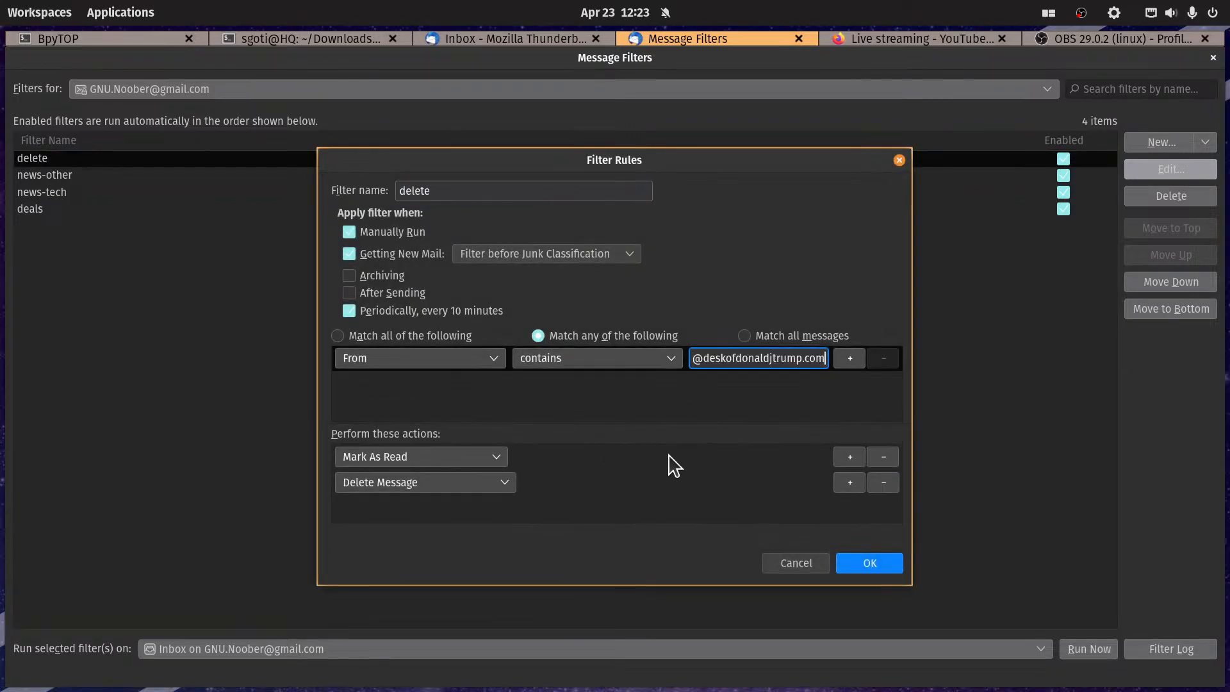
{"action": "key", "text": "Home"}
{"action": "key", "text": "shift+Right"}
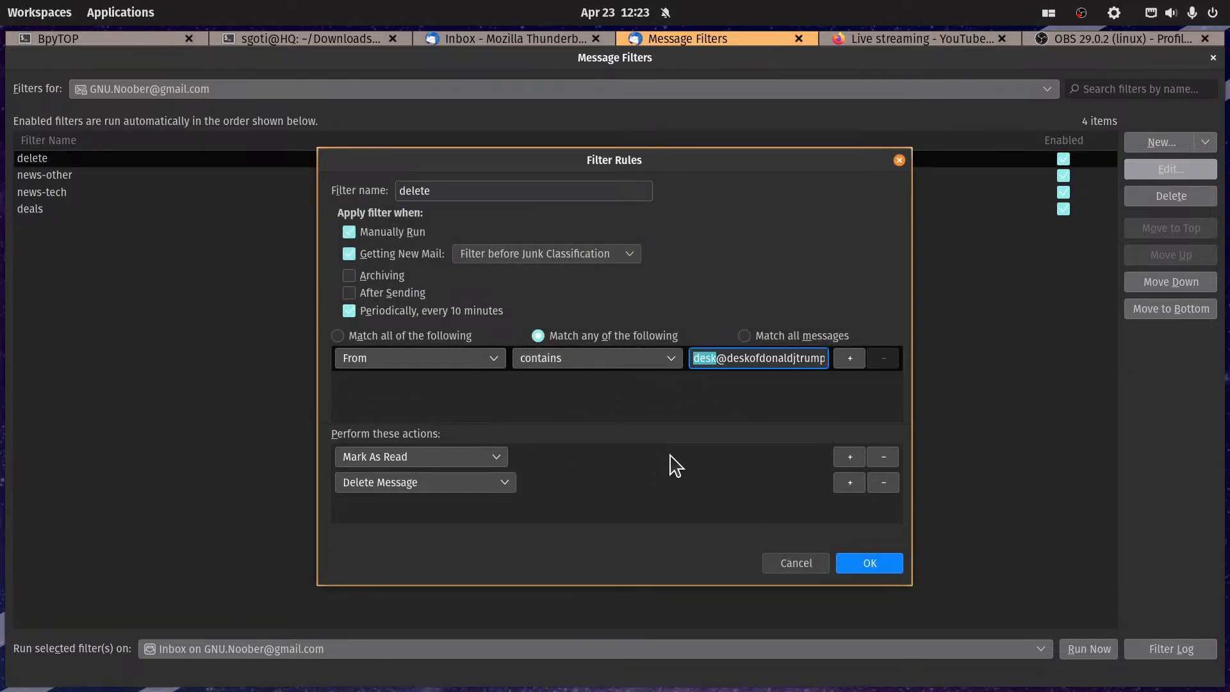
{"action": "key", "text": "Delete"}
{"action": "key", "text": "End"}
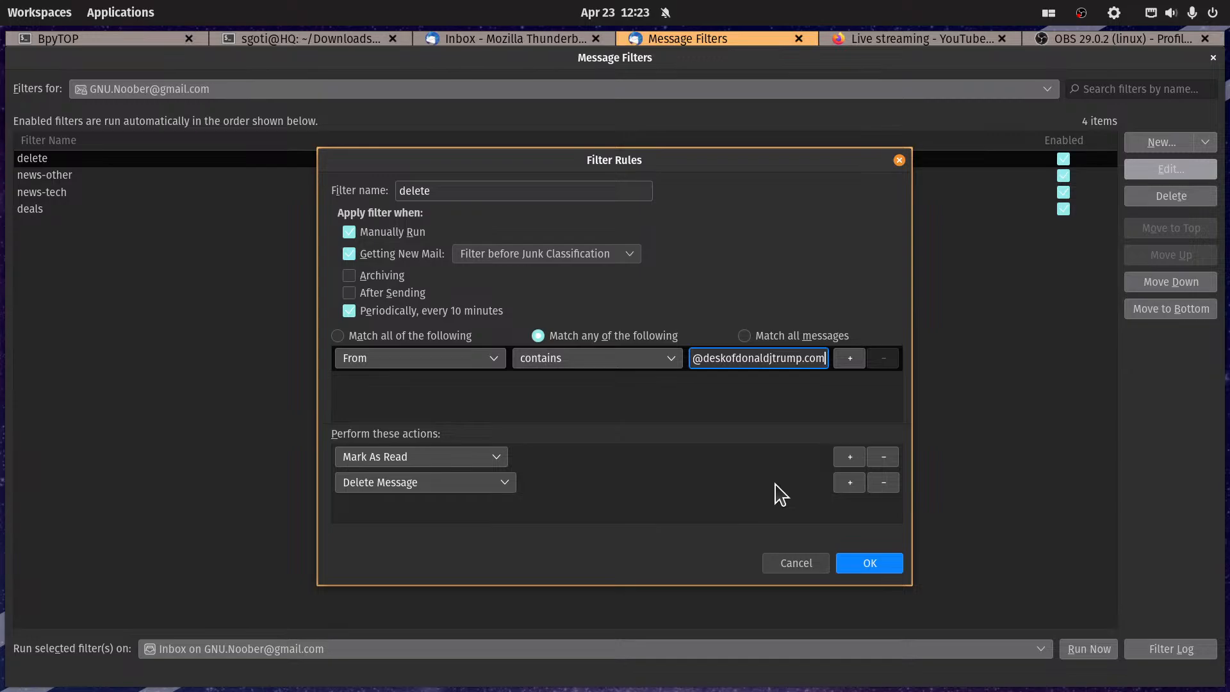
{"action": "key", "text": "ctrl+a"}
{"action": "key", "text": "BackSpace"}
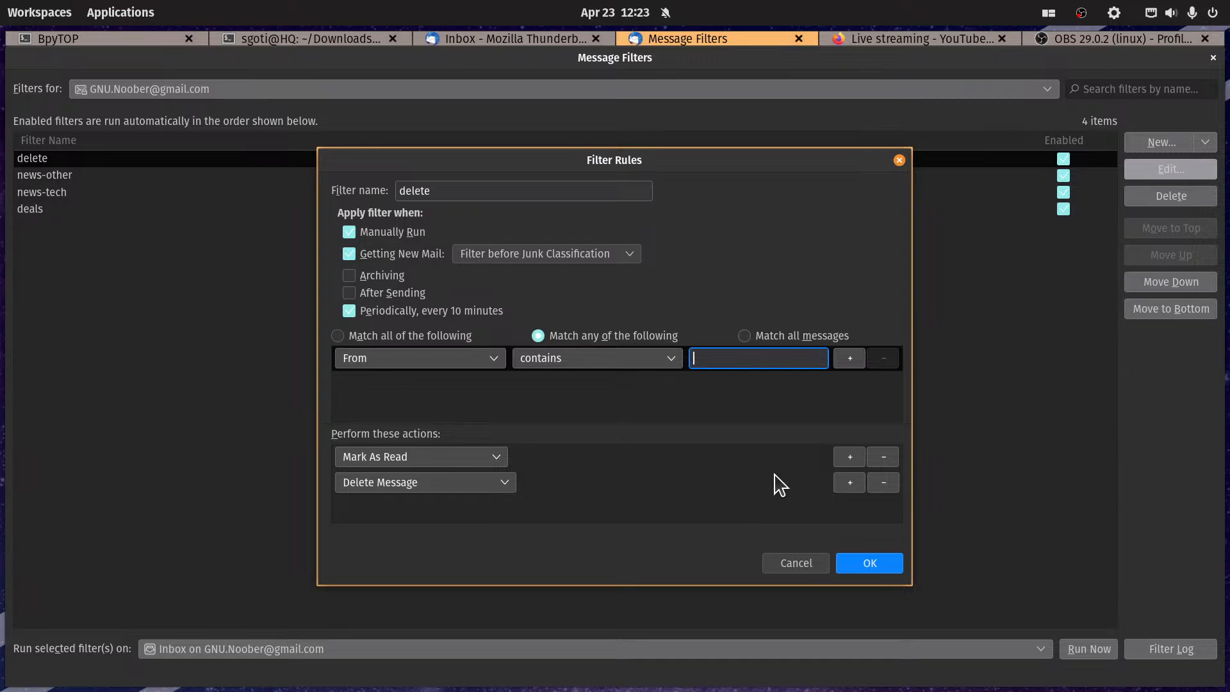
{"action": "left_click", "coordinate": [796, 563]}
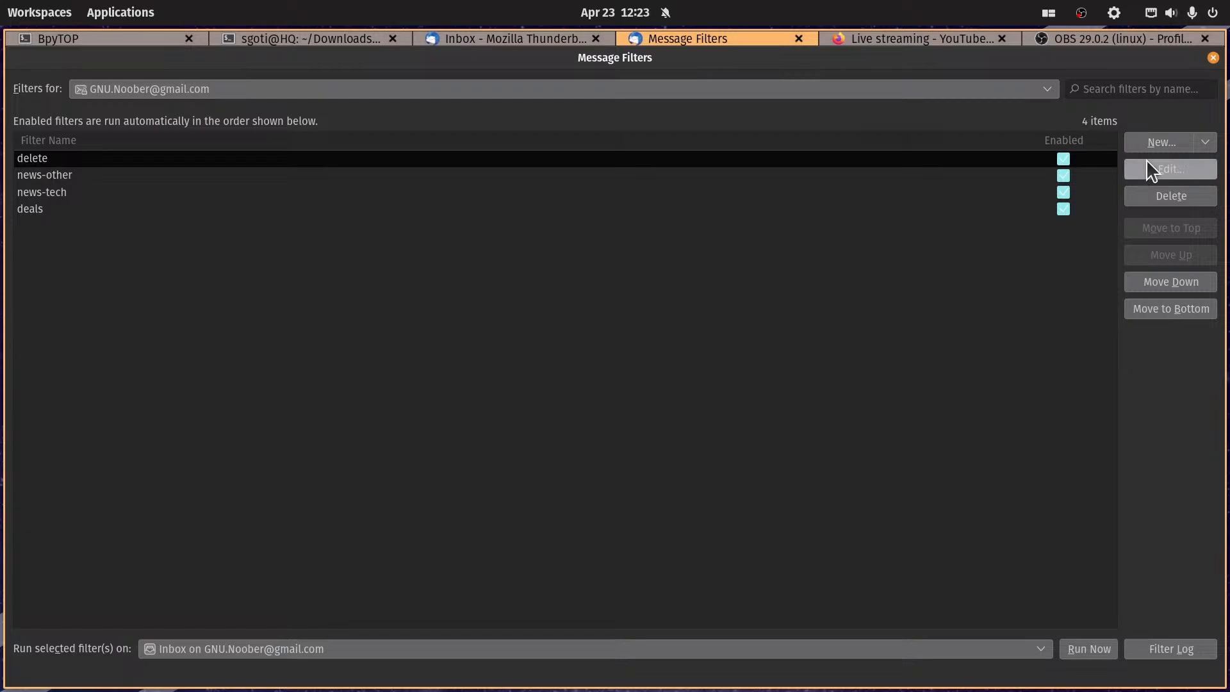
Step: Start a new filter named junk that also runs periodically every 10 minutes and filters new mail after junk classification
{"action": "left_click", "coordinate": [1161, 142]}
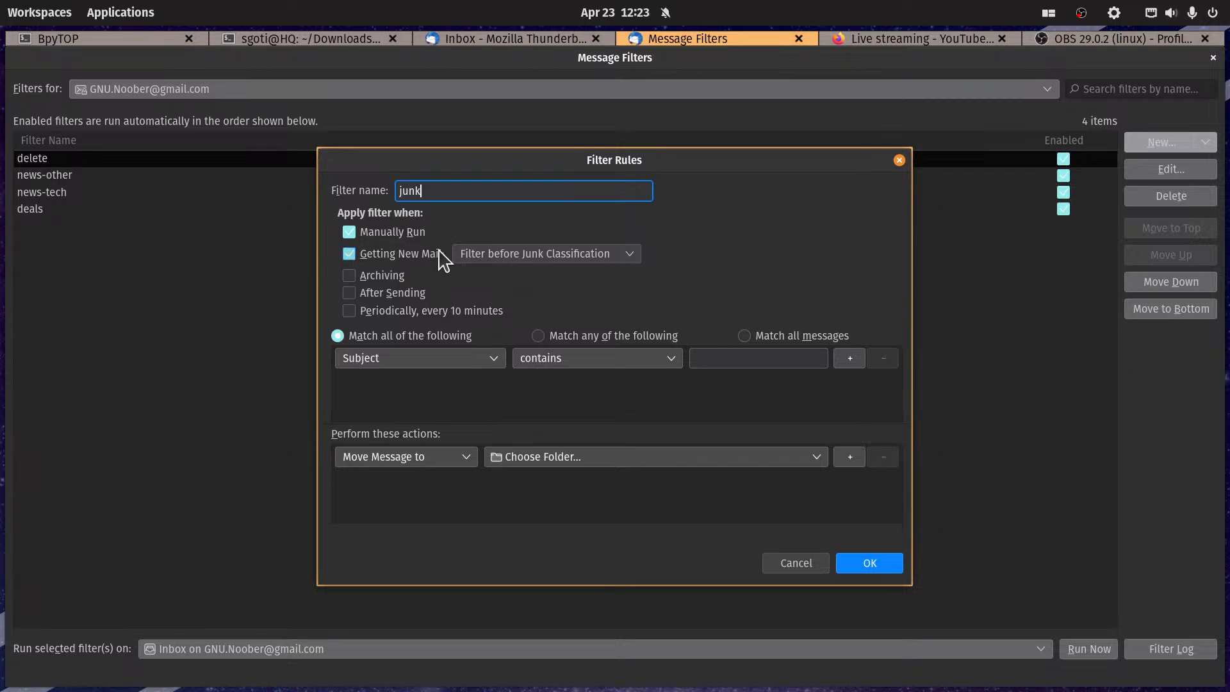
{"action": "left_click", "coordinate": [388, 312]}
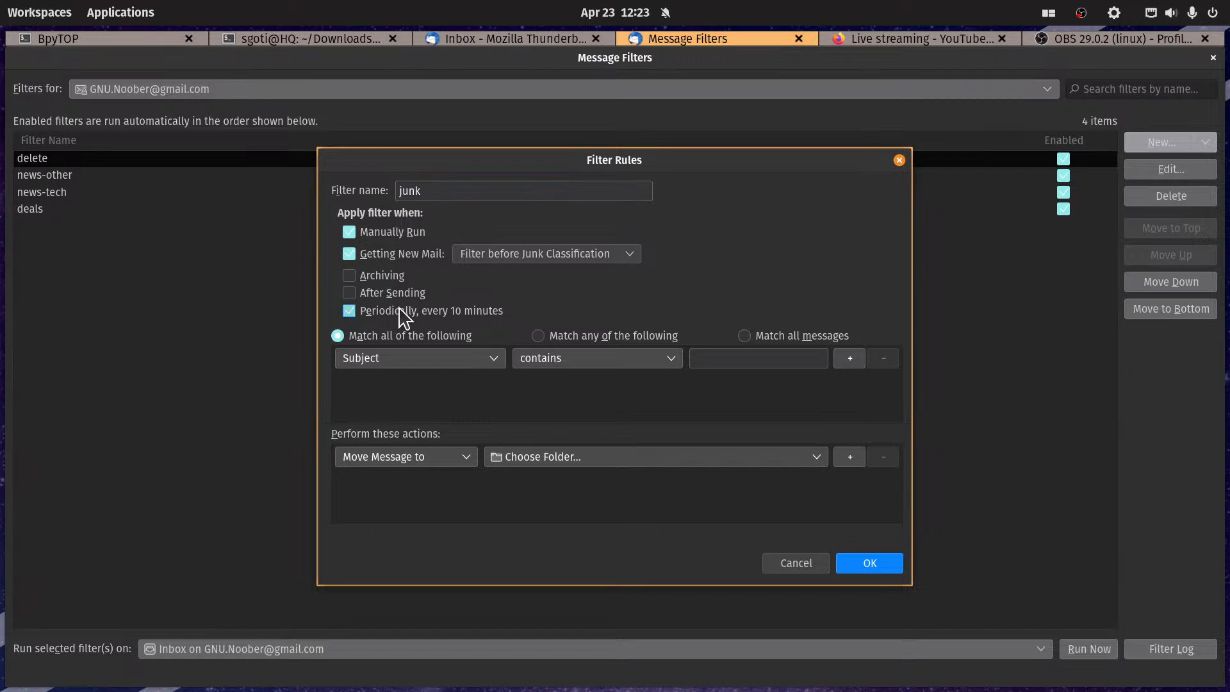
{"action": "left_click", "coordinate": [521, 254]}
{"action": "left_click", "coordinate": [520, 299]}
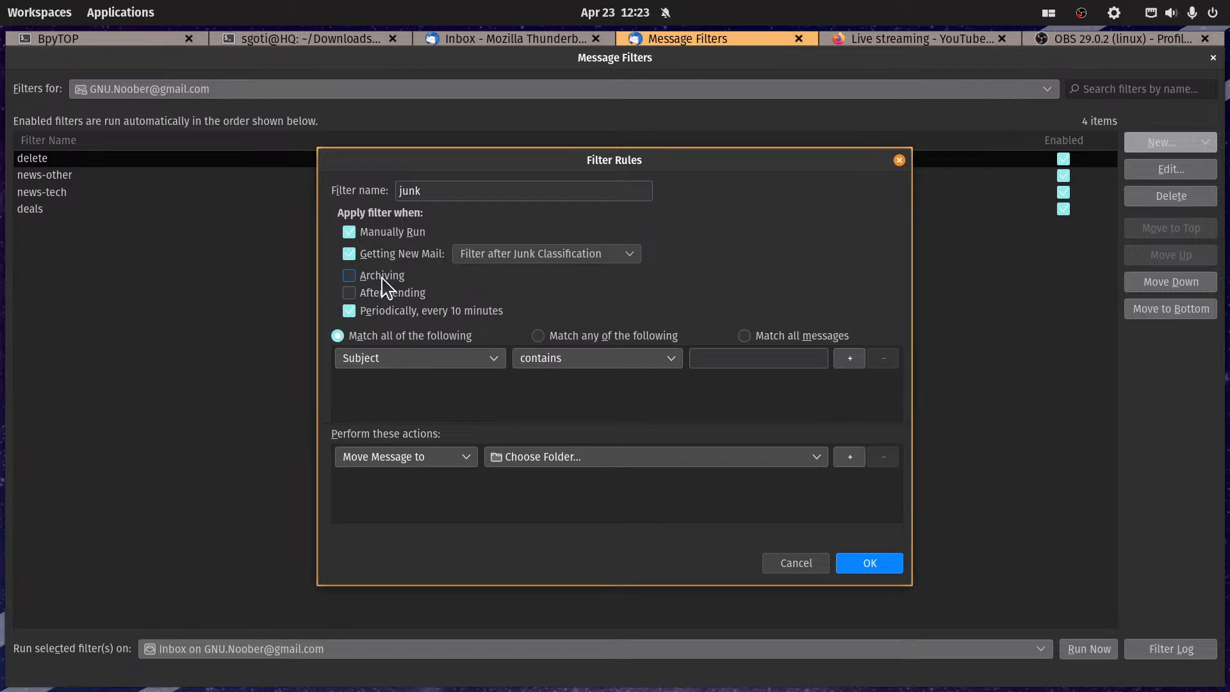
Step: Make the junk filter match any of its conditions, with From as the condition's field
{"action": "left_click", "coordinate": [578, 337]}
{"action": "left_click", "coordinate": [452, 360]}
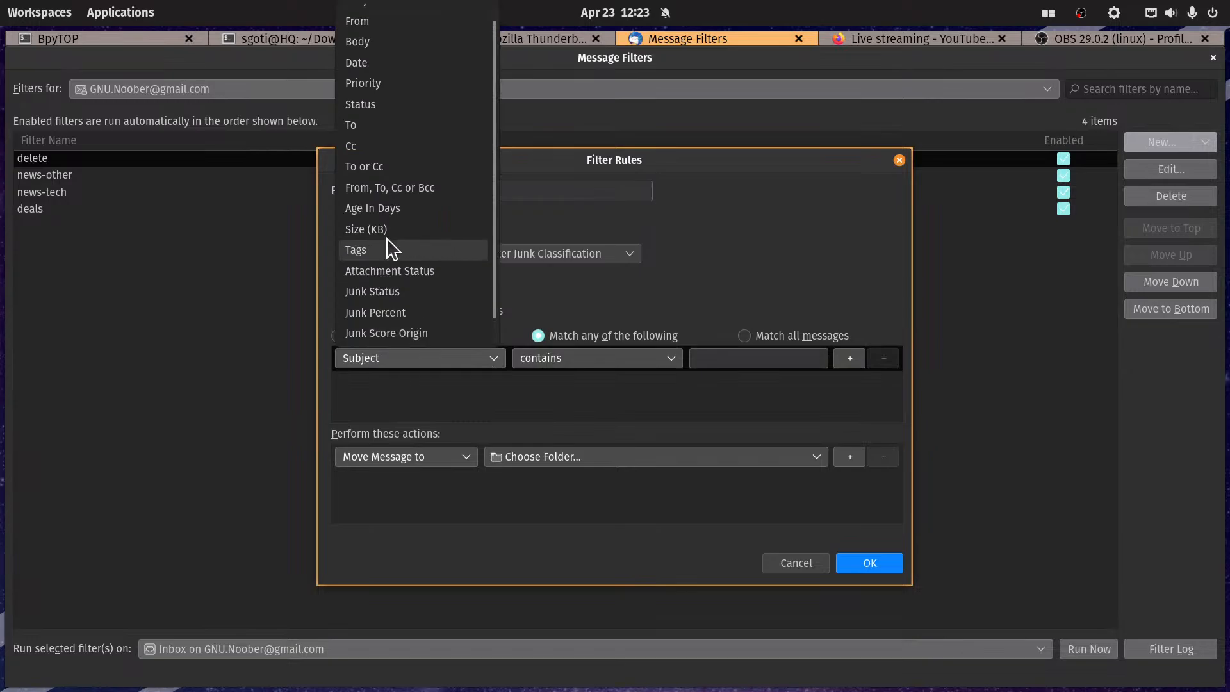
{"action": "left_click", "coordinate": [388, 24]}
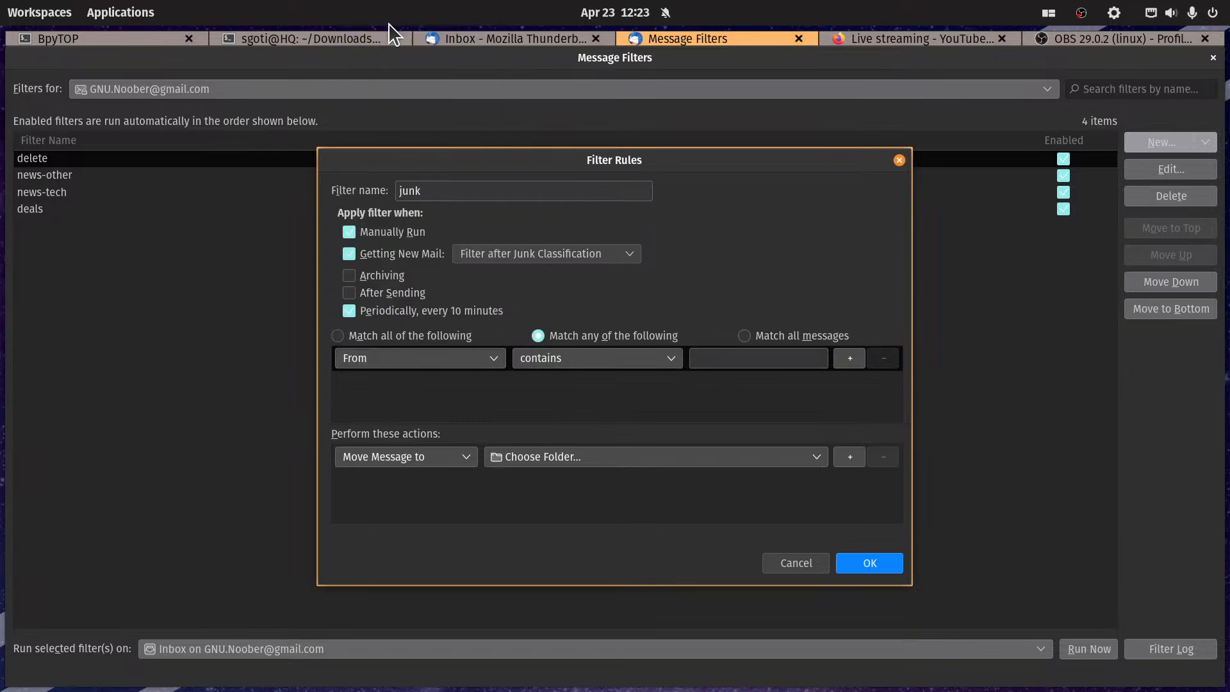
{"action": "left_click", "coordinate": [731, 358]}
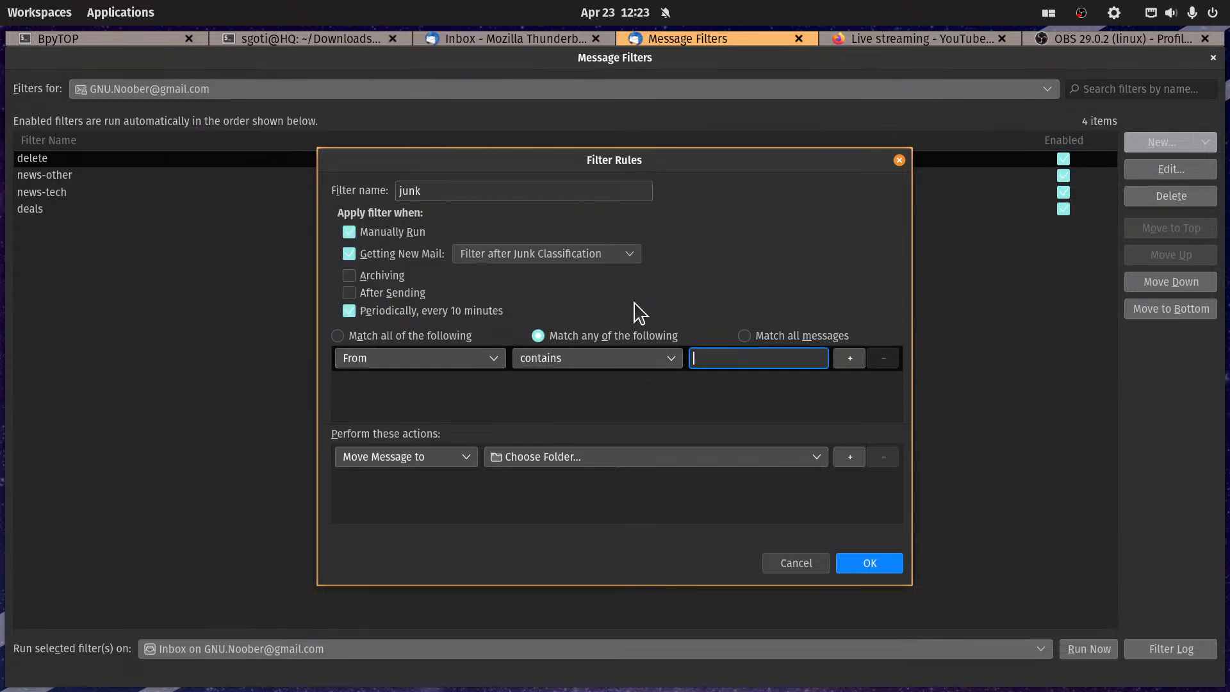
{"action": "key", "text": "ctrl+v"}
{"action": "key", "text": "Home"}
{"action": "type", "text": "desk"}
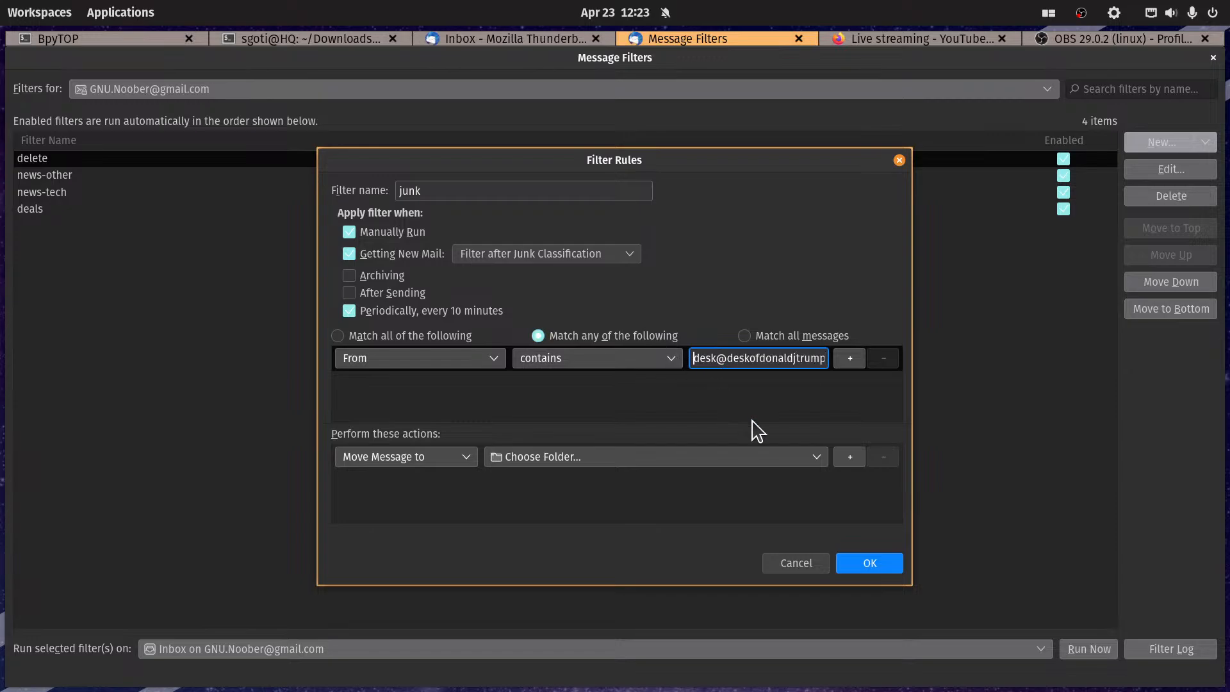
{"action": "key", "text": "BackSpace"}
{"action": "key", "text": "End"}
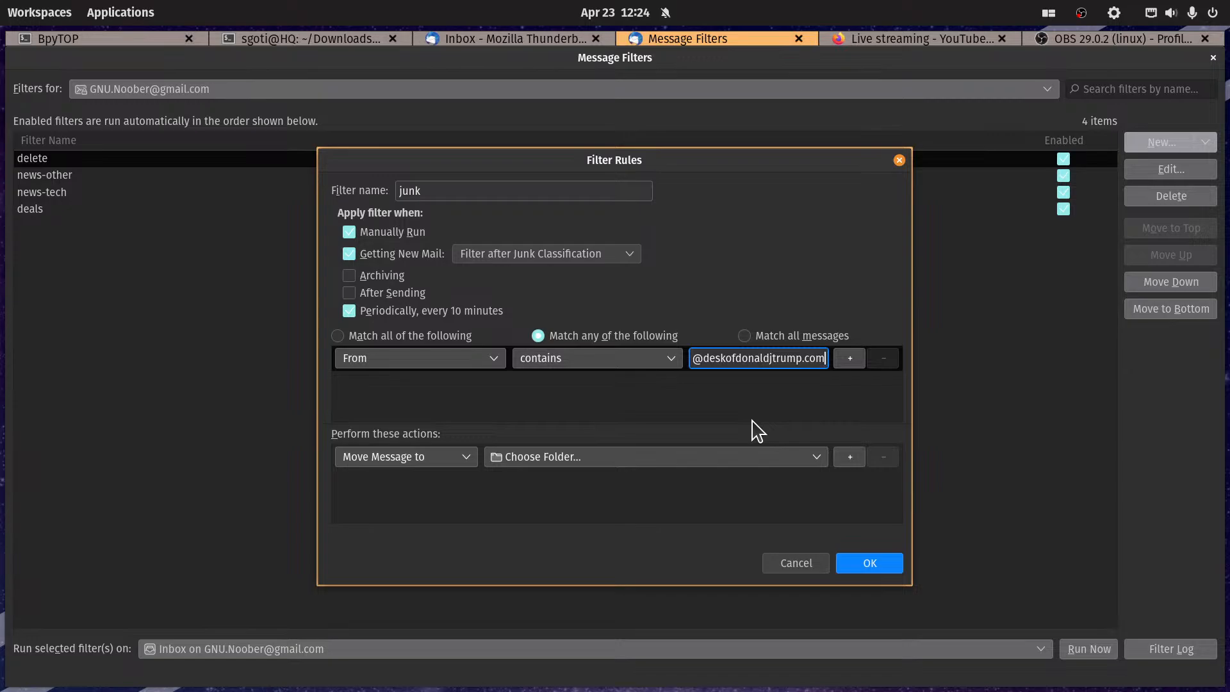
Step: Make the junk filter mark matching messages as read and add a second action that sets their junk status to Junk
{"action": "left_click", "coordinate": [466, 456]}
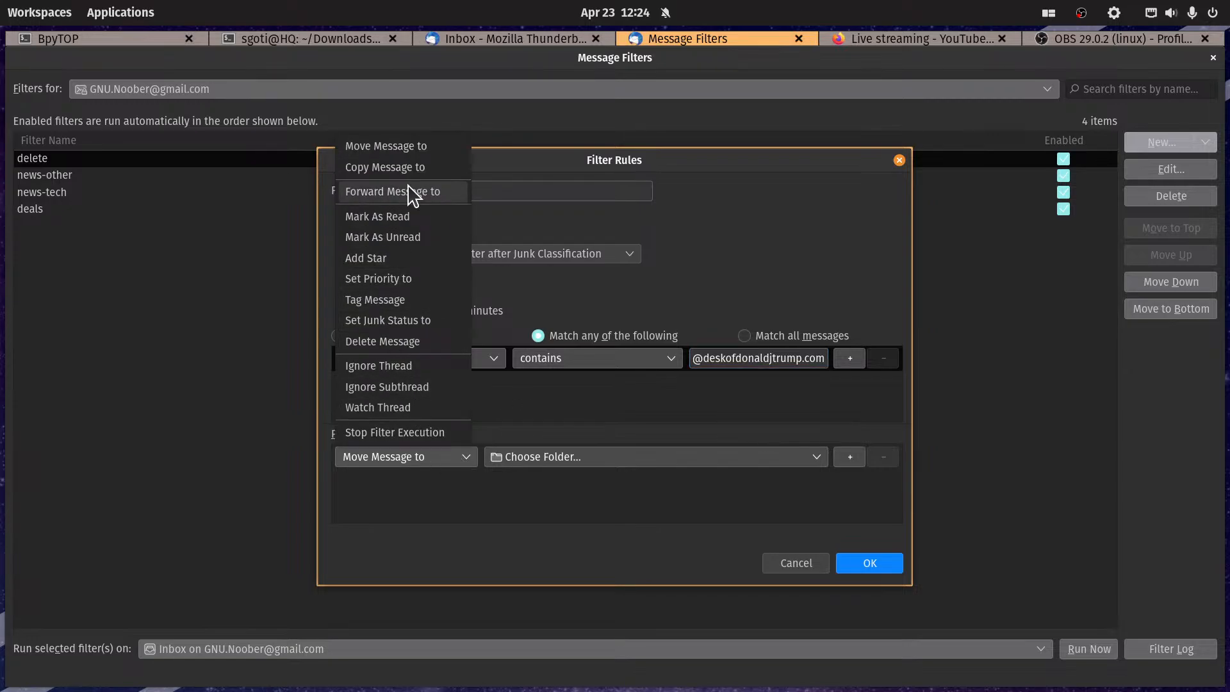
{"action": "left_click", "coordinate": [392, 217]}
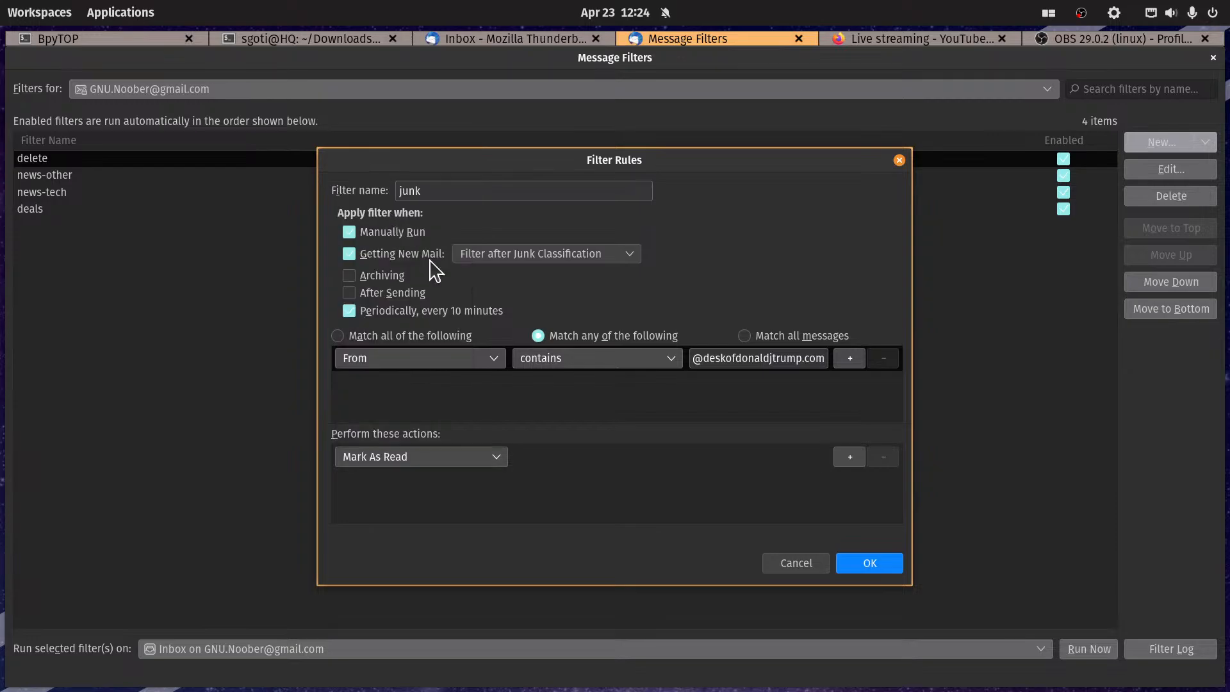
{"action": "left_click", "coordinate": [852, 459]}
{"action": "left_click", "coordinate": [409, 486]}
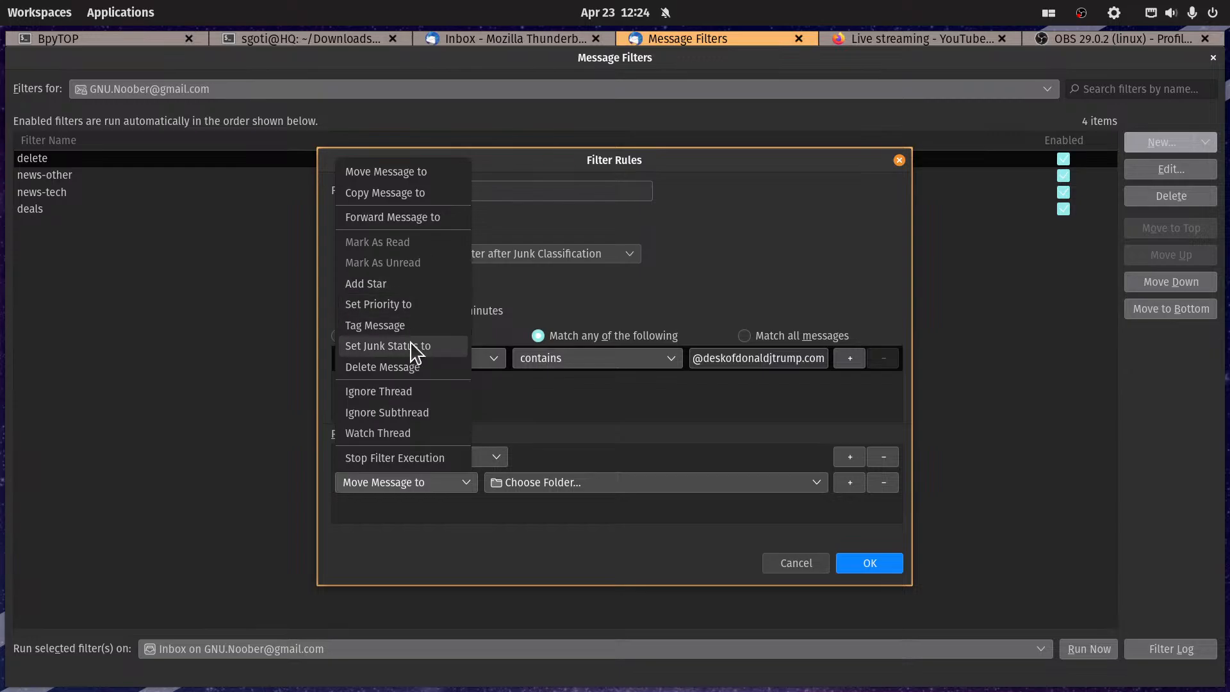
{"action": "left_click", "coordinate": [387, 346]}
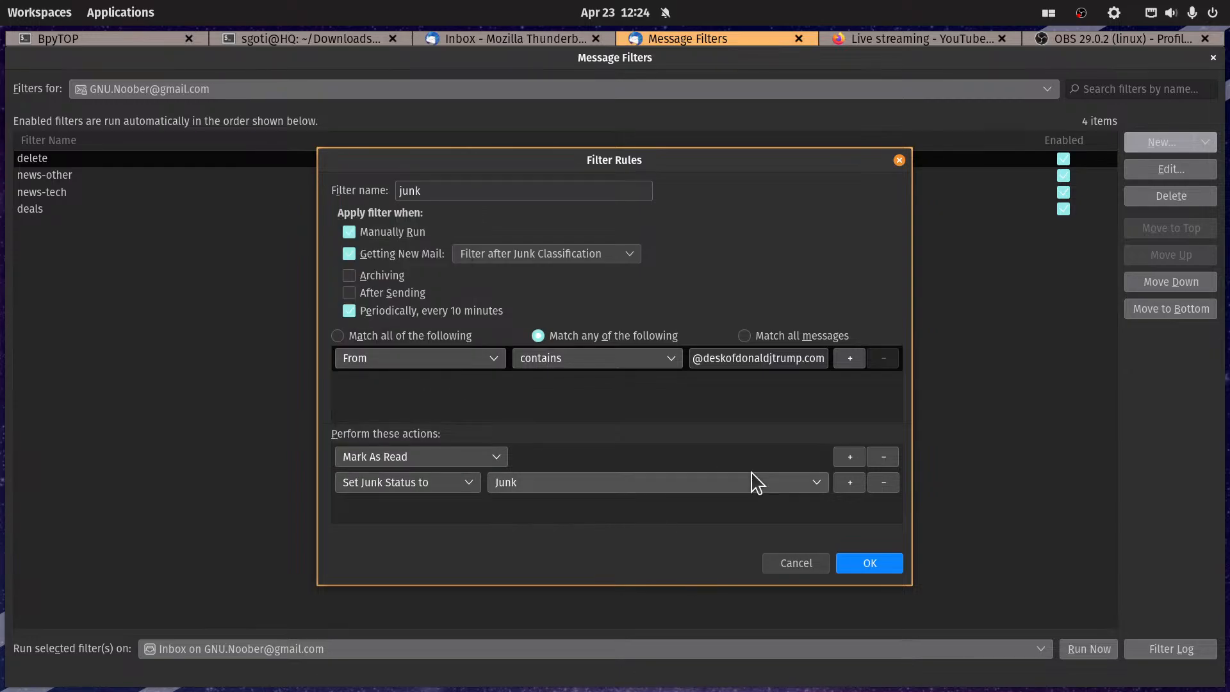
Step: Add a third action that moves matching messages to the account's [Gmail] Spam folder and save the junk filter
{"action": "left_click", "coordinate": [849, 483]}
{"action": "left_click", "coordinate": [433, 511]}
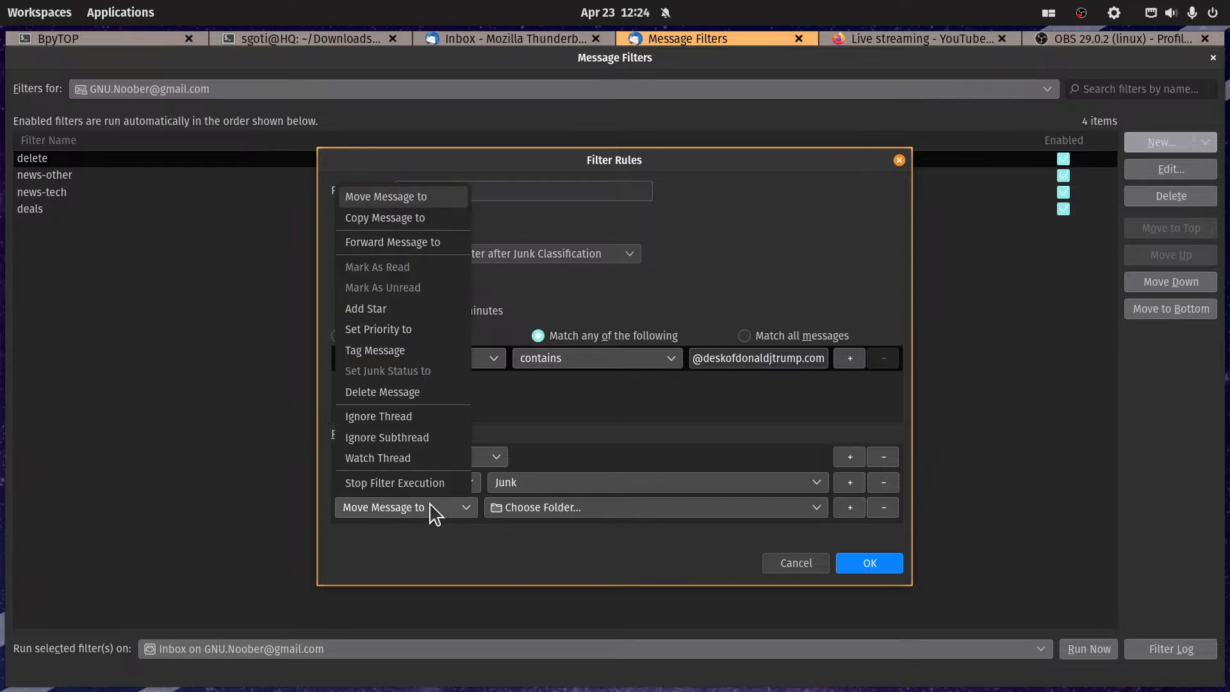
{"action": "left_click", "coordinate": [397, 393]}
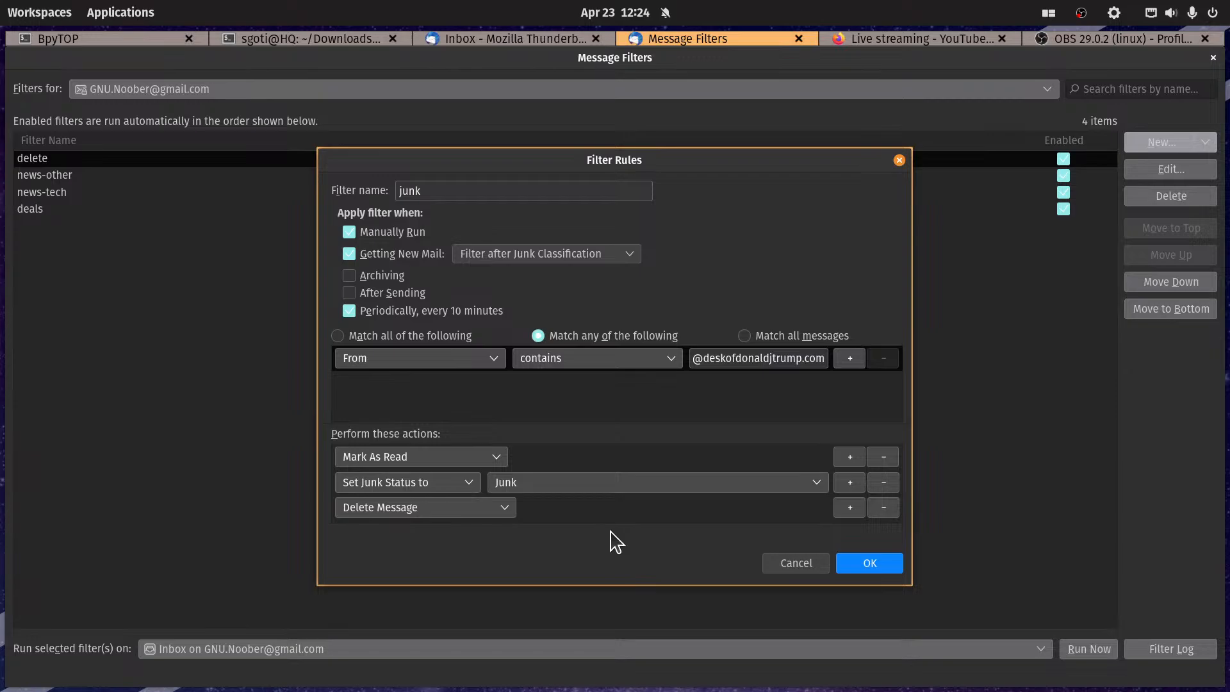
{"action": "left_click", "coordinate": [491, 510]}
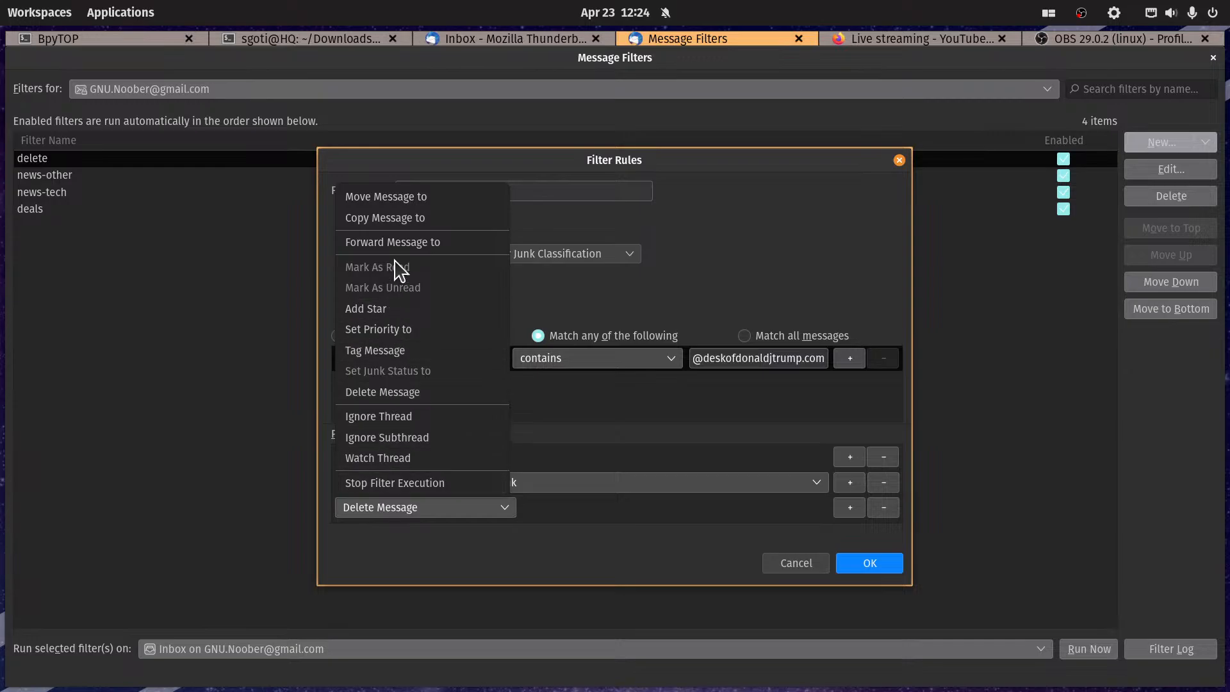
{"action": "left_click", "coordinate": [413, 197]}
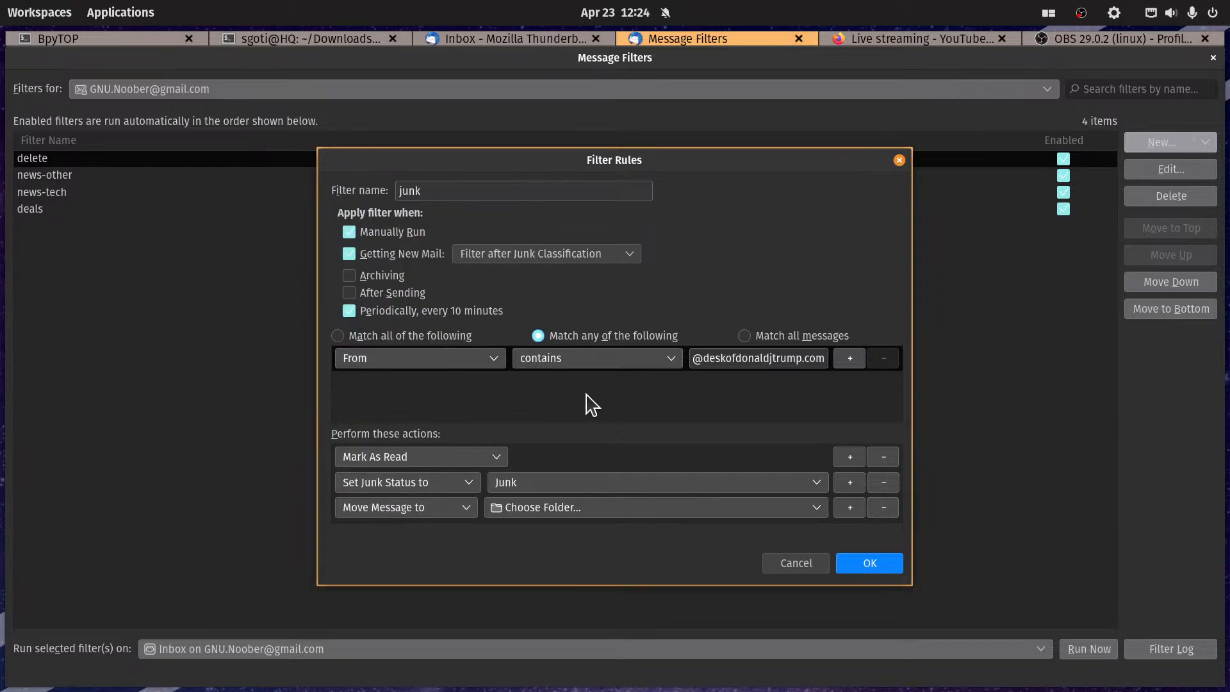
{"action": "left_click", "coordinate": [817, 508]}
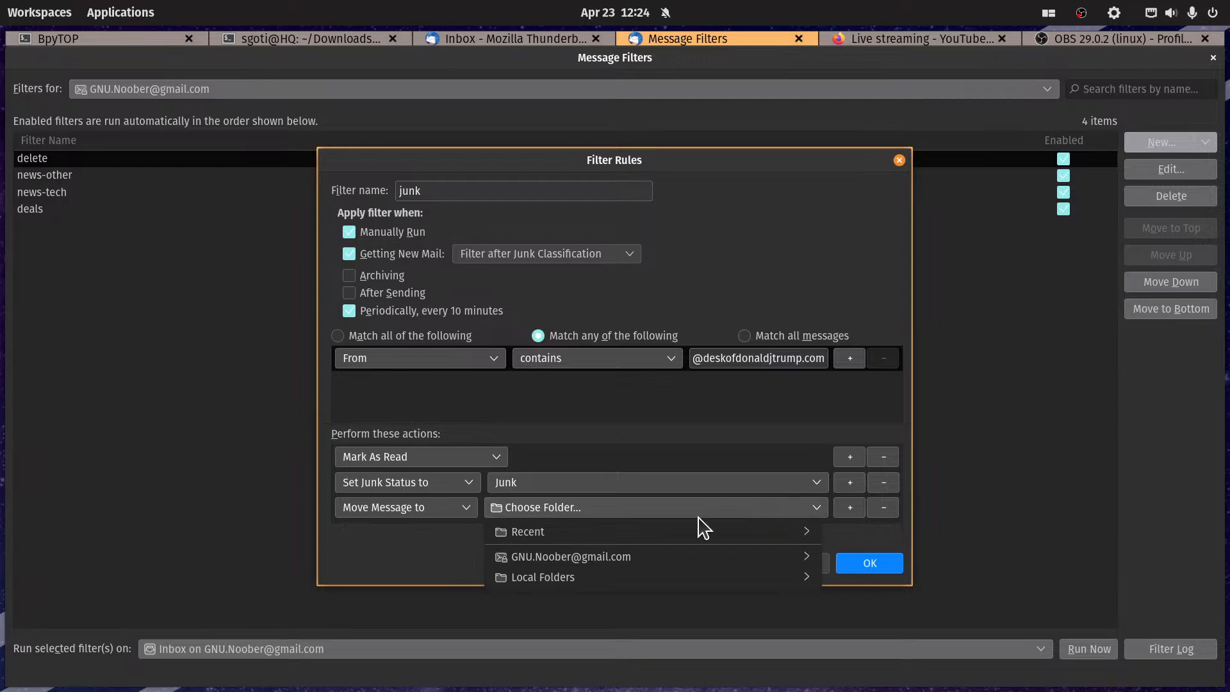
{"action": "mouse_move", "coordinate": [756, 563]}
{"action": "mouse_move", "coordinate": [882, 581]}
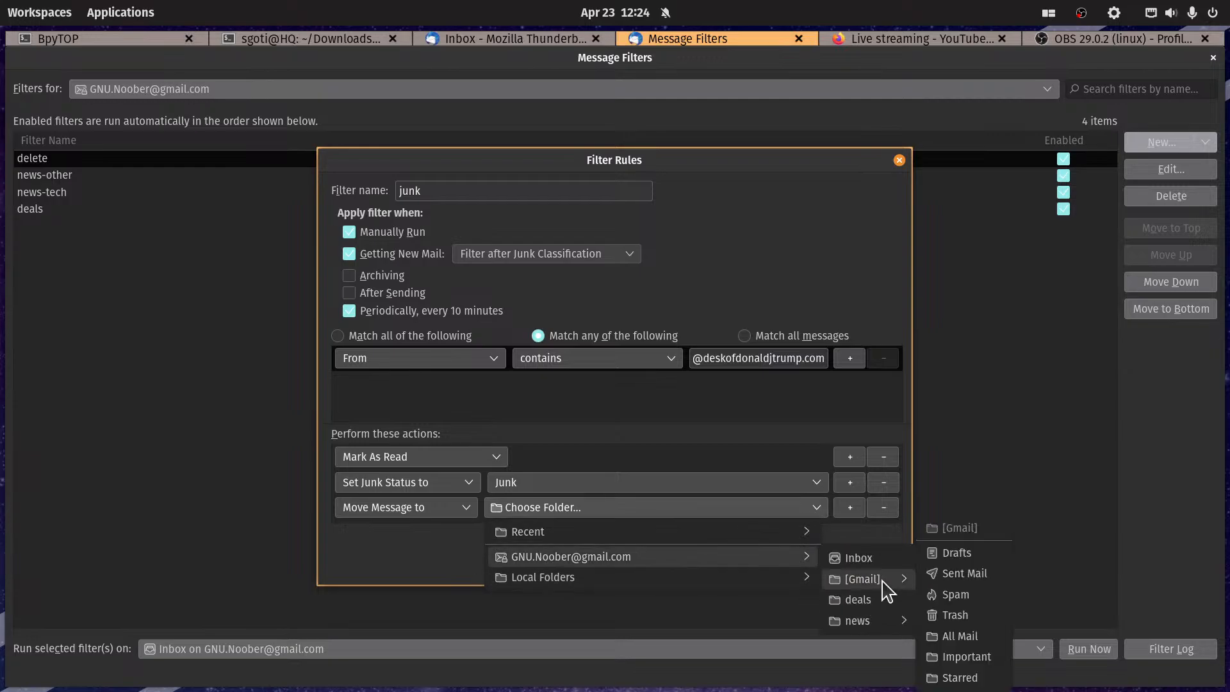
{"action": "left_click", "coordinate": [969, 596]}
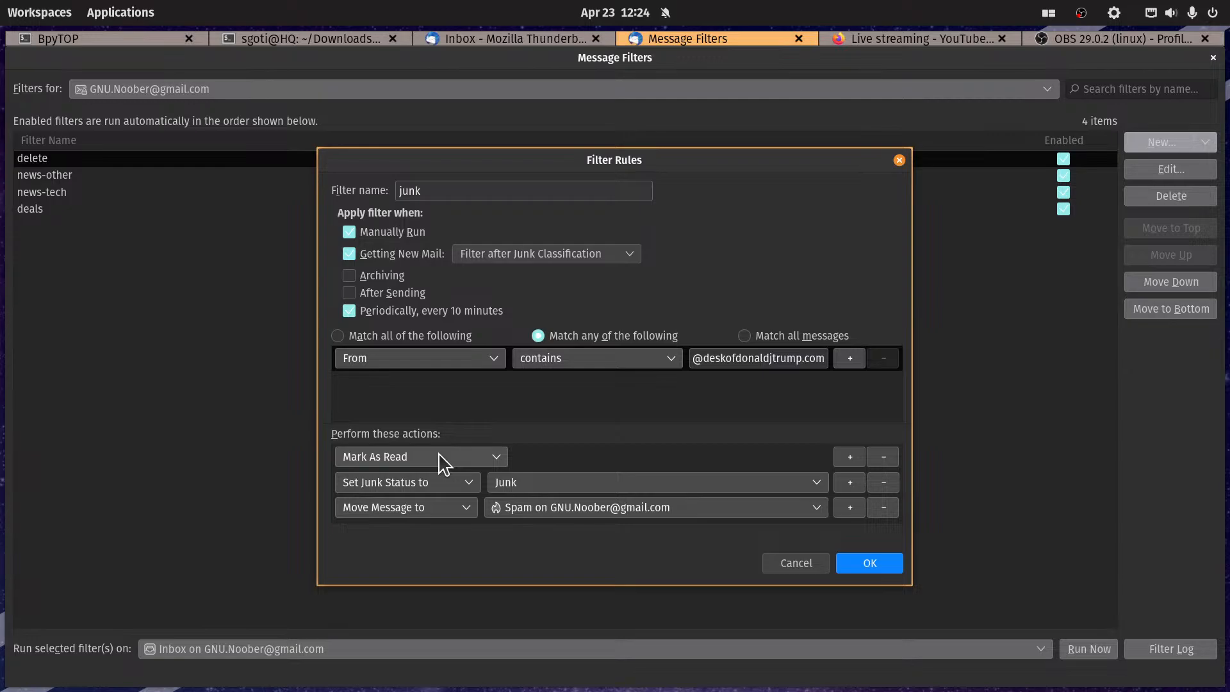
{"action": "left_click", "coordinate": [870, 564]}
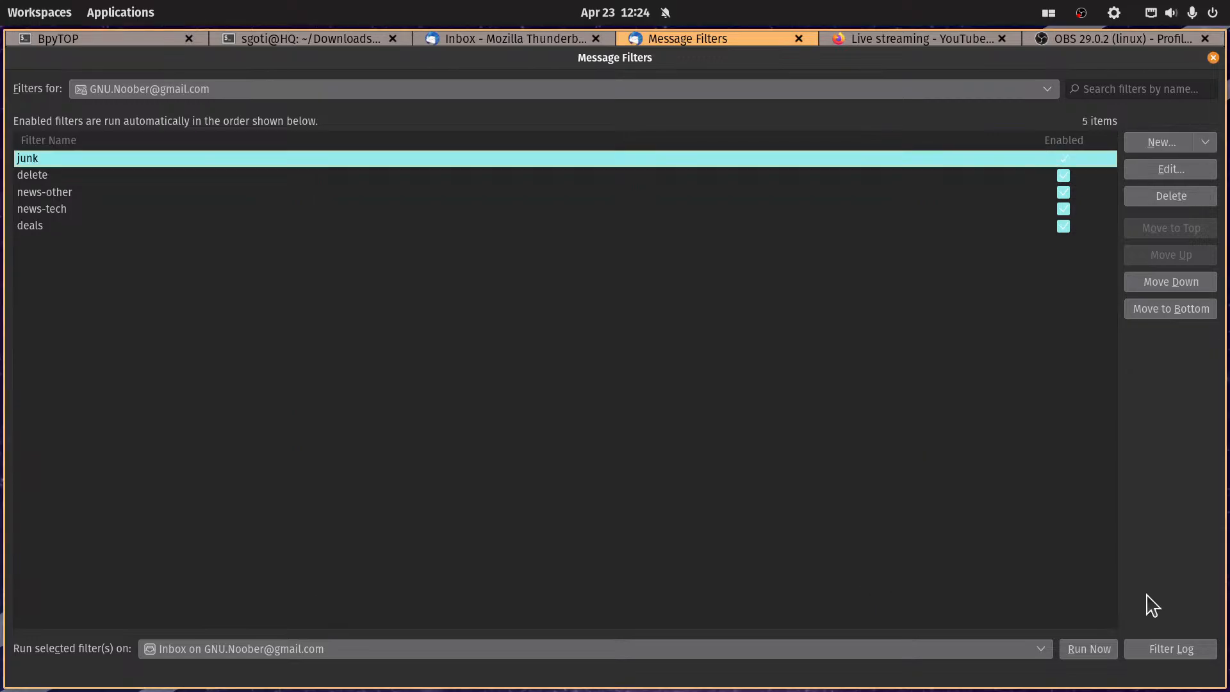
Step: Run the junk filter on the Inbox and check the messages in the [Gmail] Spam folder
{"action": "left_click", "coordinate": [1097, 644]}
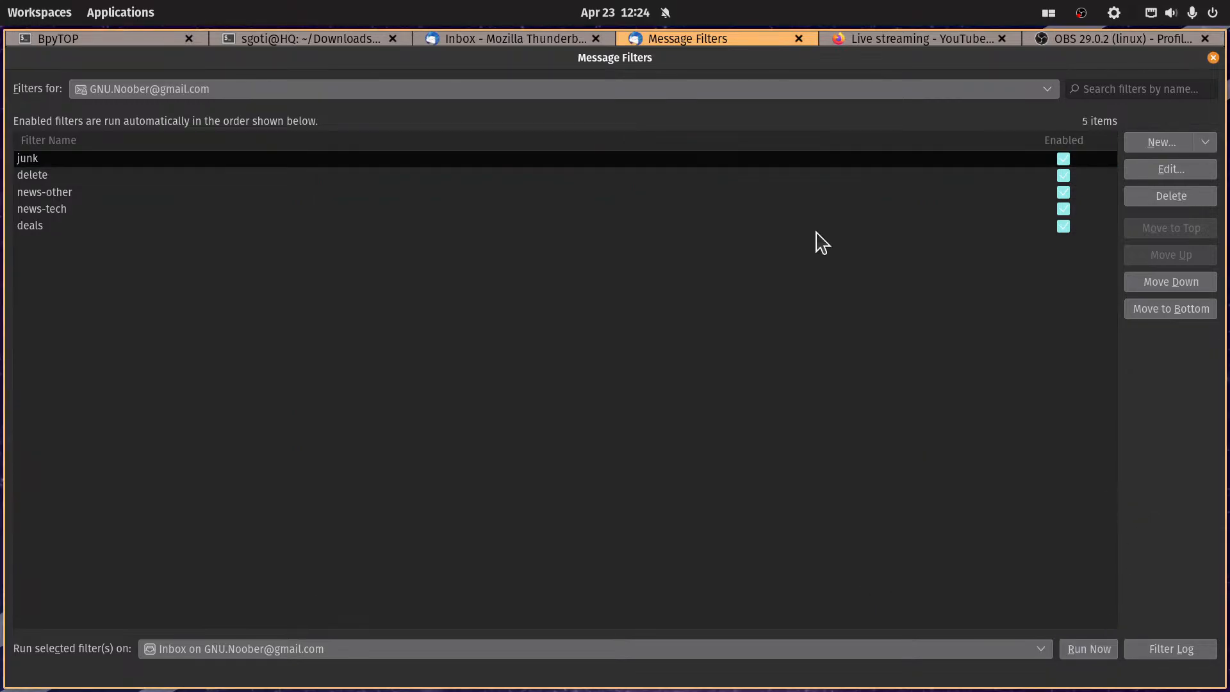
{"action": "left_click", "coordinate": [519, 39]}
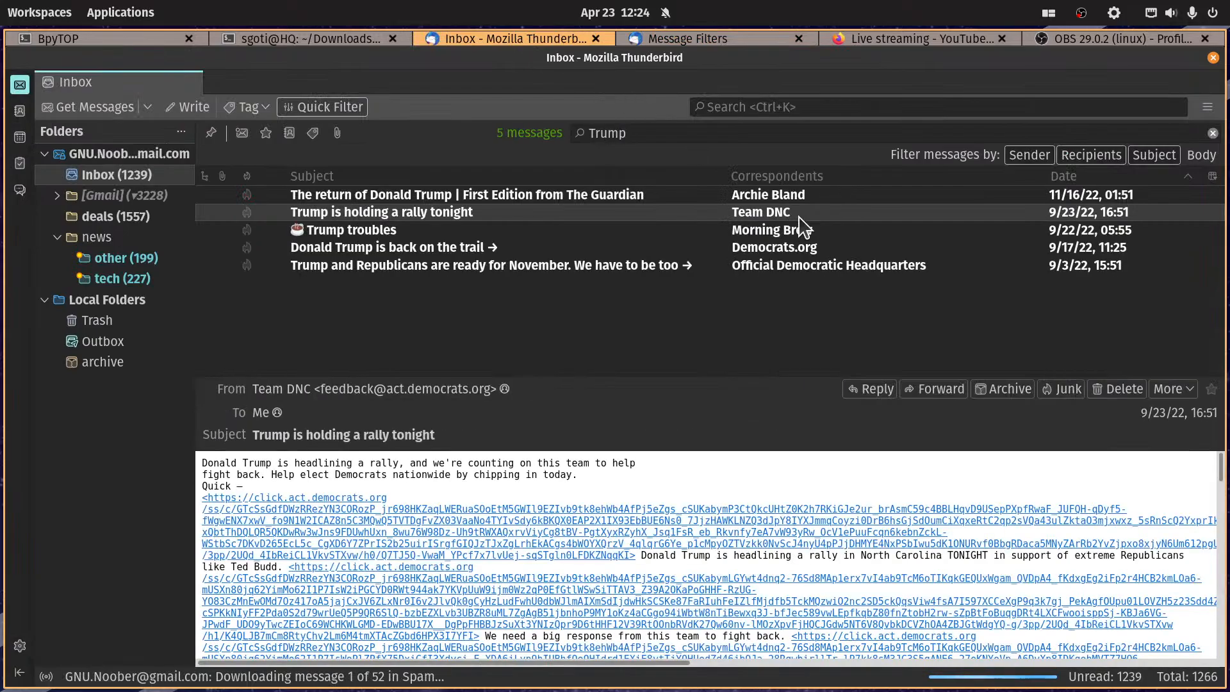
{"action": "left_click", "coordinate": [57, 195]}
{"action": "left_click", "coordinate": [111, 279]}
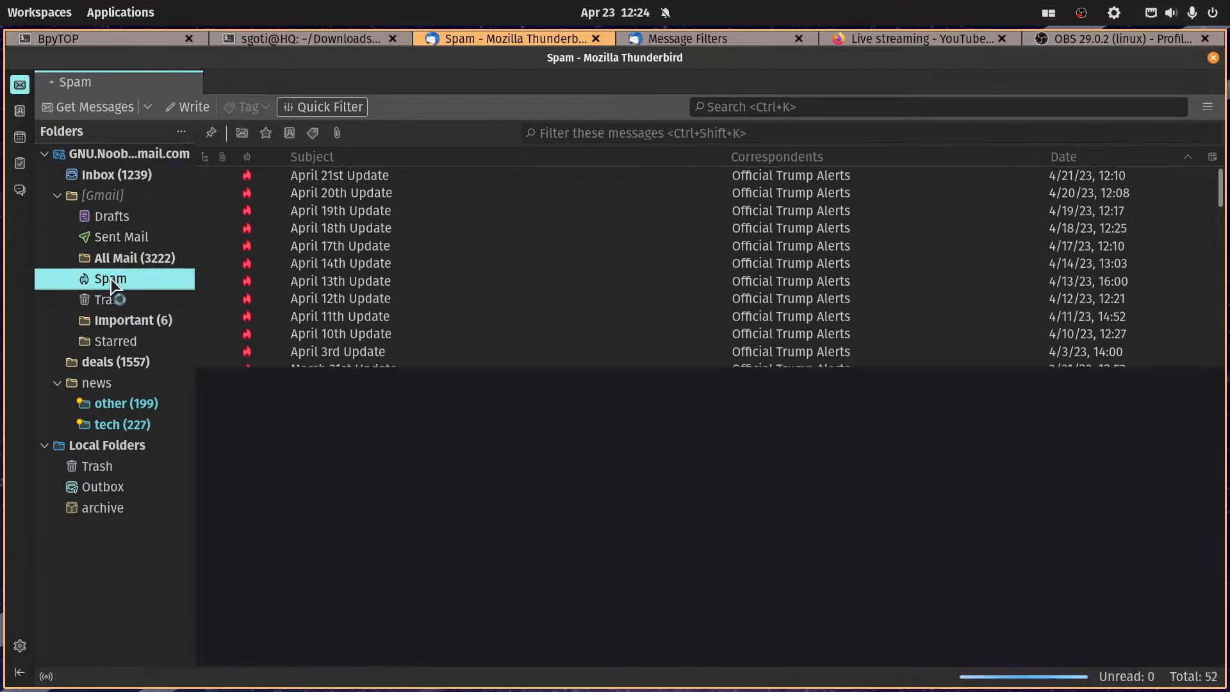
{"action": "scroll", "coordinate": [359, 250], "scroll_direction": "down", "scroll_amount": 2}
{"action": "scroll", "coordinate": [359, 250], "scroll_direction": "down", "scroll_amount": 13}
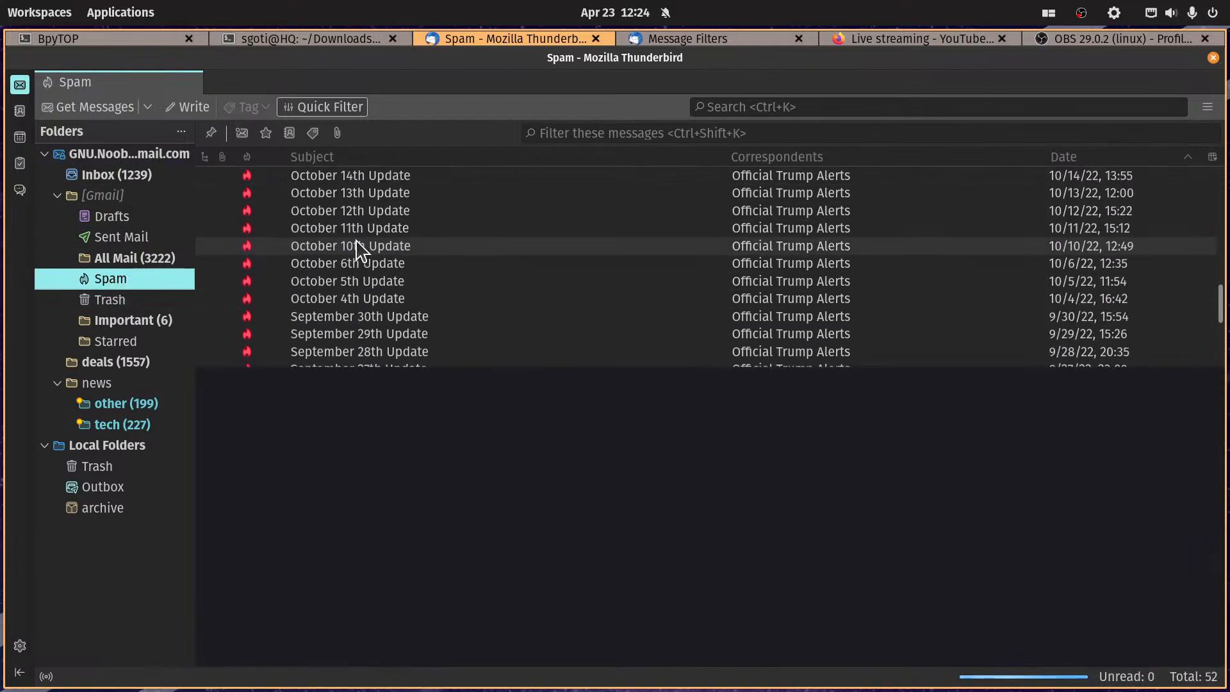
{"action": "scroll", "coordinate": [359, 257], "scroll_direction": "up", "scroll_amount": 13}
{"action": "scroll", "coordinate": [359, 282], "scroll_direction": "up", "scroll_amount": 2}
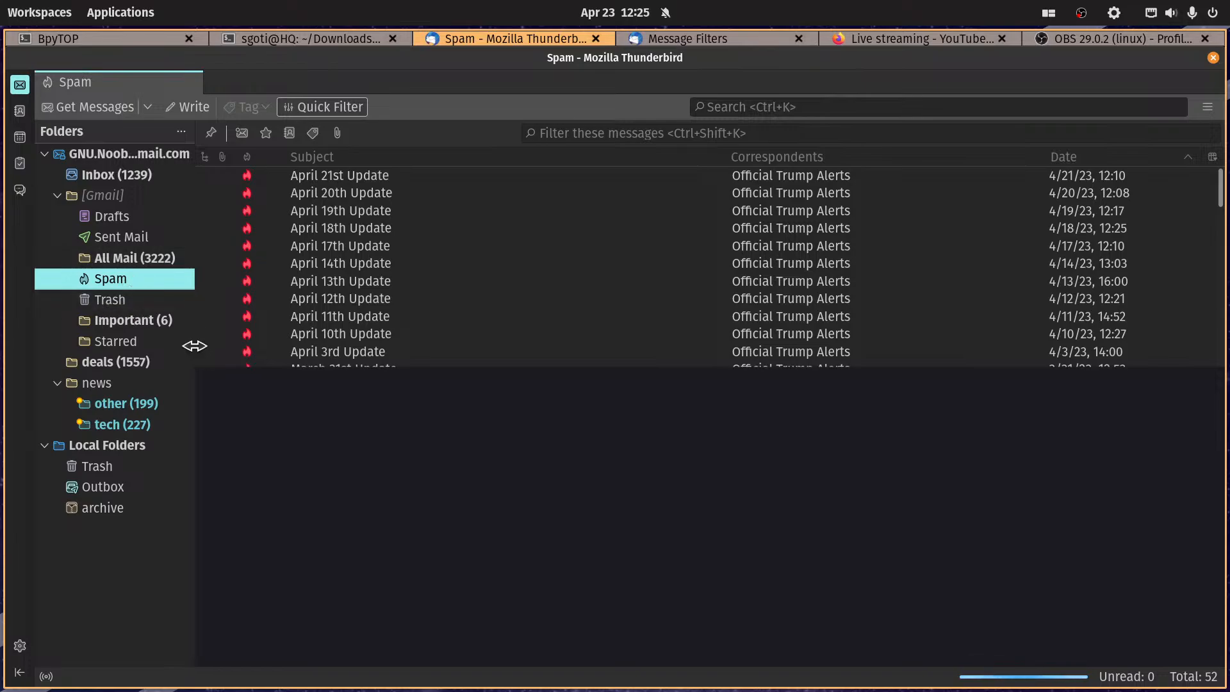
Step: Mark all messages in the [Gmail] Important folder as read and return to the Inbox to look through its messages
{"action": "left_click", "coordinate": [147, 326]}
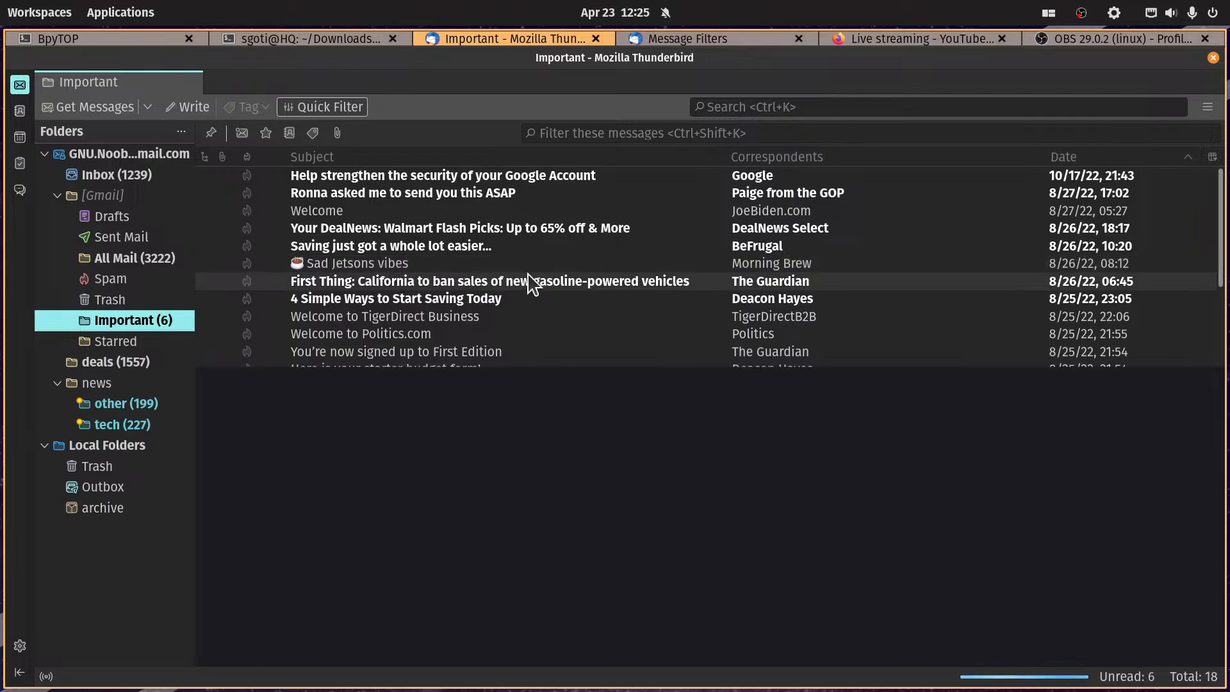
{"action": "key", "text": "shift+c"}
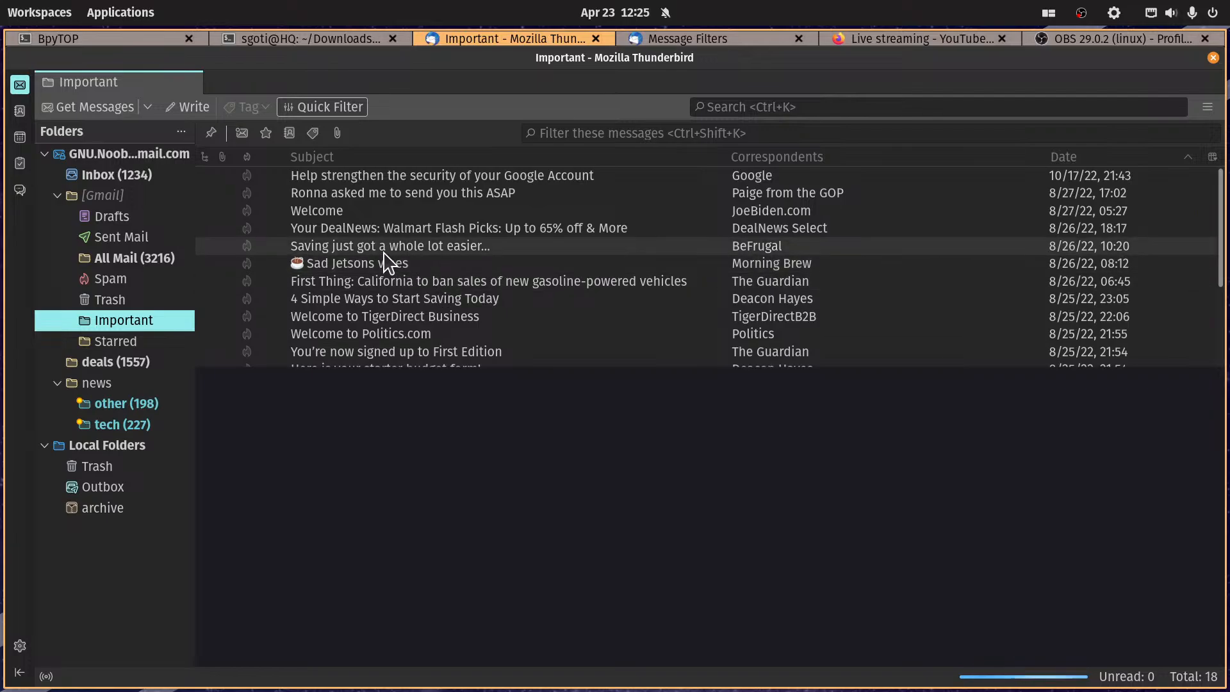
{"action": "left_click", "coordinate": [112, 175]}
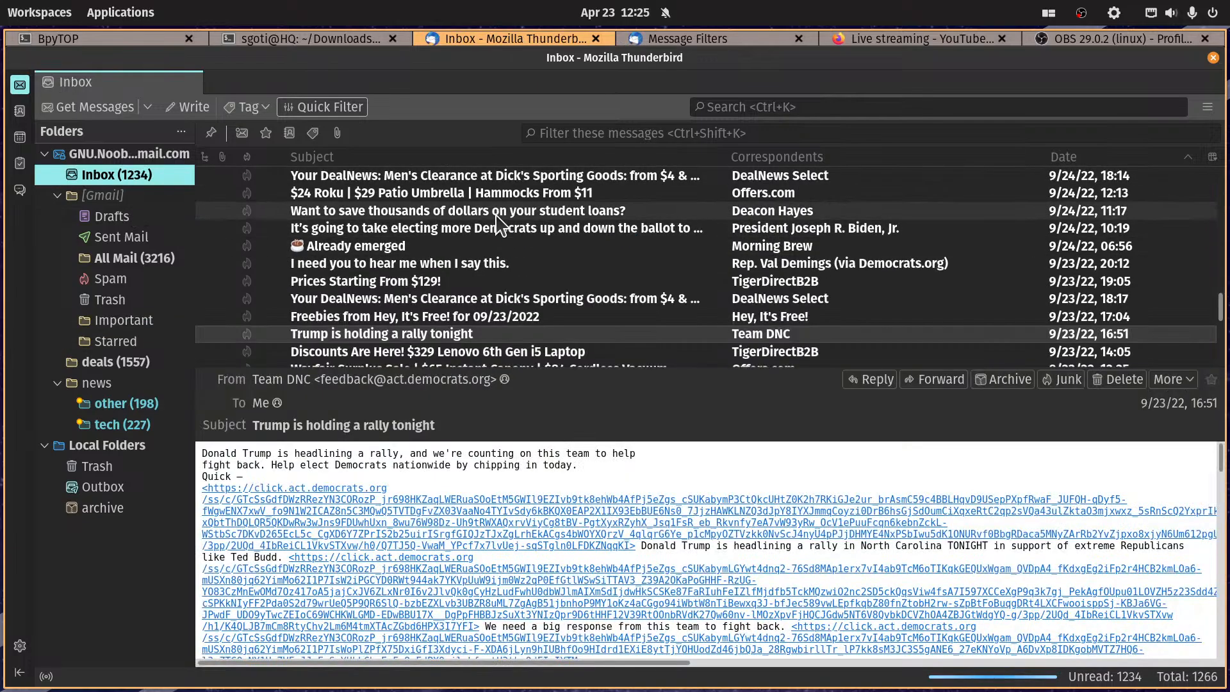
{"action": "scroll", "coordinate": [563, 256], "scroll_direction": "down", "scroll_amount": 5}
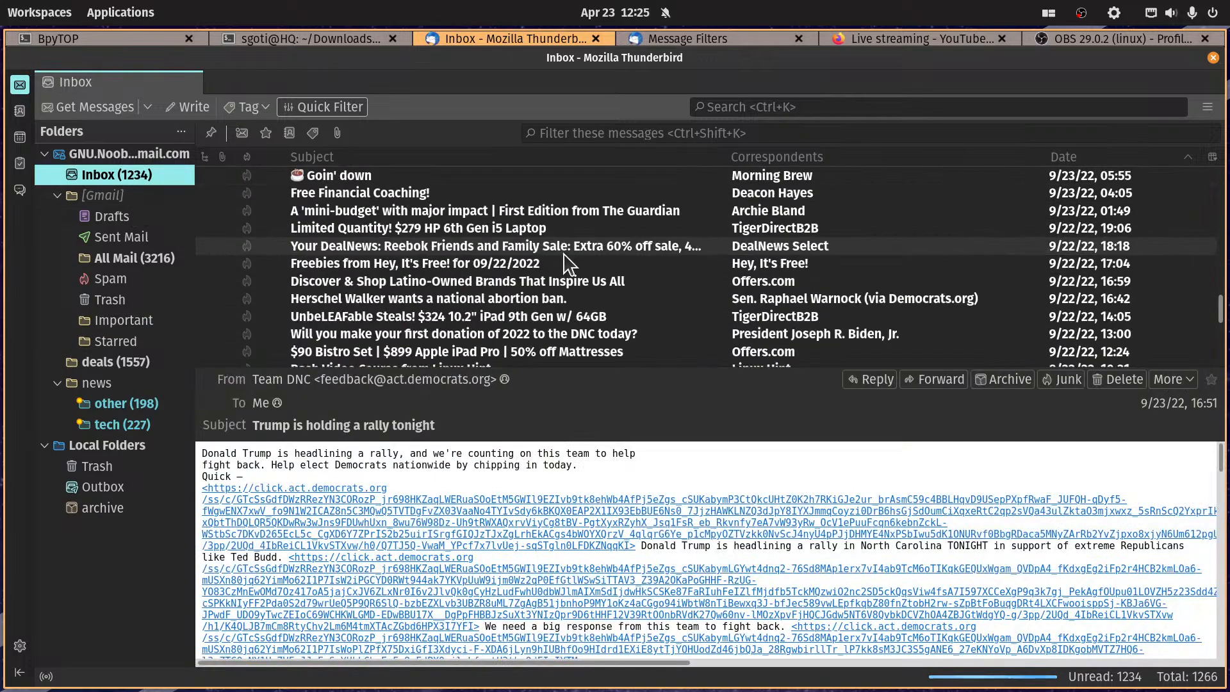
{"action": "scroll", "coordinate": [577, 256], "scroll_direction": "up", "scroll_amount": 10}
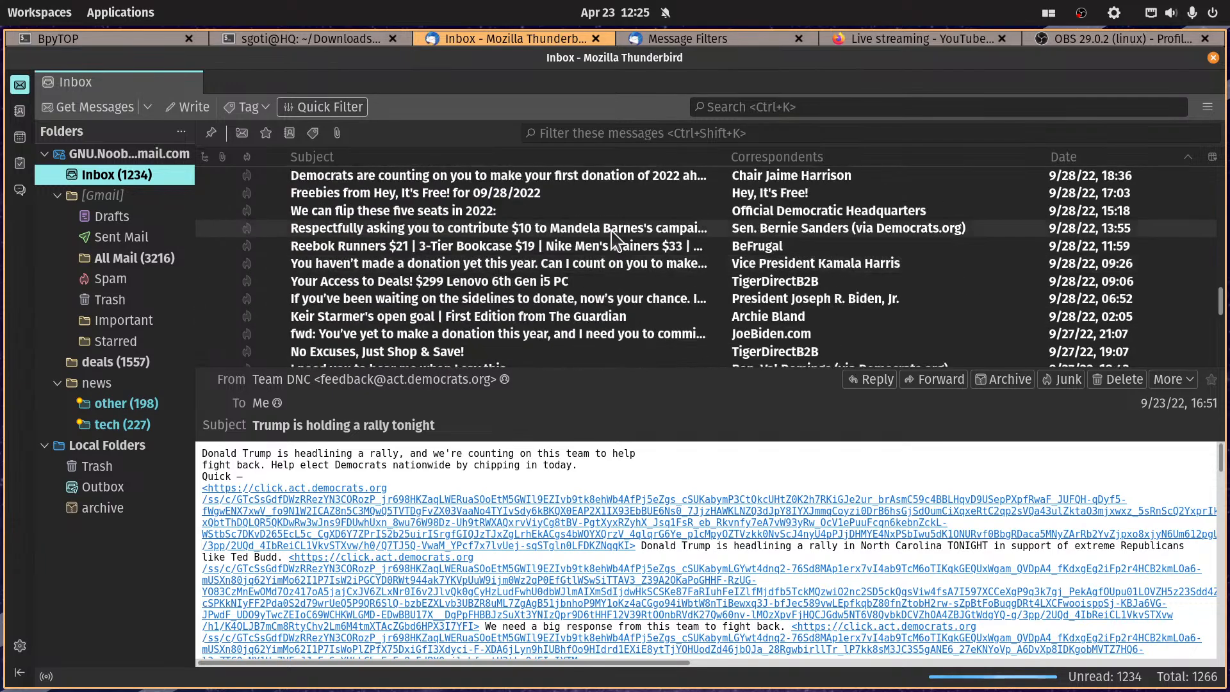
{"action": "scroll", "coordinate": [612, 243], "scroll_direction": "up", "scroll_amount": 10}
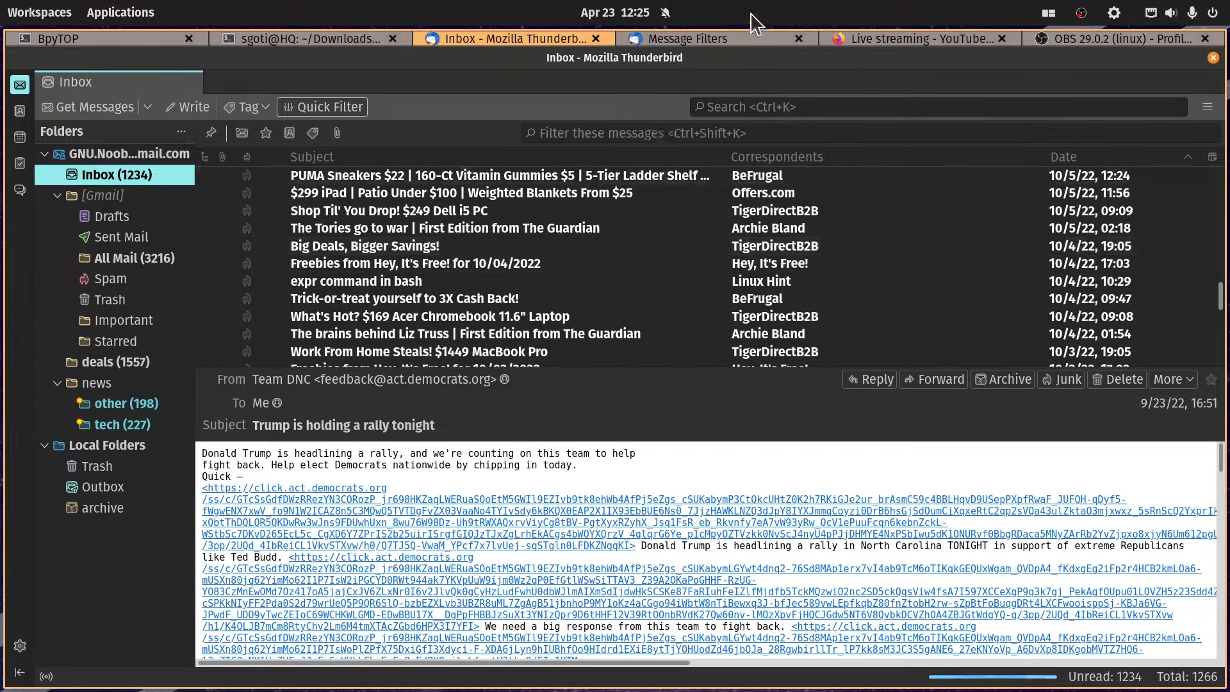
Step: Return to the Message Filters window and move the junk filter one place down, below the delete filter
{"action": "left_click", "coordinate": [730, 38]}
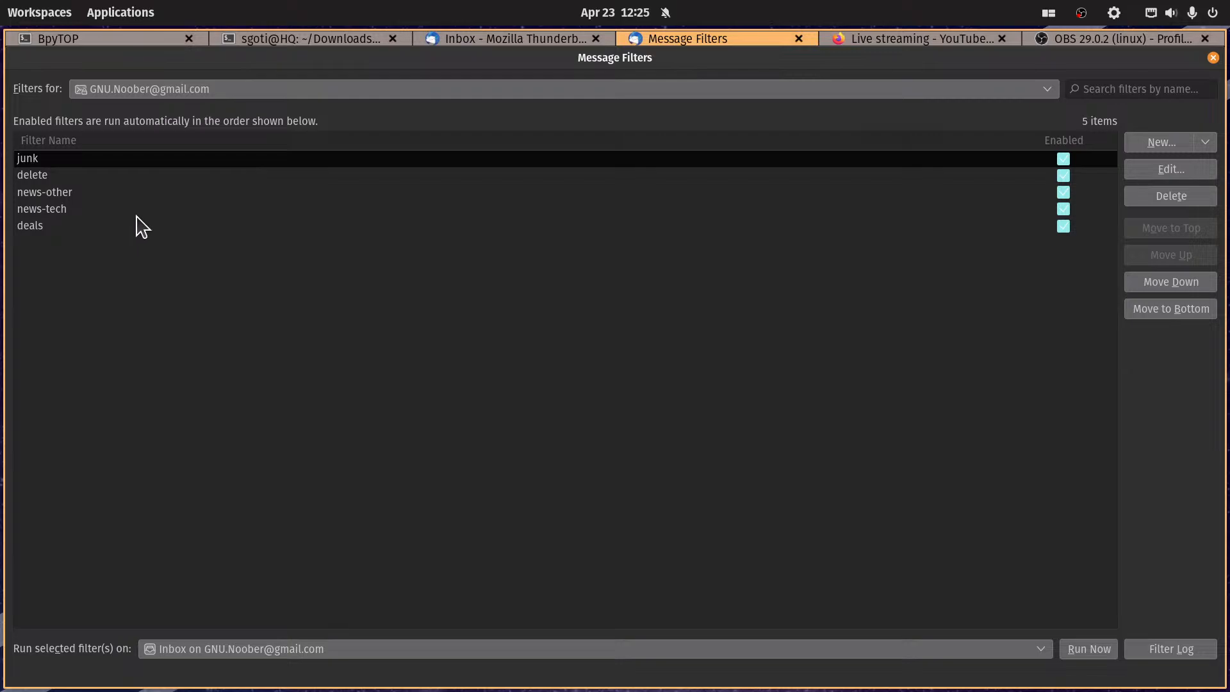
{"action": "left_click", "coordinate": [57, 160]}
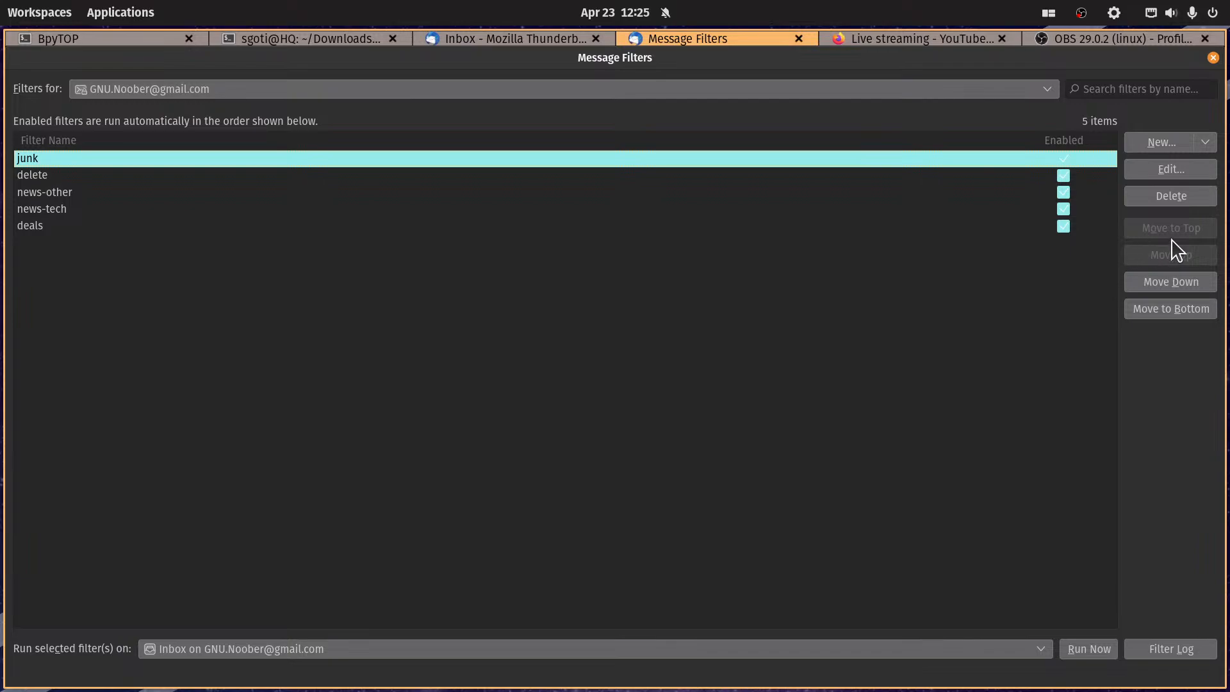
{"action": "left_click", "coordinate": [1159, 286]}
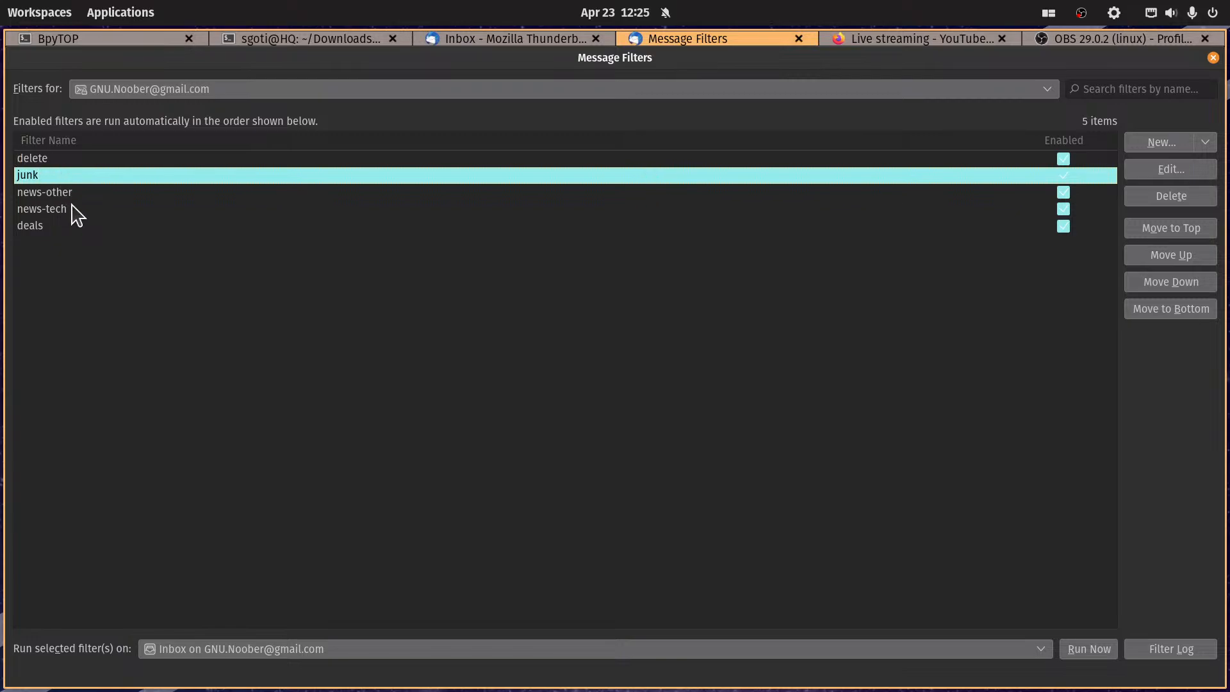
{"action": "left_click", "coordinate": [37, 232]}
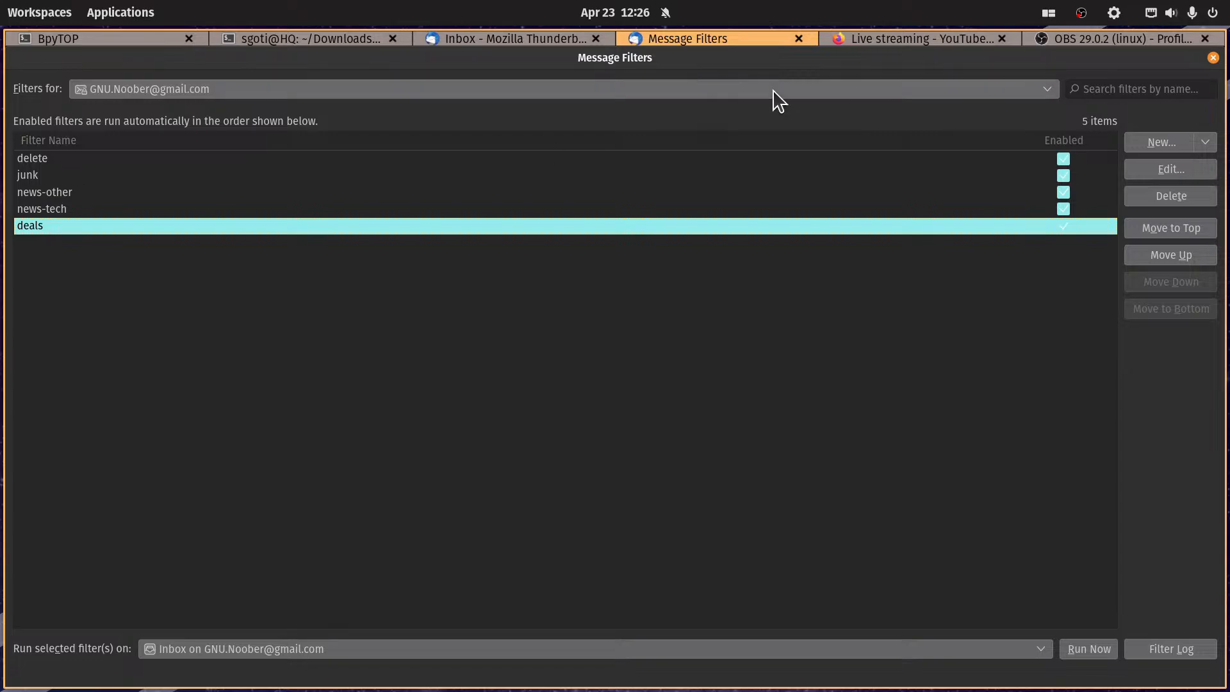
Step: Return to the main mail window and look at the Gmail account's Account Settings
{"action": "left_click", "coordinate": [548, 41]}
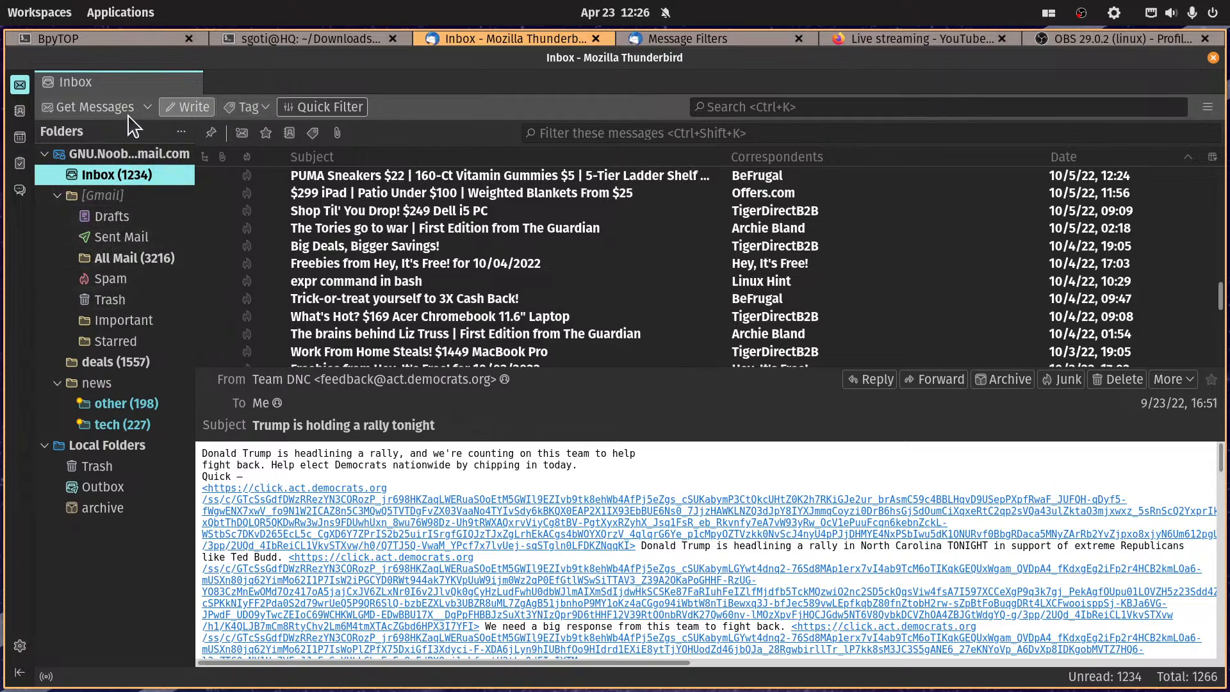
{"action": "left_click", "coordinate": [129, 153]}
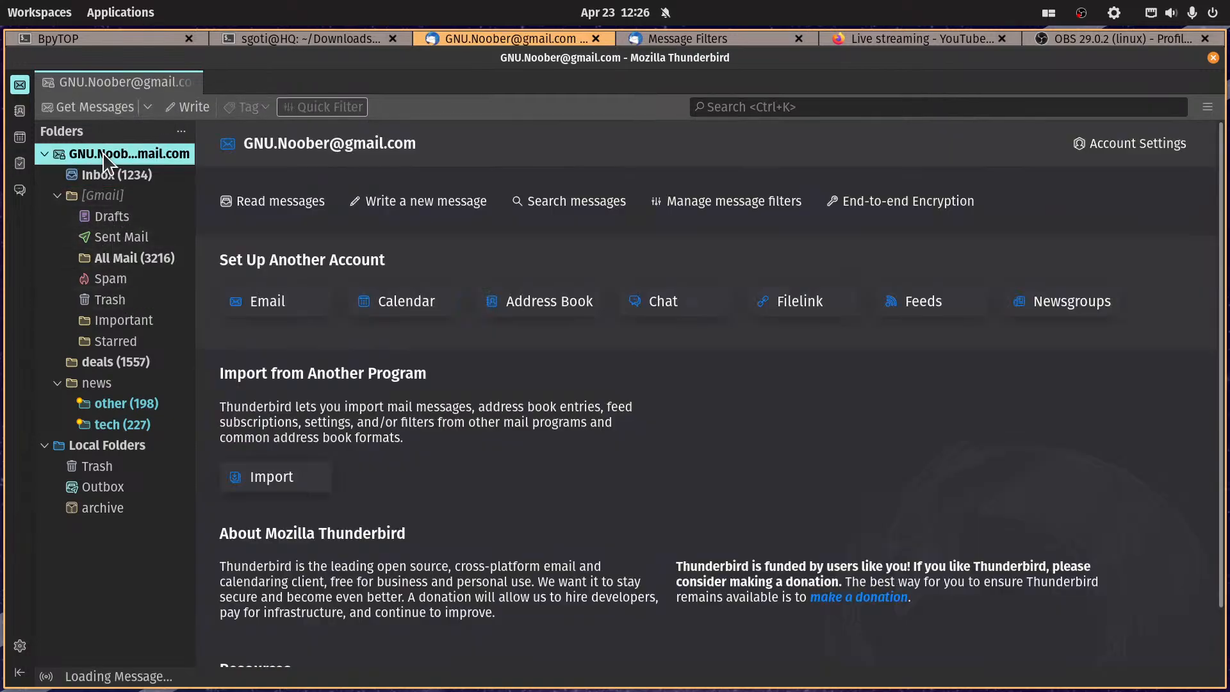
{"action": "left_click", "coordinate": [1121, 150]}
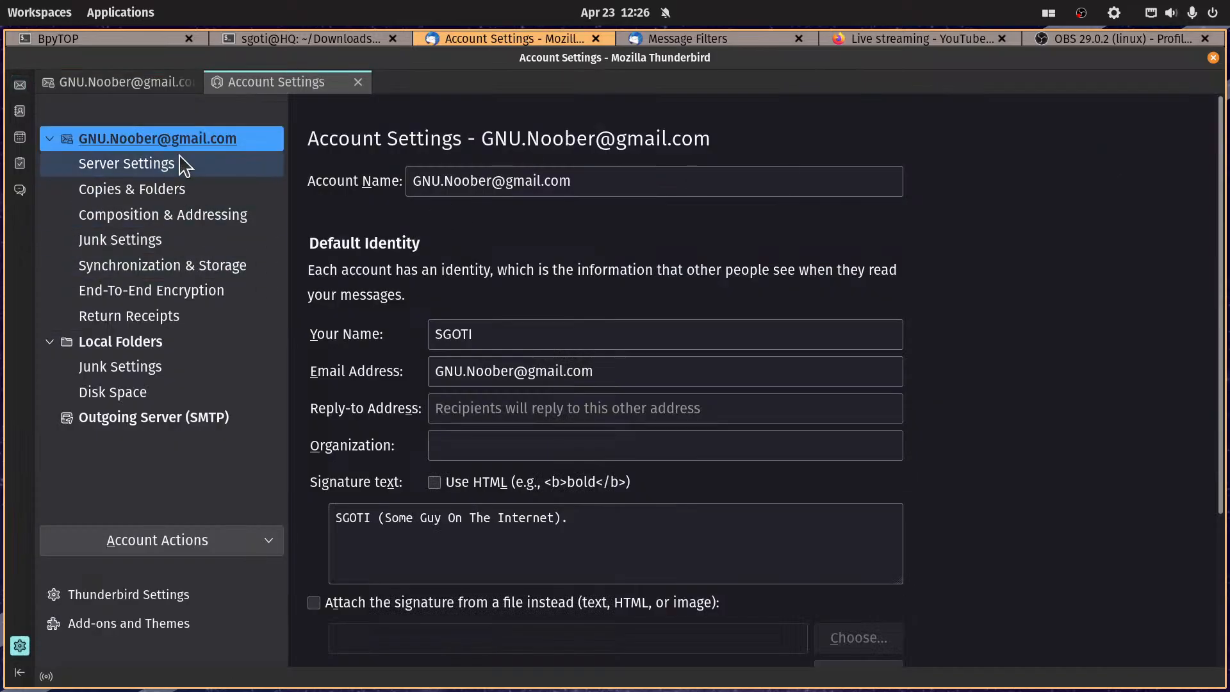
{"action": "left_click", "coordinate": [359, 83]}
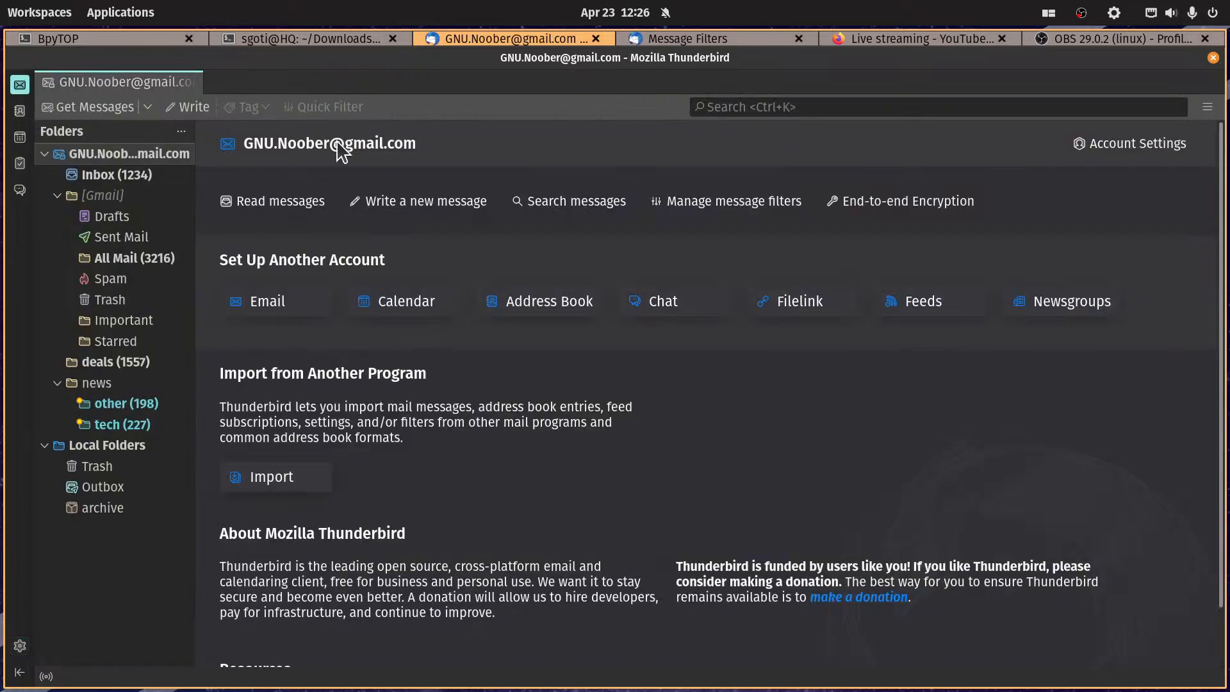
Step: Find the Tags section in the general settings and start a new tag named "crap"
{"action": "left_click", "coordinate": [20, 646]}
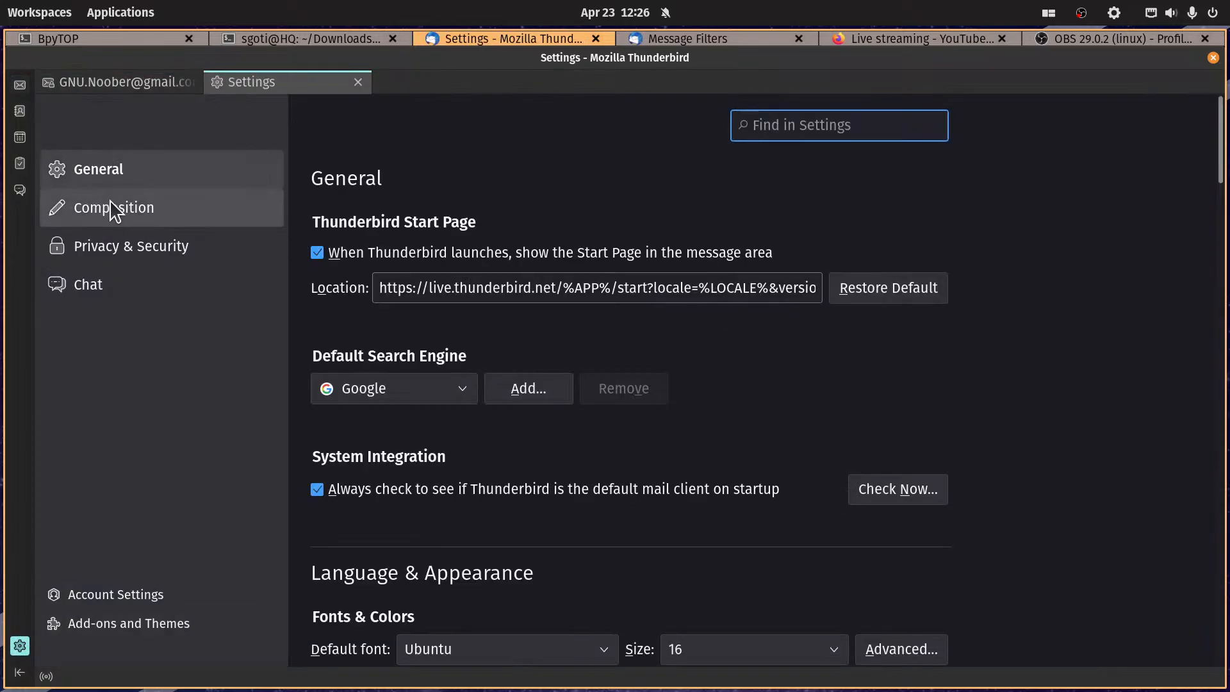
{"action": "scroll", "coordinate": [1007, 338], "scroll_direction": "down", "scroll_amount": 8}
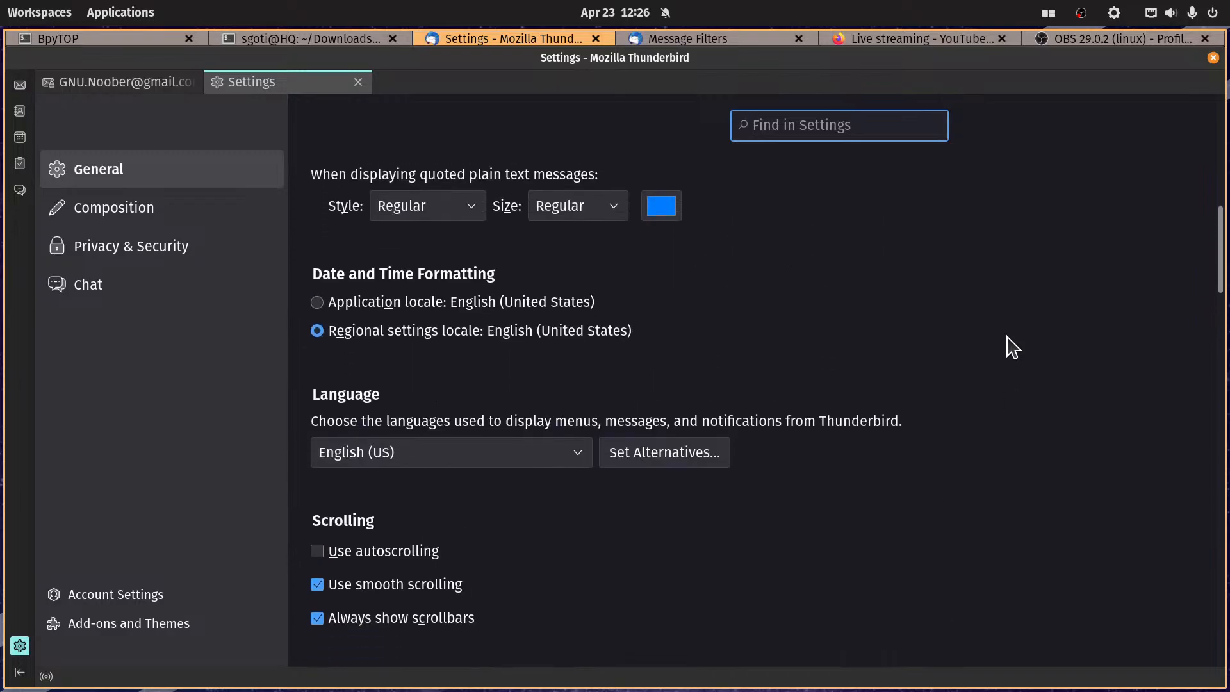
{"action": "scroll", "coordinate": [1018, 352], "scroll_direction": "down", "scroll_amount": 10}
{"action": "scroll", "coordinate": [516, 371], "scroll_direction": "down", "scroll_amount": 3}
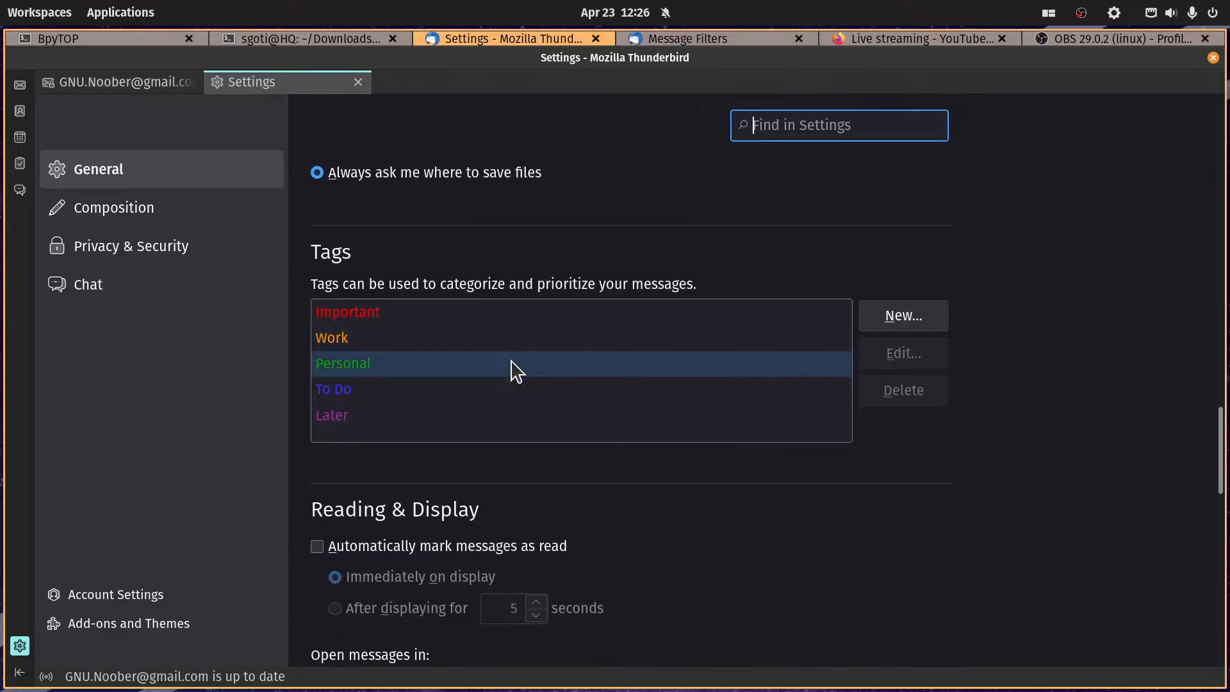
{"action": "left_click", "coordinate": [931, 324]}
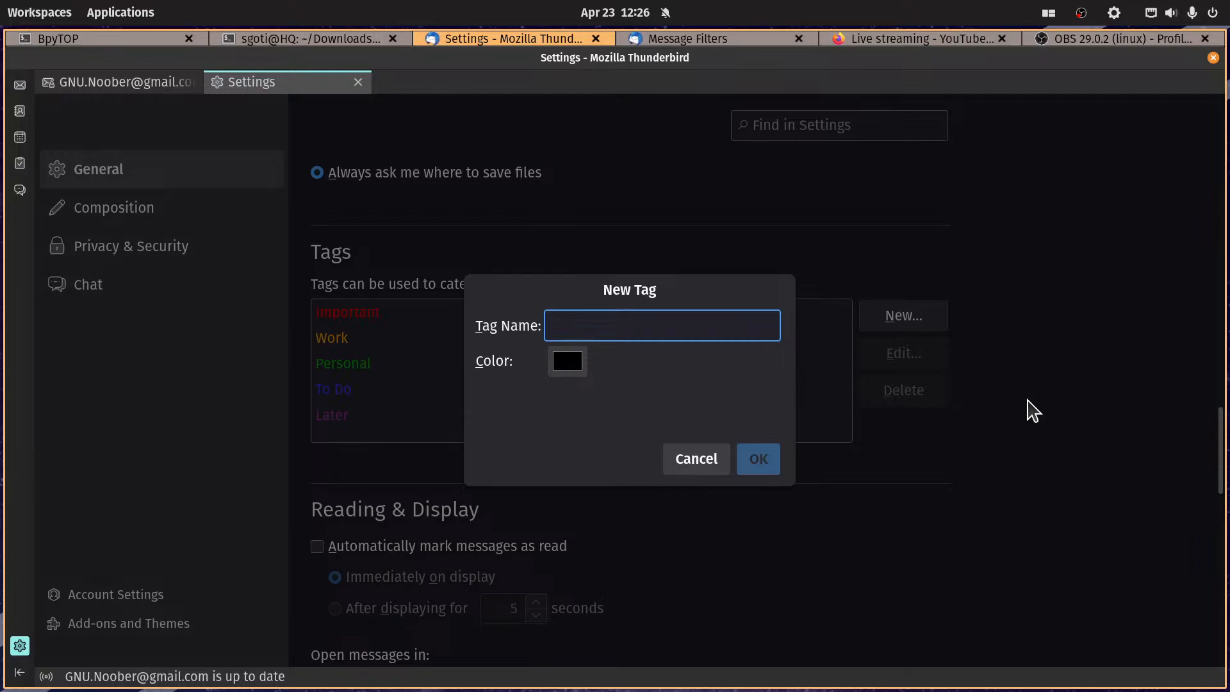
{"action": "type", "text": "crap"}
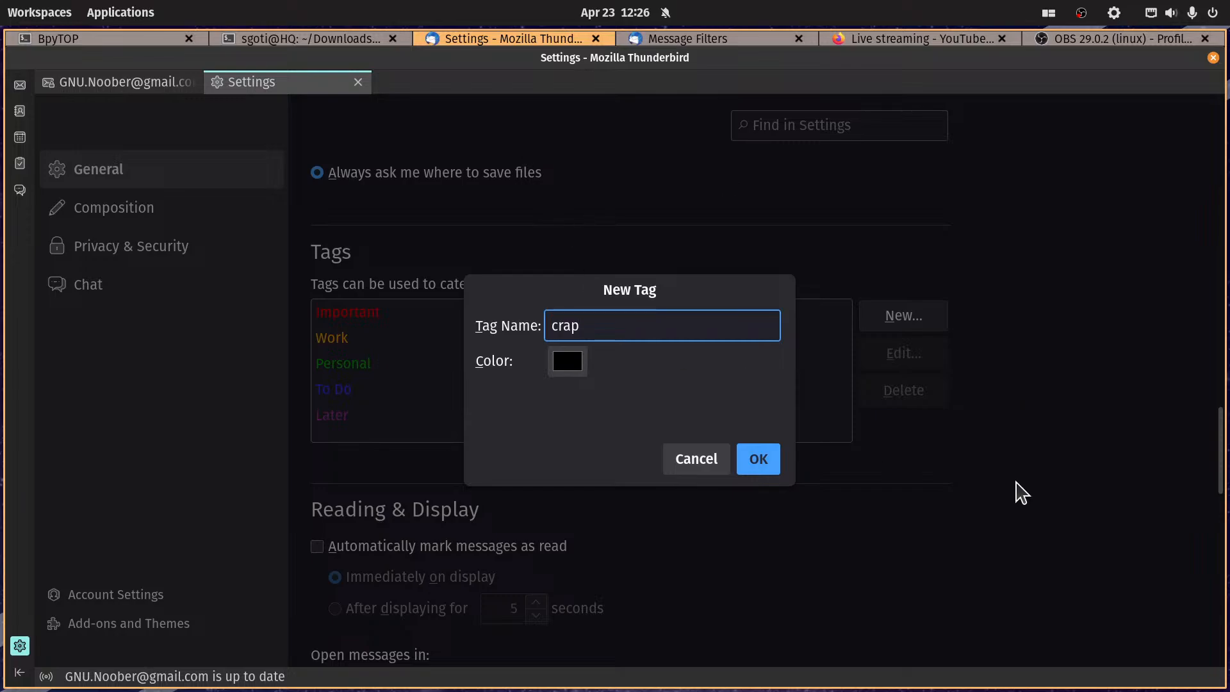
Step: Give the new tag the custom dark olive colour #323D0D, save it and close the settings
{"action": "left_click", "coordinate": [567, 361]}
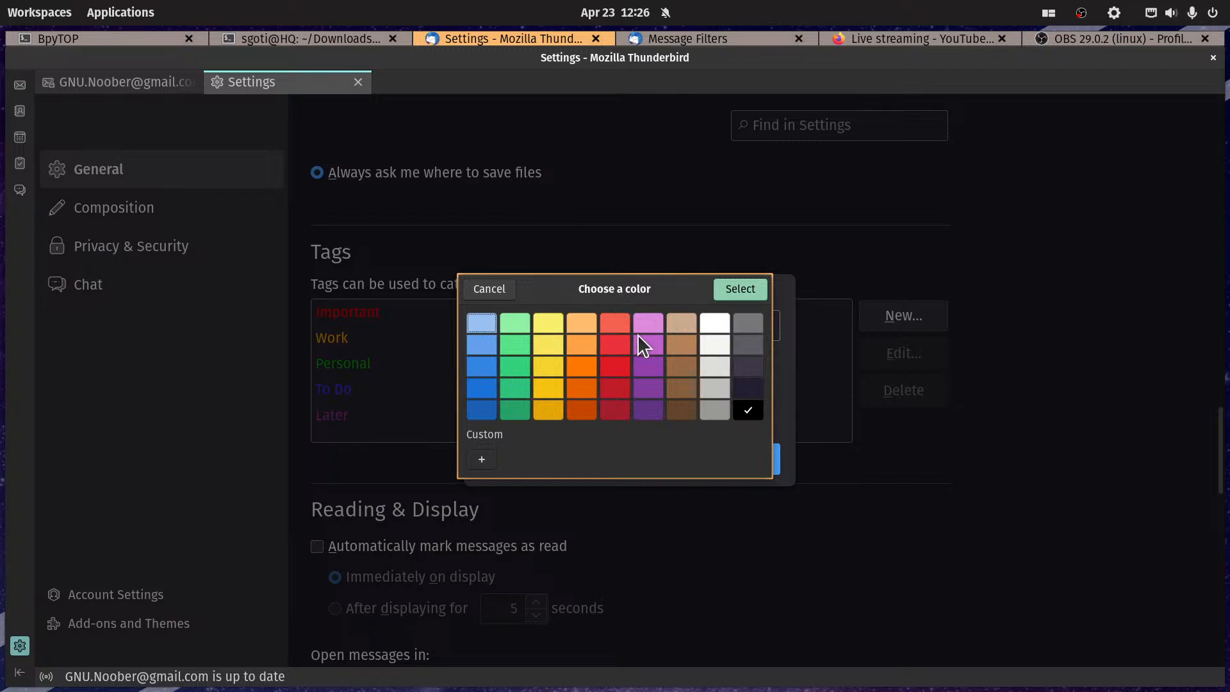
{"action": "left_click", "coordinate": [482, 459]}
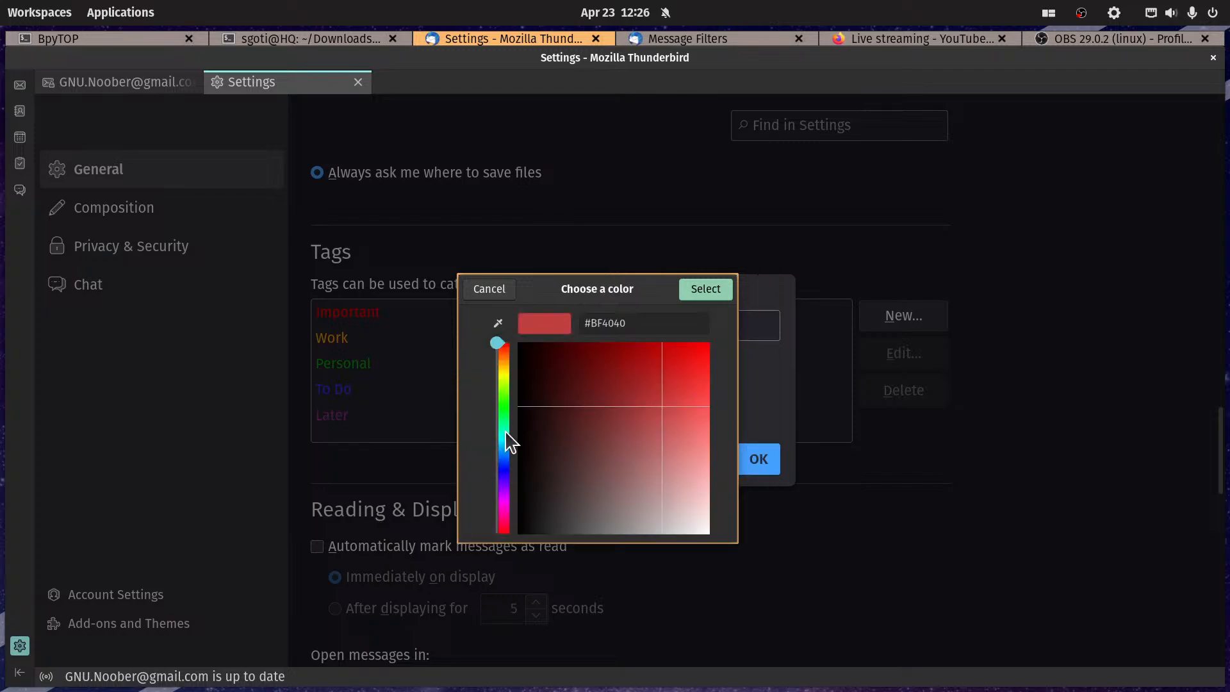
{"action": "left_click_drag", "start_coordinate": [508, 394], "coordinate": [502, 452]}
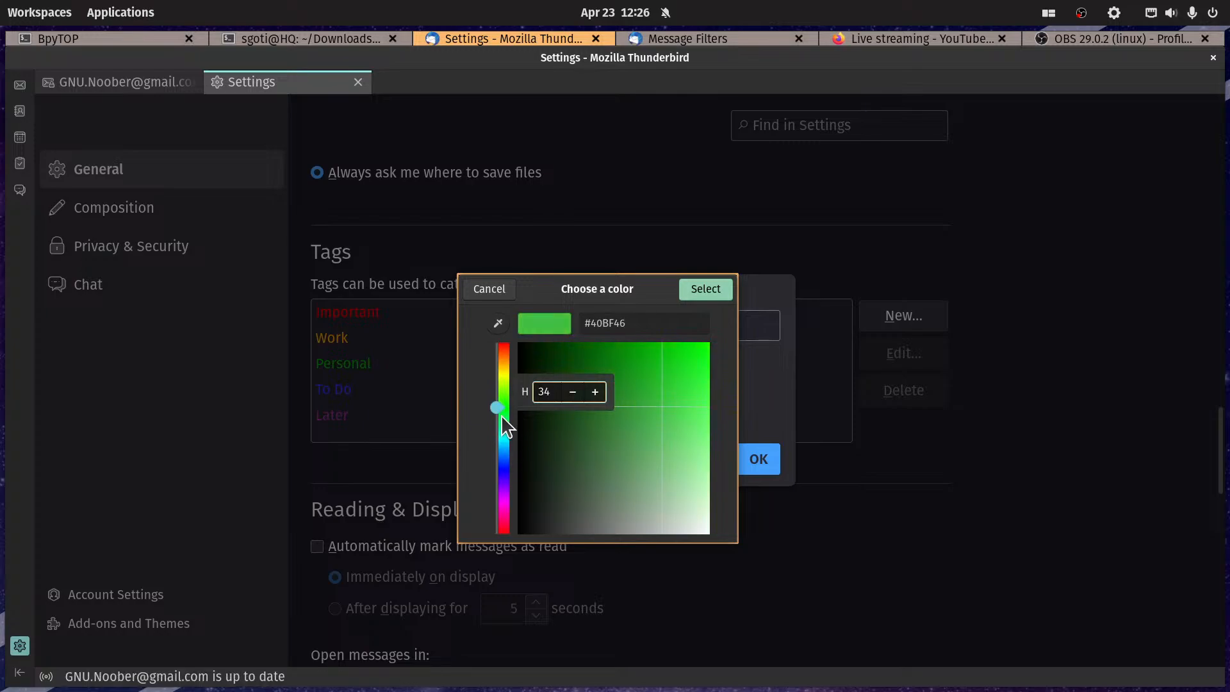
{"action": "left_click_drag", "start_coordinate": [499, 406], "coordinate": [504, 382]}
{"action": "left_click_drag", "start_coordinate": [652, 405], "coordinate": [565, 382]}
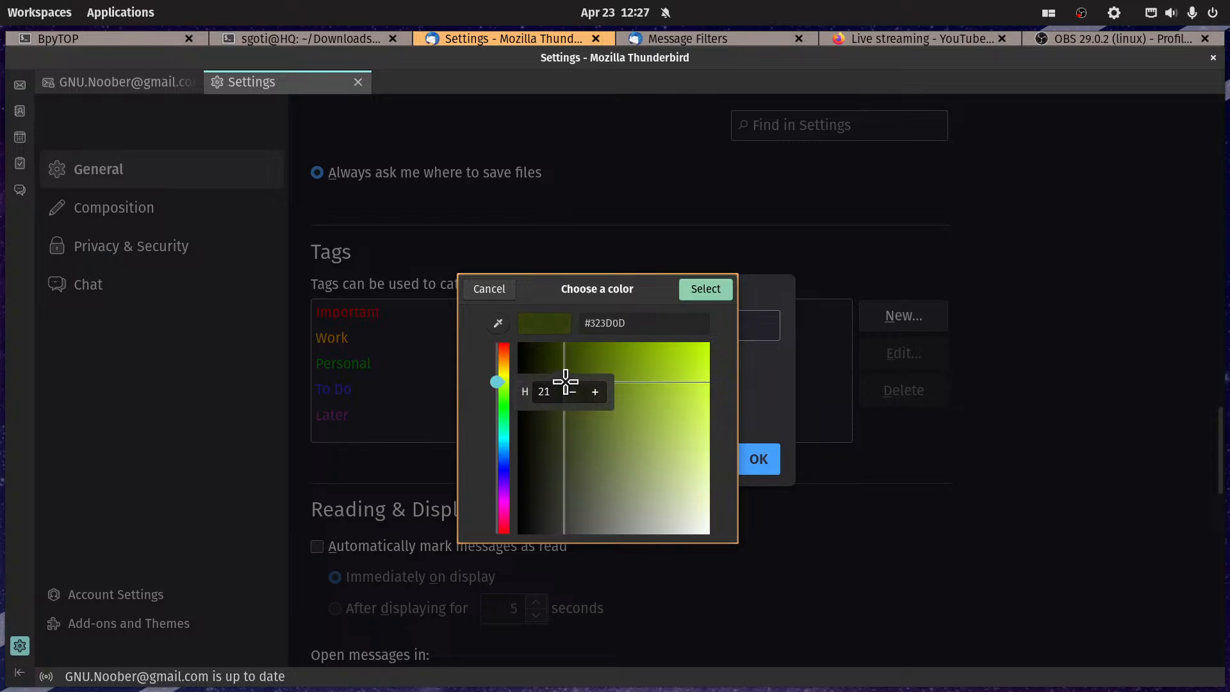
{"action": "left_click", "coordinate": [684, 289]}
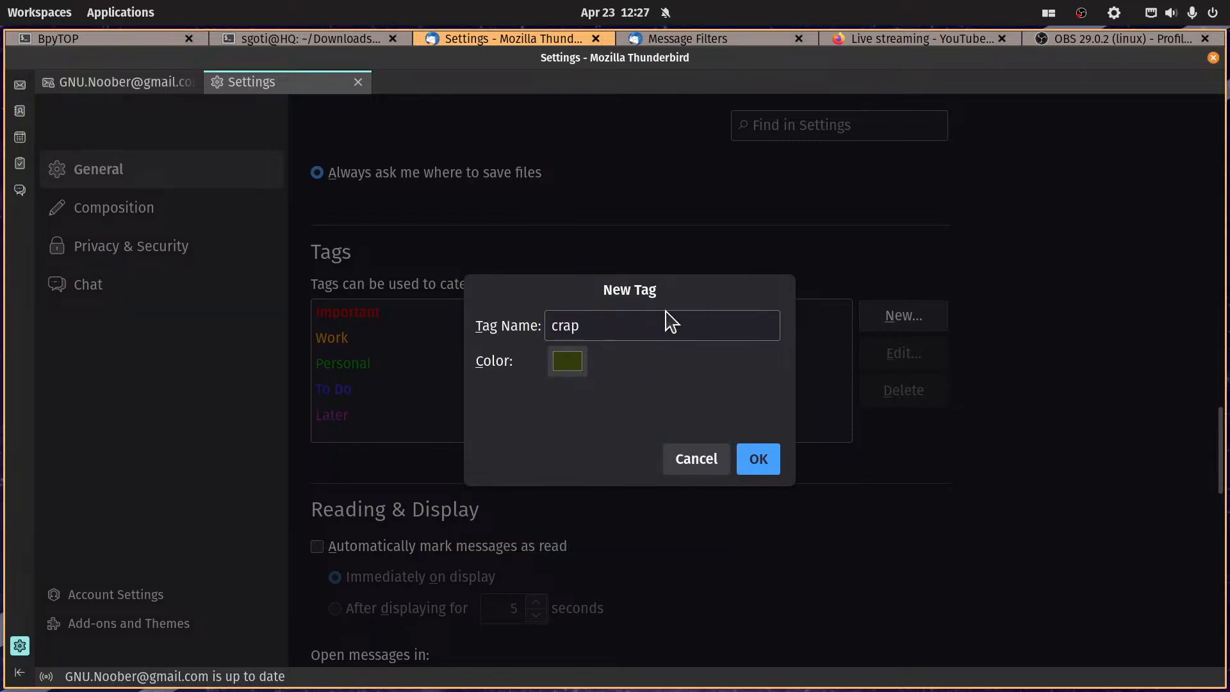
{"action": "left_click", "coordinate": [764, 466]}
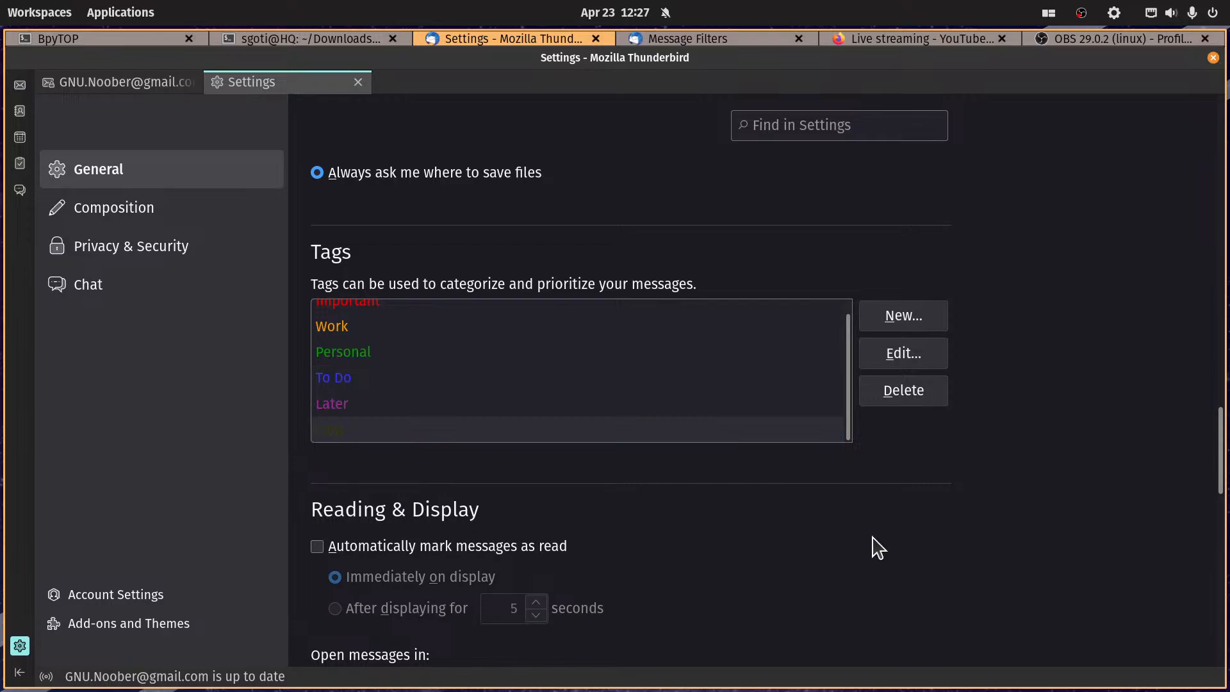
{"action": "left_click", "coordinate": [358, 82]}
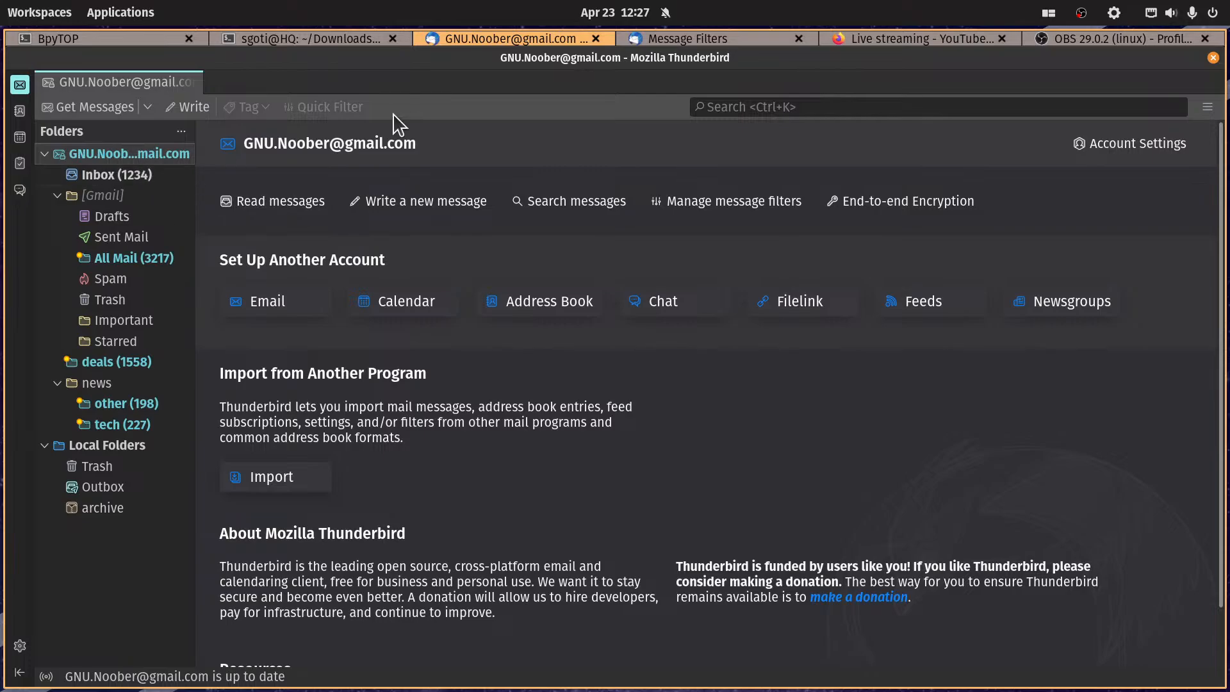
Step: Edit the junk filter to add a Tag Message action with the "crap" tag after Mark As Read, and save it
{"action": "left_click", "coordinate": [737, 39]}
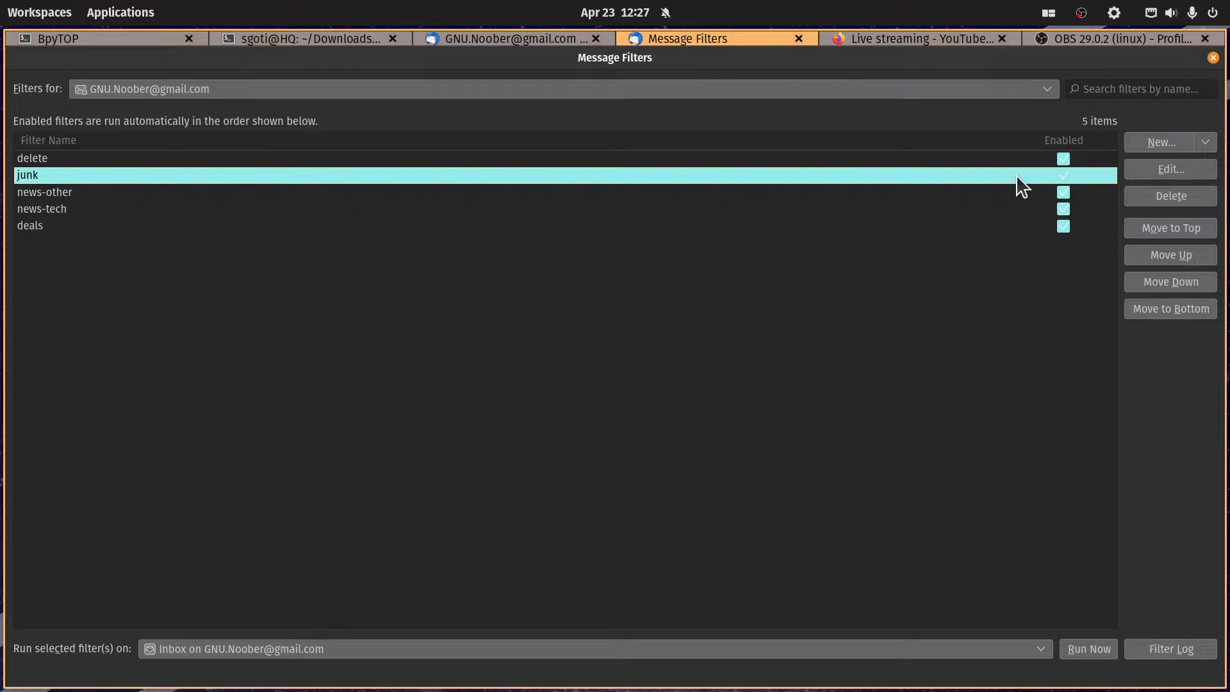
{"action": "left_click", "coordinate": [1171, 170]}
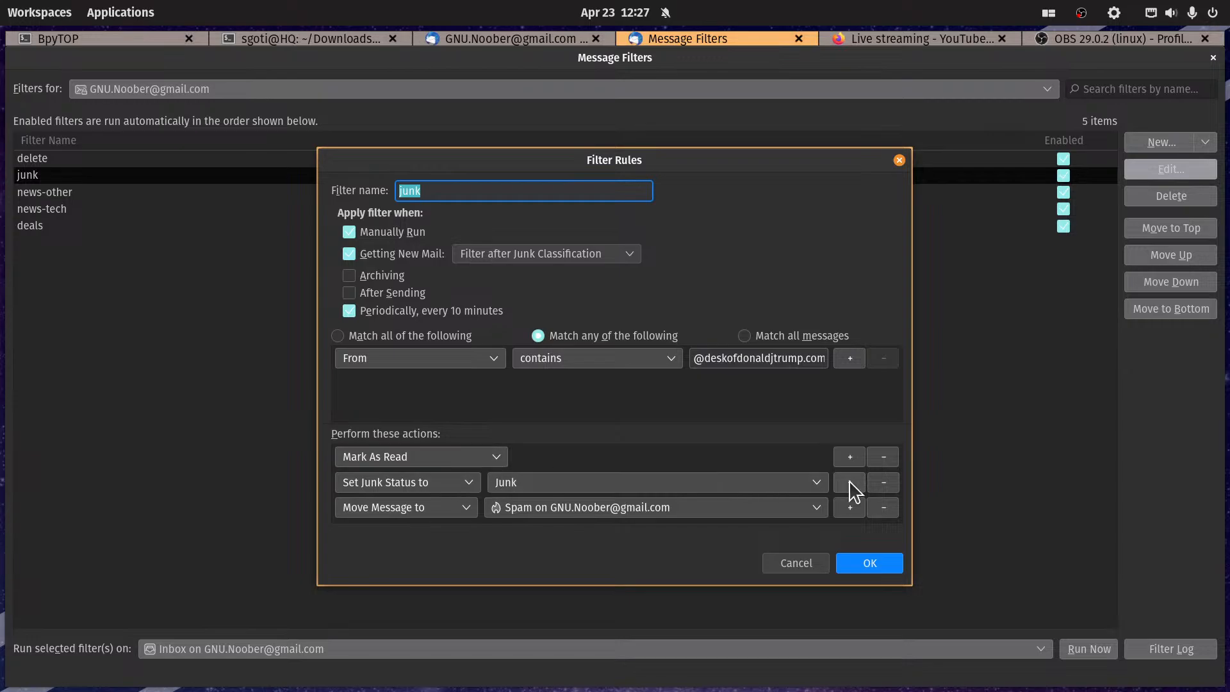
{"action": "left_click", "coordinate": [849, 457]}
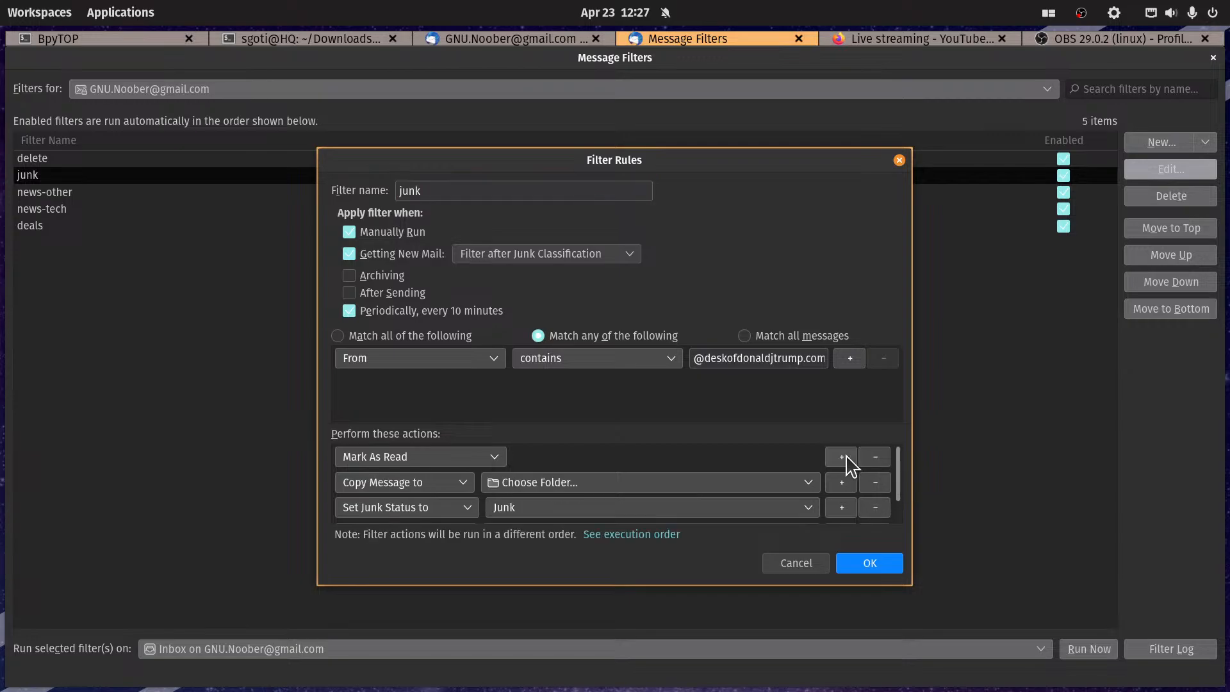
{"action": "left_click", "coordinate": [452, 484]}
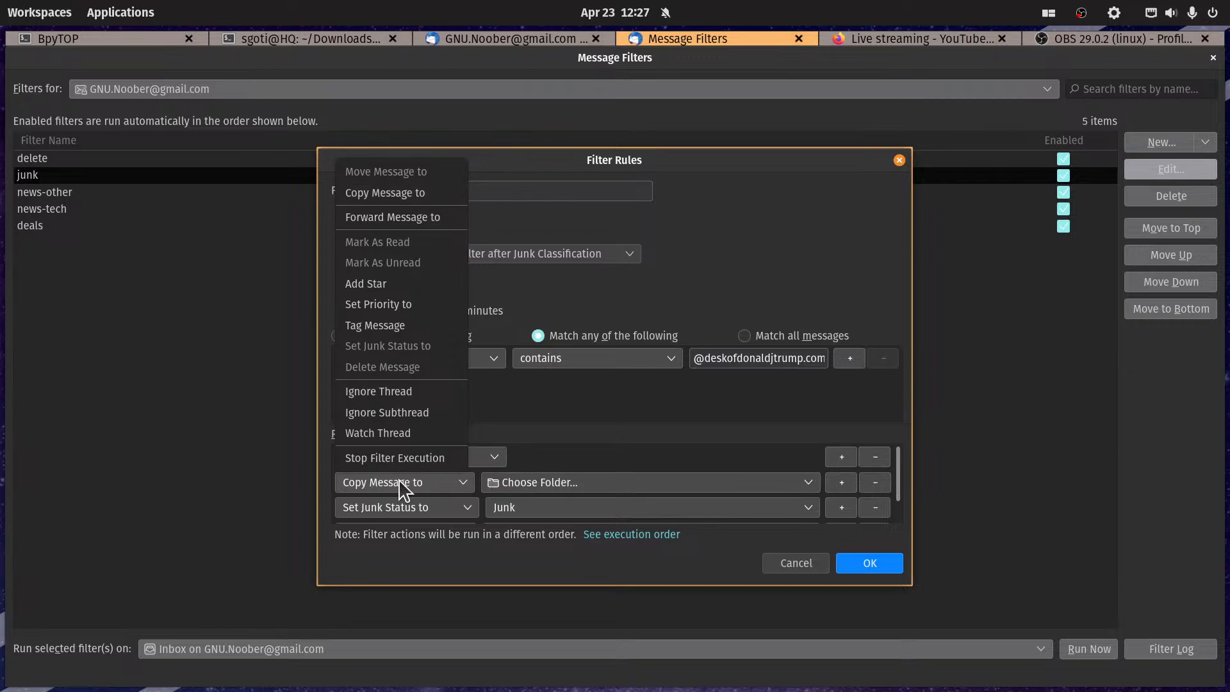
{"action": "left_click", "coordinate": [398, 328]}
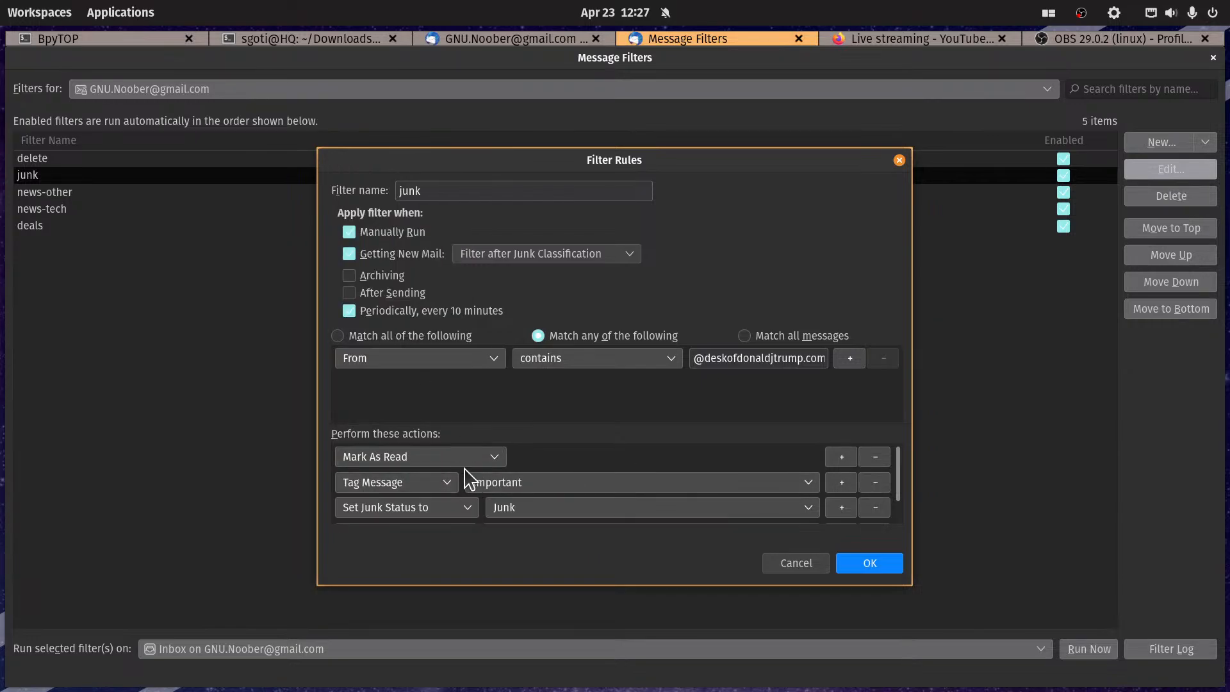
{"action": "left_click", "coordinate": [524, 493]}
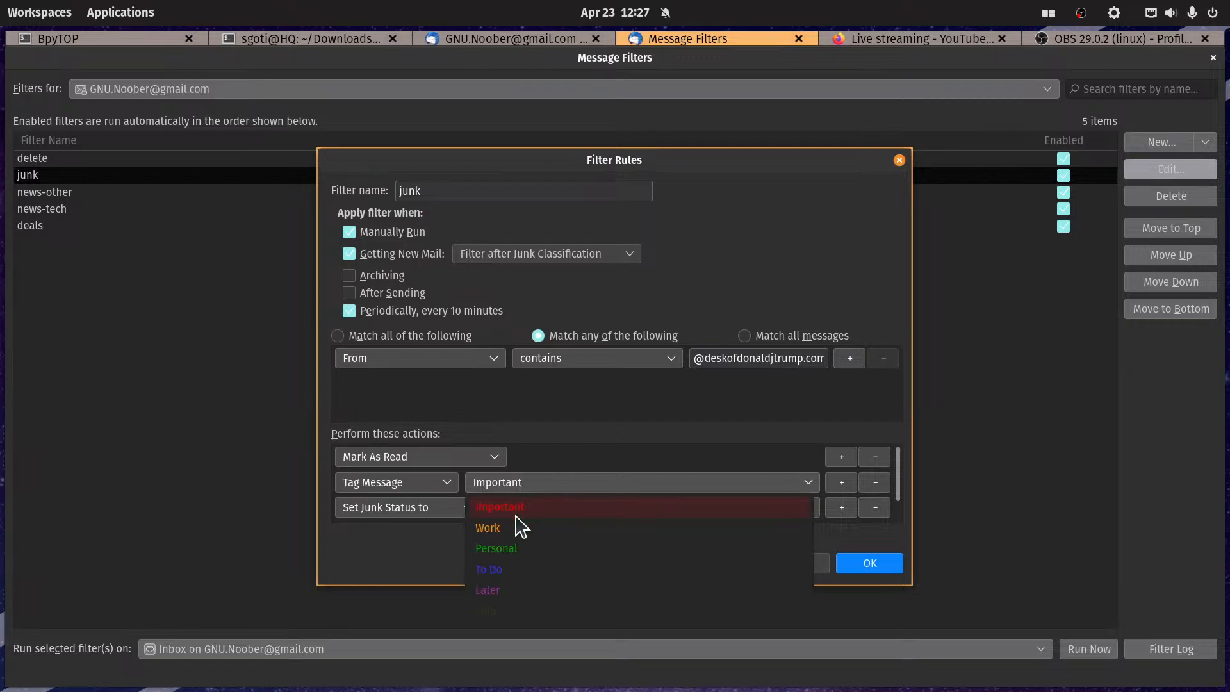
{"action": "left_click", "coordinate": [522, 619]}
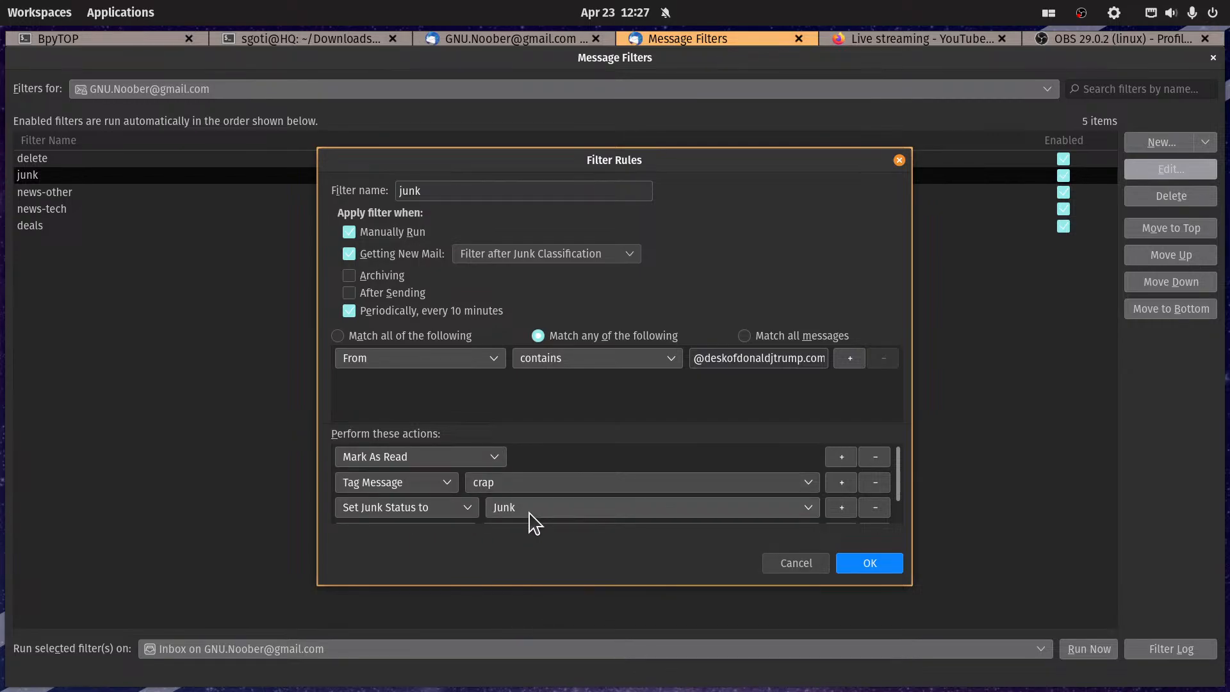
{"action": "scroll", "coordinate": [531, 521], "scroll_direction": "down", "scroll_amount": 1}
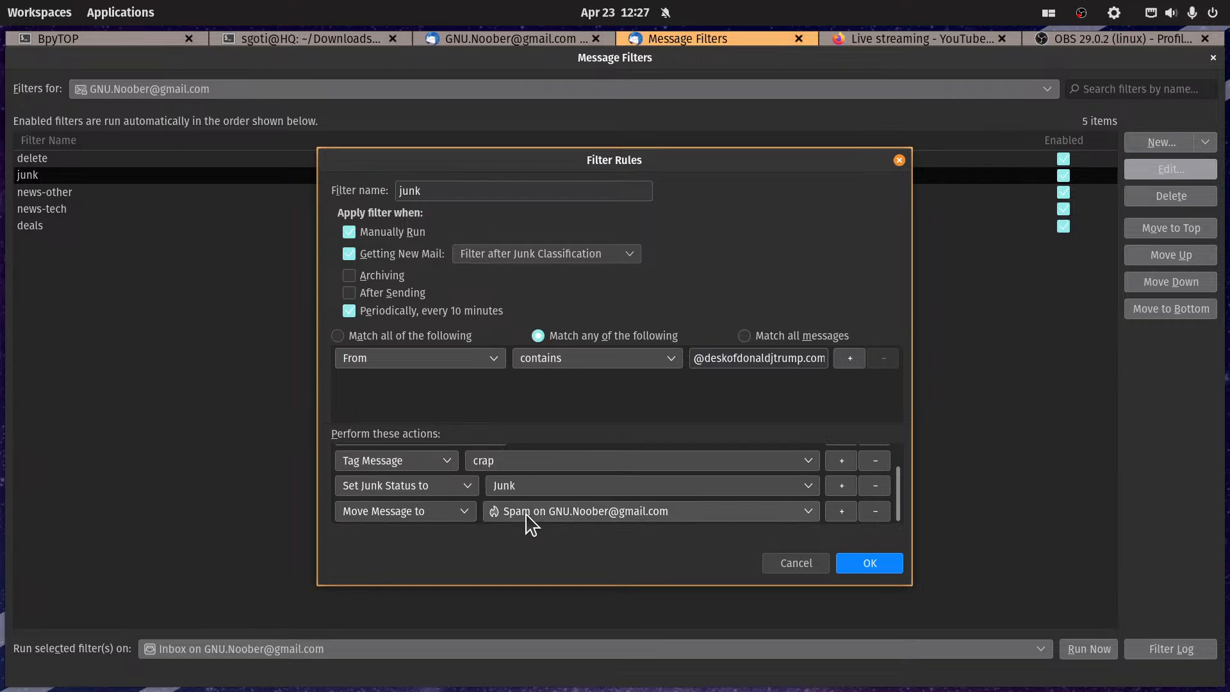
{"action": "left_click", "coordinate": [889, 570]}
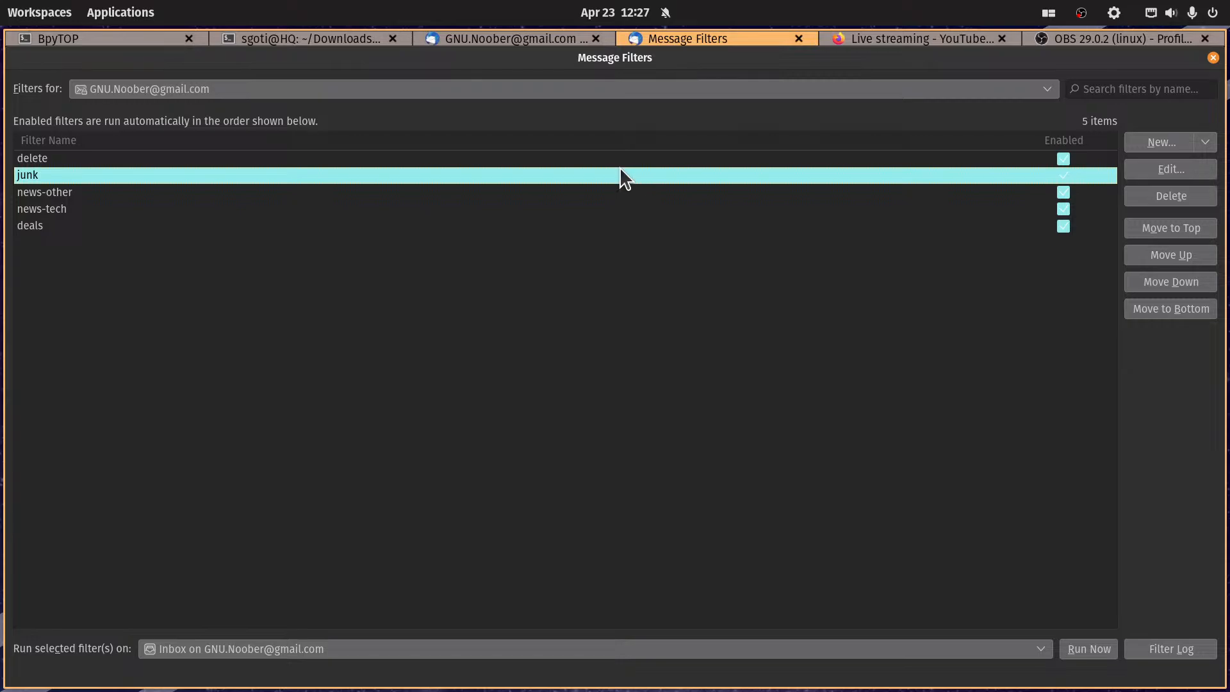
Step: Return to the main mail window and view the Inbox and the [Gmail] Spam folder
{"action": "left_click", "coordinate": [531, 41]}
{"action": "left_click", "coordinate": [129, 171]}
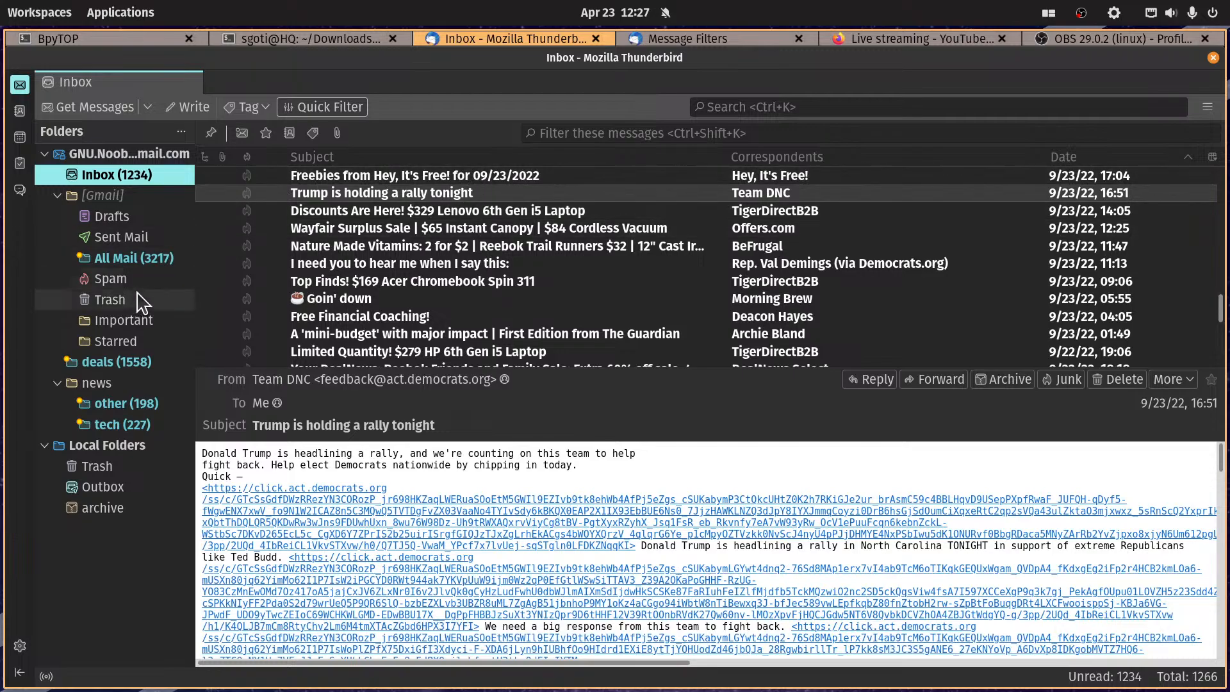
{"action": "left_click", "coordinate": [123, 279]}
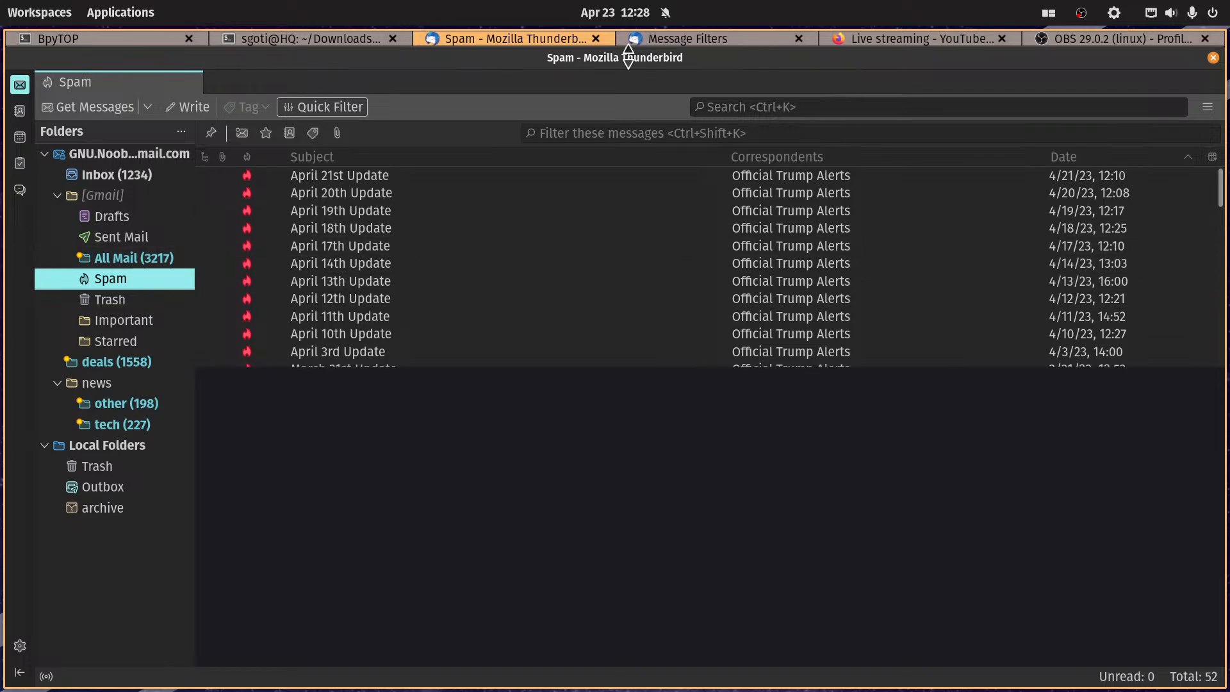
Step: Run the junk filter on the [Gmail] Spam folder and look through that folder's messages
{"action": "left_click", "coordinate": [672, 39]}
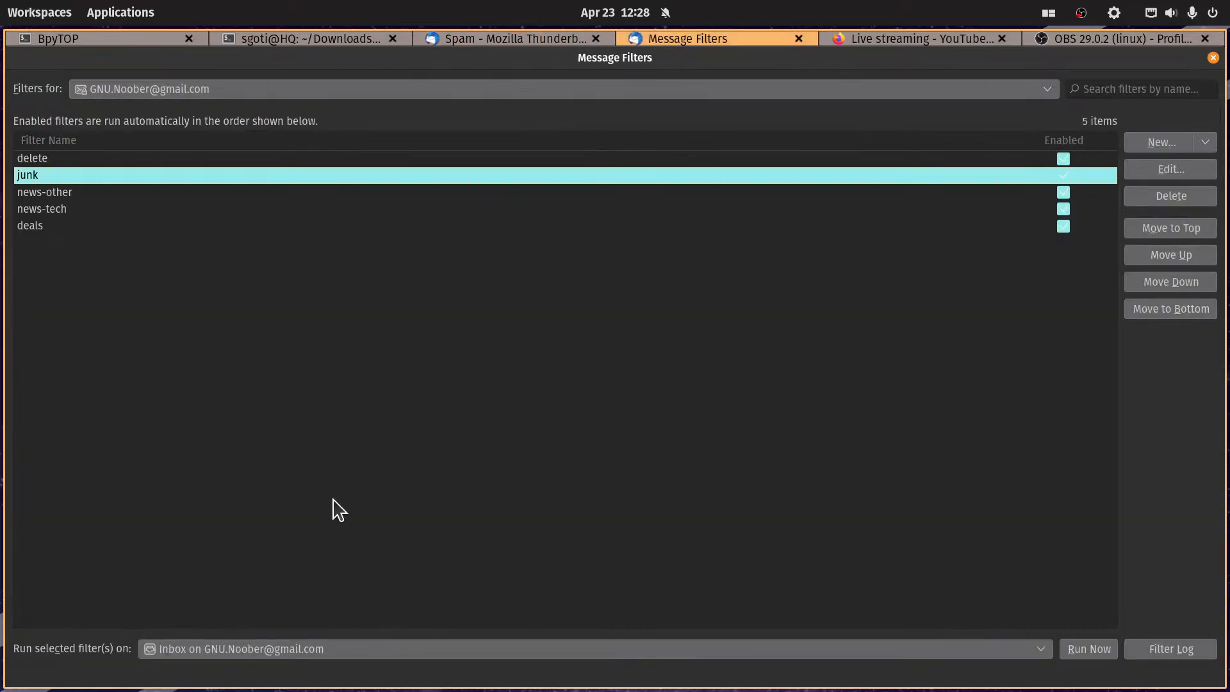
{"action": "left_click", "coordinate": [171, 655]}
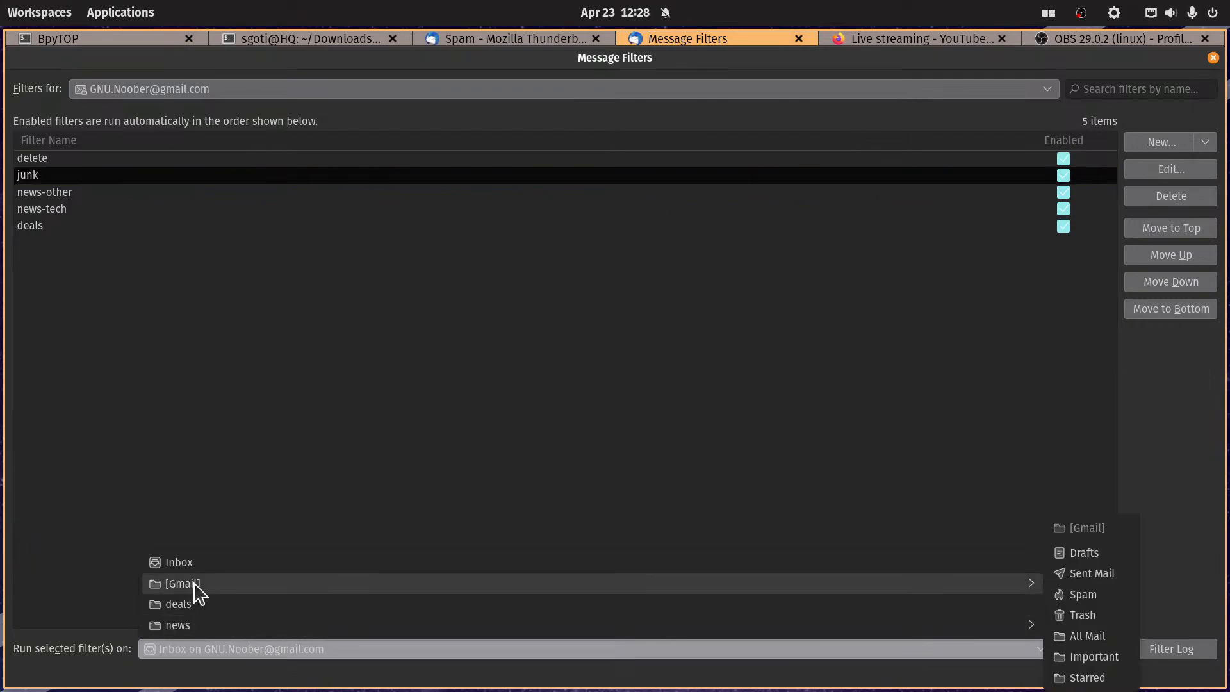
{"action": "mouse_move", "coordinate": [1028, 584]}
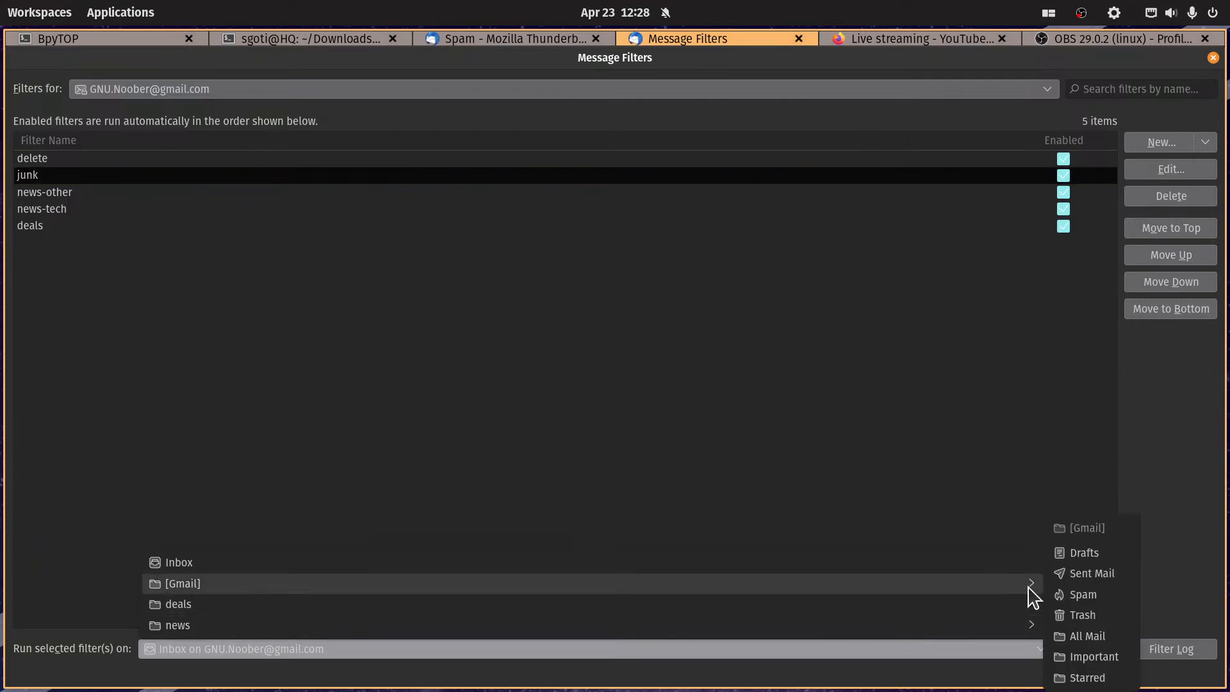
{"action": "left_click", "coordinate": [1090, 594]}
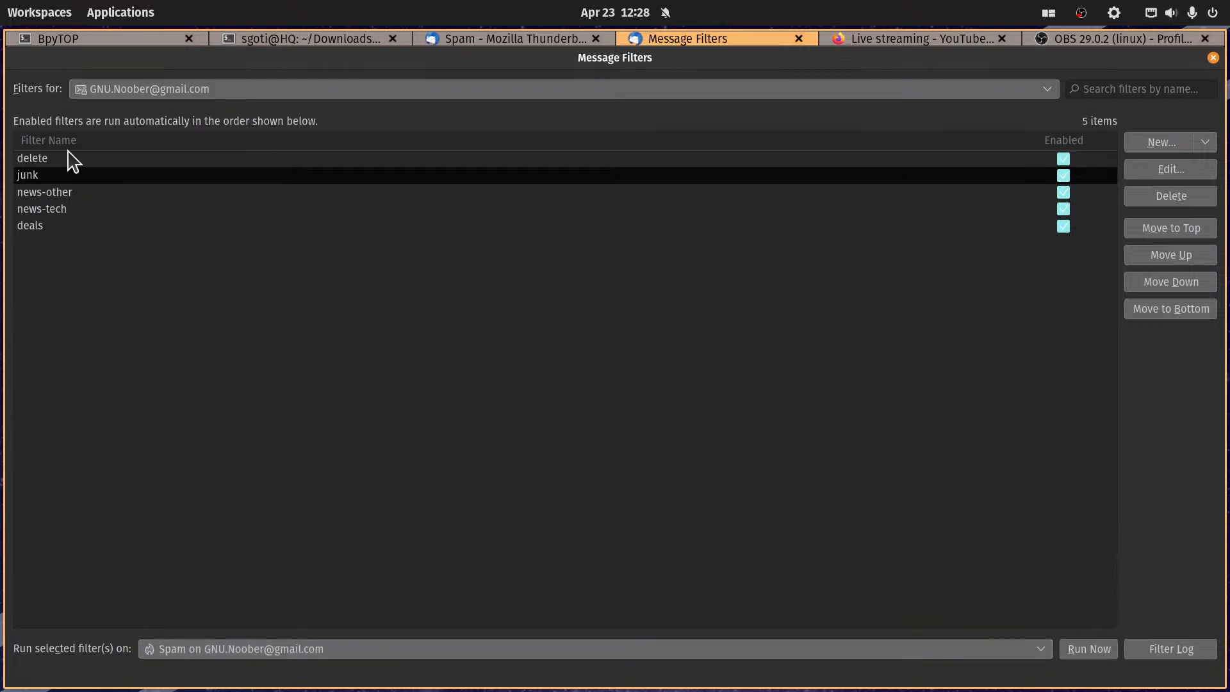
{"action": "left_click", "coordinate": [32, 178]}
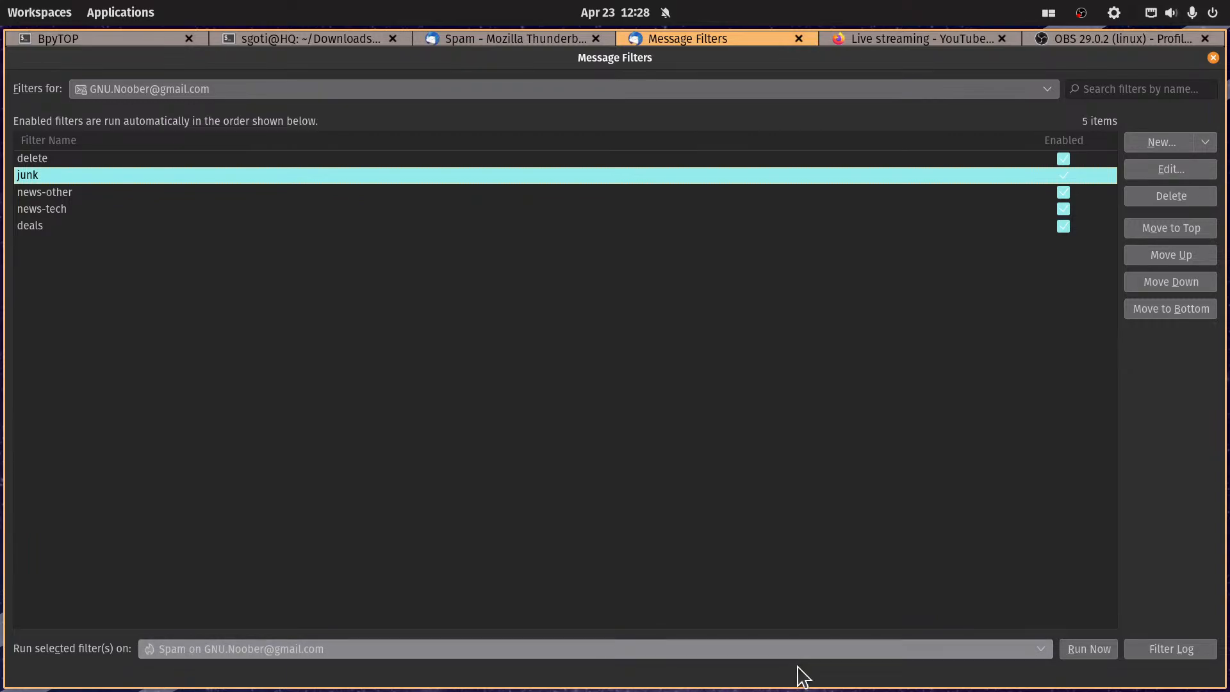
{"action": "left_click", "coordinate": [1092, 651]}
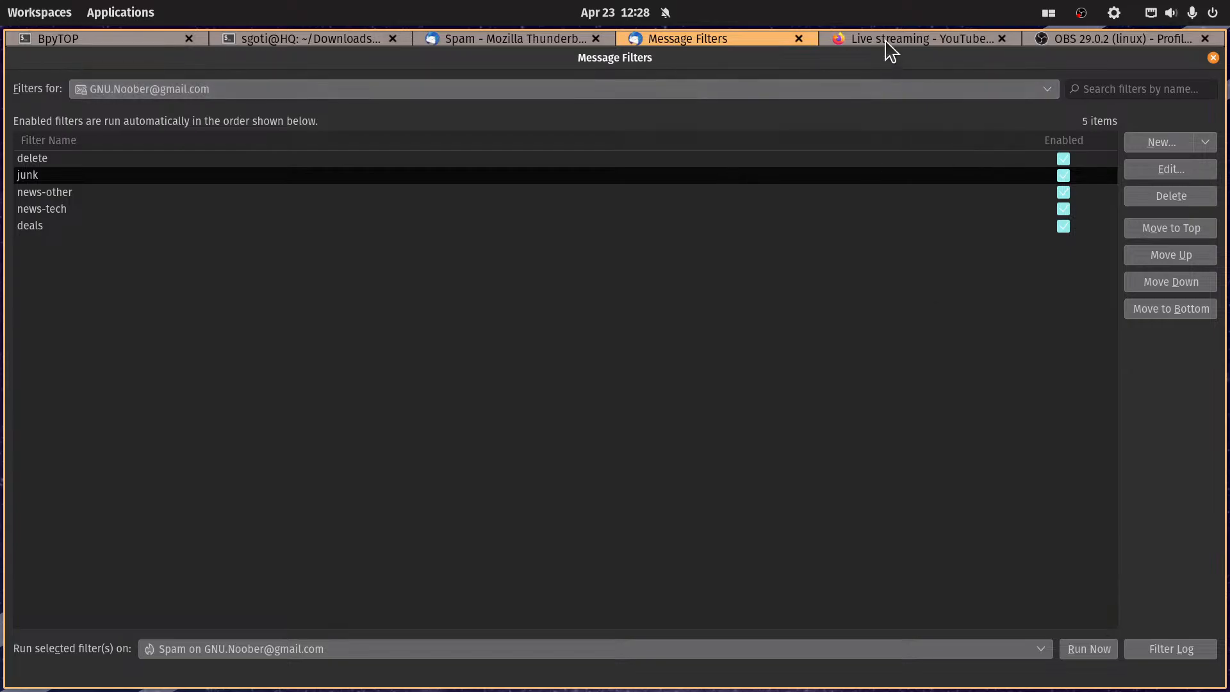
{"action": "left_click", "coordinate": [535, 45]}
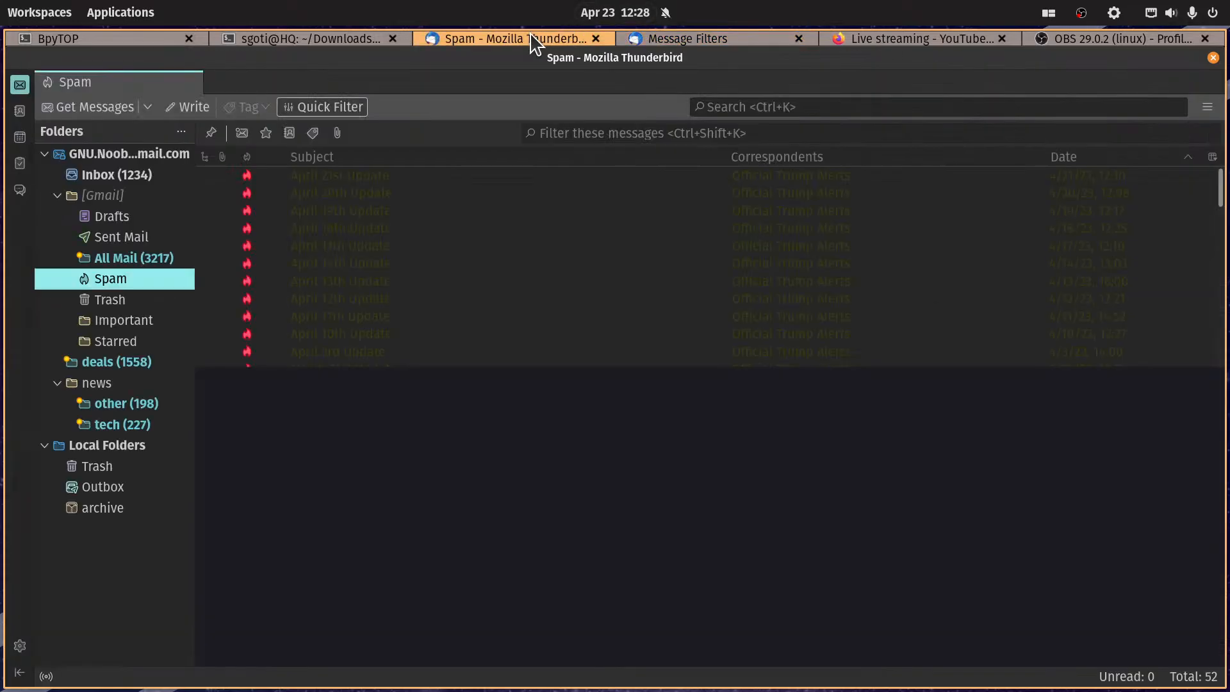
{"action": "scroll", "coordinate": [403, 263], "scroll_direction": "down", "scroll_amount": 10}
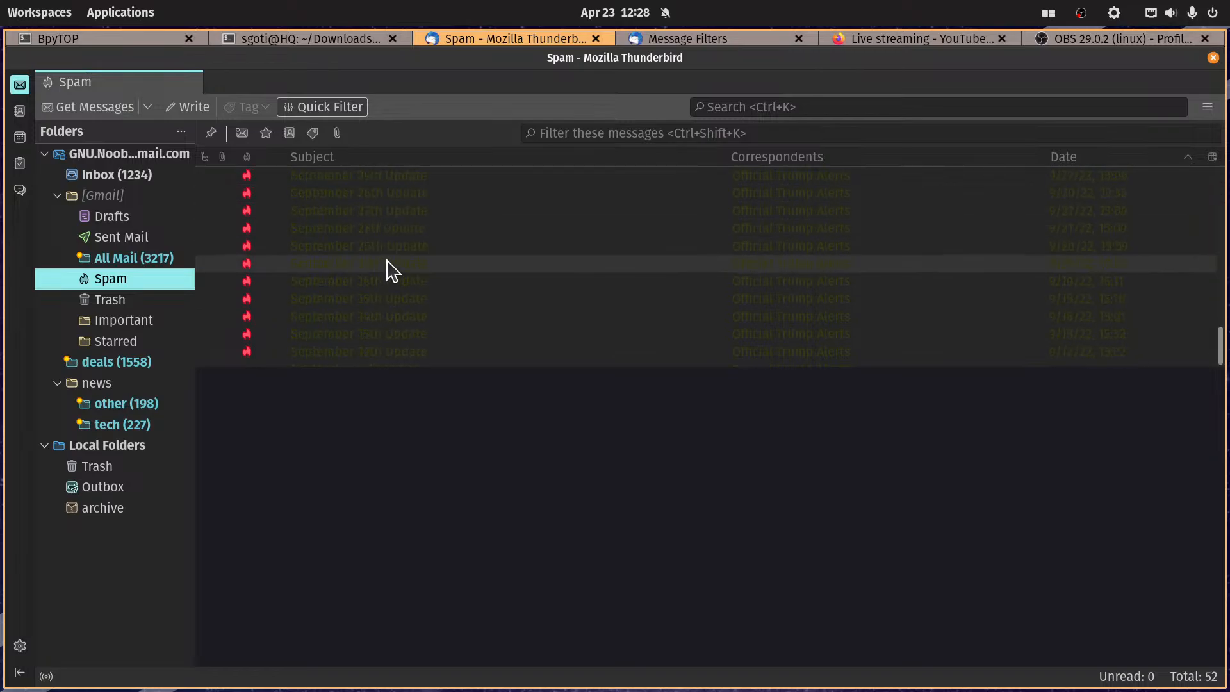
Step: Select all messages in the Spam folder, remove all their tags and reapply the "crap" tag
{"action": "scroll", "coordinate": [403, 256], "scroll_direction": "up", "scroll_amount": 8}
{"action": "left_click", "coordinate": [391, 246]}
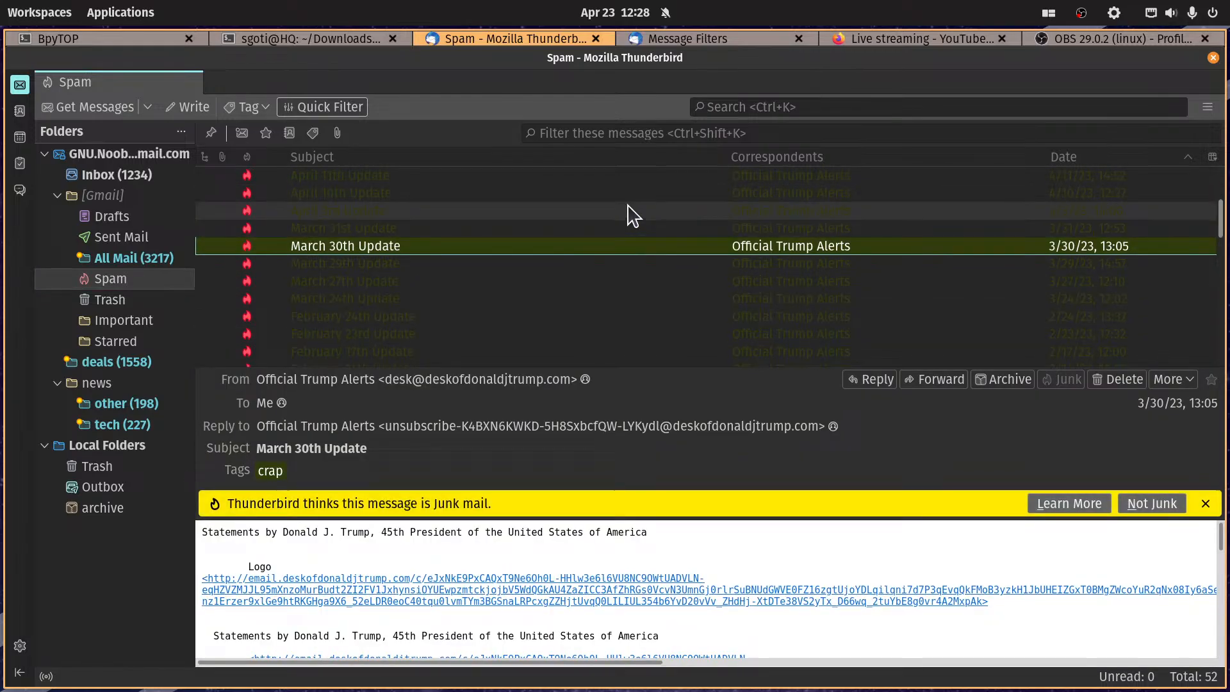
{"action": "key", "text": "ctrl+a"}
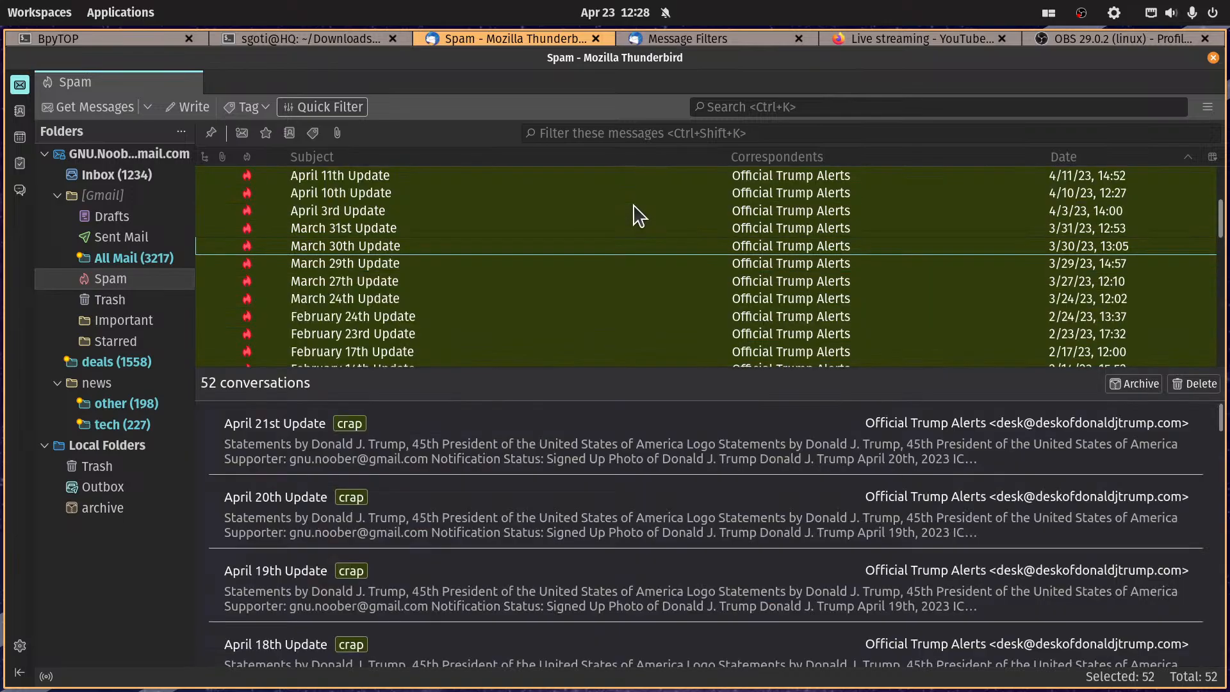
{"action": "scroll", "coordinate": [477, 248], "scroll_direction": "up", "scroll_amount": 2}
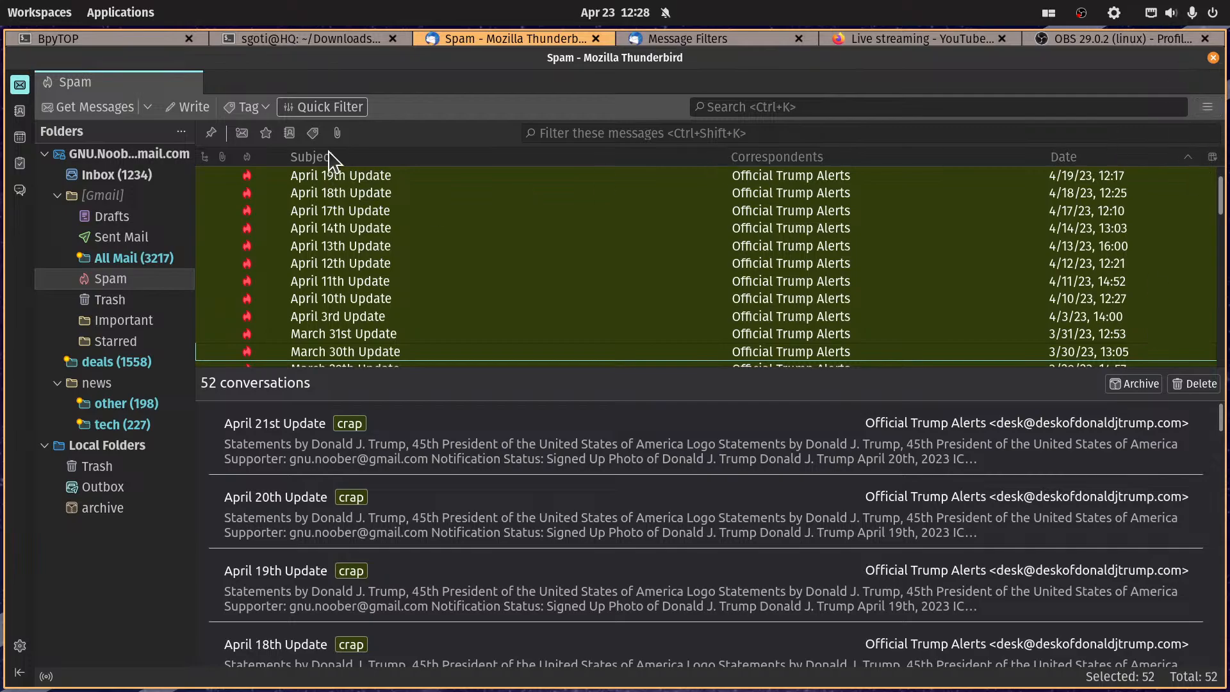
{"action": "left_click", "coordinate": [248, 107]}
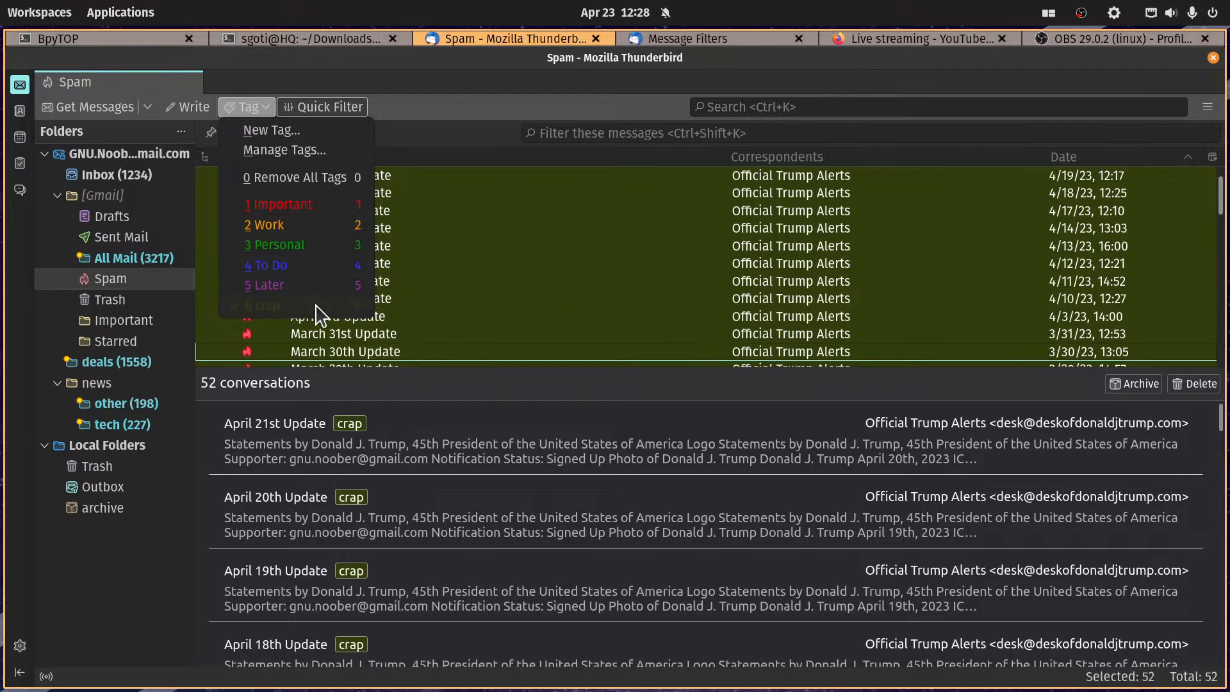
{"action": "left_click", "coordinate": [469, 268]}
{"action": "key", "text": "0"}
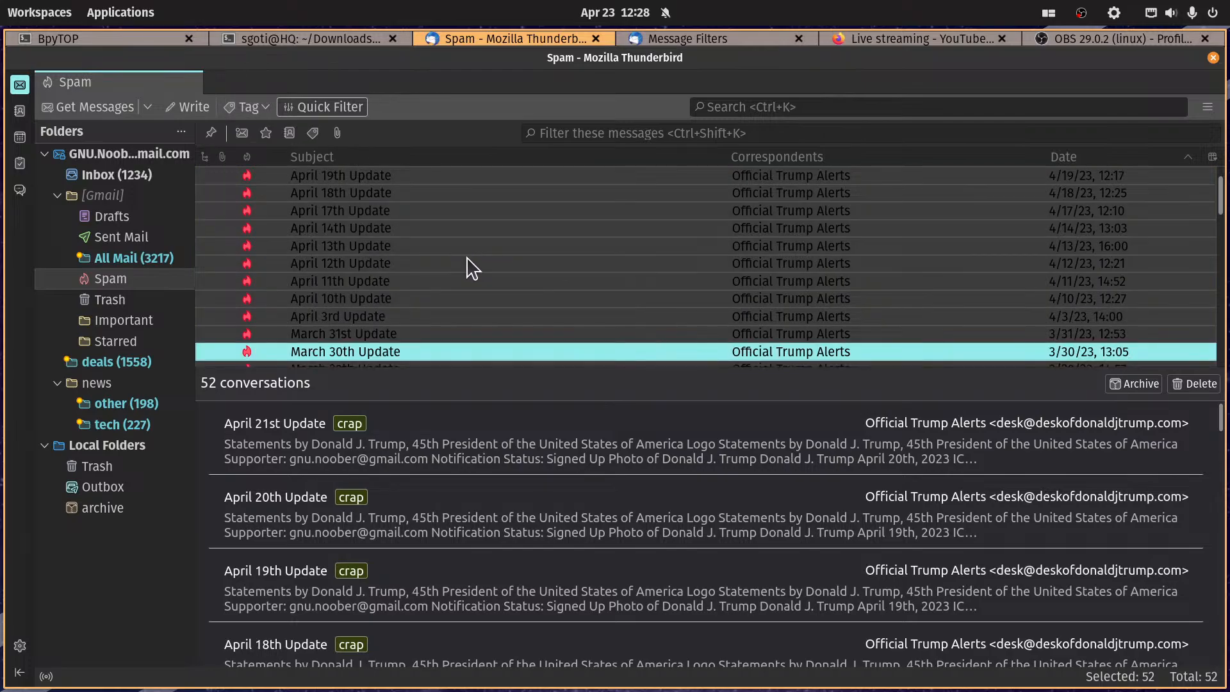
{"action": "key", "text": "6"}
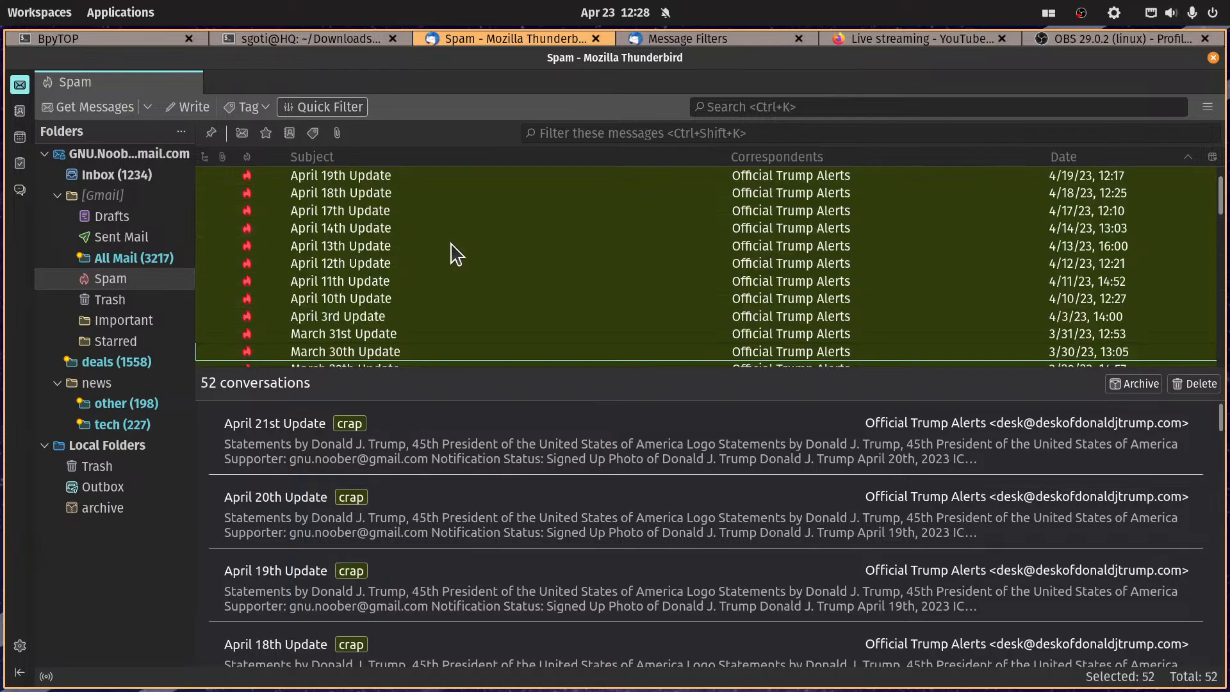
Step: View the April 13th, April 3rd and April 19th Update messages in the Spam folder
{"action": "left_click", "coordinate": [385, 248]}
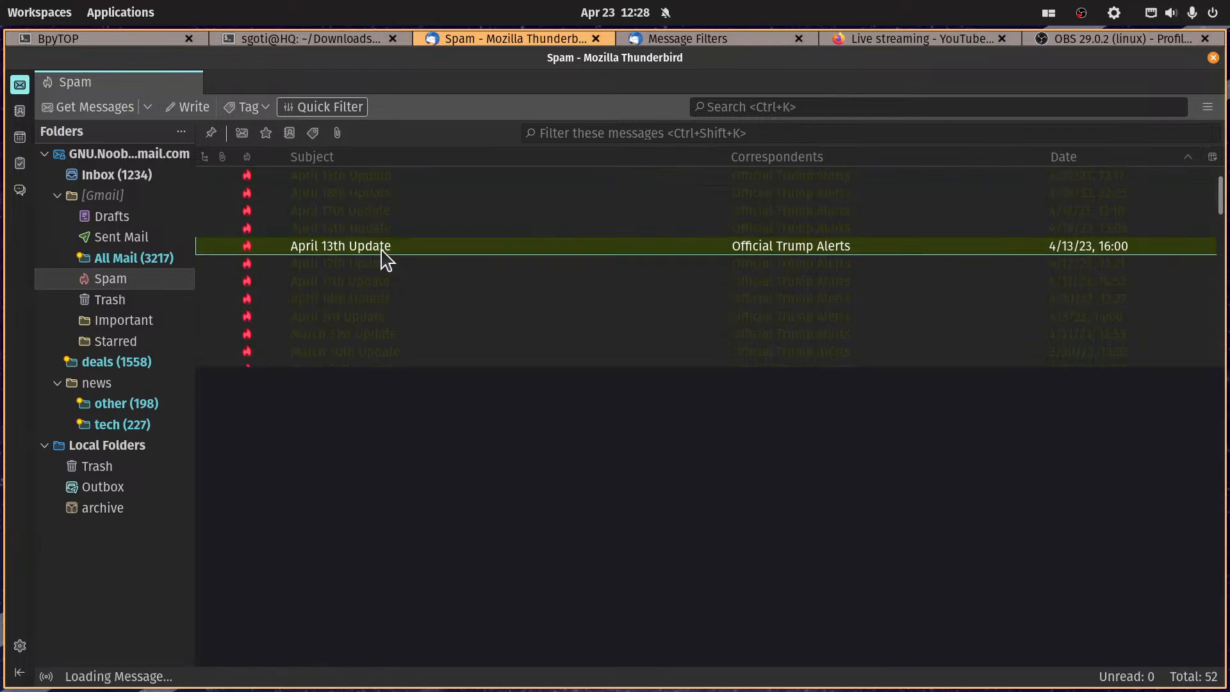
{"action": "left_click", "coordinate": [616, 317]}
{"action": "scroll", "coordinate": [577, 227], "scroll_direction": "up", "scroll_amount": 1}
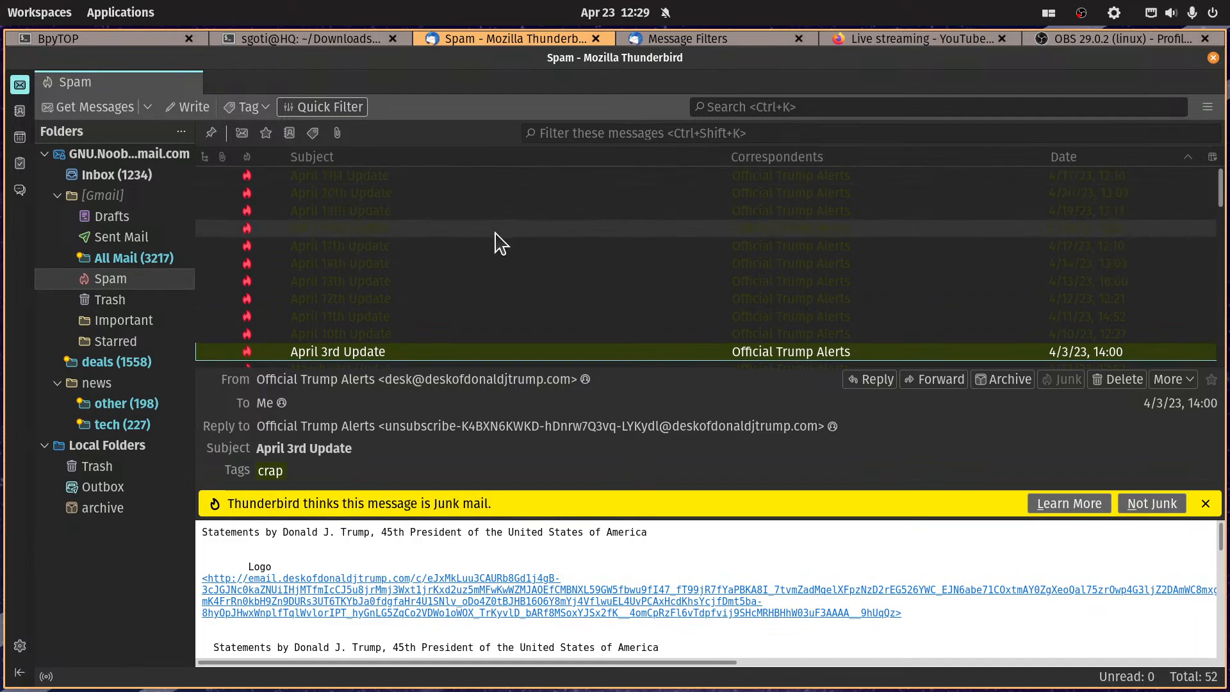
{"action": "left_click", "coordinate": [325, 212]}
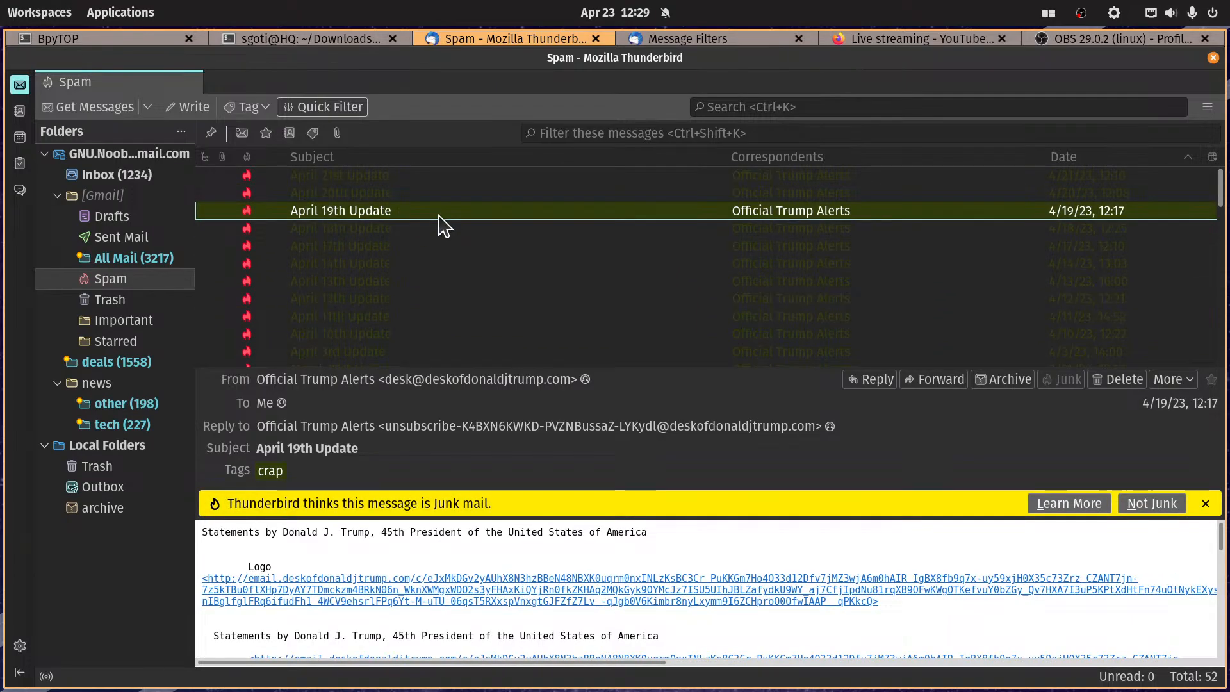
Step: Return to the Inbox and check the list of message filters
{"action": "left_click", "coordinate": [133, 183]}
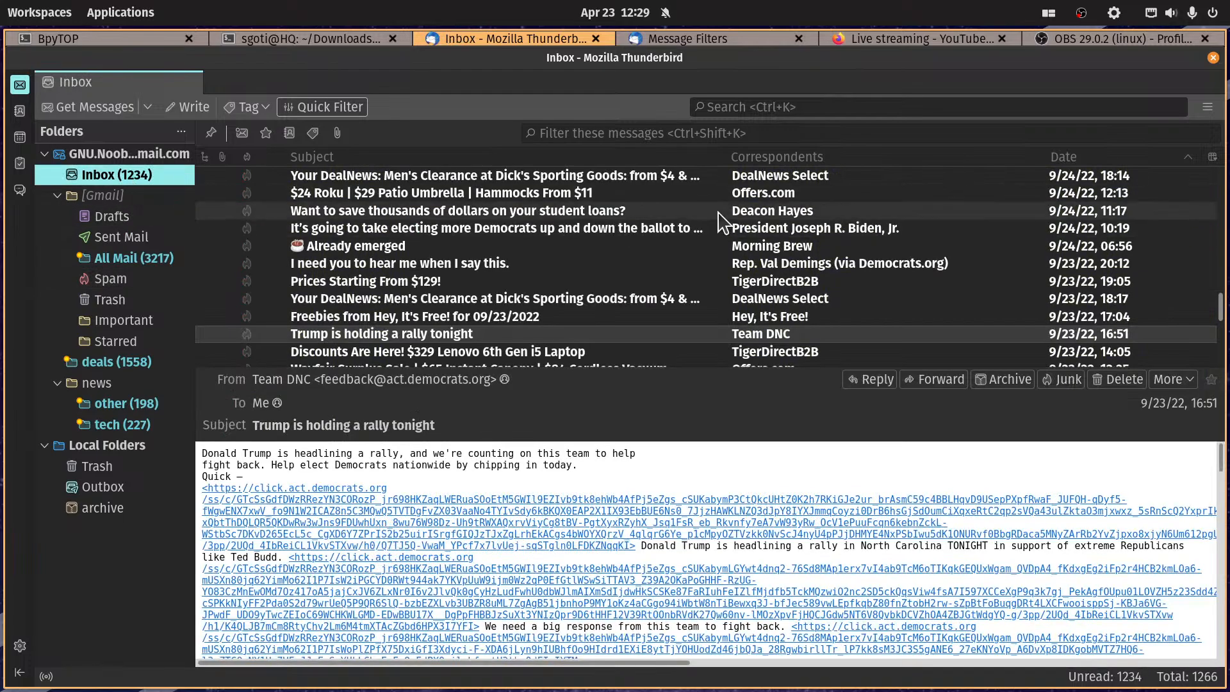
{"action": "left_click", "coordinate": [722, 40]}
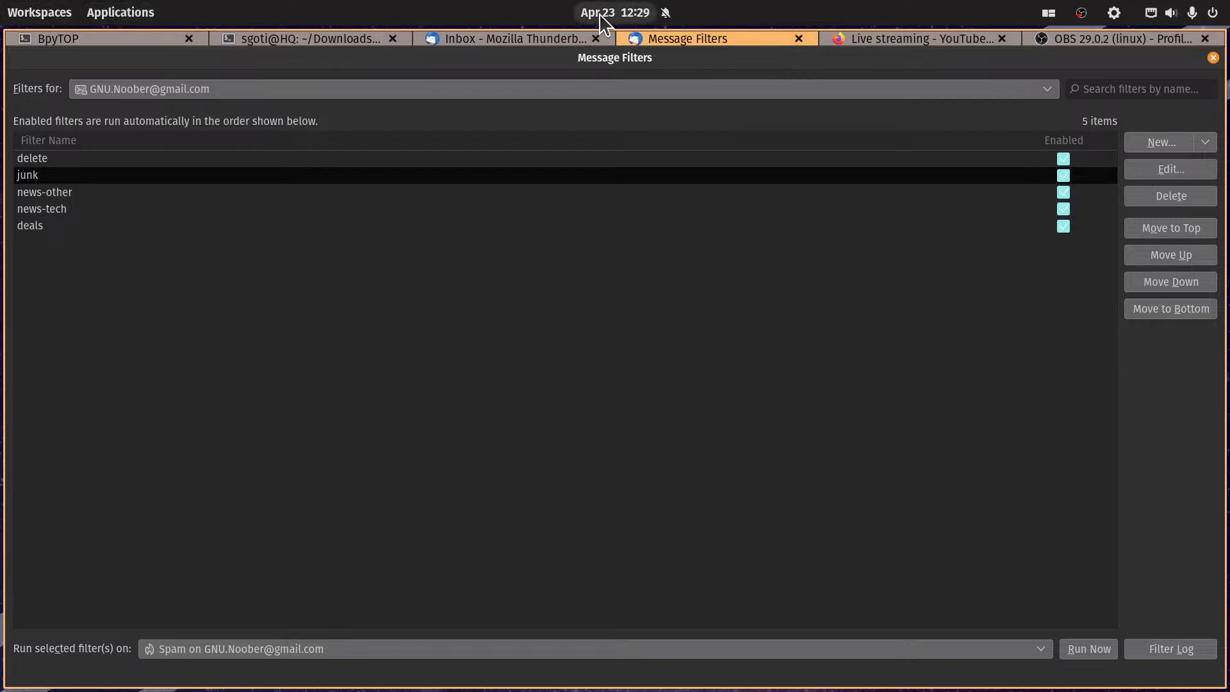
{"action": "left_click", "coordinate": [515, 43]}
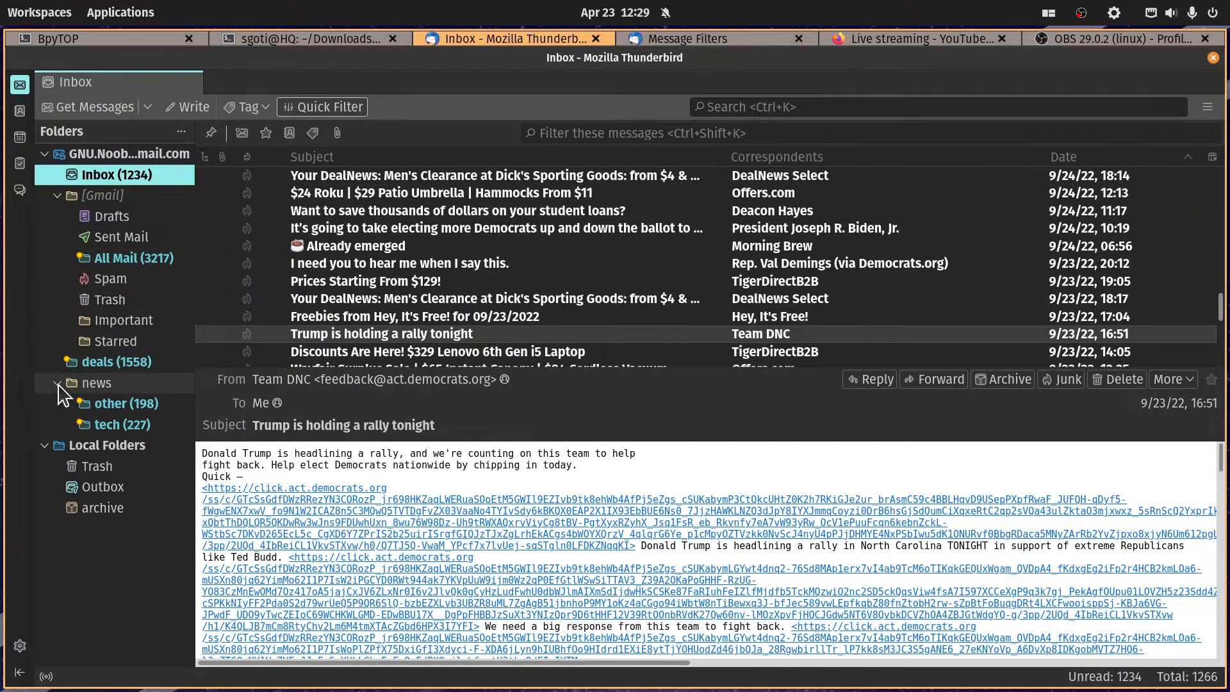
Step: Look through the messages in the "other" folder under news, back to the oldest ones
{"action": "left_click", "coordinate": [118, 405]}
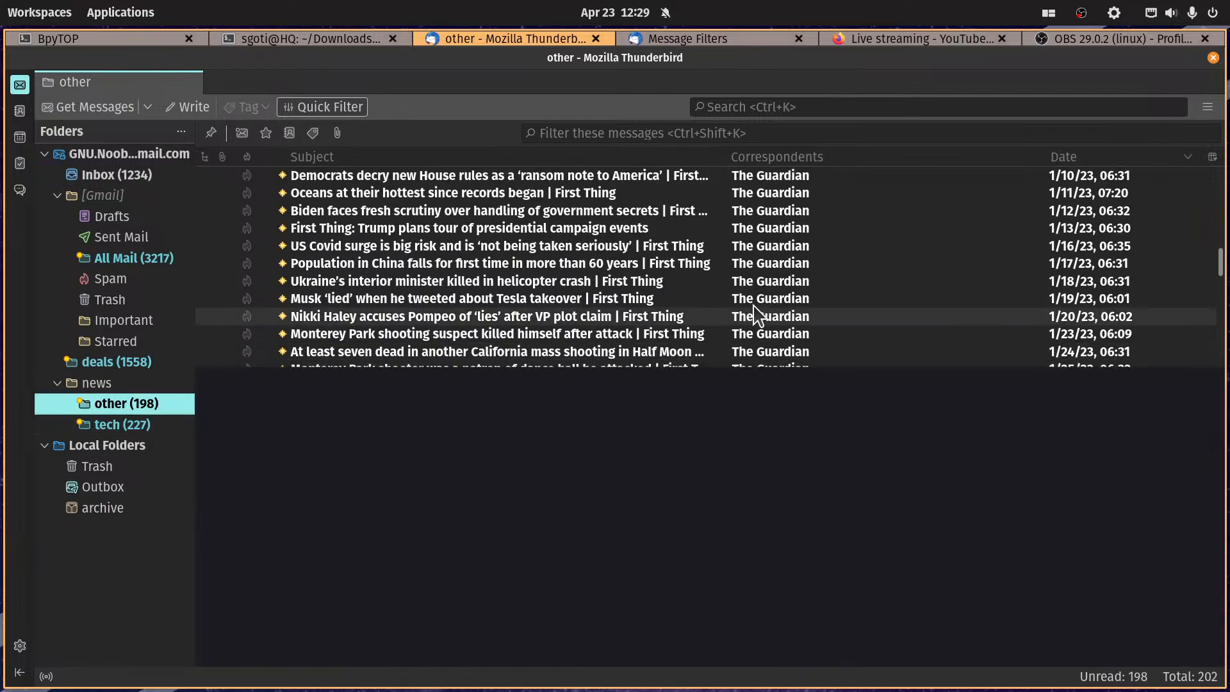
{"action": "scroll", "coordinate": [659, 247], "scroll_direction": "down", "scroll_amount": 6}
{"action": "scroll", "coordinate": [658, 241], "scroll_direction": "up", "scroll_amount": 12}
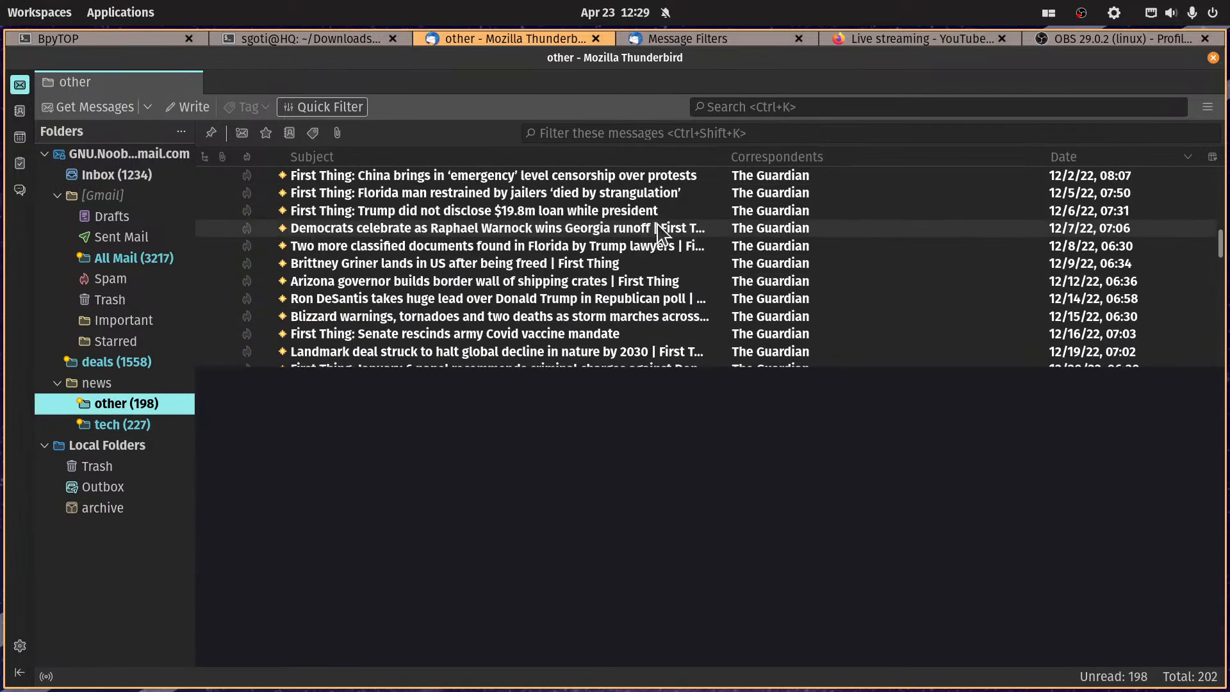
{"action": "scroll", "coordinate": [659, 234], "scroll_direction": "up", "scroll_amount": 15}
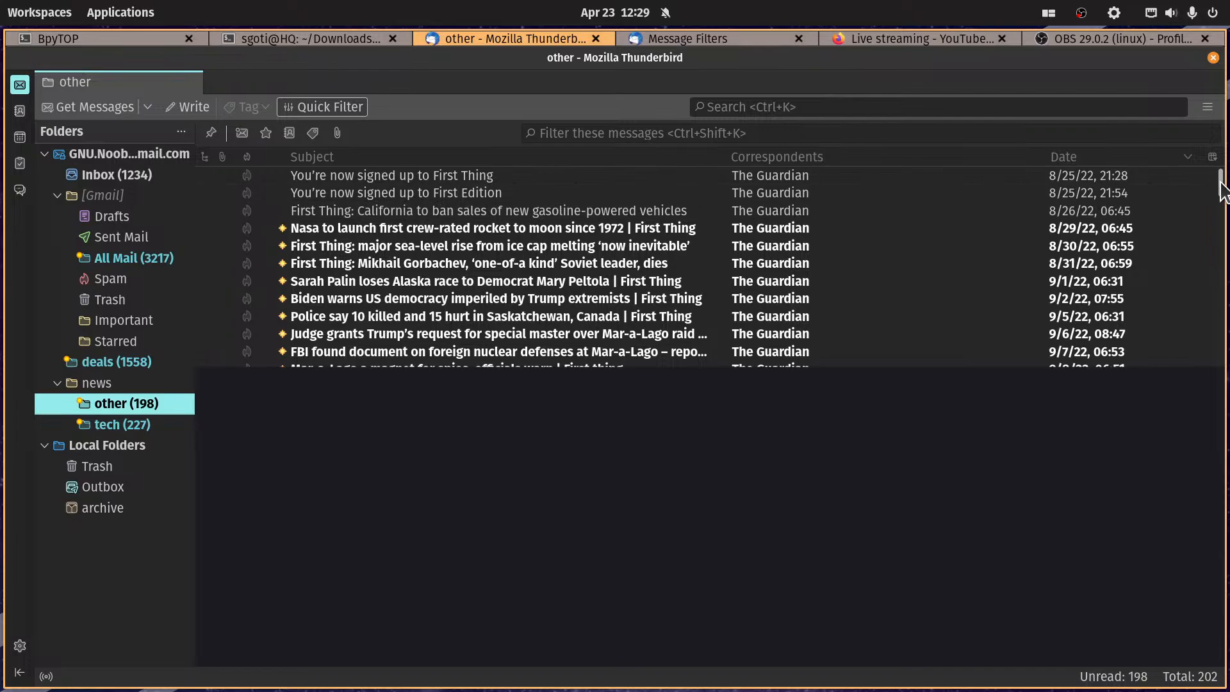
{"action": "mouse_move", "coordinate": [1222, 189]}
{"action": "left_mouse_down"}
{"action": "mouse_move", "coordinate": [1219, 388]}
{"action": "mouse_move", "coordinate": [1221, 179]}
{"action": "left_mouse_up"}
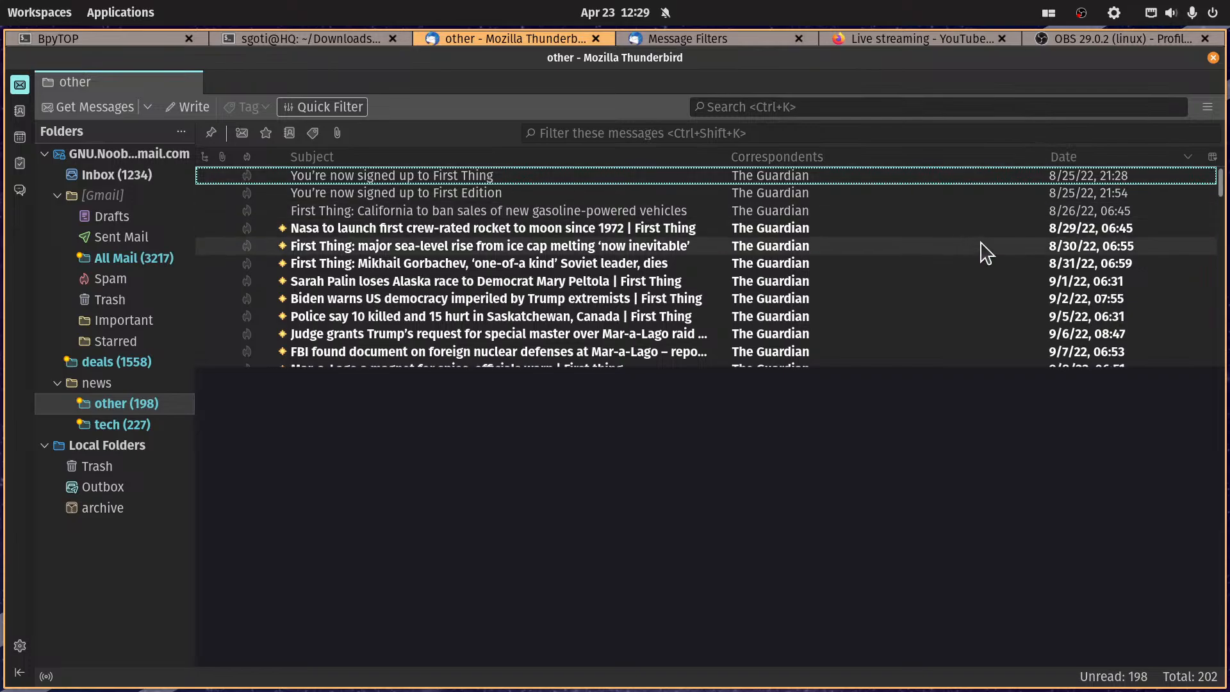
Step: Copy the sender address of the TigerDirectB2B message "Prices Starting From $129!" in the Inbox
{"action": "left_click", "coordinate": [145, 178]}
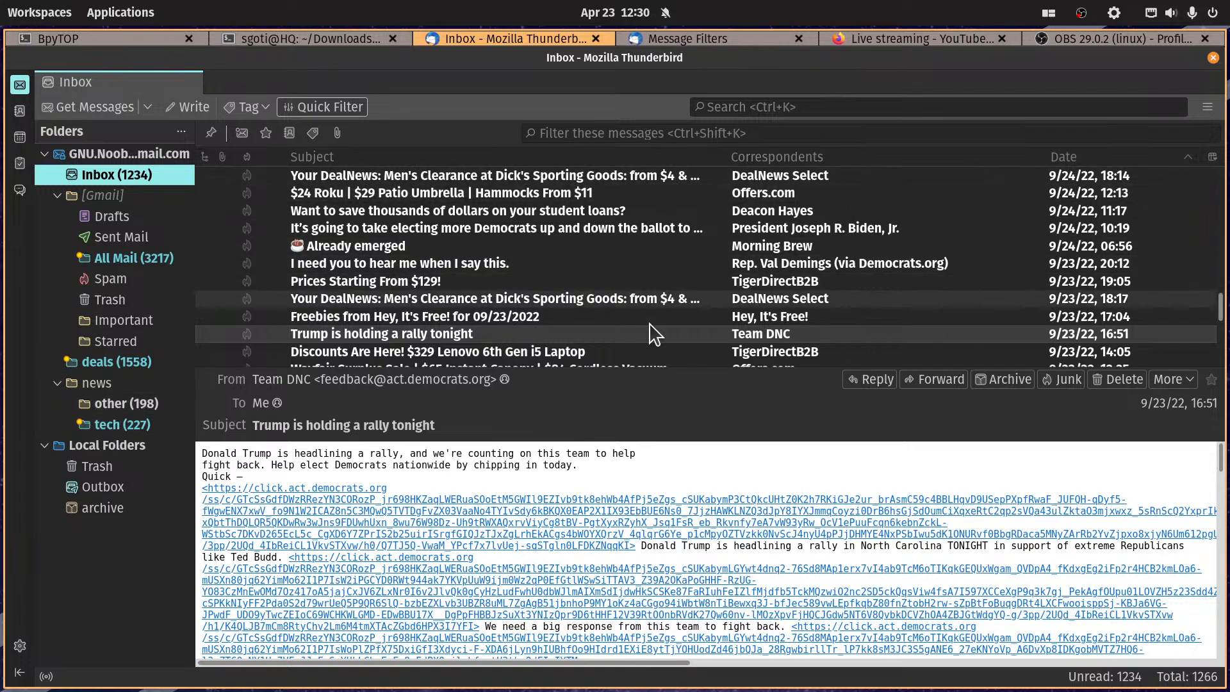
{"action": "left_click", "coordinate": [616, 281]}
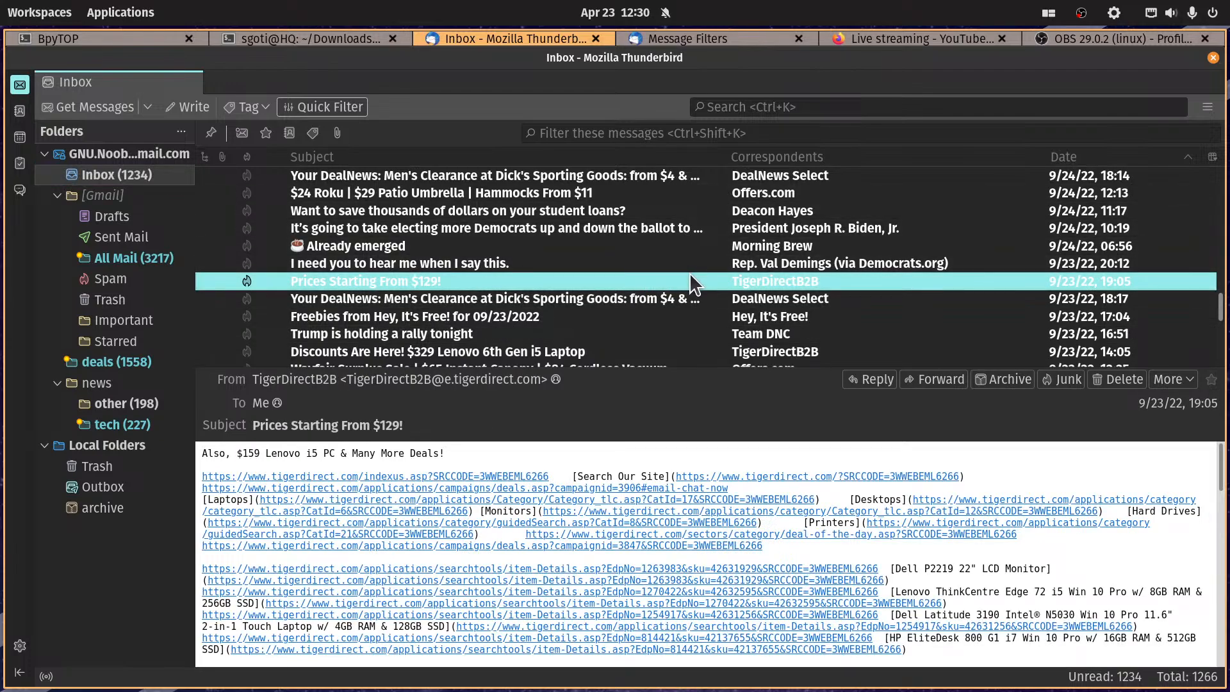
{"action": "left_click", "coordinate": [397, 381]}
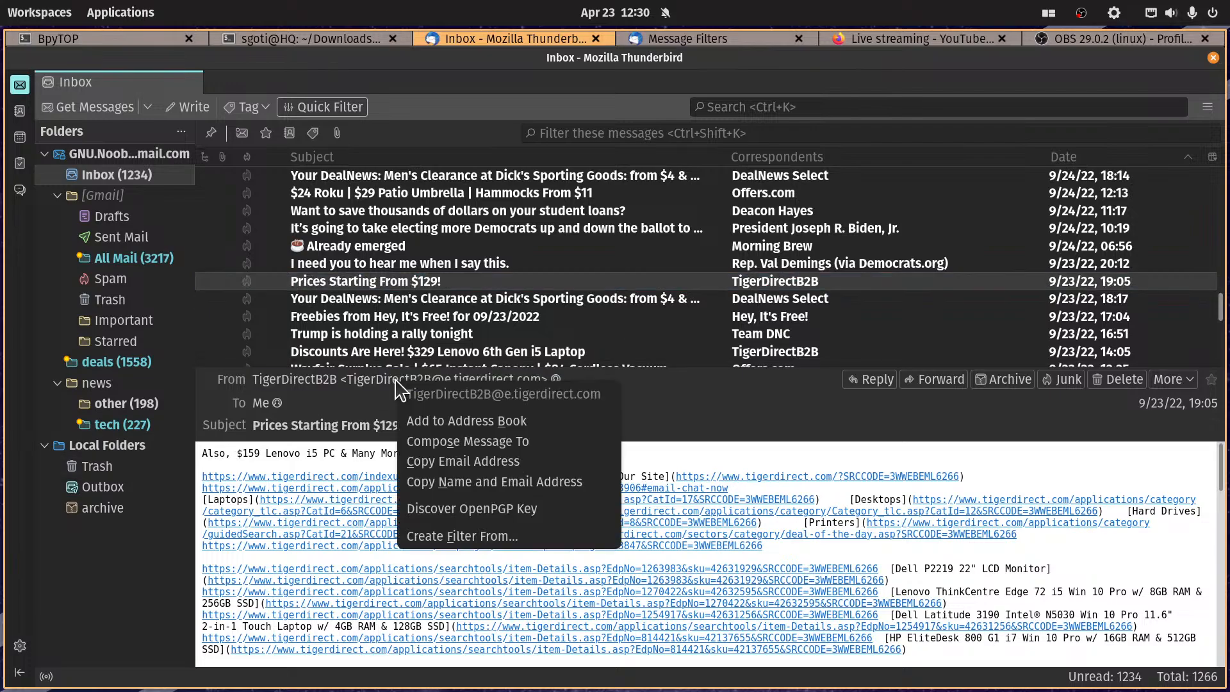
{"action": "left_click", "coordinate": [455, 462]}
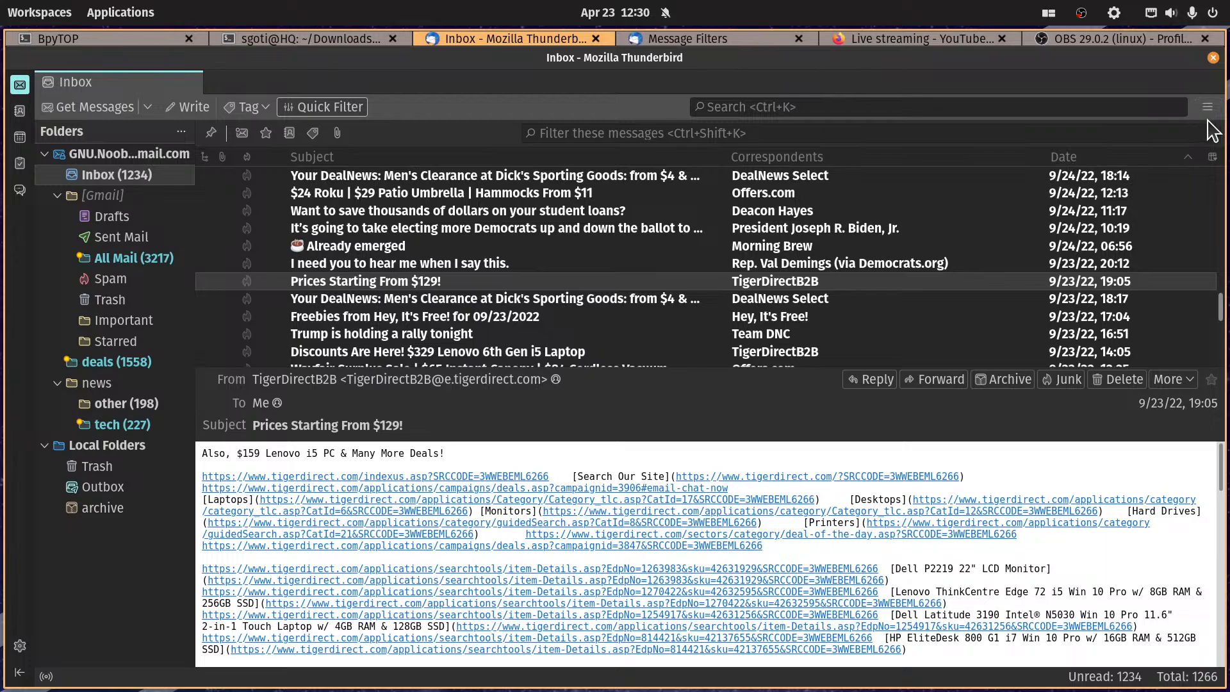
Step: Edit the deals filter to add the condition From contains @e.tigerdirect.com, using the copied address without its local part, and save it
{"action": "left_click", "coordinate": [674, 40]}
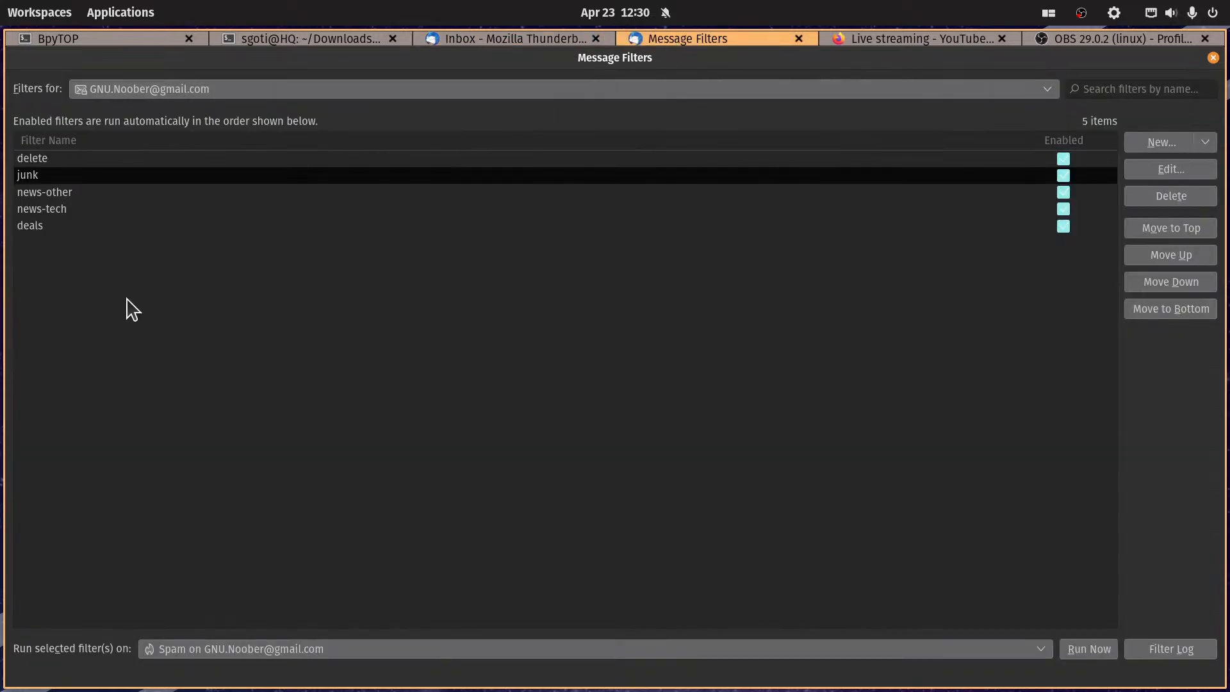
{"action": "left_click", "coordinate": [46, 226]}
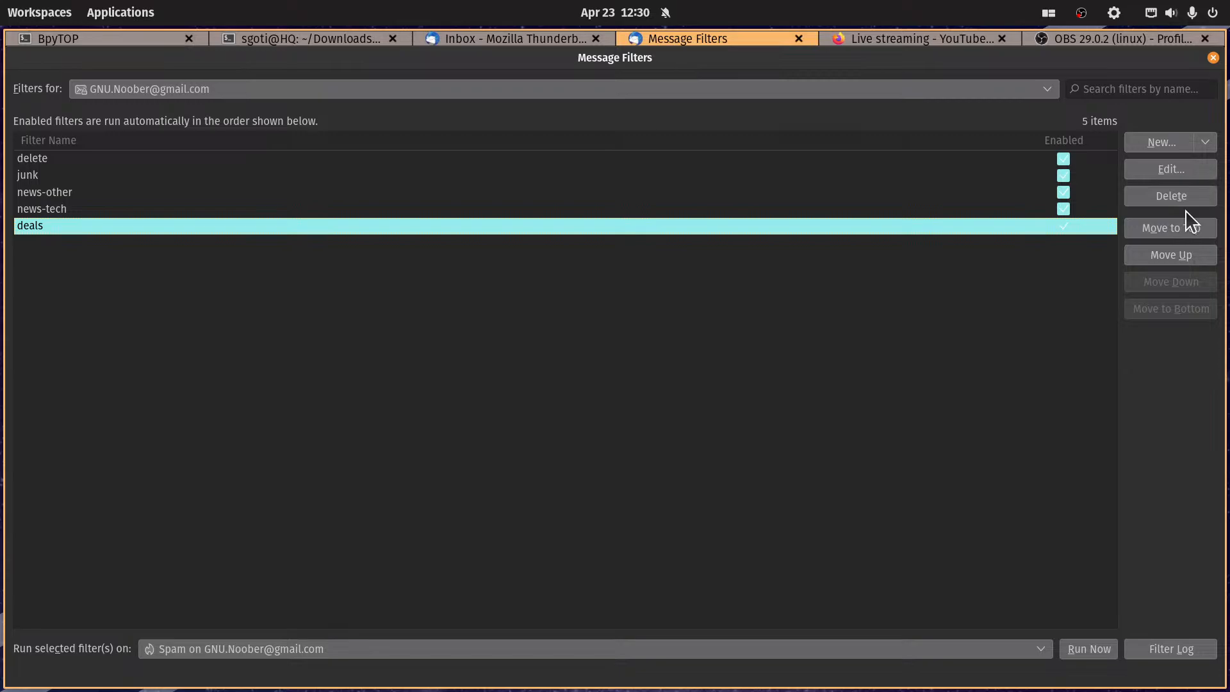
{"action": "left_click", "coordinate": [1162, 170]}
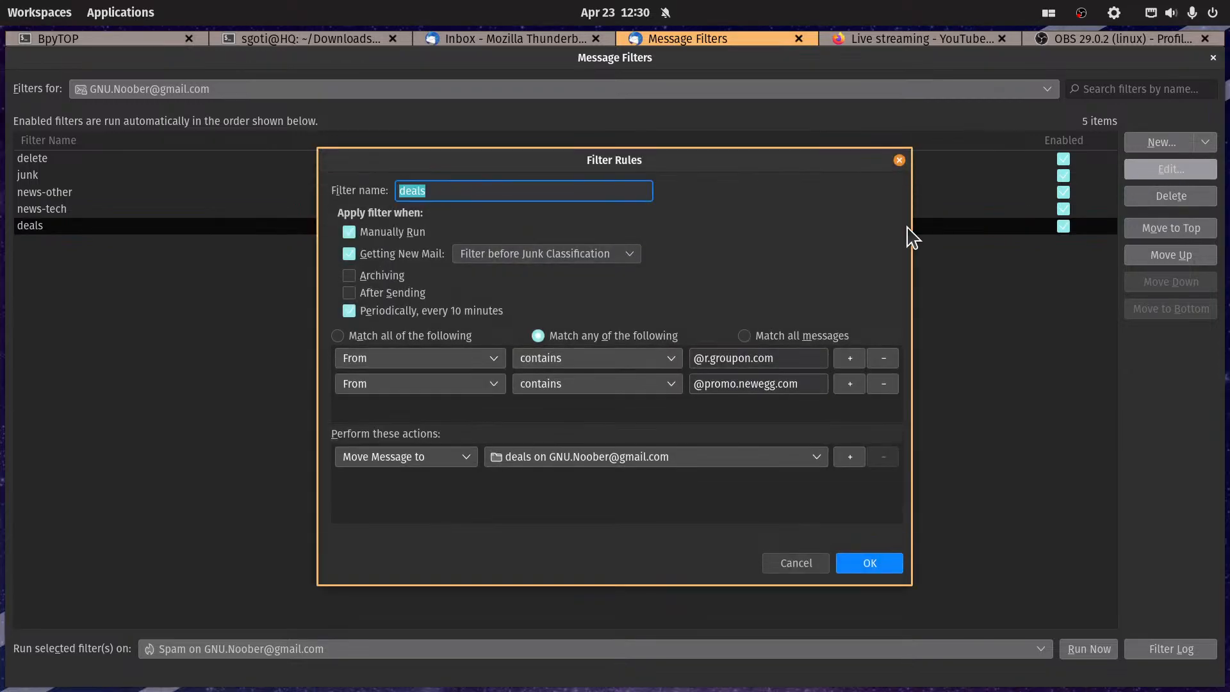
{"action": "left_click", "coordinate": [850, 384]}
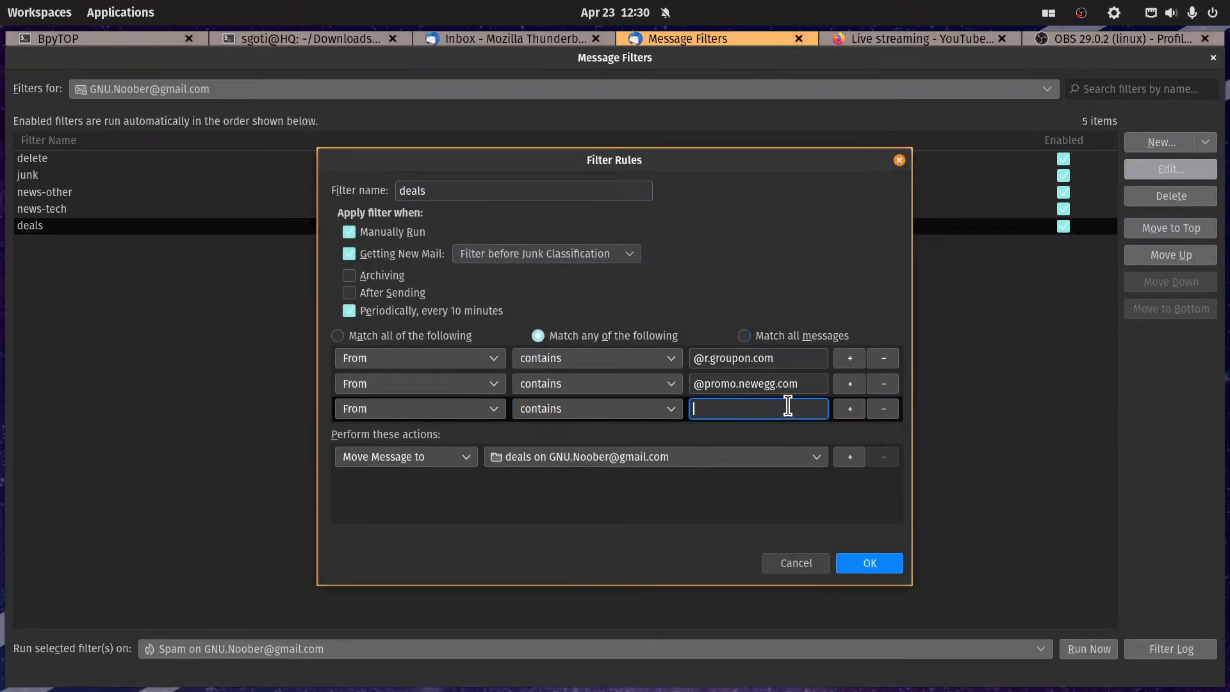
{"action": "key", "text": "ctrl+v"}
{"action": "key", "text": "Home"}
{"action": "key", "text": "ctrl+shift+Right"}
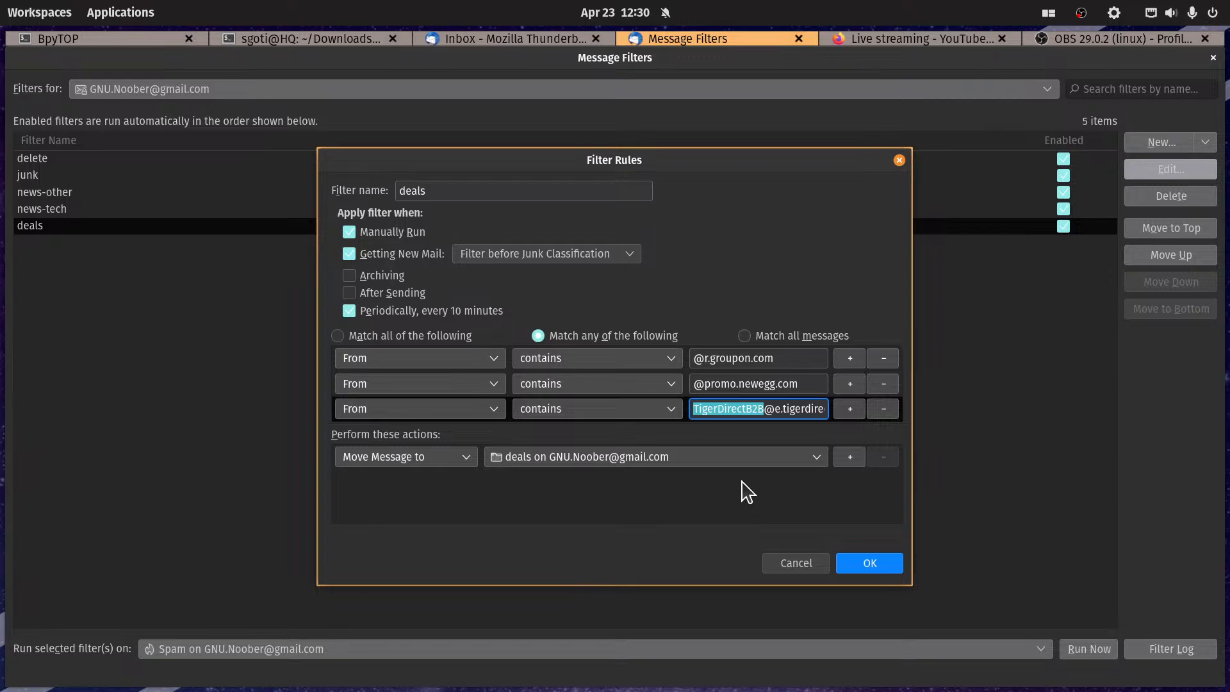
{"action": "key", "text": "BackSpace"}
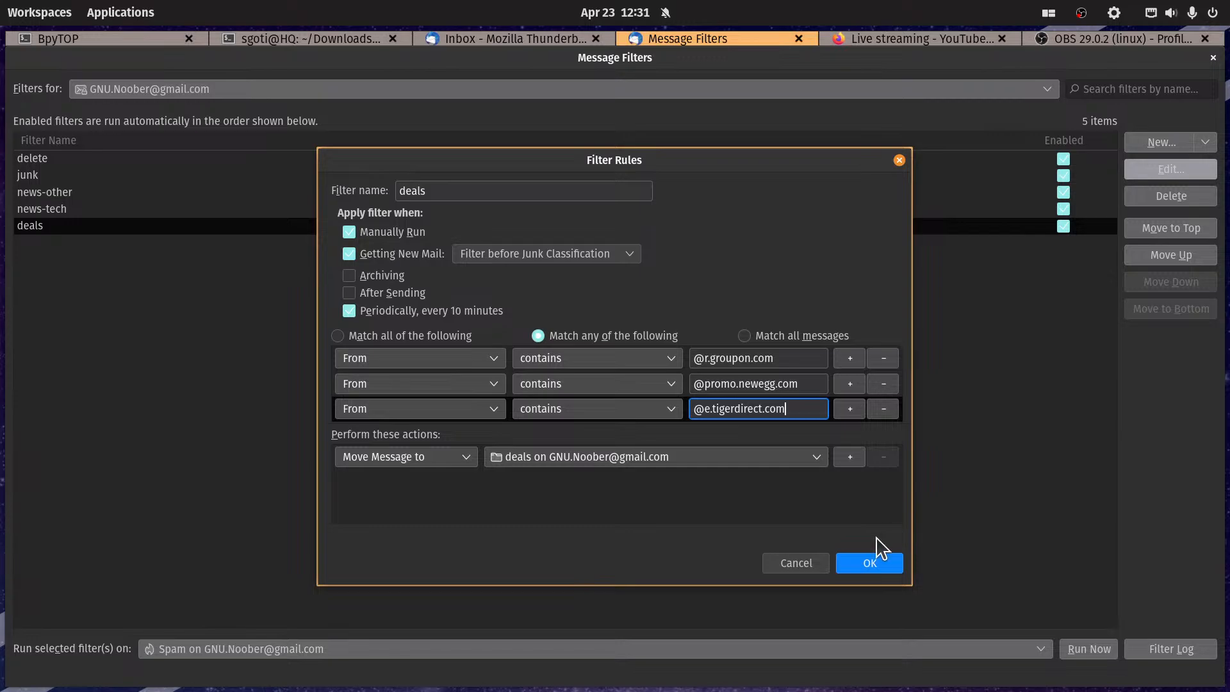
{"action": "left_click", "coordinate": [869, 564]}
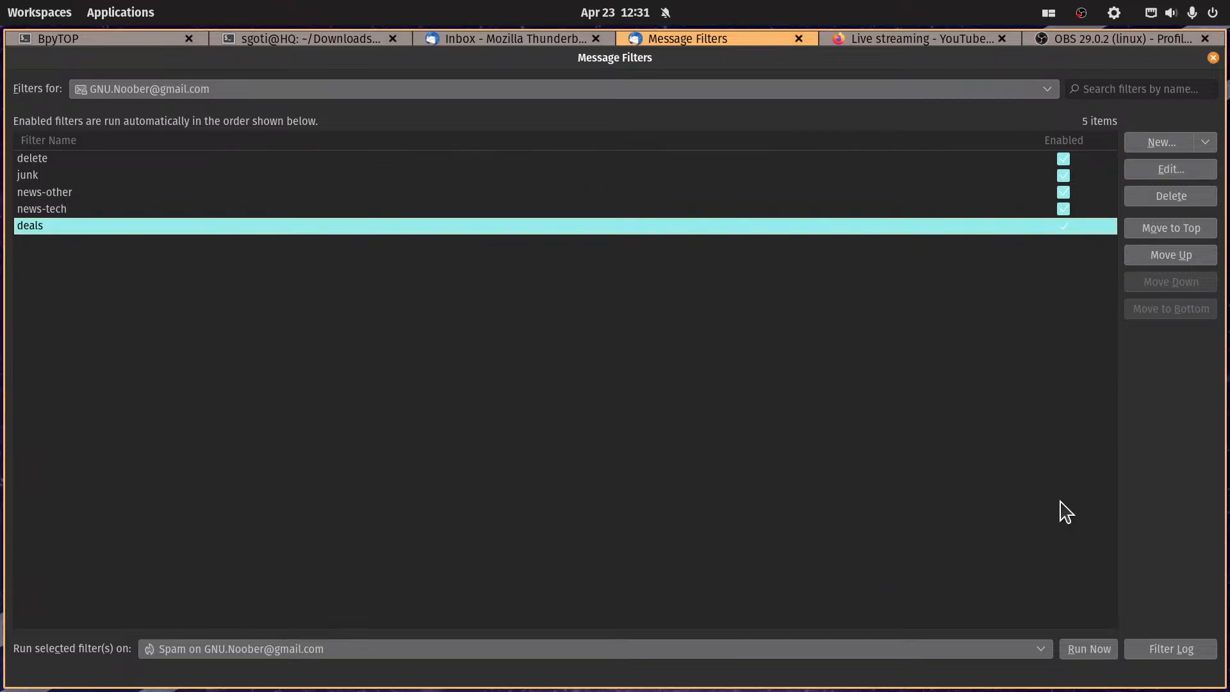
Step: Run the deals filter on the Inbox and look over the messages remaining there
{"action": "left_click", "coordinate": [241, 648]}
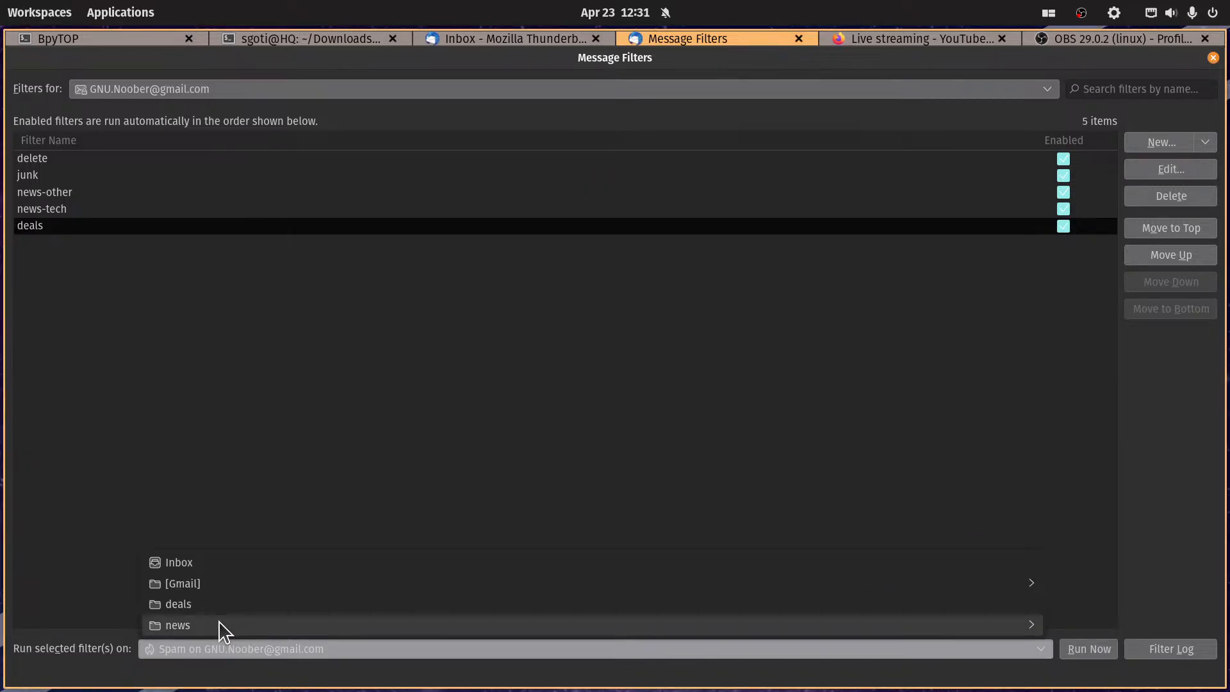
{"action": "left_click", "coordinate": [204, 567]}
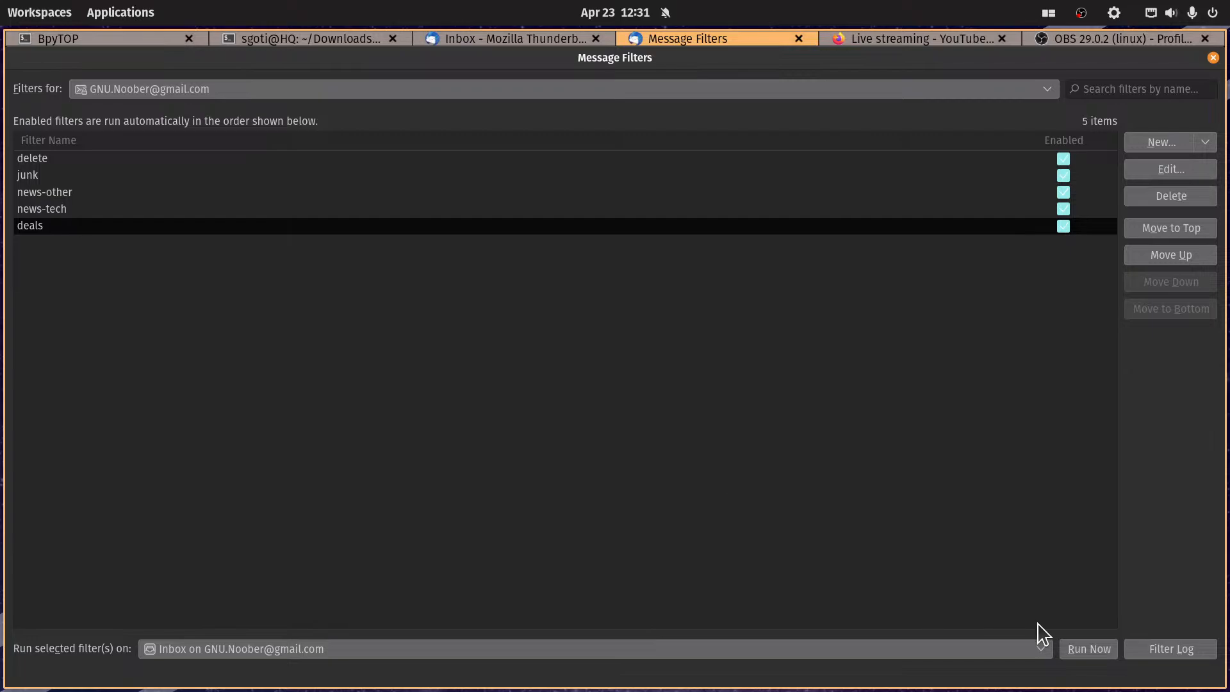
{"action": "left_click", "coordinate": [1094, 650]}
{"action": "left_click", "coordinate": [511, 41]}
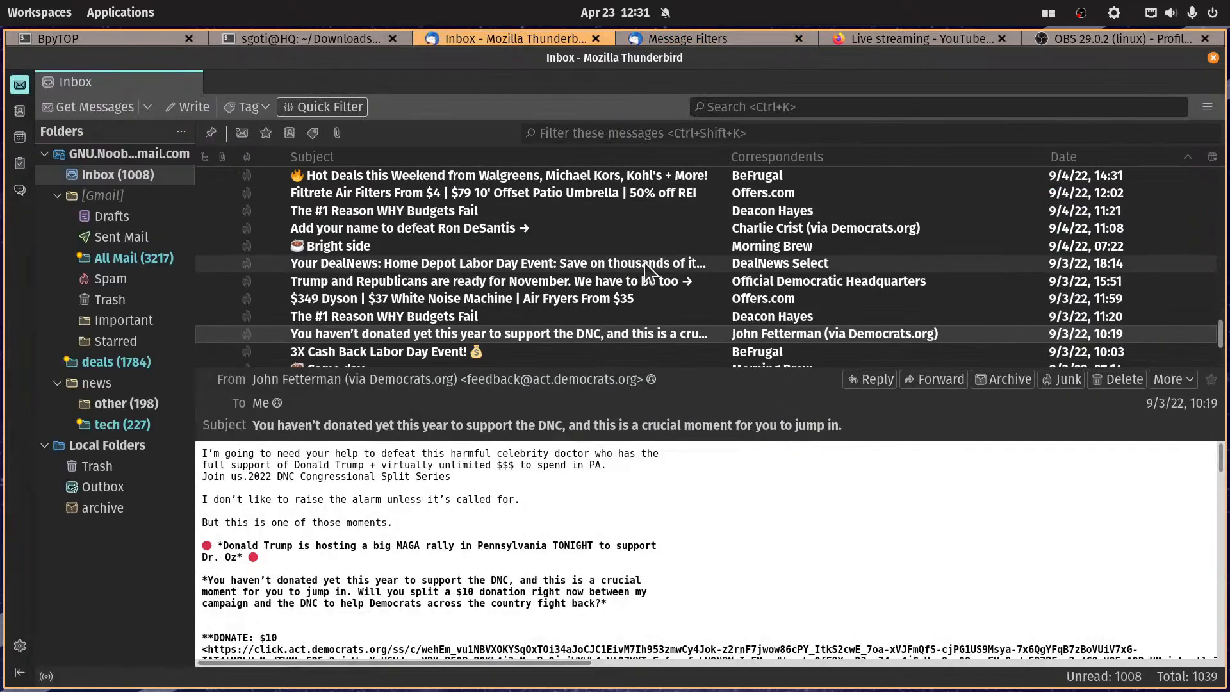
{"action": "scroll", "coordinate": [645, 268], "scroll_direction": "up", "scroll_amount": 6}
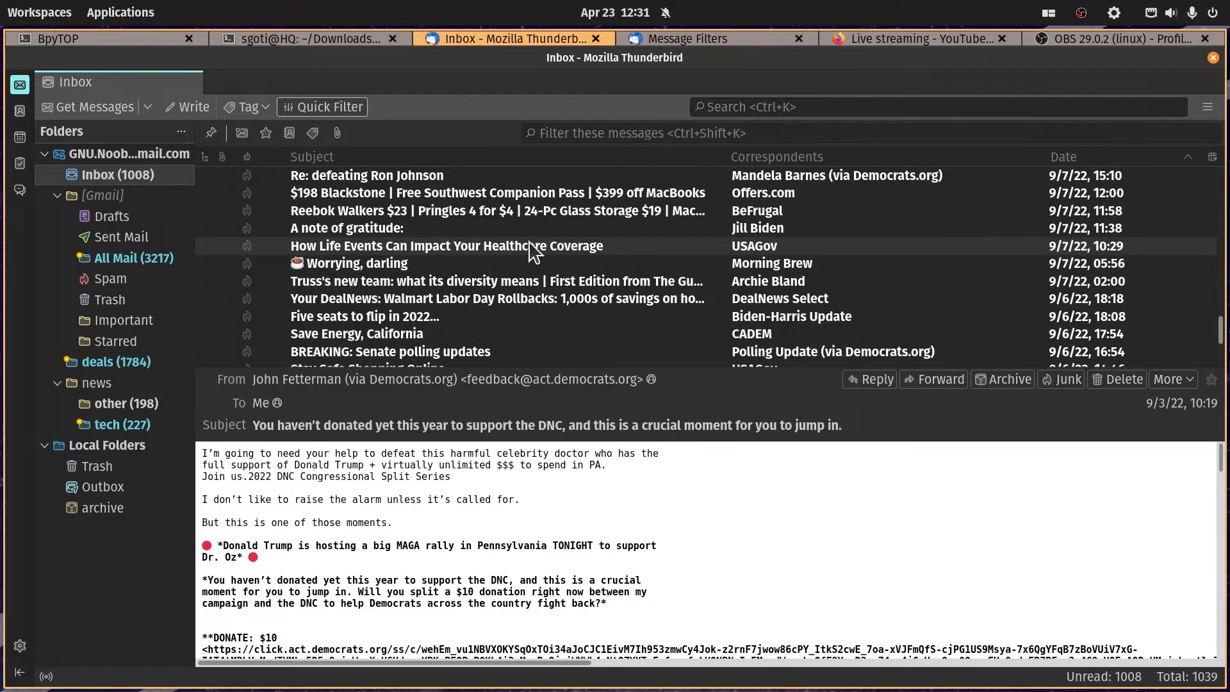
Step: Apply the Inbox's current view to the Gmail account's top-level folder and all its children
{"action": "left_click", "coordinate": [721, 40]}
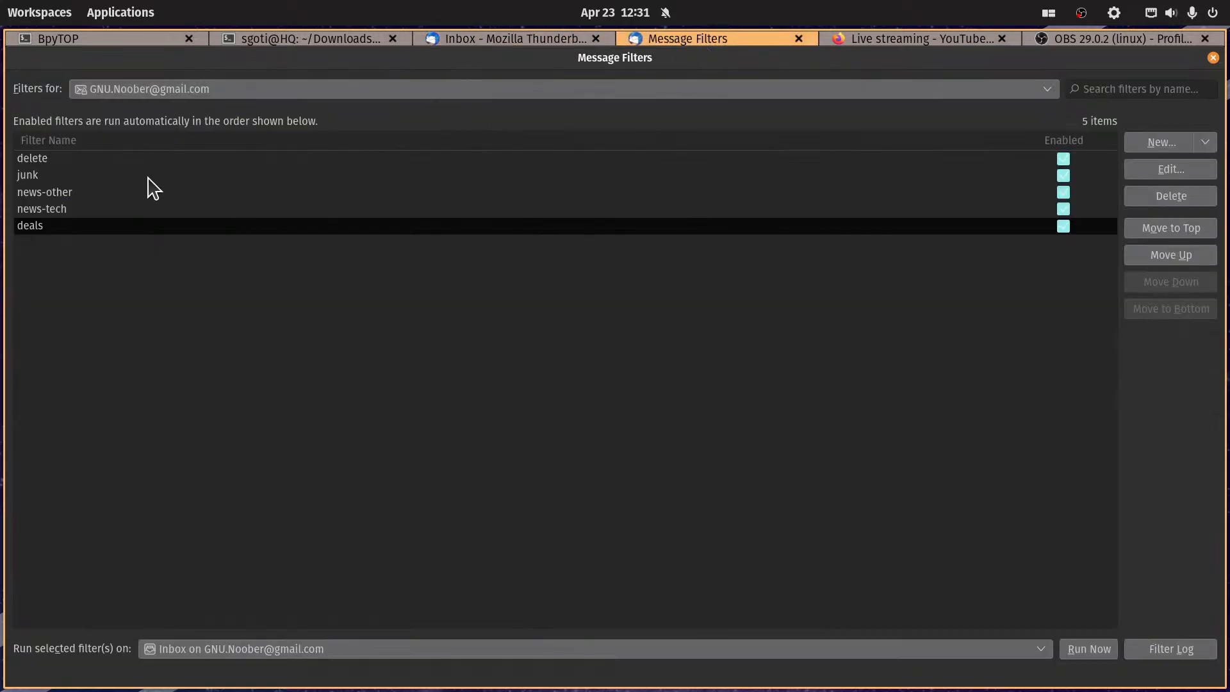
{"action": "left_click", "coordinate": [506, 40]}
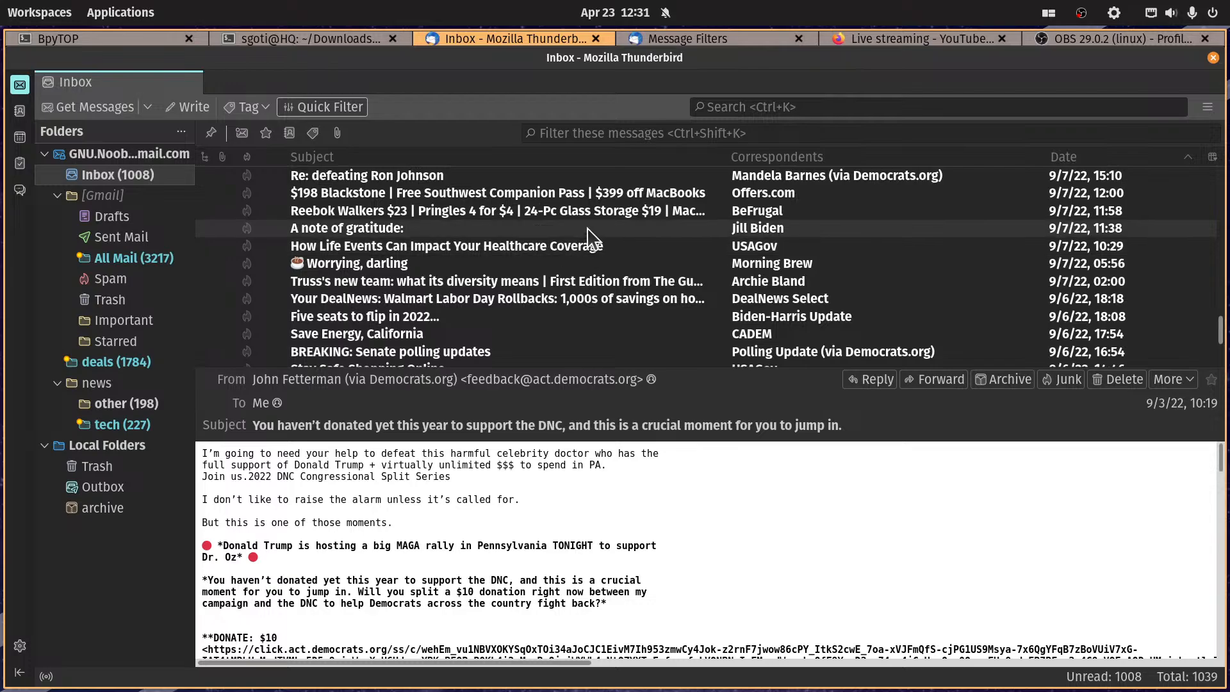
{"action": "left_click", "coordinate": [1212, 156]}
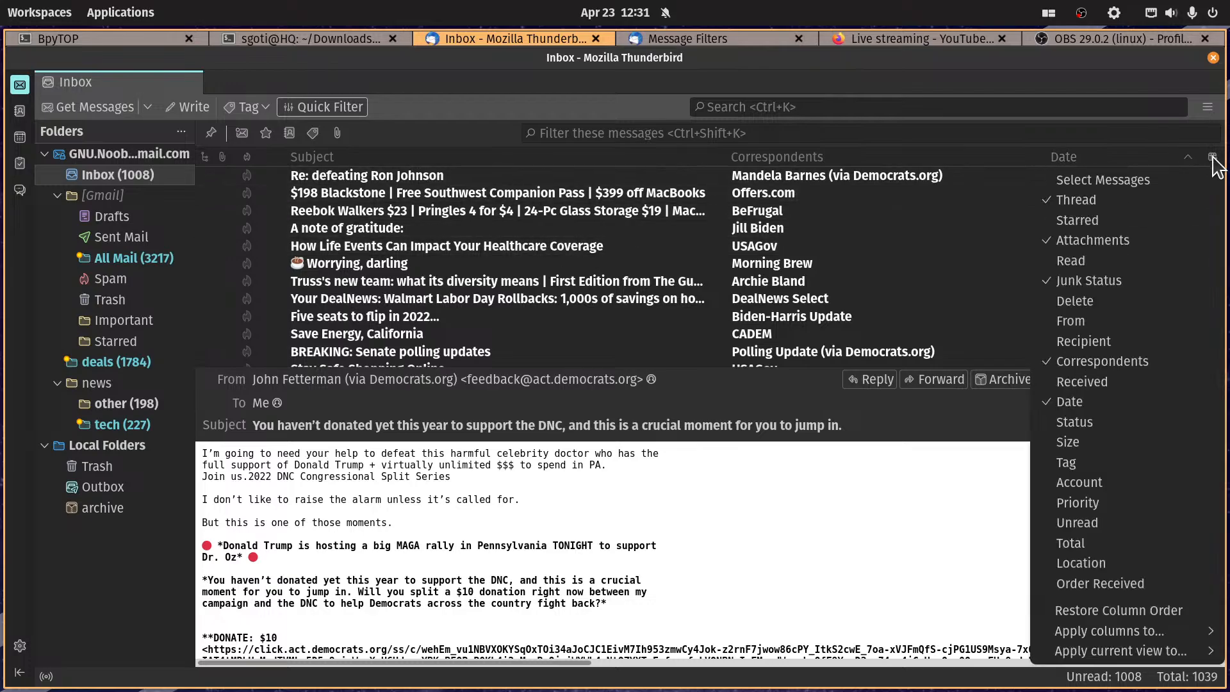
{"action": "mouse_move", "coordinate": [1121, 651]}
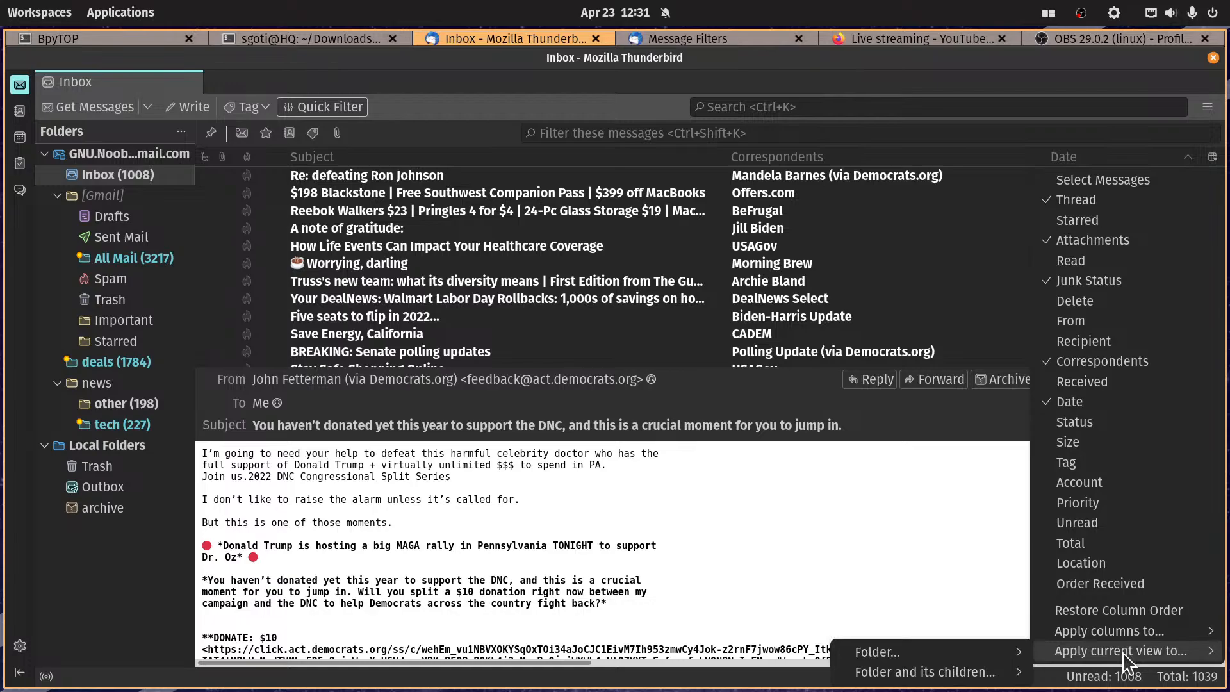
{"action": "mouse_move", "coordinate": [922, 671]}
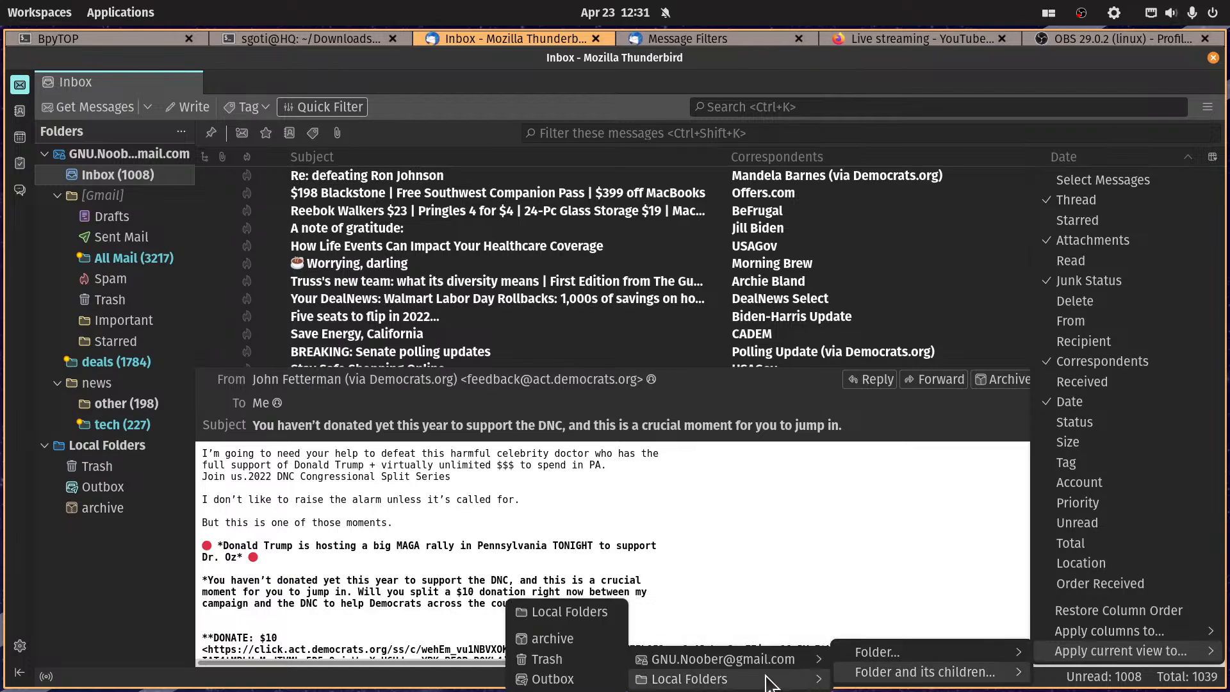
{"action": "mouse_move", "coordinate": [741, 661]}
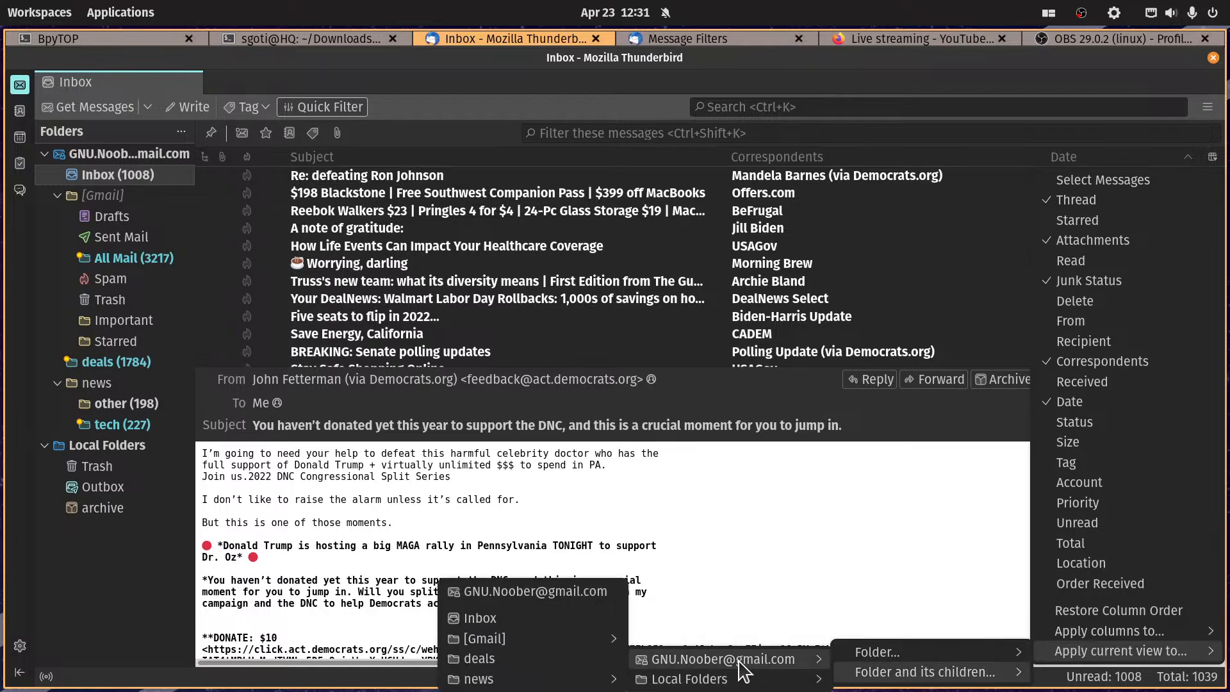
{"action": "left_click", "coordinate": [549, 592]}
{"action": "left_click", "coordinate": [800, 404]}
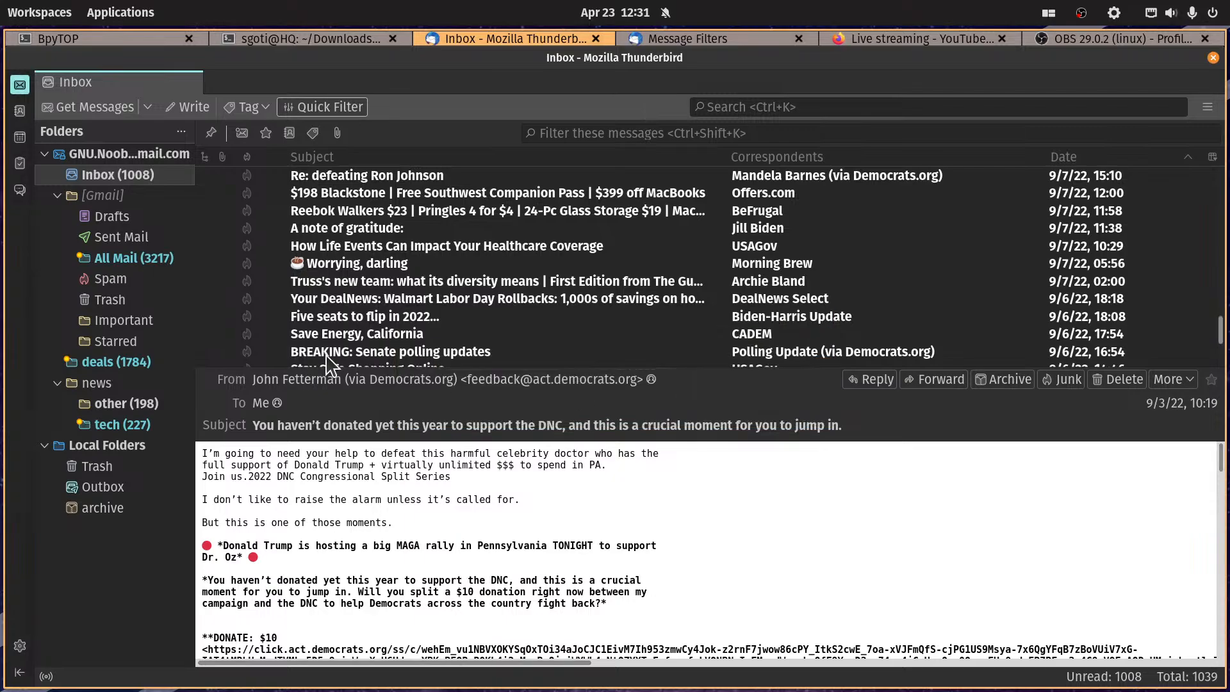
Step: Check the message list layout and date order in the "other" folder under news, and return to the Inbox
{"action": "left_click", "coordinate": [180, 409]}
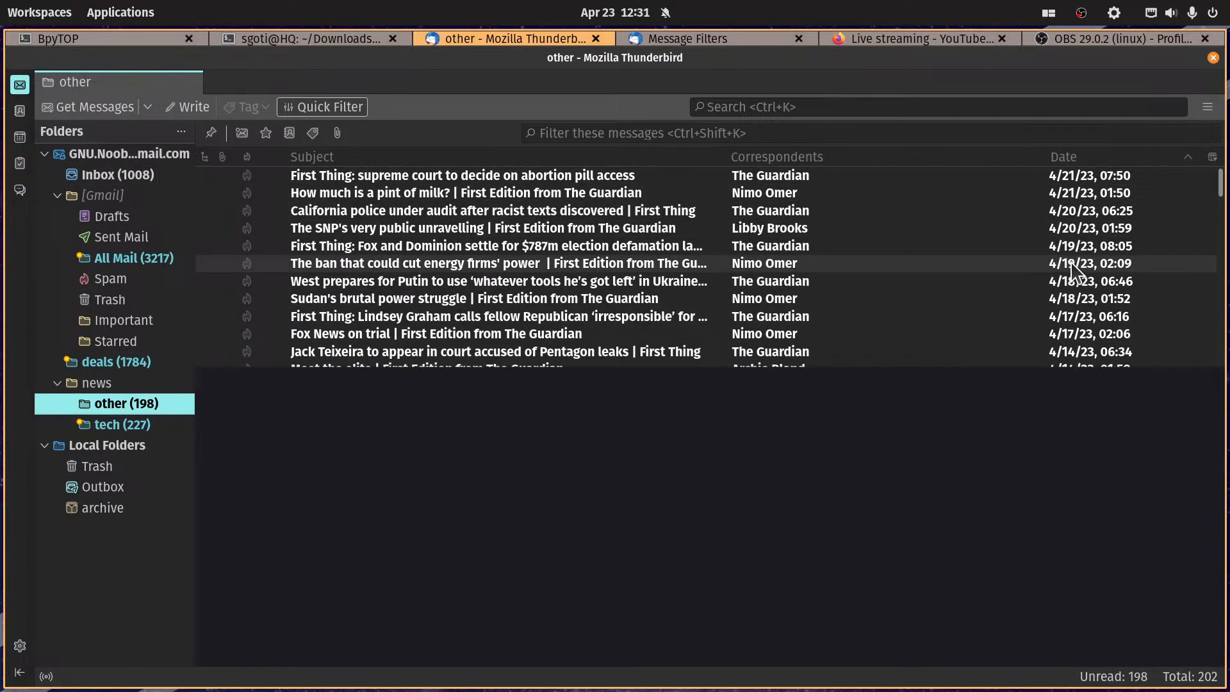
{"action": "scroll", "coordinate": [1063, 301], "scroll_direction": "down", "scroll_amount": 5}
{"action": "scroll", "coordinate": [1069, 269], "scroll_direction": "up", "scroll_amount": 5}
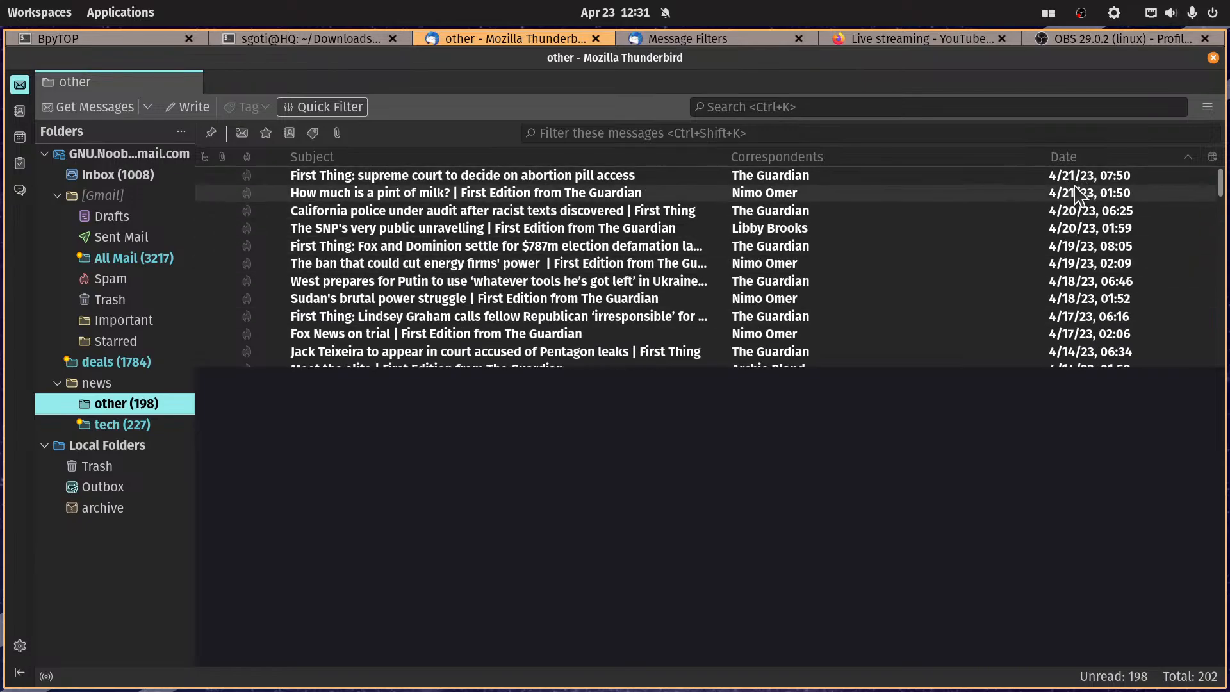
{"action": "left_click", "coordinate": [142, 179]}
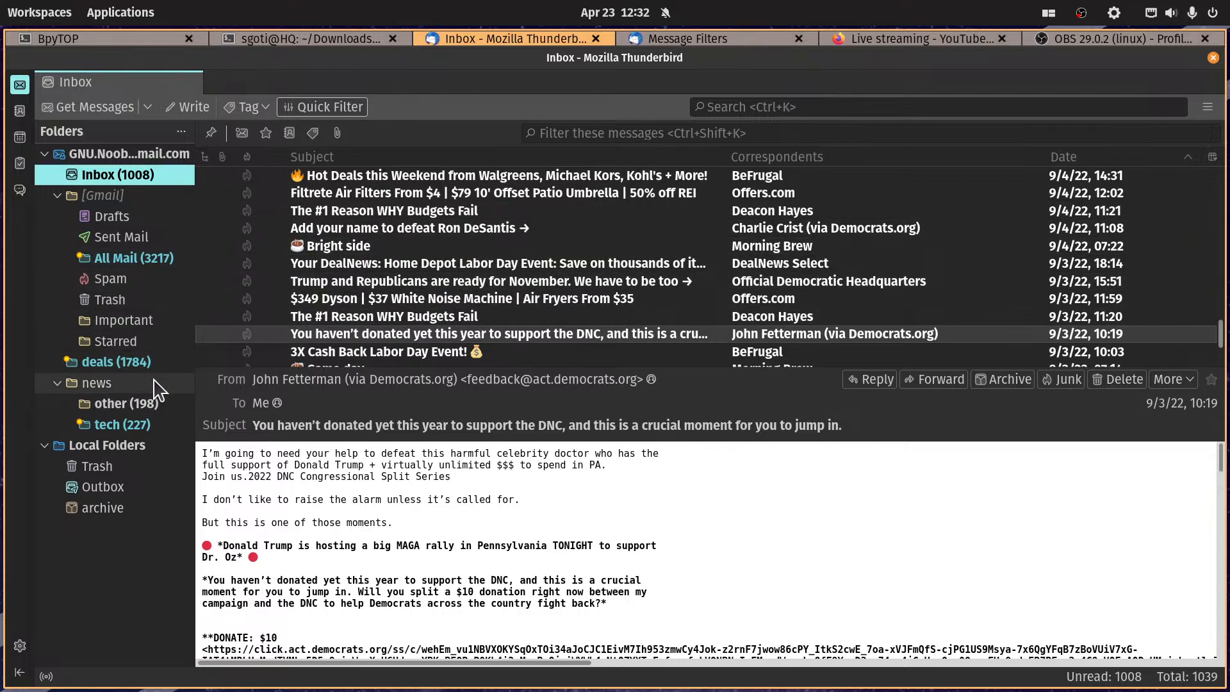
Step: Create a new message filter named age-14days that applies only when run manually, not when getting new mail
{"action": "left_click", "coordinate": [696, 40]}
{"action": "left_click", "coordinate": [387, 267]}
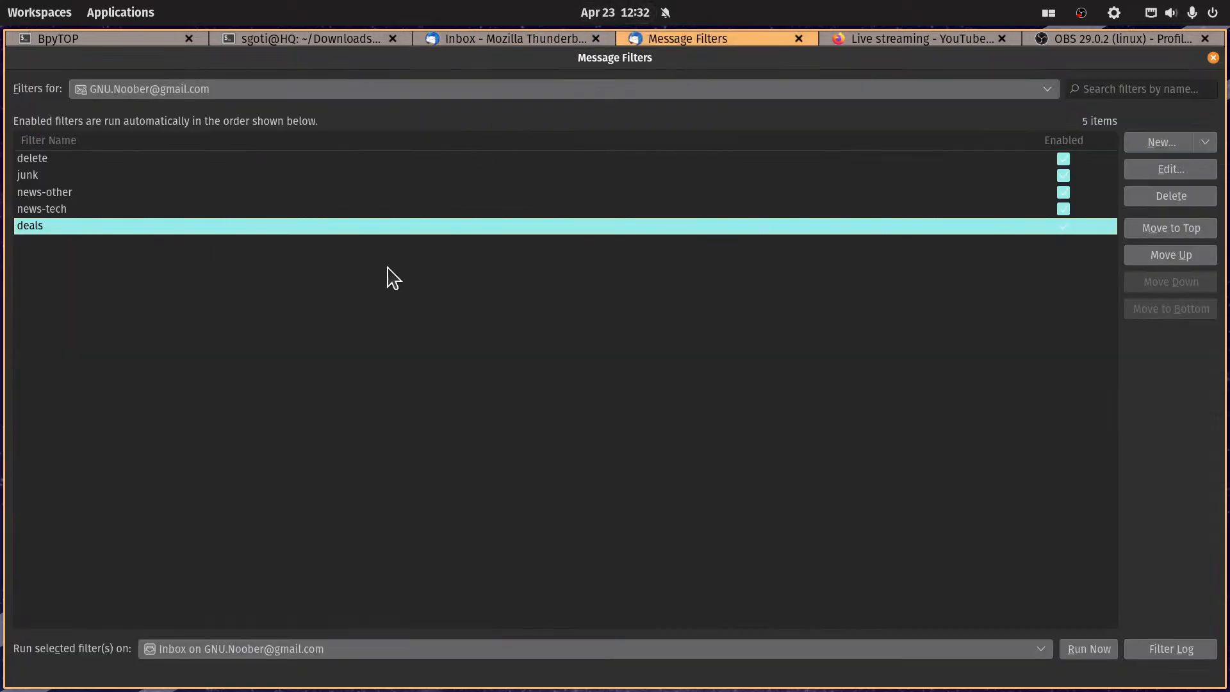
{"action": "left_click", "coordinate": [1150, 143]}
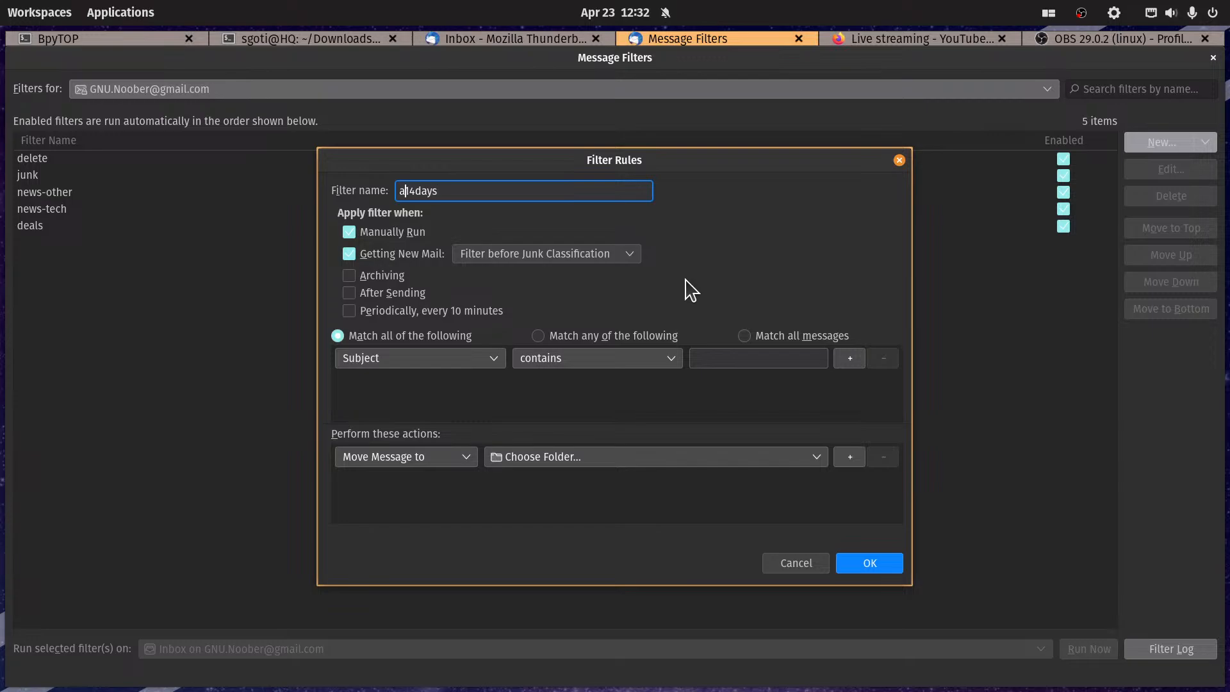
{"action": "type", "text": "ge-"}
{"action": "left_click", "coordinate": [362, 229]}
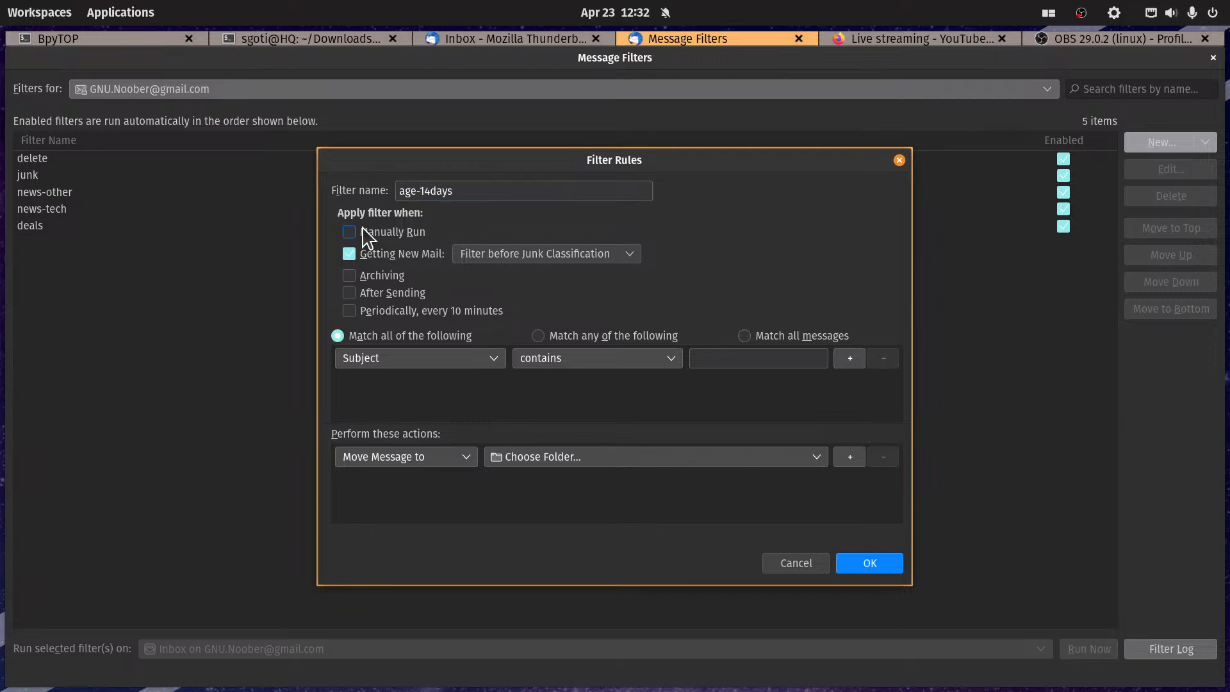
{"action": "left_click", "coordinate": [395, 255]}
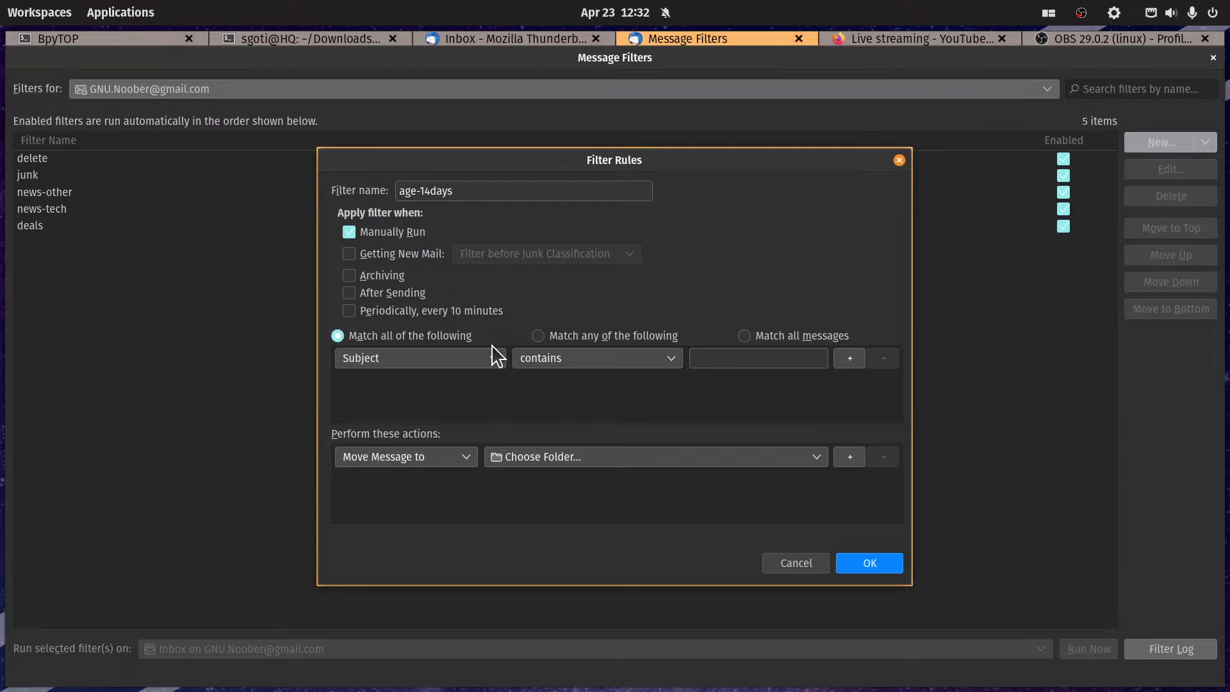
Step: Set the filter's condition to Age In Days is greater than 14
{"action": "left_click", "coordinate": [493, 363]}
{"action": "scroll", "coordinate": [410, 275], "scroll_direction": "down", "scroll_amount": 1}
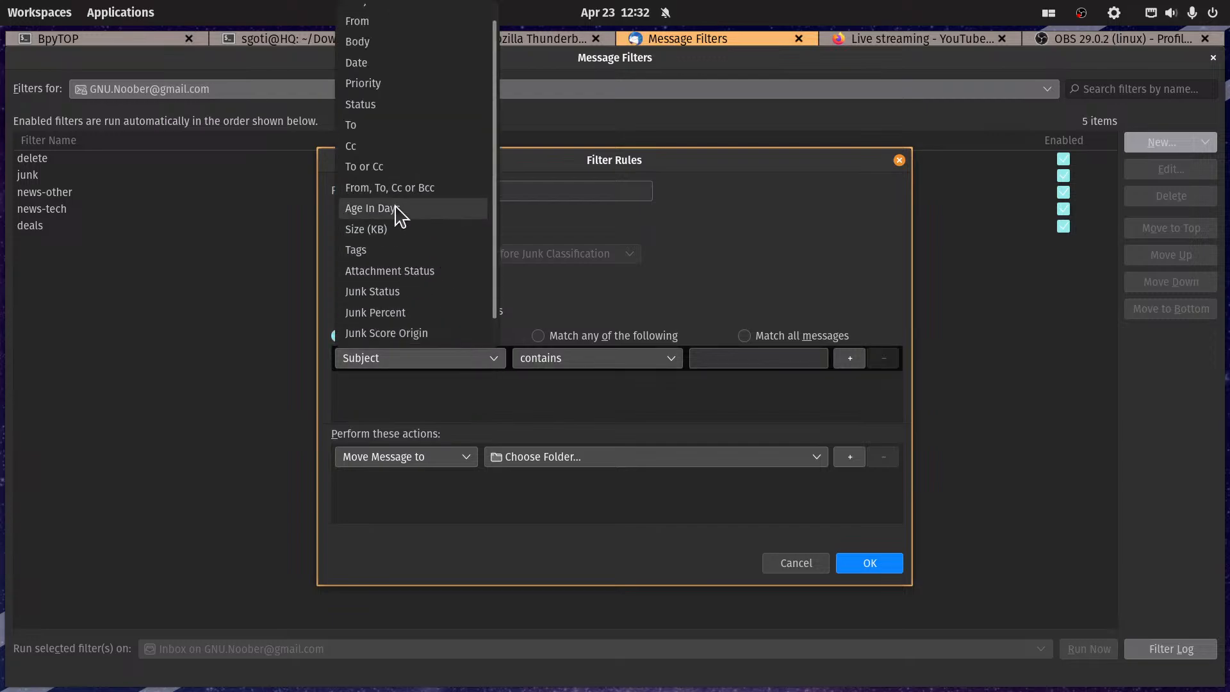
{"action": "scroll", "coordinate": [392, 312], "scroll_direction": "up", "scroll_amount": 1}
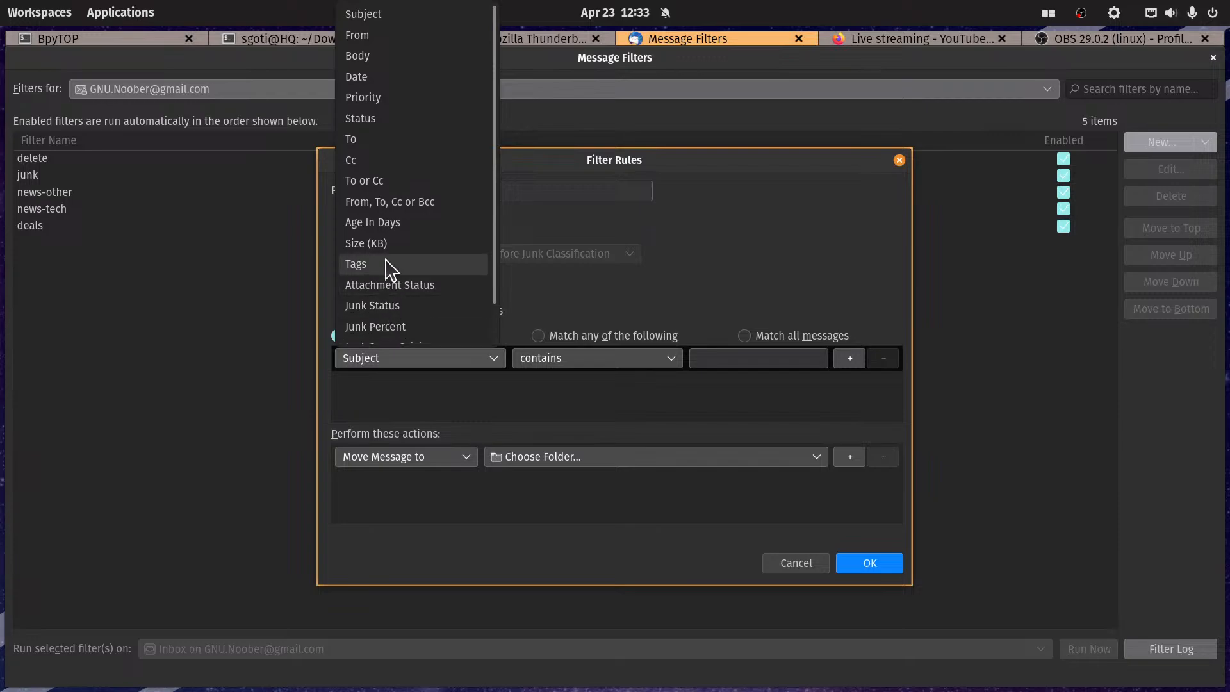
{"action": "left_click", "coordinate": [402, 225]}
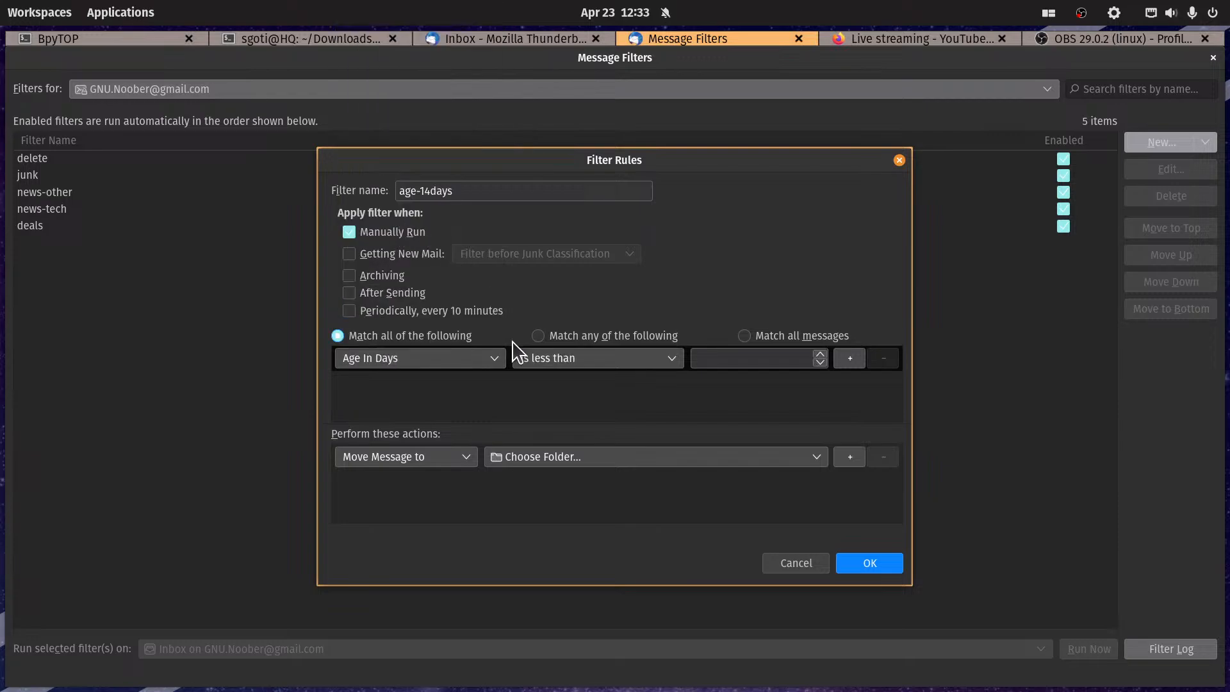
{"action": "left_click", "coordinate": [583, 360]}
{"action": "left_click", "coordinate": [579, 403]}
{"action": "left_click", "coordinate": [781, 358]}
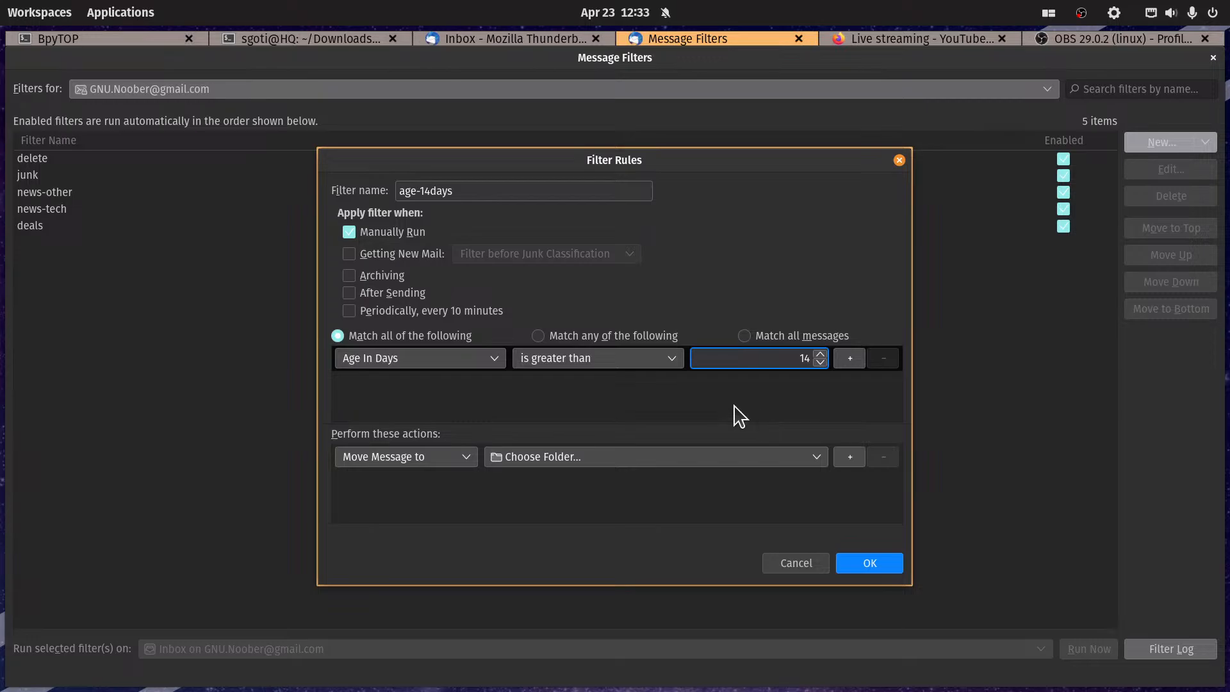
Step: Set the filter's action to Mark As Read, save it and place it last in the filter order
{"action": "left_click", "coordinate": [405, 458]}
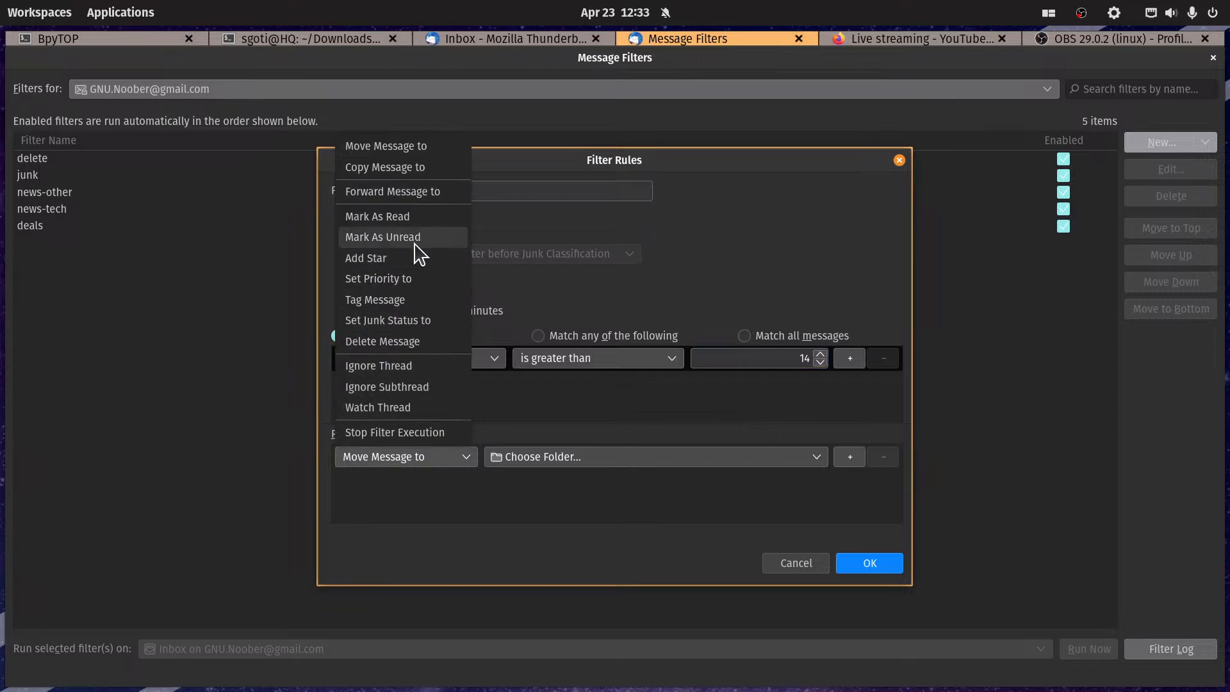
{"action": "left_click", "coordinate": [418, 219]}
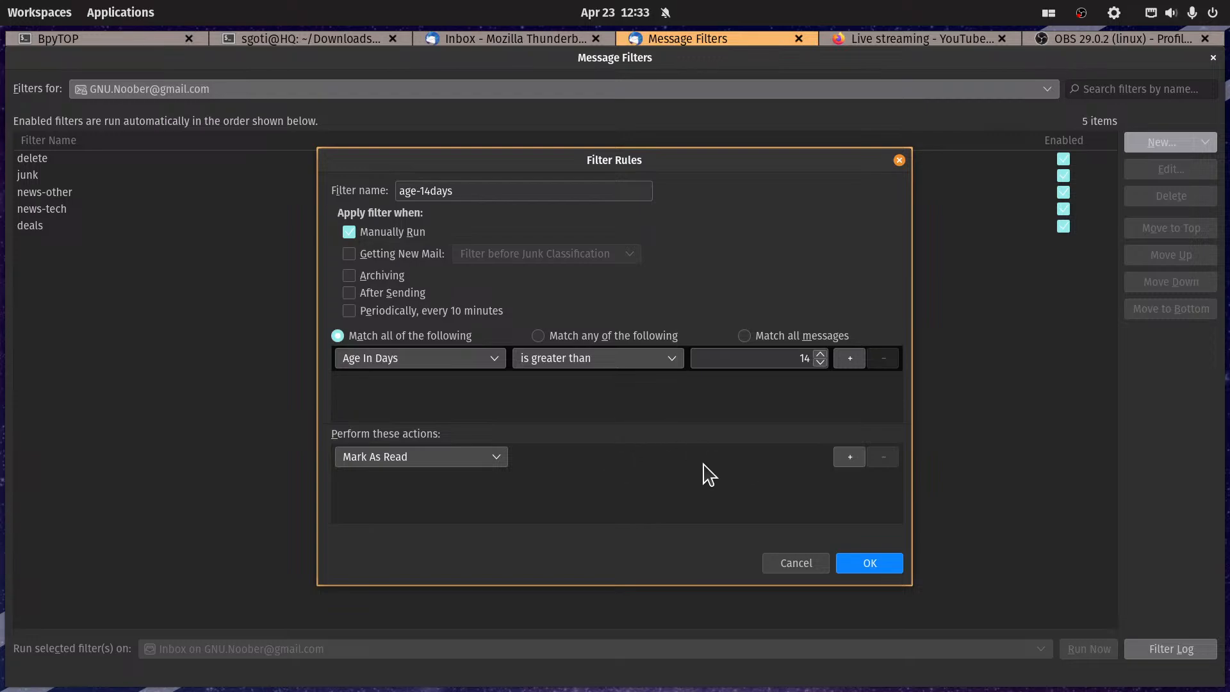
{"action": "left_click", "coordinate": [861, 564]}
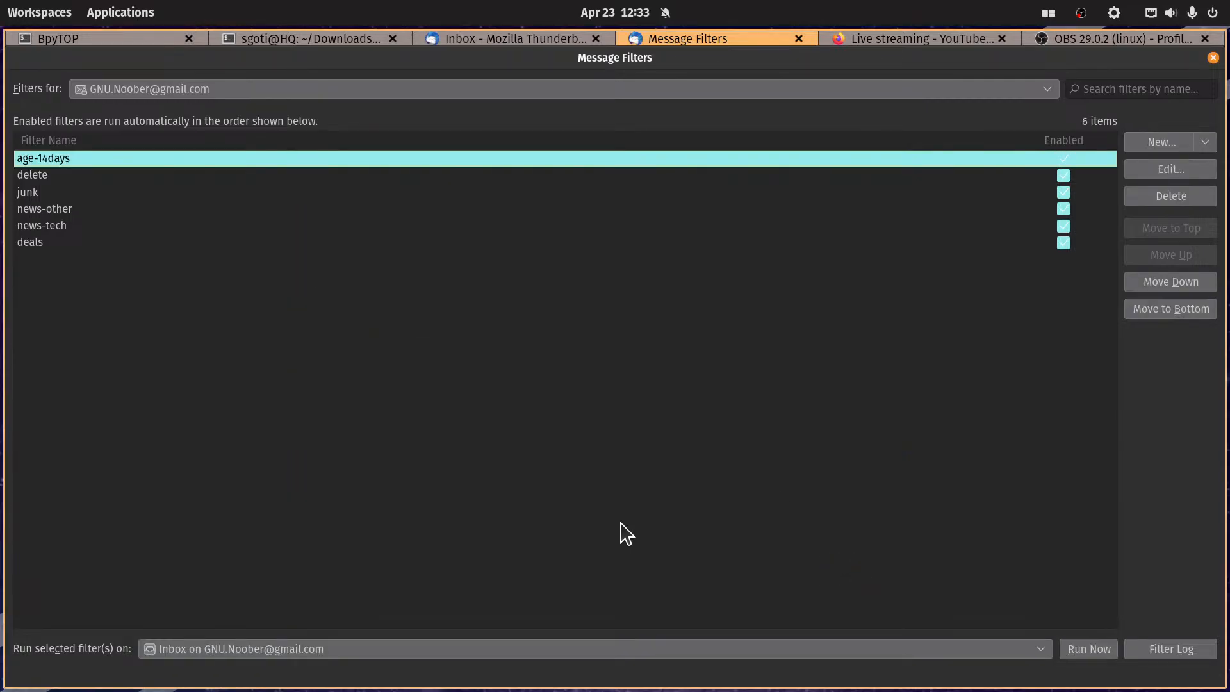
{"action": "left_click", "coordinate": [1190, 308]}
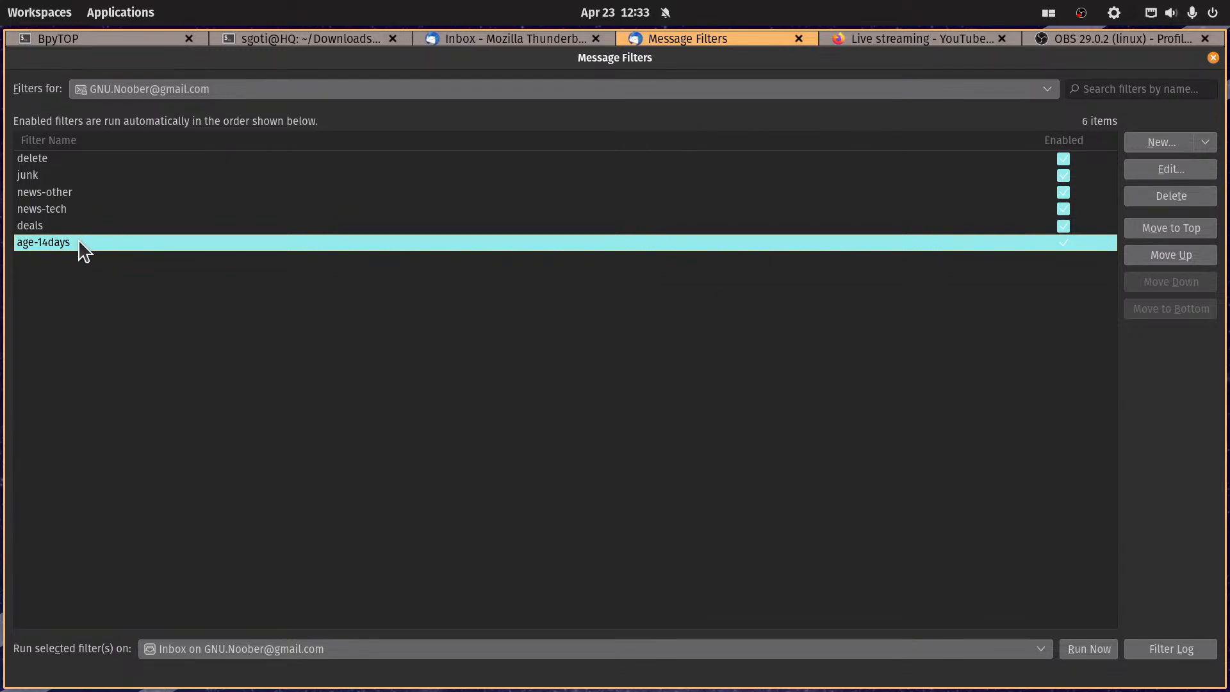
Step: Run the age-14days filter on the tech and other folders under news
{"action": "left_click", "coordinate": [192, 652]}
{"action": "mouse_move", "coordinate": [221, 625]}
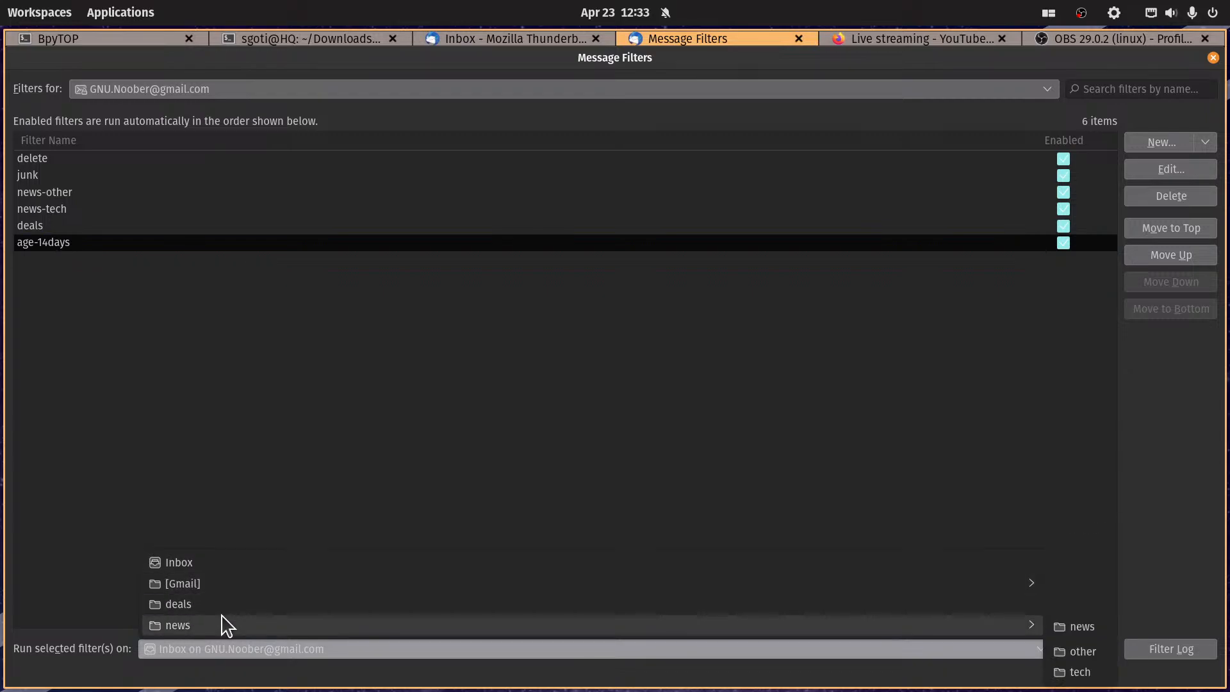
{"action": "left_click", "coordinate": [1082, 672]}
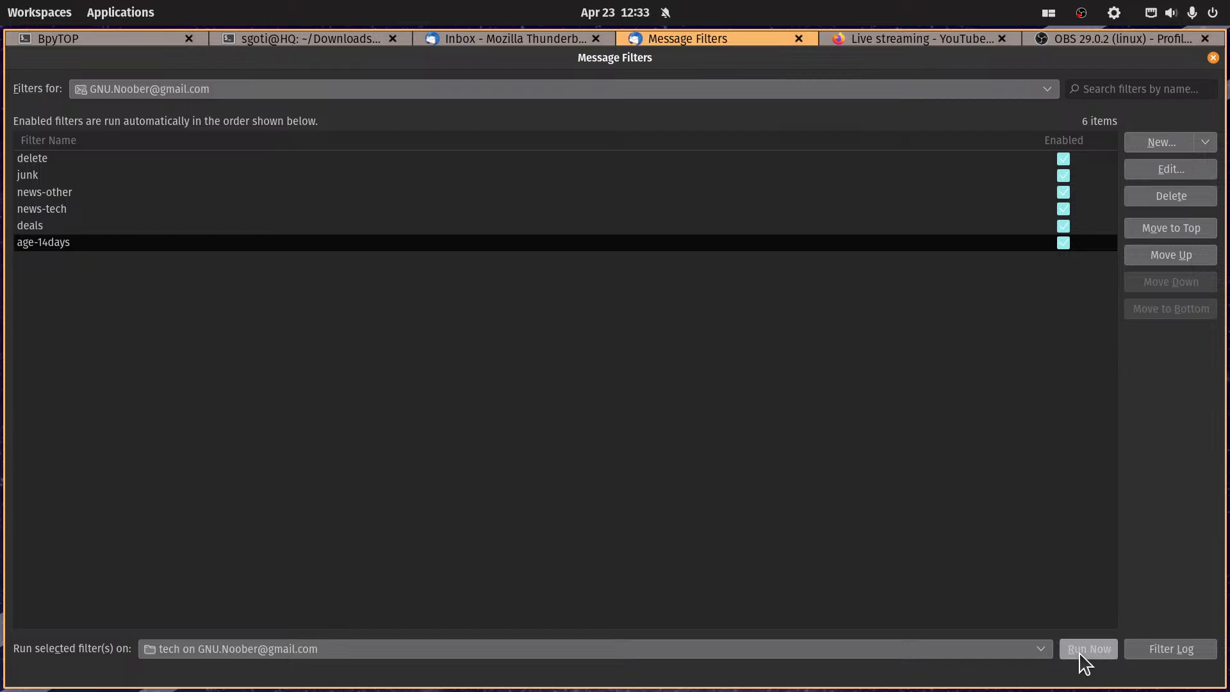
{"action": "left_click", "coordinate": [977, 654]}
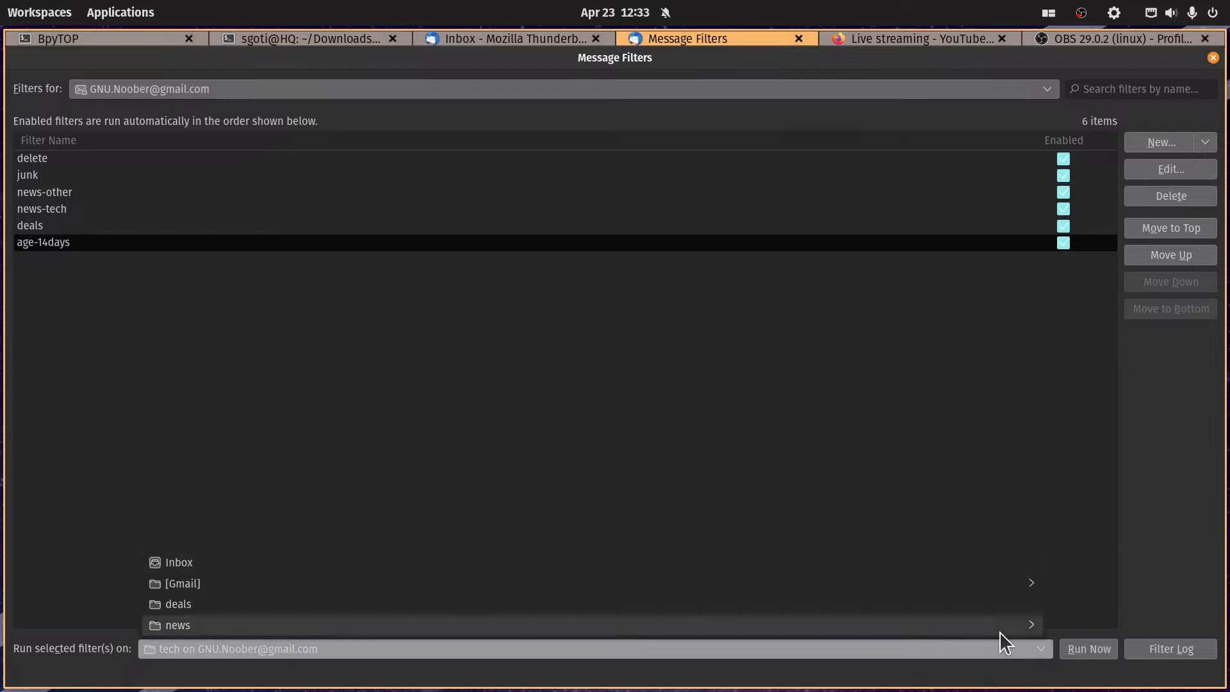
{"action": "mouse_move", "coordinate": [1007, 583]}
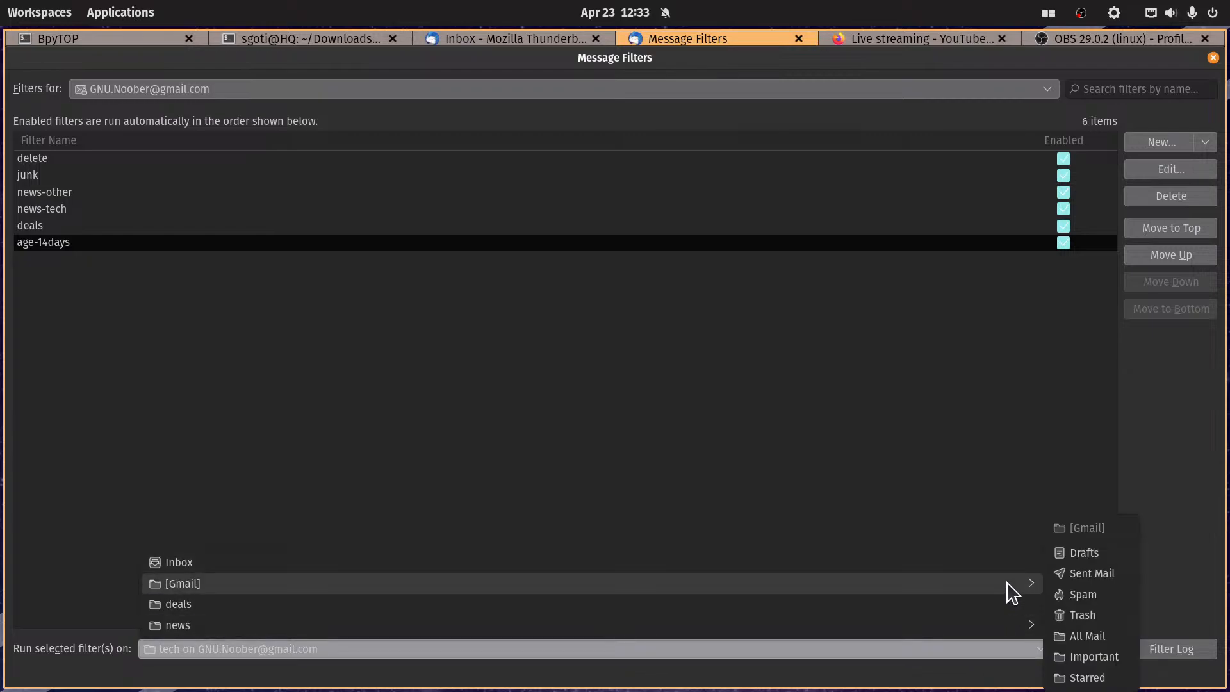
{"action": "mouse_move", "coordinate": [912, 629]}
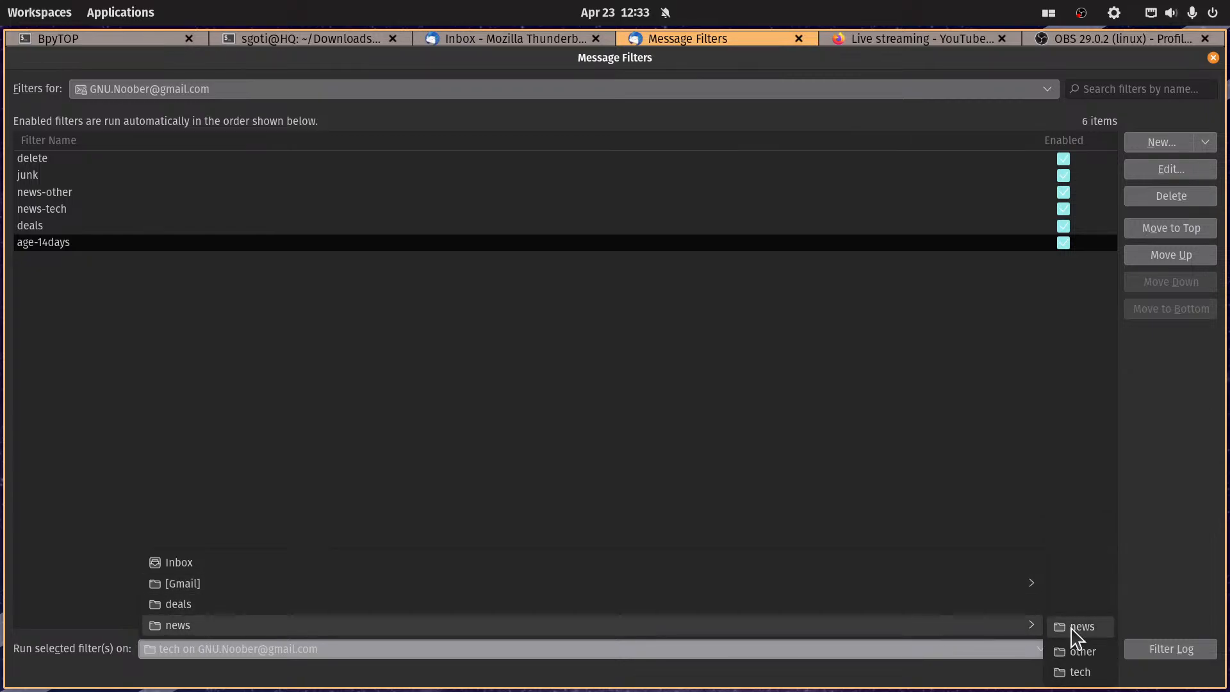
{"action": "left_click", "coordinate": [1091, 651]}
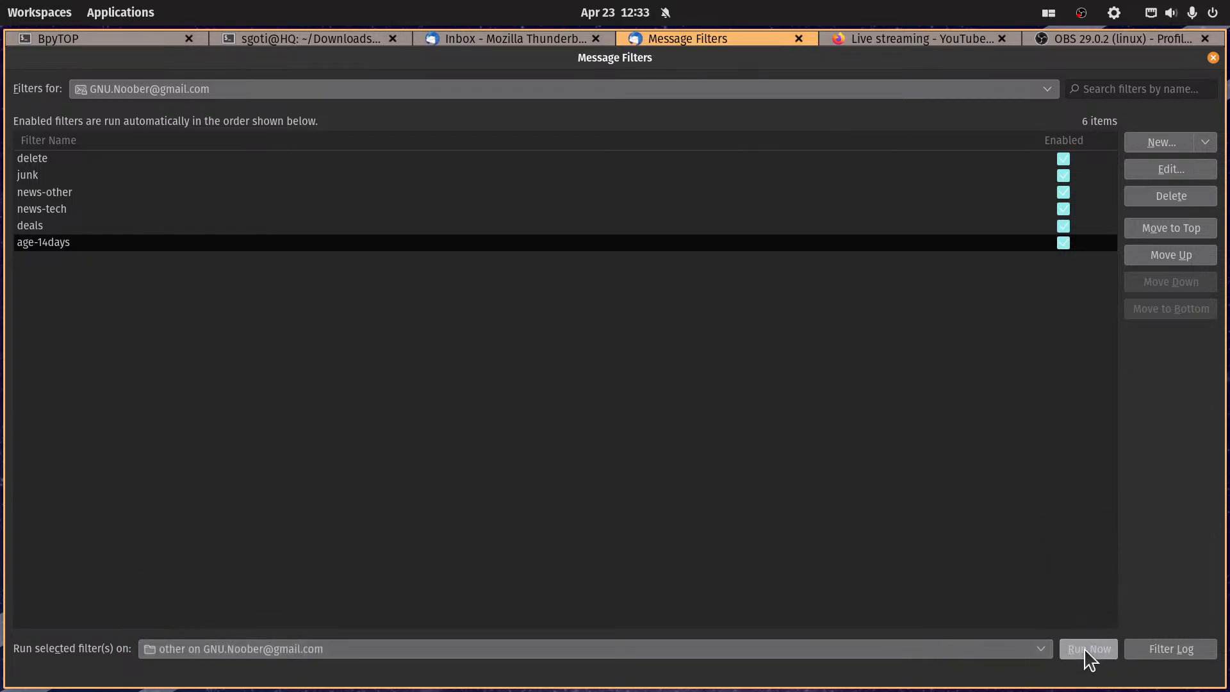
Step: Run the age-14days filter on the deals folder and set the run target back to the Inbox
{"action": "left_click", "coordinate": [989, 650]}
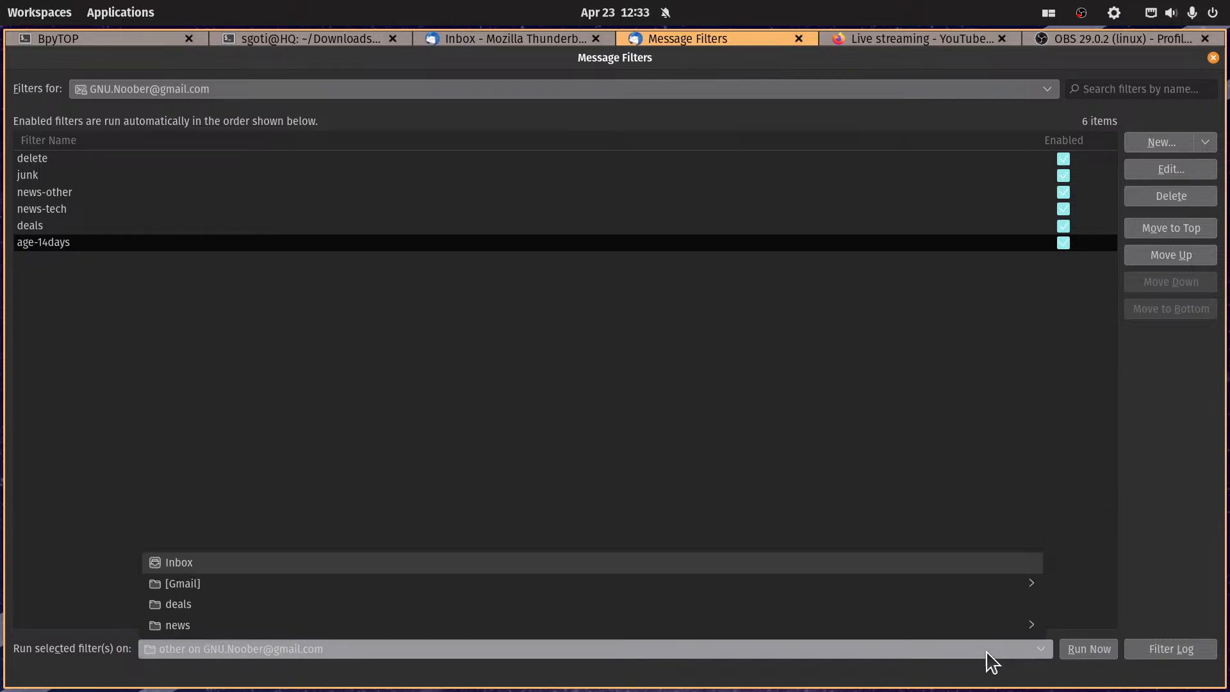
{"action": "left_click", "coordinate": [961, 606]}
{"action": "left_click", "coordinate": [1102, 660]}
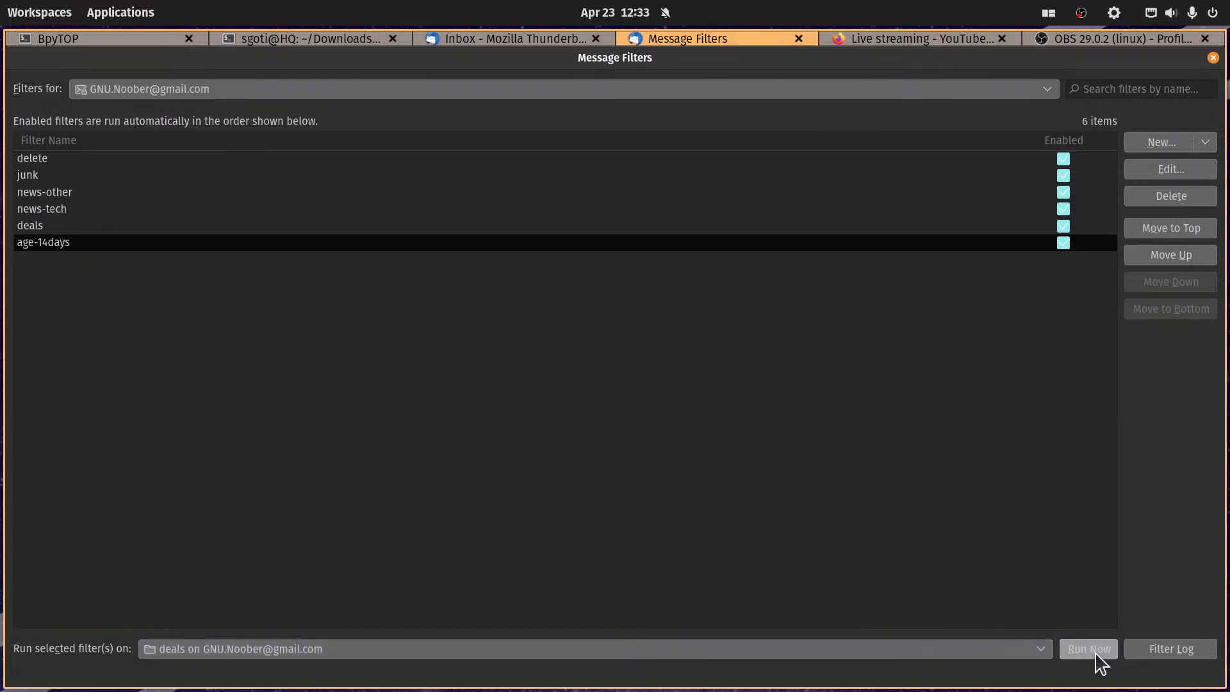
{"action": "left_click", "coordinate": [1002, 660]}
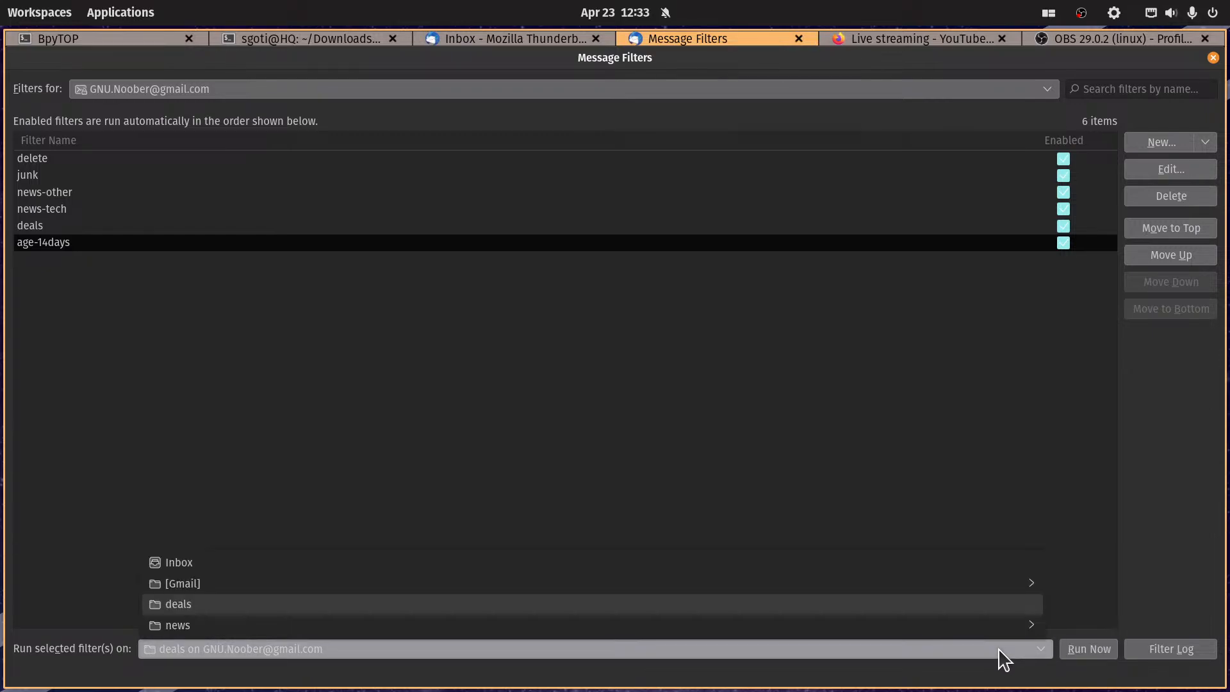
{"action": "left_click", "coordinate": [852, 569]}
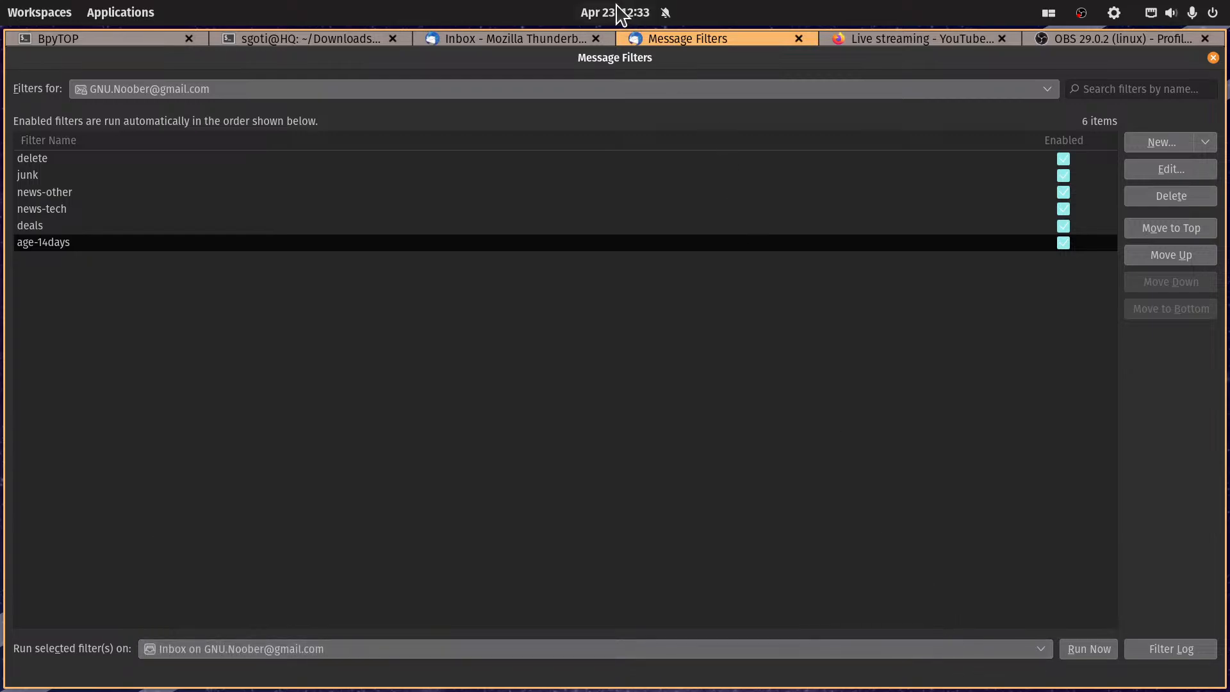
Step: Examine which messages are still unread by date in the deals folder and in the other and tech folders under news
{"action": "left_click", "coordinate": [512, 39]}
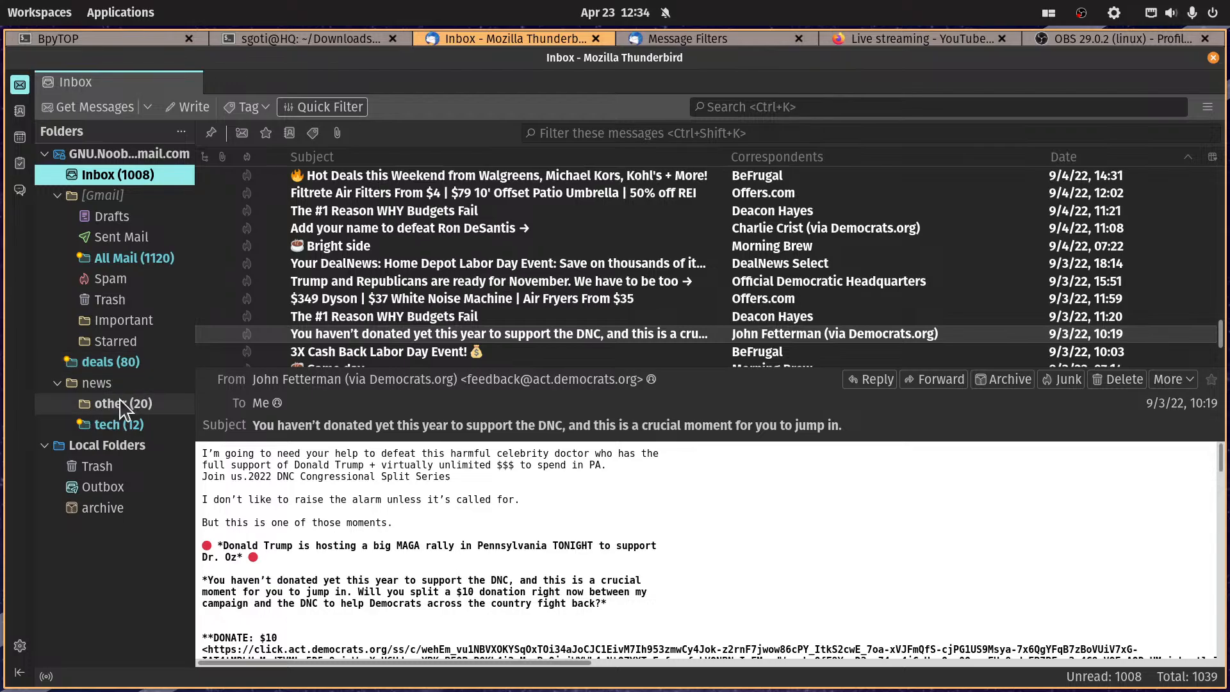
{"action": "left_click", "coordinate": [137, 363]}
{"action": "scroll", "coordinate": [784, 349], "scroll_direction": "down", "scroll_amount": 10}
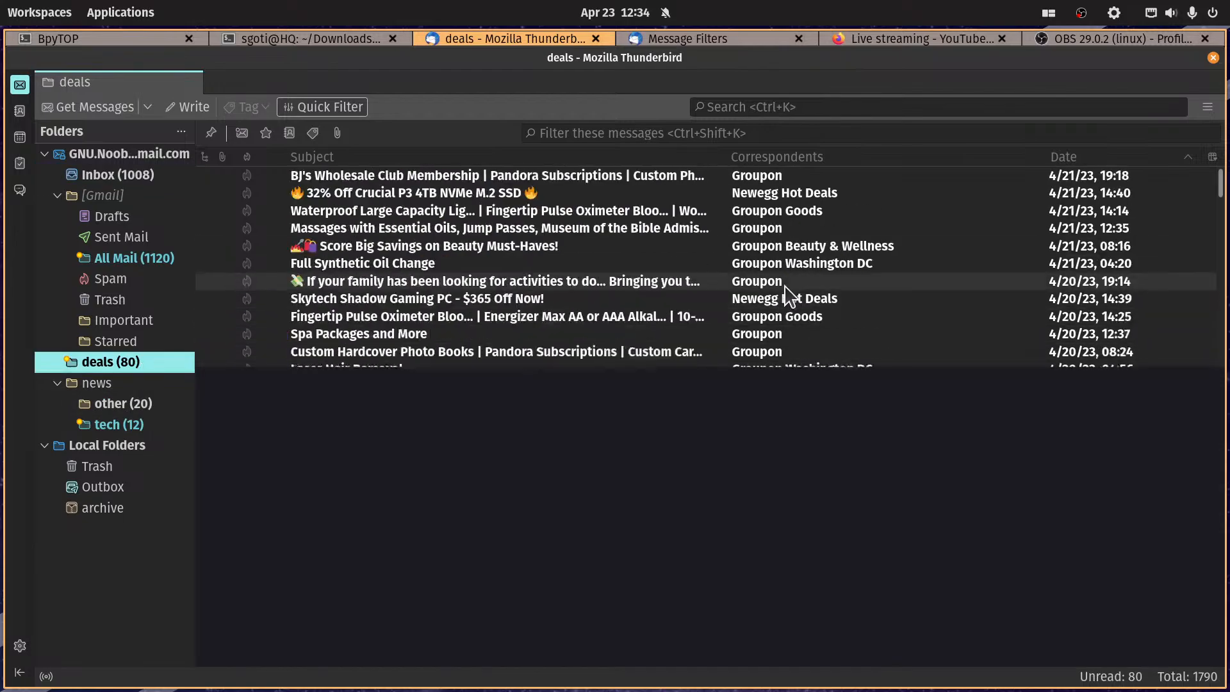
{"action": "scroll", "coordinate": [965, 207], "scroll_direction": "down", "scroll_amount": 20}
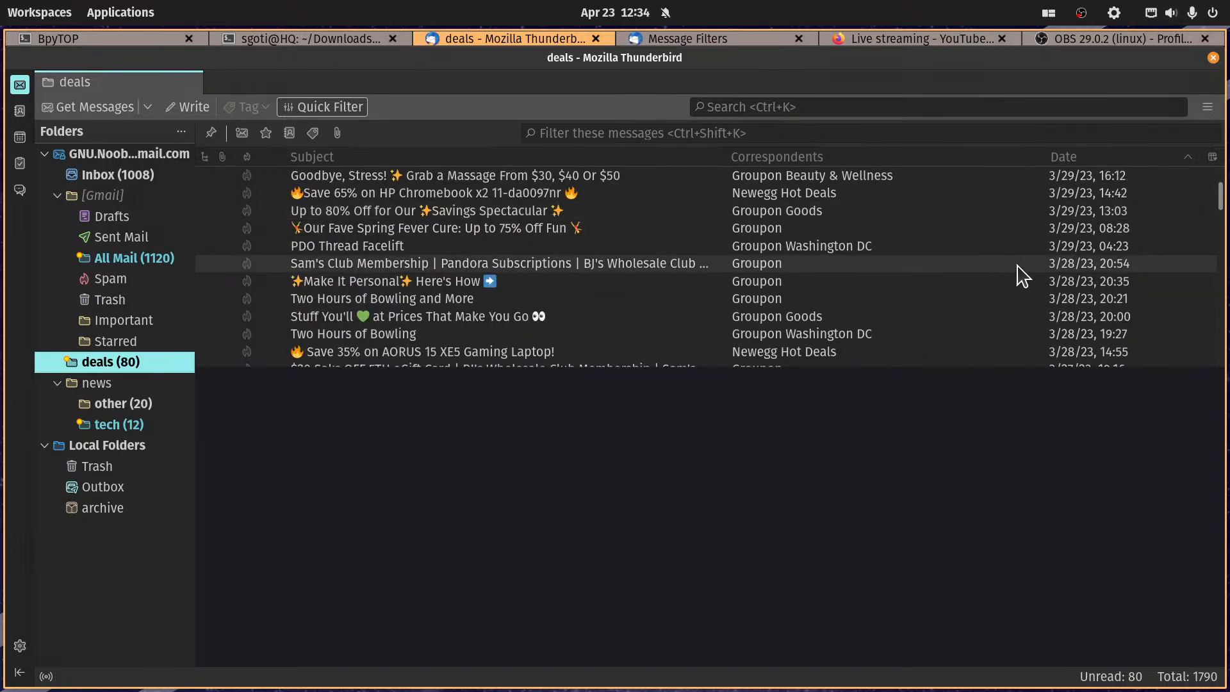
{"action": "scroll", "coordinate": [990, 282], "scroll_direction": "down", "scroll_amount": 5}
{"action": "scroll", "coordinate": [994, 297], "scroll_direction": "up", "scroll_amount": 18}
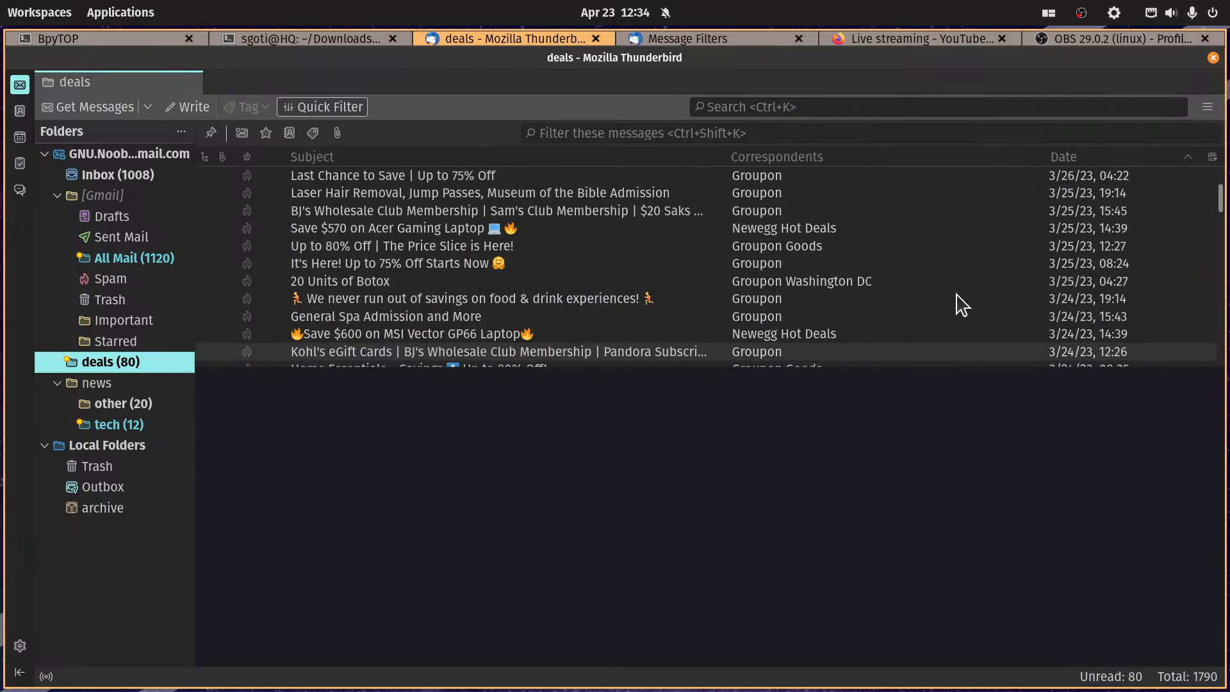
{"action": "left_click_drag", "start_coordinate": [1217, 209], "coordinate": [1215, 175]}
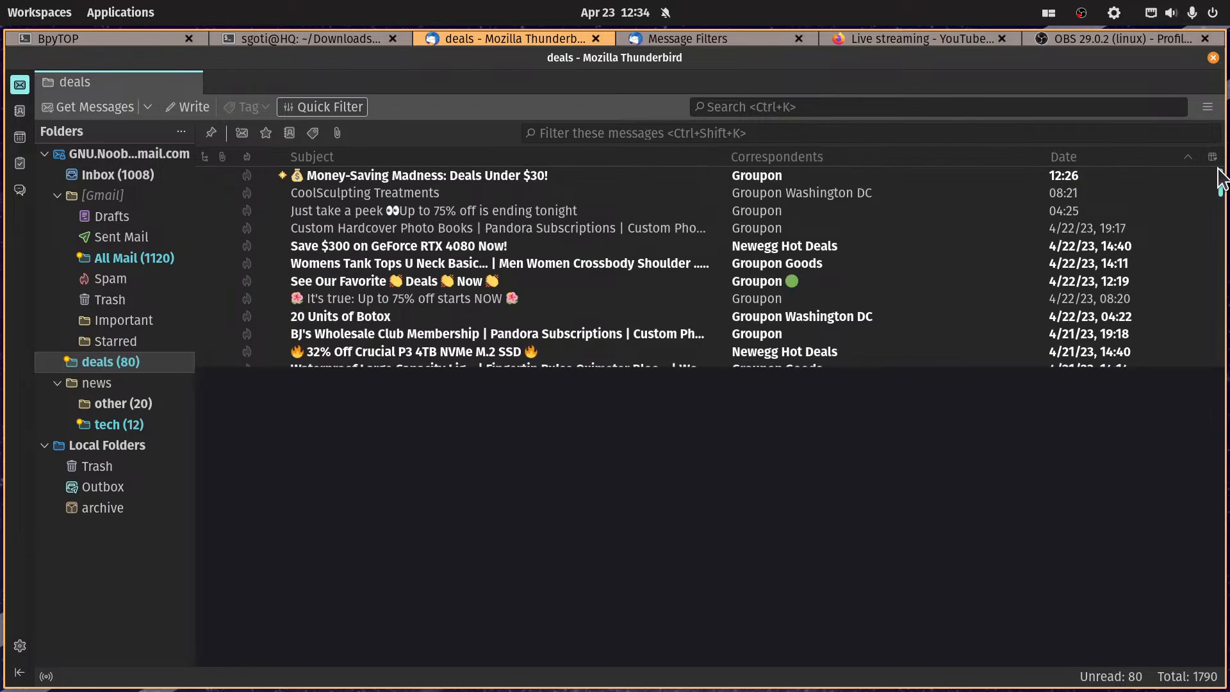
{"action": "left_click", "coordinate": [141, 406]}
{"action": "left_click", "coordinate": [140, 422]}
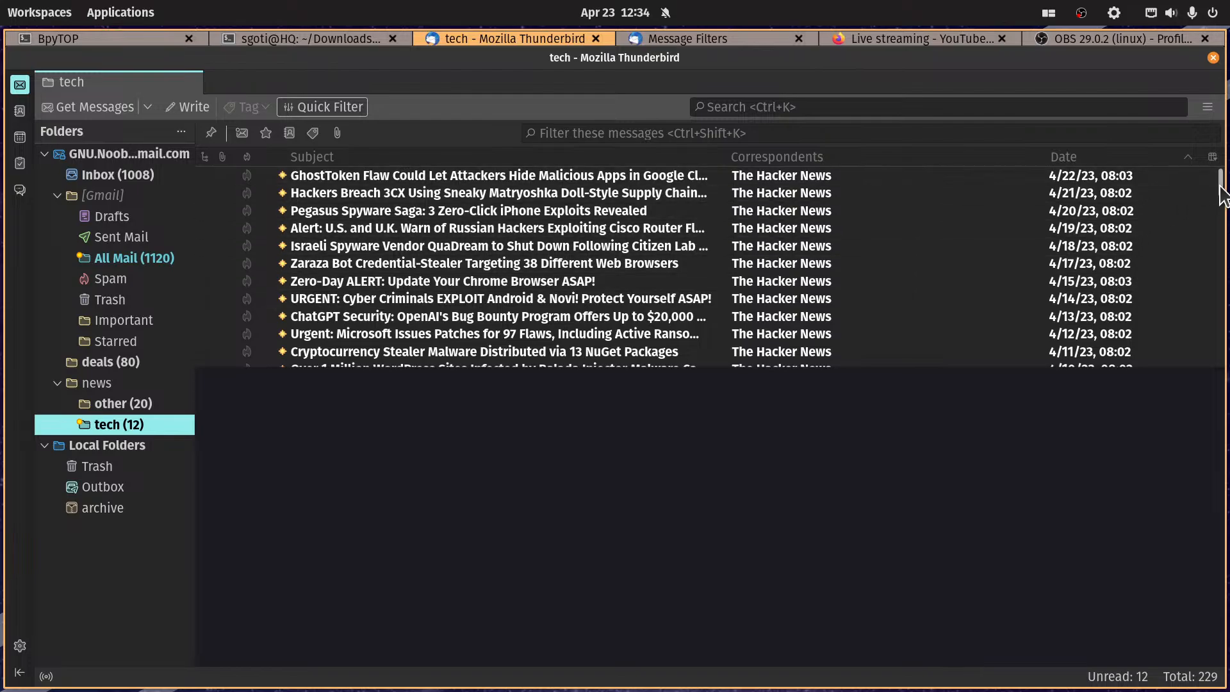
Step: Look through the messages in the tech, other, All Mail and Inbox folders
{"action": "mouse_move", "coordinate": [1220, 192]}
{"action": "left_mouse_down"}
{"action": "mouse_move", "coordinate": [1221, 269]}
{"action": "mouse_move", "coordinate": [1220, 186]}
{"action": "left_mouse_up"}
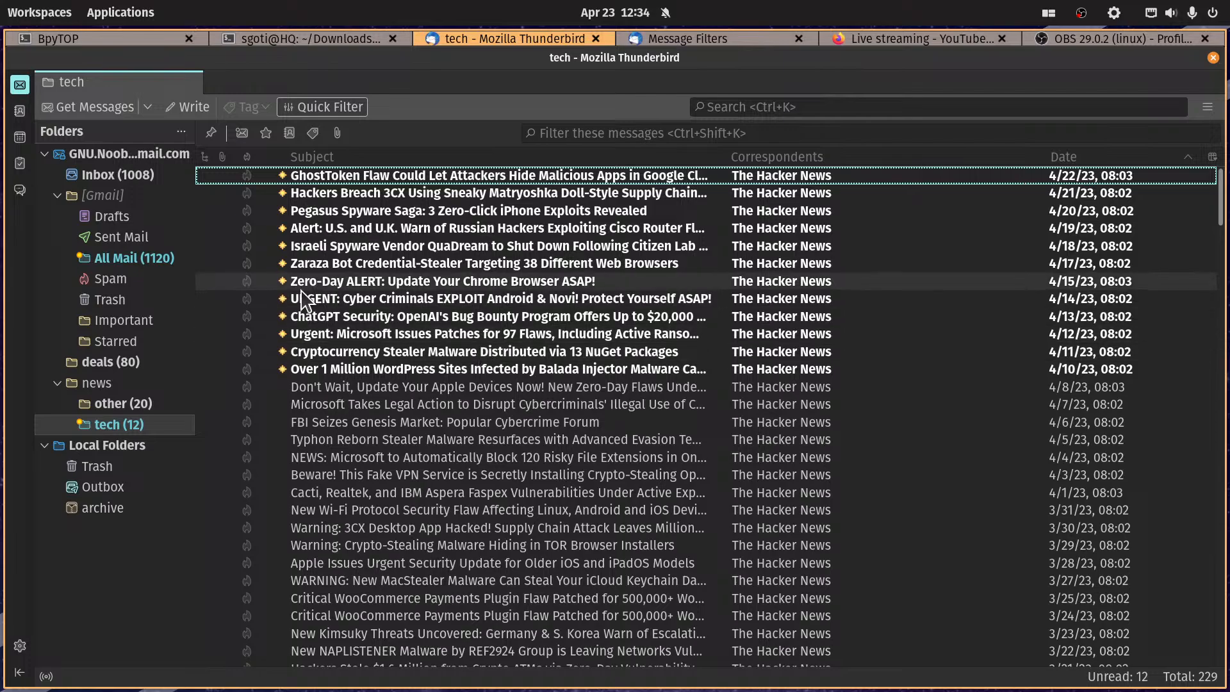
{"action": "left_click", "coordinate": [131, 403]}
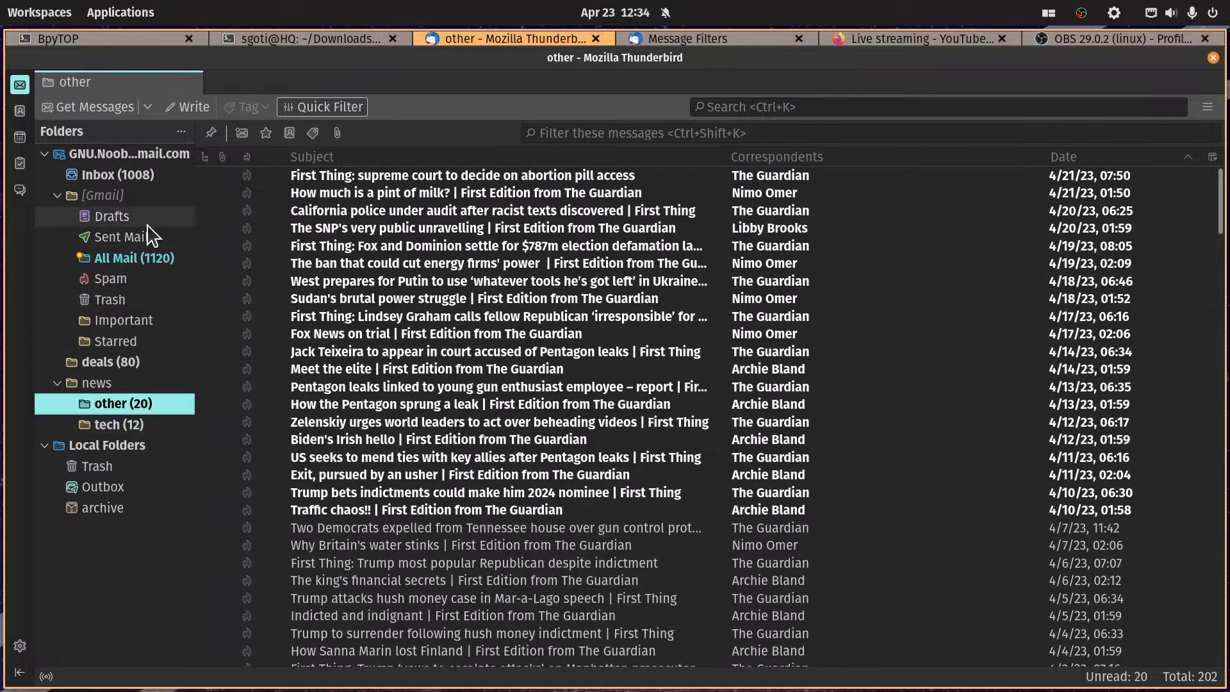
{"action": "left_click", "coordinate": [144, 263]}
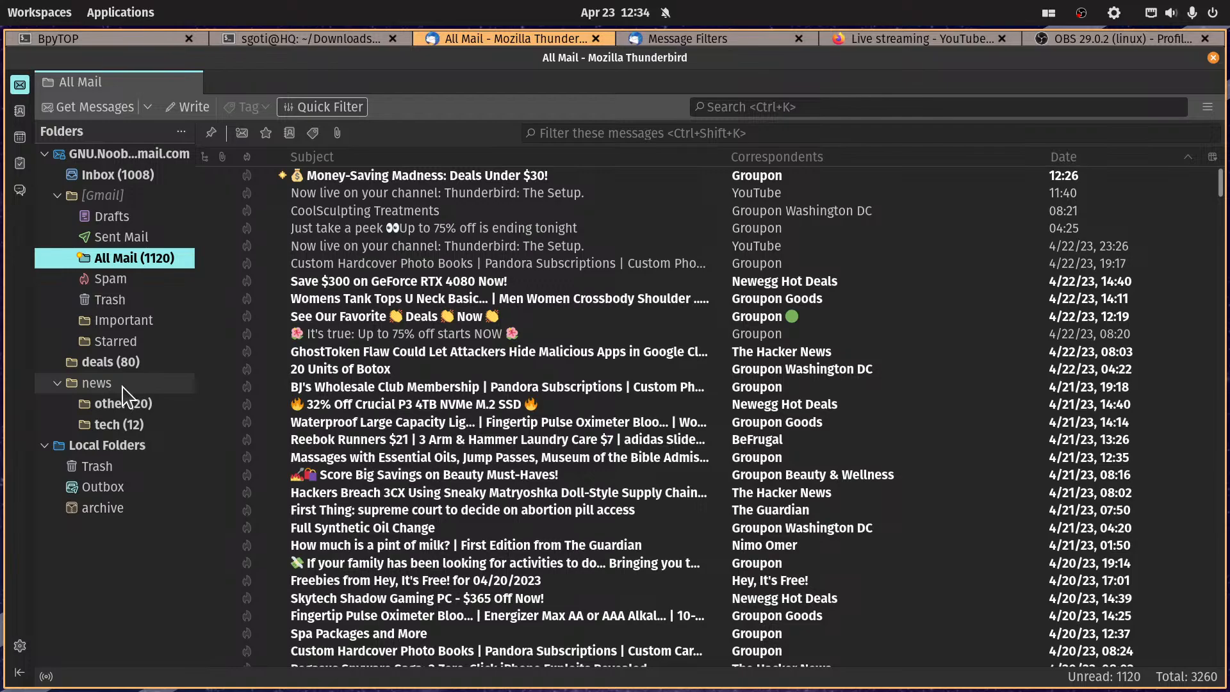
{"action": "left_click", "coordinate": [122, 175]}
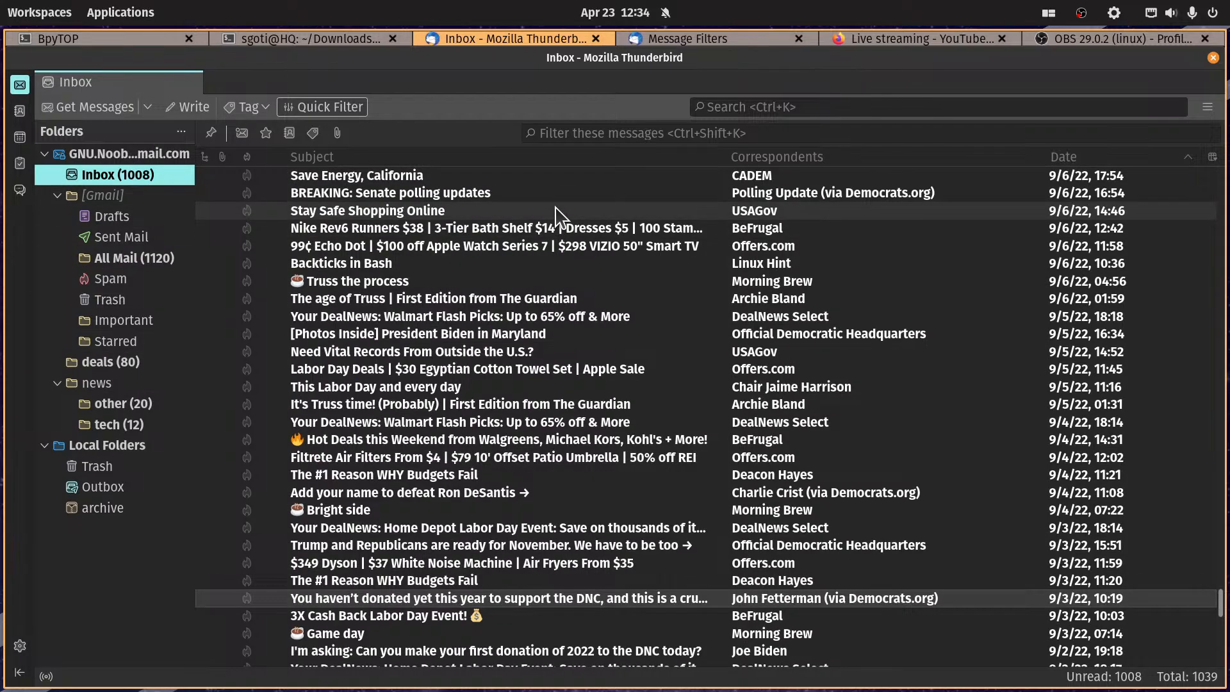
Step: Filter the Inbox by the sender address copied from USAGov's "Stay Safe Shopping Online" message, review the matching messages and clear the filter
{"action": "left_click", "coordinate": [672, 205]}
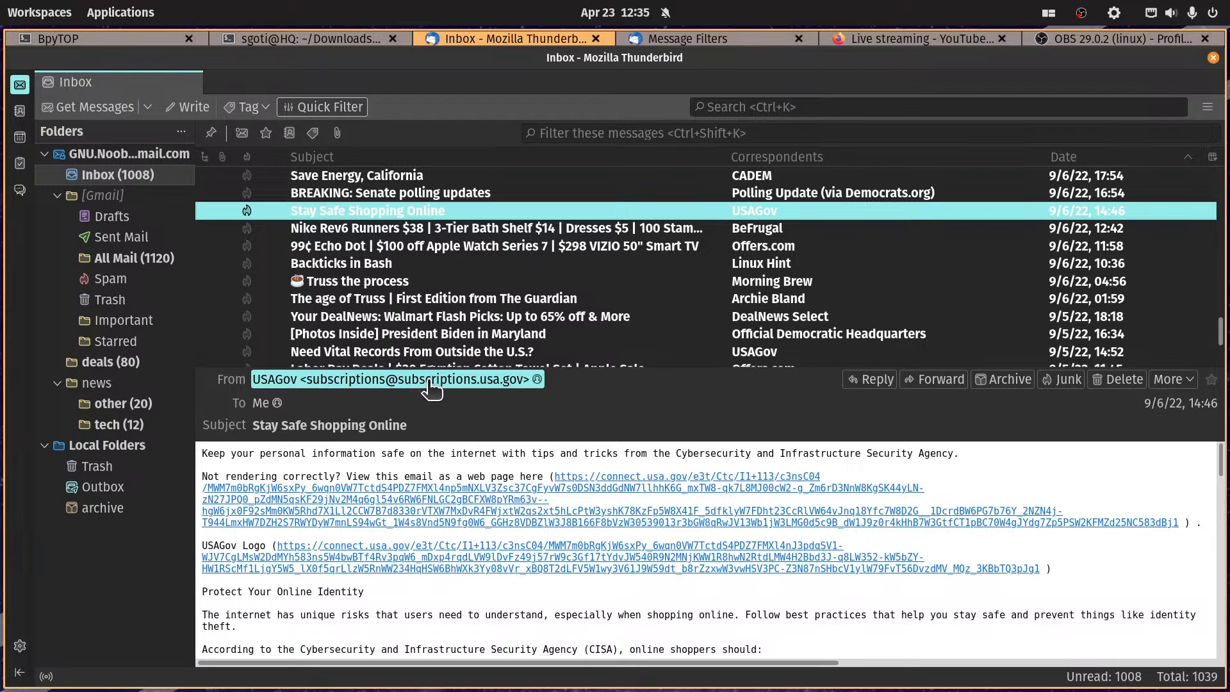
{"action": "left_click", "coordinate": [428, 381]}
{"action": "left_click", "coordinate": [500, 460]}
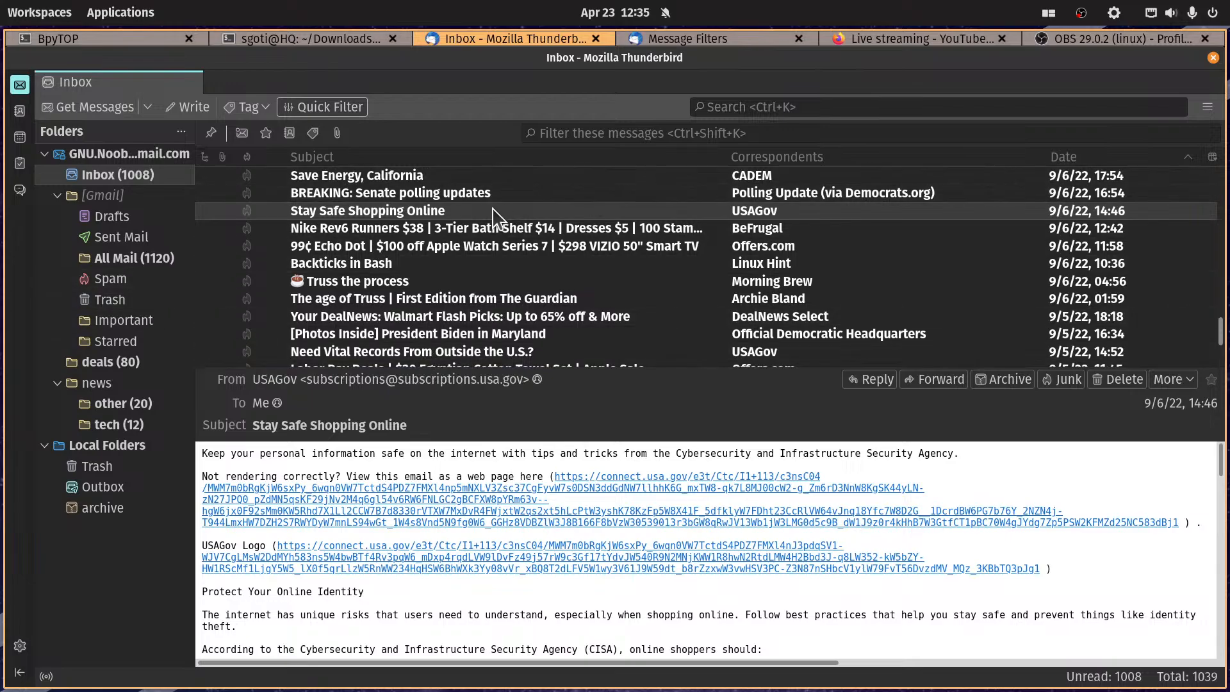
{"action": "left_click", "coordinate": [759, 138]}
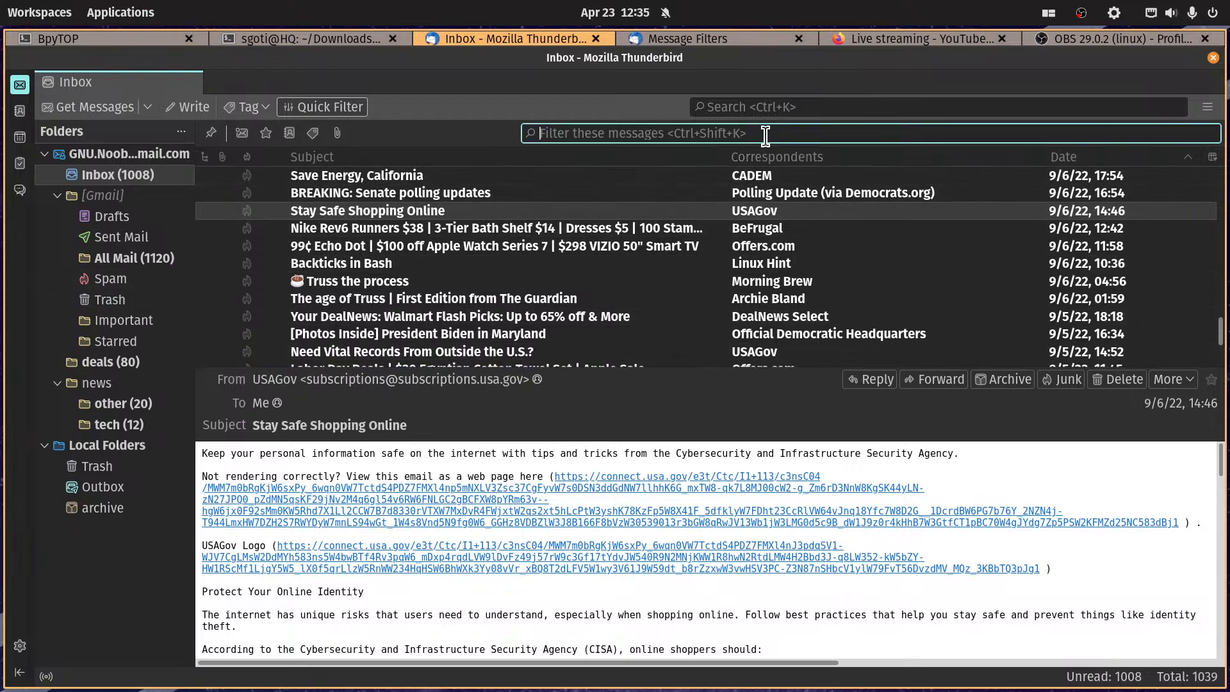
{"action": "key", "text": "ctrl+v"}
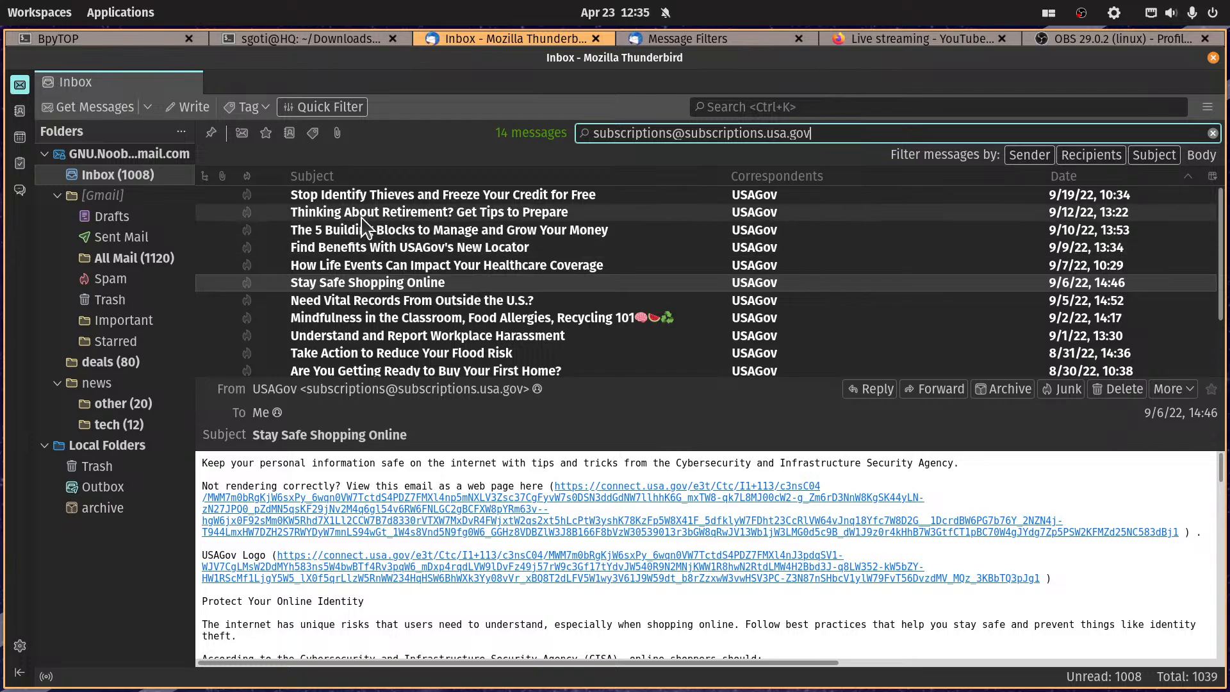
{"action": "scroll", "coordinate": [493, 285], "scroll_direction": "down", "scroll_amount": 2}
{"action": "scroll", "coordinate": [497, 288], "scroll_direction": "up", "scroll_amount": 2}
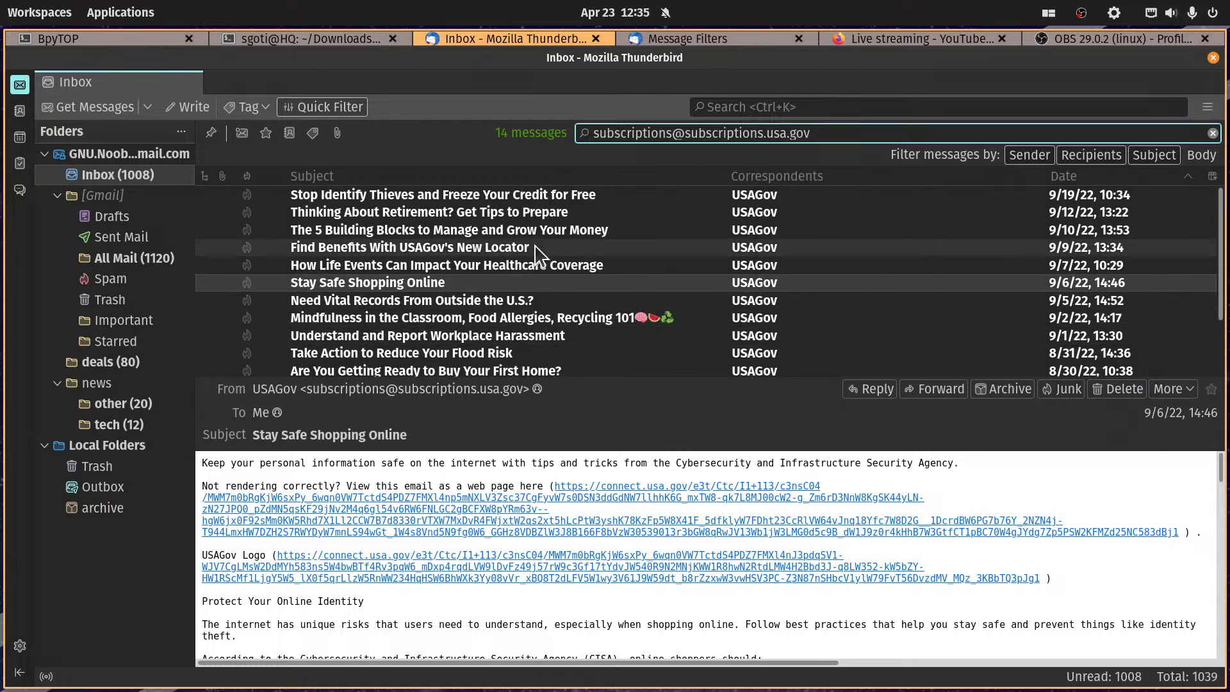
{"action": "scroll", "coordinate": [503, 339], "scroll_direction": "down", "scroll_amount": 2}
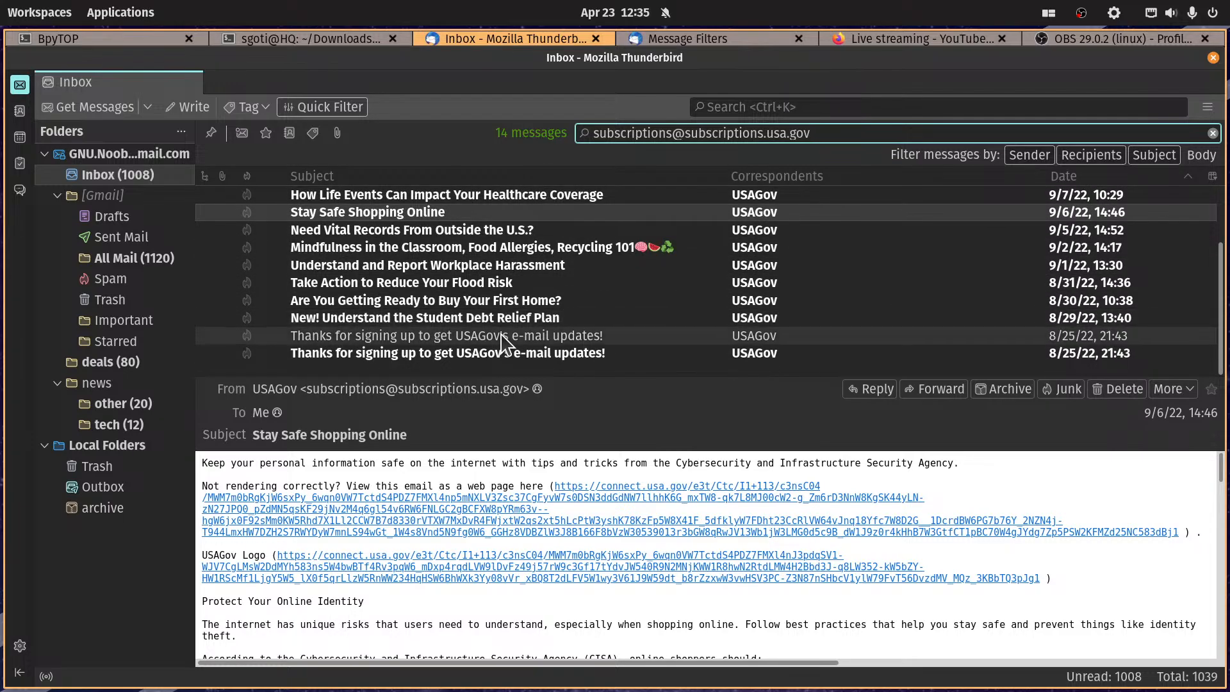
{"action": "scroll", "coordinate": [503, 340], "scroll_direction": "up", "scroll_amount": 2}
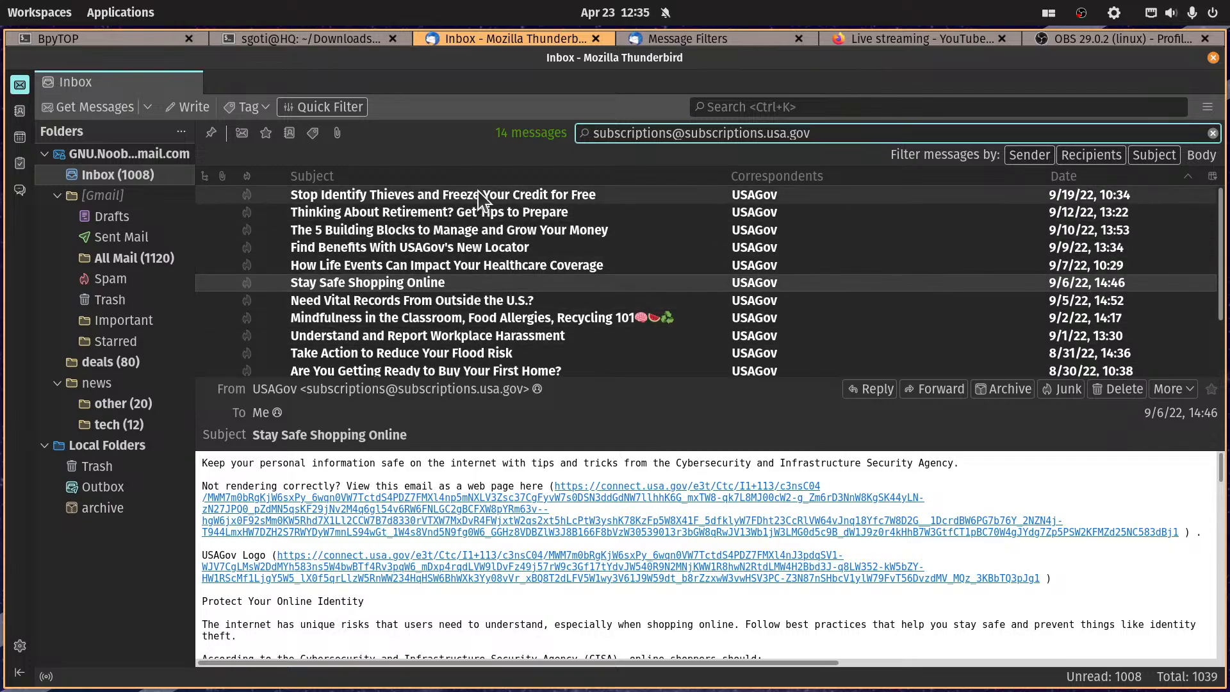
{"action": "left_click", "coordinate": [1212, 133]}
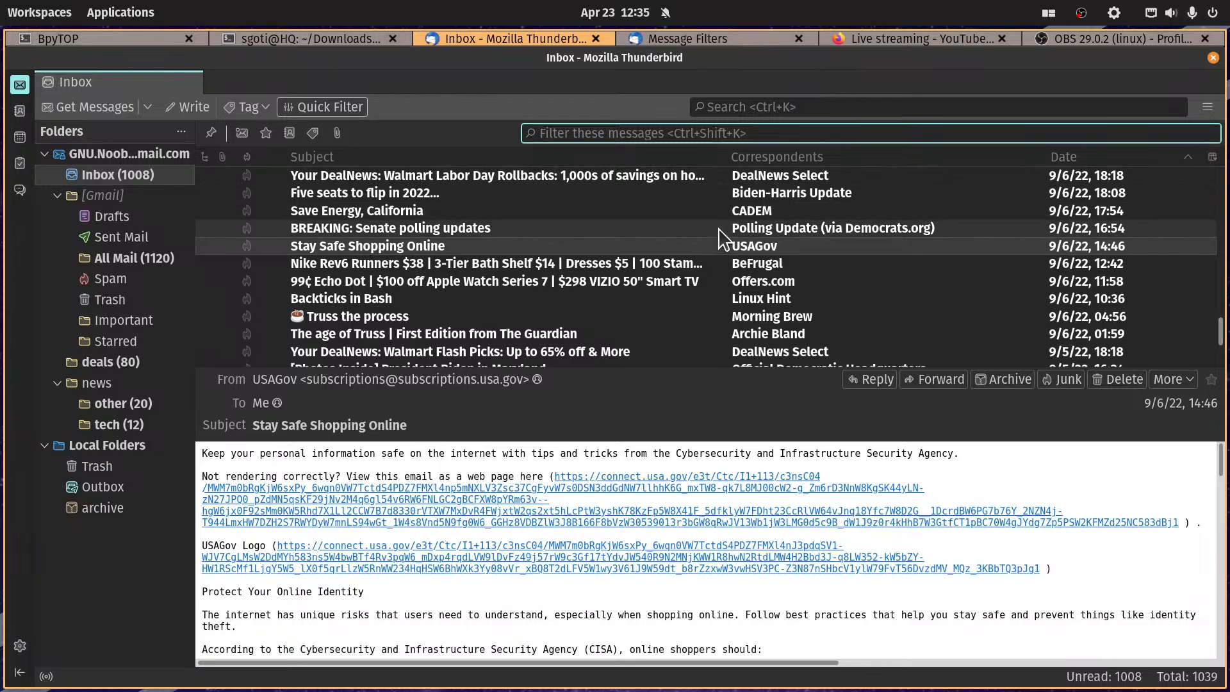
Step: Copy the sender's e-mail address from the DealNews Select message about Walmart Labor Day Rollbacks
{"action": "scroll", "coordinate": [746, 219], "scroll_direction": "up", "scroll_amount": 2}
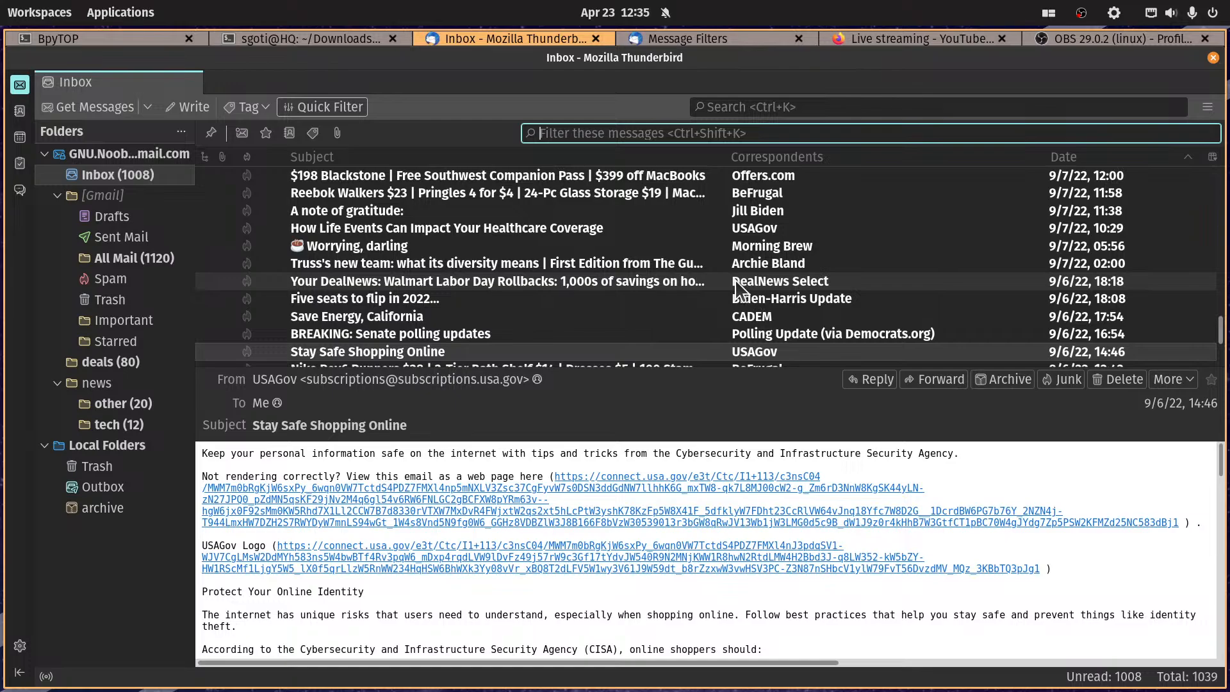
{"action": "left_click", "coordinate": [718, 286]}
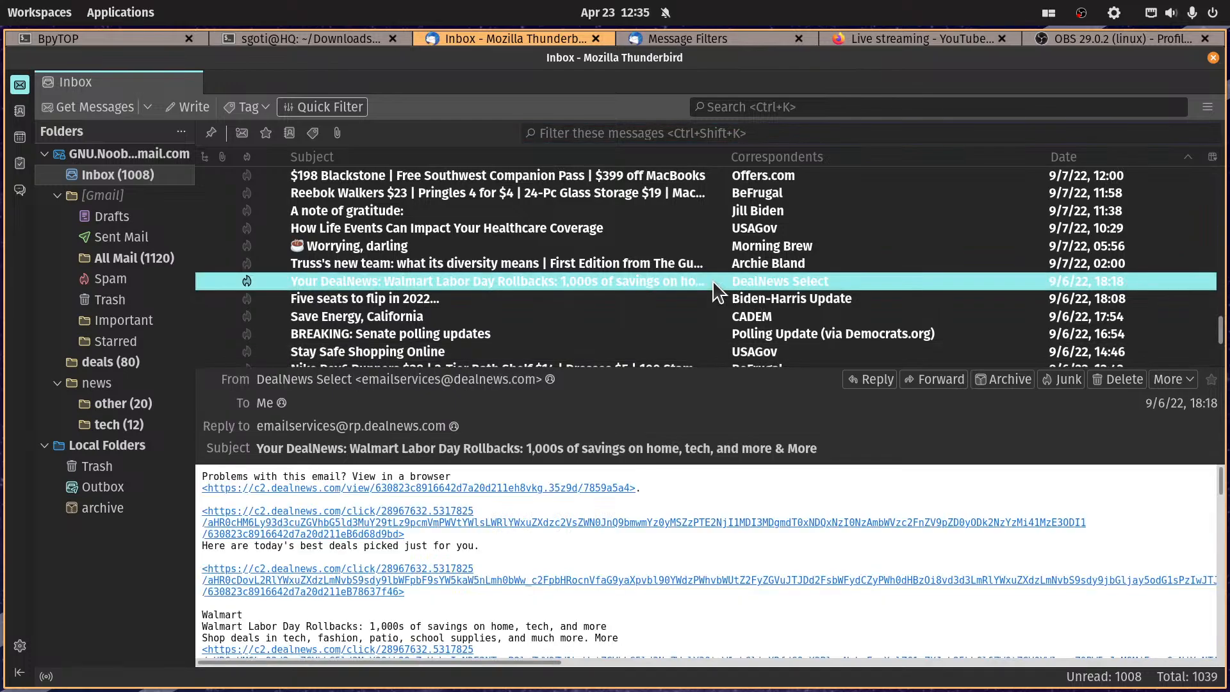
{"action": "left_click", "coordinate": [407, 384]}
{"action": "left_click", "coordinate": [447, 466]}
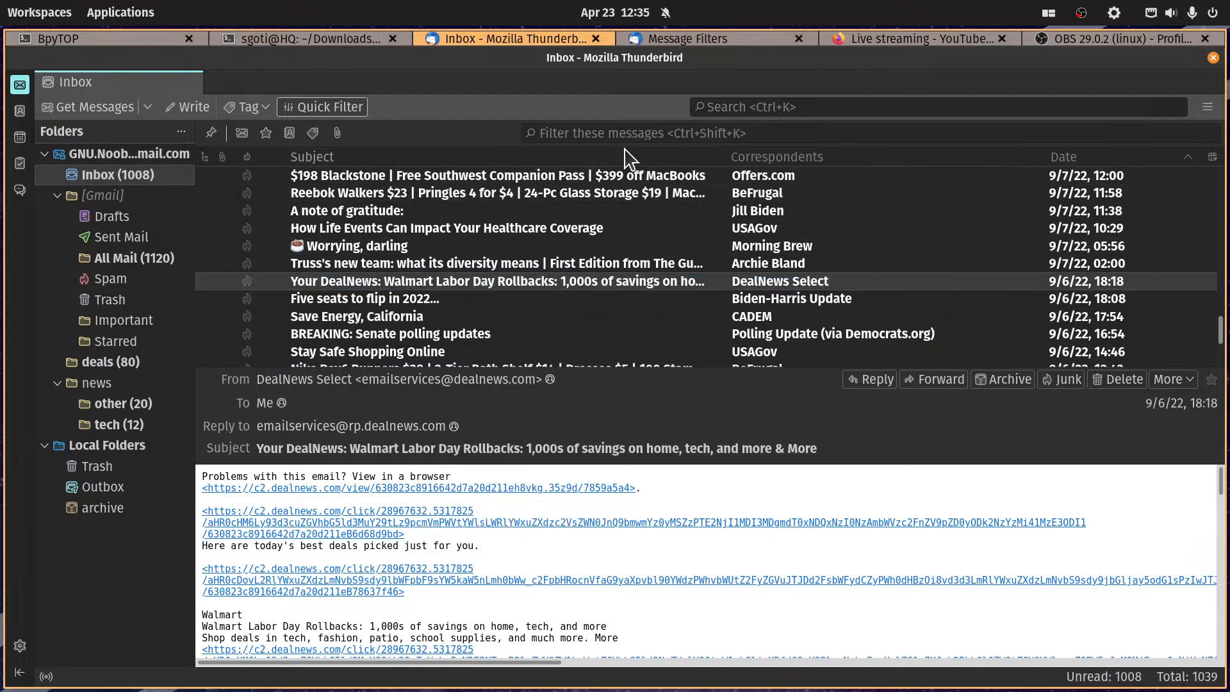
Step: Filter the Inbox by the copied DealNews sender address, look through the matching messages and clear the filter
{"action": "left_click", "coordinate": [625, 132]}
{"action": "key", "text": "ctrl+v"}
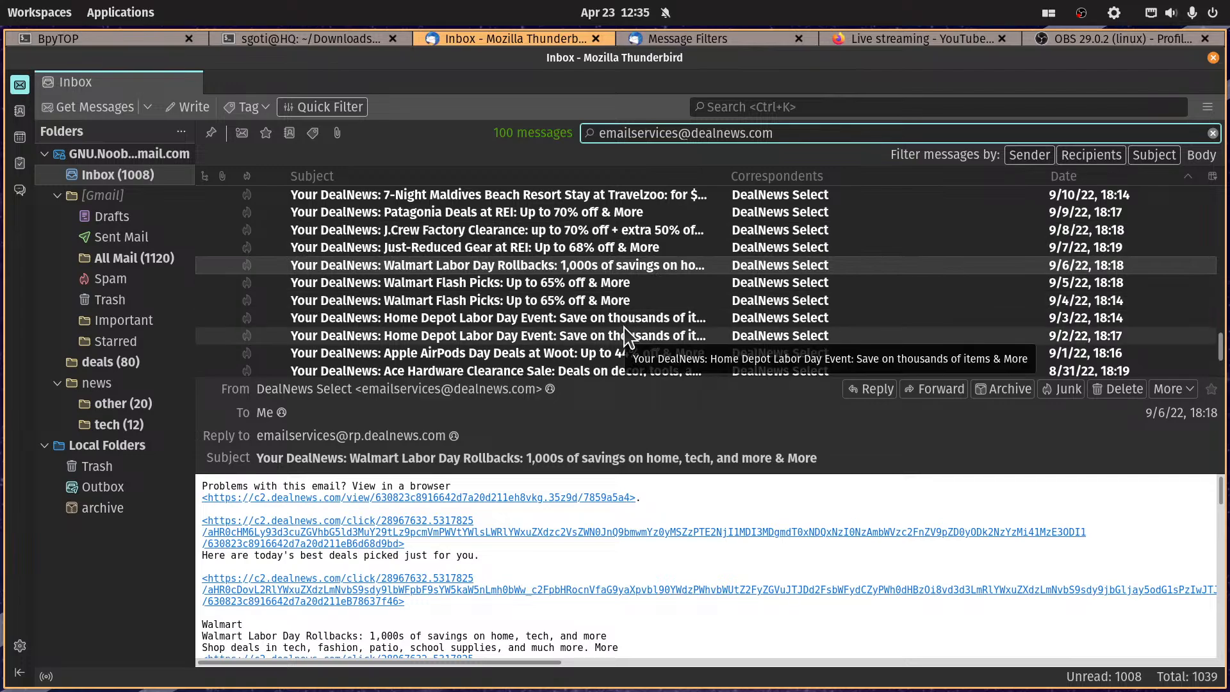
{"action": "scroll", "coordinate": [625, 333], "scroll_direction": "down", "scroll_amount": 4}
{"action": "scroll", "coordinate": [631, 327], "scroll_direction": "up", "scroll_amount": 6}
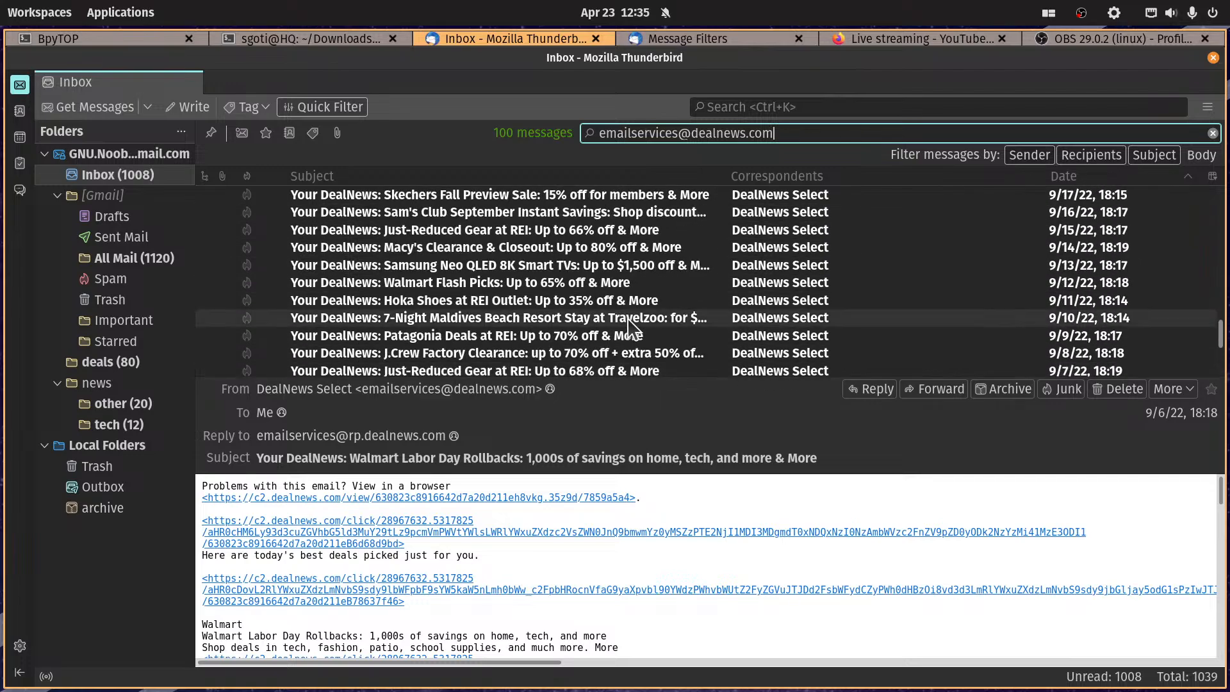
{"action": "scroll", "coordinate": [628, 308], "scroll_direction": "up", "scroll_amount": 10}
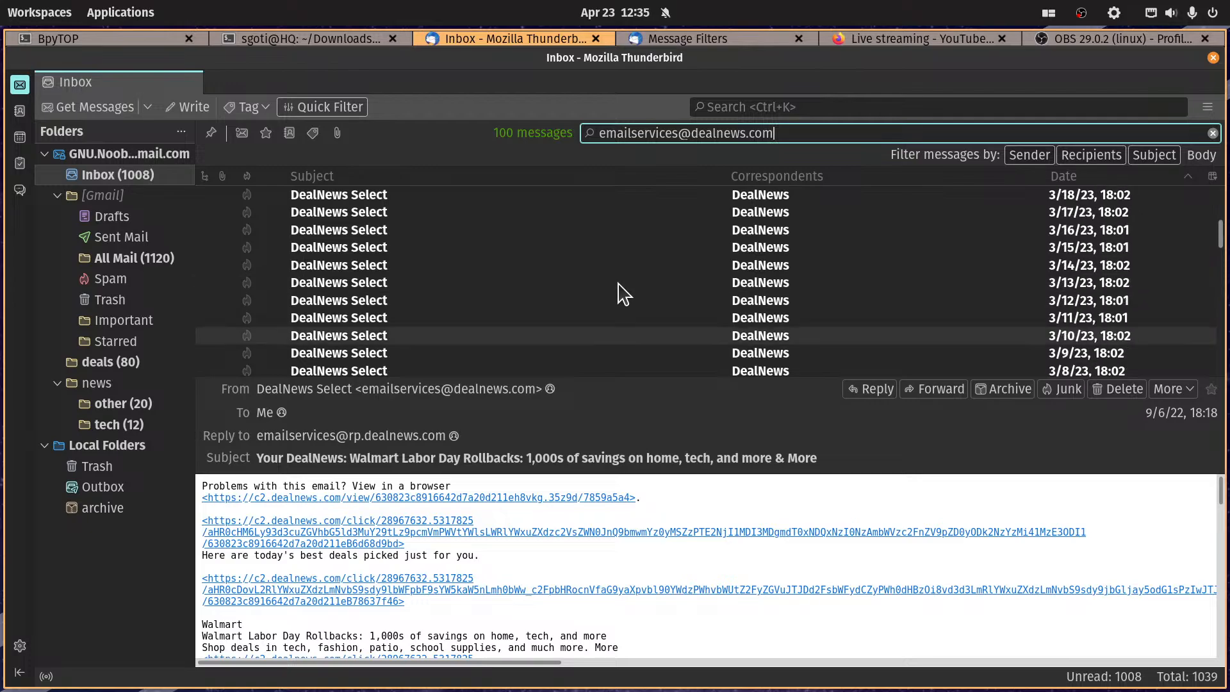
{"action": "scroll", "coordinate": [625, 256], "scroll_direction": "up", "scroll_amount": 6}
{"action": "scroll", "coordinate": [618, 224], "scroll_direction": "down", "scroll_amount": 12}
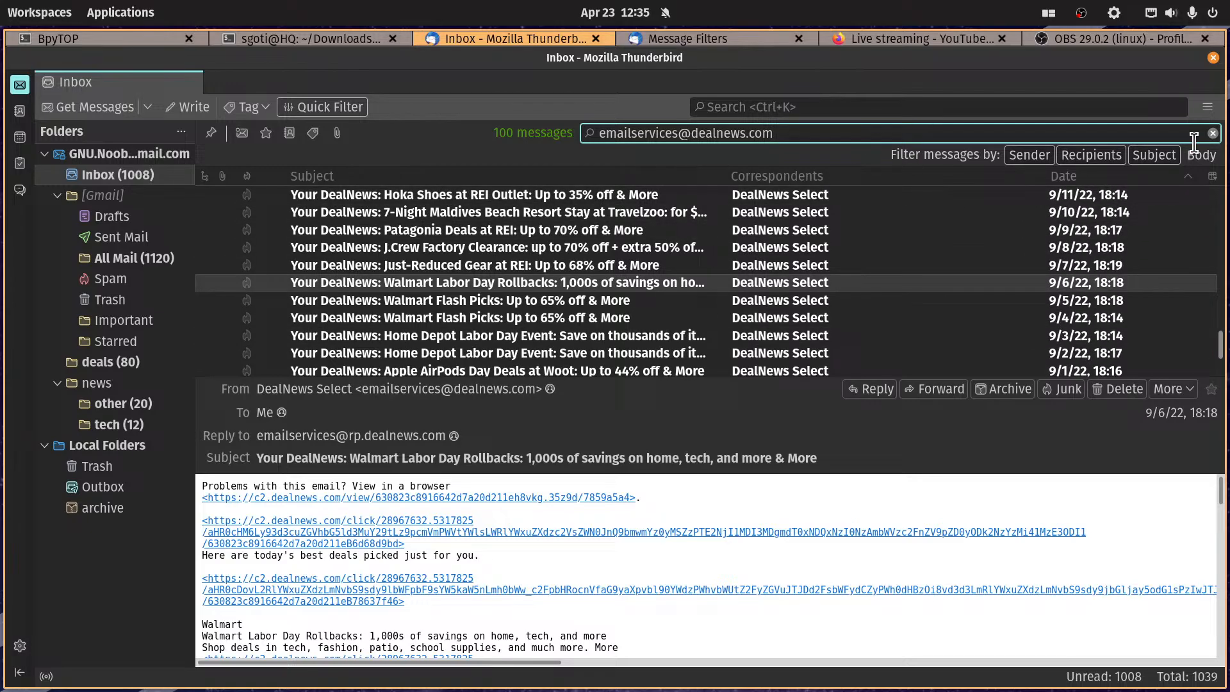
{"action": "left_click", "coordinate": [1213, 132]}
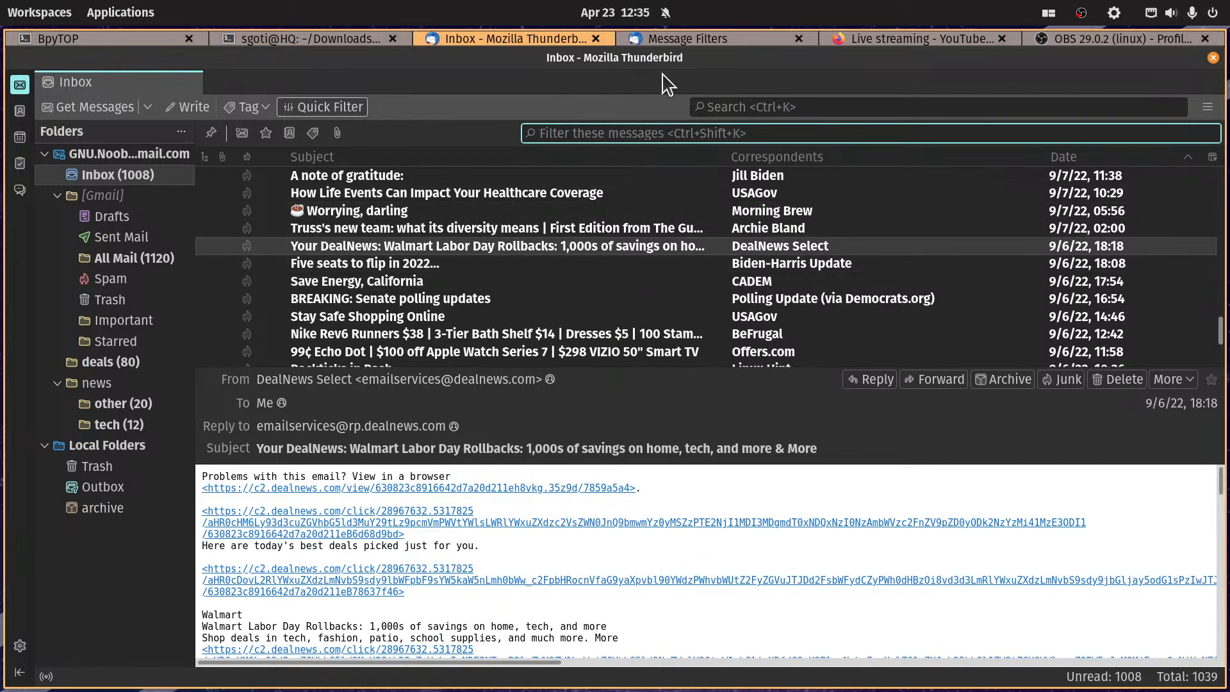
Step: Collapse the news folder and create a new subfolder named "bank" under the Inbox
{"action": "left_click", "coordinate": [57, 383]}
{"action": "right_click", "coordinate": [121, 182]}
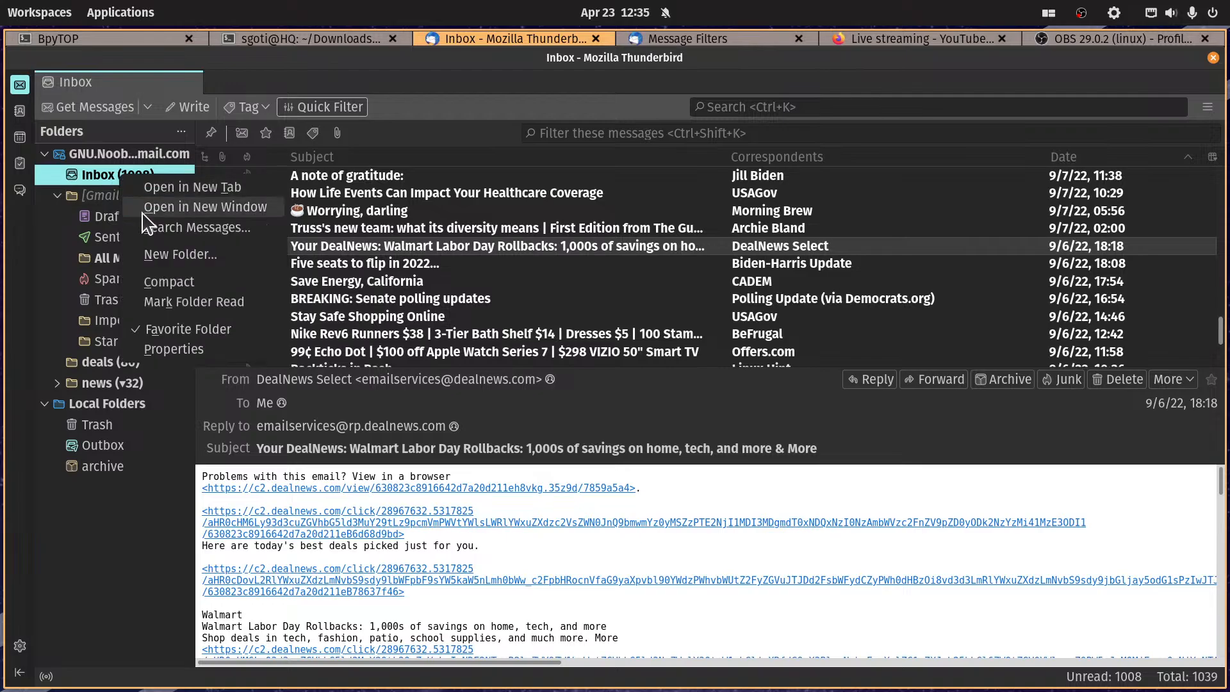
{"action": "left_click", "coordinate": [151, 250]}
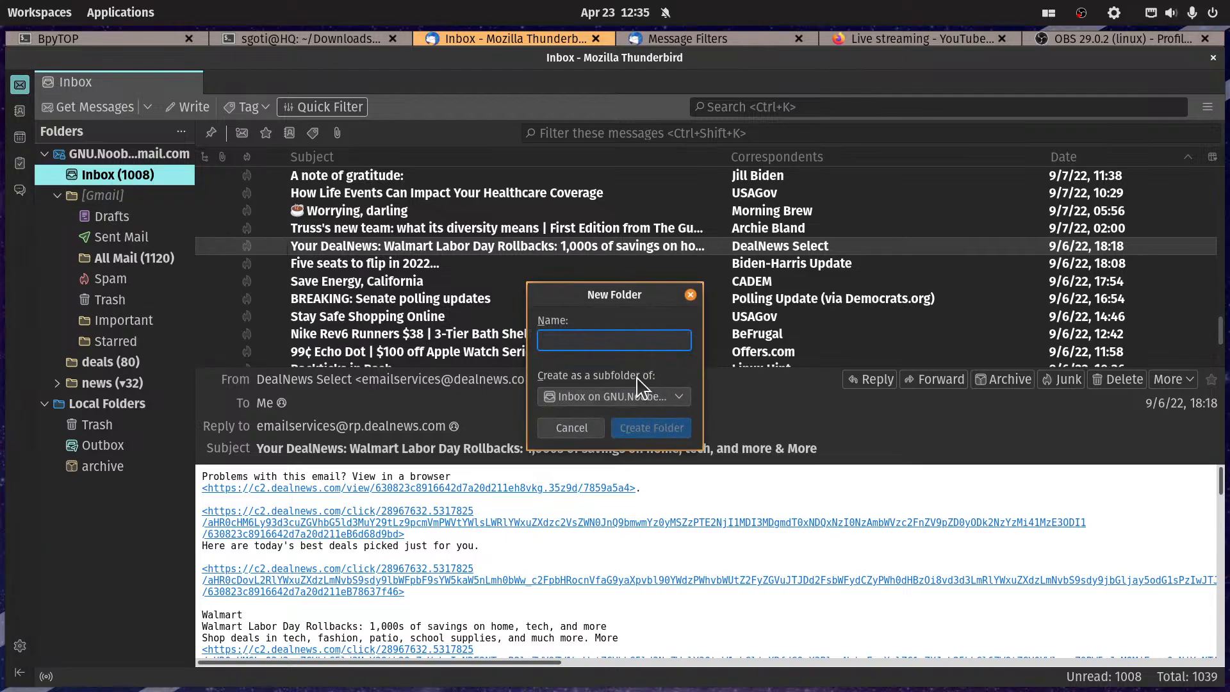
{"action": "type", "text": "bank"}
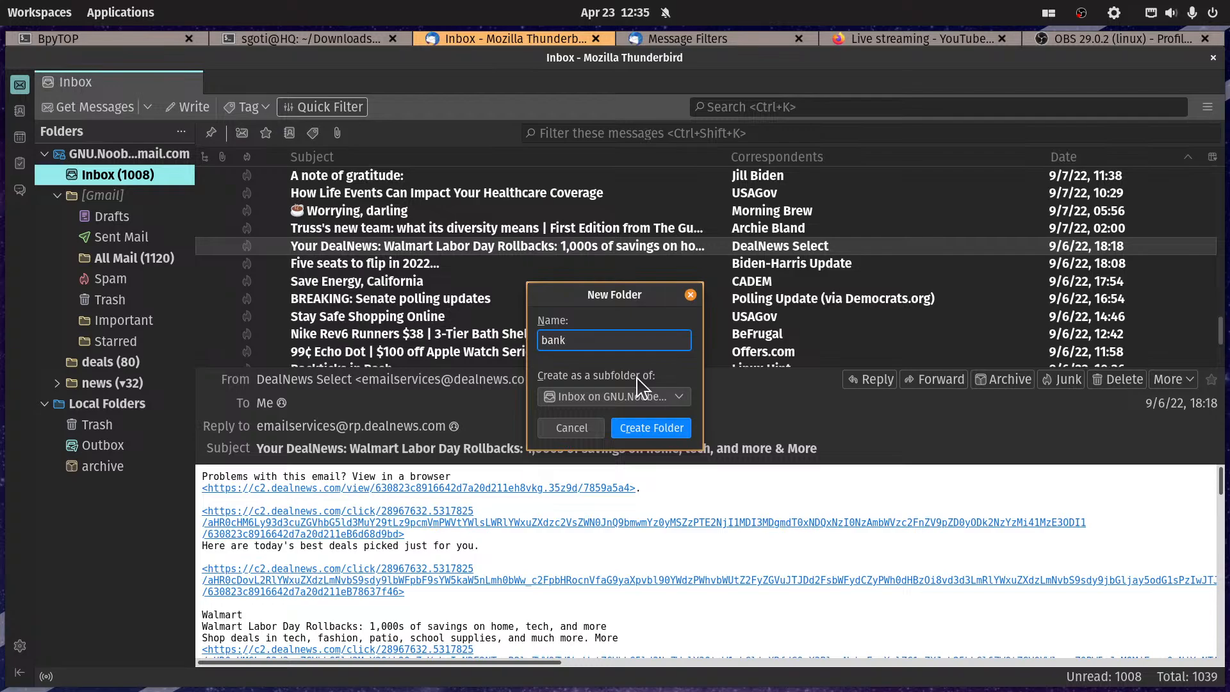
{"action": "left_click", "coordinate": [673, 430]}
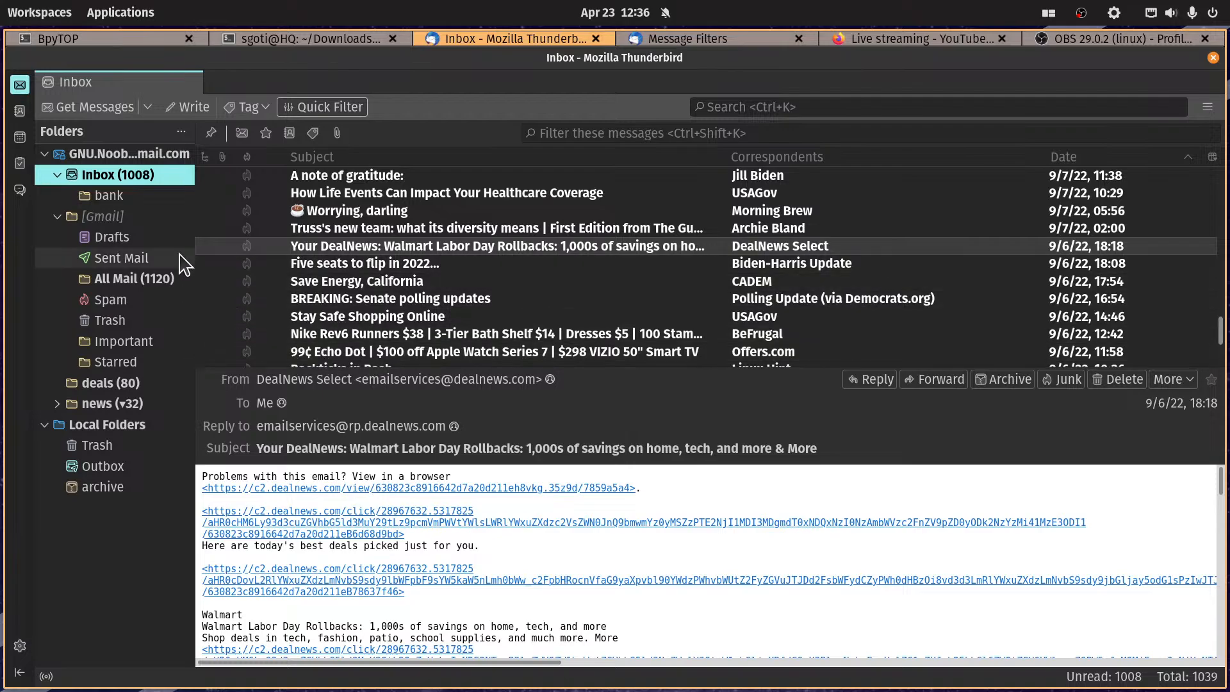
Step: Move the bank folder out of the Inbox to the account's top level, collapse the [Gmail] folder and open bank
{"action": "left_click", "coordinate": [99, 195]}
{"action": "left_click_drag", "start_coordinate": [98, 194], "coordinate": [123, 155]}
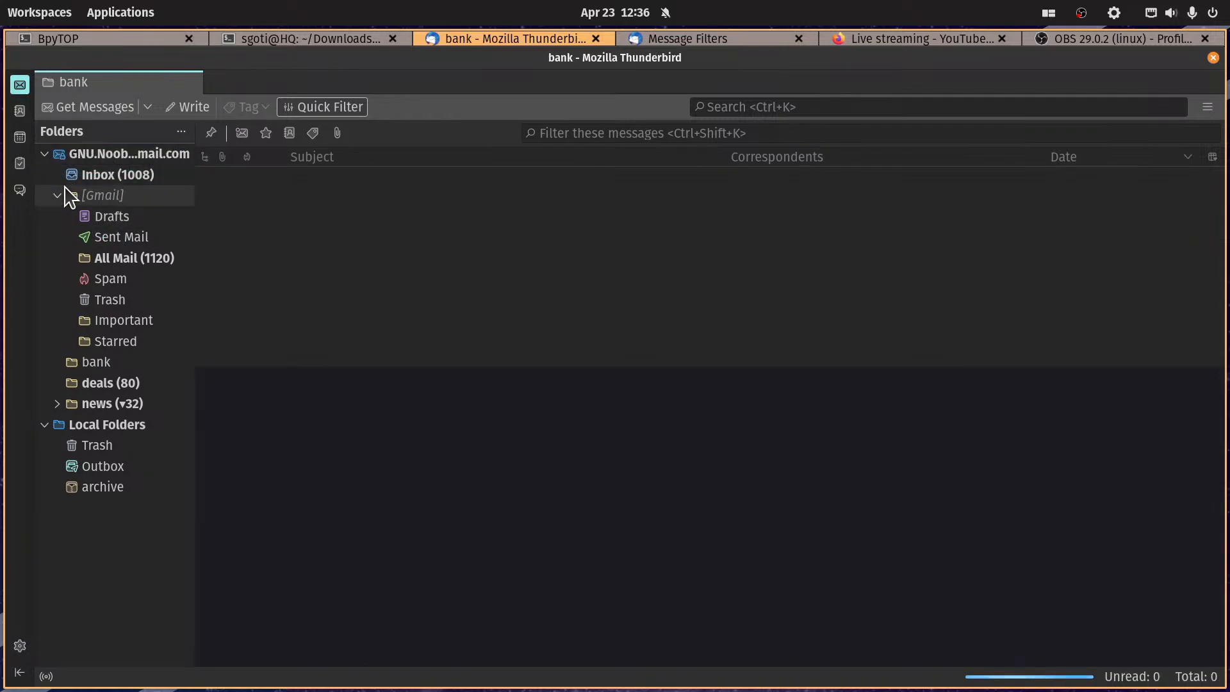
{"action": "left_click", "coordinate": [57, 196]}
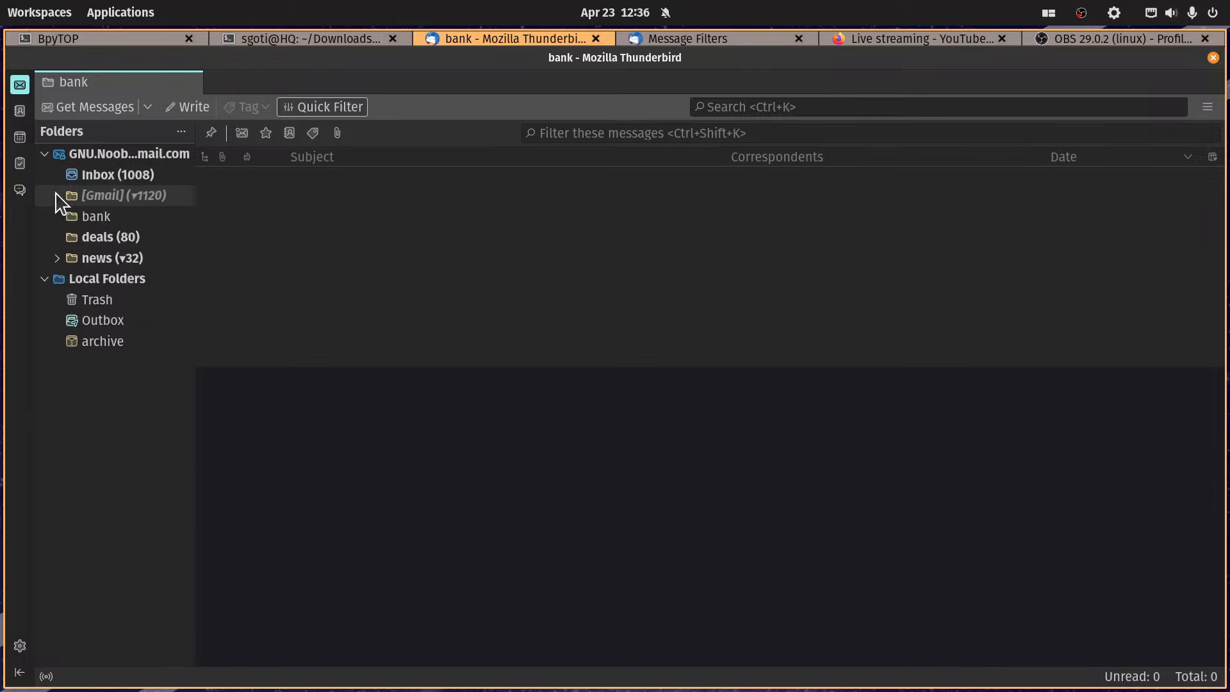
{"action": "left_click", "coordinate": [107, 221]}
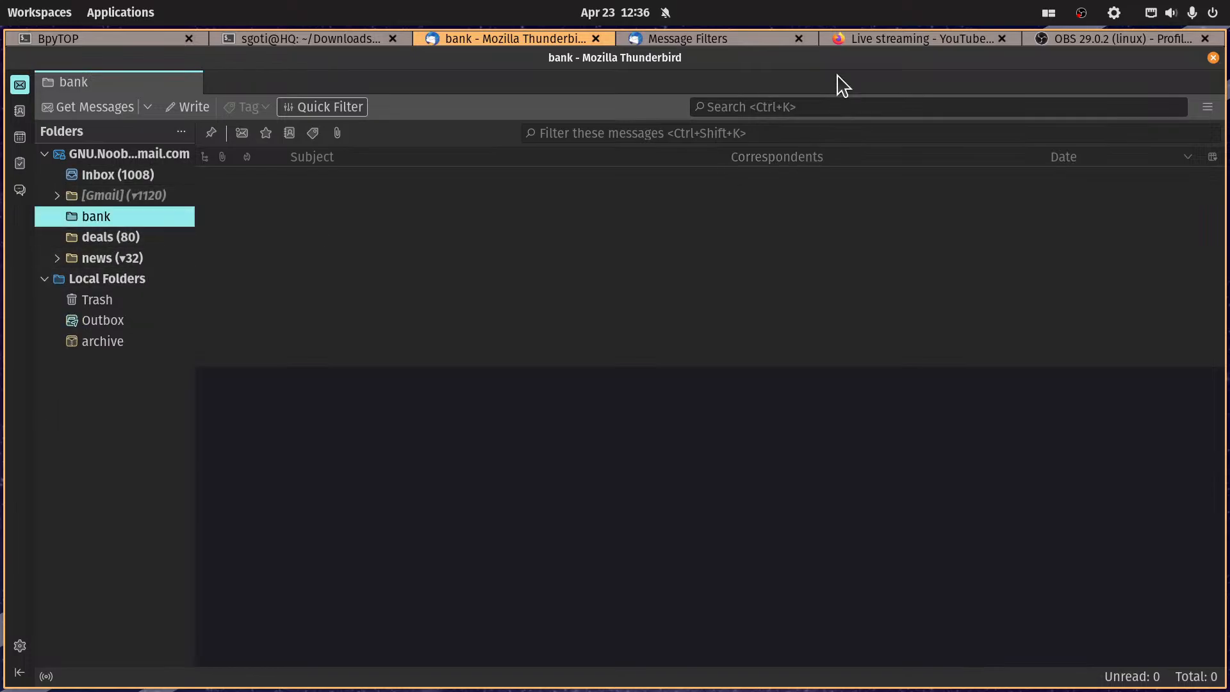
Step: Create a message filter named "bank" that also runs periodically every 10 minutes and matches any of its conditions
{"action": "left_click", "coordinate": [711, 39]}
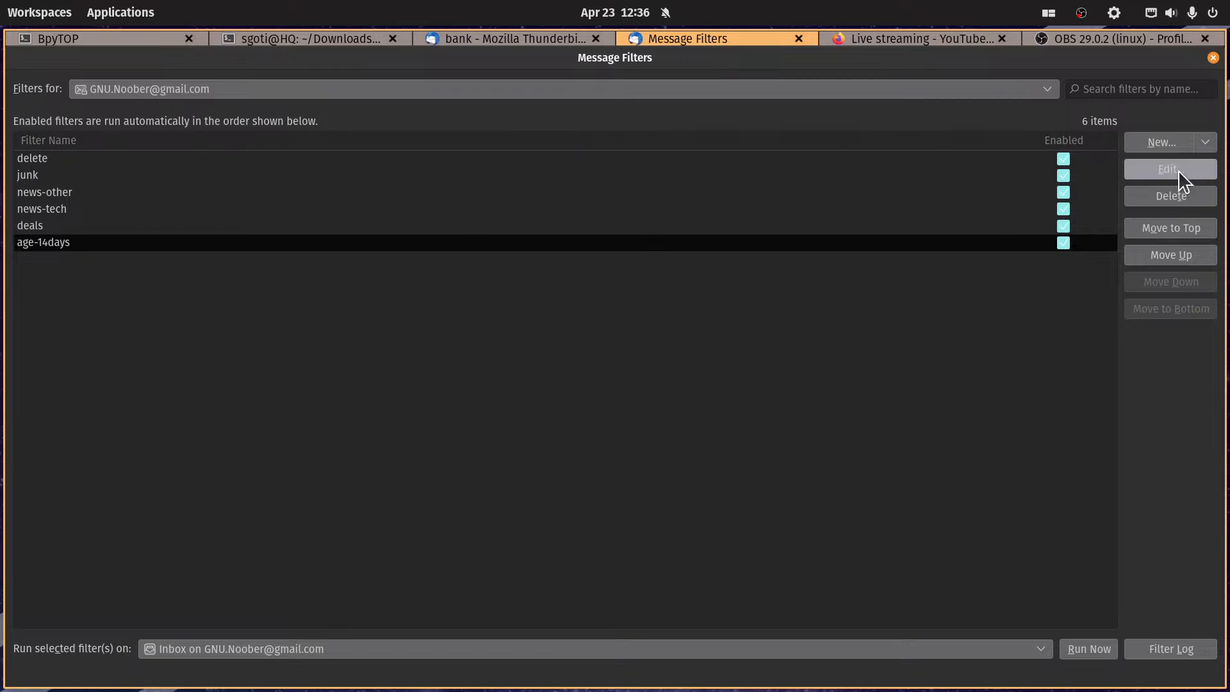
{"action": "left_click", "coordinate": [1163, 141]}
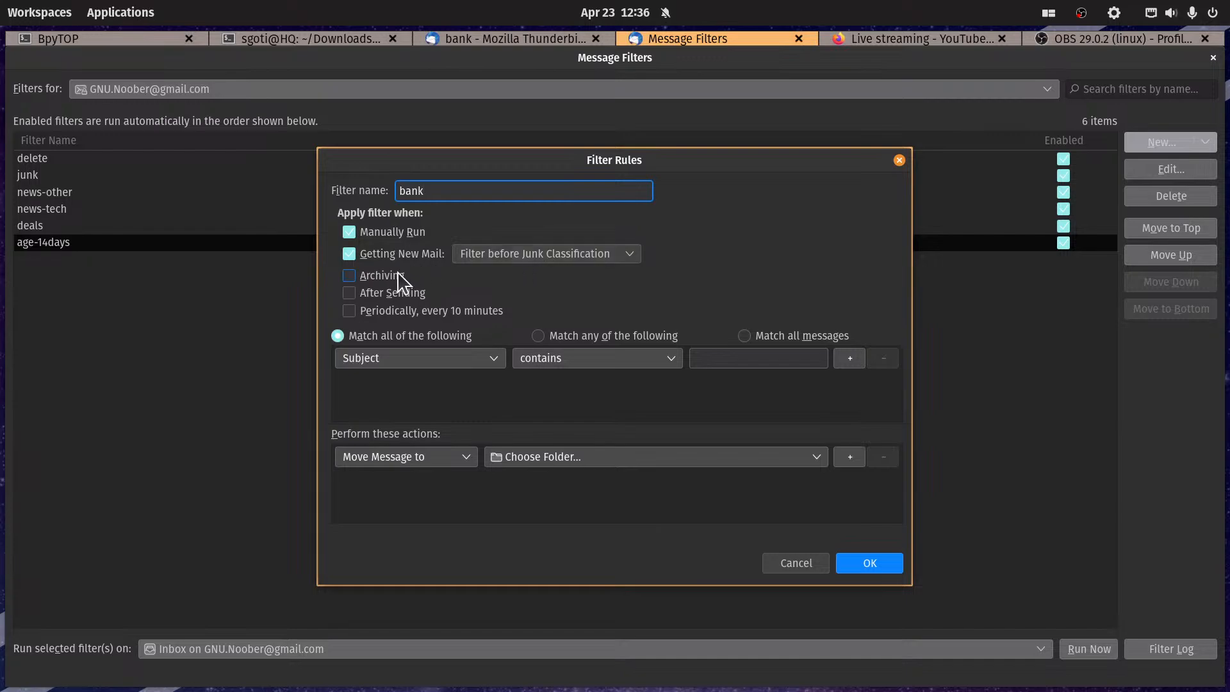
{"action": "left_click", "coordinate": [372, 312]}
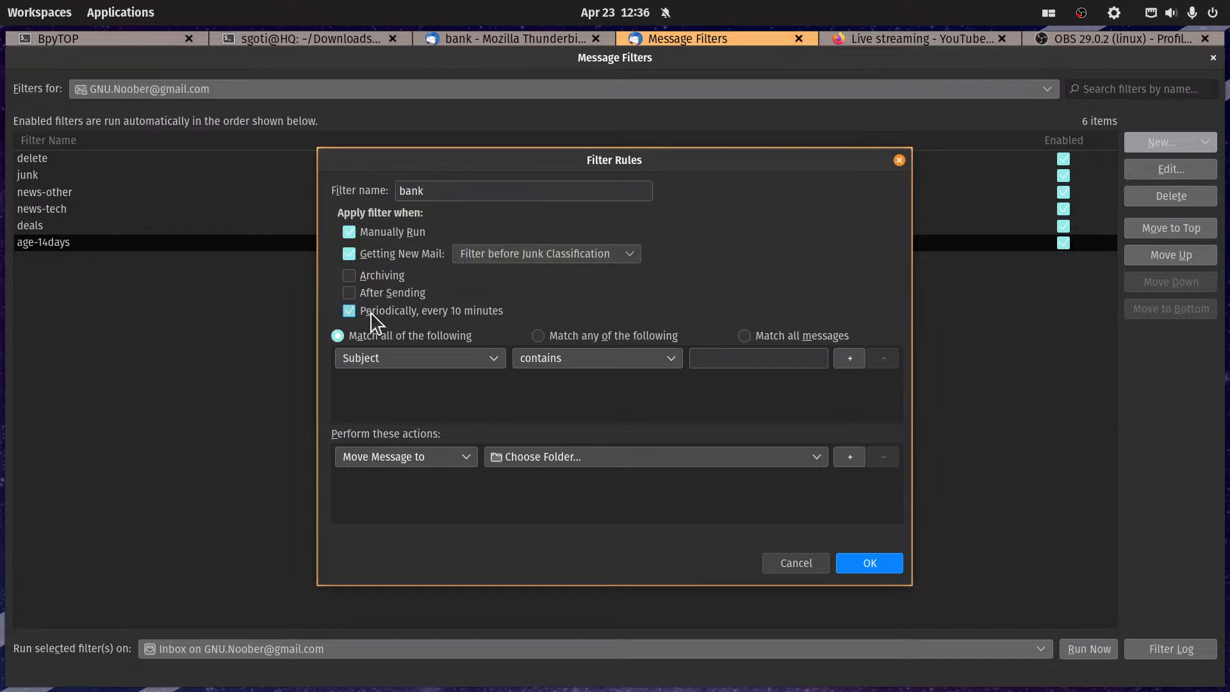
{"action": "left_click", "coordinate": [561, 336]}
{"action": "left_click", "coordinate": [453, 363]}
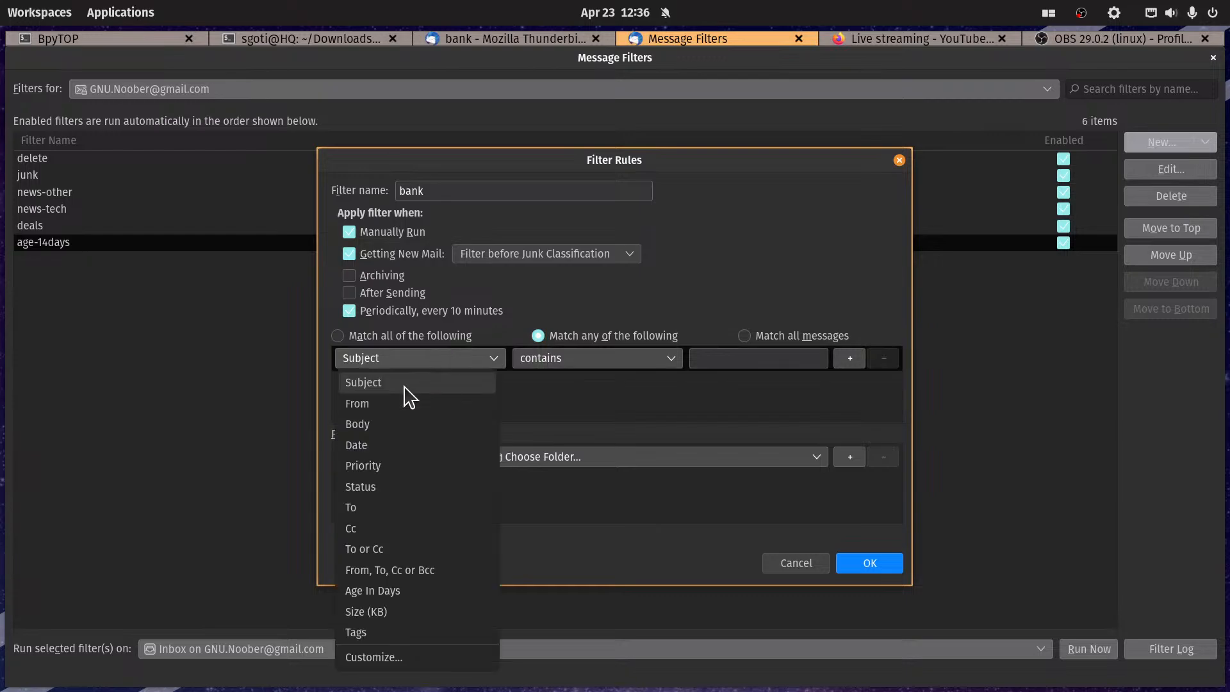
{"action": "left_click", "coordinate": [400, 397]}
{"action": "left_click", "coordinate": [775, 363]}
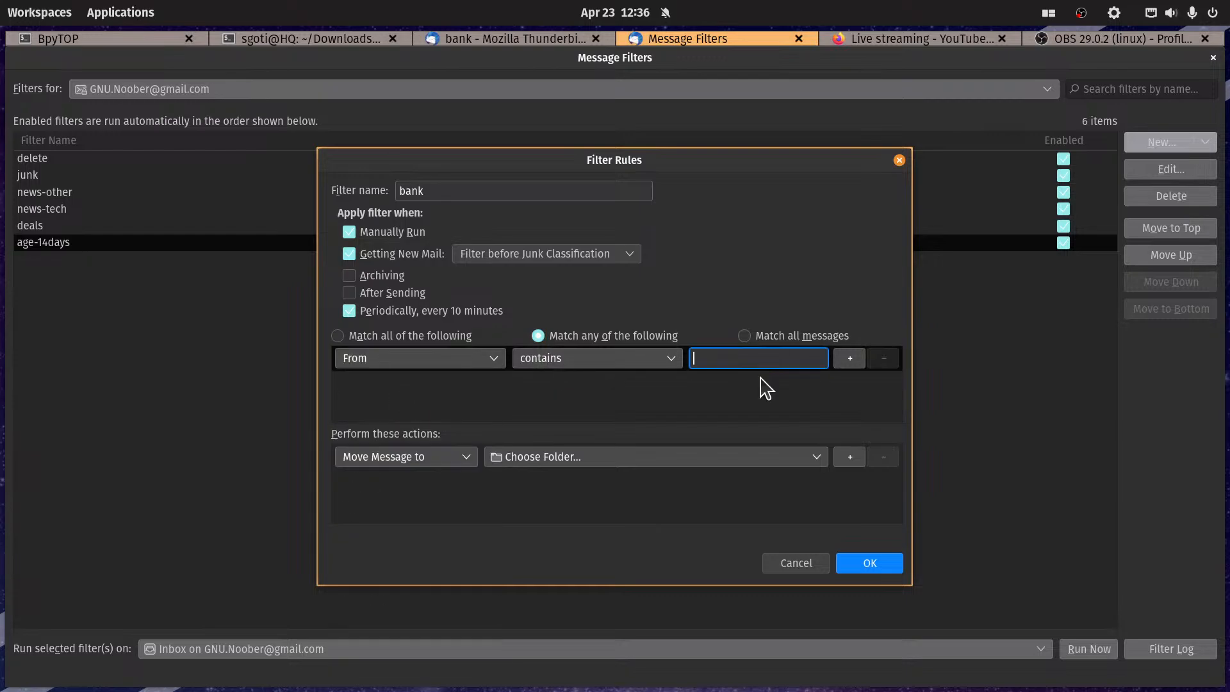
{"action": "key", "text": "ctrl+v"}
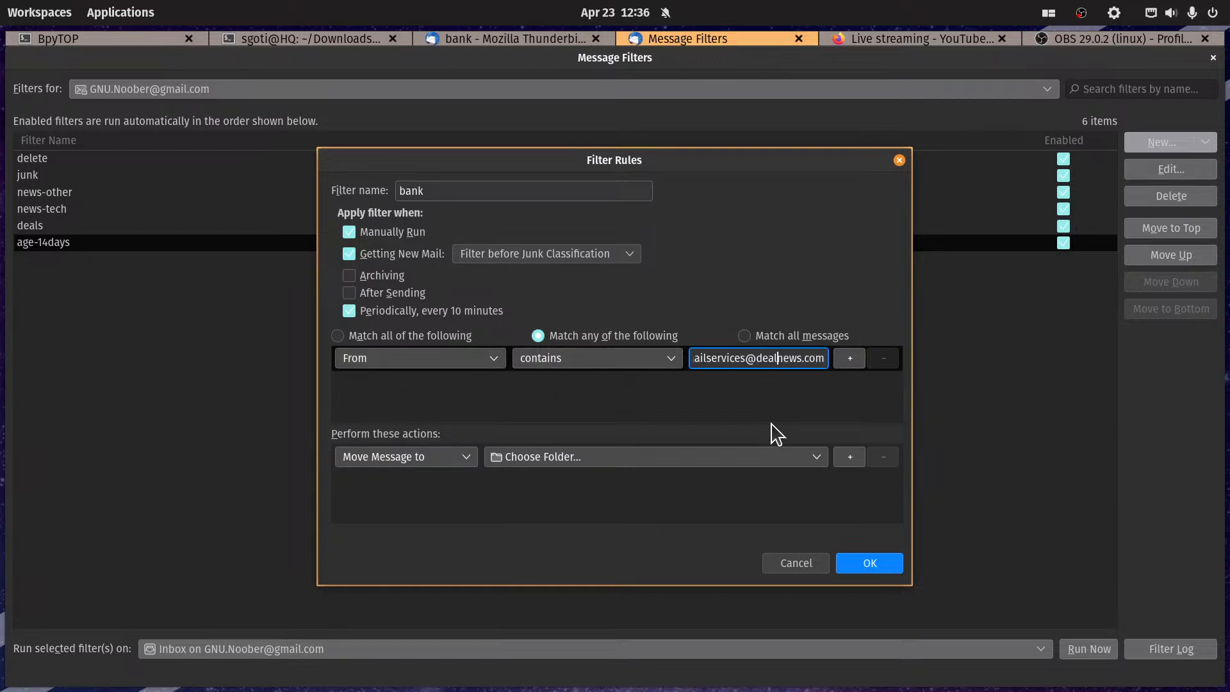
{"action": "key", "text": "shift+Home"}
{"action": "key", "text": "BackSpace"}
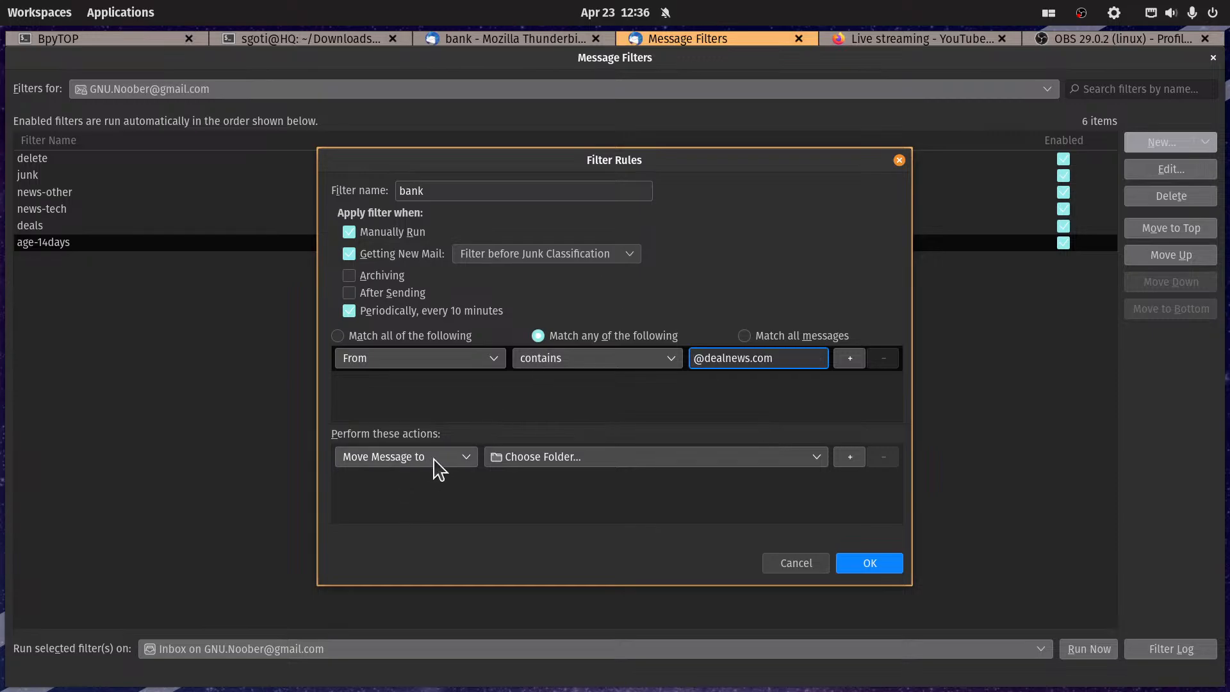
Step: Set the bank filter's action to move messages to the account's bank folder and save the filter
{"action": "left_click", "coordinate": [567, 459]}
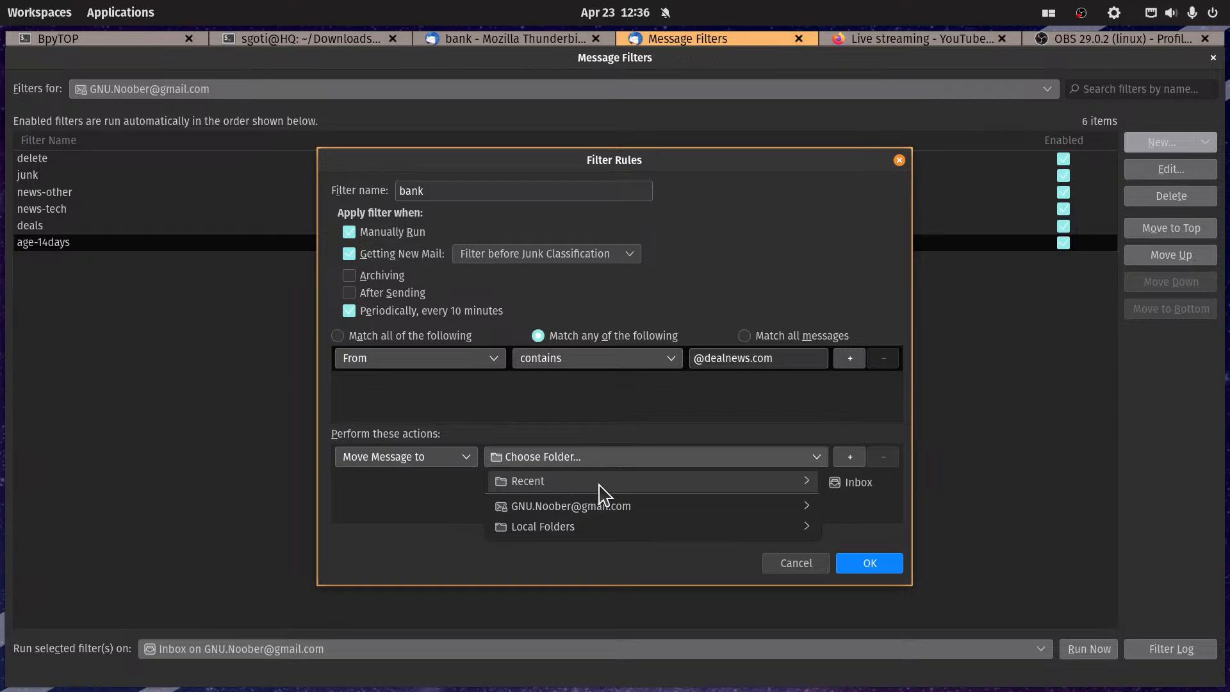
{"action": "mouse_move", "coordinate": [620, 509]}
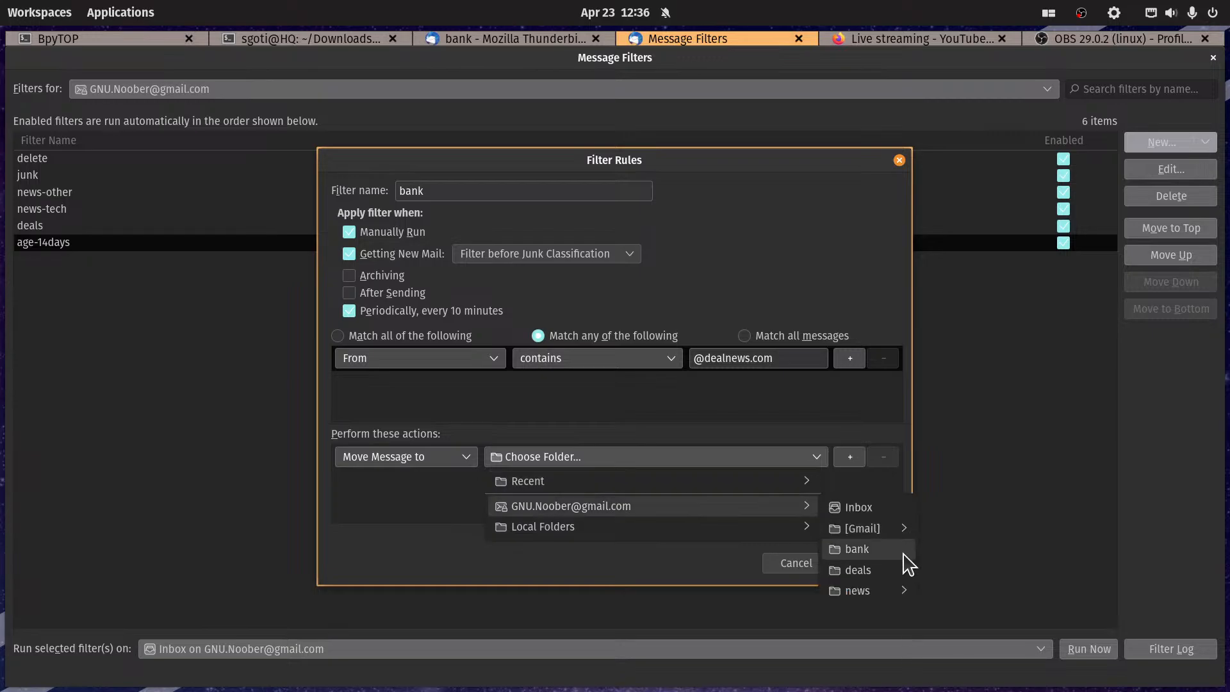
{"action": "left_click", "coordinate": [902, 553]}
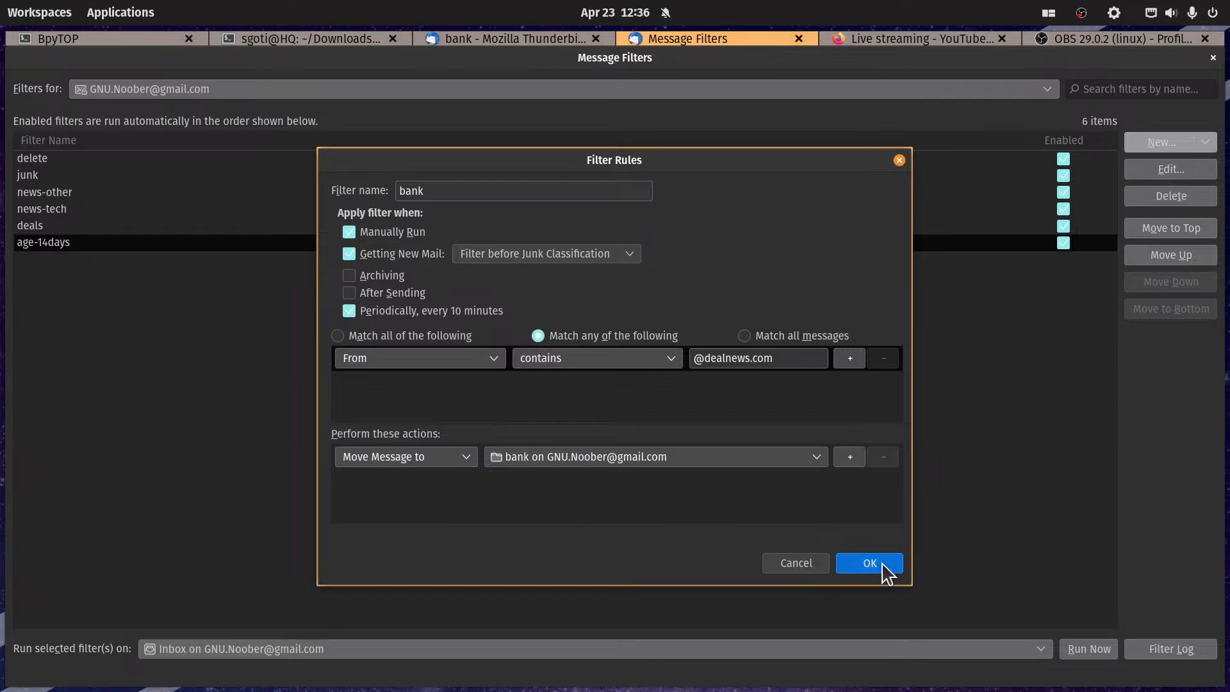
{"action": "left_click", "coordinate": [886, 572]}
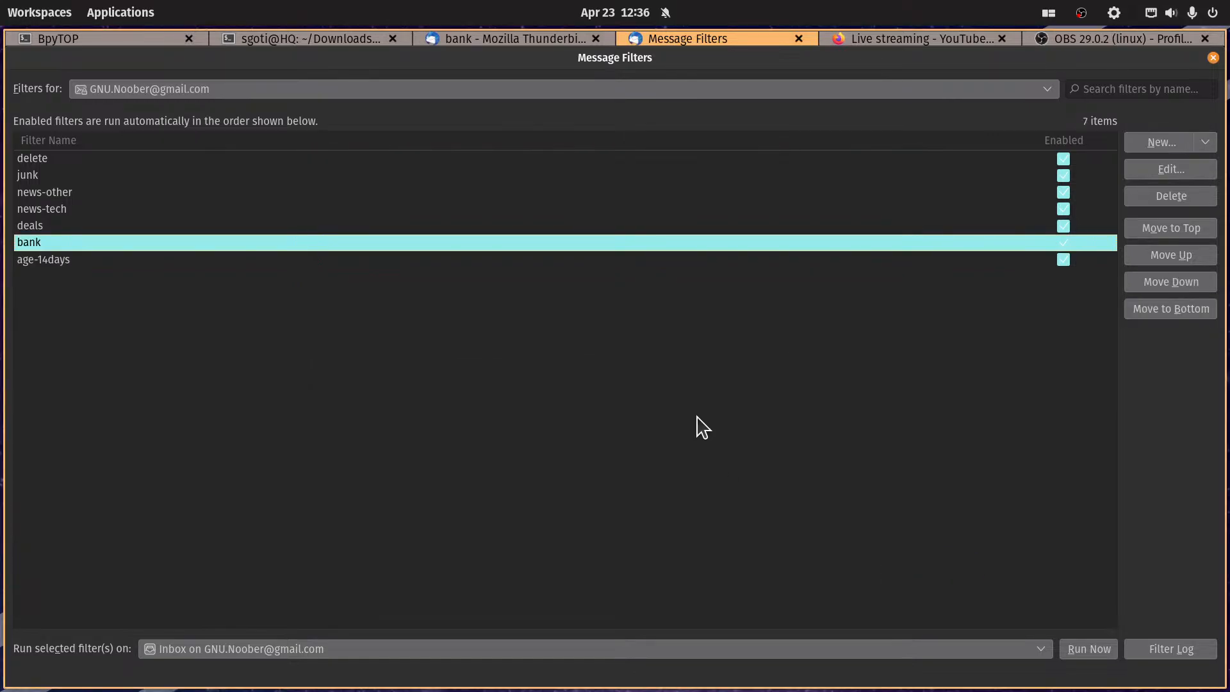
Step: Run the bank filter on the Inbox and look through the moved messages in the bank folder
{"action": "left_click", "coordinate": [1089, 649]}
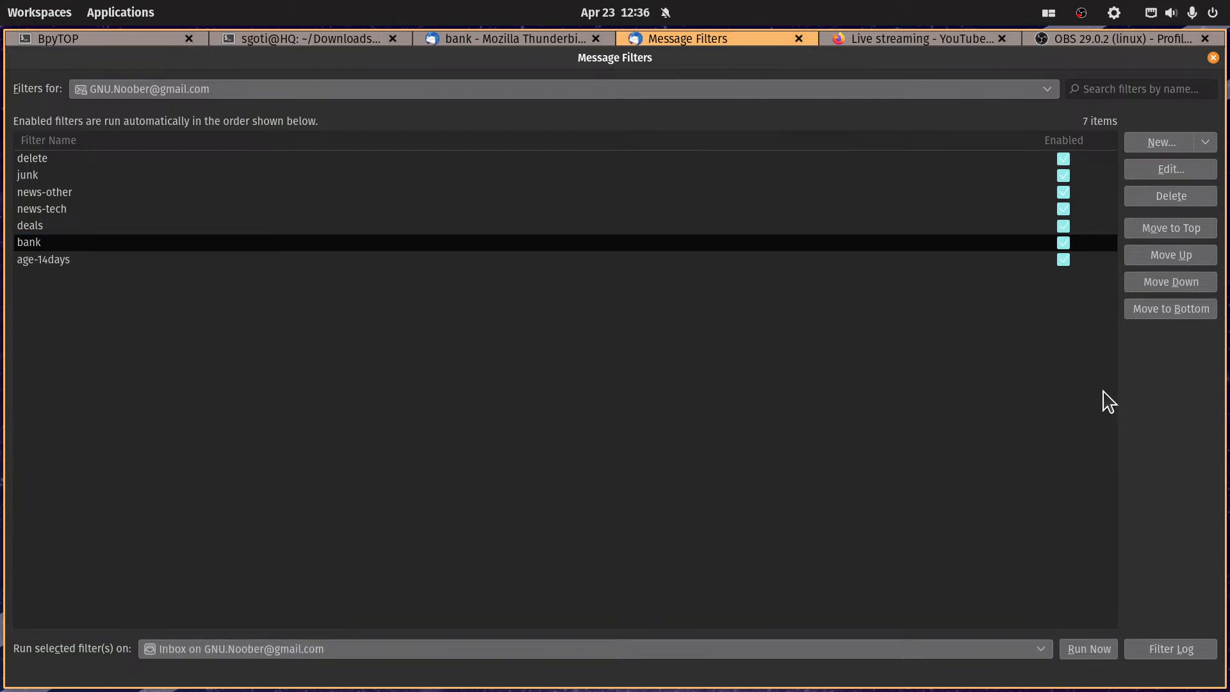
{"action": "left_click", "coordinate": [487, 39]}
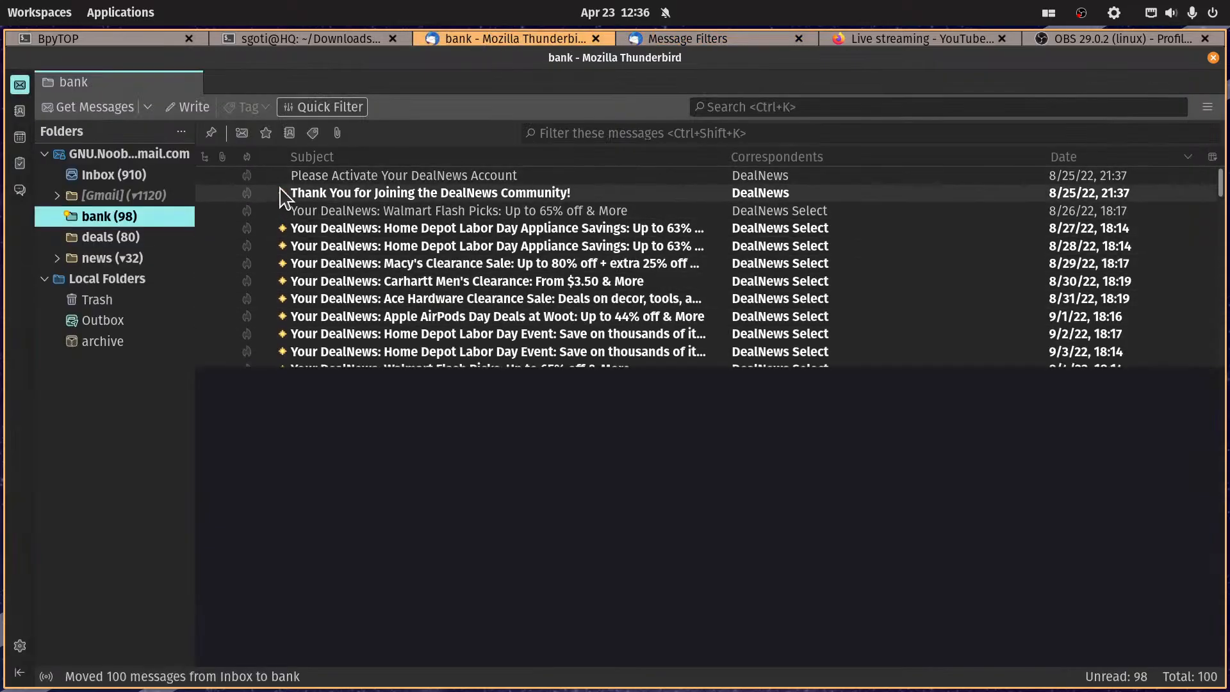
{"action": "scroll", "coordinate": [464, 234], "scroll_direction": "down", "scroll_amount": 2}
{"action": "scroll", "coordinate": [500, 231], "scroll_direction": "down", "scroll_amount": 5}
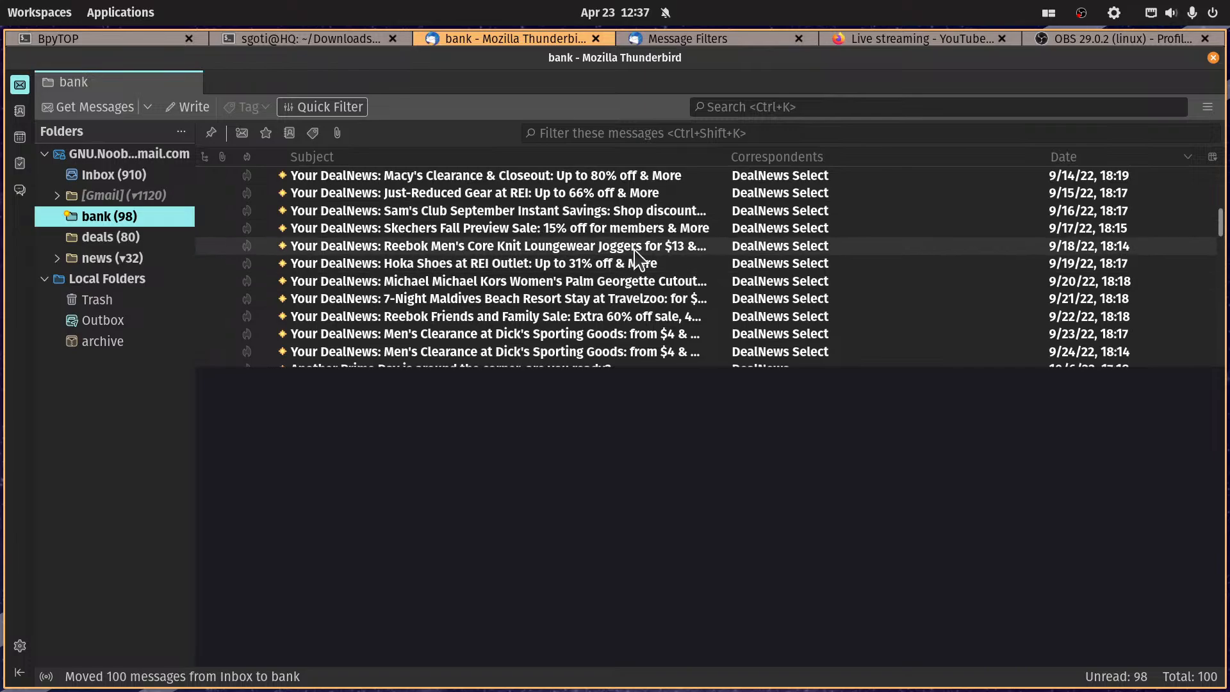
{"action": "scroll", "coordinate": [628, 256], "scroll_direction": "down", "scroll_amount": 5}
{"action": "scroll", "coordinate": [630, 211], "scroll_direction": "down", "scroll_amount": 8}
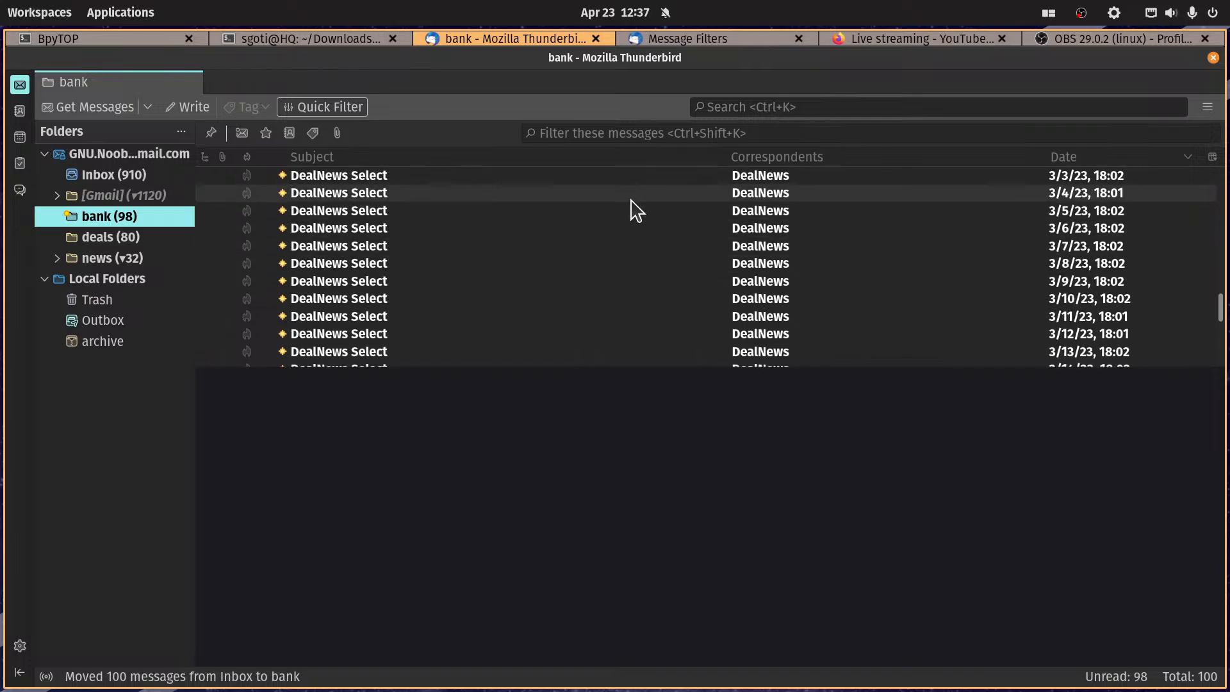
{"action": "scroll", "coordinate": [637, 209], "scroll_direction": "up", "scroll_amount": 12}
{"action": "scroll", "coordinate": [669, 215], "scroll_direction": "up", "scroll_amount": 9}
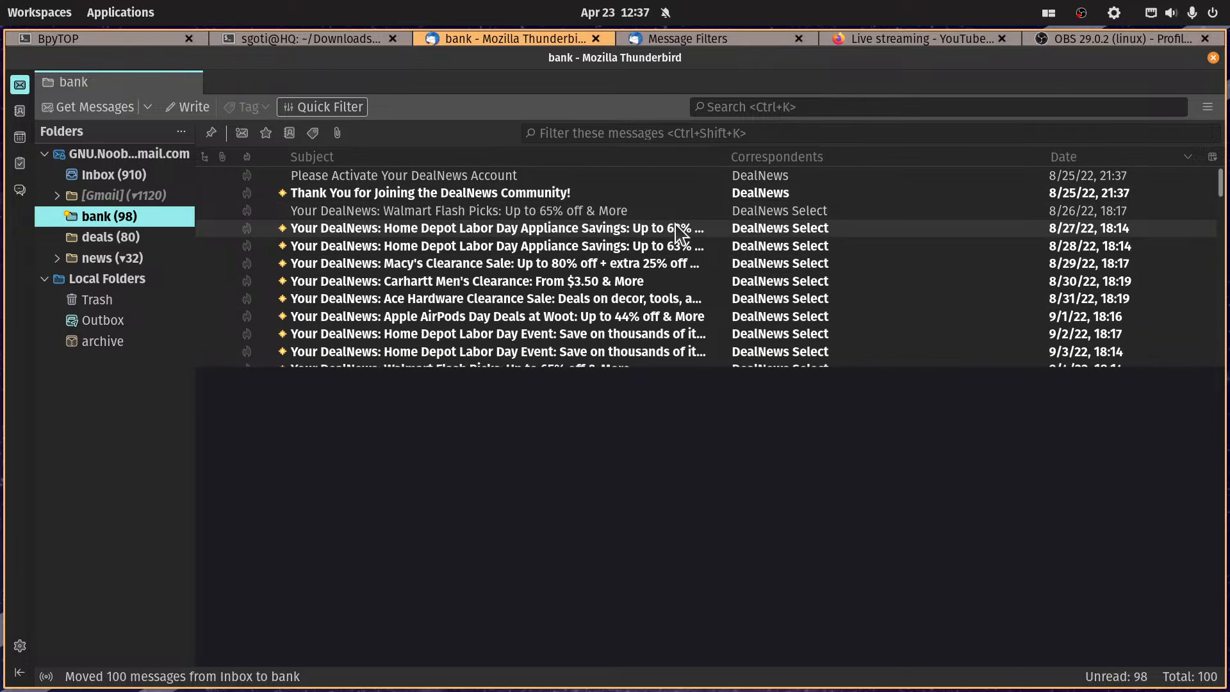
Step: Apply the Inbox's current view, sorted by date with newest first, to the Gmail account and all its child folders
{"action": "left_click", "coordinate": [141, 178]}
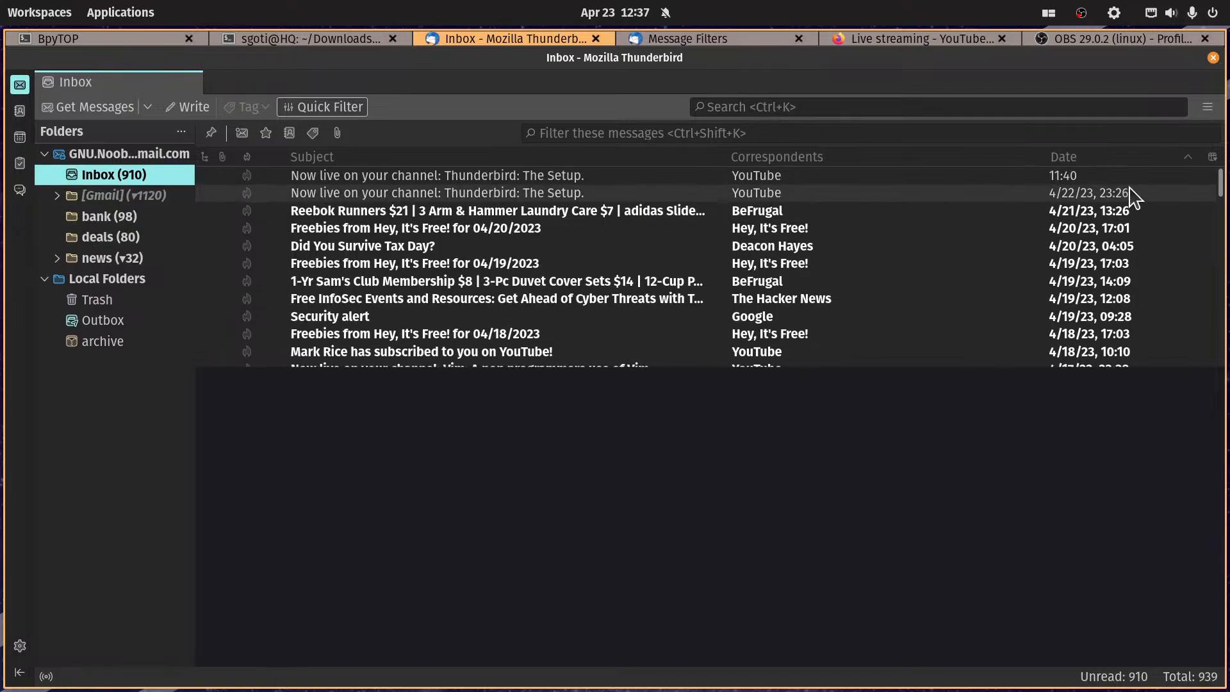
{"action": "left_click", "coordinate": [1185, 161]}
{"action": "left_click", "coordinate": [1188, 159]}
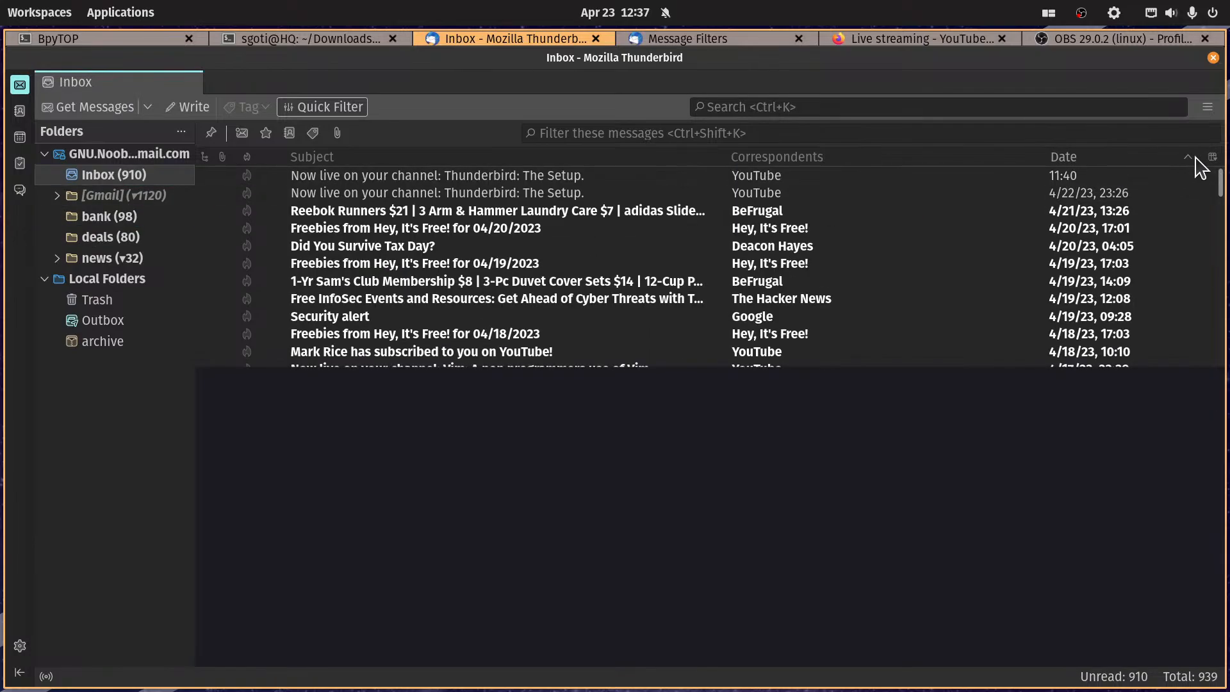
{"action": "left_click", "coordinate": [1213, 158]}
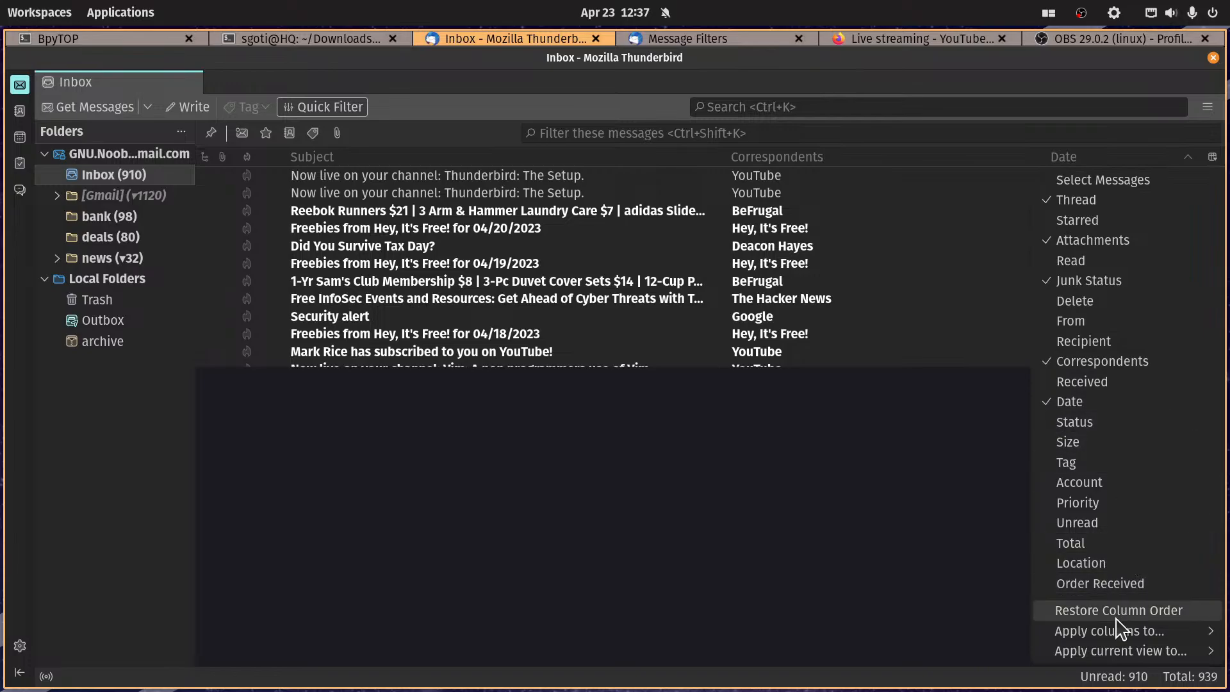
{"action": "mouse_move", "coordinate": [1111, 656]}
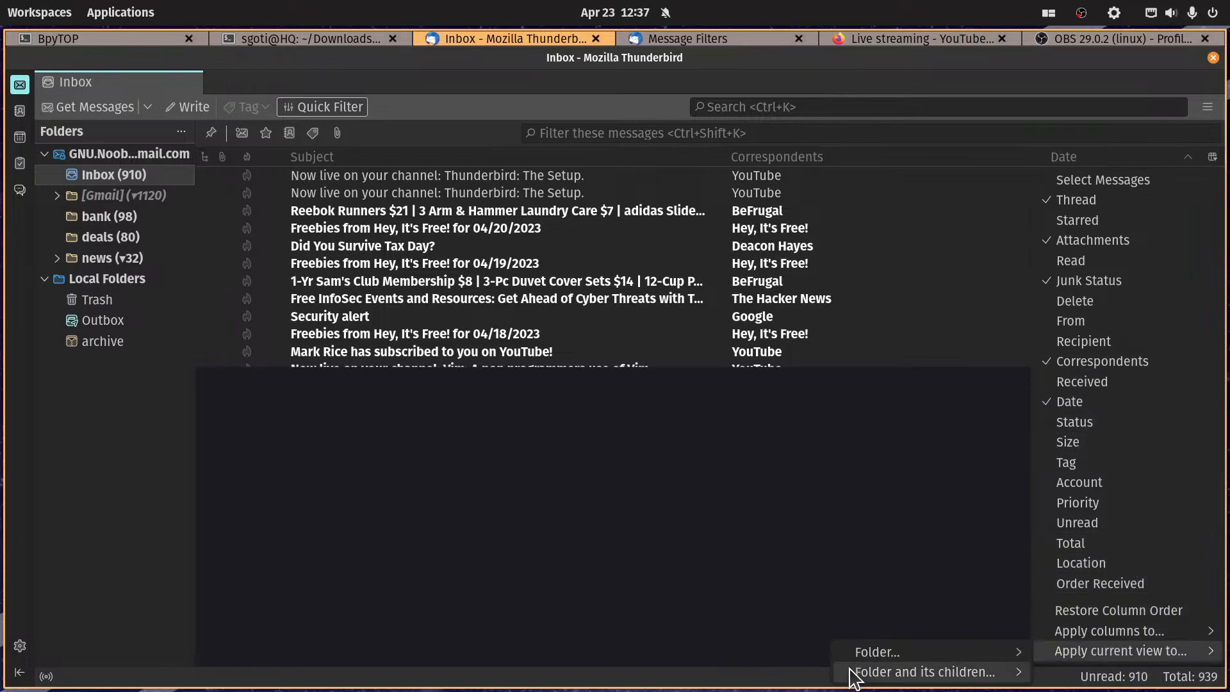
{"action": "mouse_move", "coordinate": [873, 669]}
{"action": "mouse_move", "coordinate": [801, 660]}
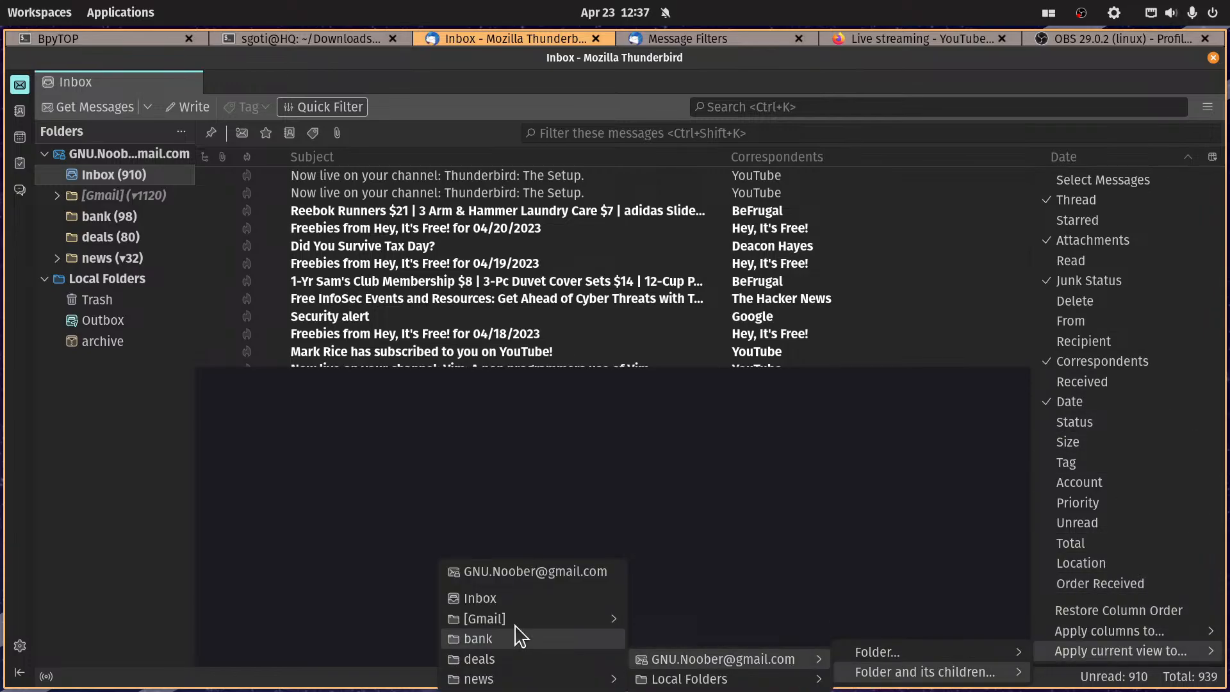
{"action": "left_click", "coordinate": [549, 566]}
{"action": "left_click", "coordinate": [794, 405]}
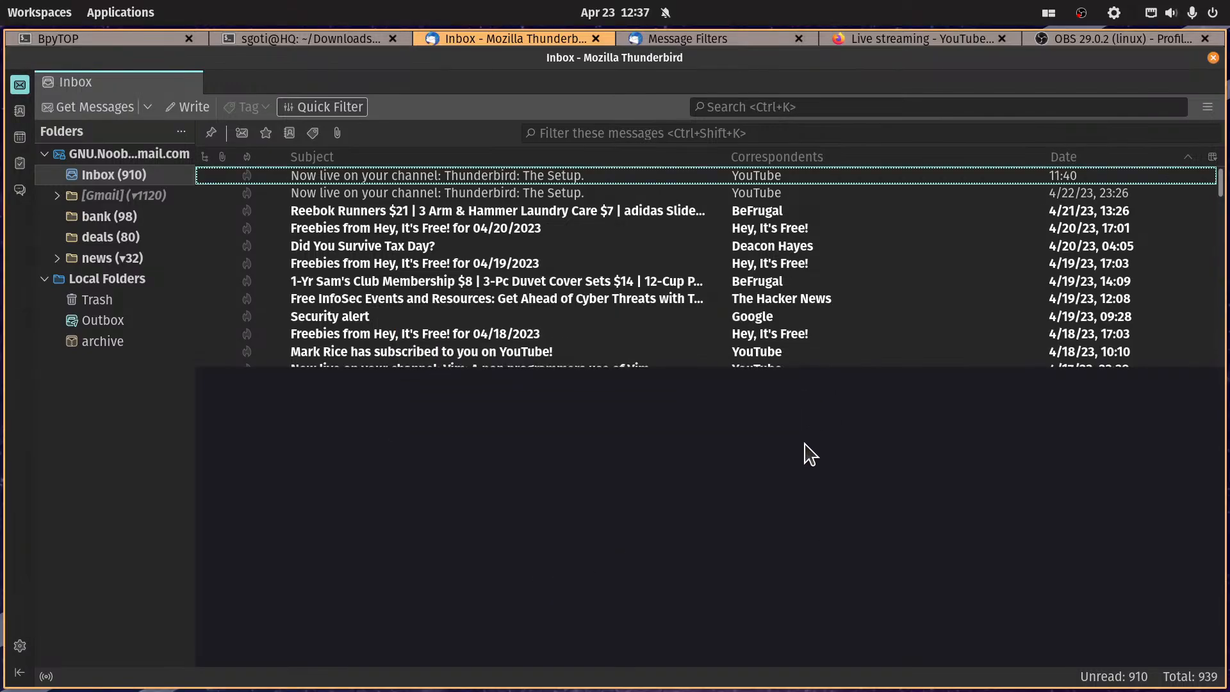
Step: Open the bank folder, examine its messages in date order and check the message filter list
{"action": "left_click", "coordinate": [108, 223]}
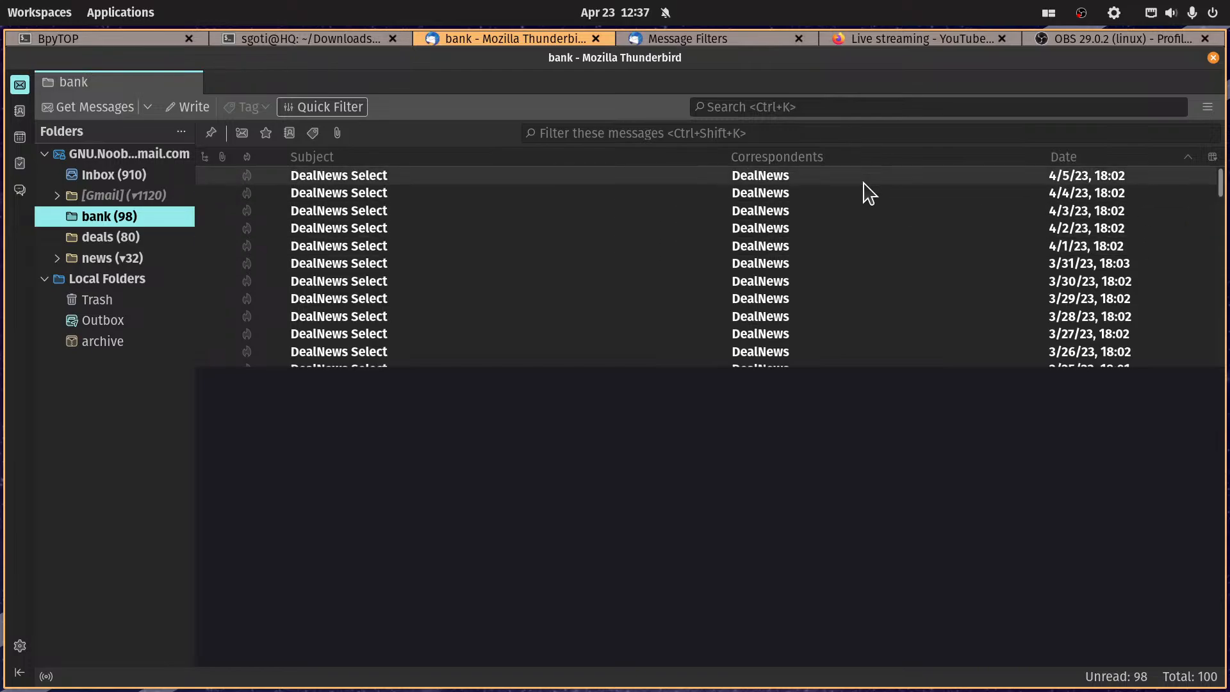
{"action": "scroll", "coordinate": [808, 195], "scroll_direction": "down", "scroll_amount": 1}
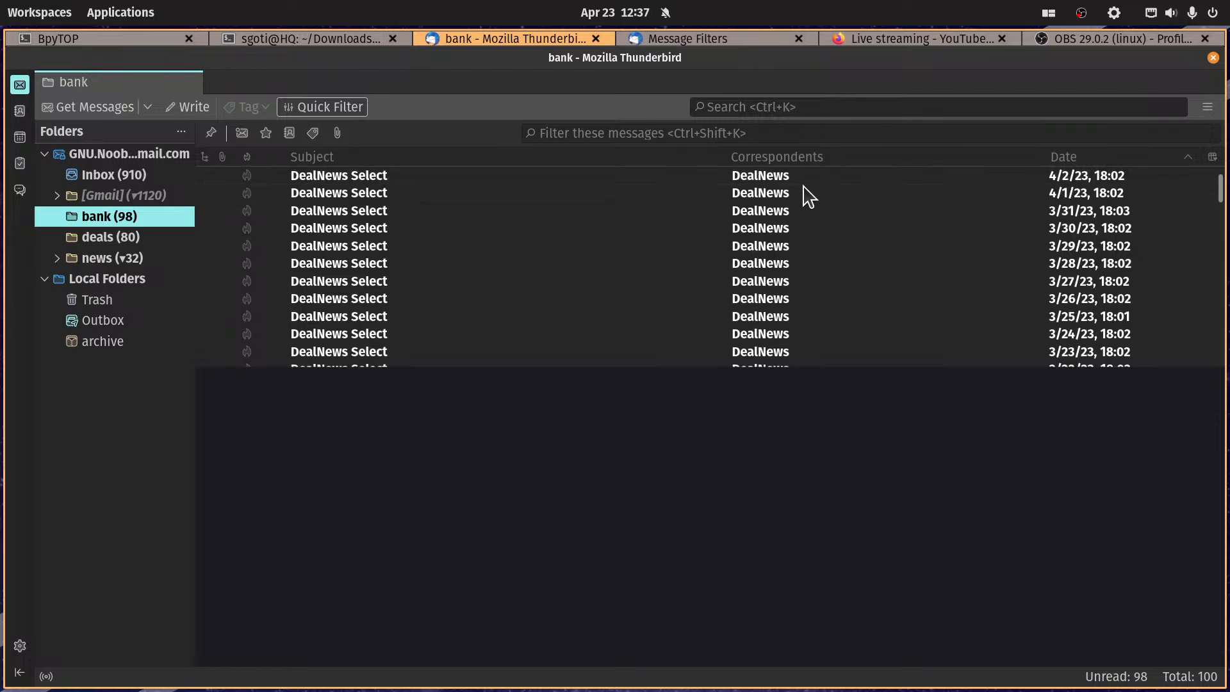
{"action": "scroll", "coordinate": [809, 196], "scroll_direction": "down", "scroll_amount": 9}
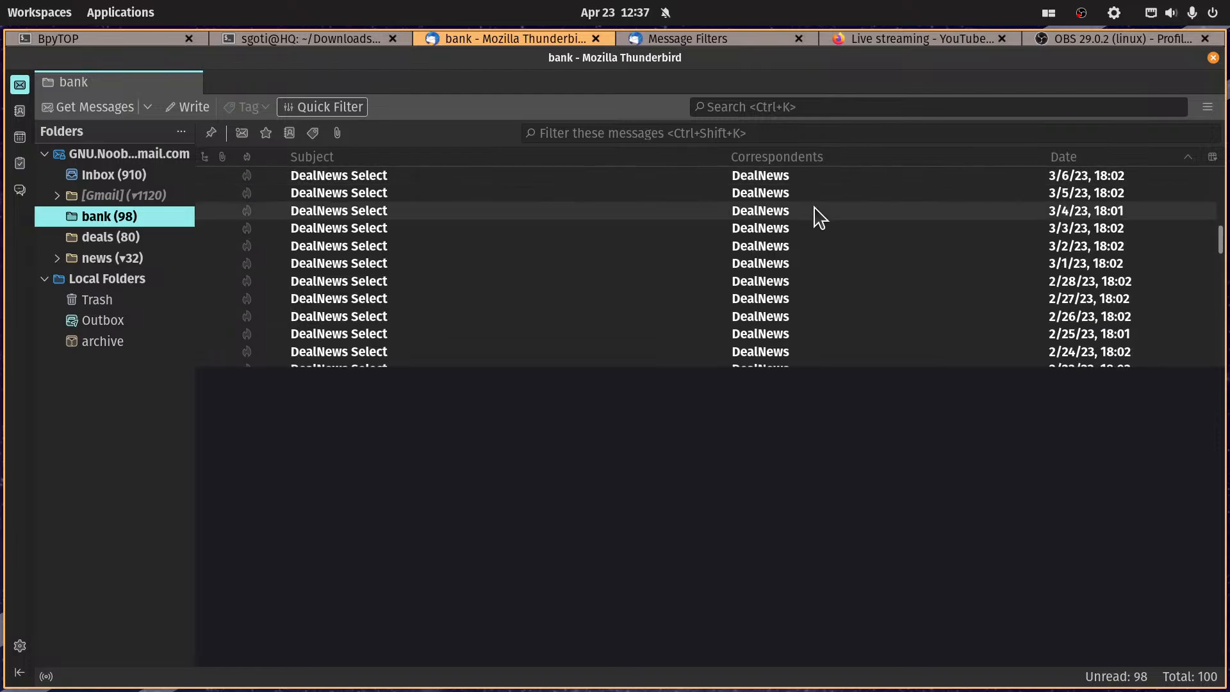
{"action": "scroll", "coordinate": [814, 224], "scroll_direction": "down", "scroll_amount": 12}
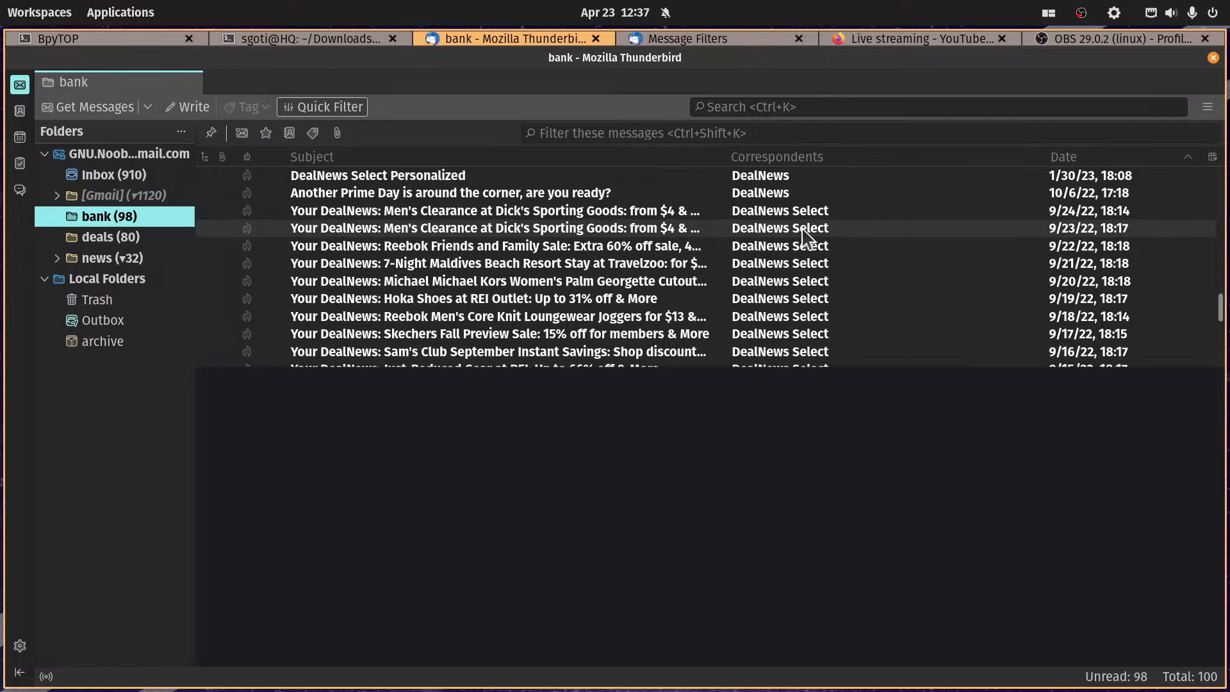
{"action": "scroll", "coordinate": [795, 241], "scroll_direction": "up", "scroll_amount": 10}
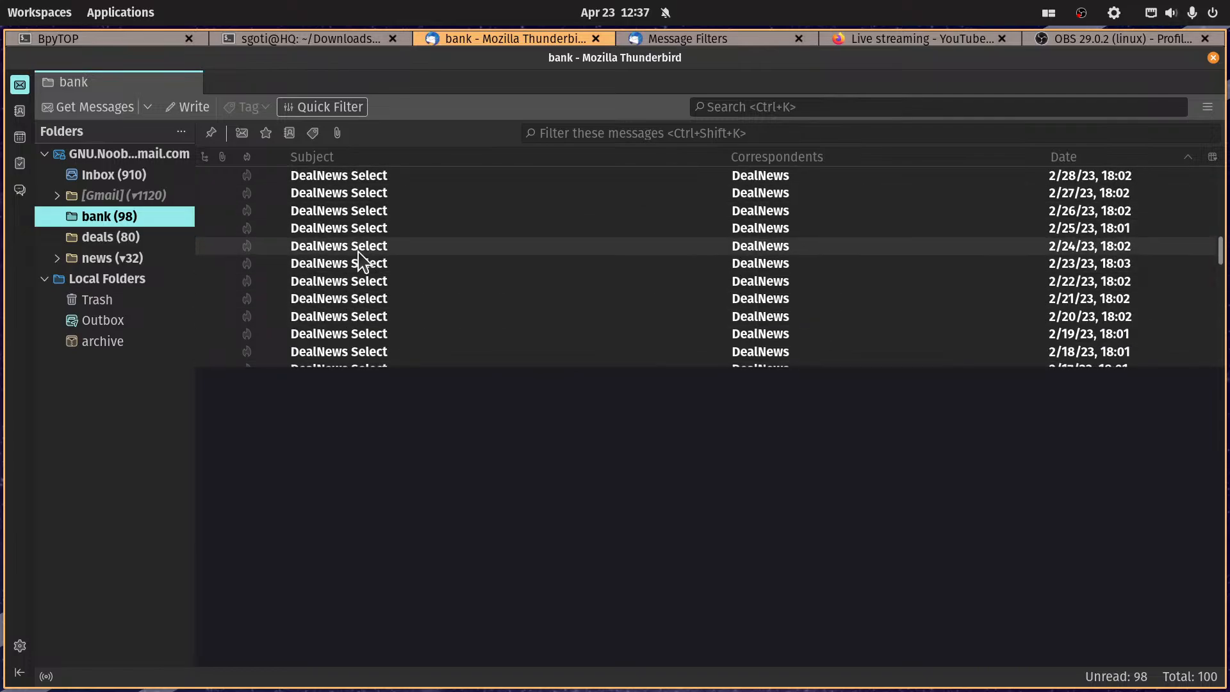
{"action": "scroll", "coordinate": [359, 247], "scroll_direction": "up", "scroll_amount": 12}
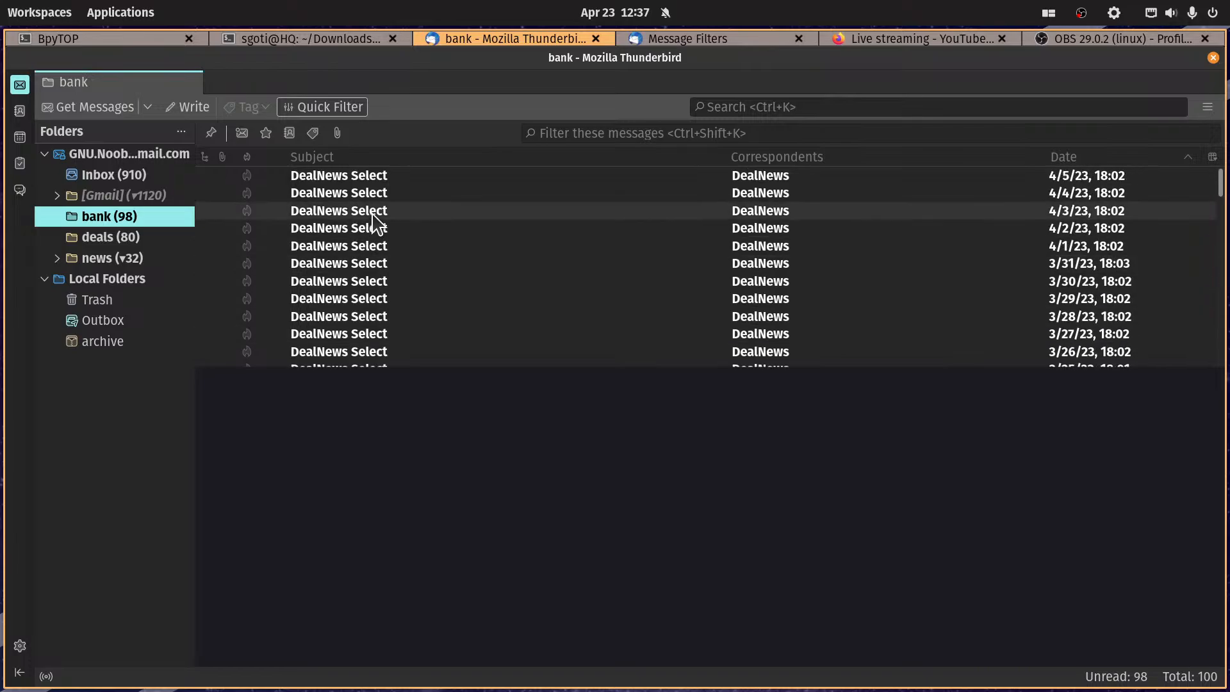
{"action": "scroll", "coordinate": [375, 221], "scroll_direction": "down", "scroll_amount": 11}
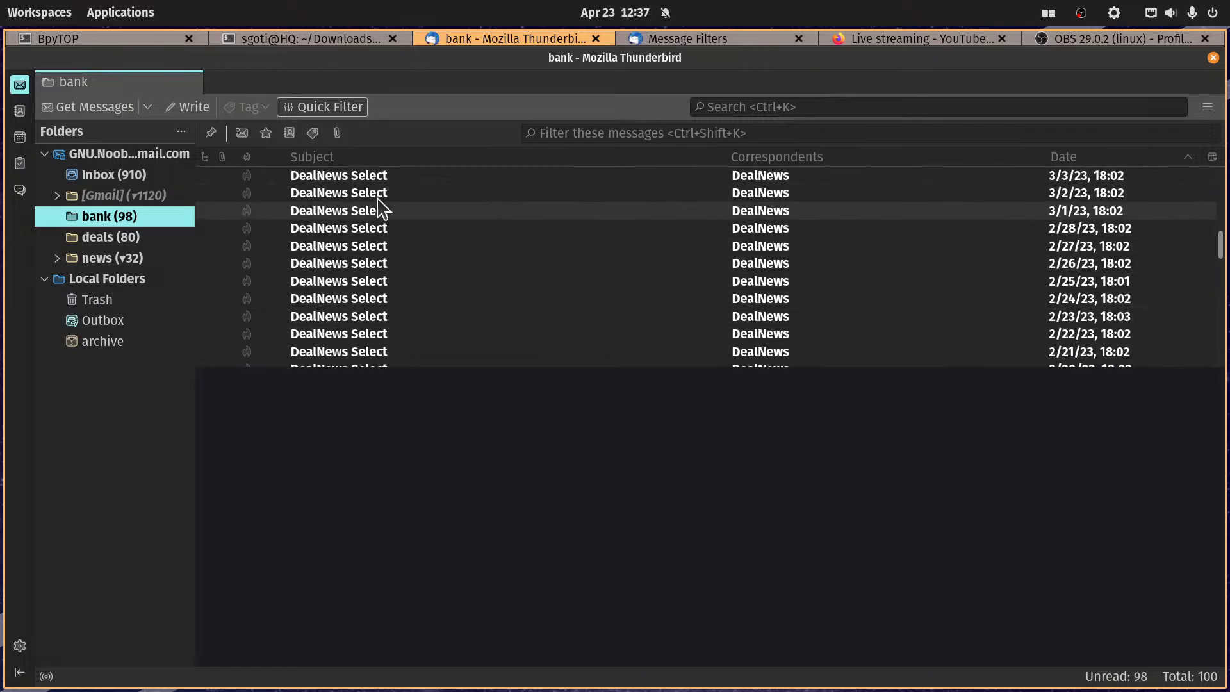
{"action": "scroll", "coordinate": [378, 256], "scroll_direction": "down", "scroll_amount": 6}
{"action": "scroll", "coordinate": [393, 237], "scroll_direction": "down", "scroll_amount": 4}
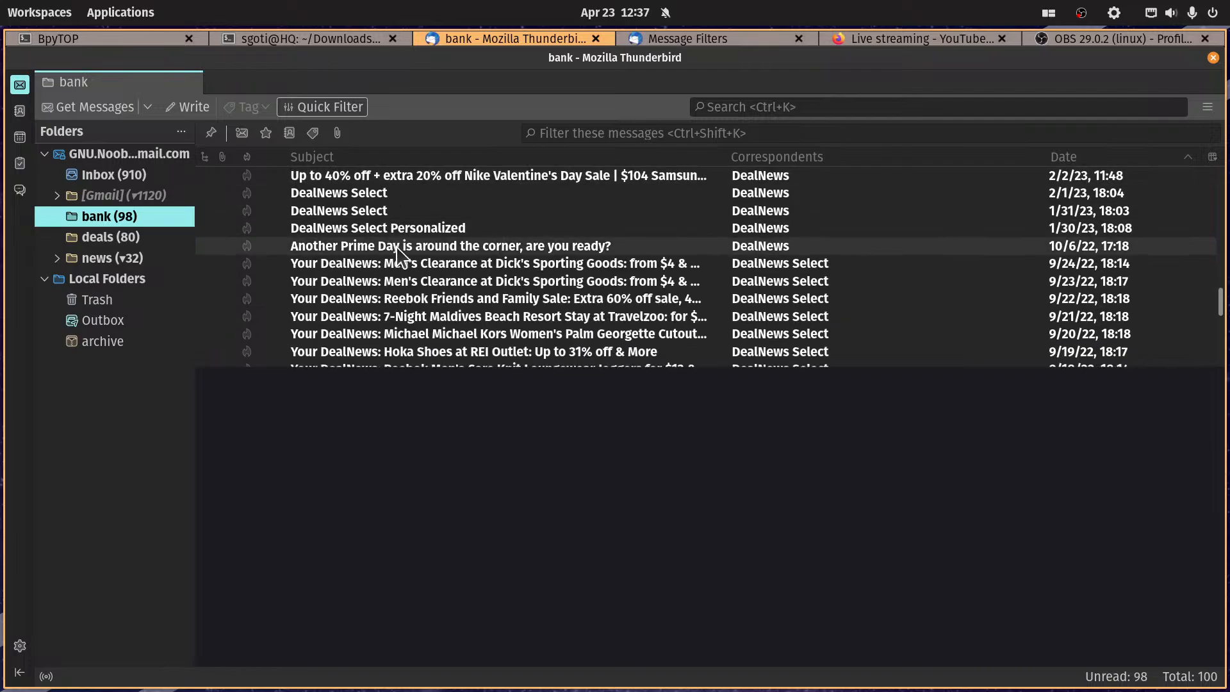
{"action": "scroll", "coordinate": [451, 202], "scroll_direction": "down", "scroll_amount": 2}
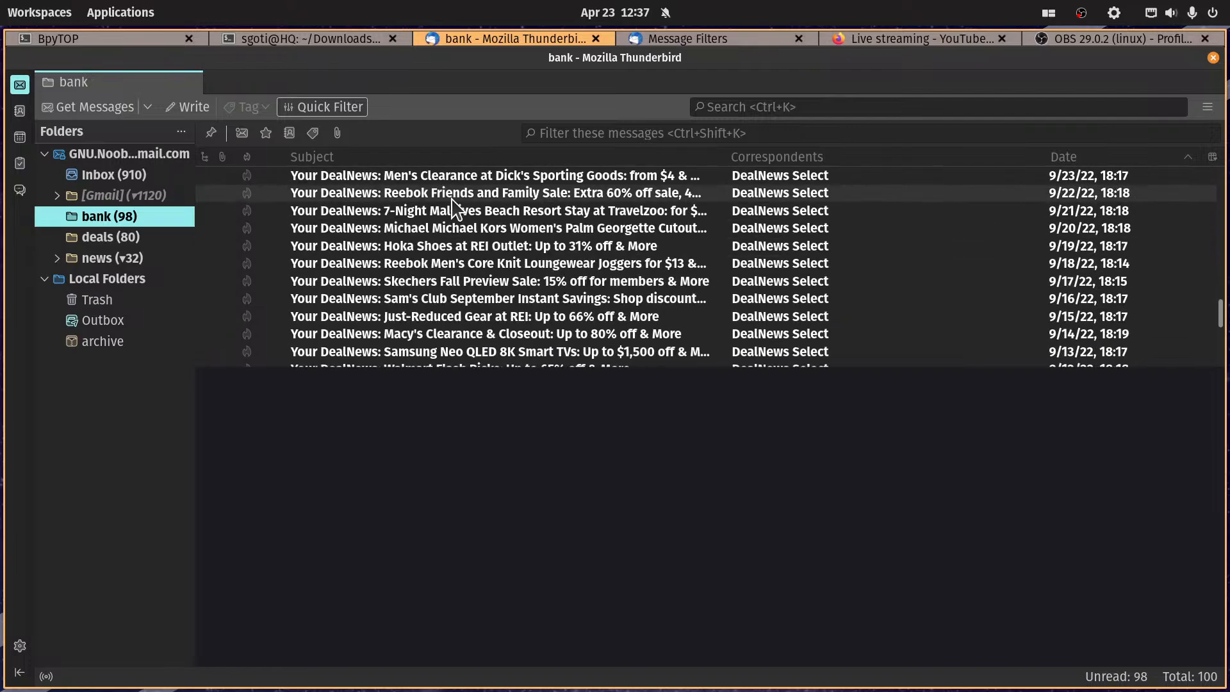
{"action": "scroll", "coordinate": [419, 256], "scroll_direction": "up", "scroll_amount": 9}
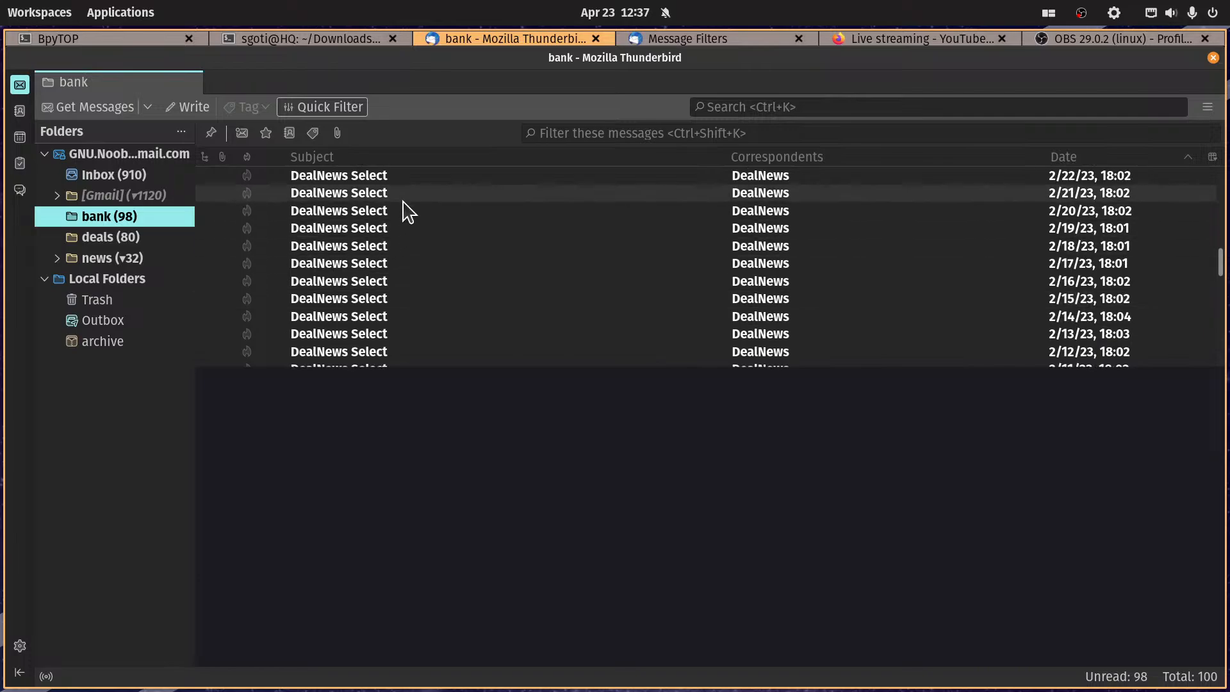
{"action": "left_click", "coordinate": [703, 40]}
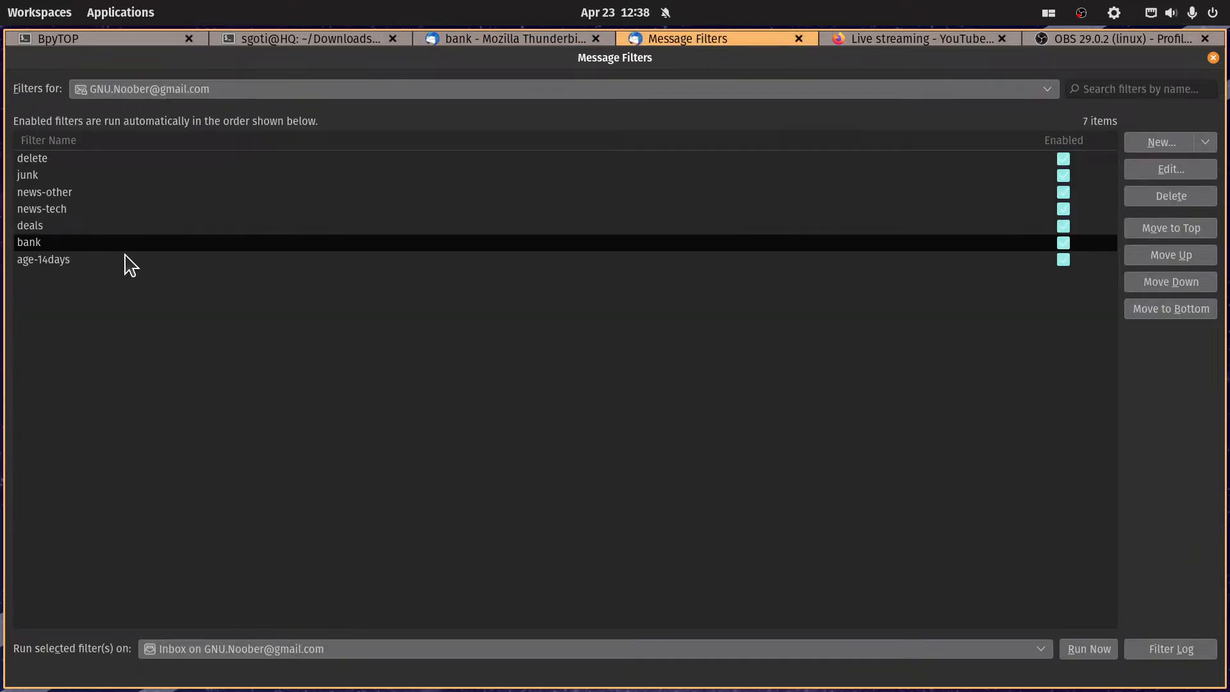
{"action": "left_click", "coordinate": [541, 37]}
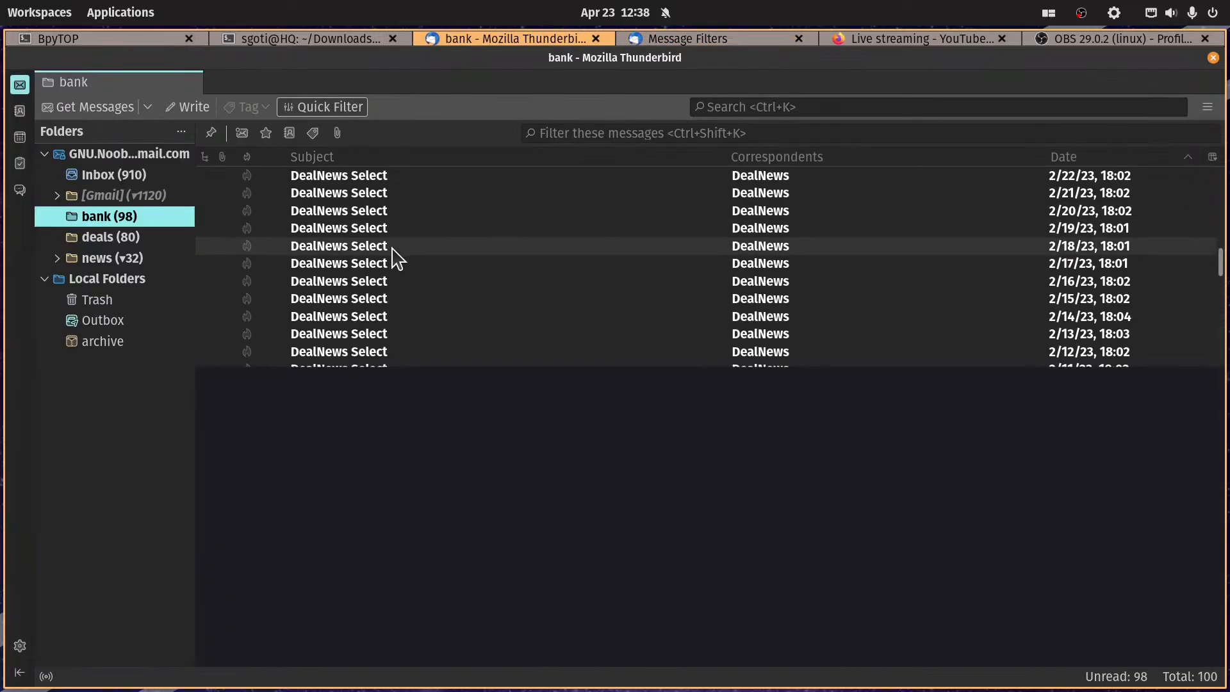
Step: Open the newest message in the bank folder and compare its subject with those of the older DealNews messages
{"action": "scroll", "coordinate": [401, 249], "scroll_direction": "up", "scroll_amount": 6}
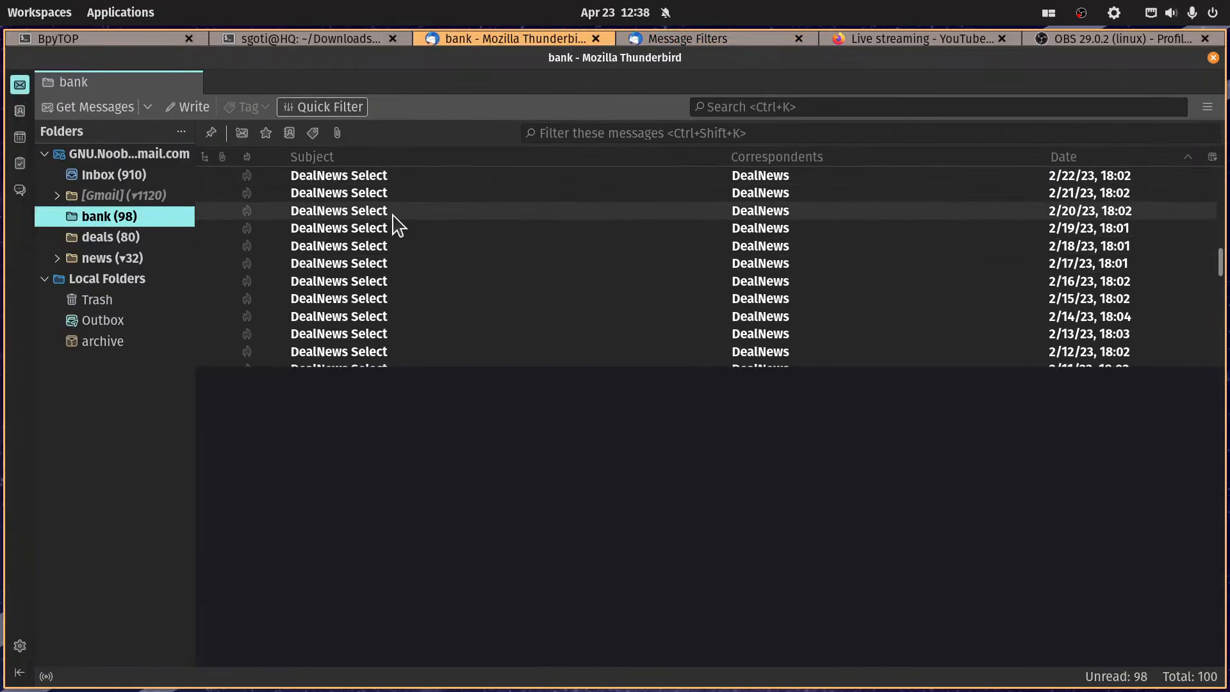
{"action": "scroll", "coordinate": [378, 193], "scroll_direction": "up", "scroll_amount": 8}
{"action": "left_click", "coordinate": [374, 176]}
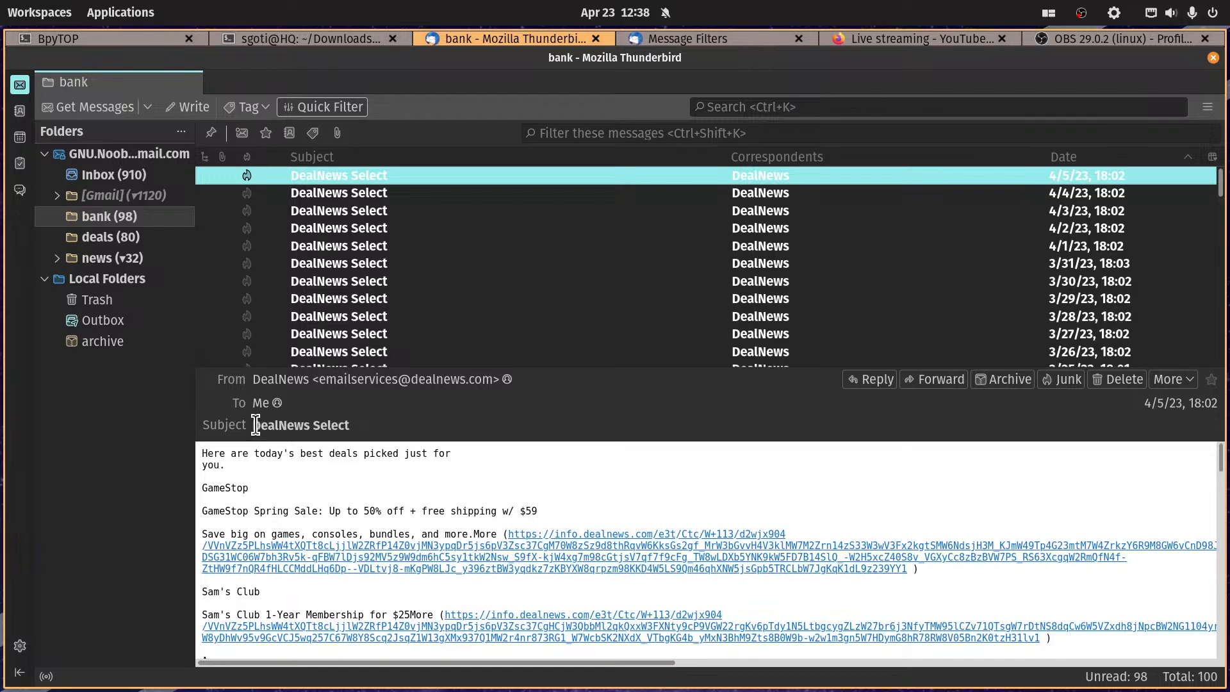
{"action": "left_click_drag", "start_coordinate": [255, 425], "coordinate": [337, 428]}
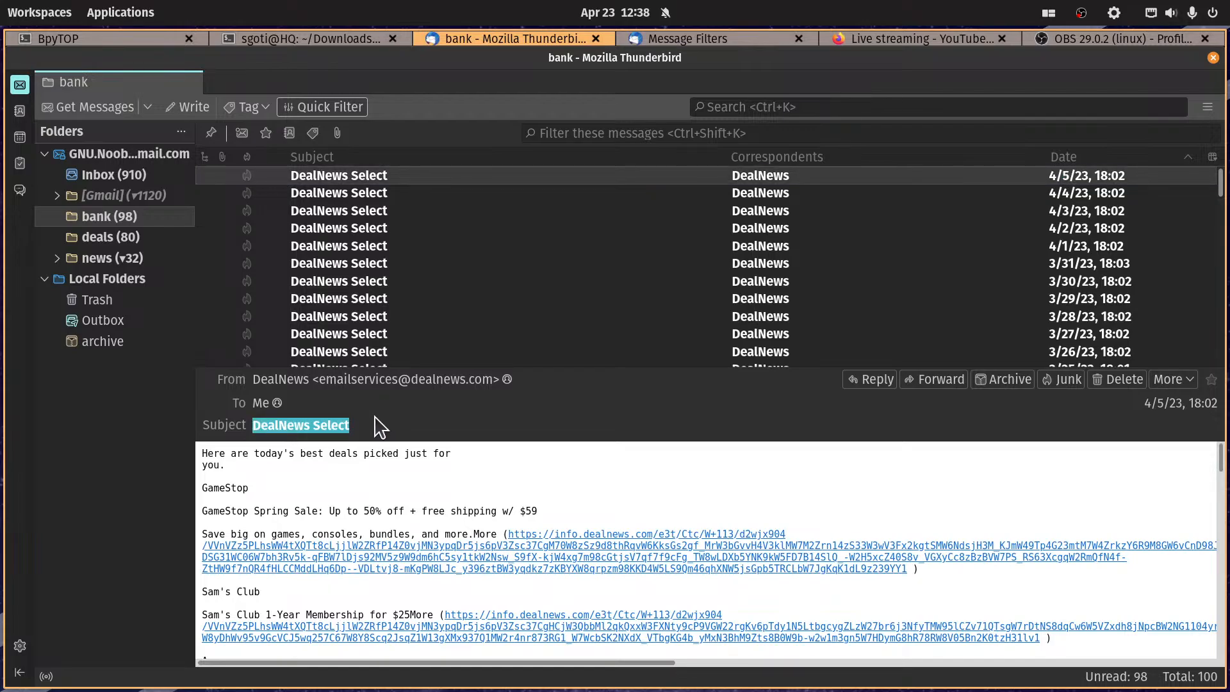
{"action": "left_click", "coordinate": [374, 421]}
{"action": "scroll", "coordinate": [398, 308], "scroll_direction": "down", "scroll_amount": 20}
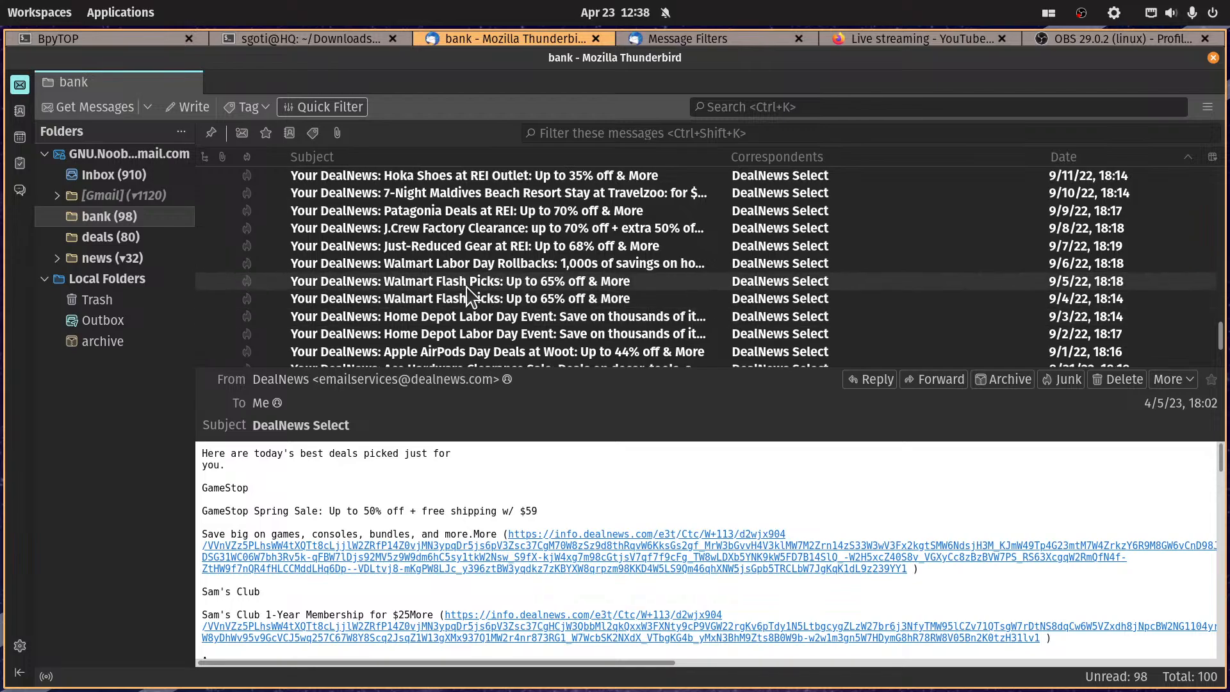
{"action": "scroll", "coordinate": [468, 291], "scroll_direction": "down", "scroll_amount": 3}
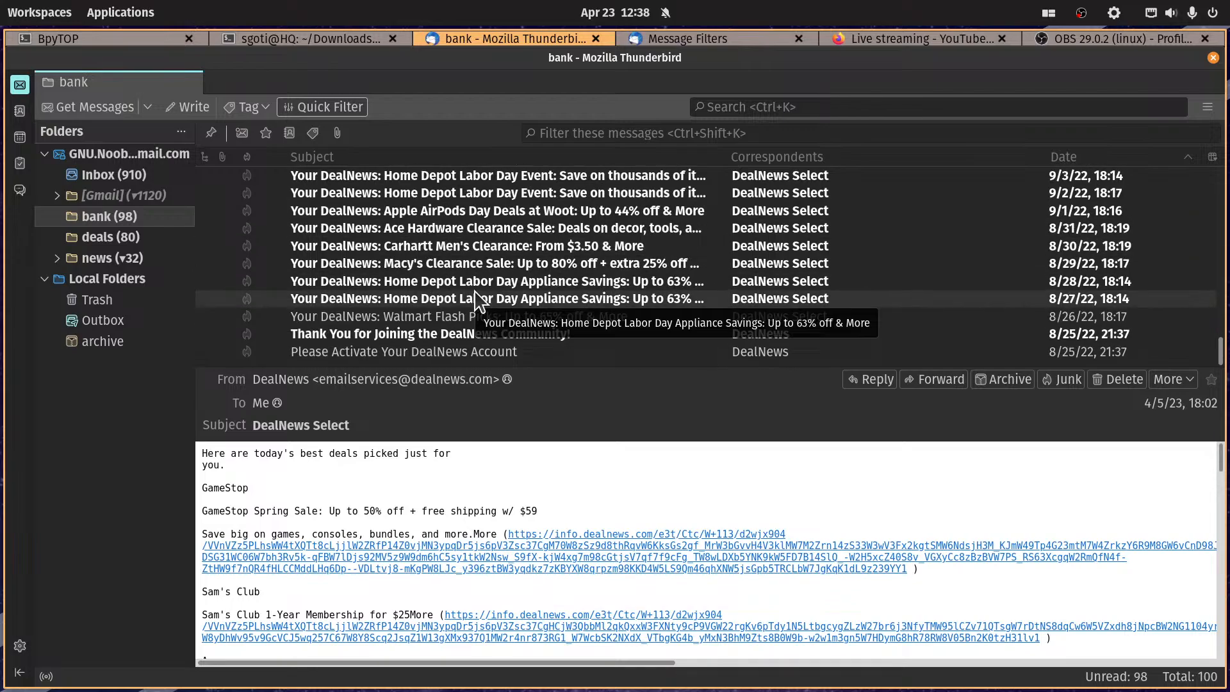
{"action": "scroll", "coordinate": [464, 327], "scroll_direction": "up", "scroll_amount": 2}
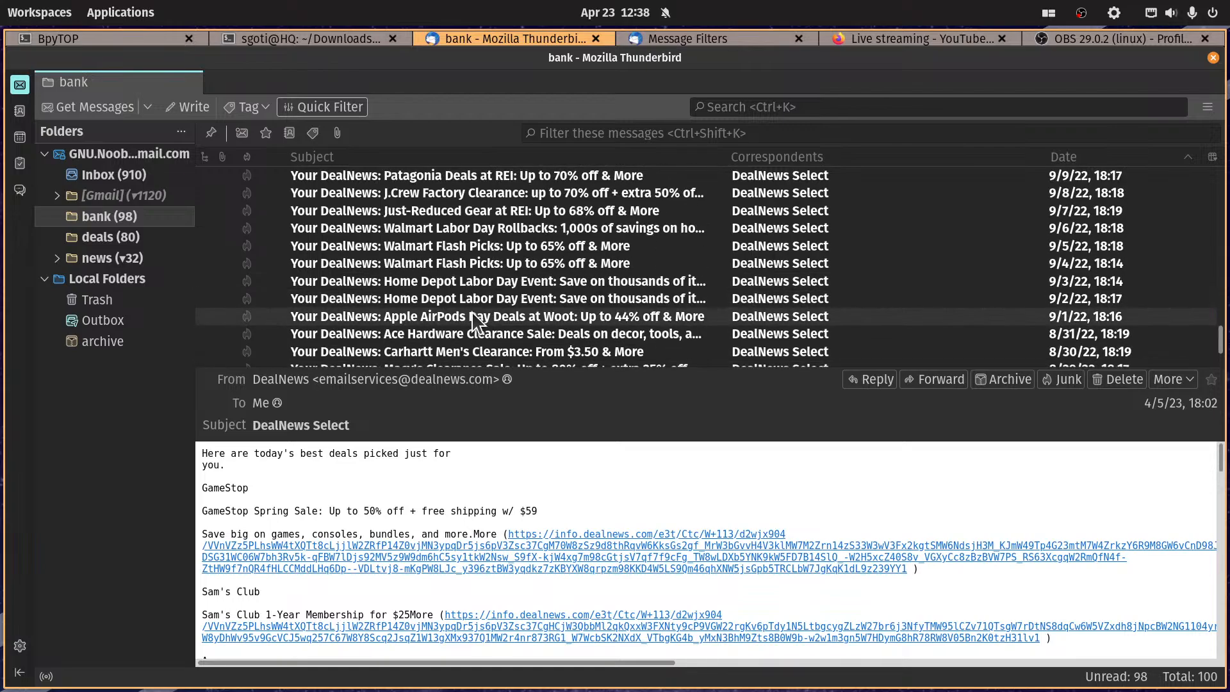
{"action": "scroll", "coordinate": [481, 302], "scroll_direction": "up", "scroll_amount": 2}
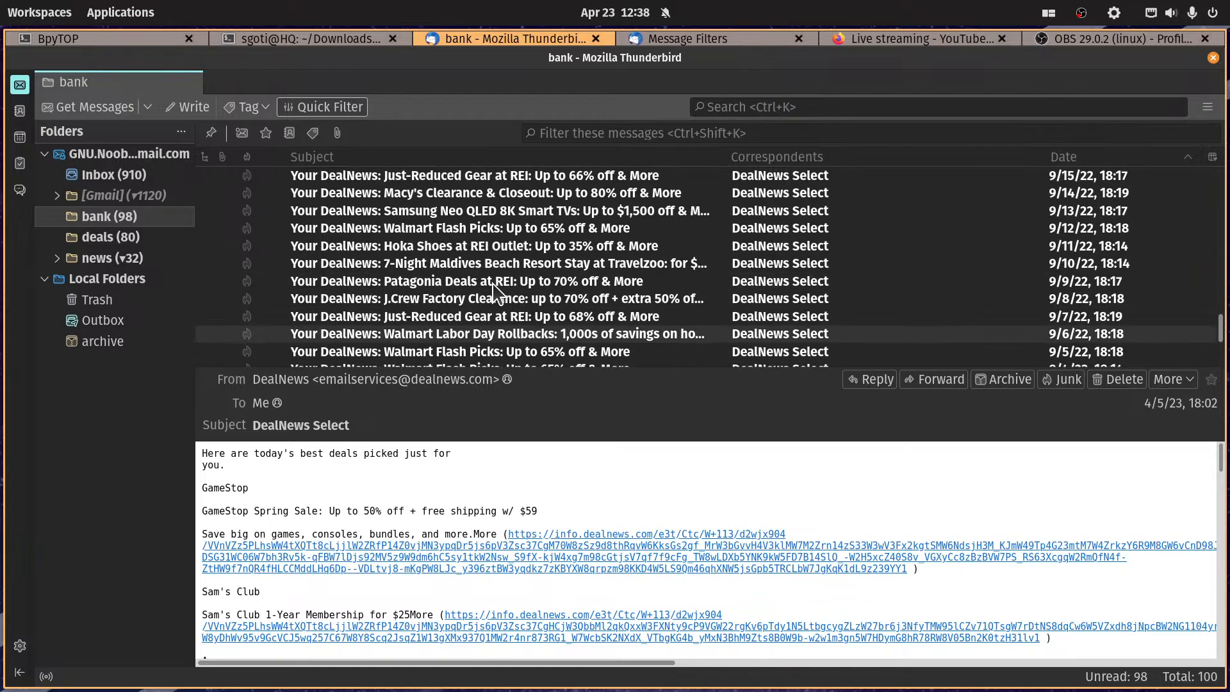
{"action": "scroll", "coordinate": [494, 294], "scroll_direction": "up", "scroll_amount": 1}
{"action": "scroll", "coordinate": [495, 296], "scroll_direction": "down", "scroll_amount": 1}
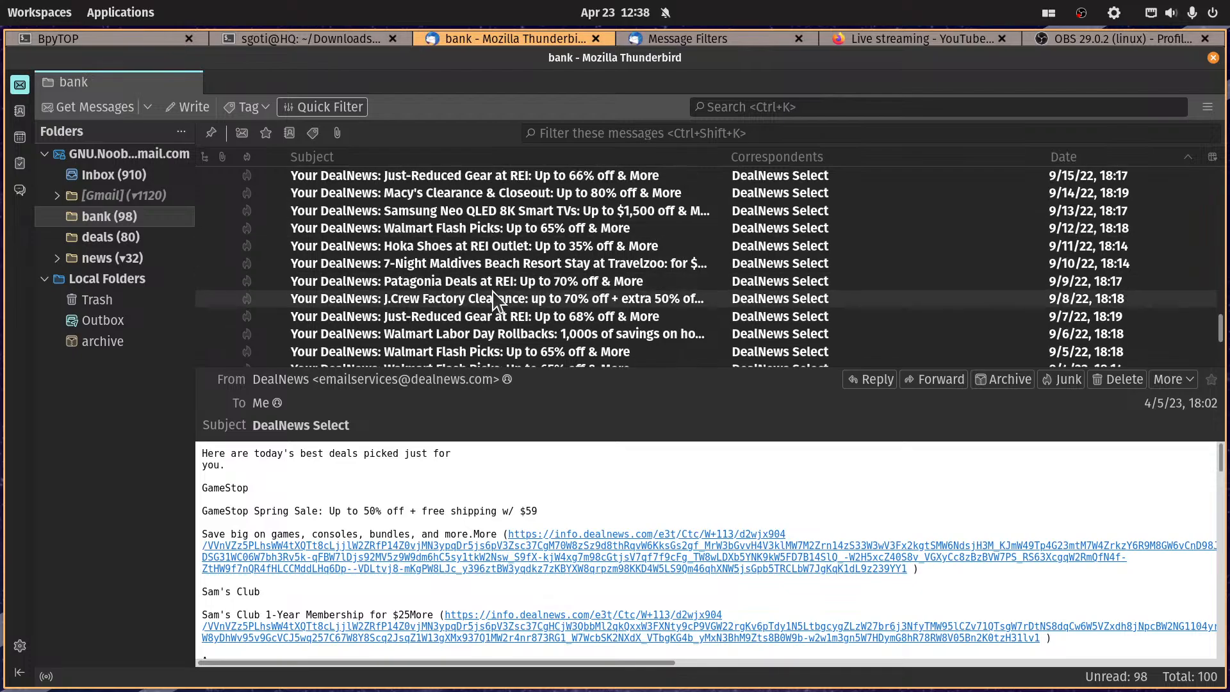
Step: Look through the older DealNews messages in the bank folder and open the Home Depot Labor Day Event message dated 9/3/22
{"action": "scroll", "coordinate": [494, 301], "scroll_direction": "down", "scroll_amount": 1}
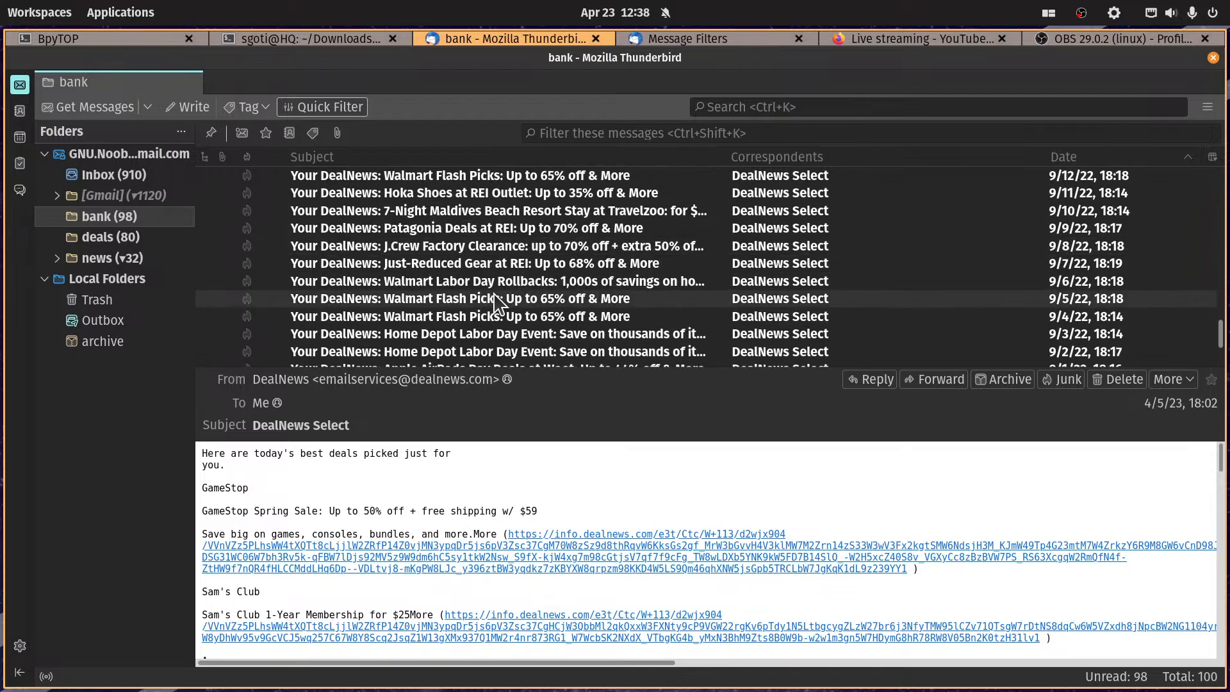
{"action": "scroll", "coordinate": [494, 301], "scroll_direction": "down", "scroll_amount": 1}
{"action": "scroll", "coordinate": [499, 316], "scroll_direction": "down", "scroll_amount": 2}
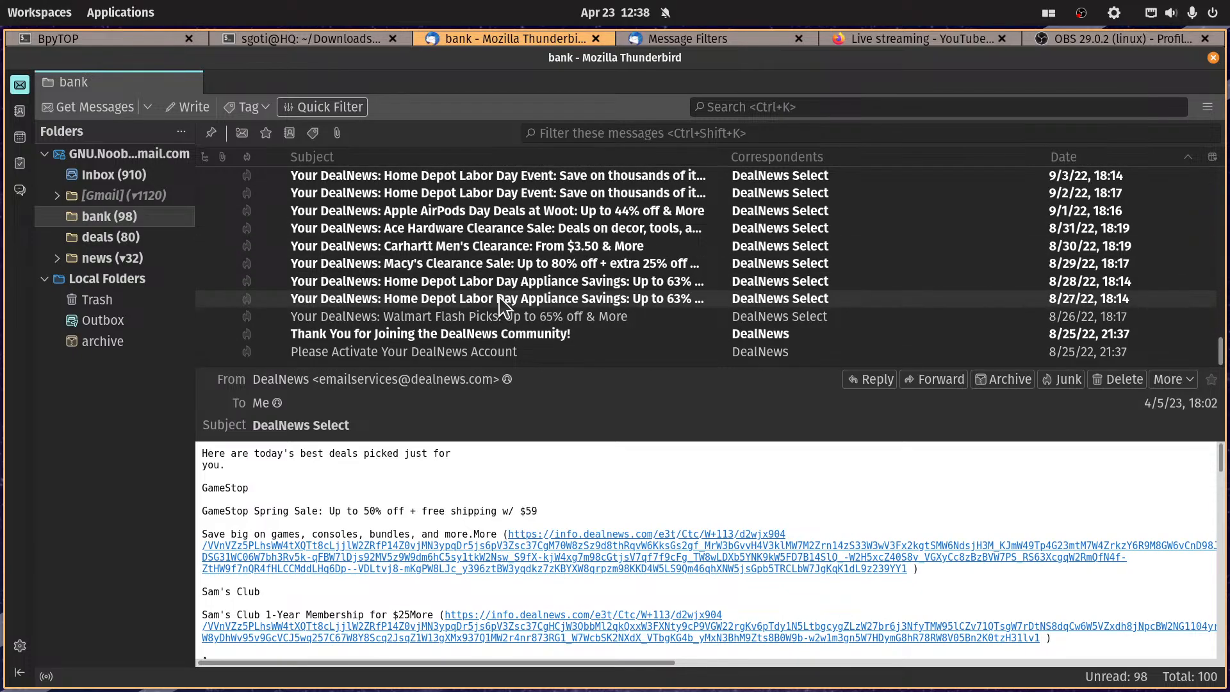
{"action": "scroll", "coordinate": [503, 306], "scroll_direction": "up", "scroll_amount": 1}
{"action": "scroll", "coordinate": [504, 307], "scroll_direction": "up", "scroll_amount": 2}
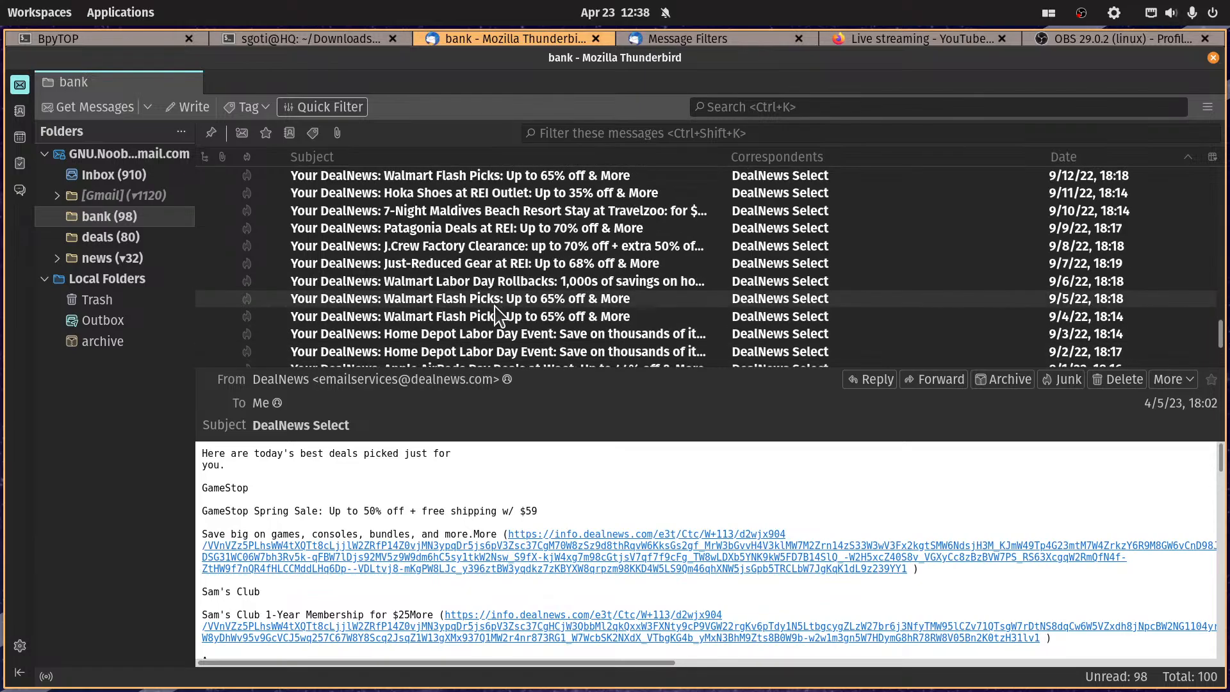
{"action": "scroll", "coordinate": [497, 315], "scroll_direction": "up", "scroll_amount": 2}
{"action": "scroll", "coordinate": [495, 317], "scroll_direction": "down", "scroll_amount": 1}
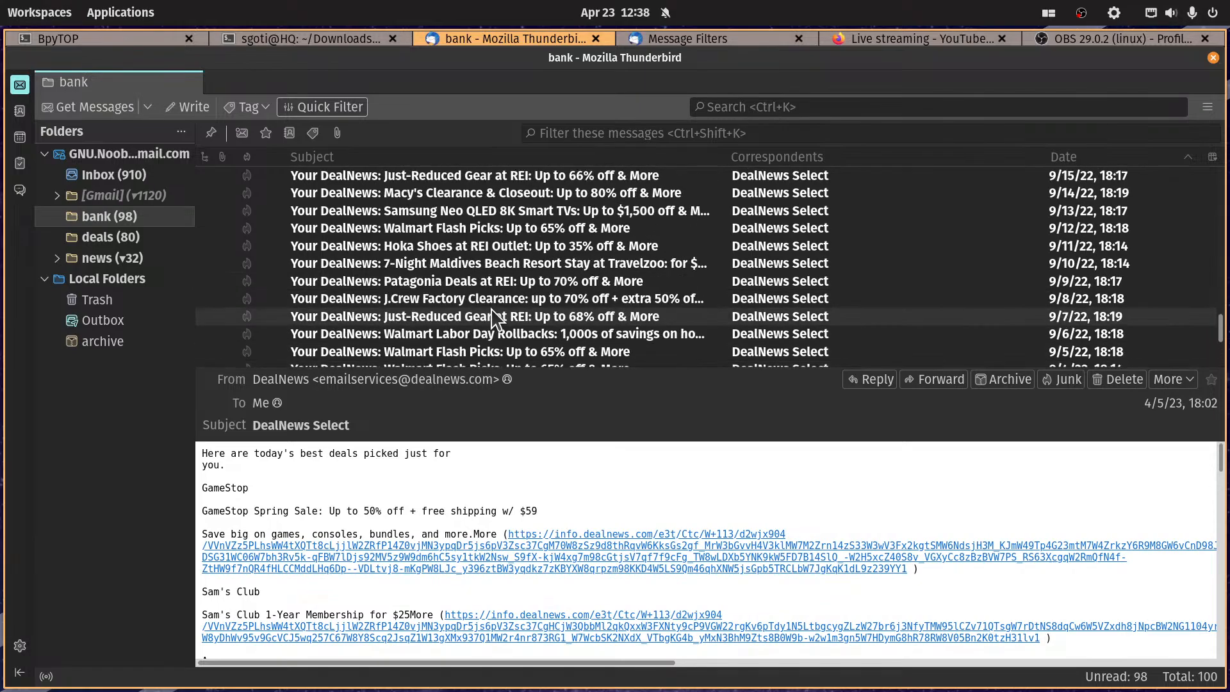
{"action": "scroll", "coordinate": [493, 316], "scroll_direction": "down", "scroll_amount": 2}
{"action": "left_click", "coordinate": [430, 279]}
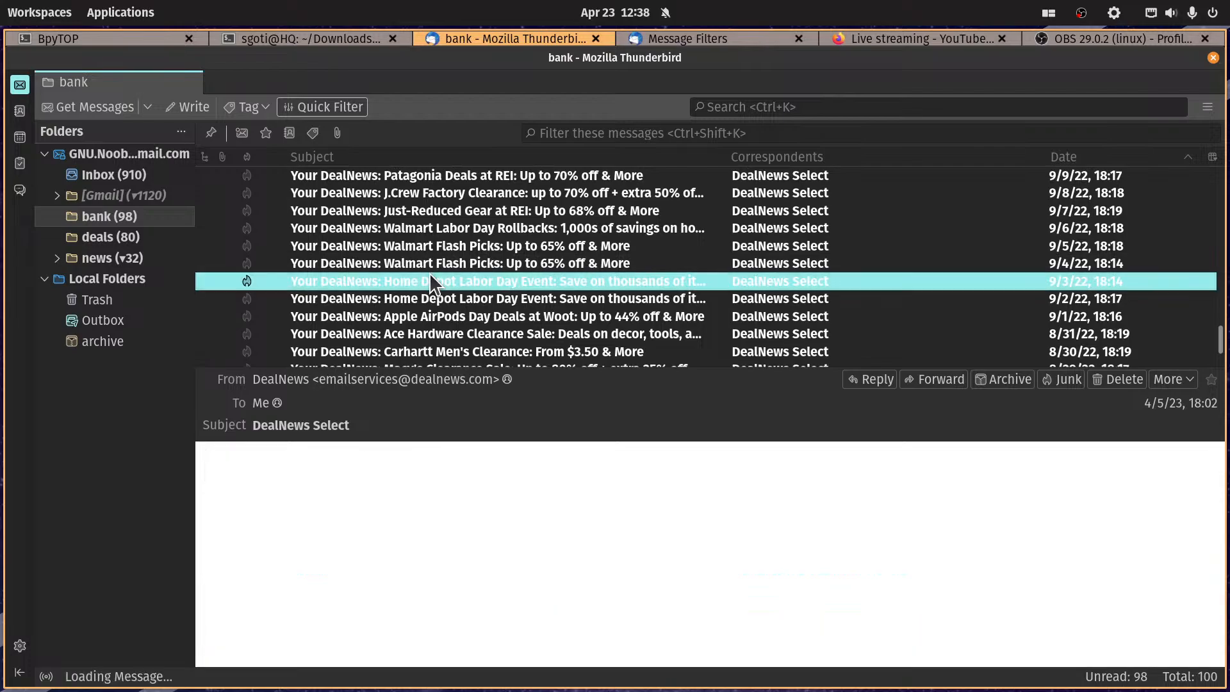
{"action": "scroll", "coordinate": [431, 286], "scroll_direction": "down", "scroll_amount": 2}
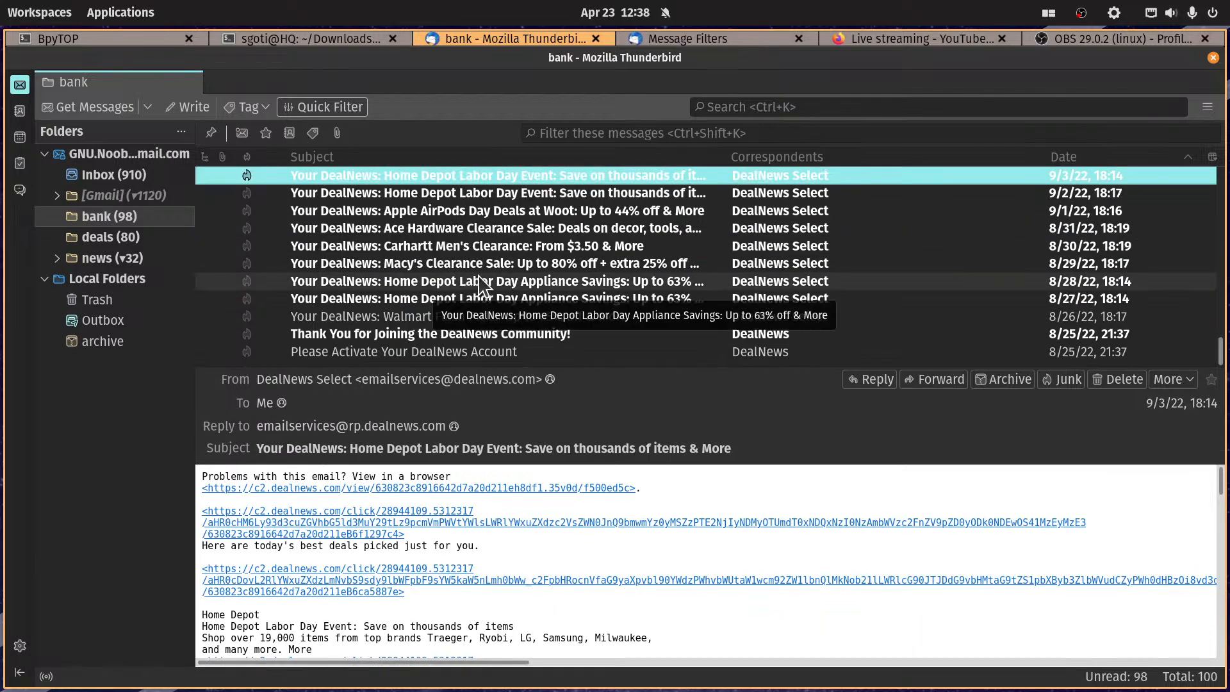
{"action": "scroll", "coordinate": [516, 296], "scroll_direction": "up", "scroll_amount": 1}
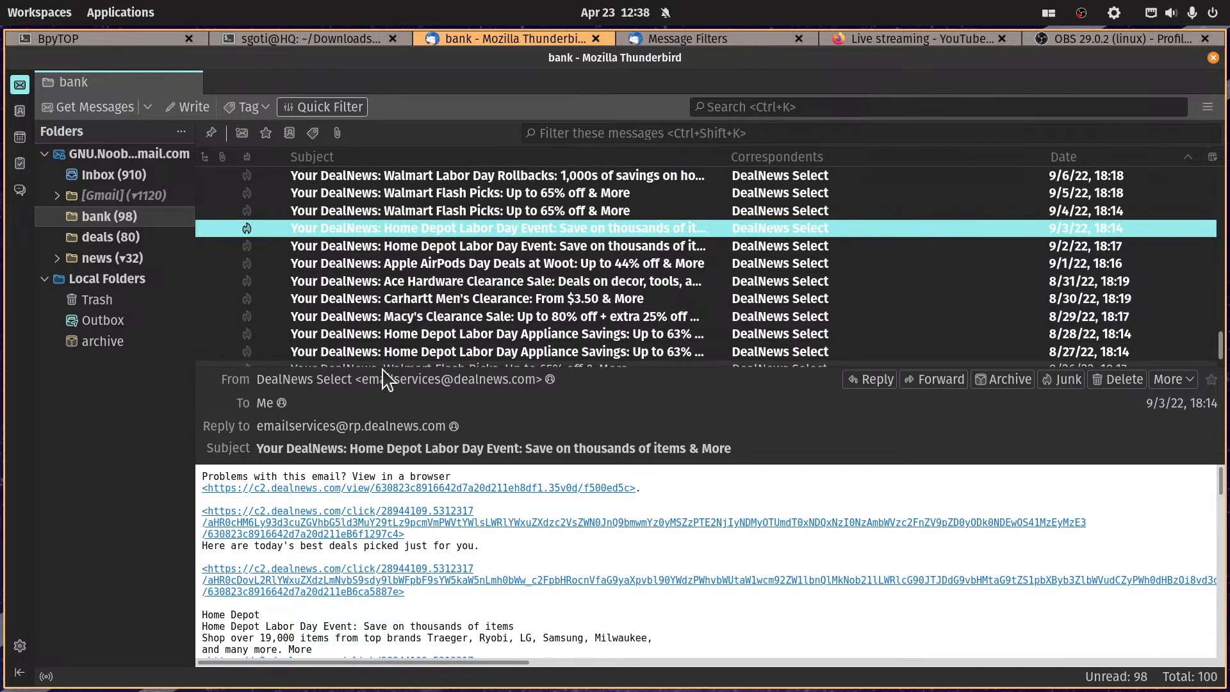
Step: Copy the phrase "Home Depot Labor Day" from the open message's subject
{"action": "left_click_drag", "start_coordinate": [348, 449], "coordinate": [481, 449]}
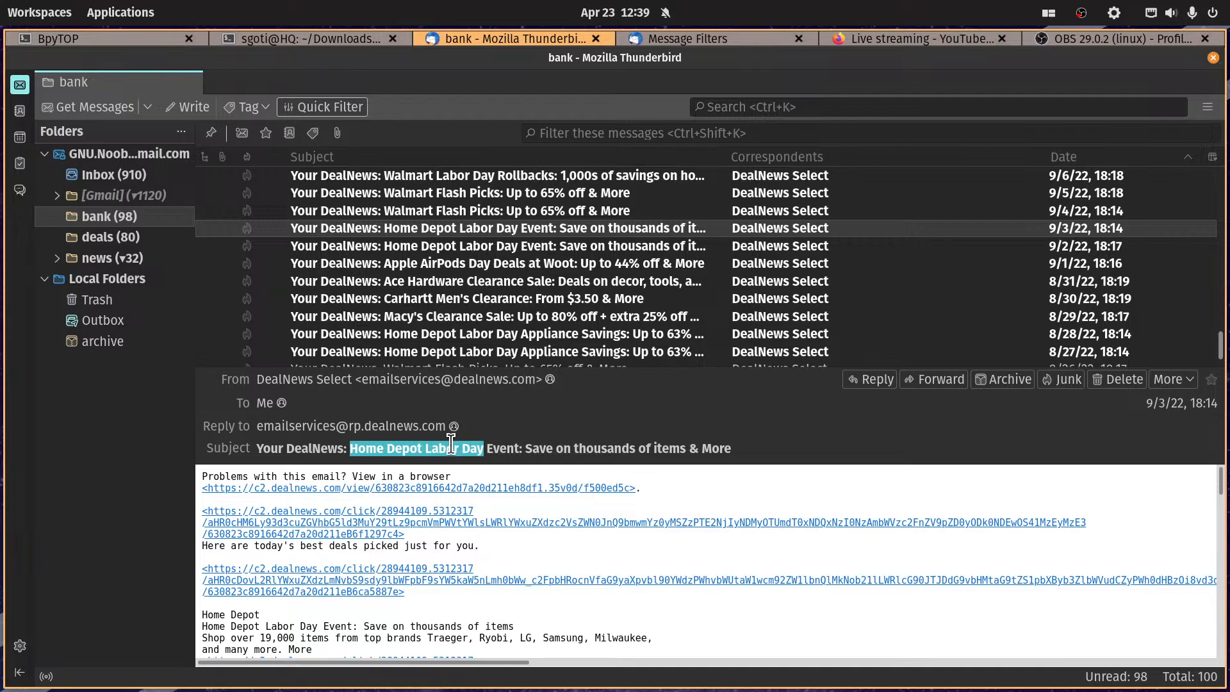
{"action": "right_click", "coordinate": [449, 450]}
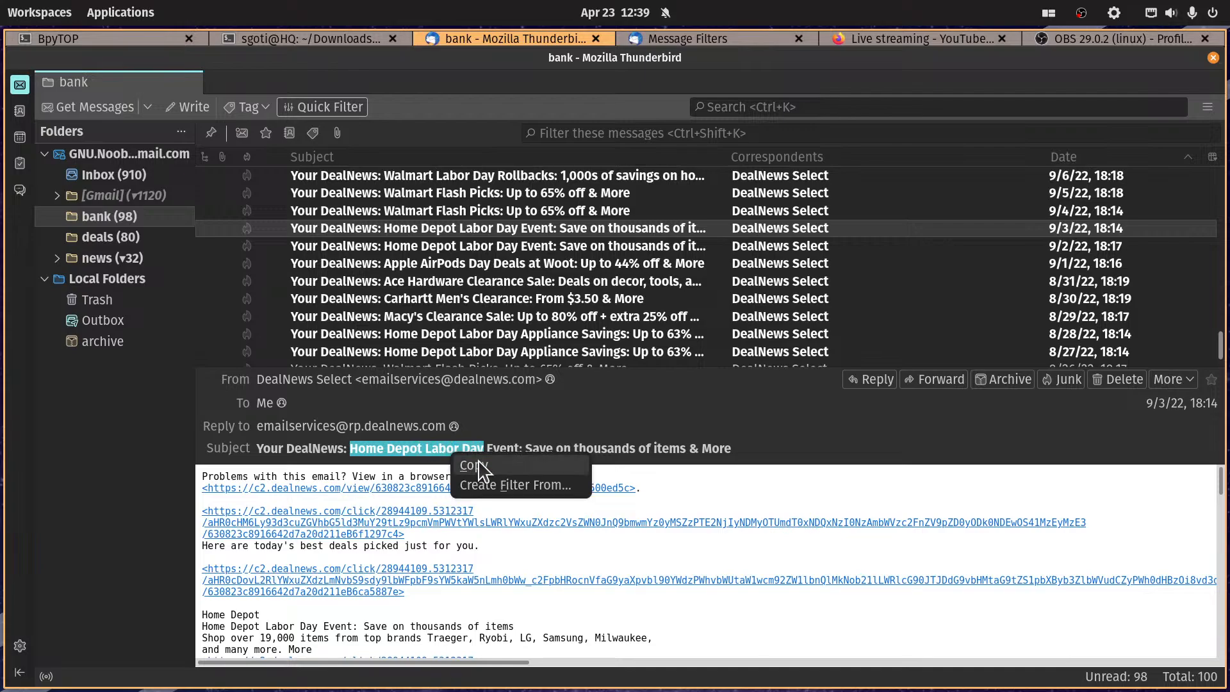
{"action": "left_click", "coordinate": [480, 466]}
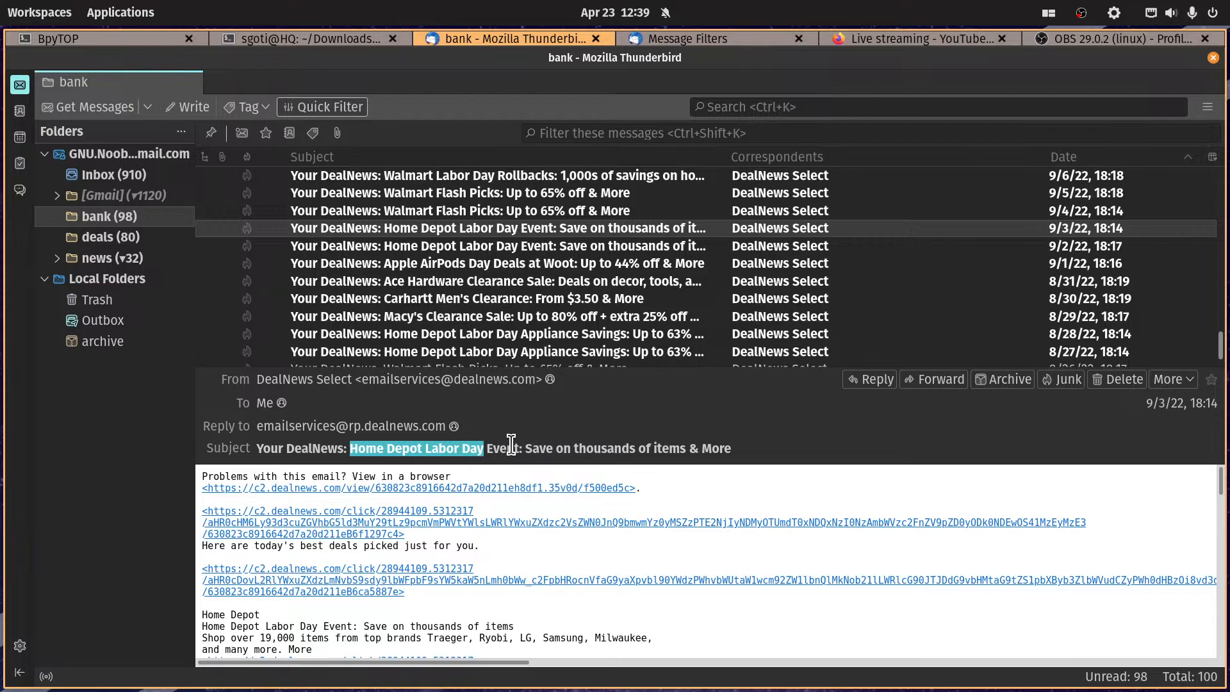
{"action": "left_click", "coordinate": [415, 454]}
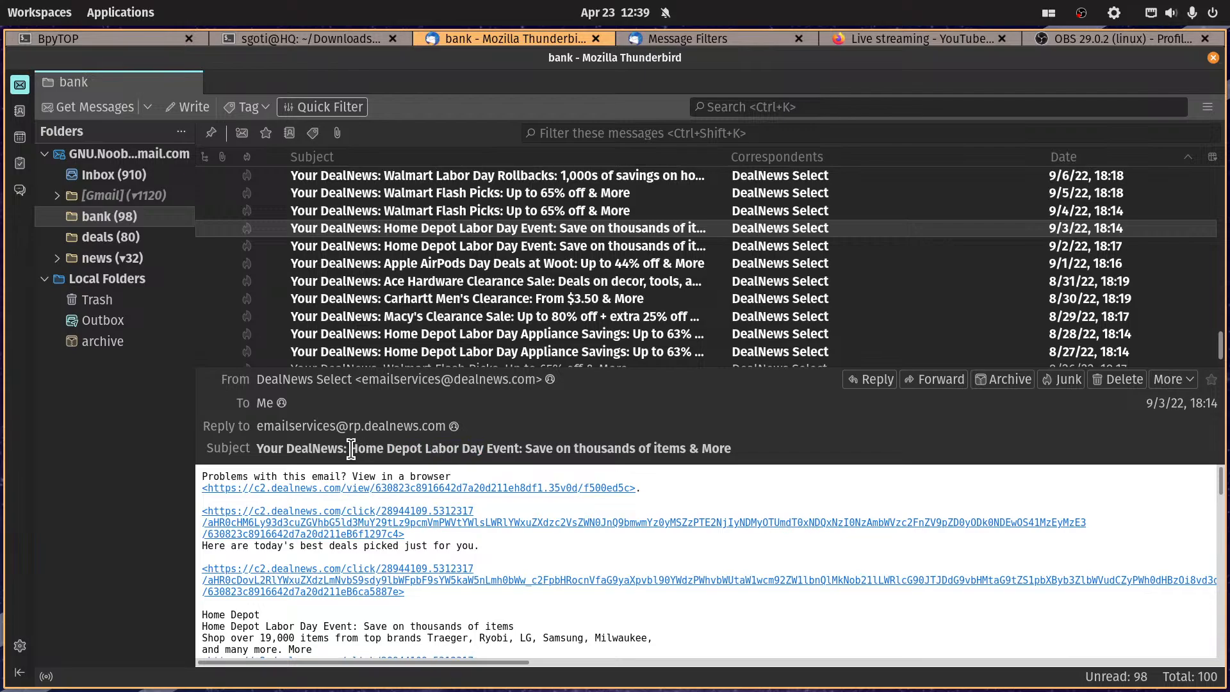
{"action": "left_click_drag", "start_coordinate": [351, 449], "coordinate": [732, 455]}
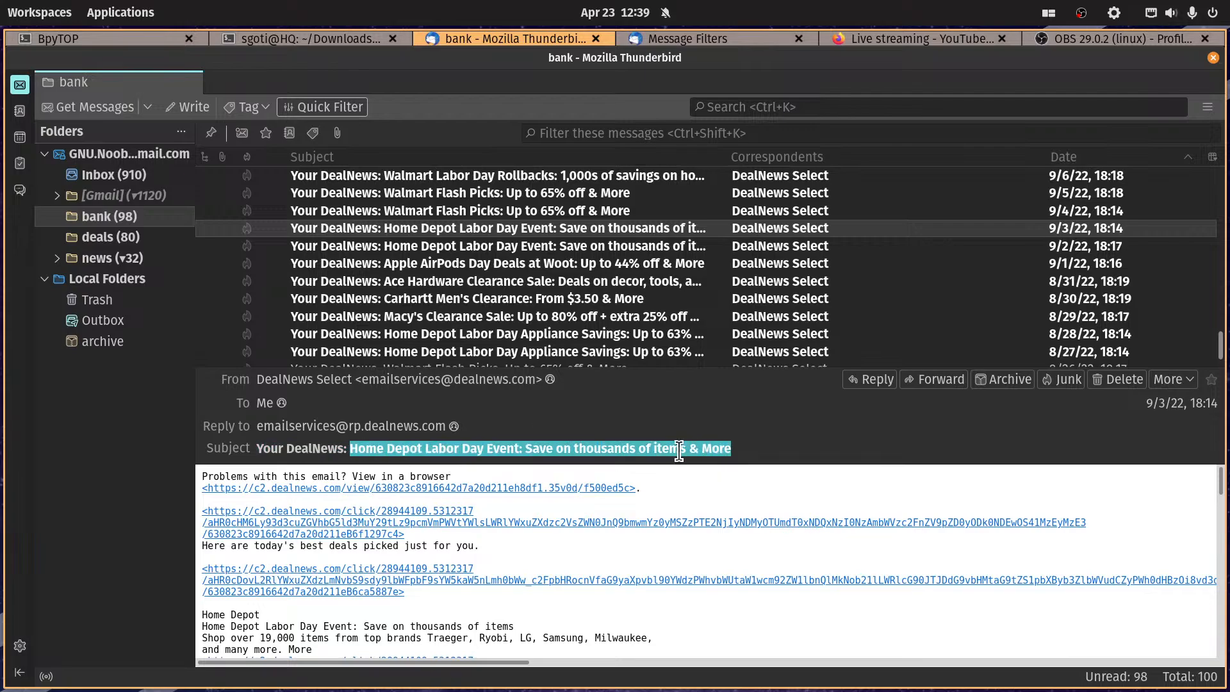
{"action": "left_click", "coordinate": [467, 447]}
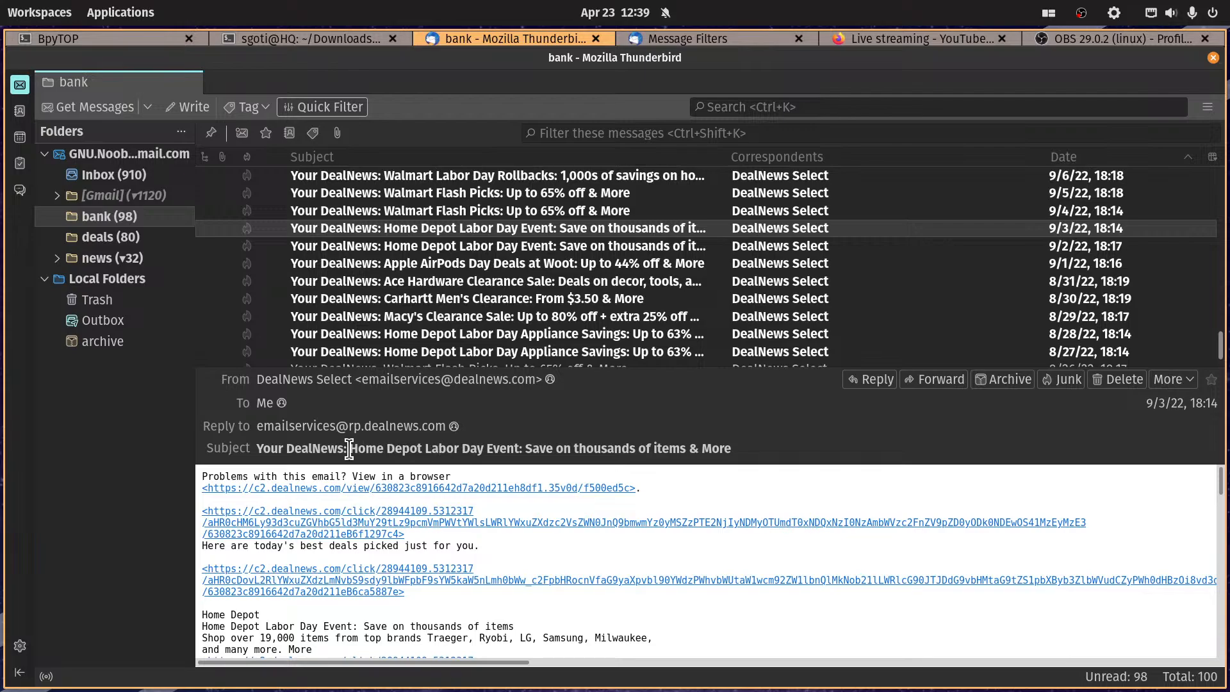
{"action": "left_click_drag", "start_coordinate": [350, 448], "coordinate": [486, 451]}
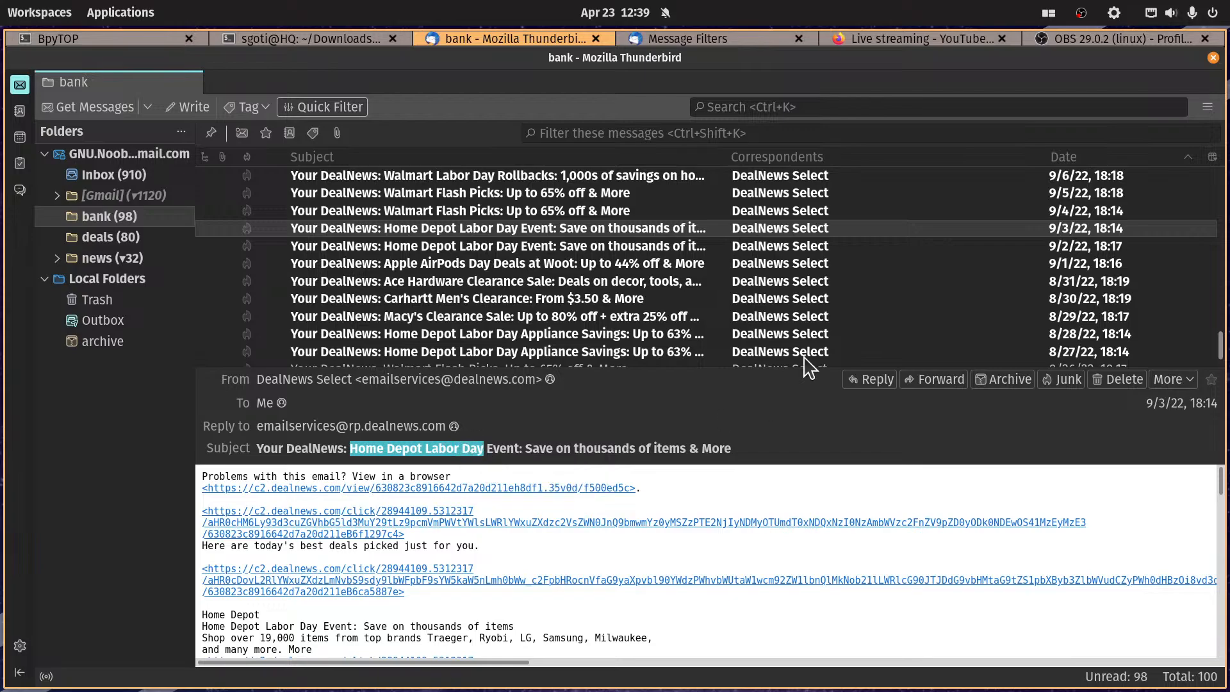
Step: Start a new message filter that also runs periodically every 10 minutes and matches any of its conditions
{"action": "left_click", "coordinate": [700, 39]}
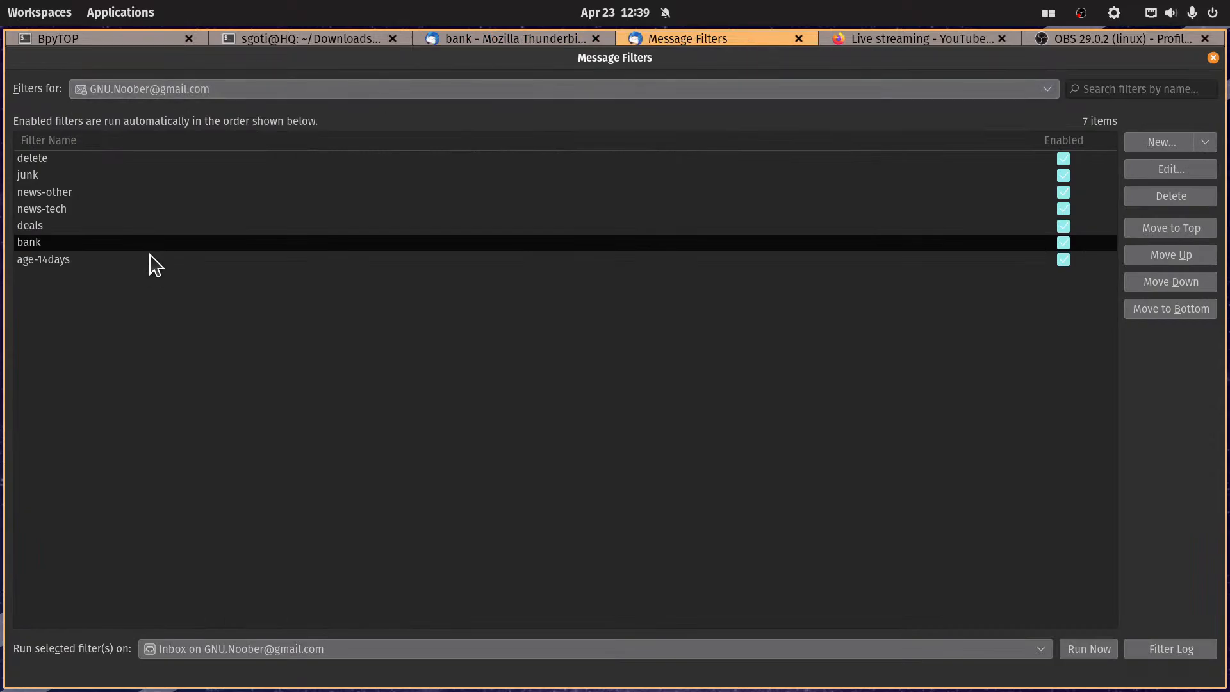
{"action": "left_click", "coordinate": [1162, 141]}
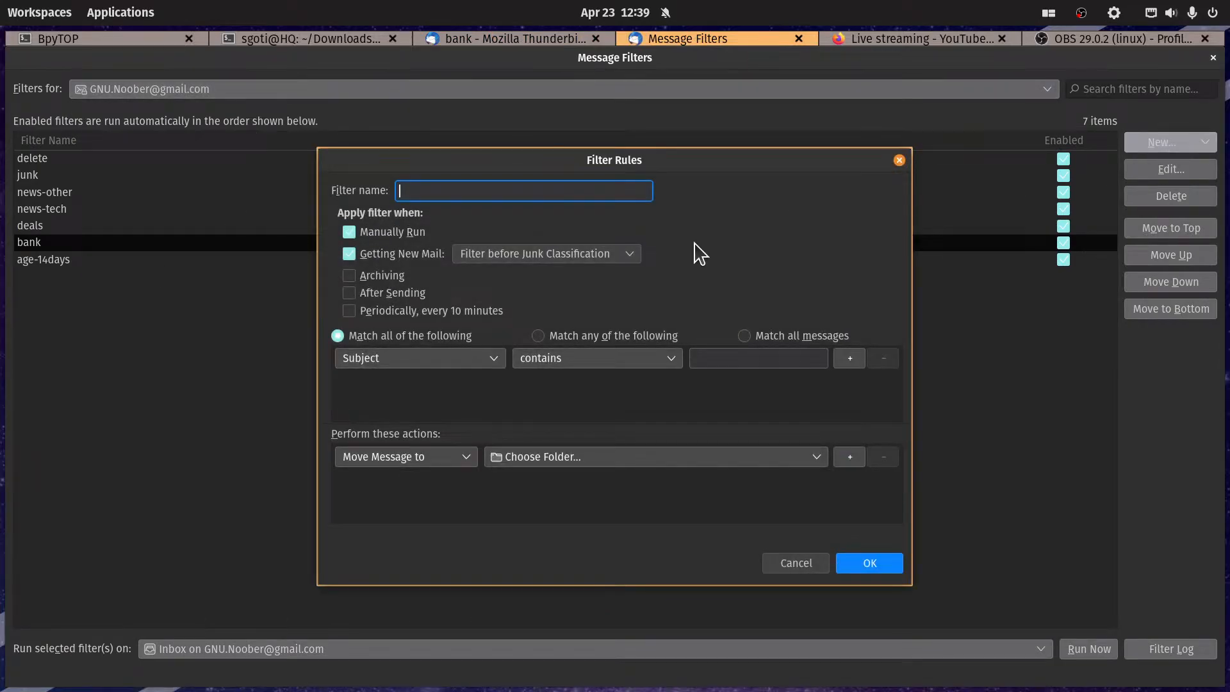
{"action": "left_click", "coordinate": [402, 312]}
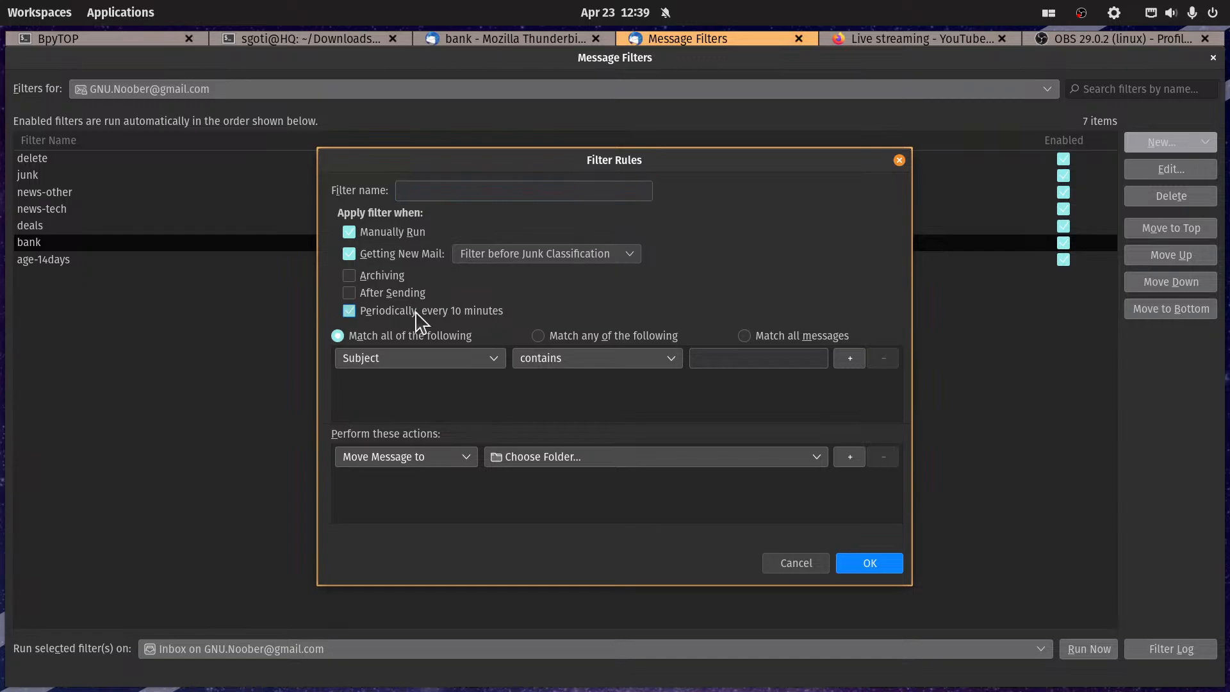
{"action": "left_click", "coordinate": [538, 336]}
Step: Set the new filter's condition to Subject contains "Home Depot Labor Day" and name the filter bank-promo
{"action": "left_click", "coordinate": [394, 356]}
{"action": "left_click", "coordinate": [386, 385]}
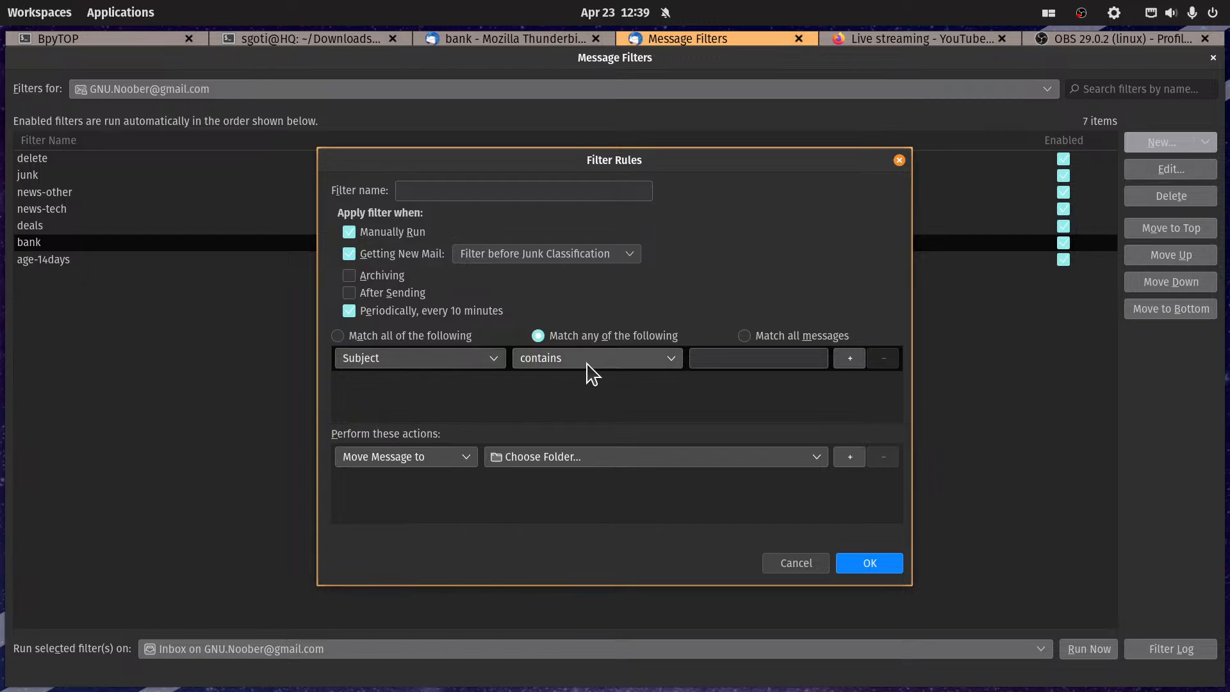
{"action": "left_click", "coordinate": [747, 358]}
{"action": "key", "text": "ctrl+v"}
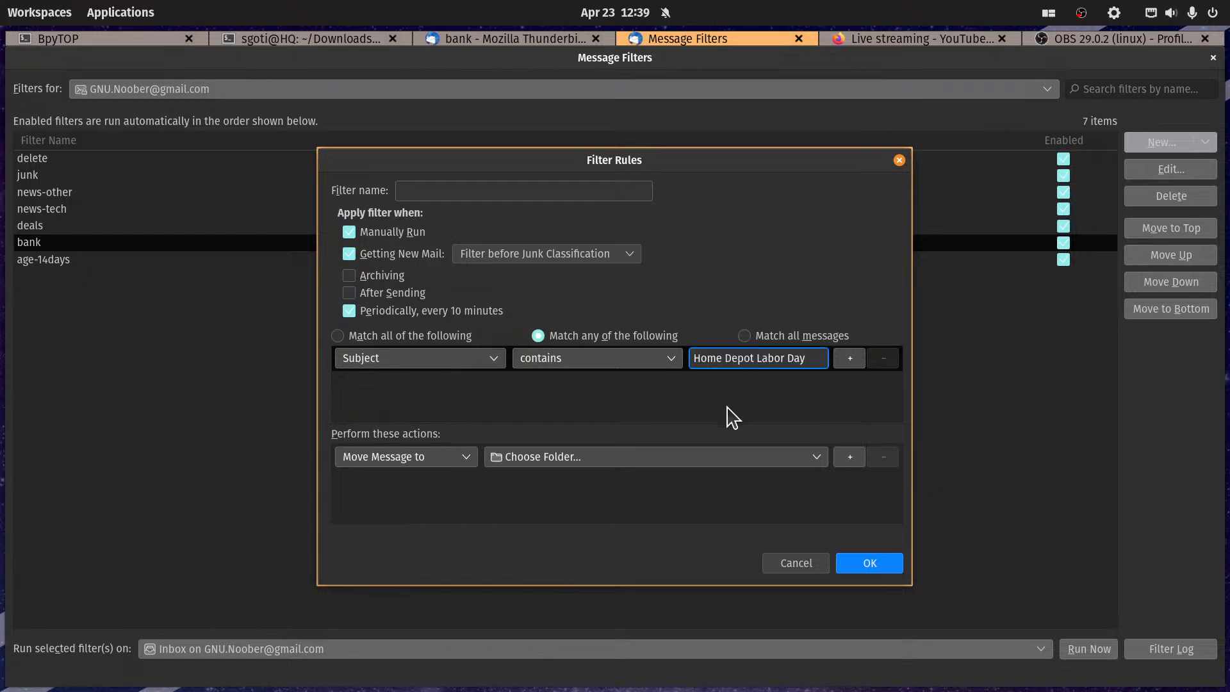
{"action": "left_click", "coordinate": [433, 191]}
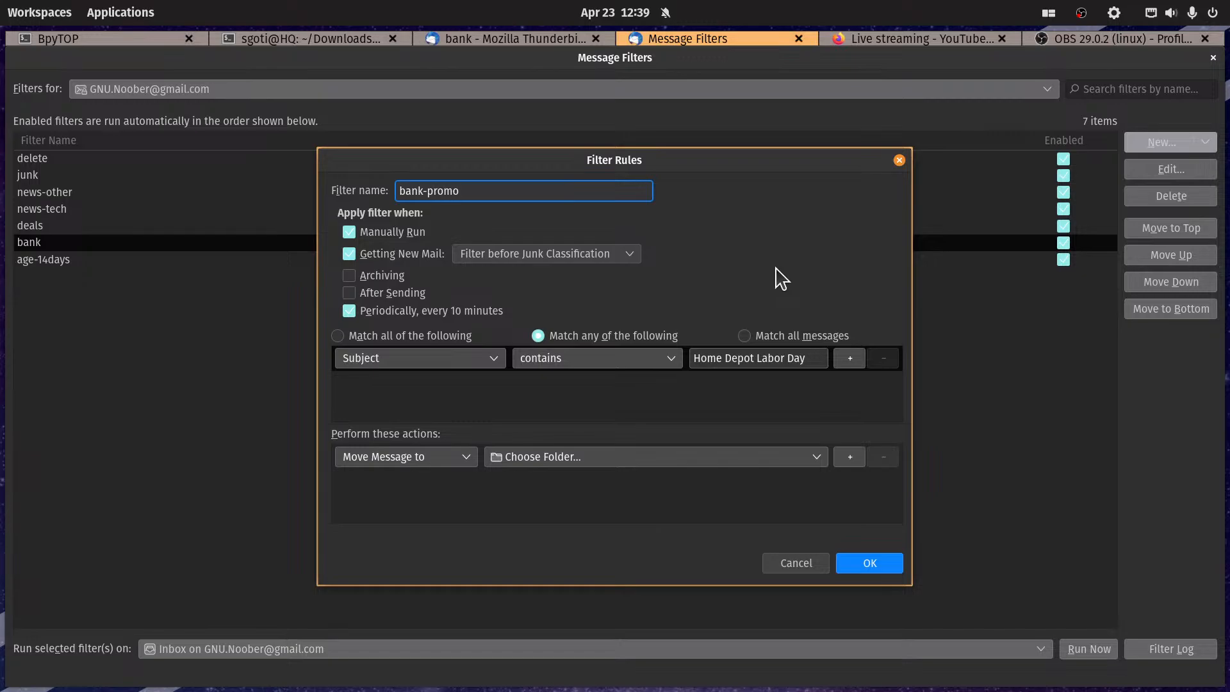
Step: Give the bank-promo filter the actions Mark As Read and Tag Message with the tag "crap", and save it
{"action": "left_click", "coordinate": [406, 457]}
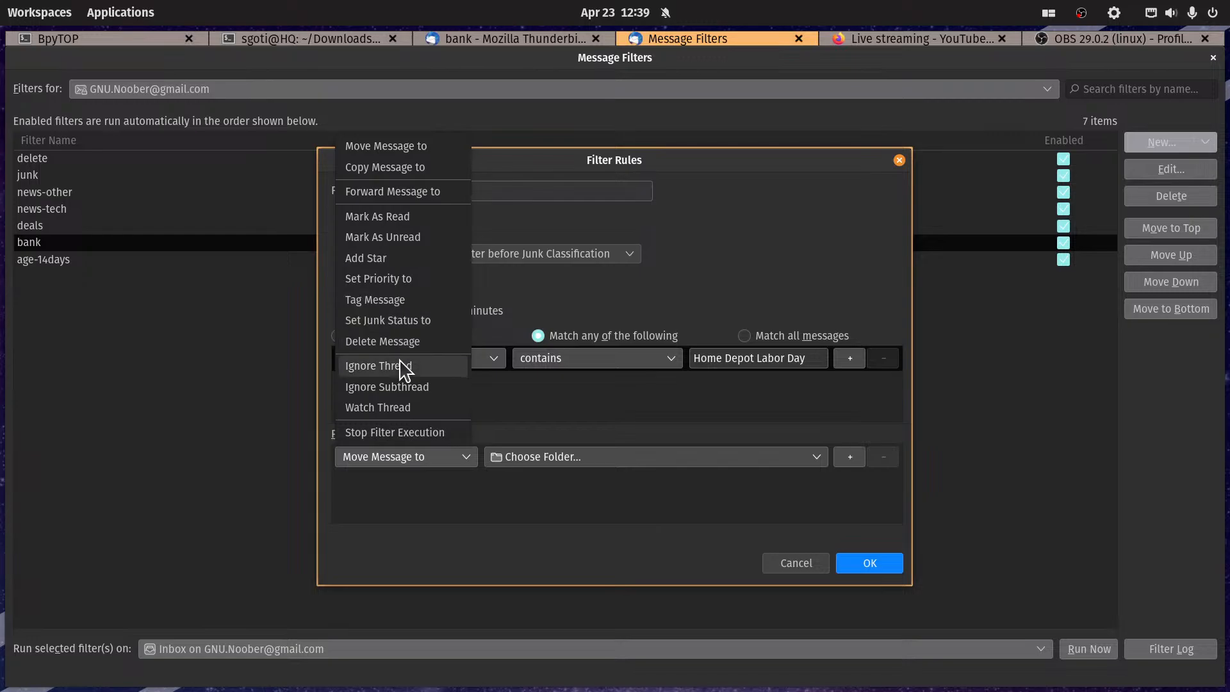
{"action": "left_click", "coordinate": [407, 220]}
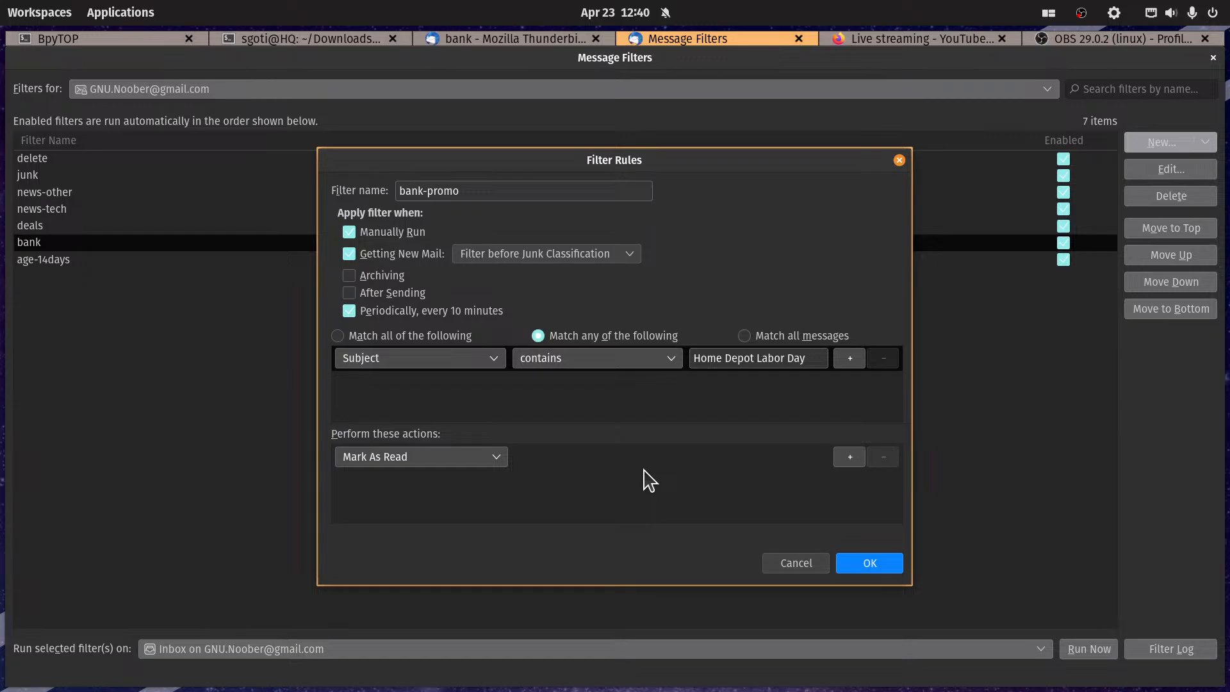
{"action": "left_click", "coordinate": [851, 459]}
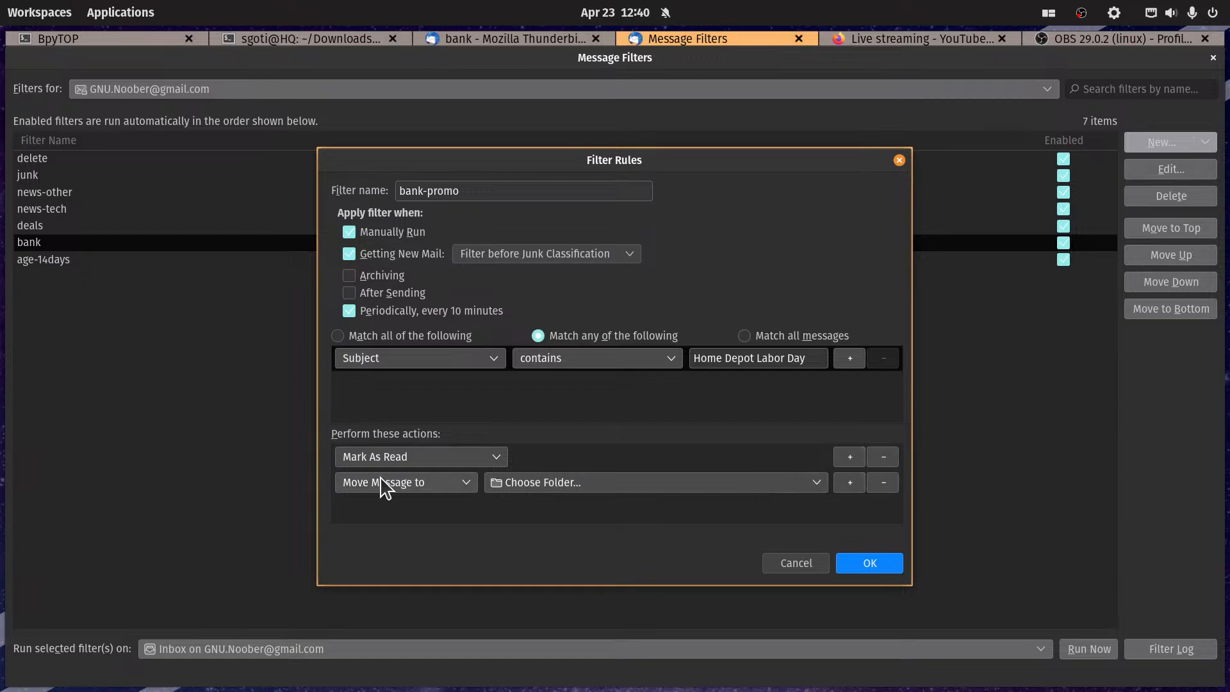
{"action": "left_click", "coordinate": [401, 485]}
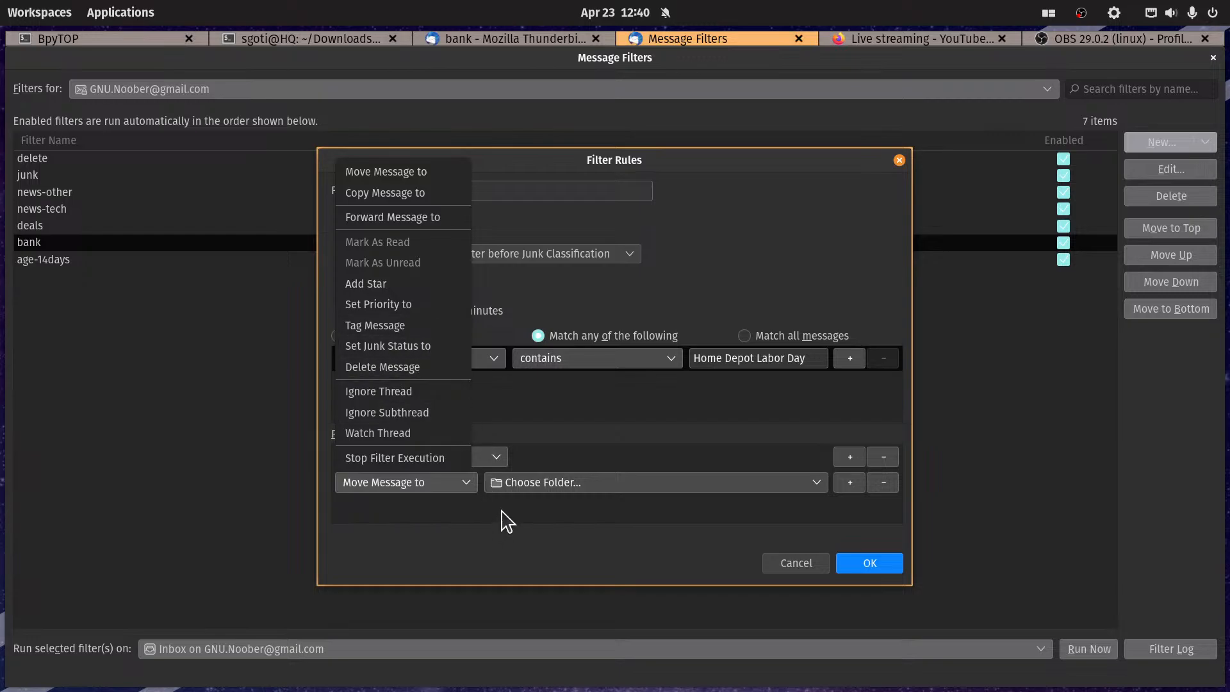
{"action": "left_click", "coordinate": [384, 327]}
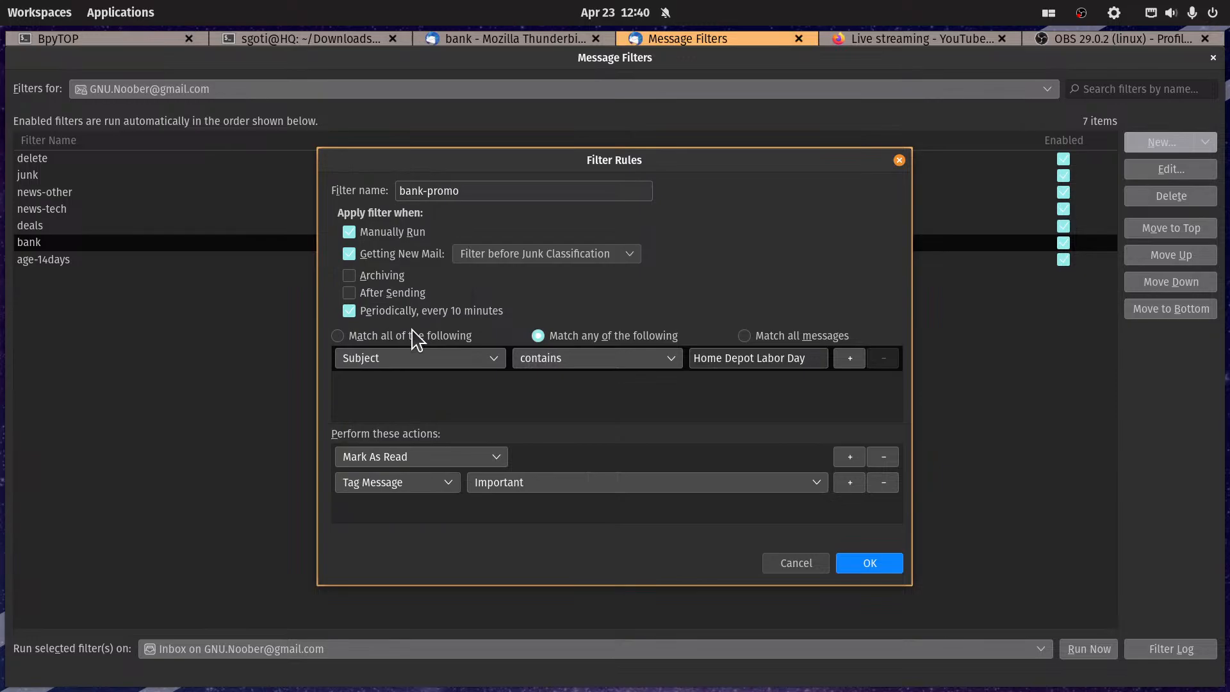
{"action": "left_click", "coordinate": [536, 486]}
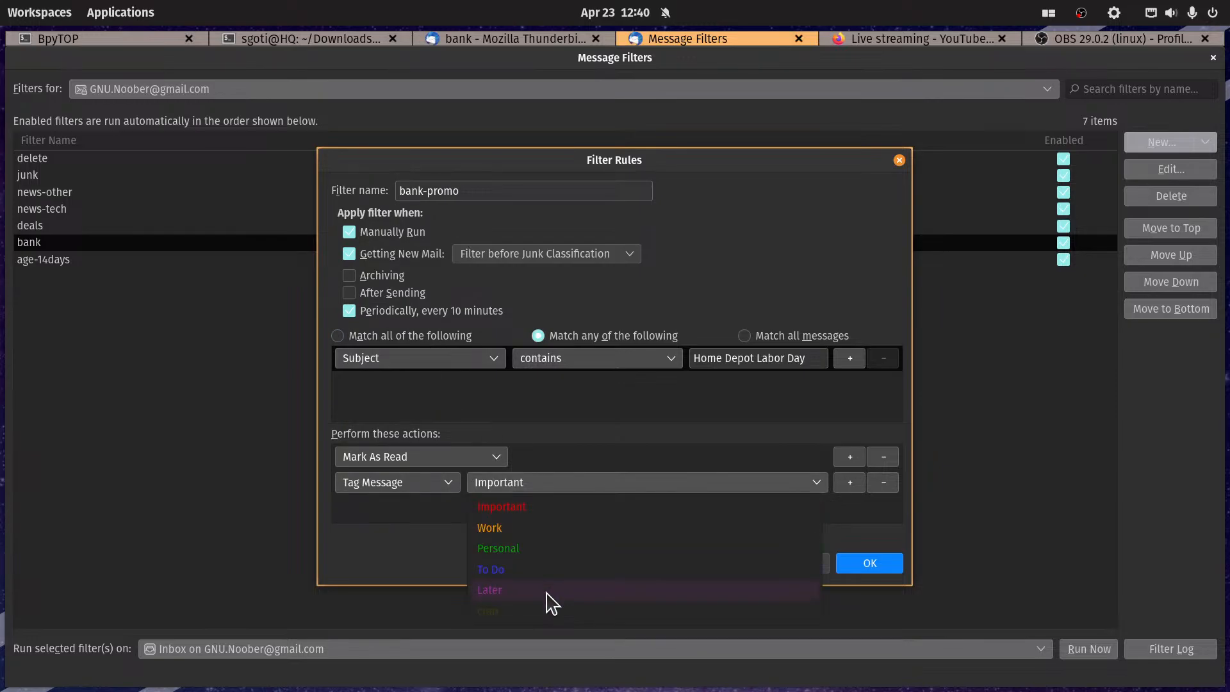
{"action": "left_click", "coordinate": [524, 612]}
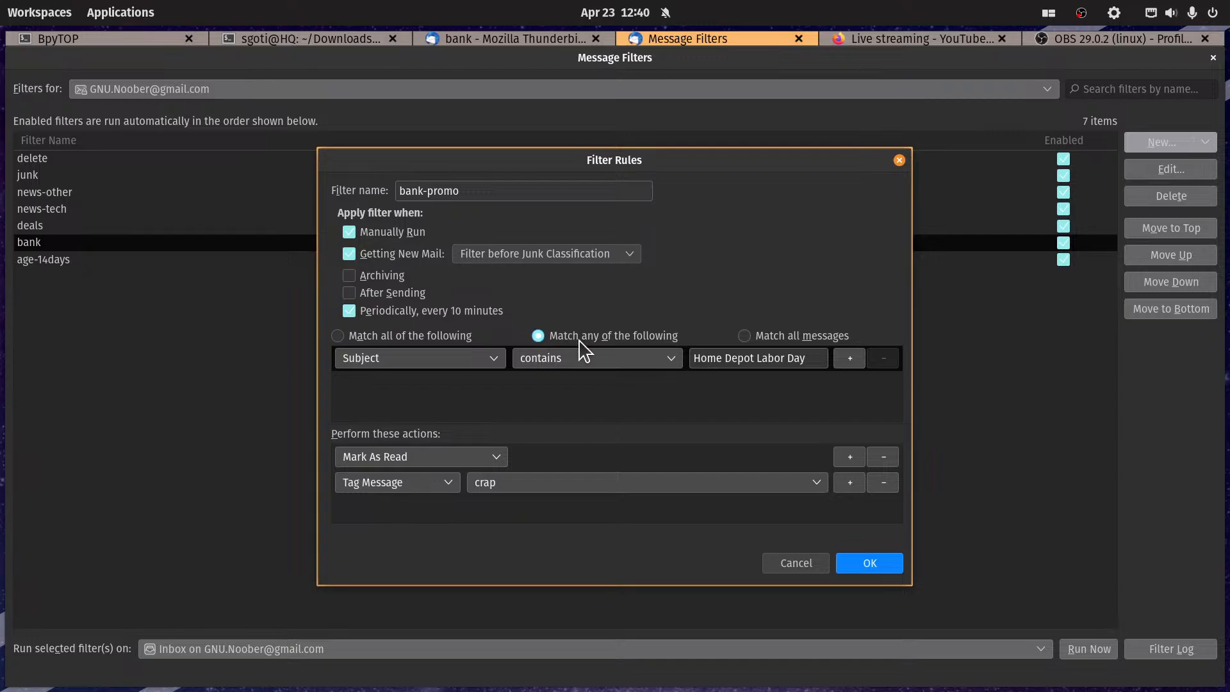
{"action": "left_click", "coordinate": [869, 563]}
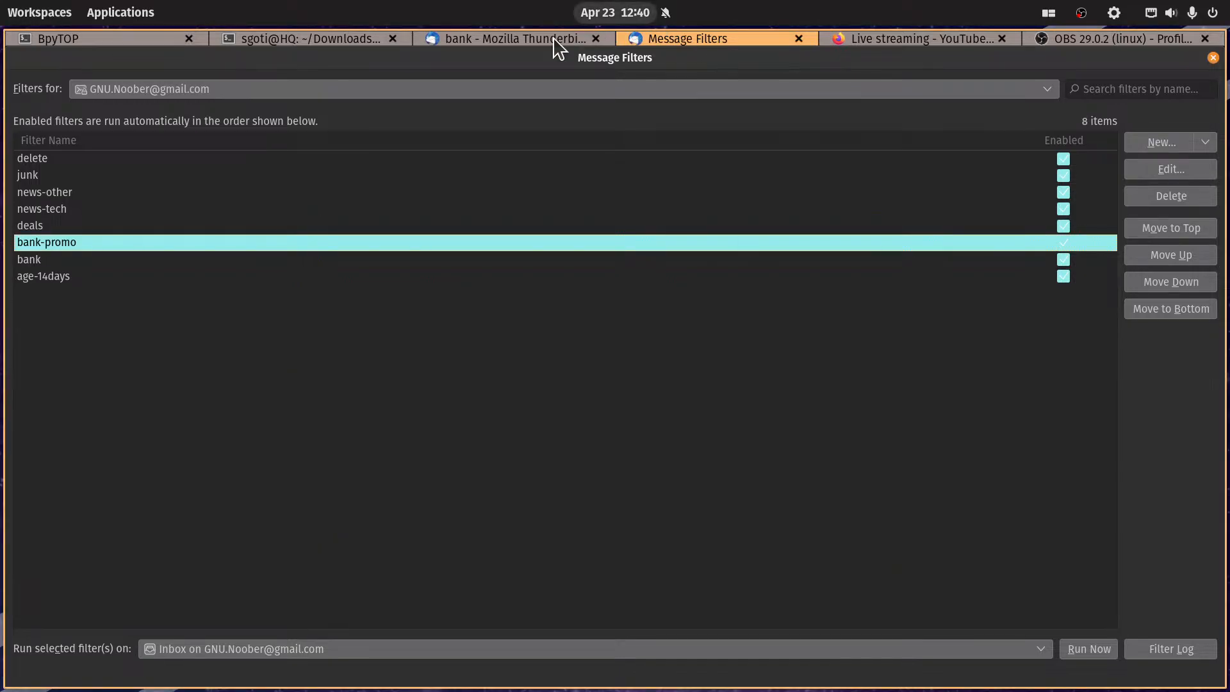
Step: Copy the phrase "Men's Clearance at" from the subject of the 9/24/22 DealNews Select message in the bank folder
{"action": "left_click", "coordinate": [502, 41]}
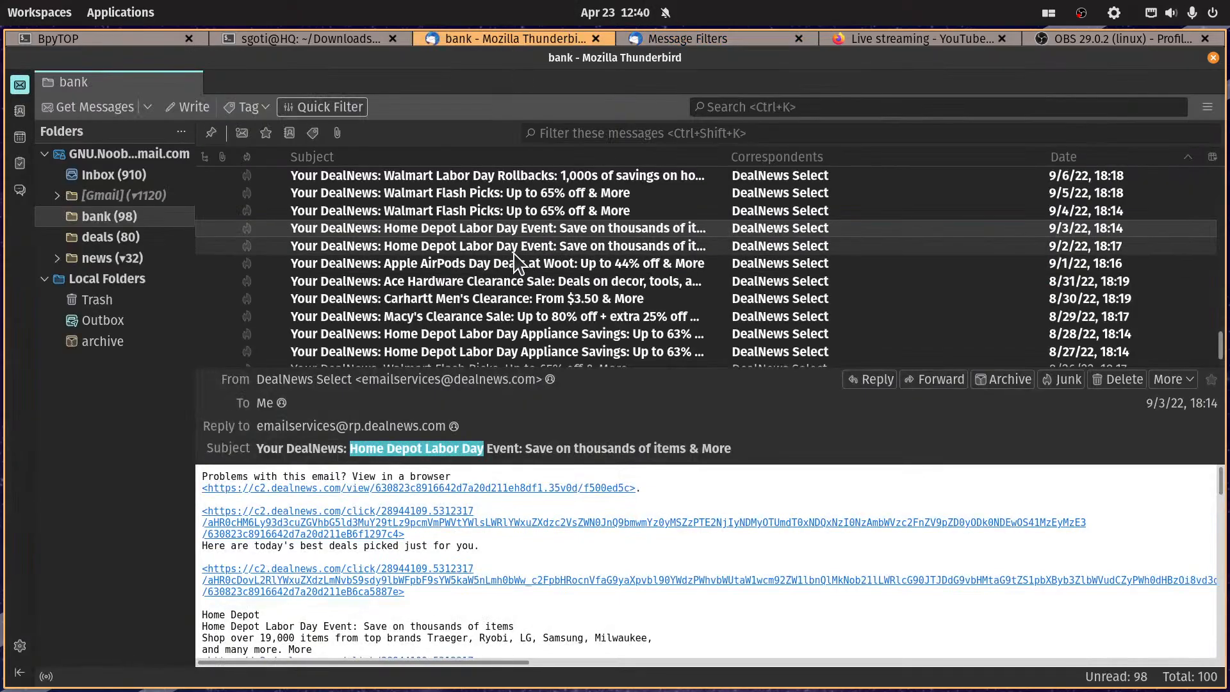
{"action": "scroll", "coordinate": [438, 282], "scroll_direction": "up", "scroll_amount": 2}
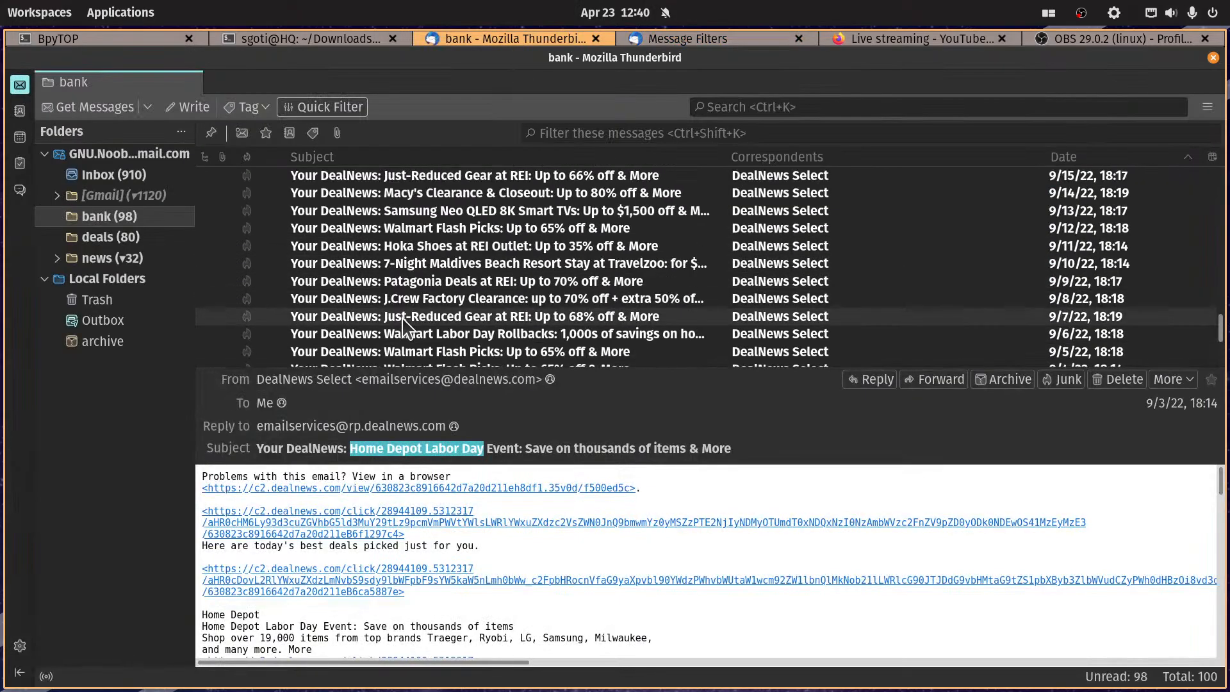
{"action": "scroll", "coordinate": [403, 318], "scroll_direction": "up", "scroll_amount": 4}
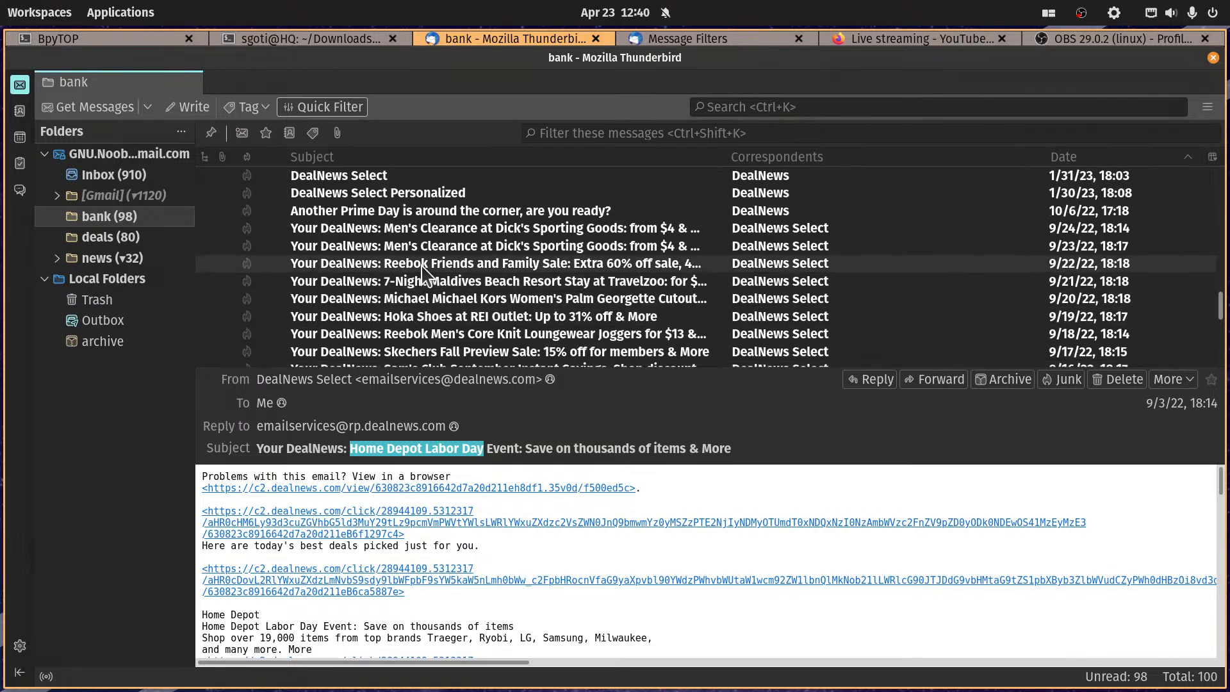
{"action": "left_click", "coordinate": [417, 236]}
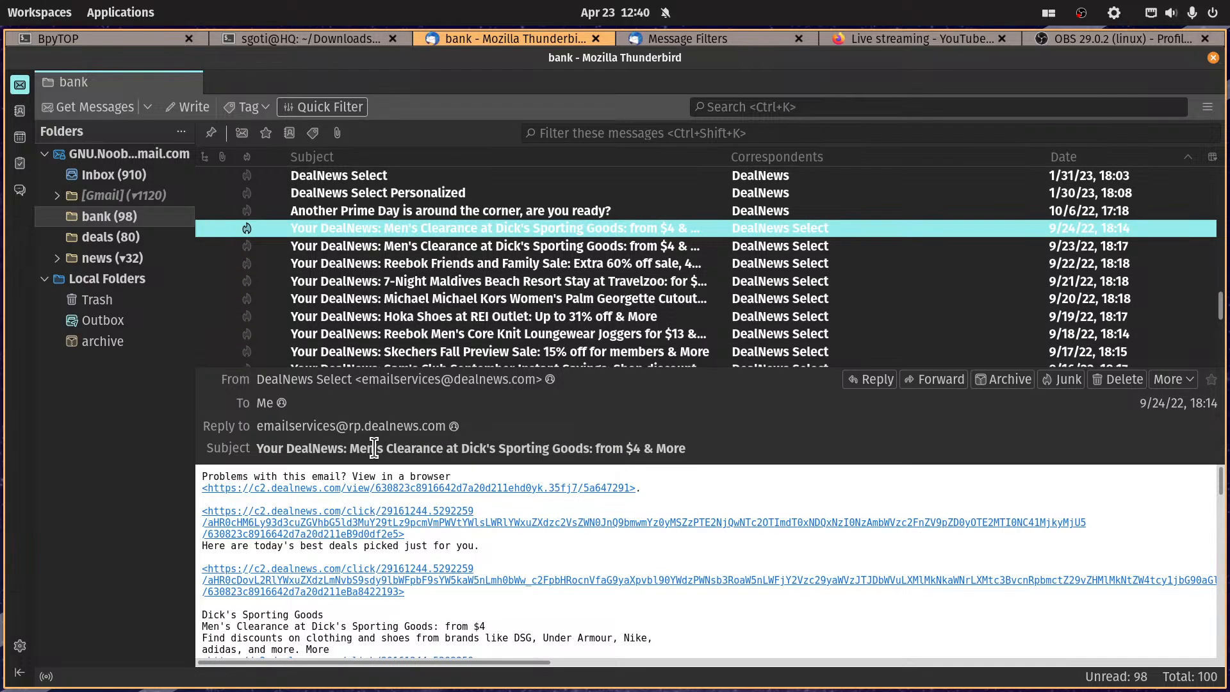
{"action": "left_click_drag", "start_coordinate": [351, 449], "coordinate": [452, 450]}
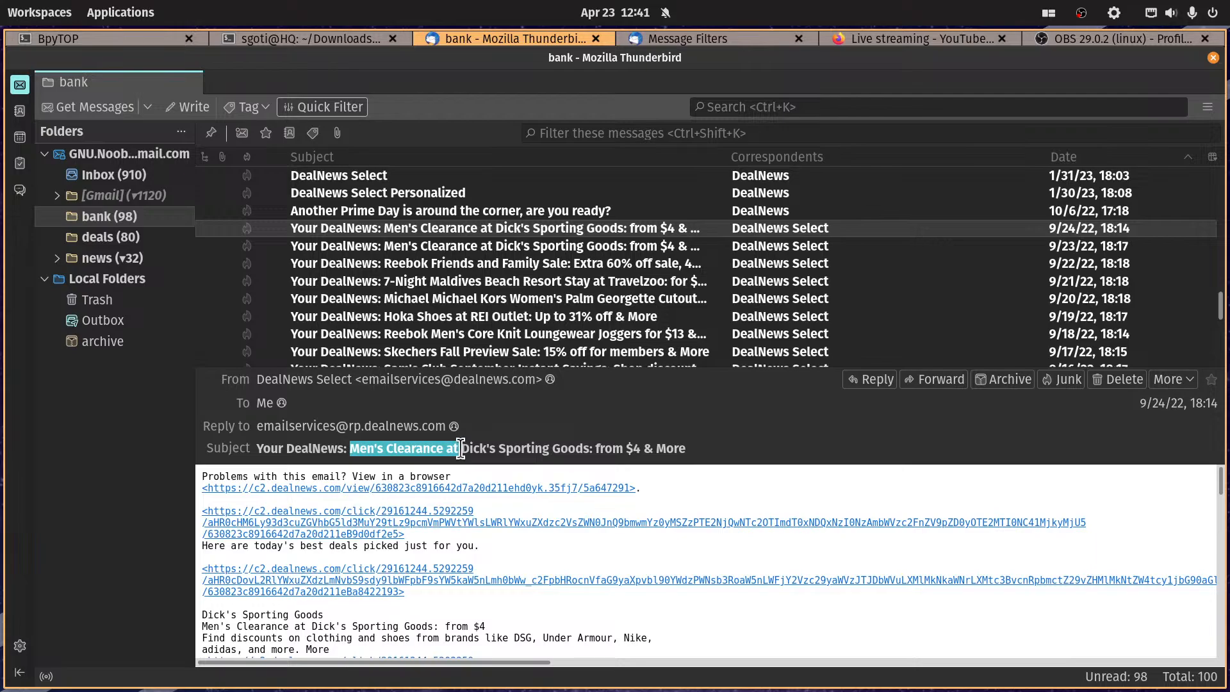
{"action": "left_click", "coordinate": [435, 452]}
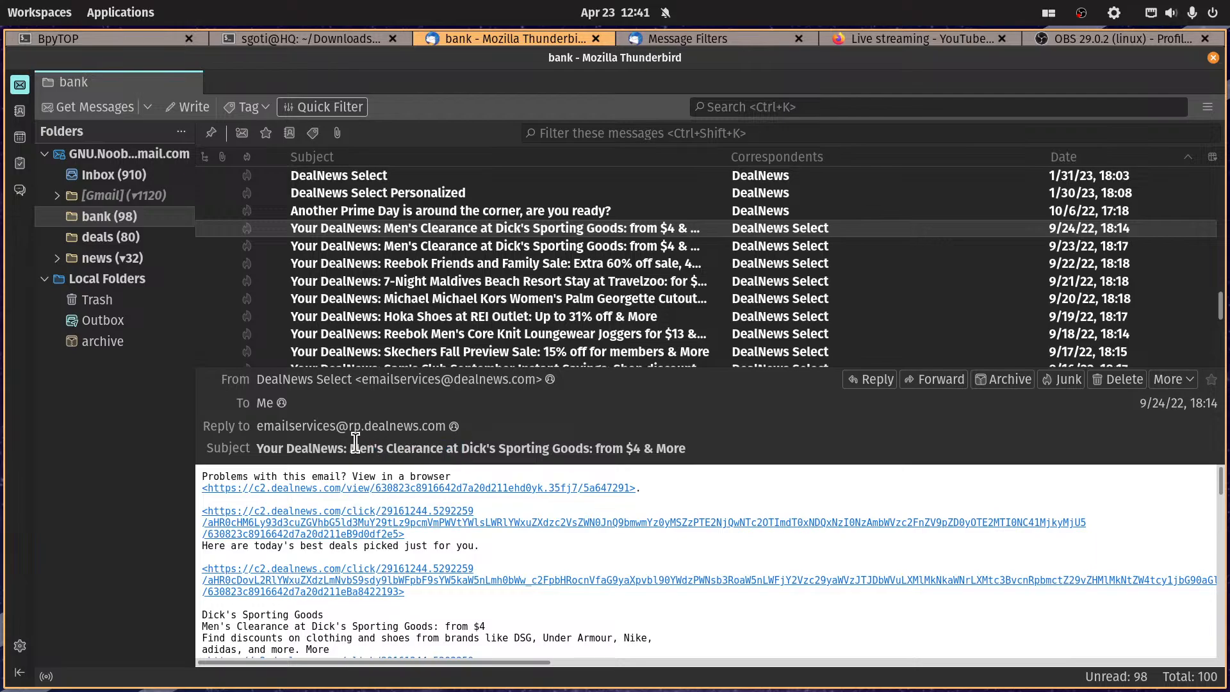
{"action": "left_click_drag", "start_coordinate": [353, 450], "coordinate": [450, 448]}
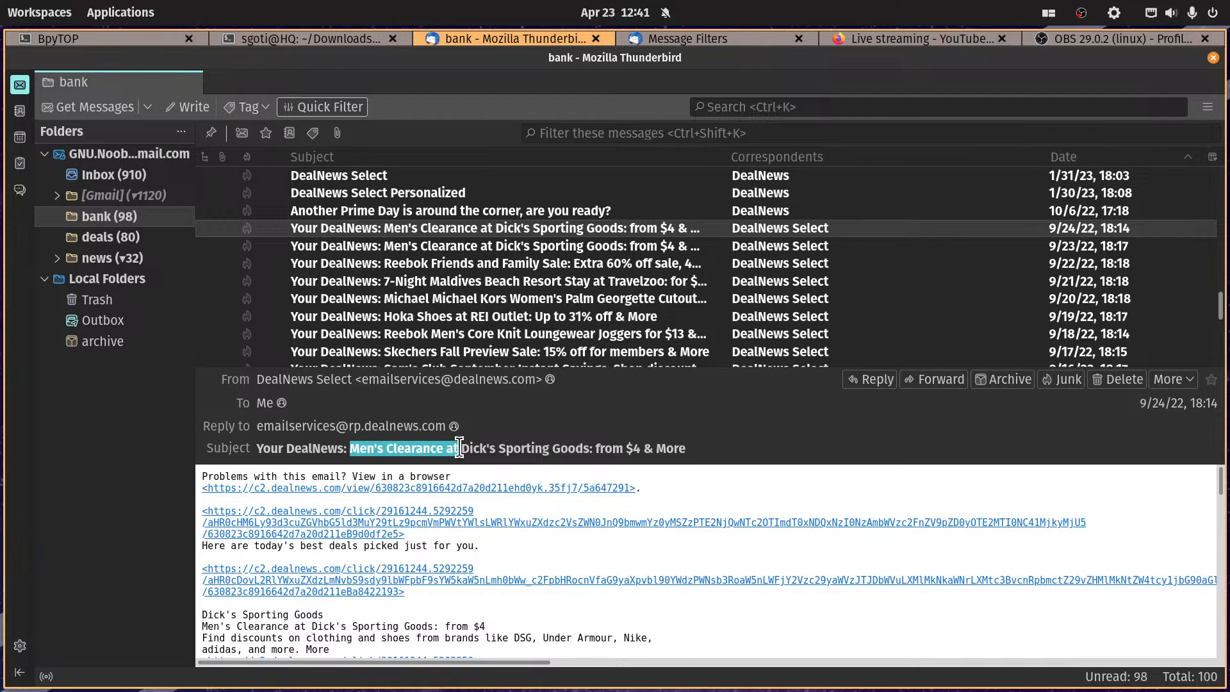
{"action": "right_click", "coordinate": [443, 448]}
{"action": "left_click", "coordinate": [460, 457]}
Step: Add a second condition, Subject contains "Men's Clearance at", to the bank-promo filter and save it
{"action": "left_click", "coordinate": [727, 40]}
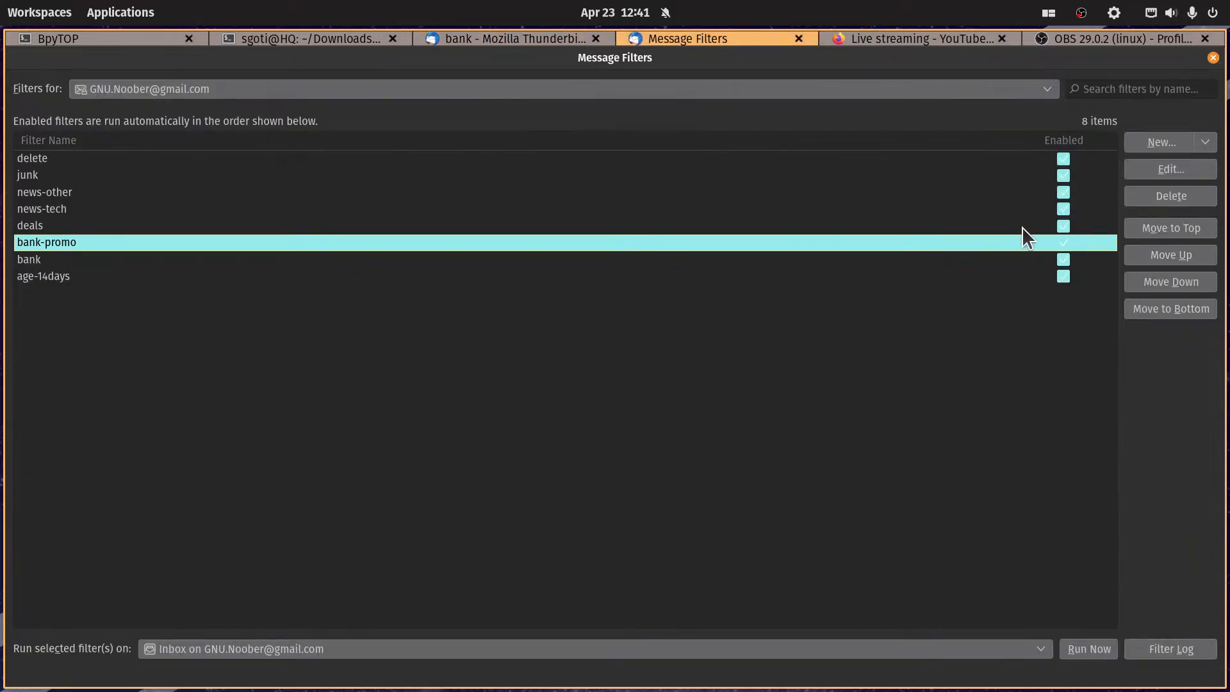
{"action": "left_click", "coordinate": [1171, 169]}
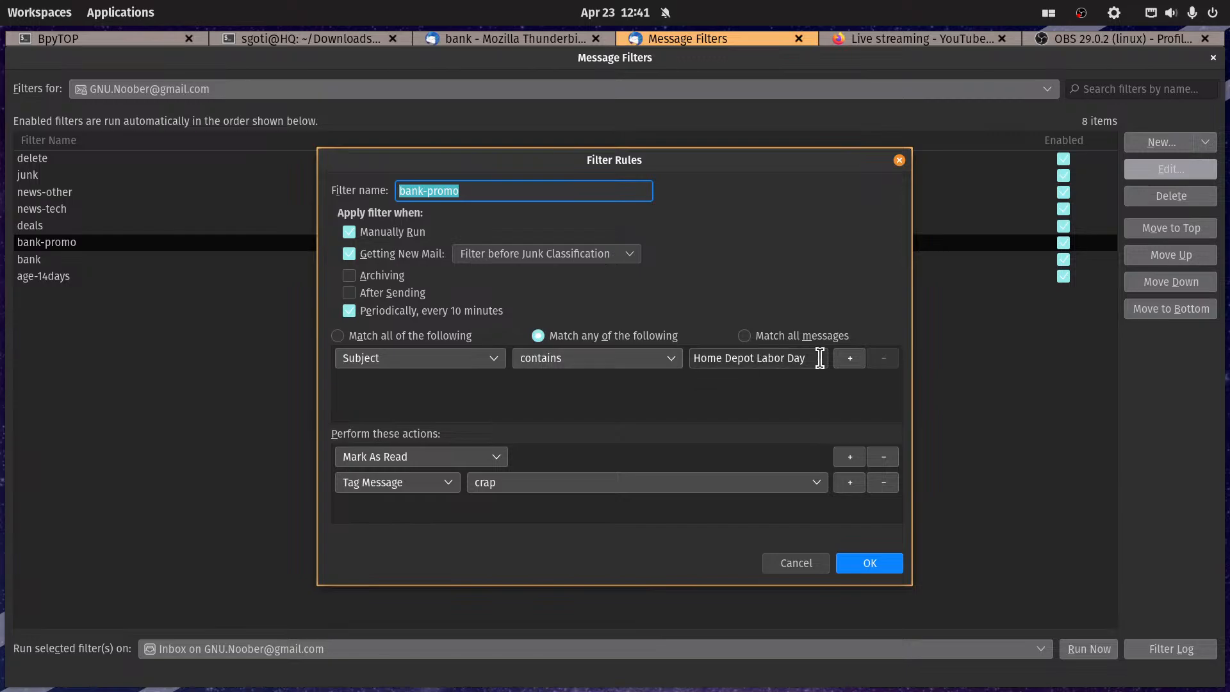
{"action": "left_click", "coordinate": [849, 358]}
{"action": "right_click", "coordinate": [765, 383]}
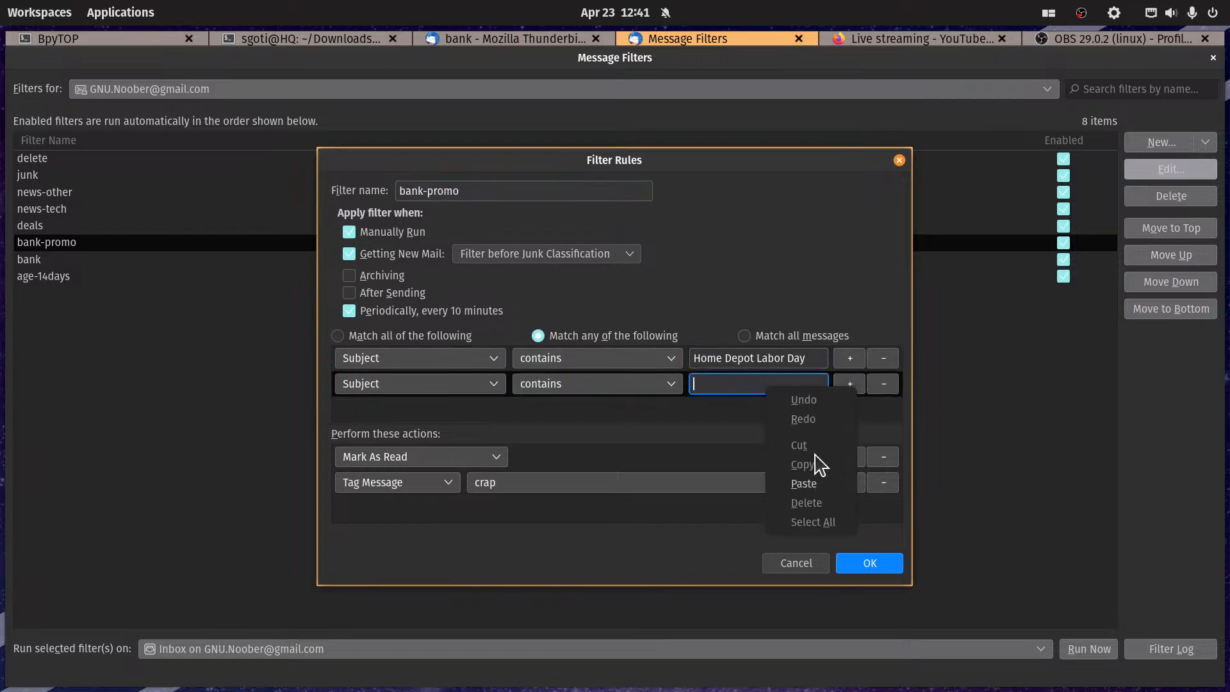
{"action": "left_click", "coordinate": [810, 483]}
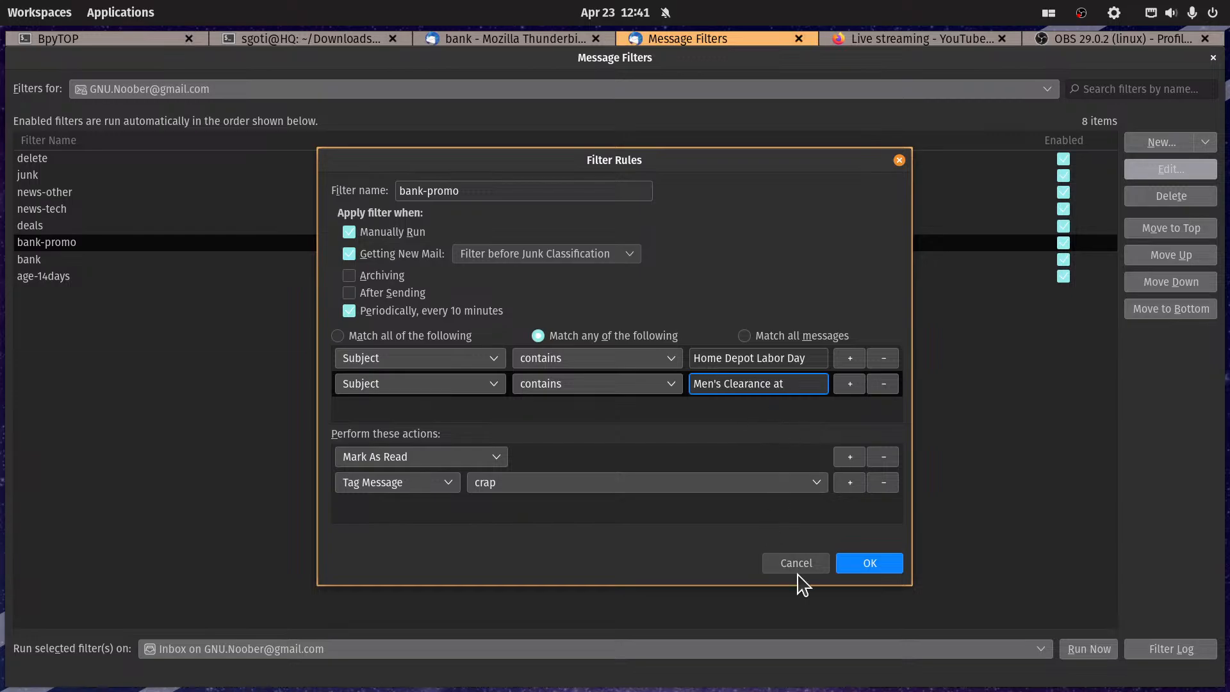
{"action": "left_click", "coordinate": [870, 564]}
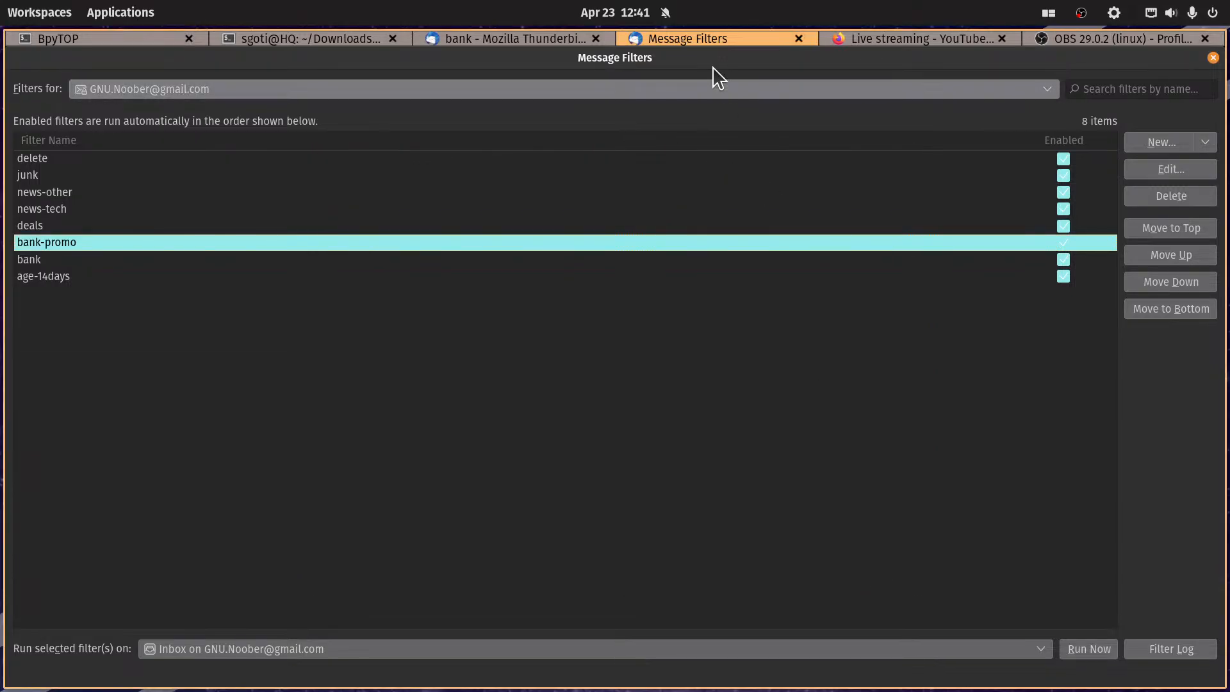
Step: Copy the phrase "Walmart Flash Picks" from the subject of the 9/5/22 message in the bank folder
{"action": "left_click", "coordinate": [502, 40]}
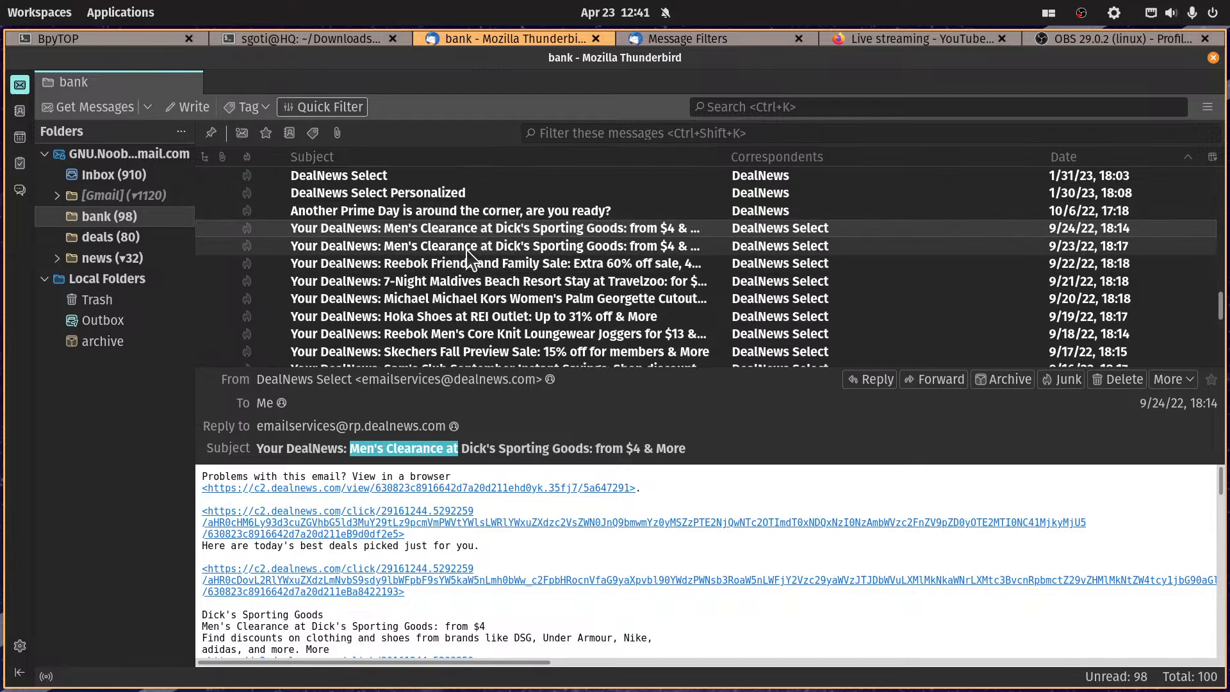
{"action": "scroll", "coordinate": [471, 256], "scroll_direction": "down", "scroll_amount": 1}
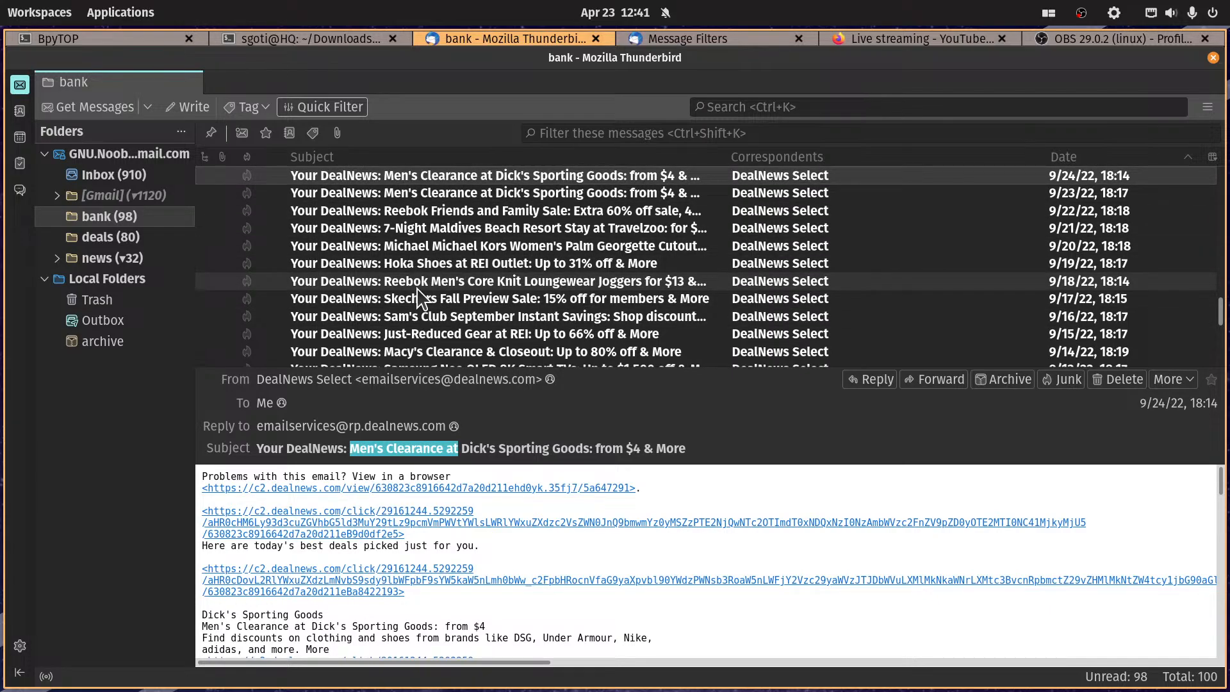
{"action": "scroll", "coordinate": [420, 299], "scroll_direction": "down", "scroll_amount": 1}
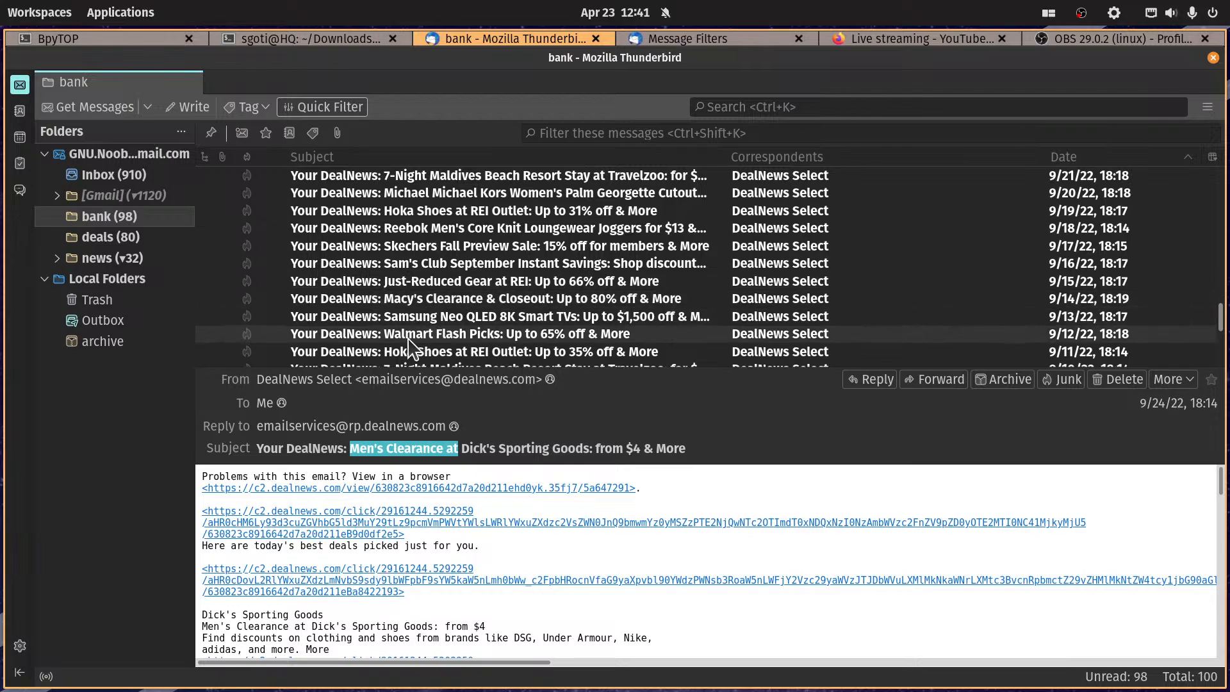
{"action": "scroll", "coordinate": [412, 351], "scroll_direction": "down", "scroll_amount": 3}
{"action": "scroll", "coordinate": [412, 351], "scroll_direction": "down", "scroll_amount": 1}
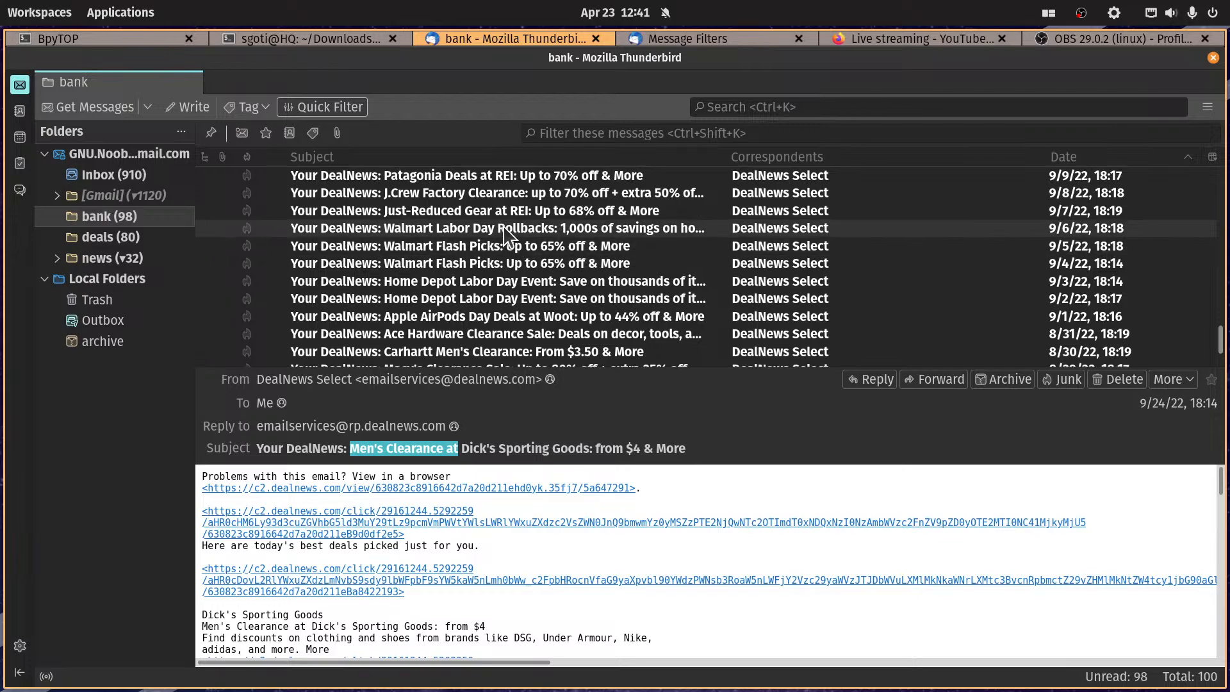
{"action": "left_click", "coordinate": [452, 247]}
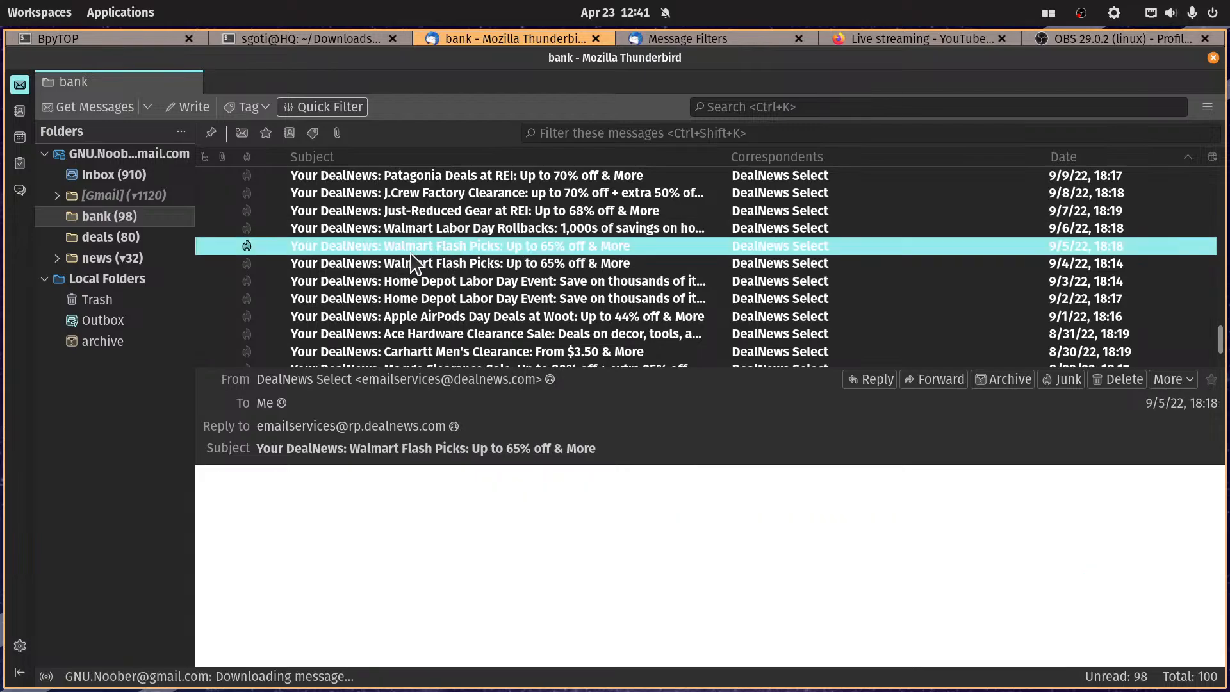
{"action": "left_click_drag", "start_coordinate": [353, 449], "coordinate": [463, 455]}
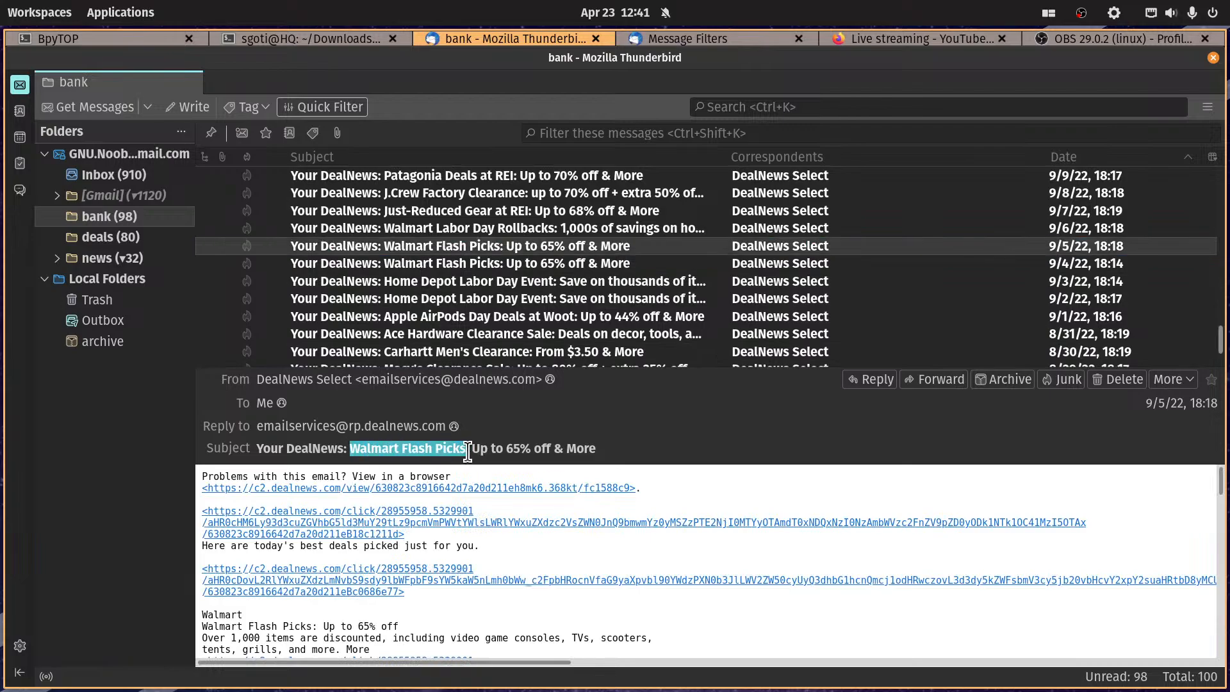
{"action": "right_click", "coordinate": [440, 450]}
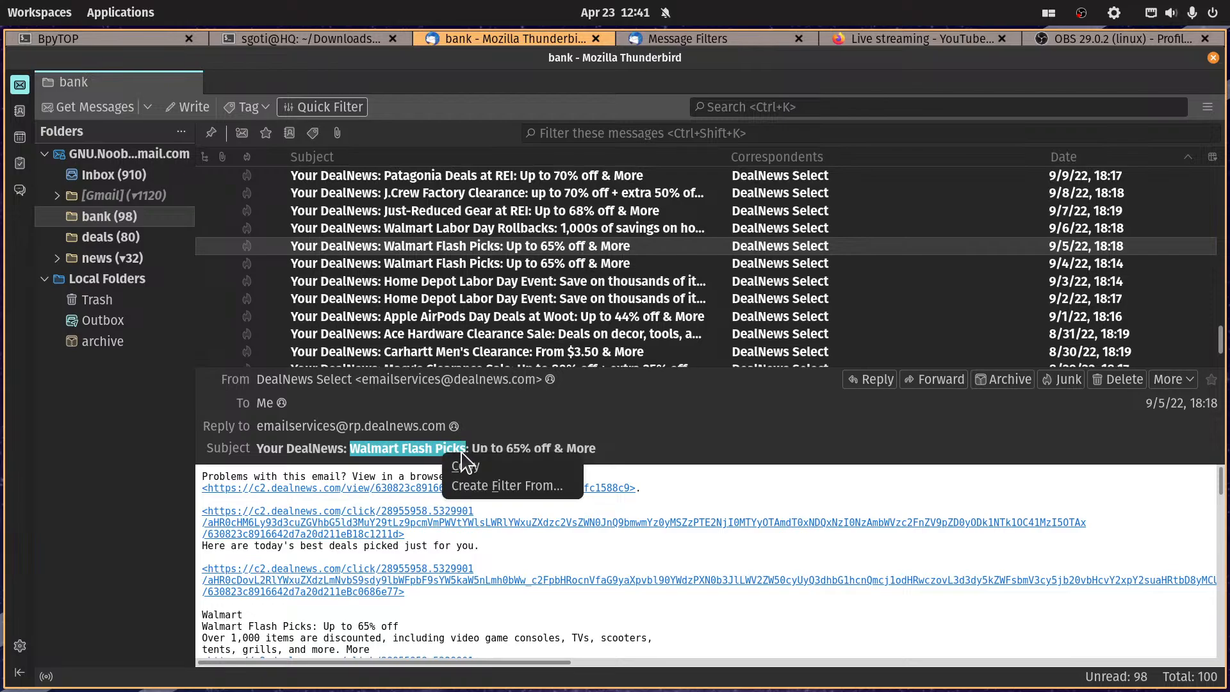
{"action": "left_click", "coordinate": [470, 466]}
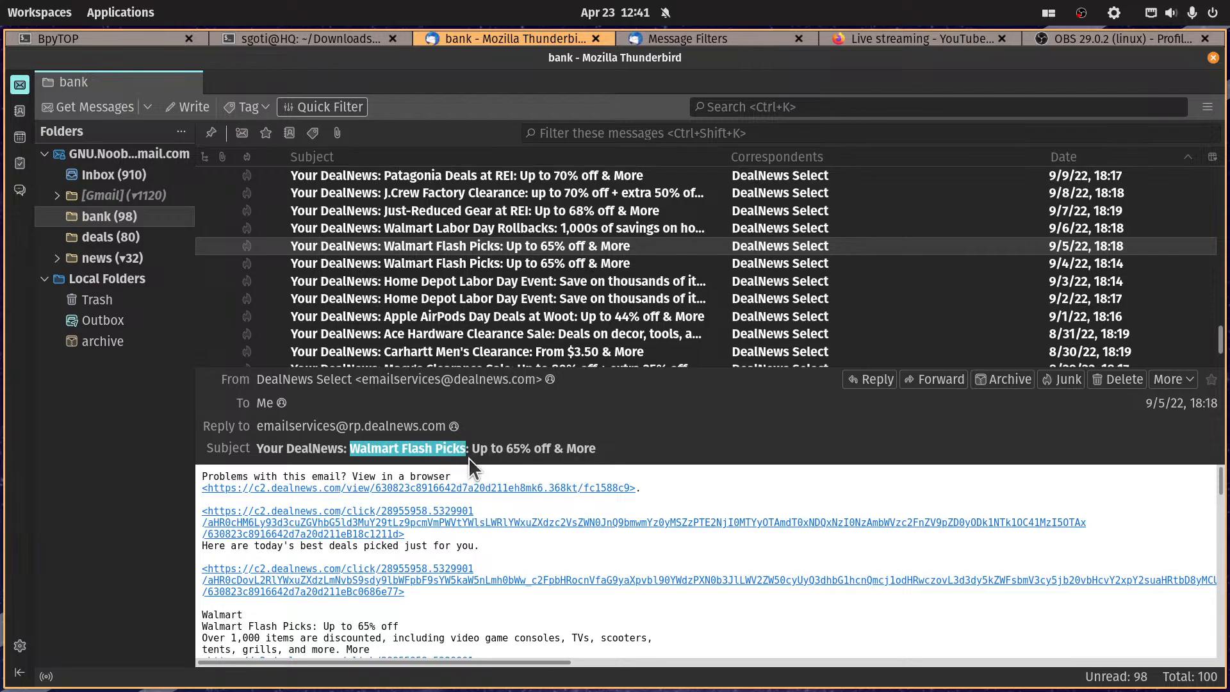
Step: Add a third condition, Subject contains "Walmart Flash Picks", to the bank-promo filter and save it
{"action": "left_click", "coordinate": [722, 37]}
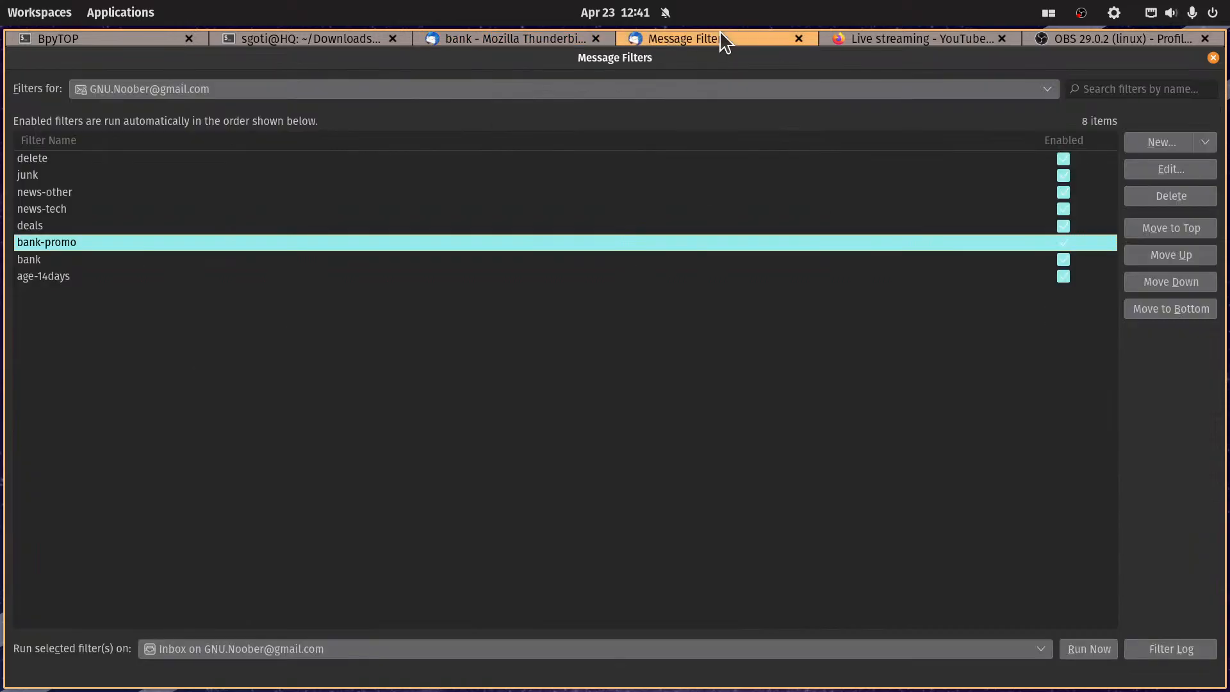
{"action": "left_click", "coordinate": [1176, 172]}
{"action": "left_click", "coordinate": [847, 387]}
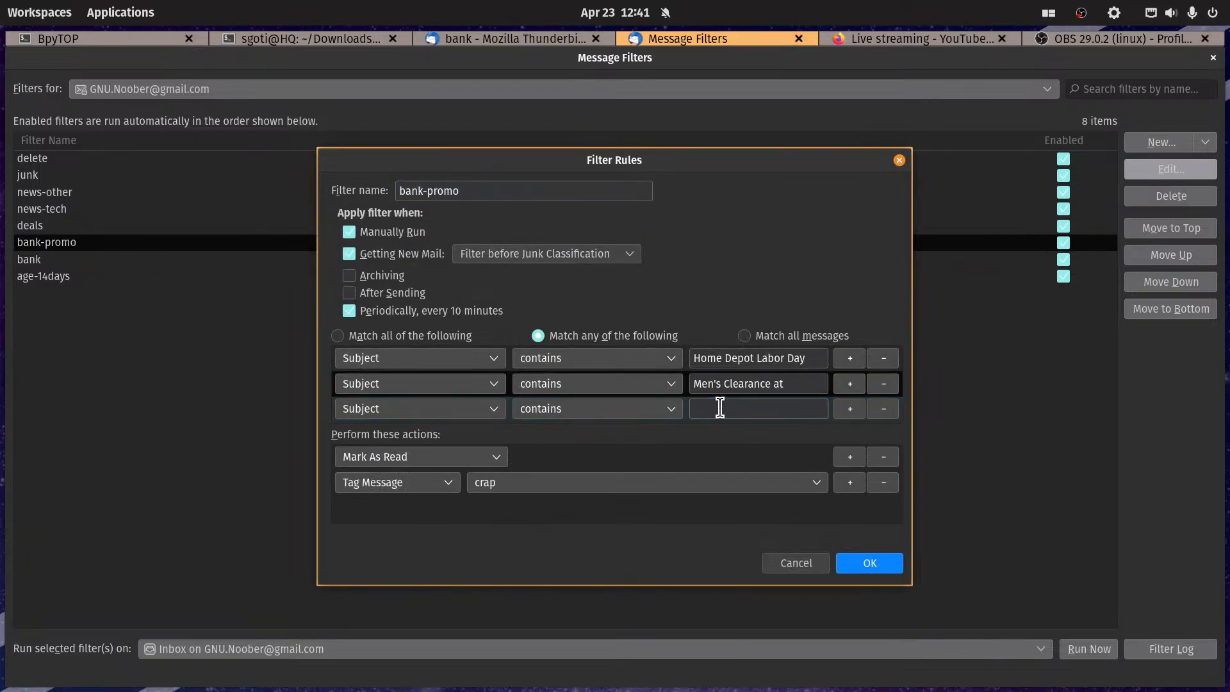
{"action": "left_click", "coordinate": [720, 408]}
{"action": "type", "text": "Walmart Flash Picks"}
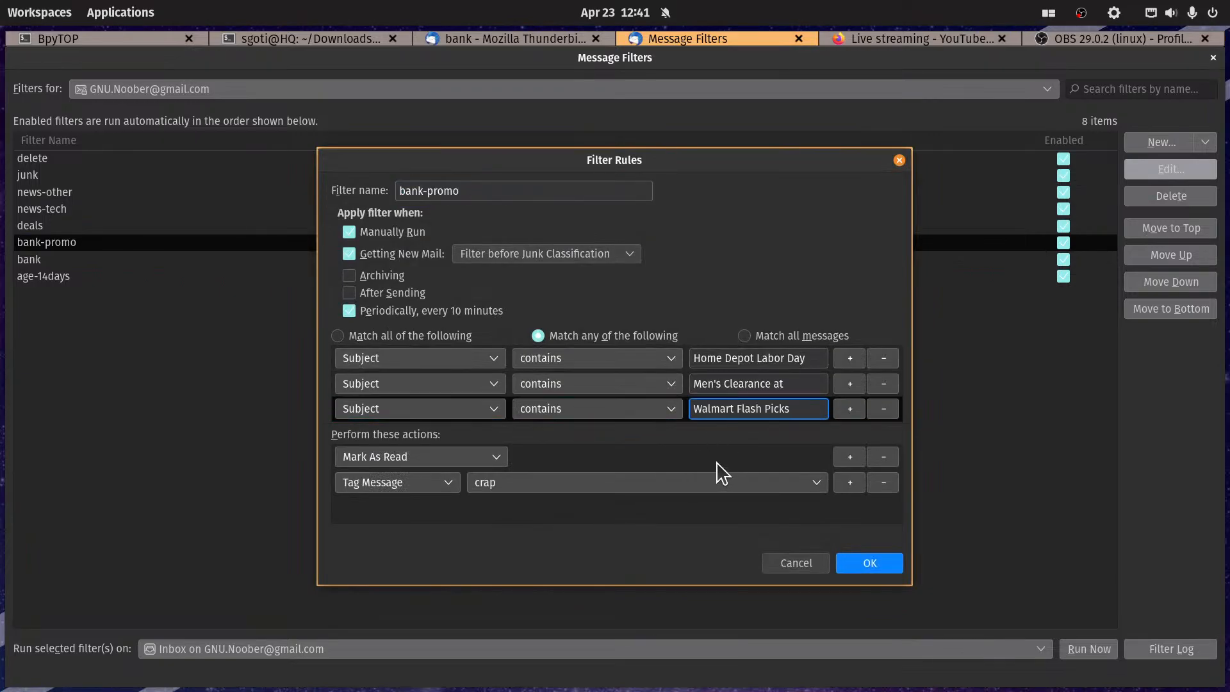
{"action": "left_click", "coordinate": [890, 567]}
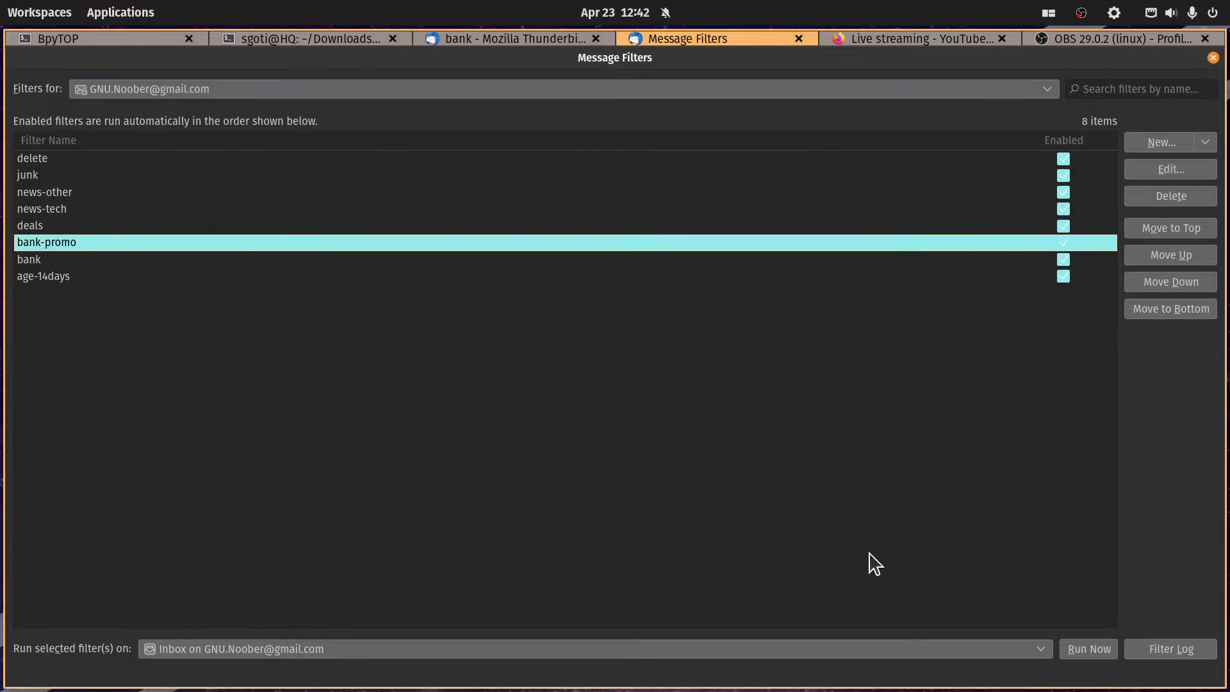
Step: Run the bank-promo filter on the bank folder and check which of its messages are marked read and tagged
{"action": "left_click", "coordinate": [200, 649]}
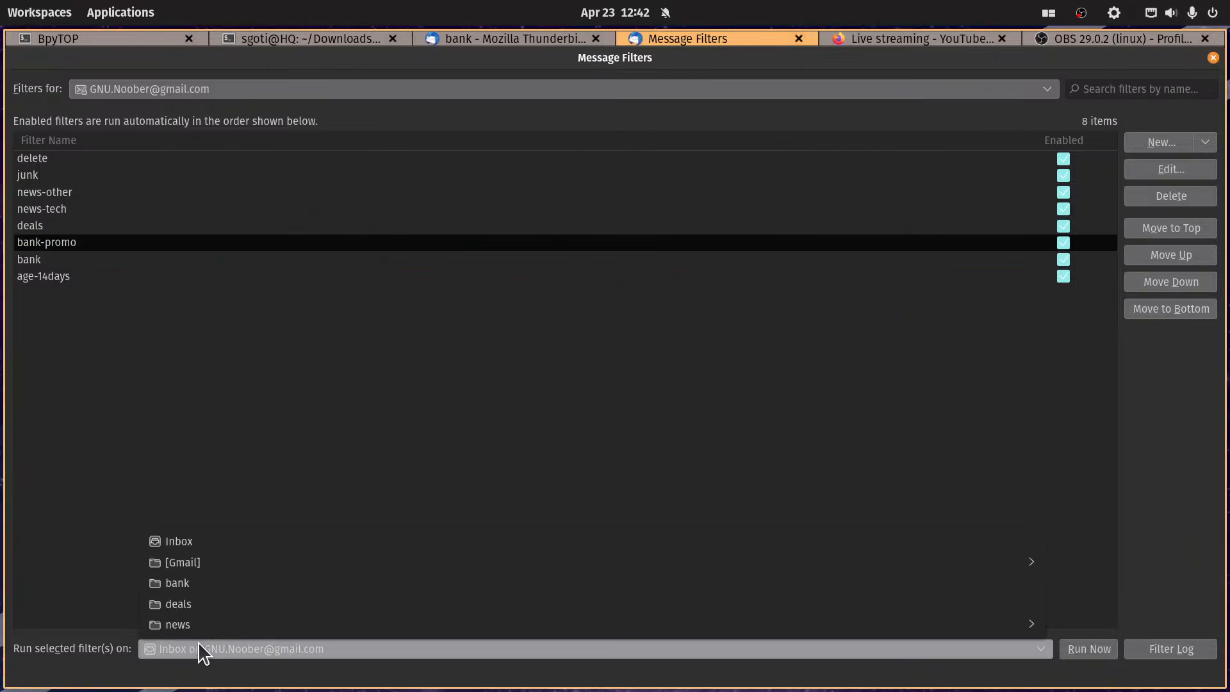
{"action": "left_click", "coordinate": [184, 585]}
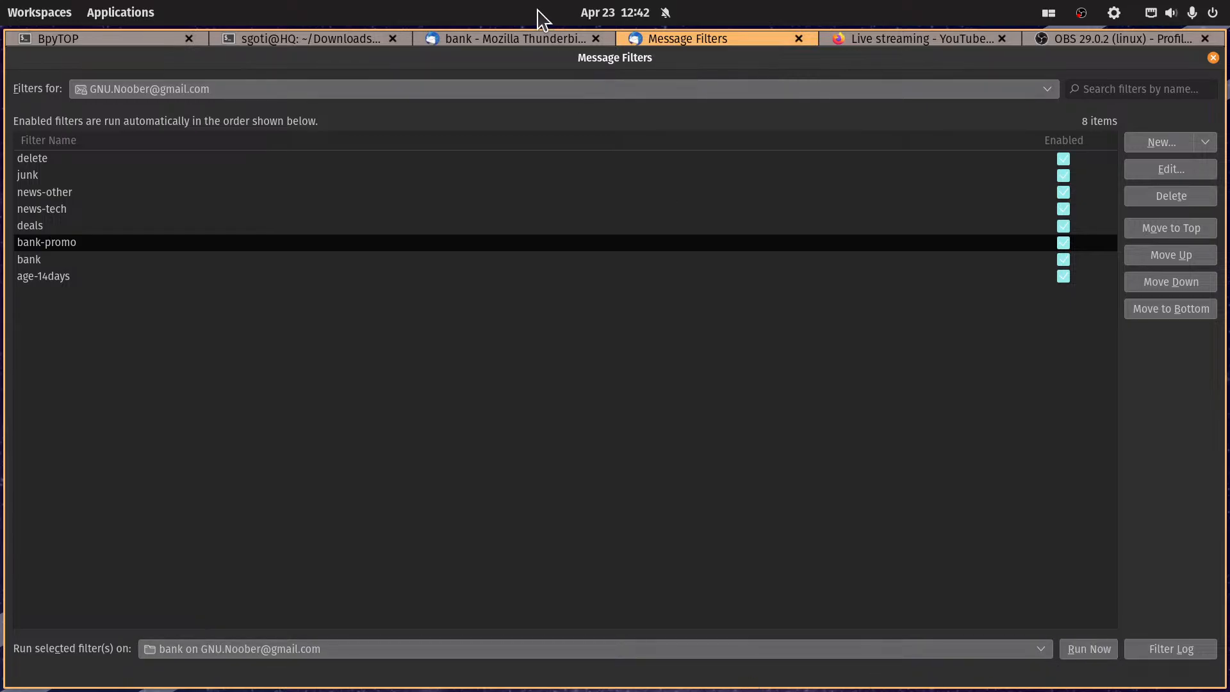
{"action": "left_click", "coordinate": [486, 39]}
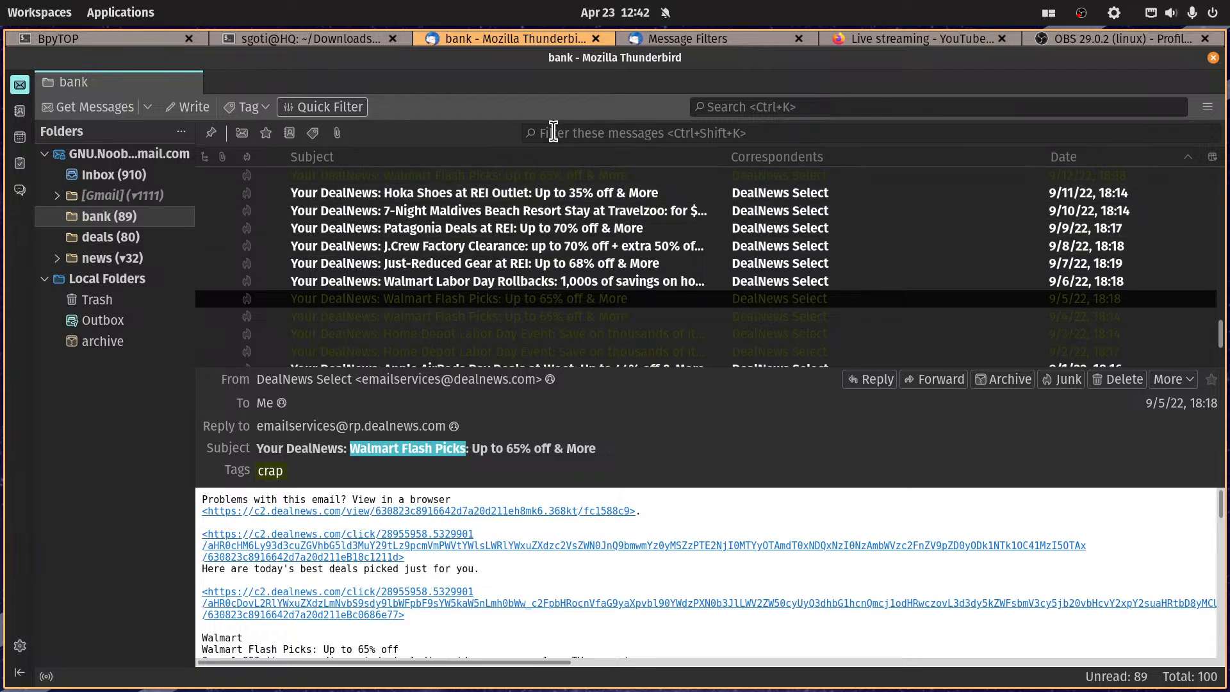
{"action": "scroll", "coordinate": [687, 247], "scroll_direction": "down", "scroll_amount": 2}
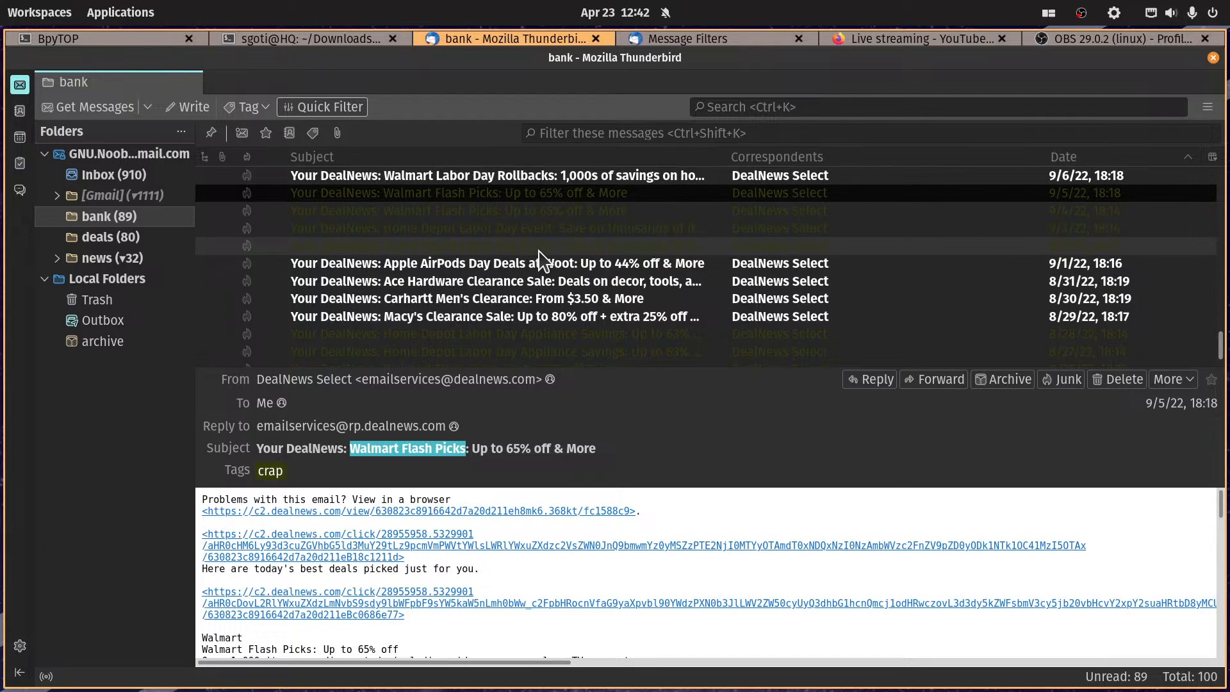
{"action": "scroll", "coordinate": [512, 305], "scroll_direction": "down", "scroll_amount": 1}
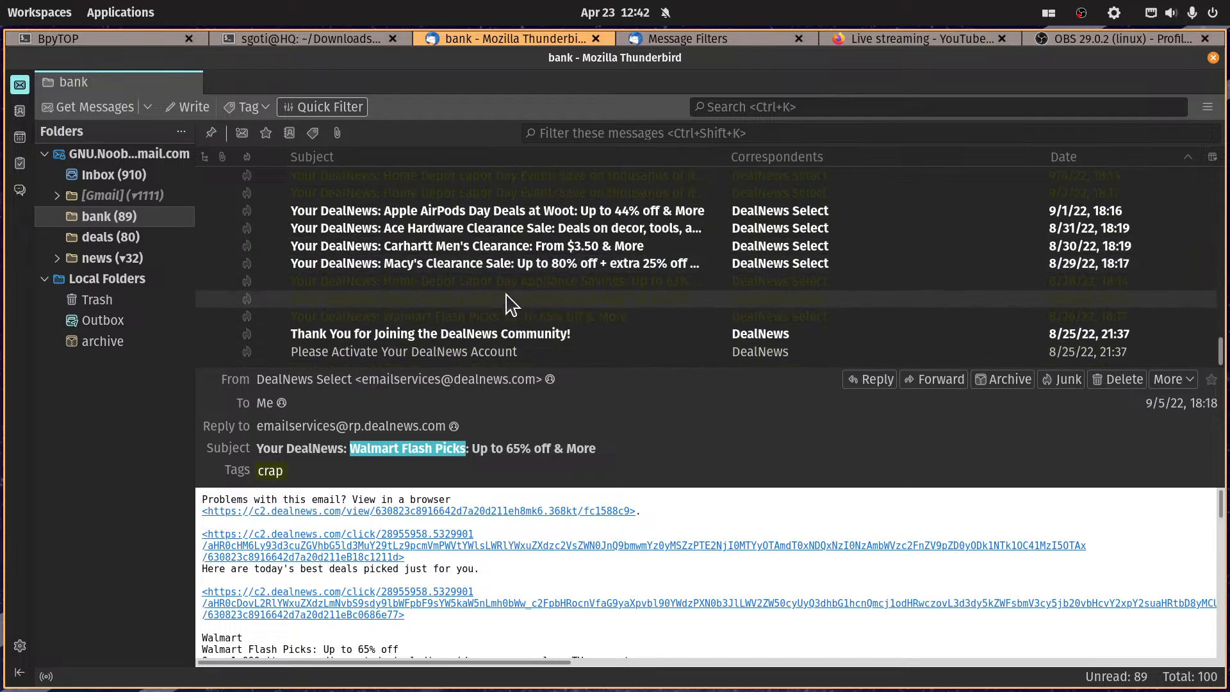
{"action": "left_click", "coordinate": [725, 39]}
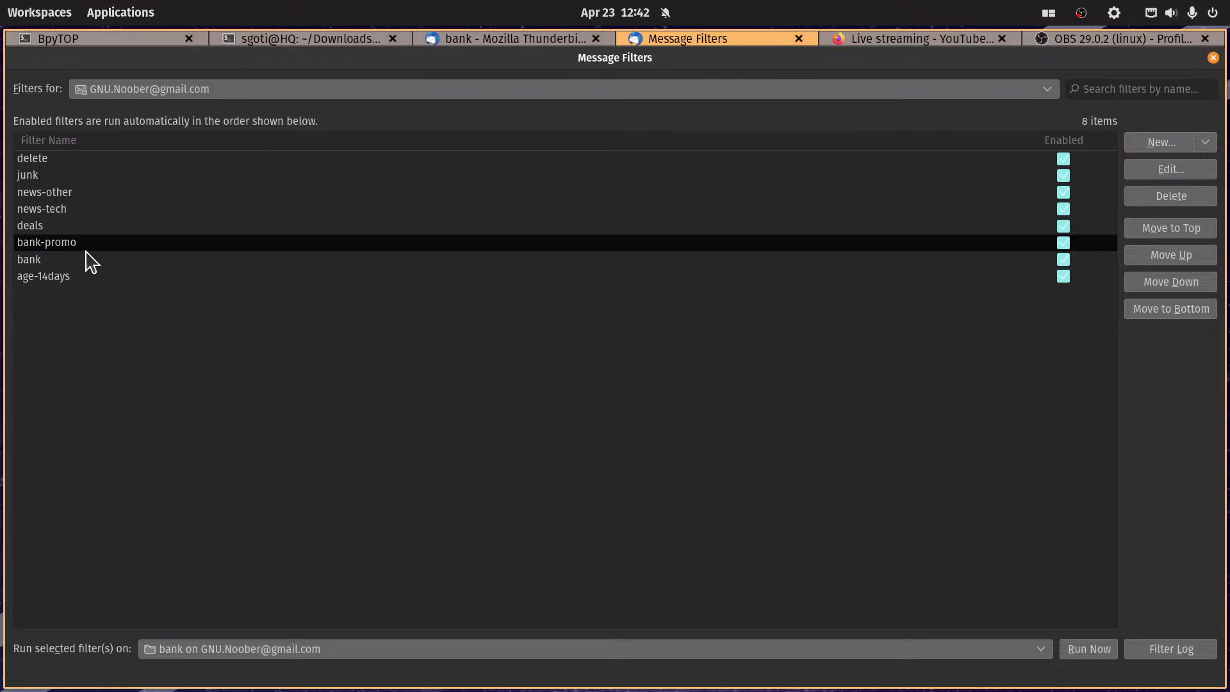
{"action": "left_click", "coordinate": [531, 40]}
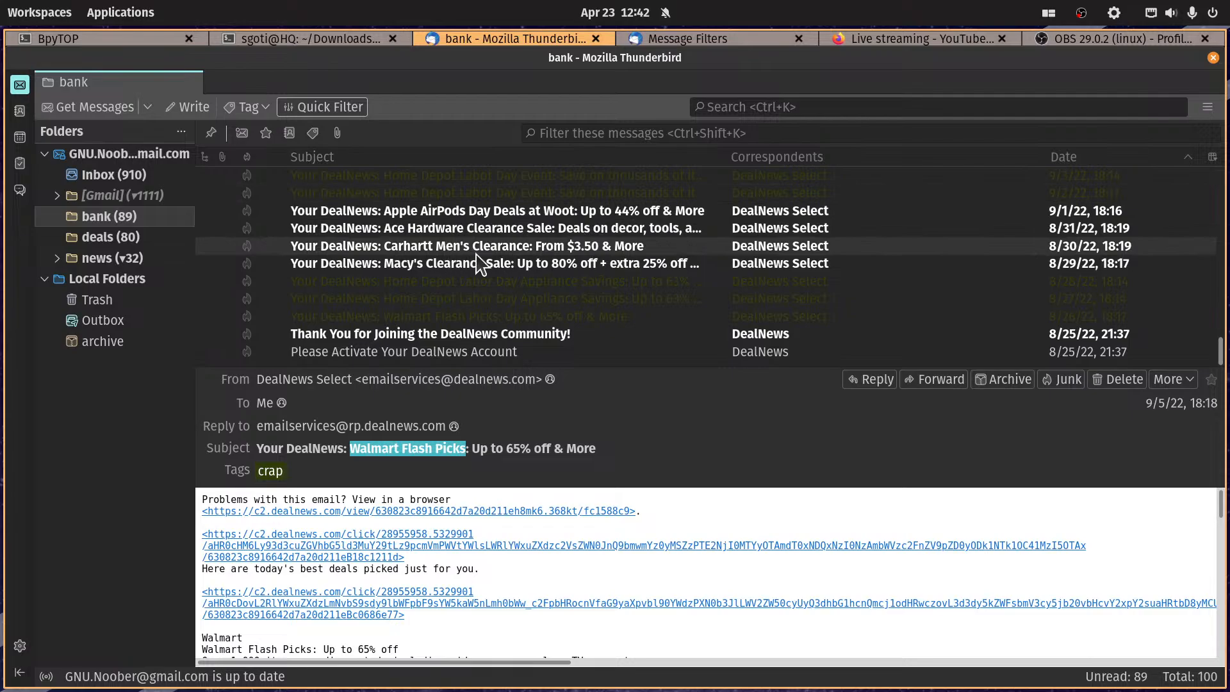
{"action": "scroll", "coordinate": [545, 304], "scroll_direction": "up", "scroll_amount": 2}
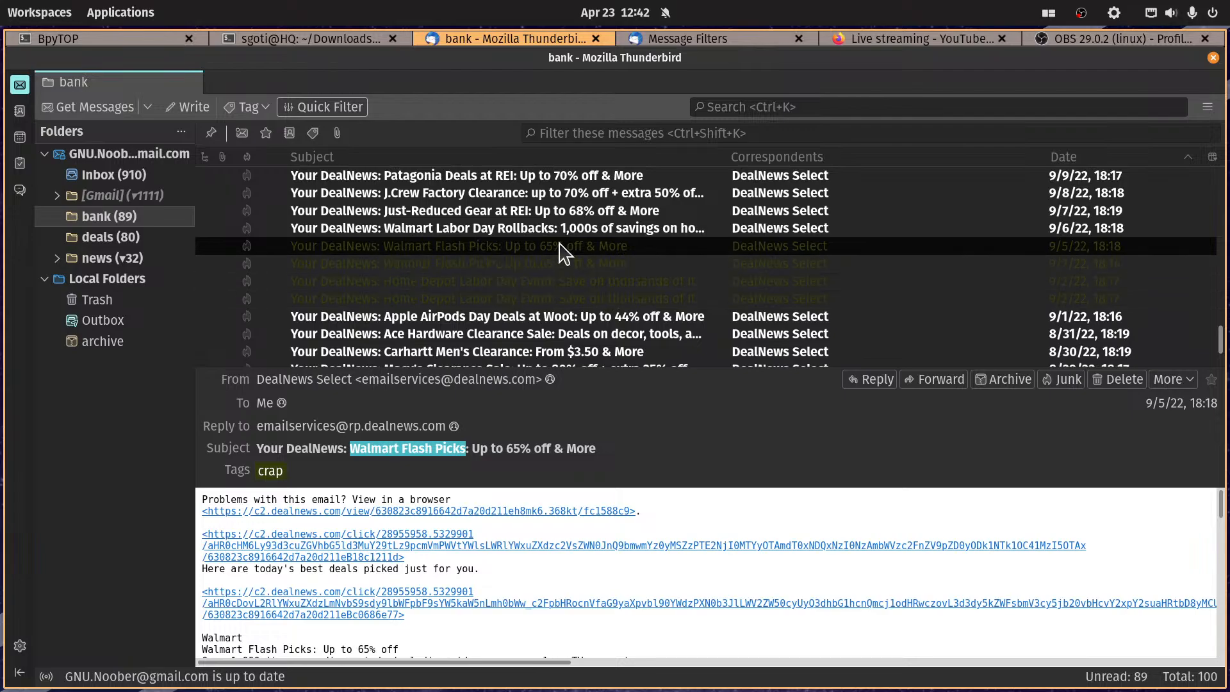
{"action": "scroll", "coordinate": [557, 253], "scroll_direction": "up", "scroll_amount": 1}
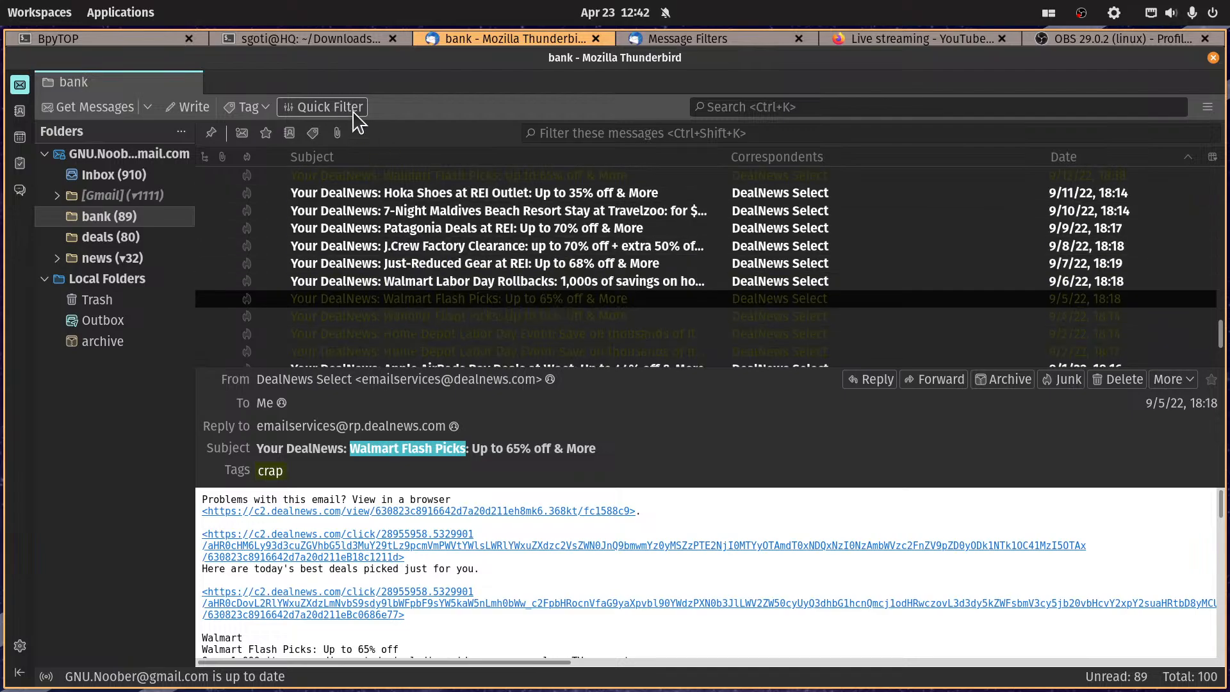
Step: Try to narrow the bank folder's messages by the text "crap", and clear the search text
{"action": "left_click", "coordinate": [720, 132]}
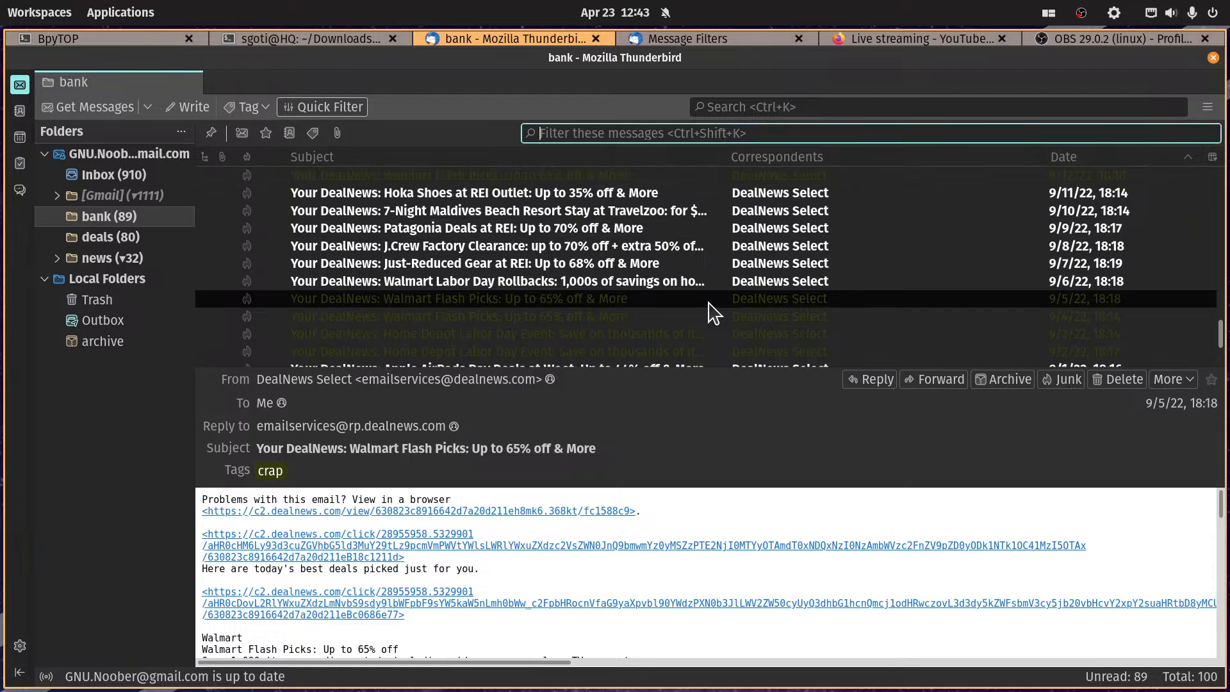
{"action": "type", "text": "ta"}
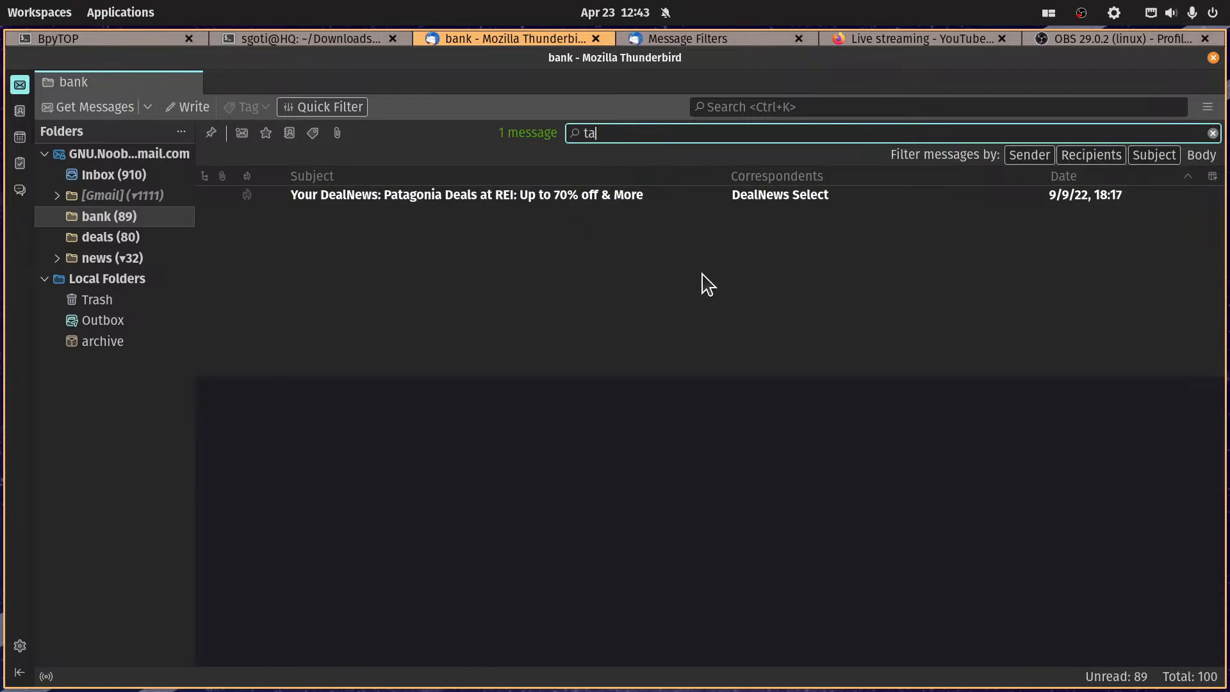
{"action": "key", "text": "Escape"}
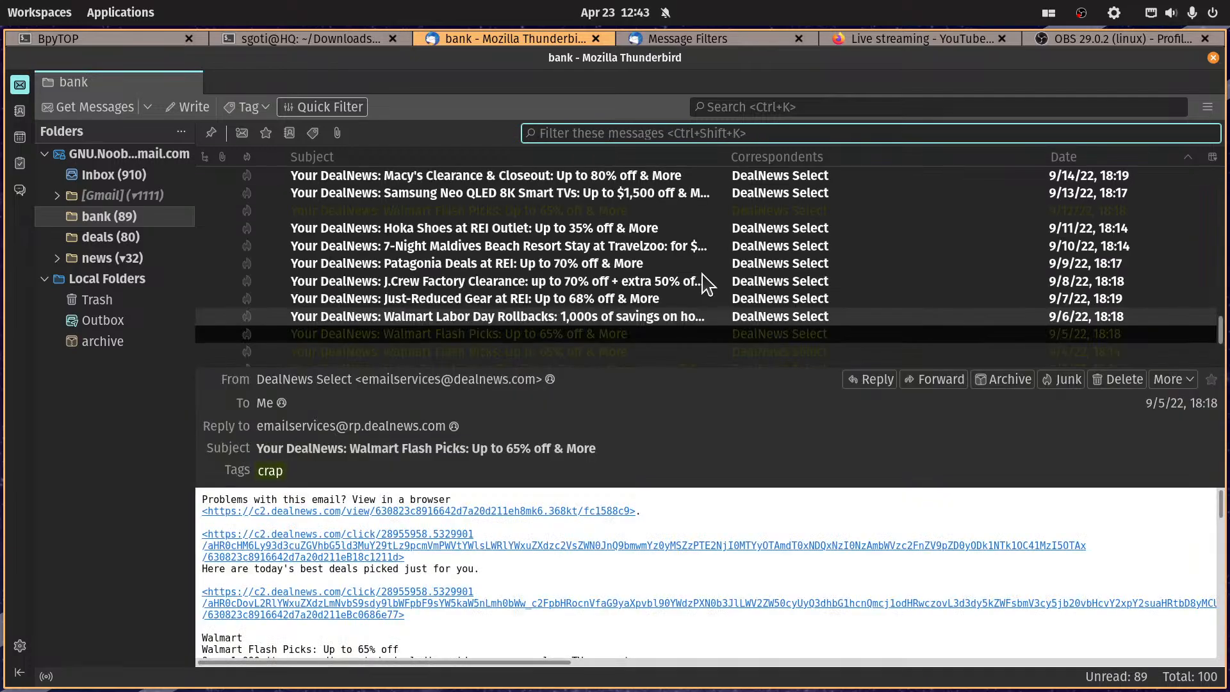
{"action": "type", "text": "c"}
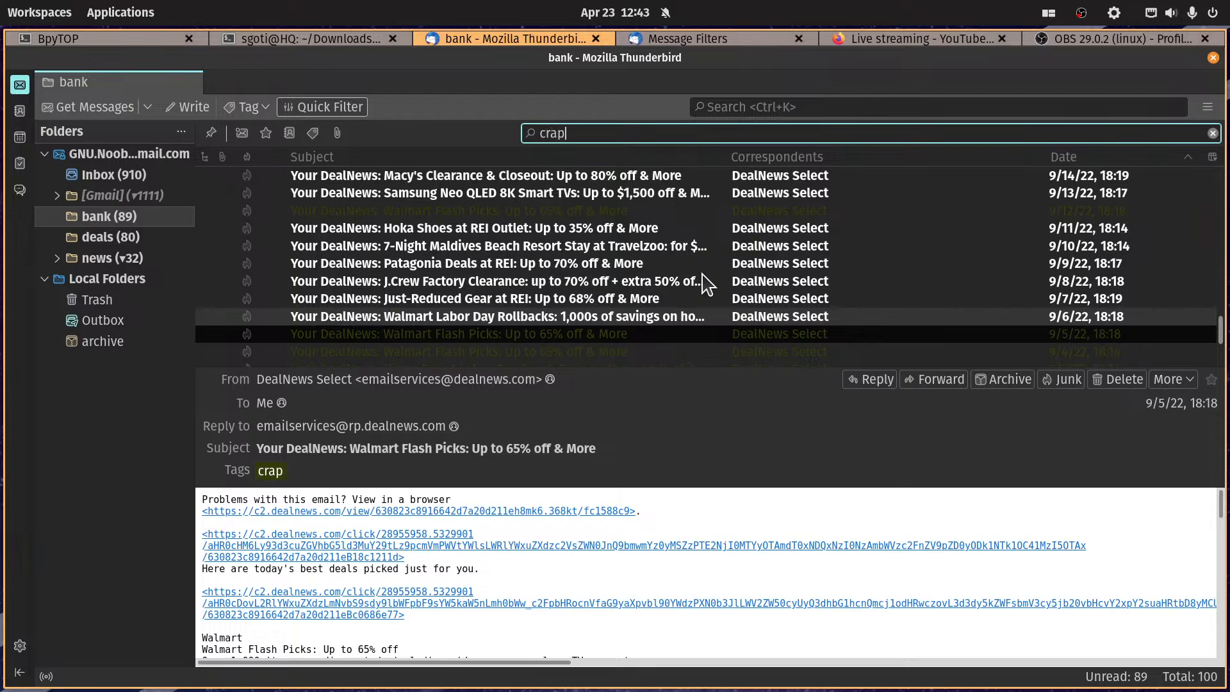
{"action": "type", "text": "rap"}
{"action": "key", "text": "BackSpace"}
{"action": "key", "text": "BackSpace"}
{"action": "key", "text": "BackSpace"}
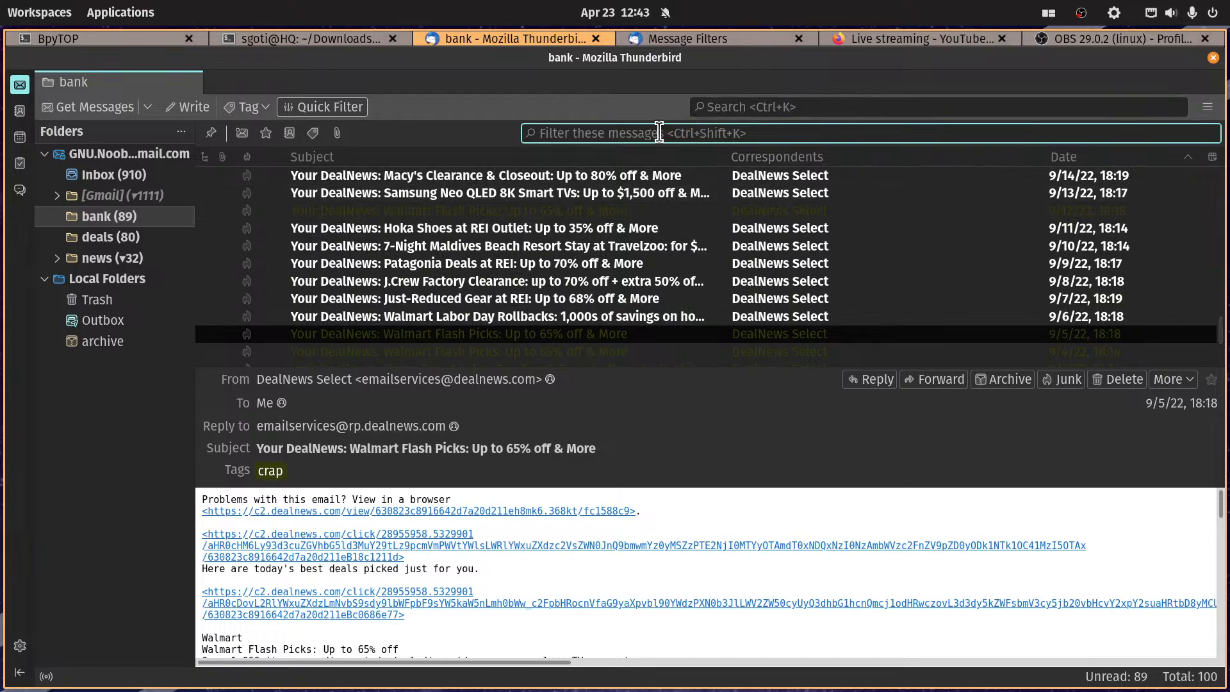
{"action": "left_click", "coordinate": [267, 109]}
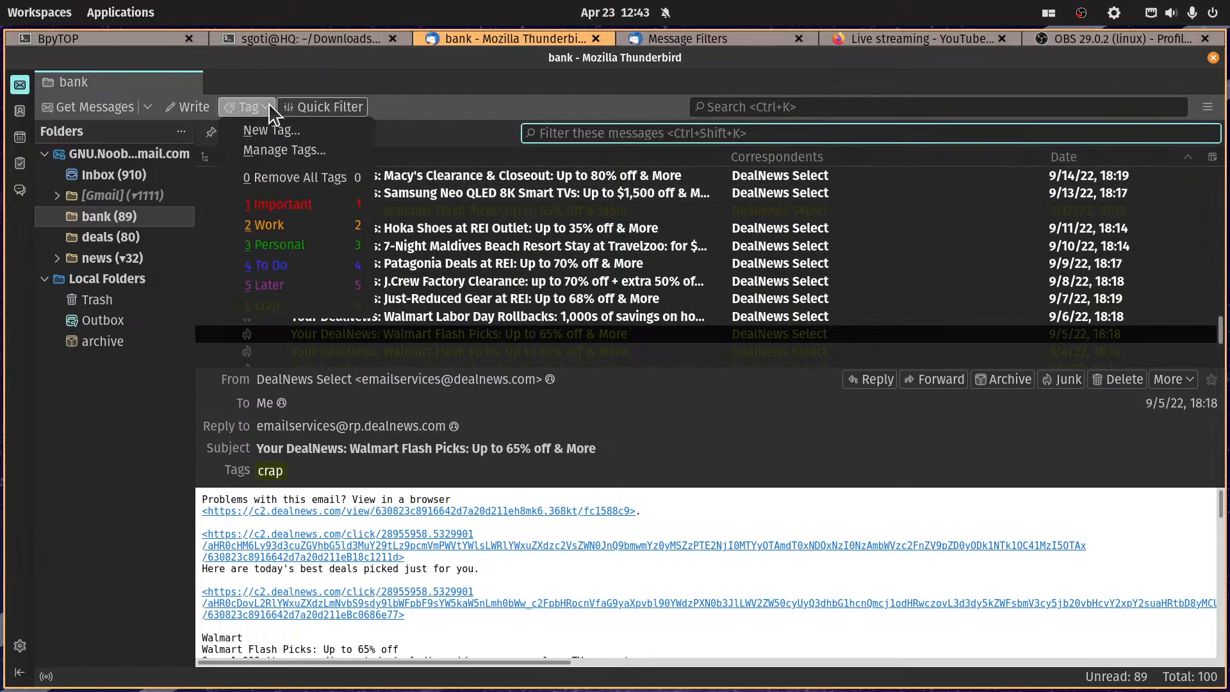
{"action": "left_click", "coordinate": [449, 111]}
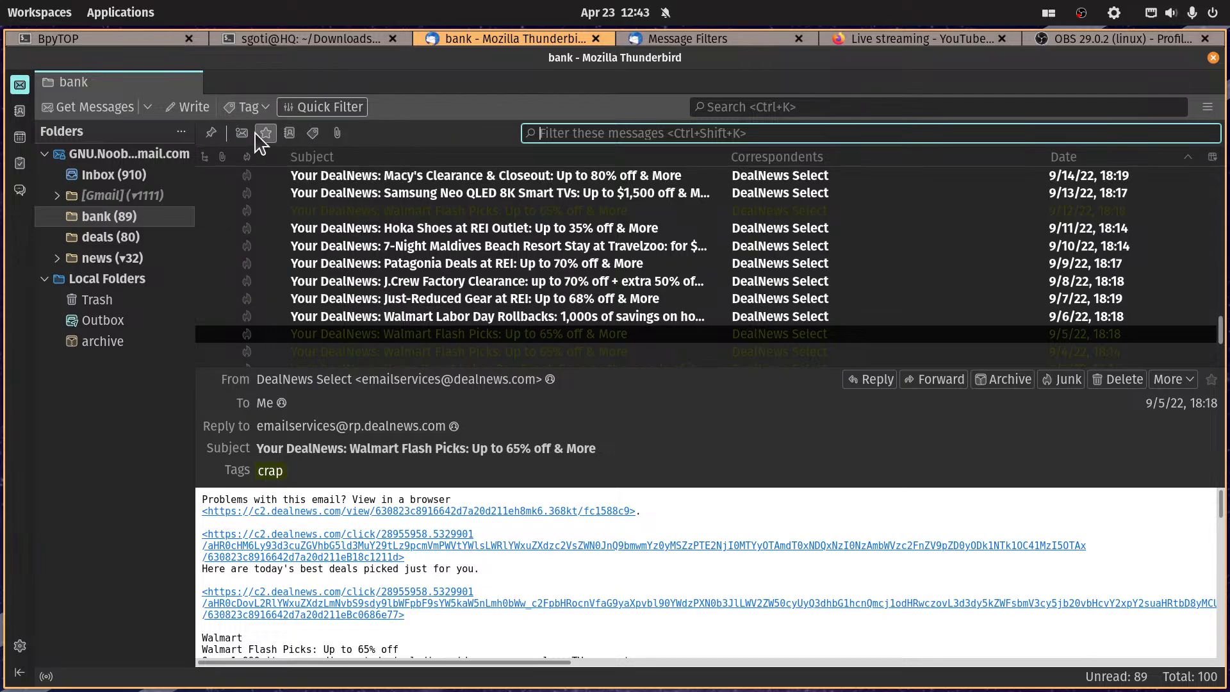
Step: Show only the tagged messages in the bank folder, then restore the full message list
{"action": "left_click", "coordinate": [314, 134]}
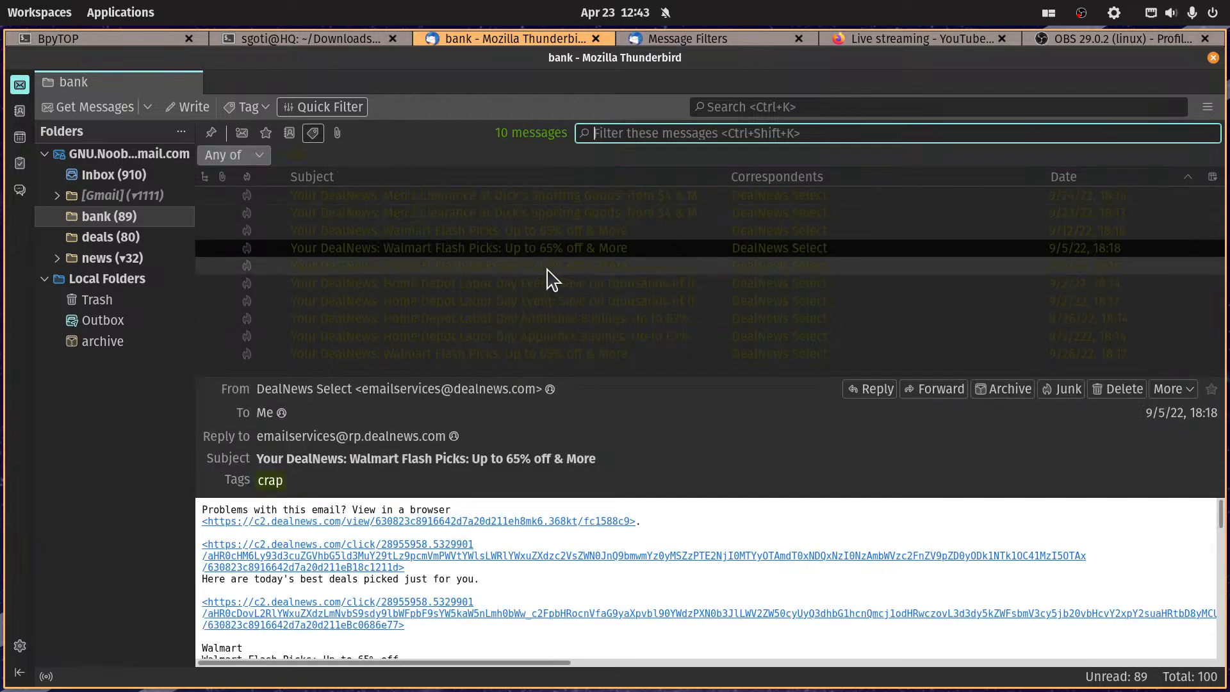
{"action": "left_click", "coordinate": [313, 133]}
{"action": "scroll", "coordinate": [572, 250], "scroll_direction": "up", "scroll_amount": 7}
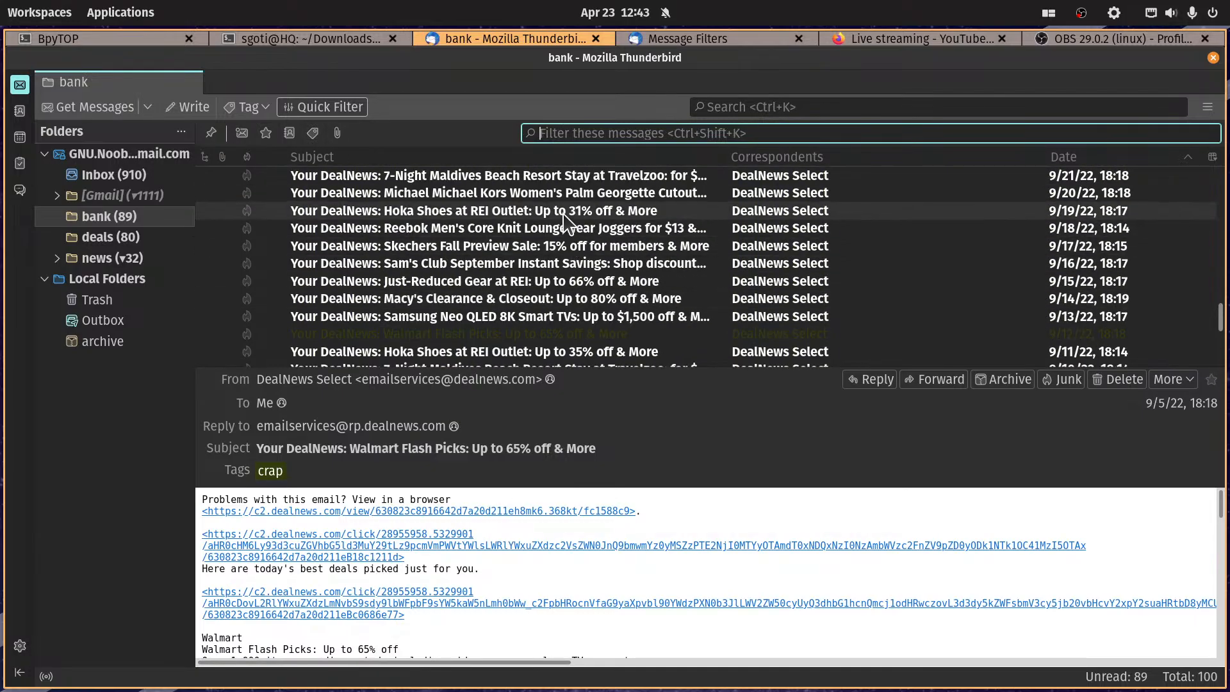
{"action": "scroll", "coordinate": [542, 234], "scroll_direction": "down", "scroll_amount": 3}
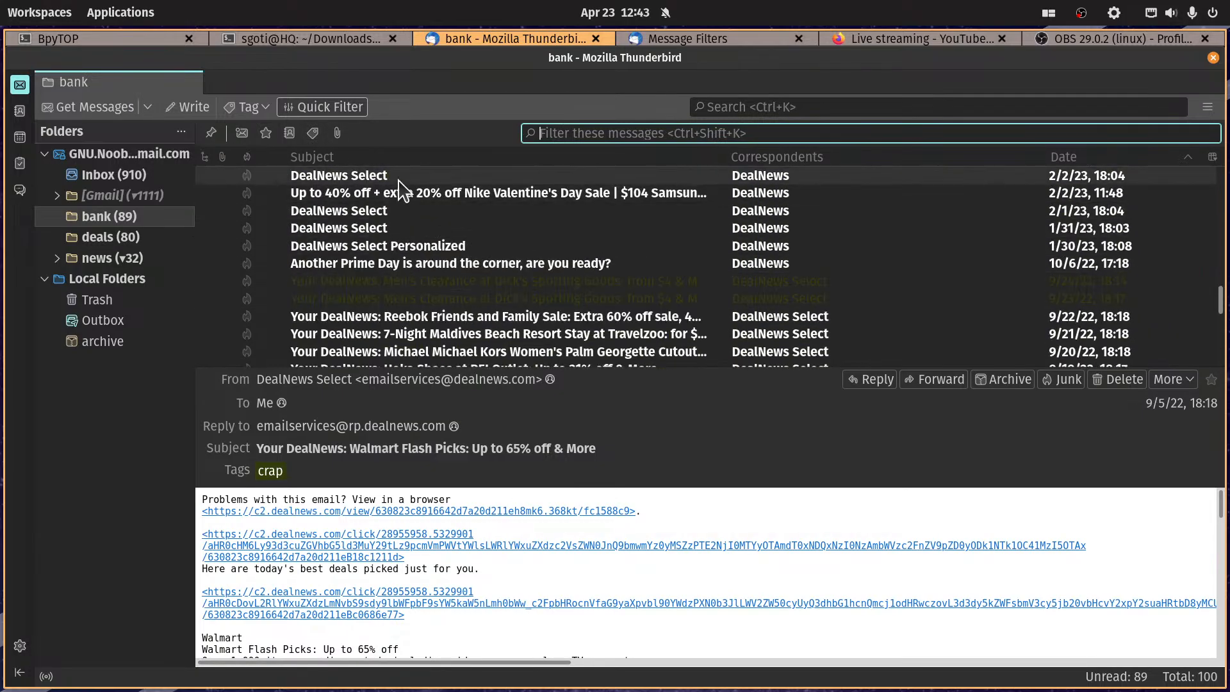
Step: Limit the bank folder to tagged messages again, select them all, and return to the newest messages in the full list
{"action": "left_click", "coordinate": [313, 134]}
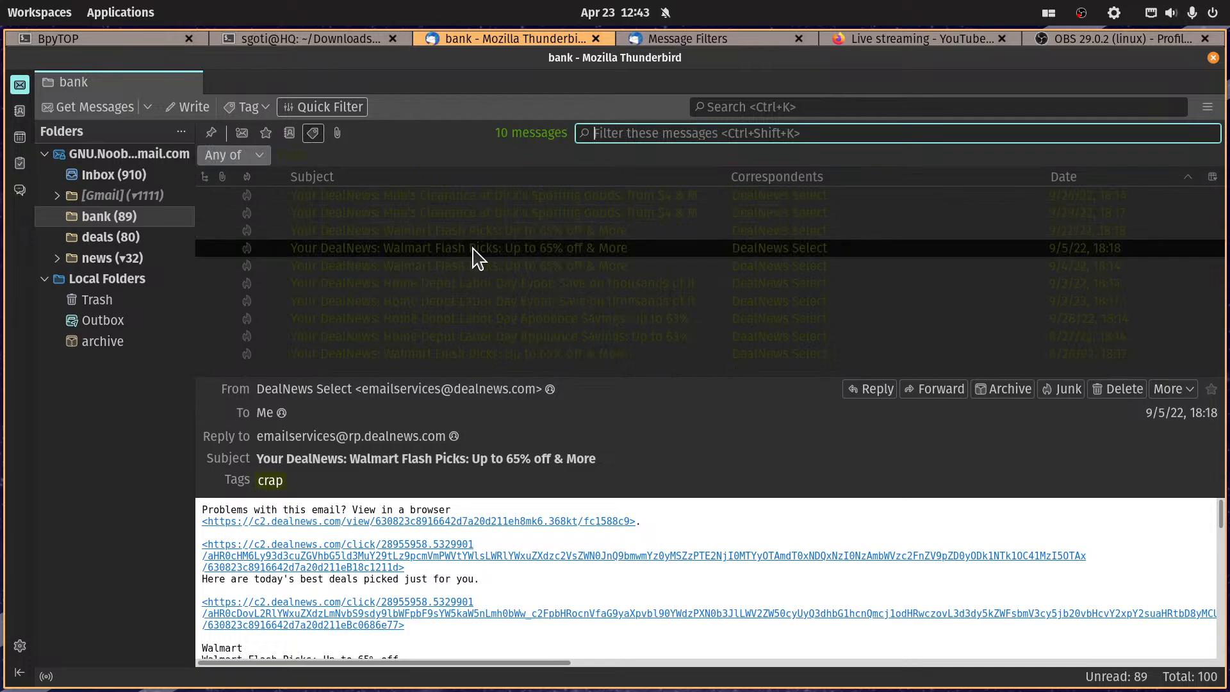
{"action": "left_click", "coordinate": [455, 287]}
{"action": "key", "text": "ctrl+a"}
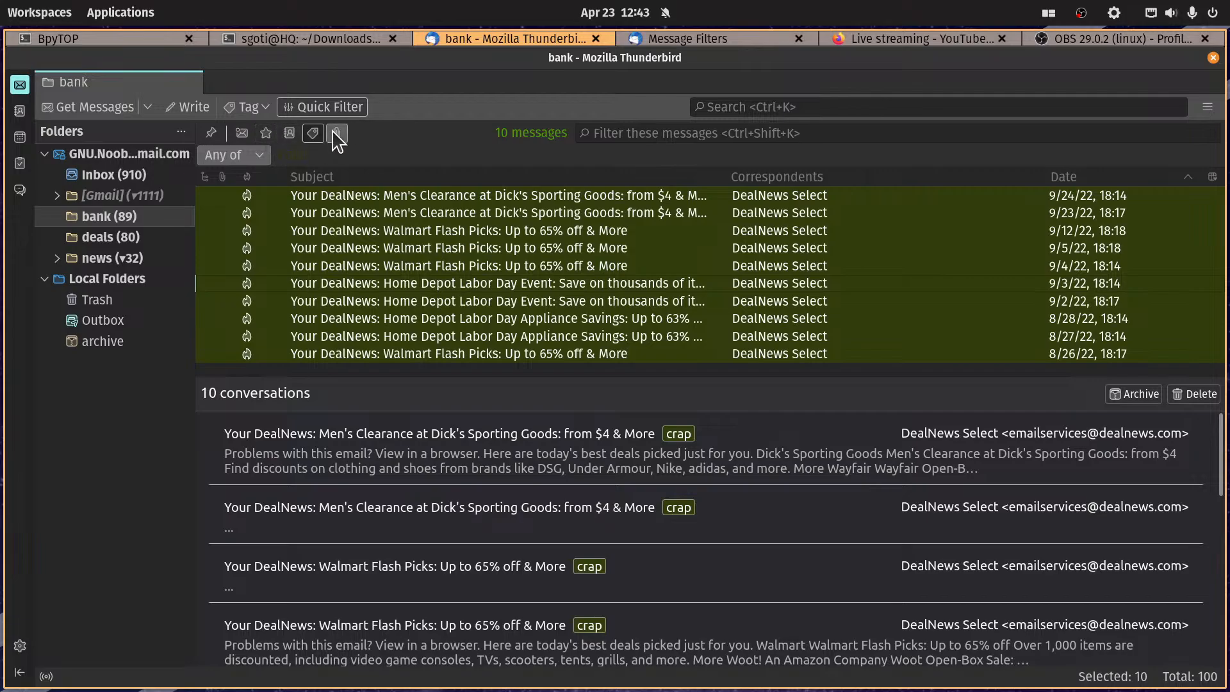
{"action": "left_click", "coordinate": [313, 132]}
{"action": "scroll", "coordinate": [513, 243], "scroll_direction": "up", "scroll_amount": 15}
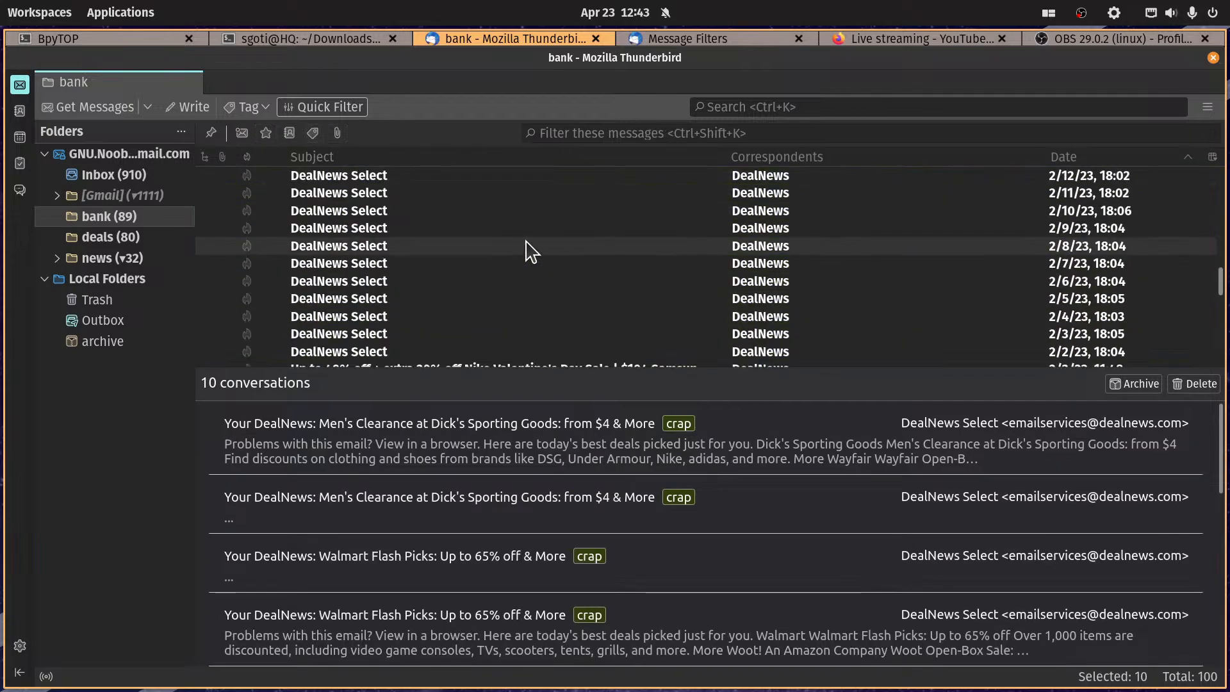
{"action": "scroll", "coordinate": [482, 216], "scroll_direction": "up", "scroll_amount": 11}
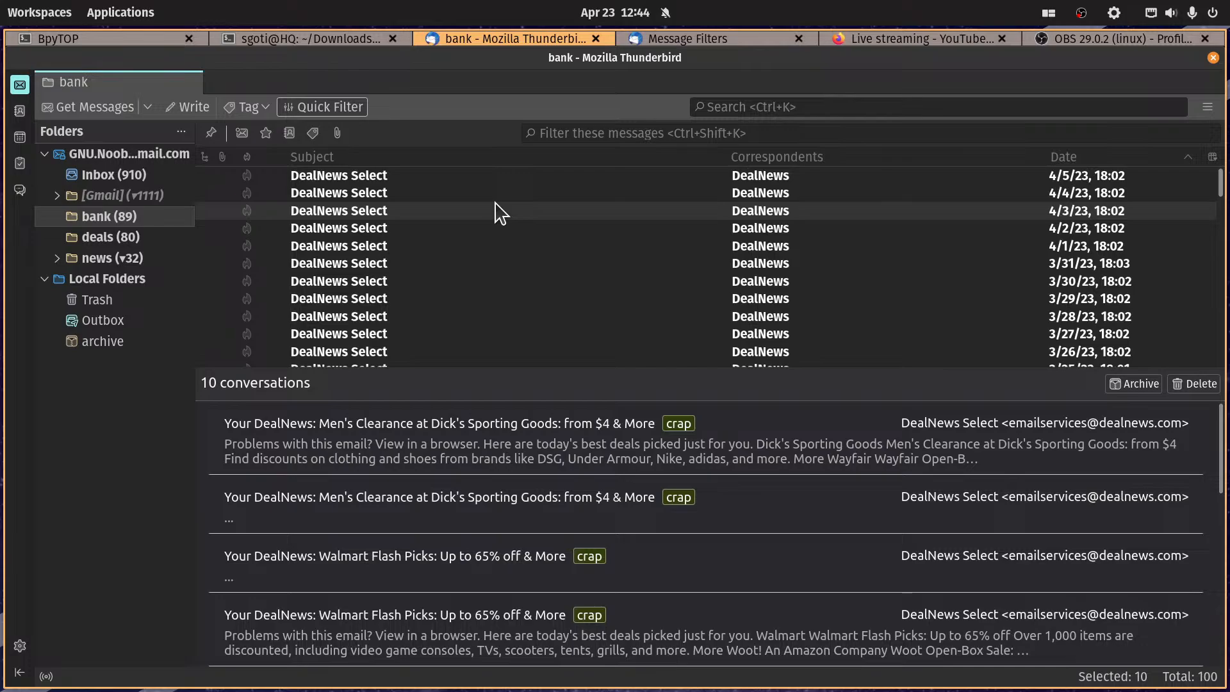
Step: Go through the message filters in their running order, from delete down to age-14days
{"action": "left_click", "coordinate": [736, 34]}
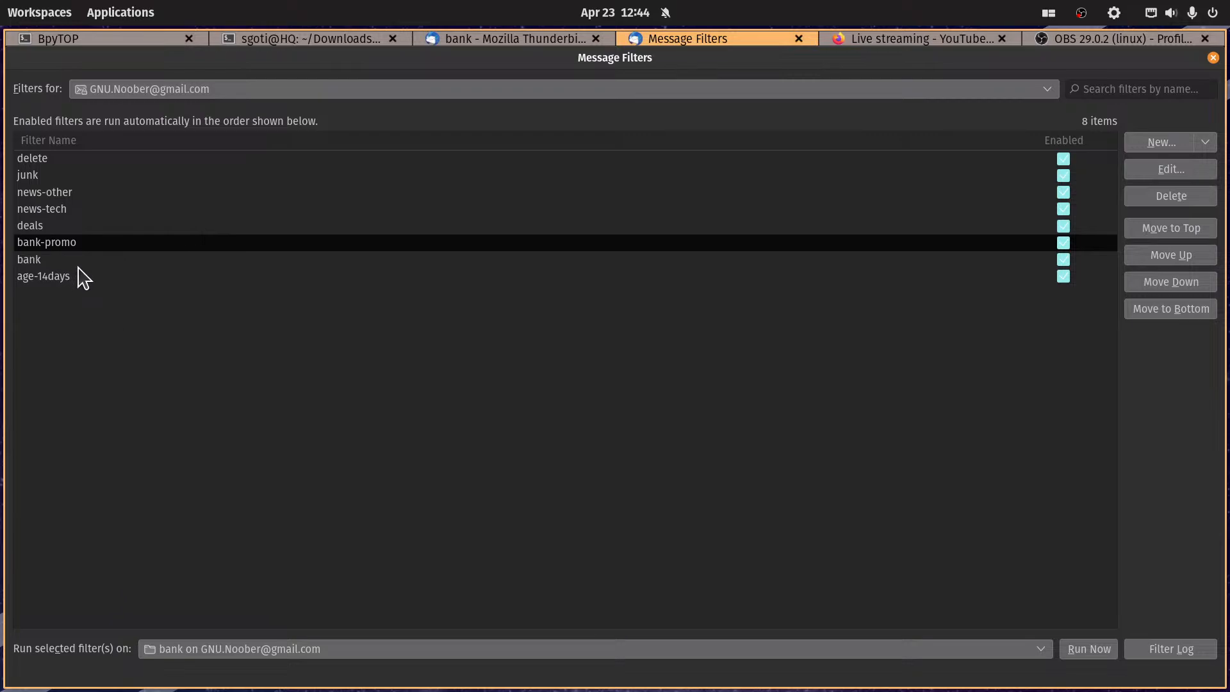
{"action": "left_click", "coordinate": [61, 160]}
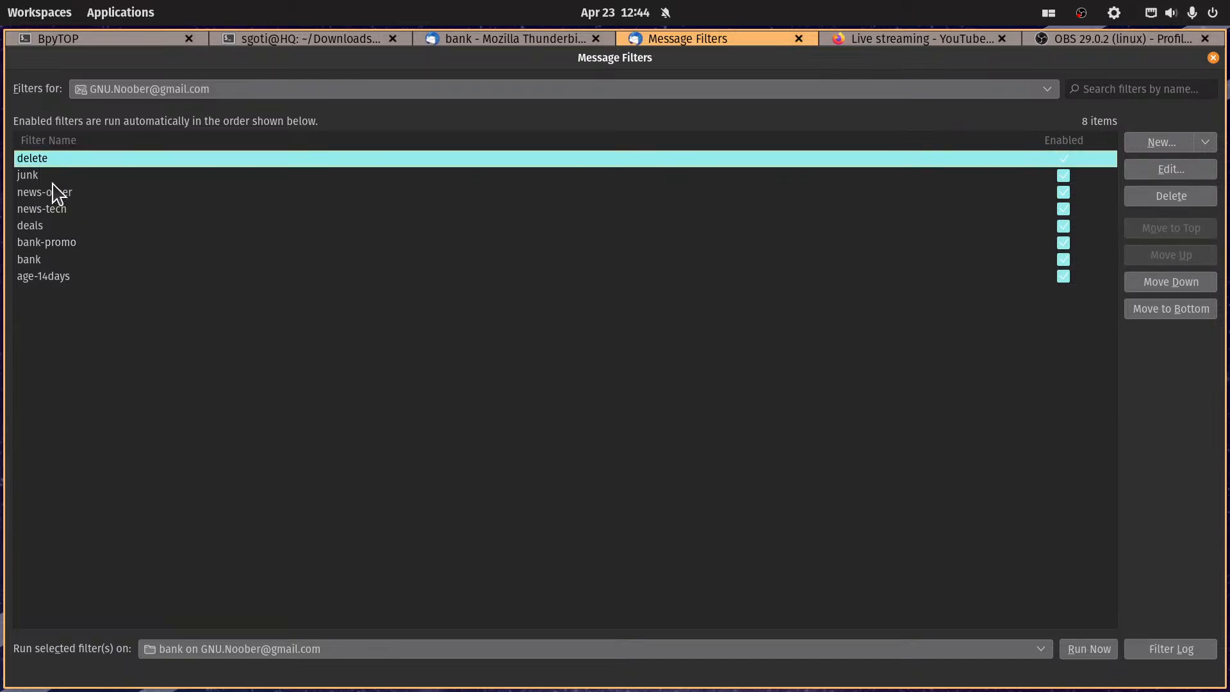
{"action": "left_click", "coordinate": [53, 173]}
{"action": "left_click", "coordinate": [61, 194]}
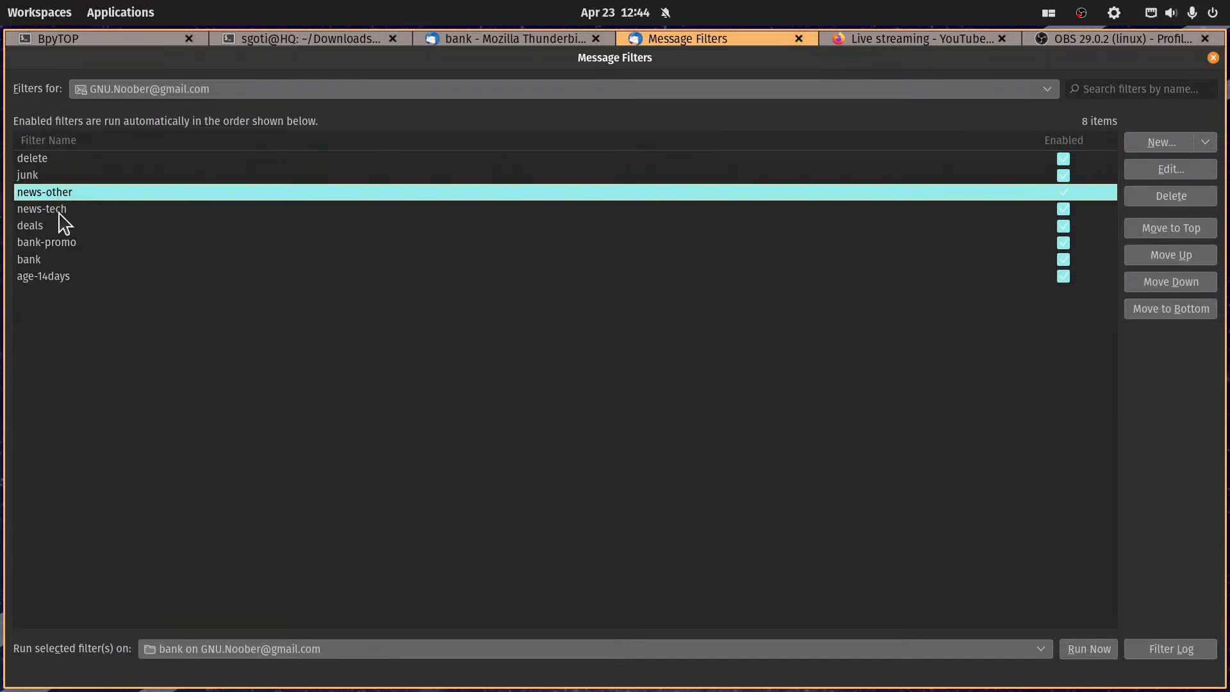
{"action": "left_click", "coordinate": [59, 214]}
{"action": "left_click", "coordinate": [54, 224]}
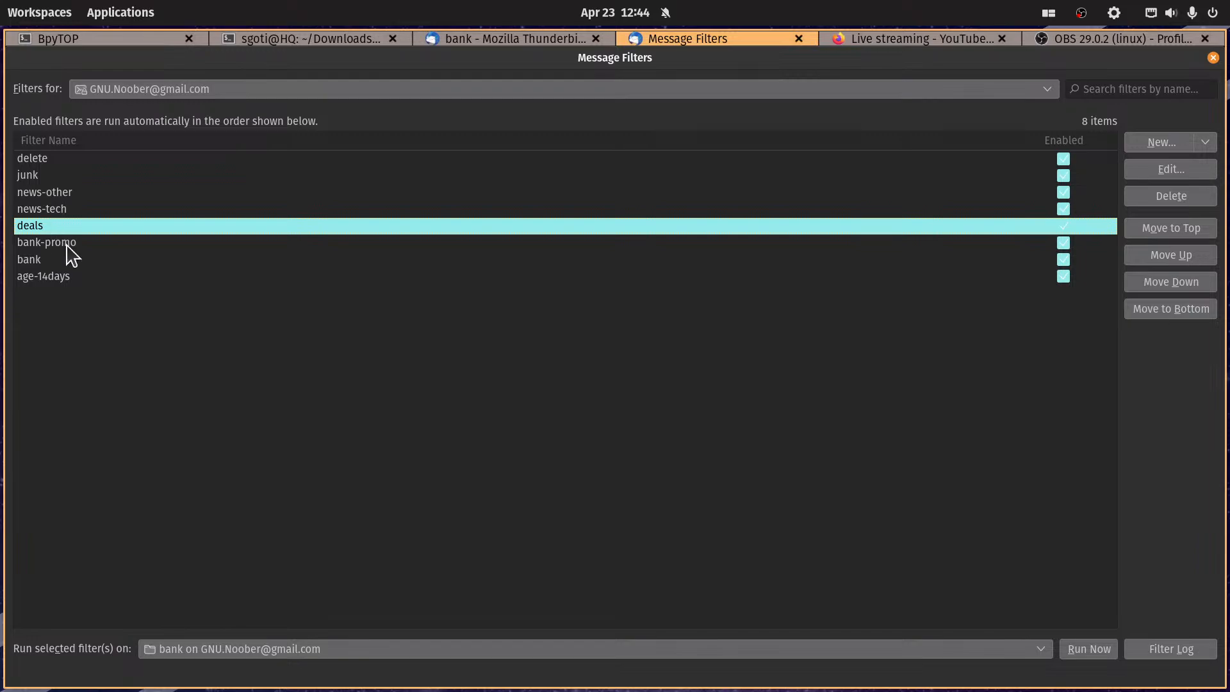
{"action": "left_click", "coordinate": [67, 244]}
{"action": "left_click", "coordinate": [53, 259]}
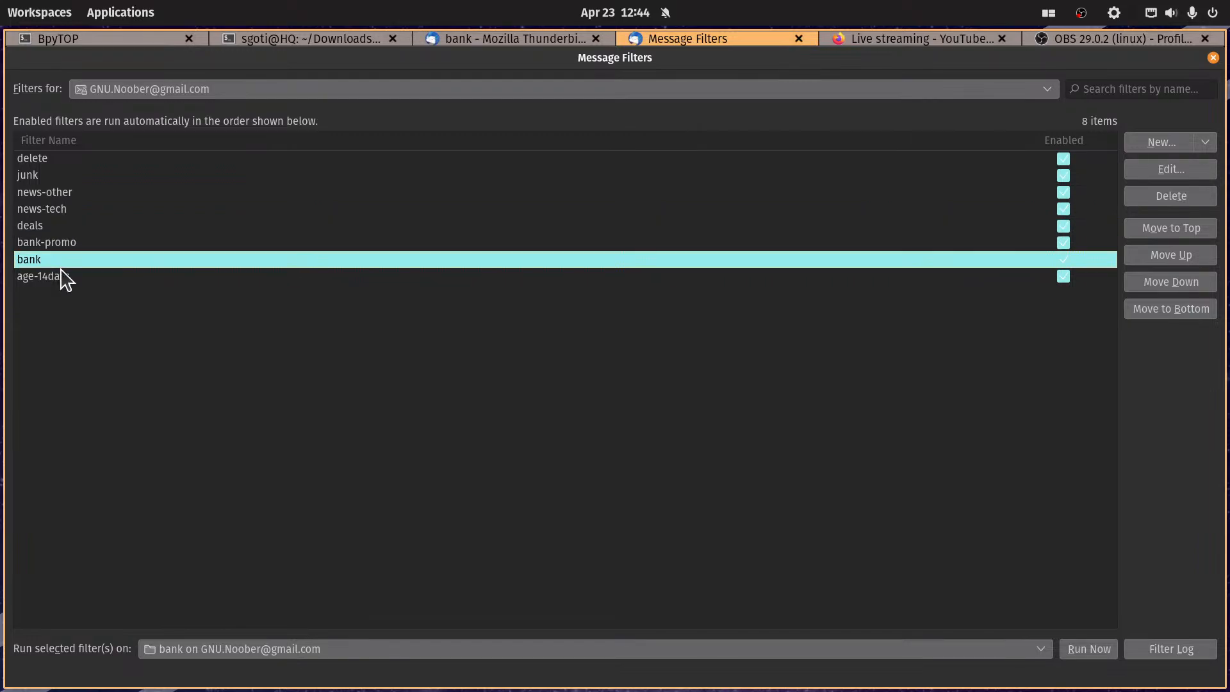
{"action": "left_click", "coordinate": [66, 280]}
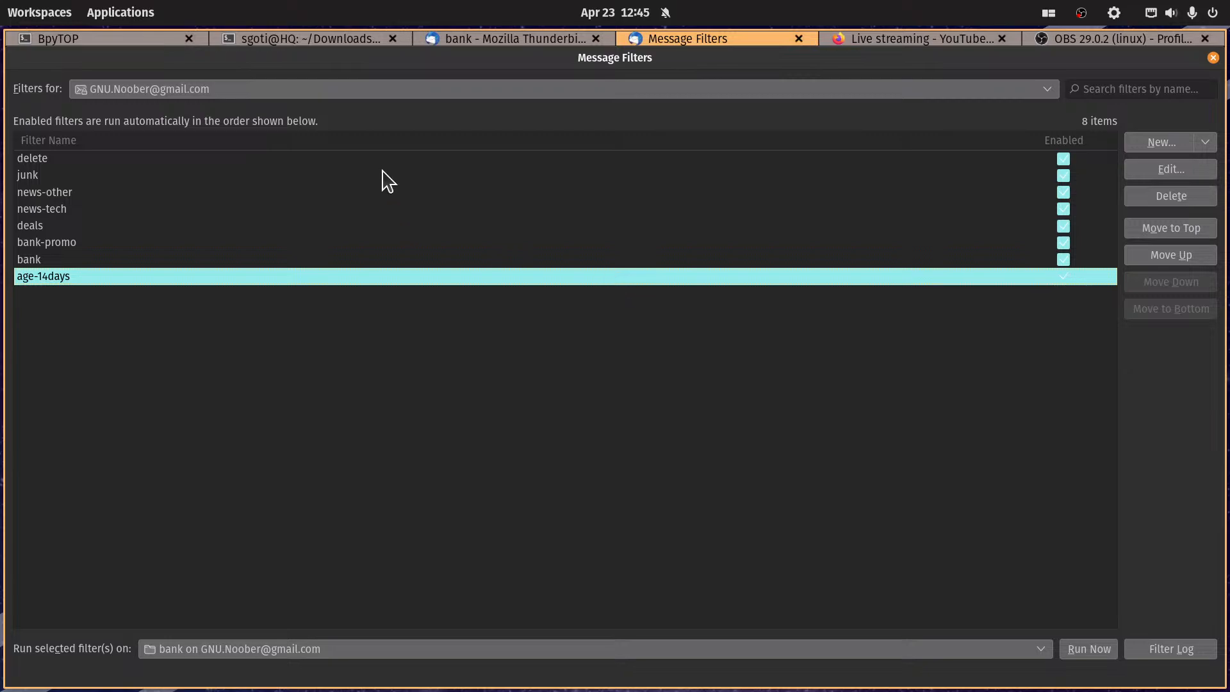
Step: Review the conditions and actions of the bank-promo filter and close its rules
{"action": "left_click", "coordinate": [88, 244]}
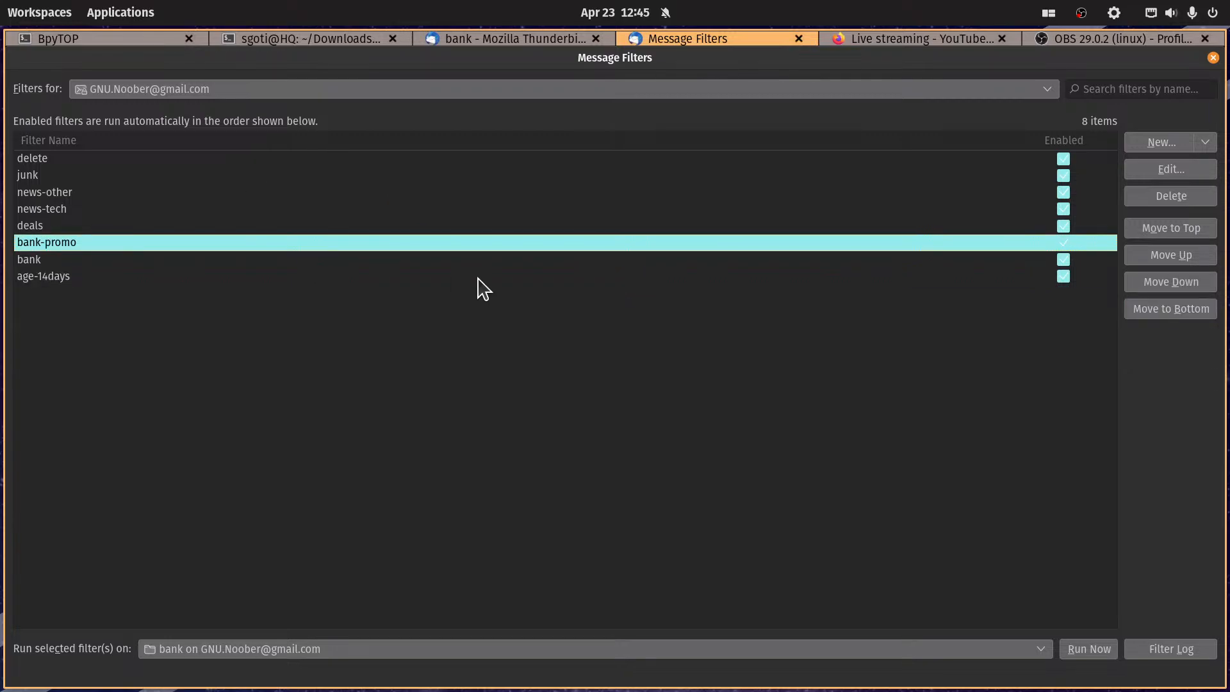
{"action": "left_click", "coordinate": [1170, 170]}
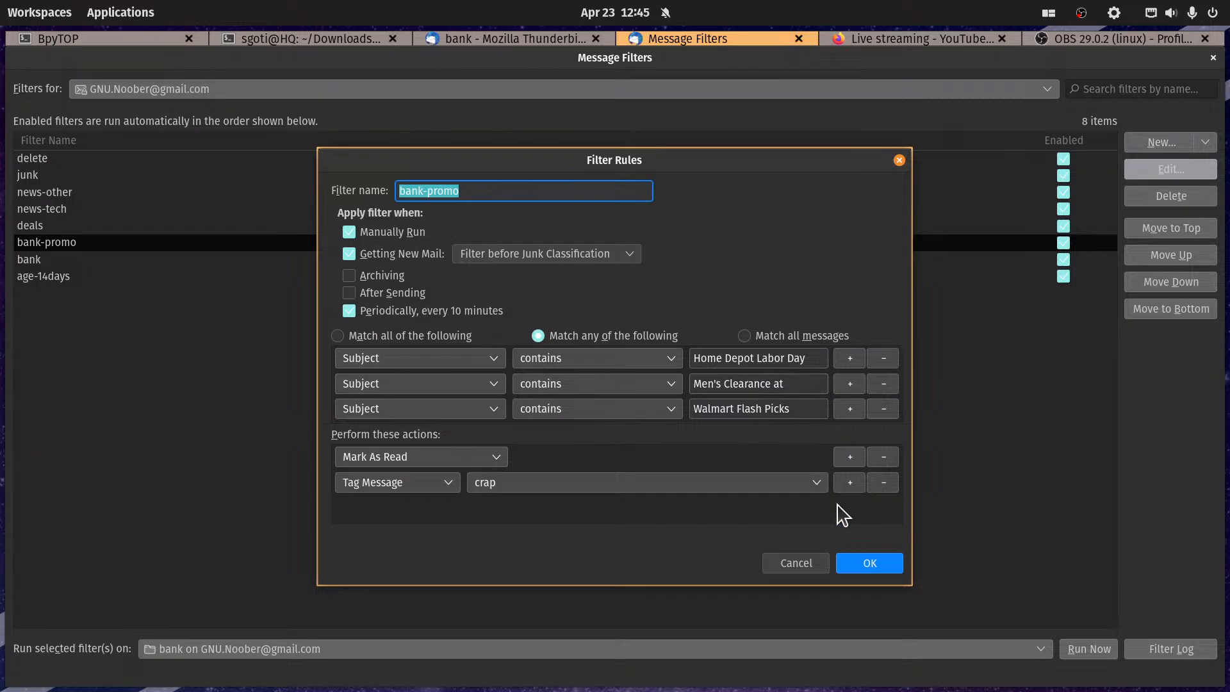
{"action": "left_click", "coordinate": [864, 564]}
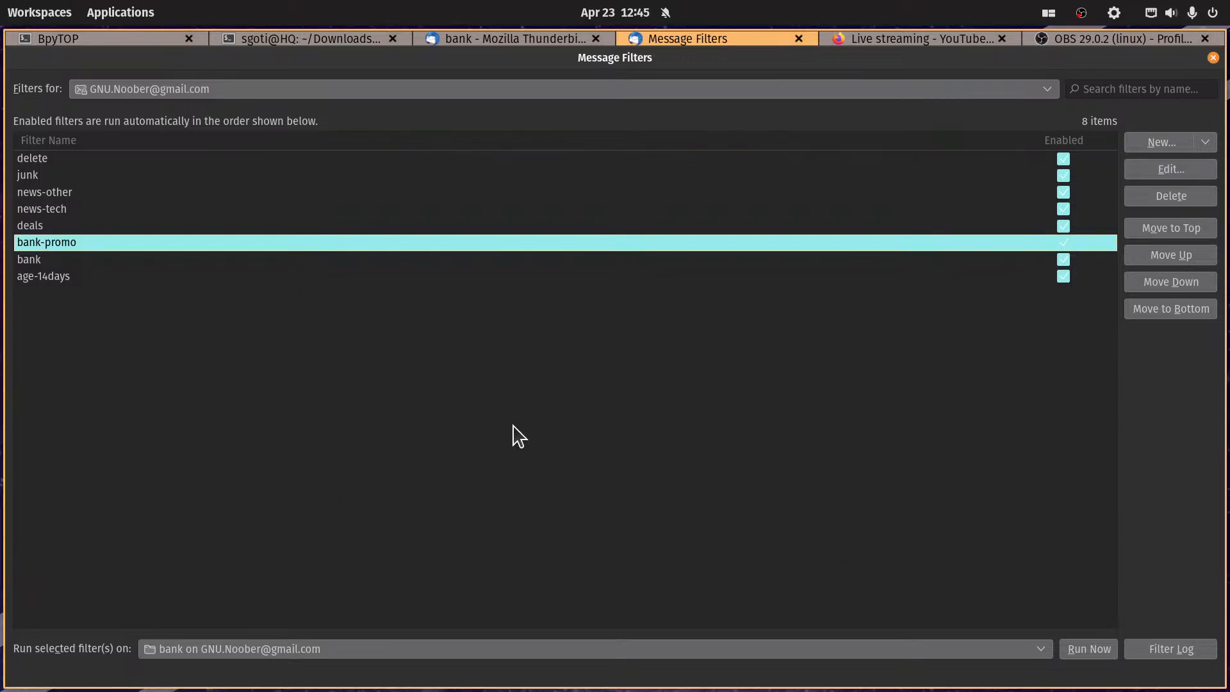
Step: Review the sender condition and move action of the news-other filter and close its rules without saving
{"action": "left_click", "coordinate": [61, 194]}
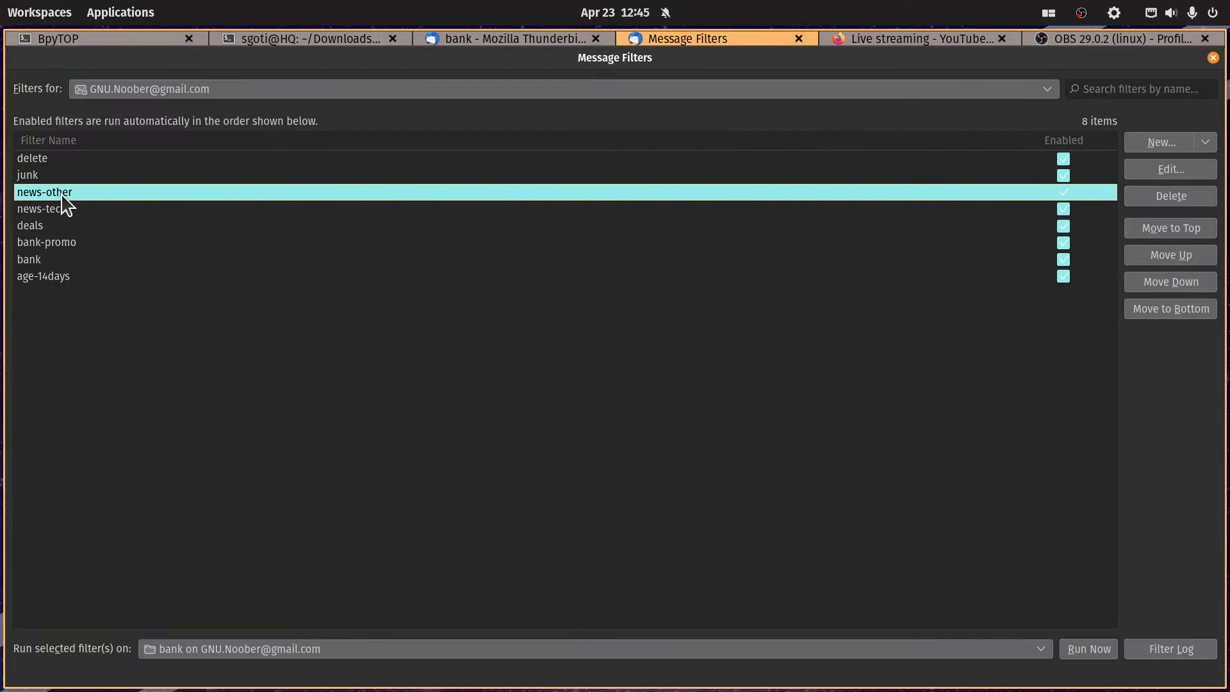
{"action": "left_click", "coordinate": [67, 277]}
{"action": "left_click", "coordinate": [53, 258]}
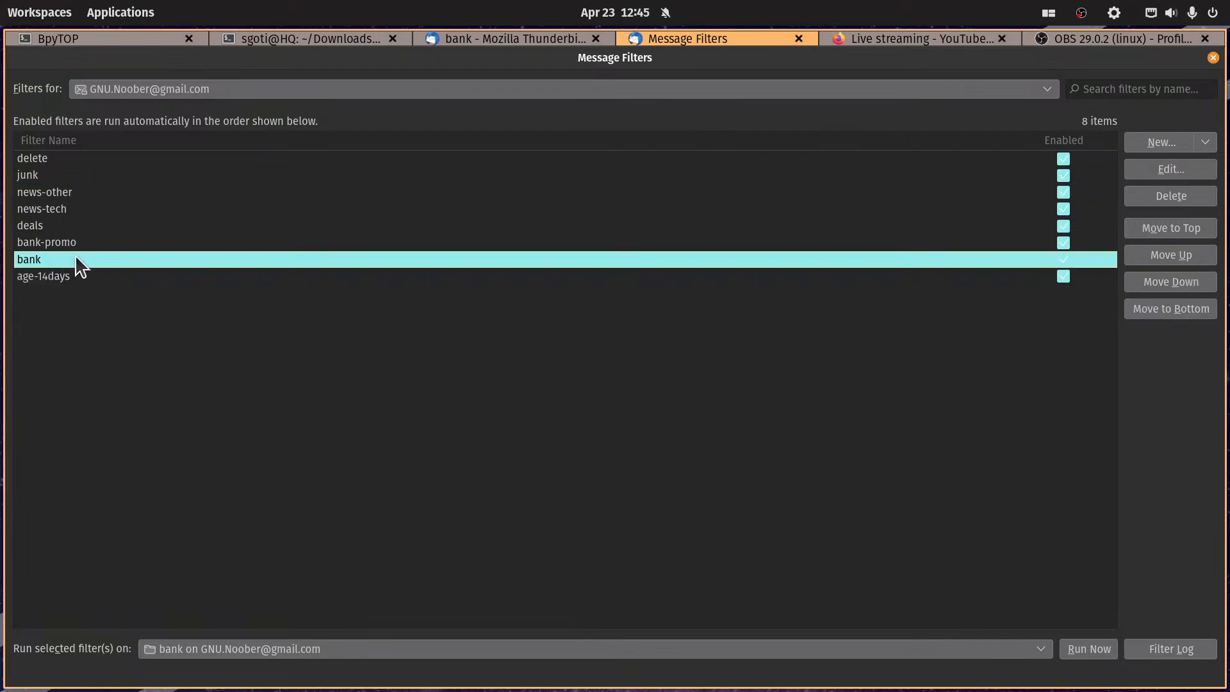
{"action": "left_click", "coordinate": [58, 194]}
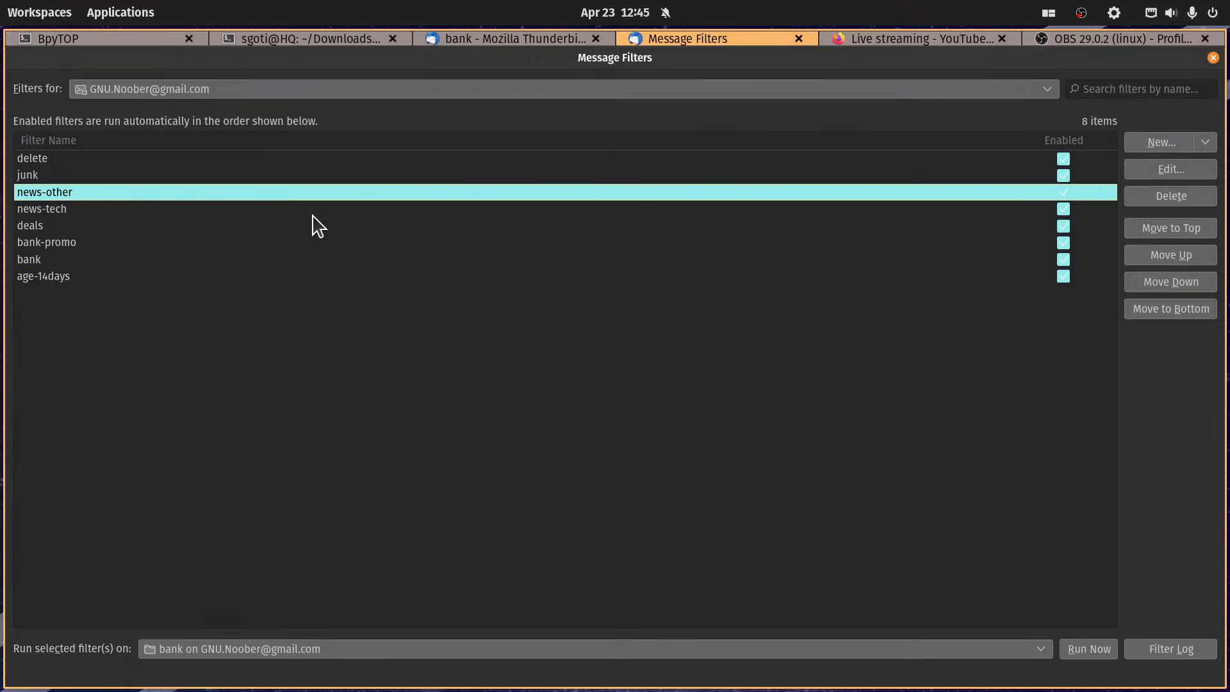
{"action": "left_click", "coordinate": [1176, 168]}
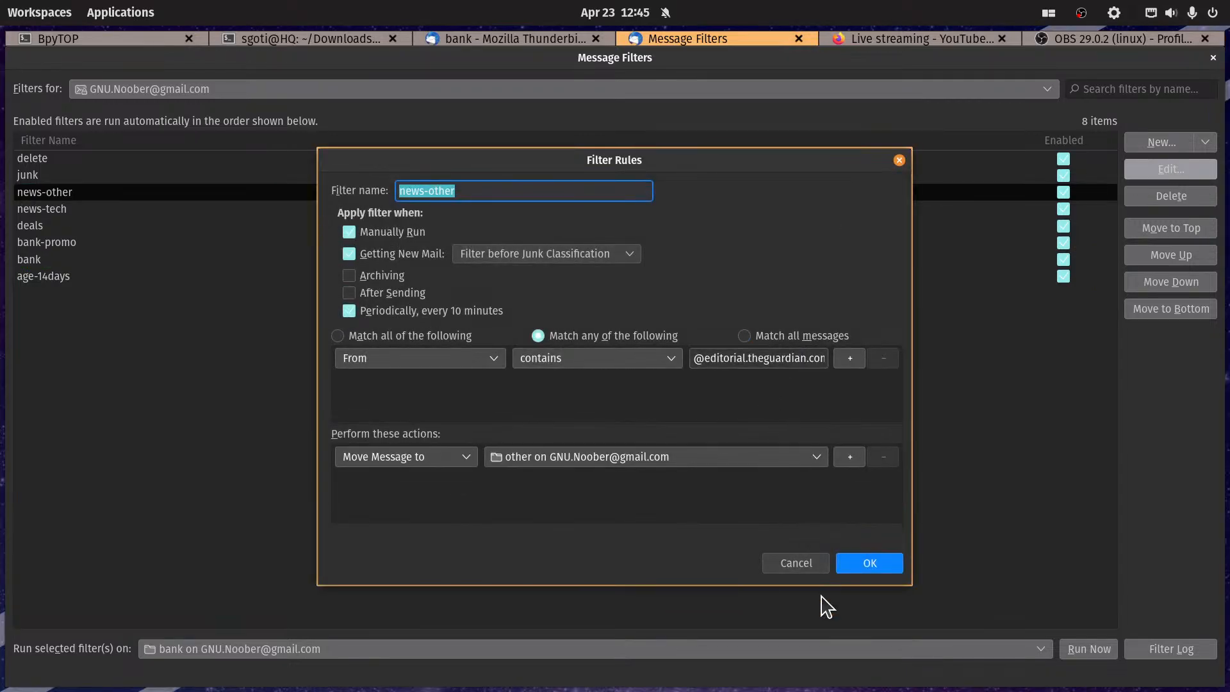
{"action": "left_click", "coordinate": [796, 563]}
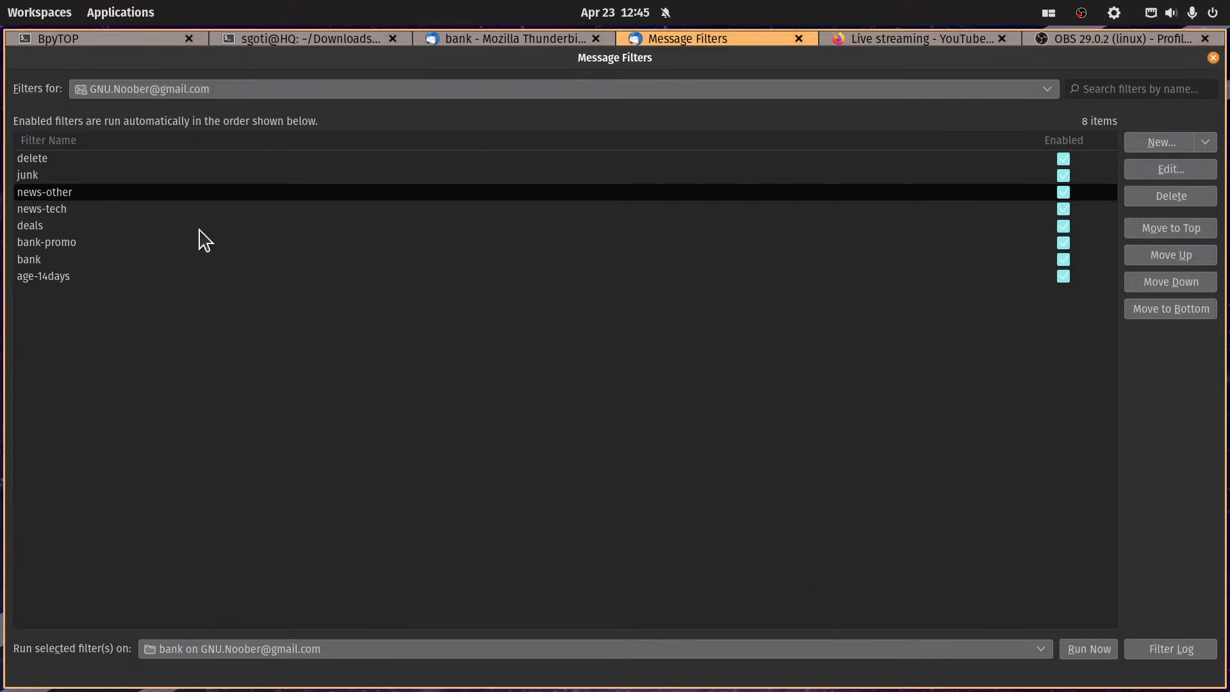
Step: Review the sender condition and move action of the news-tech filter and close its rules without saving
{"action": "left_click", "coordinate": [70, 209]}
{"action": "left_click", "coordinate": [1170, 168]}
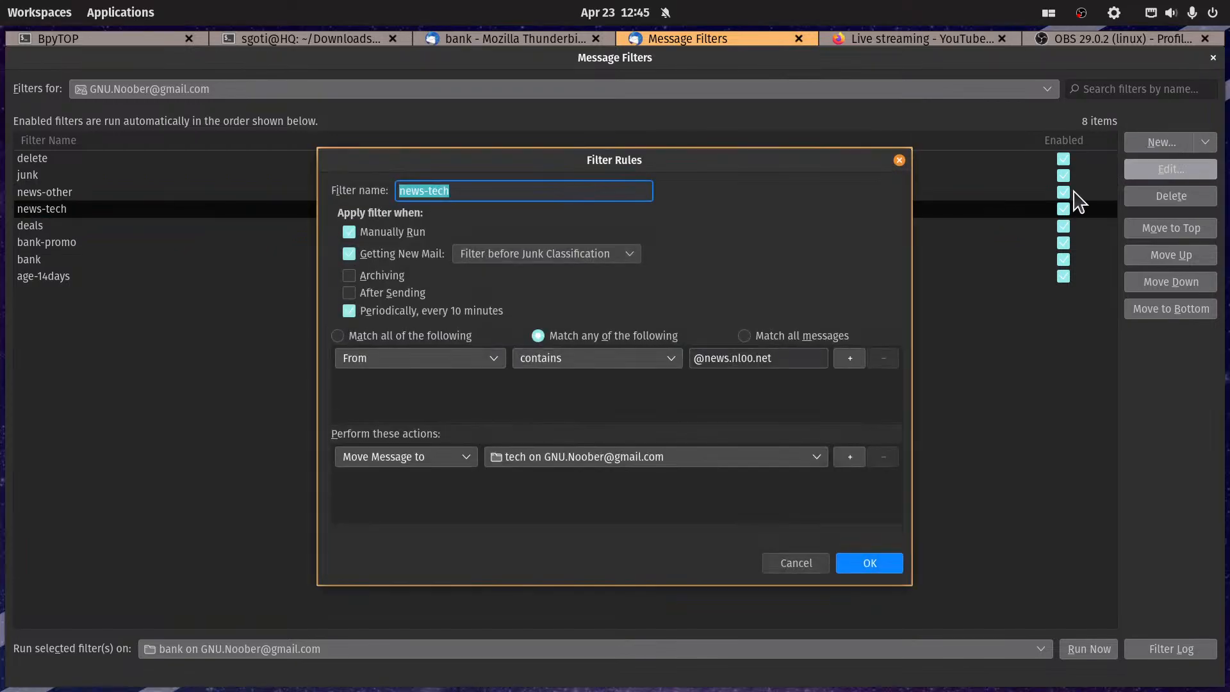
{"action": "left_click", "coordinate": [788, 561]}
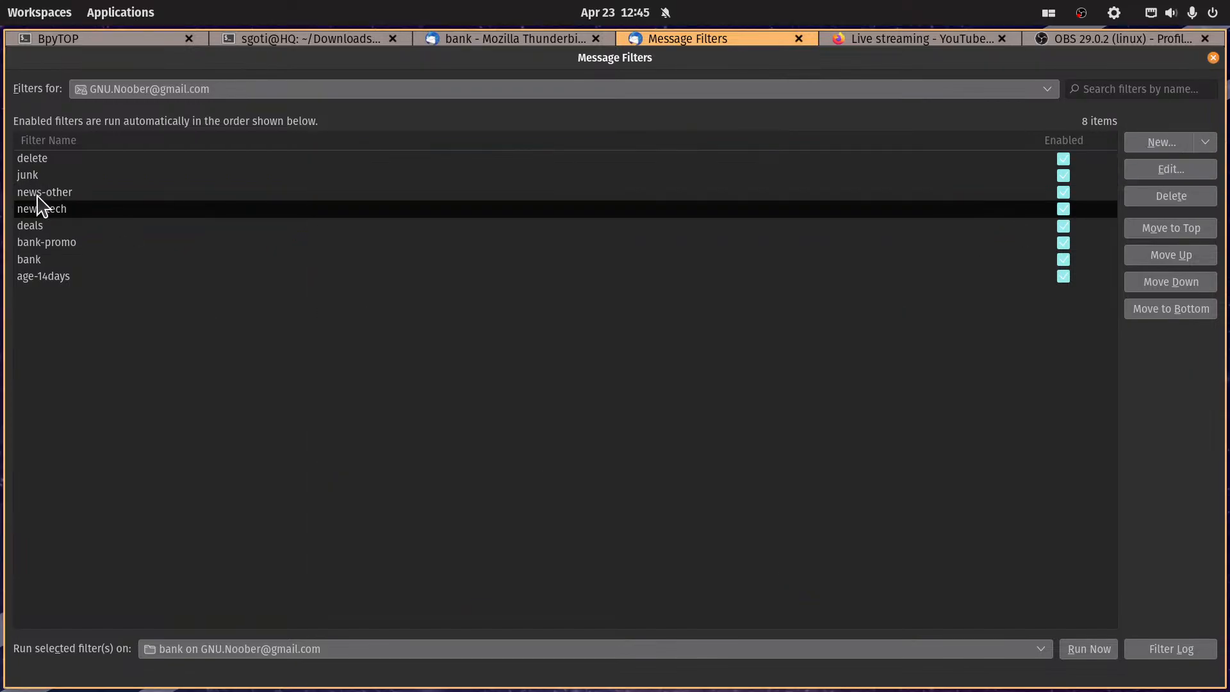
Step: Review the sender condition and actions of the junk filter and close its rules without saving
{"action": "left_click", "coordinate": [39, 177]}
{"action": "left_click", "coordinate": [1180, 172]}
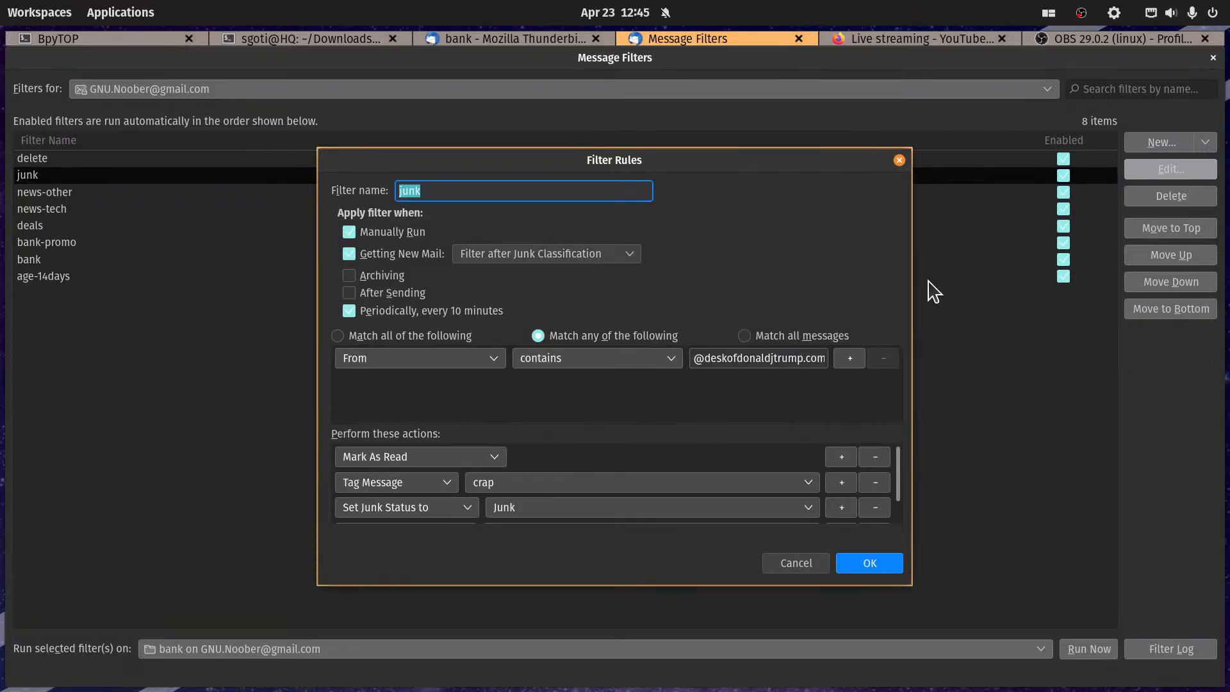
{"action": "left_click", "coordinate": [796, 564]}
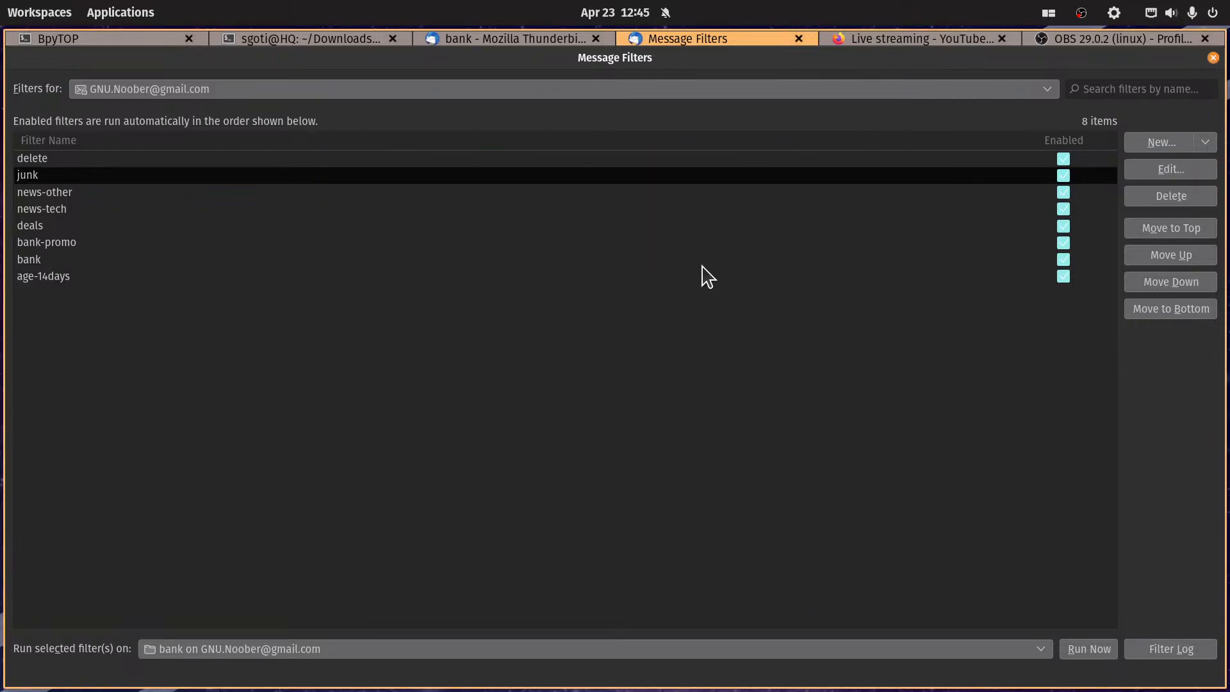
Step: Return to the mail window, show the Inbox, and copy the sender address of the BeFrugal message dated 4/19/23
{"action": "left_click", "coordinate": [494, 44]}
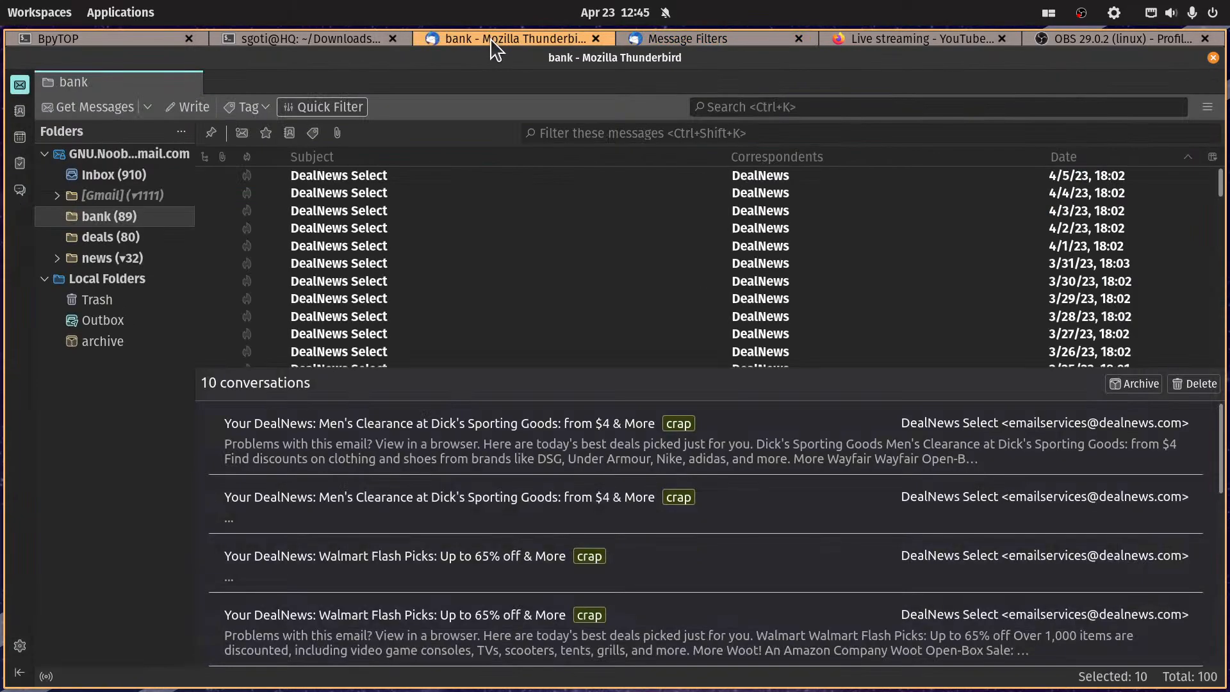
{"action": "left_click", "coordinate": [339, 42]}
{"action": "left_click", "coordinate": [442, 39]}
{"action": "left_click", "coordinate": [136, 177]}
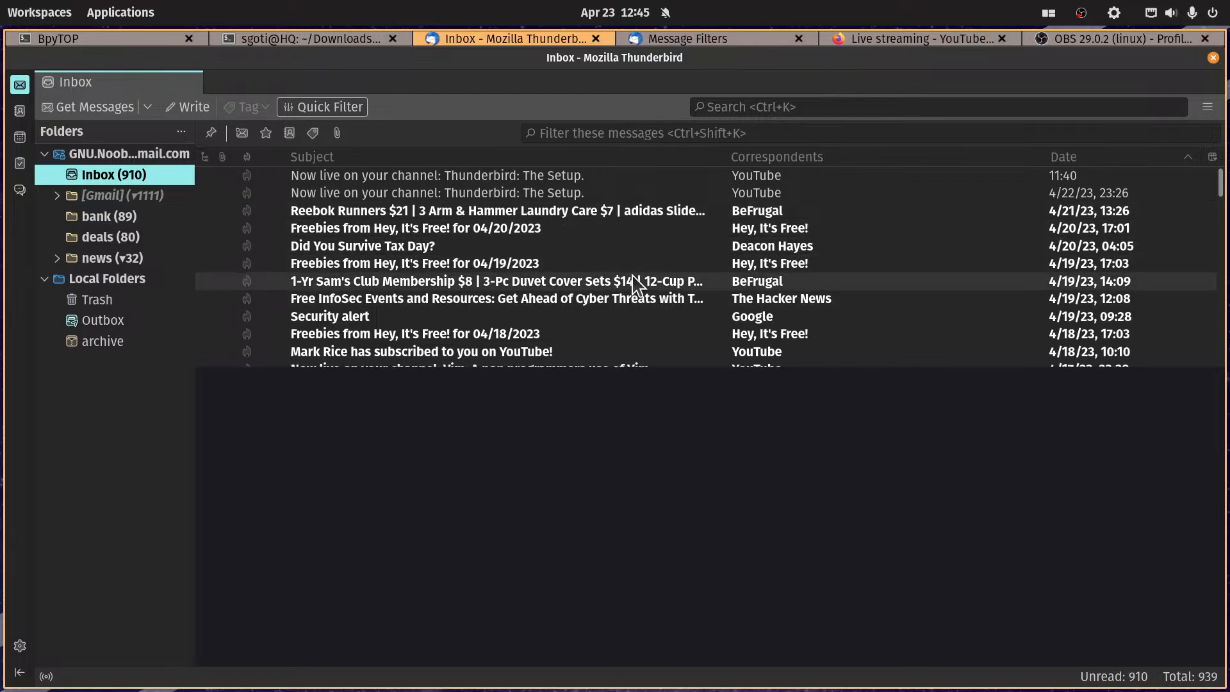
{"action": "left_click", "coordinate": [606, 282]}
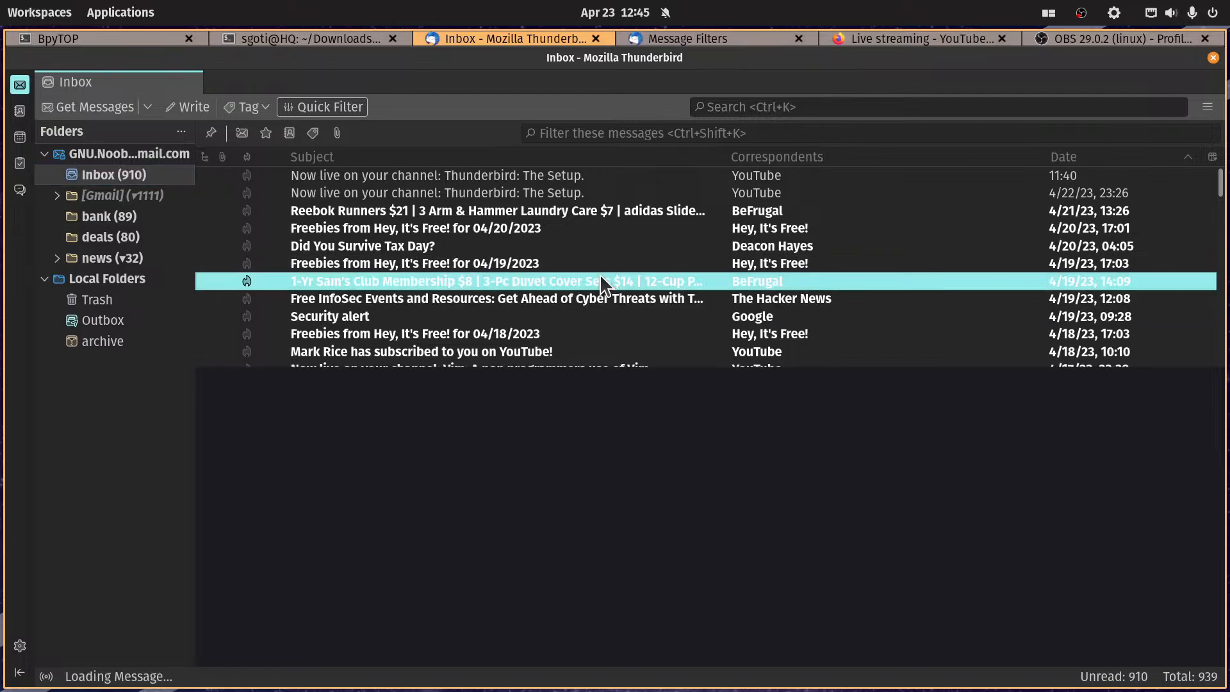
{"action": "left_click", "coordinate": [430, 381]}
{"action": "left_click", "coordinate": [550, 468]}
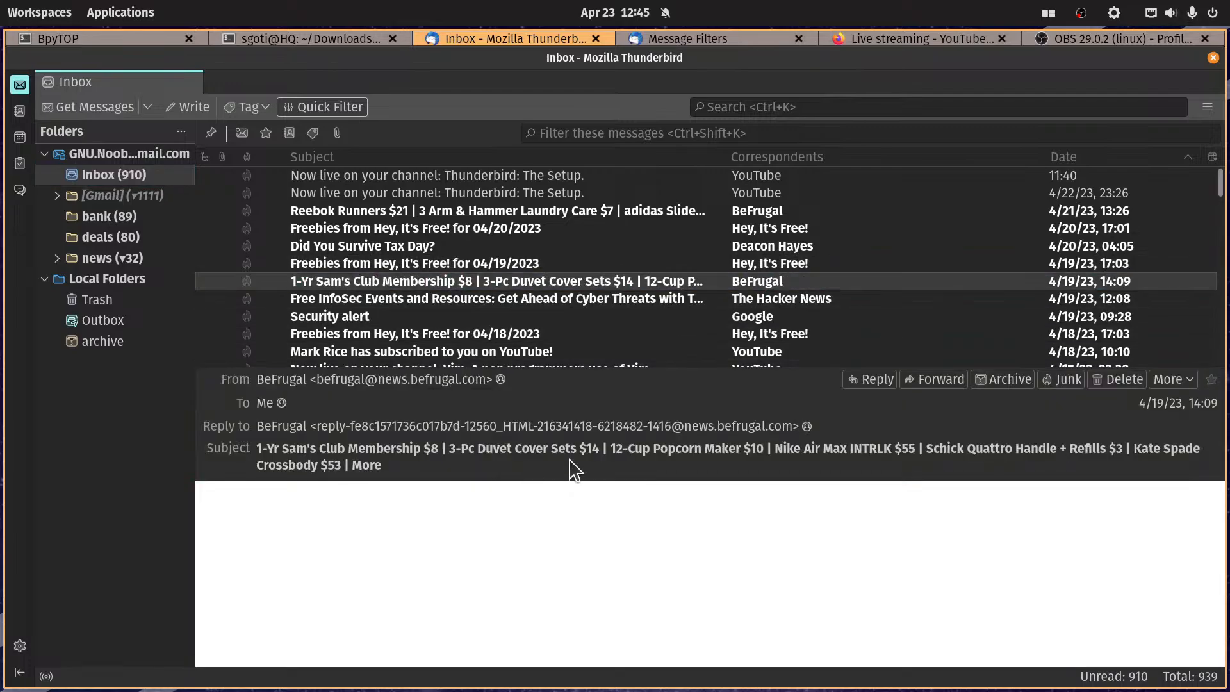
Step: Add a From contains condition with the copied BeFrugal sender address to the deals filter and save it
{"action": "left_click", "coordinate": [695, 40]}
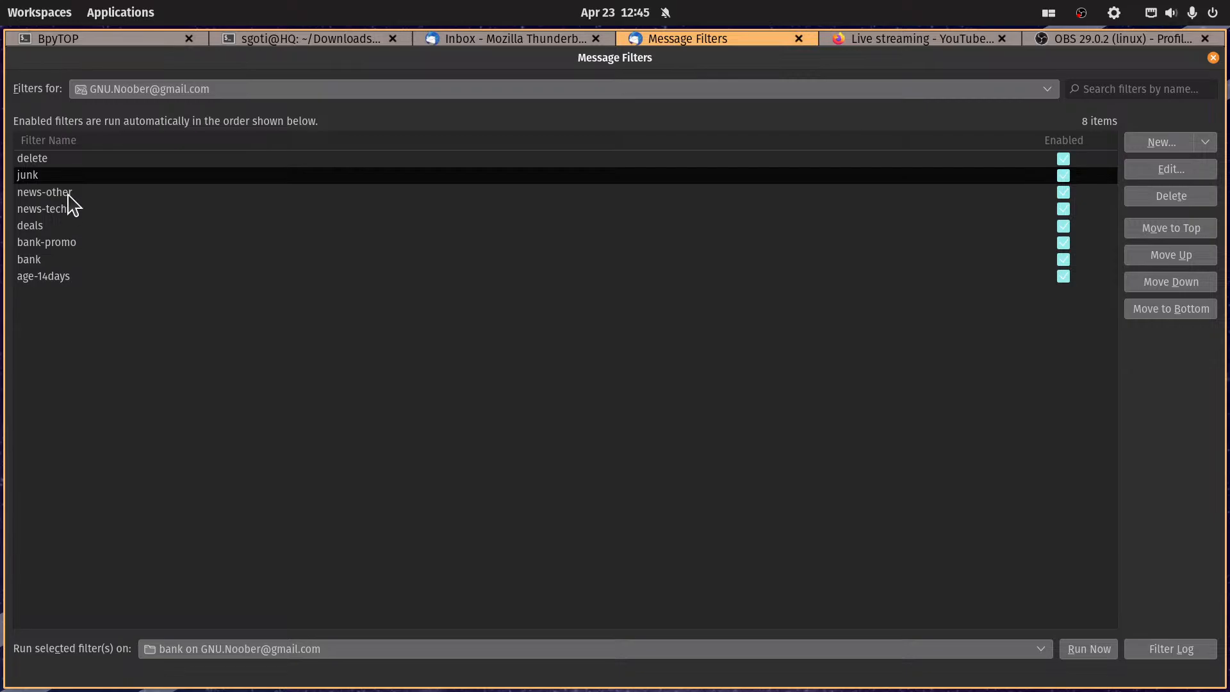
{"action": "left_click", "coordinate": [57, 226]}
{"action": "left_click", "coordinate": [1185, 169]}
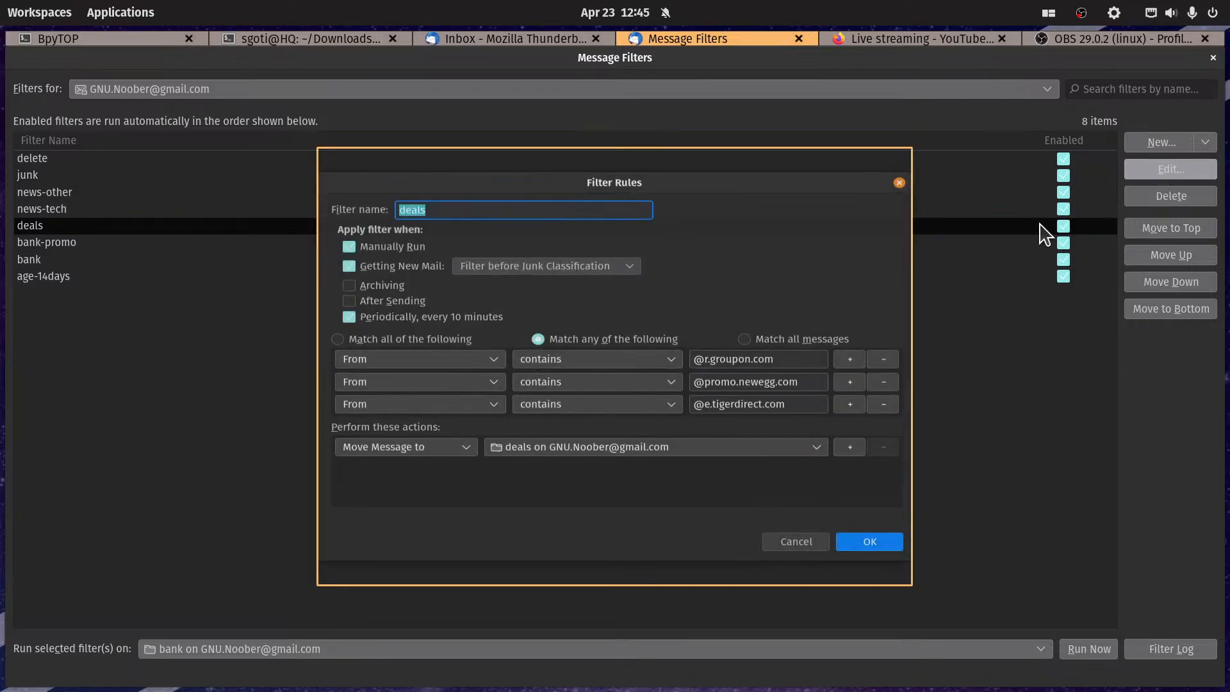
{"action": "left_click", "coordinate": [848, 408]}
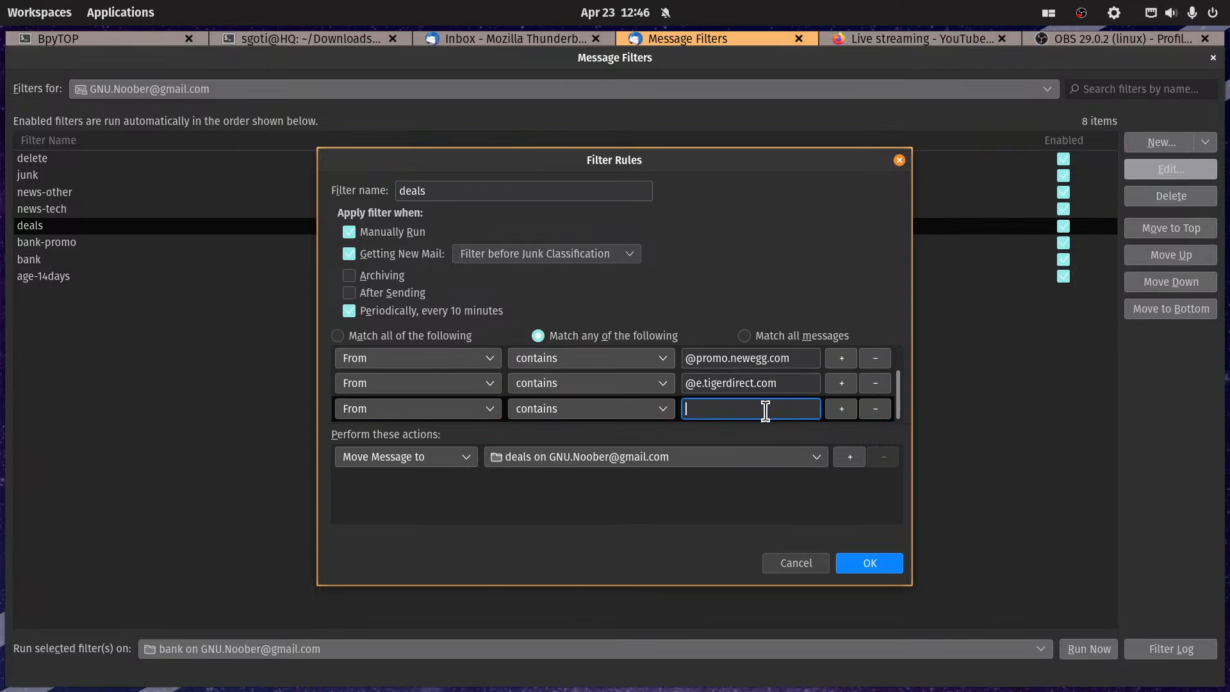
{"action": "key", "text": "ctrl+v"}
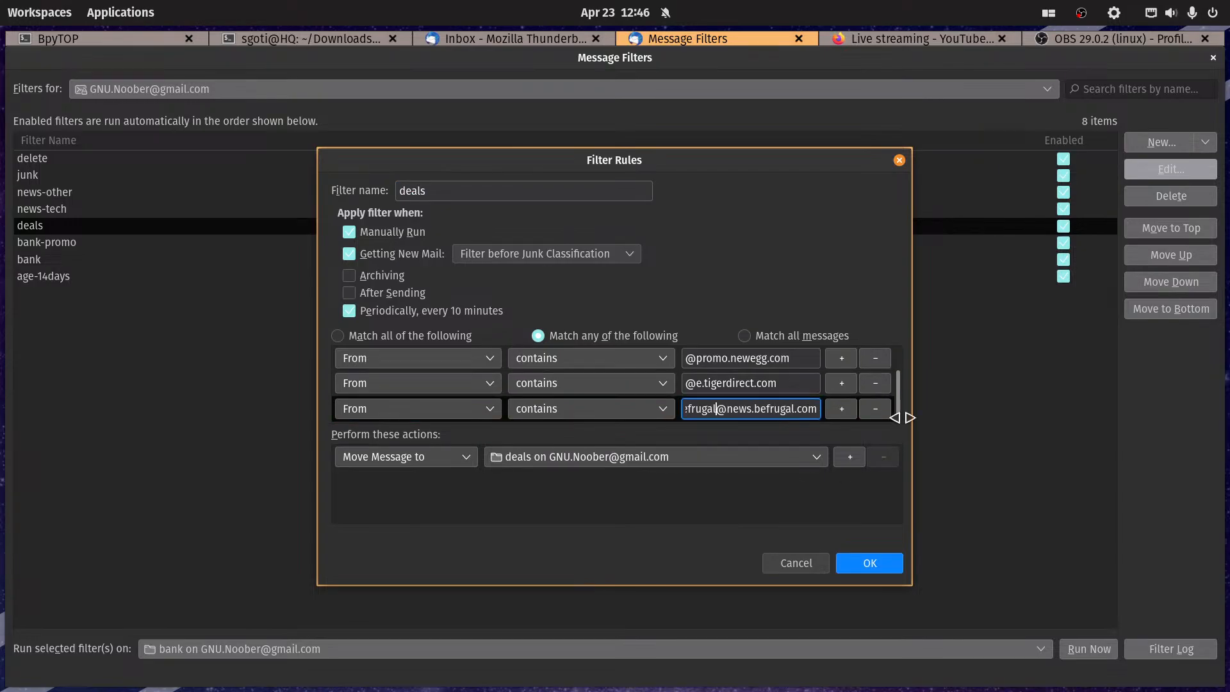
{"action": "key", "text": "Home"}
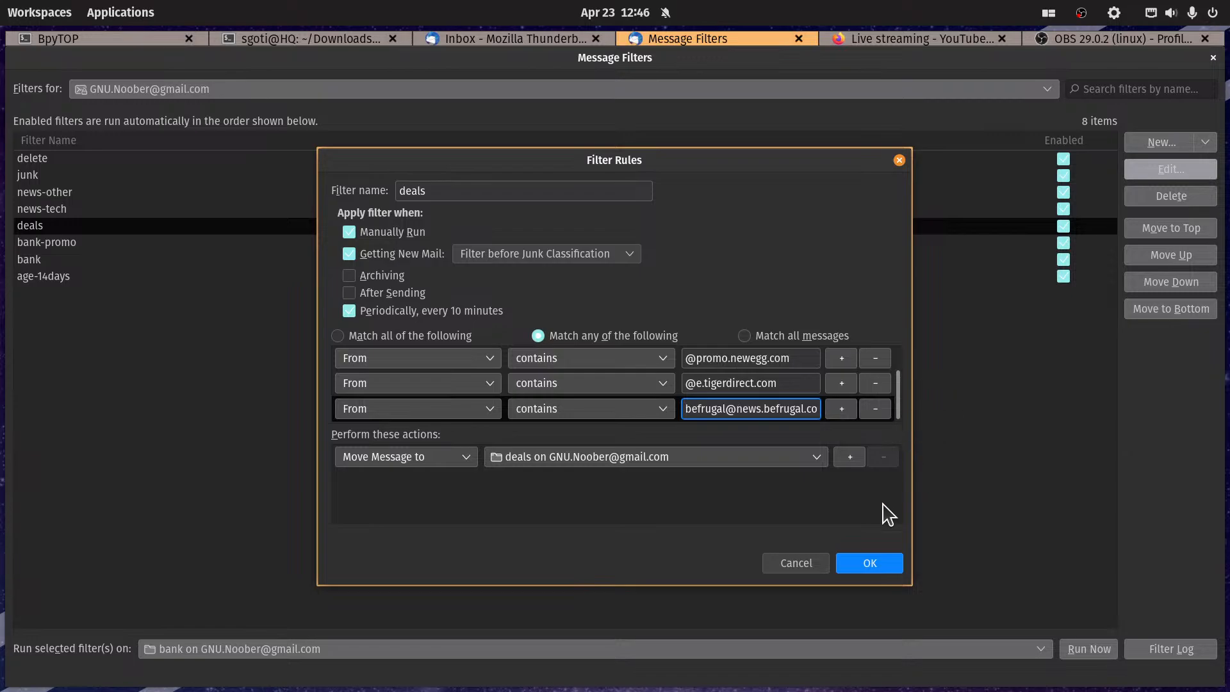
{"action": "left_click", "coordinate": [873, 566]}
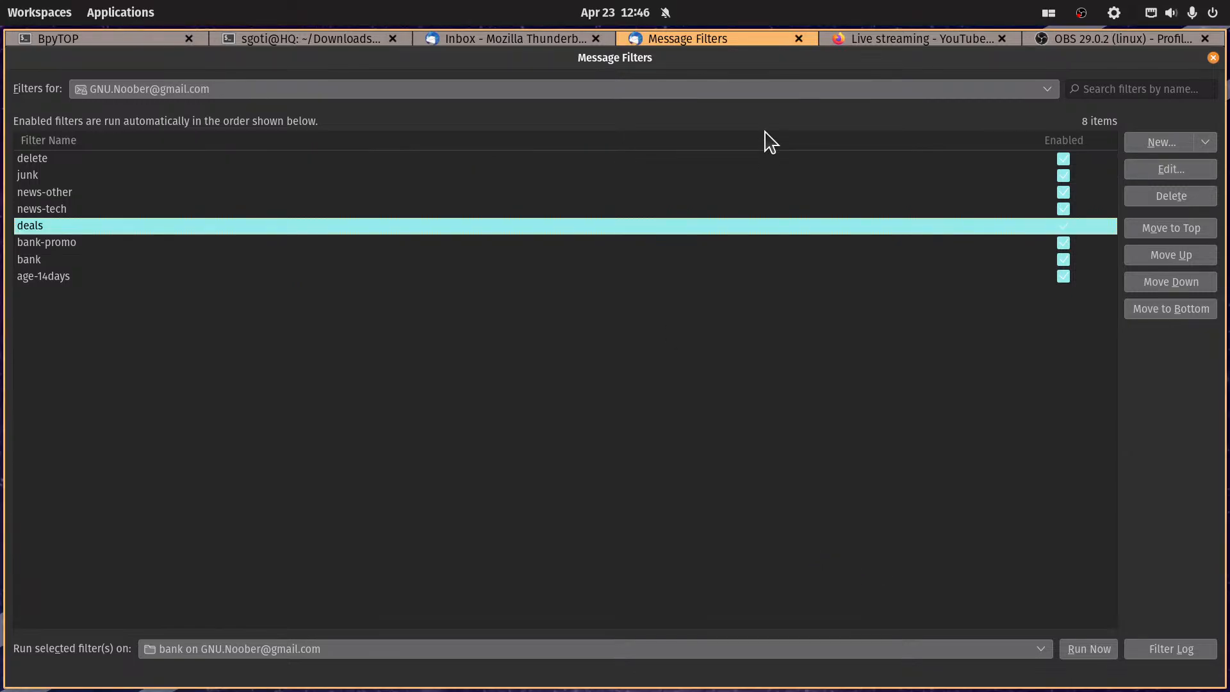
Step: Copy the sender address of The Hacker News message about free InfoSec events in the Inbox
{"action": "left_click", "coordinate": [541, 40]}
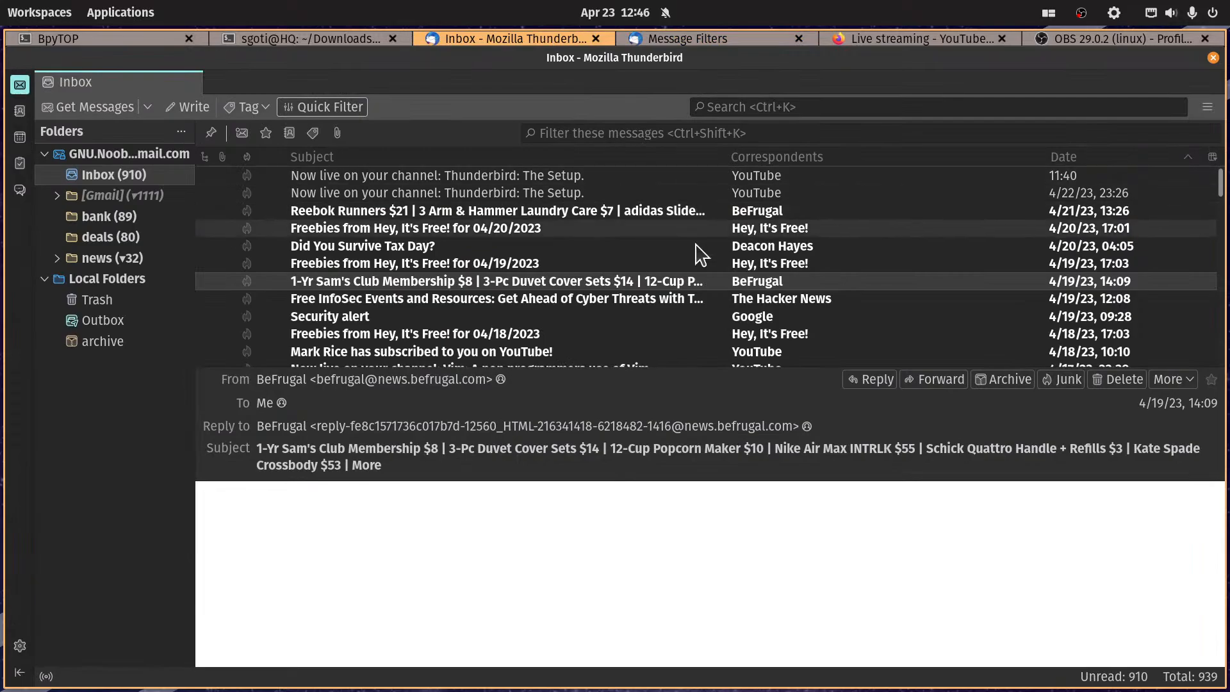
{"action": "left_click", "coordinate": [713, 303]}
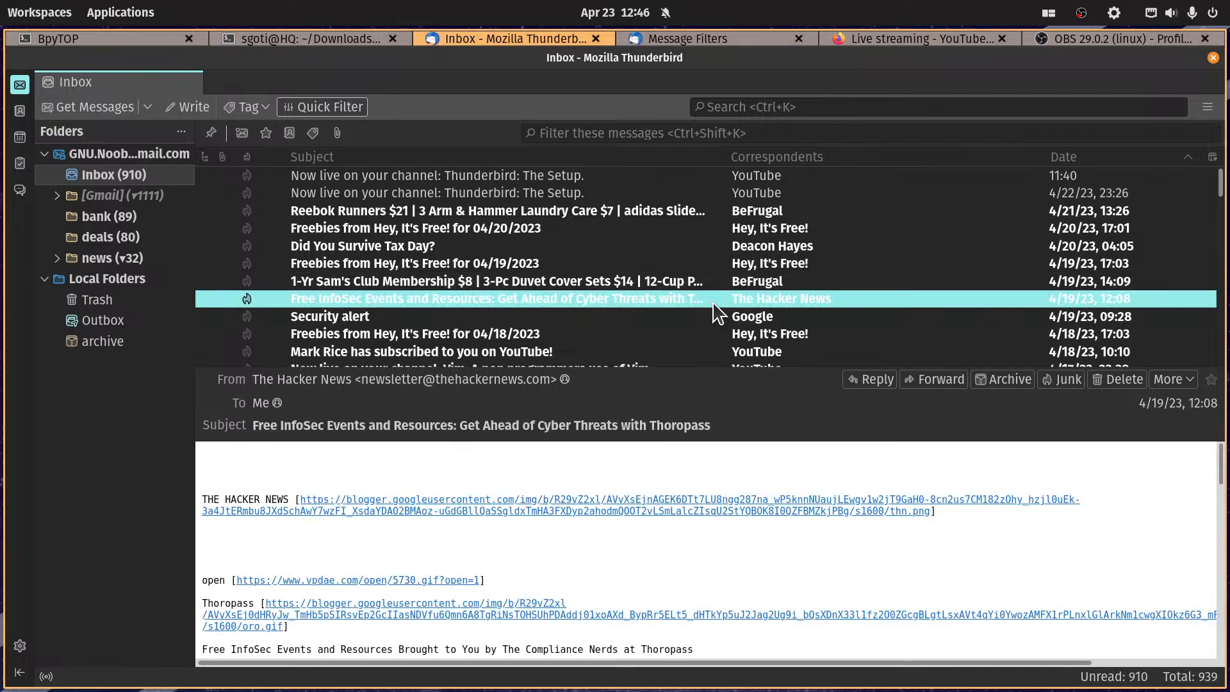
{"action": "right_click", "coordinate": [485, 380]}
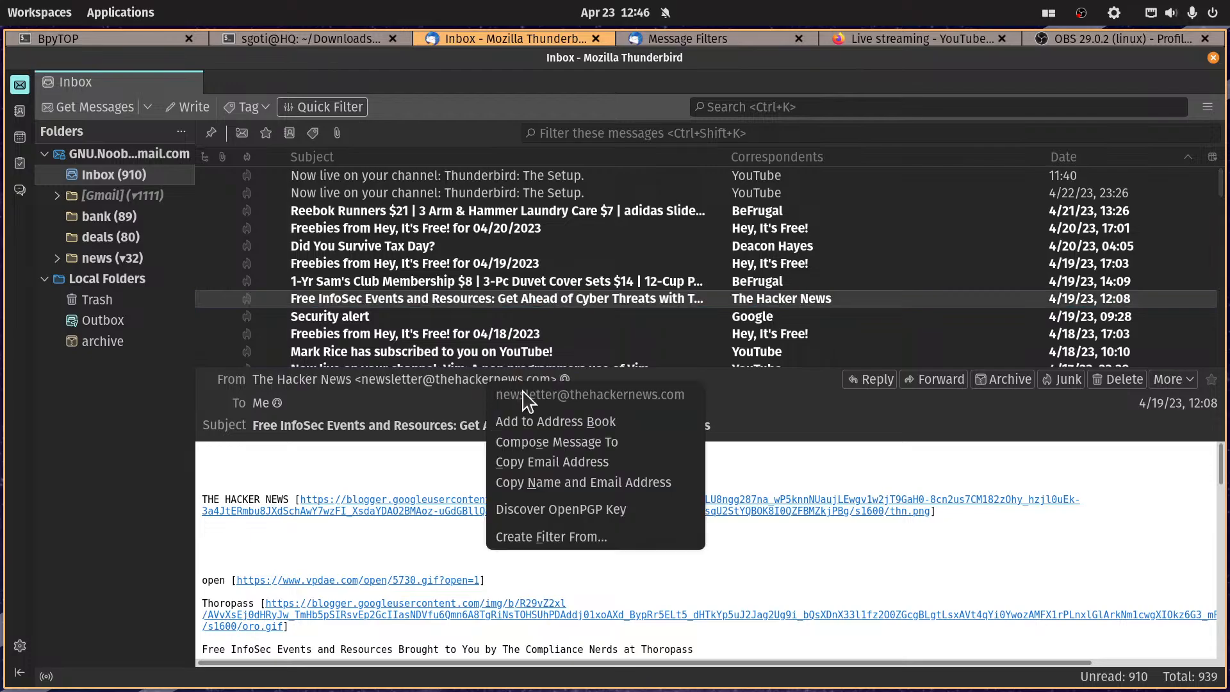
{"action": "left_click", "coordinate": [555, 475]}
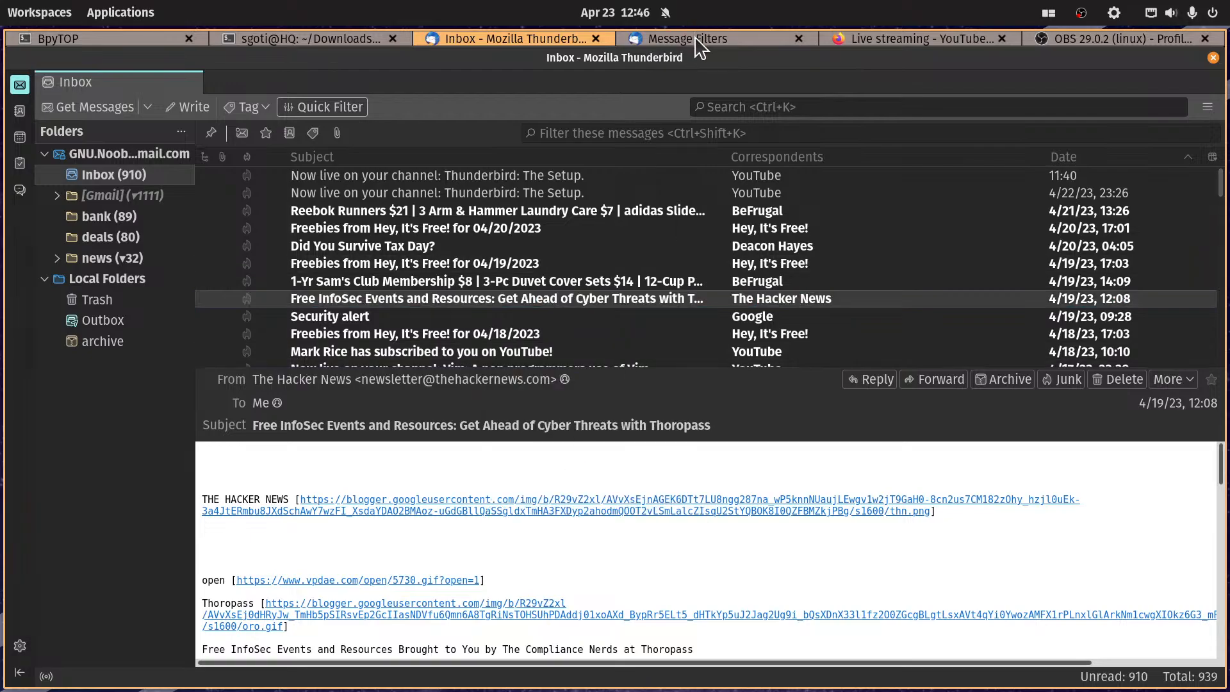
Step: Add a From contains condition with the copied Hacker News address to the news-tech filter and save it
{"action": "left_click", "coordinate": [699, 40]}
{"action": "left_click", "coordinate": [49, 208]}
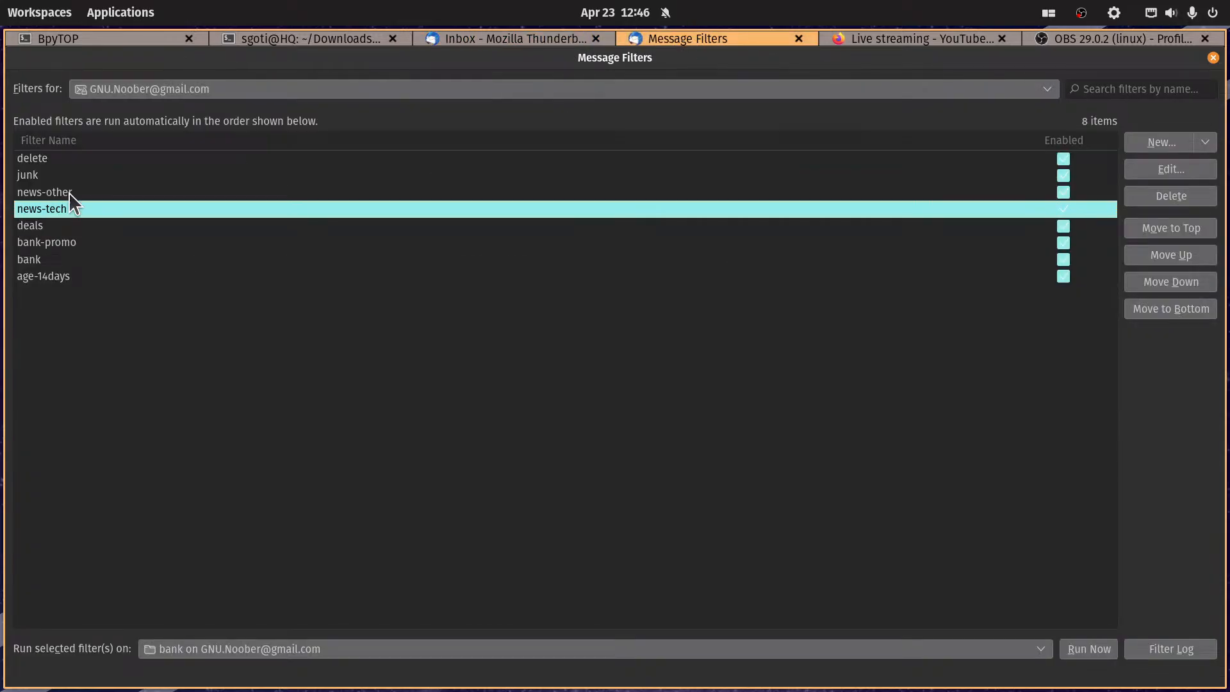
{"action": "left_click", "coordinate": [1178, 167]}
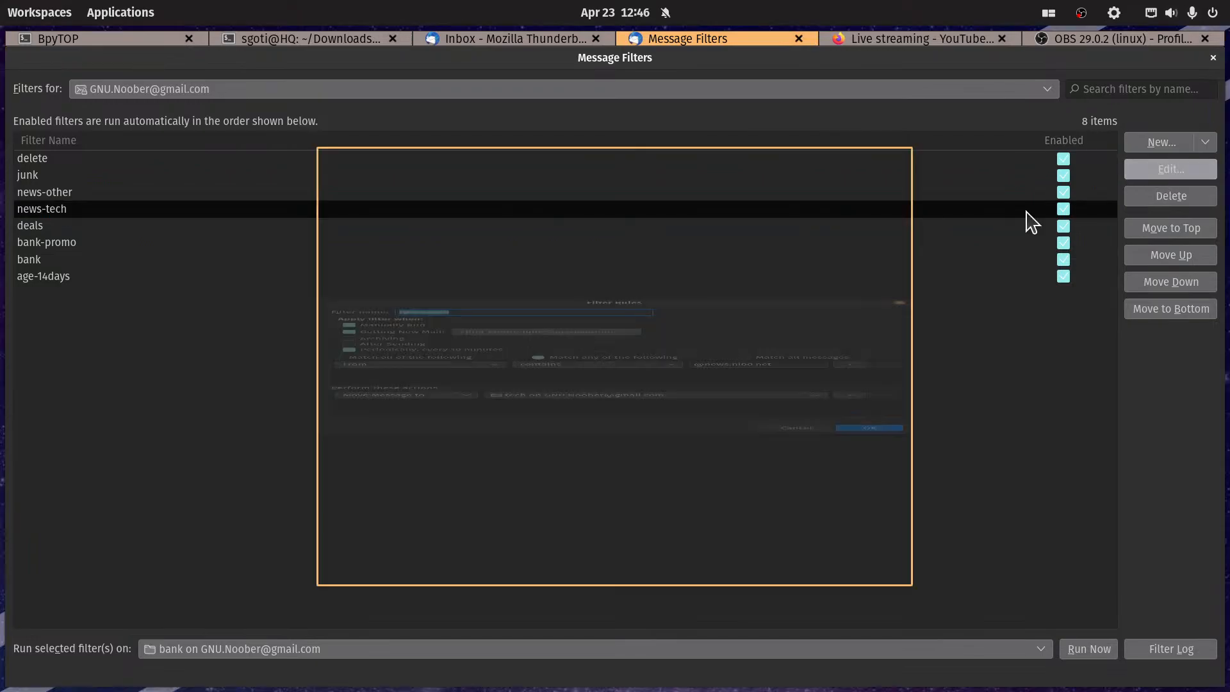
{"action": "left_click", "coordinate": [849, 358]}
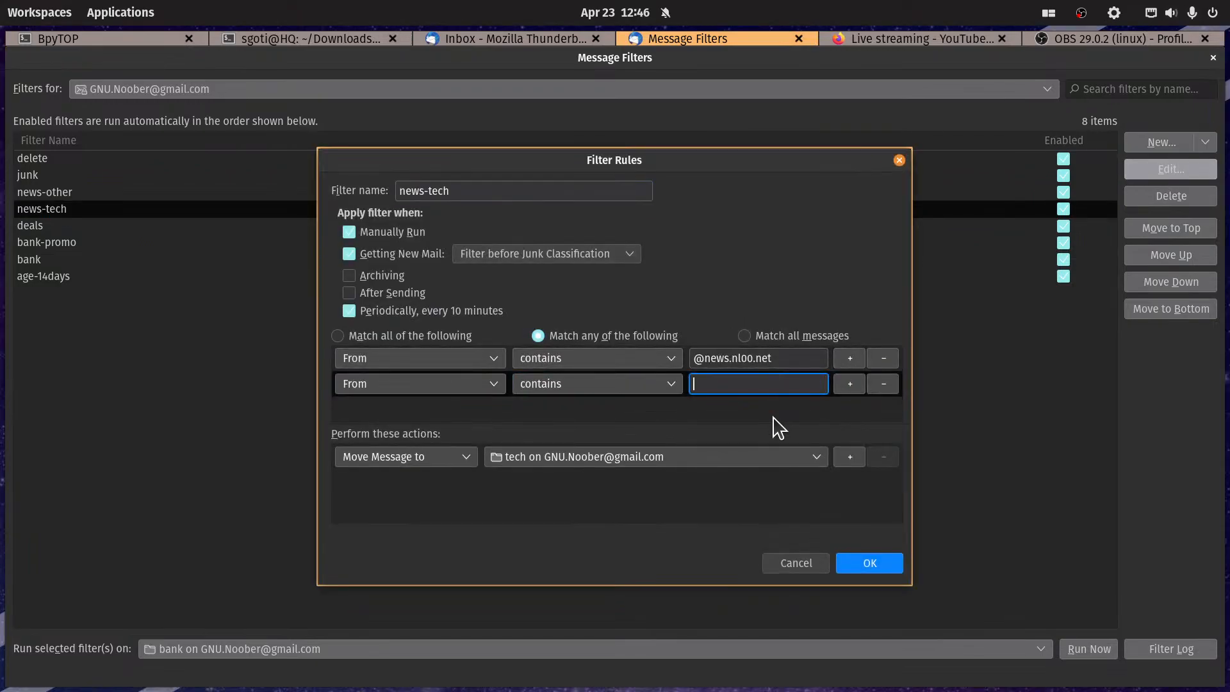
{"action": "key", "text": "ctrl+v"}
{"action": "left_click", "coordinate": [894, 572]}
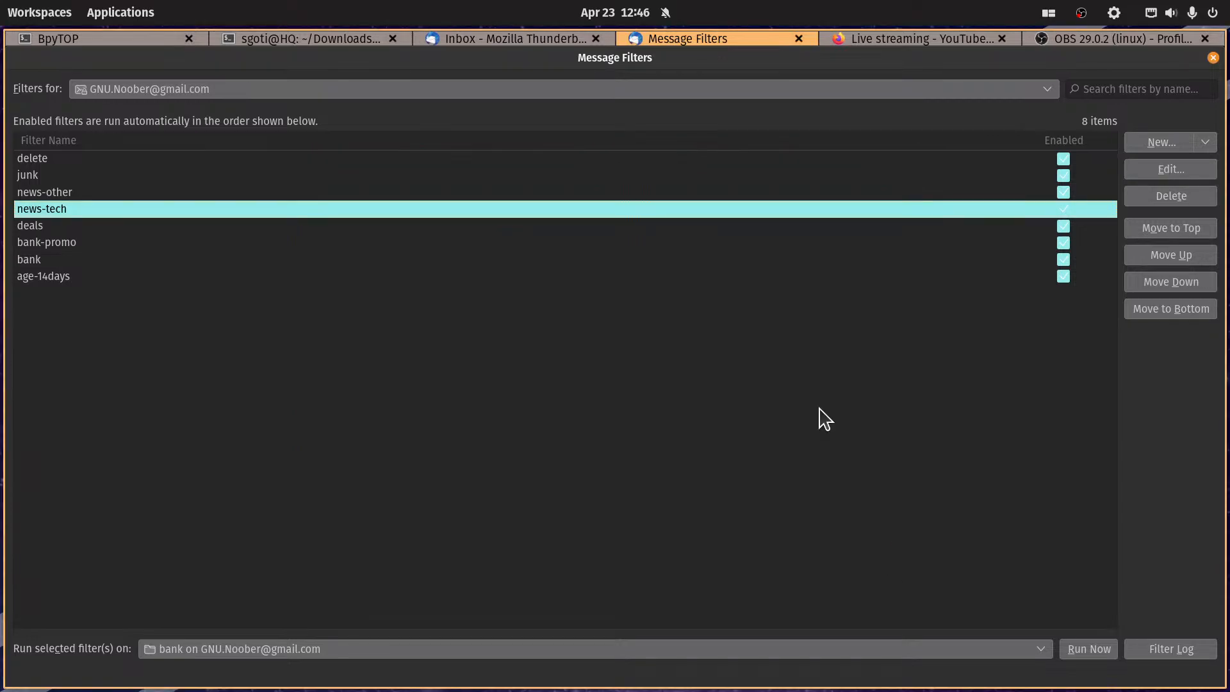
Step: Copy the sender address of the "Freebies from Hey, It's Free! for 04/19/2023" message in the Inbox
{"action": "left_click", "coordinate": [520, 39]}
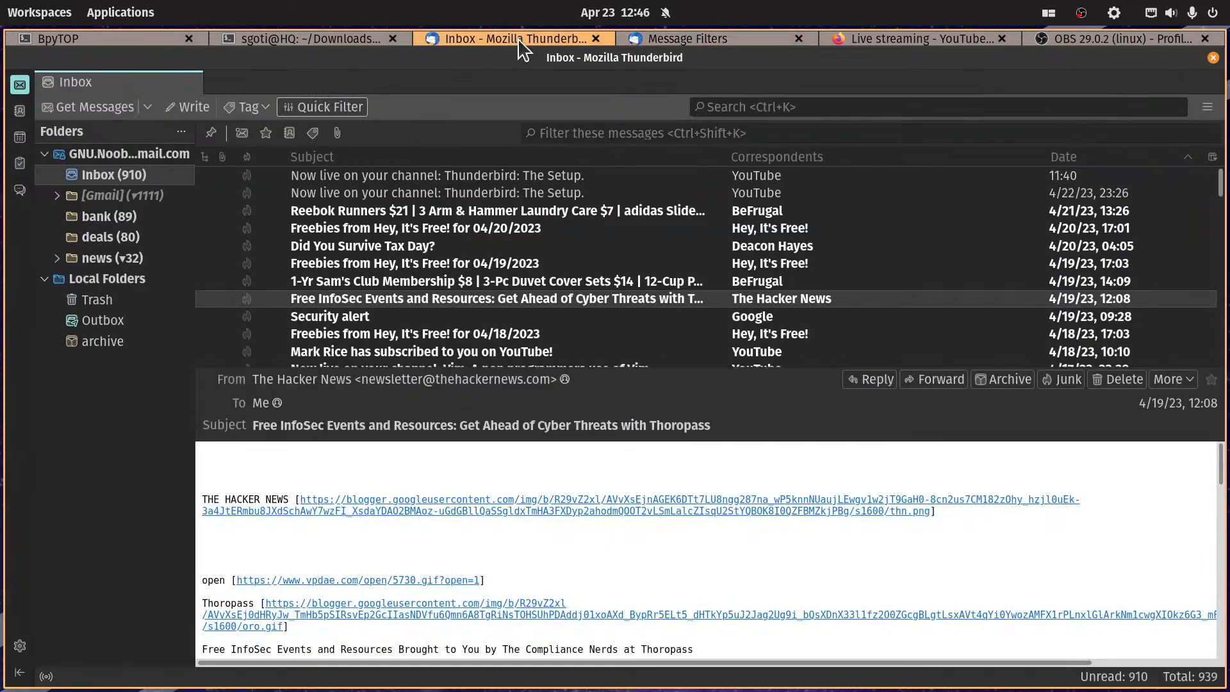
{"action": "left_click", "coordinate": [790, 273]}
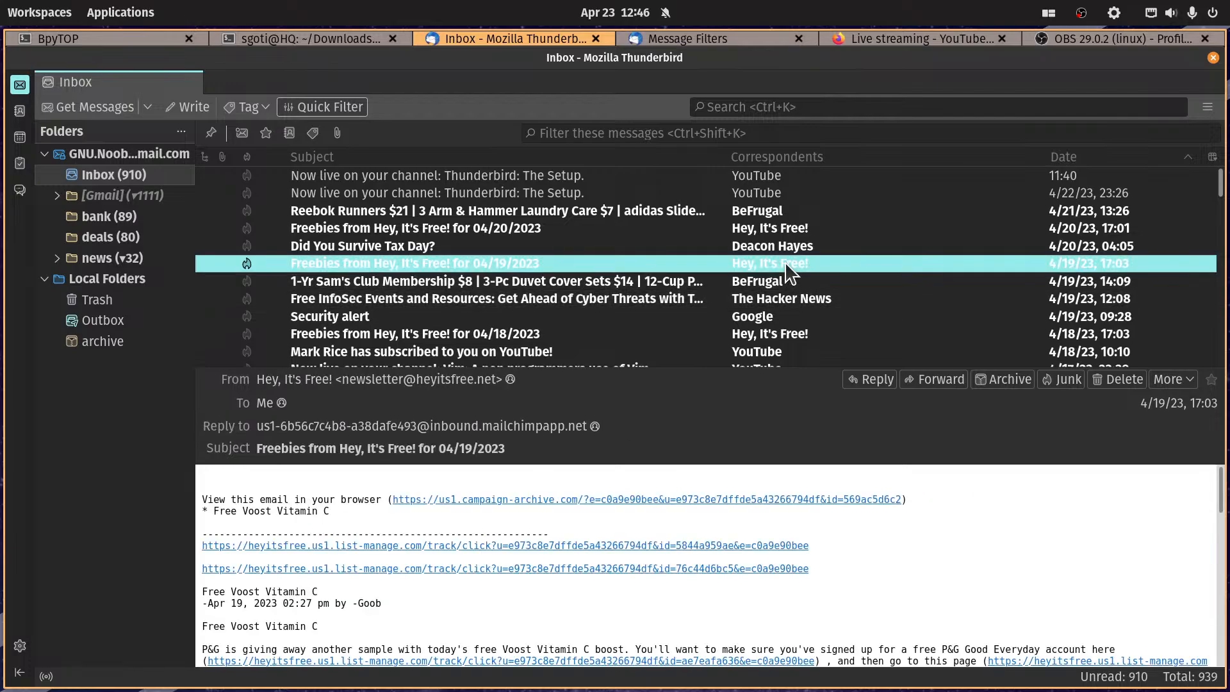
{"action": "left_click", "coordinate": [420, 383]}
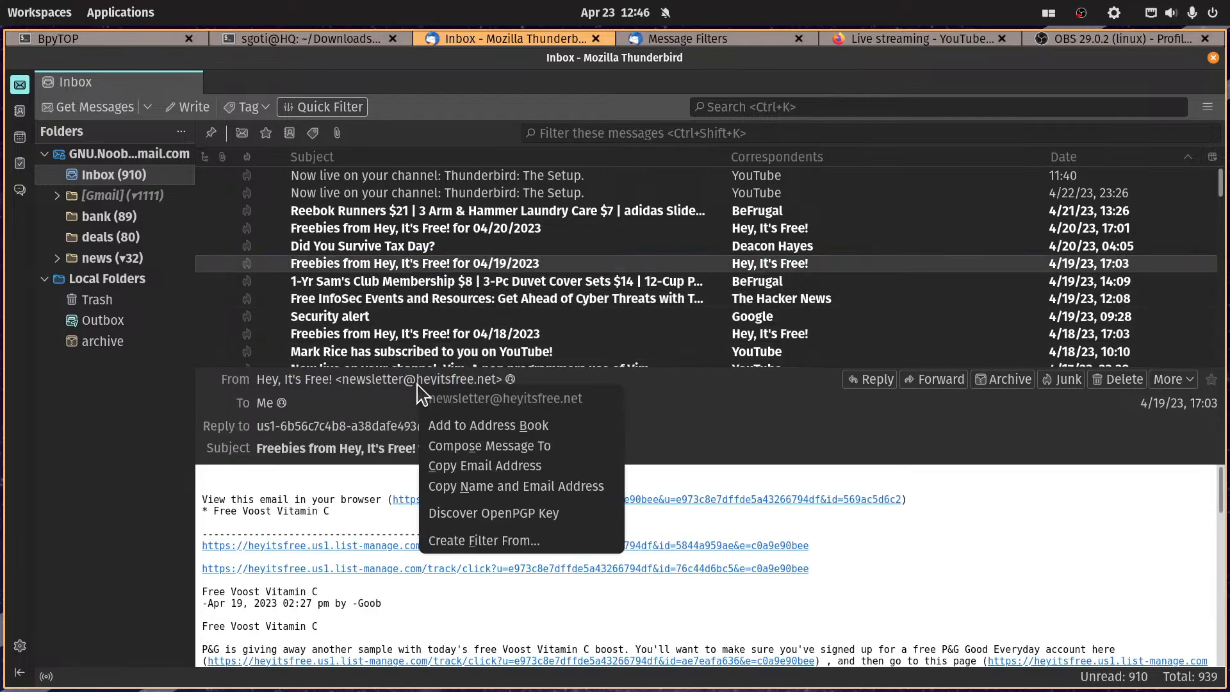
{"action": "left_click", "coordinate": [485, 466]}
Step: Enter the copied Hey, It's Free! address in a From contains condition of the deals filter and save it
{"action": "left_click", "coordinate": [700, 41]}
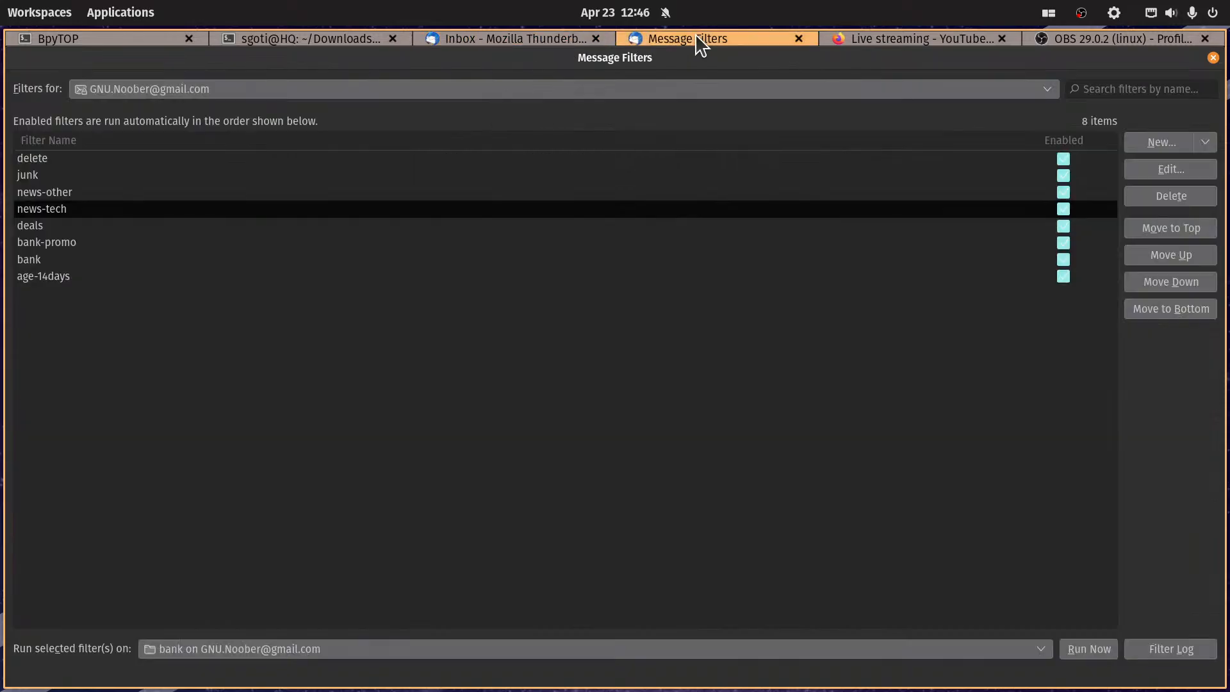
{"action": "left_click", "coordinate": [70, 193]}
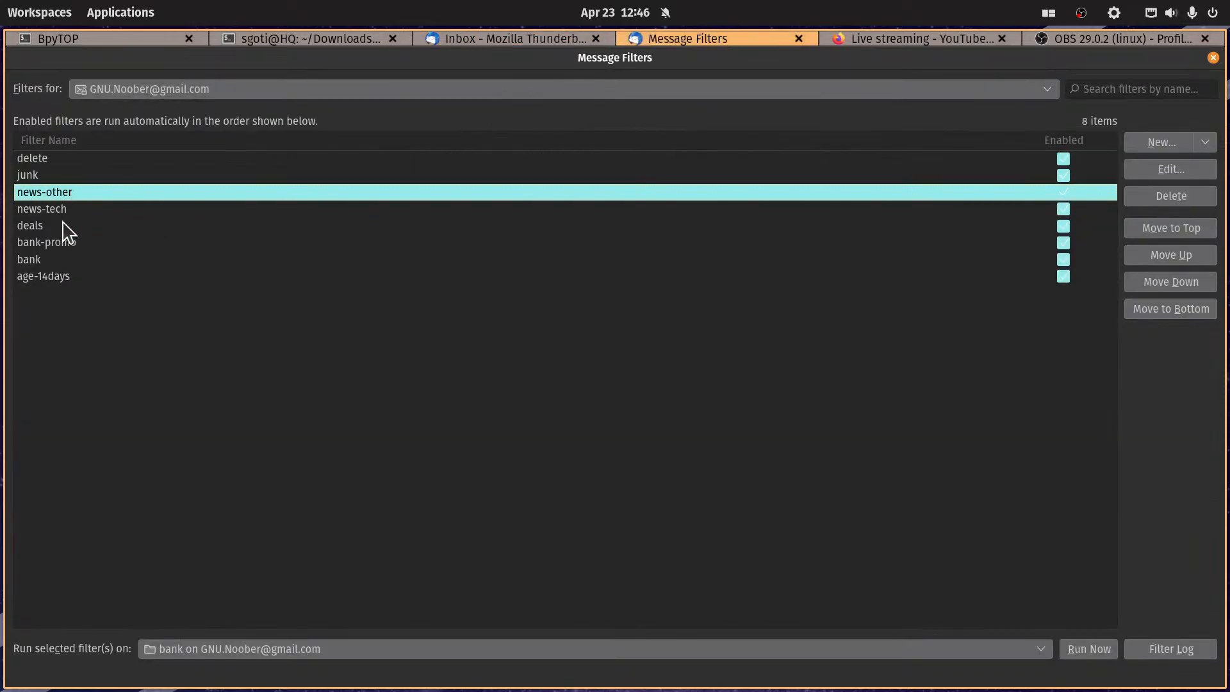
{"action": "left_click", "coordinate": [64, 226]}
{"action": "left_click", "coordinate": [1166, 168]}
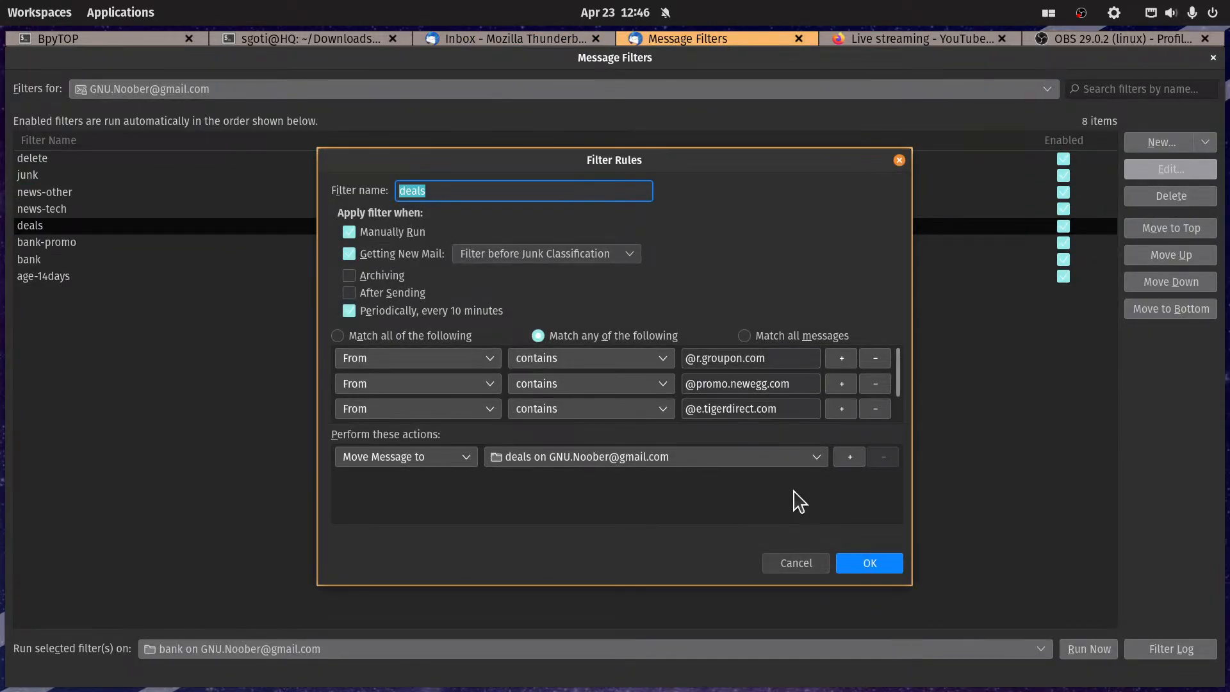
{"action": "scroll", "coordinate": [765, 417], "scroll_direction": "down", "scroll_amount": 2}
{"action": "left_click", "coordinate": [755, 387]}
{"action": "key", "text": "ctrl+v"}
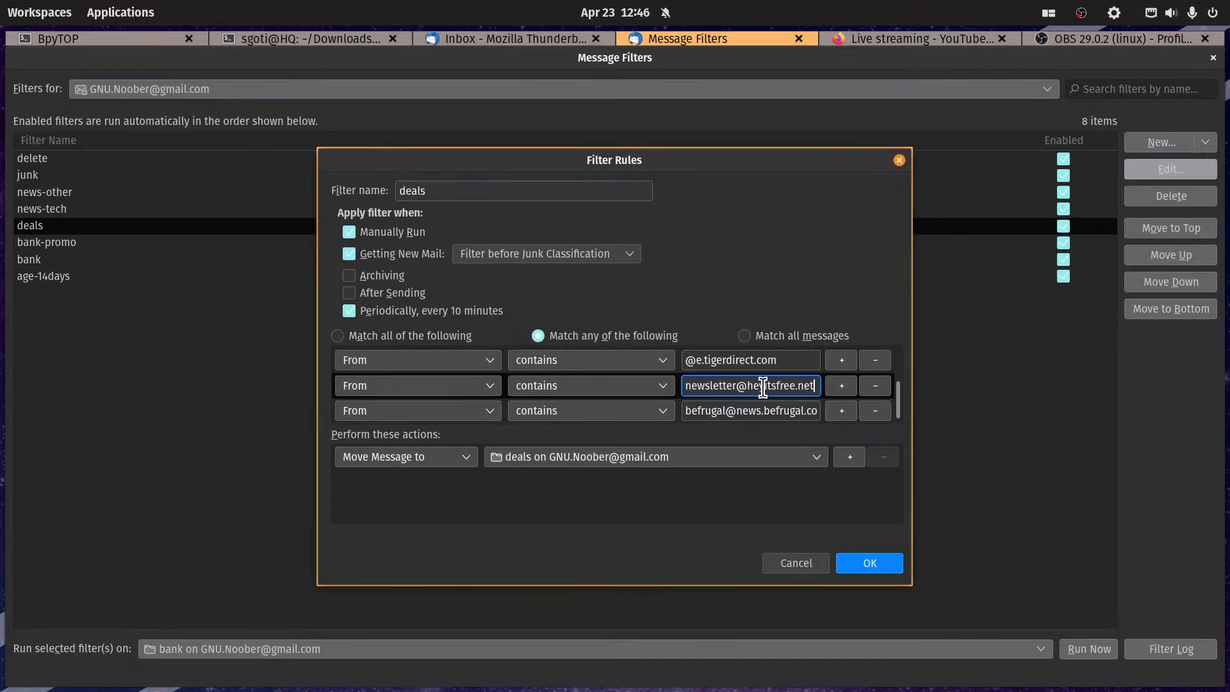
{"action": "left_click", "coordinate": [871, 563]}
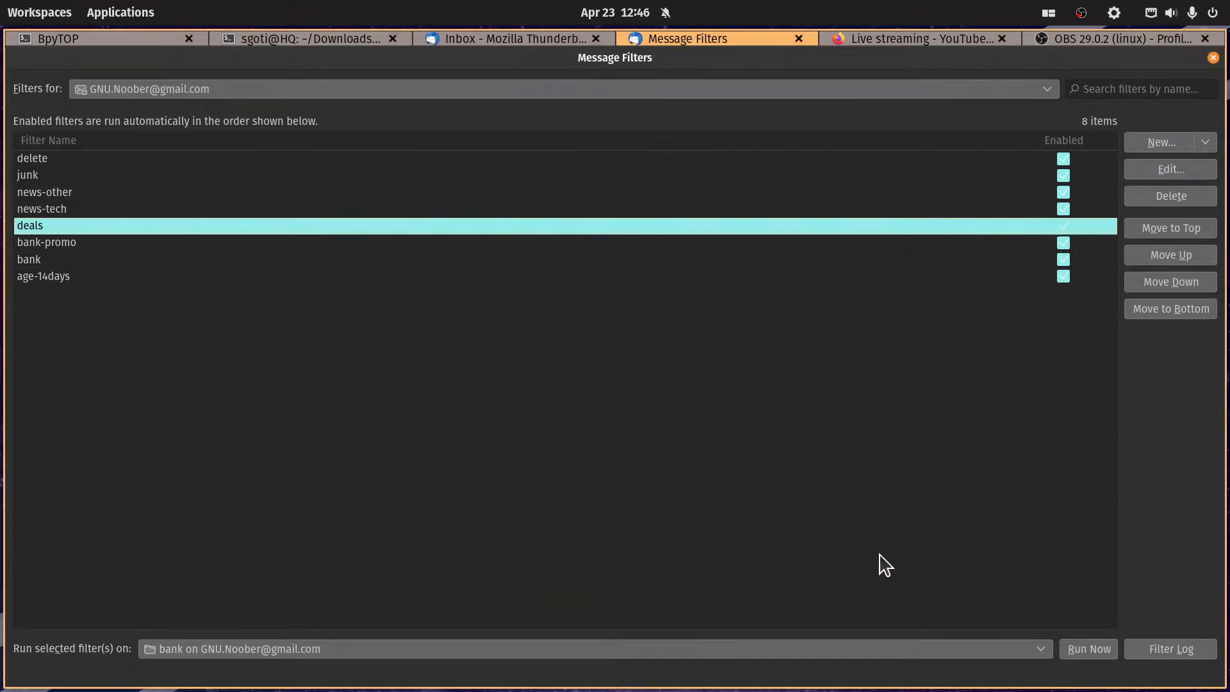
Step: Copy the sender address of the Inbox message "You Are Losing Money If You Bank At A Traditional Bank"
{"action": "left_click", "coordinate": [480, 37]}
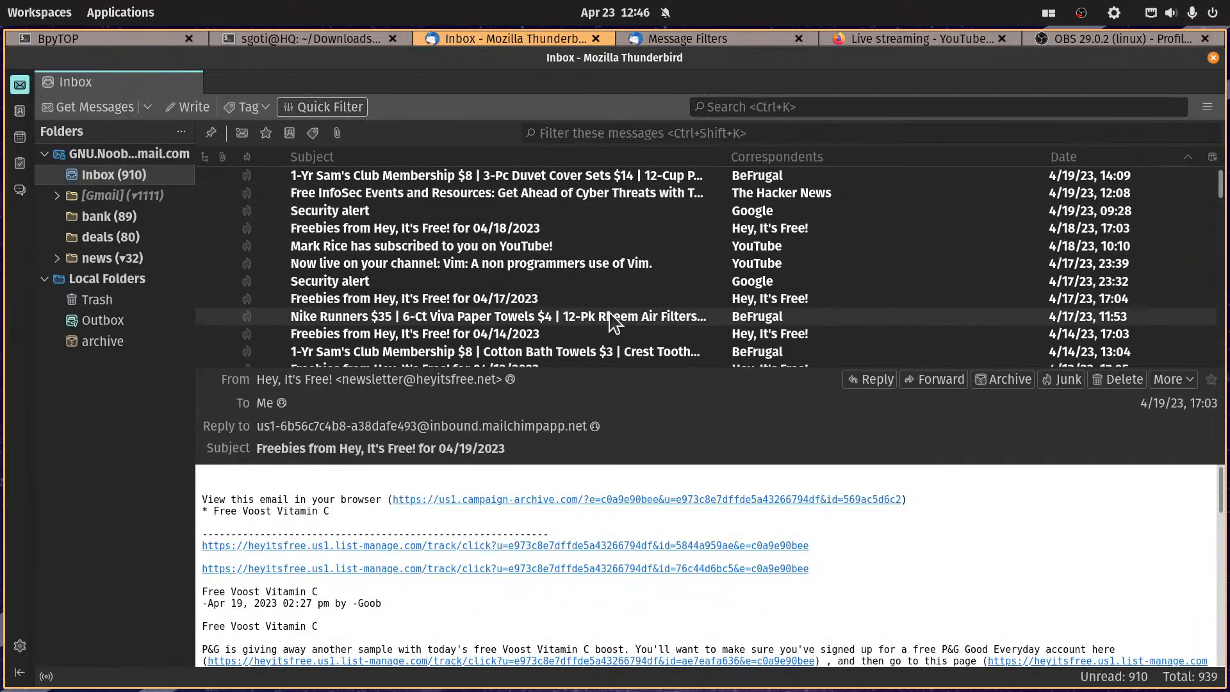
{"action": "scroll", "coordinate": [613, 330], "scroll_direction": "down", "scroll_amount": 1}
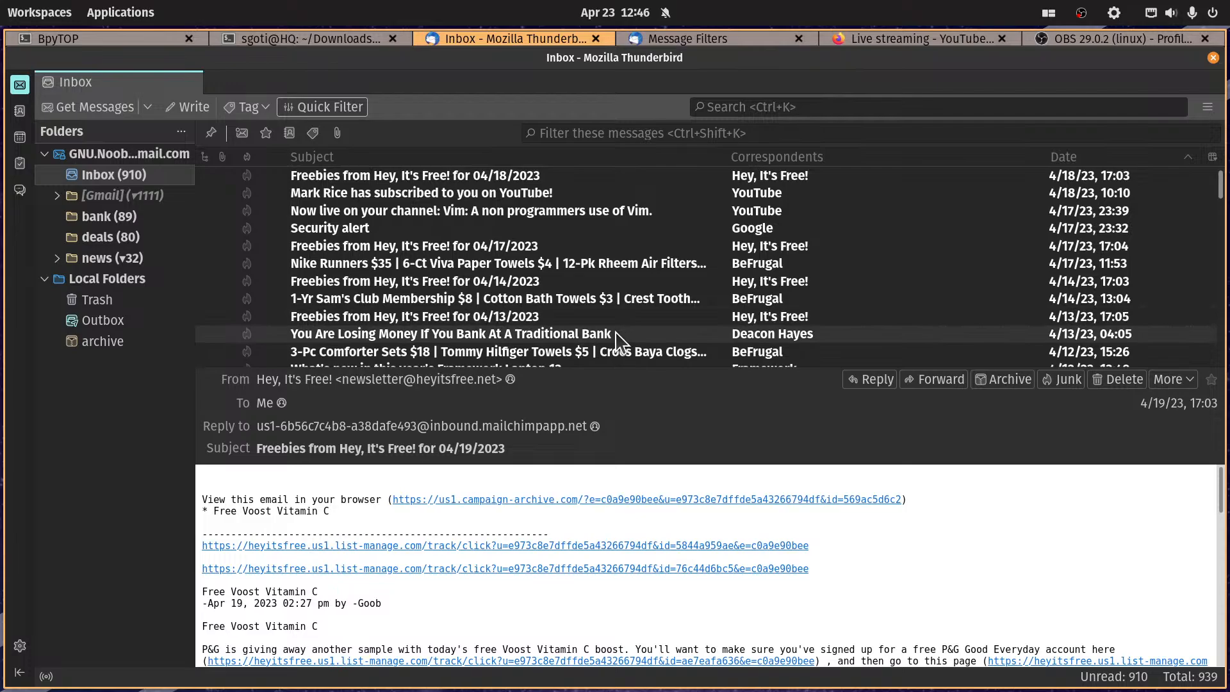
{"action": "right_click", "coordinate": [615, 337]}
{"action": "left_click", "coordinate": [545, 392]}
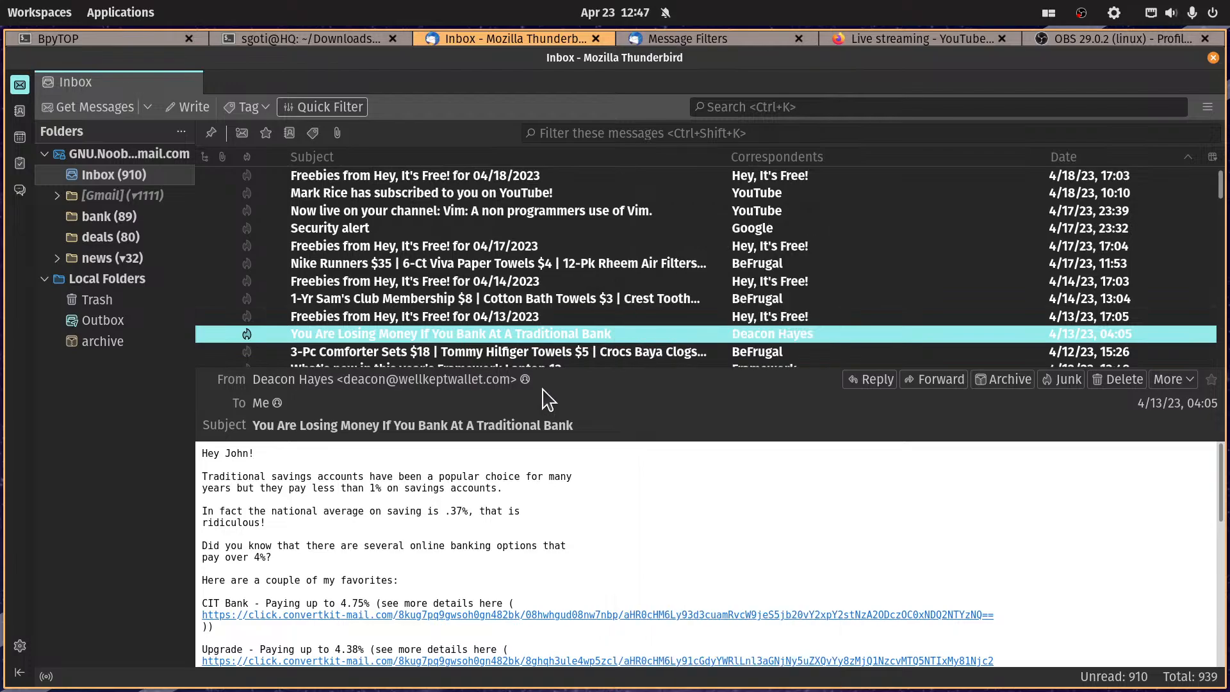
{"action": "left_click", "coordinate": [402, 385]}
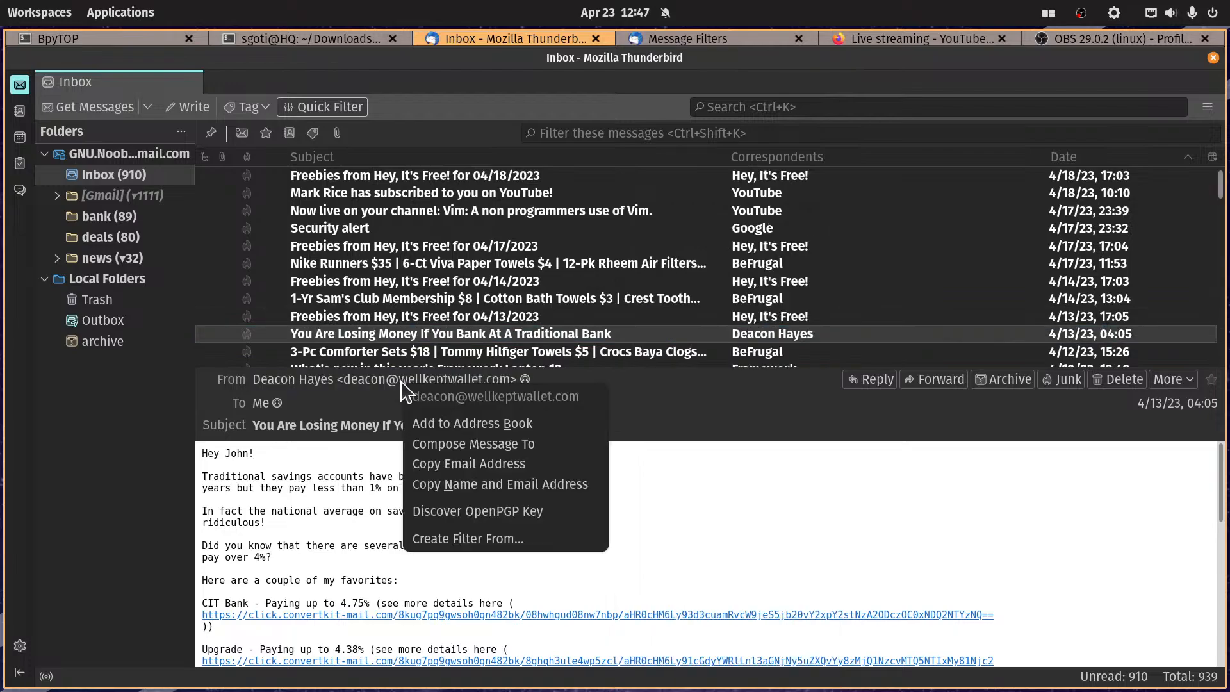
{"action": "left_click", "coordinate": [482, 474]}
Step: Add a From contains condition with the copied Well Kept Wallet sender address to the bank filter and save it
{"action": "left_click", "coordinate": [666, 39]}
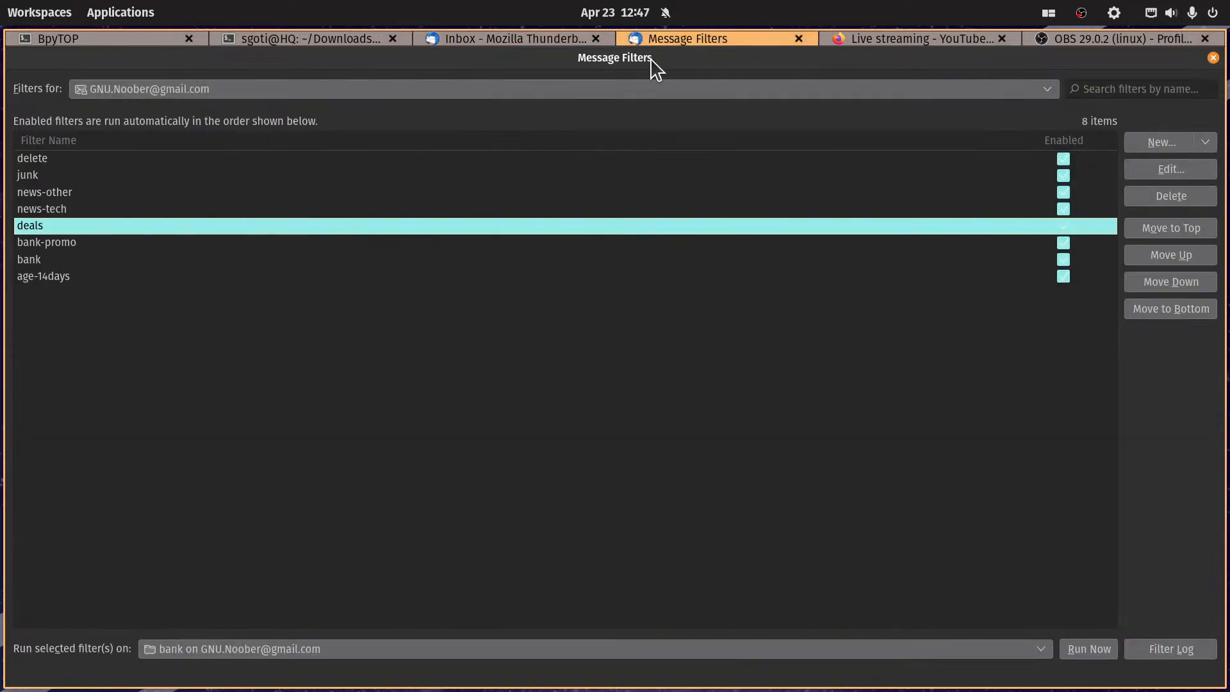
{"action": "left_click", "coordinate": [41, 242]}
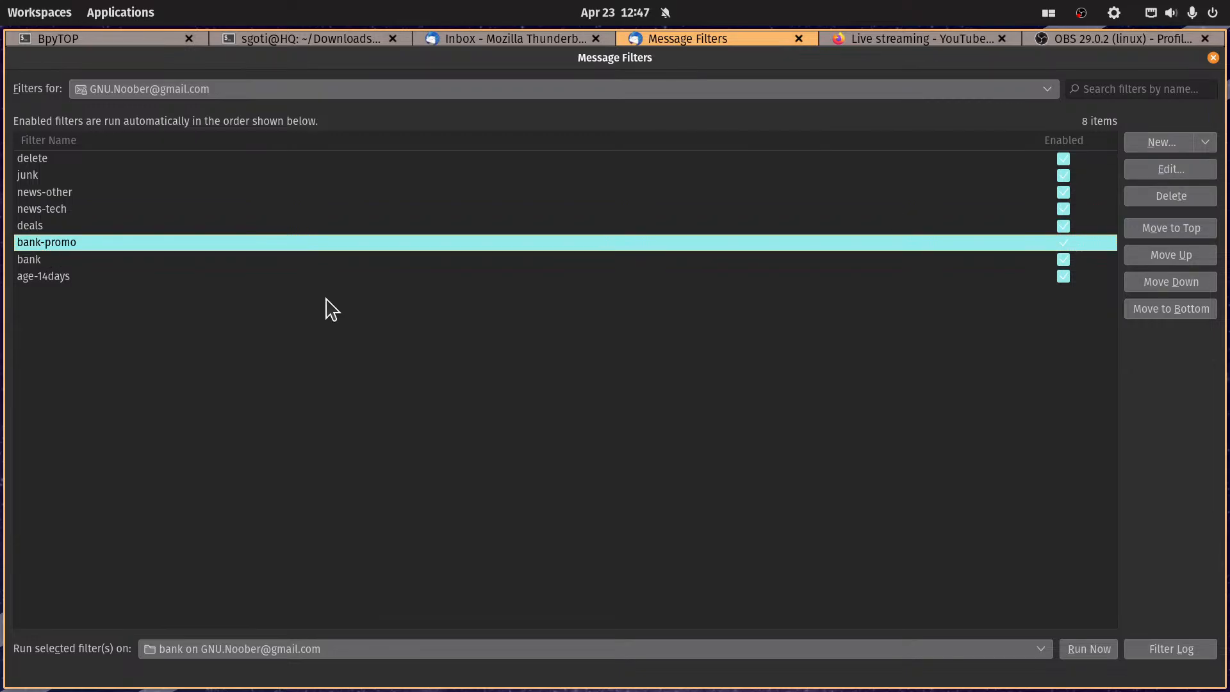
{"action": "left_click", "coordinate": [54, 259]}
{"action": "left_click", "coordinate": [1171, 165]}
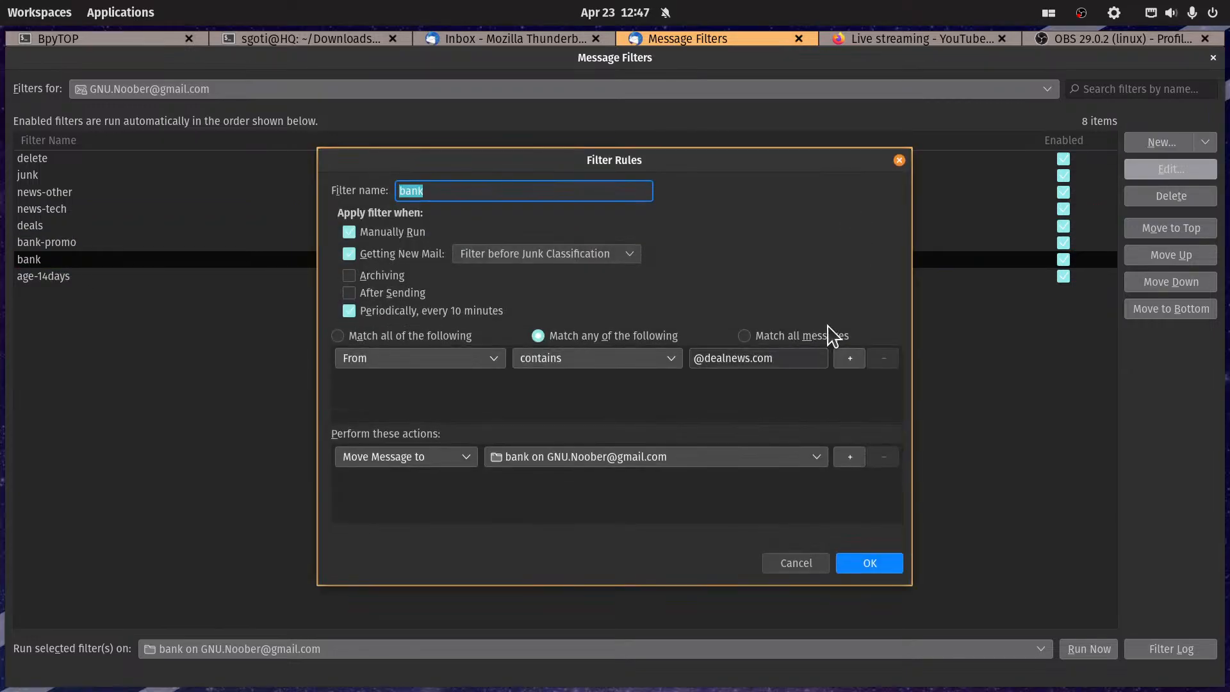
{"action": "left_click", "coordinate": [838, 359]}
{"action": "left_click", "coordinate": [777, 383]}
{"action": "key", "text": "ctrl+v"}
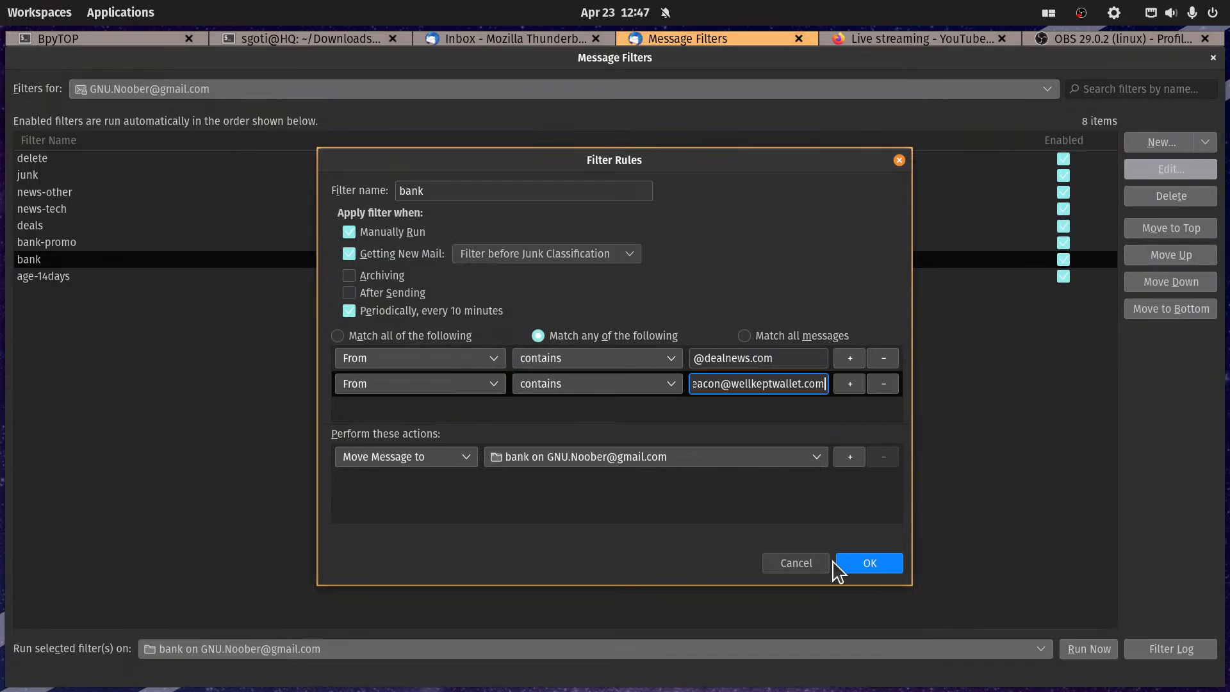
{"action": "left_click", "coordinate": [883, 573]}
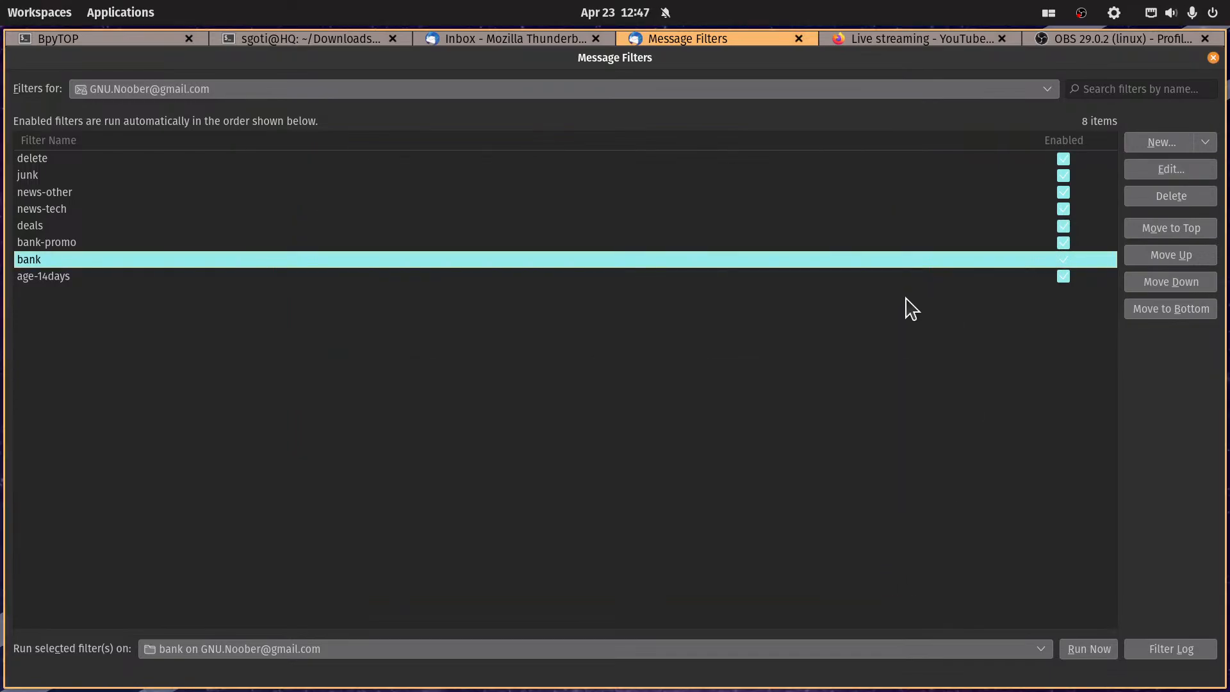
Step: Review the conditions and actions of the news-other and deals filters
{"action": "left_click", "coordinate": [70, 193]}
{"action": "left_click", "coordinate": [1132, 171]}
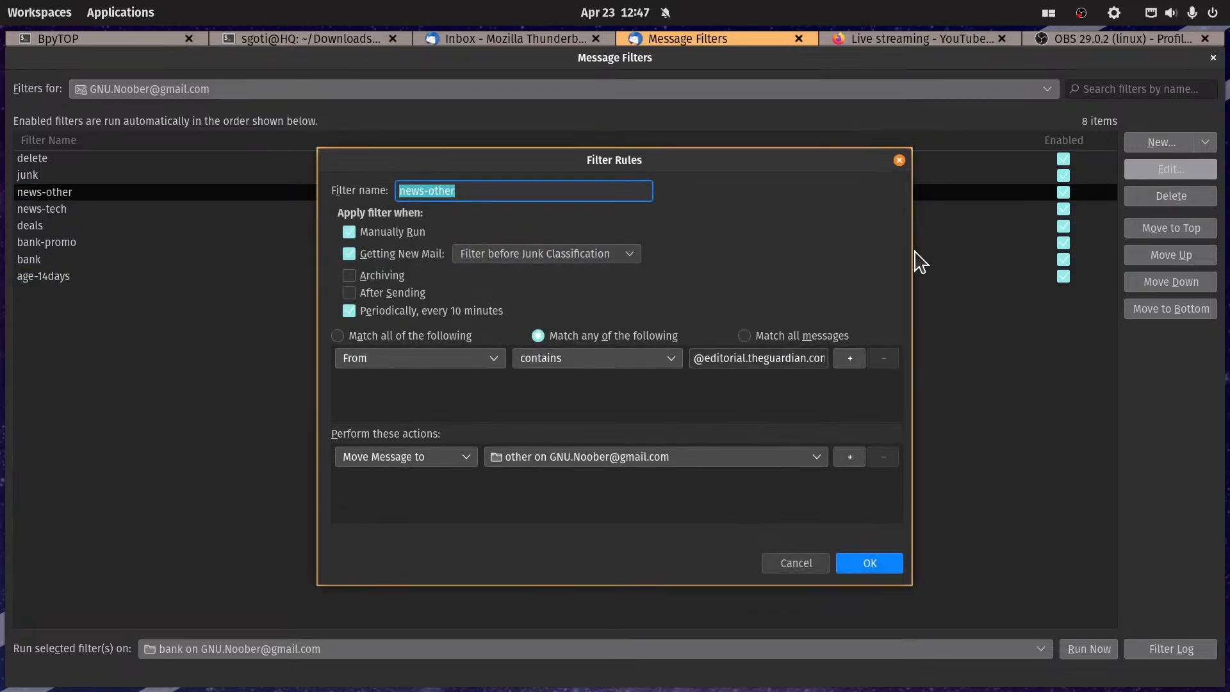
{"action": "left_click", "coordinate": [841, 565]}
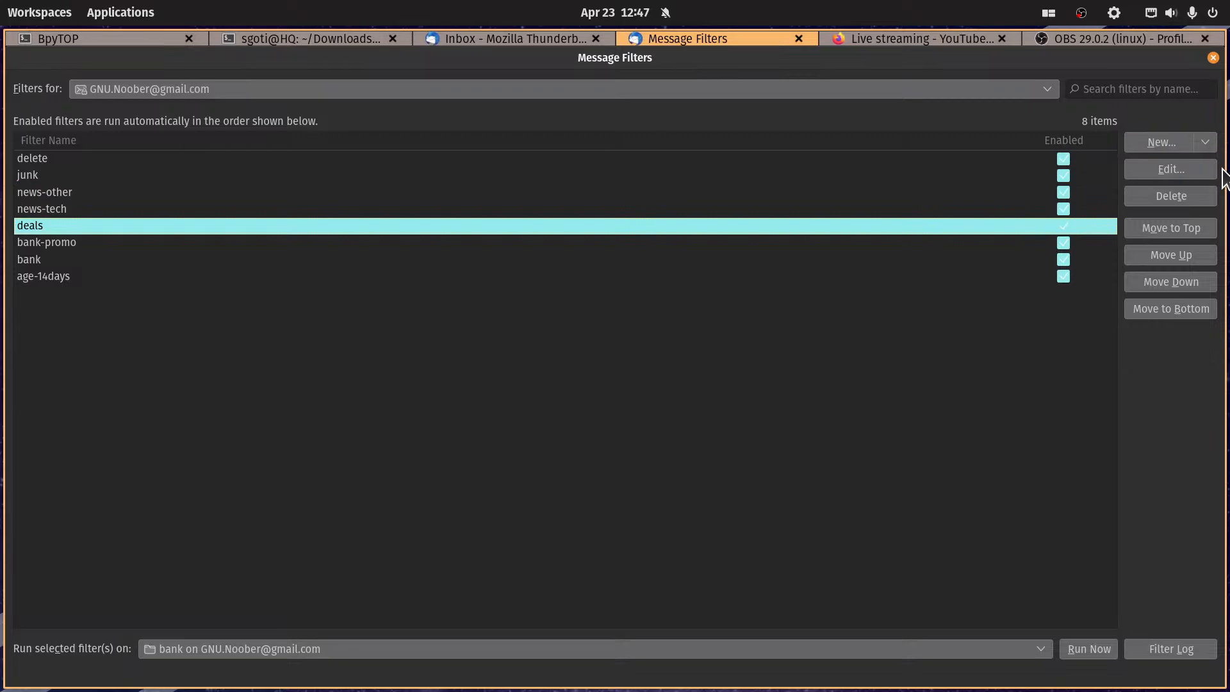
{"action": "left_click", "coordinate": [1171, 169]}
{"action": "scroll", "coordinate": [801, 407], "scroll_direction": "up", "scroll_amount": 2}
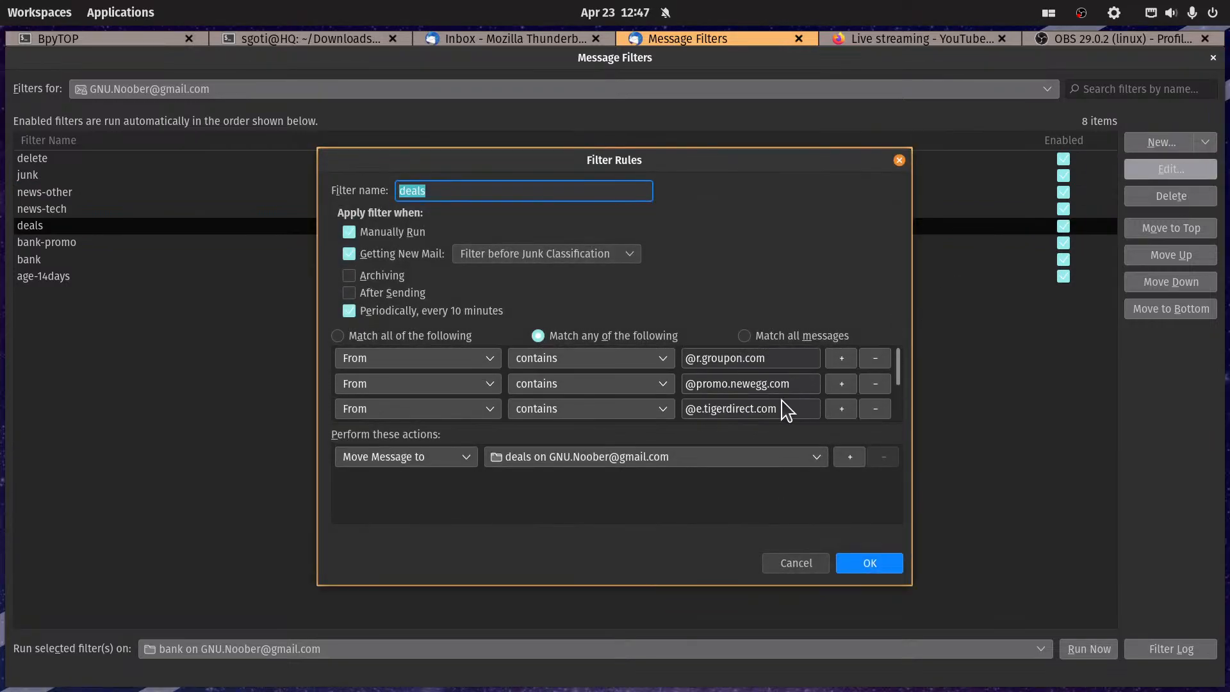
{"action": "left_click", "coordinate": [867, 565]}
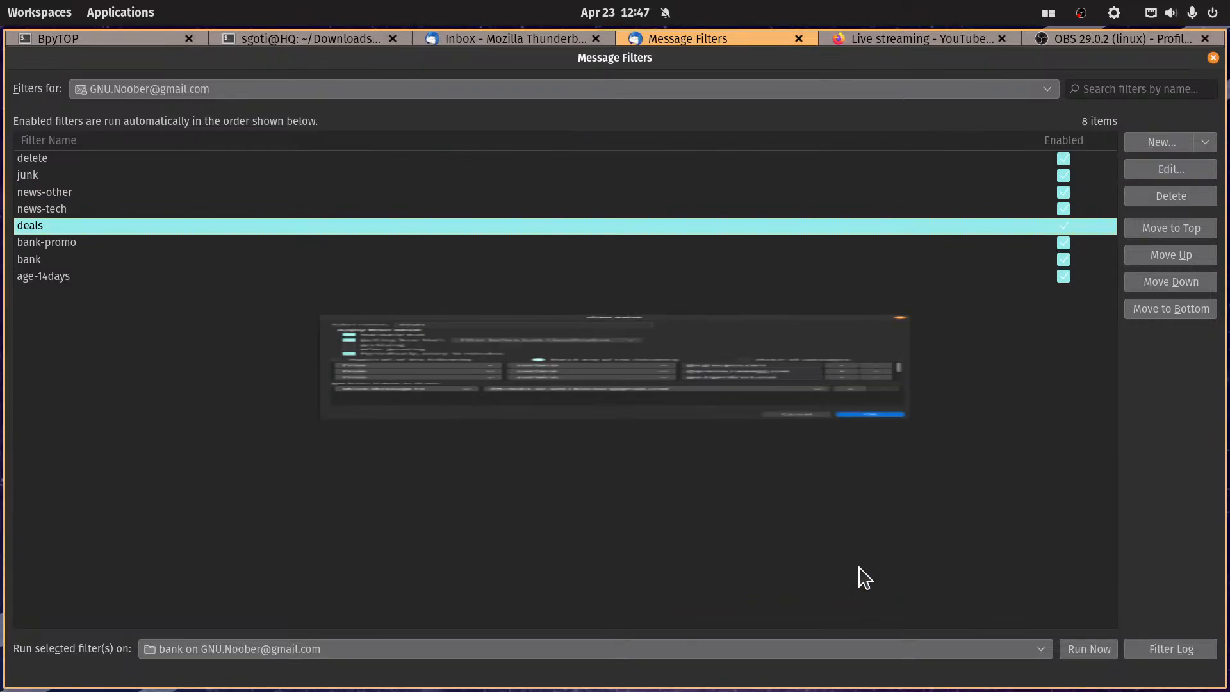
Step: Review the conditions and actions of the bank and bank-promo filters
{"action": "left_click", "coordinate": [23, 257]}
{"action": "left_click", "coordinate": [1167, 169]}
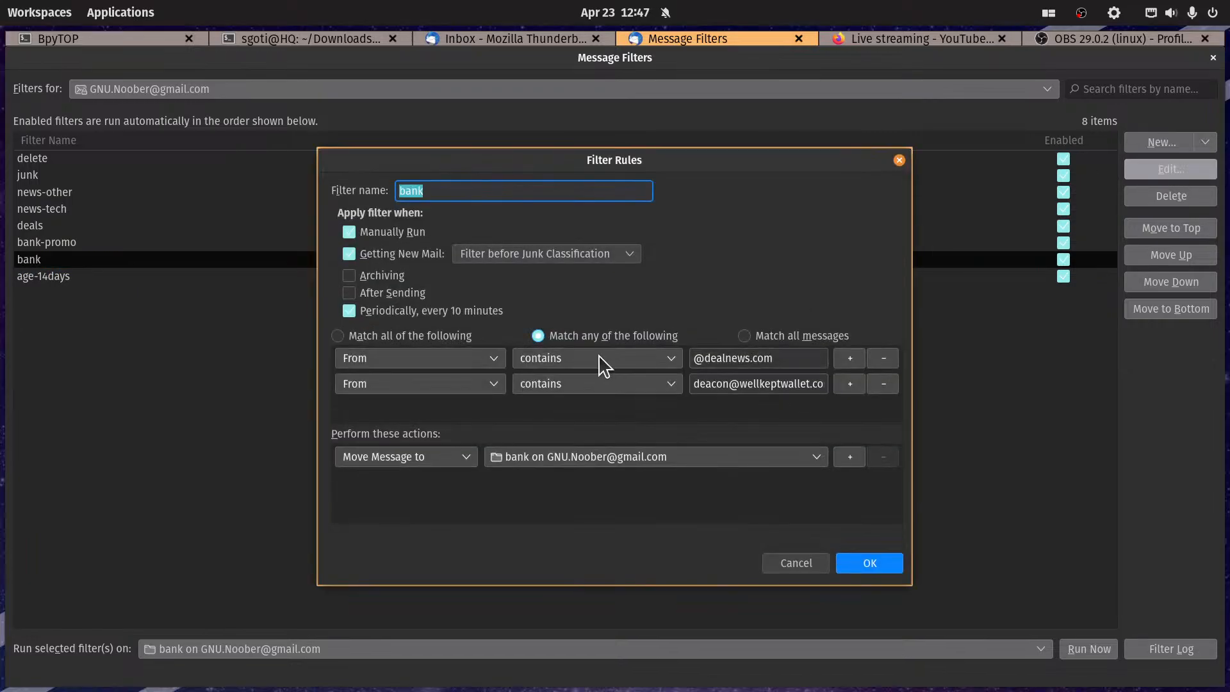
{"action": "left_click", "coordinate": [867, 567]}
{"action": "left_click", "coordinate": [121, 242]}
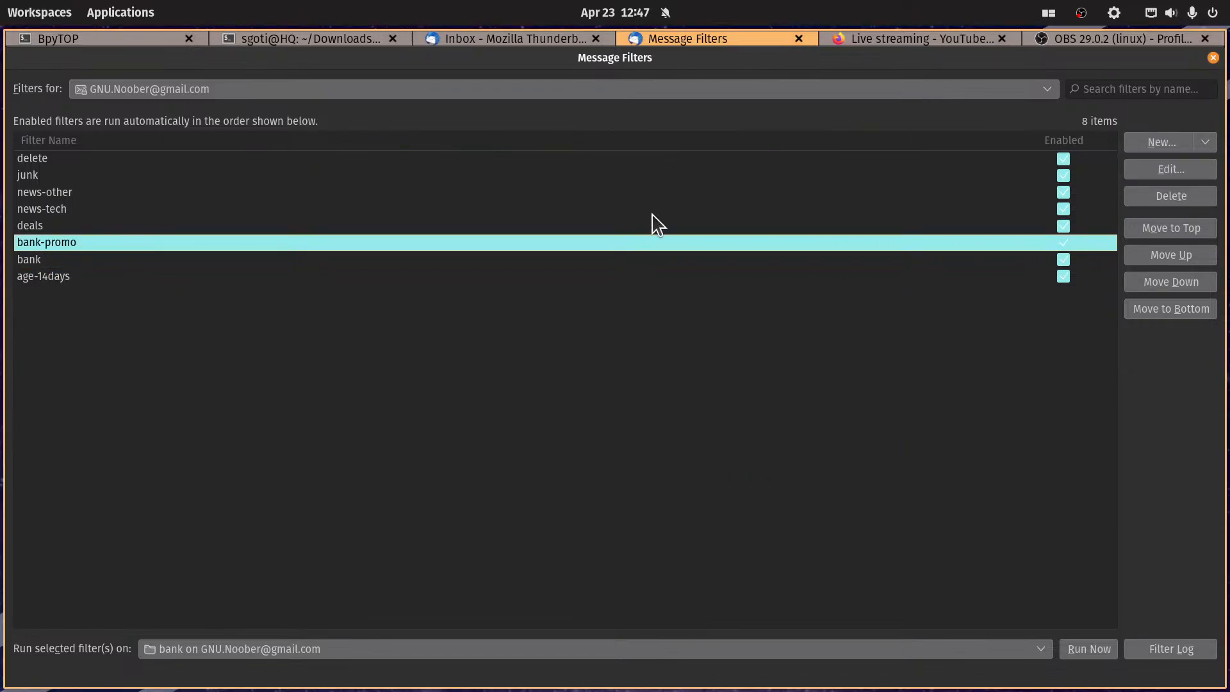
{"action": "left_click", "coordinate": [1173, 171]}
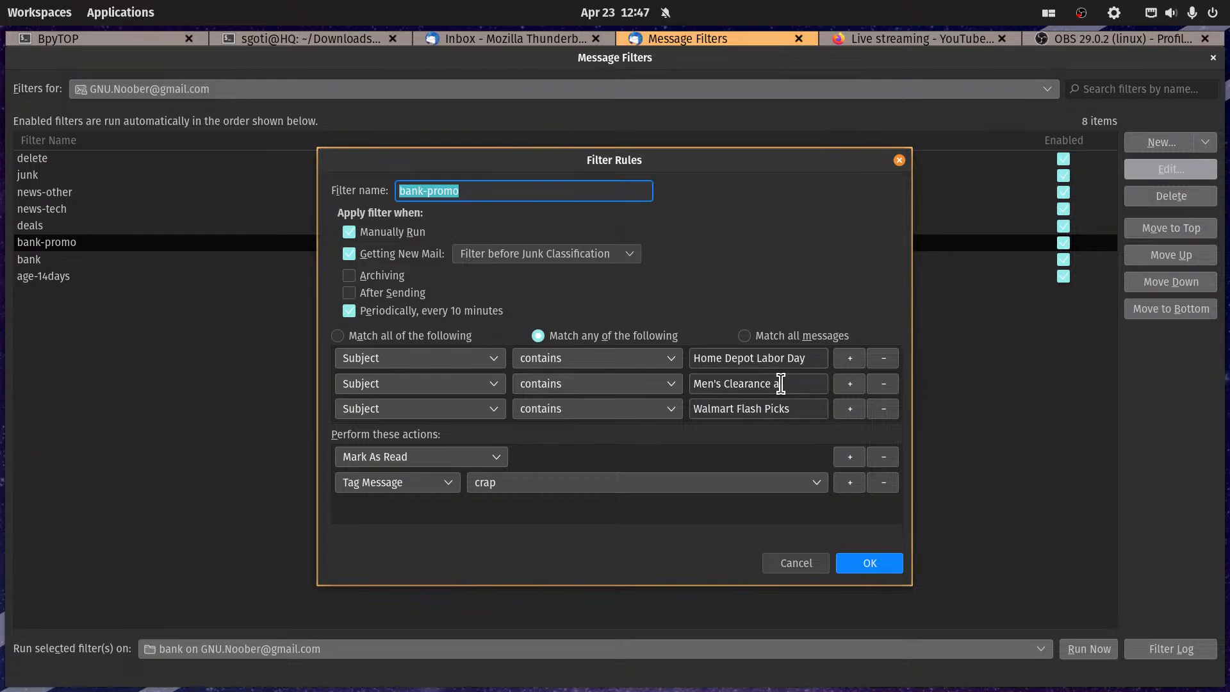
{"action": "left_click", "coordinate": [880, 564]}
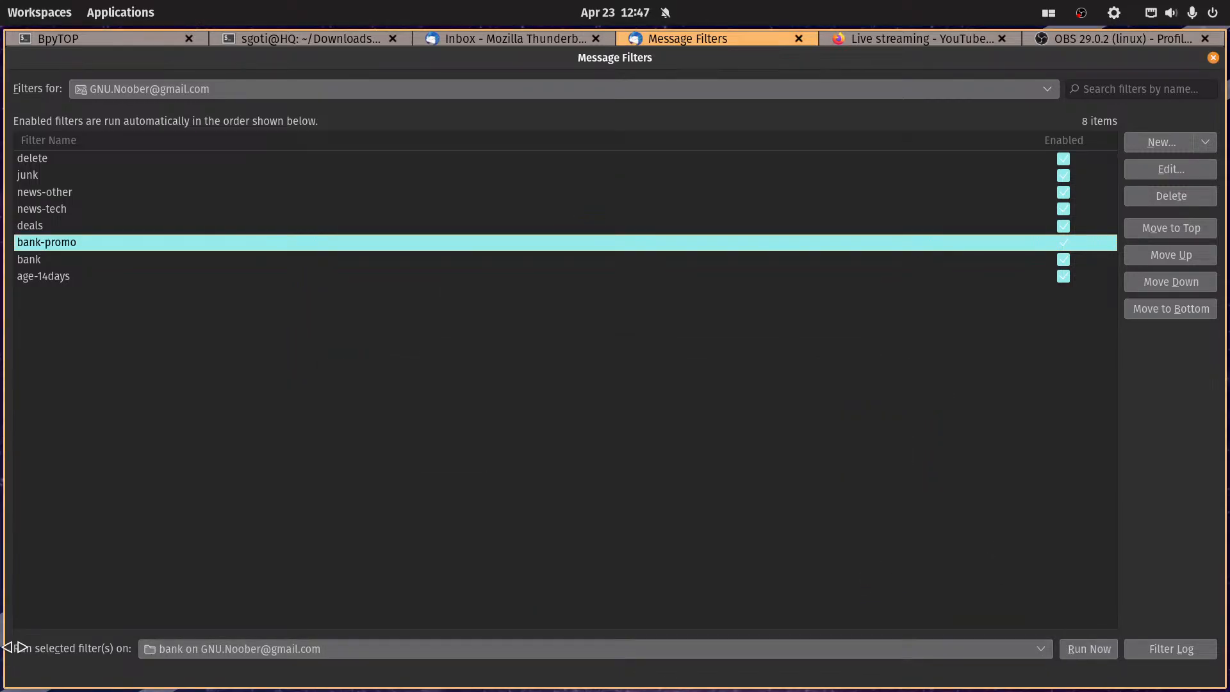
Step: Set the folder for running filters to the account's Inbox and run the news-other and news-tech filters on it
{"action": "left_click", "coordinate": [186, 649]}
{"action": "left_click", "coordinate": [192, 541]}
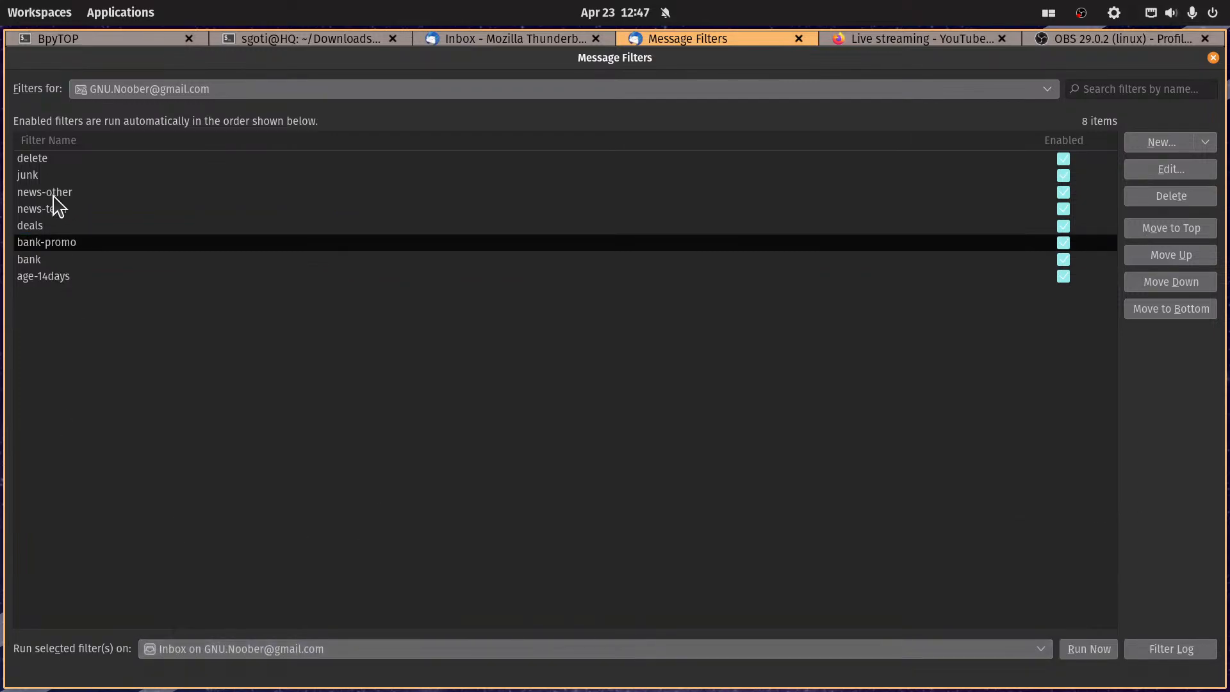
{"action": "left_click", "coordinate": [36, 178]}
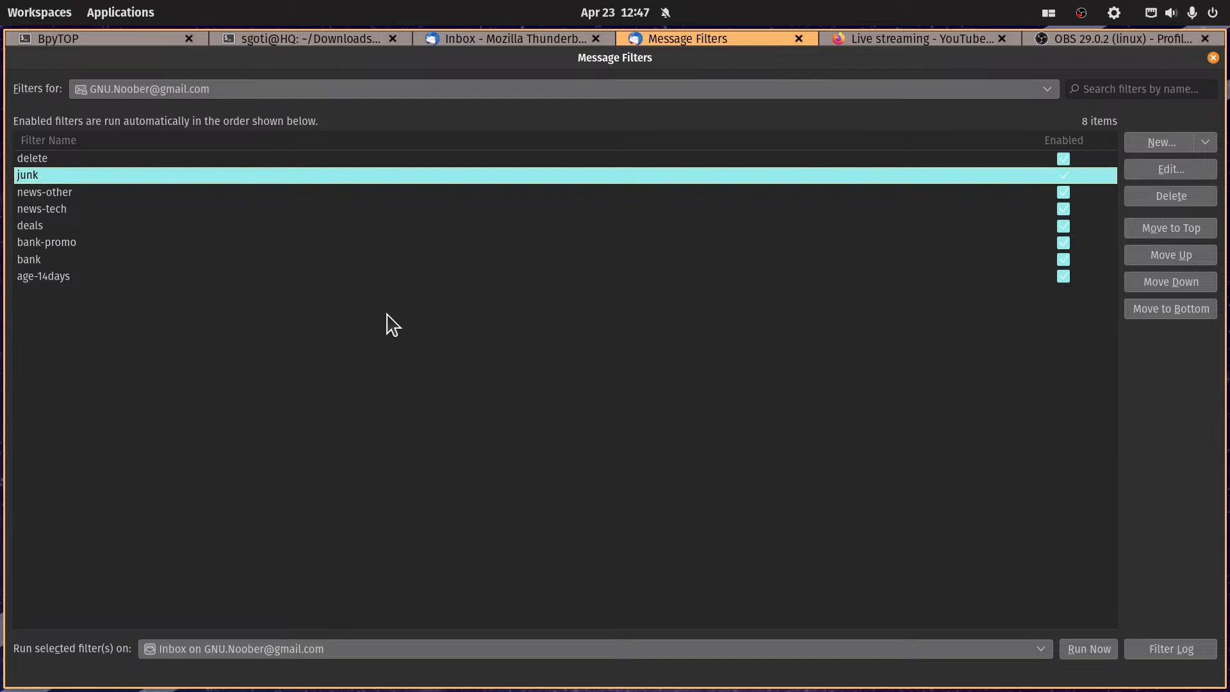
{"action": "left_click", "coordinate": [80, 196]}
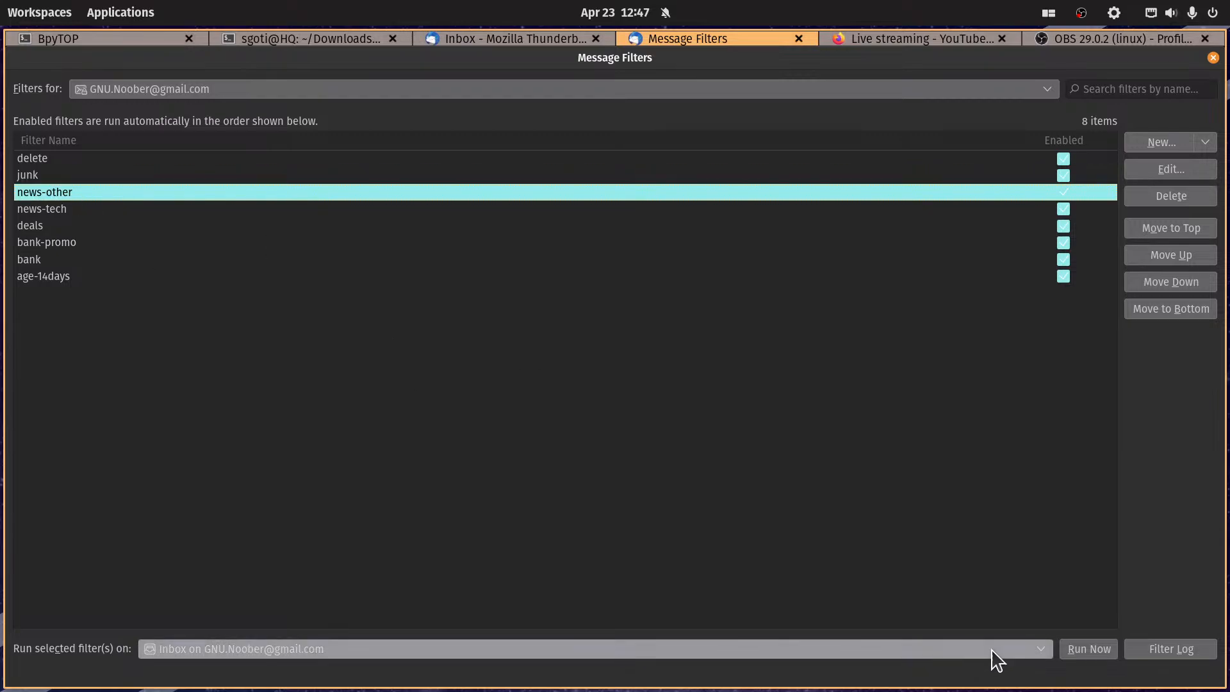
{"action": "left_click", "coordinate": [1081, 650]}
{"action": "left_click", "coordinate": [64, 210]}
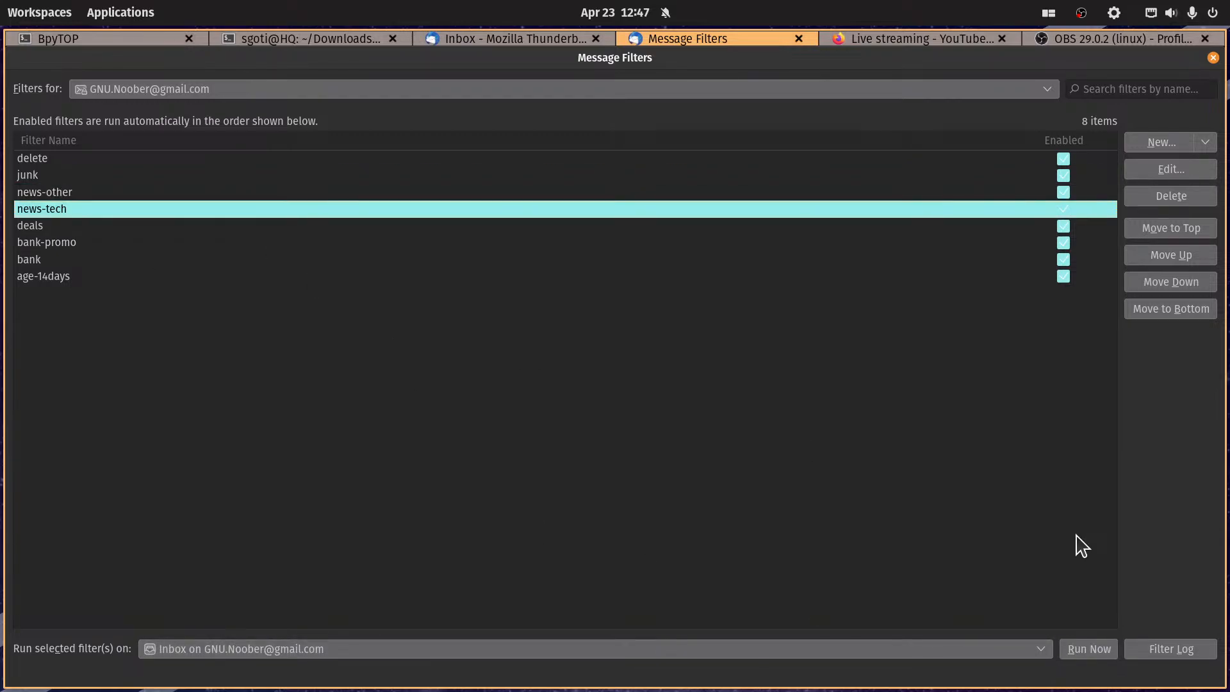
{"action": "left_click", "coordinate": [1089, 649]}
Step: Run the deals, bank-promo and bank filters on the Inbox, and close the message filters window
{"action": "left_click", "coordinate": [55, 227]}
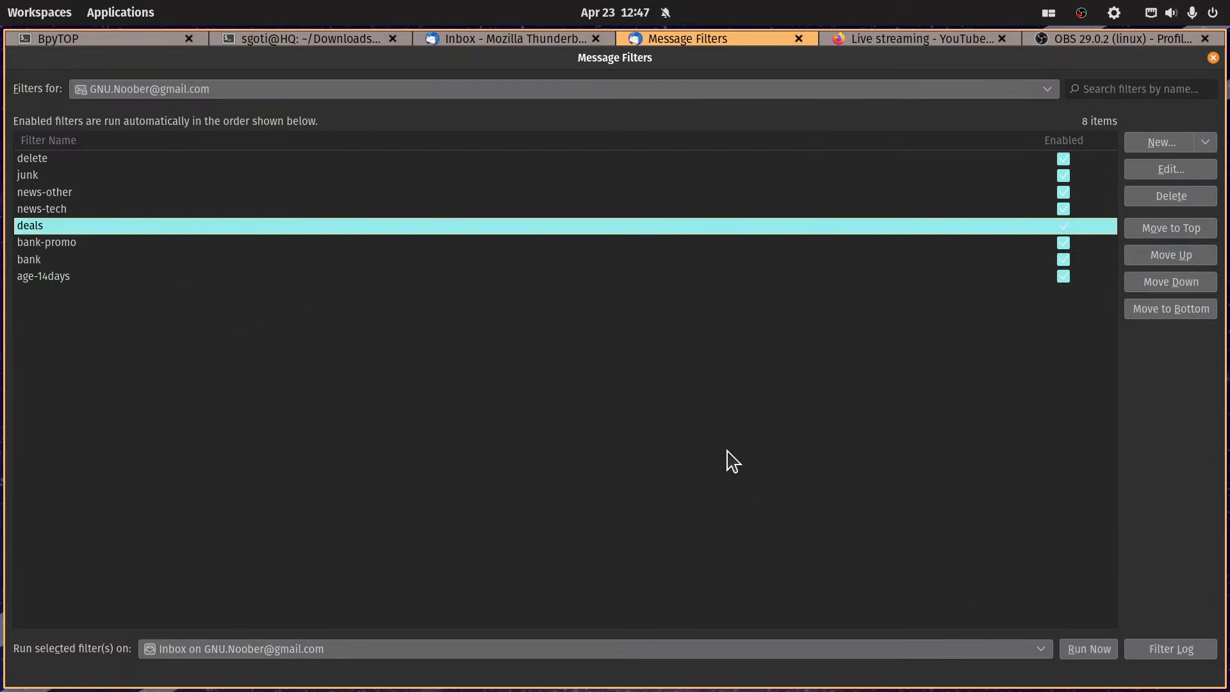
{"action": "left_click", "coordinate": [1068, 649]}
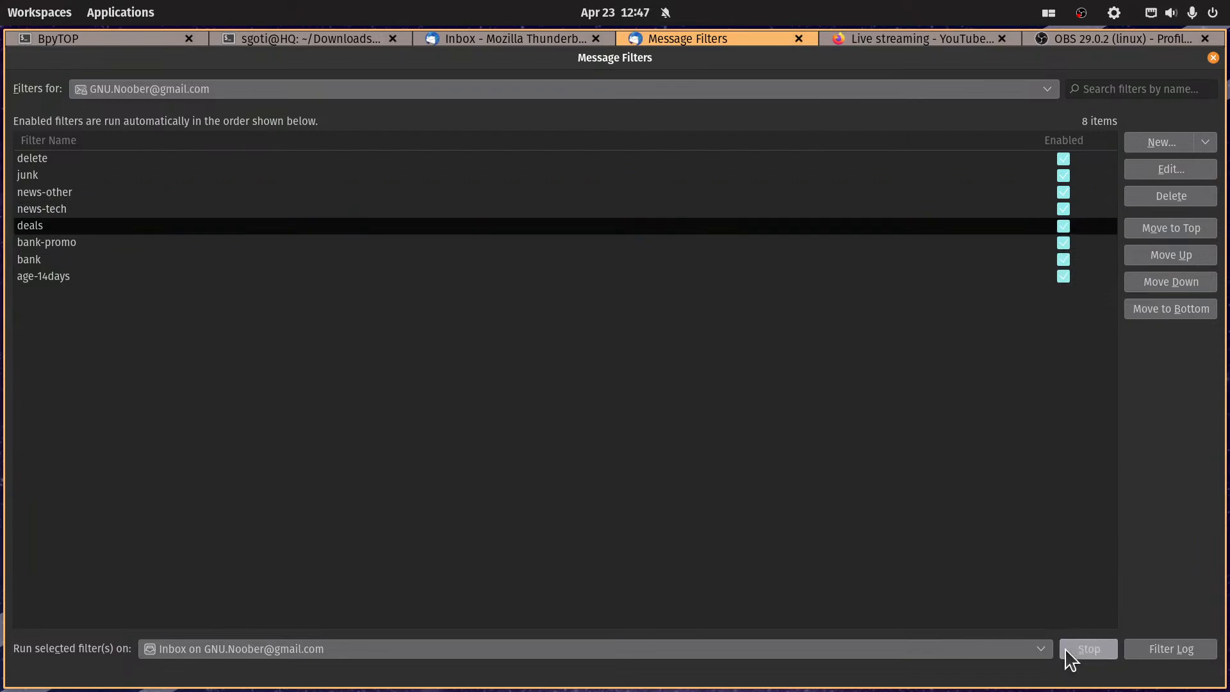
{"action": "left_click", "coordinate": [63, 244]}
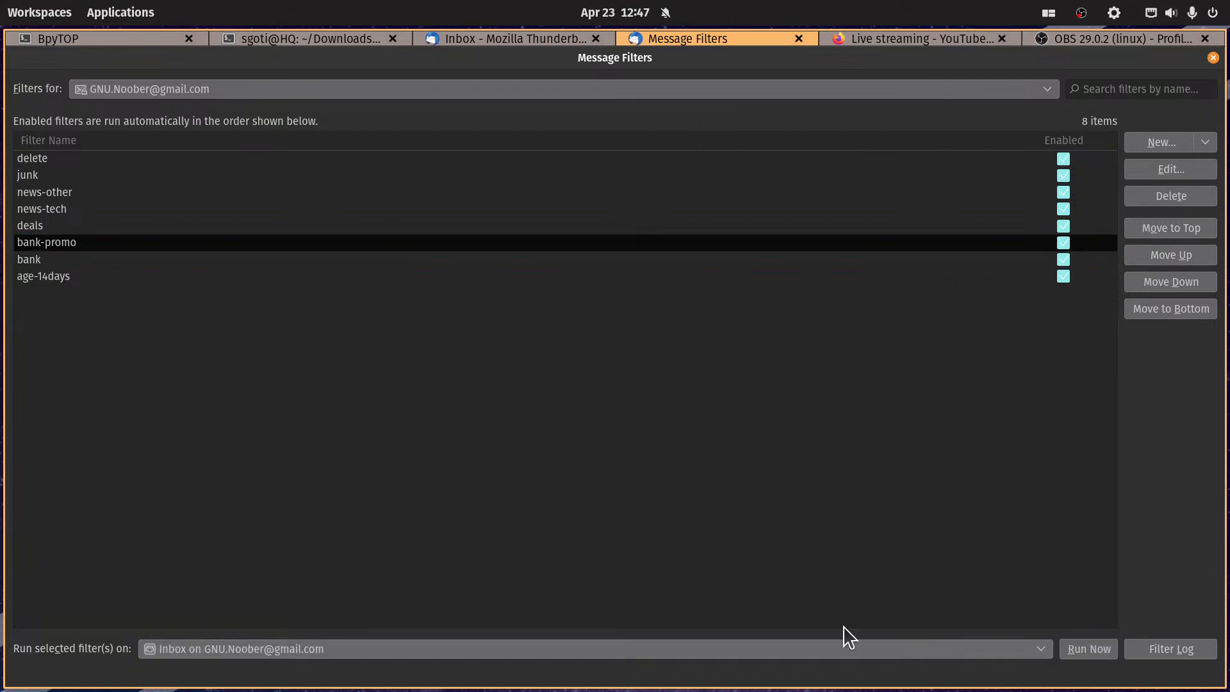
{"action": "left_click", "coordinate": [64, 266]}
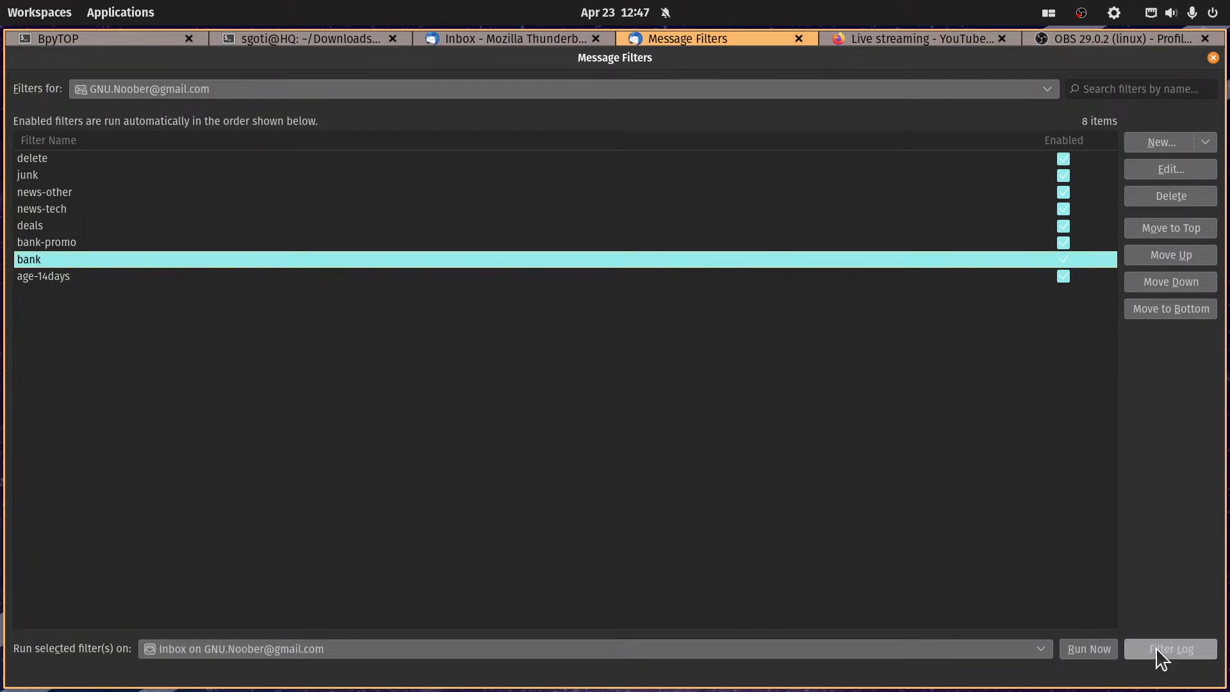
{"action": "left_click", "coordinate": [1103, 653]}
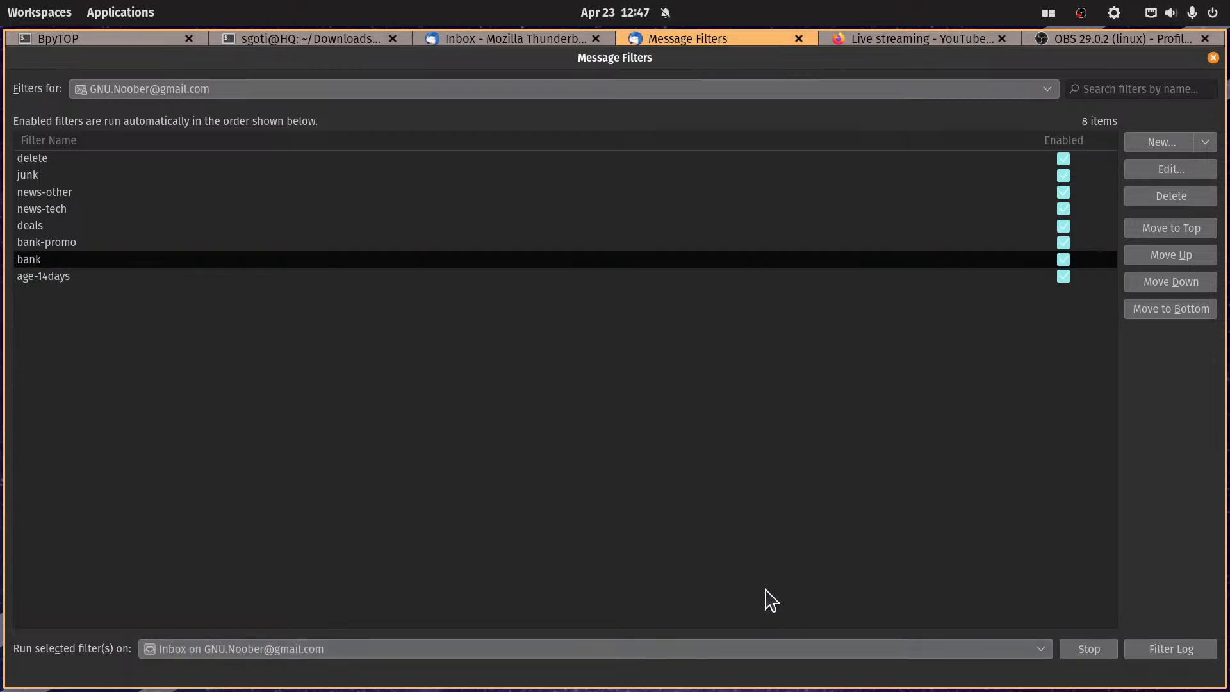
{"action": "left_click", "coordinate": [35, 177]}
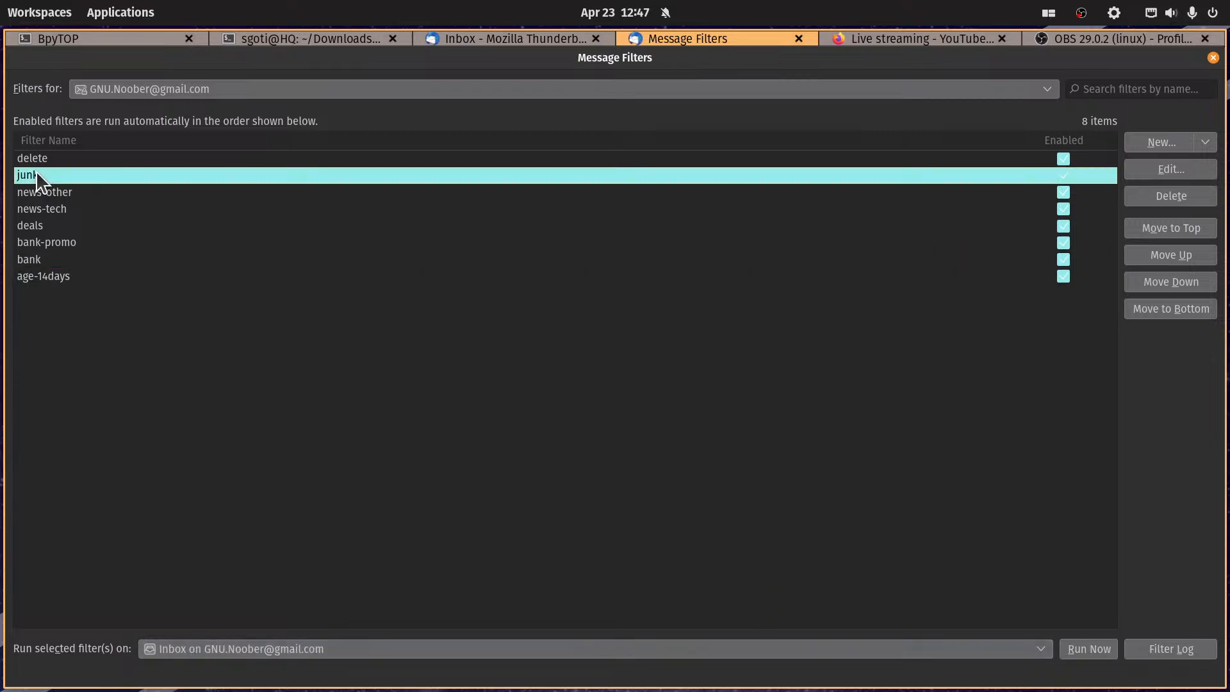
{"action": "left_click", "coordinate": [797, 39]}
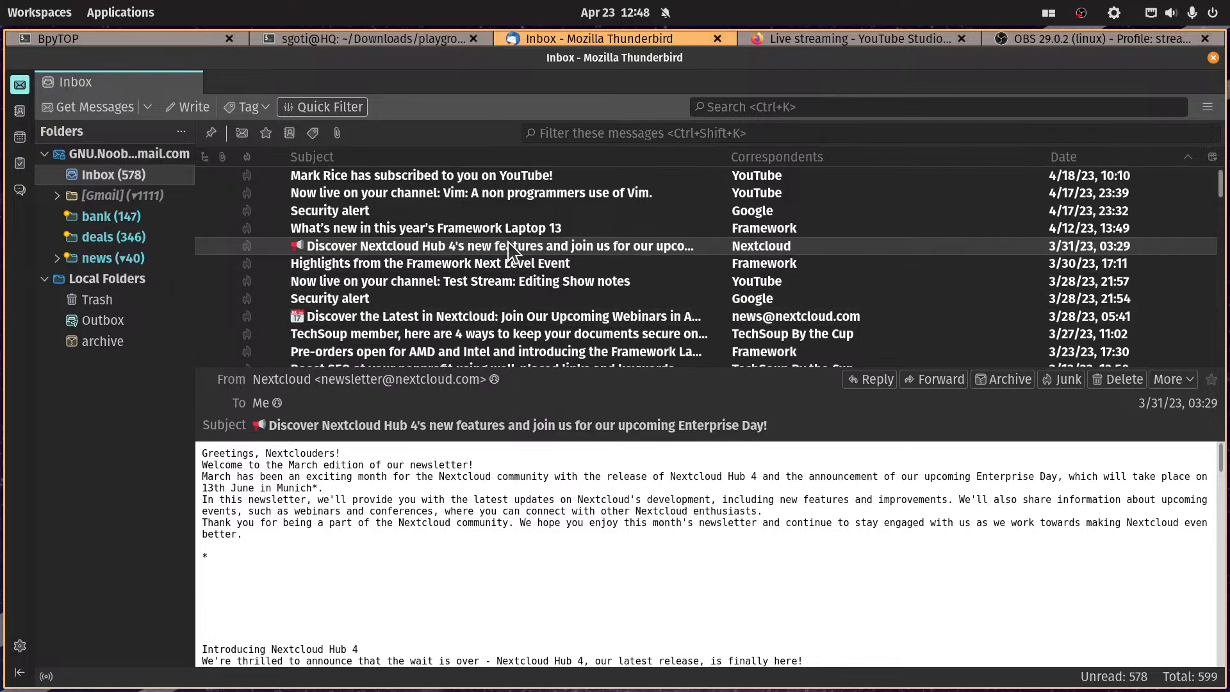
Step: Look through the remaining Inbox messages and delete the Google "Security alert" message dated 4/19/23, 09:28
{"action": "scroll", "coordinate": [506, 269], "scroll_direction": "down", "scroll_amount": 15}
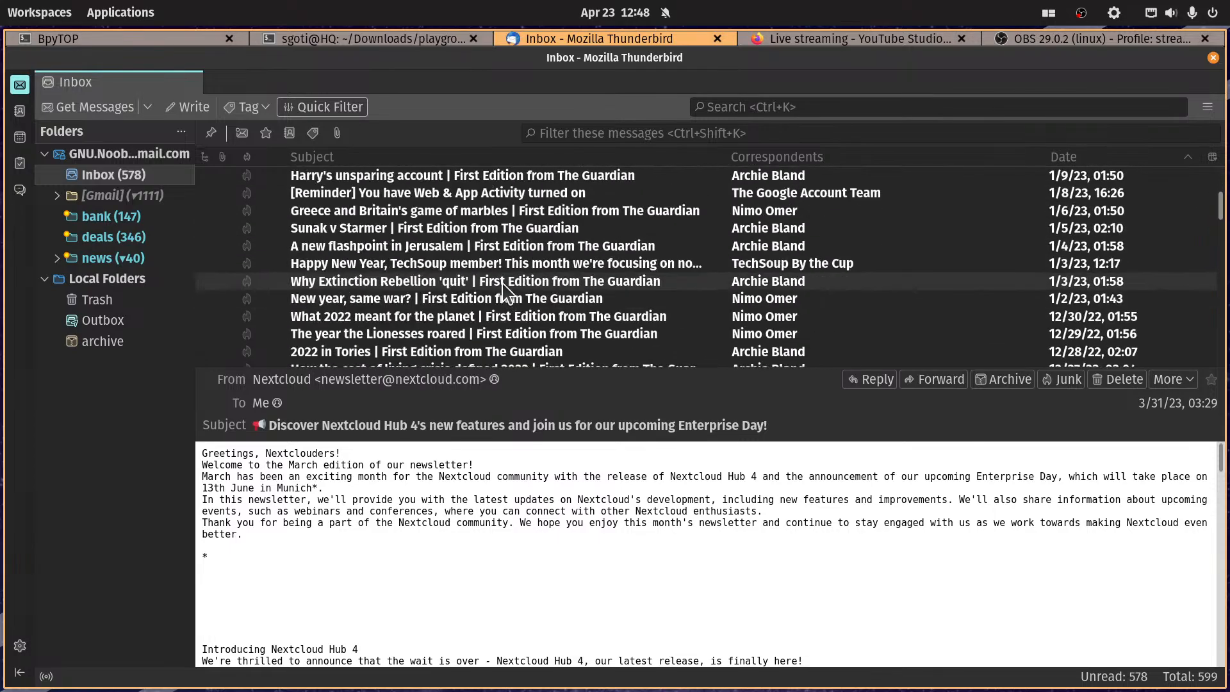
{"action": "scroll", "coordinate": [503, 285], "scroll_direction": "up", "scroll_amount": 12}
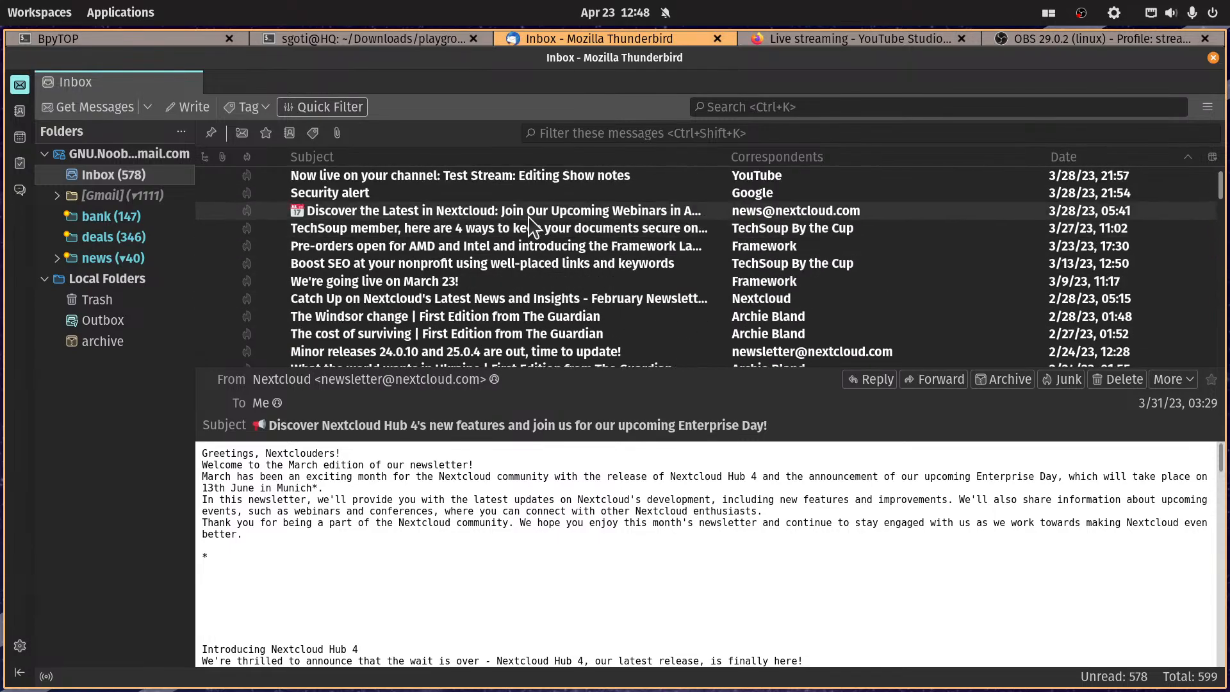
{"action": "scroll", "coordinate": [530, 217], "scroll_direction": "up", "scroll_amount": 3}
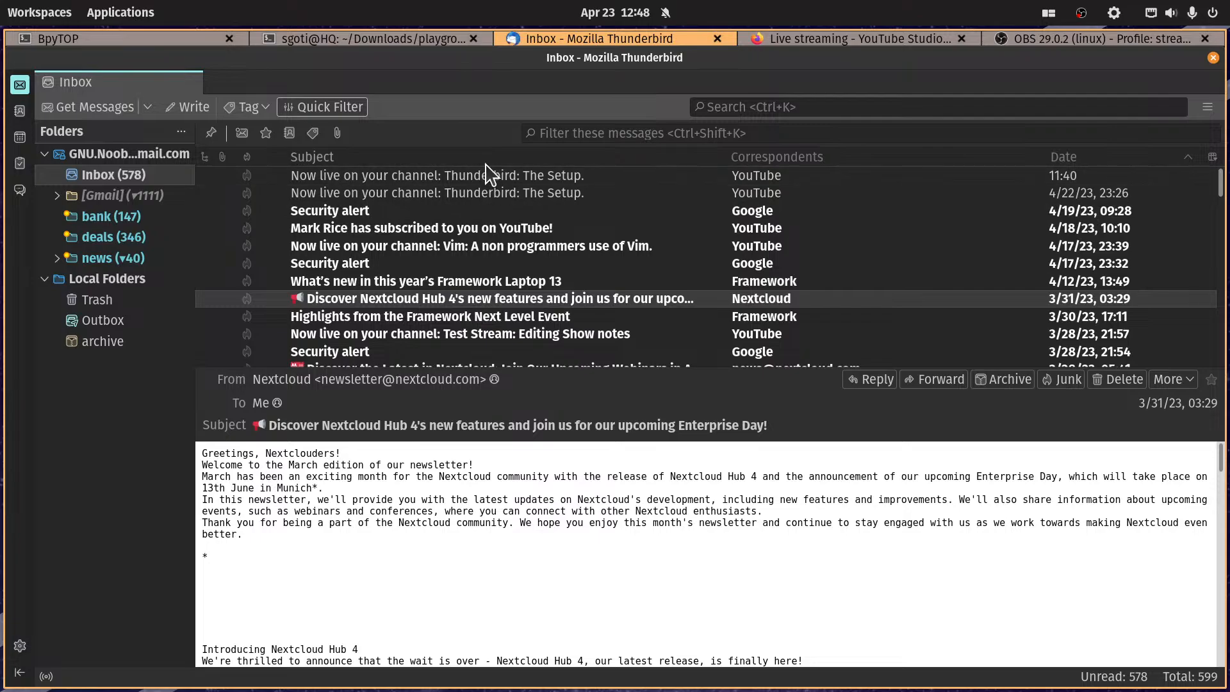
{"action": "left_click", "coordinate": [551, 211]}
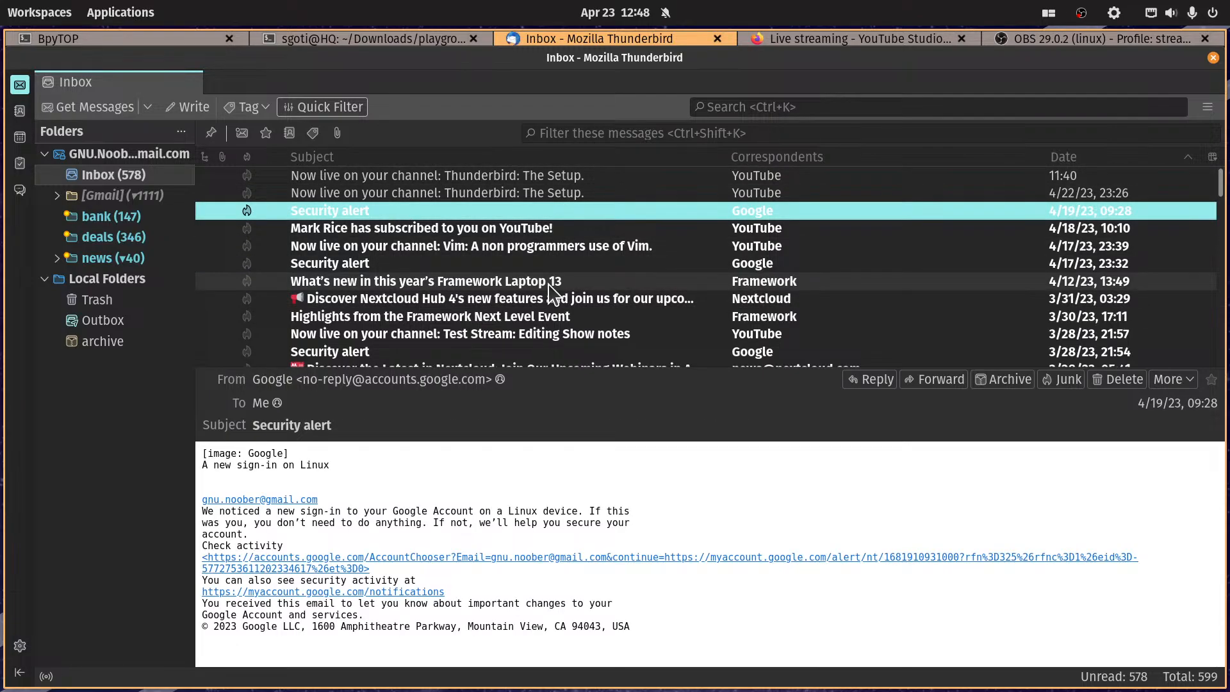
{"action": "key", "text": "Delete"}
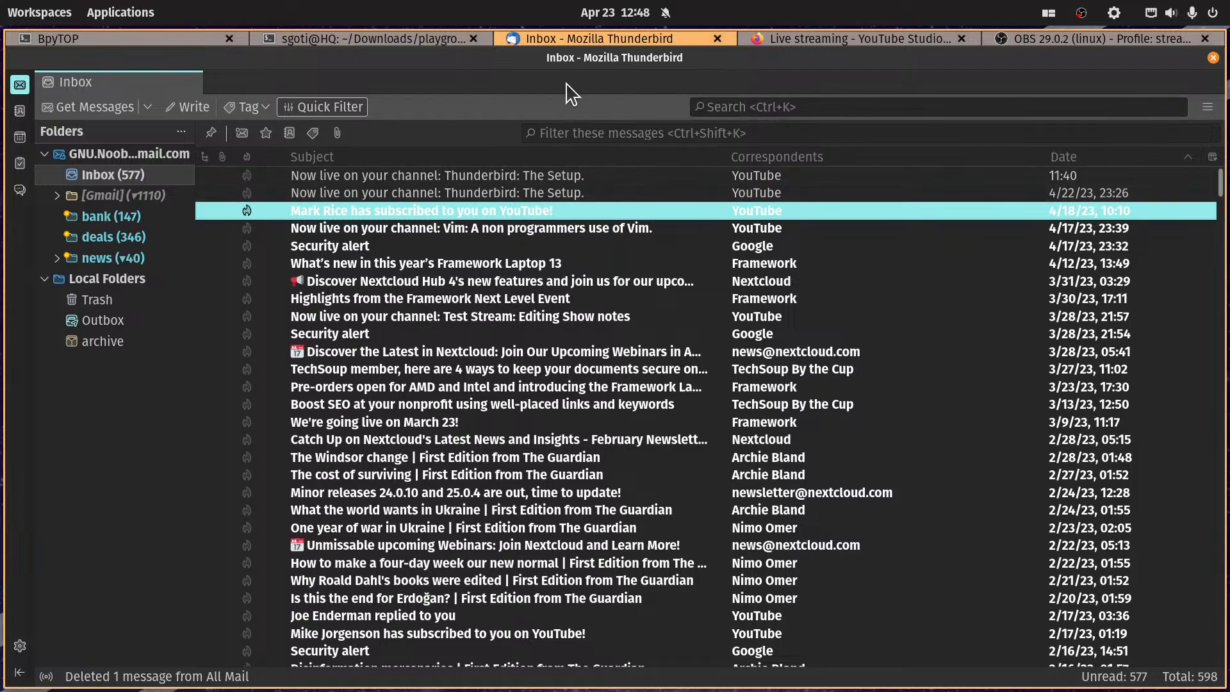
{"action": "key", "text": "super+shift+Right"}
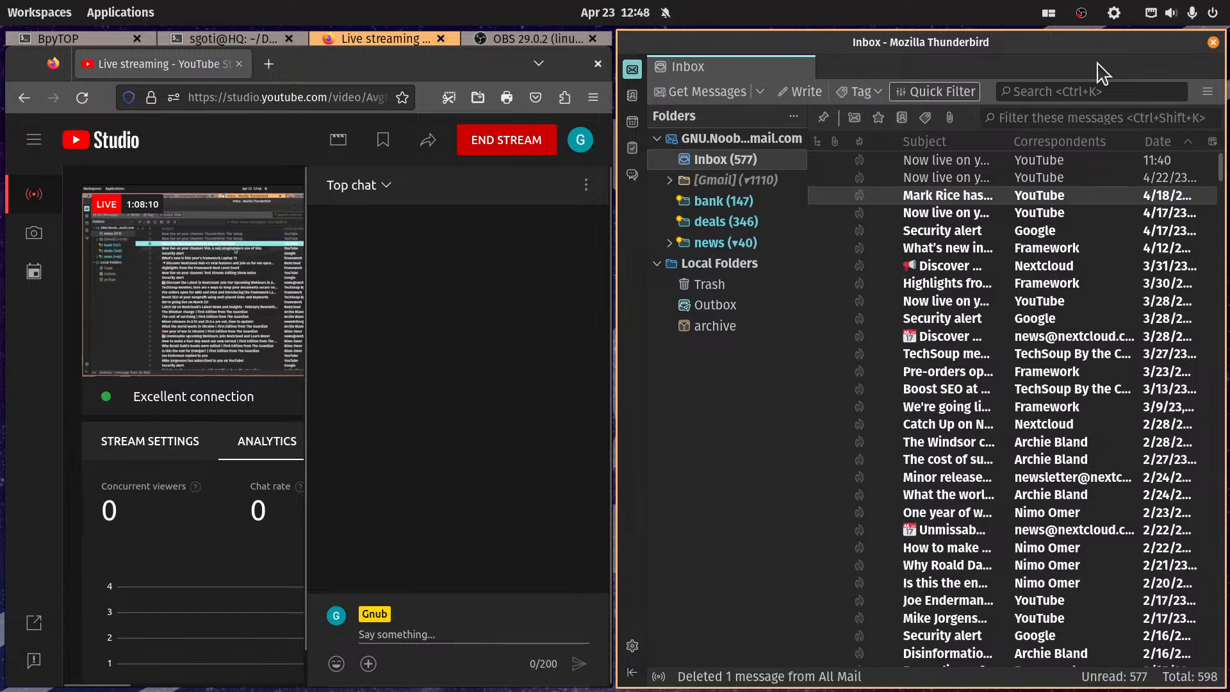
{"action": "key", "text": "super+Return"}
{"action": "key", "text": "Left"}
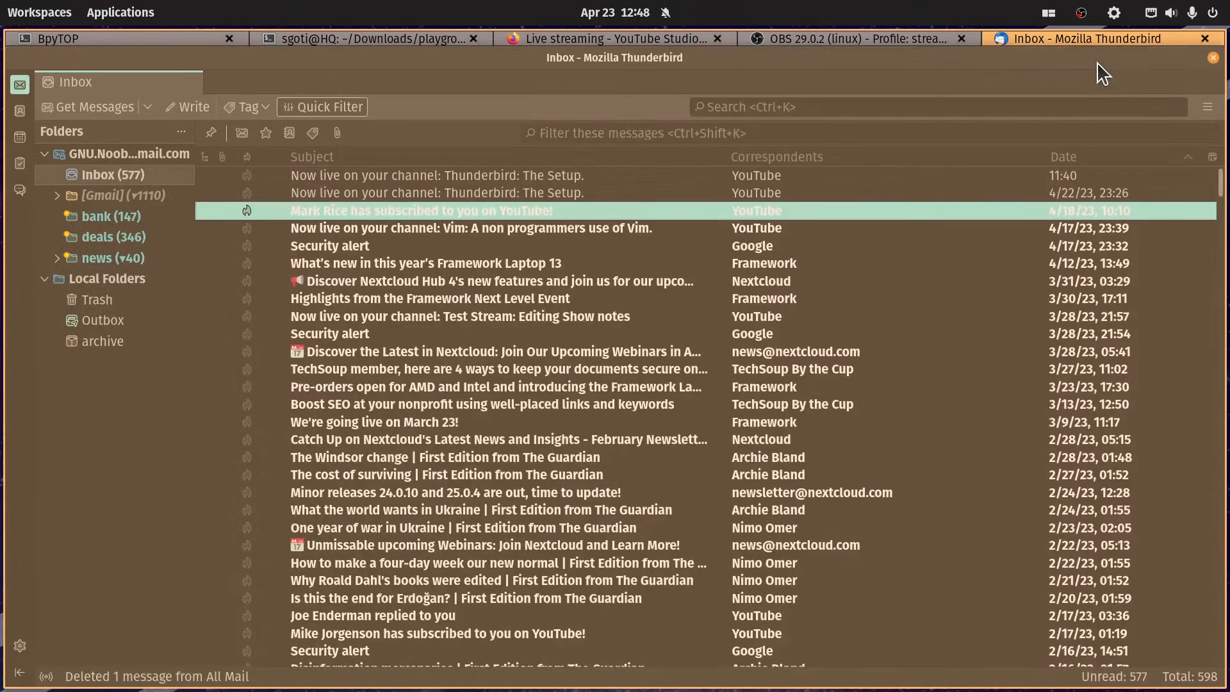
{"action": "key", "text": "Left"}
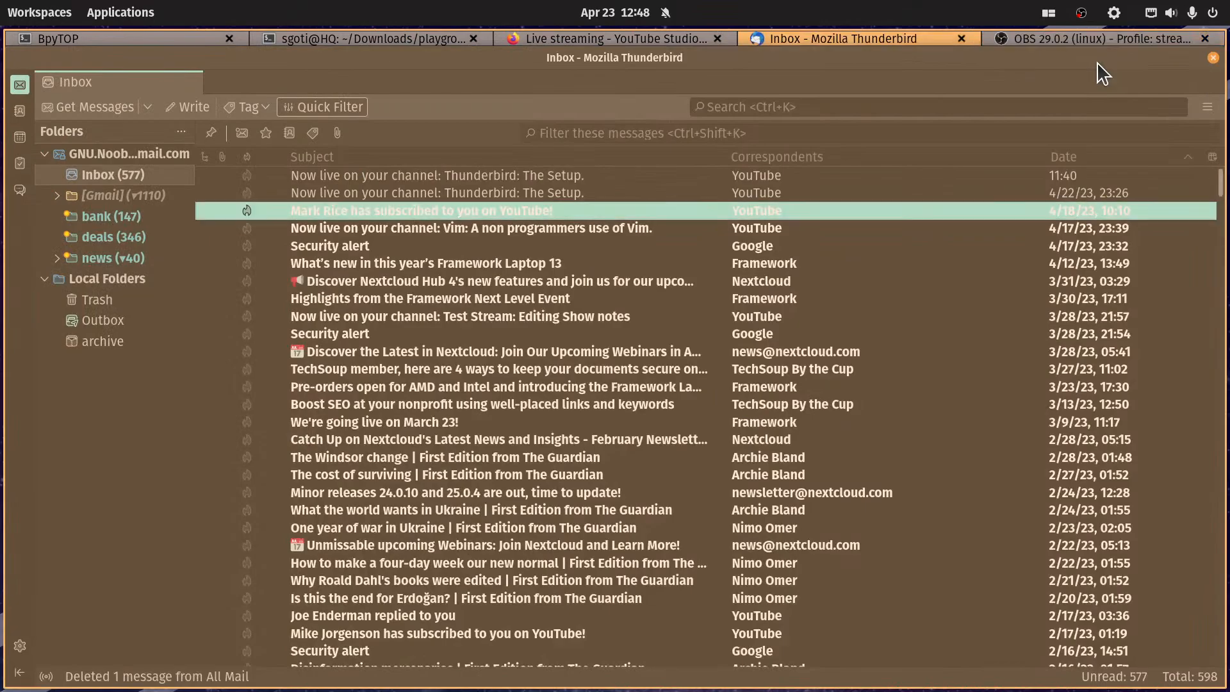
{"action": "key", "text": "Left"}
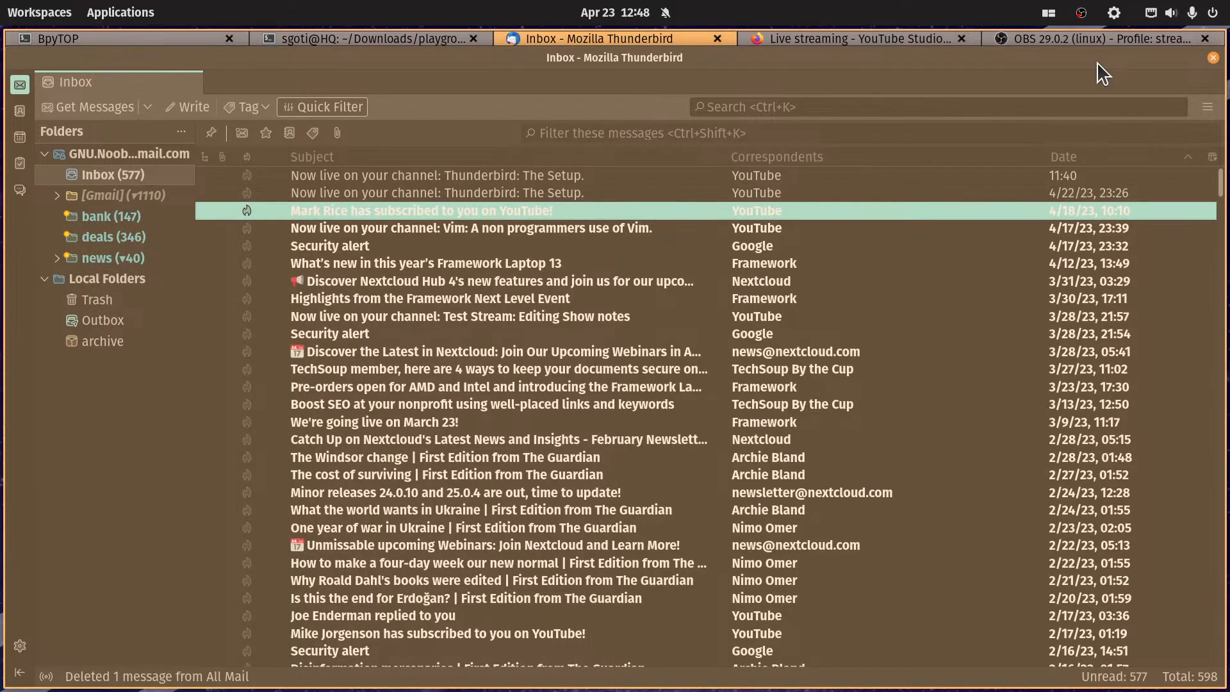
{"action": "key", "text": "Return"}
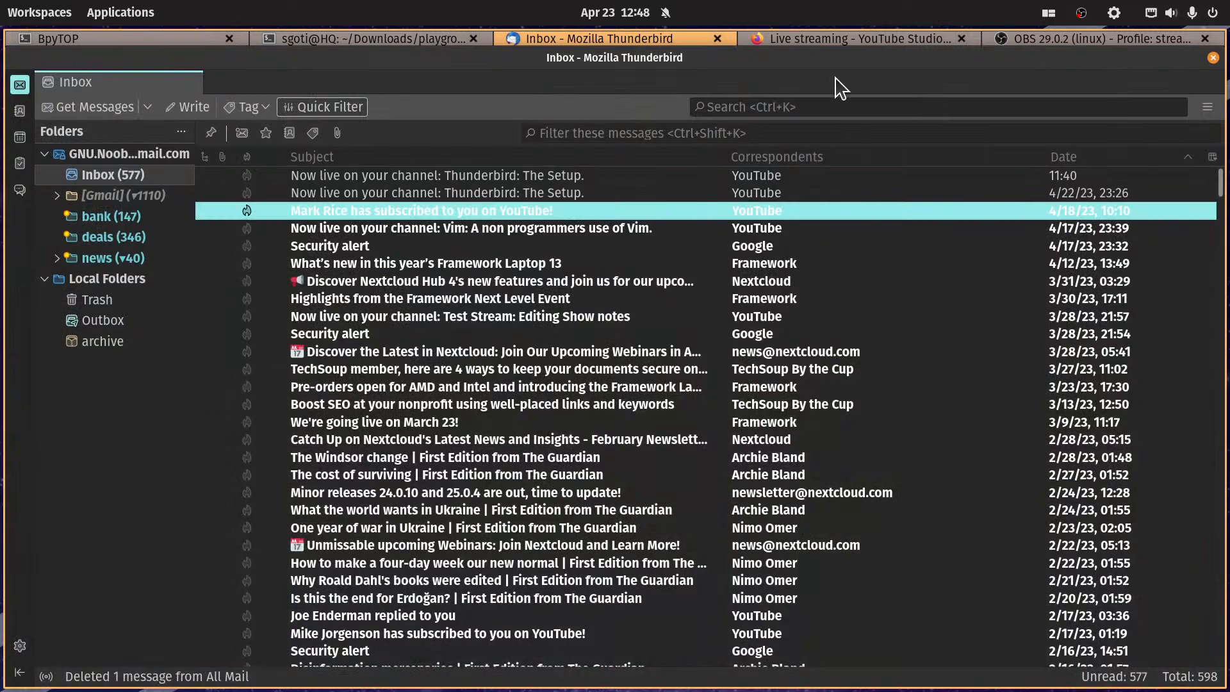
Step: Open the message filters and review all the sender conditions of the deals filter
{"action": "left_click", "coordinate": [1208, 108]}
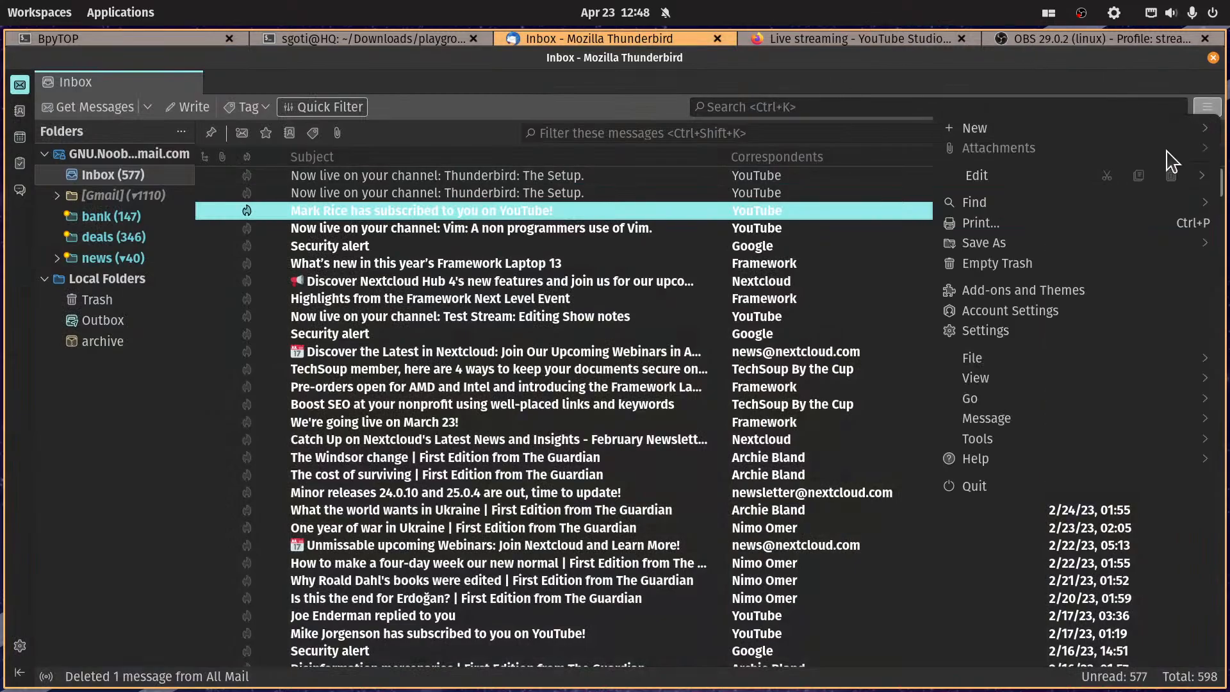
{"action": "left_click", "coordinate": [1172, 435]}
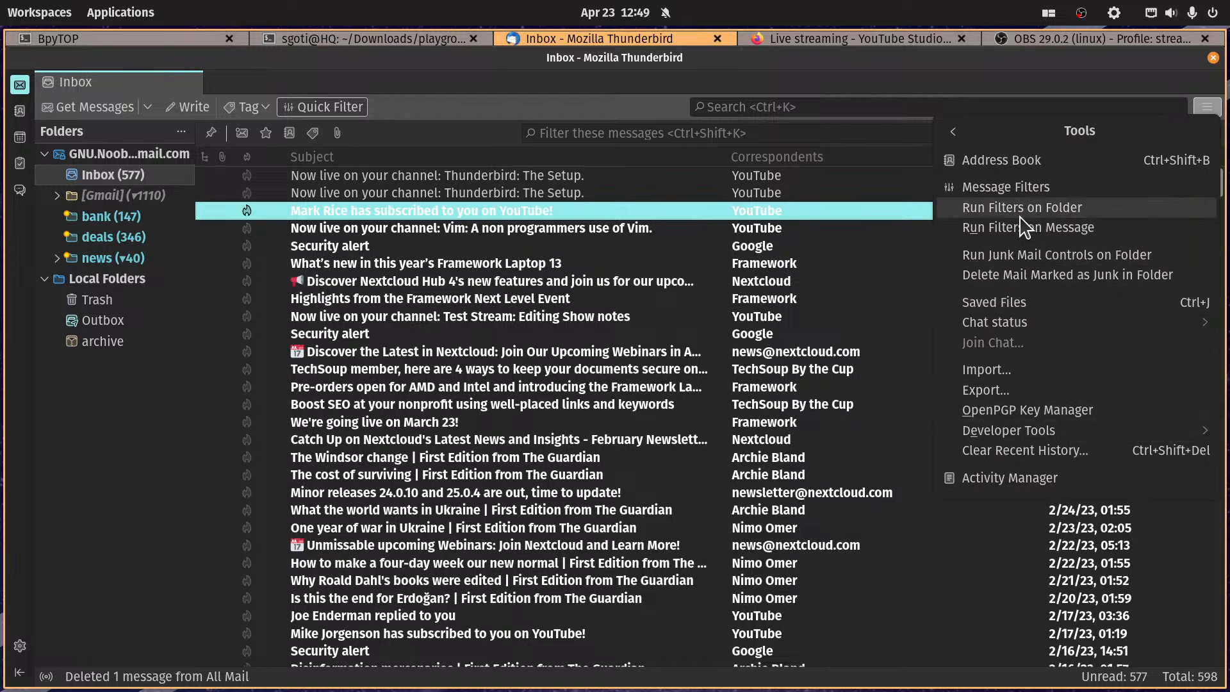
{"action": "left_click", "coordinate": [1022, 188]}
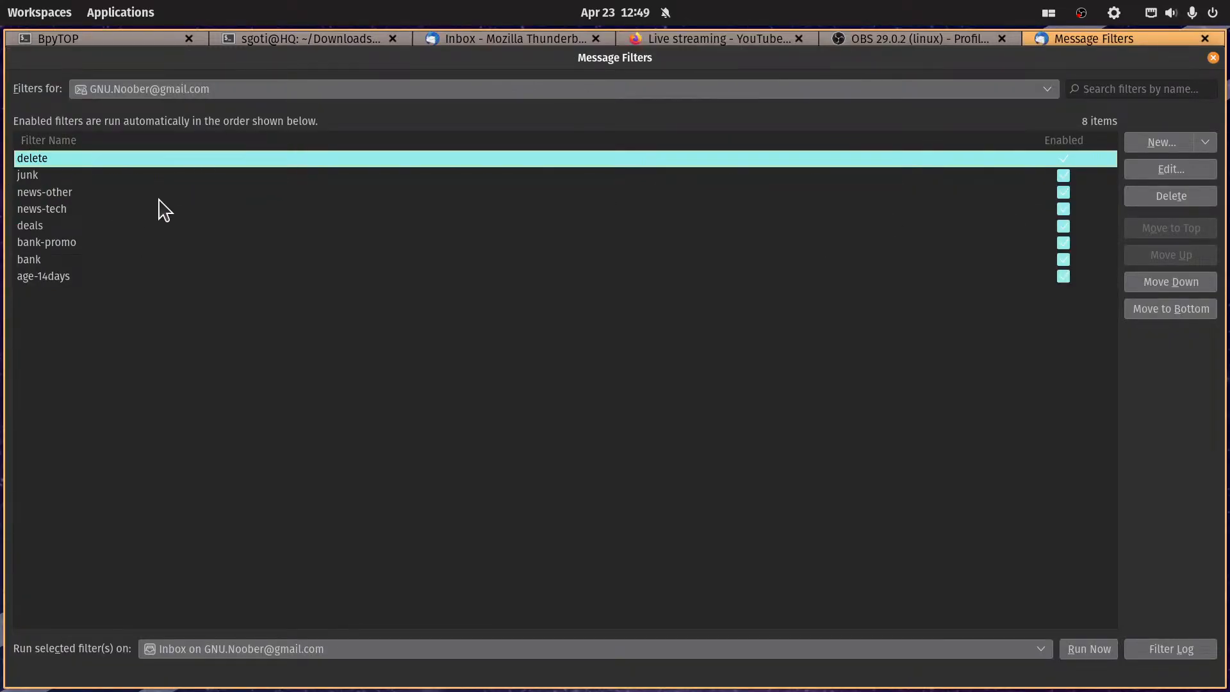
{"action": "left_click", "coordinate": [115, 194]}
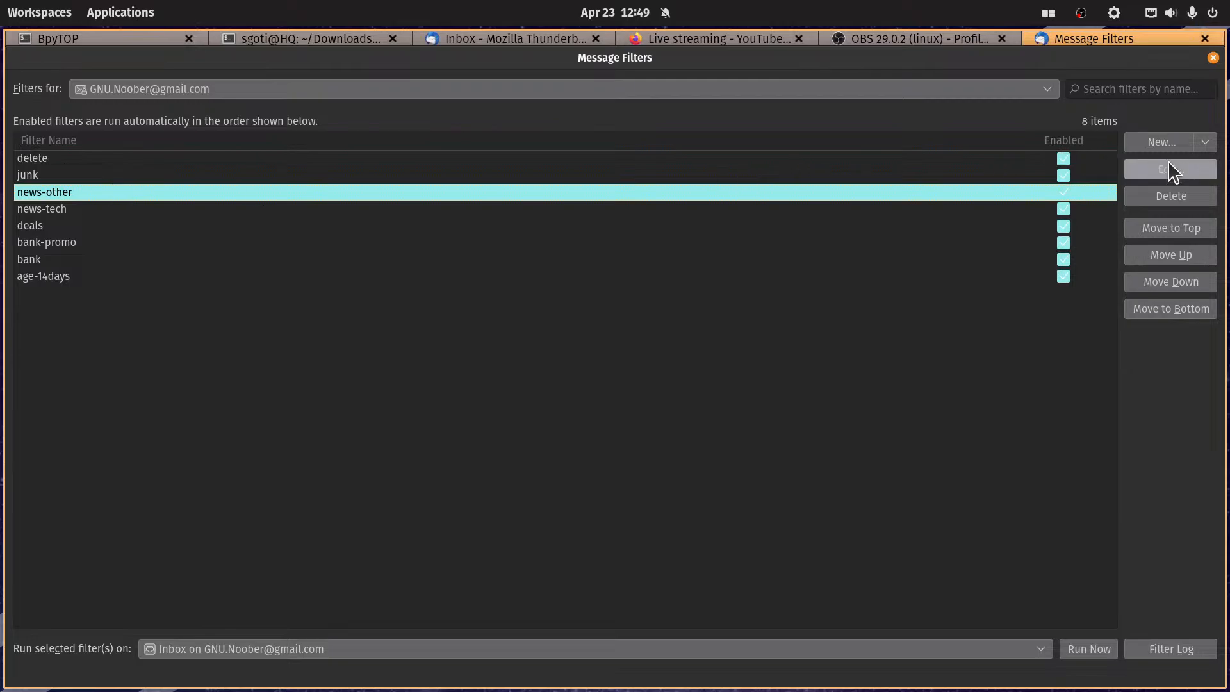
{"action": "left_click", "coordinate": [34, 225]}
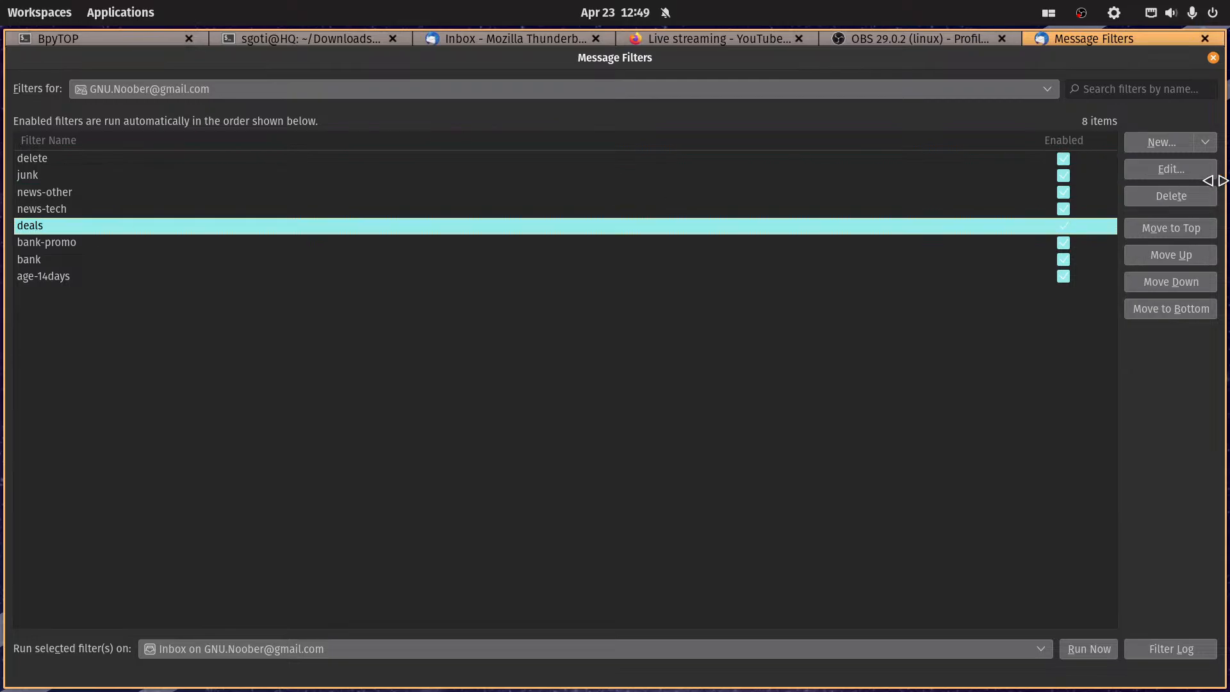
{"action": "left_click", "coordinate": [1152, 171]}
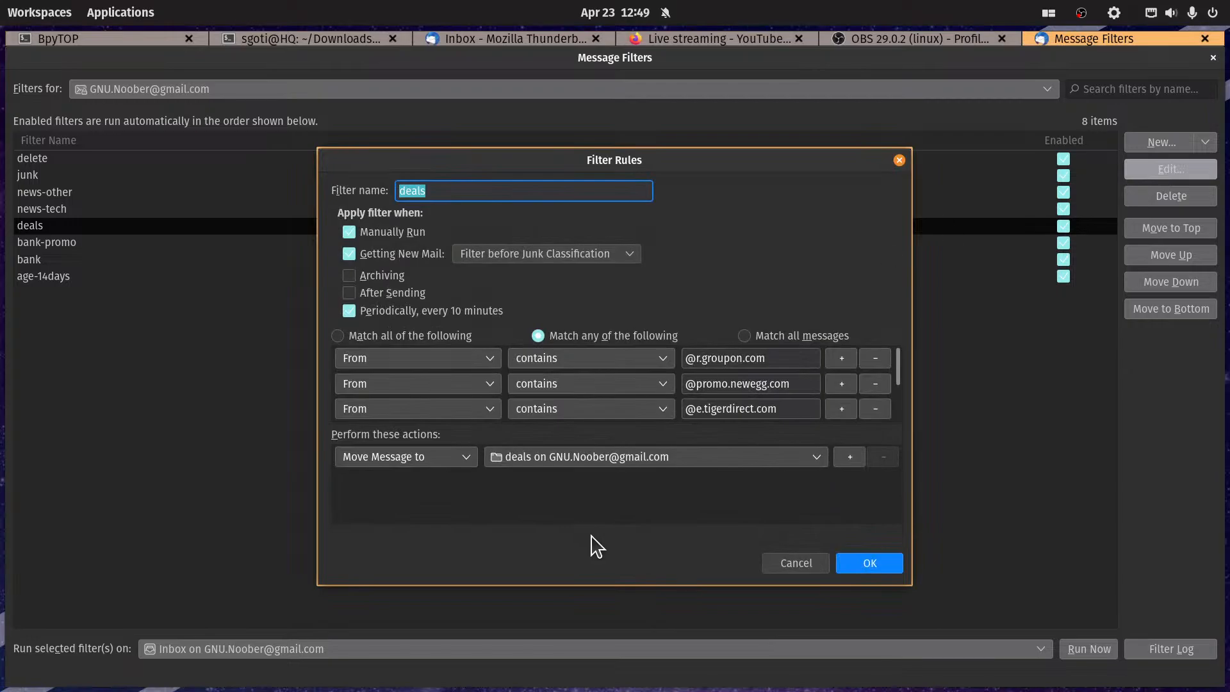
{"action": "scroll", "coordinate": [723, 374], "scroll_direction": "down", "scroll_amount": 2}
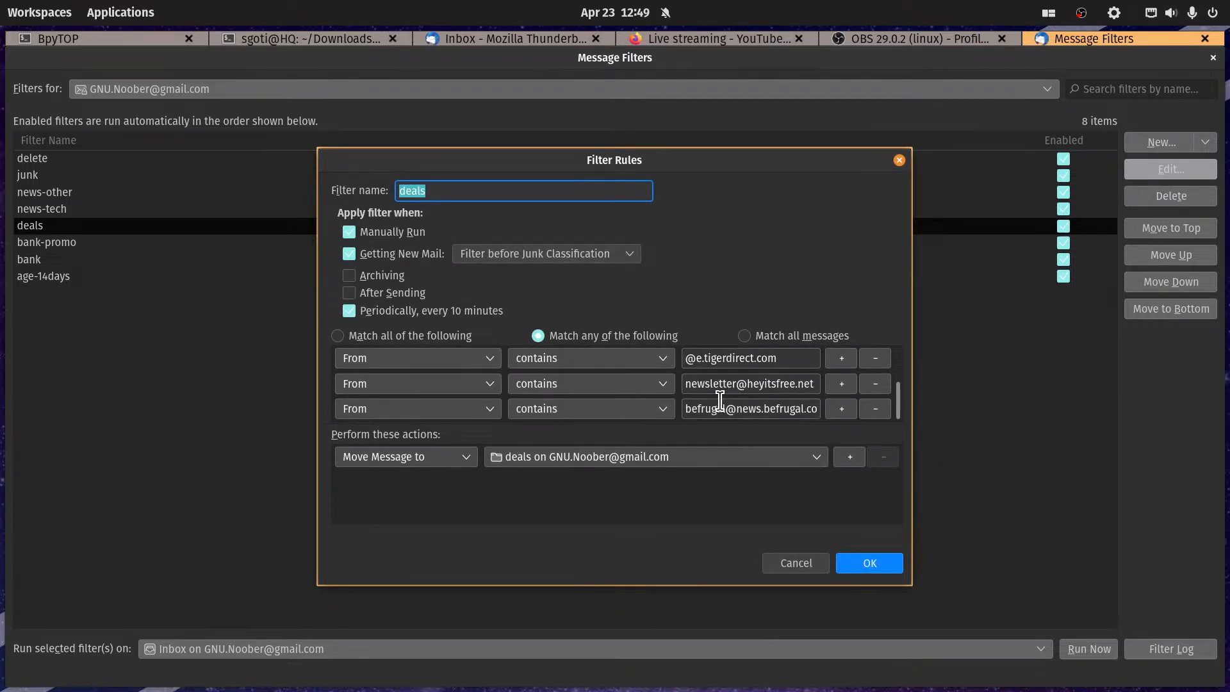
{"action": "scroll", "coordinate": [740, 408], "scroll_direction": "up", "scroll_amount": 2}
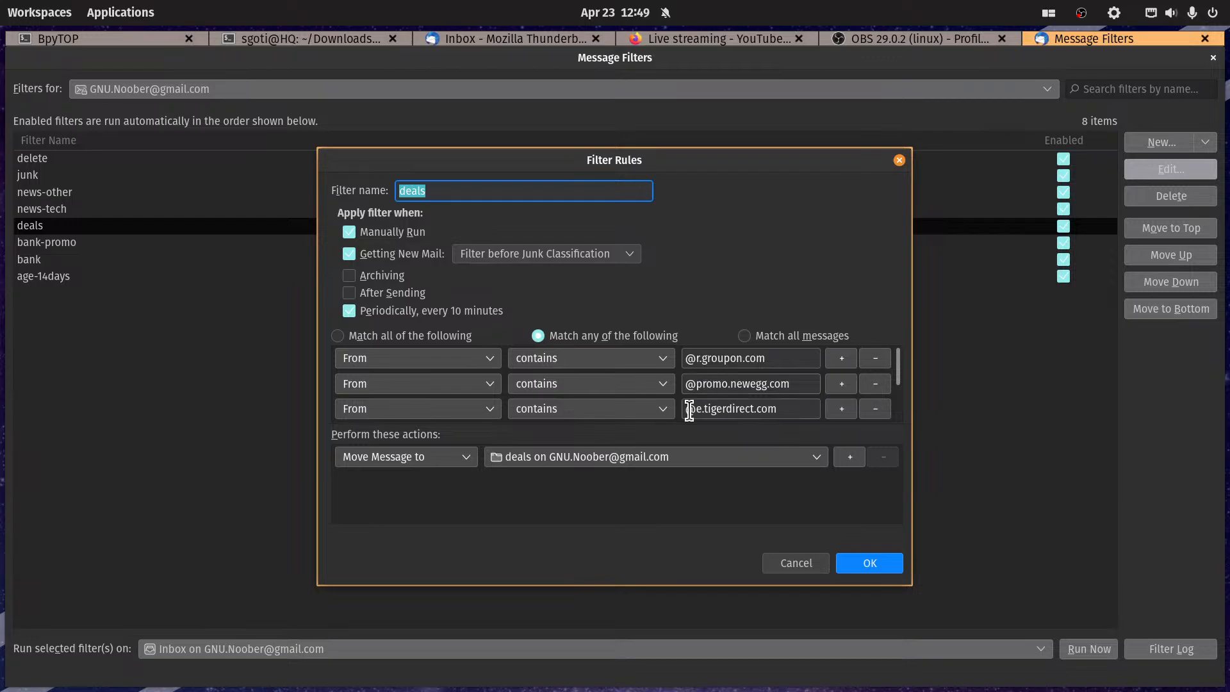
{"action": "scroll", "coordinate": [712, 415], "scroll_direction": "down", "scroll_amount": 2}
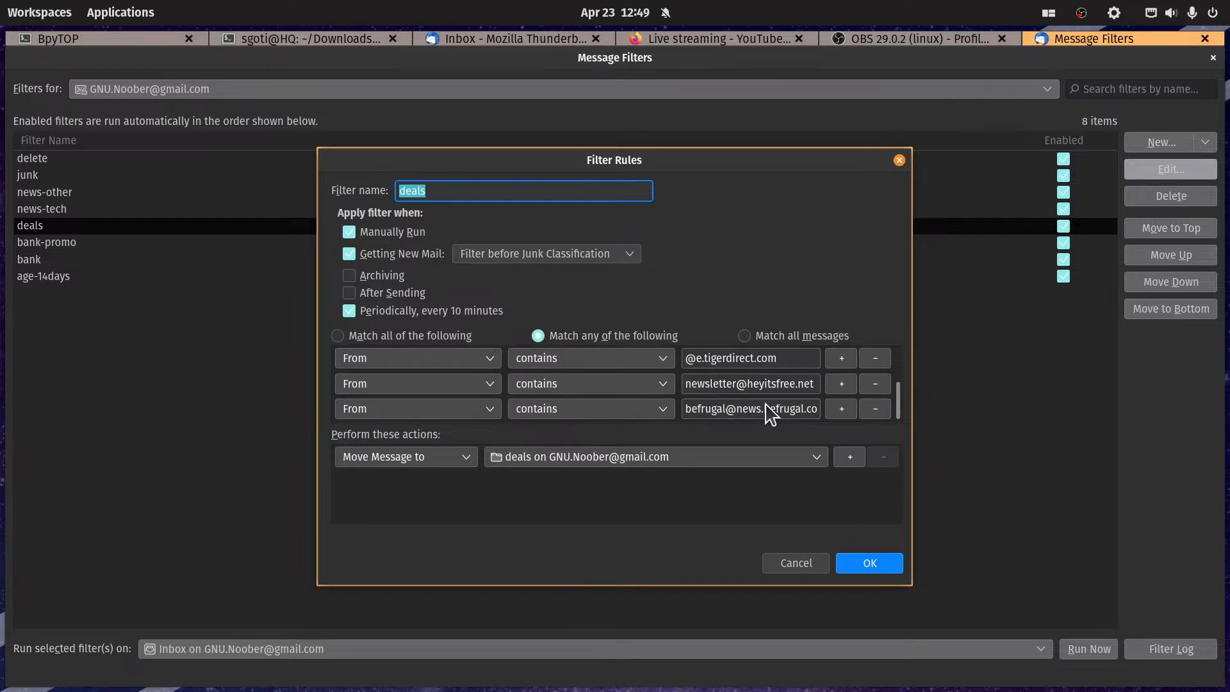
{"action": "scroll", "coordinate": [772, 410], "scroll_direction": "up", "scroll_amount": 2}
{"action": "left_click", "coordinate": [700, 358]}
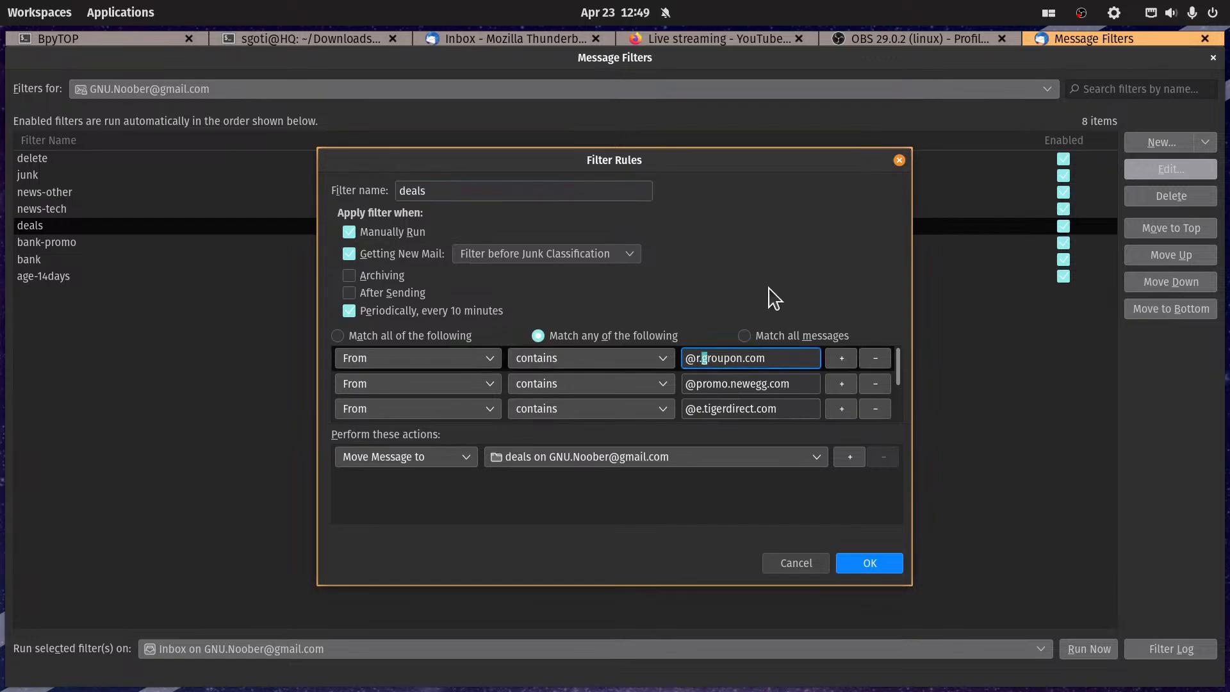
{"action": "type", "text": "G"}
{"action": "left_click", "coordinate": [714, 384]}
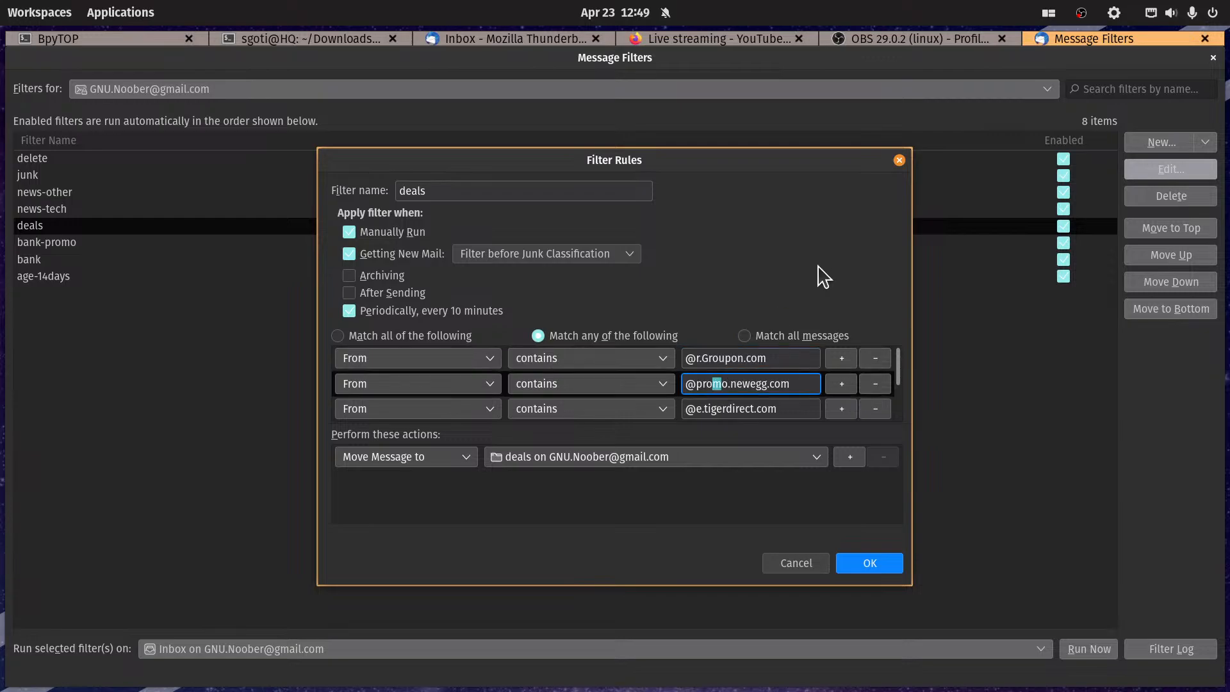
{"action": "type", "text": "M"}
{"action": "left_click", "coordinate": [726, 409]}
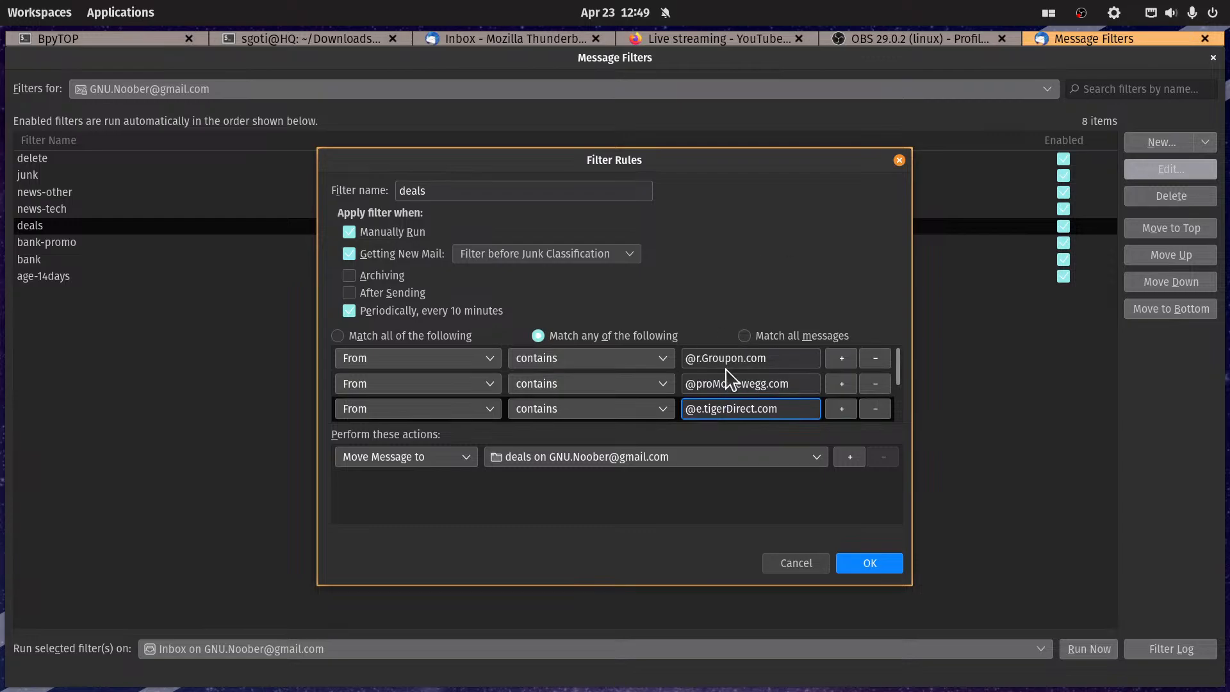
{"action": "scroll", "coordinate": [727, 382], "scroll_direction": "down", "scroll_amount": 1}
{"action": "left_click", "coordinate": [710, 383]}
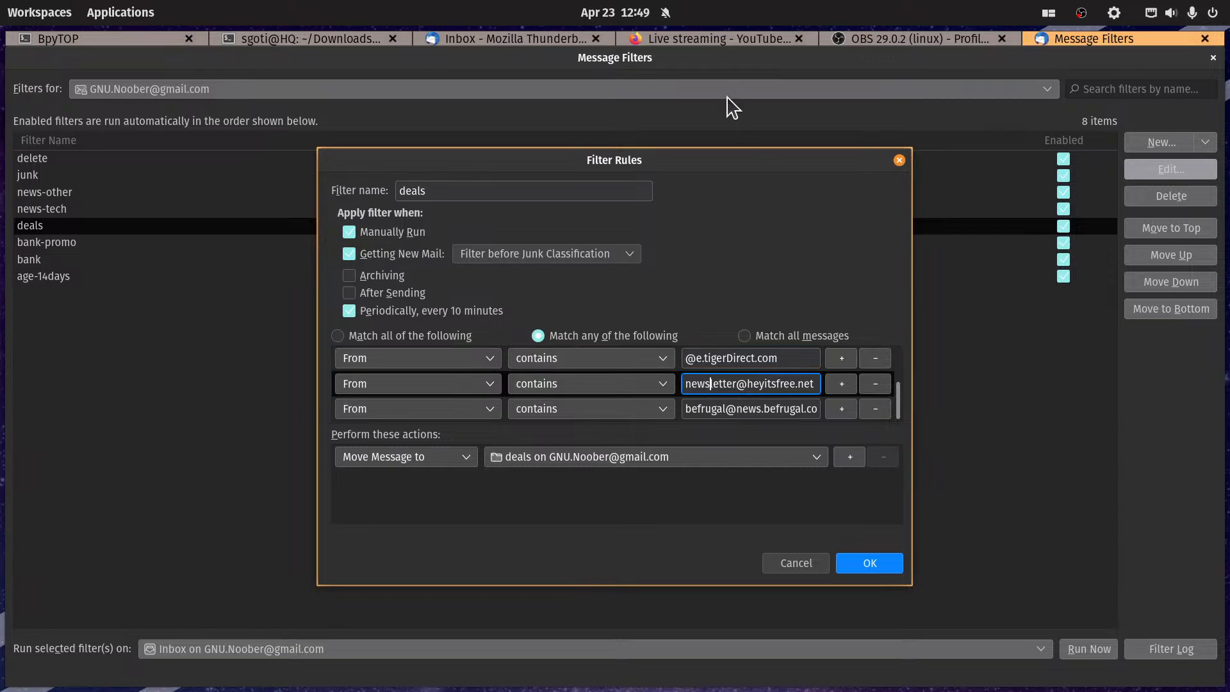
{"action": "type", "text": "S"}
{"action": "left_click", "coordinate": [880, 568]}
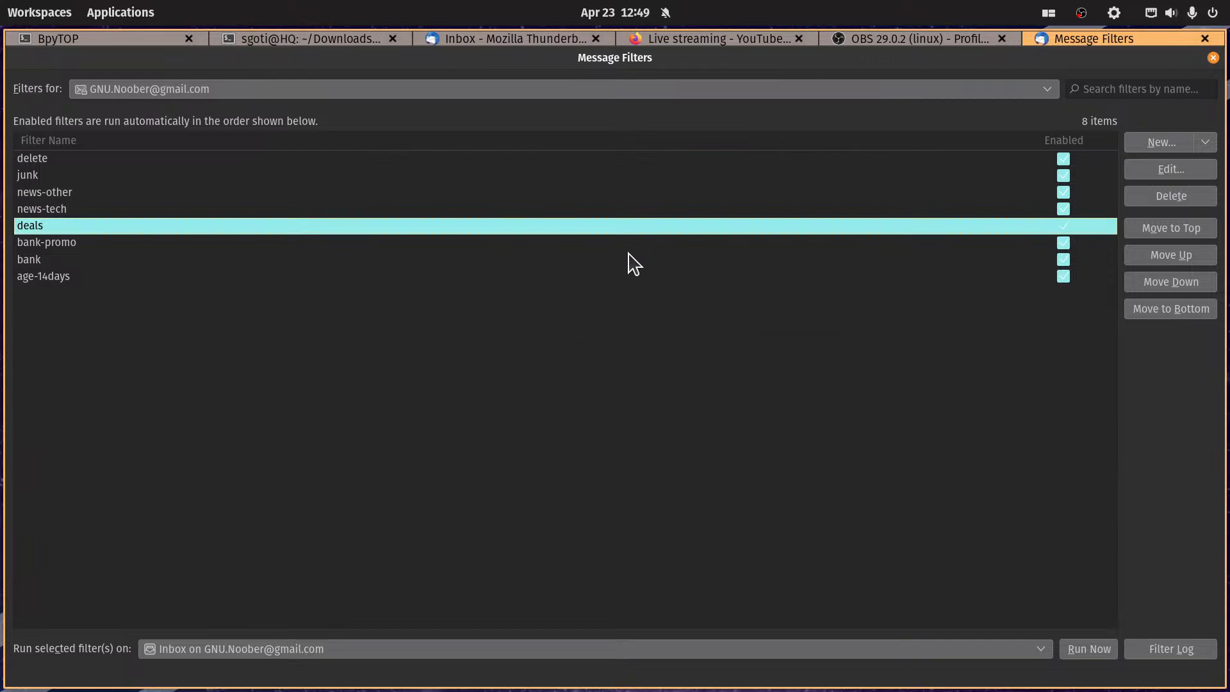
Step: Check the saved sender conditions of the deals filter, and close the message filters window and Thunderbird
{"action": "left_click", "coordinate": [1143, 169]}
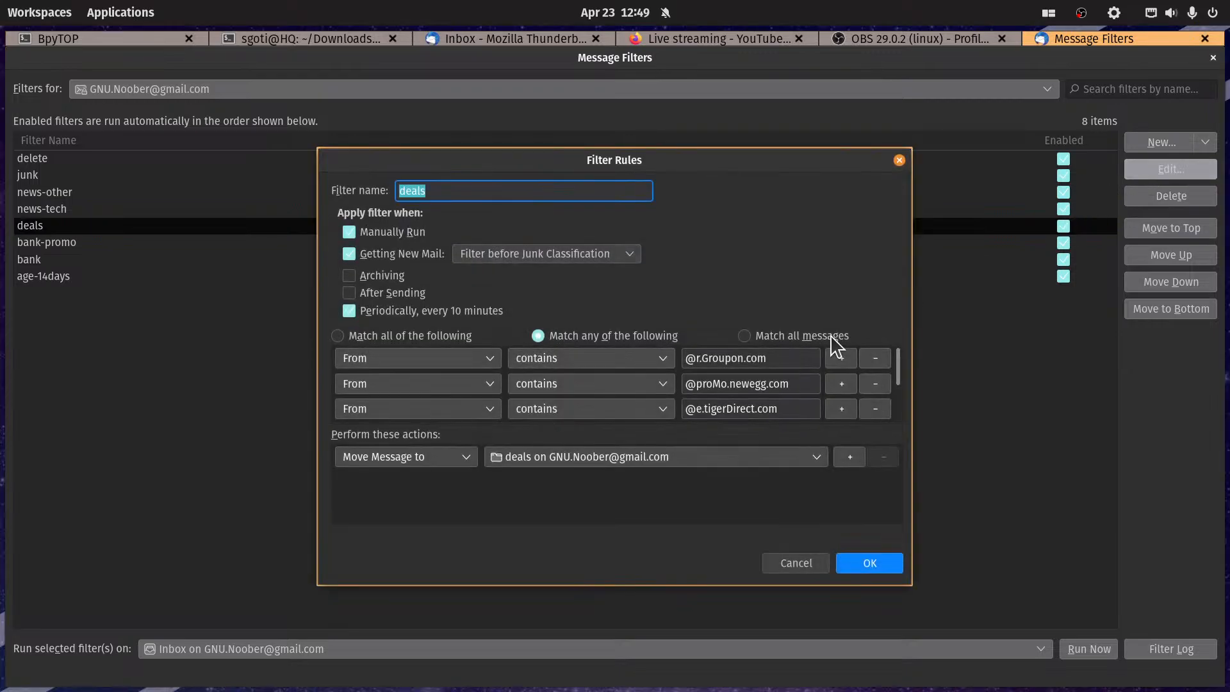
{"action": "scroll", "coordinate": [765, 385], "scroll_direction": "down", "scroll_amount": 2}
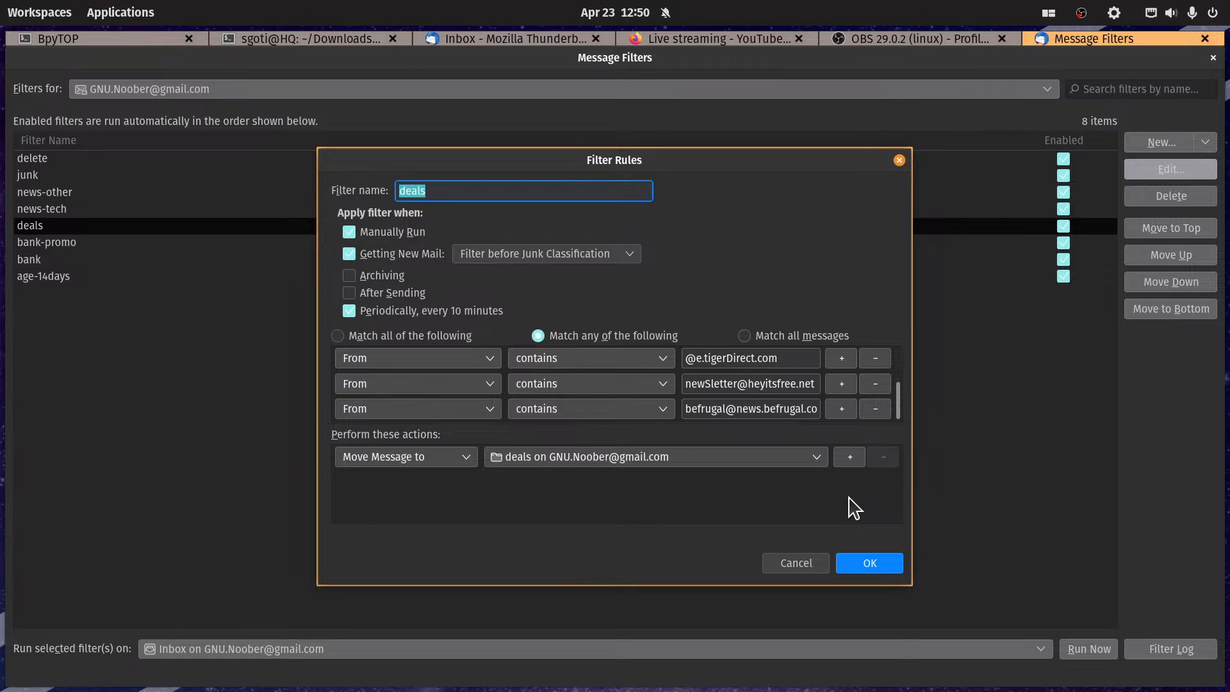
{"action": "scroll", "coordinate": [698, 375], "scroll_direction": "up", "scroll_amount": 2}
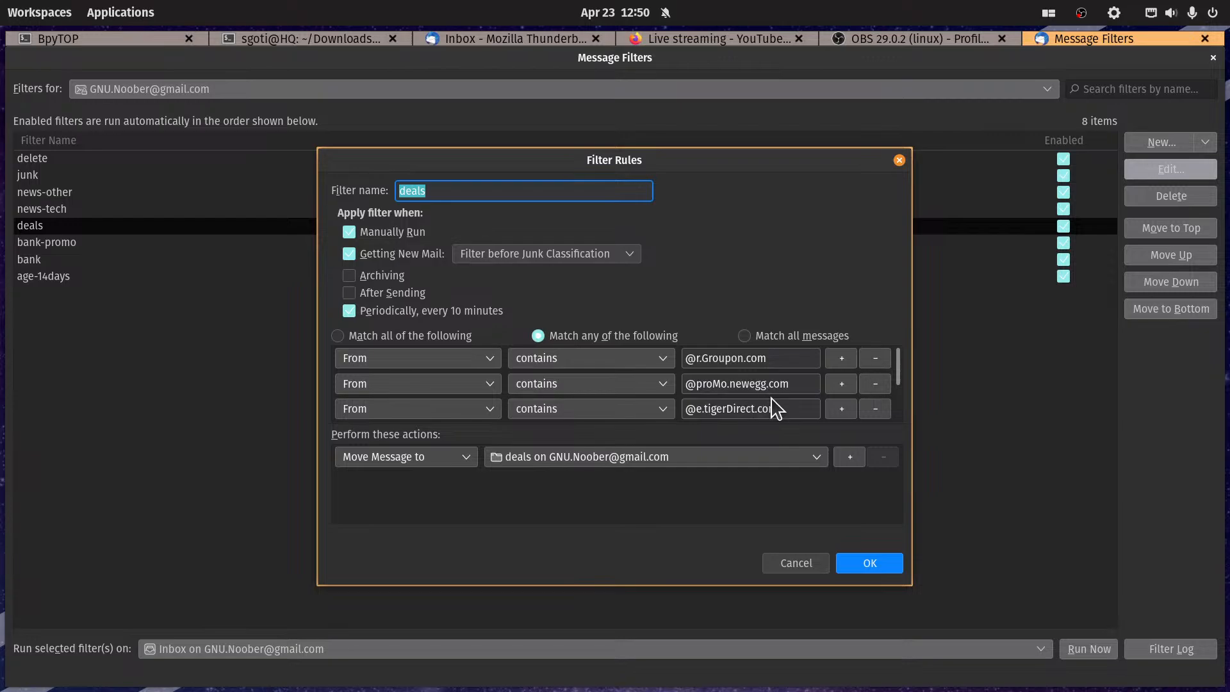
{"action": "left_click", "coordinate": [874, 551]}
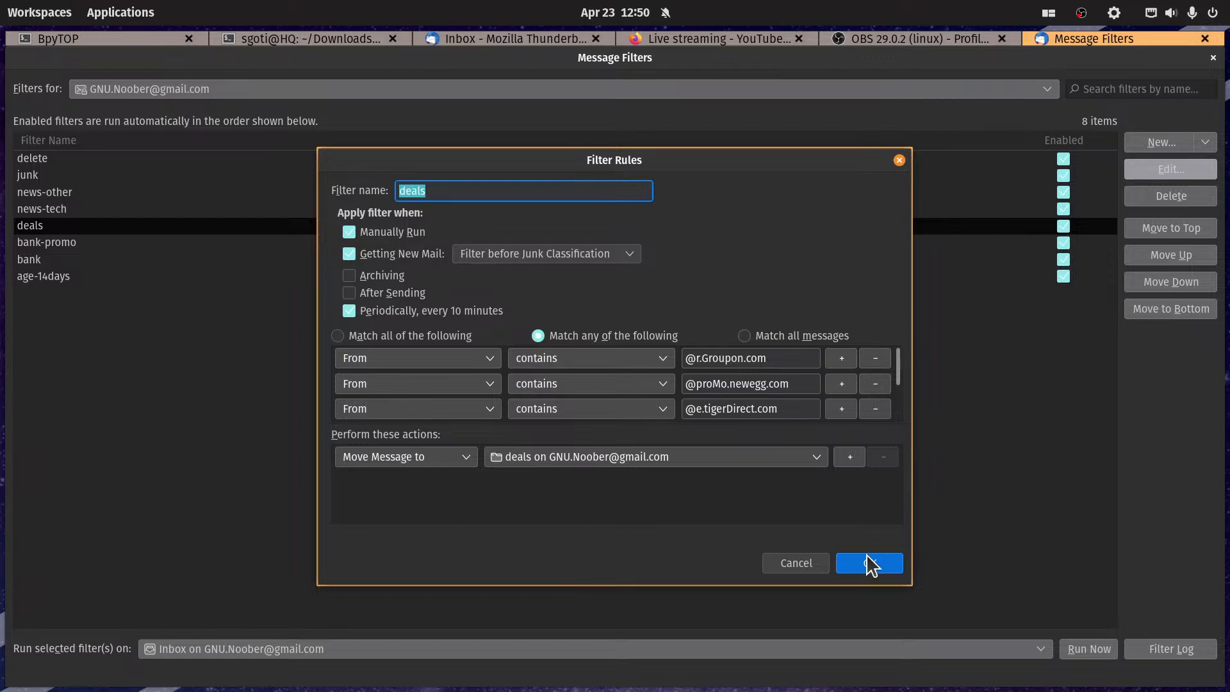
{"action": "left_click", "coordinate": [868, 559]}
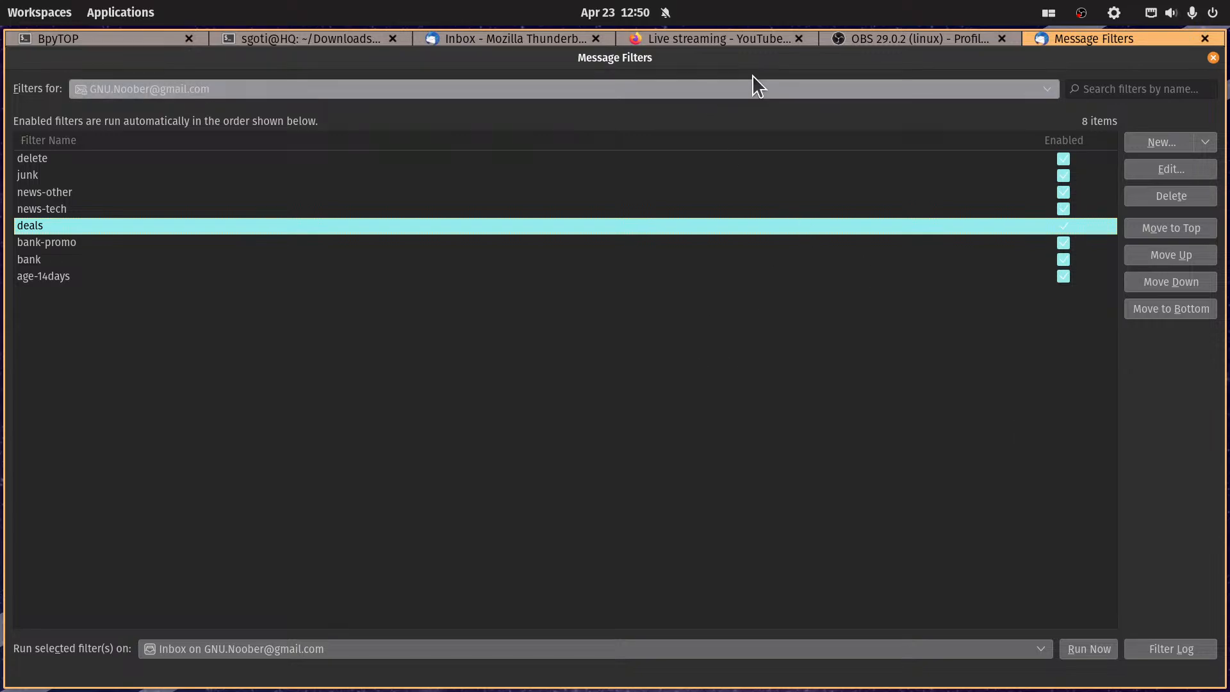
{"action": "left_click", "coordinate": [1212, 57]}
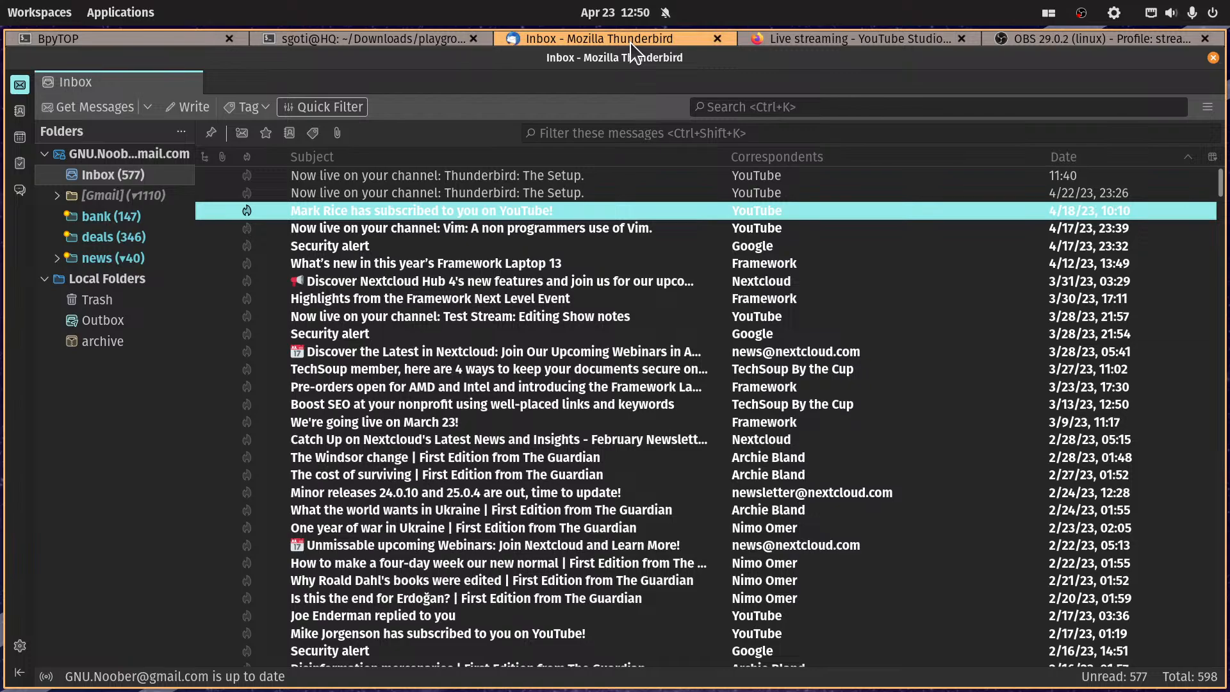
{"action": "left_click", "coordinate": [722, 37]}
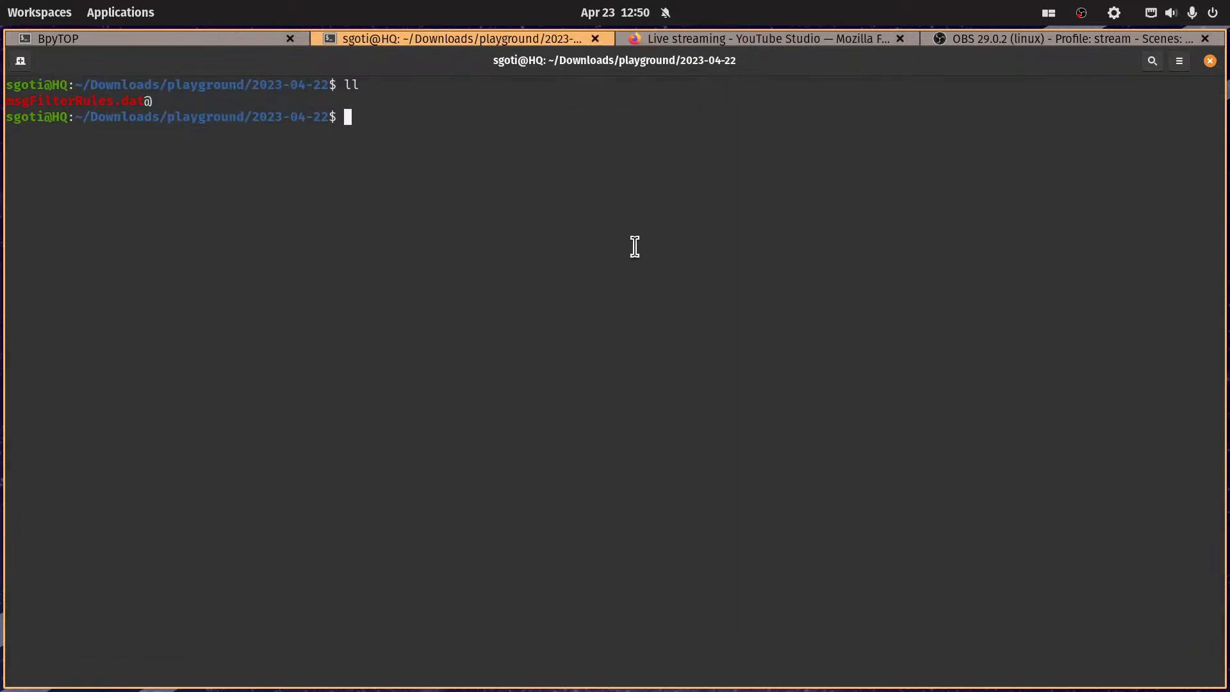
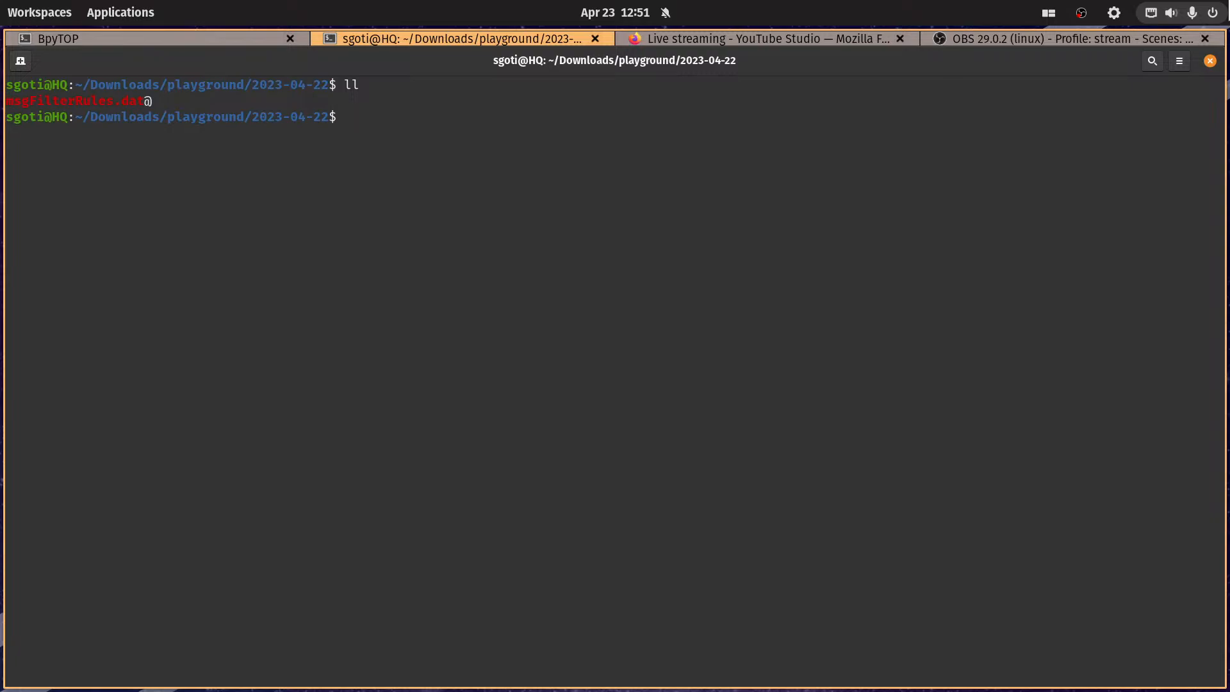
Step: In the terminal, list the 2023-04-22 folder with ll and la and examine the msgFilterRules.dat link
{"action": "type", "text": "ll"}
{"action": "key", "text": "Return"}
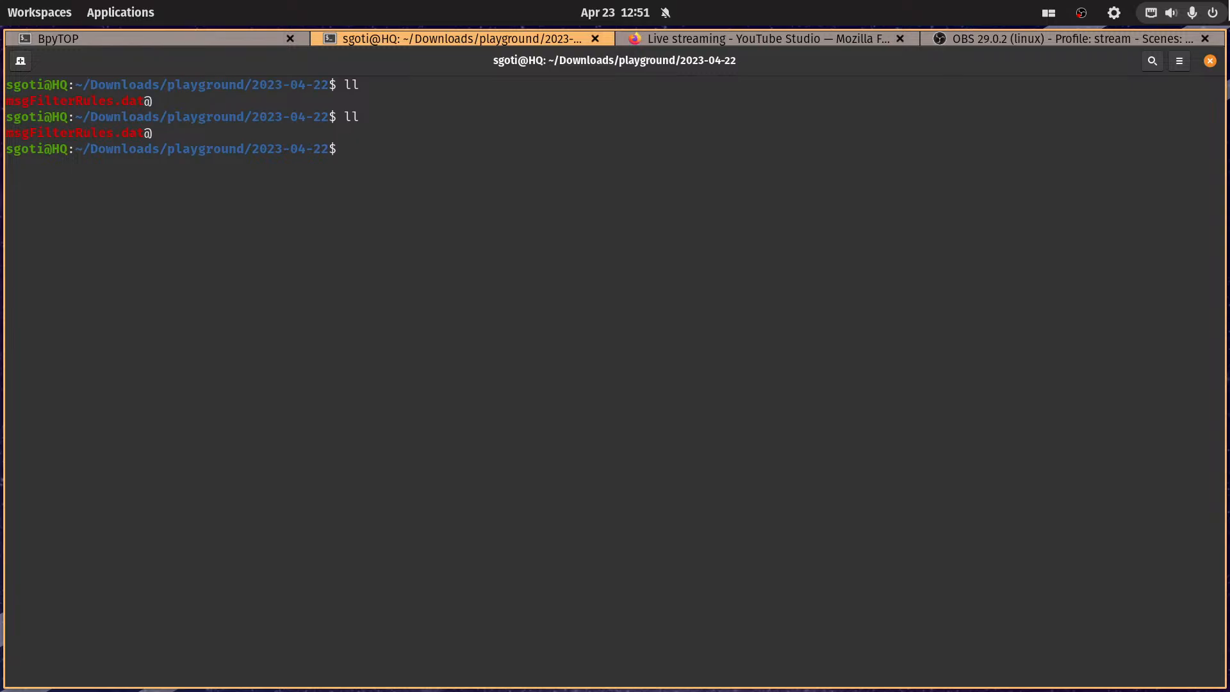
{"action": "left_click_drag", "start_coordinate": [148, 132], "coordinate": [158, 137]}
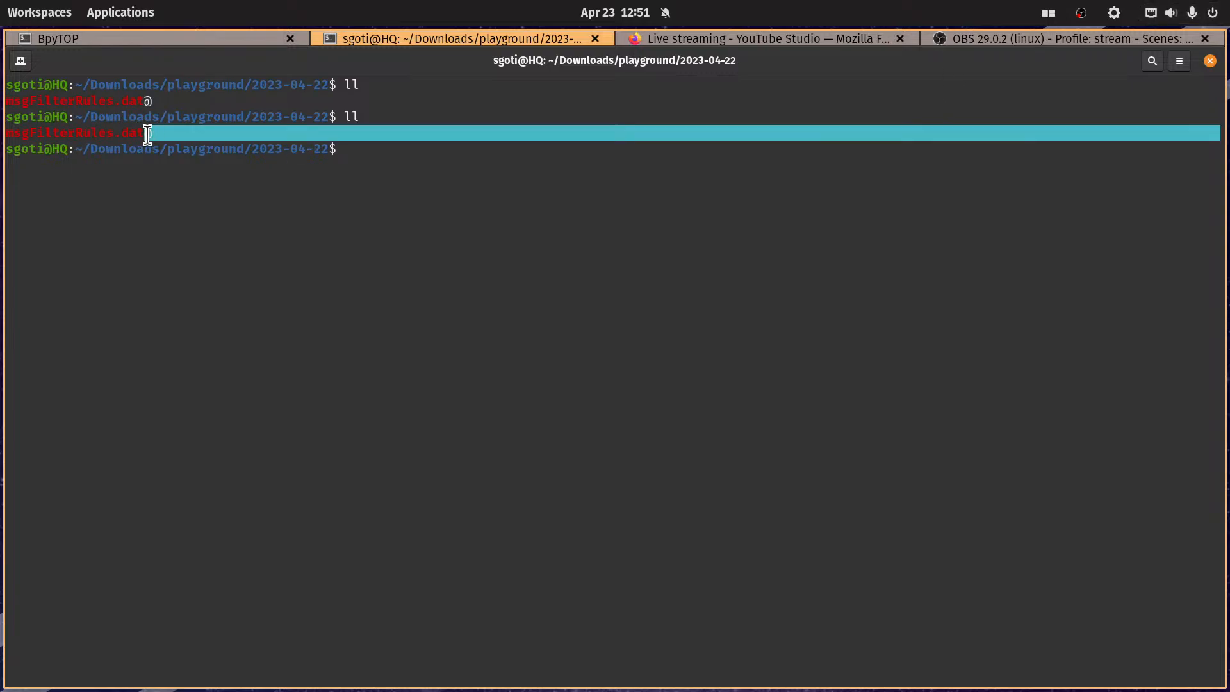
{"action": "left_click", "coordinate": [148, 132]}
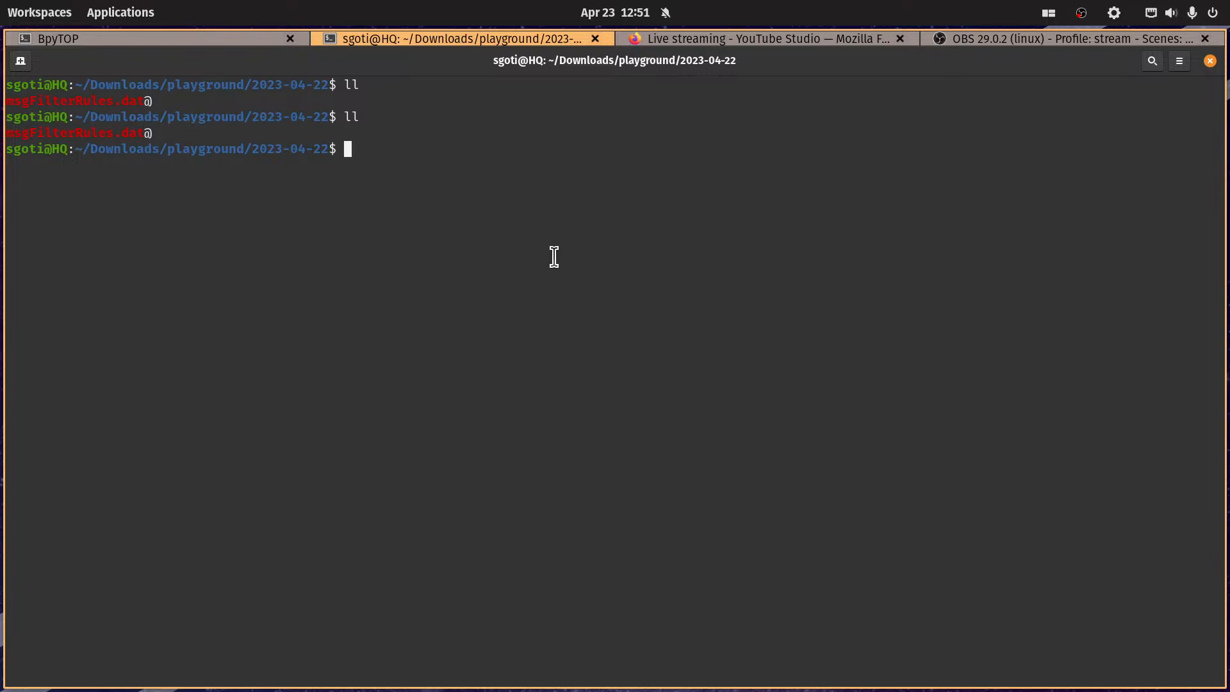
{"action": "type", "text": "la"}
{"action": "key", "text": "Return"}
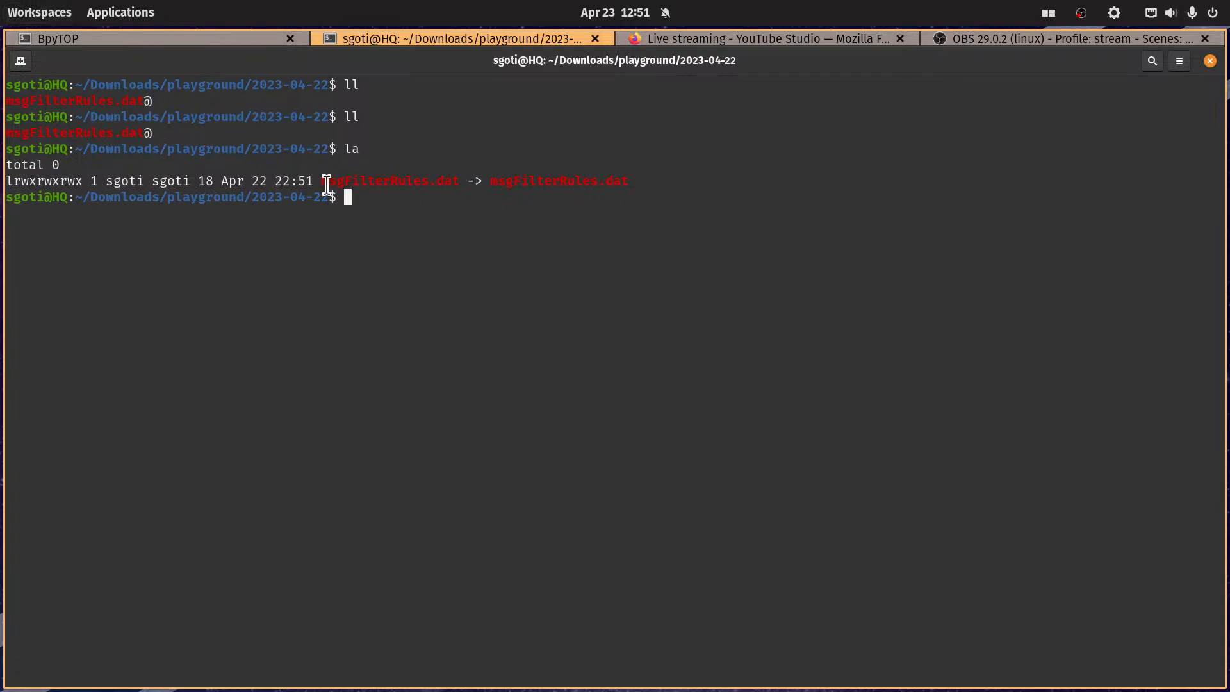
{"action": "left_click_drag", "start_coordinate": [321, 181], "coordinate": [6, 181]}
{"action": "double_click", "coordinate": [407, 180]}
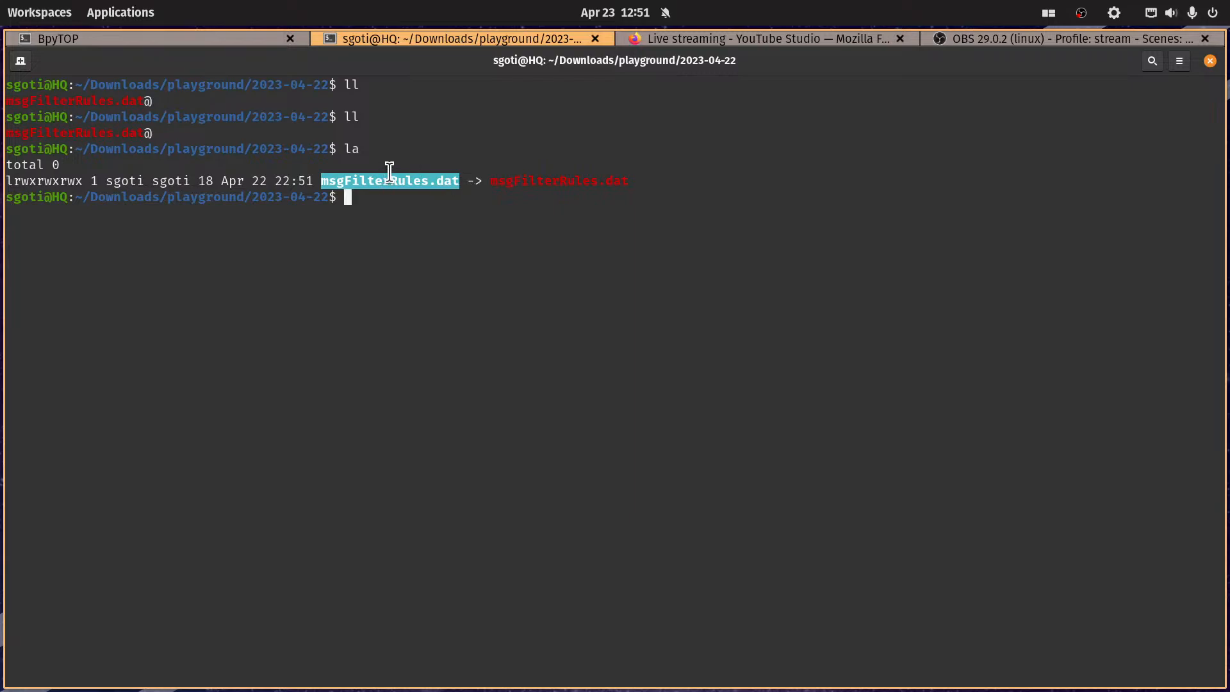
{"action": "left_click", "coordinate": [539, 244]}
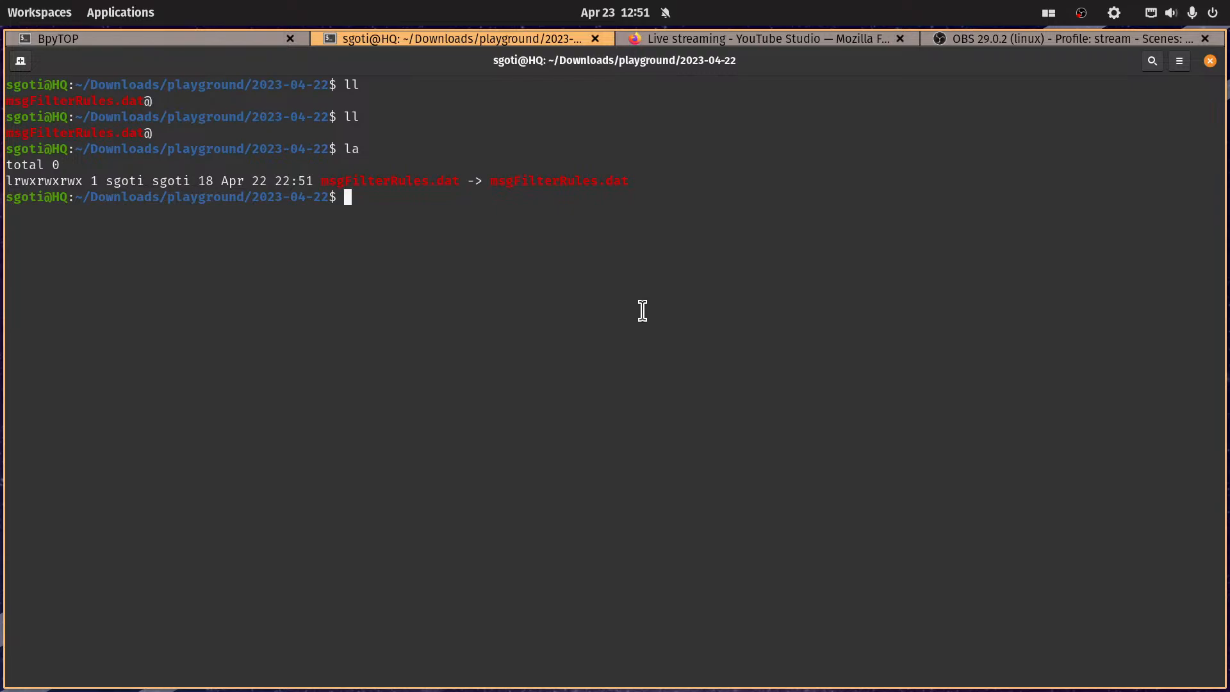
Step: Change to the mail profile's directory with cd $gnub and examine the profile folder in its path
{"action": "type", "text": "cd $gnub"}
{"action": "key", "text": "Return"}
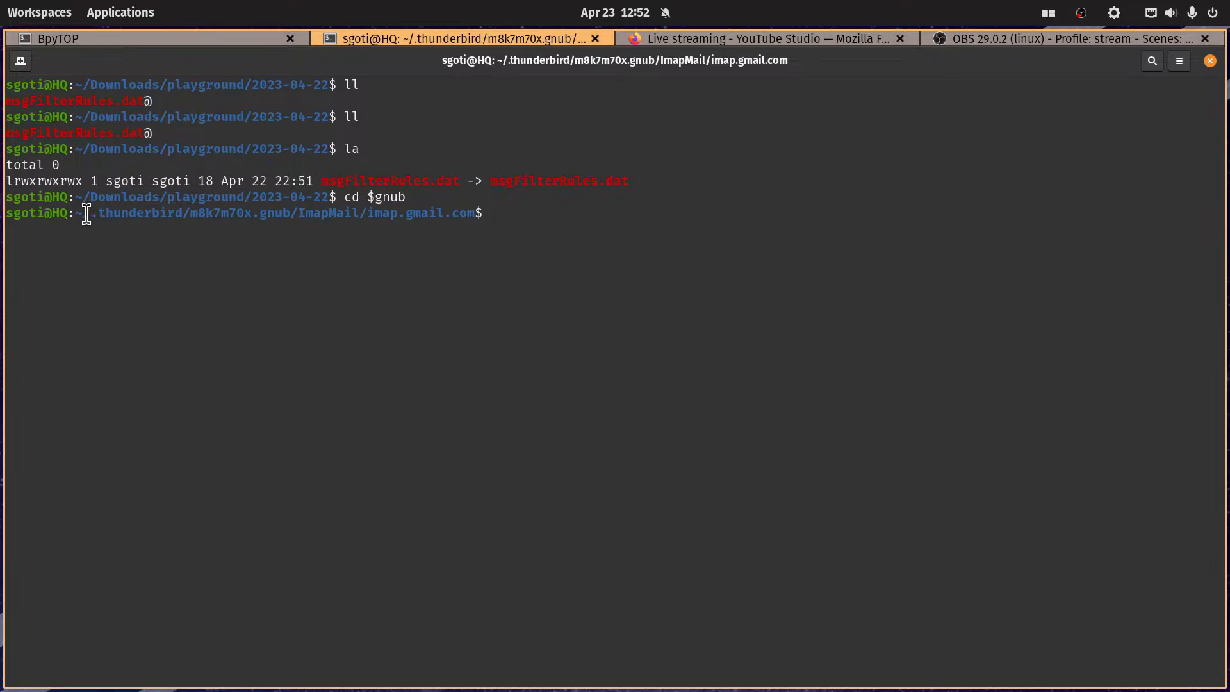
{"action": "left_click_drag", "start_coordinate": [61, 213], "coordinate": [255, 216]}
{"action": "left_click", "coordinate": [124, 211]}
{"action": "left_click", "coordinate": [192, 215]}
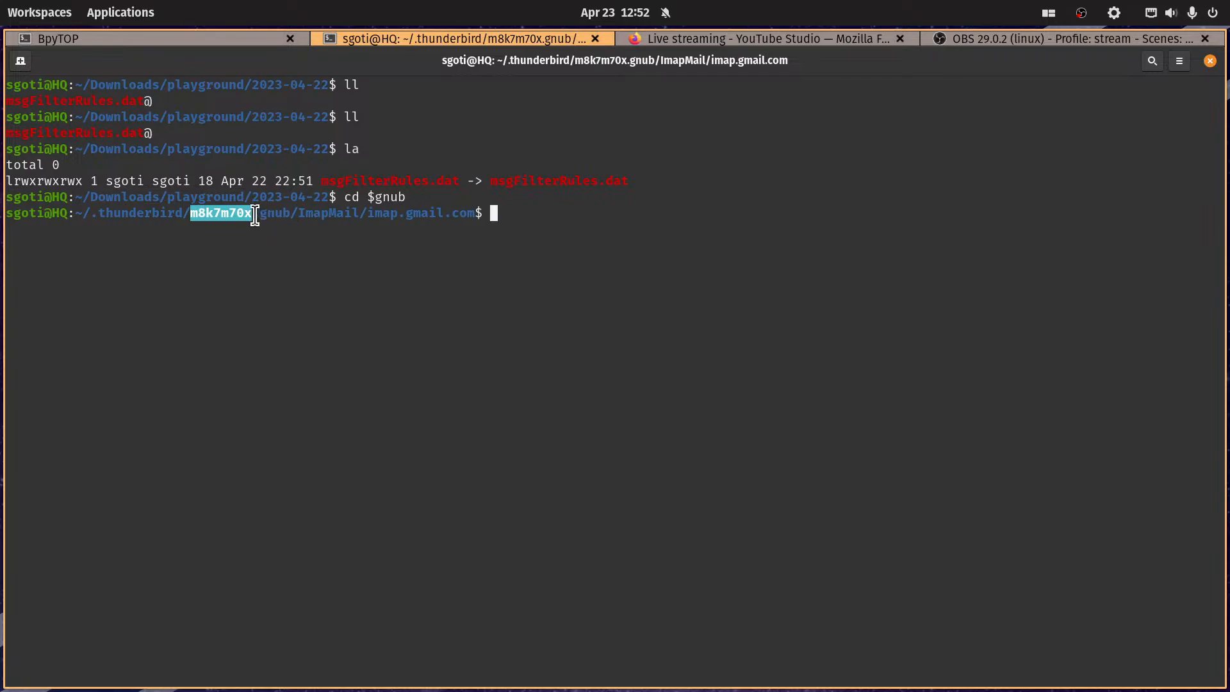
{"action": "left_click", "coordinate": [268, 214]}
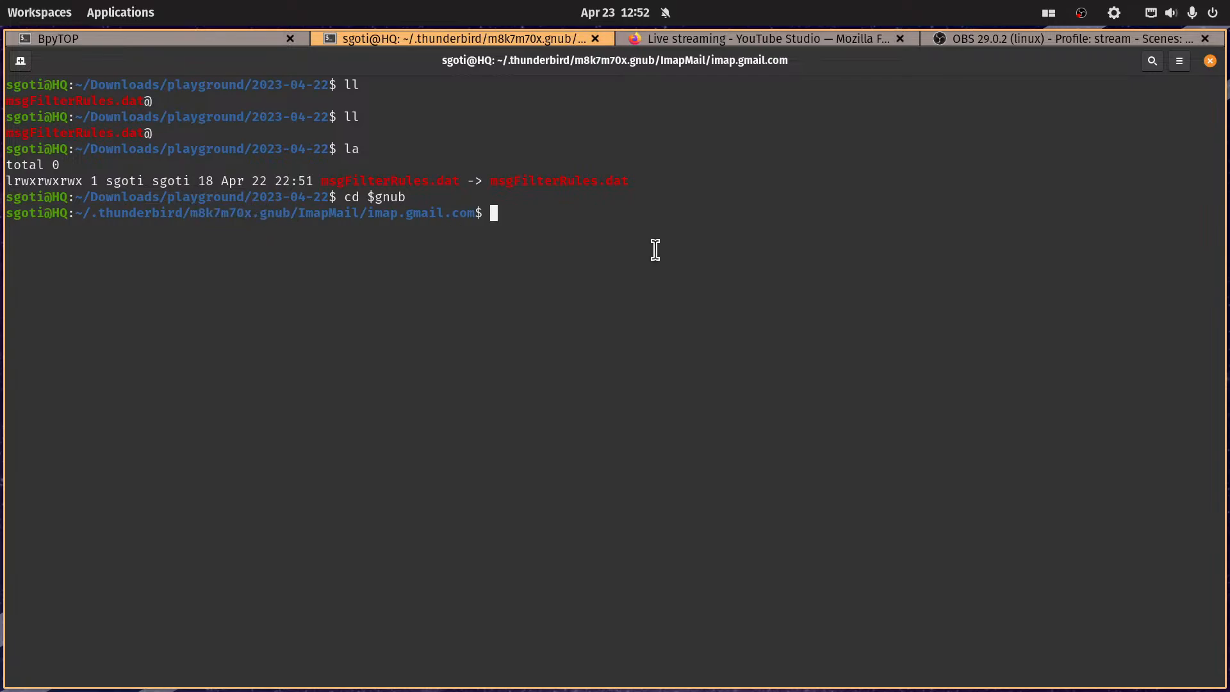
{"action": "type", "text": "~/.th"}
{"action": "key", "text": "Tab"}
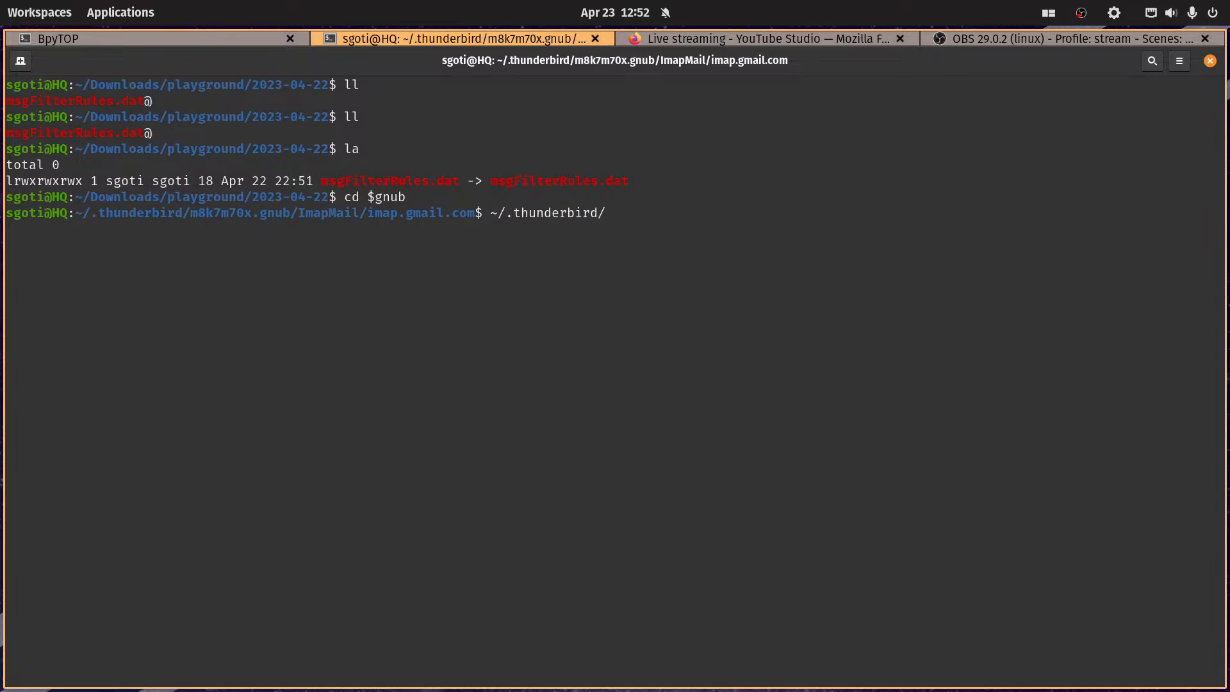
{"action": "type", "text": "*.defa"}
{"action": "key", "text": "BackSpace"}
{"action": "key", "text": "BackSpace"}
{"action": "key", "text": "BackSpace"}
{"action": "key", "text": "BackSpace"}
{"action": "type", "text": "gnub"}
{"action": "key", "text": "BackSpace"}
{"action": "key", "text": "BackSpace"}
{"action": "key", "text": "BackSpace"}
{"action": "key", "text": "BackSpace"}
{"action": "key", "text": "BackSpace"}
{"action": "key", "text": "BackSpace"}
{"action": "key", "text": "BackSpace"}
{"action": "key", "text": "BackSpace"}
{"action": "key", "text": "BackSpace"}
{"action": "key", "text": "BackSpace"}
{"action": "key", "text": "BackSpace"}
{"action": "key", "text": "BackSpace"}
{"action": "key", "text": "BackSpace"}
{"action": "key", "text": "BackSpace"}
{"action": "key", "text": "BackSpace"}
{"action": "key", "text": "BackSpace"}
{"action": "key", "text": "BackSpace"}
{"action": "key", "text": "BackSpace"}
{"action": "key", "text": "BackSpace"}
{"action": "key", "text": "BackSpace"}
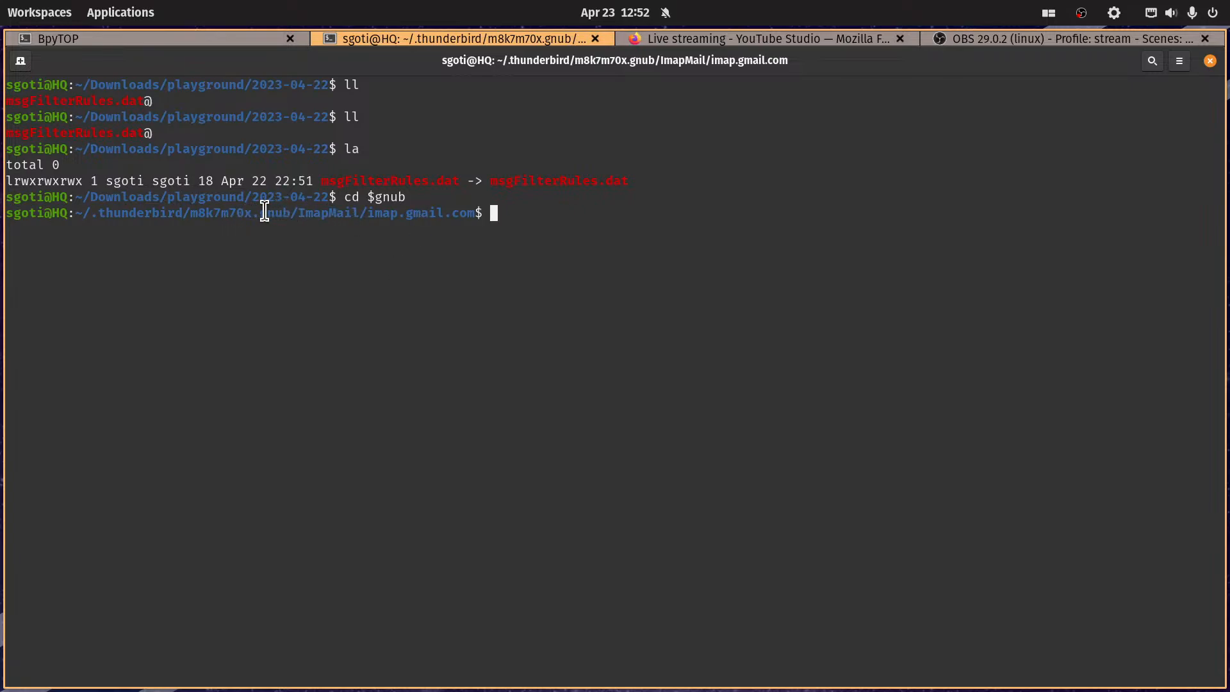
Step: Examine the gnub, ImapMail and imap.gmail.com parts of the current directory path
{"action": "left_click_drag", "start_coordinate": [267, 216], "coordinate": [289, 221]}
{"action": "left_click_drag", "start_coordinate": [299, 217], "coordinate": [363, 214]}
{"action": "left_click", "coordinate": [363, 214]}
{"action": "left_click_drag", "start_coordinate": [300, 213], "coordinate": [474, 213]}
{"action": "left_click", "coordinate": [368, 220]}
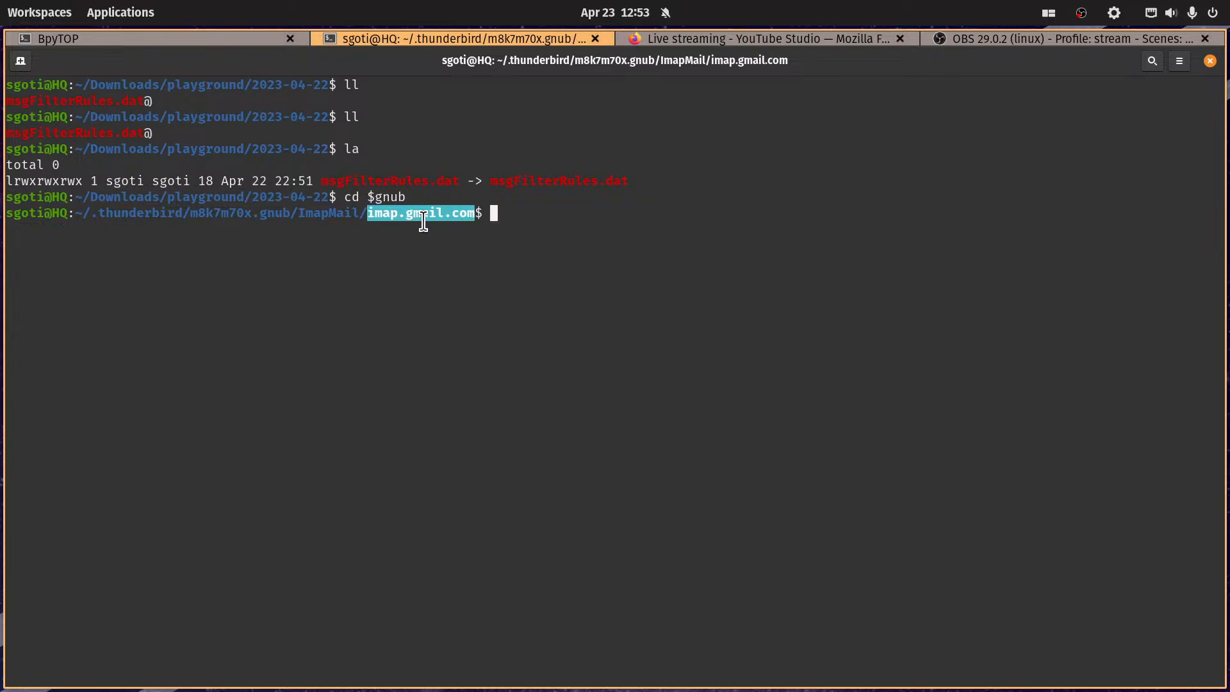
{"action": "left_click", "coordinate": [434, 215]}
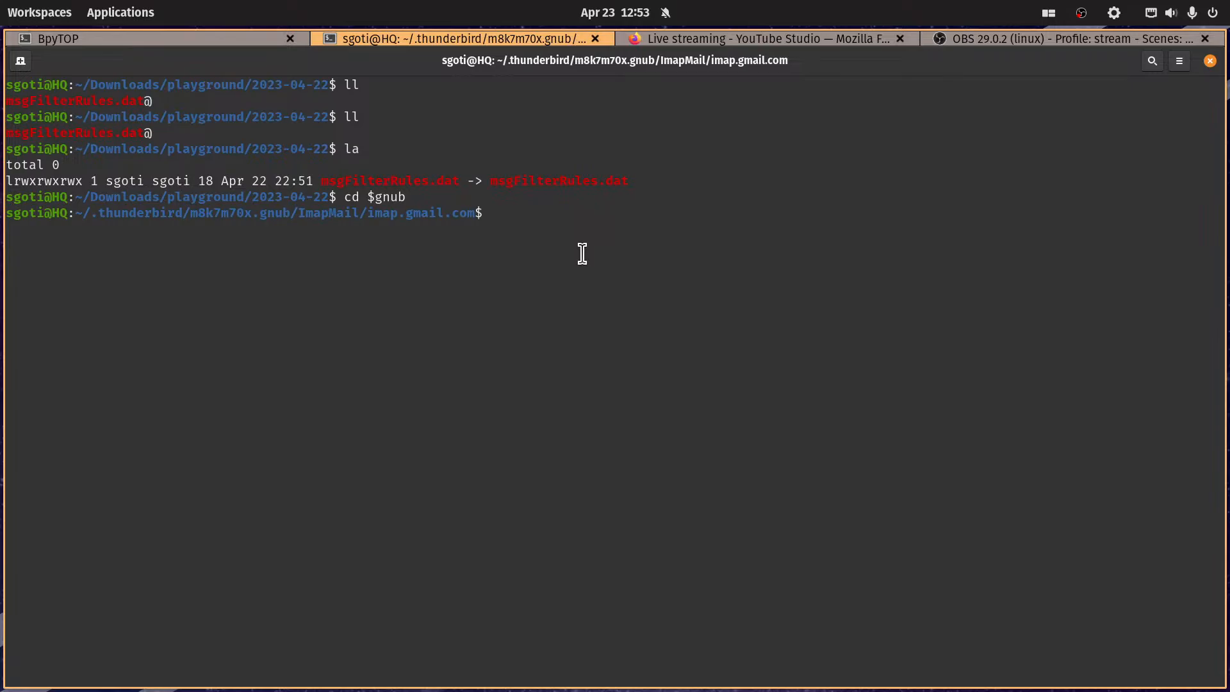
Step: List the mail directory's contents with la and examine the msgFilterRules.dat entry
{"action": "type", "text": "la"}
{"action": "key", "text": "Return"}
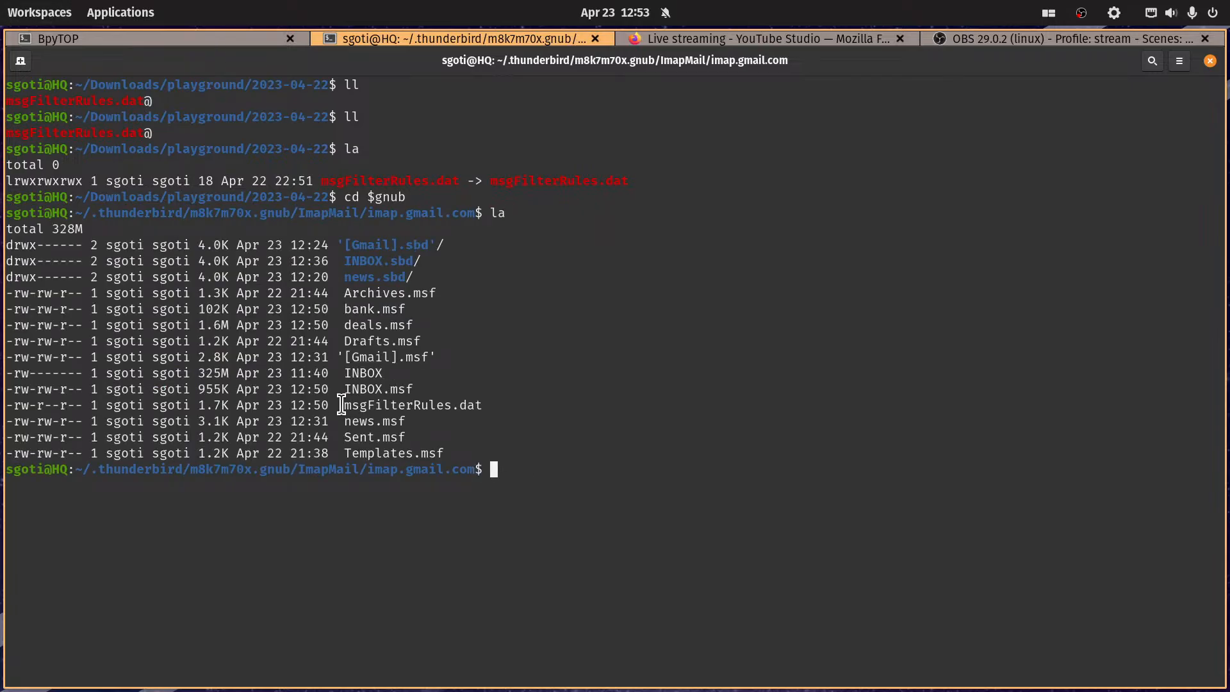
{"action": "left_click_drag", "start_coordinate": [344, 405], "coordinate": [482, 405]}
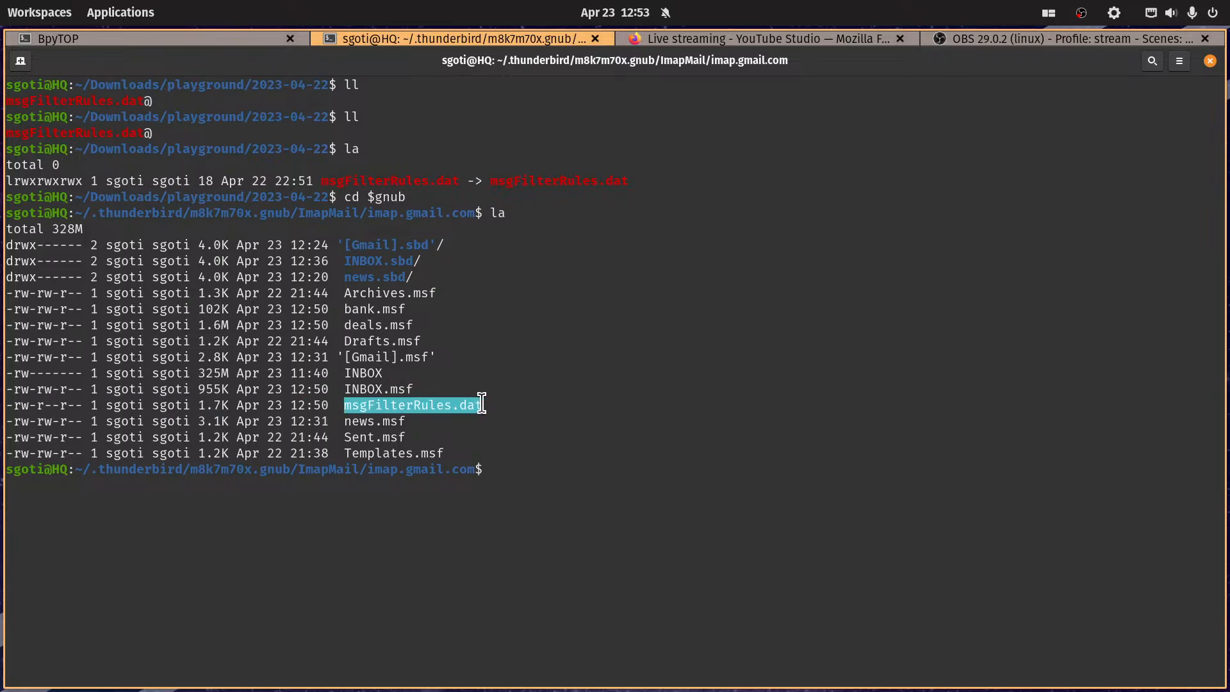
{"action": "left_click", "coordinate": [737, 299]}
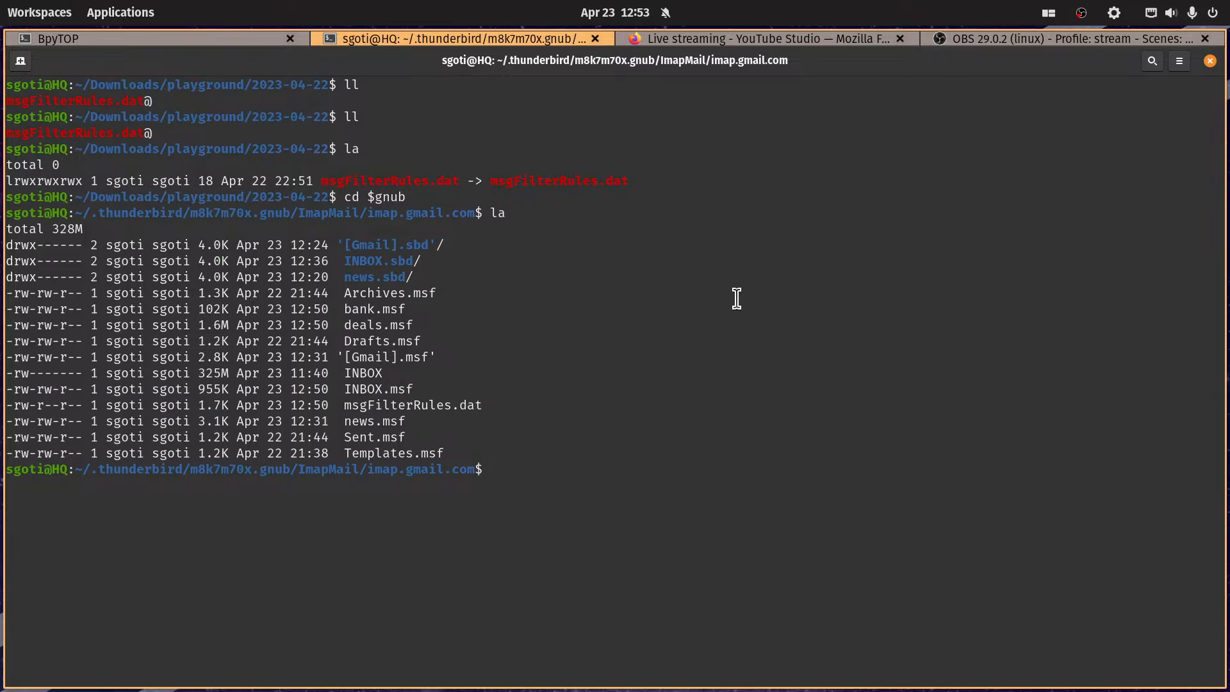
Step: Examine the news, deals and bank .msf files in the listing, along with msgFilterRules.dat
{"action": "mouse_move", "coordinate": [360, 421]}
{"action": "left_mouse_down"}
{"action": "mouse_move", "coordinate": [374, 427]}
{"action": "mouse_move", "coordinate": [359, 440]}
{"action": "mouse_move", "coordinate": [372, 442]}
{"action": "mouse_move", "coordinate": [373, 426]}
{"action": "left_mouse_up"}
{"action": "left_click", "coordinate": [357, 442]}
{"action": "triple_click", "coordinate": [360, 325]}
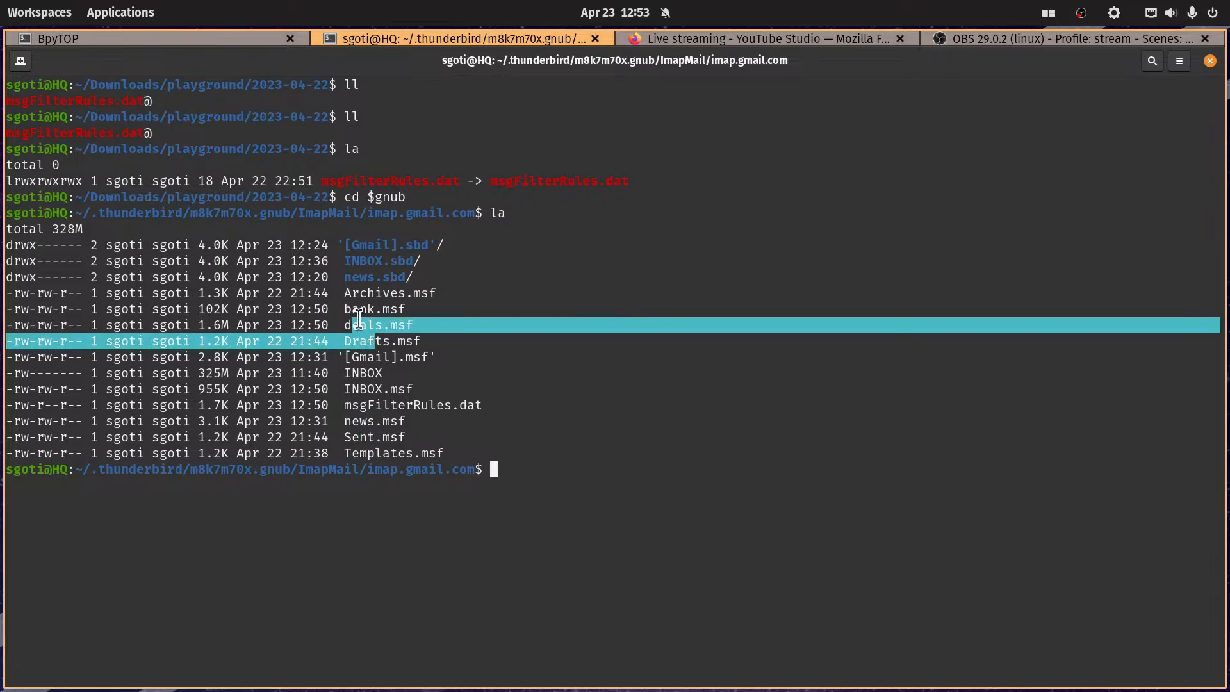
{"action": "left_click_drag", "start_coordinate": [352, 310], "coordinate": [375, 315]}
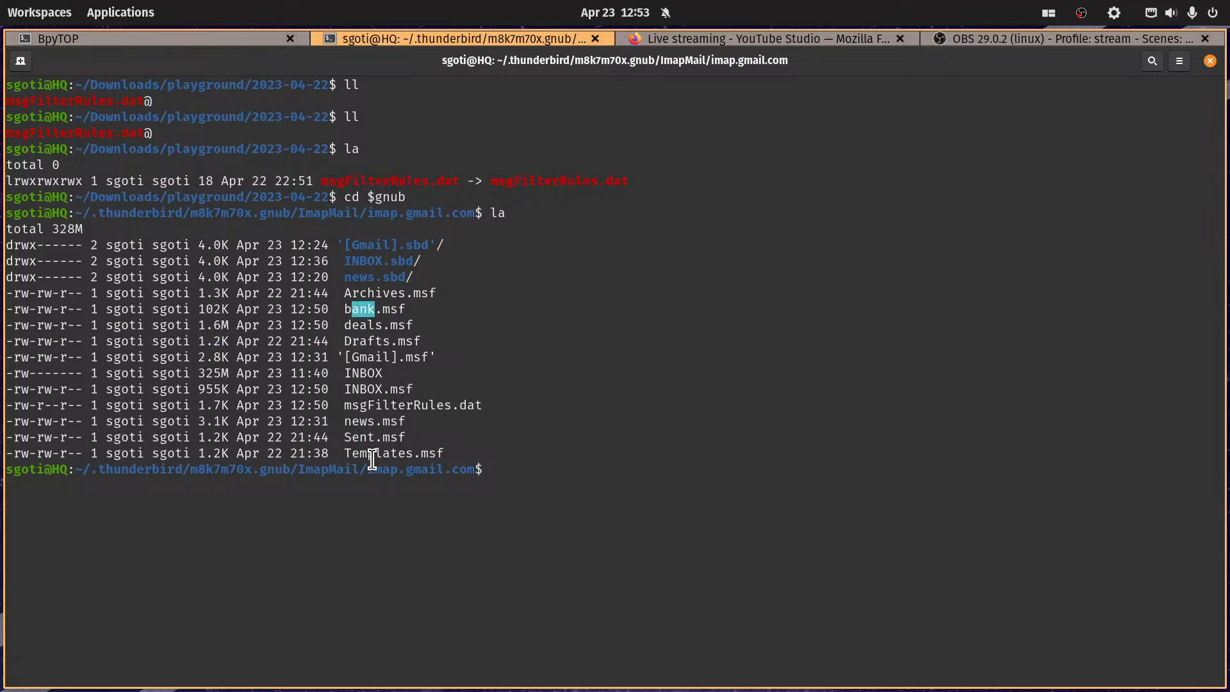
{"action": "left_click", "coordinate": [504, 403]}
{"action": "left_click_drag", "start_coordinate": [349, 410], "coordinate": [478, 410]}
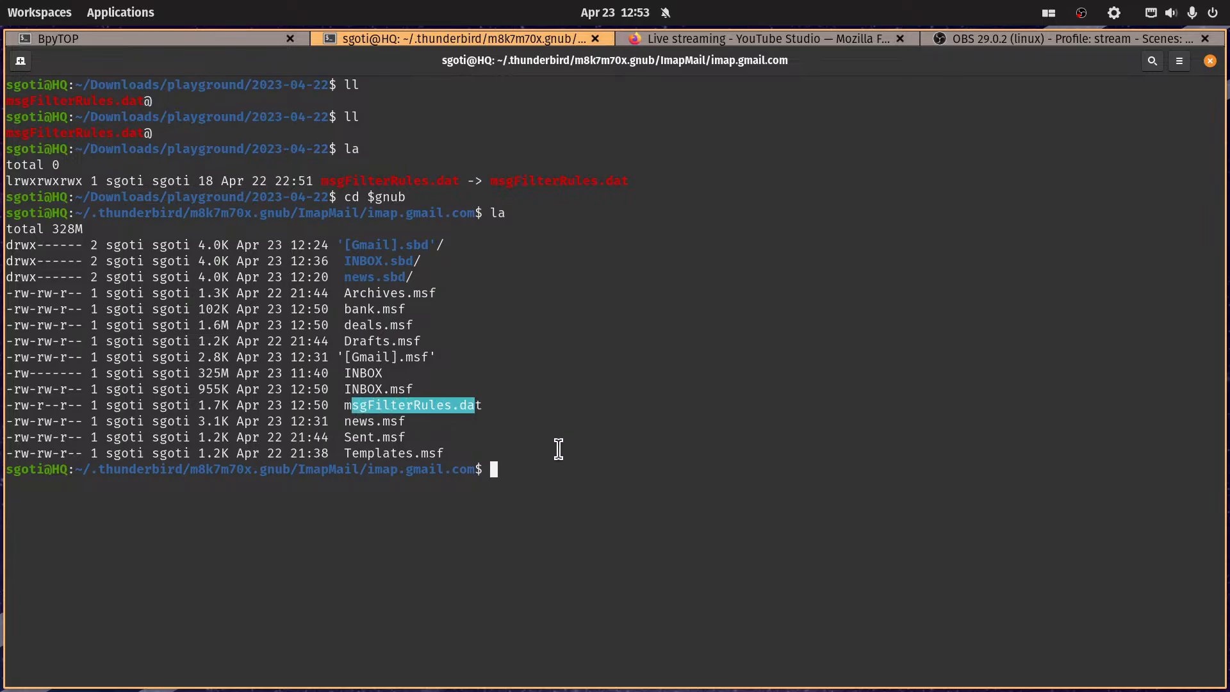
{"action": "left_click", "coordinate": [590, 455]}
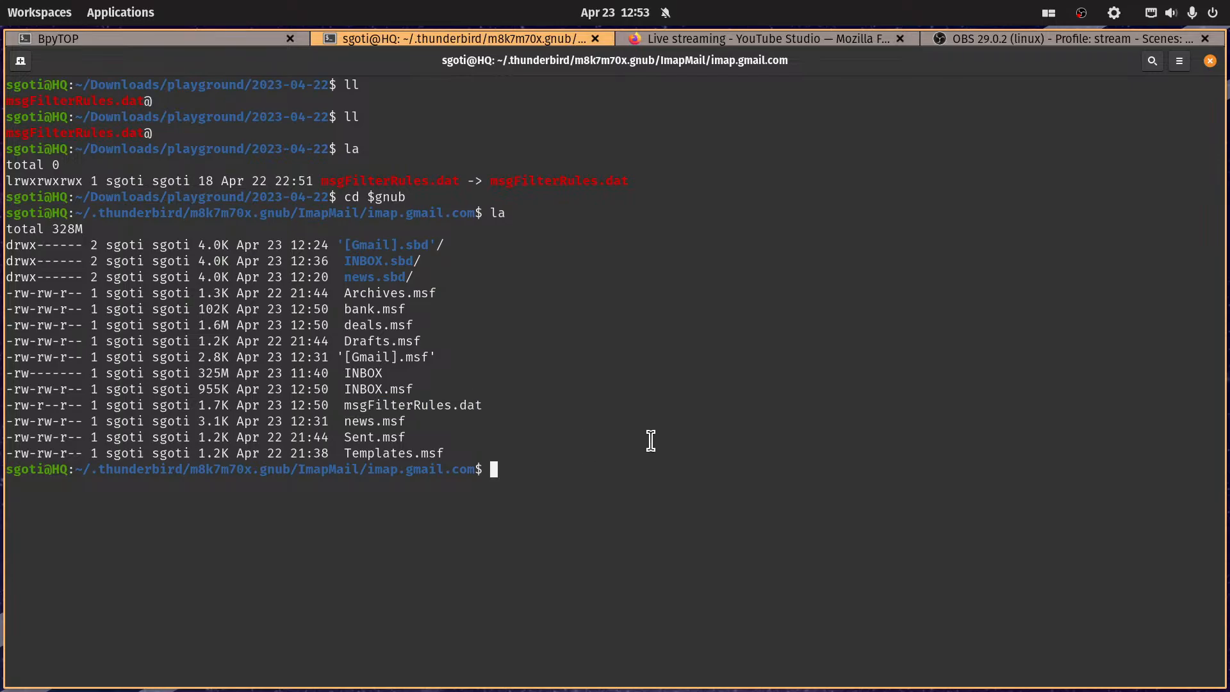
Step: Change to the 2023-04-22 playground directory with cd $pg22
{"action": "type", "text": "cd pg22"}
{"action": "key", "text": "Return"}
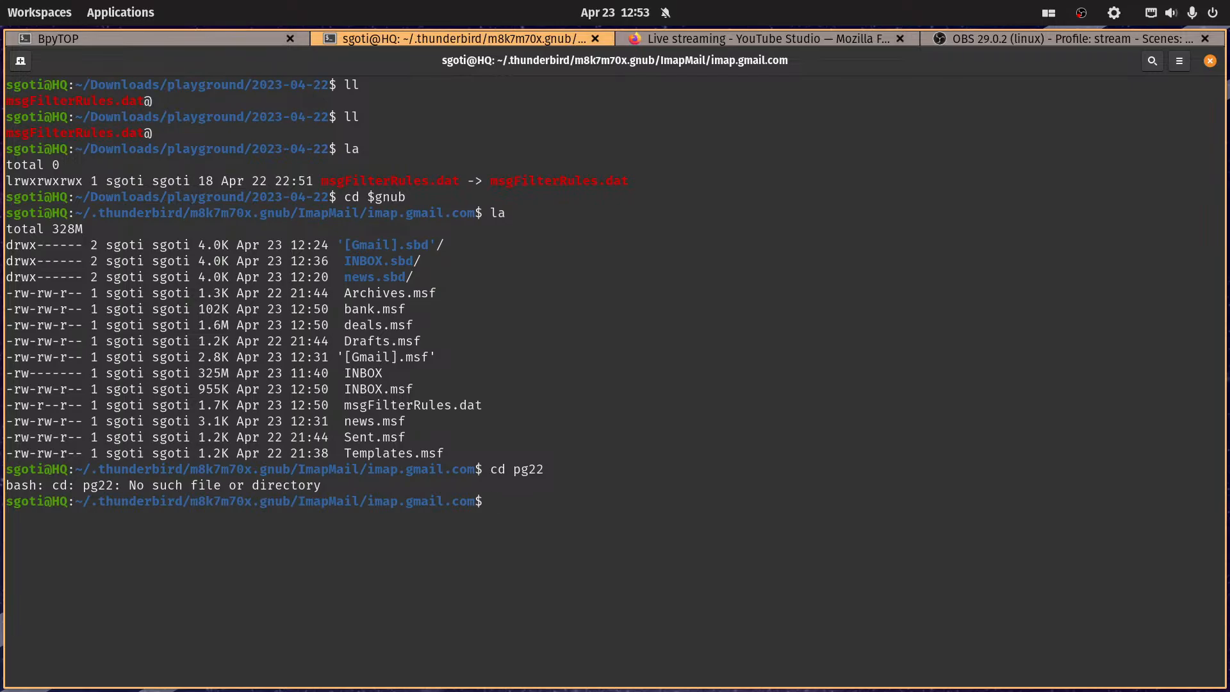
{"action": "key", "text": "Up"}
{"action": "key", "text": "Left"}
{"action": "key", "text": "Left"}
{"action": "key", "text": "Left"}
{"action": "key", "text": "Left"}
{"action": "type", "text": "$"}
{"action": "key", "text": "Return"}
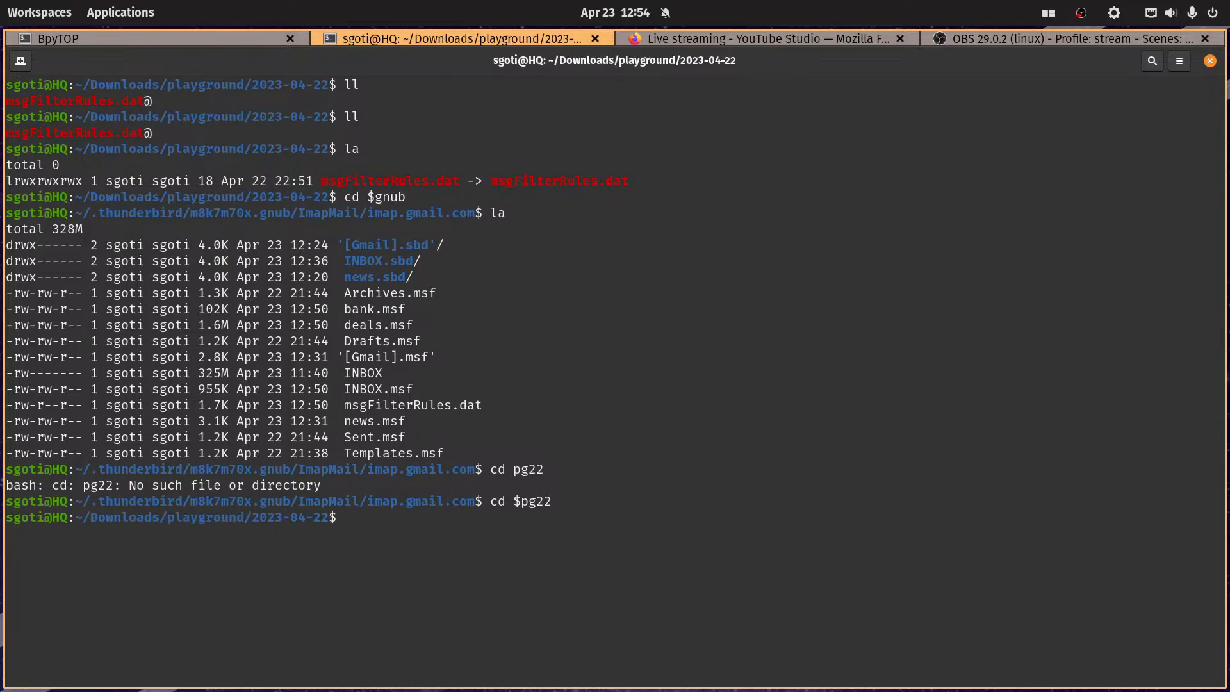
Step: Clear and reset the terminal, and list the 2023-04-22 folder with ll
{"action": "key", "text": "ctrl+l"}
{"action": "type", "text": "reset"}
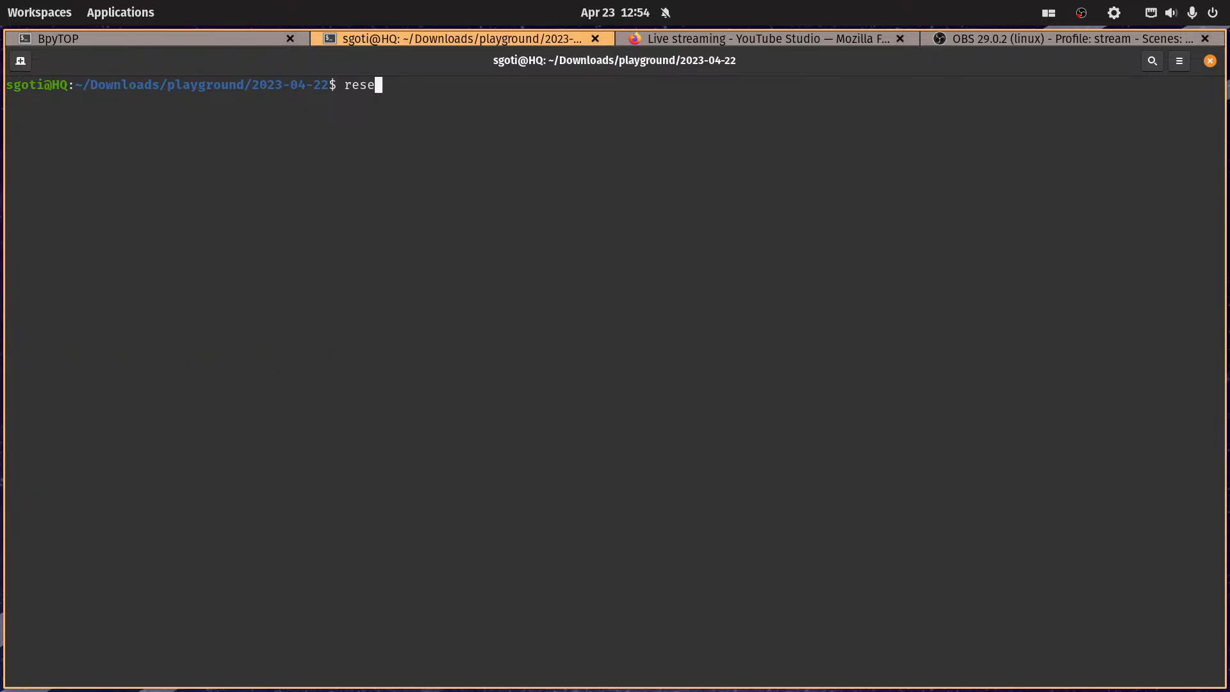
{"action": "key", "text": "Return"}
{"action": "type", "text": "ll"}
{"action": "key", "text": "Return"}
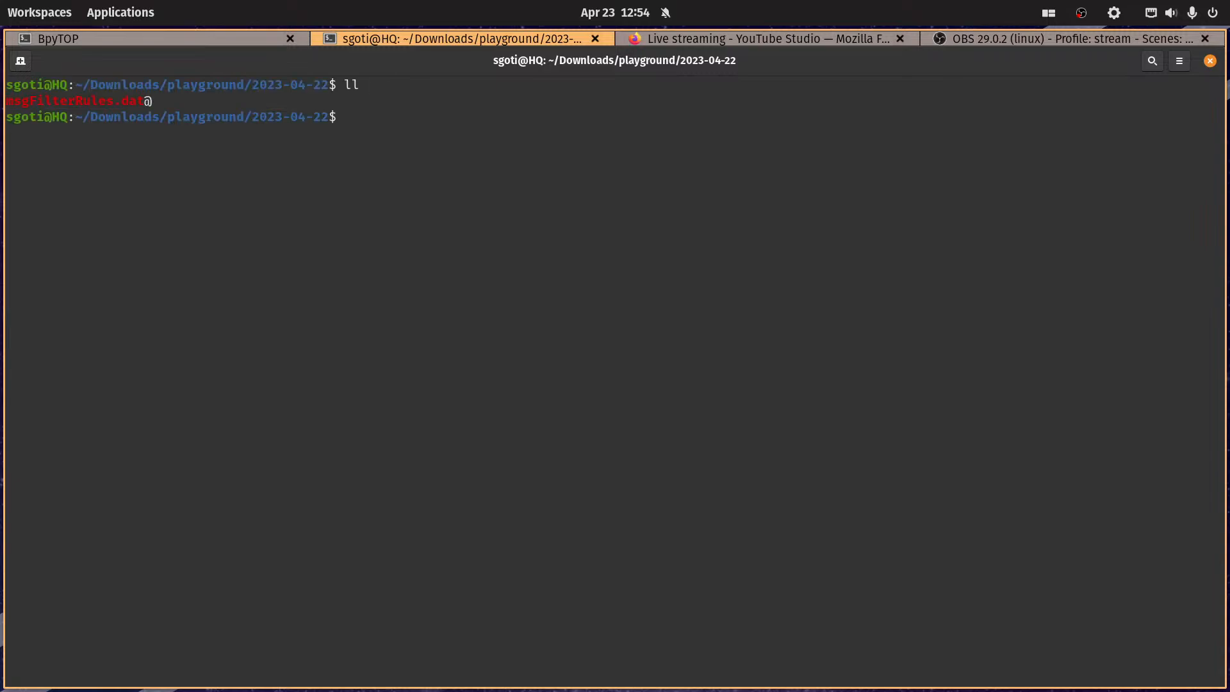
Step: Try to open the msgFilterRules.dat link in the 2023-04-22 folder with vim, and quit the editor
{"action": "type", "text": "vim msg"}
{"action": "key", "text": "Tab"}
{"action": "key", "text": "Return"}
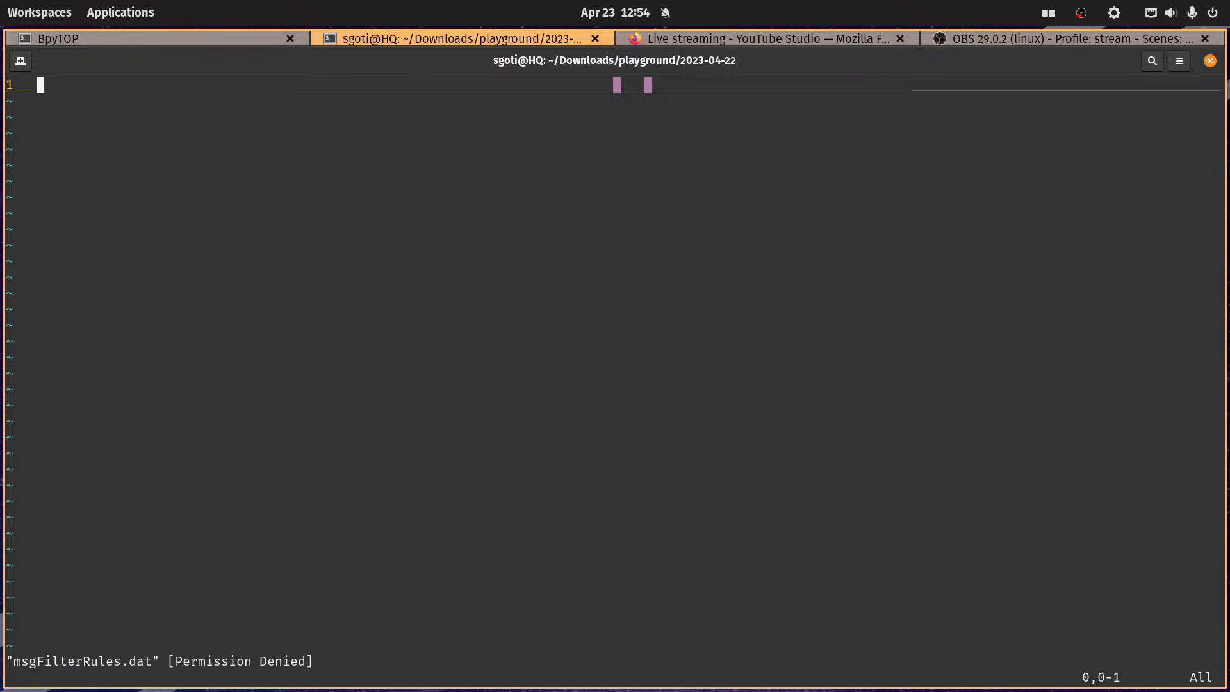
{"action": "type", "text": ":q"}
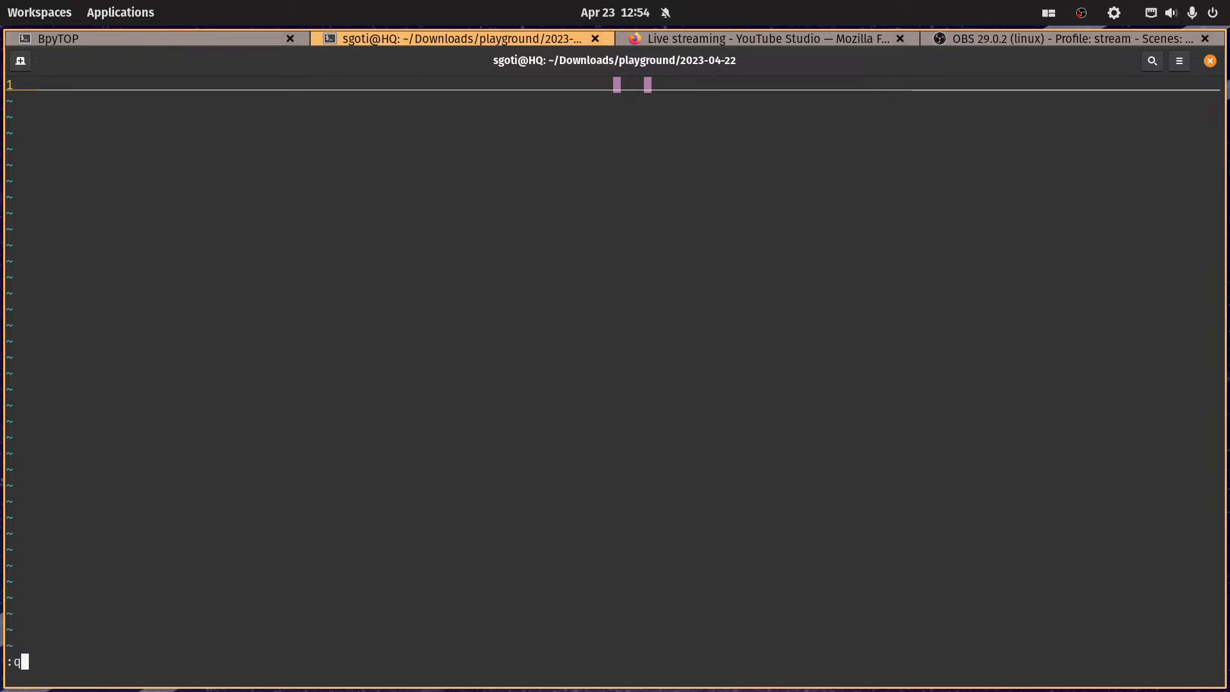
{"action": "key", "text": "Return"}
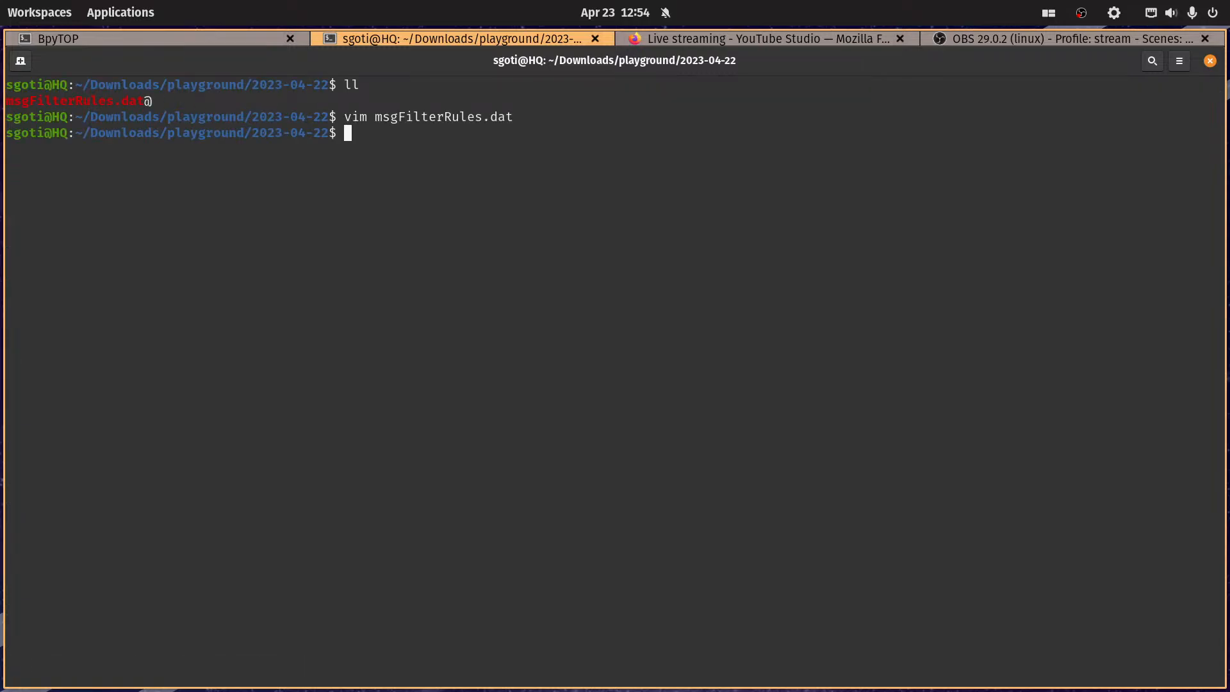
Step: Change to the mail profile's directory with cd $gnub and open msgFilterRules.dat in vim
{"action": "type", "text": "cd $gnub"}
{"action": "key", "text": "Return"}
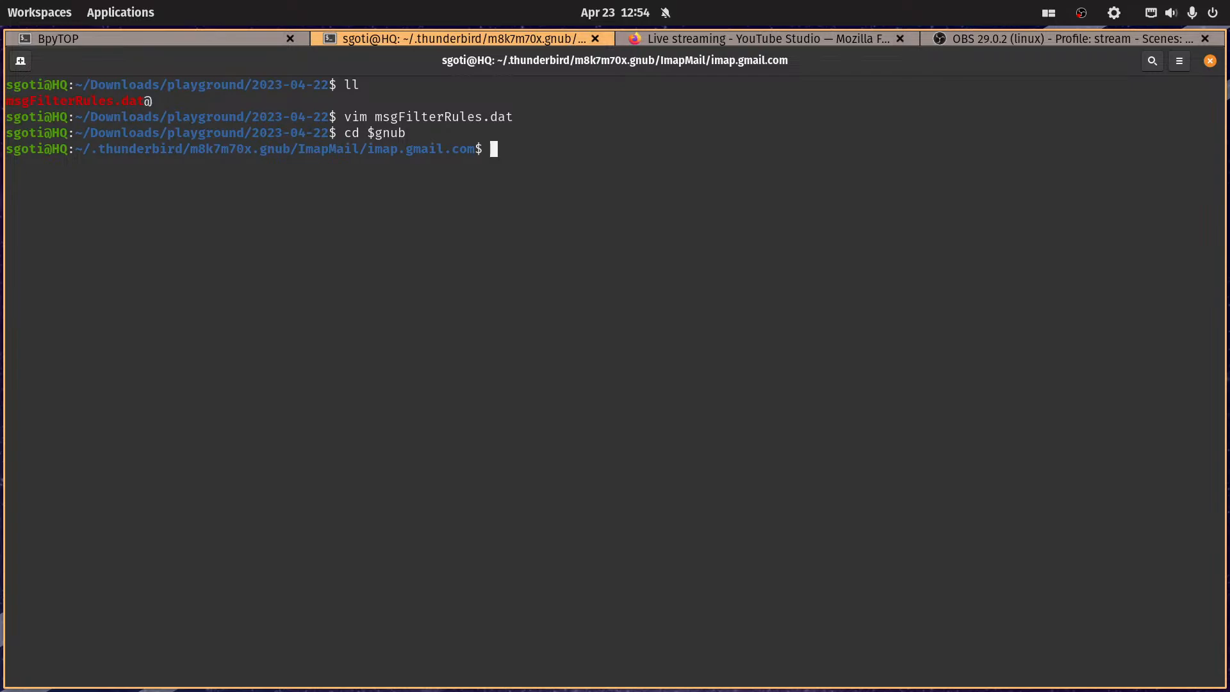
{"action": "key", "text": "Up"}
{"action": "key", "text": "Up"}
{"action": "key", "text": "Return"}
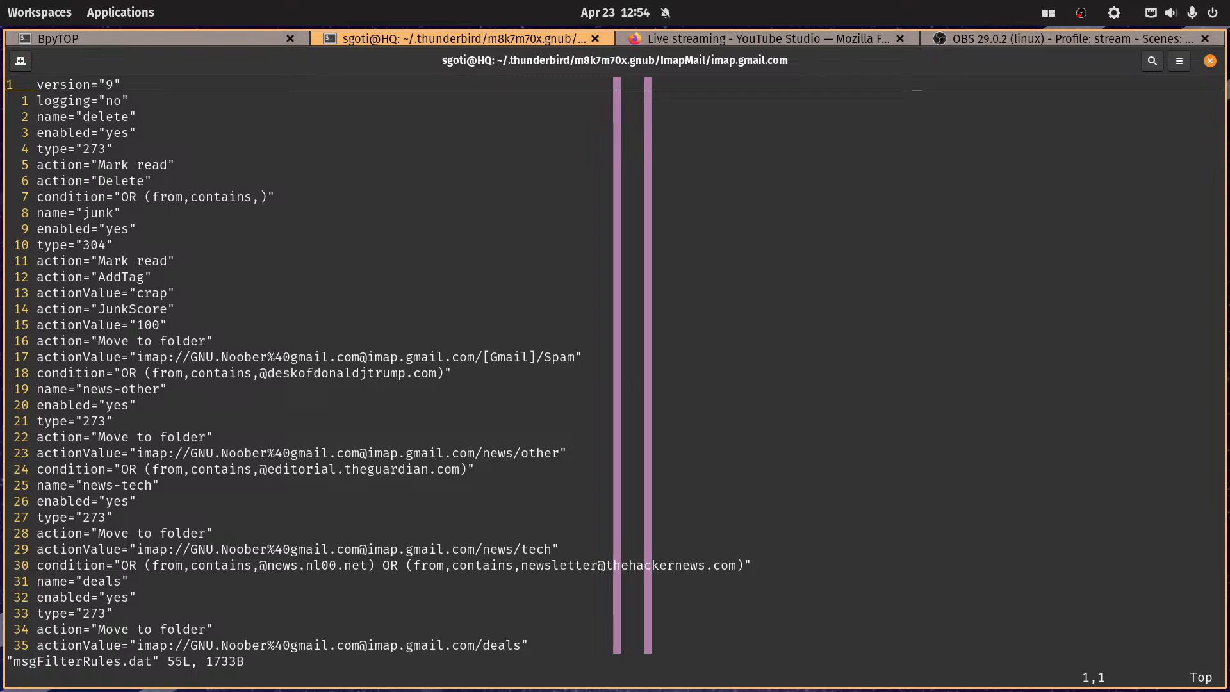
Step: Look through the delete and junk filter rules in msgFilterRules.dat and return to the start of the file
{"action": "key", "text": "j"}
{"action": "key", "text": "j"}
{"action": "key", "text": "j"}
{"action": "key", "text": "j"}
{"action": "key", "text": "j"}
{"action": "key", "text": "j"}
{"action": "key", "text": "j"}
{"action": "key", "text": "j"}
{"action": "key", "text": "j"}
{"action": "key", "text": "j"}
{"action": "key", "text": "j"}
{"action": "key", "text": "j"}
{"action": "key", "text": "j"}
{"action": "key", "text": "j"}
{"action": "key", "text": "j"}
{"action": "key", "text": "j"}
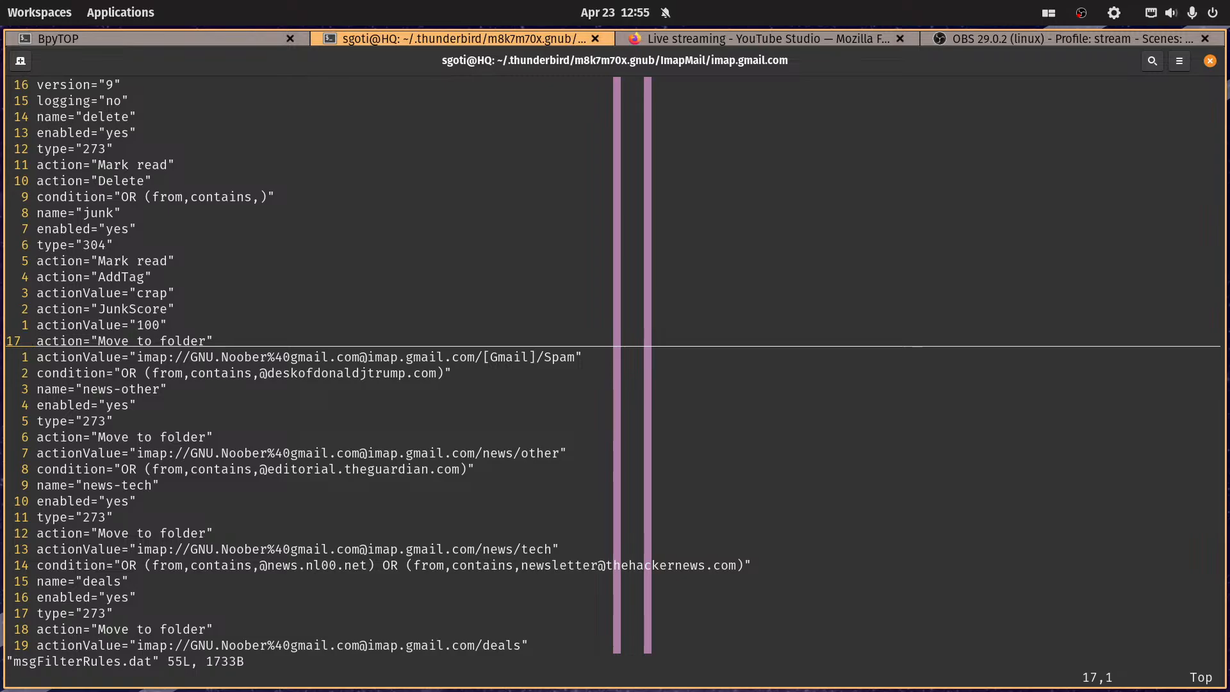
{"action": "key", "text": "j"}
{"action": "key", "text": "j"}
{"action": "key", "text": "j"}
{"action": "key", "text": "j"}
{"action": "key", "text": "j"}
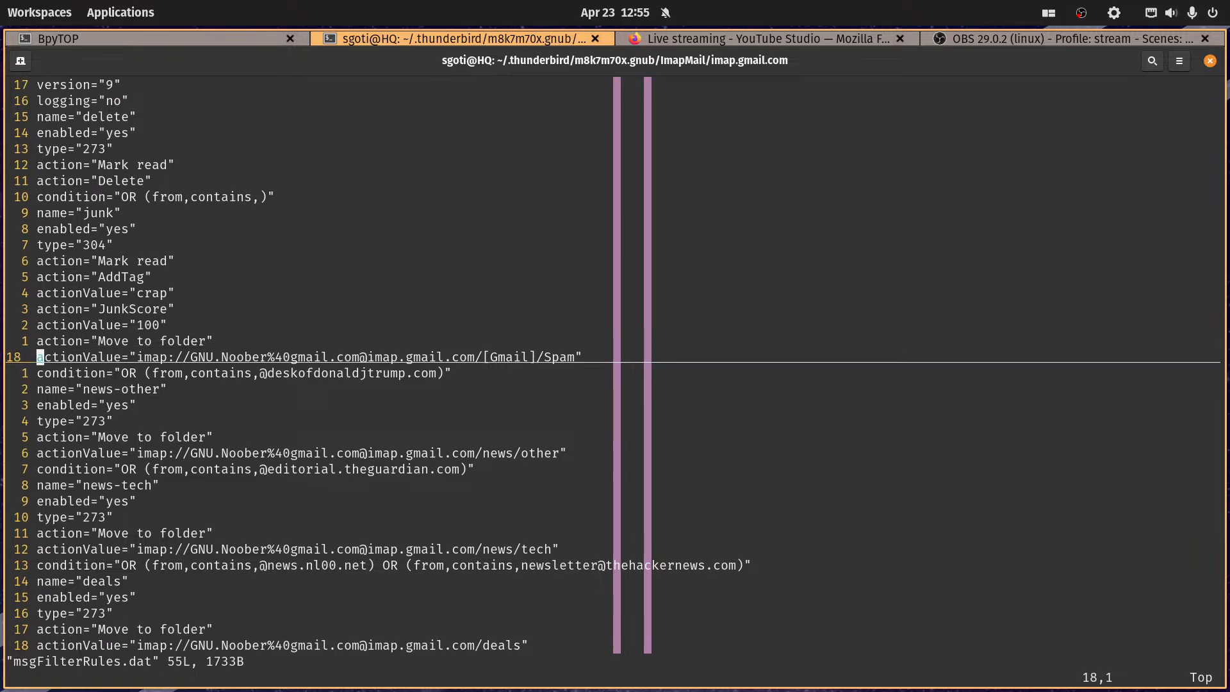
{"action": "key", "text": "k"}
{"action": "key", "text": "k"}
{"action": "key", "text": "k"}
{"action": "key", "text": "k"}
{"action": "key", "text": "k"}
{"action": "key", "text": "k"}
{"action": "key", "text": "k"}
{"action": "key", "text": "k"}
{"action": "key", "text": "k"}
{"action": "key", "text": "k"}
{"action": "key", "text": "k"}
{"action": "key", "text": "k"}
{"action": "key", "text": "k"}
{"action": "key", "text": "k"}
{"action": "key", "text": "k"}
{"action": "key", "text": "k"}
{"action": "key", "text": "k"}
{"action": "key", "text": "k"}
{"action": "key", "text": "k"}
{"action": "key", "text": "k"}
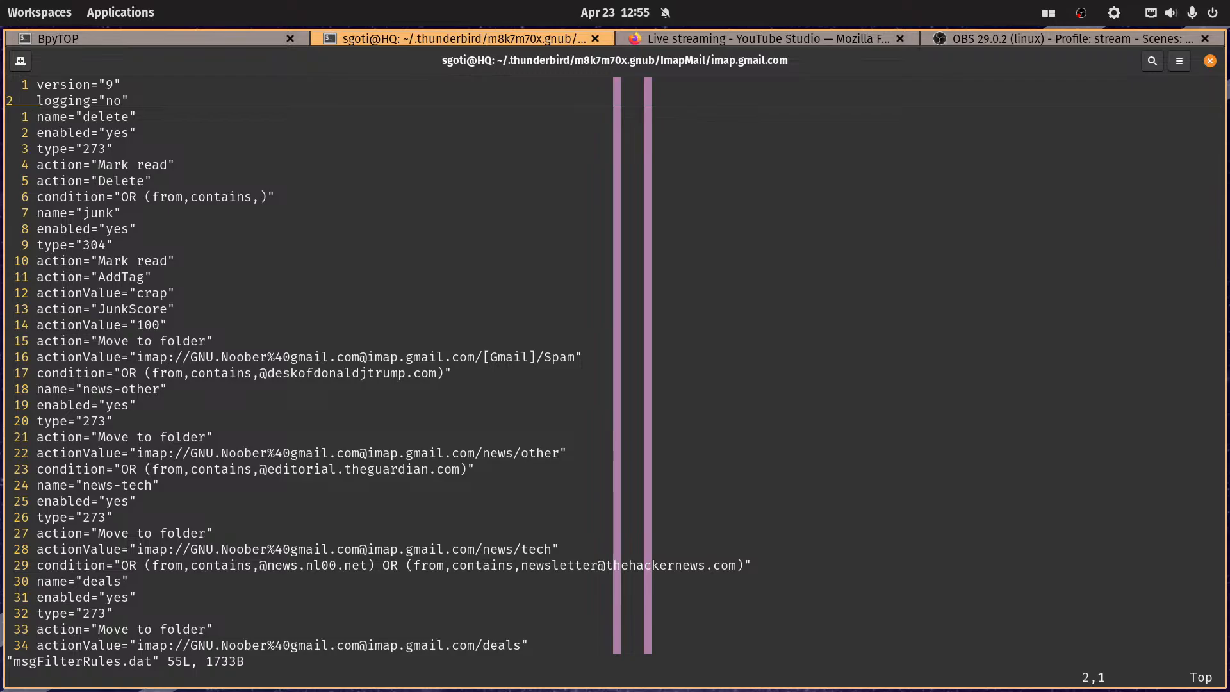
{"action": "key", "text": "j"}
{"action": "key", "text": "shift+v"}
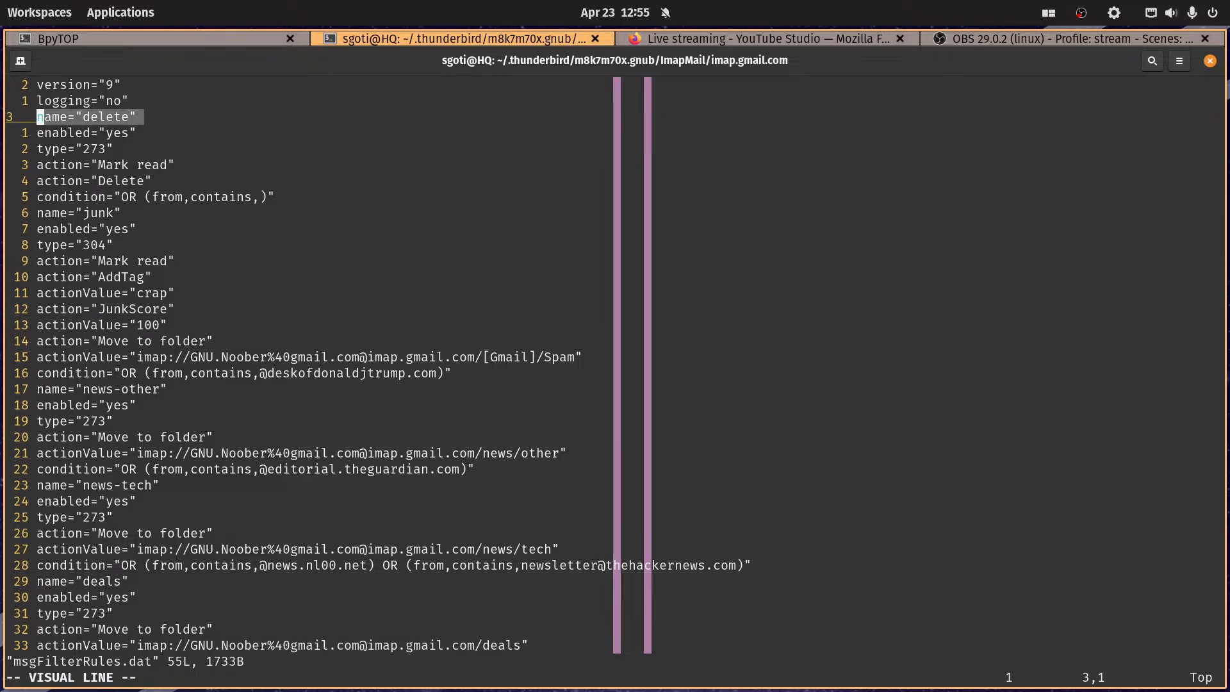
{"action": "key", "text": "v"}
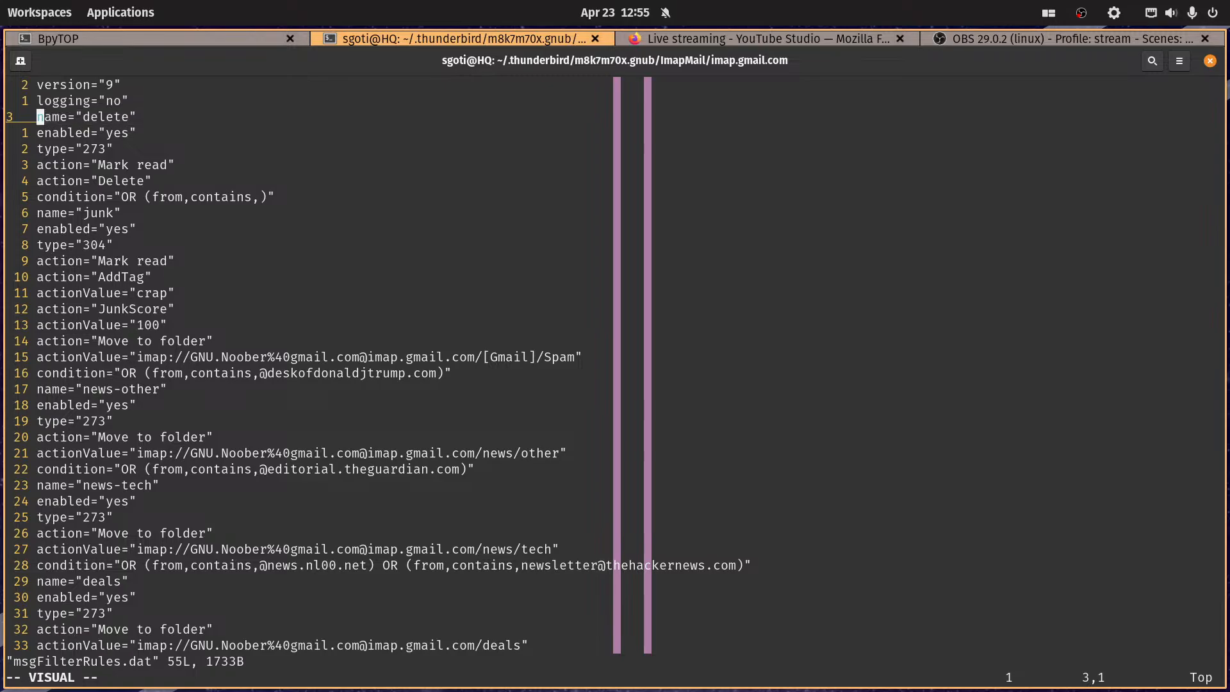
{"action": "key", "text": "j"}
{"action": "key", "text": "j"}
{"action": "key", "text": "Escape"}
{"action": "key", "text": "j"}
{"action": "key", "text": "j"}
{"action": "key", "text": "j"}
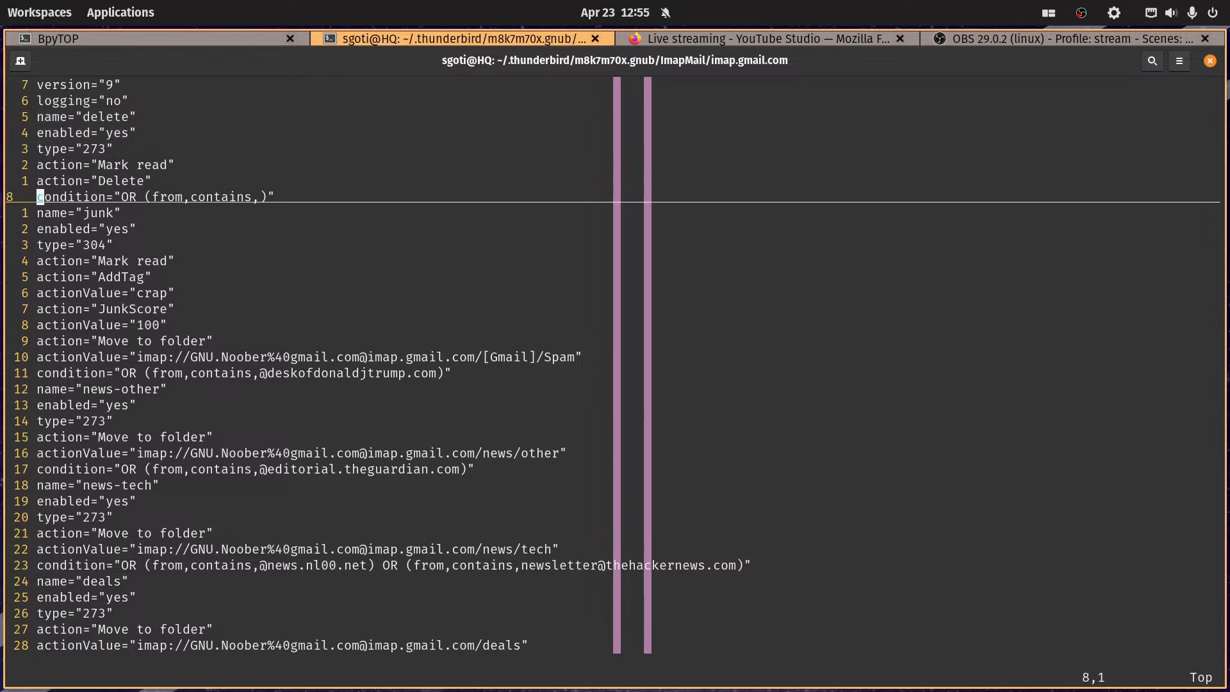
{"action": "key", "text": "v"}
{"action": "key", "text": "Escape"}
{"action": "key", "text": "v"}
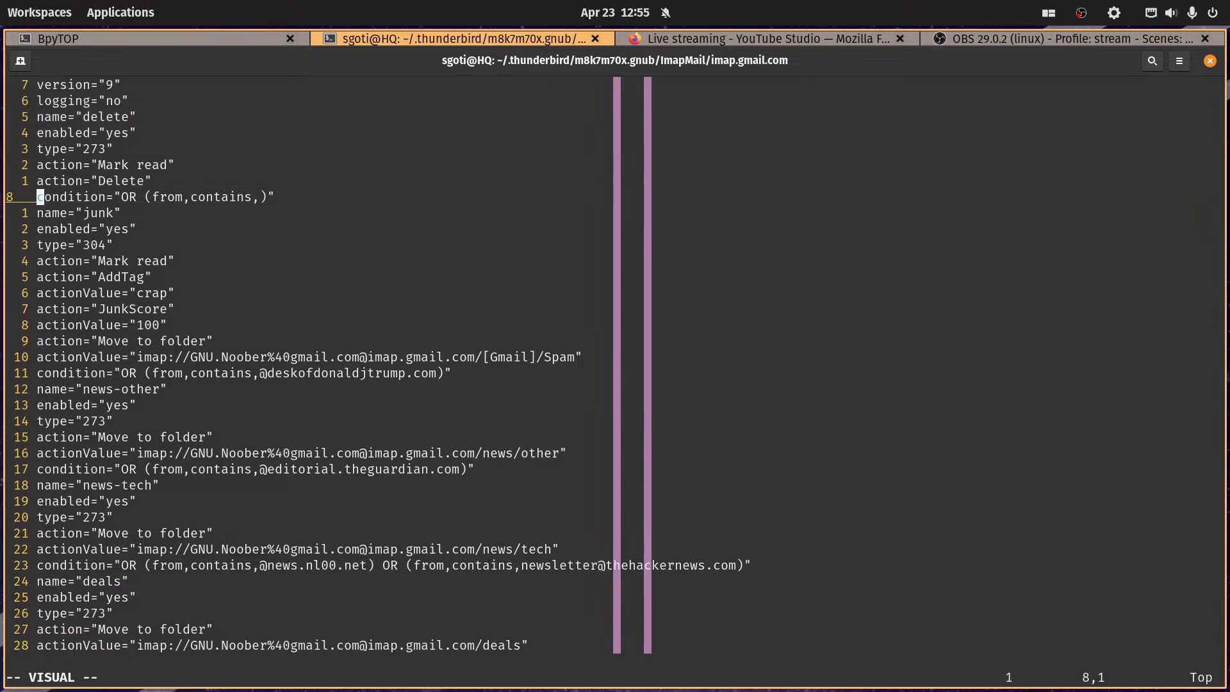
{"action": "key", "text": "Escape"}
{"action": "key", "text": "shift+v"}
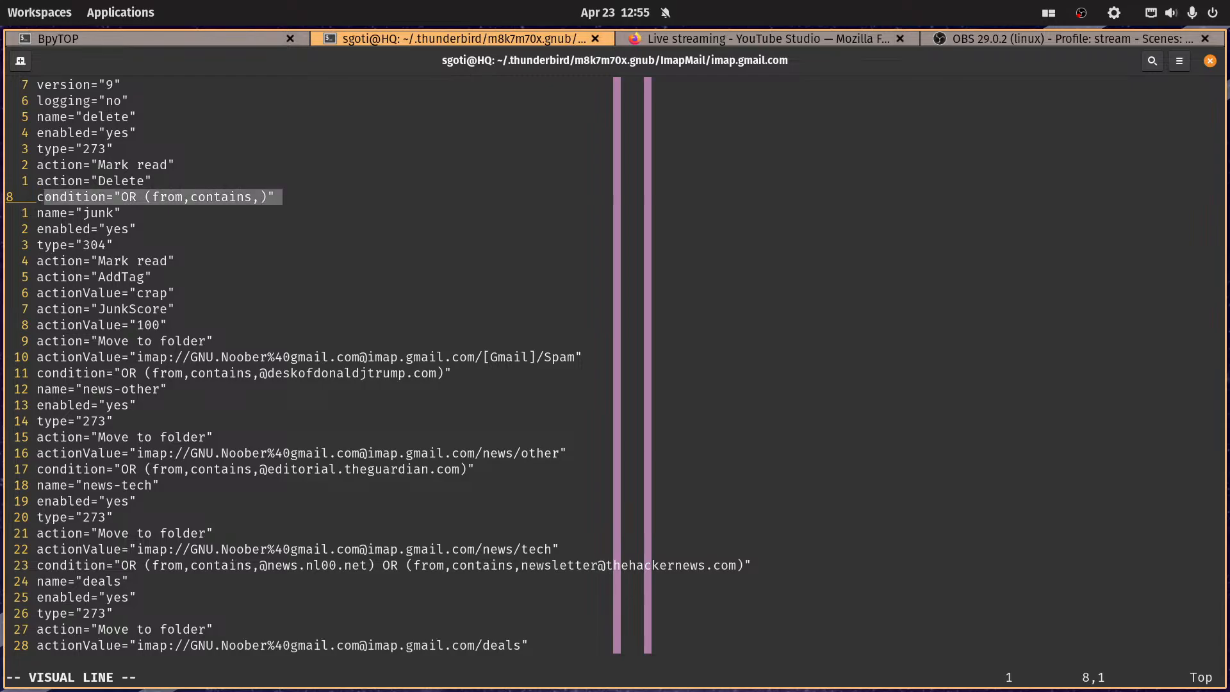
{"action": "key", "text": "v"}
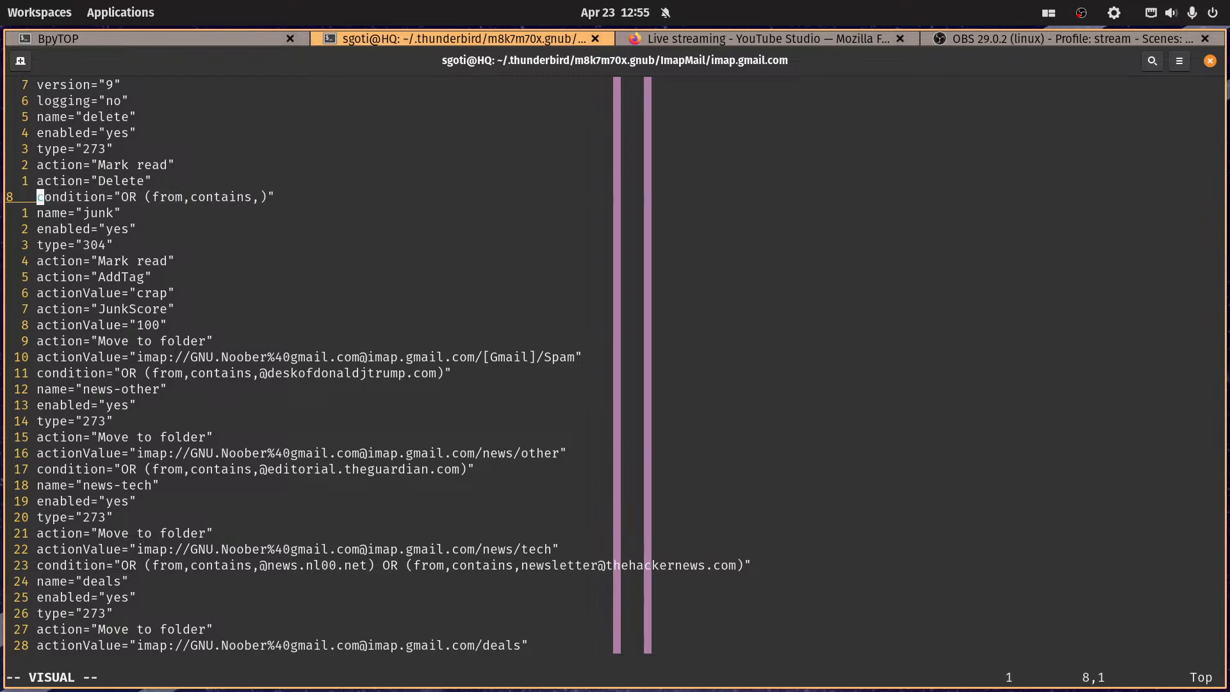
{"action": "key", "text": "k"}
{"action": "key", "text": "k"}
{"action": "key", "text": "k"}
{"action": "key", "text": "k"}
{"action": "key", "text": "Escape"}
{"action": "key", "text": "k"}
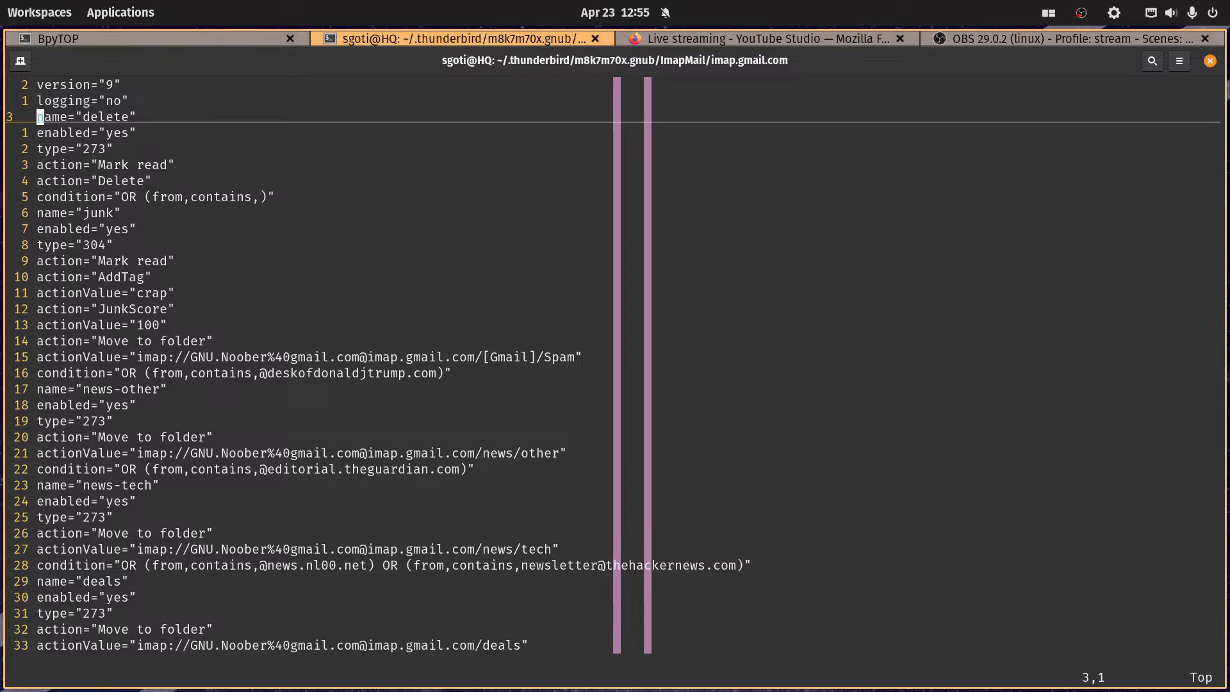
Step: Highlight the delete filter's lines from its name to its condition for examination, and clear the selection
{"action": "key", "text": "shift+v"}
{"action": "key", "text": "j"}
{"action": "key", "text": "j"}
{"action": "key", "text": "j"}
{"action": "key", "text": "j"}
{"action": "key", "text": "j"}
{"action": "key", "text": "j"}
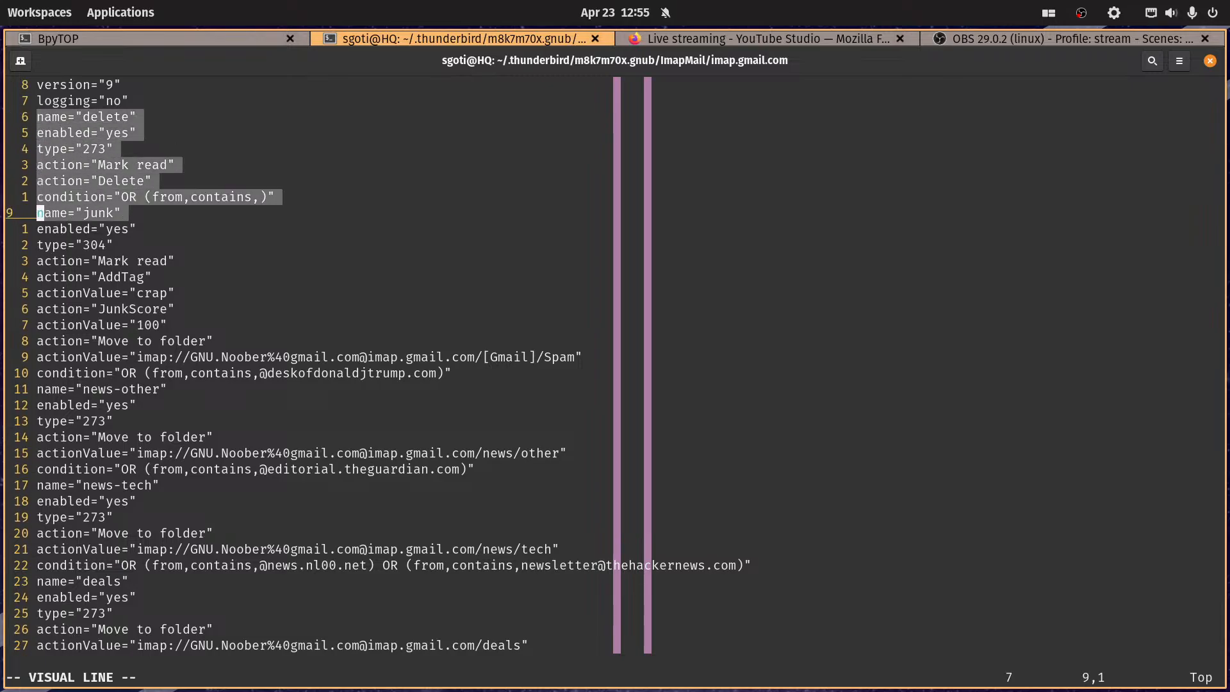
{"action": "key", "text": "k"}
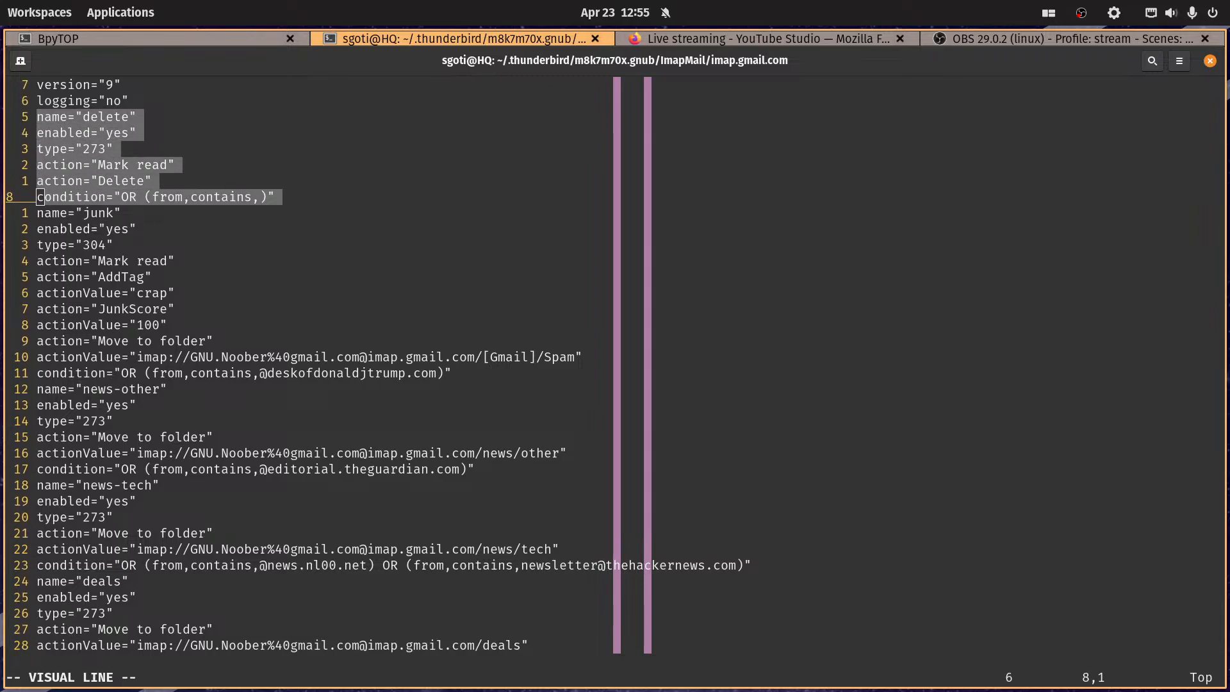
{"action": "key", "text": "super+a"}
{"action": "key", "text": "Escape"}
{"action": "key", "text": "Escape"}
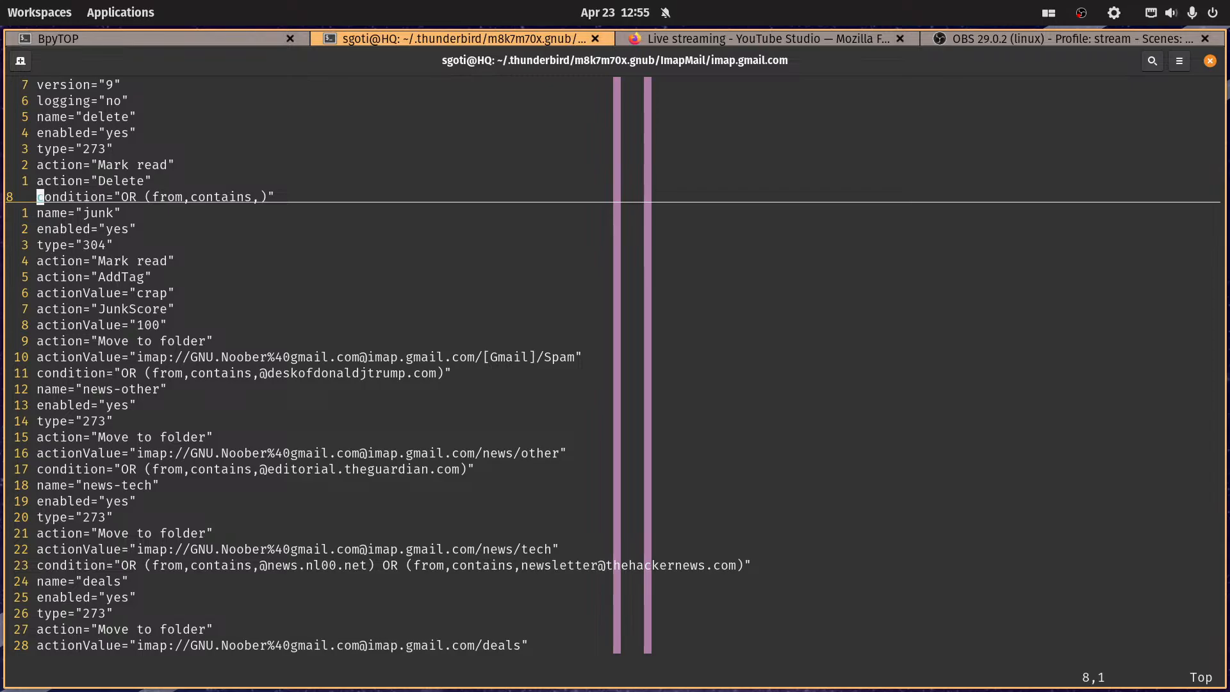
Step: Highlight the junk filter's lines from its name to its condition for examination, and clear the selection
{"action": "key", "text": "j"}
{"action": "key", "text": "V"}
{"action": "key", "text": "j"}
{"action": "key", "text": "j"}
{"action": "key", "text": "j"}
{"action": "key", "text": "j"}
{"action": "key", "text": "j"}
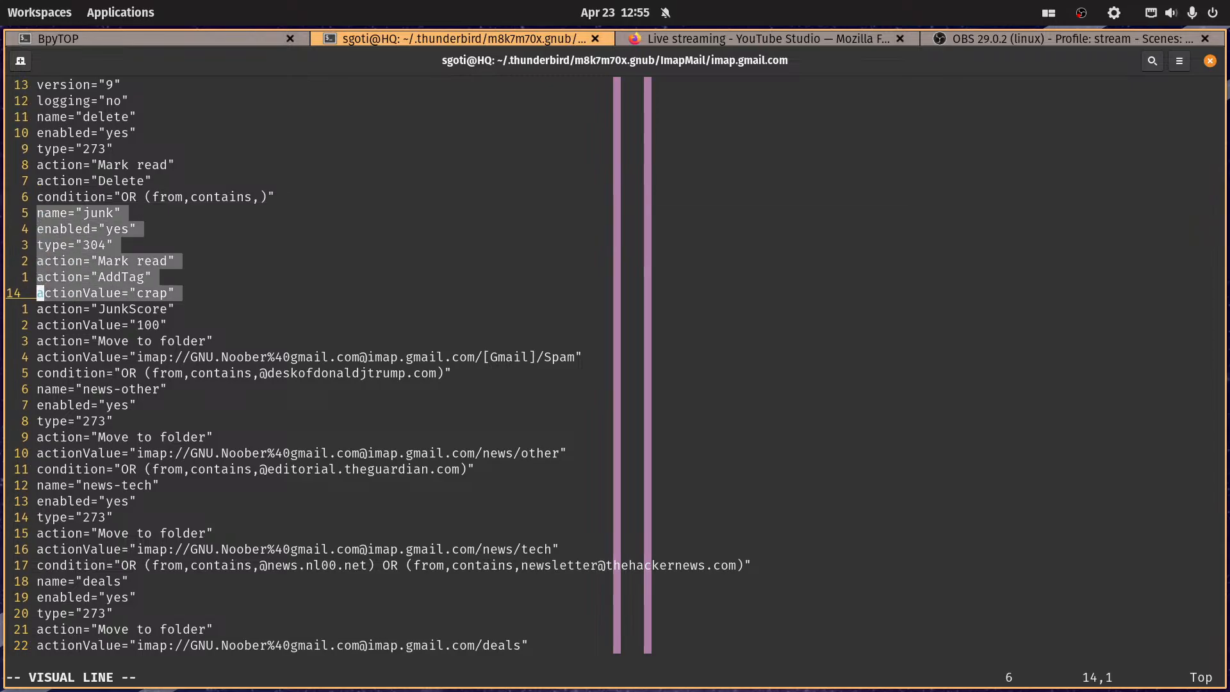
{"action": "key", "text": "j"}
{"action": "key", "text": "j"}
{"action": "key", "text": "j"}
{"action": "key", "text": "j"}
{"action": "key", "text": "j"}
{"action": "key", "text": "j"}
{"action": "key", "text": "k"}
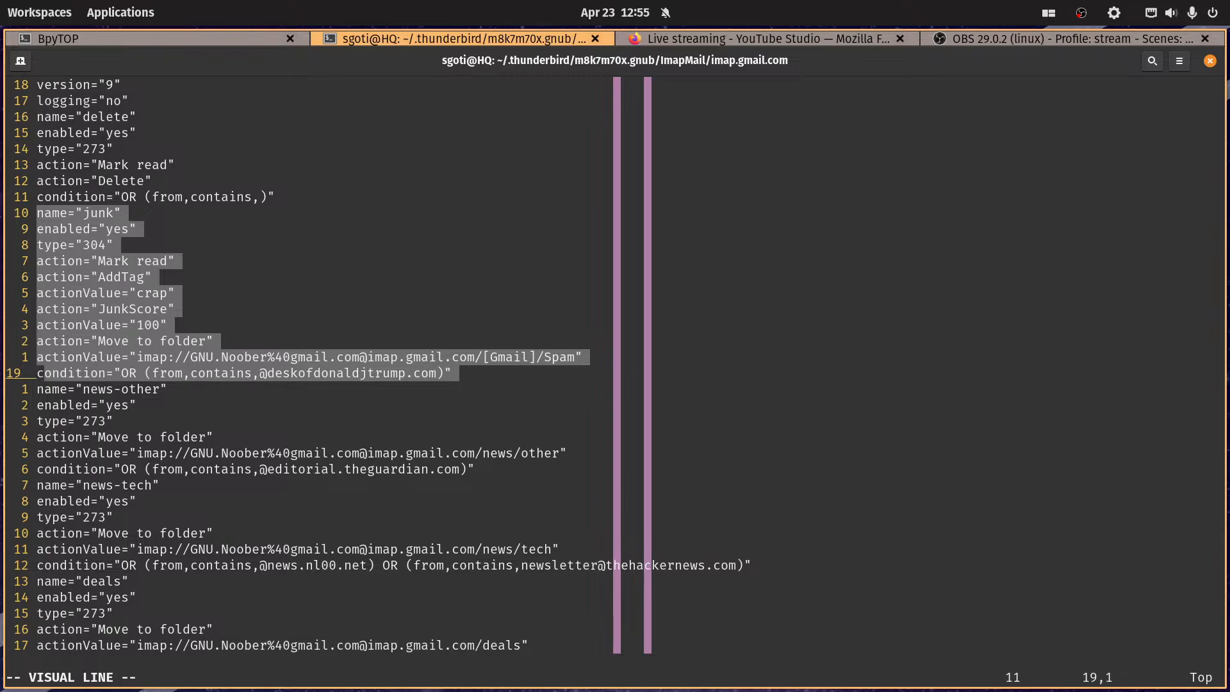
{"action": "key", "text": "Escape"}
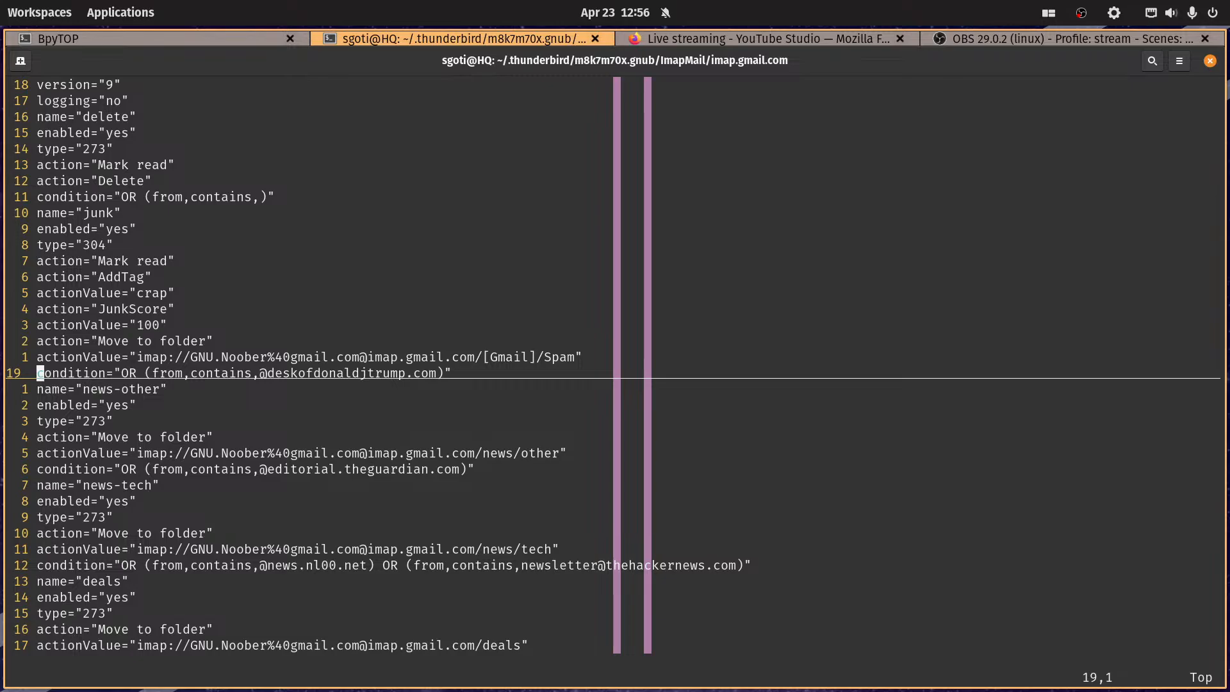
Step: Examine the news-other, news-tech and deals filter rules, including the sender list in the deals condition
{"action": "key", "text": "j"}
{"action": "key", "text": "j"}
{"action": "key", "text": "j"}
{"action": "key", "text": "j"}
{"action": "key", "text": "j"}
{"action": "key", "text": "j"}
{"action": "key", "text": "j"}
{"action": "key", "text": "j"}
{"action": "key", "text": "j"}
{"action": "key", "text": "j"}
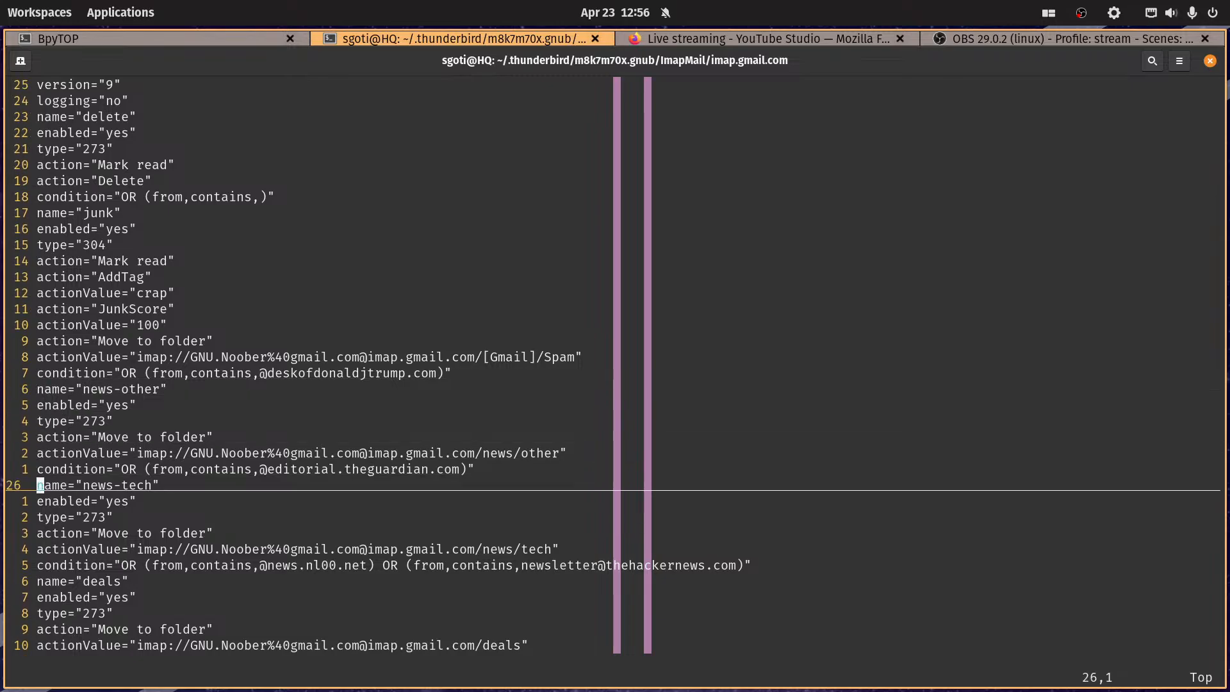
{"action": "key", "text": "j"}
{"action": "key", "text": "j"}
{"action": "key", "text": "j"}
{"action": "key", "text": "j"}
{"action": "key", "text": "j"}
{"action": "key", "text": "j"}
{"action": "key", "text": "j"}
{"action": "key", "text": "j"}
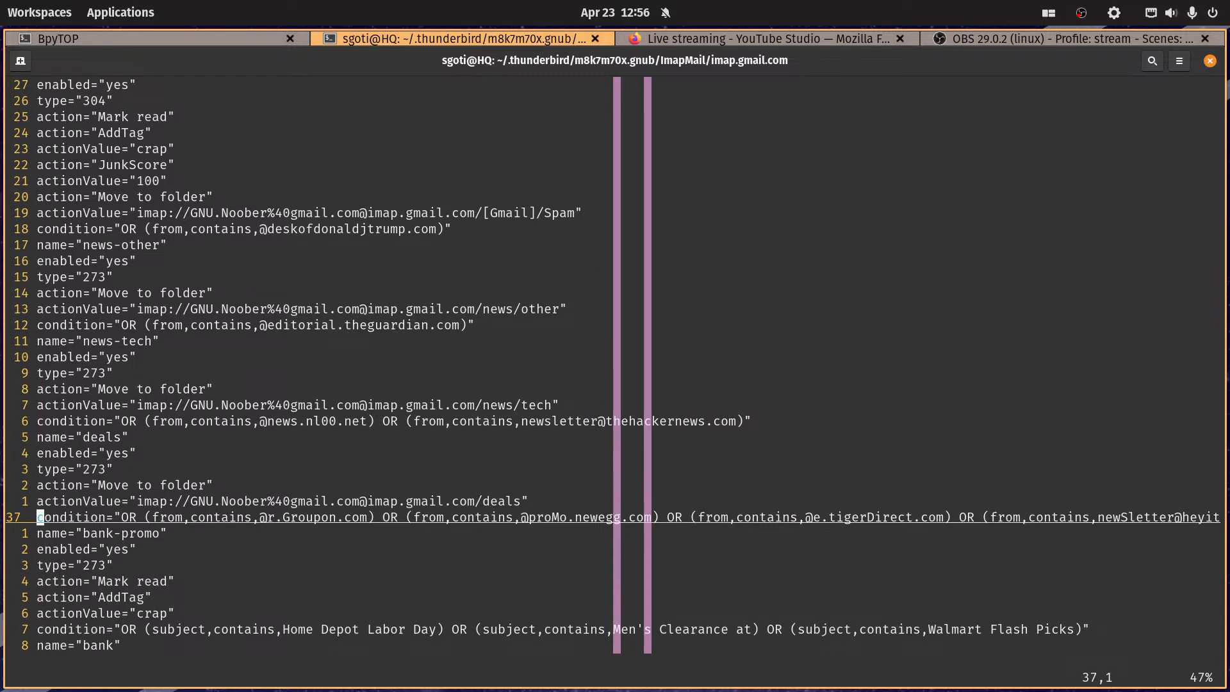
{"action": "key", "text": "k"}
{"action": "key", "text": "k"}
{"action": "key", "text": "k"}
{"action": "key", "text": "k"}
{"action": "key", "text": "k"}
{"action": "key", "text": "k"}
{"action": "key", "text": "k"}
{"action": "key", "text": "k"}
{"action": "key", "text": "k"}
{"action": "key", "text": "k"}
{"action": "key", "text": "k"}
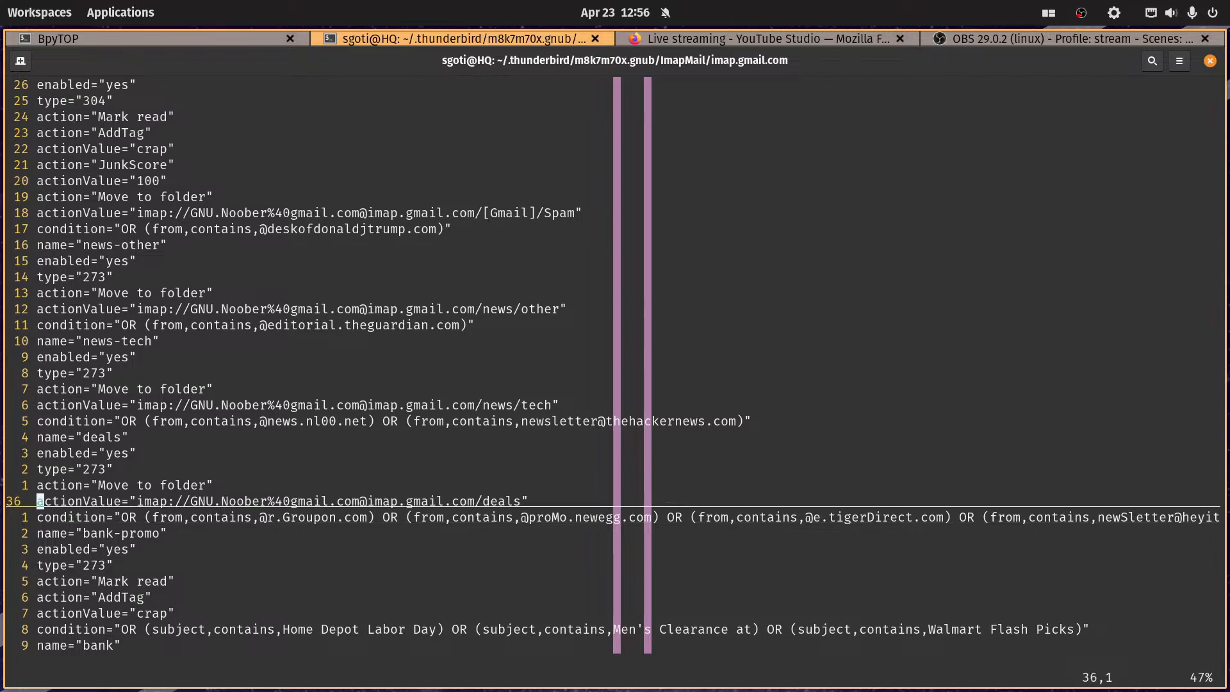
Step: Examine the deals filter's condition through to its last sender and return to the start of the line
{"action": "key", "text": "j"}
{"action": "key", "text": "j"}
{"action": "key", "text": "j"}
{"action": "key", "text": "j"}
{"action": "key", "text": "j"}
{"action": "key", "text": "j"}
{"action": "key", "text": "j"}
{"action": "key", "text": "j"}
{"action": "key", "text": "j"}
{"action": "key", "text": "j"}
{"action": "key", "text": "j"}
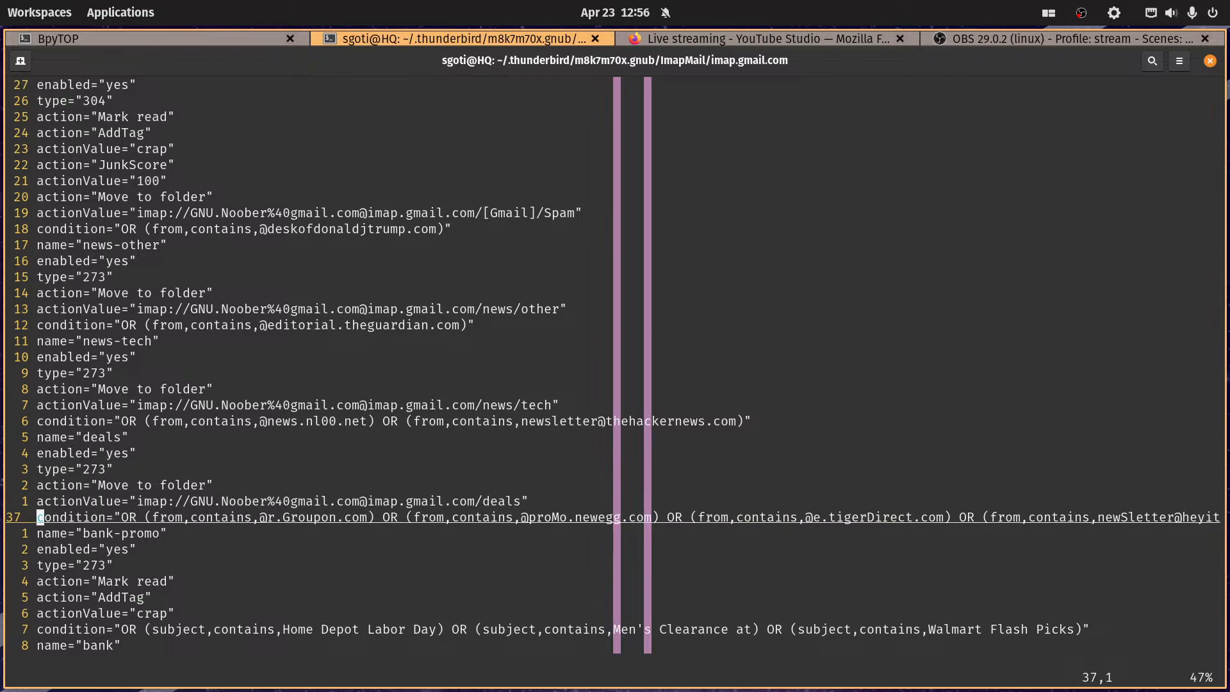
{"action": "key", "text": "dollar"}
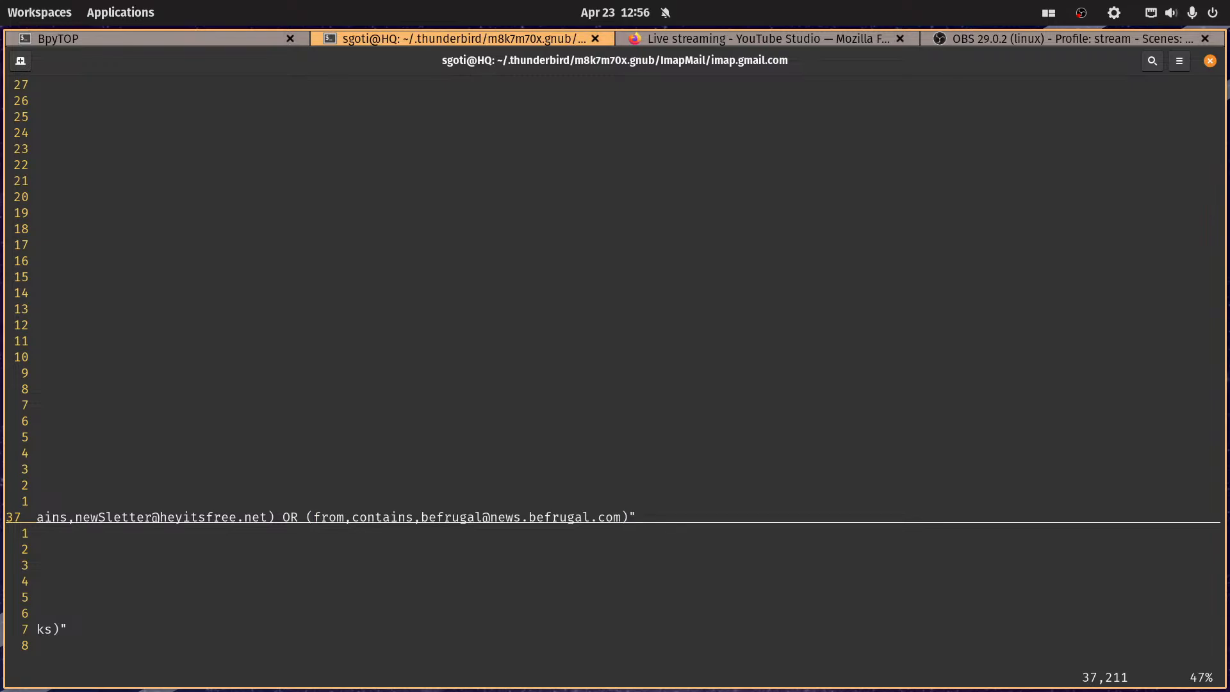
{"action": "key", "text": "0"}
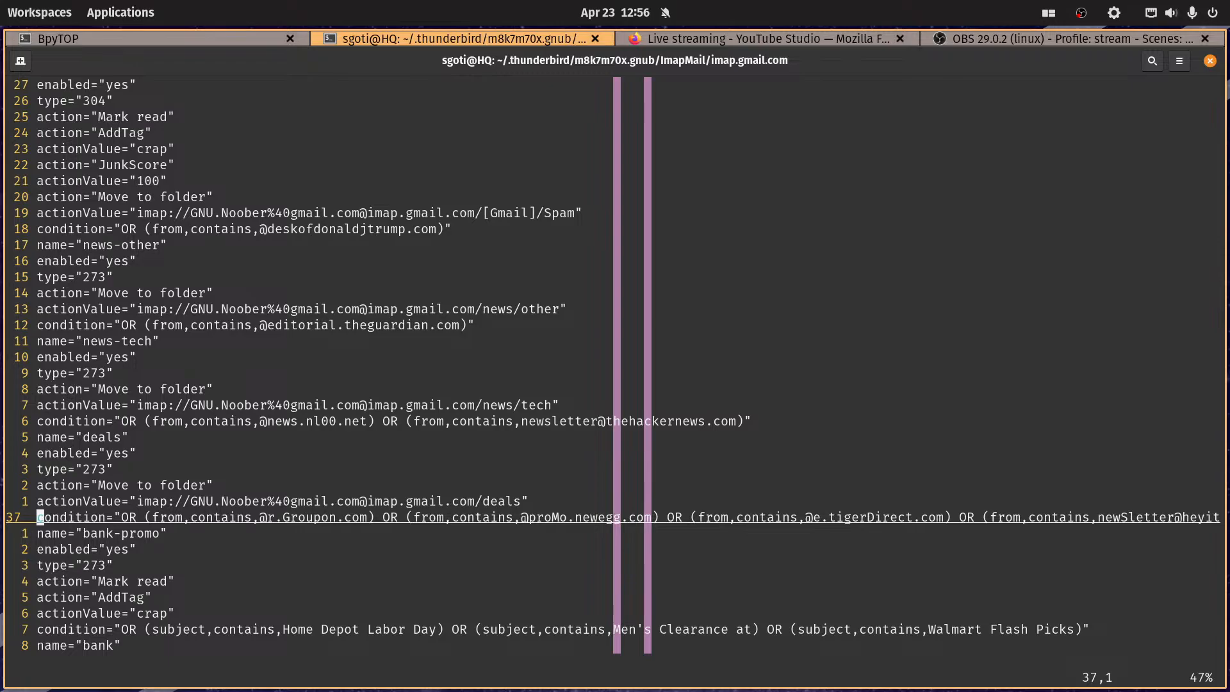
Step: Open a new file at ~/Downloads/playground/2023-04-22/test.txt in the editor and save it empty
{"action": "type", "text": ":e ~/Do"}
{"action": "key", "text": "Tab"}
{"action": "type", "text": "pl"}
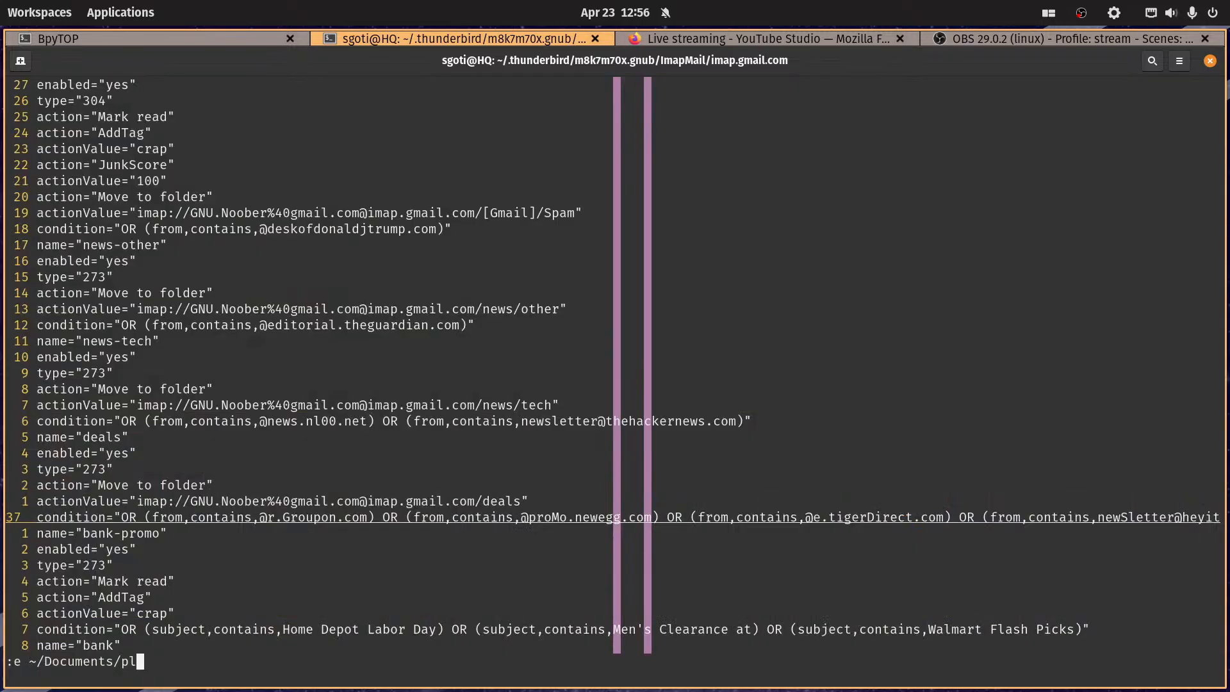
{"action": "key", "text": "BackSpace"}
{"action": "key", "text": "BackSpace"}
{"action": "key", "text": "BackSpace"}
{"action": "key", "text": "BackSpace"}
{"action": "key", "text": "BackSpace"}
{"action": "key", "text": "BackSpace"}
{"action": "key", "text": "BackSpace"}
{"action": "key", "text": "BackSpace"}
{"action": "key", "text": "BackSpace"}
{"action": "key", "text": "BackSpace"}
{"action": "type", "text": "w"}
{"action": "key", "text": "Tab"}
{"action": "type", "text": "pl"}
{"action": "key", "text": "Tab"}
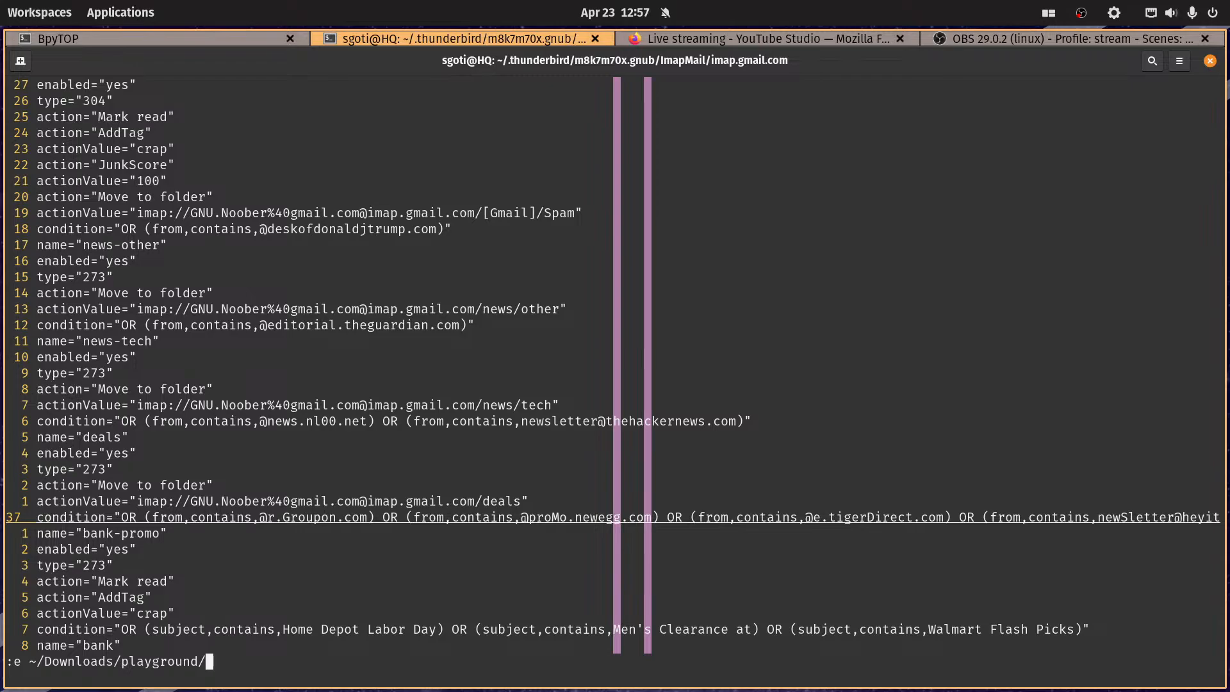
{"action": "type", "text": "23"}
{"action": "type", "text": "23-"}
{"action": "type", "text": "04-"}
{"action": "type", "text": "22"}
{"action": "type", "text": "/"}
{"action": "type", "text": "test"}
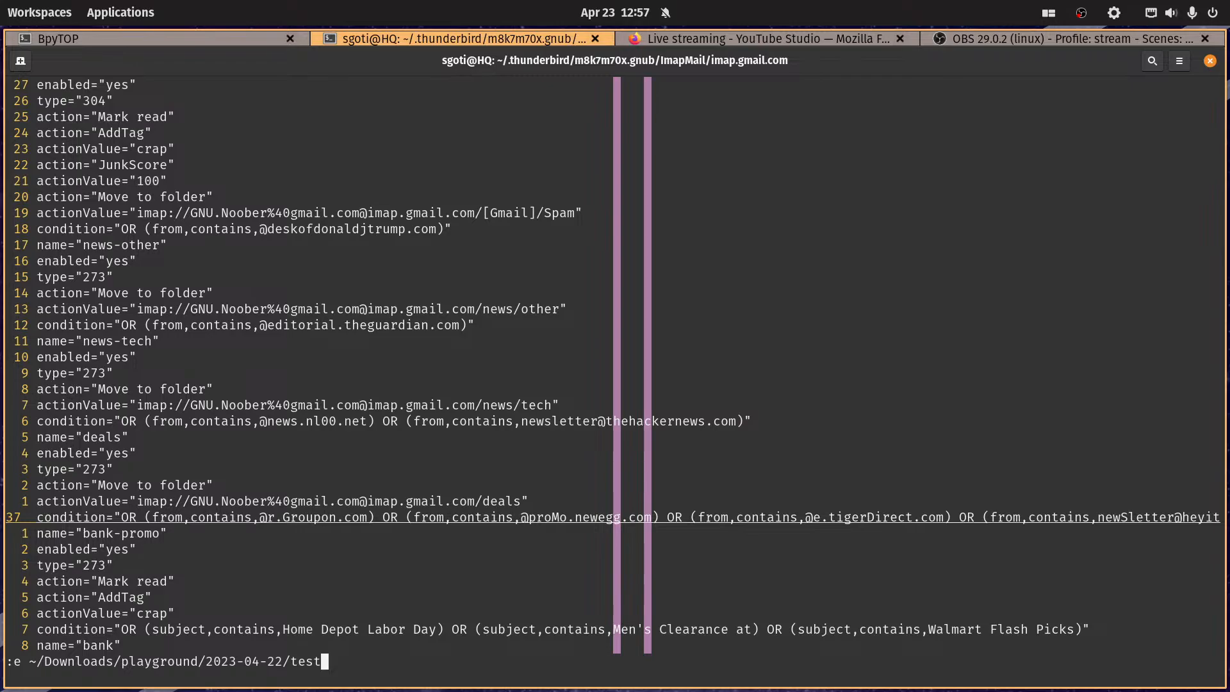
{"action": "type", "text": ".txt"}
{"action": "key", "text": "Return"}
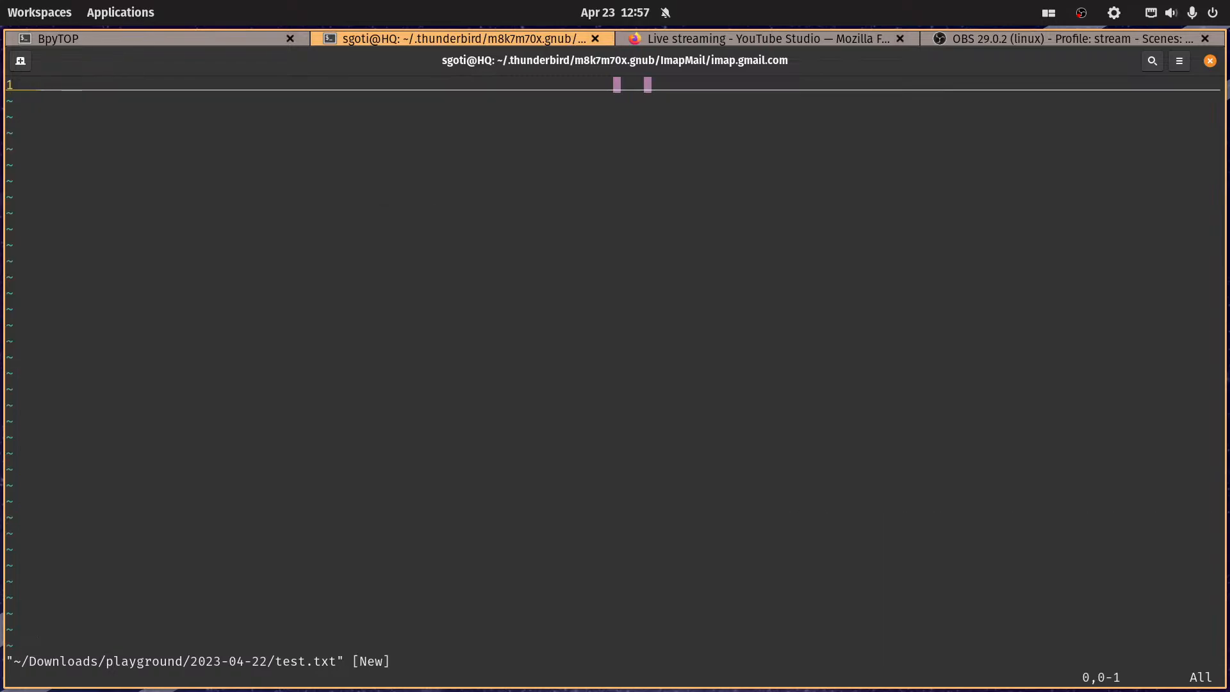
{"action": "type", "text": ":w"}
{"action": "key", "text": "Return"}
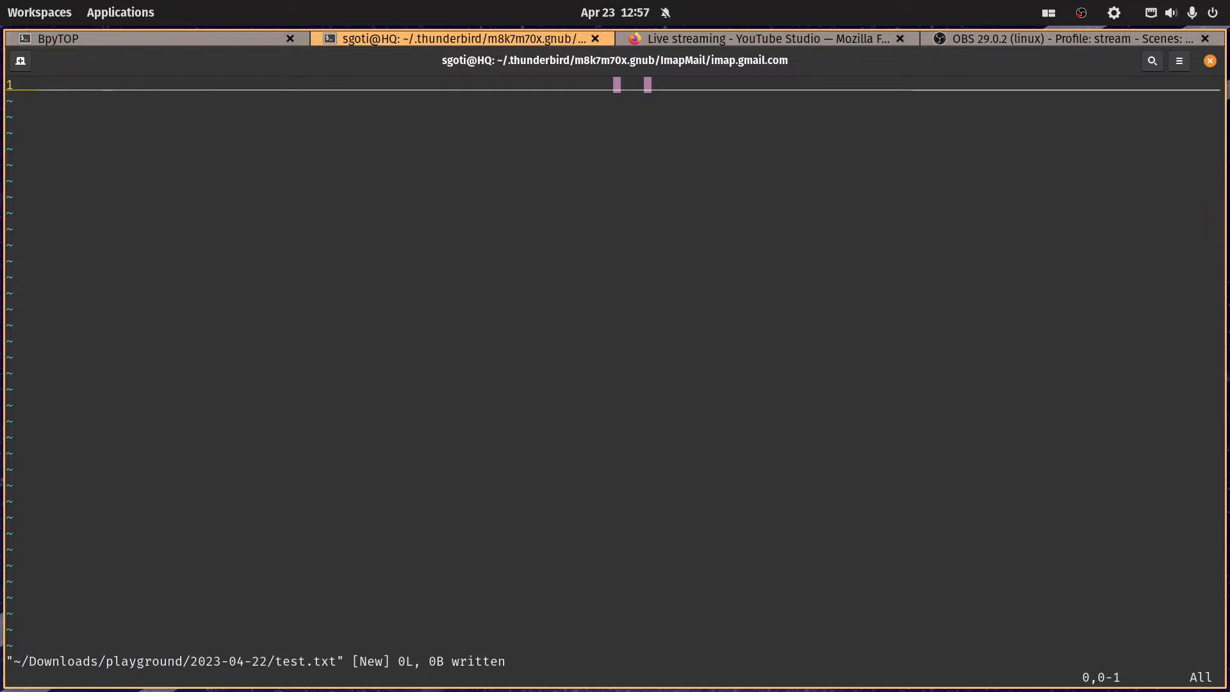
Step: Enter an edit command with the path ~/.config/vim/sessions/
{"action": "type", "text": ":e"}
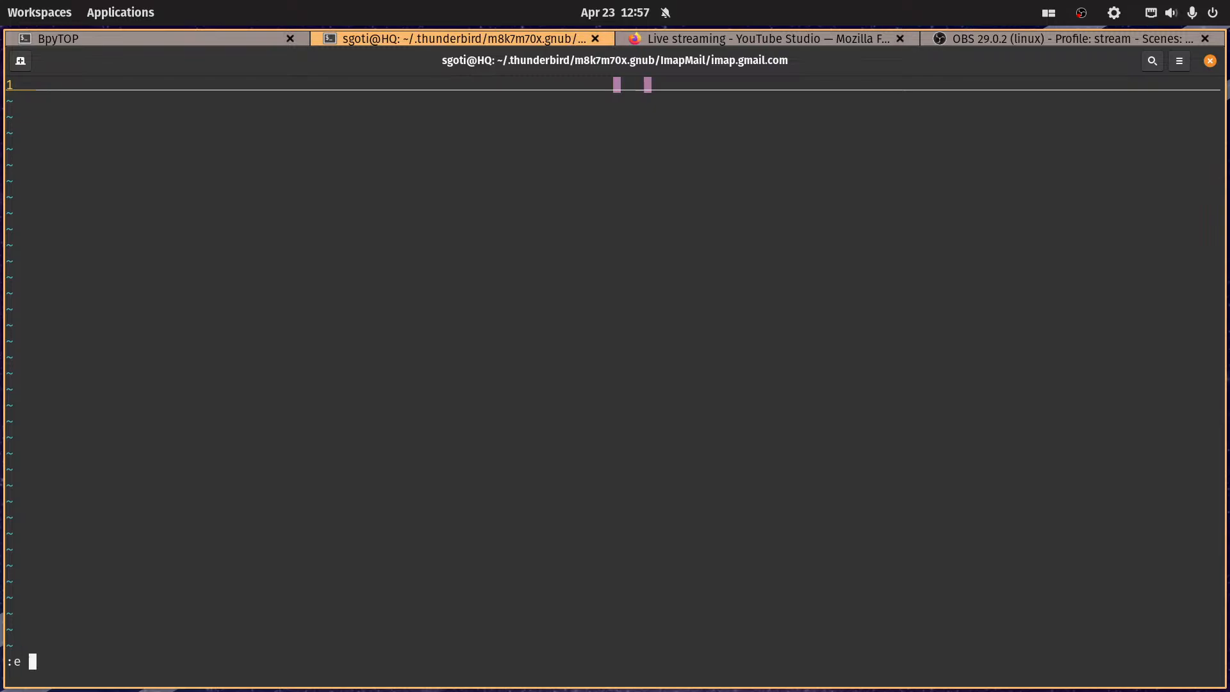
{"action": "type", "text": "~/.config/vim/"}
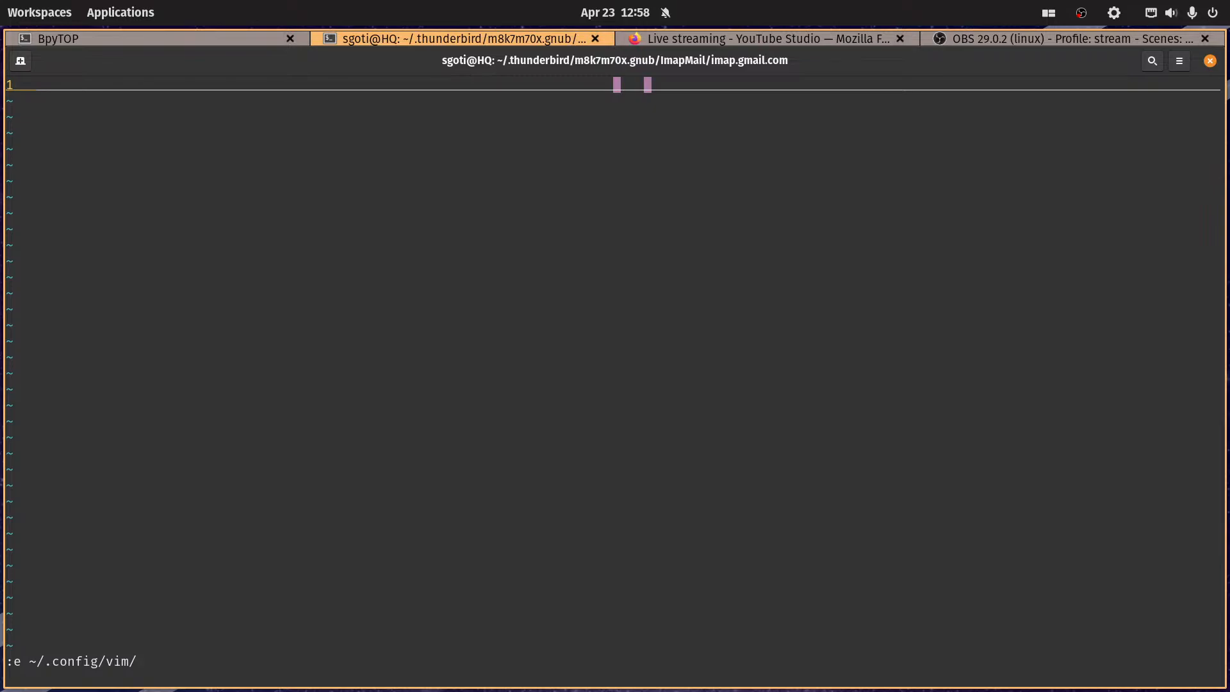
{"action": "type", "text": "s"}
{"action": "key", "text": "Tab"}
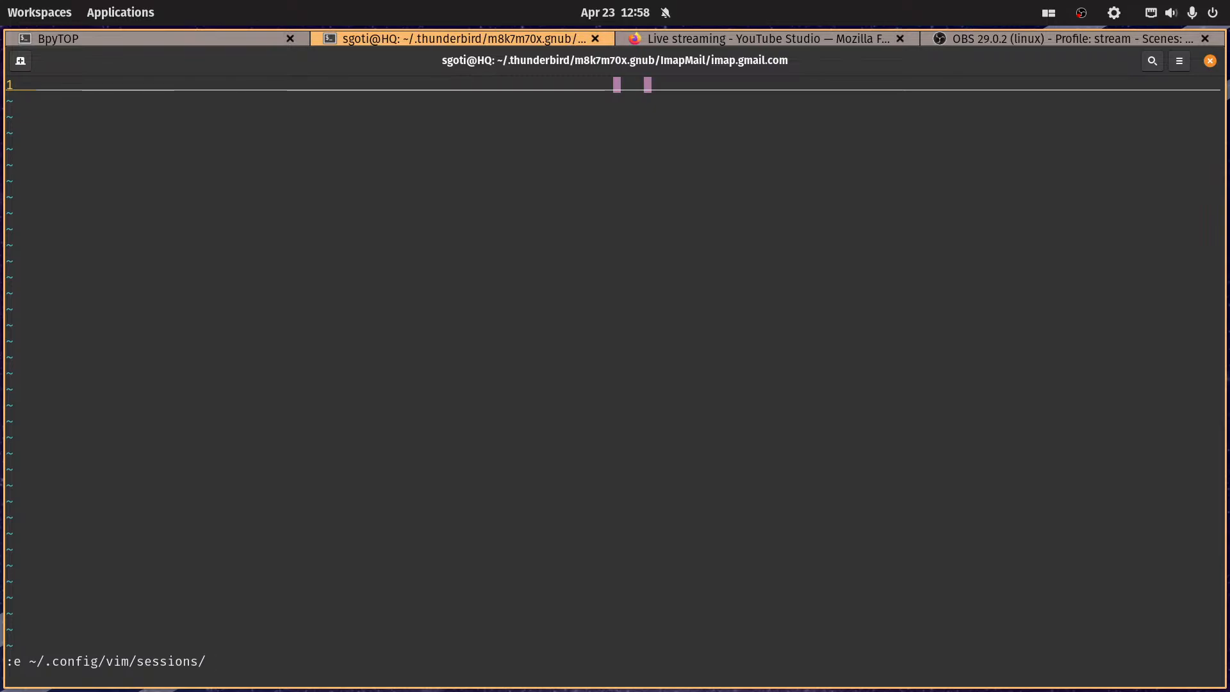
Step: Open ~/.config/vim/sessions/tbfilters.vim for editing
{"action": "type", "text": "tb"}
{"action": "key", "text": "Tab"}
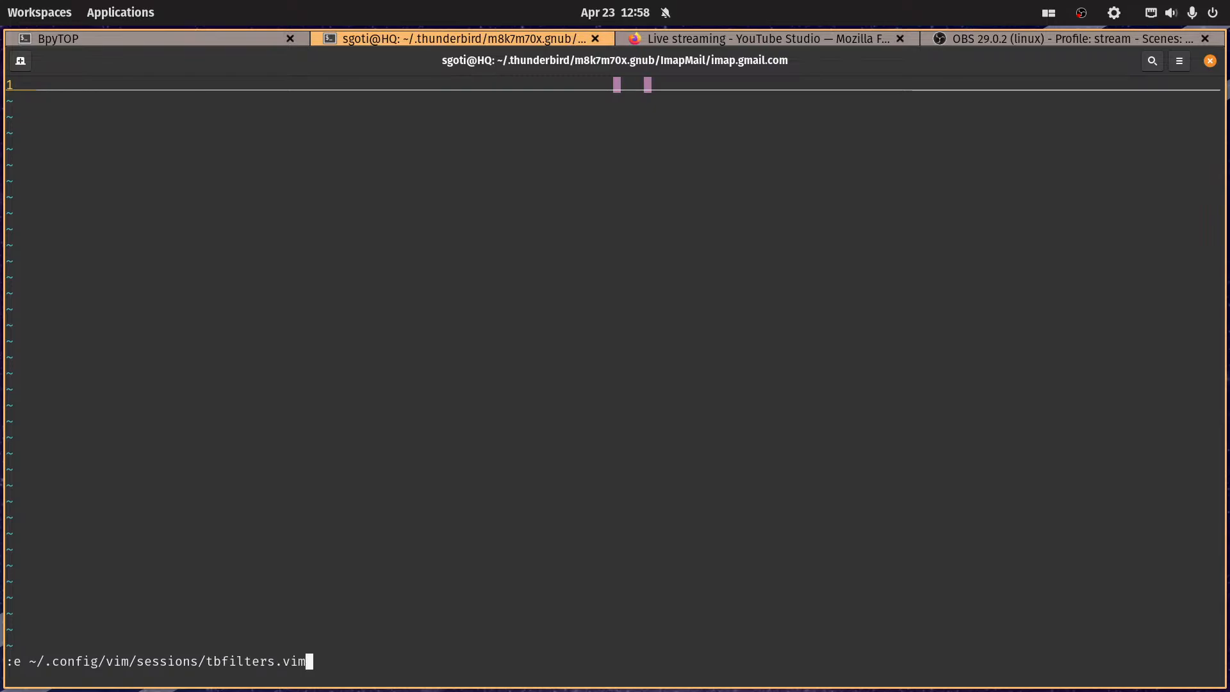
{"action": "key", "text": "Return"}
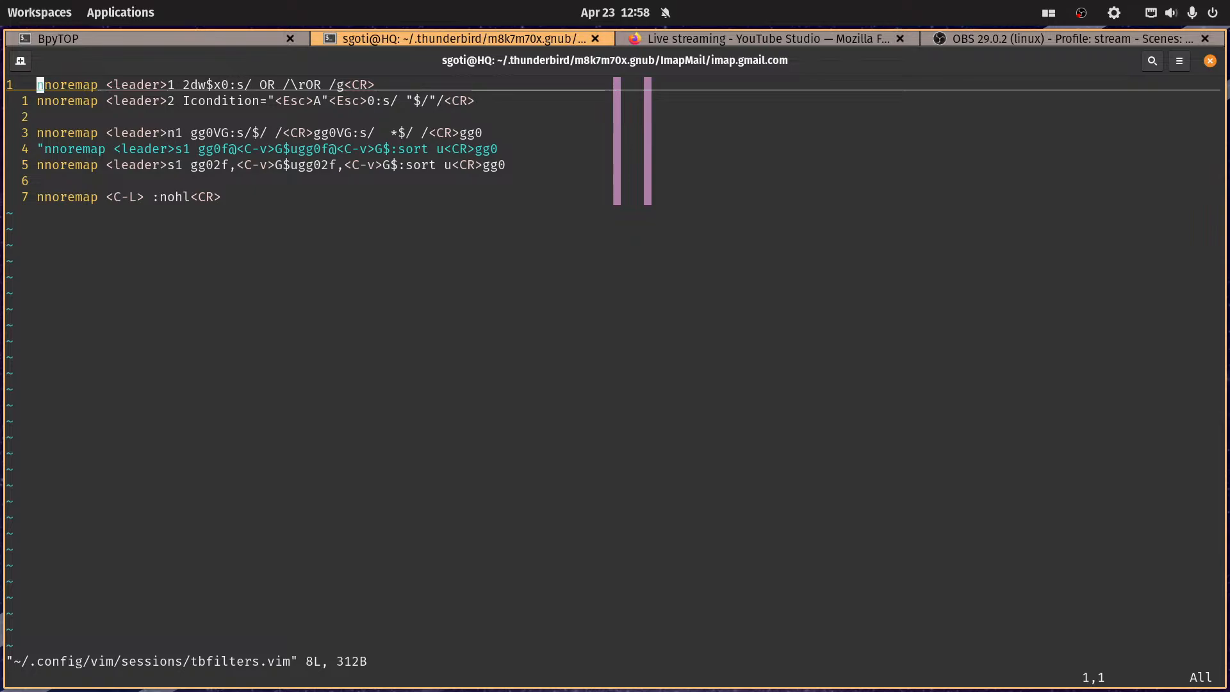
Step: Change the key of the mapping that inserts the condition text to <leader>4
{"action": "key", "text": "j"}
{"action": "key", "text": "j"}
{"action": "key", "text": "j"}
{"action": "key", "text": "j"}
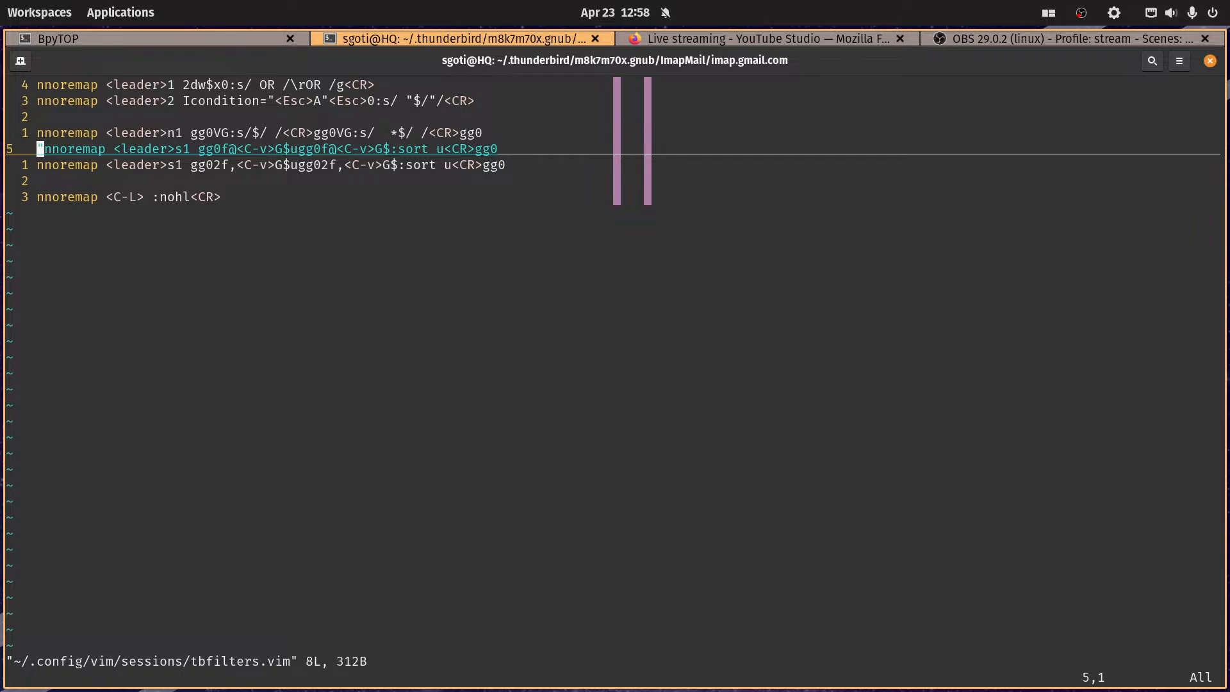
{"action": "key", "text": "k"}
{"action": "key", "text": "l"}
{"action": "key", "text": "w"}
{"action": "key", "text": "w"}
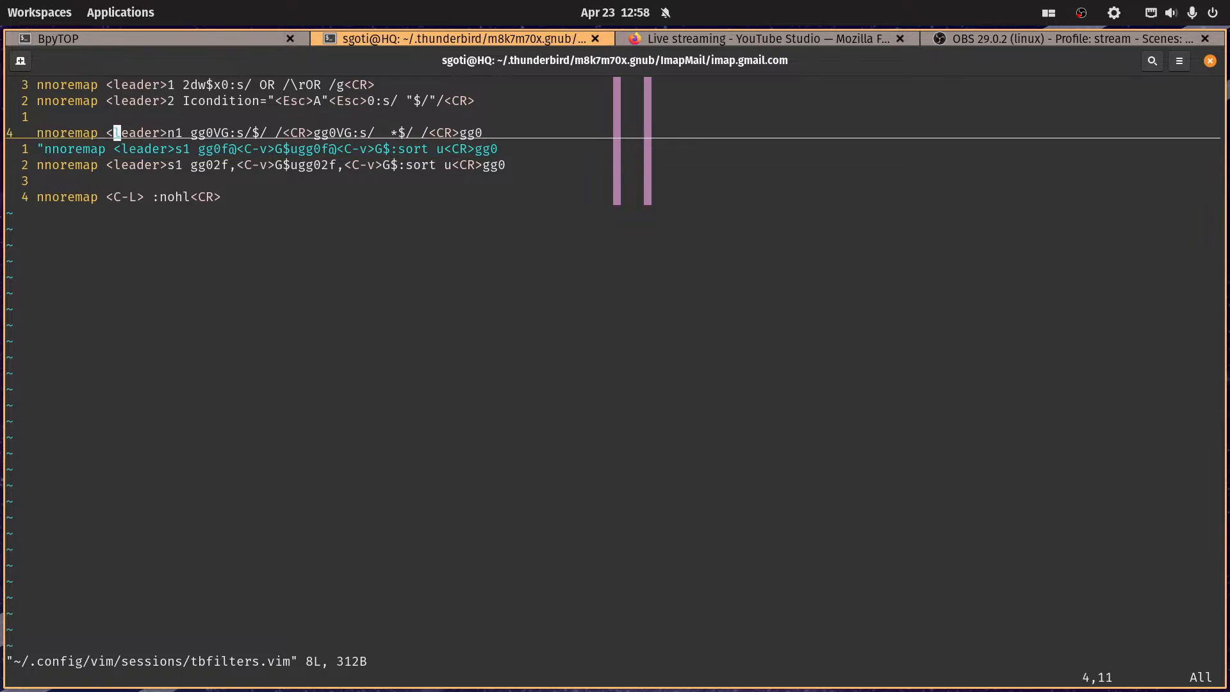
{"action": "key", "text": "e"}
{"action": "key", "text": "l"}
{"action": "key", "text": "l"}
{"action": "key", "text": "k"}
{"action": "key", "text": "k"}
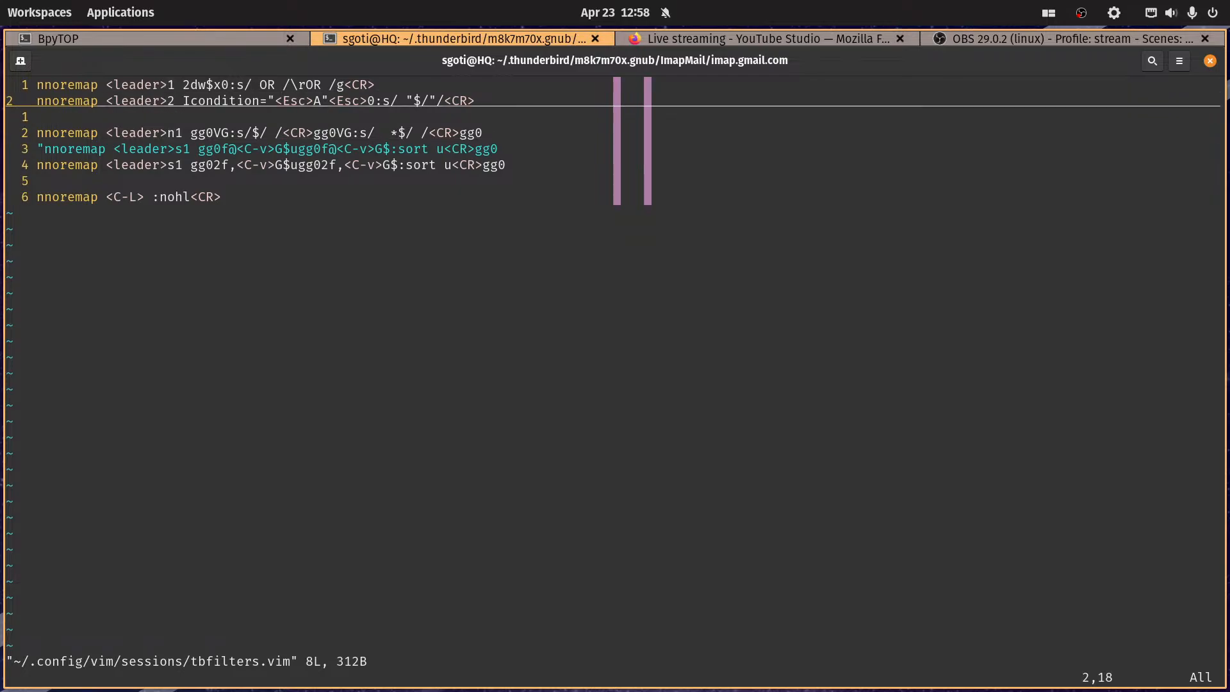
{"action": "type", "text": "s4"}
{"action": "key", "text": "Escape"}
Step: Change the key of the active, uncommented sort mapping to <leader>2
{"action": "key", "text": "j"}
{"action": "key", "text": "j"}
{"action": "key", "text": "j"}
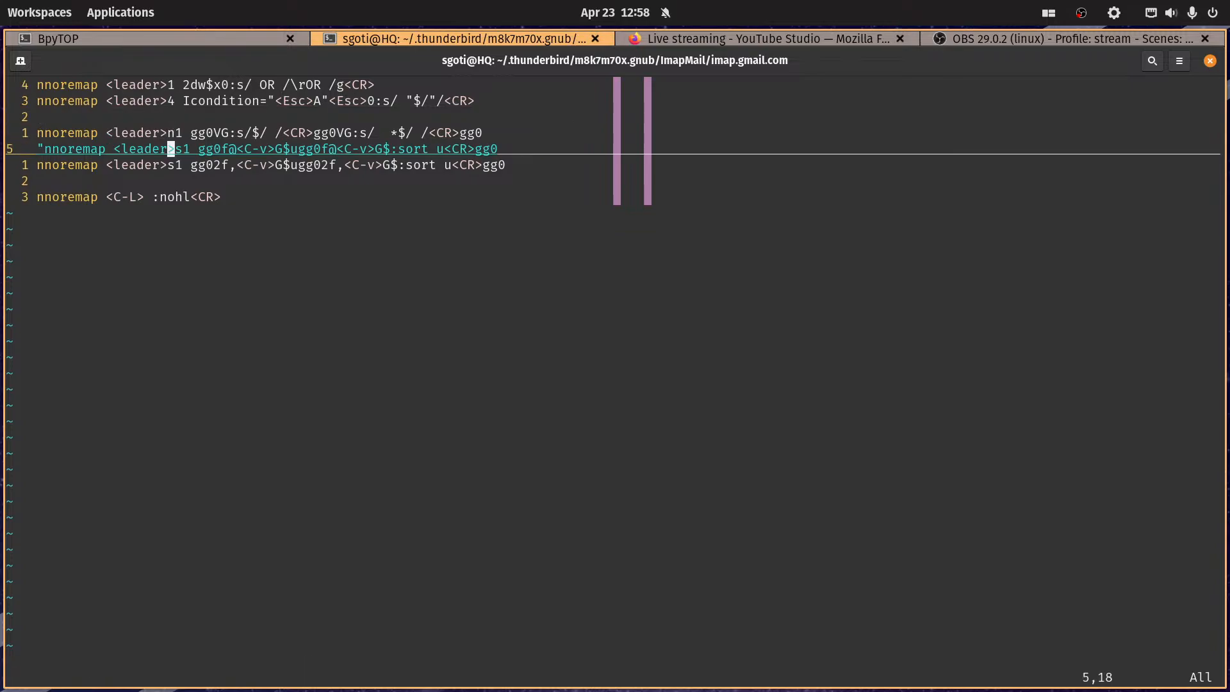
{"action": "key", "text": "j"}
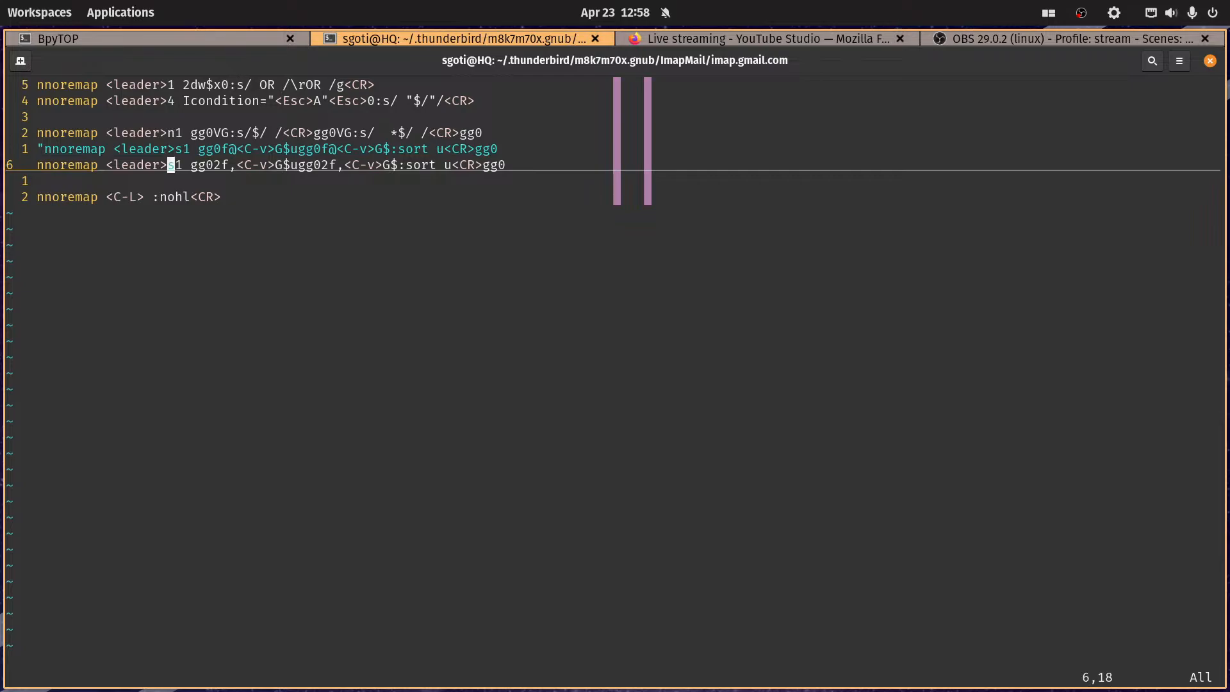
{"action": "key", "text": "2"}
{"action": "key", "text": "s"}
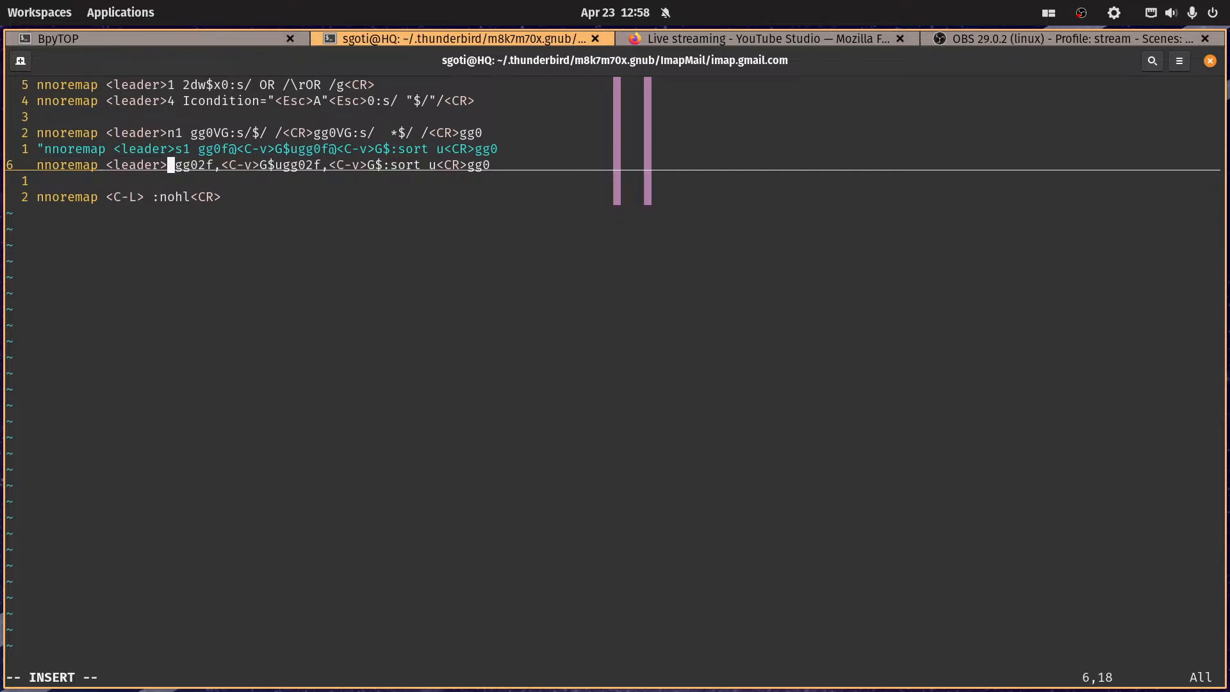
{"action": "type", "text": "2"}
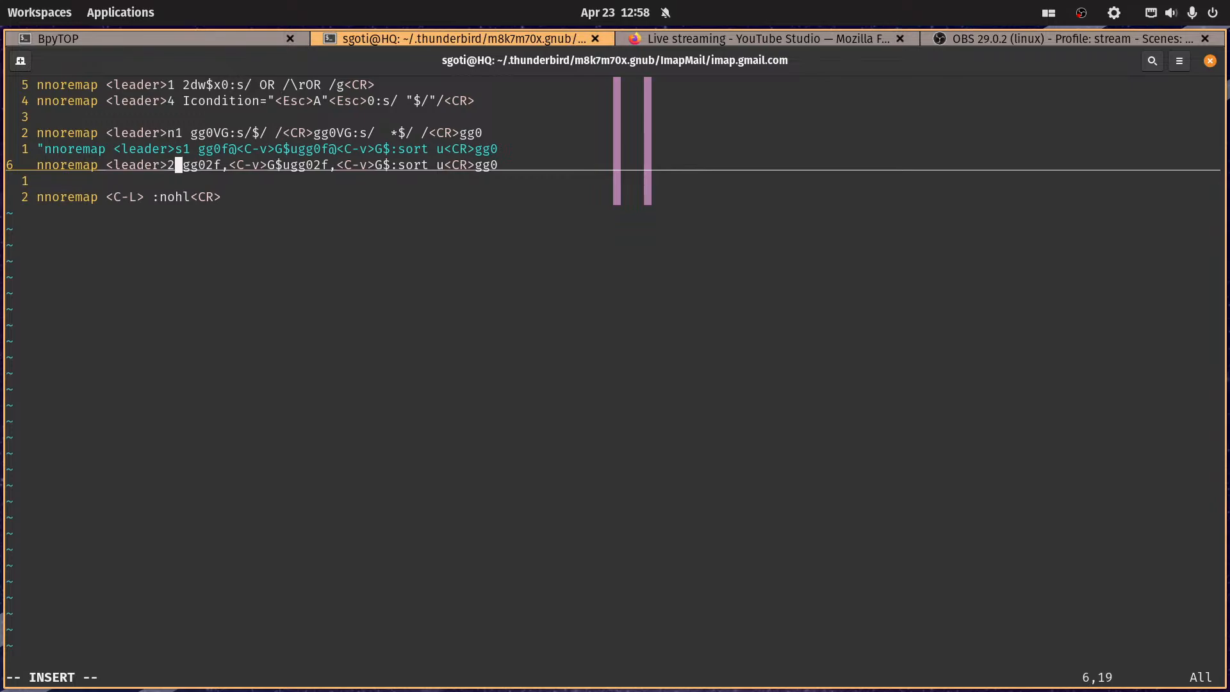
{"action": "key", "text": "Escape"}
Step: Change the key of the line-end substitution mapping from the n1 binding to <leader>3
{"action": "key", "text": "k"}
{"action": "key", "text": "k"}
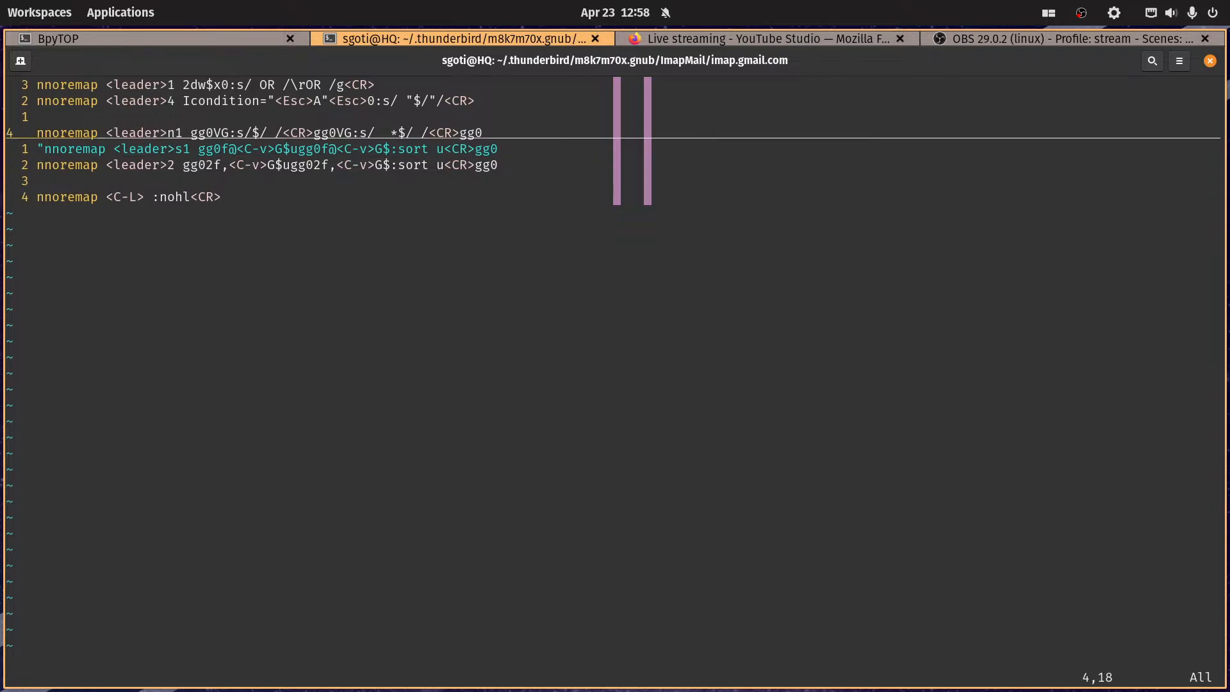
{"action": "type", "text": "2s"}
{"action": "type", "text": "3"}
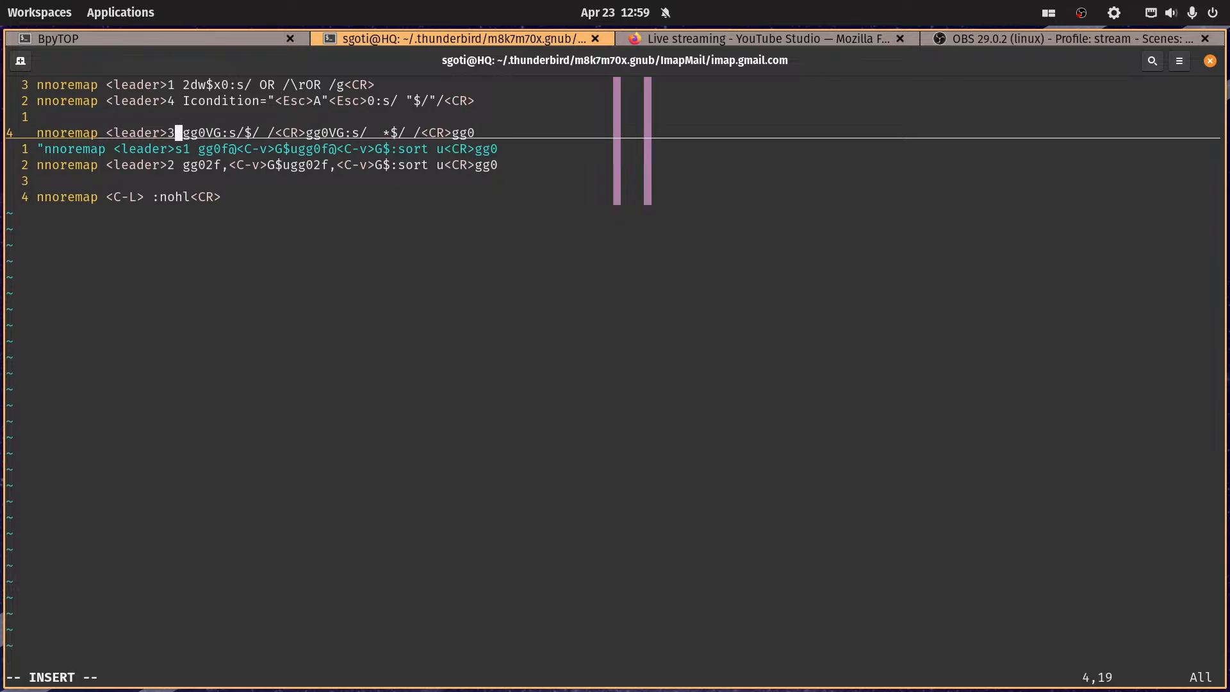
{"action": "key", "text": "Escape"}
Step: Move the commented-out s1 sort mapping to directly above the <C-L> :nohl mapping
{"action": "key", "text": "j"}
{"action": "key", "text": "b"}
{"action": "key", "text": "b"}
{"action": "key", "text": "b"}
{"action": "key", "text": "b"}
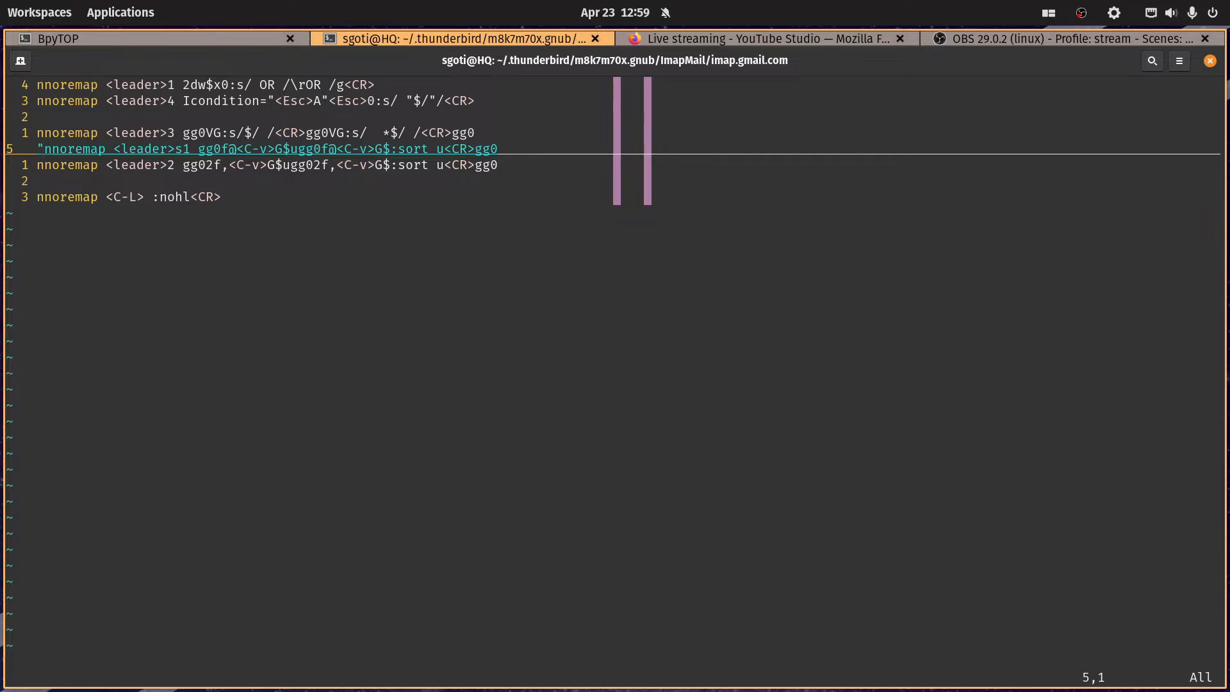
{"action": "key", "text": "d"}
{"action": "key", "text": "d"}
{"action": "key", "text": "j"}
{"action": "key", "text": "j"}
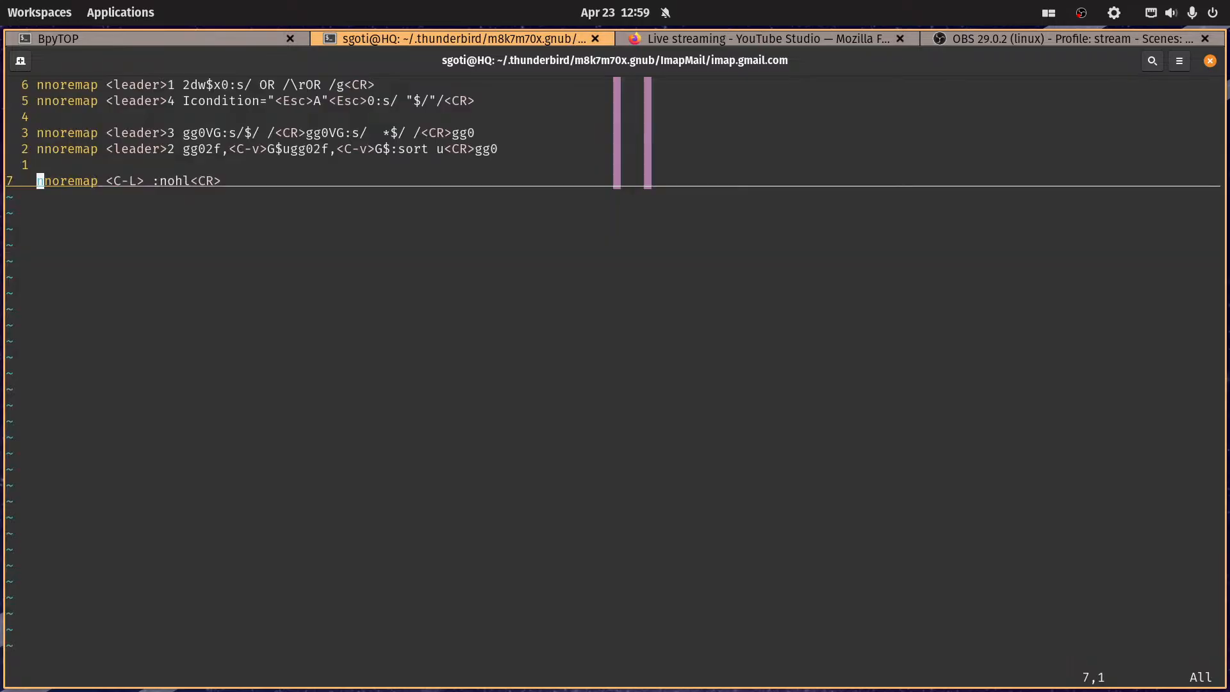
{"action": "key", "text": "k"}
{"action": "key", "text": "p"}
Step: Delete the blank line between the <leader>4 and <leader>3 mappings
{"action": "key", "text": "k"}
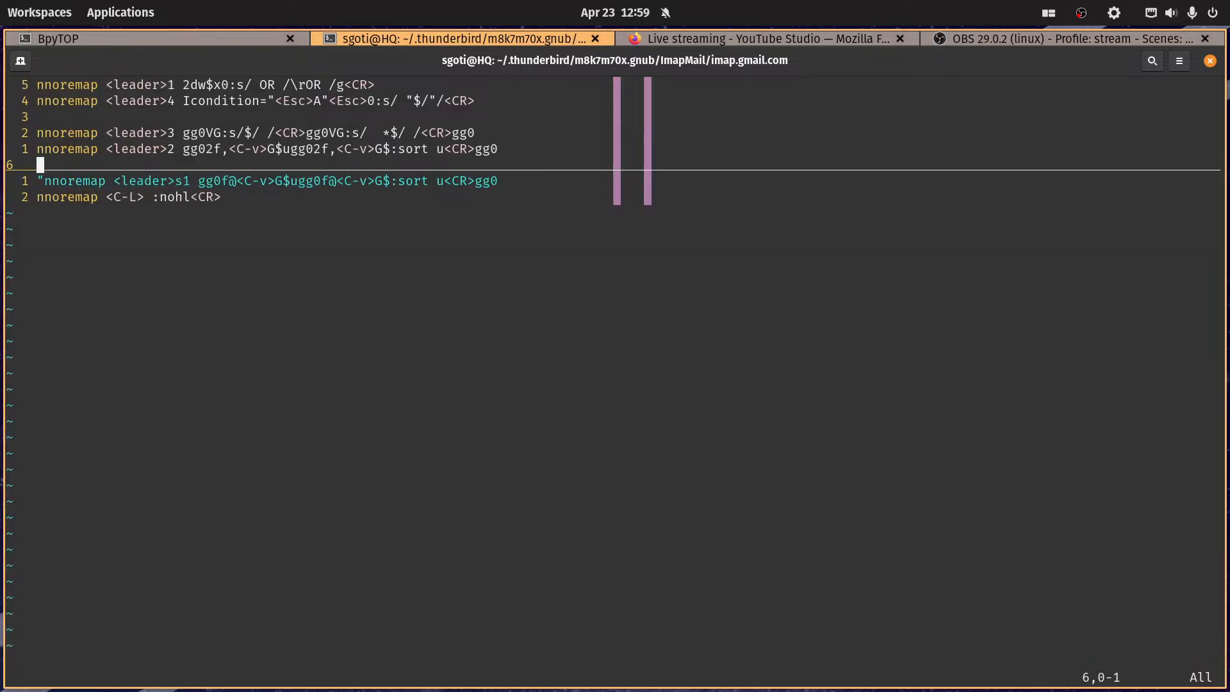
{"action": "key", "text": "k"}
{"action": "key", "text": "k"}
{"action": "key", "text": "k"}
{"action": "key", "text": "d"}
{"action": "key", "text": "d"}
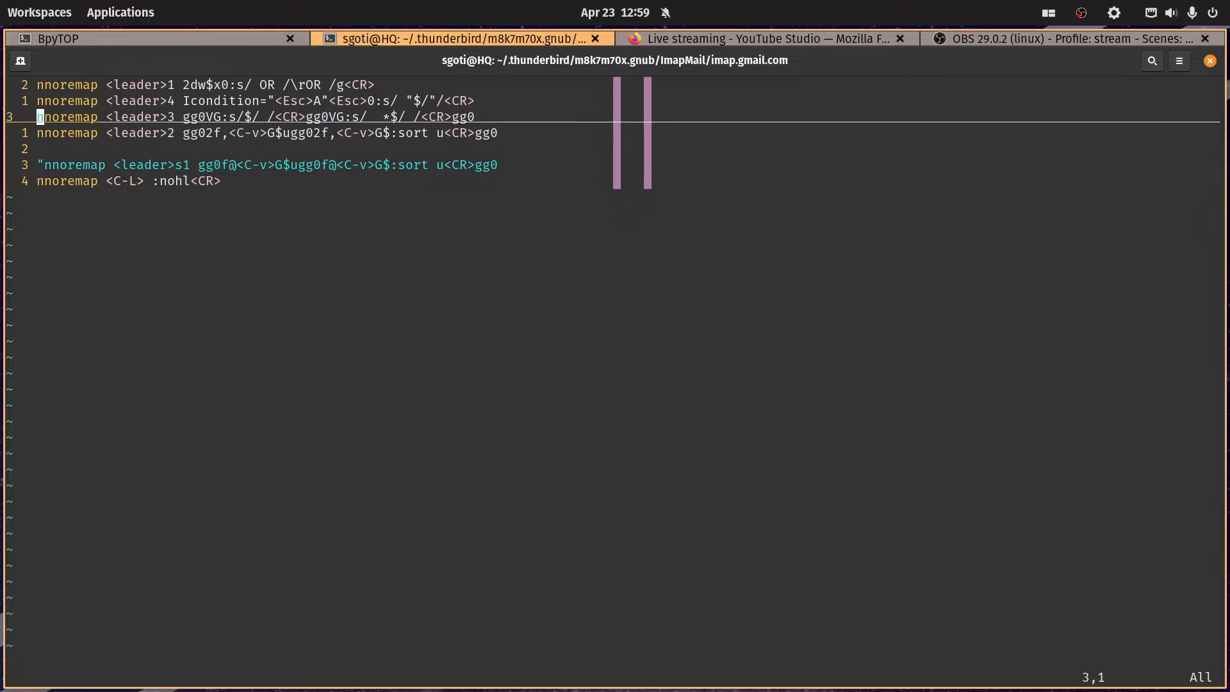
Step: Sort the four numbered leader mapping lines into order and save tbfilters.vim
{"action": "key", "text": "k"}
{"action": "key", "text": "k"}
{"action": "key", "text": "shift+v"}
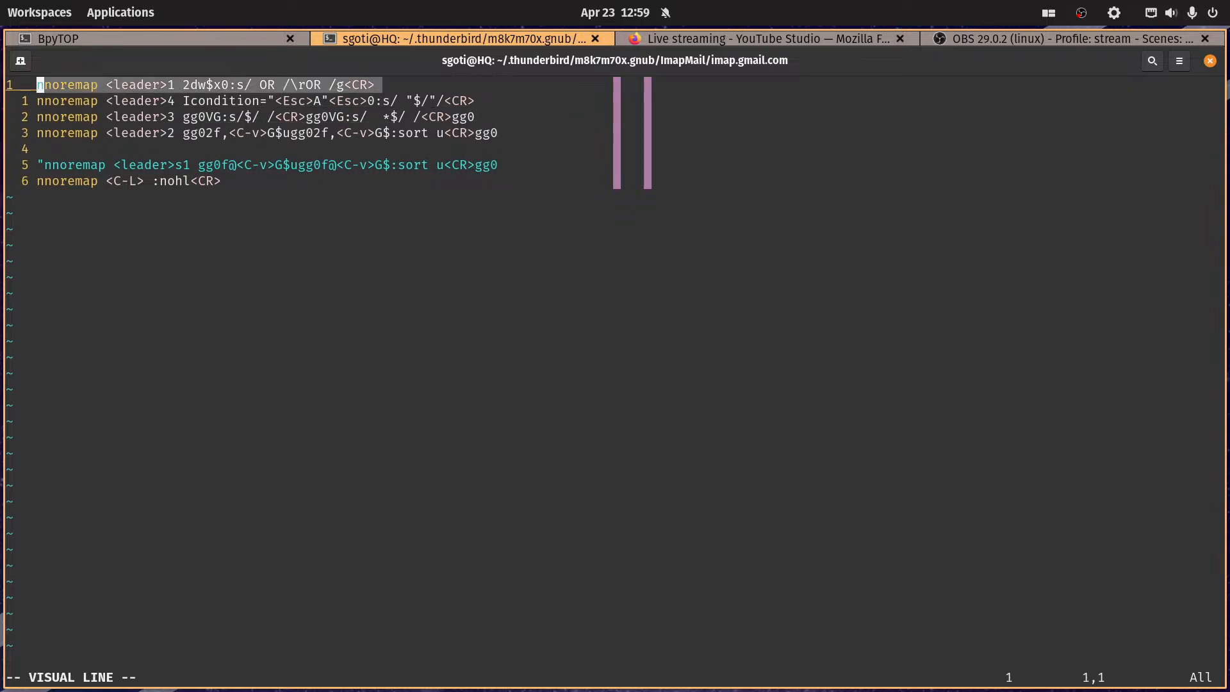
{"action": "key", "text": "j"}
{"action": "key", "text": "j"}
{"action": "key", "text": "j"}
{"action": "key", "text": "j"}
{"action": "key", "text": "k"}
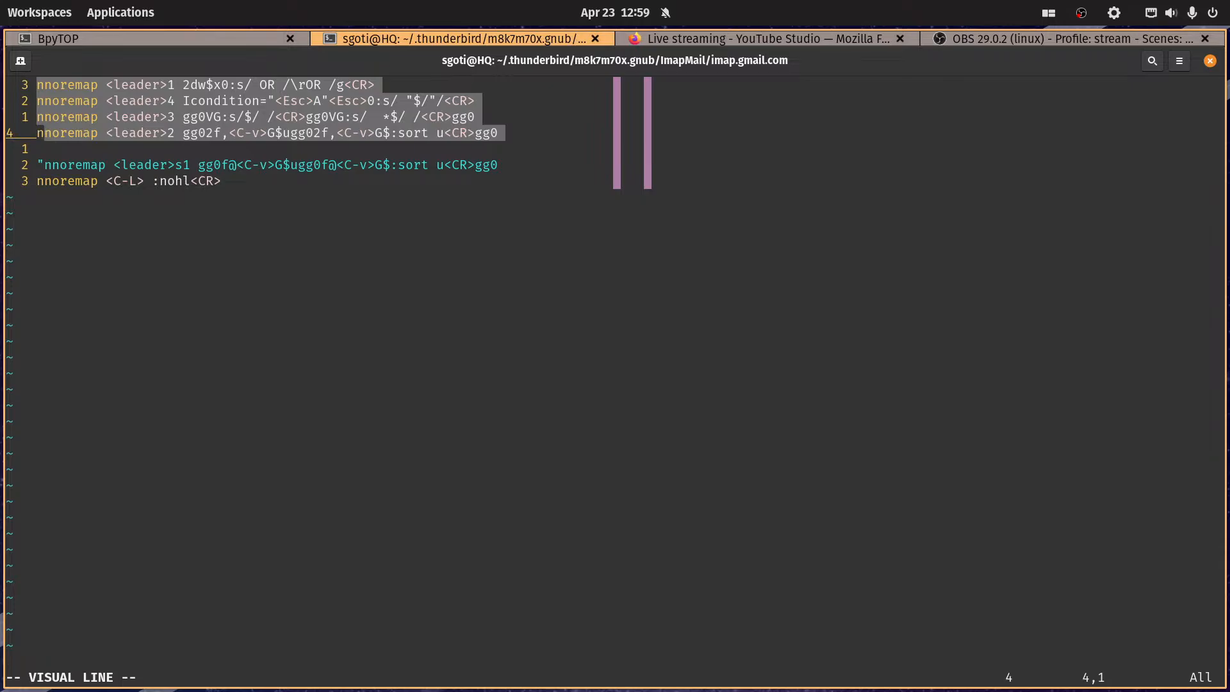
{"action": "key", "text": "colon"}
{"action": "type", "text": "sort"}
{"action": "key", "text": "Return"}
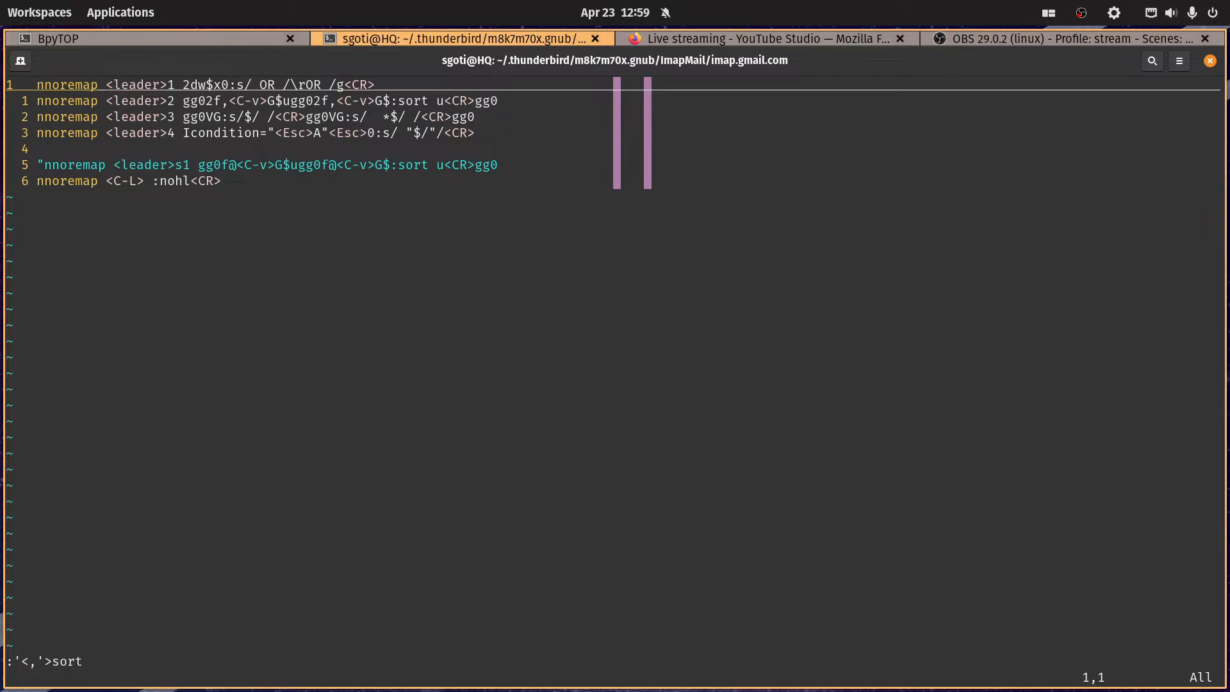
{"action": "type", "text": ":w"}
{"action": "key", "text": "Return"}
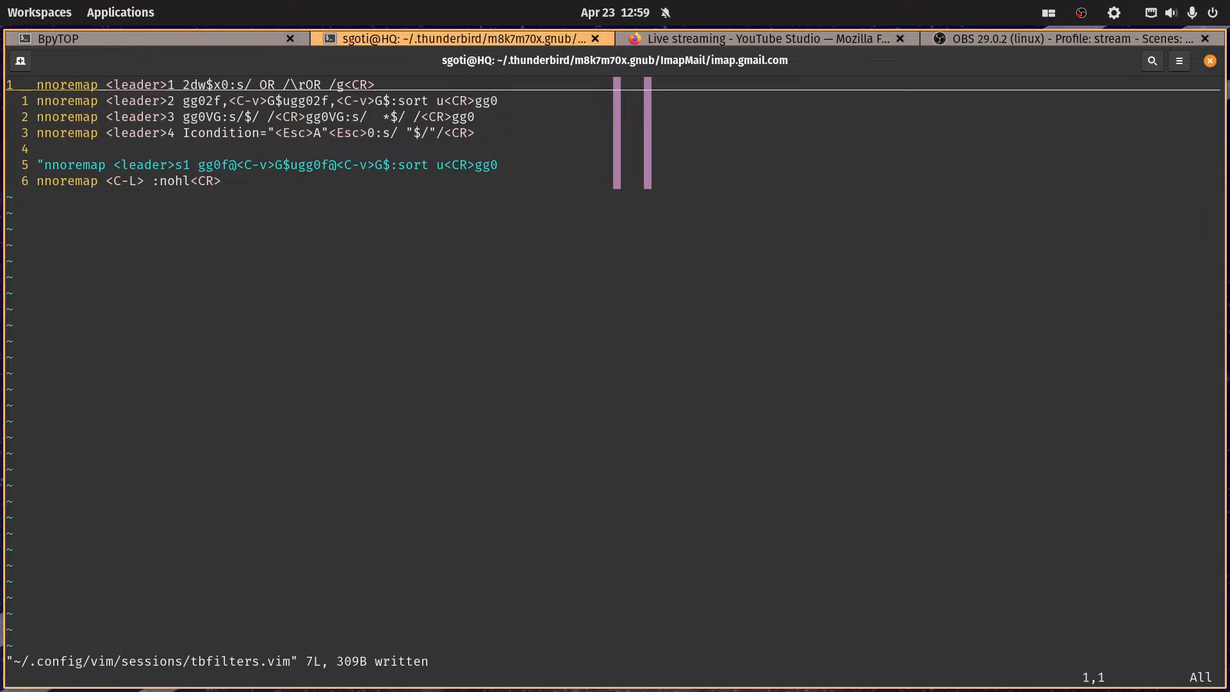
Step: List the open buffers and switch to the test.txt buffer
{"action": "type", "text": ":ls"}
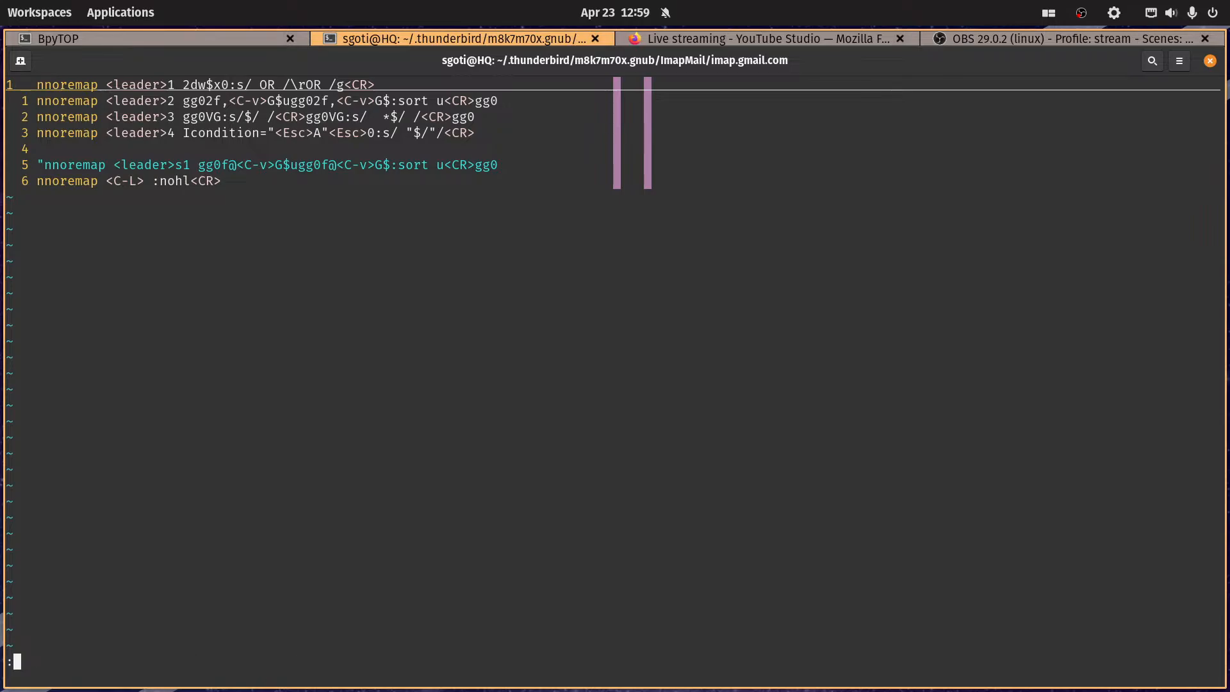
{"action": "key", "text": "Return"}
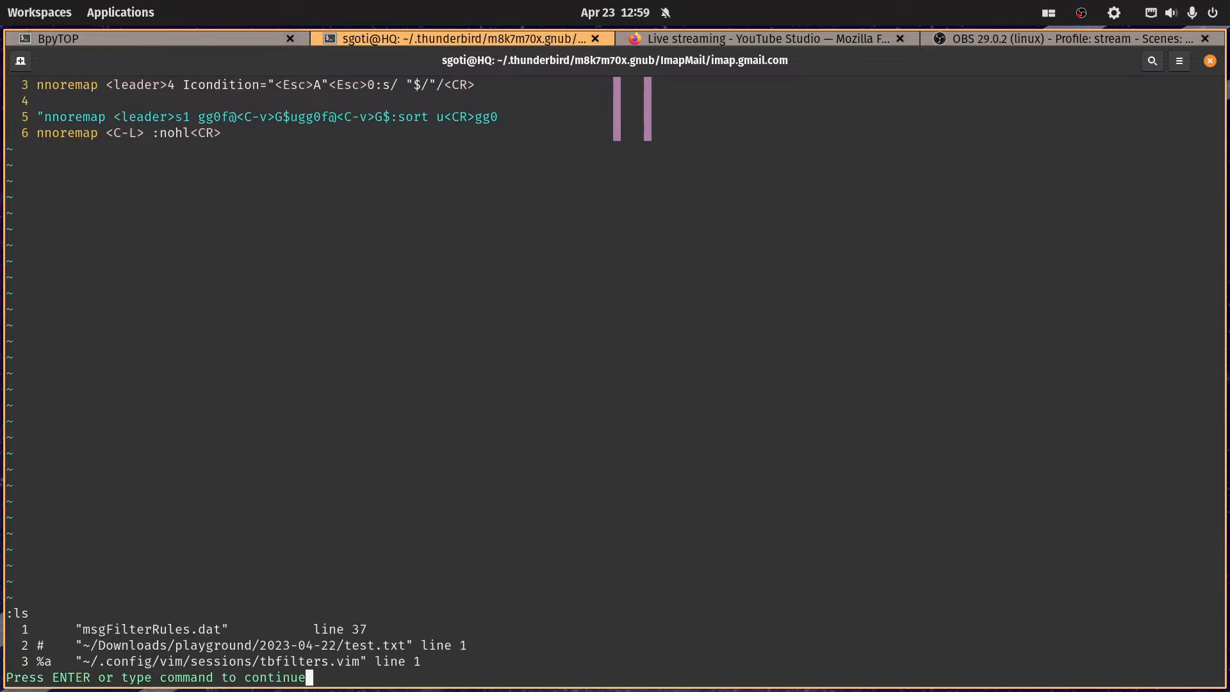
{"action": "key", "text": "Return"}
{"action": "type", "text": ":"}
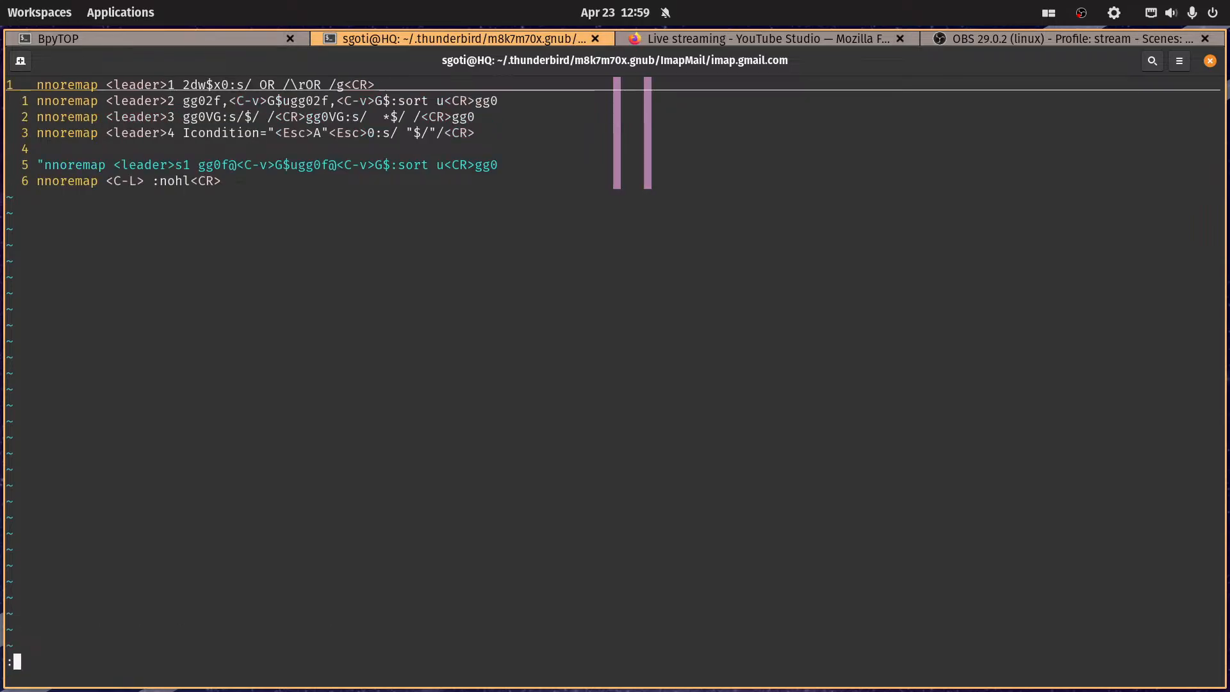
{"action": "type", "text": "b2"}
{"action": "key", "text": "Return"}
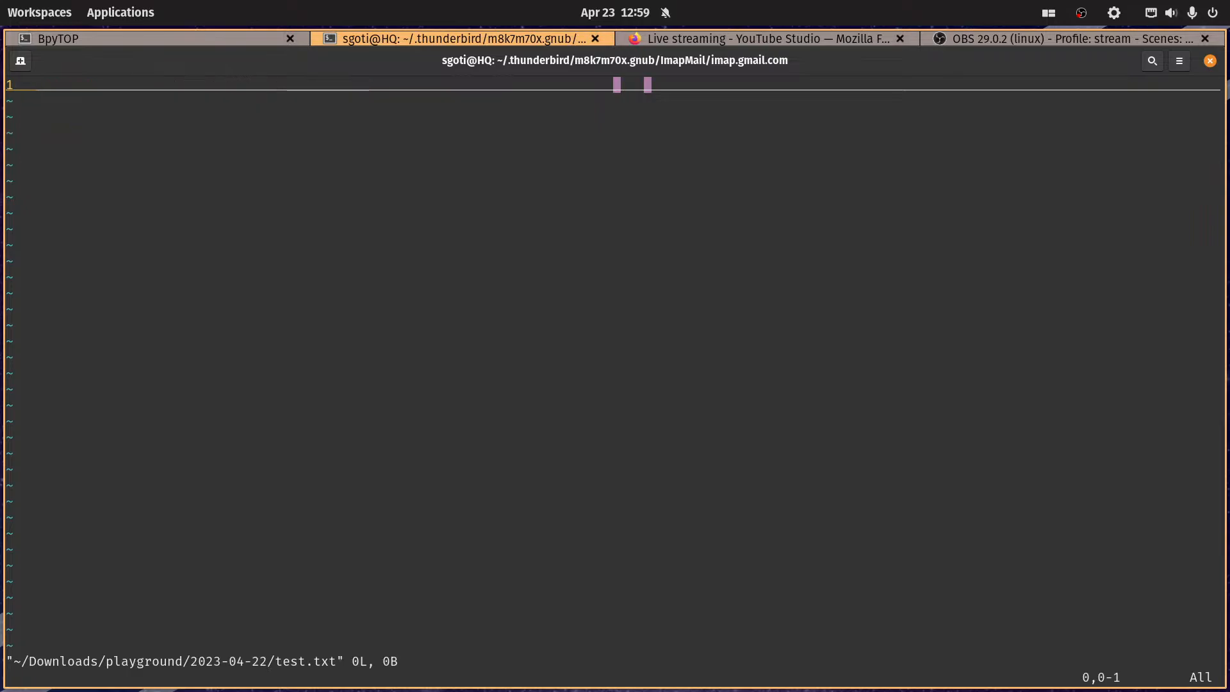
Step: Copy the deals filter's condition line from msgFilterRules.dat into test.txt and remove the blank line above it
{"action": "type", "text": ":b1"}
{"action": "key", "text": "Return"}
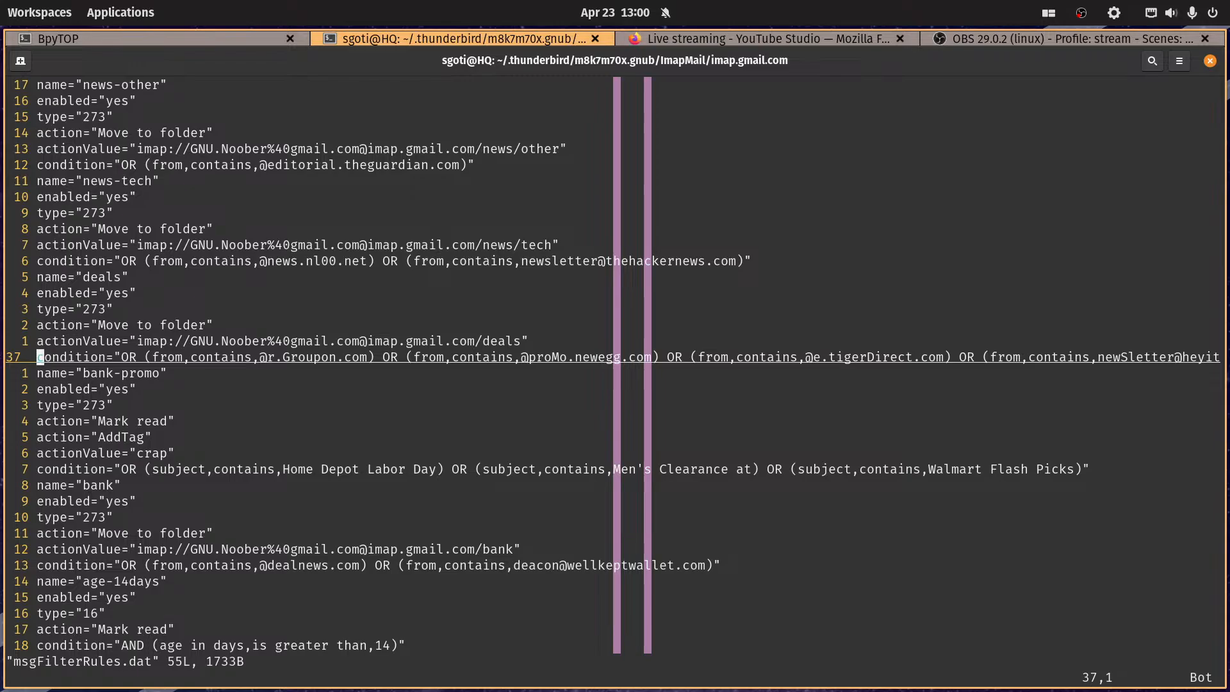
{"action": "type", "text": ":bn"}
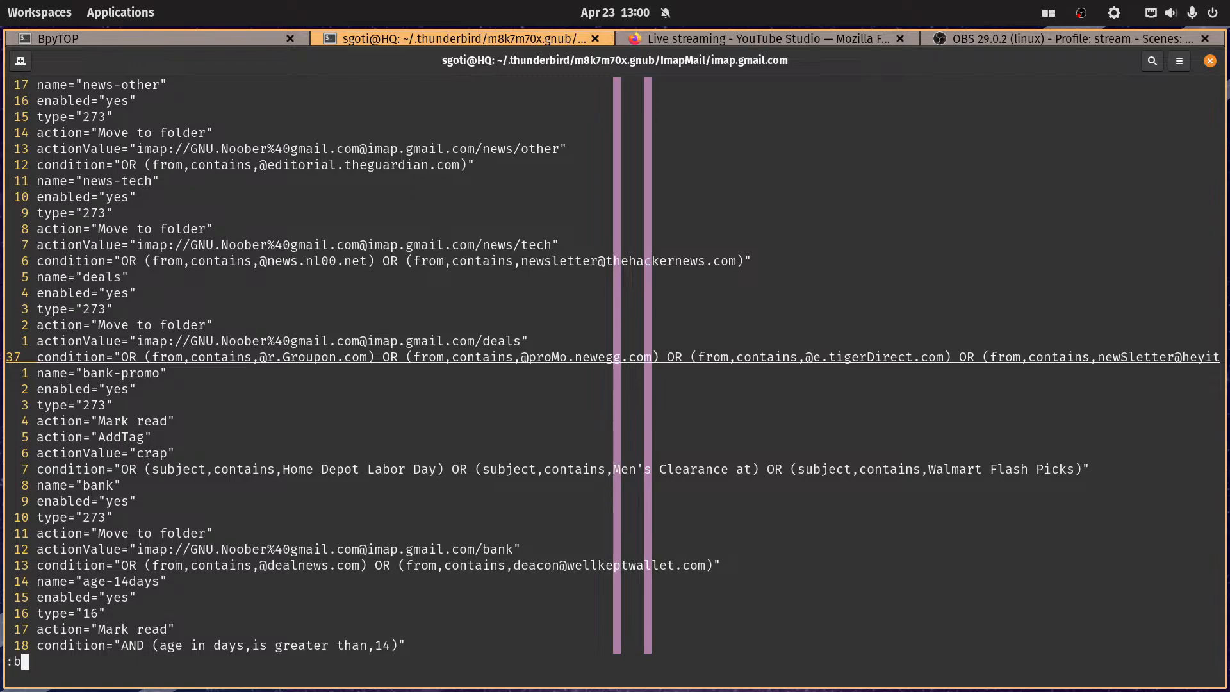
{"action": "key", "text": "Return"}
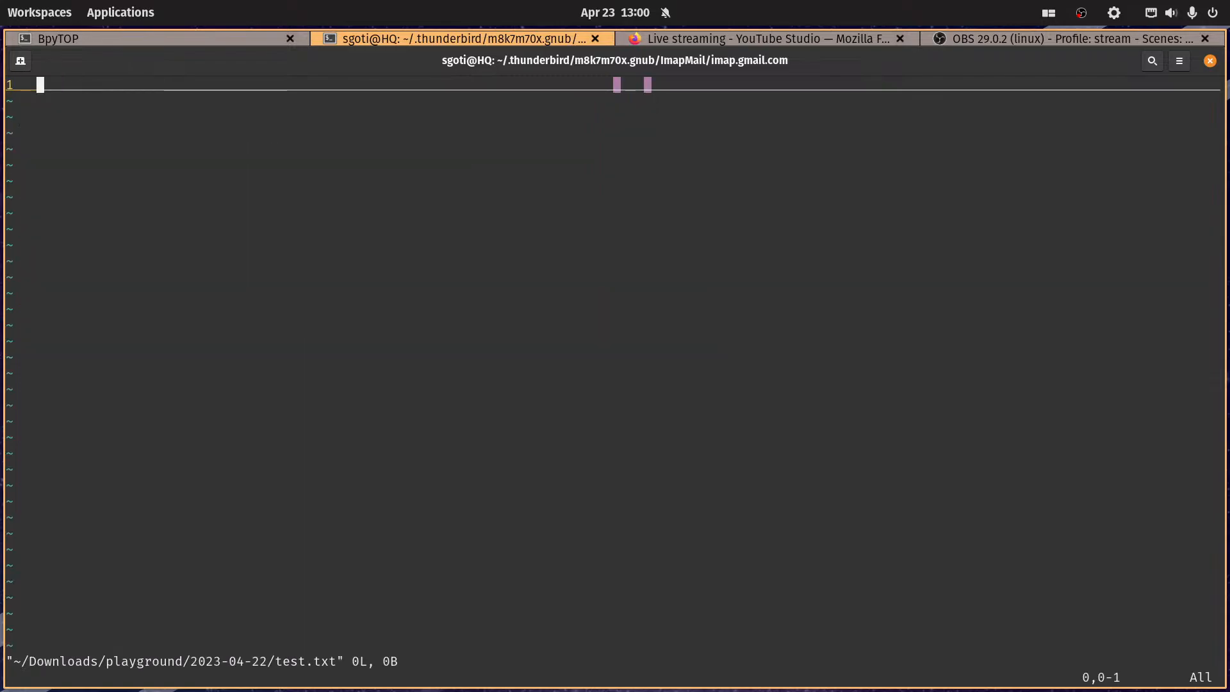
{"action": "key", "text": "p"}
{"action": "key", "text": "k"}
{"action": "key", "text": "d"}
{"action": "key", "text": "d"}
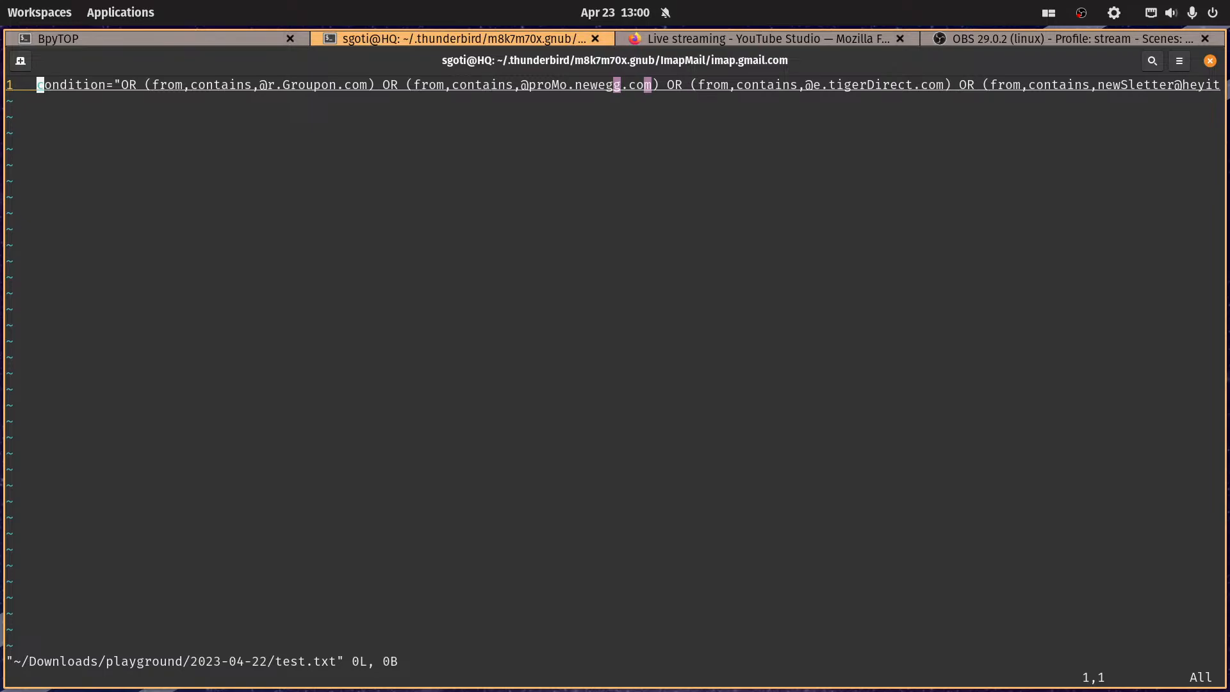
Step: Source ~/.config/vim/sessions/tbfilters.vim in the test.txt buffer and save test.txt
{"action": "type", "text": ":so"}
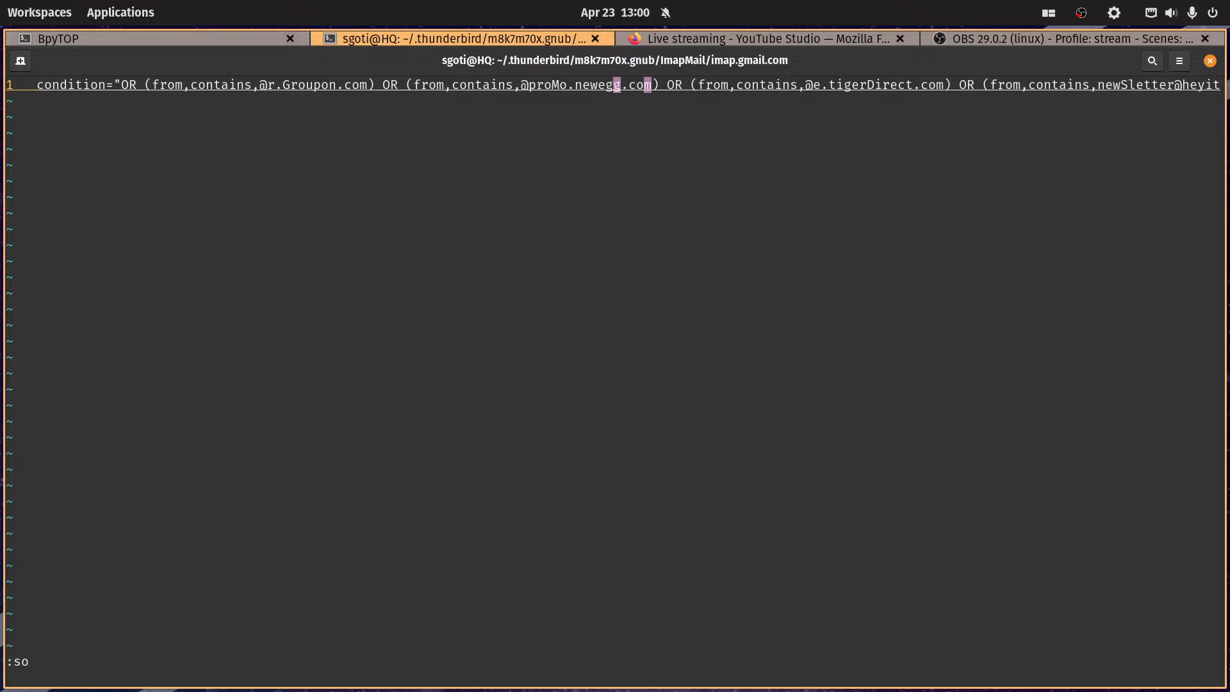
{"action": "type", "text": " ~/.config/vim/sessions/ohno.vim"}
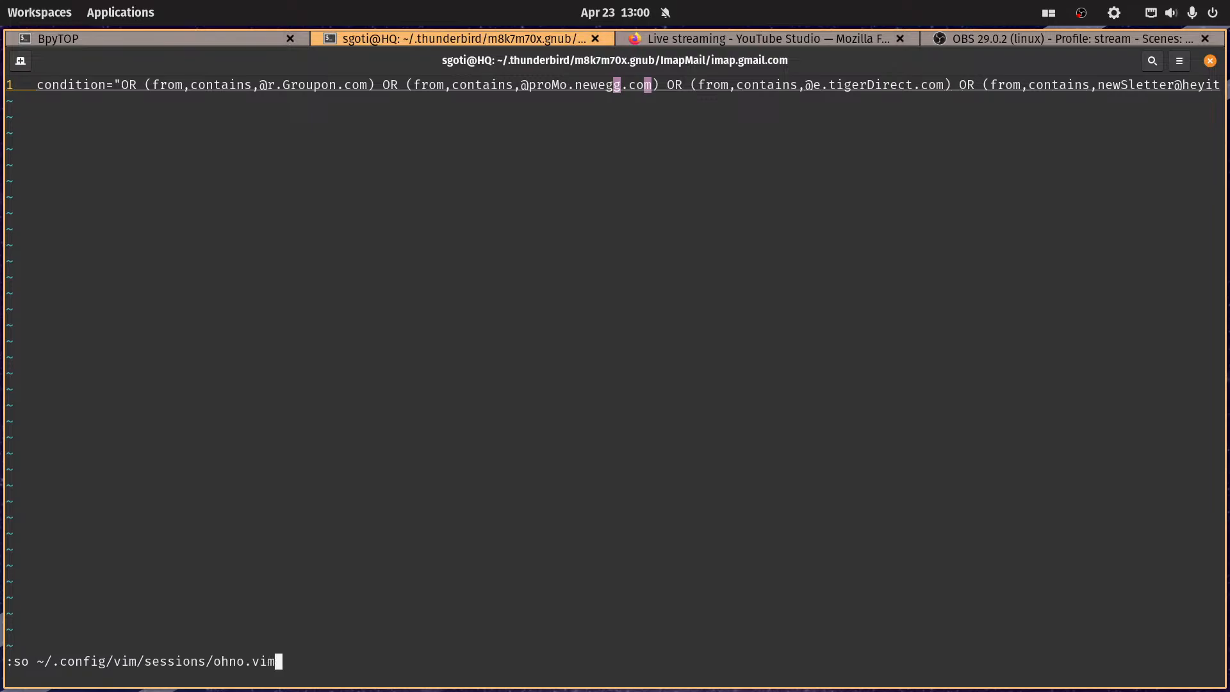
{"action": "key", "text": "BackSpace"}
{"action": "key", "text": "BackSpace"}
{"action": "key", "text": "BackSpace"}
{"action": "key", "text": "BackSpace"}
{"action": "key", "text": "BackSpace"}
{"action": "key", "text": "BackSpace"}
{"action": "key", "text": "BackSpace"}
{"action": "key", "text": "BackSpace"}
{"action": "type", "text": "tb"}
{"action": "key", "text": "Tab"}
{"action": "key", "text": "Return"}
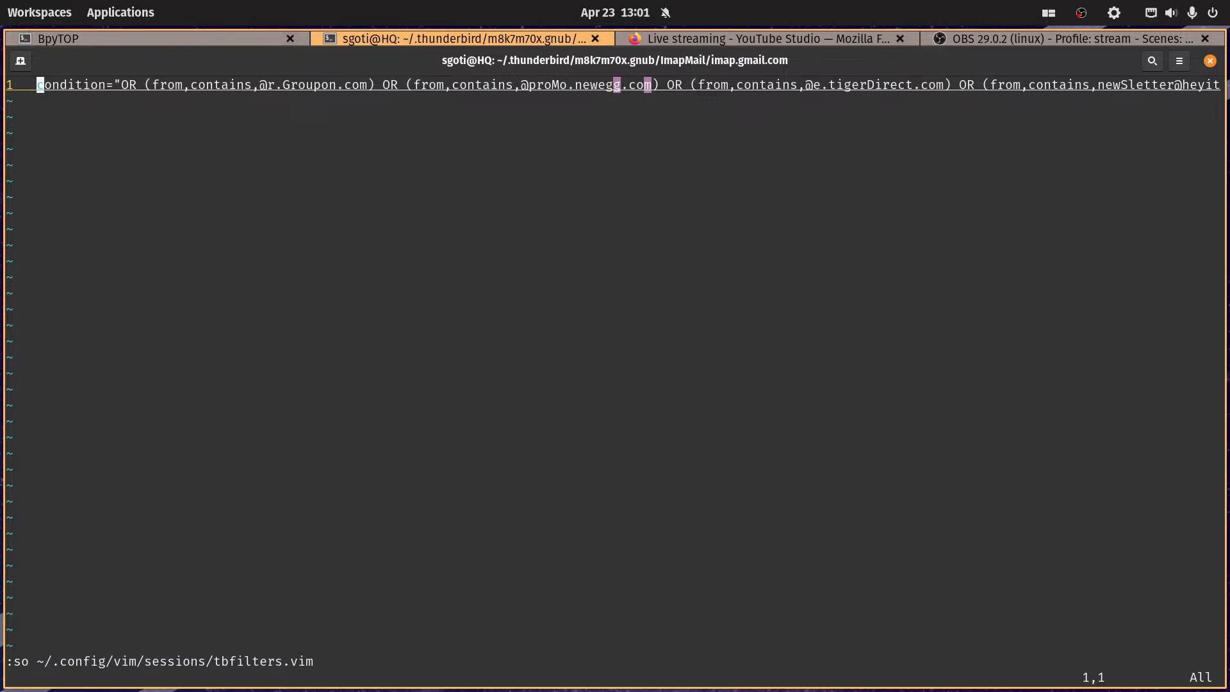
{"action": "type", "text": ":w"}
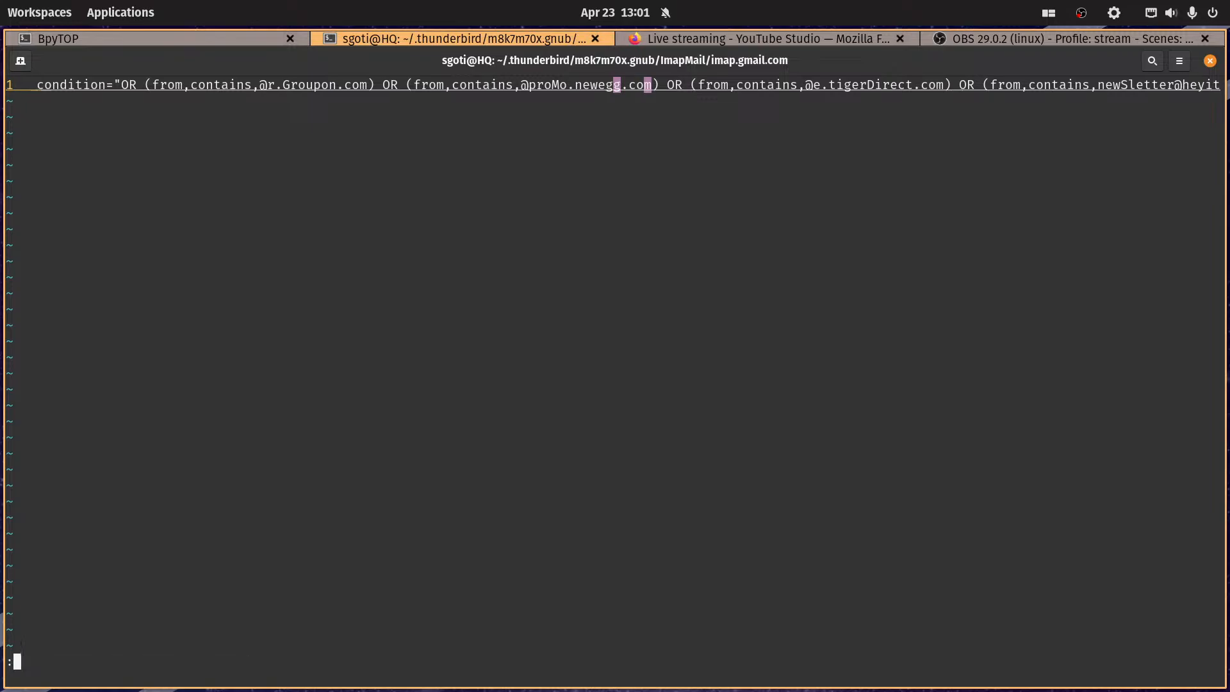
{"action": "key", "text": "Return"}
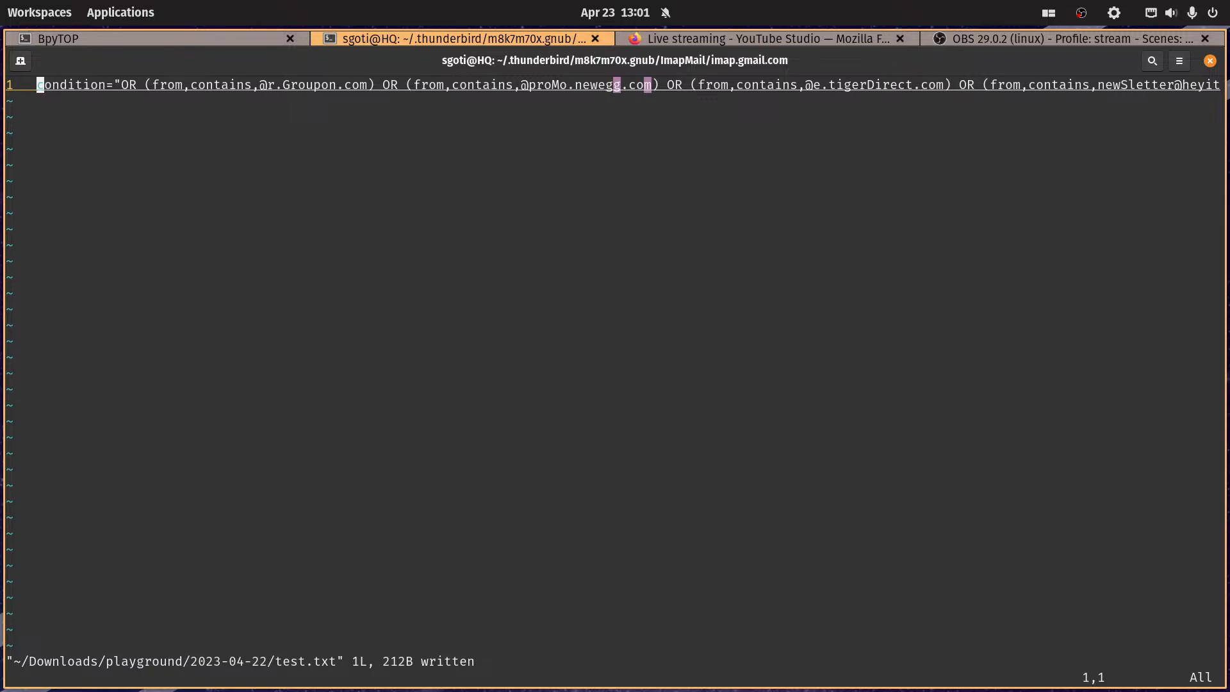
Step: Examine the copied condition line in test.txt from its opening prefix through each OR clause to its end
{"action": "key", "text": "l"}
{"action": "key", "text": "l"}
{"action": "key", "text": "l"}
{"action": "key", "text": "l"}
{"action": "key", "text": "l"}
{"action": "key", "text": "l"}
{"action": "key", "text": "l"}
{"action": "key", "text": "l"}
{"action": "key", "text": "l"}
{"action": "key", "text": "l"}
{"action": "key", "text": "l"}
{"action": "key", "text": "l"}
{"action": "key", "text": "l"}
{"action": "key", "text": "h"}
{"action": "key", "text": "h"}
{"action": "key", "text": "h"}
{"action": "key", "text": "h"}
{"action": "key", "text": "h"}
{"action": "key", "text": "h"}
{"action": "key", "text": "h"}
{"action": "key", "text": "h"}
{"action": "key", "text": "h"}
{"action": "key", "text": "h"}
{"action": "key", "text": "h"}
{"action": "key", "text": "l"}
{"action": "key", "text": "l"}
{"action": "key", "text": "l"}
{"action": "key", "text": "l"}
{"action": "key", "text": "l"}
{"action": "key", "text": "l"}
{"action": "key", "text": "l"}
{"action": "key", "text": "l"}
{"action": "key", "text": "l"}
{"action": "key", "text": "h"}
{"action": "key", "text": "h"}
{"action": "key", "text": "h"}
{"action": "key", "text": "l"}
{"action": "key", "text": "l"}
{"action": "key", "text": "l"}
{"action": "key", "text": "l"}
{"action": "key", "text": "l"}
{"action": "key", "text": "l"}
{"action": "key", "text": "l"}
{"action": "key", "text": "l"}
{"action": "key", "text": "l"}
{"action": "key", "text": "l"}
{"action": "key", "text": "l"}
{"action": "key", "text": "l"}
{"action": "key", "text": "l"}
{"action": "key", "text": "l"}
{"action": "key", "text": "l"}
{"action": "key", "text": "l"}
{"action": "key", "text": "l"}
{"action": "key", "text": "l"}
{"action": "key", "text": "l"}
{"action": "key", "text": "h"}
{"action": "key", "text": "h"}
{"action": "key", "text": "h"}
{"action": "key", "text": "h"}
{"action": "key", "text": "h"}
{"action": "key", "text": "h"}
{"action": "key", "text": "h"}
{"action": "key", "text": "l"}
{"action": "key", "text": "l"}
{"action": "key", "text": "l"}
{"action": "key", "text": "l"}
{"action": "key", "text": "l"}
{"action": "key", "text": "l"}
{"action": "key", "text": "l"}
{"action": "key", "text": "l"}
{"action": "key", "text": "l"}
{"action": "key", "text": "l"}
{"action": "key", "text": "l"}
{"action": "key", "text": "l"}
{"action": "key", "text": "l"}
{"action": "key", "text": "l"}
{"action": "key", "text": "l"}
{"action": "key", "text": "l"}
{"action": "key", "text": "l"}
{"action": "key", "text": "l"}
{"action": "key", "text": "h"}
{"action": "key", "text": "h"}
{"action": "key", "text": "h"}
{"action": "key", "text": "h"}
{"action": "key", "text": "h"}
{"action": "key", "text": "h"}
{"action": "key", "text": "h"}
{"action": "key", "text": "h"}
{"action": "key", "text": "l"}
{"action": "key", "text": "l"}
{"action": "key", "text": "l"}
{"action": "key", "text": "l"}
{"action": "key", "text": "l"}
{"action": "key", "text": "l"}
{"action": "key", "text": "l"}
{"action": "key", "text": "l"}
{"action": "key", "text": "l"}
{"action": "key", "text": "l"}
{"action": "key", "text": "l"}
{"action": "key", "text": "l"}
{"action": "key", "text": "l"}
{"action": "key", "text": "l"}
{"action": "key", "text": "l"}
{"action": "key", "text": "l"}
{"action": "key", "text": "l"}
{"action": "key", "text": "l"}
{"action": "key", "text": "l"}
{"action": "key", "text": "l"}
{"action": "key", "text": "l"}
{"action": "key", "text": "l"}
{"action": "key", "text": "l"}
{"action": "key", "text": "l"}
{"action": "key", "text": "l"}
{"action": "key", "text": "l"}
{"action": "key", "text": "l"}
{"action": "key", "text": "l"}
{"action": "key", "text": "l"}
{"action": "key", "text": "l"}
{"action": "key", "text": "l"}
{"action": "key", "text": "l"}
{"action": "key", "text": "l"}
{"action": "key", "text": "l"}
{"action": "key", "text": "l"}
{"action": "key", "text": "l"}
{"action": "key", "text": "l"}
{"action": "key", "text": "l"}
{"action": "key", "text": "l"}
{"action": "key", "text": "l"}
{"action": "key", "text": "l"}
{"action": "key", "text": "l"}
{"action": "key", "text": "l"}
{"action": "key", "text": "l"}
{"action": "key", "text": "l"}
{"action": "key", "text": "l"}
{"action": "key", "text": "l"}
{"action": "key", "text": "l"}
{"action": "key", "text": "l"}
{"action": "key", "text": "l"}
{"action": "key", "text": "l"}
{"action": "key", "text": "l"}
{"action": "key", "text": "l"}
{"action": "key", "text": "dollar"}
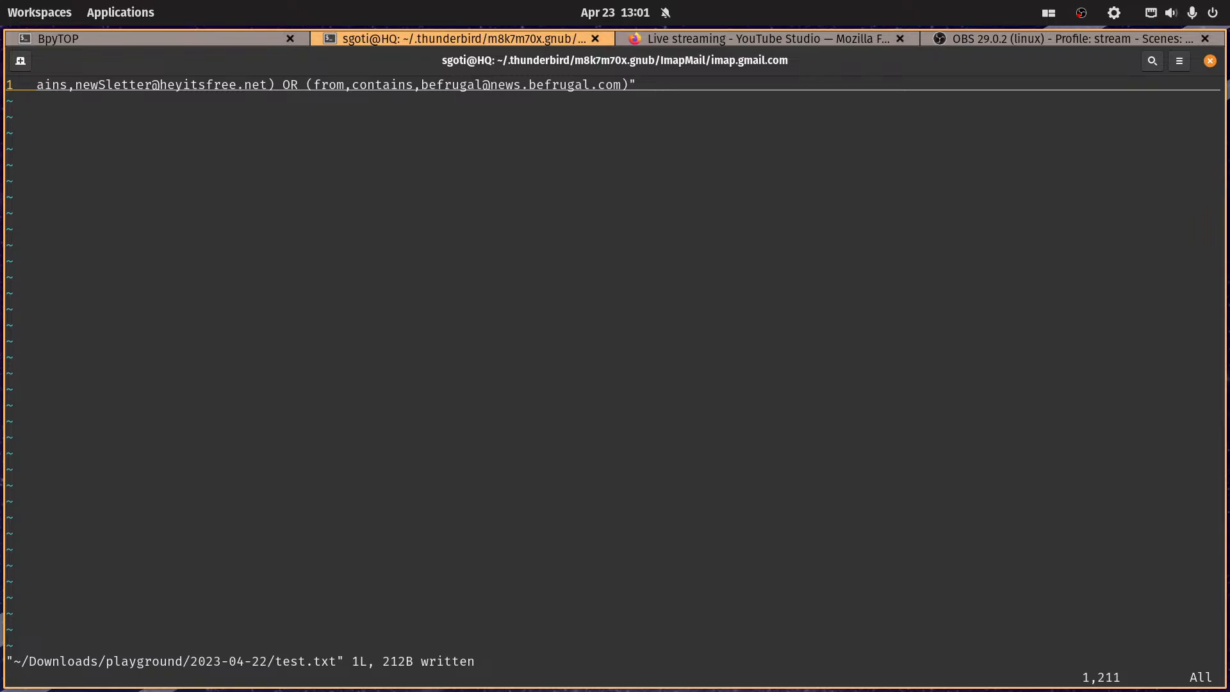
Step: Try the leader mapping that puts each OR clause of the condition on its own line, undo it and clear the search highlighting
{"action": "key", "text": "0"}
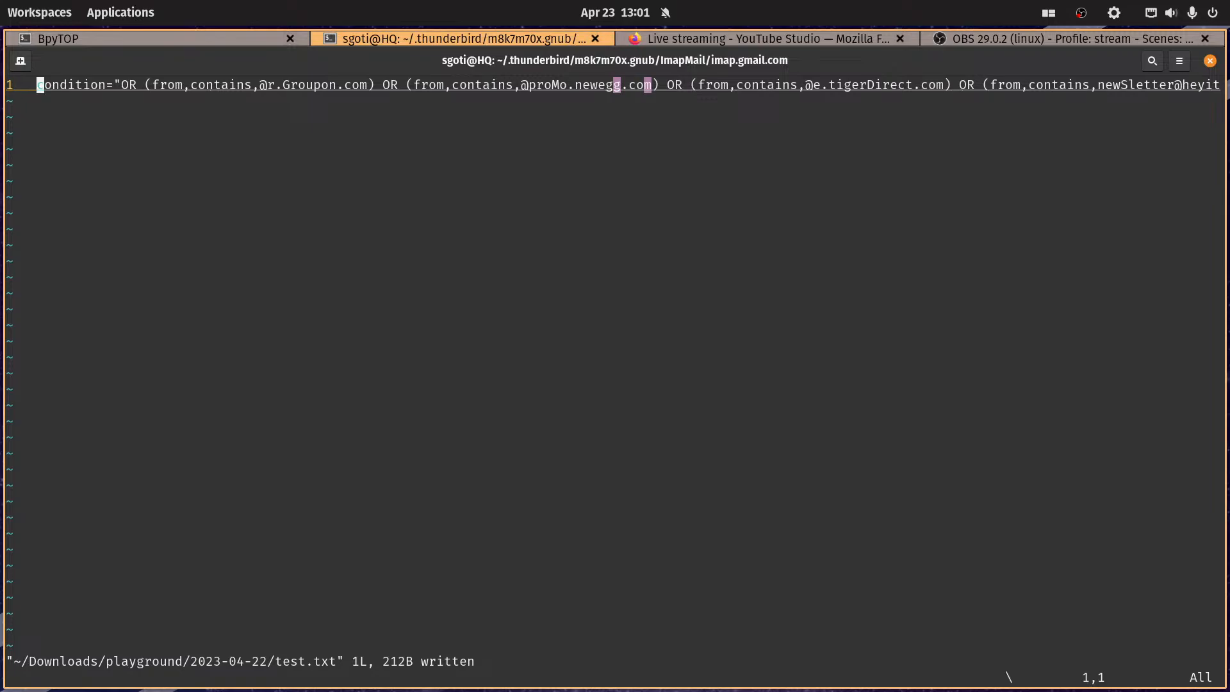
{"action": "key", "text": "f"}
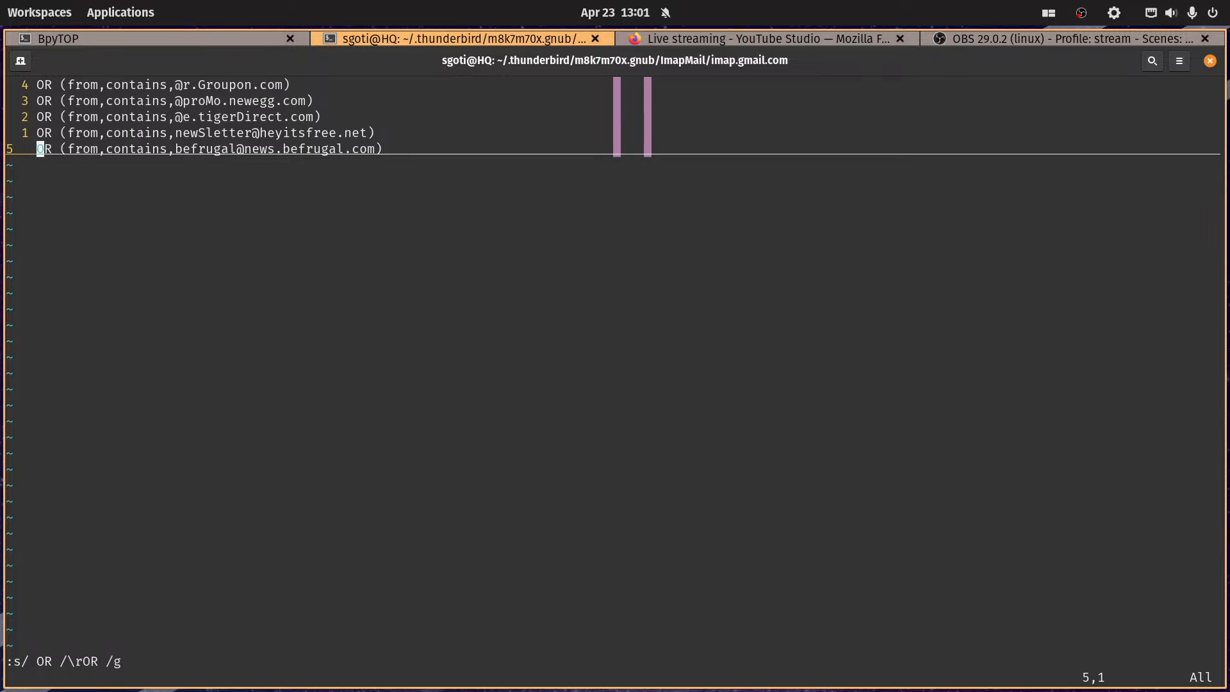
{"action": "key", "text": "u"}
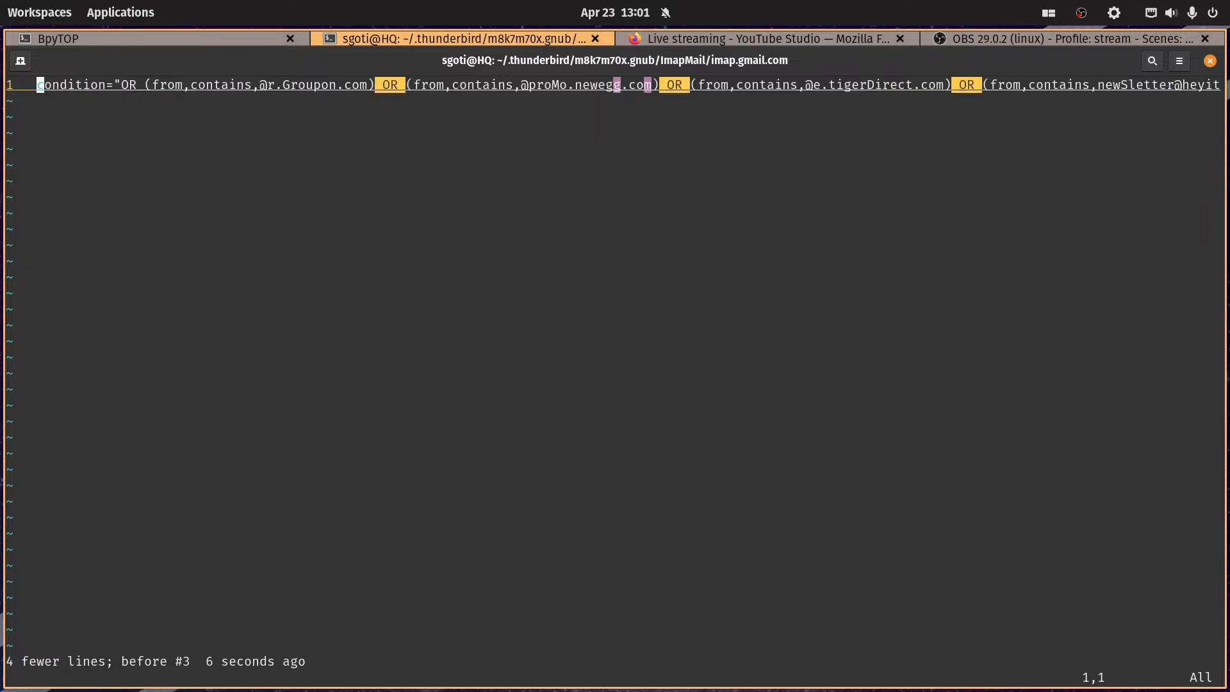
{"action": "type", "text": "l:nohl"}
{"action": "key", "text": "Return"}
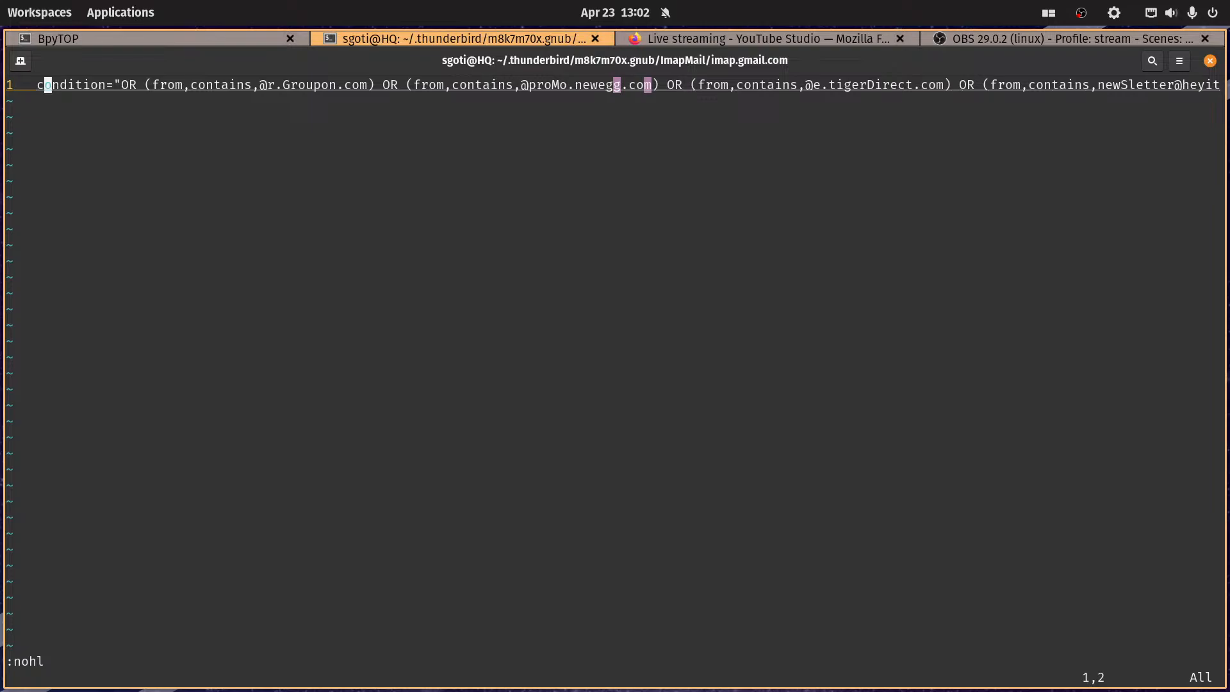
Step: Examine the condition line in test.txt from its opening condition="OR prefix to its closing quotation mark
{"action": "key", "text": "h"}
{"action": "key", "text": "l"}
{"action": "key", "text": "l"}
{"action": "key", "text": "l"}
{"action": "key", "text": "E"}
{"action": "key", "text": "h"}
{"action": "key", "text": "h"}
{"action": "key", "text": "h"}
{"action": "key", "text": "h"}
{"action": "key", "text": "h"}
{"action": "key", "text": "h"}
{"action": "key", "text": "h"}
{"action": "key", "text": "h"}
{"action": "key", "text": "h"}
{"action": "key", "text": "h"}
{"action": "key", "text": "h"}
{"action": "key", "text": "l"}
{"action": "key", "text": "e"}
{"action": "key", "text": "e"}
{"action": "key", "text": "dollar"}
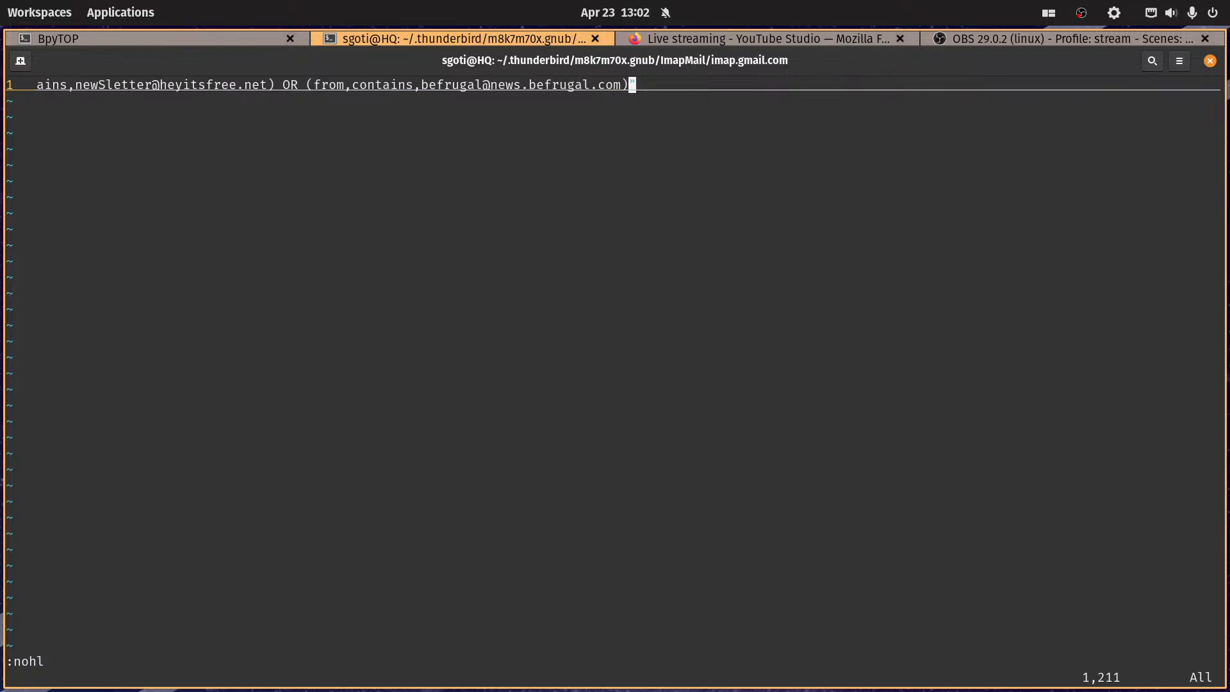
{"action": "key", "text": "0"}
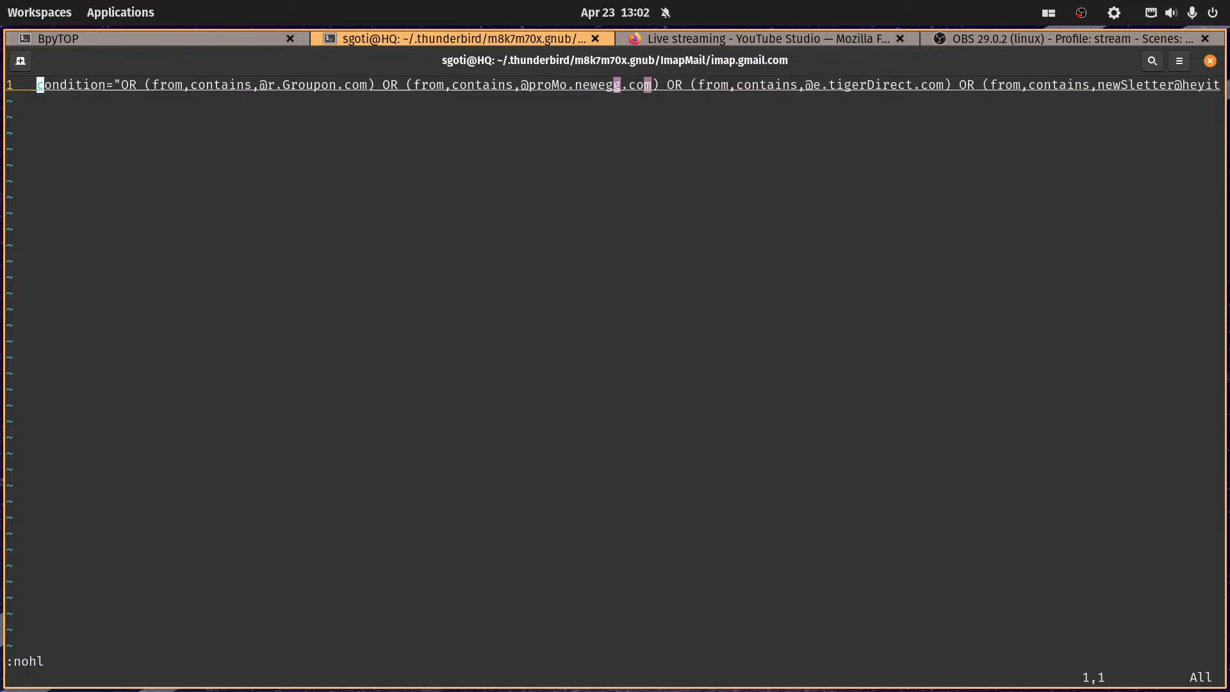
Step: Try the OR-splitting leader mapping from inside the condition prefix, undo it, return to the line start and clear the search highlighting
{"action": "key", "text": "l"}
{"action": "key", "text": "l"}
{"action": "key", "text": "l"}
{"action": "key", "text": "l"}
{"action": "key", "text": "l"}
{"action": "key", "text": "l"}
{"action": "key", "text": "l"}
{"action": "key", "text": "l"}
{"action": "key", "text": "l"}
{"action": "key", "text": "l"}
{"action": "key", "text": "l"}
{"action": "key", "text": "l"}
{"action": "key", "text": "l"}
{"action": "key", "text": "l"}
{"action": "key", "text": "l"}
{"action": "key", "text": "h"}
{"action": "key", "text": "h"}
{"action": "key", "text": "h"}
{"action": "key", "text": "h"}
{"action": "key", "text": "o"}
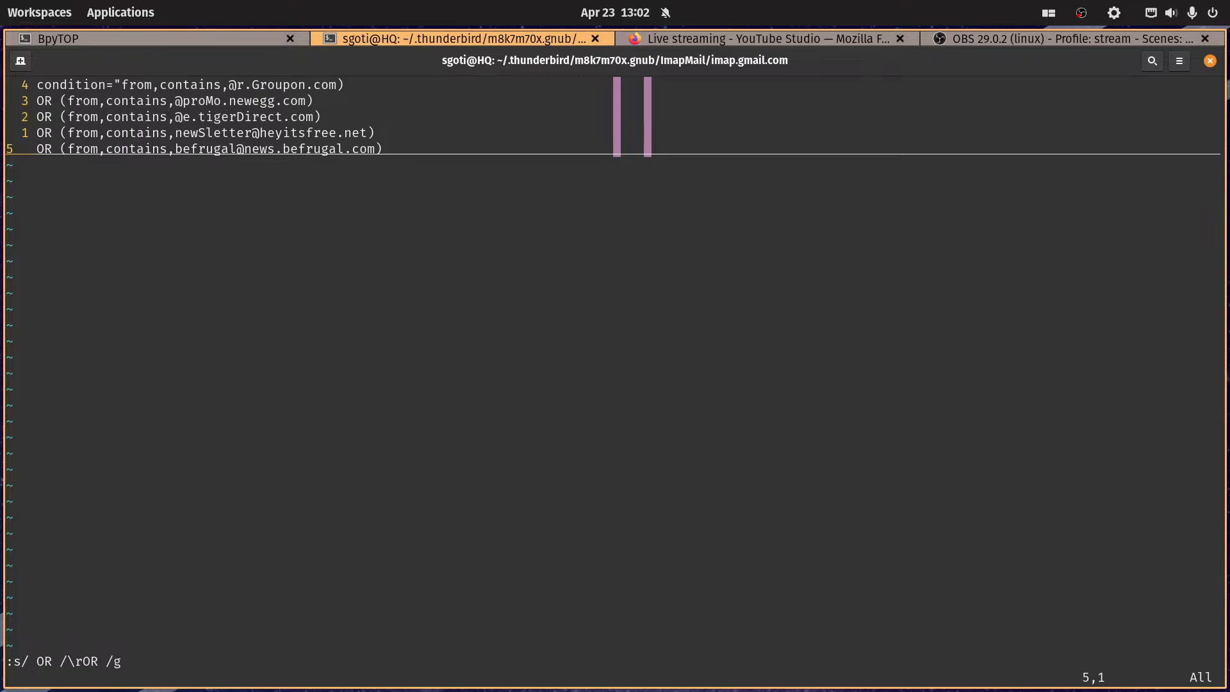
{"action": "key", "text": "u"}
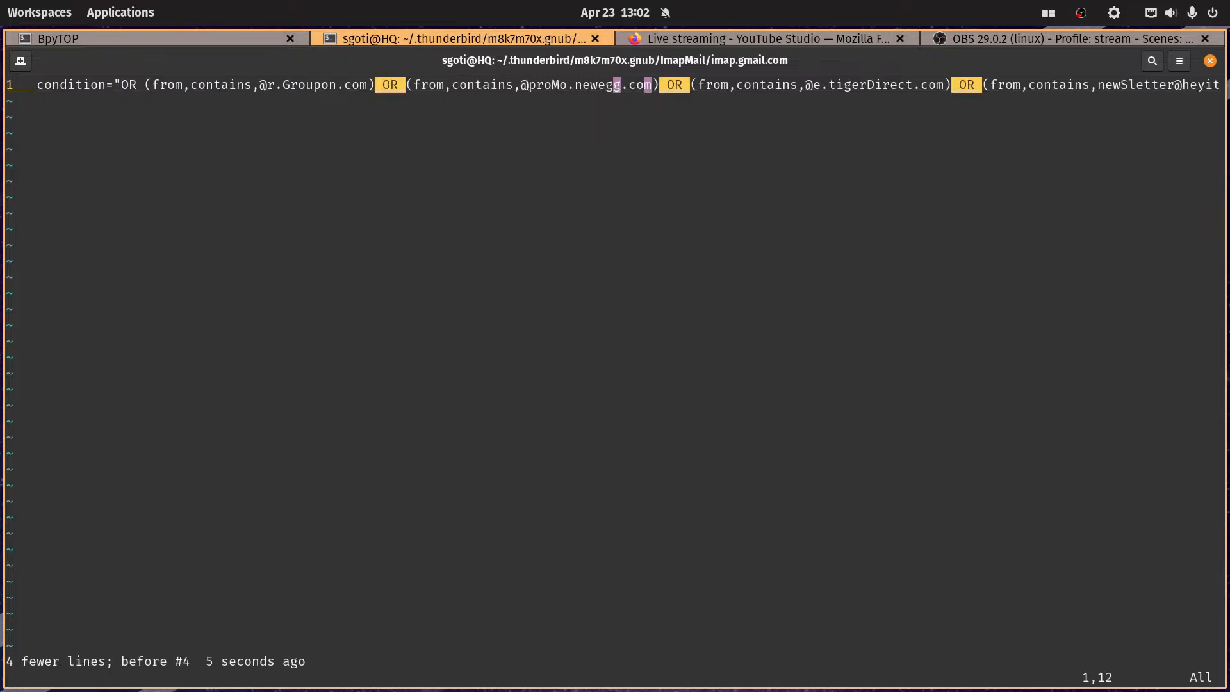
{"action": "type", "text": "0:nohl"}
{"action": "key", "text": "Return"}
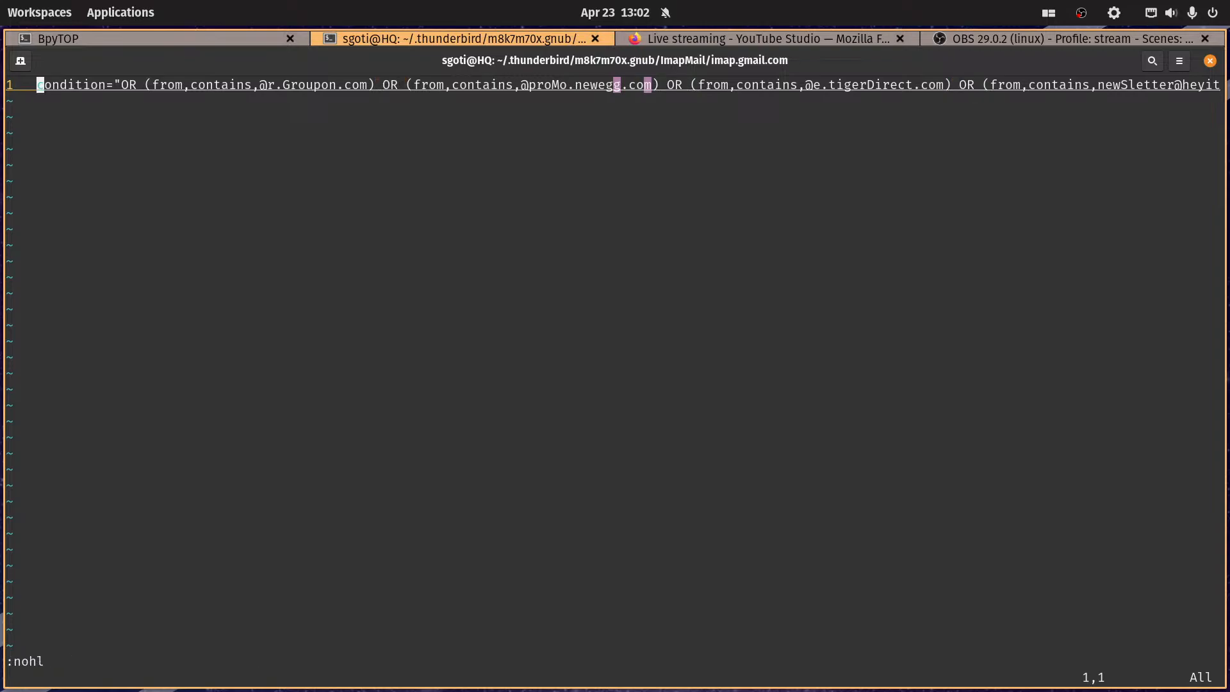
Step: Strip the condition wrapper and put each OR clause on its own line from the line's start, and save test.txt
{"action": "type", "text": "@q"}
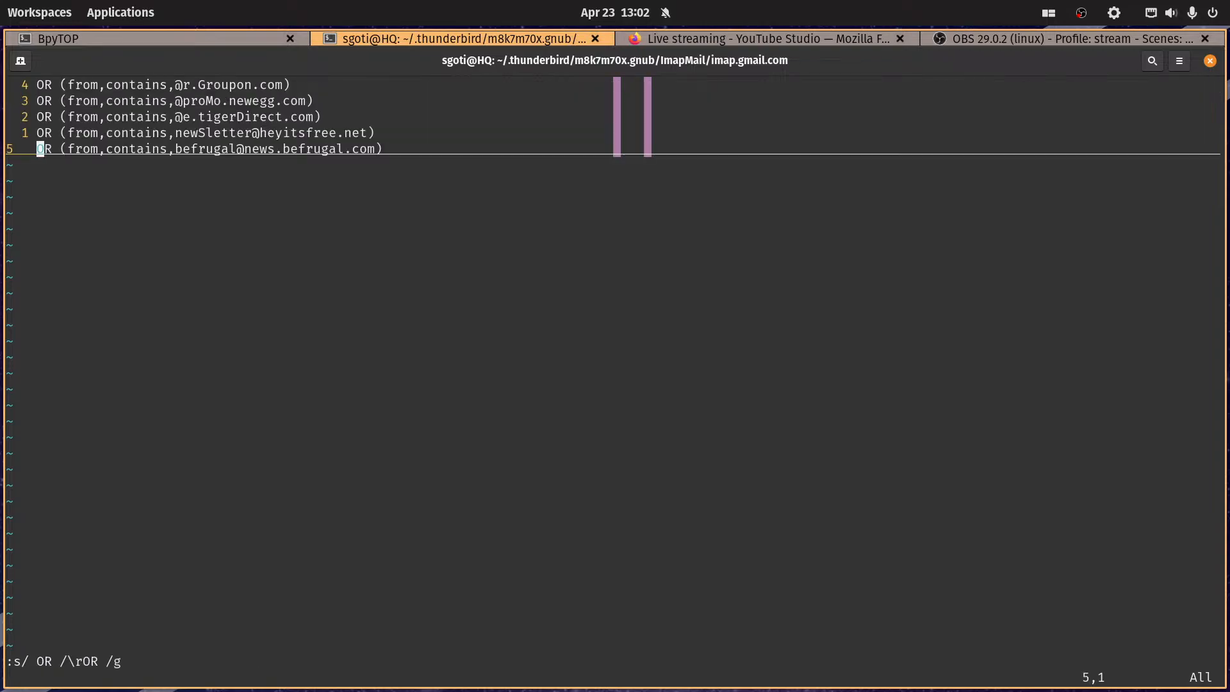
{"action": "type", "text": ":w"}
{"action": "key", "text": "Return"}
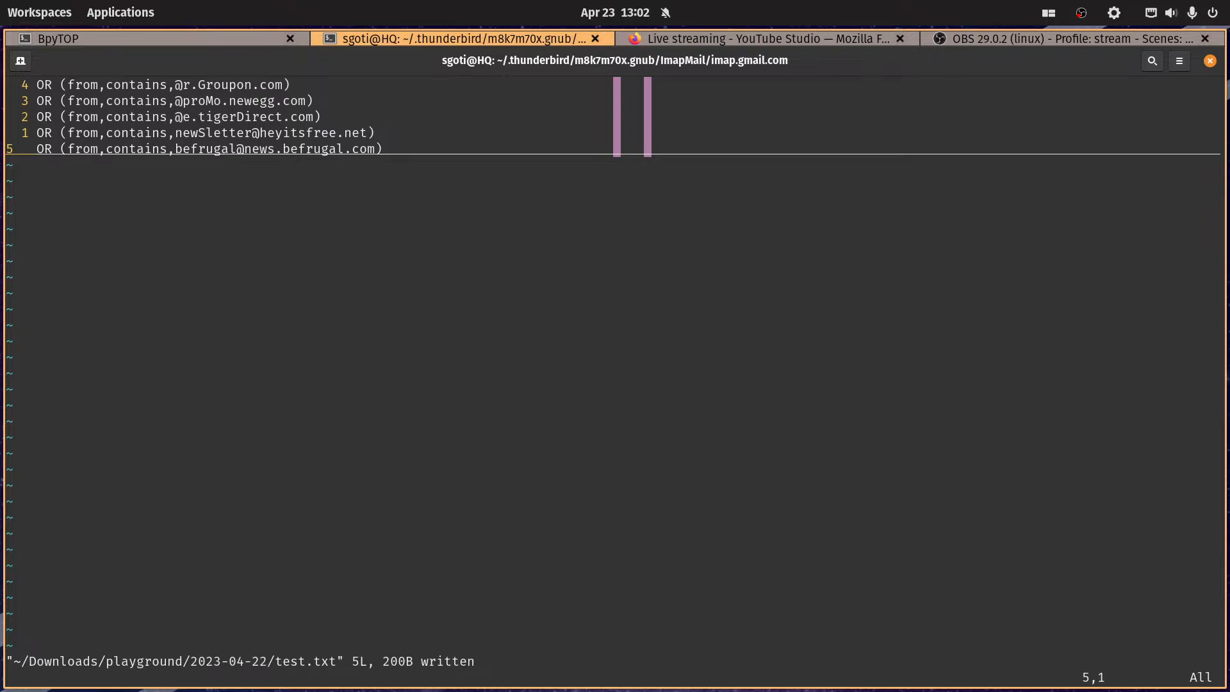
Step: Examine the separated OR clauses in test.txt, comparing their shared from,contains prefix and the sender addresses that follow it
{"action": "key", "text": "k"}
{"action": "key", "text": "k"}
{"action": "key", "text": "k"}
{"action": "key", "text": "k"}
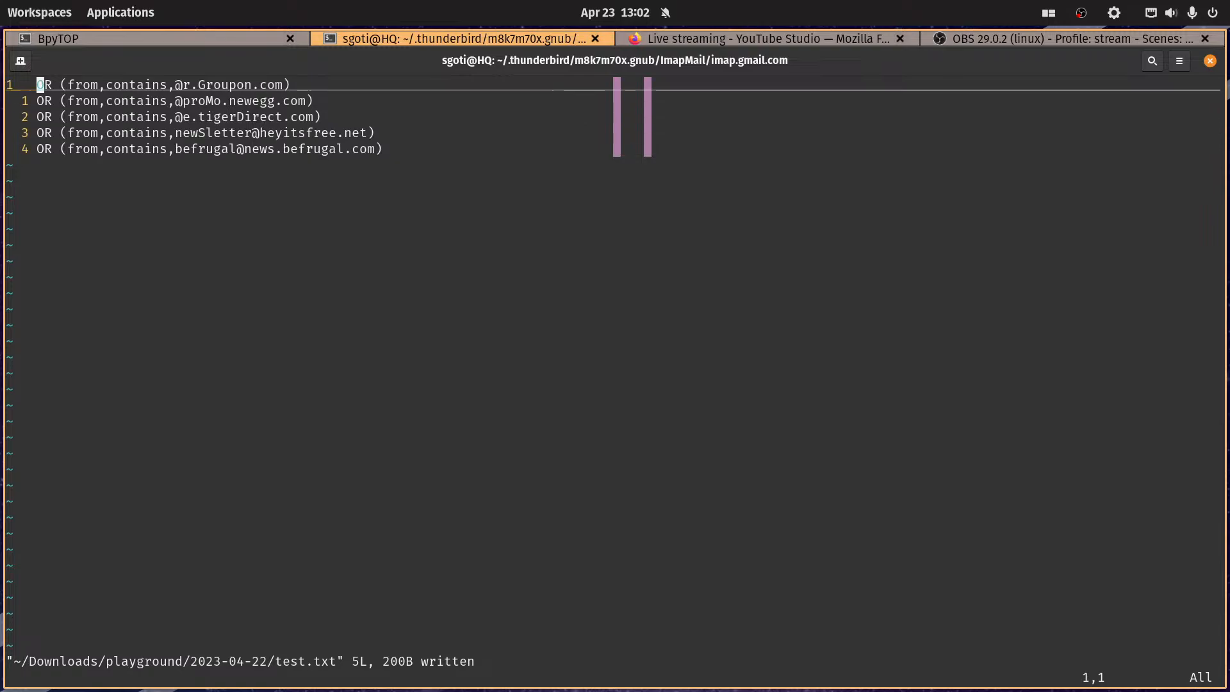
{"action": "key", "text": "l"}
{"action": "key", "text": "l"}
{"action": "key", "text": "l"}
{"action": "key", "text": "l"}
{"action": "key", "text": "l"}
{"action": "key", "text": "l"}
{"action": "key", "text": "l"}
{"action": "key", "text": "l"}
{"action": "key", "text": "l"}
{"action": "key", "text": "l"}
{"action": "key", "text": "l"}
{"action": "key", "text": "l"}
{"action": "key", "text": "l"}
{"action": "key", "text": "l"}
{"action": "key", "text": "l"}
{"action": "key", "text": "l"}
{"action": "key", "text": "l"}
{"action": "key", "text": "l"}
{"action": "key", "text": "j"}
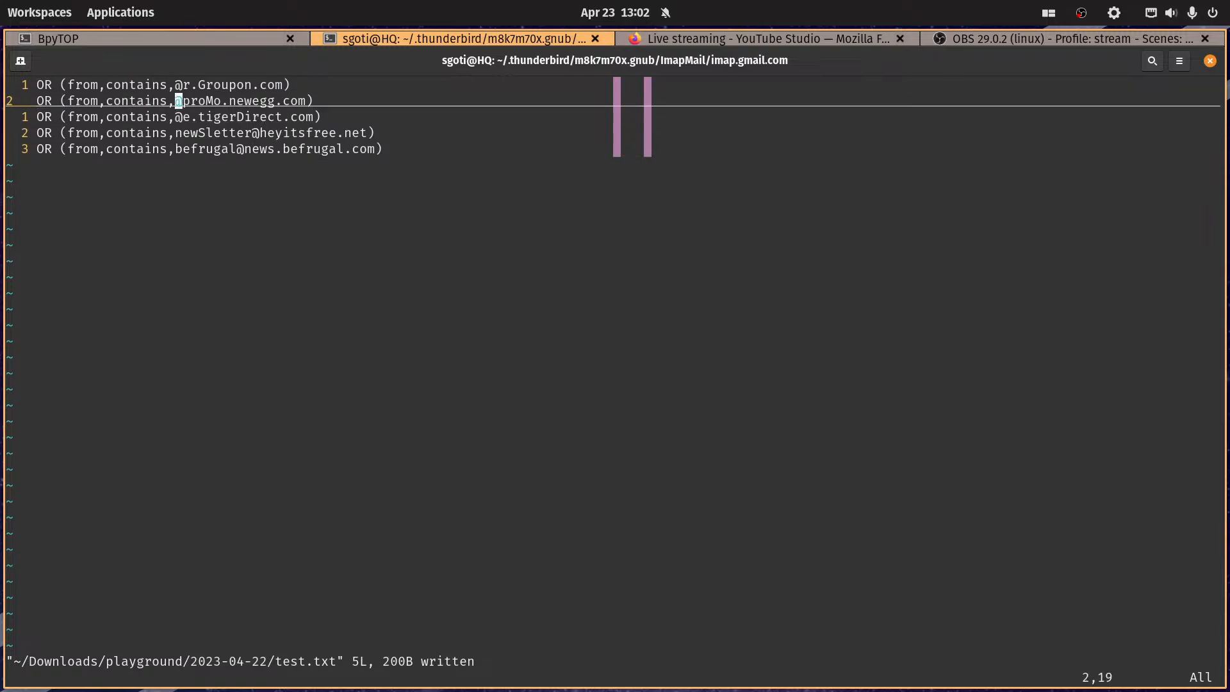
{"action": "key", "text": "l"}
{"action": "key", "text": "h"}
{"action": "key", "text": "h"}
{"action": "key", "text": "h"}
{"action": "key", "text": "h"}
{"action": "key", "text": "h"}
{"action": "key", "text": "h"}
{"action": "key", "text": "h"}
{"action": "key", "text": "h"}
{"action": "key", "text": "h"}
{"action": "key", "text": "k"}
{"action": "key", "text": "j"}
{"action": "key", "text": "j"}
{"action": "key", "text": "j"}
{"action": "key", "text": "l"}
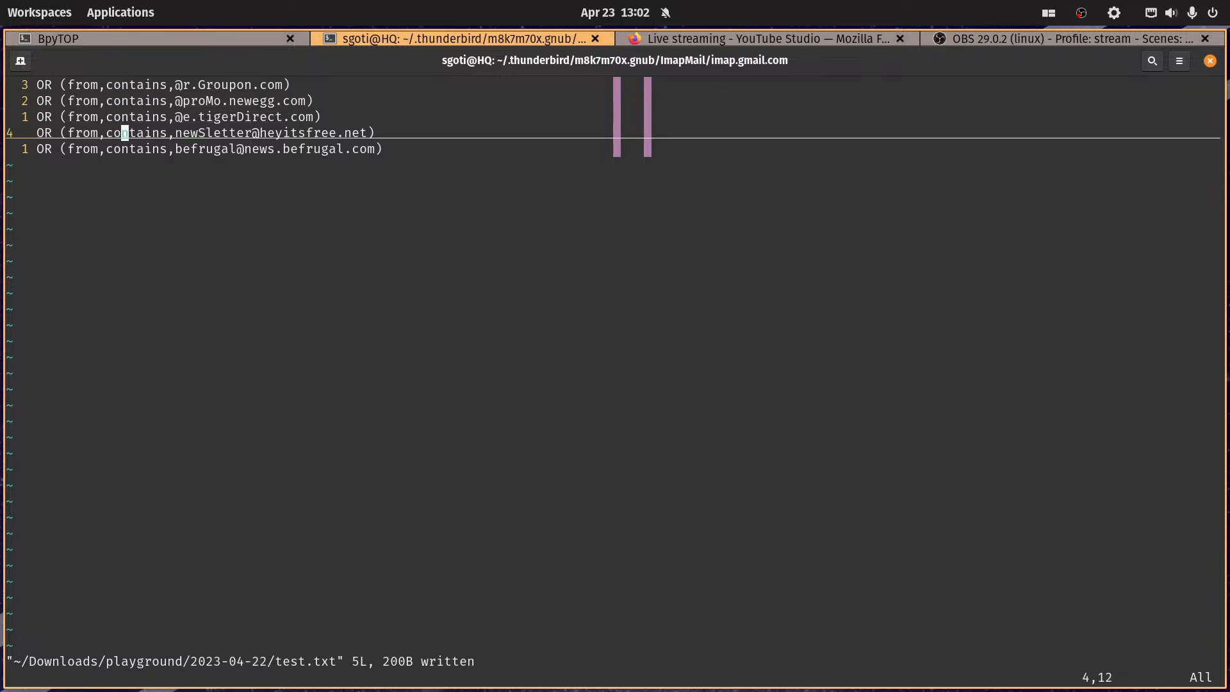
{"action": "key", "text": "l"}
{"action": "key", "text": "l"}
{"action": "key", "text": "l"}
{"action": "key", "text": "l"}
{"action": "key", "text": "l"}
{"action": "key", "text": "l"}
{"action": "key", "text": "l"}
{"action": "key", "text": "l"}
{"action": "key", "text": "l"}
{"action": "key", "text": "l"}
{"action": "key", "text": "l"}
{"action": "key", "text": "h"}
{"action": "key", "text": "h"}
{"action": "key", "text": "h"}
{"action": "key", "text": "h"}
{"action": "key", "text": "j"}
{"action": "key", "text": "k"}
{"action": "key", "text": "k"}
{"action": "key", "text": "k"}
{"action": "key", "text": "k"}
{"action": "key", "text": "j"}
{"action": "key", "text": "j"}
{"action": "key", "text": "k"}
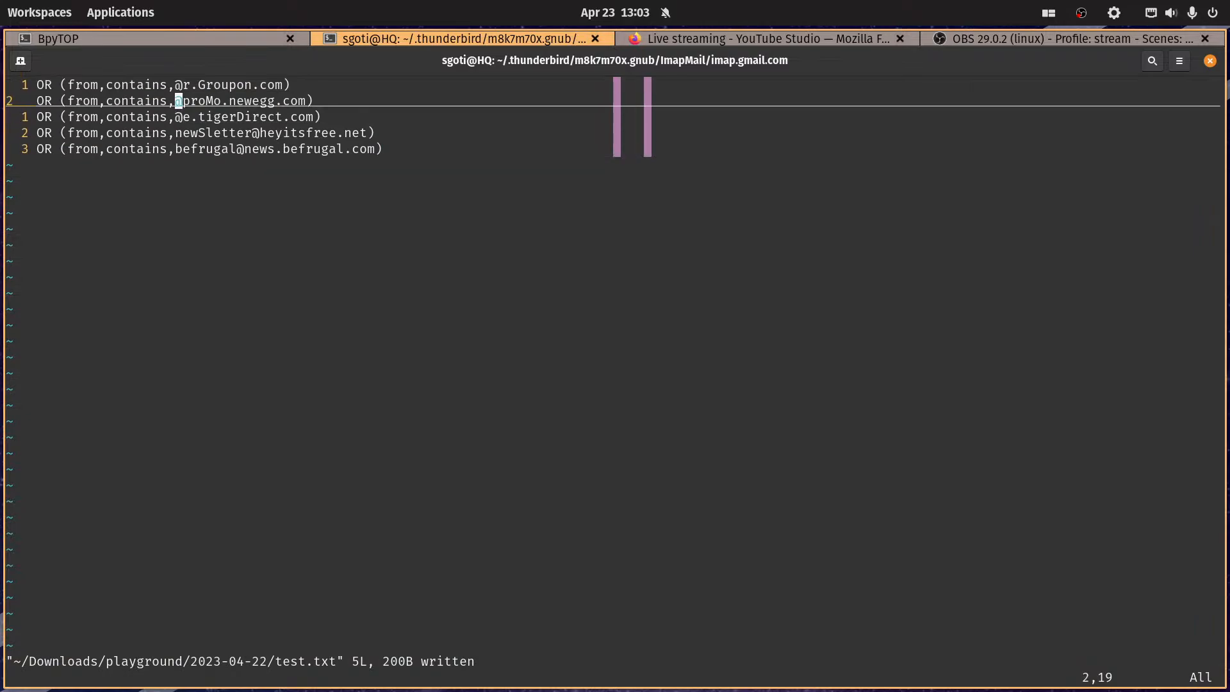
{"action": "key", "text": "j"}
{"action": "key", "text": "k"}
{"action": "key", "text": "j"}
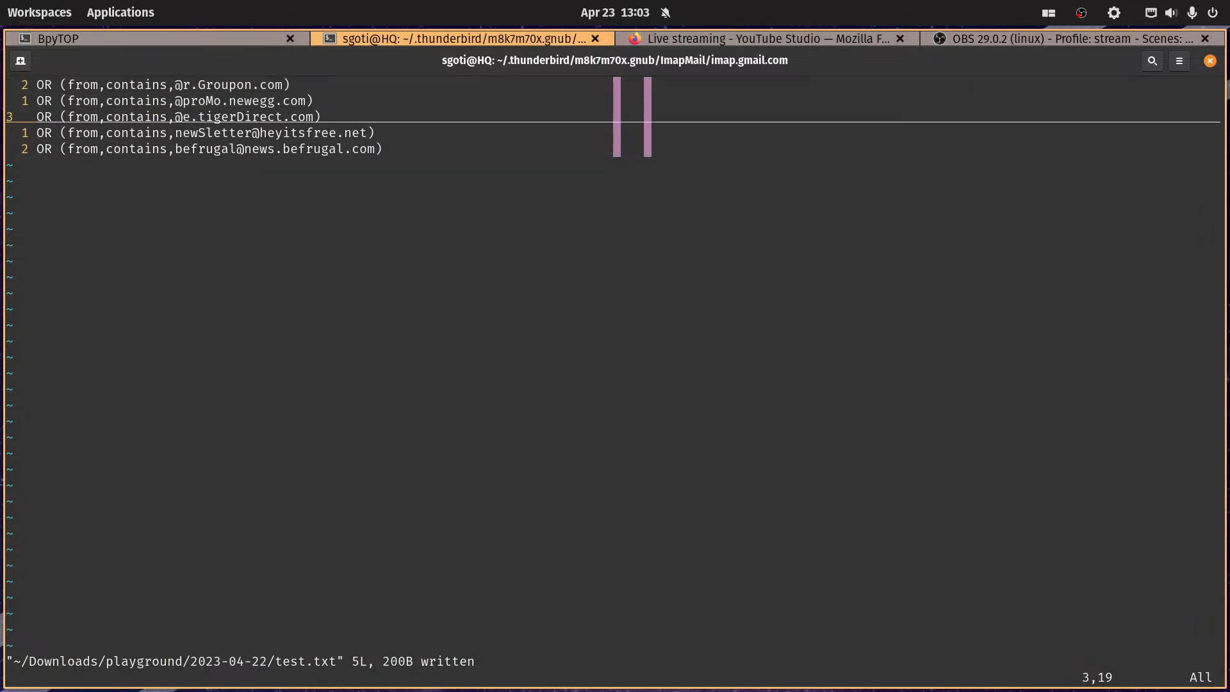
{"action": "key", "text": "j"}
{"action": "key", "text": "j"}
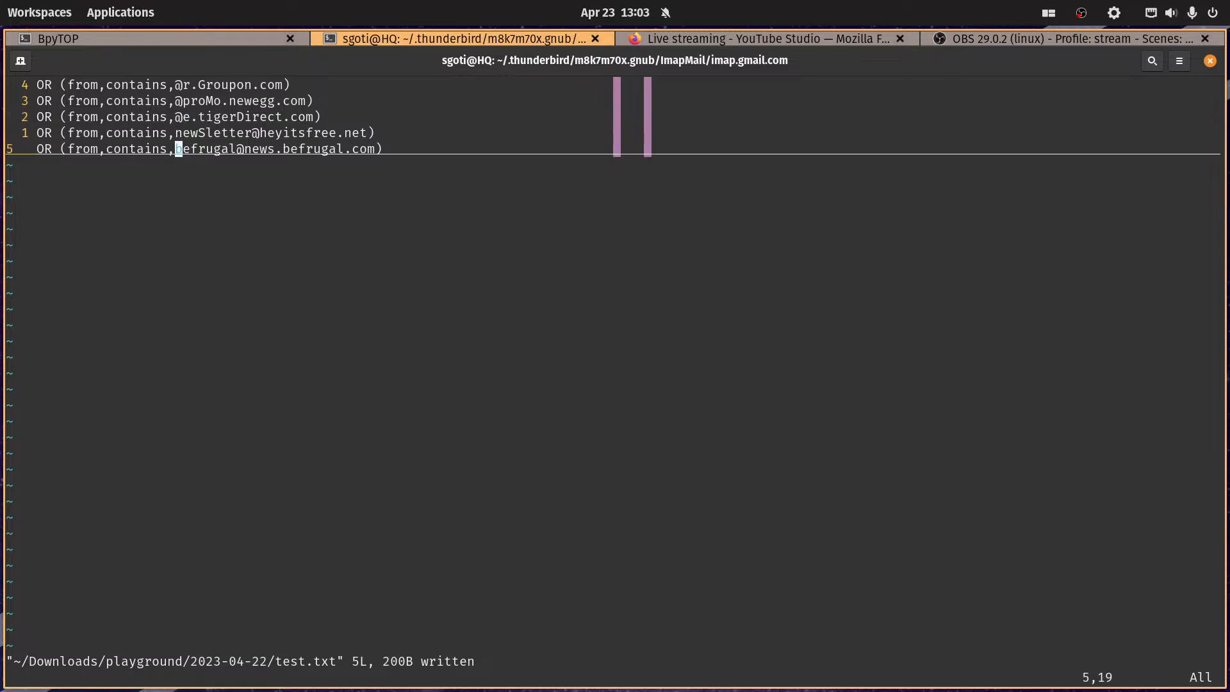
Step: Sort the five separated OR clause lines in test.txt alphabetically with the sort command
{"action": "key", "text": "k"}
{"action": "key", "text": "k"}
{"action": "key", "text": "k"}
{"action": "key", "text": "k"}
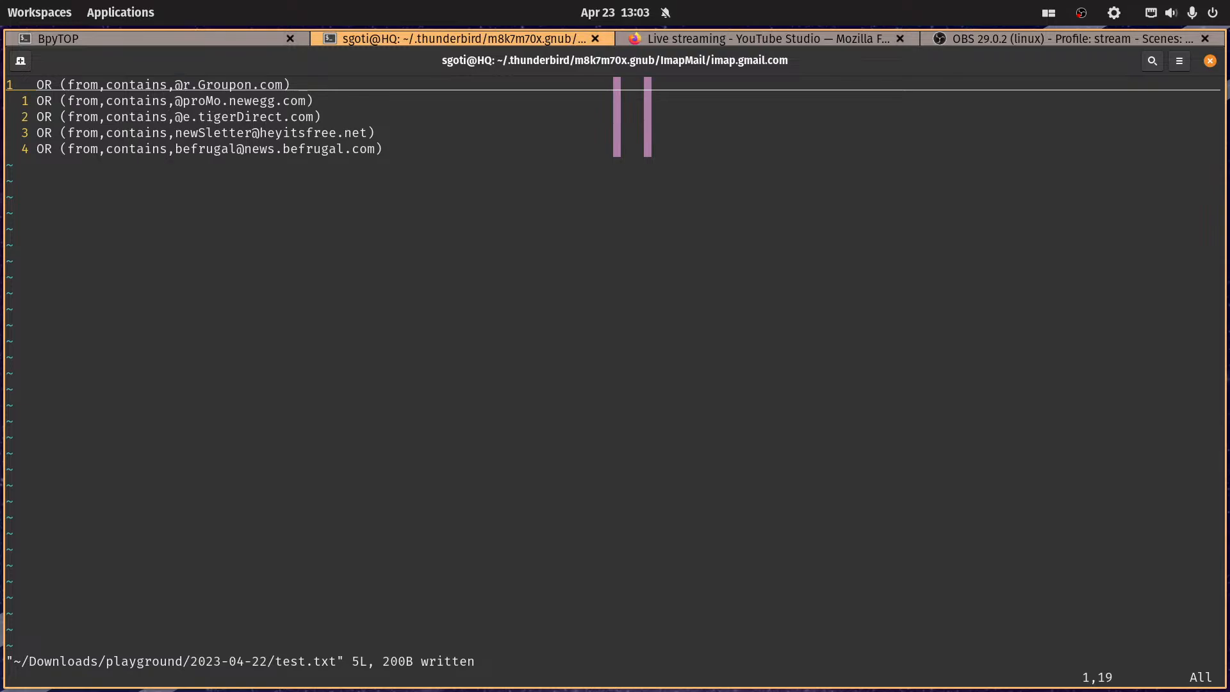
{"action": "key", "text": "0"}
{"action": "key", "text": "shift+v"}
{"action": "key", "text": "j"}
{"action": "key", "text": "j"}
{"action": "key", "text": "j"}
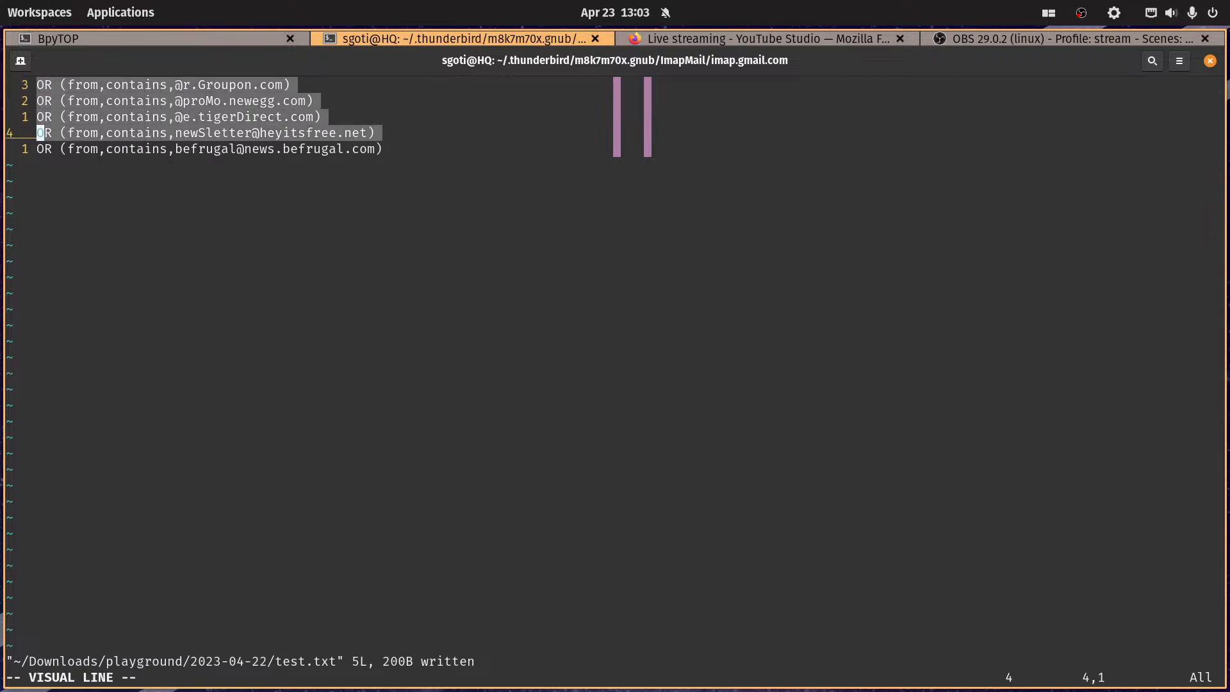
{"action": "key", "text": "j"}
{"action": "key", "text": "colon"}
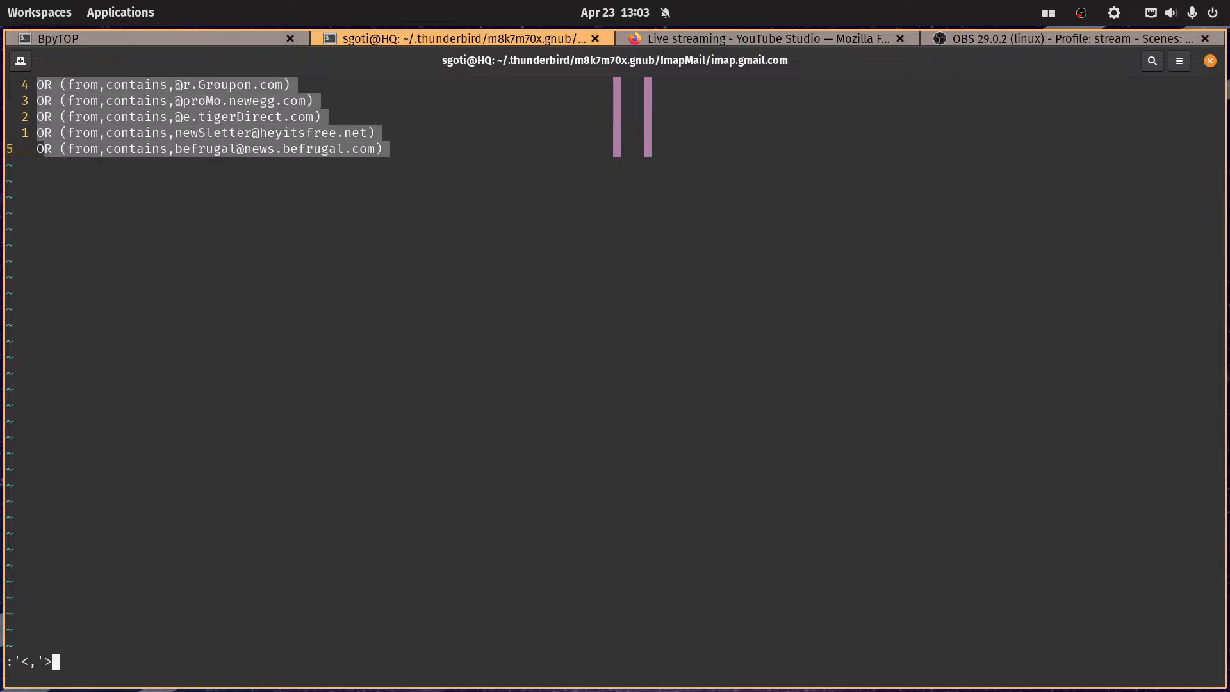
{"action": "type", "text": "sort"}
{"action": "key", "text": "Return"}
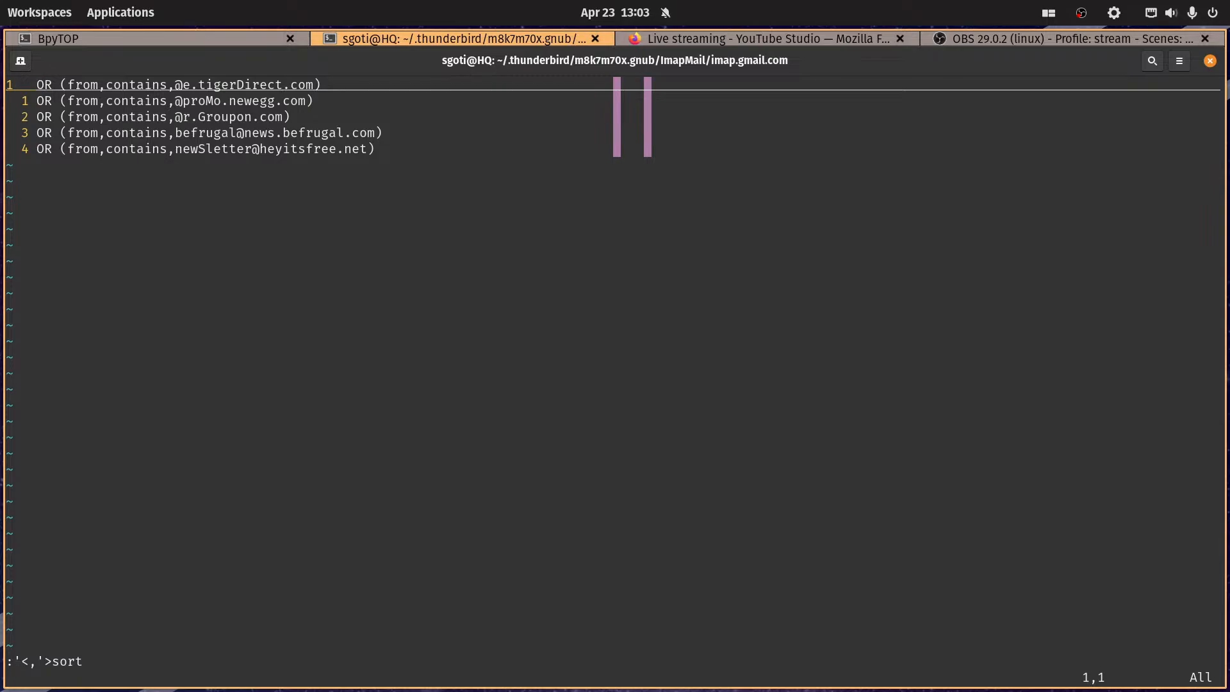
Step: Capitalize the r directly after the @ sign in the Groupon clause on the third line
{"action": "key", "text": "l"}
{"action": "key", "text": "l"}
{"action": "key", "text": "l"}
{"action": "key", "text": "l"}
{"action": "key", "text": "l"}
{"action": "key", "text": "l"}
{"action": "key", "text": "l"}
{"action": "key", "text": "l"}
{"action": "key", "text": "l"}
{"action": "key", "text": "l"}
{"action": "key", "text": "l"}
{"action": "key", "text": "l"}
{"action": "key", "text": "l"}
{"action": "key", "text": "l"}
{"action": "key", "text": "l"}
{"action": "key", "text": "l"}
{"action": "key", "text": "l"}
{"action": "key", "text": "l"}
{"action": "key", "text": "l"}
{"action": "key", "text": "l"}
{"action": "key", "text": "j"}
{"action": "key", "text": "h"}
{"action": "key", "text": "h"}
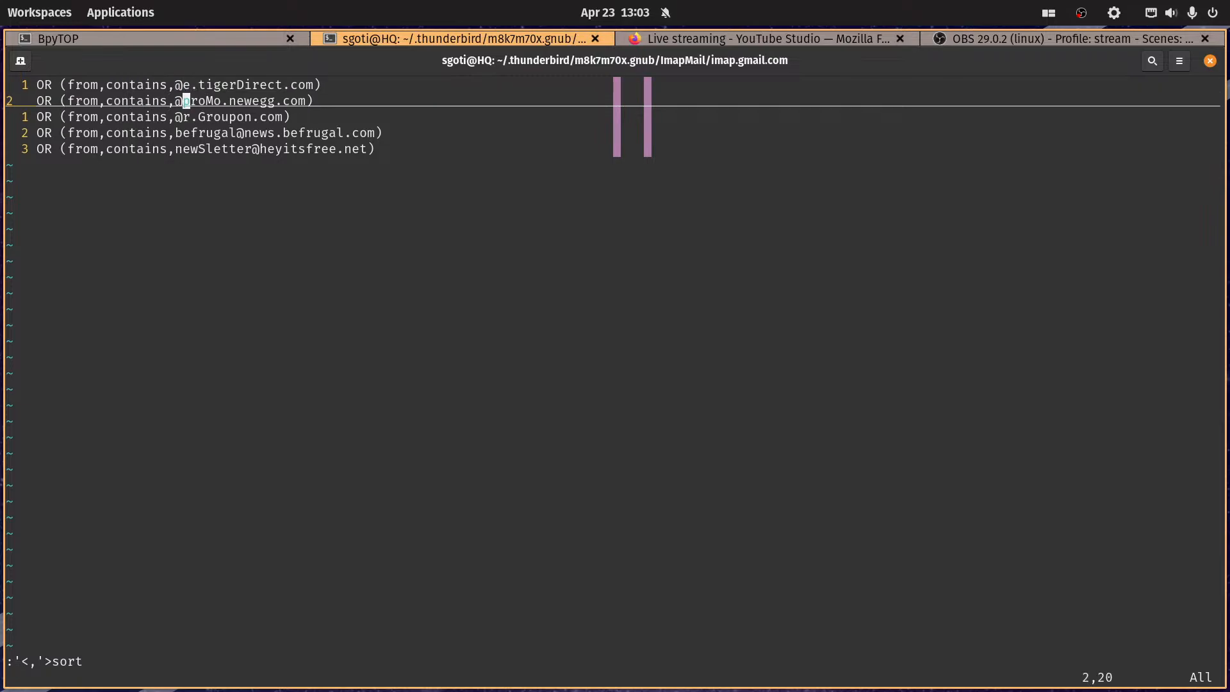
{"action": "key", "text": "j"}
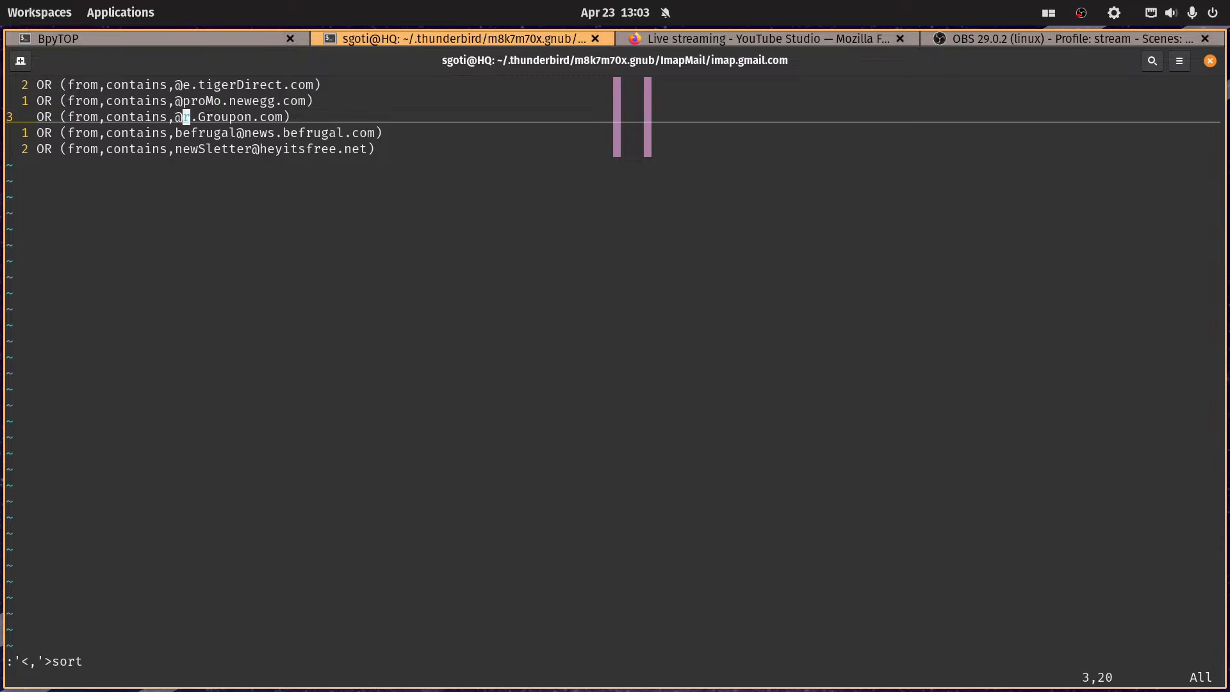
{"action": "key", "text": "asciitilde"}
Step: Re-sort all OR clause lines from the first to the last with the capitalized Groupon entry included
{"action": "key", "text": "g"}
{"action": "key", "text": "g"}
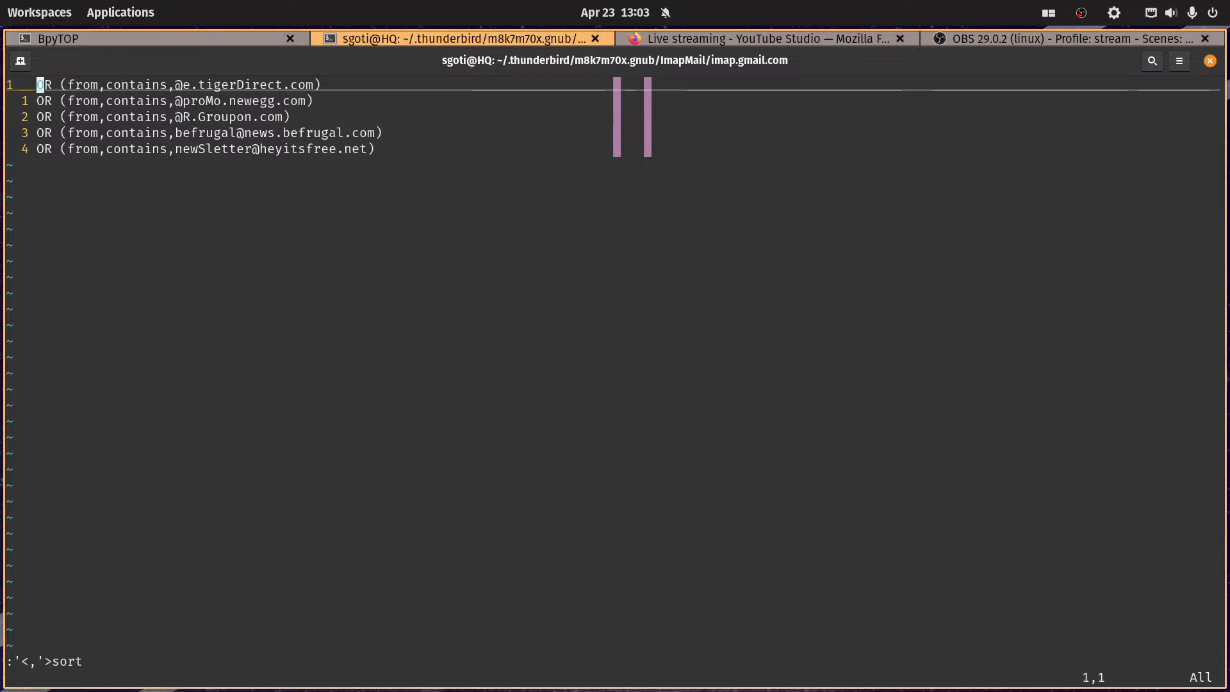
{"action": "key", "text": "shift+v"}
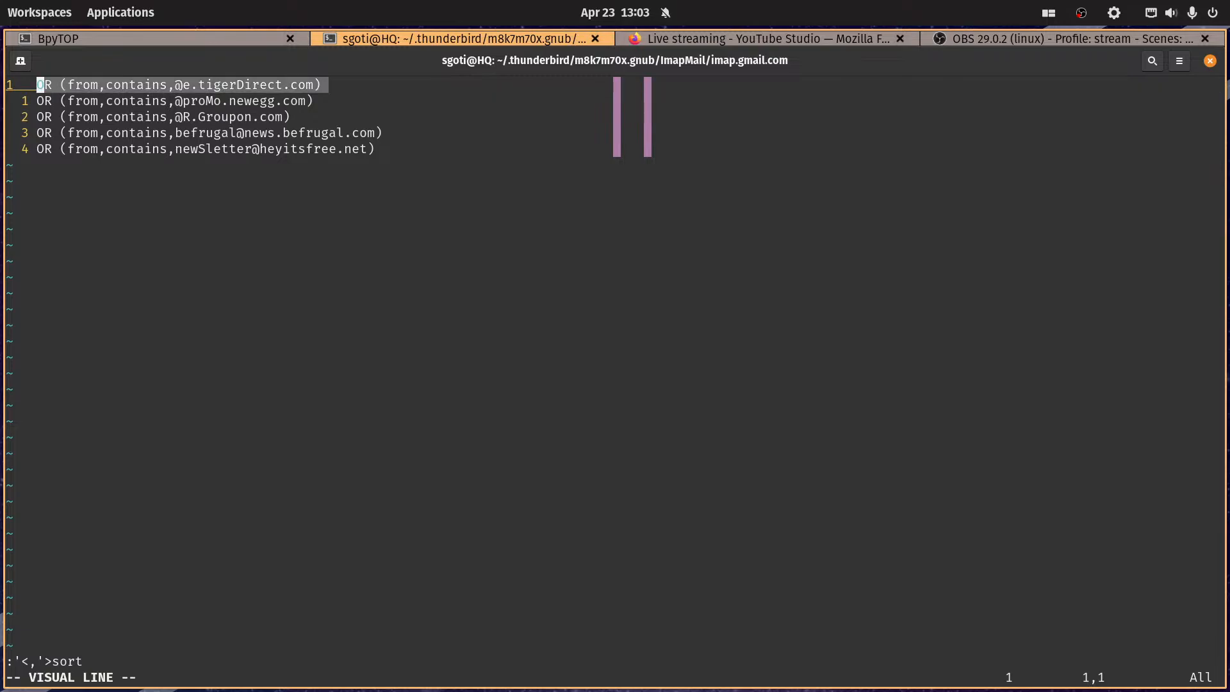
{"action": "key", "text": "shift+g"}
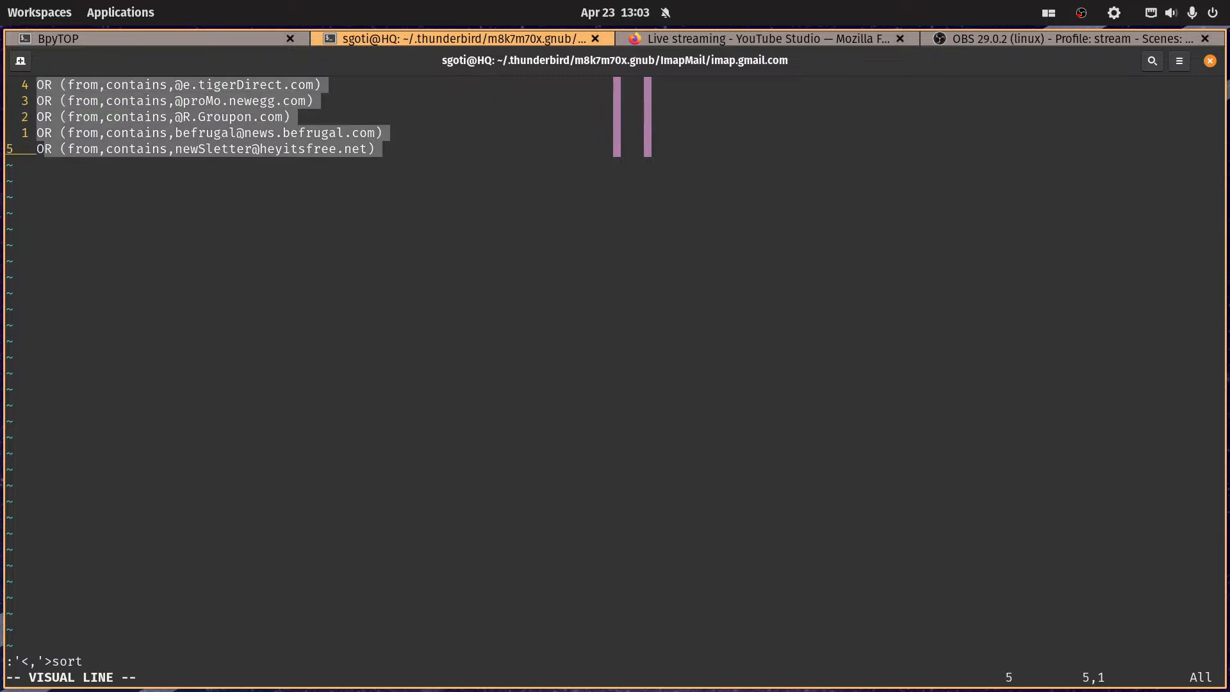
{"action": "key", "text": "colon"}
{"action": "type", "text": "sort"}
{"action": "key", "text": "Return"}
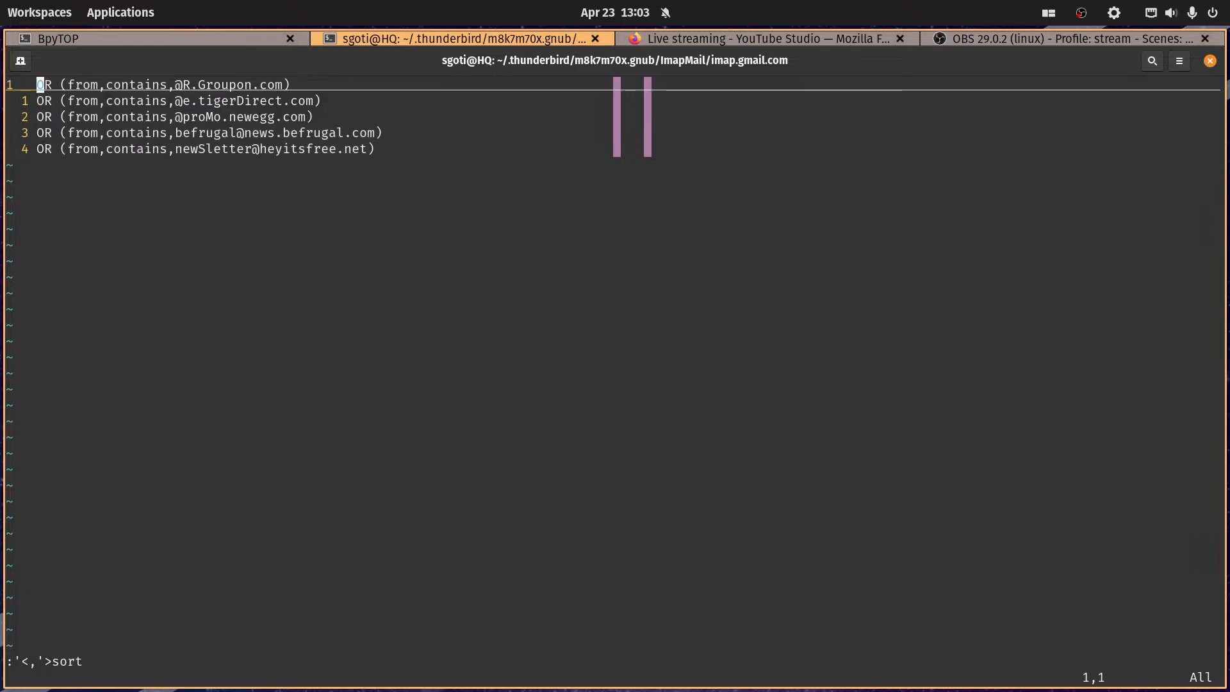
Step: Examine the first characters after the @ sign in the top three sorted clauses, comparing uppercase and lowercase order
{"action": "key", "text": "l"}
{"action": "key", "text": "l"}
{"action": "key", "text": "l"}
{"action": "key", "text": "l"}
{"action": "key", "text": "l"}
{"action": "key", "text": "l"}
{"action": "key", "text": "l"}
{"action": "key", "text": "l"}
{"action": "key", "text": "l"}
{"action": "key", "text": "l"}
{"action": "key", "text": "l"}
{"action": "key", "text": "l"}
{"action": "key", "text": "l"}
{"action": "key", "text": "l"}
{"action": "key", "text": "l"}
{"action": "key", "text": "l"}
{"action": "key", "text": "l"}
{"action": "key", "text": "l"}
{"action": "key", "text": "l"}
{"action": "key", "text": "l"}
{"action": "key", "text": "h"}
{"action": "key", "text": "j"}
{"action": "key", "text": "j"}
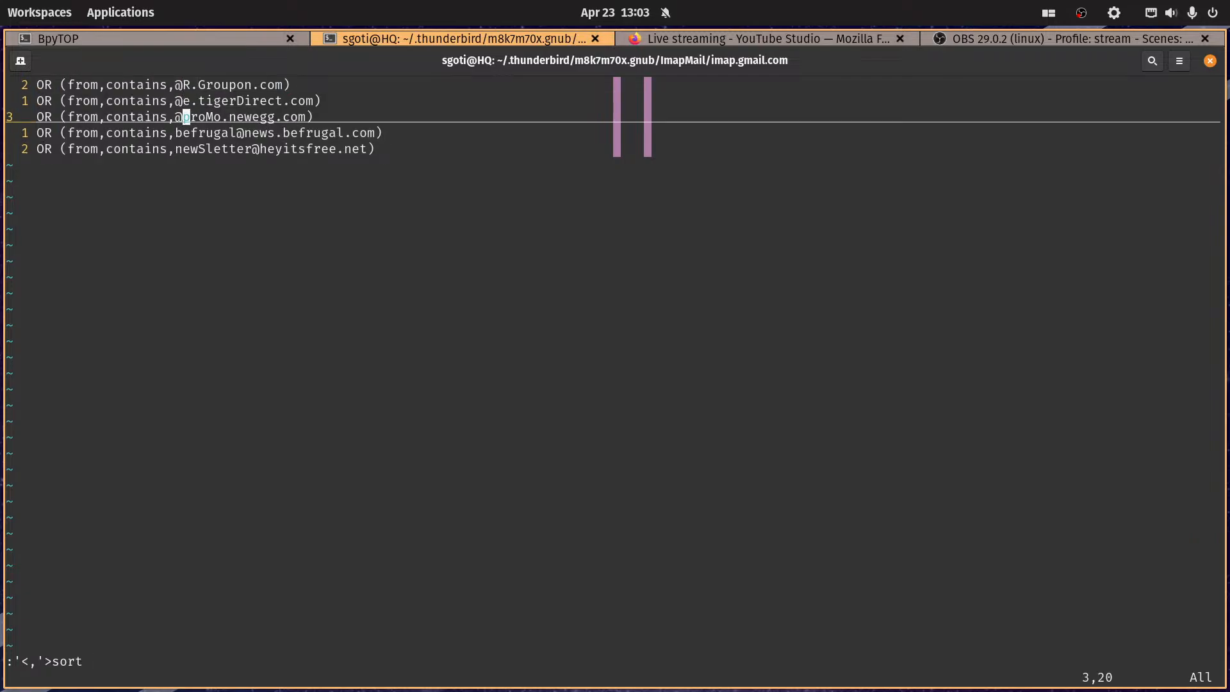
{"action": "key", "text": "k"}
{"action": "key", "text": "k"}
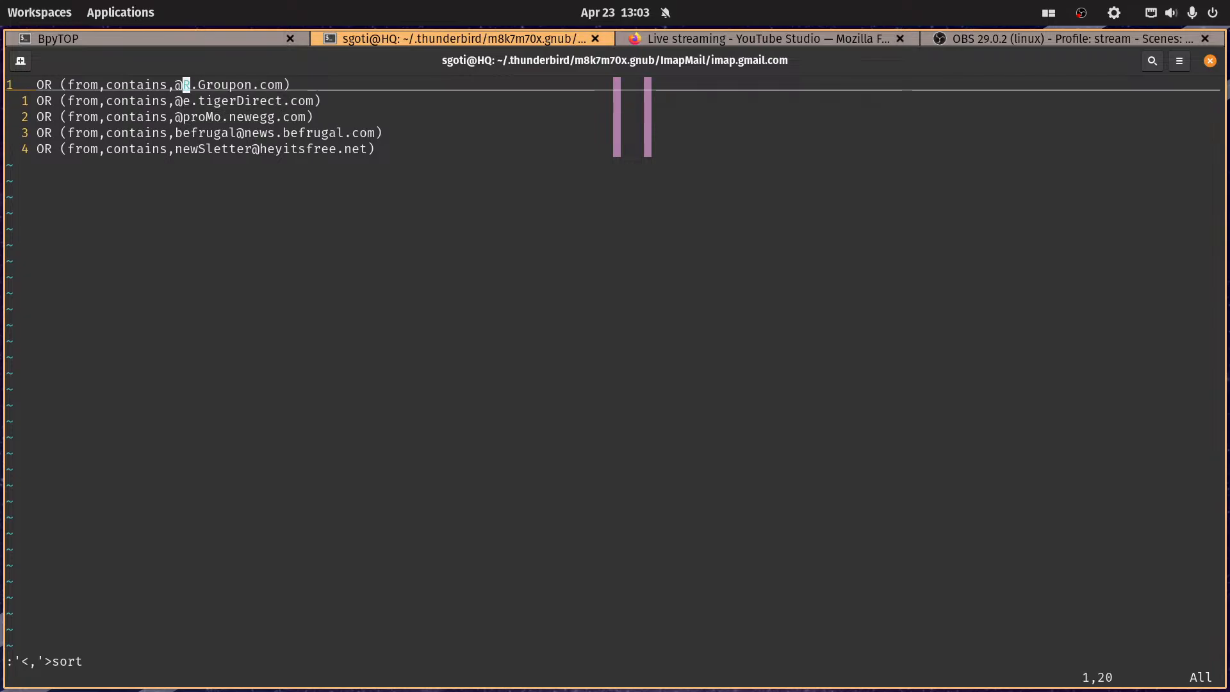
{"action": "key", "text": "j"}
{"action": "key", "text": "j"}
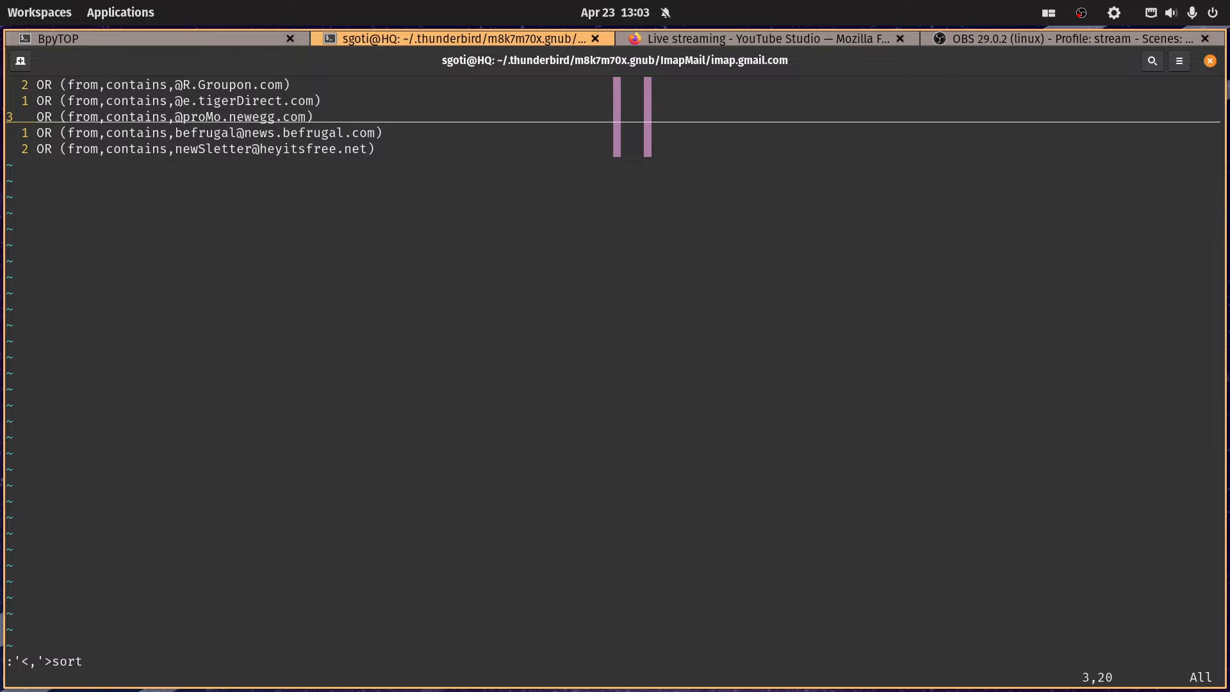
Step: Switch to buffer 3 with the leader mappings, saving the changes to test.txt
{"action": "key", "text": "colon"}
{"action": "type", "text": "b3"}
{"action": "key", "text": "Return"}
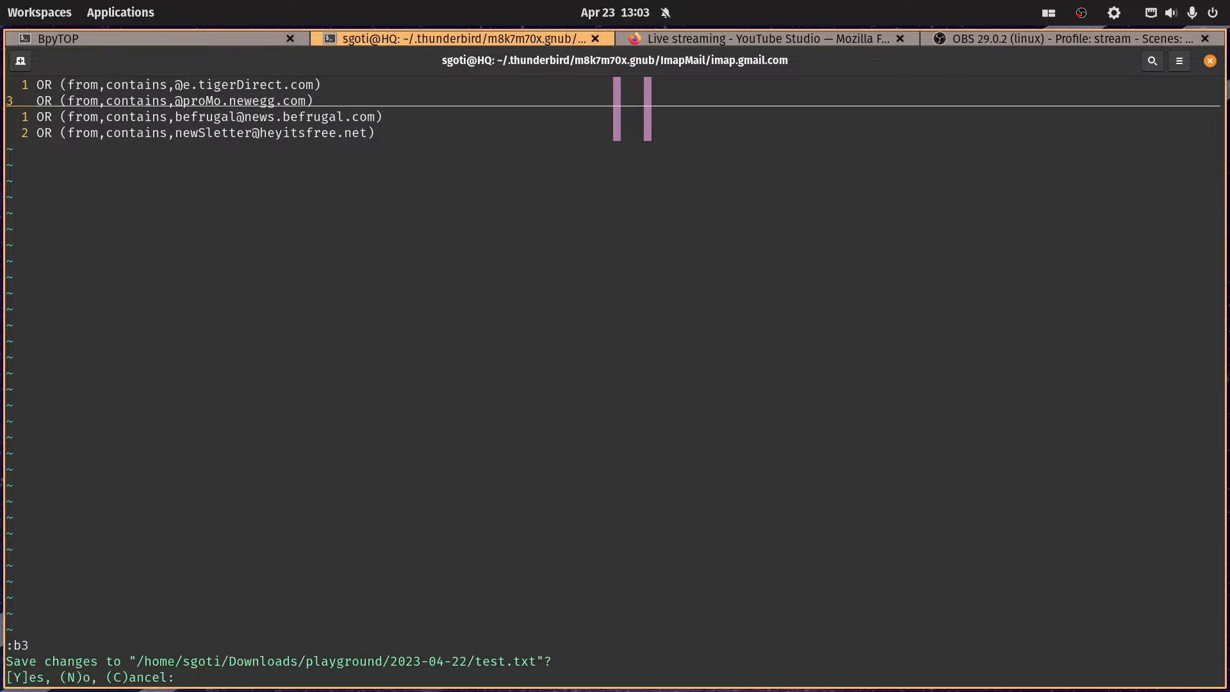
{"action": "key", "text": "y"}
{"action": "key", "text": "Return"}
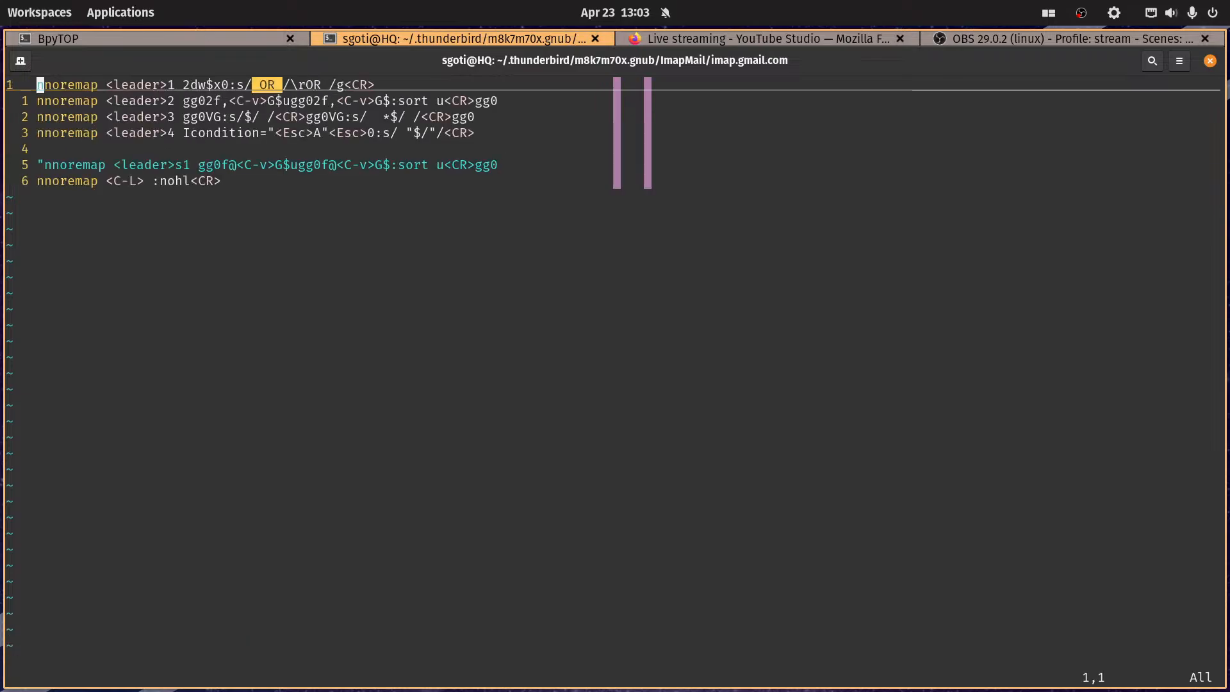
Step: Examine the leader 1 and leader 2 mappings, reading through the OR-splitting substitution and the lowercase and unique-sort commands
{"action": "key", "text": "l"}
{"action": "key", "text": "l"}
{"action": "key", "text": "l"}
{"action": "key", "text": "l"}
{"action": "key", "text": "l"}
{"action": "key", "text": "l"}
{"action": "key", "text": "l"}
{"action": "key", "text": "l"}
{"action": "key", "text": "l"}
{"action": "key", "text": "l"}
{"action": "key", "text": "l"}
{"action": "key", "text": "l"}
{"action": "key", "text": "l"}
{"action": "key", "text": "l"}
{"action": "key", "text": "l"}
{"action": "key", "text": "l"}
{"action": "key", "text": "l"}
{"action": "key", "text": "l"}
{"action": "key", "text": "l"}
{"action": "key", "text": "l"}
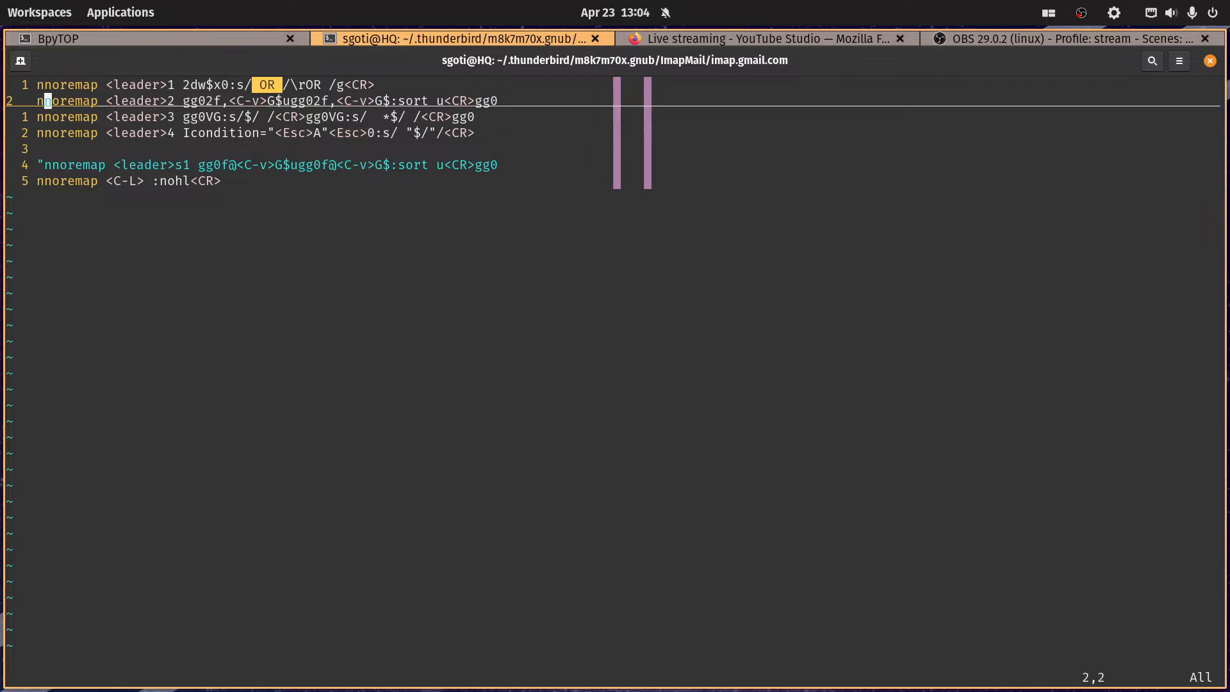
{"action": "key", "text": "l"}
{"action": "key", "text": "l"}
{"action": "key", "text": "h"}
{"action": "key", "text": "h"}
{"action": "key", "text": "l"}
{"action": "key", "text": "l"}
{"action": "key", "text": "l"}
{"action": "key", "text": "l"}
{"action": "key", "text": "l"}
{"action": "key", "text": "l"}
{"action": "key", "text": "l"}
{"action": "key", "text": "l"}
{"action": "key", "text": "l"}
{"action": "key", "text": "l"}
{"action": "key", "text": "l"}
{"action": "key", "text": "l"}
{"action": "key", "text": "l"}
{"action": "key", "text": "l"}
{"action": "key", "text": "l"}
{"action": "key", "text": "l"}
{"action": "key", "text": "l"}
{"action": "key", "text": "l"}
{"action": "key", "text": "l"}
{"action": "key", "text": "l"}
{"action": "key", "text": "l"}
{"action": "key", "text": "l"}
{"action": "key", "text": "l"}
Step: Return to test.txt and paste two copies of the Groupon clause below the first line
{"action": "type", "text": ":bn"}
{"action": "key", "text": "Return"}
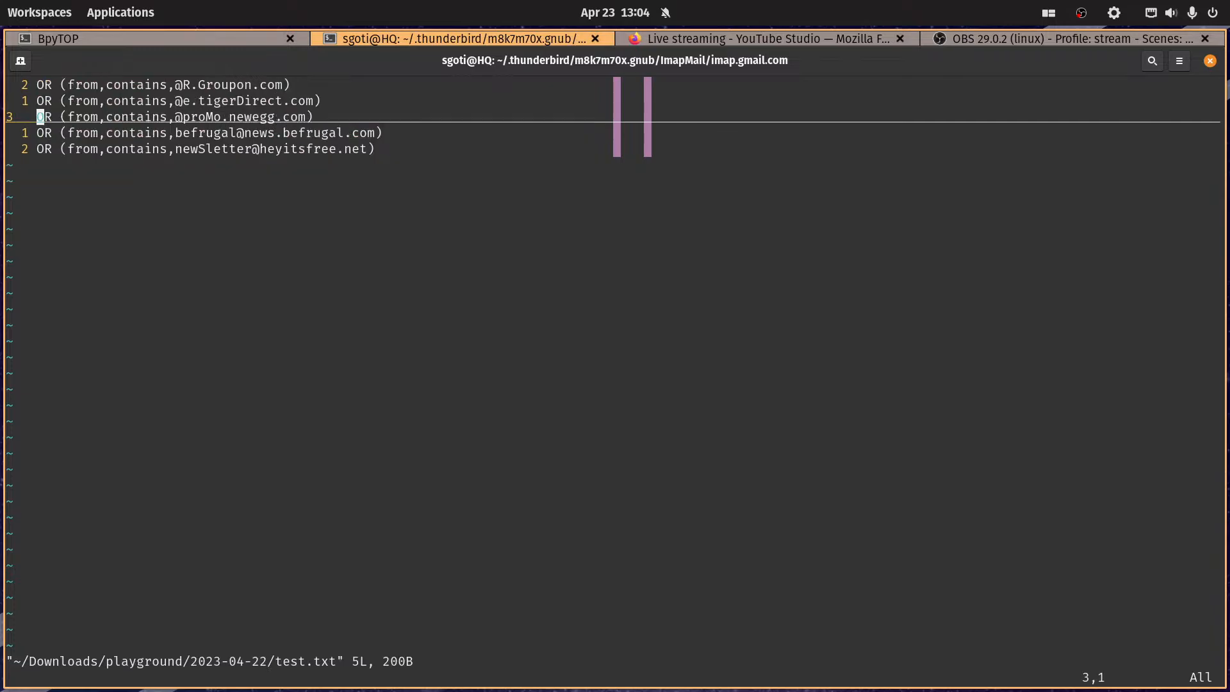
{"action": "key", "text": "k"}
{"action": "key", "text": "k"}
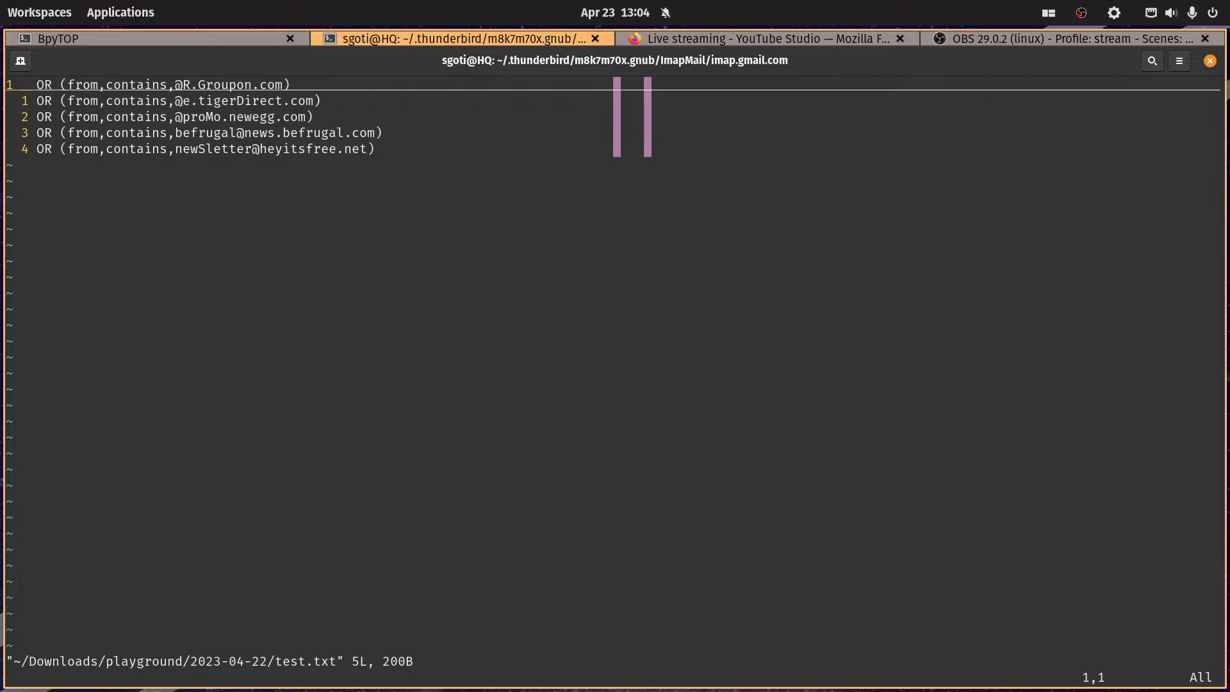
{"action": "key", "text": "y"}
{"action": "key", "text": "y"}
{"action": "key", "text": "p"}
{"action": "key", "text": "p"}
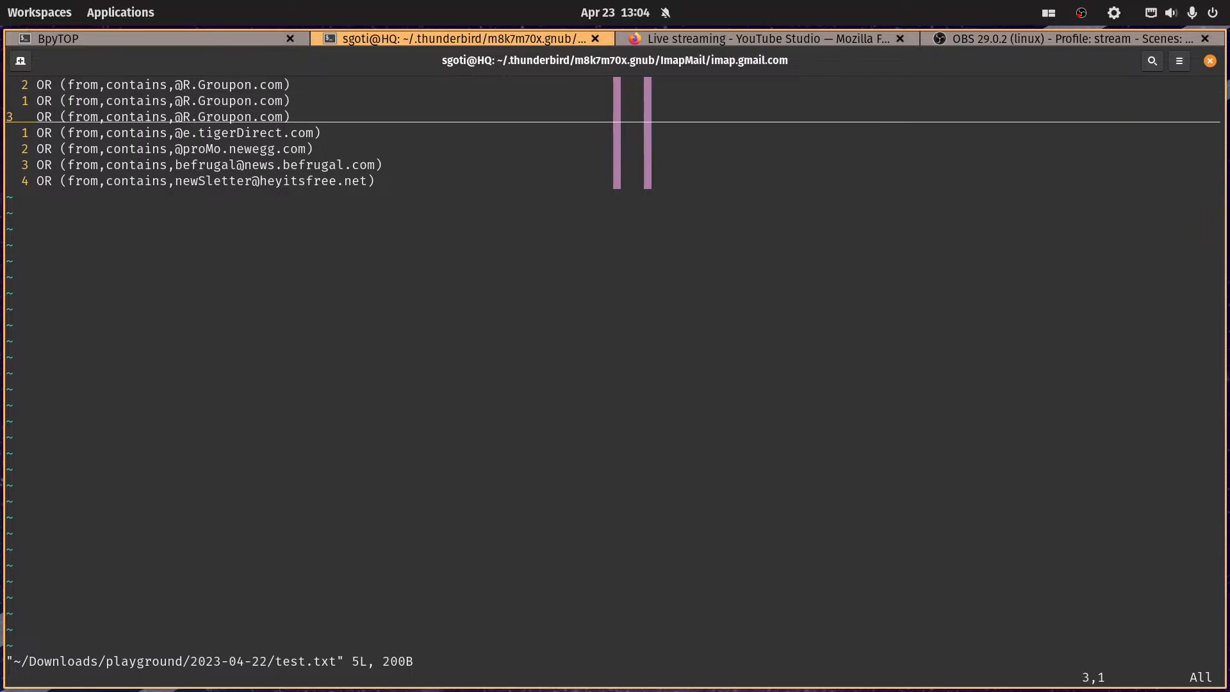
Step: Search test.txt for spaces at line ends using the pattern " $"
{"action": "key", "text": "k"}
{"action": "key", "text": "k"}
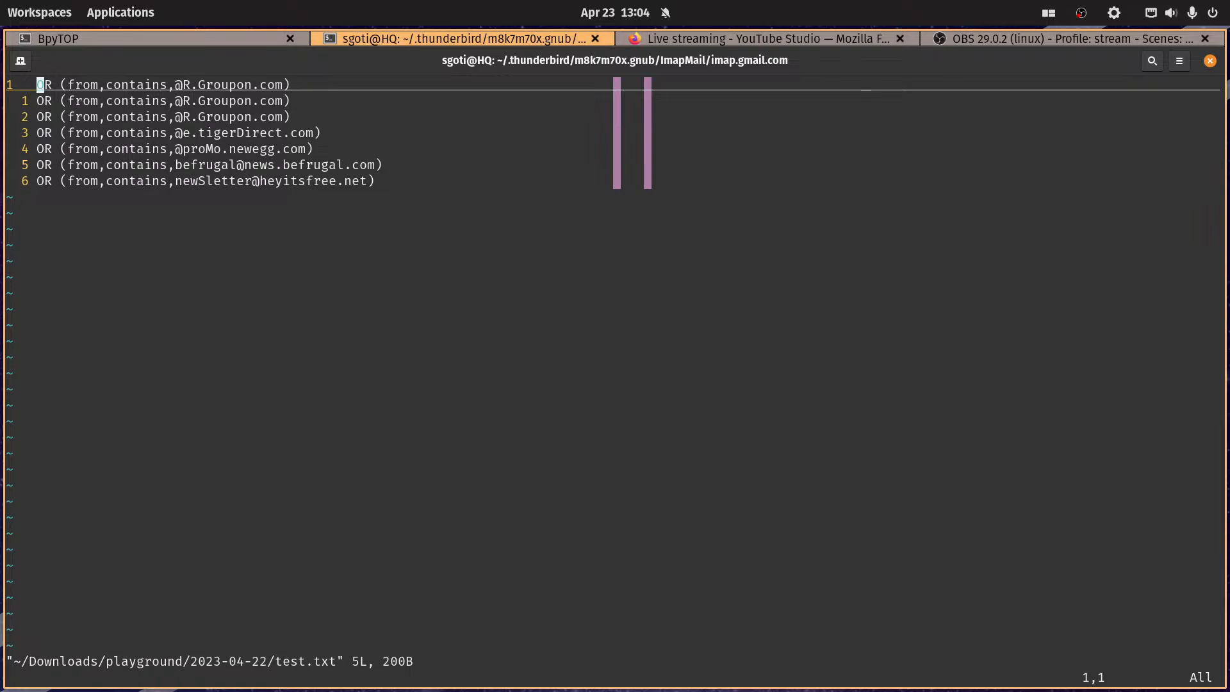
{"action": "key", "text": "colon"}
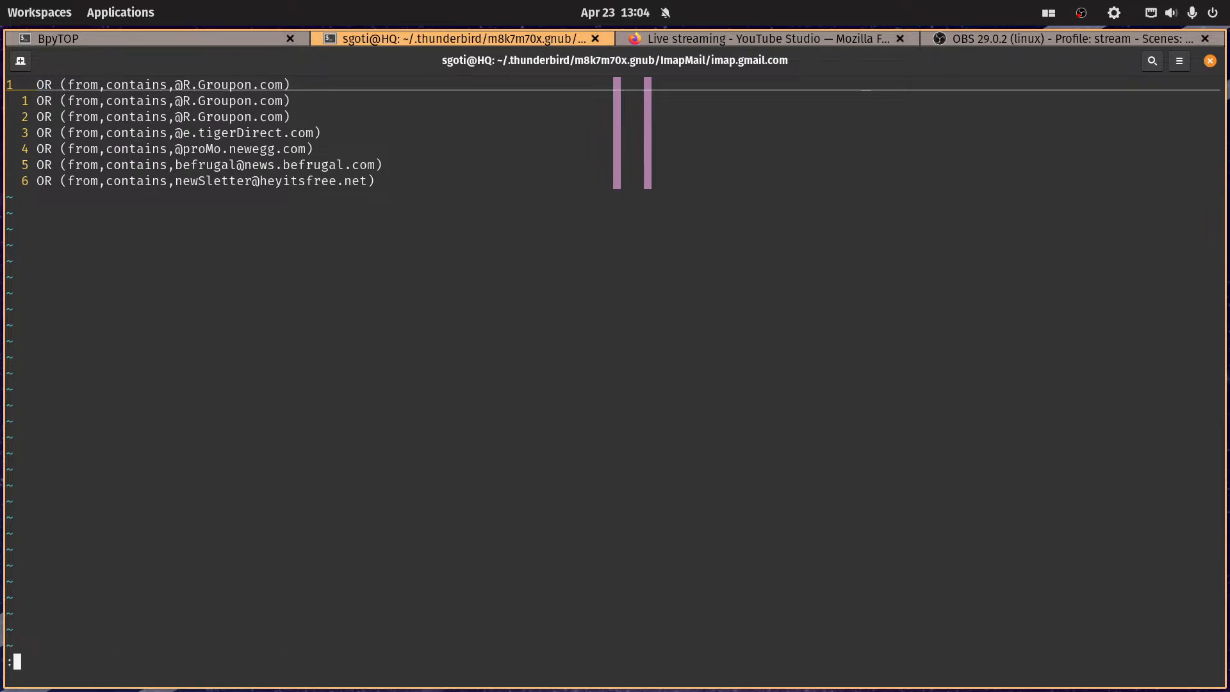
{"action": "type", "text": "/"}
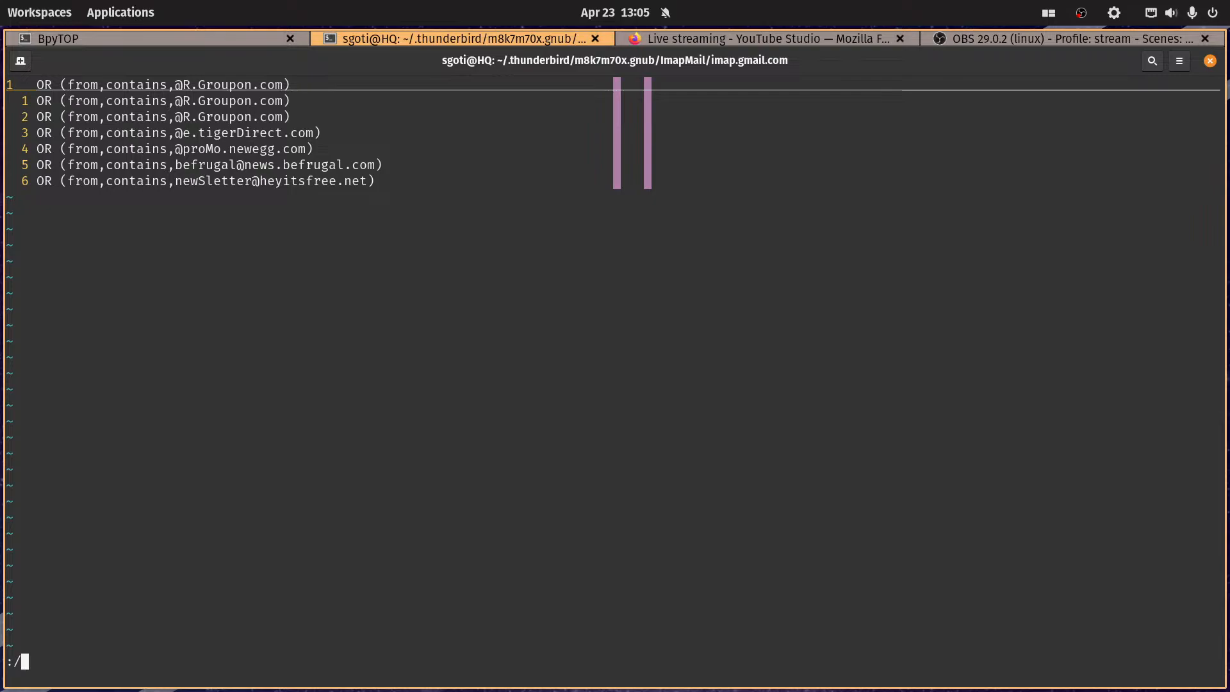
{"action": "type", "text": " $"}
{"action": "key", "text": "Return"}
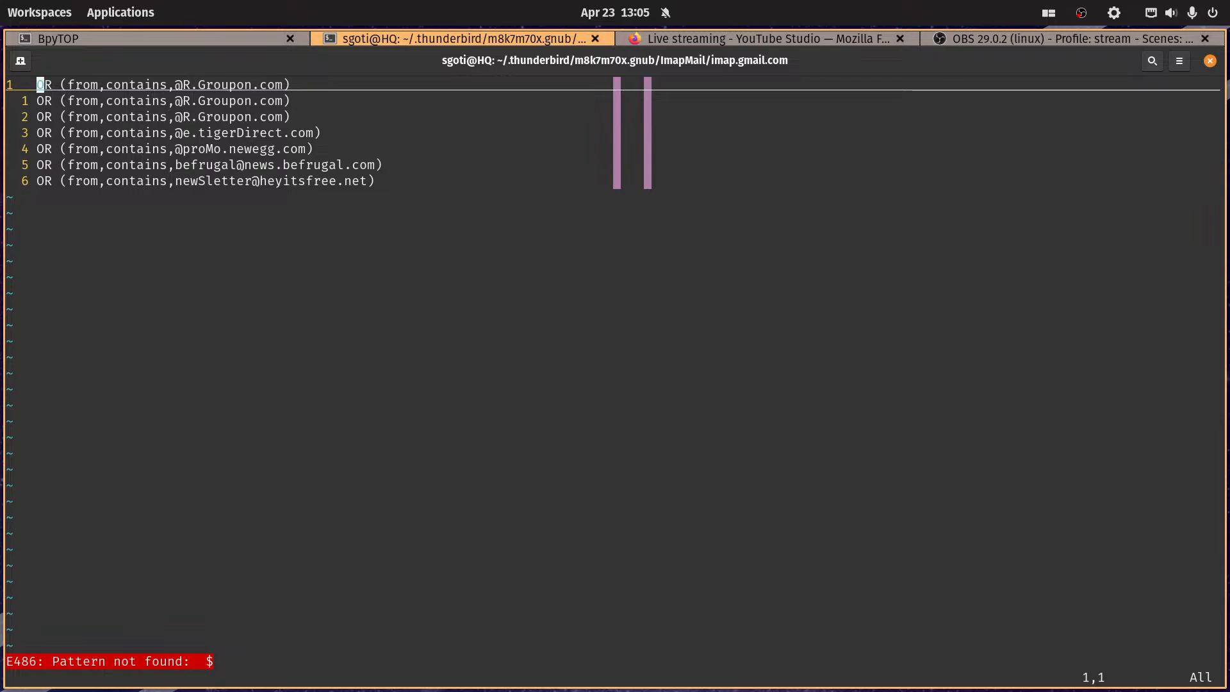
{"action": "type", "text": ":/"}
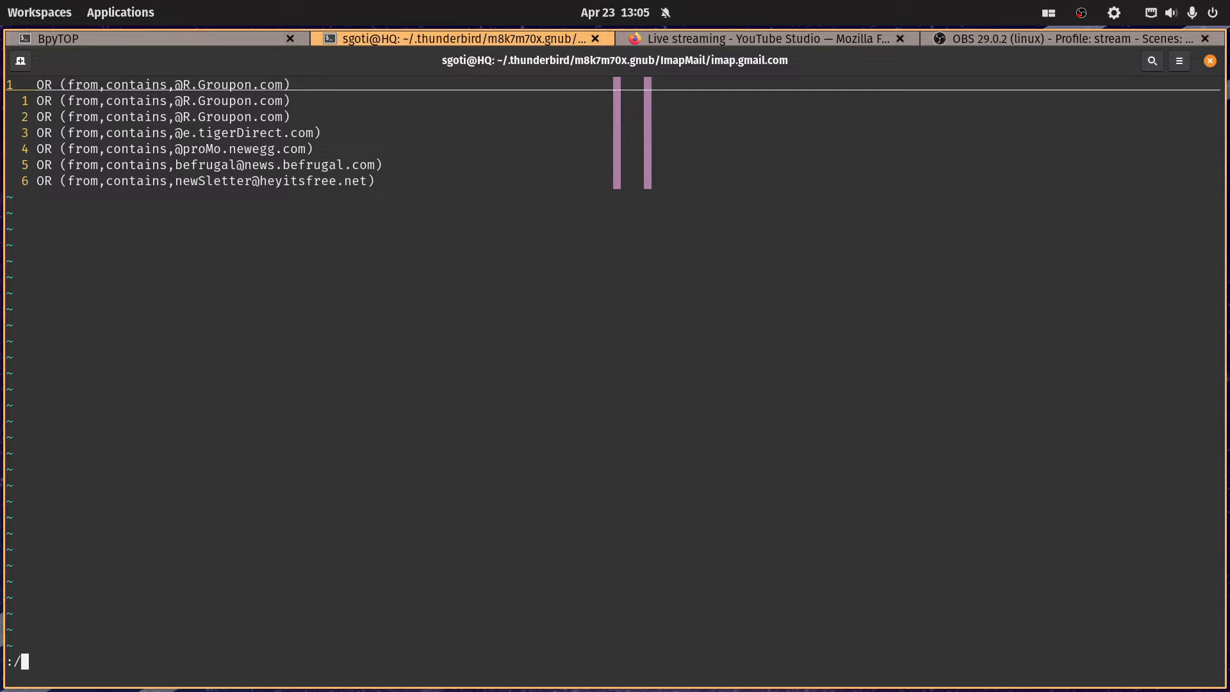
{"action": "type", "text": "4"}
{"action": "key", "text": "BackSpace"}
{"action": "type", "text": "$"}
{"action": "key", "text": "Return"}
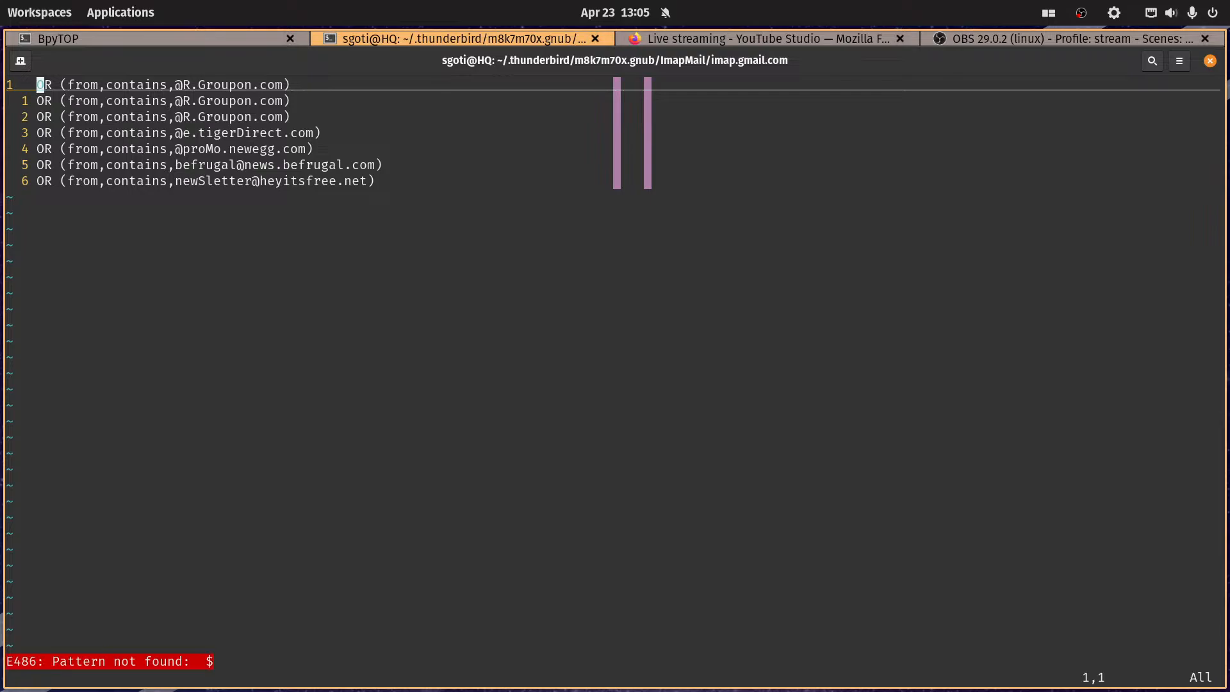
Step: Check the ends of the OR clause lines for any character after the closing parenthesis
{"action": "key", "text": "$"}
{"action": "key", "text": "j"}
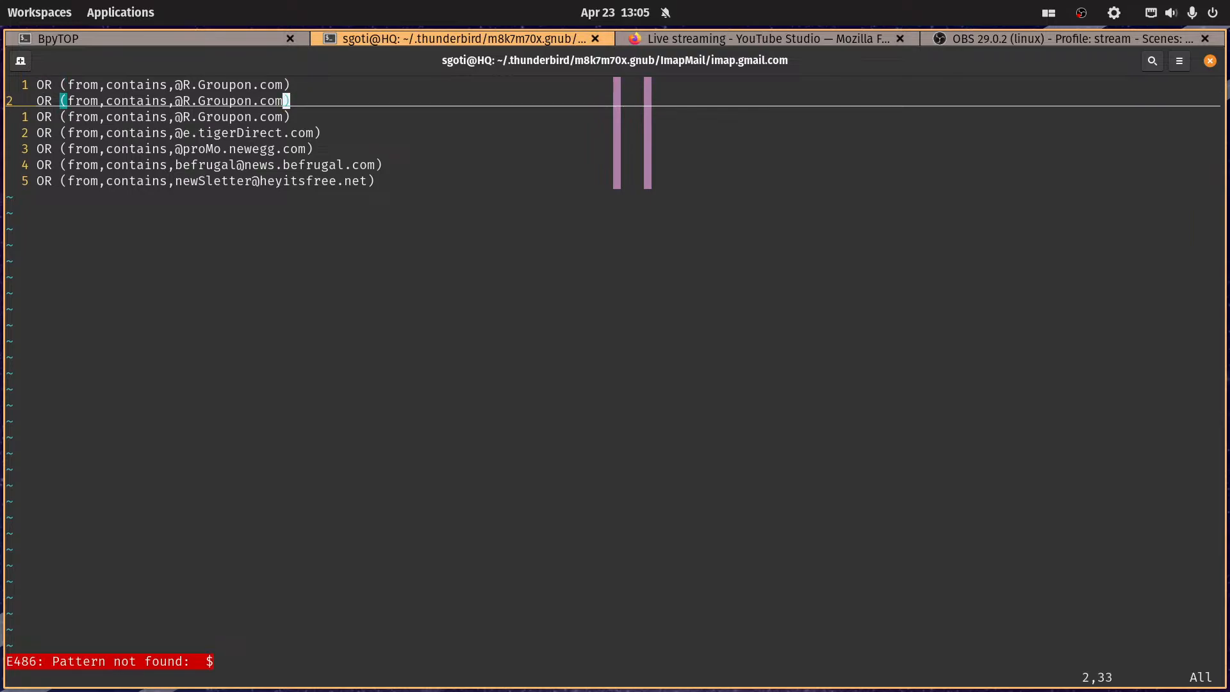
{"action": "key", "text": "j"}
{"action": "key", "text": "j"}
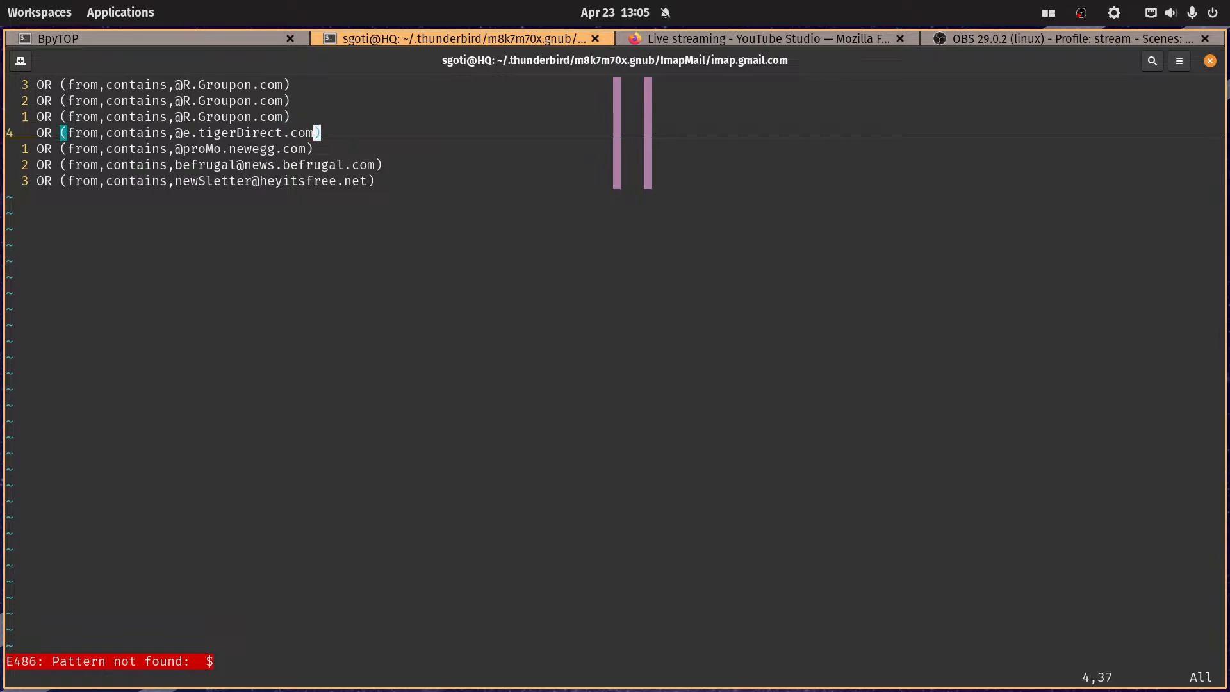
{"action": "key", "text": "k"}
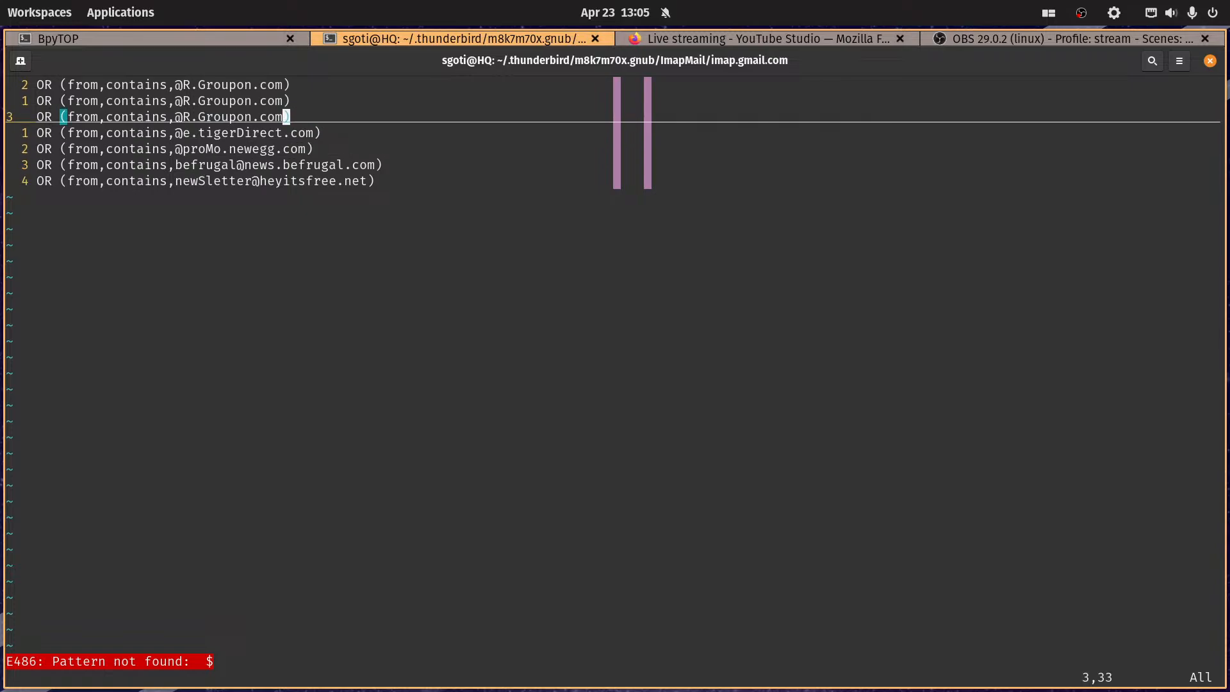
{"action": "key", "text": "k"}
{"action": "key", "text": "k"}
{"action": "key", "text": "j"}
{"action": "key", "text": "j"}
{"action": "key", "text": "j"}
{"action": "key", "text": "j"}
{"action": "key", "text": "j"}
{"action": "key", "text": "j"}
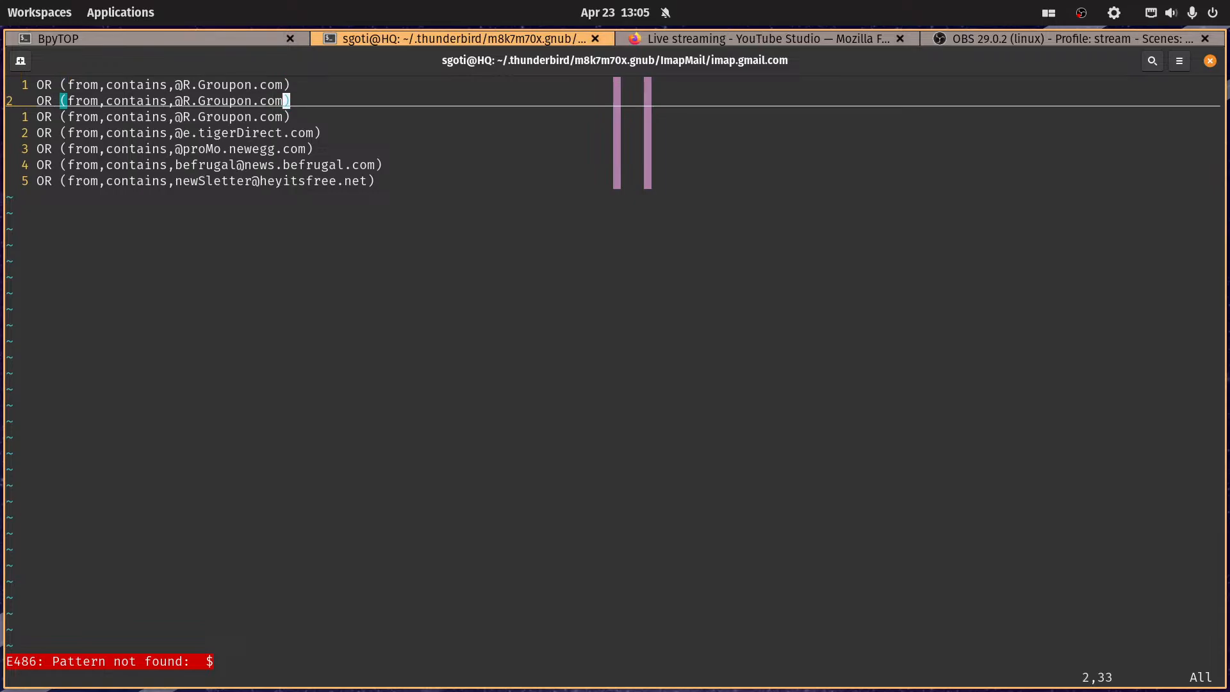
{"action": "key", "text": "k"}
{"action": "key", "text": "k"}
{"action": "key", "text": "k"}
{"action": "key", "text": "k"}
{"action": "key", "text": "k"}
{"action": "key", "text": "k"}
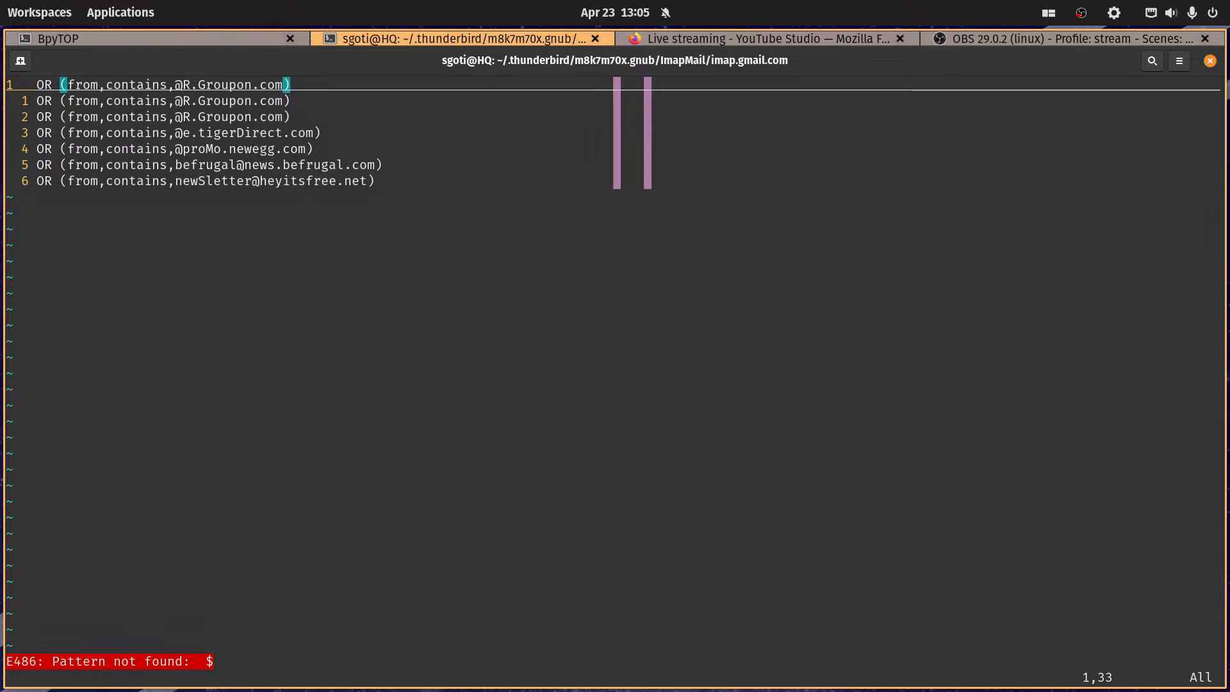
Step: Run the leader 2 mapping to lowercase the sender addresses and sort the clauses uniquely, dropping the duplicate Groupon lines
{"action": "key", "text": "h"}
{"action": "key", "text": "h"}
{"action": "key", "text": "h"}
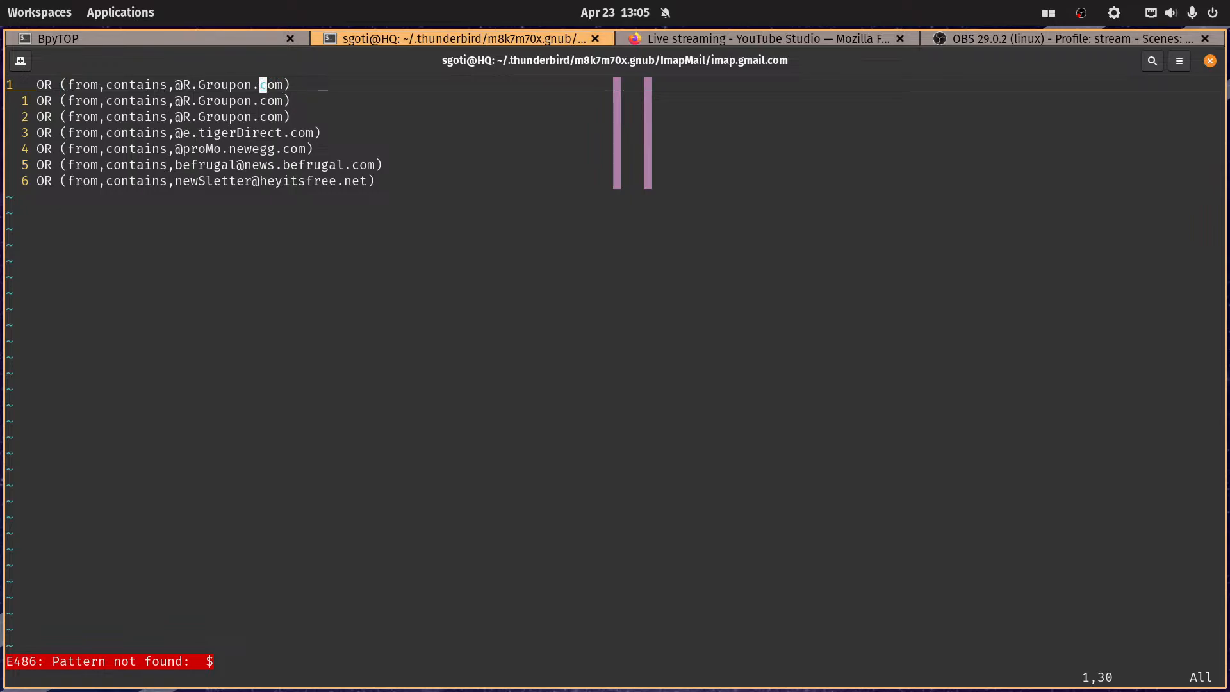
{"action": "key", "text": "0"}
{"action": "key", "text": "j"}
{"action": "key", "text": "j"}
{"action": "key", "text": "k"}
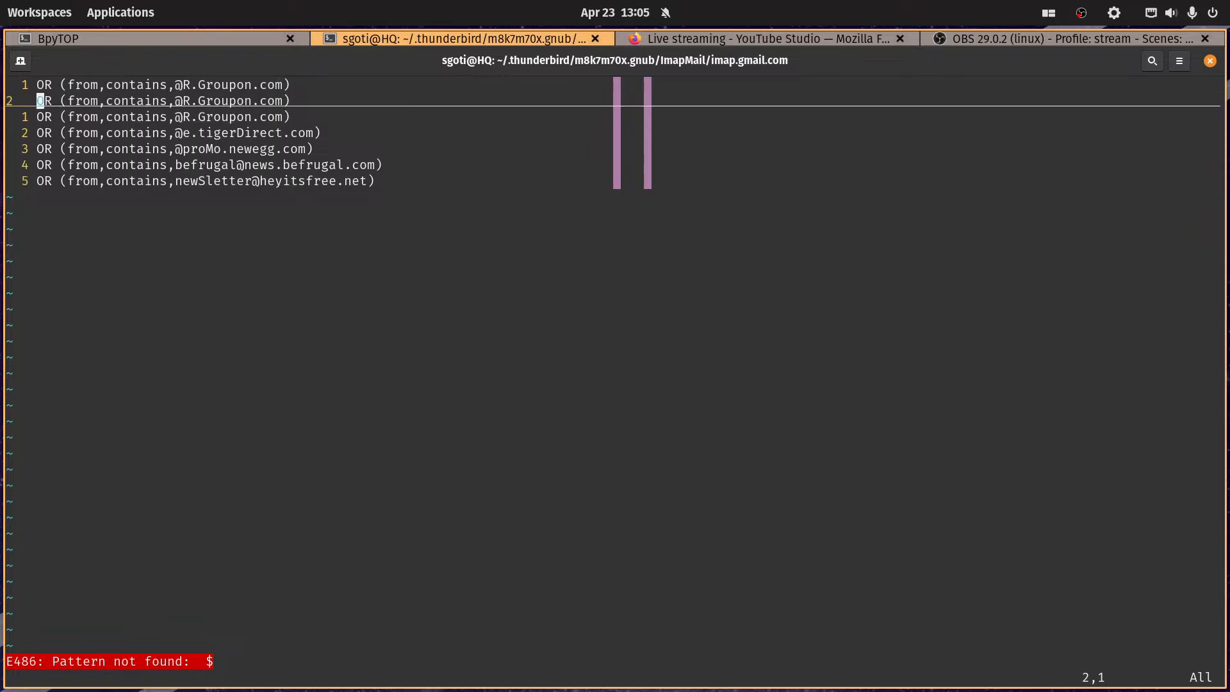
{"action": "key", "text": "k"}
{"action": "key", "text": "j"}
{"action": "key", "text": "j"}
{"action": "key", "text": "j"}
{"action": "key", "text": "k"}
{"action": "key", "text": "k"}
{"action": "key", "text": "k"}
{"action": "key", "text": "j"}
{"action": "key", "text": "backslash"}
{"action": "key", "text": "s"}
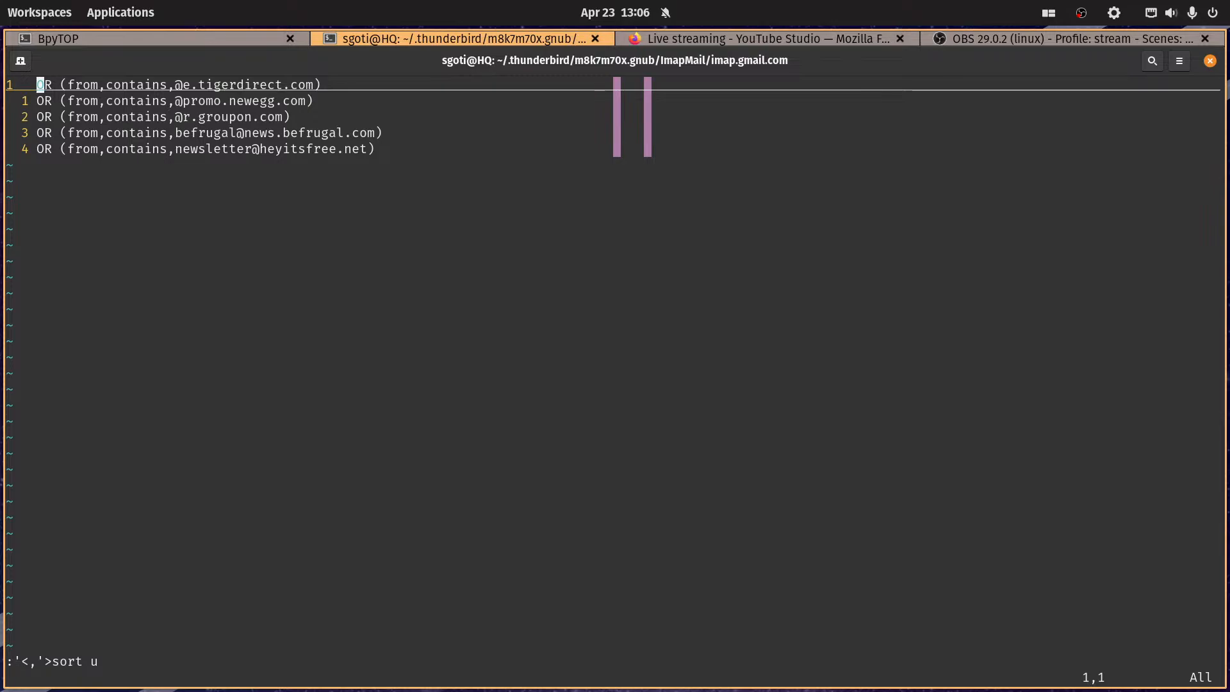
Step: Use the leader 3 and 4 mappings to join the clauses with spaces into one line wrapped in condition="…"
{"action": "key", "text": "backslash"}
{"action": "key", "text": "s"}
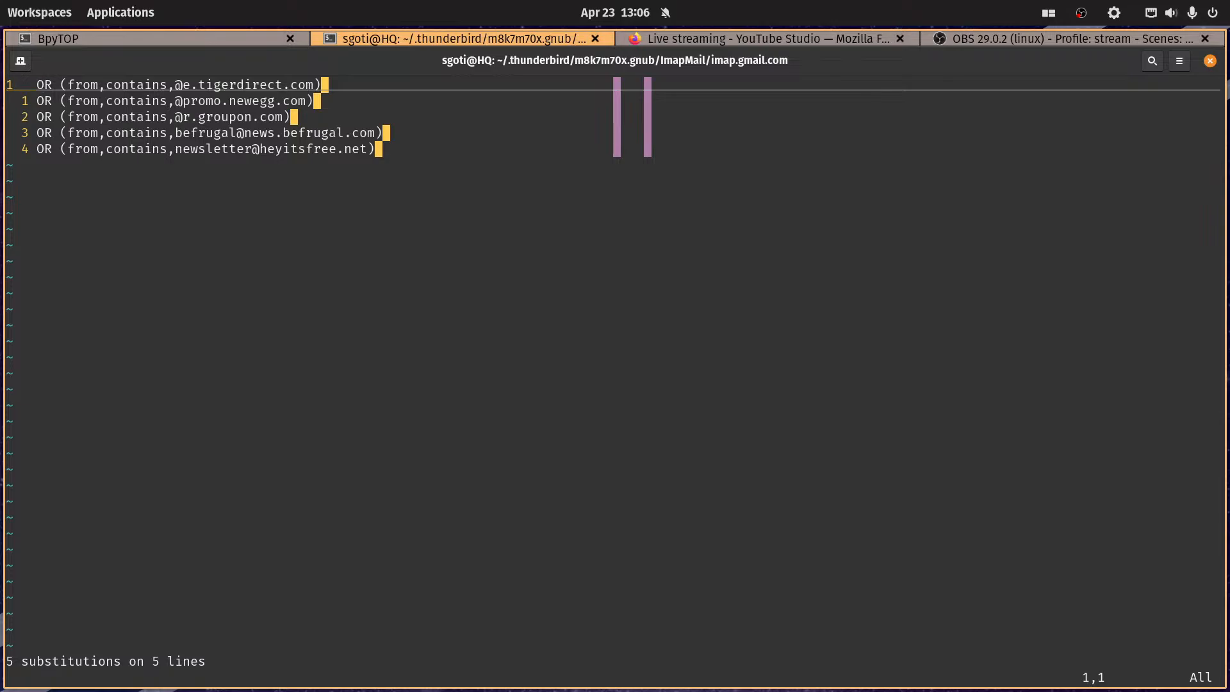
{"action": "key", "text": "5"}
{"action": "key", "text": "shift+j"}
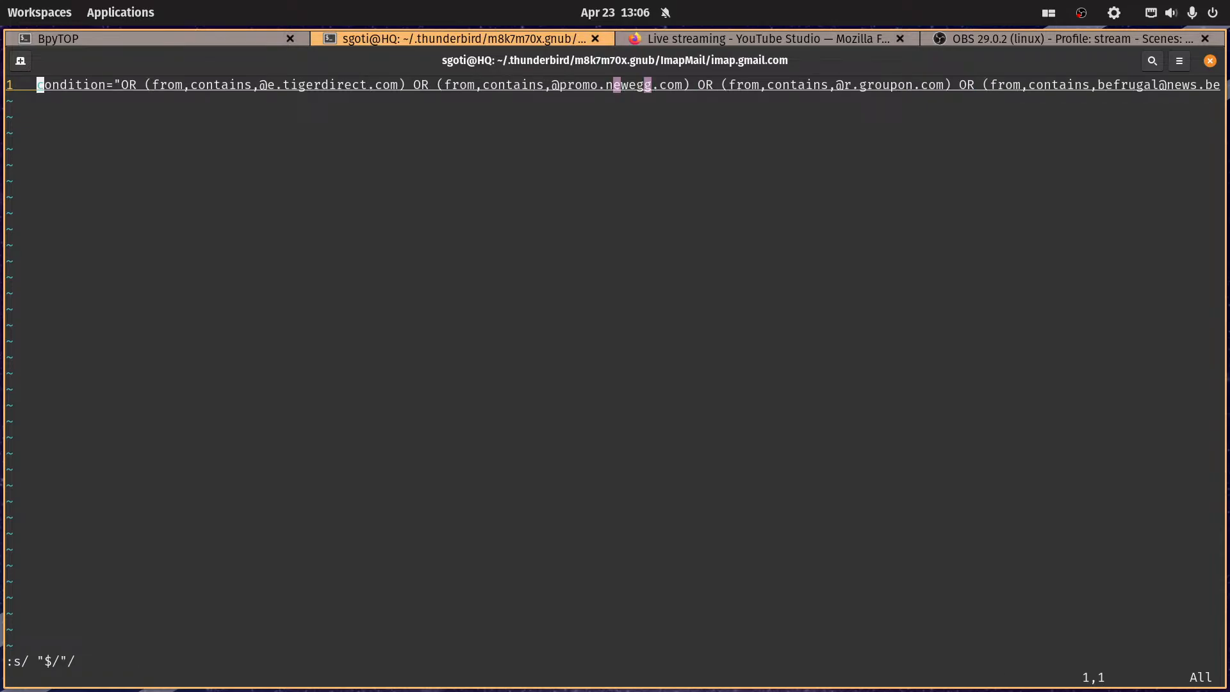
Step: Examine the rebuilt condition line, checking its condition=" prefix and the closing quote at its end
{"action": "key", "text": "l"}
{"action": "key", "text": "l"}
{"action": "key", "text": "l"}
{"action": "key", "text": "l"}
{"action": "key", "text": "l"}
{"action": "key", "text": "l"}
{"action": "key", "text": "l"}
{"action": "key", "text": "l"}
{"action": "key", "text": "l"}
{"action": "key", "text": "l"}
{"action": "key", "text": "h"}
{"action": "key", "text": "h"}
{"action": "key", "text": "l"}
{"action": "key", "text": "dollar"}
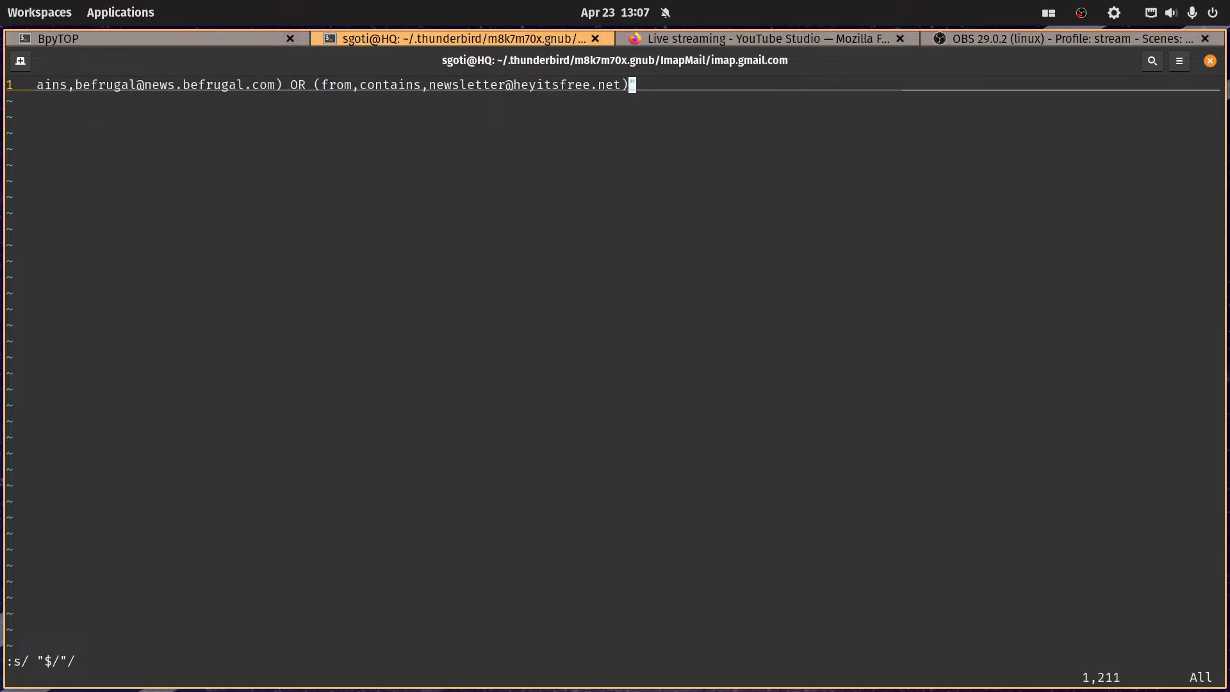
{"action": "key", "text": "0"}
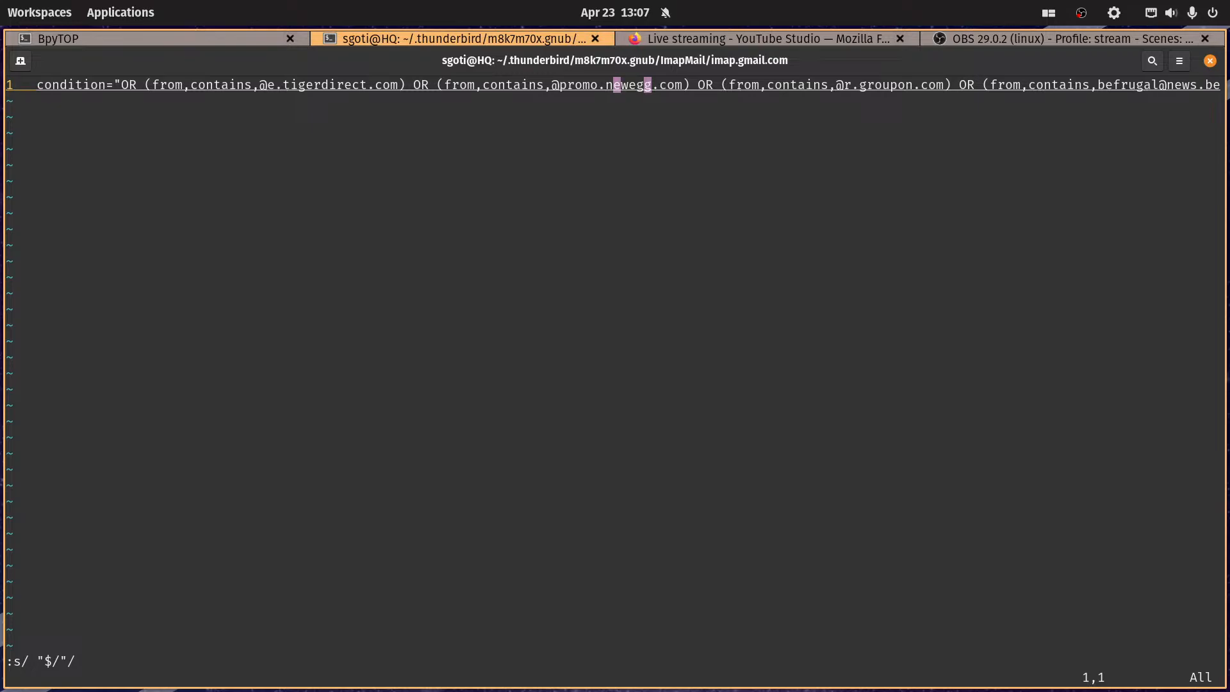
Step: Switch to buffer 1 without saving test.txt and paste the rebuilt condition line below the deals filter's condition for comparison
{"action": "type", "text": ":b1"}
{"action": "key", "text": "Return"}
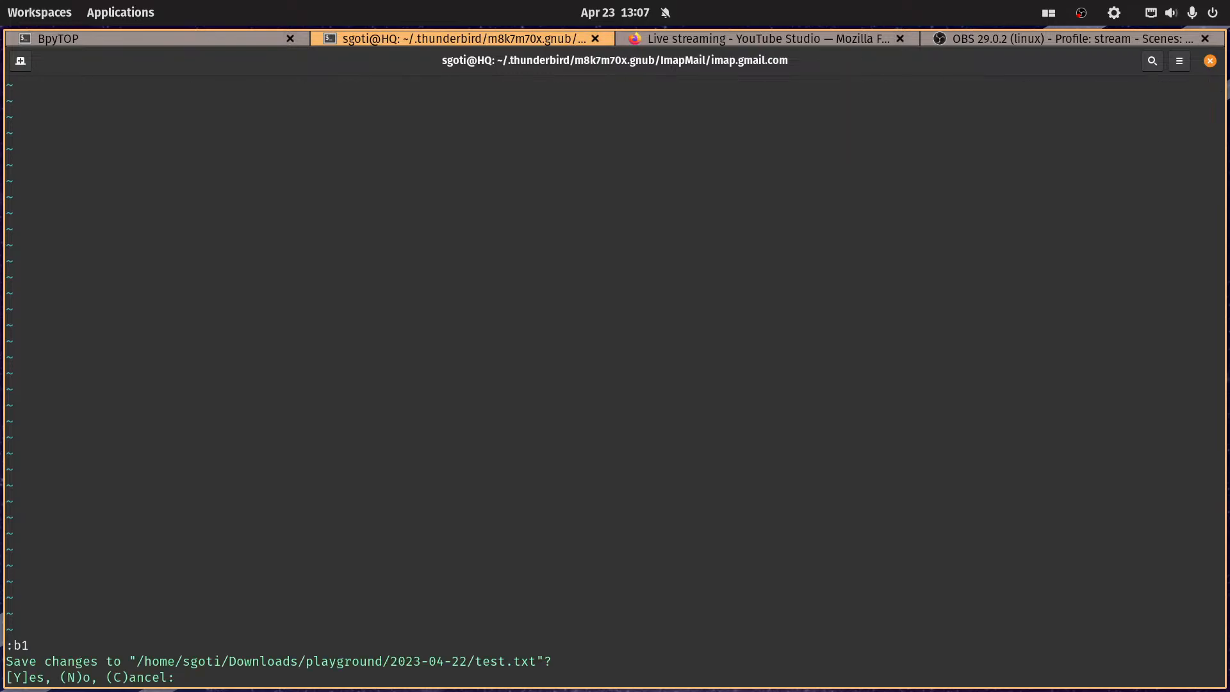
{"action": "key", "text": "n"}
{"action": "key", "text": "Return"}
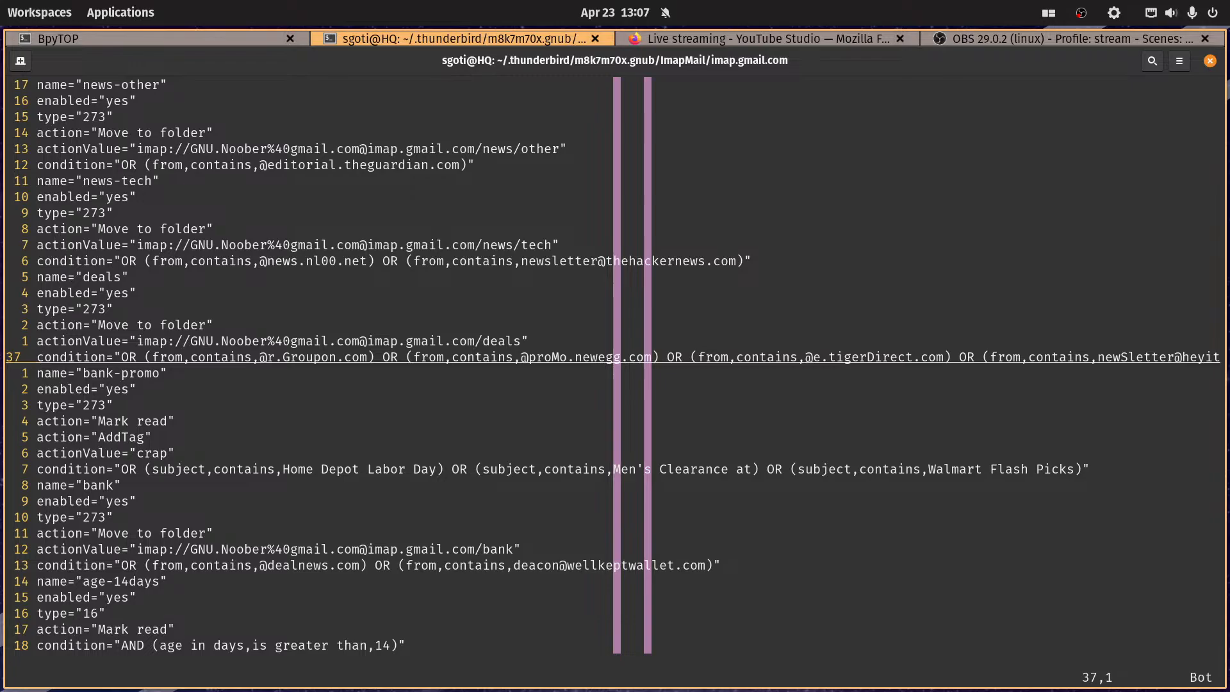
{"action": "key", "text": "p"}
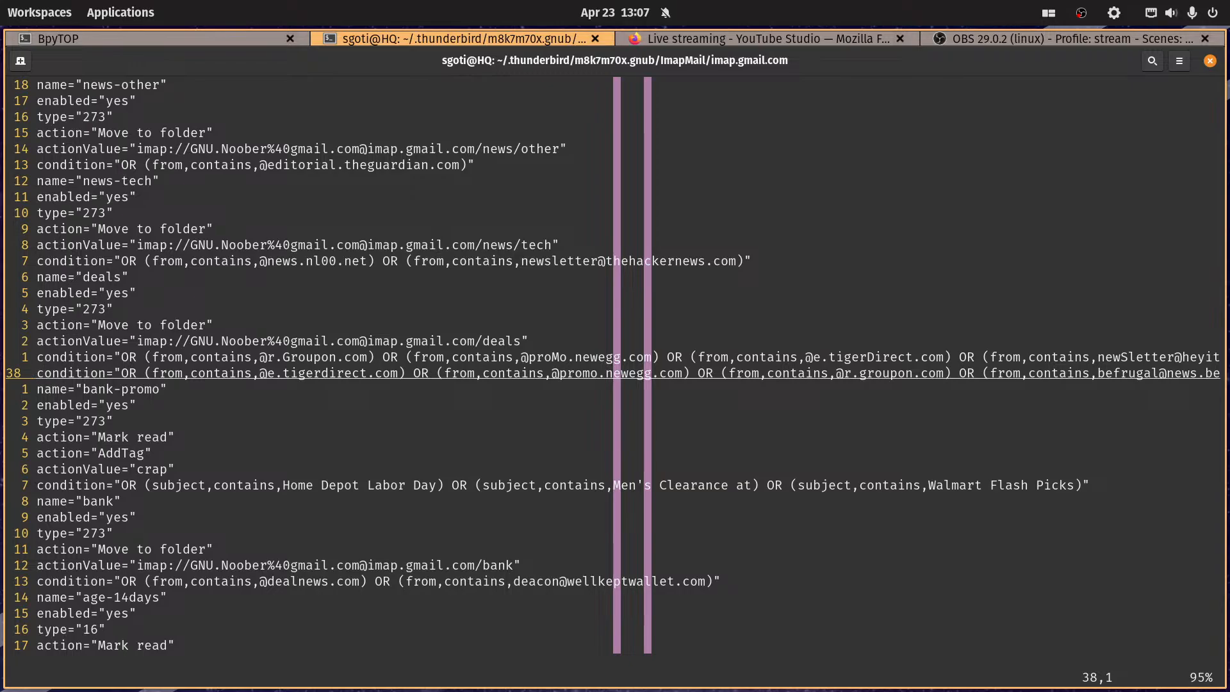
{"action": "key", "text": "k"}
{"action": "key", "text": "dollar"}
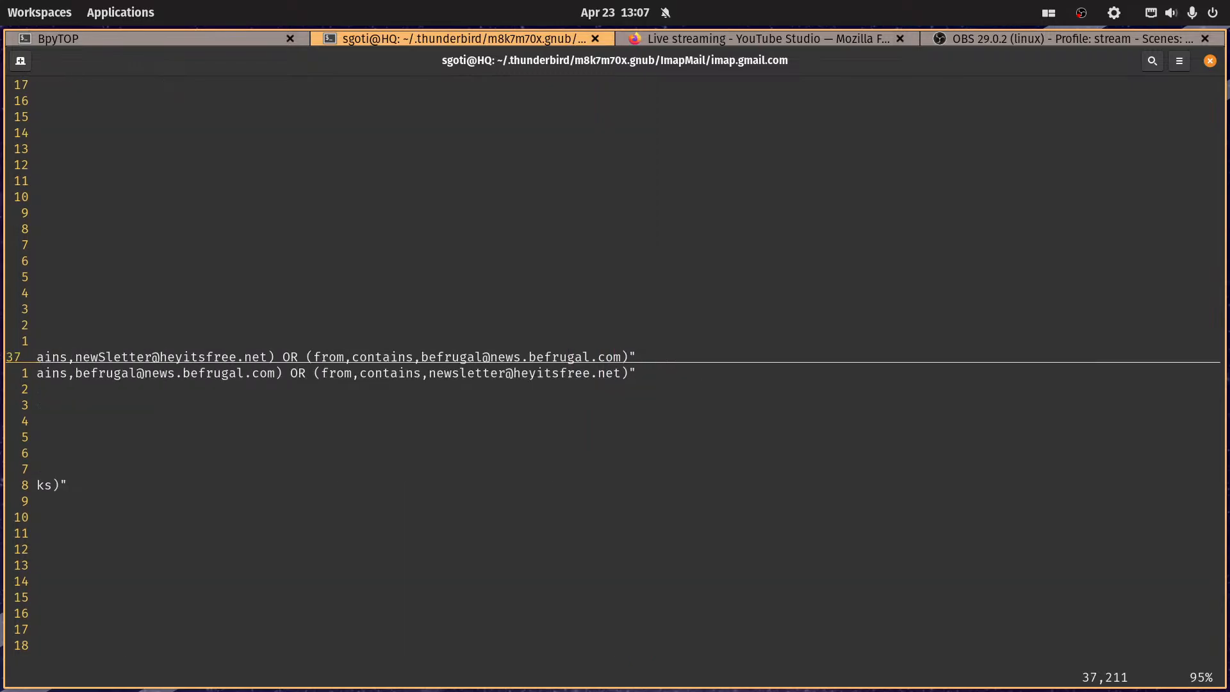
Step: Compare the deals filter's original condition line with the rebuilt one below it, from the line ends to the sender clauses
{"action": "key", "text": "j"}
{"action": "key", "text": "k"}
{"action": "key", "text": "j"}
{"action": "key", "text": "k"}
{"action": "key", "text": "j"}
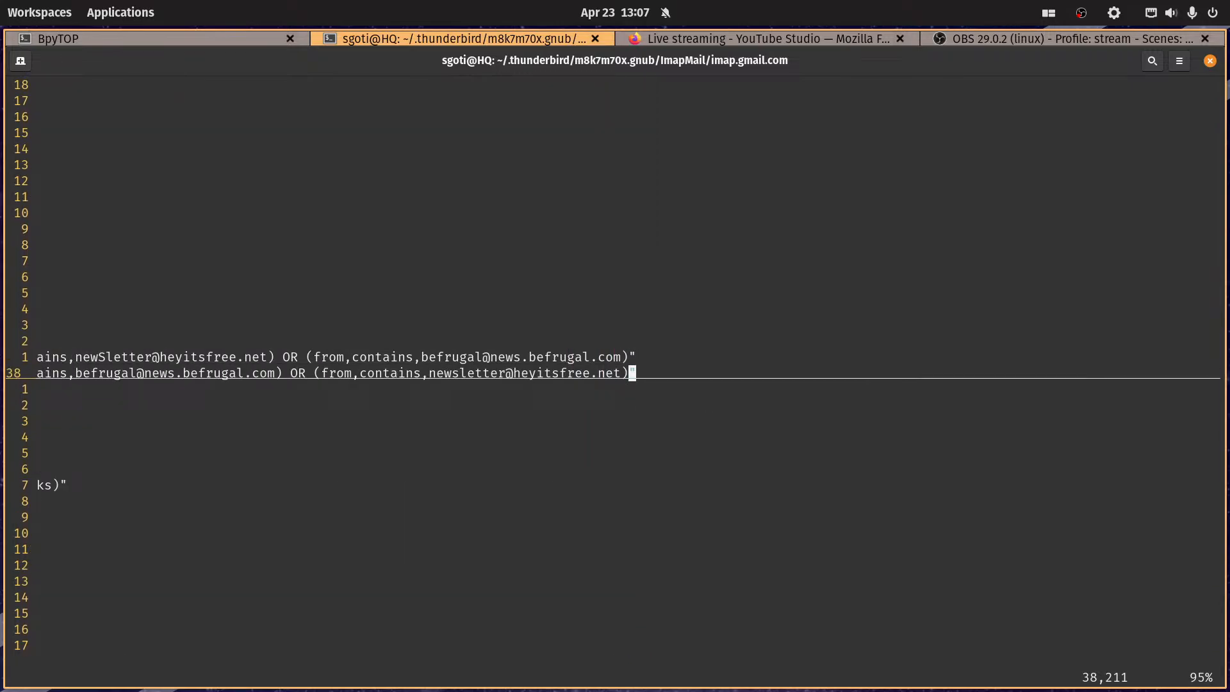
{"action": "key", "text": "k"}
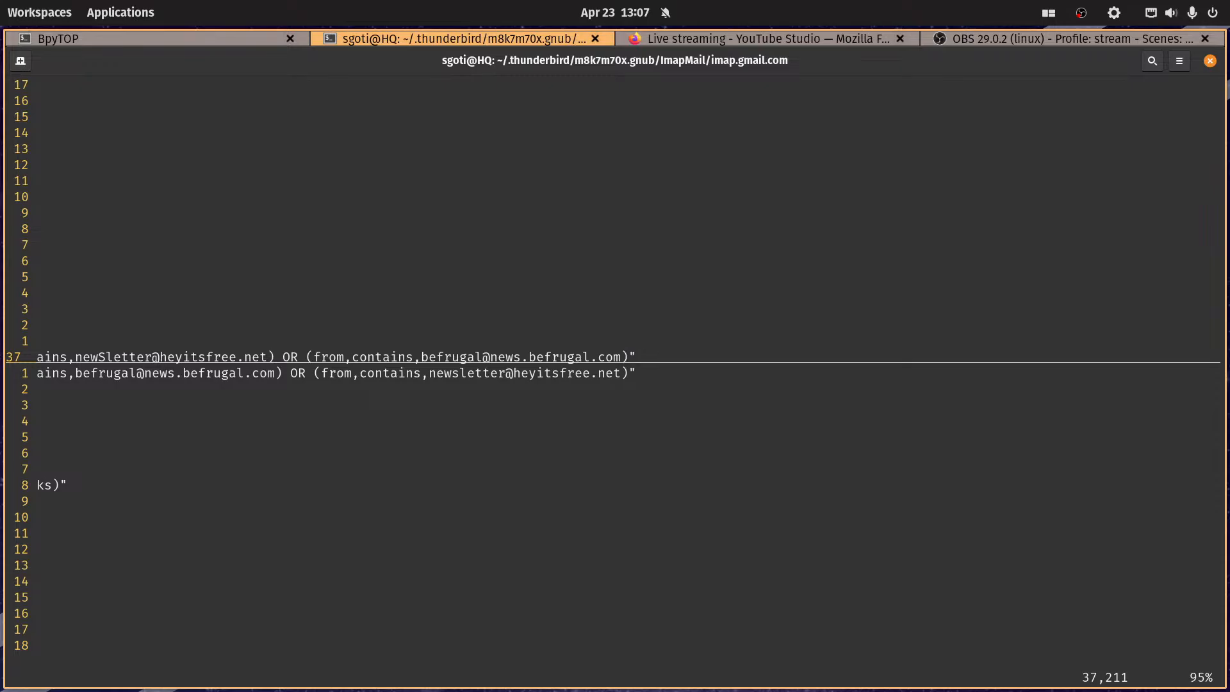
{"action": "key", "text": "0"}
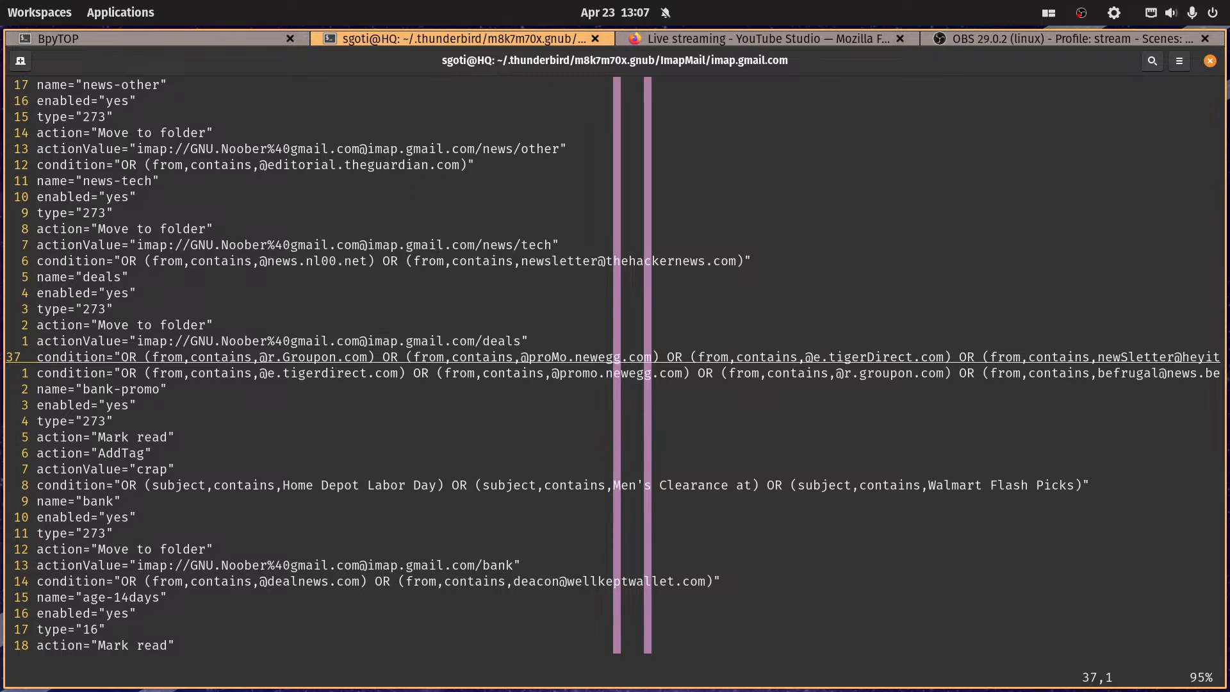
{"action": "key", "text": "l"}
{"action": "key", "text": "l"}
{"action": "key", "text": "l"}
{"action": "key", "text": "l"}
{"action": "key", "text": "l"}
{"action": "key", "text": "l"}
{"action": "key", "text": "l"}
{"action": "key", "text": "l"}
{"action": "key", "text": "l"}
{"action": "key", "text": "l"}
{"action": "key", "text": "l"}
{"action": "key", "text": "l"}
{"action": "key", "text": "l"}
{"action": "key", "text": "l"}
{"action": "key", "text": "l"}
{"action": "key", "text": "l"}
{"action": "key", "text": "l"}
{"action": "key", "text": "l"}
{"action": "key", "text": "l"}
{"action": "key", "text": "l"}
Step: Delete the deals filter's original condition line, keeping the rebuilt one, and save msgFilterRules.dat
{"action": "key", "text": "d"}
{"action": "key", "text": "d"}
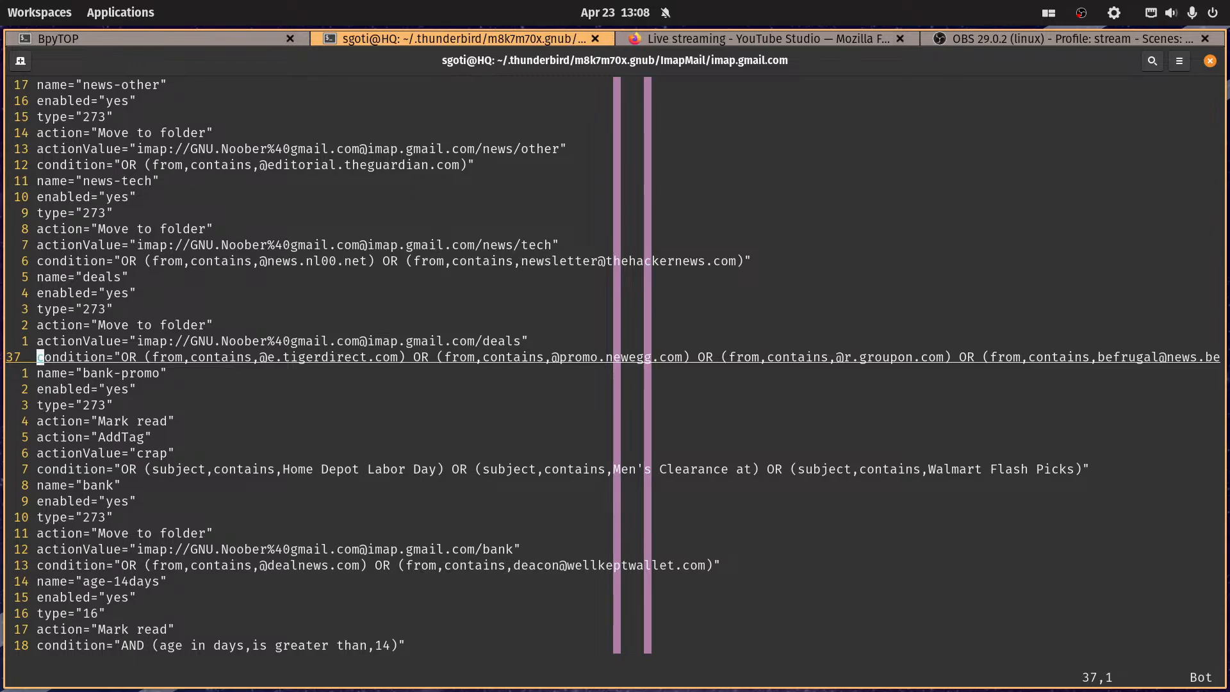
{"action": "type", "text": ":w"}
{"action": "key", "text": "Return"}
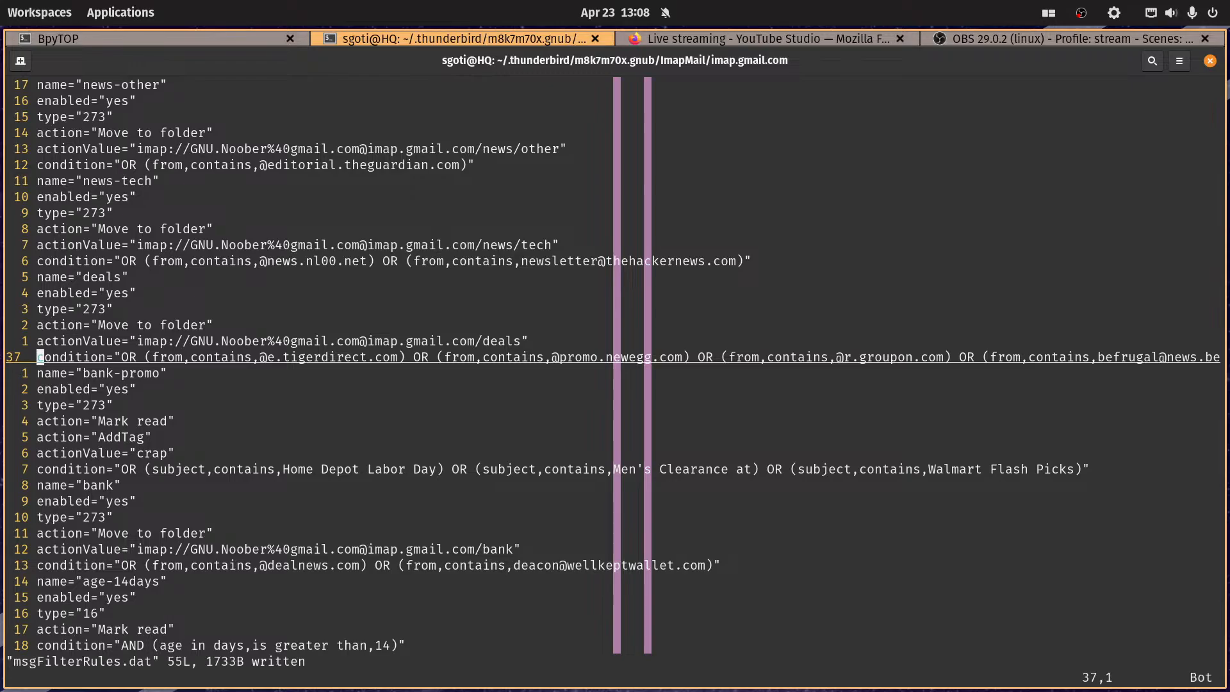
Step: Launch Thunderbird with the gnub profile and compact the folders, enabling automatic compacting in the future
{"action": "key", "text": "super"}
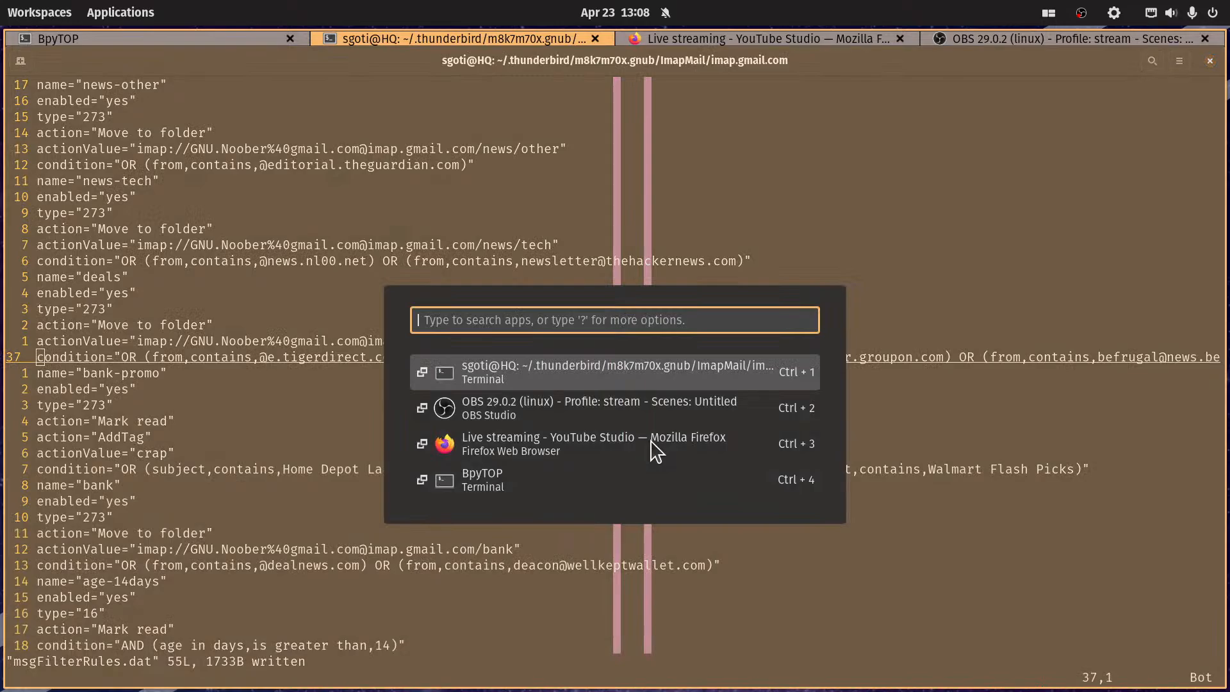
{"action": "type", "text": "th"}
{"action": "key", "text": "Return"}
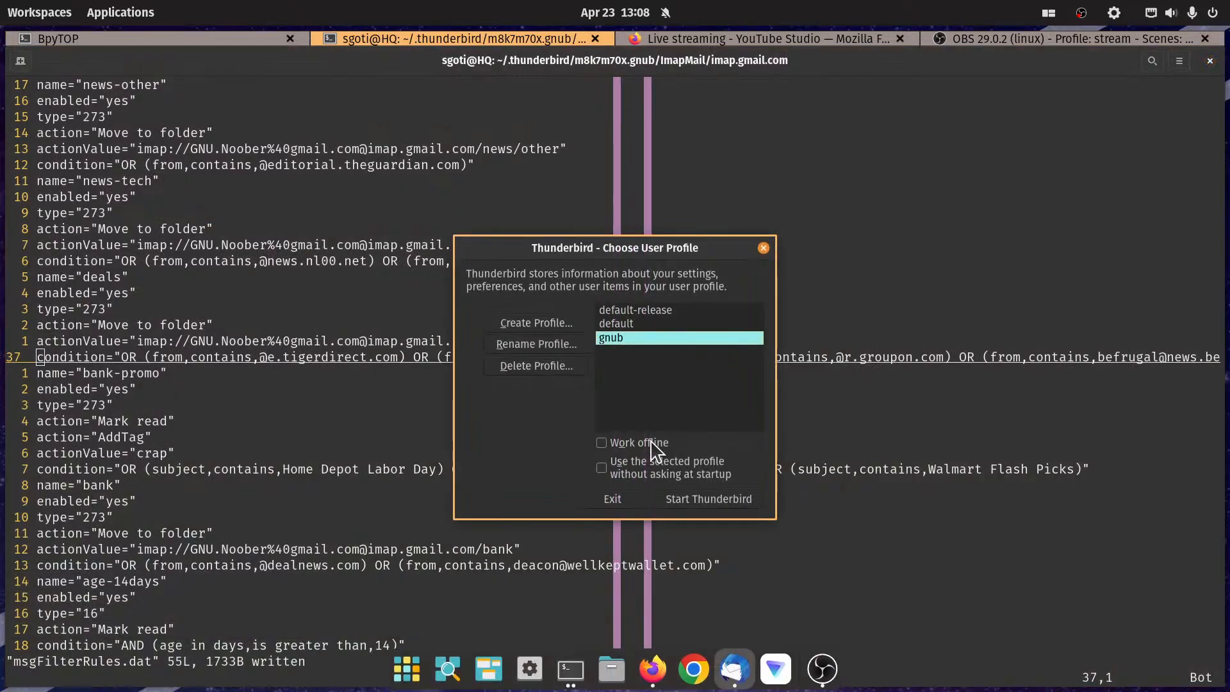
{"action": "left_click", "coordinate": [695, 499]}
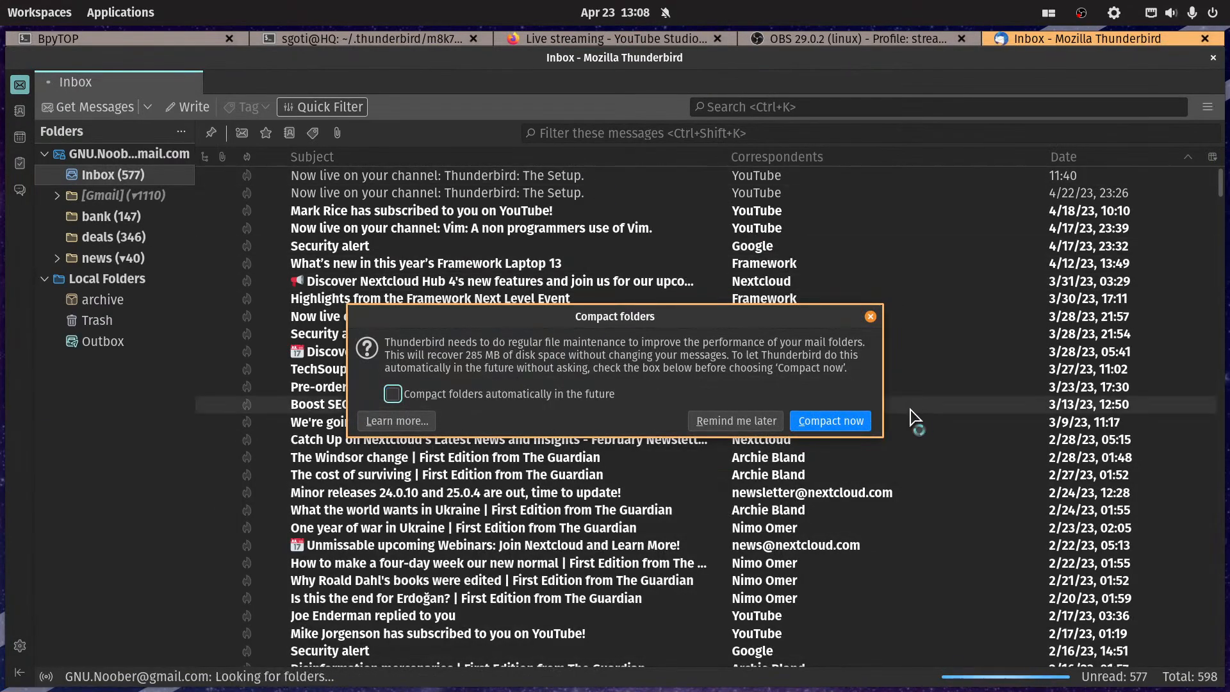
{"action": "left_click", "coordinate": [448, 393]}
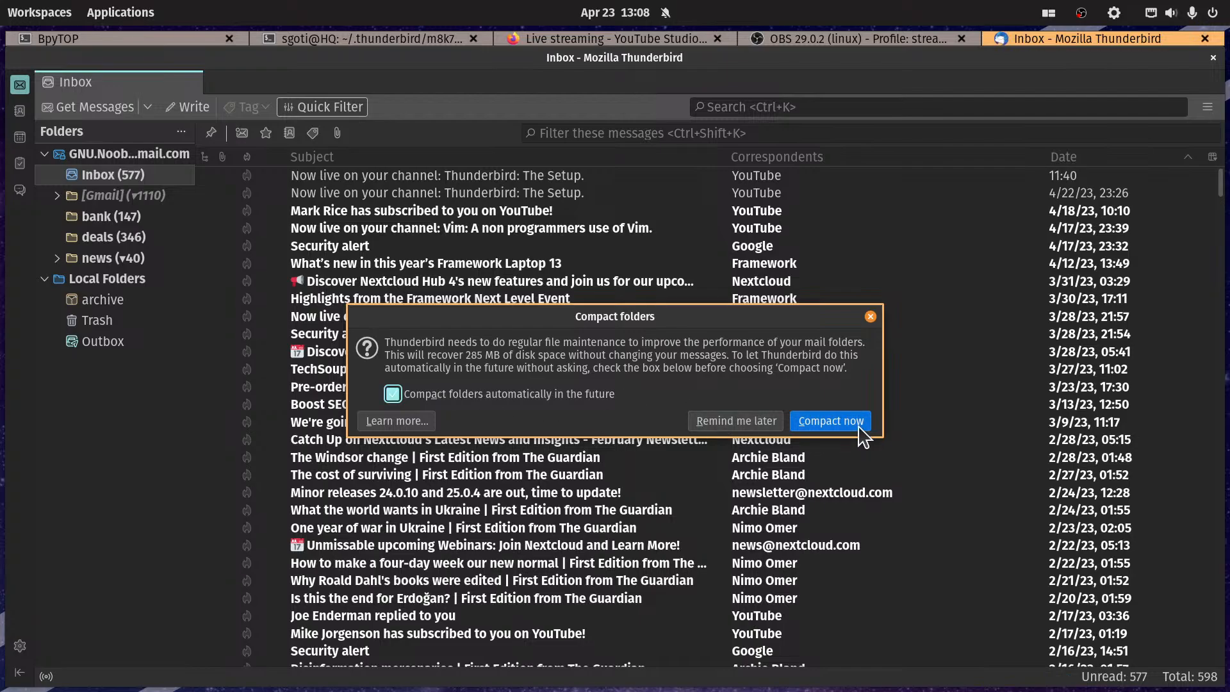
{"action": "left_click", "coordinate": [831, 421]}
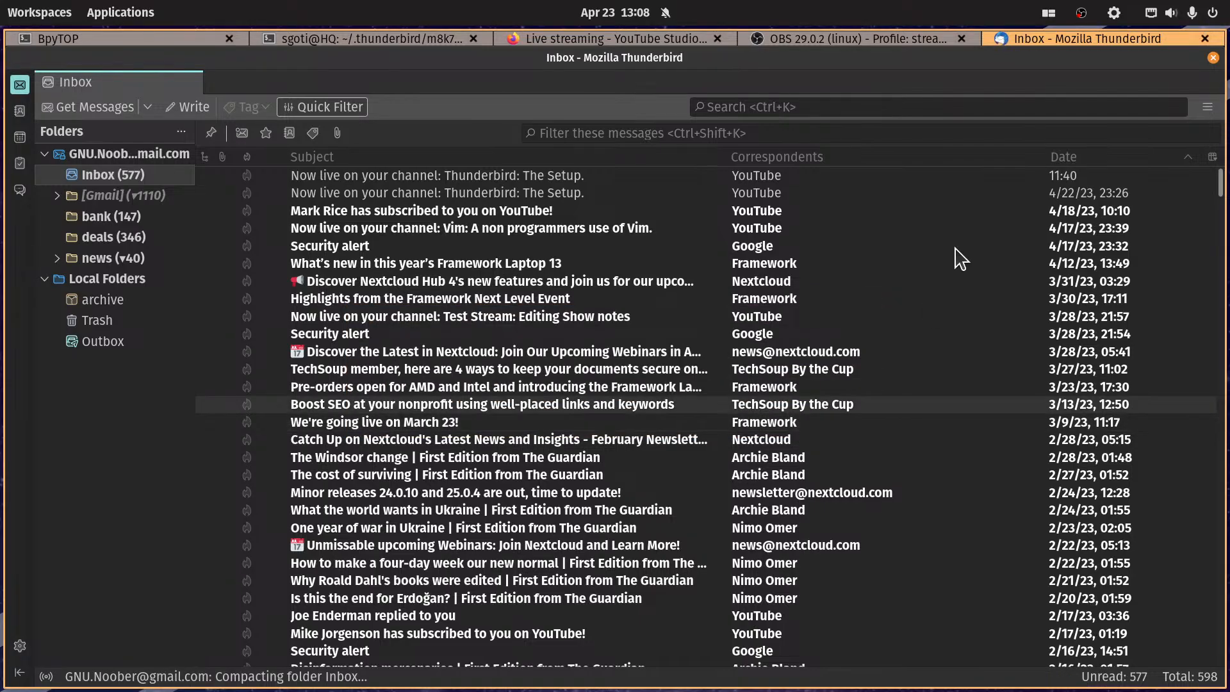
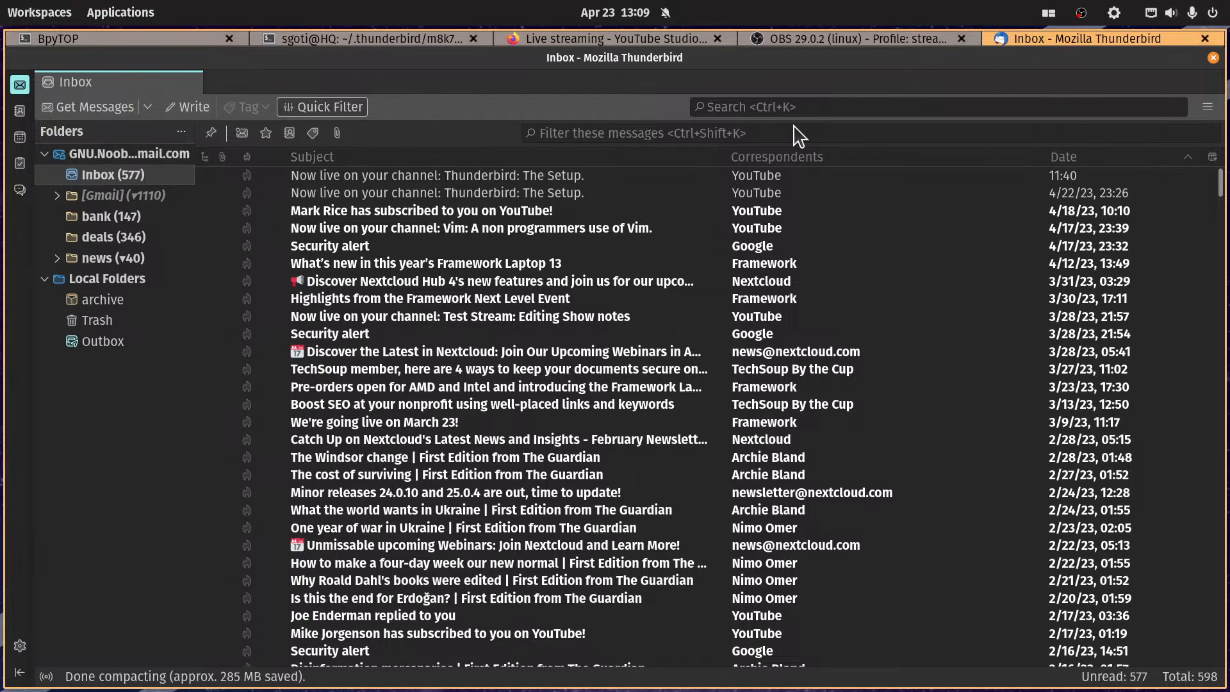
Step: Open the message filters and review the deals filter's sender rules, leaving the filter unedited
{"action": "left_click", "coordinate": [1207, 106]}
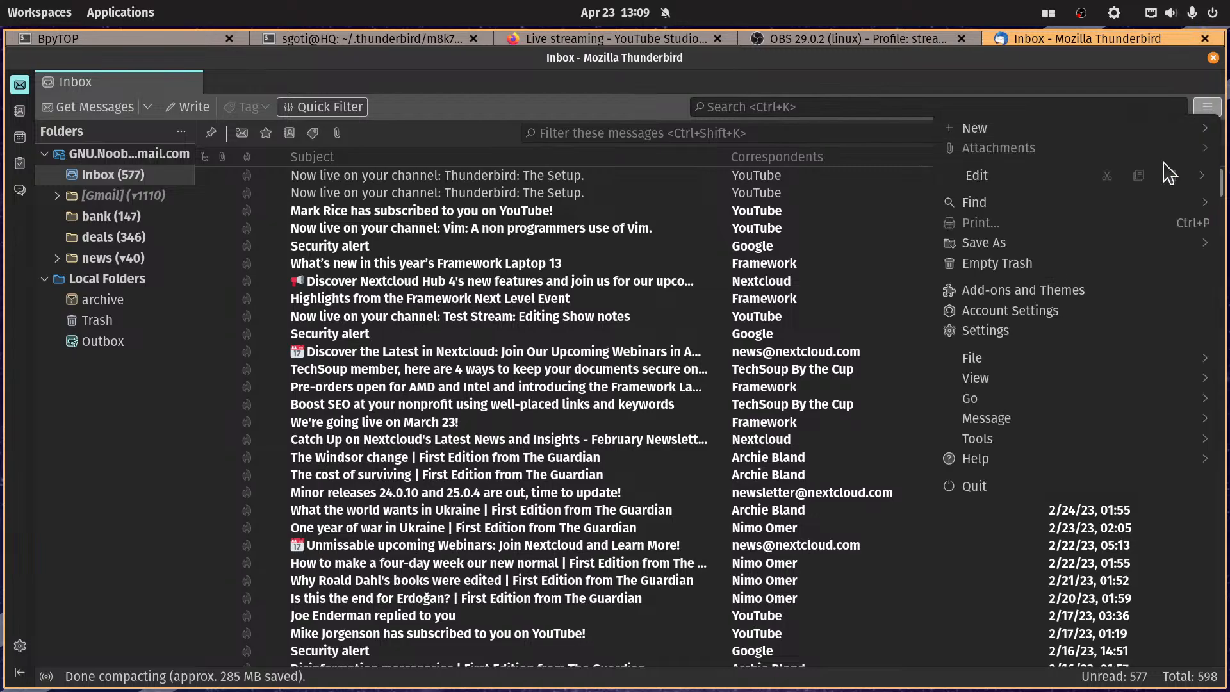
{"action": "left_click", "coordinate": [1002, 441]}
{"action": "left_click", "coordinate": [1011, 194]}
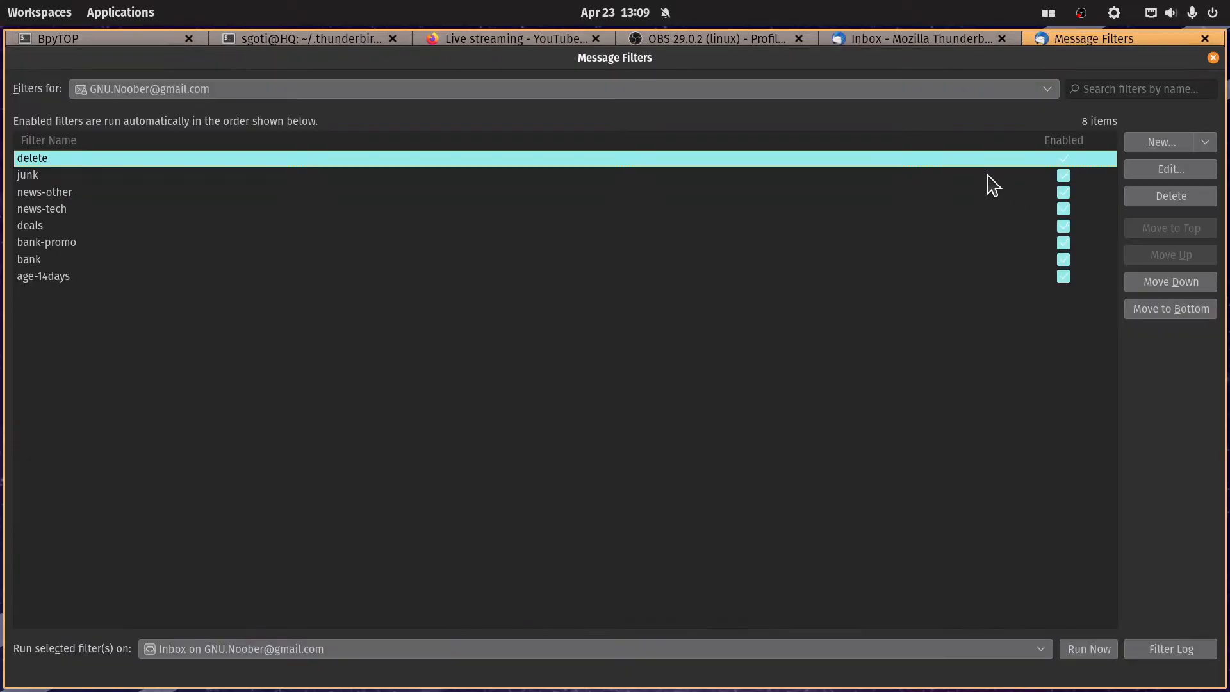
{"action": "left_click", "coordinate": [44, 224]}
{"action": "left_click", "coordinate": [1131, 168]}
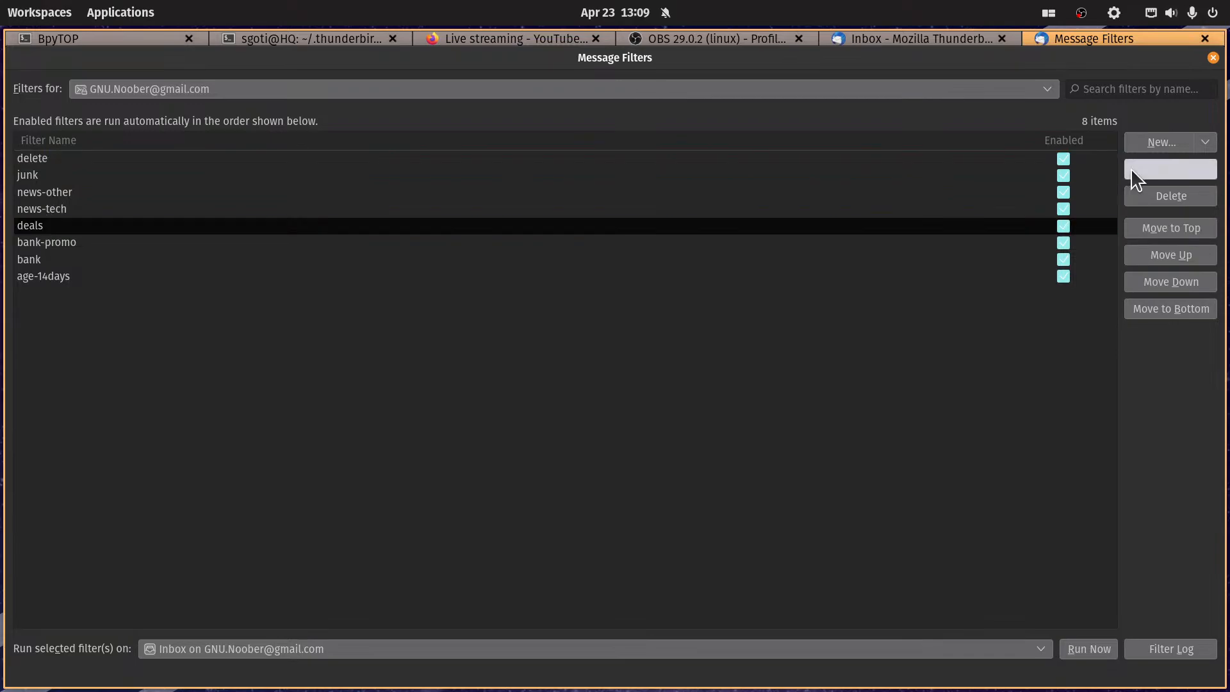
{"action": "scroll", "coordinate": [758, 386], "scroll_direction": "down", "scroll_amount": 2}
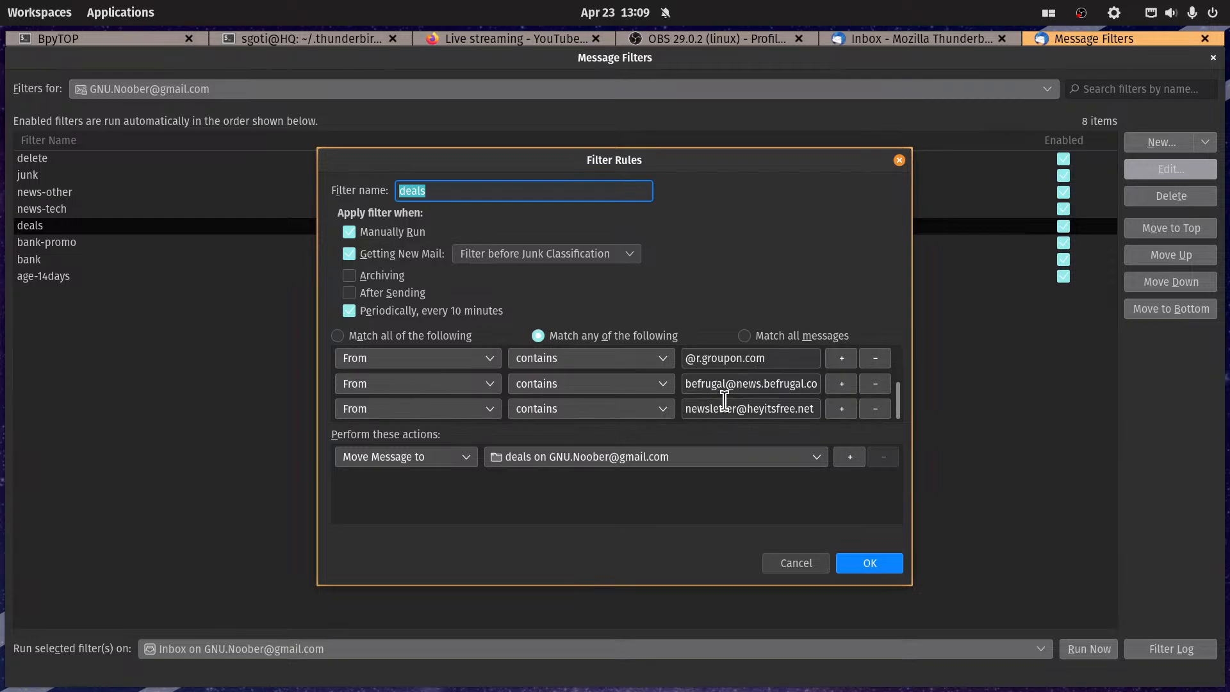
{"action": "scroll", "coordinate": [701, 403], "scroll_direction": "up", "scroll_amount": 2}
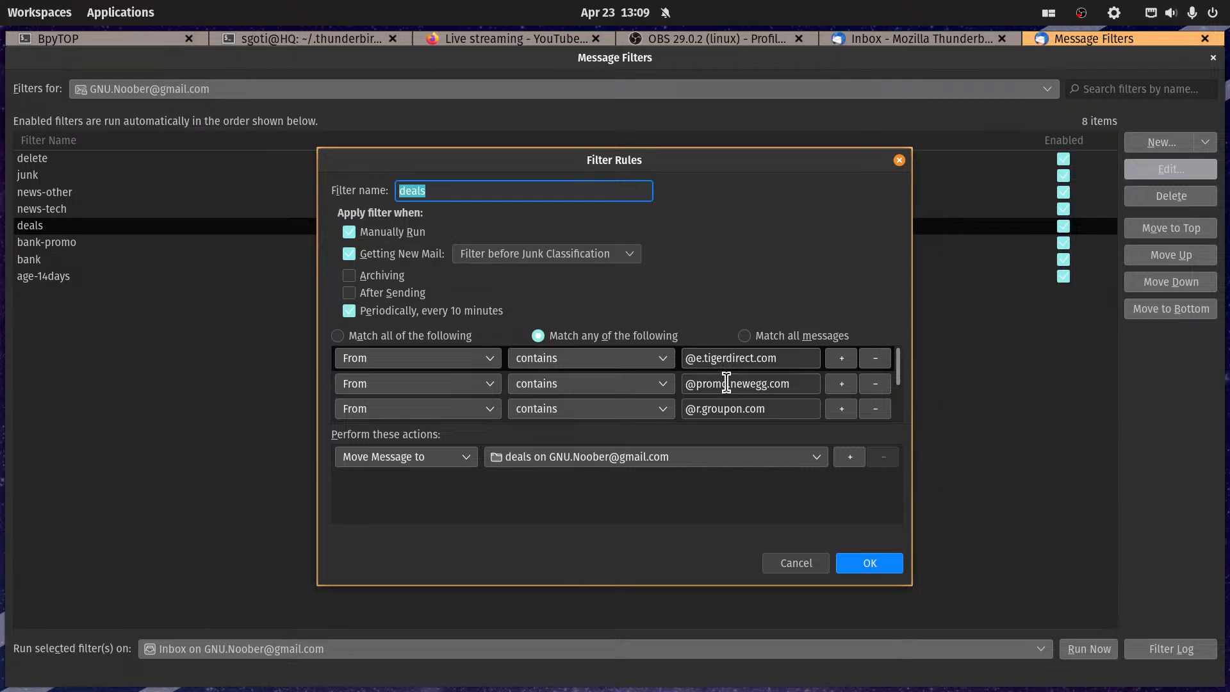
{"action": "scroll", "coordinate": [726, 383], "scroll_direction": "down", "scroll_amount": 2}
{"action": "scroll", "coordinate": [734, 389], "scroll_direction": "up", "scroll_amount": 2}
{"action": "scroll", "coordinate": [776, 379], "scroll_direction": "down", "scroll_amount": 2}
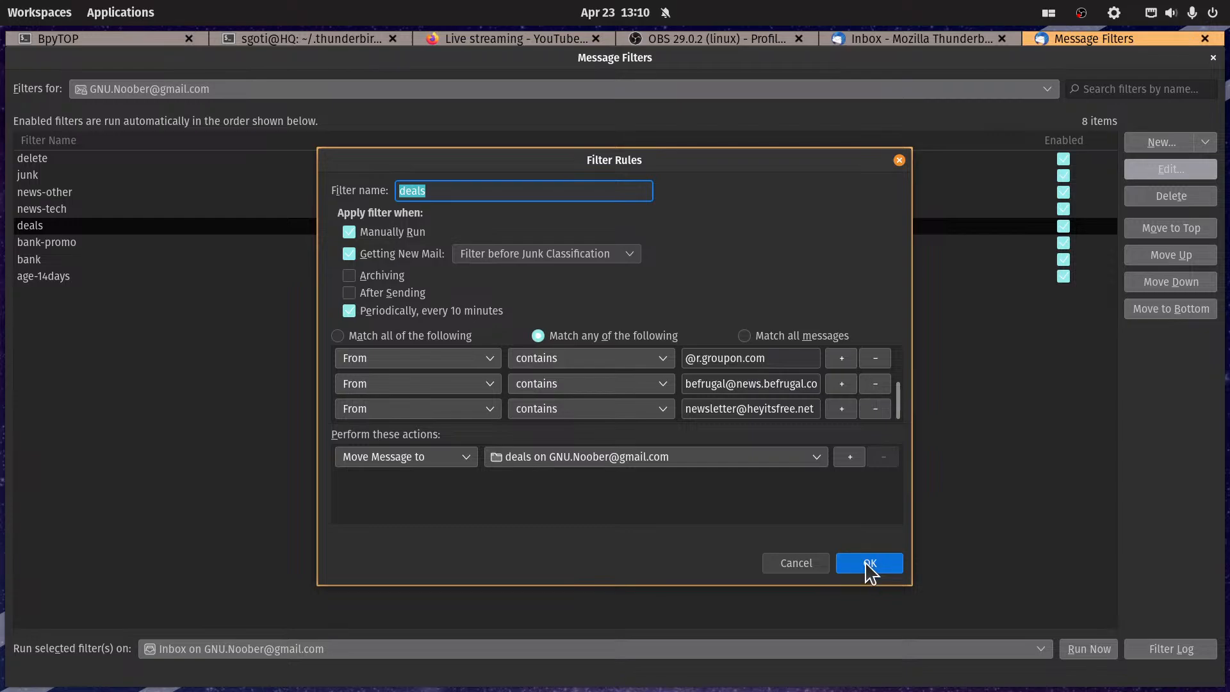
{"action": "left_click", "coordinate": [820, 567]}
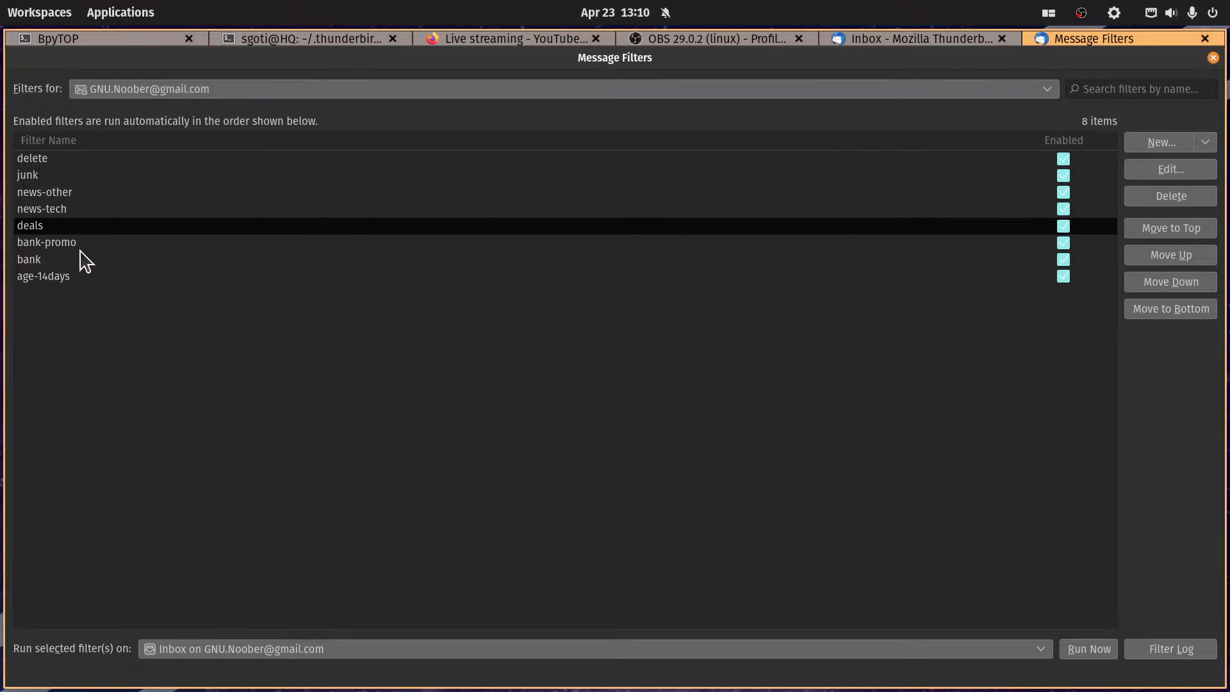
Step: Reopen the deals filter, check its full list of From rules once more, and cancel out of it
{"action": "left_click", "coordinate": [63, 246]}
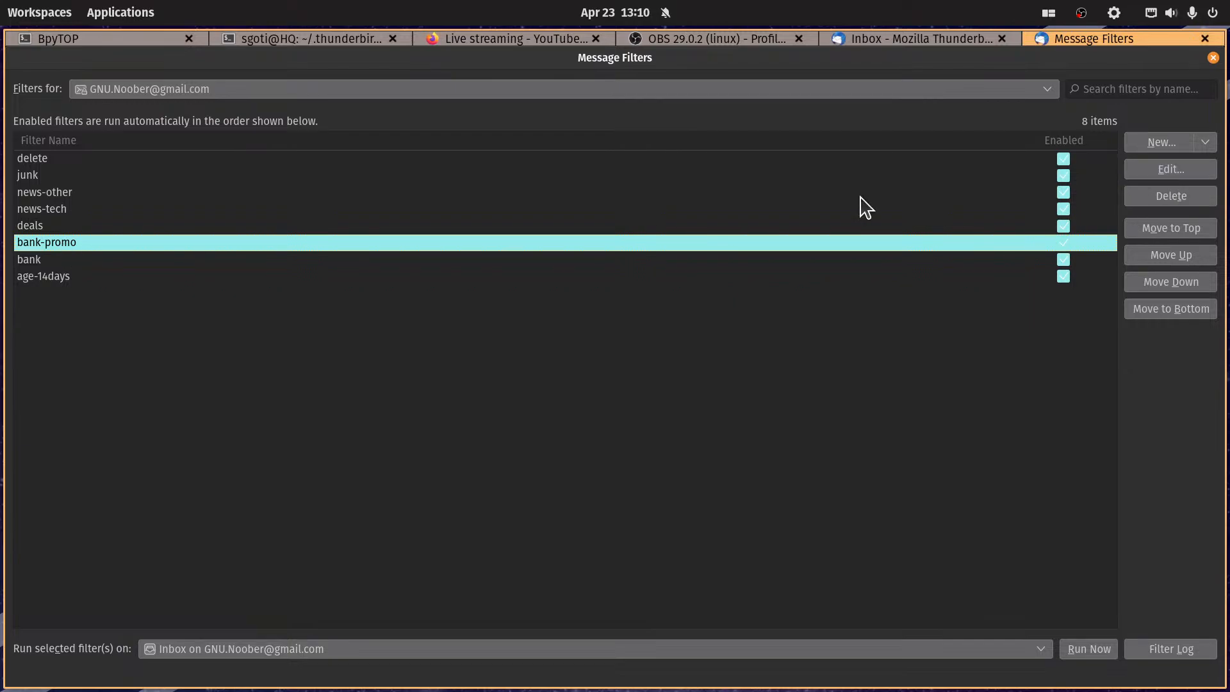
{"action": "left_click", "coordinate": [52, 225]}
{"action": "left_click", "coordinate": [1188, 169]}
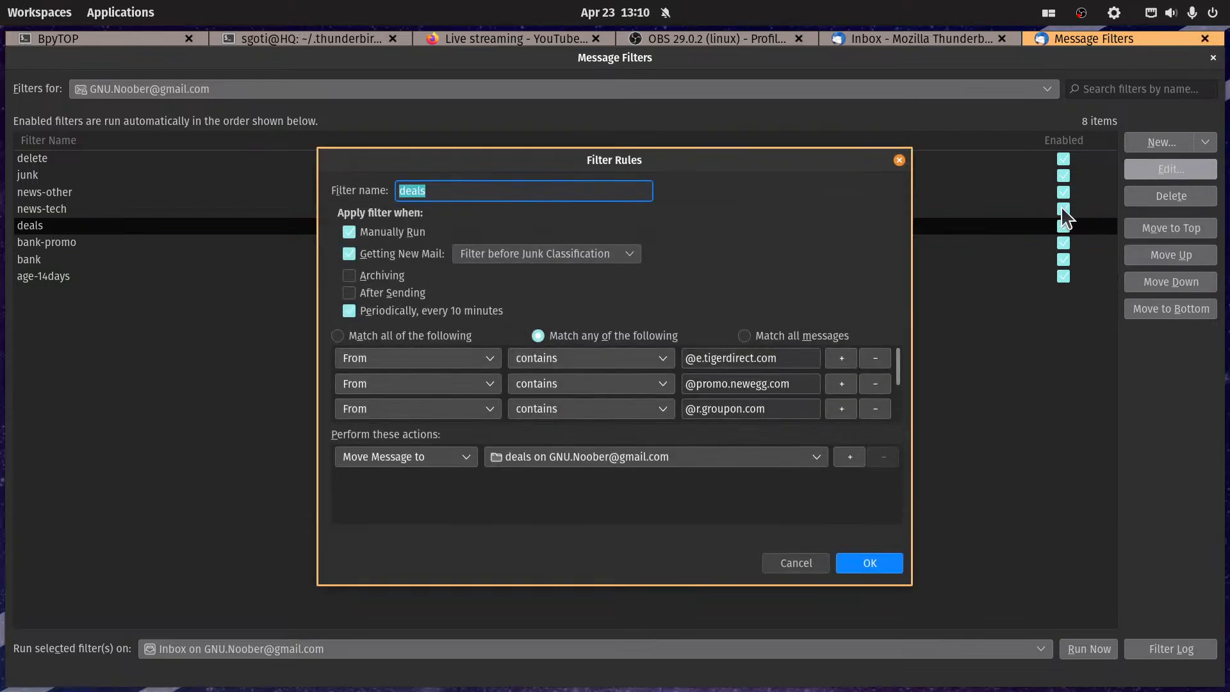
{"action": "scroll", "coordinate": [708, 357], "scroll_direction": "down", "scroll_amount": 2}
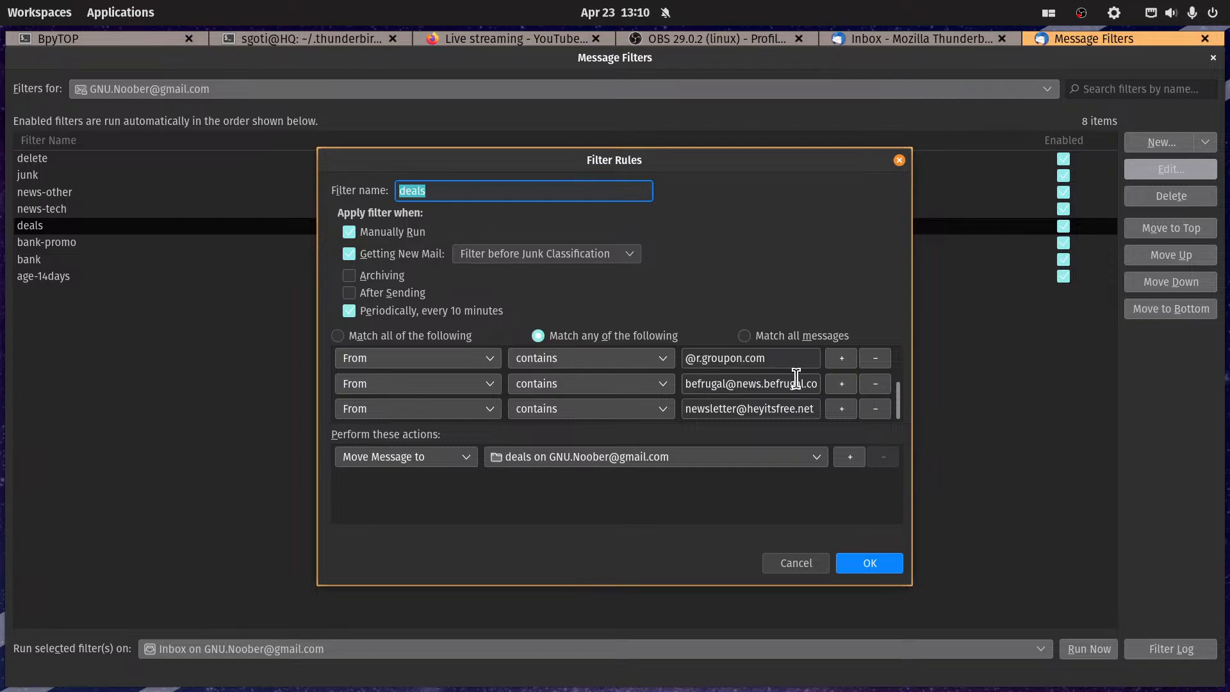
{"action": "left_click", "coordinate": [812, 563]}
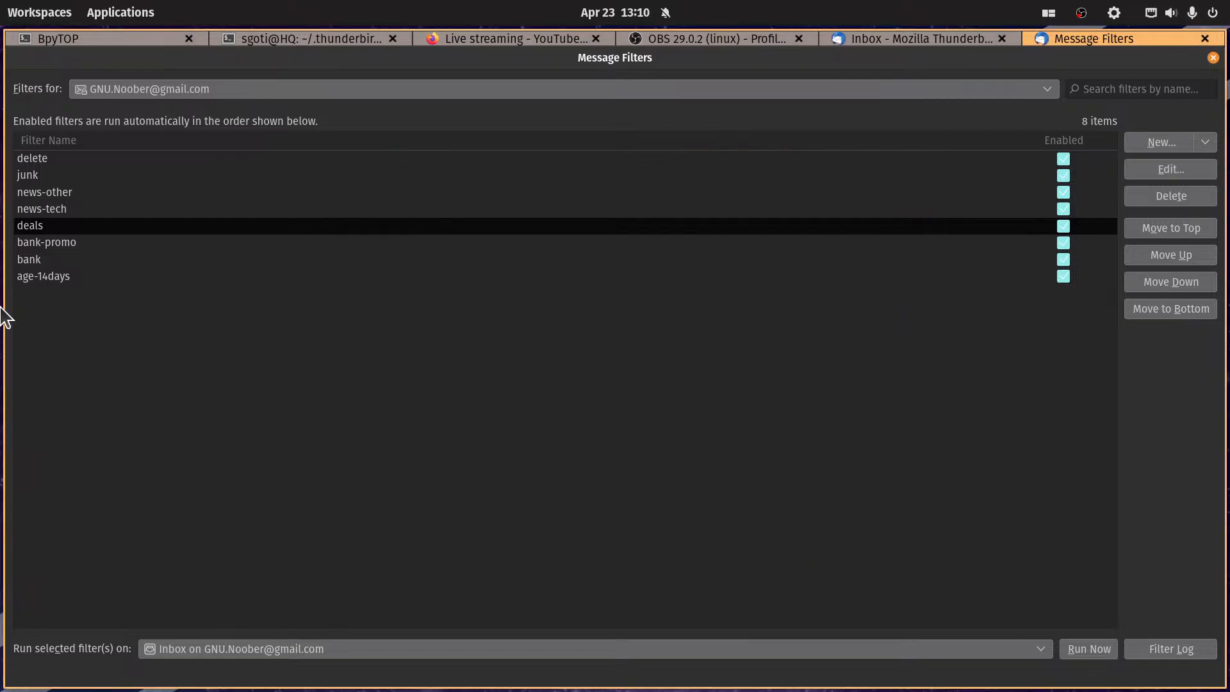
Step: Review the bank-promo filter's subject rules without changing them, and close the message filters and Thunderbird
{"action": "left_click", "coordinate": [61, 242]}
{"action": "left_click", "coordinate": [1163, 174]}
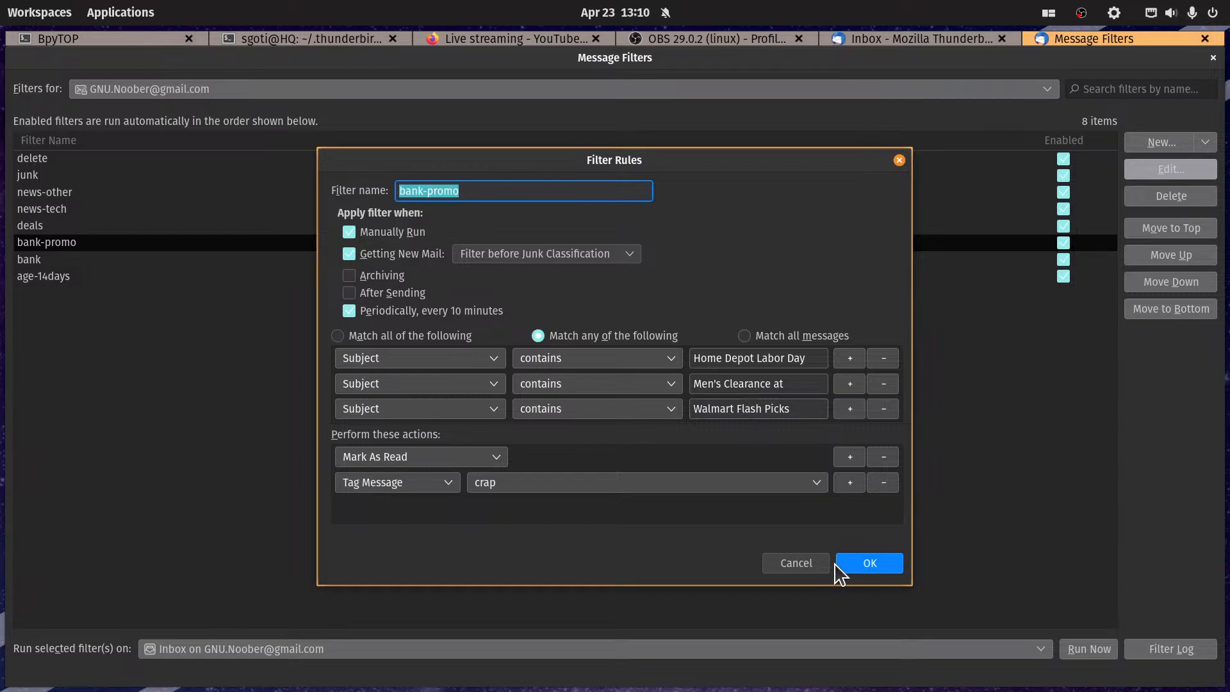
{"action": "left_click", "coordinate": [795, 564]}
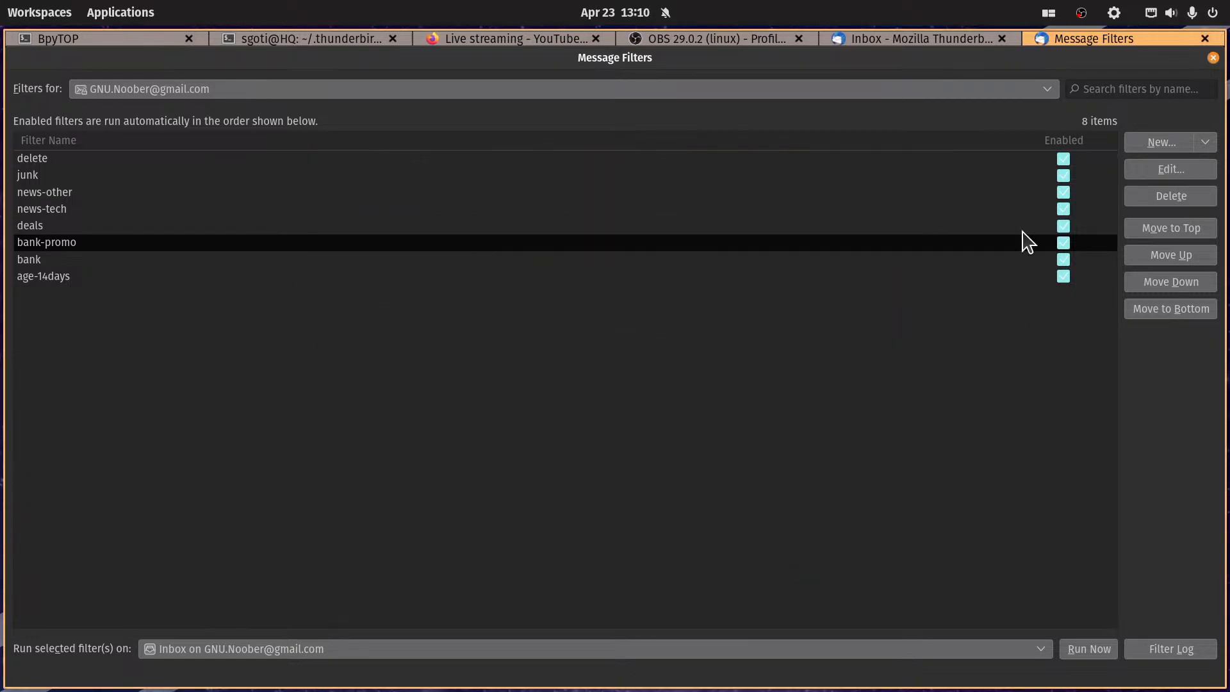
{"action": "left_click", "coordinate": [1214, 58]}
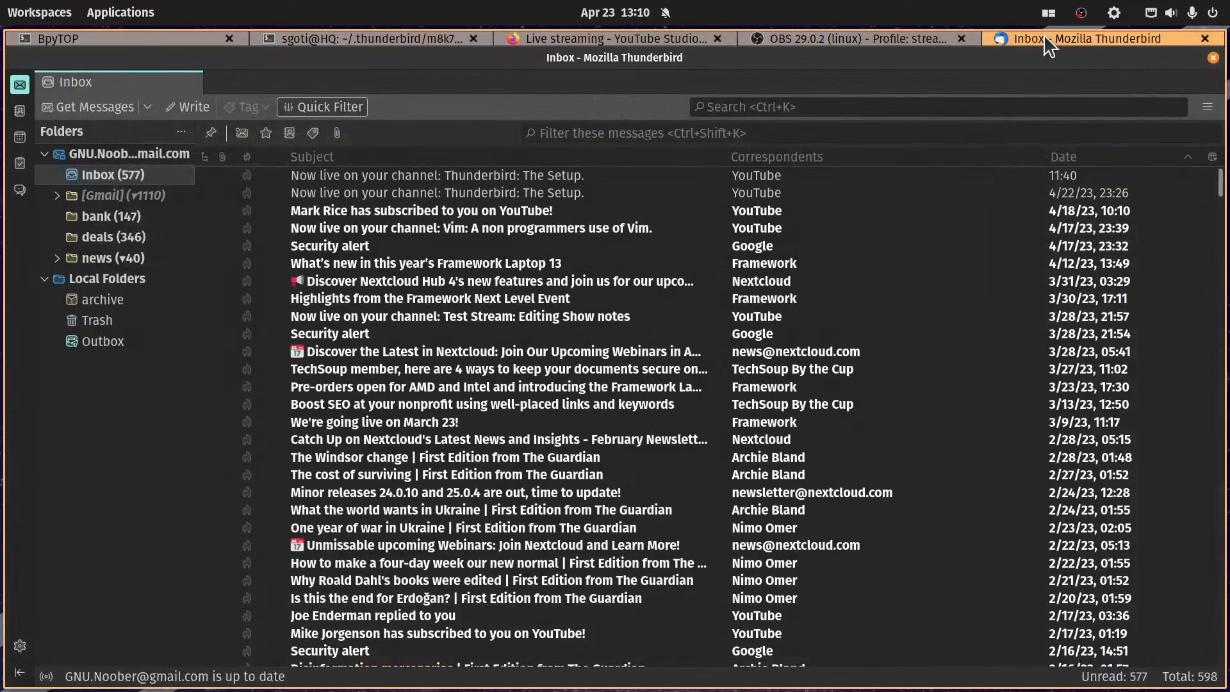
{"action": "left_click", "coordinate": [1213, 59]}
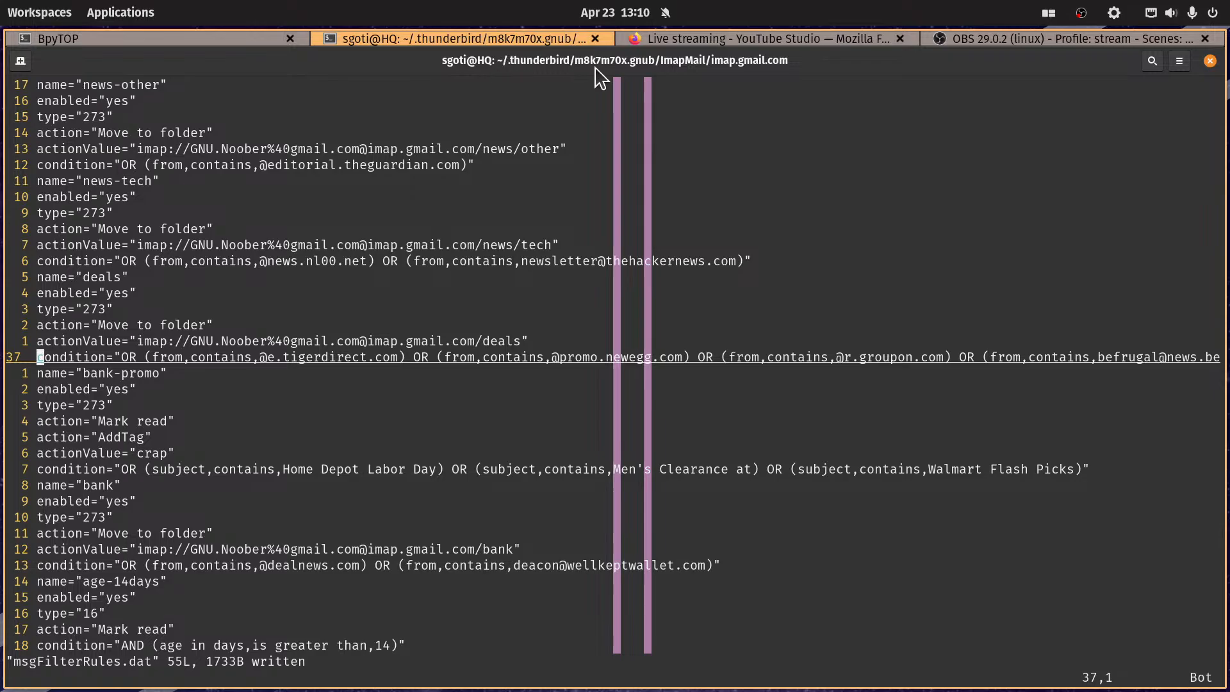
Step: Search msgFilterRules.dat for promo and copy the bank-promo filter's condition line
{"action": "type", "text": "/promo"}
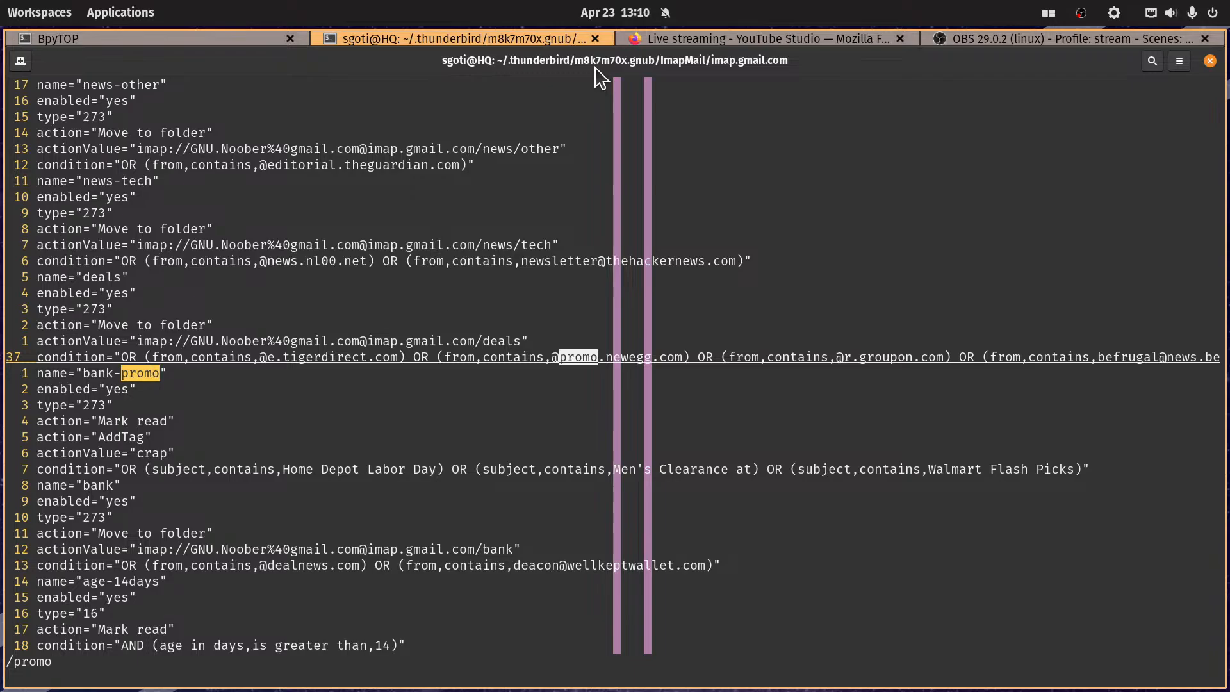
{"action": "key", "text": "Return"}
{"action": "key", "text": "j"}
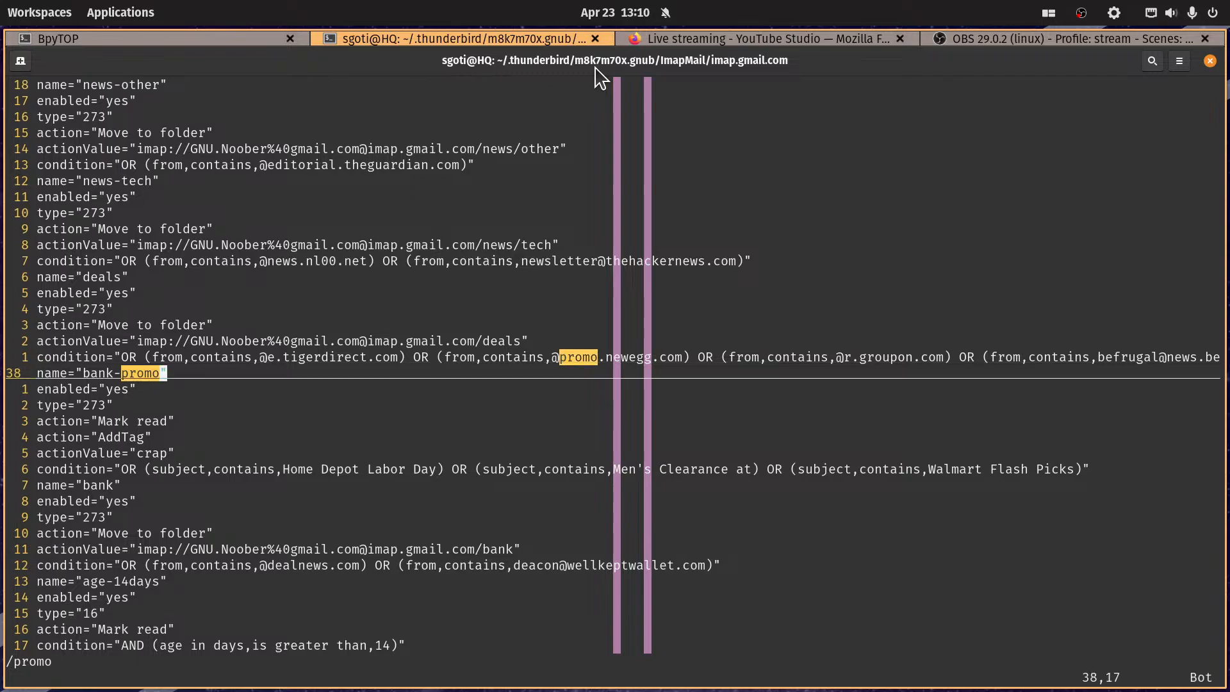
{"action": "key", "text": "h"}
{"action": "key", "text": "j"}
{"action": "key", "text": "j"}
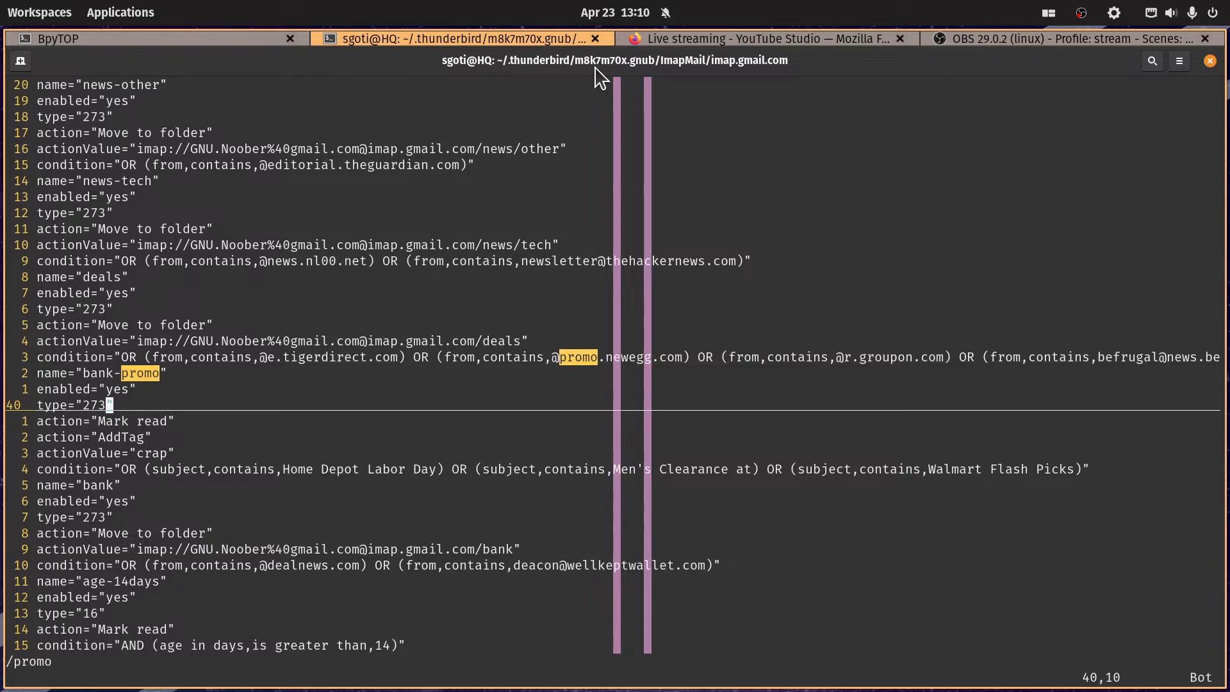
{"action": "key", "text": "j"}
{"action": "key", "text": "j"}
{"action": "key", "text": "j"}
{"action": "key", "text": "j"}
{"action": "key", "text": "w"}
{"action": "key", "text": "w"}
{"action": "key", "text": "w"}
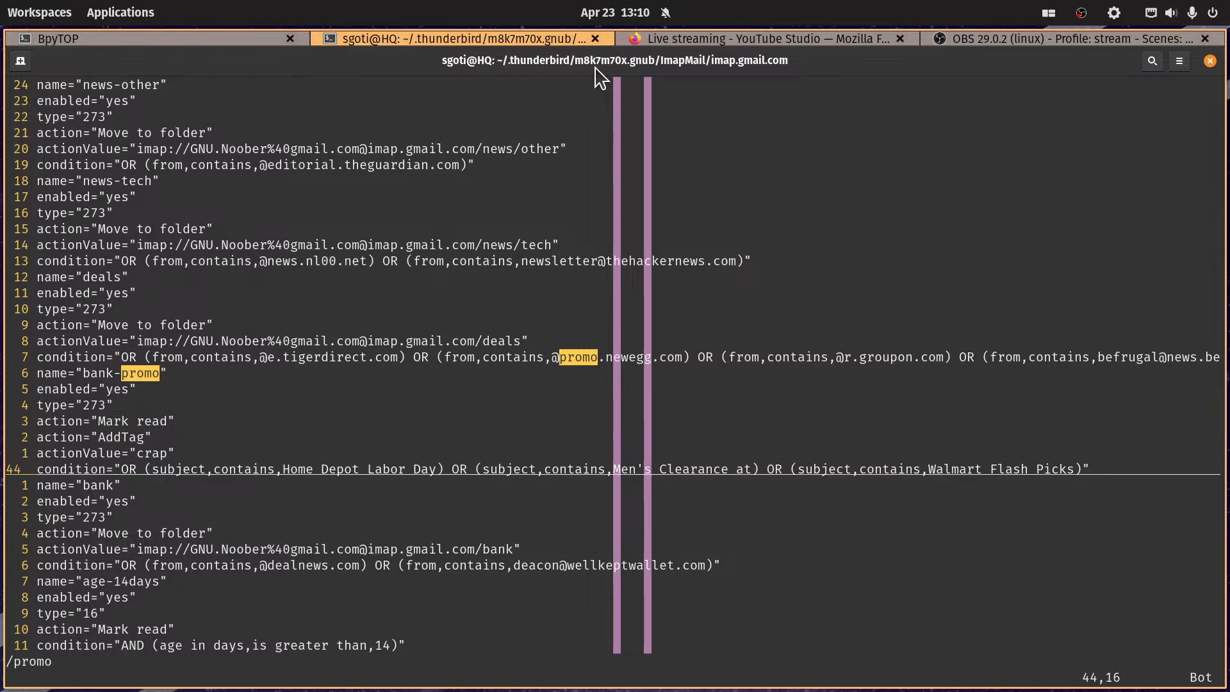
{"action": "key", "text": "0"}
Step: Switch to buffer 2, replace the old condition in test.txt with the copied bank-promo condition, and save the file
{"action": "type", "text": ":b2"}
{"action": "key", "text": "Return"}
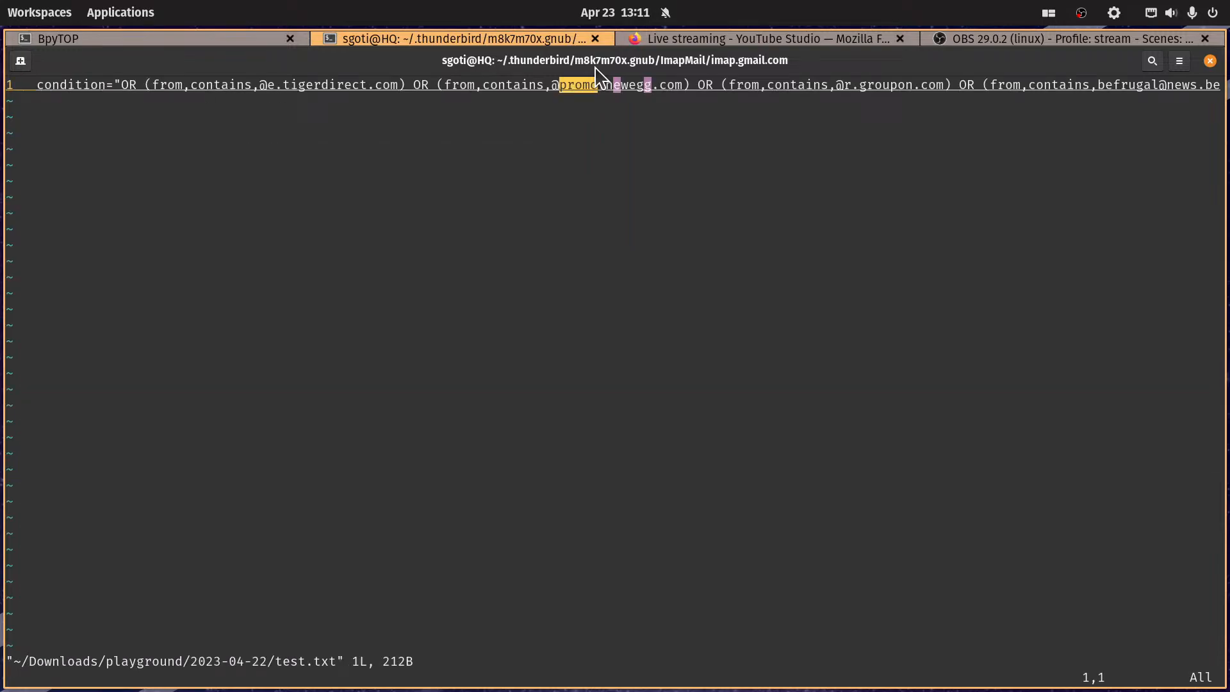
{"action": "key", "text": "p"}
{"action": "key", "text": "k"}
{"action": "key", "text": "d"}
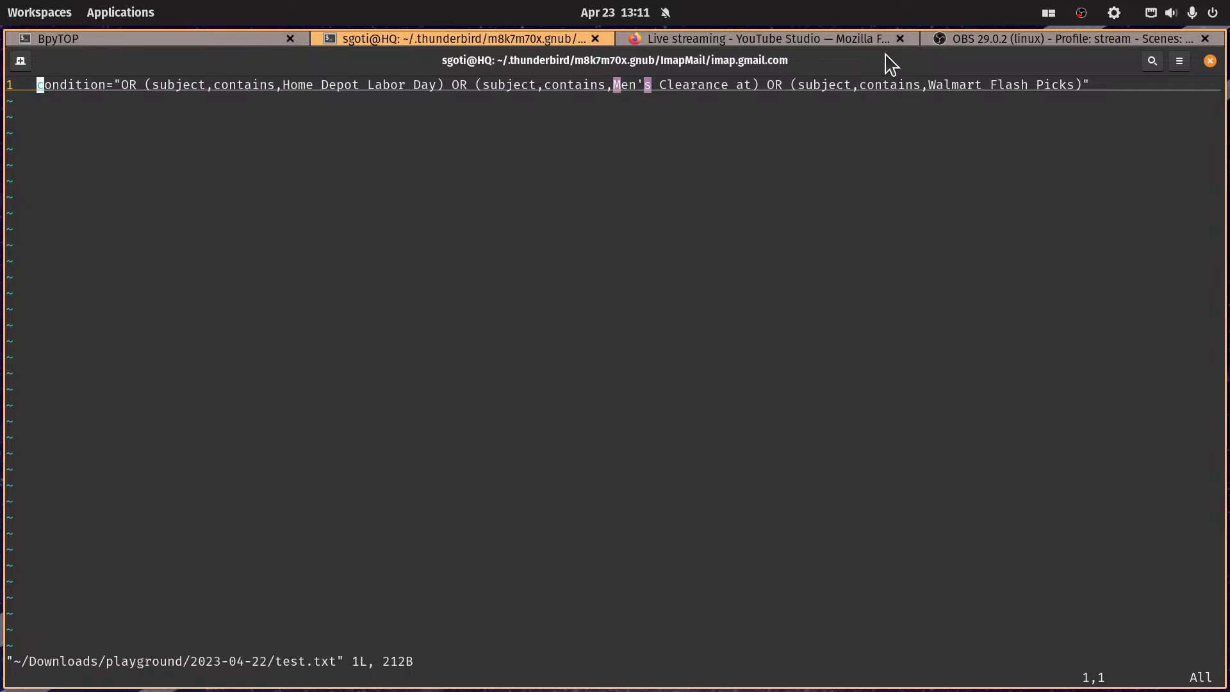
{"action": "type", "text": ":w"}
{"action": "key", "text": "Return"}
Step: Split the bank-promo condition in test.txt, lowercase and sort its entries with the recorded macros, and rejoin them into one quoted condition line
{"action": "type", "text": "@q"}
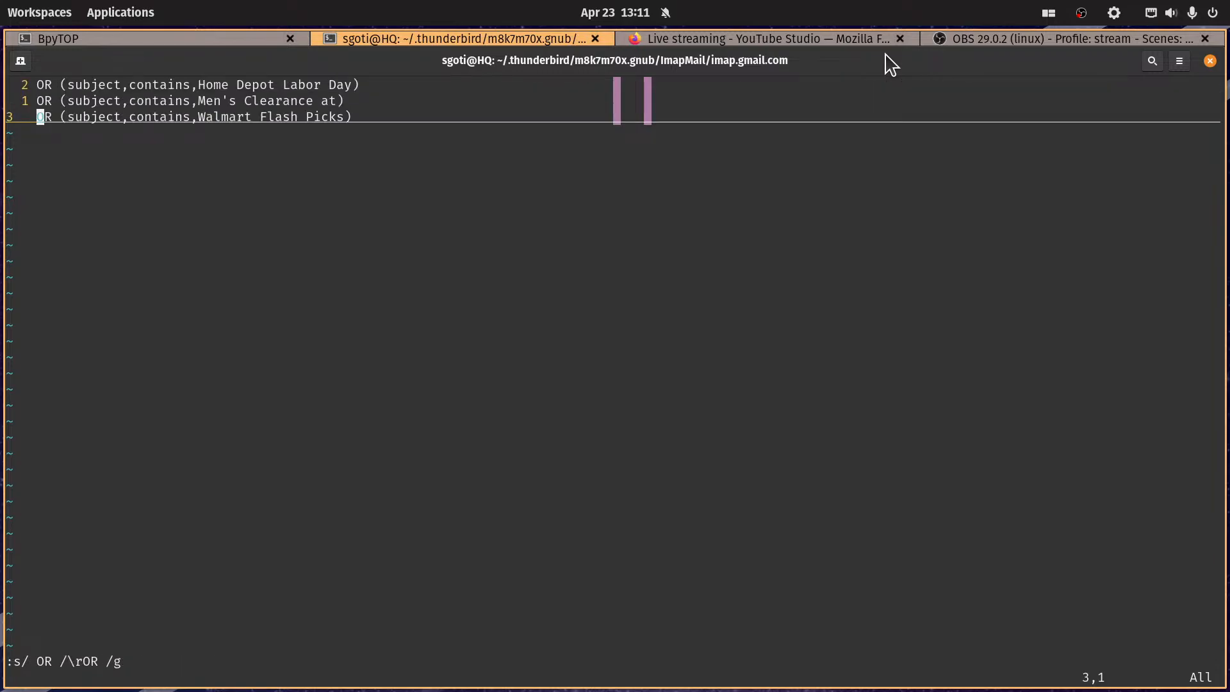
{"action": "type", "text": "@w"}
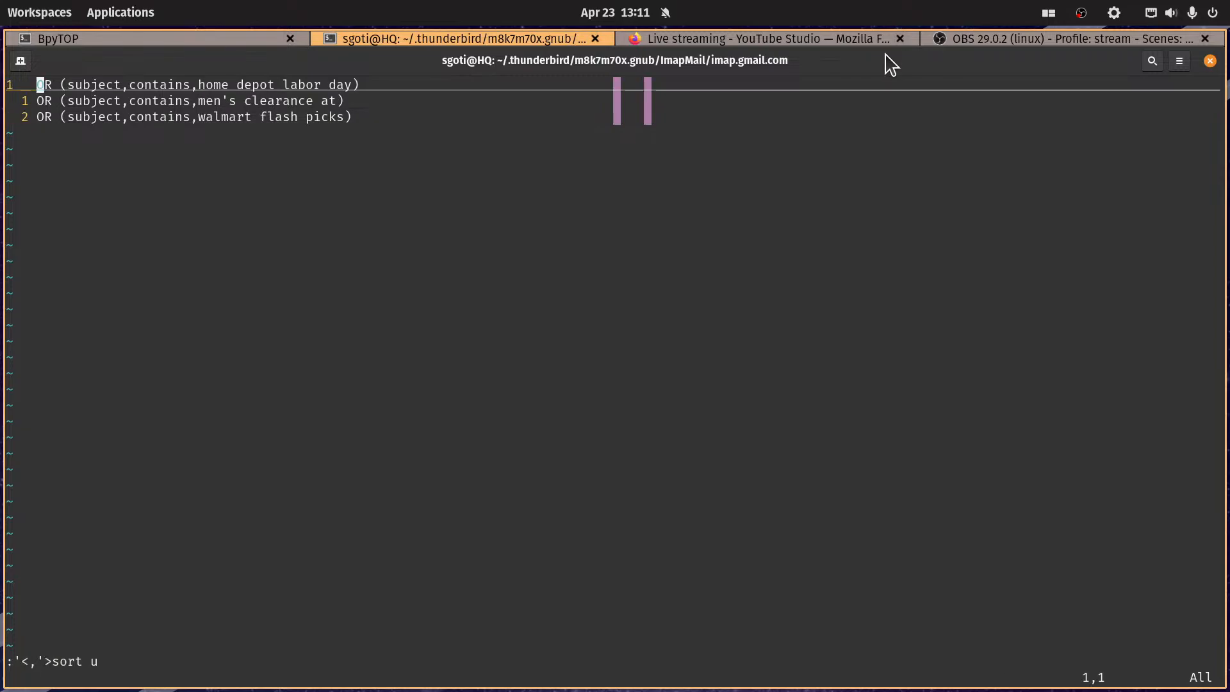
{"action": "type", "text": "@e"}
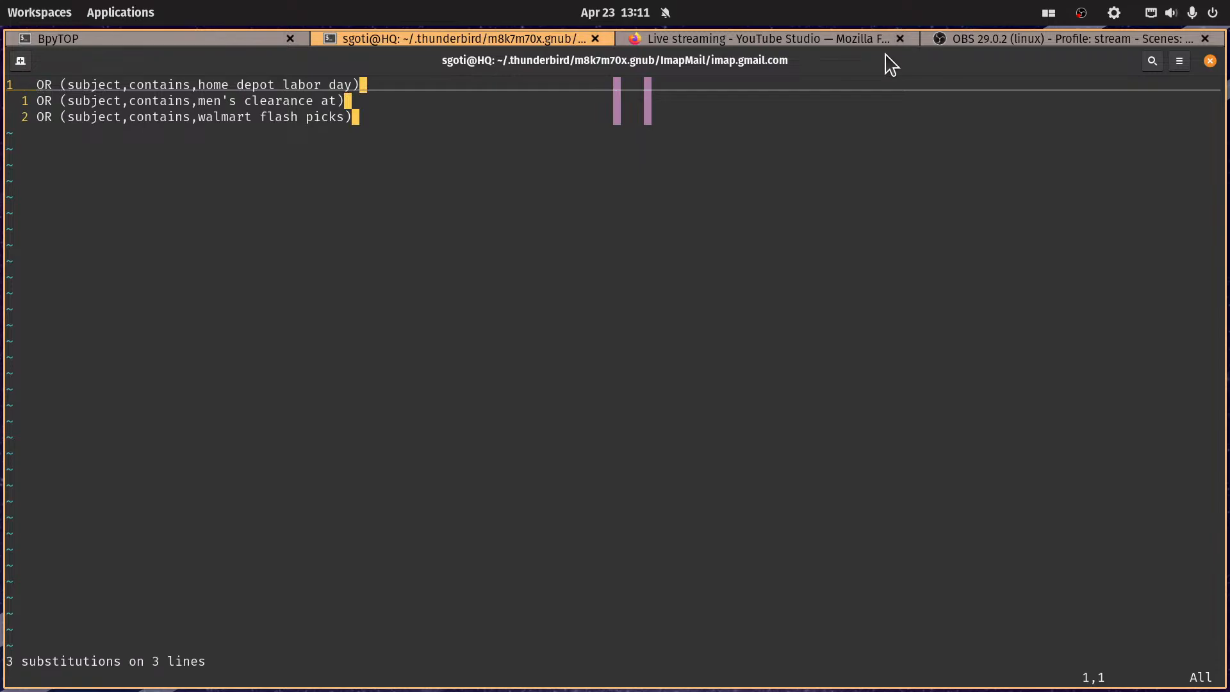
{"action": "type", "text": "4"}
{"action": "key", "text": "shift+j"}
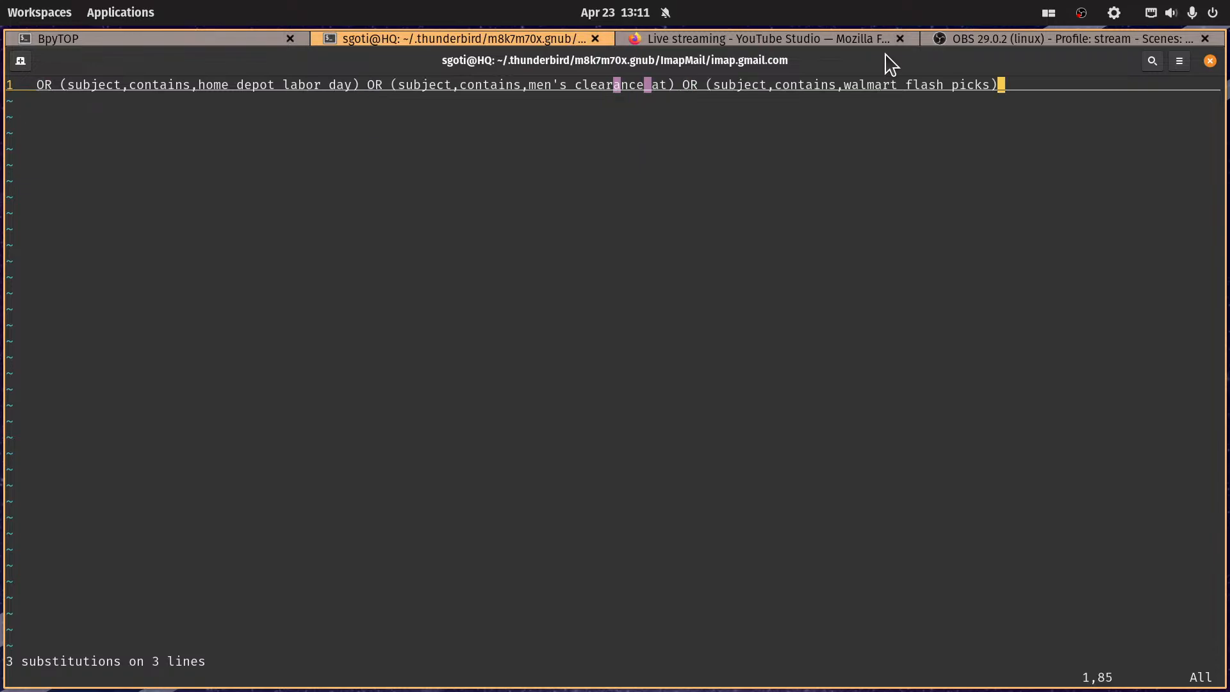
{"action": "type", "text": "@q"}
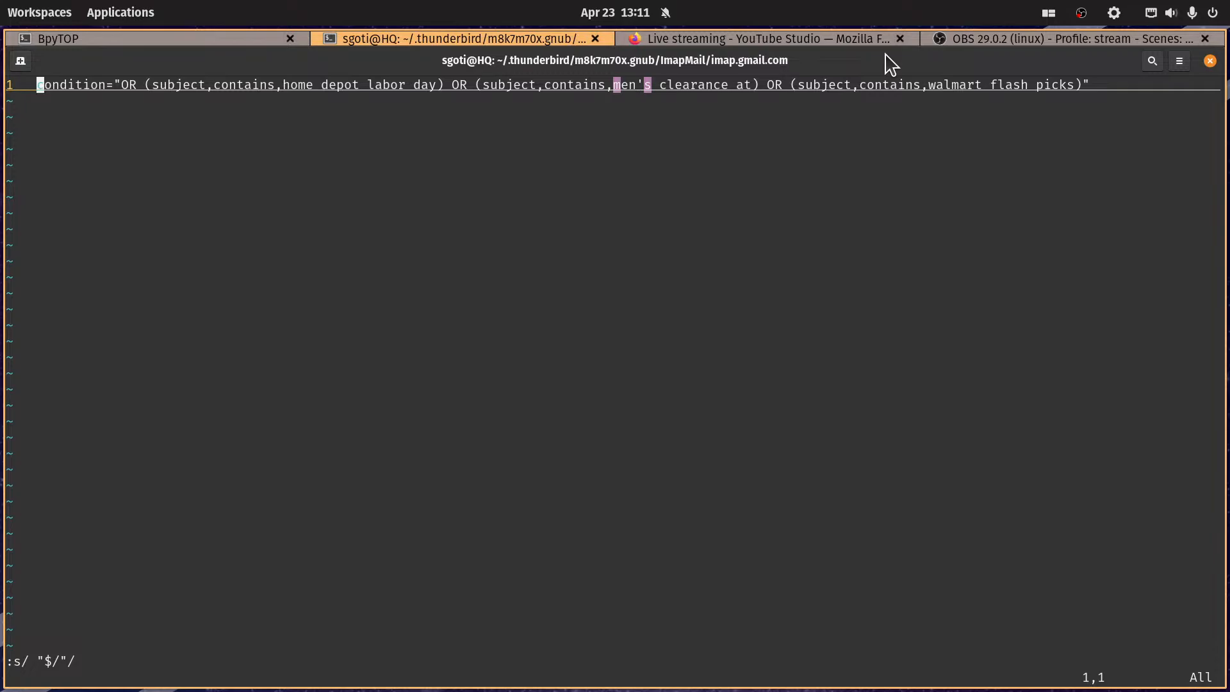
Step: Switch back to buffer 1, msgFilterRules.dat, discarding the unsaved changes to test.txt
{"action": "type", "text": ":b1"}
{"action": "key", "text": "Return"}
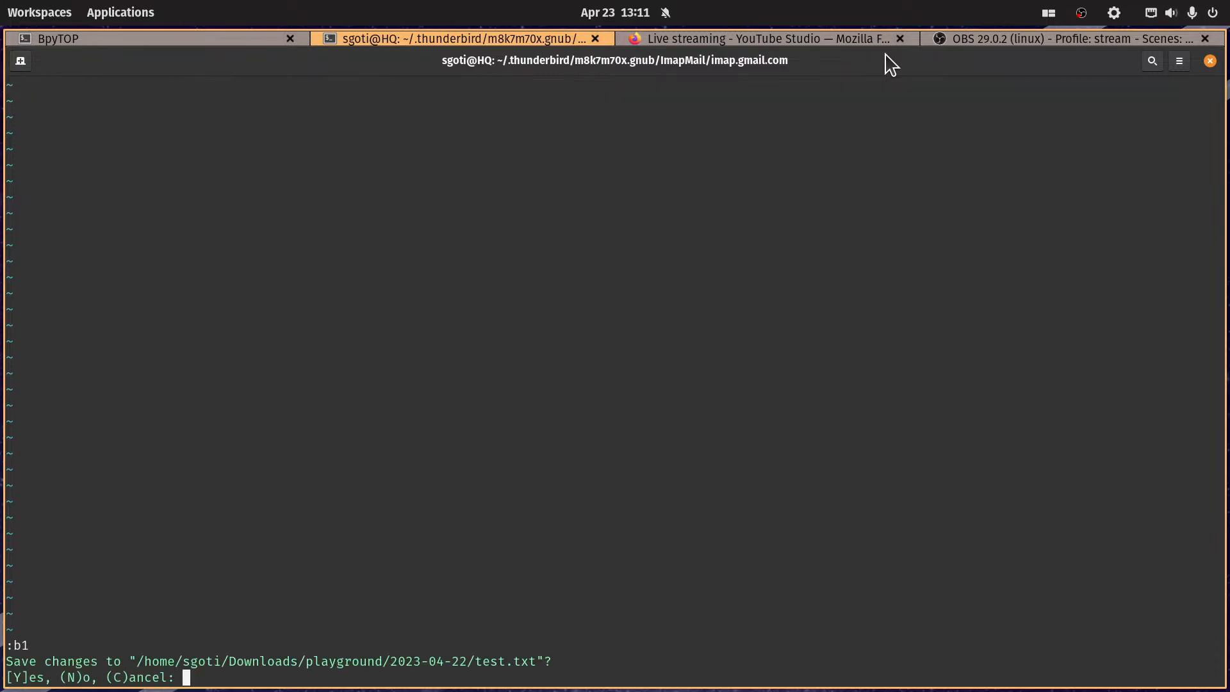
{"action": "key", "text": "n"}
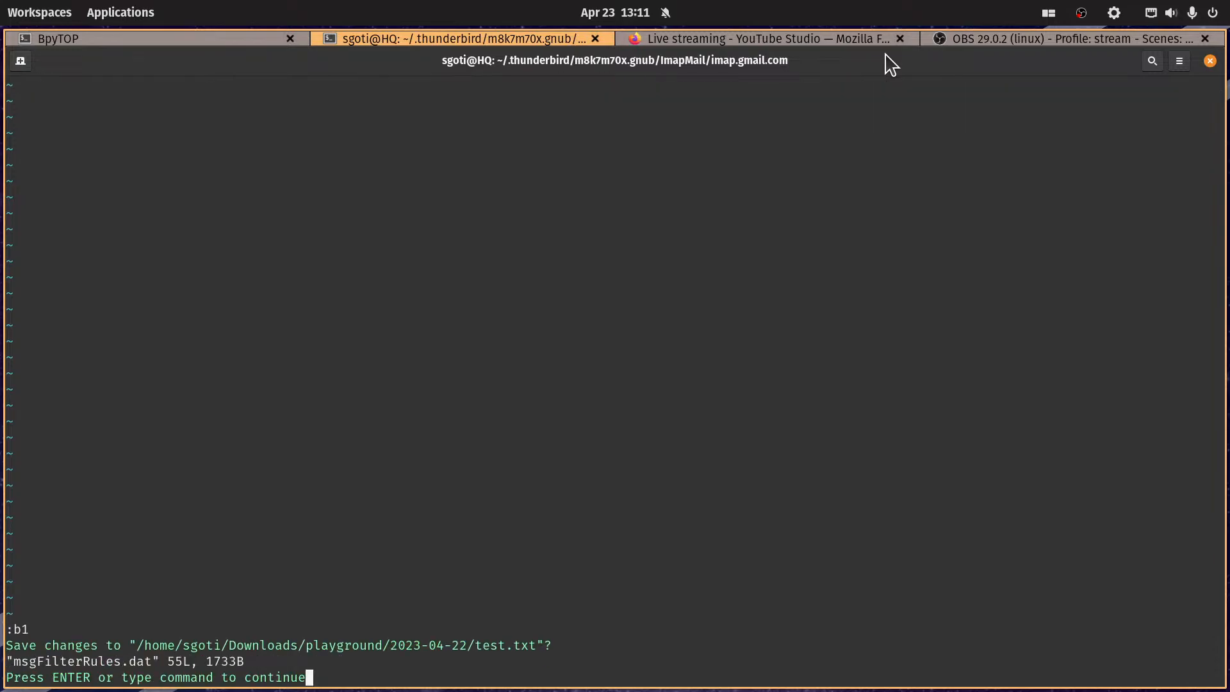
{"action": "key", "text": "Return"}
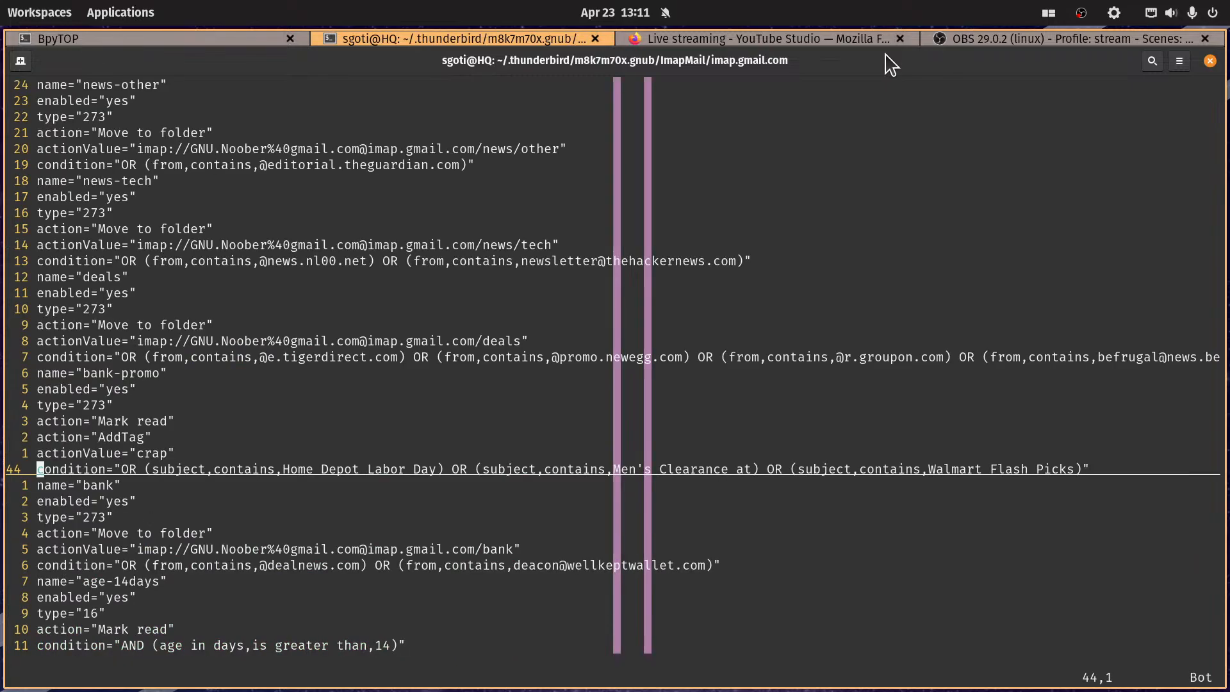
Step: Convert the bank-promo filter's whole condition line to lowercase and save msgFilterRules.dat
{"action": "key", "text": "shift+v"}
{"action": "type", "text": "u"}
{"action": "type", "text": ":"}
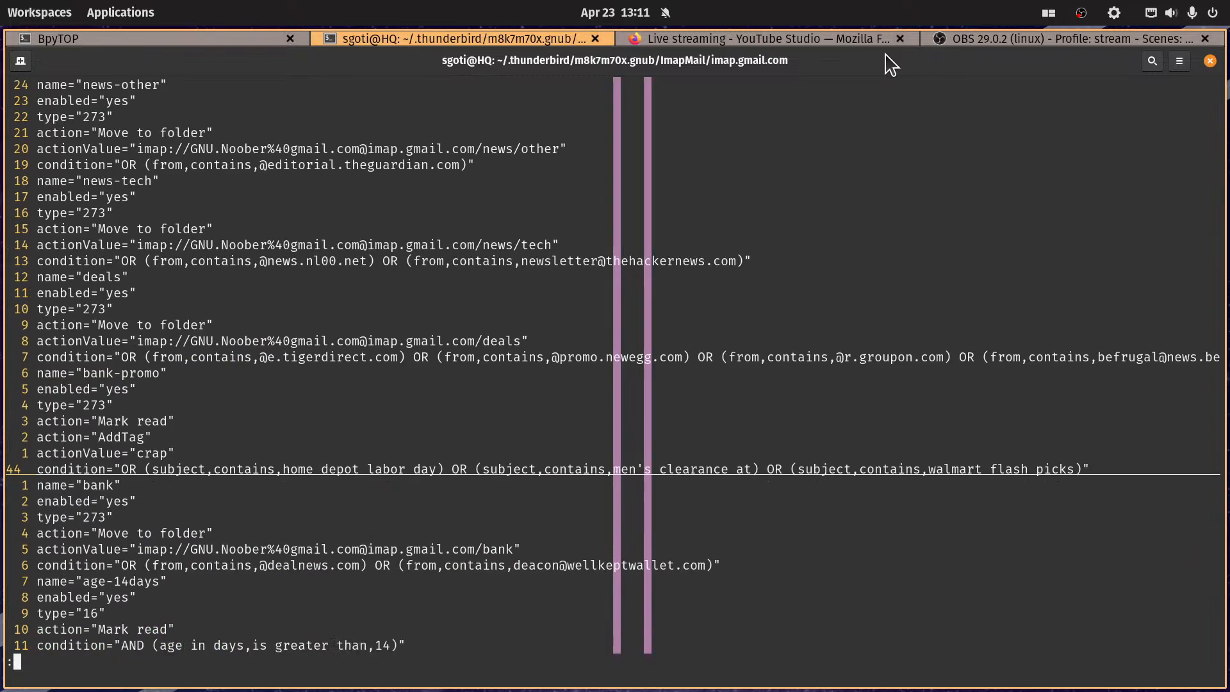
{"action": "type", "text": "w"}
{"action": "key", "text": "Return"}
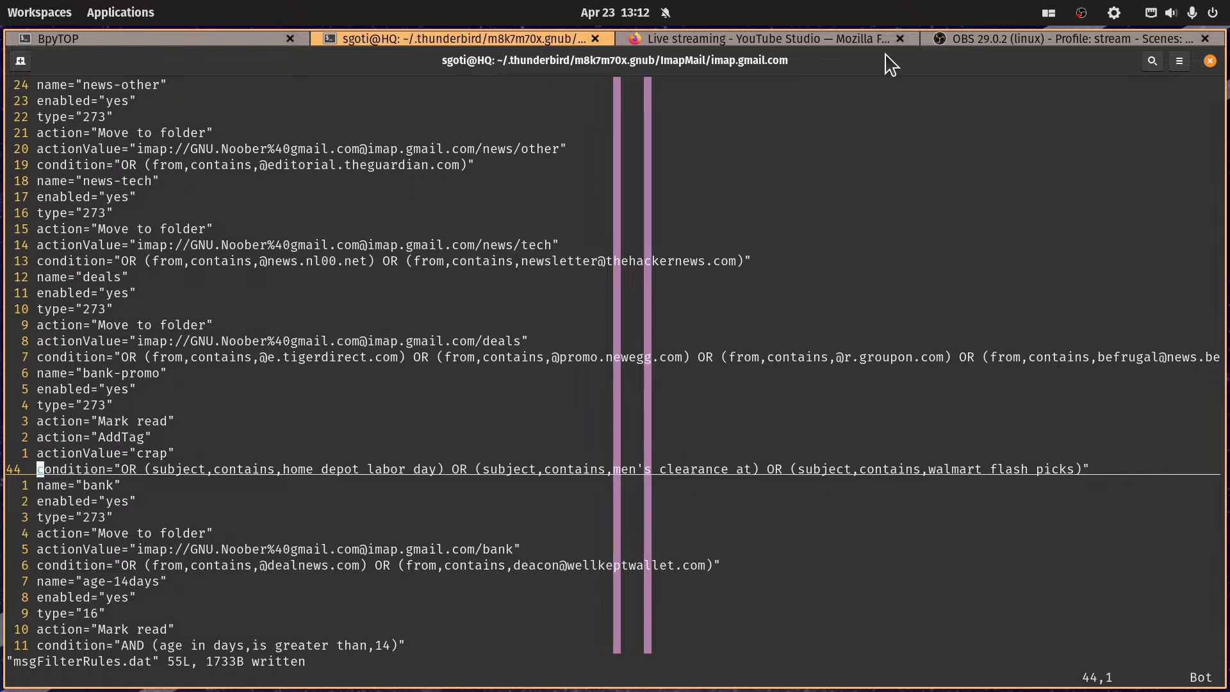
Step: Launch Thunderbird with the gnub profile
{"action": "key", "text": "super"}
{"action": "type", "text": "th"}
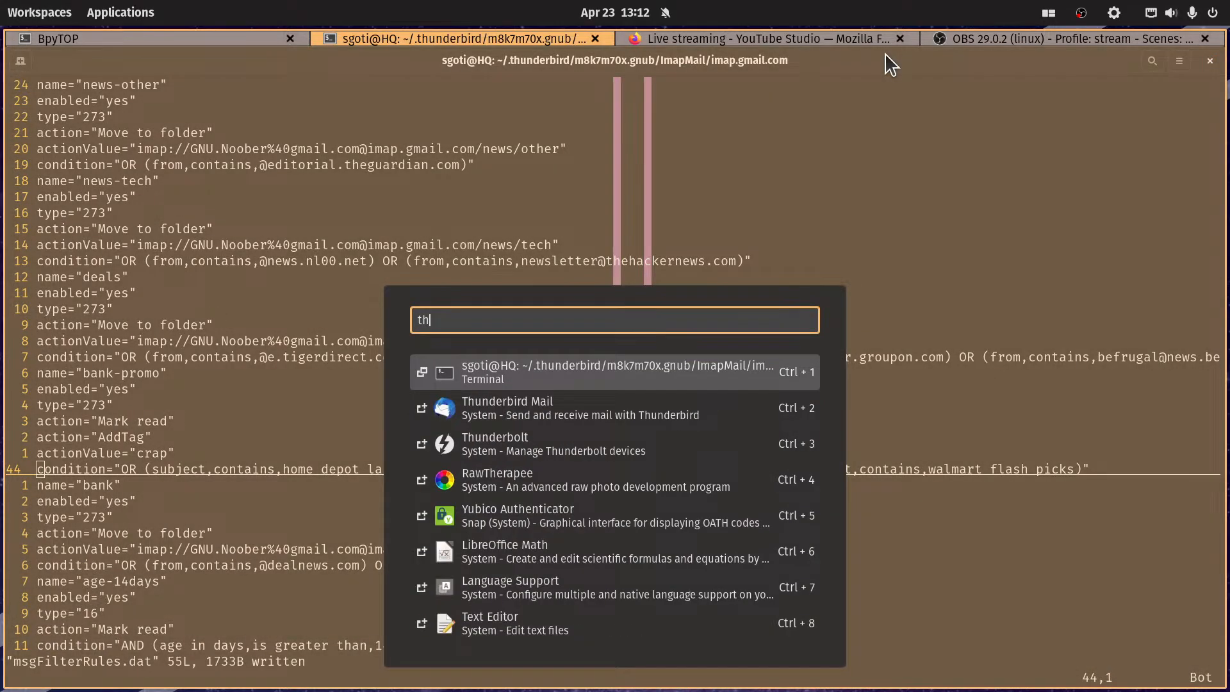
{"action": "key", "text": "Down"}
{"action": "key", "text": "Return"}
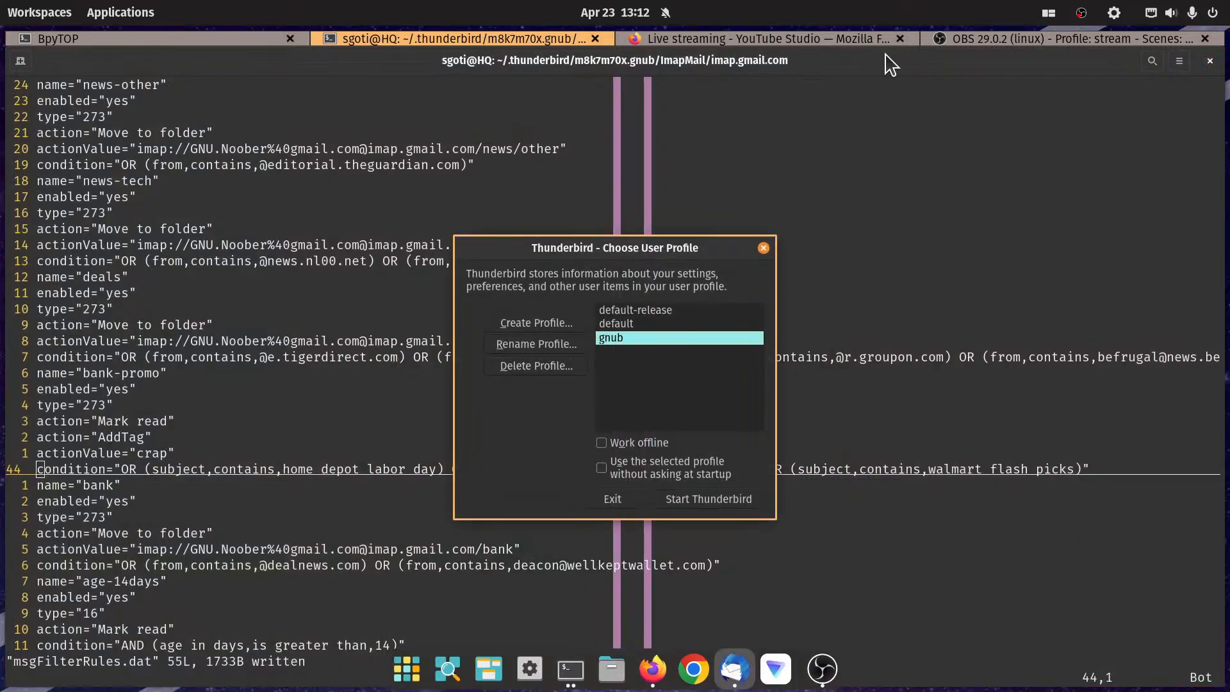
{"action": "left_click", "coordinate": [691, 501]}
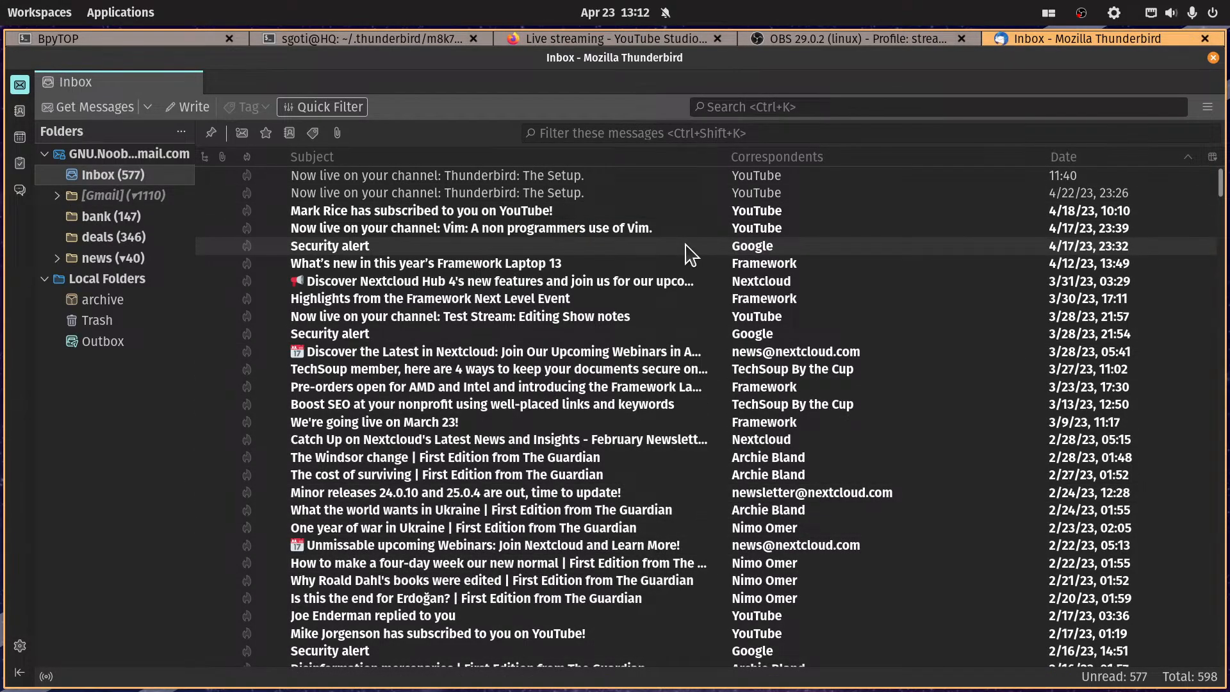
Step: Open the message filters, check the bank-promo filter's subject rules, accept the filter with OK, and close the filter list
{"action": "key", "text": "alt"}
{"action": "key", "text": "t"}
{"action": "key", "text": "f"}
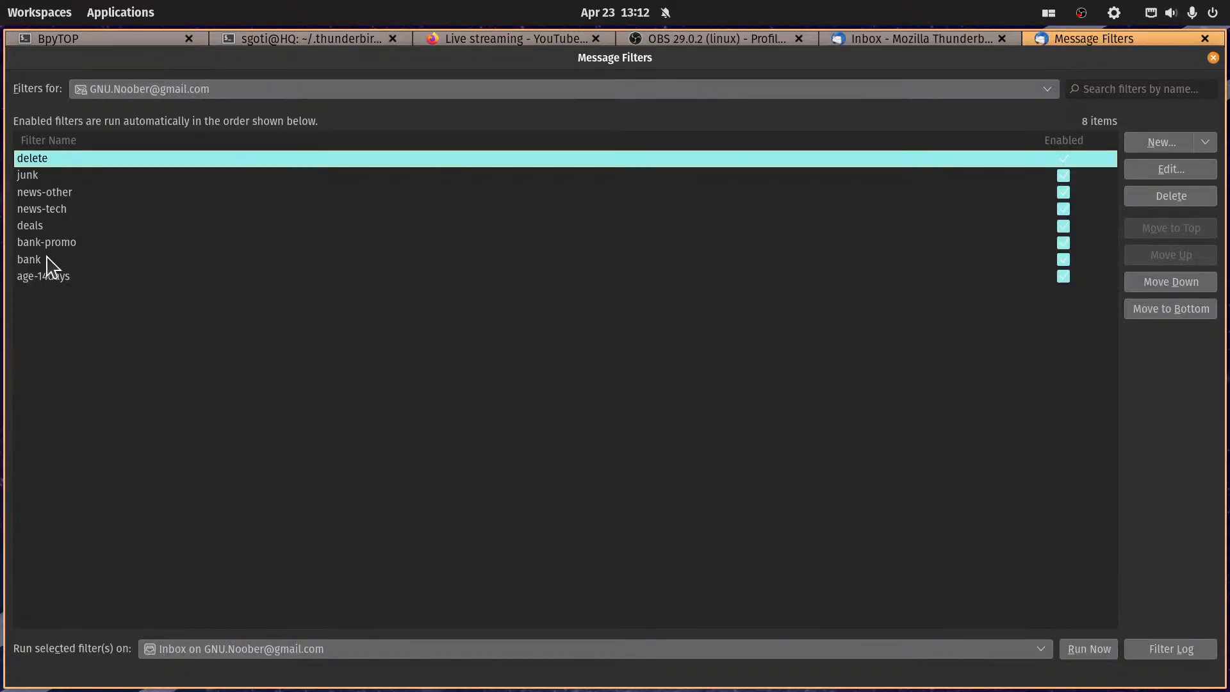
{"action": "left_click", "coordinate": [61, 247]}
{"action": "left_click", "coordinate": [1170, 169]}
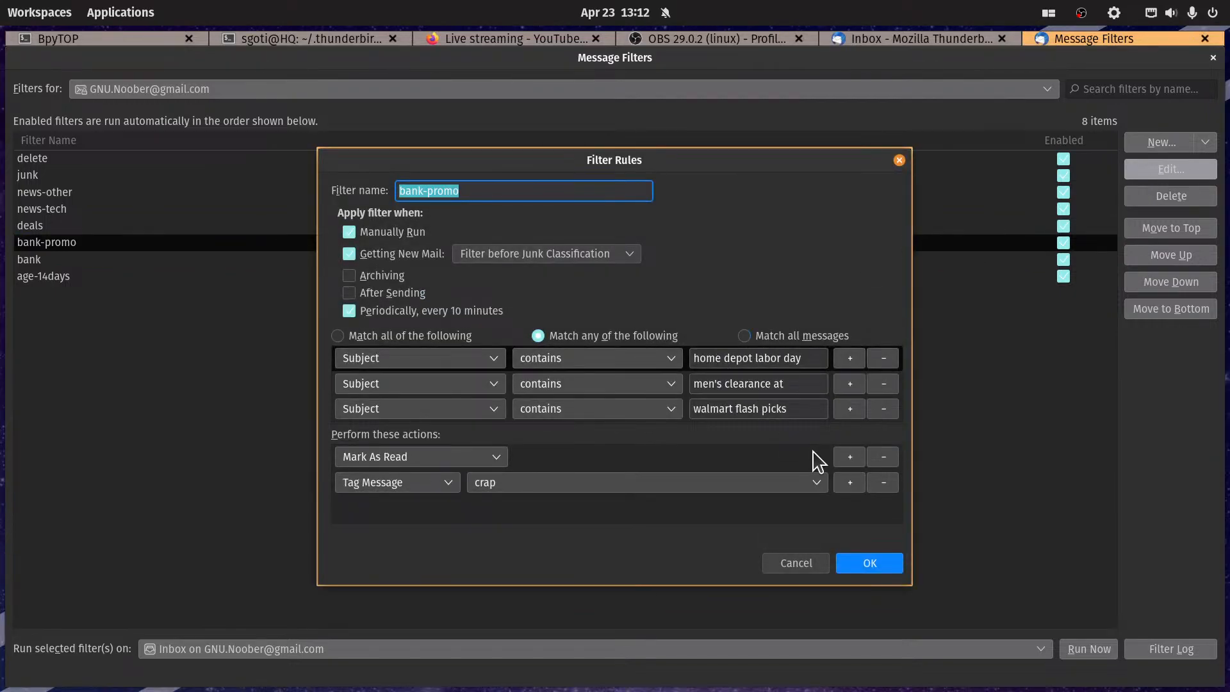
{"action": "left_click", "coordinate": [884, 572]}
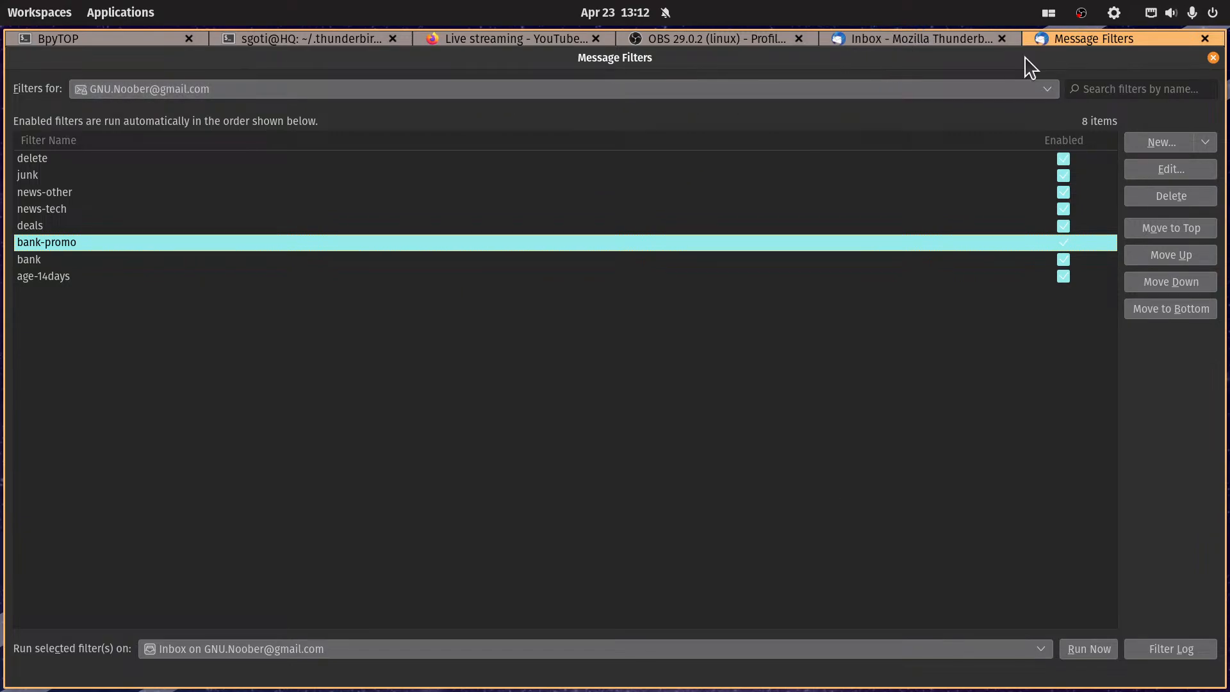
{"action": "left_click", "coordinate": [1213, 59]}
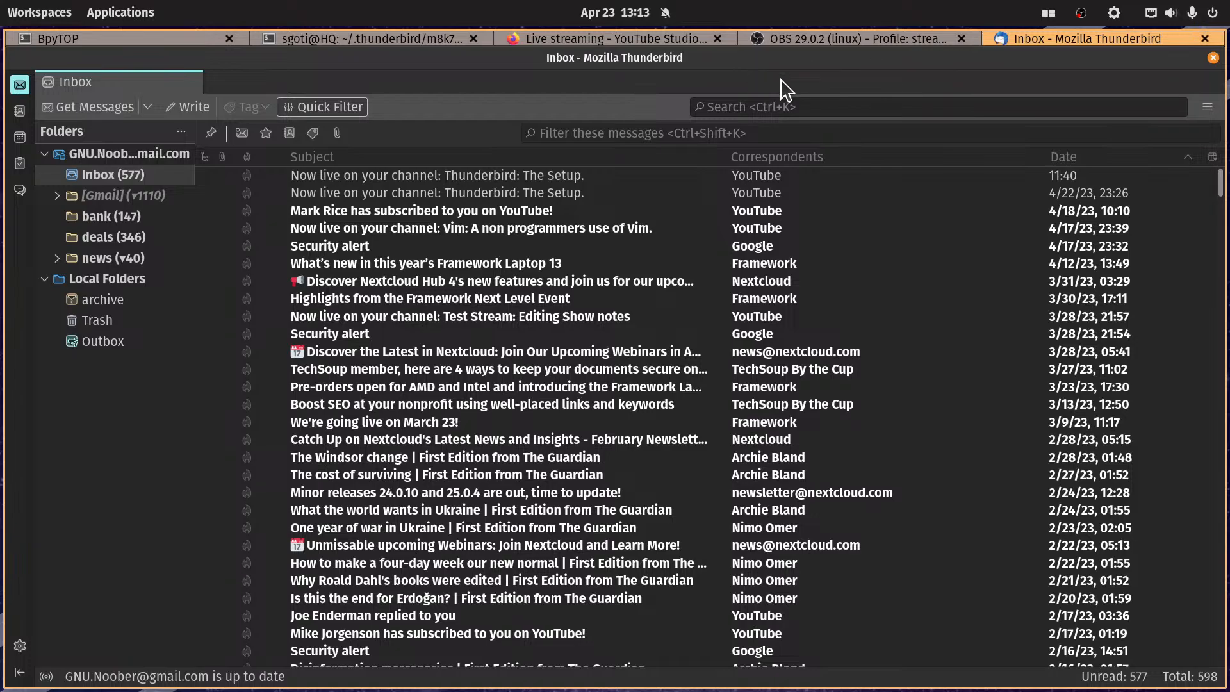
Step: Switch to Firefox, search for "hacker public radio" in a new tab, and open the Hacker Public Radio website
{"action": "key", "text": "super+Left"}
{"action": "key", "text": "super+Left"}
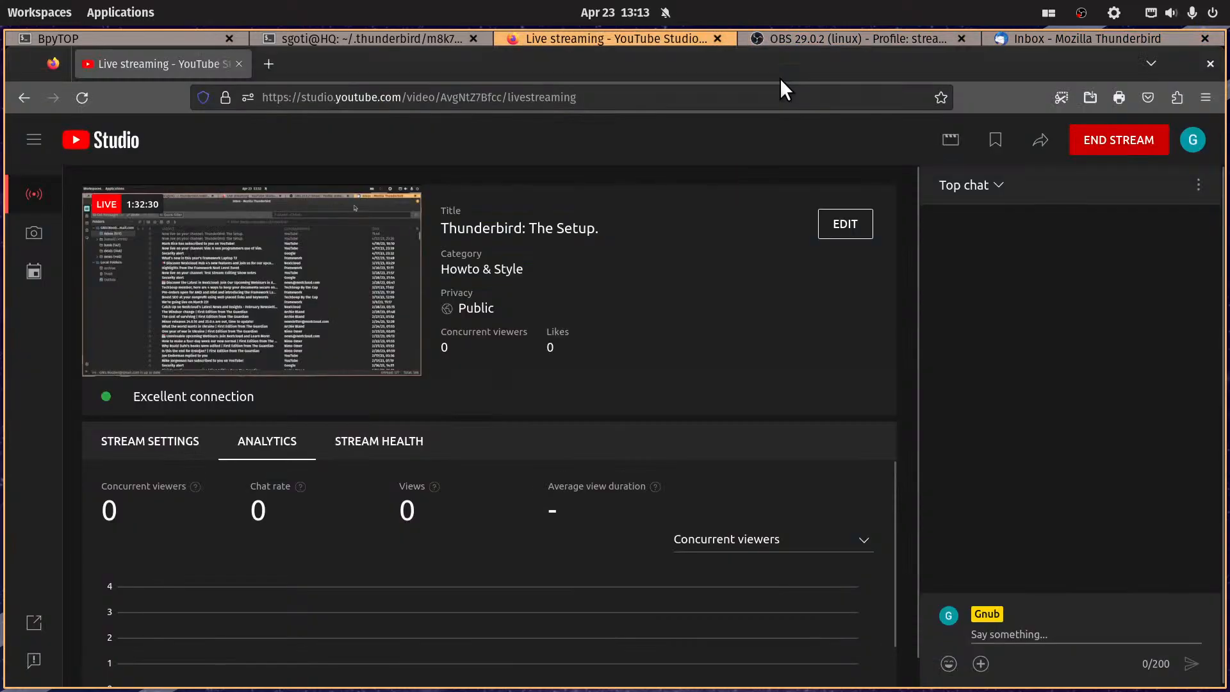
{"action": "key", "text": "ctrl+t"}
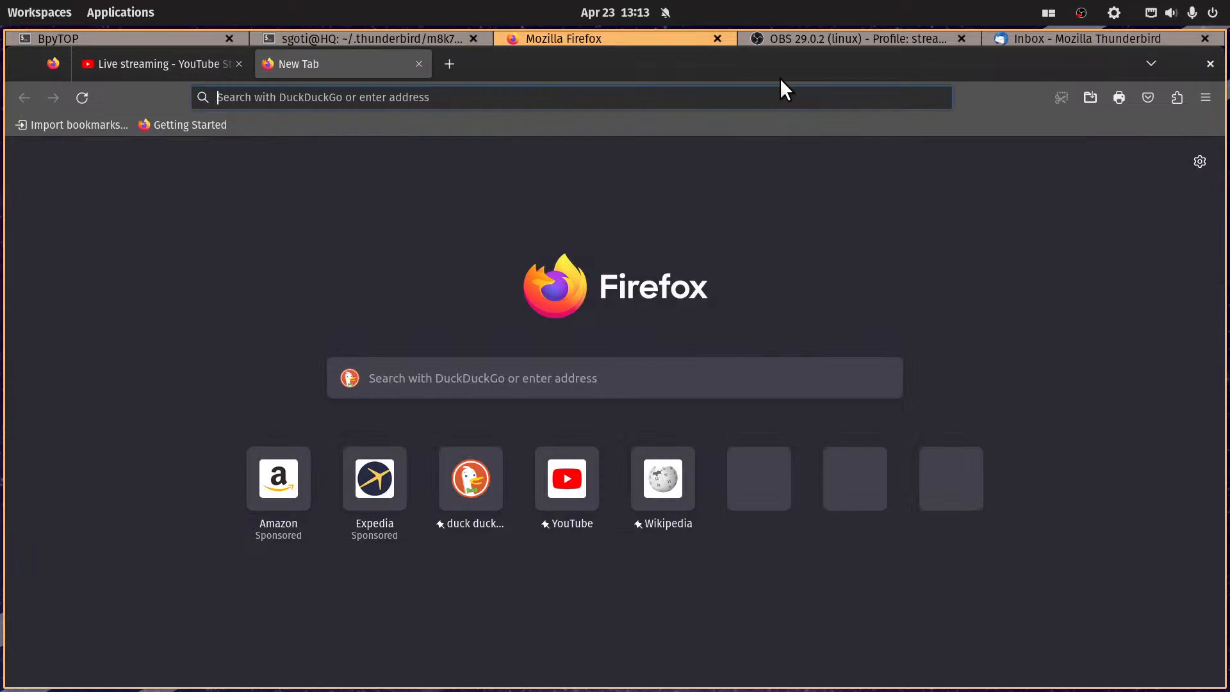
{"action": "type", "text": "hacker"}
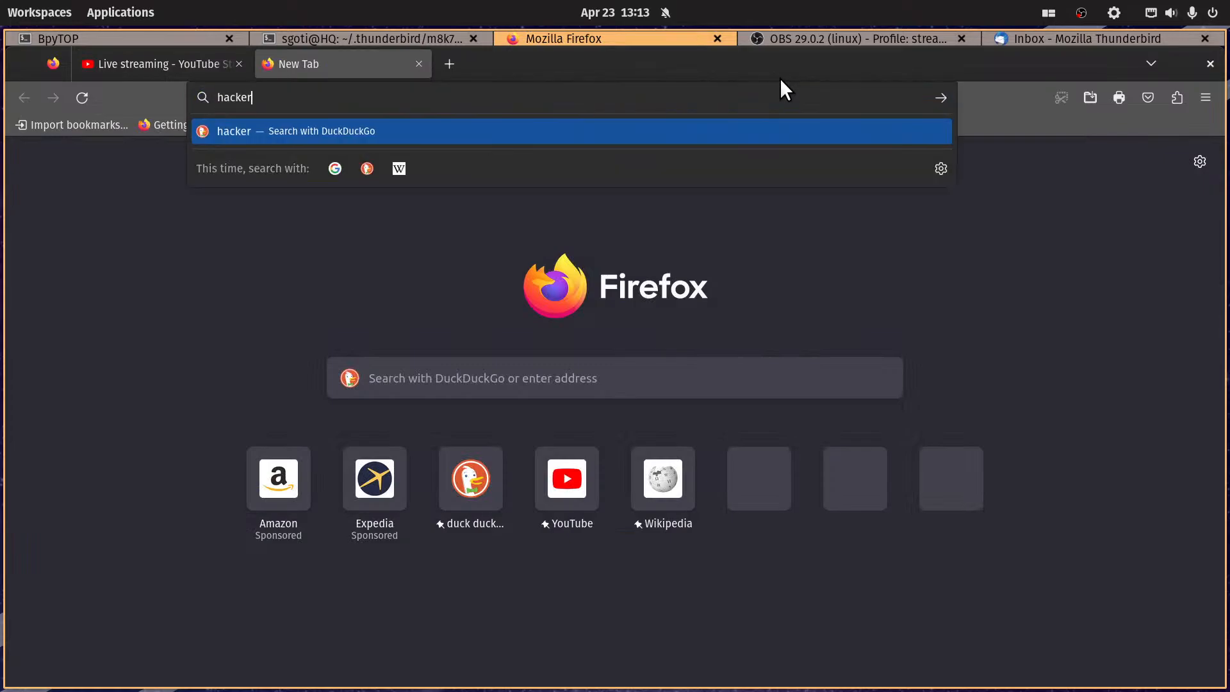
{"action": "type", "text": " pub"}
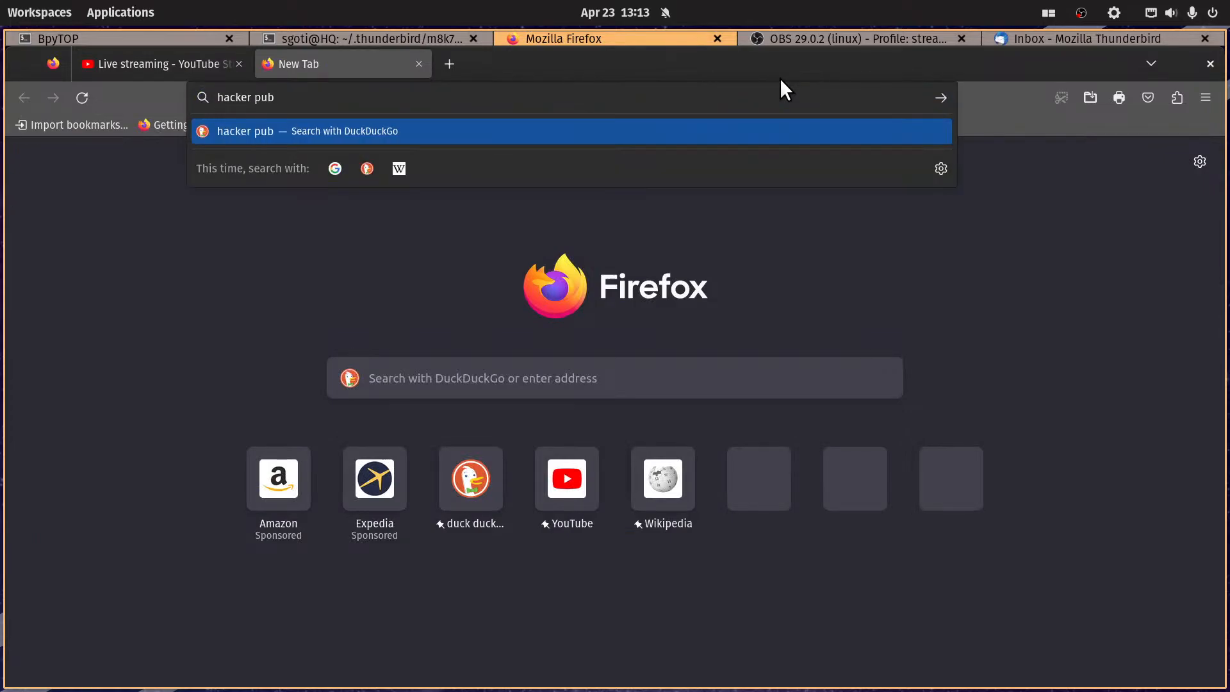
{"action": "type", "text": "s"}
{"action": "key", "text": "BackSpace"}
{"action": "key", "text": "BackSpace"}
{"action": "key", "text": "BackSpace"}
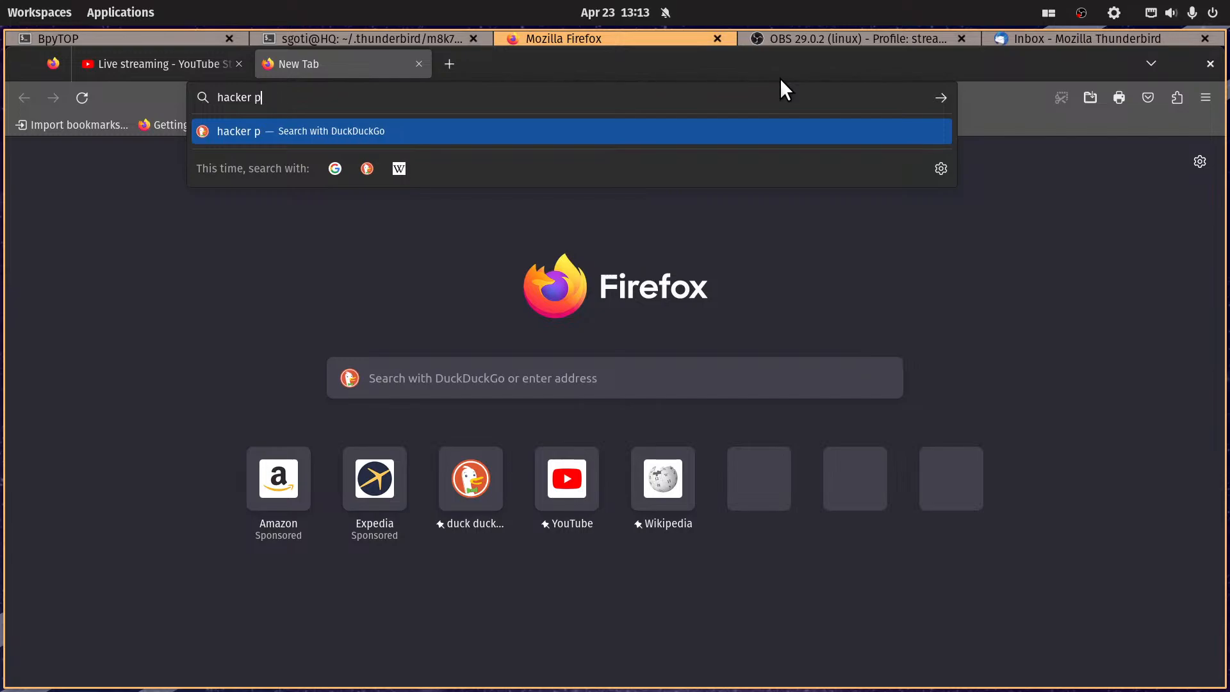
{"action": "type", "text": "ublic radio"}
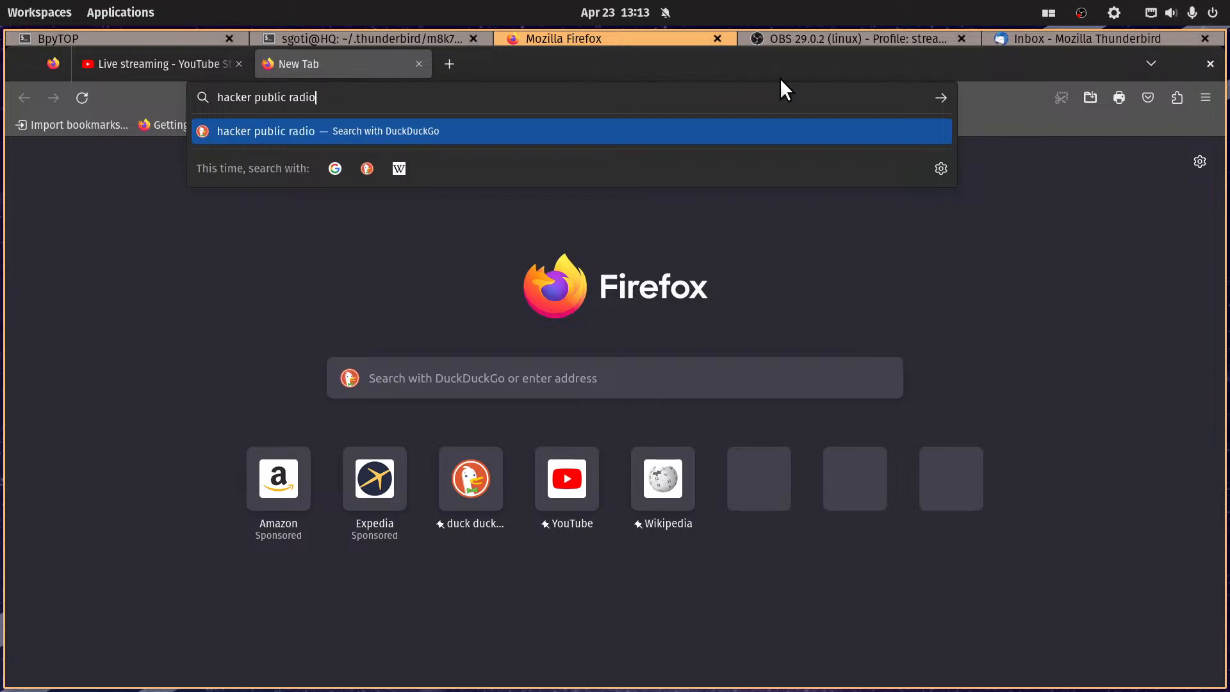
{"action": "key", "text": "Return"}
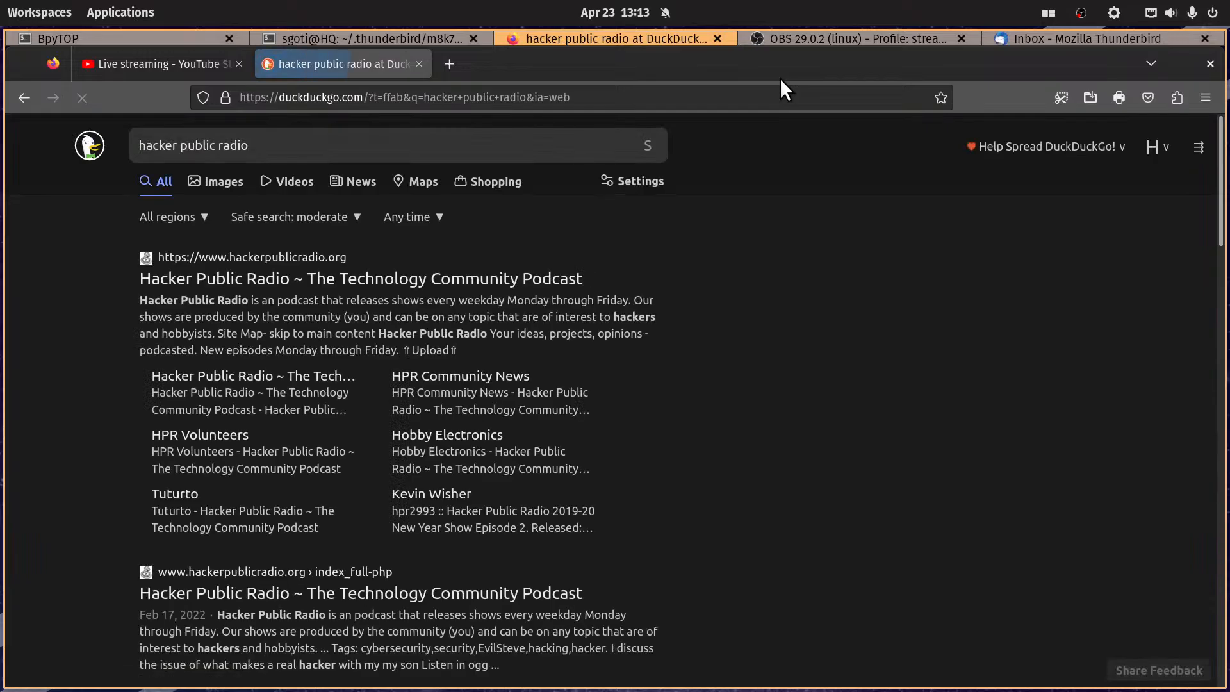
{"action": "left_click", "coordinate": [318, 286]}
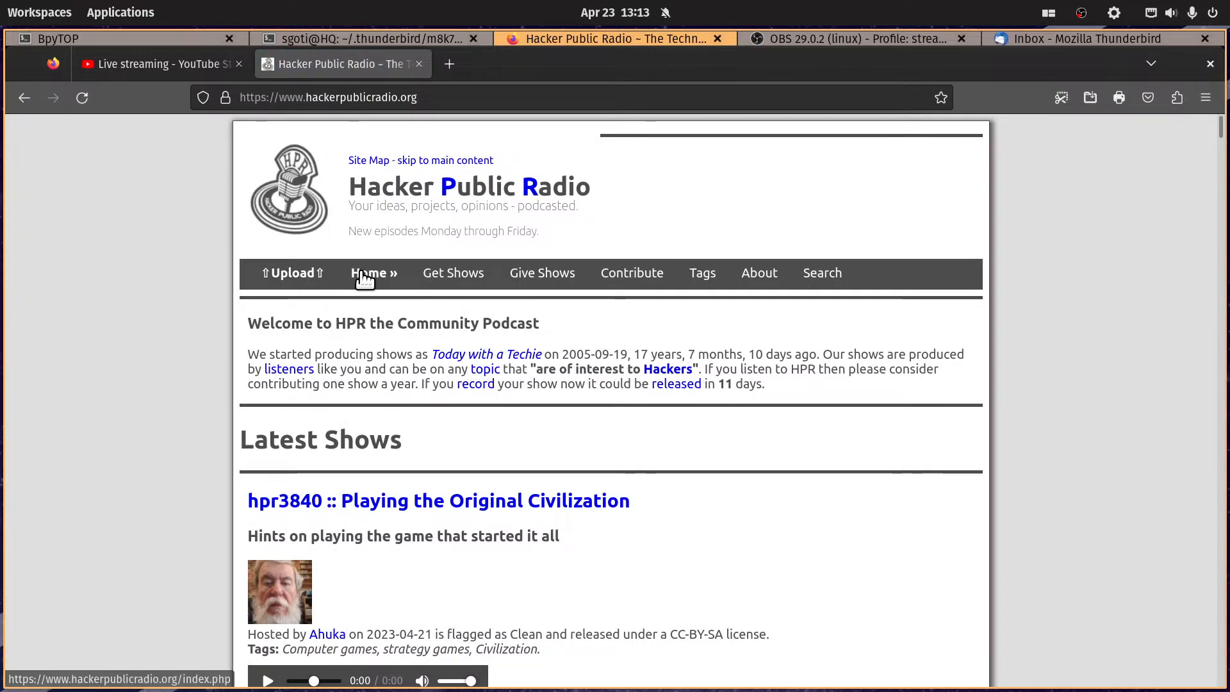
Step: Open the show upload schedule and locate the entry "Editing Thunderbird email filters using vim.", highlighting its host and title
{"action": "left_click", "coordinate": [293, 275]}
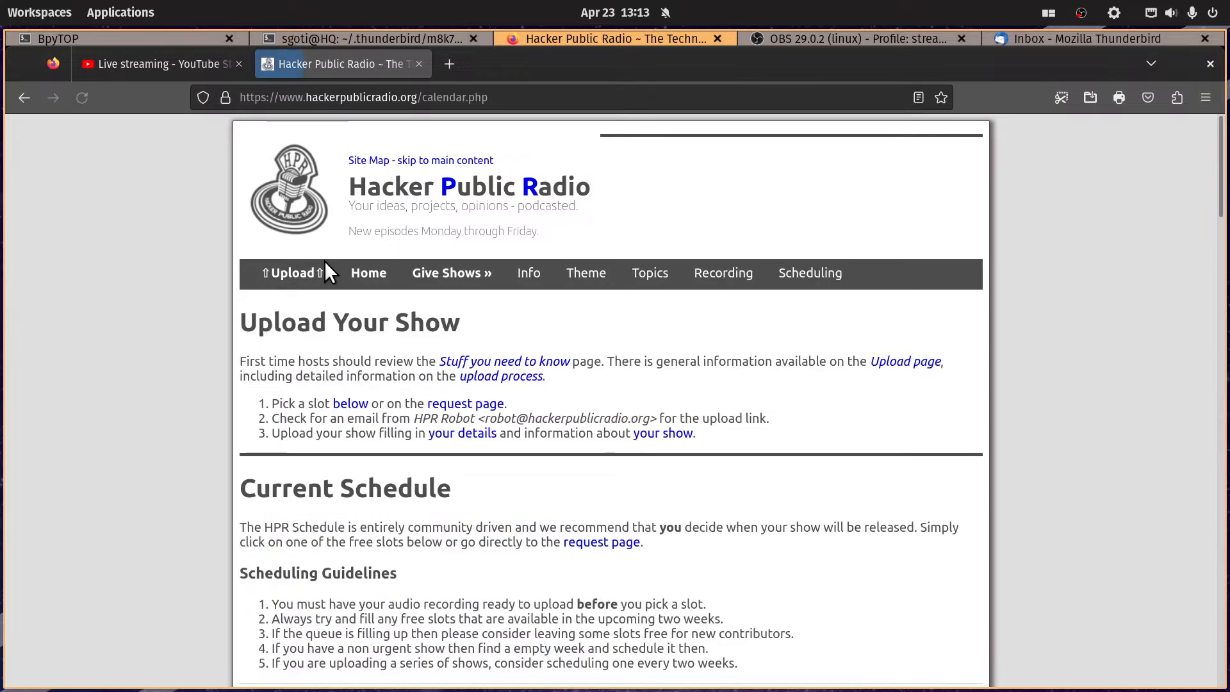
{"action": "scroll", "coordinate": [356, 347], "scroll_direction": "down", "scroll_amount": 8}
{"action": "scroll", "coordinate": [377, 333], "scroll_direction": "down", "scroll_amount": 7}
{"action": "scroll", "coordinate": [862, 269], "scroll_direction": "up", "scroll_amount": 3}
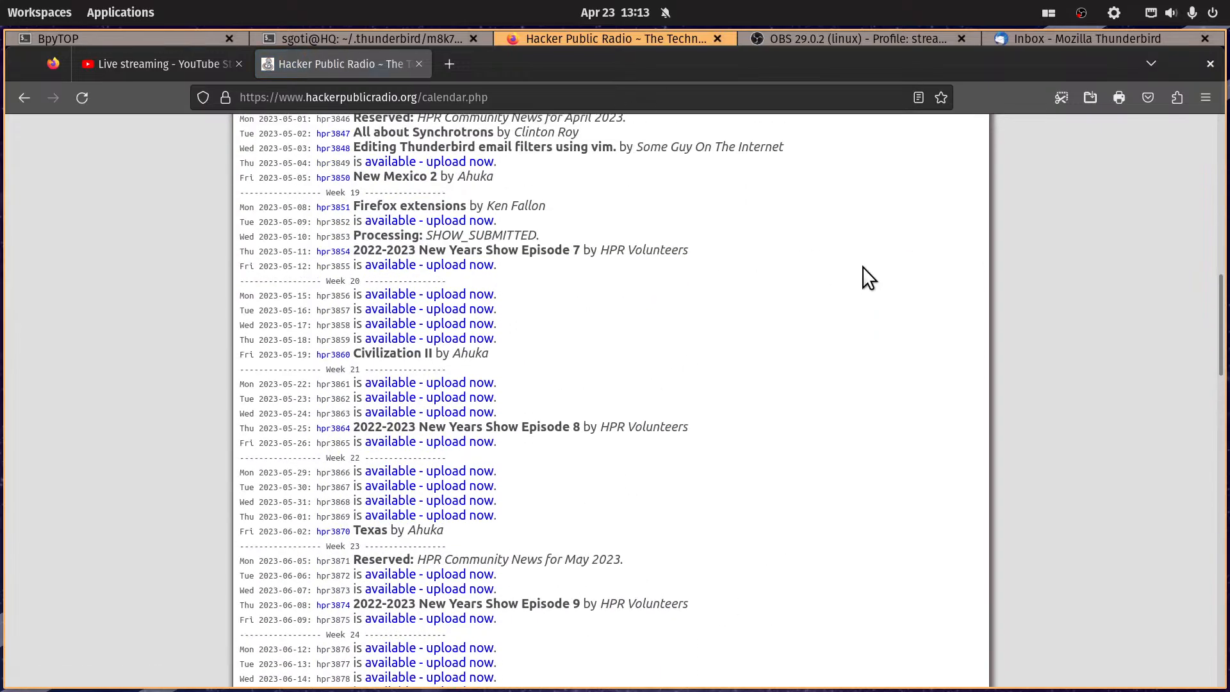
{"action": "scroll", "coordinate": [842, 284], "scroll_direction": "up", "scroll_amount": 1}
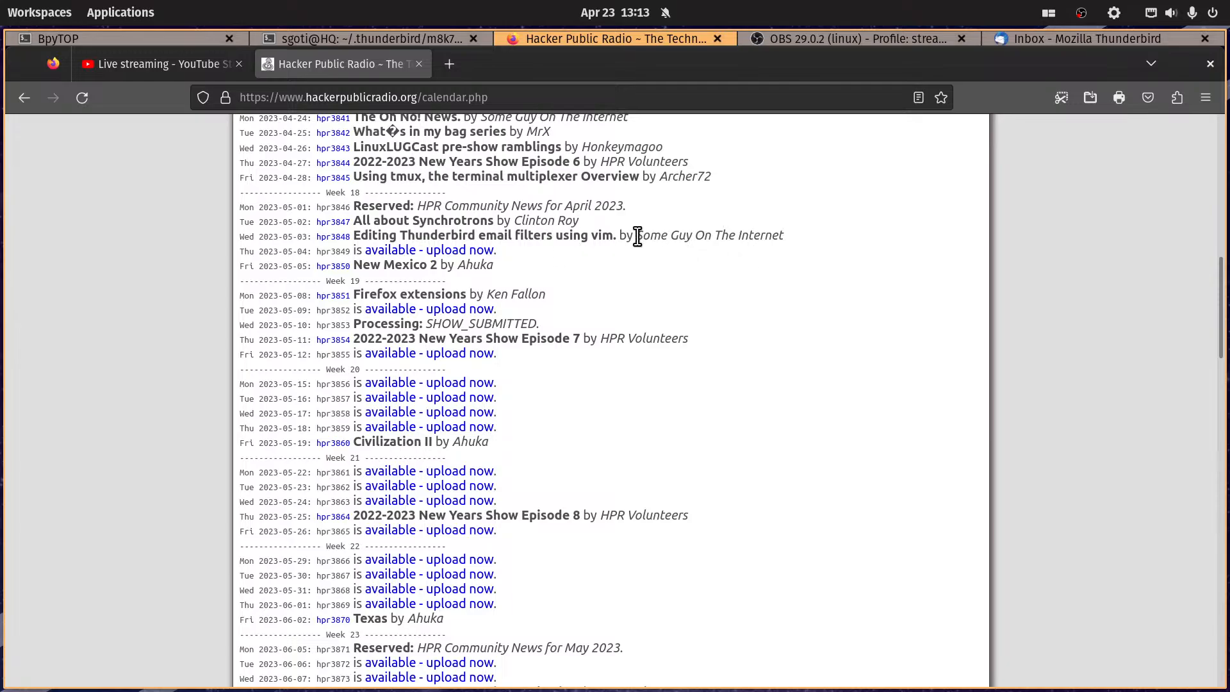
{"action": "left_click_drag", "start_coordinate": [634, 235], "coordinate": [799, 234]}
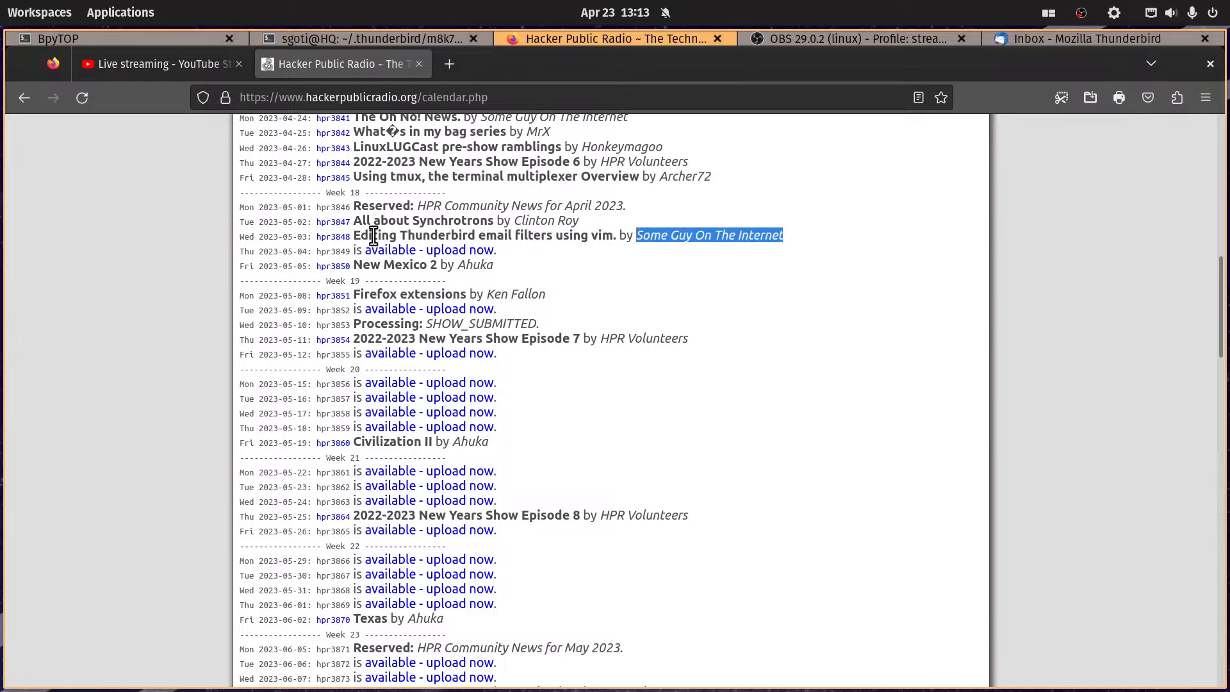
{"action": "left_click_drag", "start_coordinate": [361, 235], "coordinate": [604, 238]}
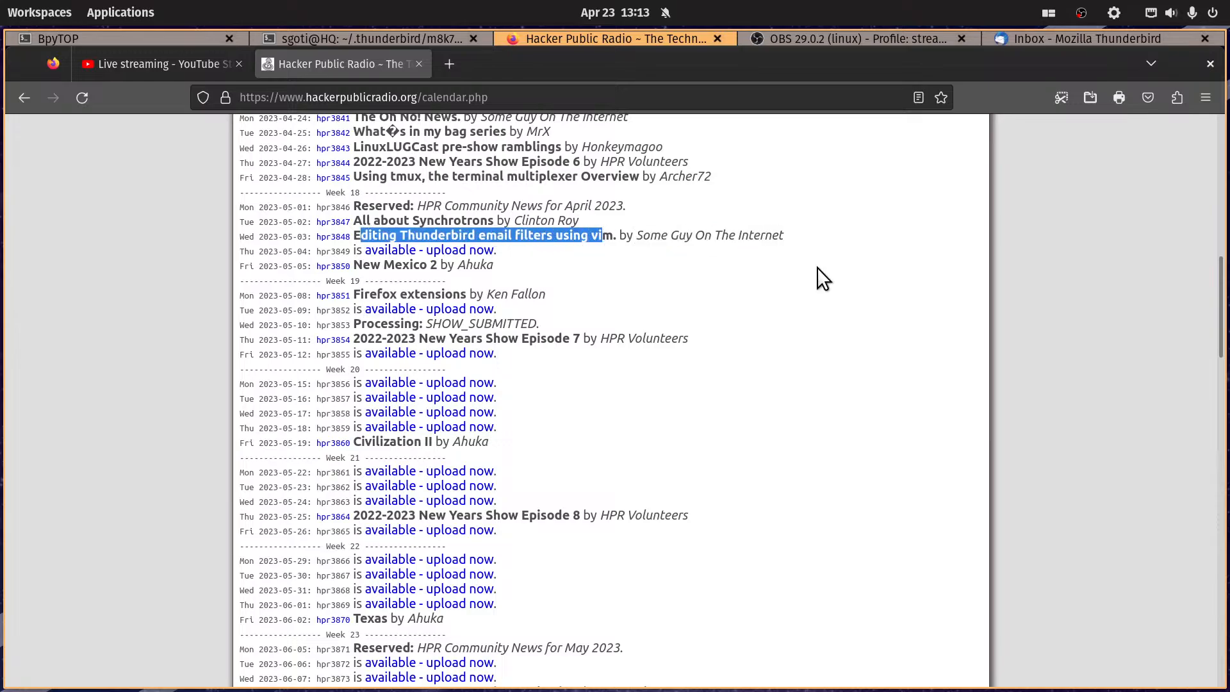
Step: Open episode hpr3848 and examine its show notes, including the nnoremap shortcuts in the Vim session file section
{"action": "left_click", "coordinate": [344, 244]}
{"action": "scroll", "coordinate": [967, 318], "scroll_direction": "down", "scroll_amount": 12}
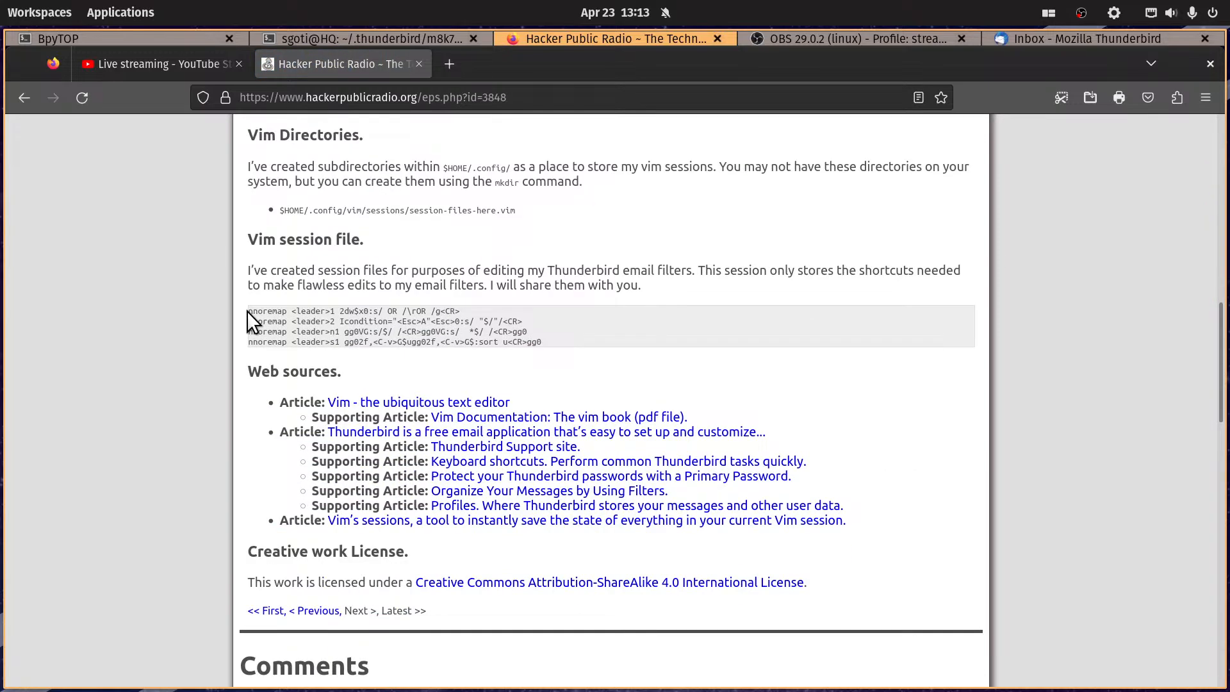
{"action": "left_click_drag", "start_coordinate": [251, 311], "coordinate": [515, 355]}
{"action": "left_click", "coordinate": [335, 337]}
{"action": "mouse_move", "coordinate": [327, 332]}
{"action": "left_mouse_down"}
{"action": "mouse_move", "coordinate": [352, 335]}
{"action": "mouse_move", "coordinate": [333, 332]}
{"action": "mouse_move", "coordinate": [343, 346]}
{"action": "mouse_move", "coordinate": [331, 321]}
{"action": "left_mouse_up"}
{"action": "left_click_drag", "start_coordinate": [256, 316], "coordinate": [556, 360]}
{"action": "left_click", "coordinate": [588, 341]}
{"action": "scroll", "coordinate": [970, 264], "scroll_direction": "up", "scroll_amount": 7}
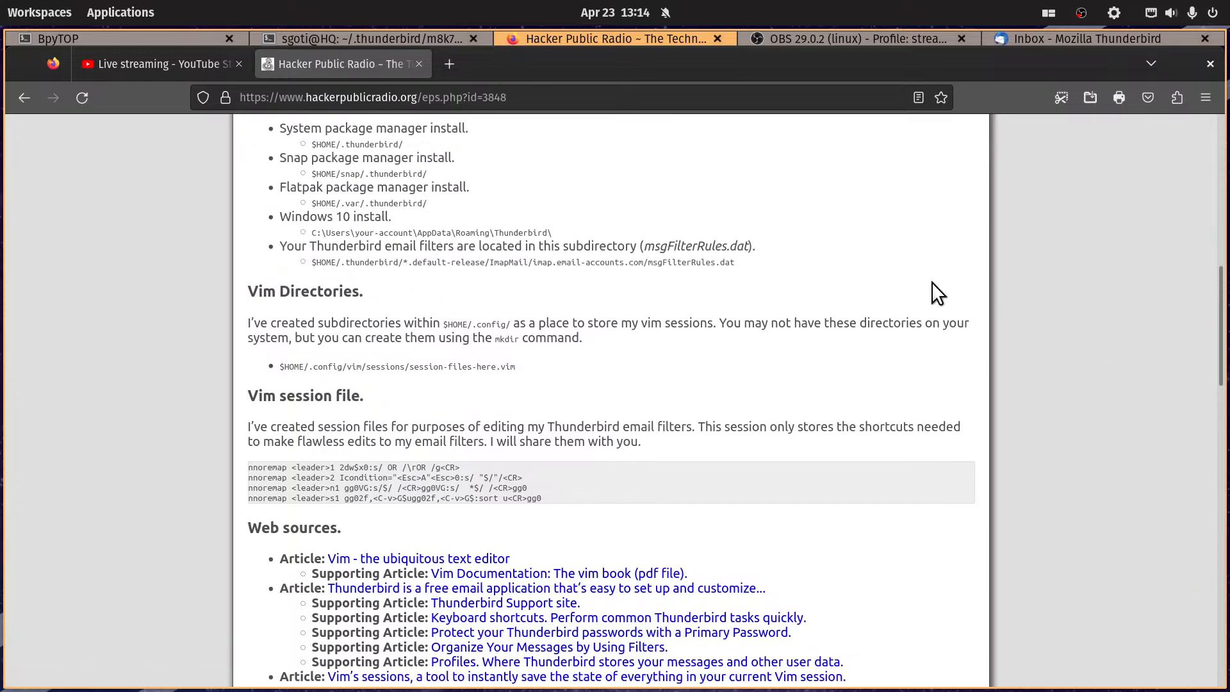
{"action": "scroll", "coordinate": [788, 346], "scroll_direction": "up", "scroll_amount": 3}
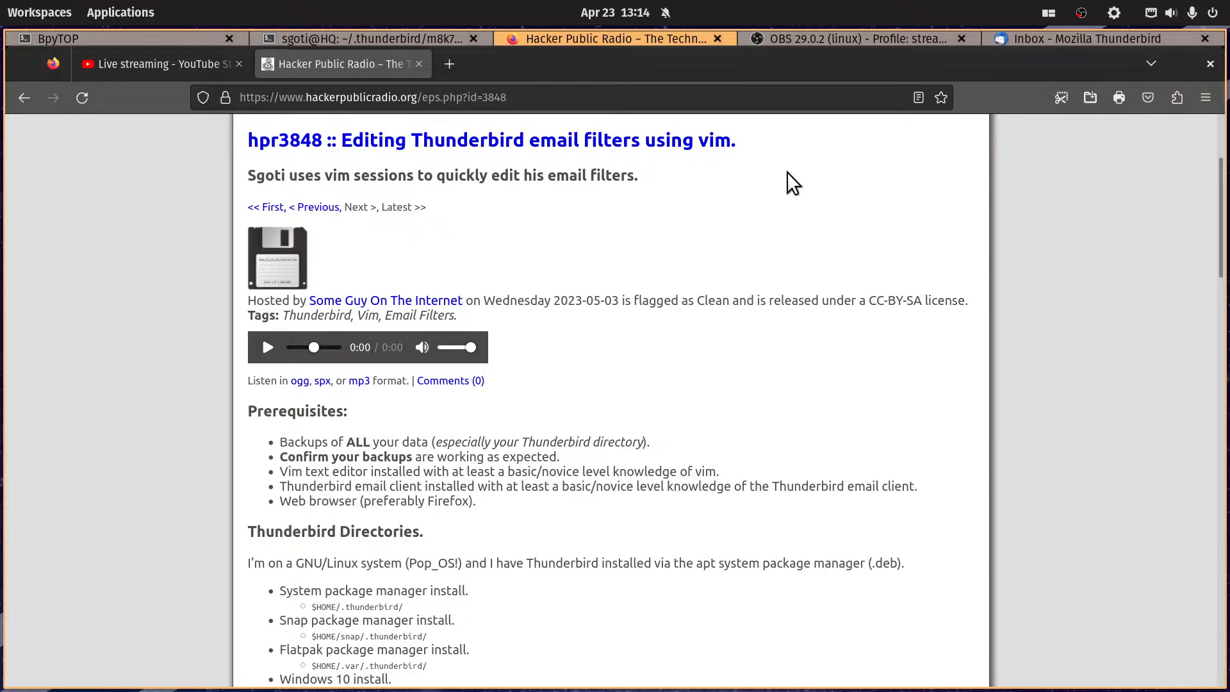
Step: Switch back to Thunderbird and open the archive folder under Local Folders
{"action": "left_click", "coordinate": [1025, 39]}
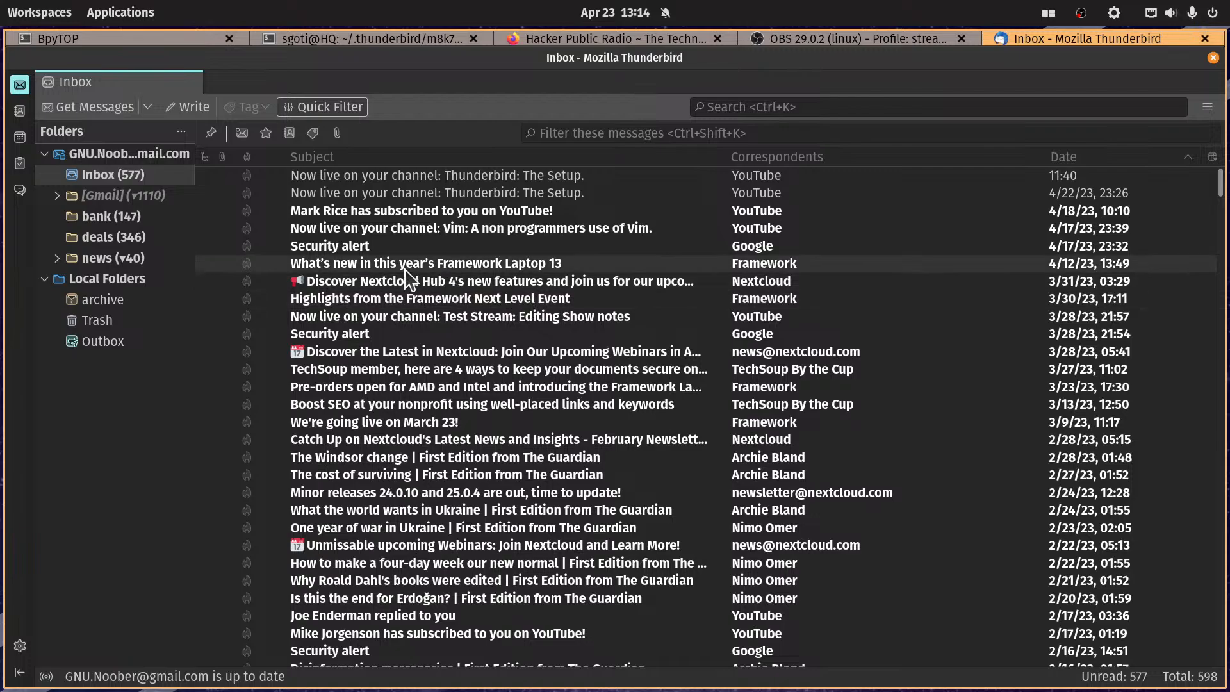
{"action": "left_click", "coordinate": [148, 305]}
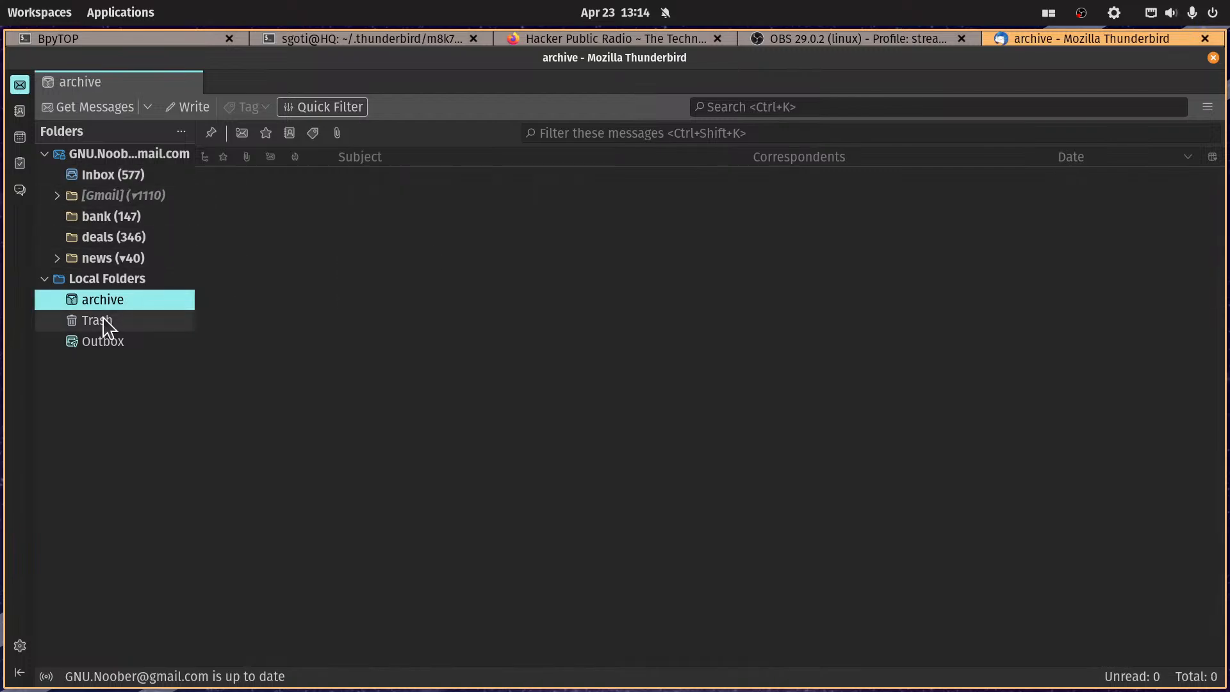
Step: Open the account's bank folder and look through its message list
{"action": "left_click", "coordinate": [117, 216]}
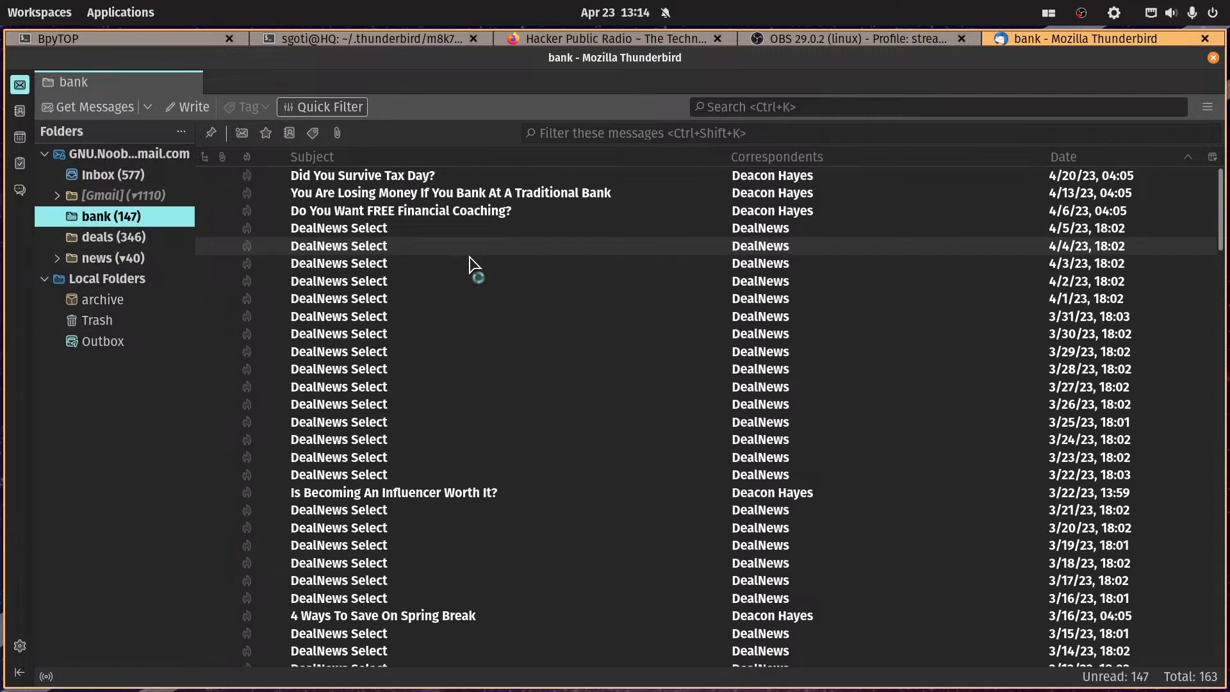
{"action": "scroll", "coordinate": [551, 301], "scroll_direction": "down", "scroll_amount": 7}
{"action": "scroll", "coordinate": [550, 299], "scroll_direction": "down", "scroll_amount": 15}
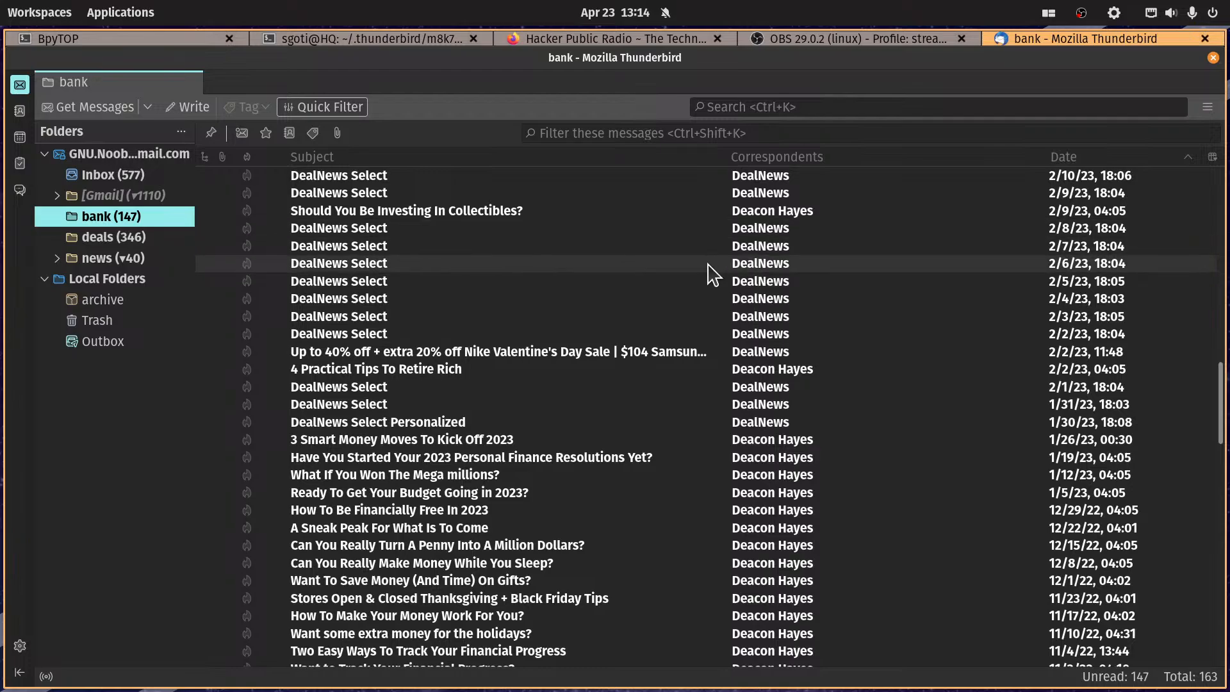
{"action": "key", "text": "alt"}
{"action": "key", "text": "t"}
{"action": "key", "text": "f"}
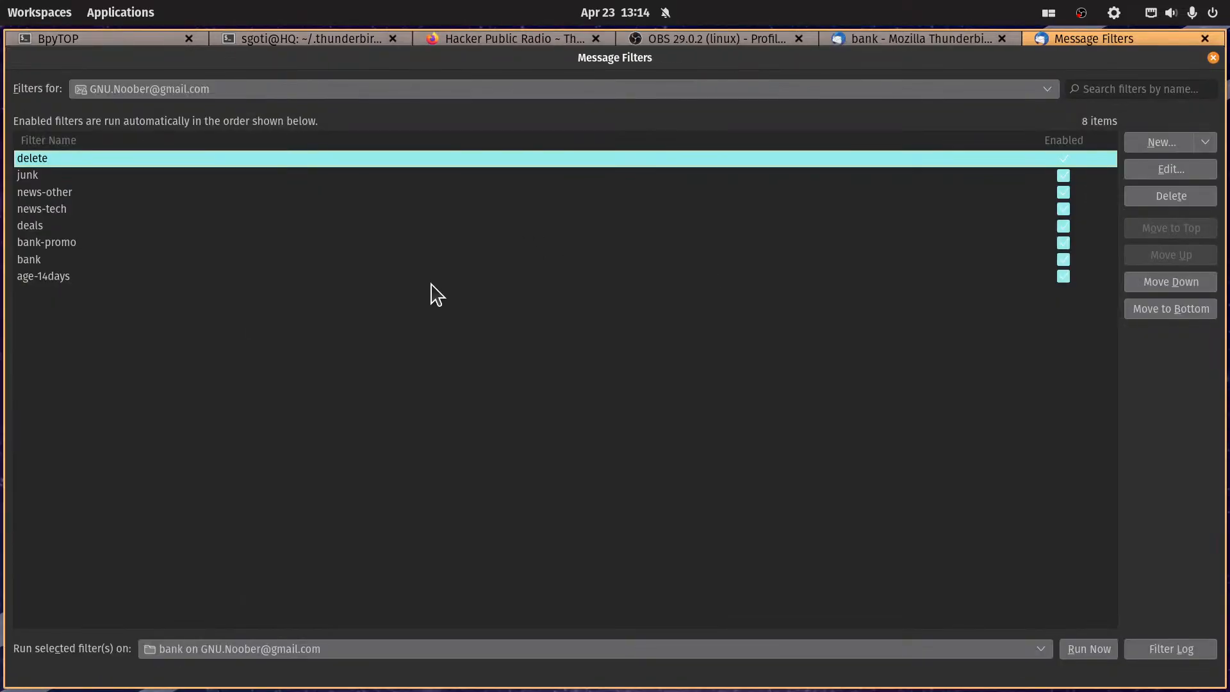
{"action": "left_click", "coordinate": [1169, 139]}
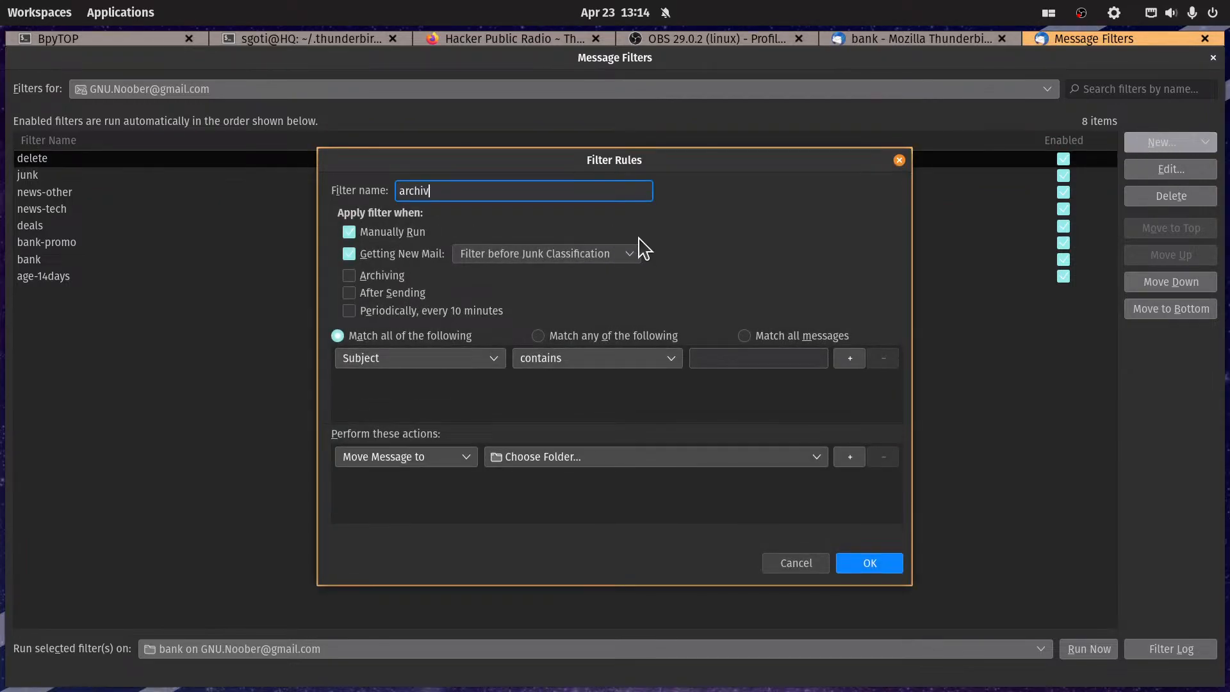
{"action": "type", "text": "archive"}
{"action": "left_click", "coordinate": [380, 279]}
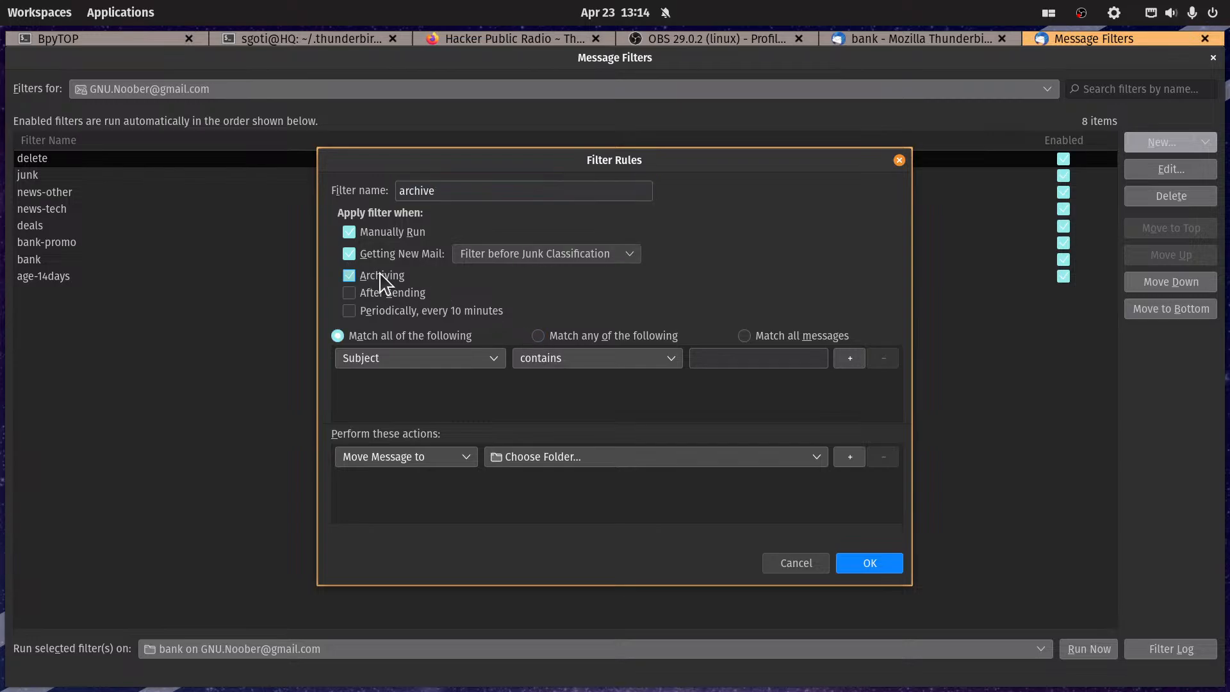
{"action": "left_click", "coordinate": [350, 254]}
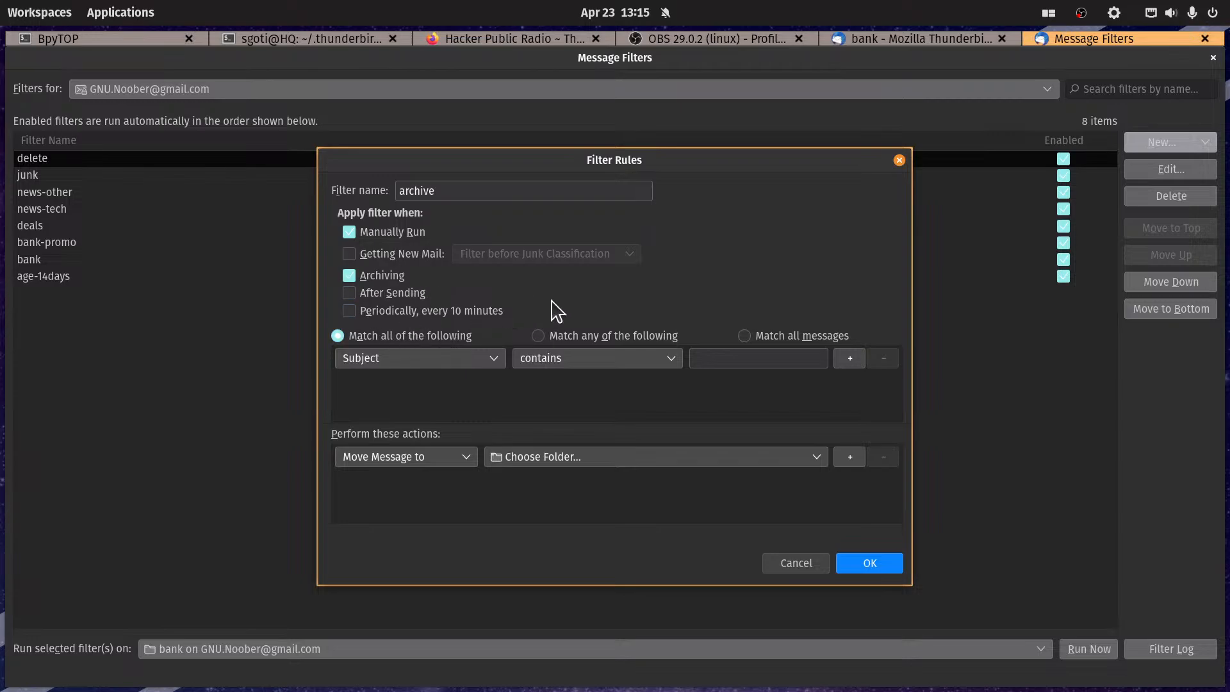
{"action": "left_click", "coordinate": [583, 338]}
{"action": "left_click", "coordinate": [797, 564]}
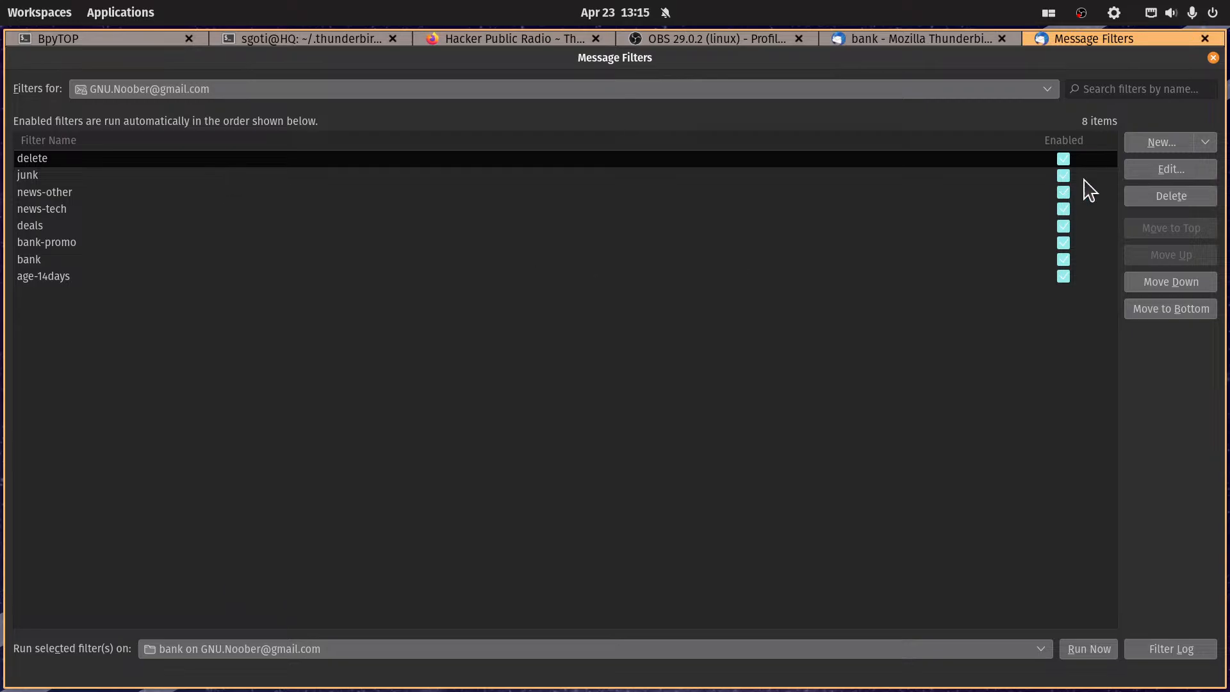
{"action": "left_click", "coordinate": [1214, 58]}
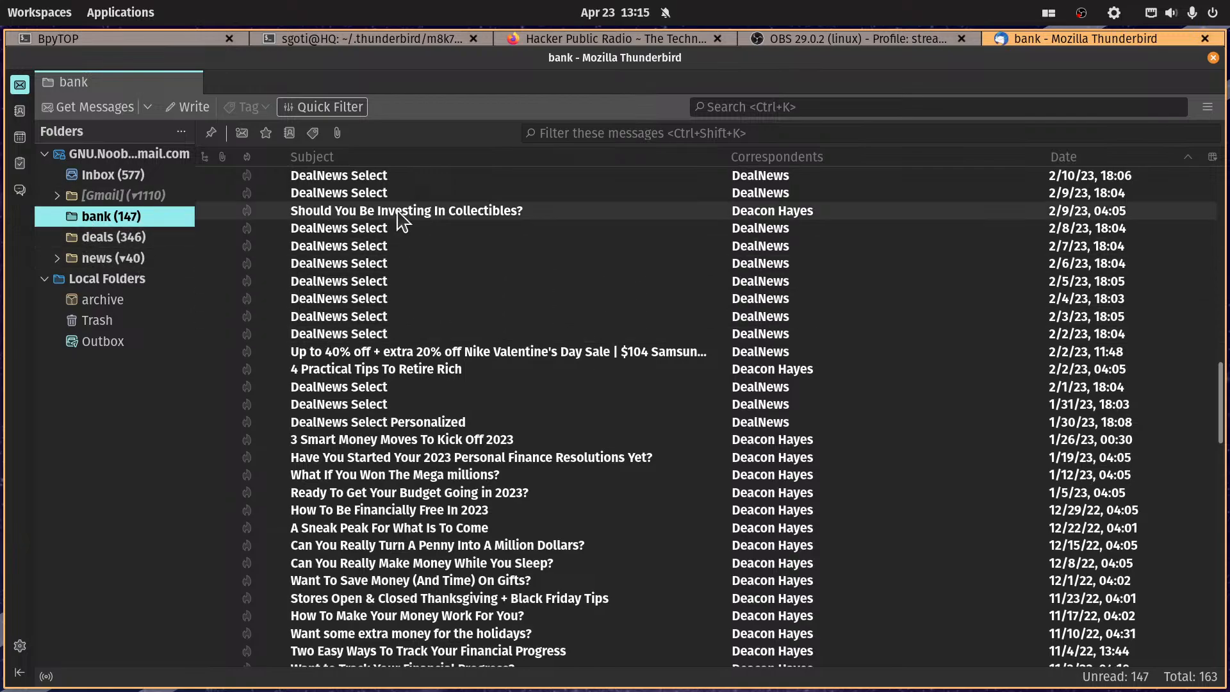
Step: Open the DealNews Select message dated 4/5/23 in the bank folder, copy its subject text, and close the message
{"action": "scroll", "coordinate": [436, 328], "scroll_direction": "down", "scroll_amount": 4}
{"action": "scroll", "coordinate": [437, 332], "scroll_direction": "down", "scroll_amount": 12}
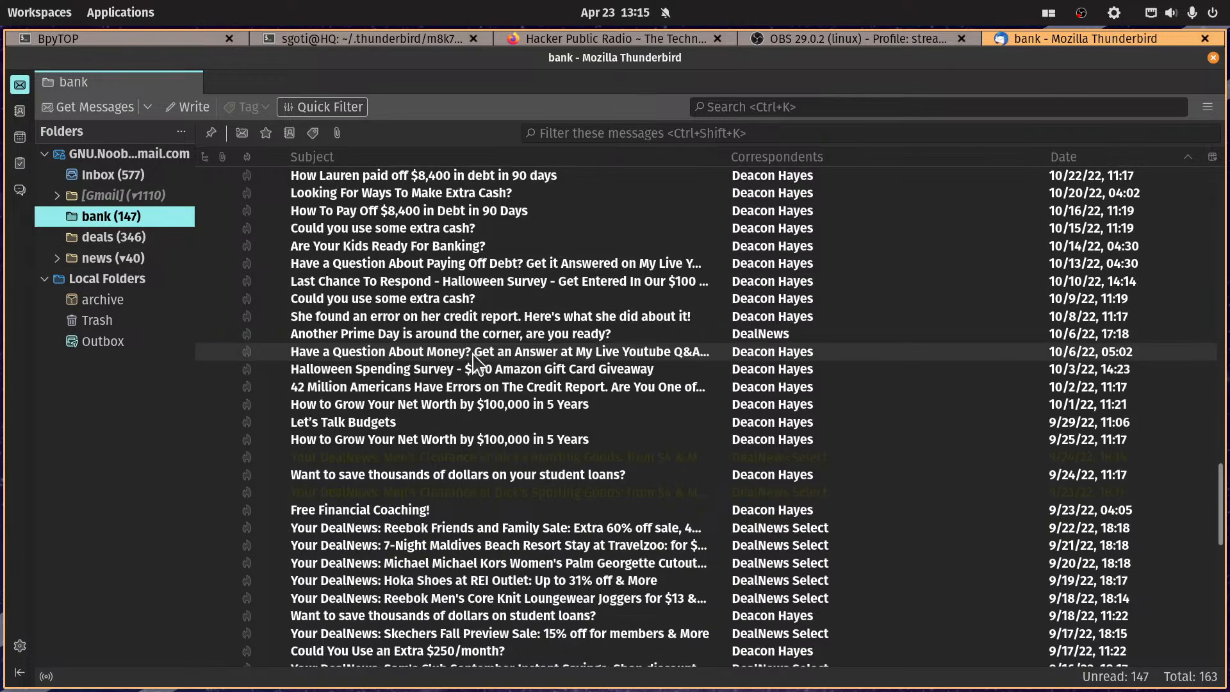
{"action": "scroll", "coordinate": [466, 343], "scroll_direction": "down", "scroll_amount": 8}
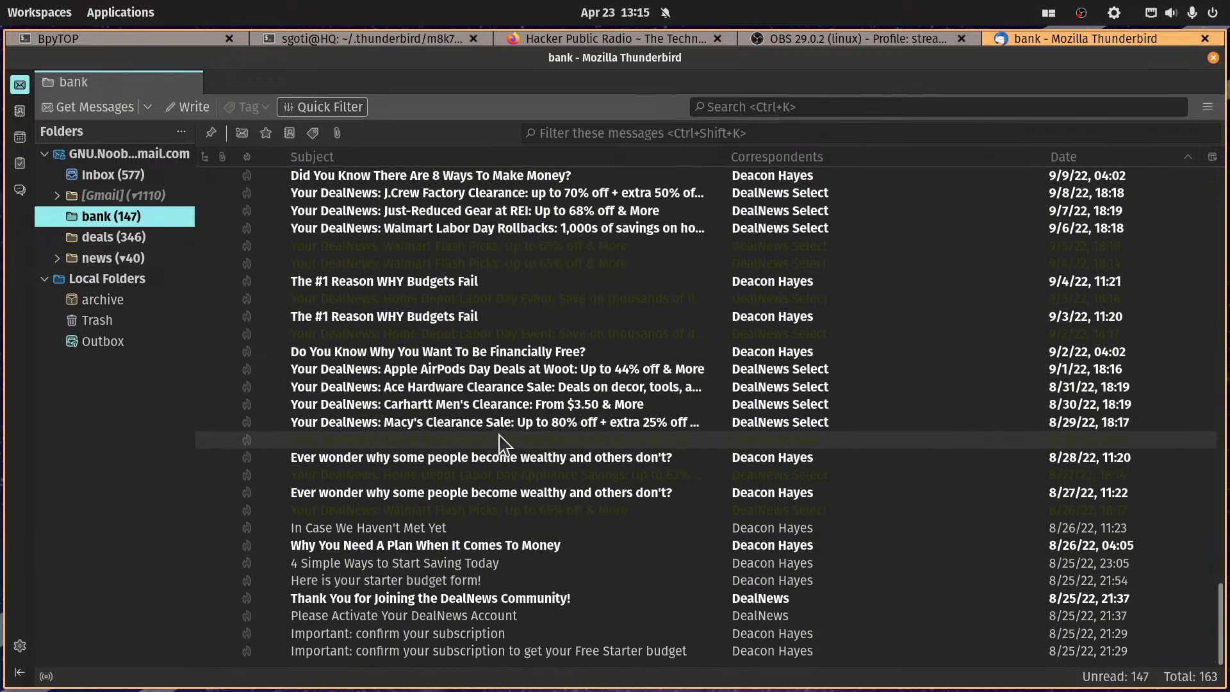
{"action": "scroll", "coordinate": [505, 430], "scroll_direction": "up", "scroll_amount": 10}
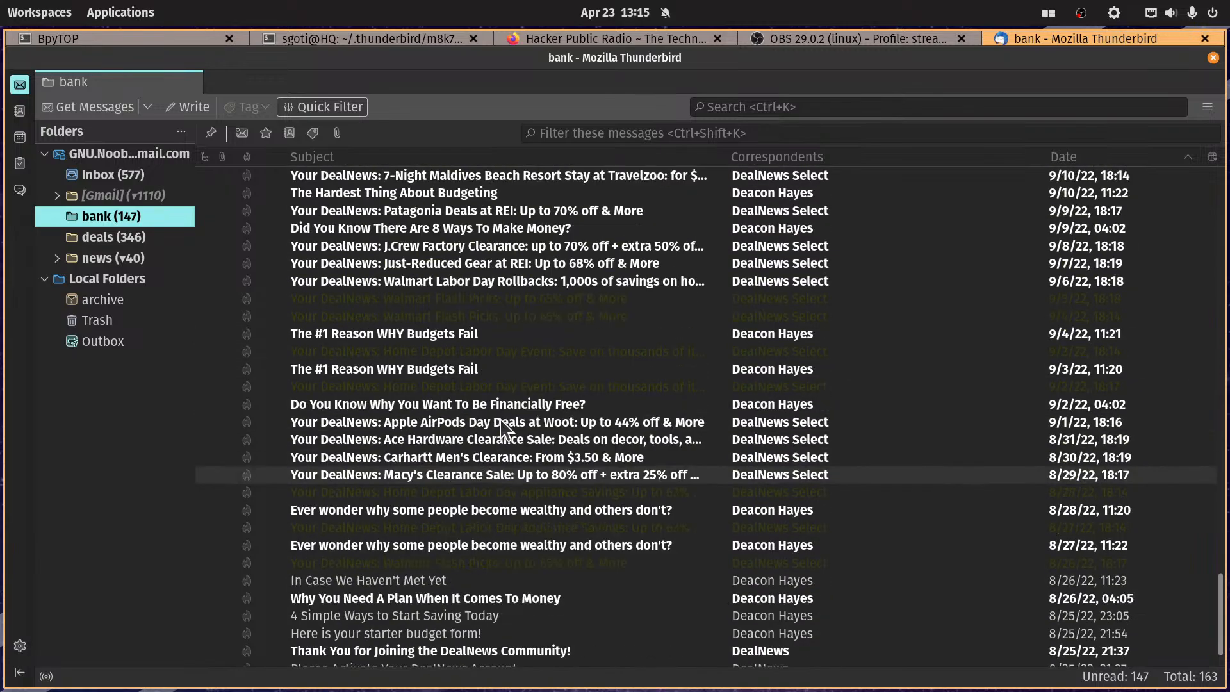
{"action": "scroll", "coordinate": [506, 439], "scroll_direction": "up", "scroll_amount": 20}
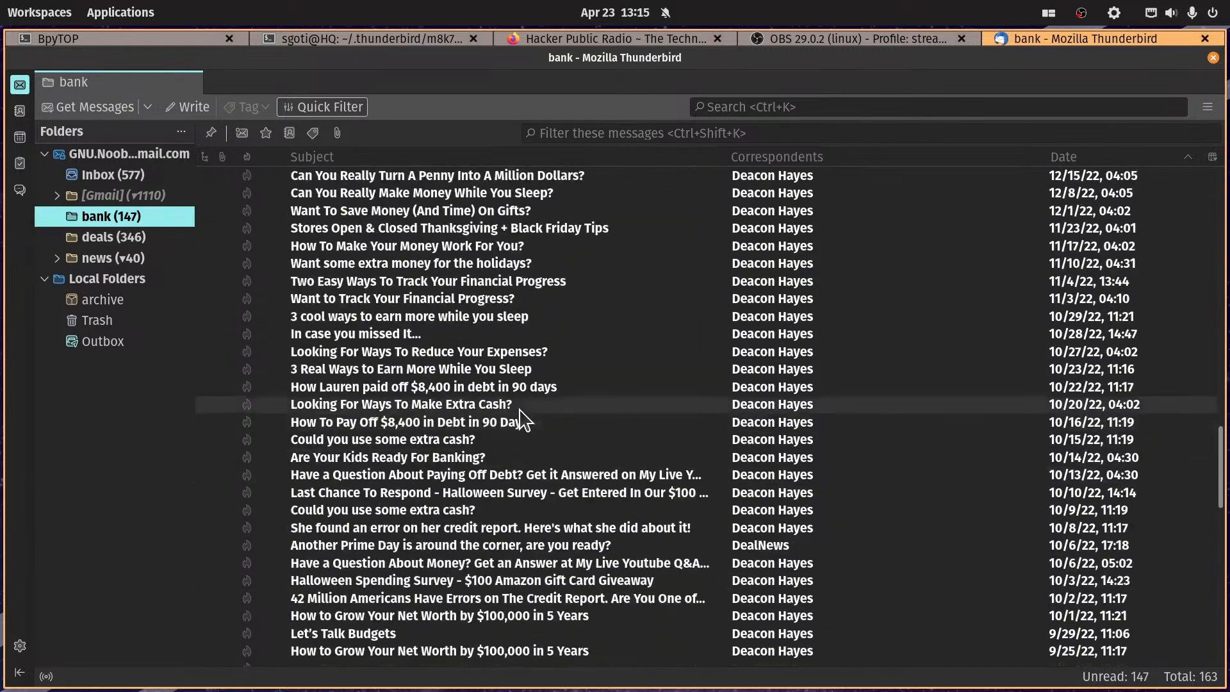
{"action": "scroll", "coordinate": [487, 353], "scroll_direction": "up", "scroll_amount": 11}
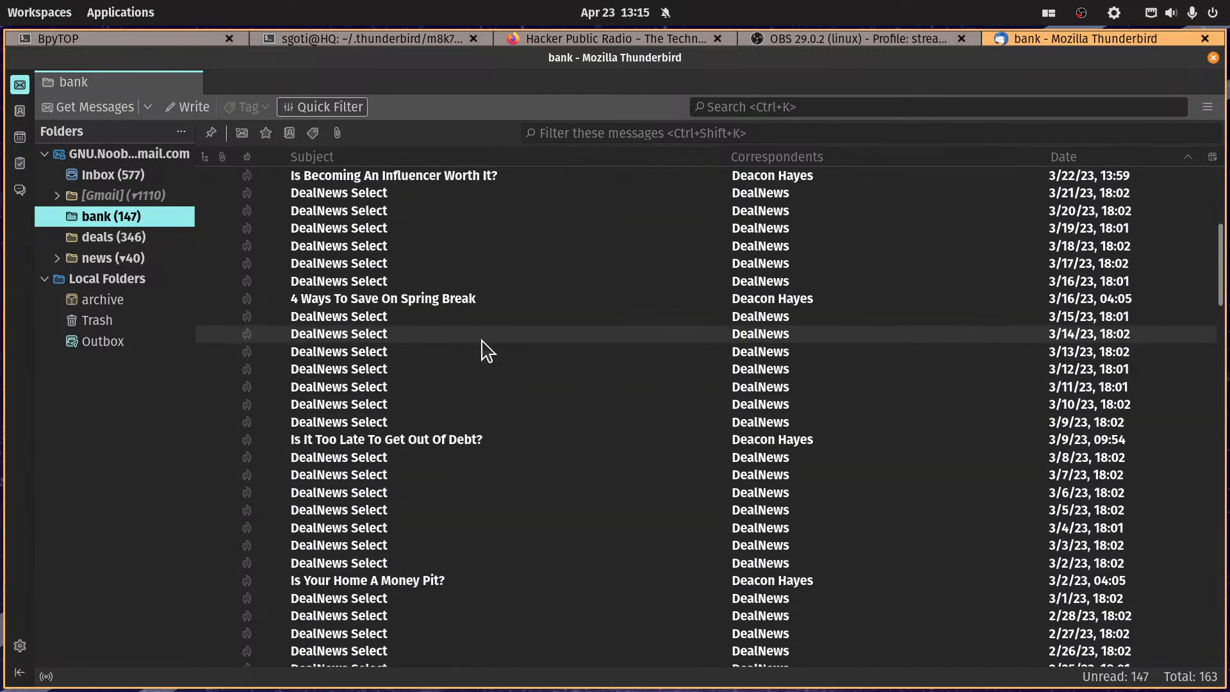
{"action": "left_click", "coordinate": [391, 230]}
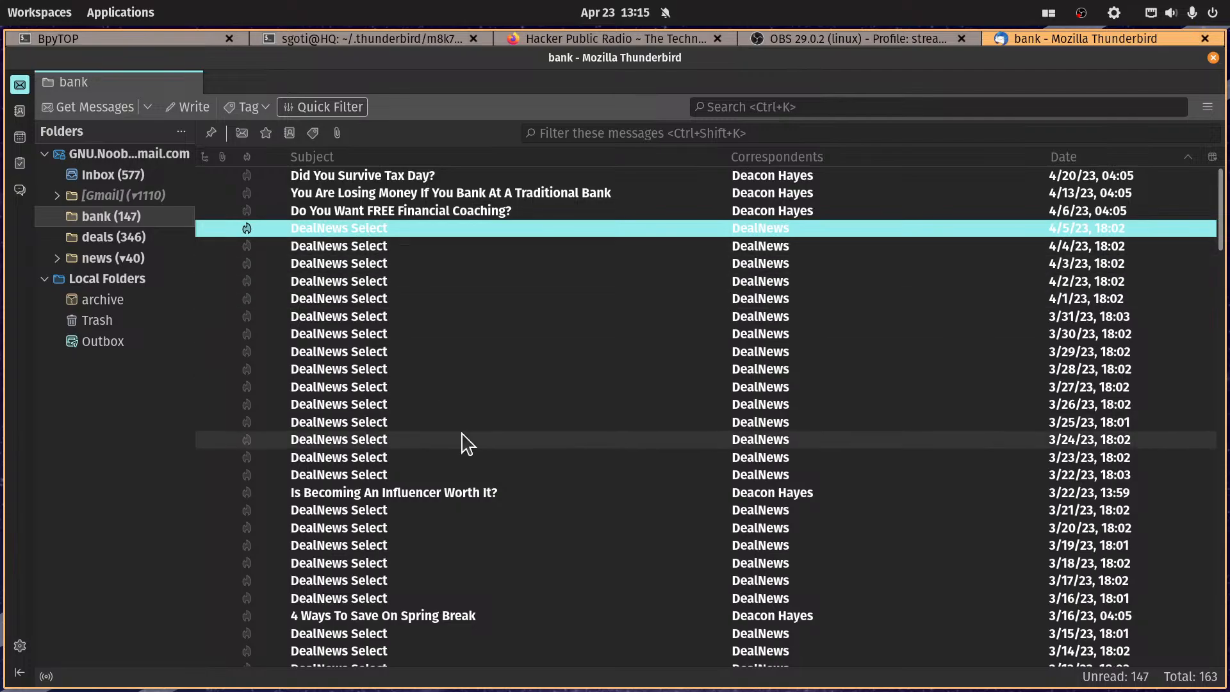
{"action": "double_click", "coordinate": [404, 232]}
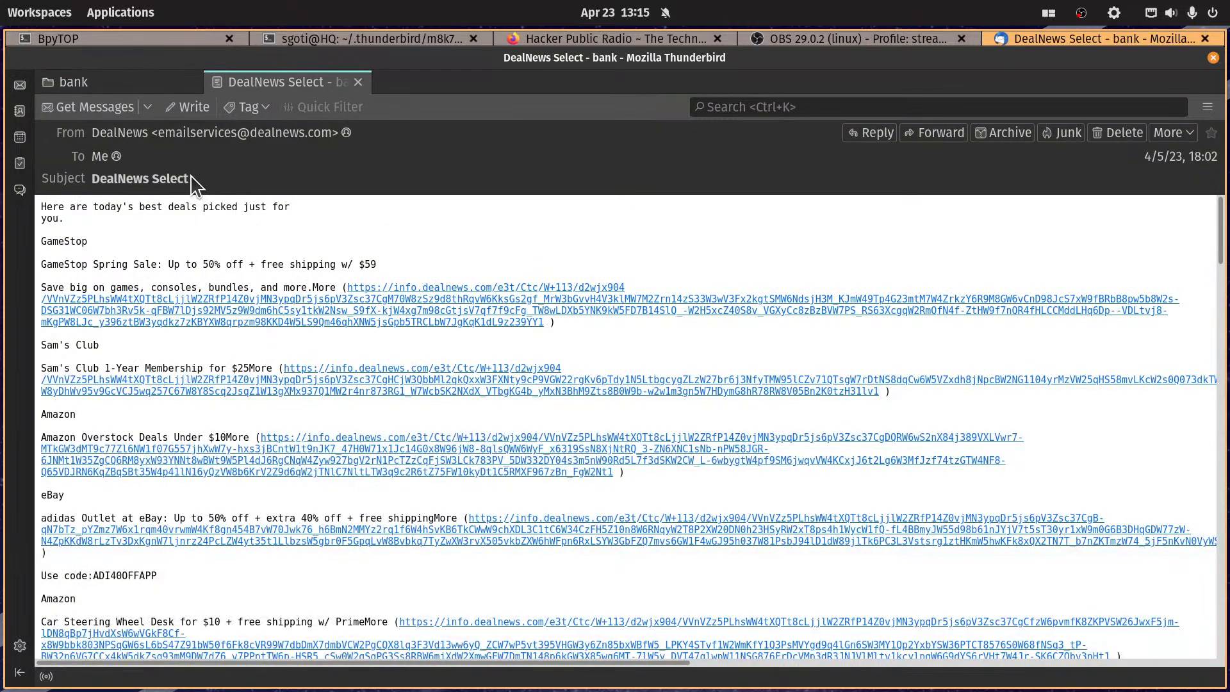
{"action": "left_click_drag", "start_coordinate": [188, 179], "coordinate": [96, 182]}
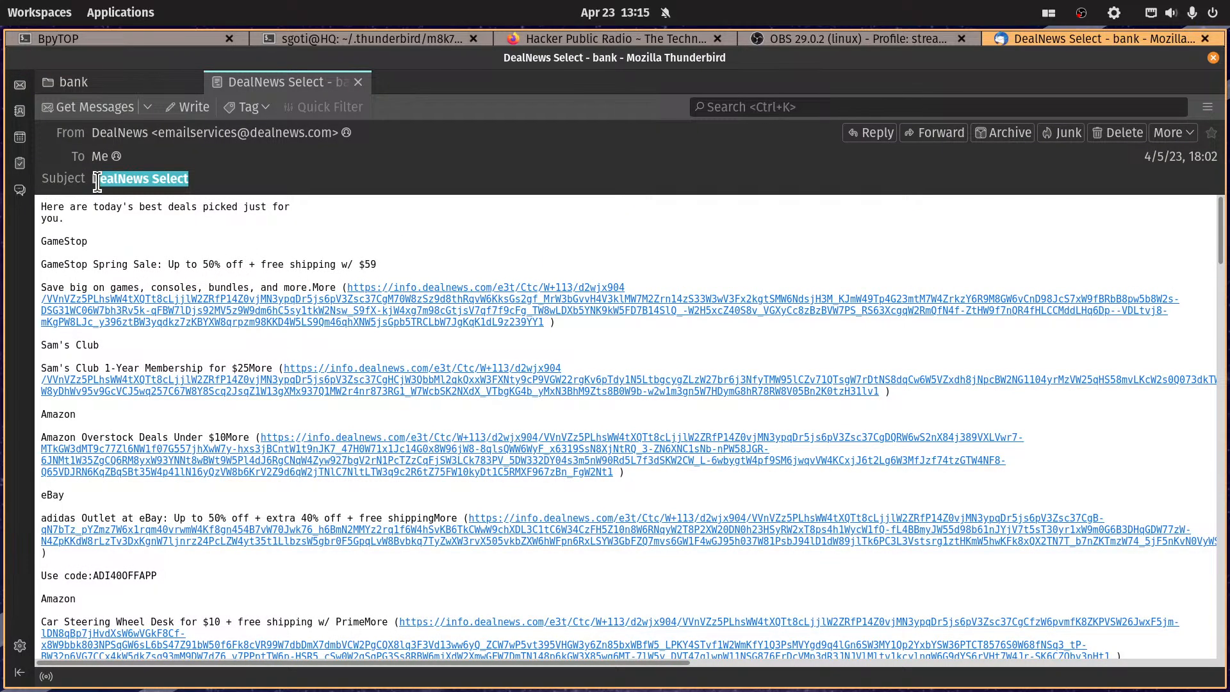
{"action": "left_click", "coordinate": [159, 179]}
{"action": "left_click_drag", "start_coordinate": [182, 181], "coordinate": [88, 183]}
{"action": "key", "text": "ctrl+c"}
{"action": "left_click", "coordinate": [359, 83]}
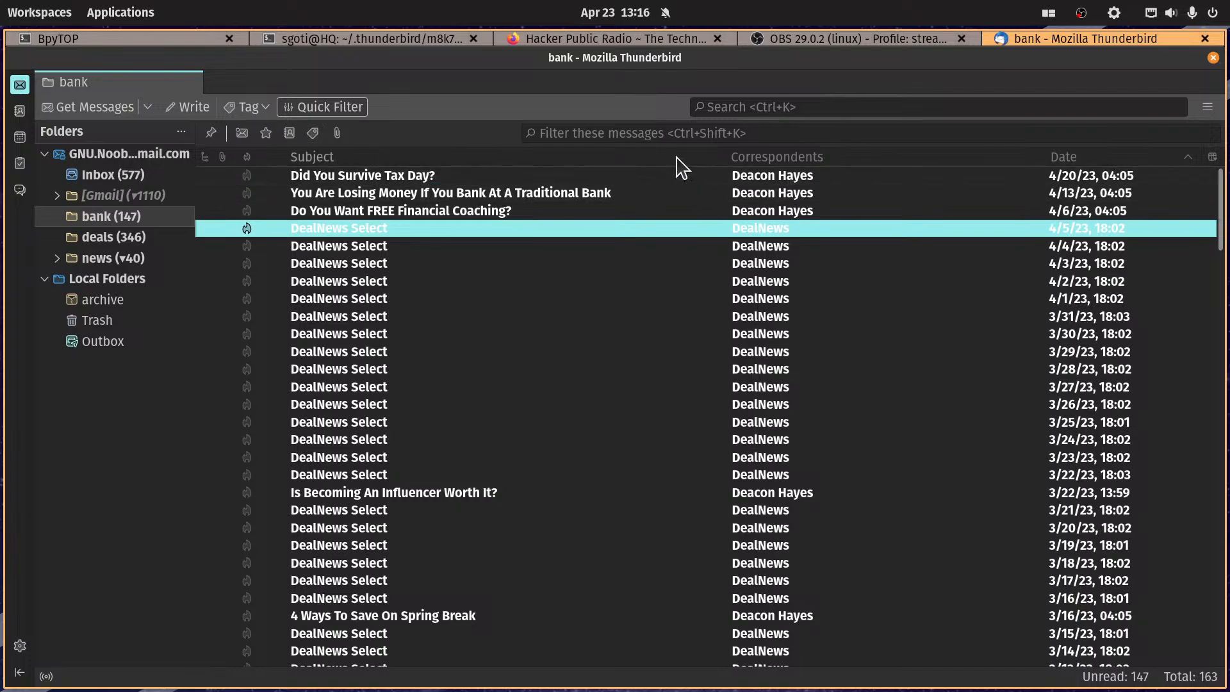
Step: Filter the bank folder's messages by the copied subject "DealNews Select" and look through the matches
{"action": "left_click", "coordinate": [656, 134]}
{"action": "key", "text": "ctrl+v"}
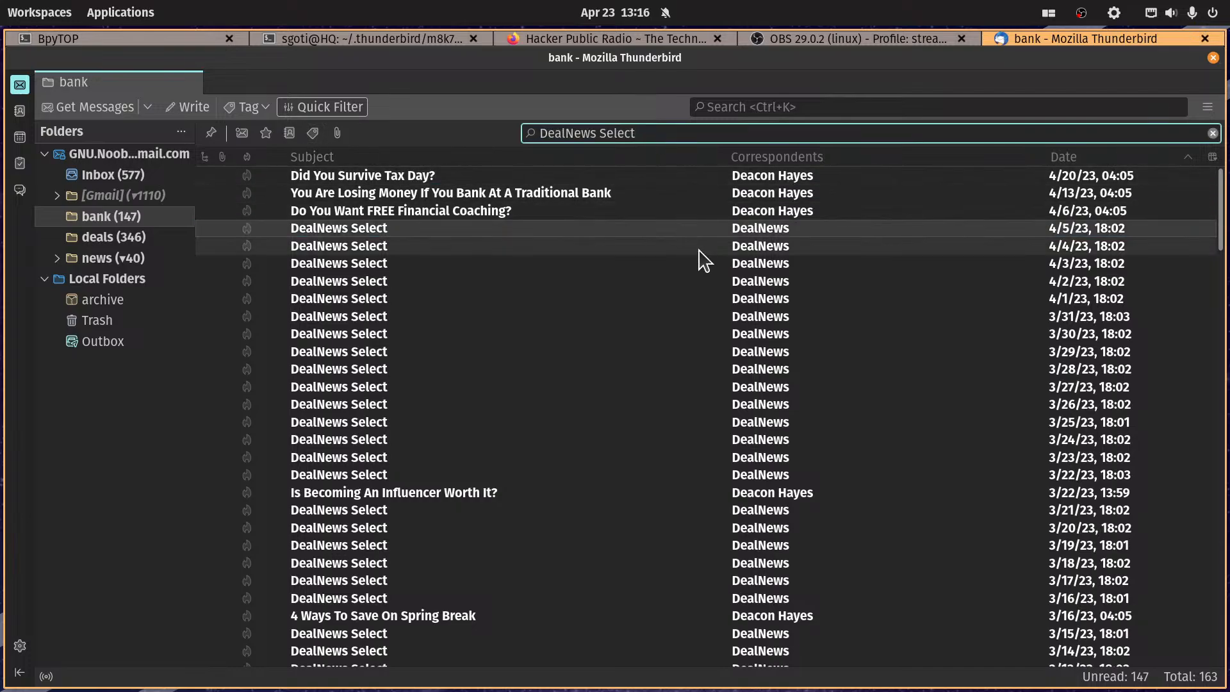
{"action": "scroll", "coordinate": [358, 282], "scroll_direction": "down", "scroll_amount": 15}
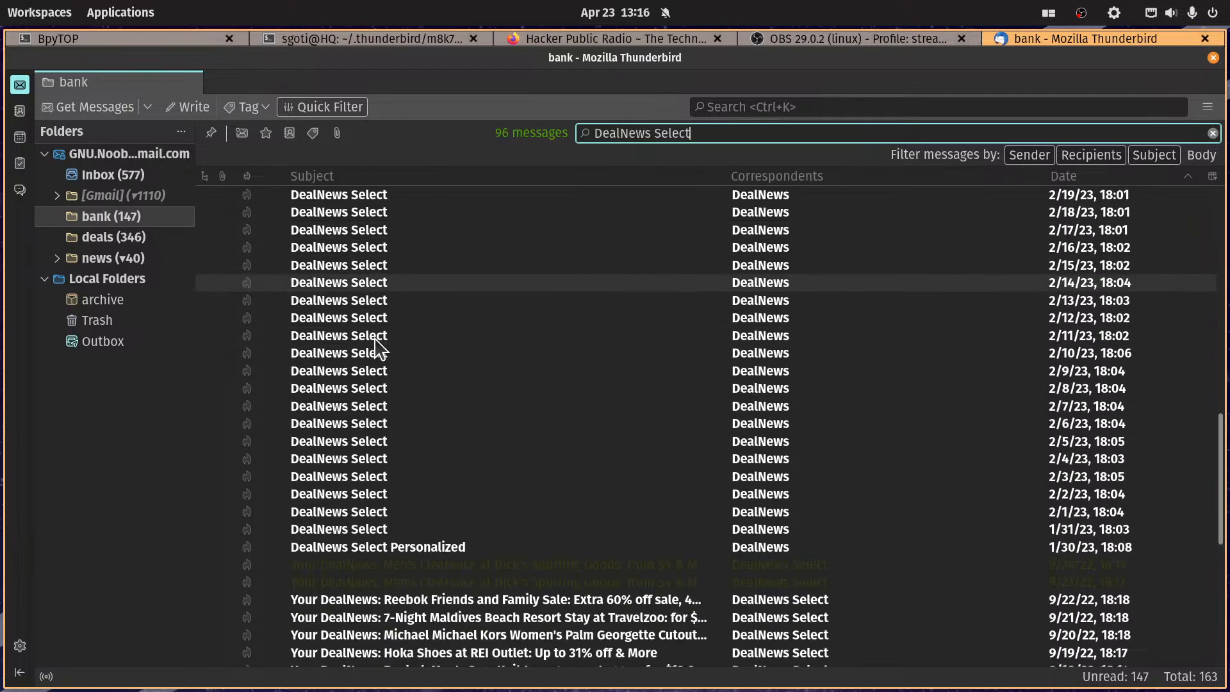
{"action": "scroll", "coordinate": [378, 349], "scroll_direction": "down", "scroll_amount": 8}
{"action": "scroll", "coordinate": [371, 355], "scroll_direction": "up", "scroll_amount": 20}
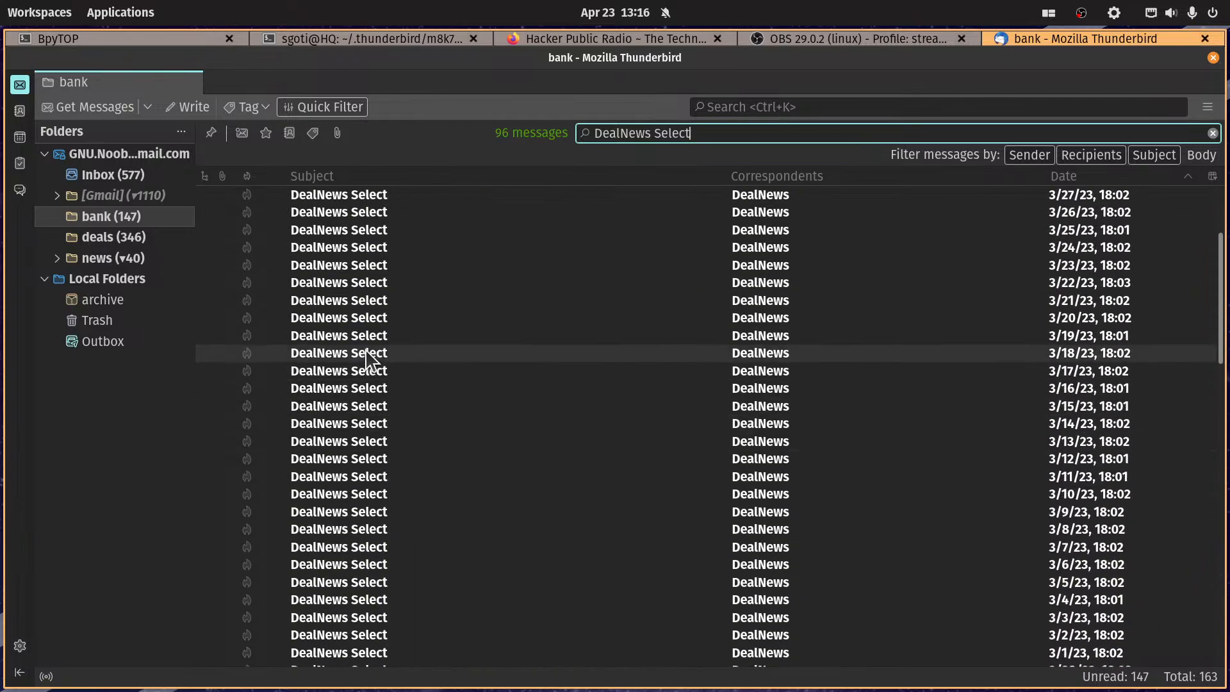
{"action": "scroll", "coordinate": [367, 359], "scroll_direction": "up", "scroll_amount": 3}
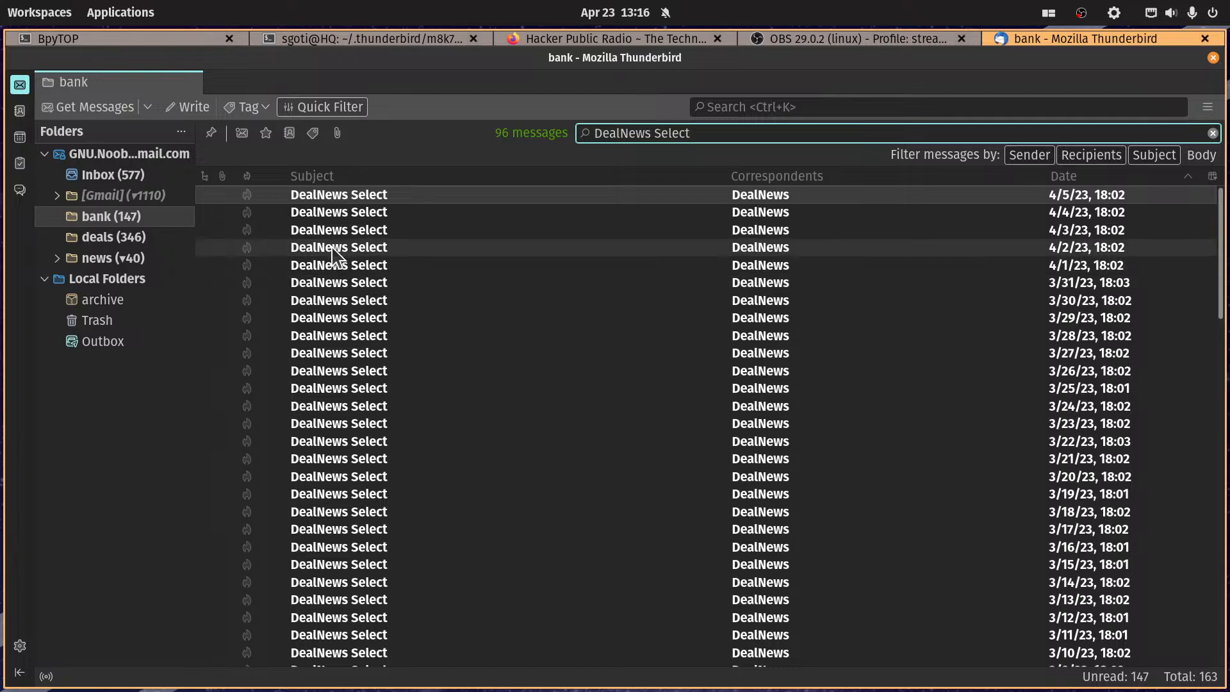
Step: Select the DealNews Select messages dated 4/5/23 through 1/31/23 and tag them as To Do
{"action": "key", "text": "Down"}
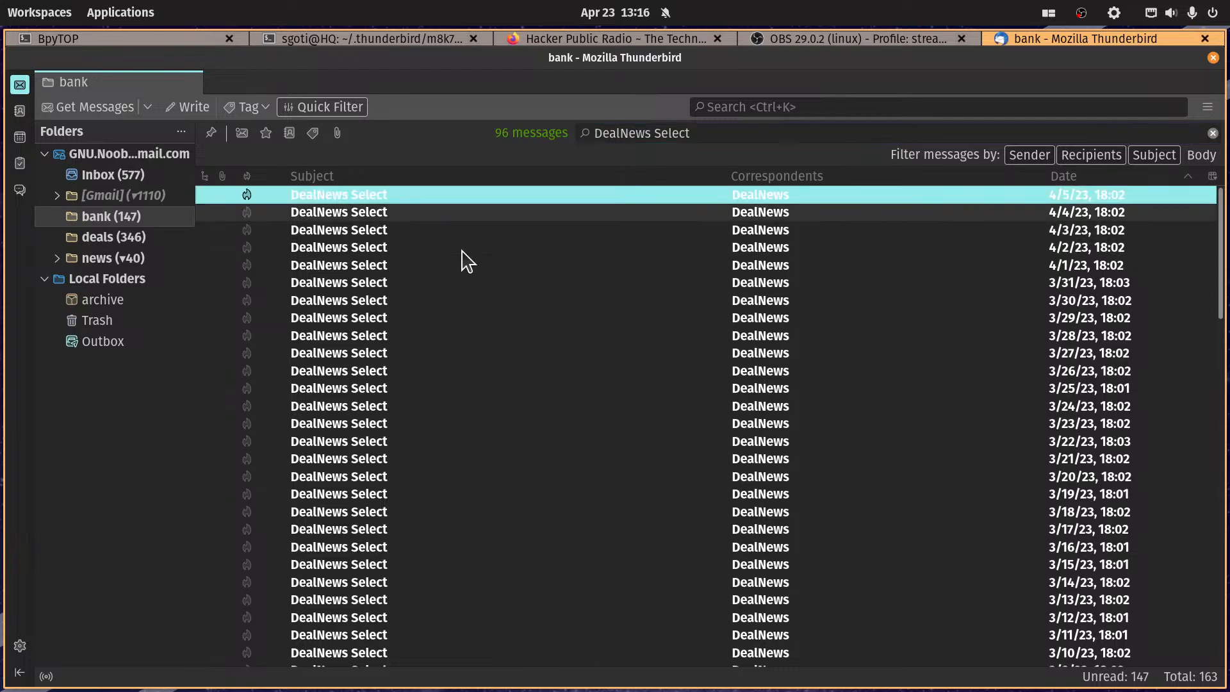
{"action": "scroll", "coordinate": [468, 259], "scroll_direction": "down", "scroll_amount": 15}
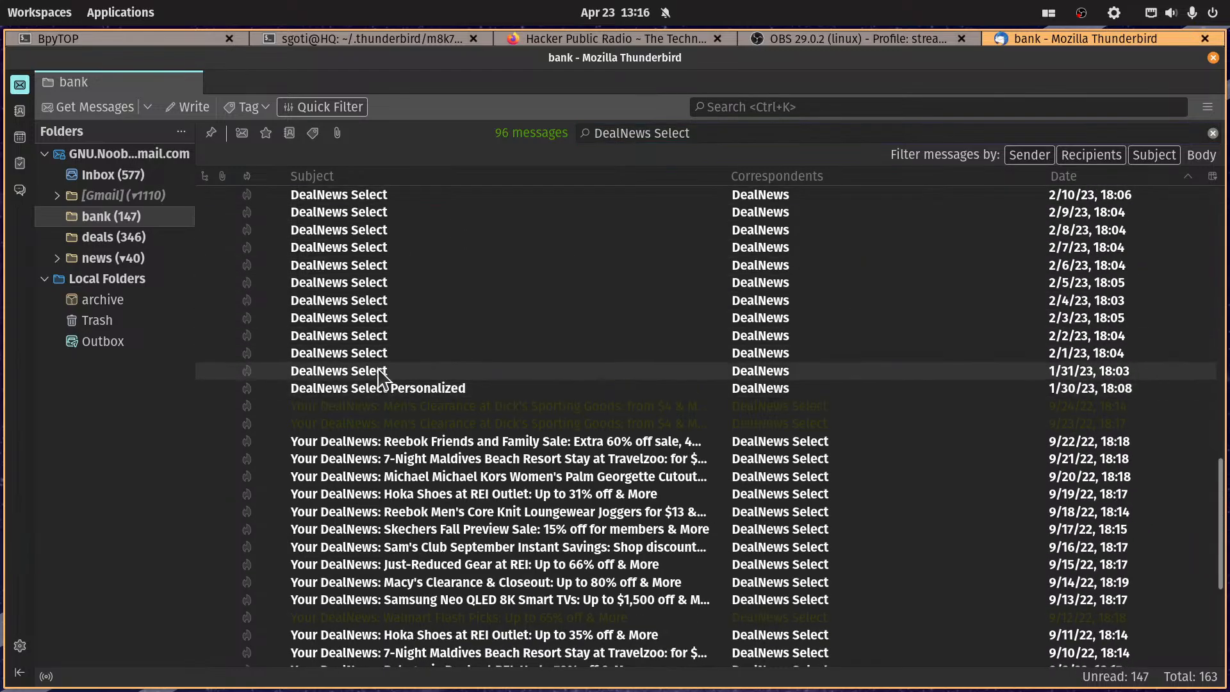
{"action": "left_click", "coordinate": [381, 371], "text": "shift"}
{"action": "scroll", "coordinate": [563, 294], "scroll_direction": "up", "scroll_amount": 15}
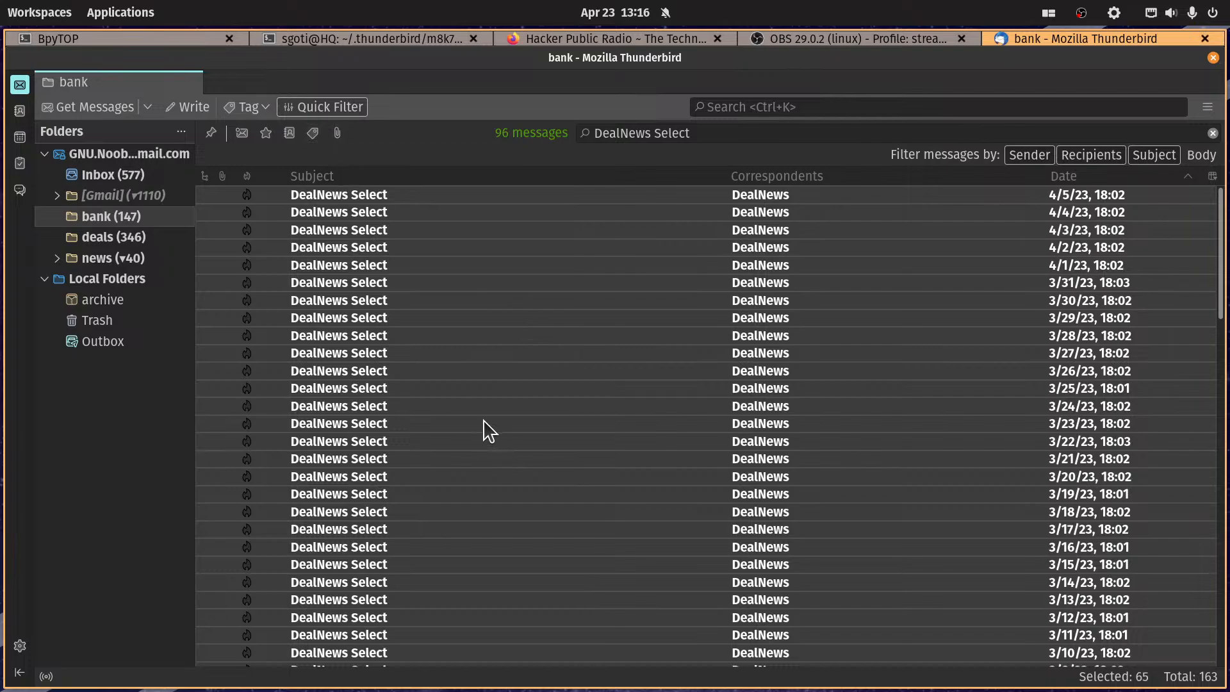
{"action": "left_click_drag", "start_coordinate": [478, 418], "coordinate": [473, 416]}
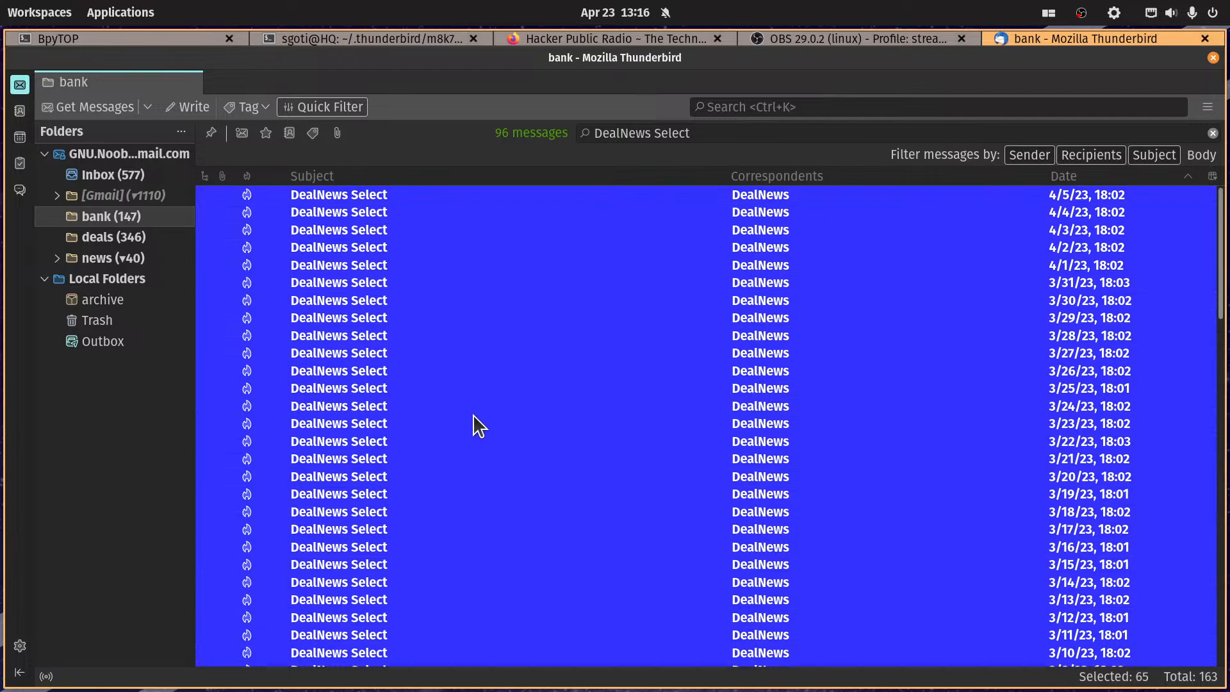
{"action": "left_click", "coordinate": [438, 335]}
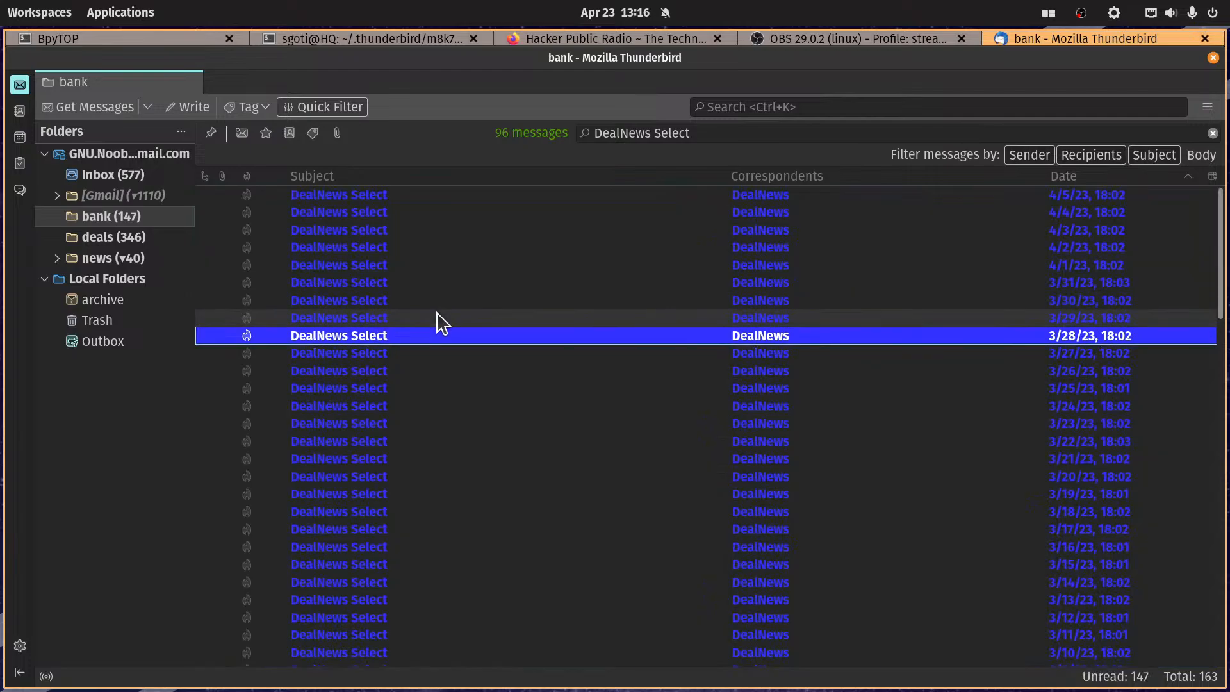
Step: Clear the text filter and show only the bank messages tagged To Do
{"action": "left_click", "coordinate": [1213, 133]}
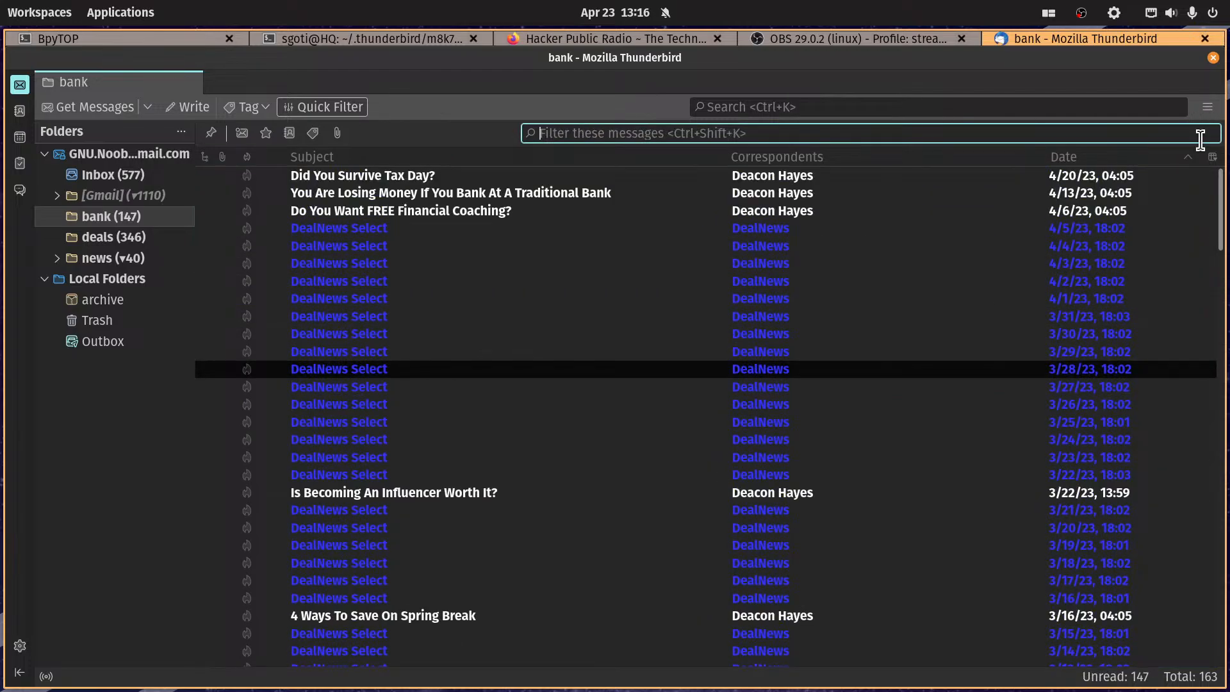
{"action": "scroll", "coordinate": [511, 357], "scroll_direction": "down", "scroll_amount": 6}
{"action": "scroll", "coordinate": [494, 355], "scroll_direction": "up", "scroll_amount": 6}
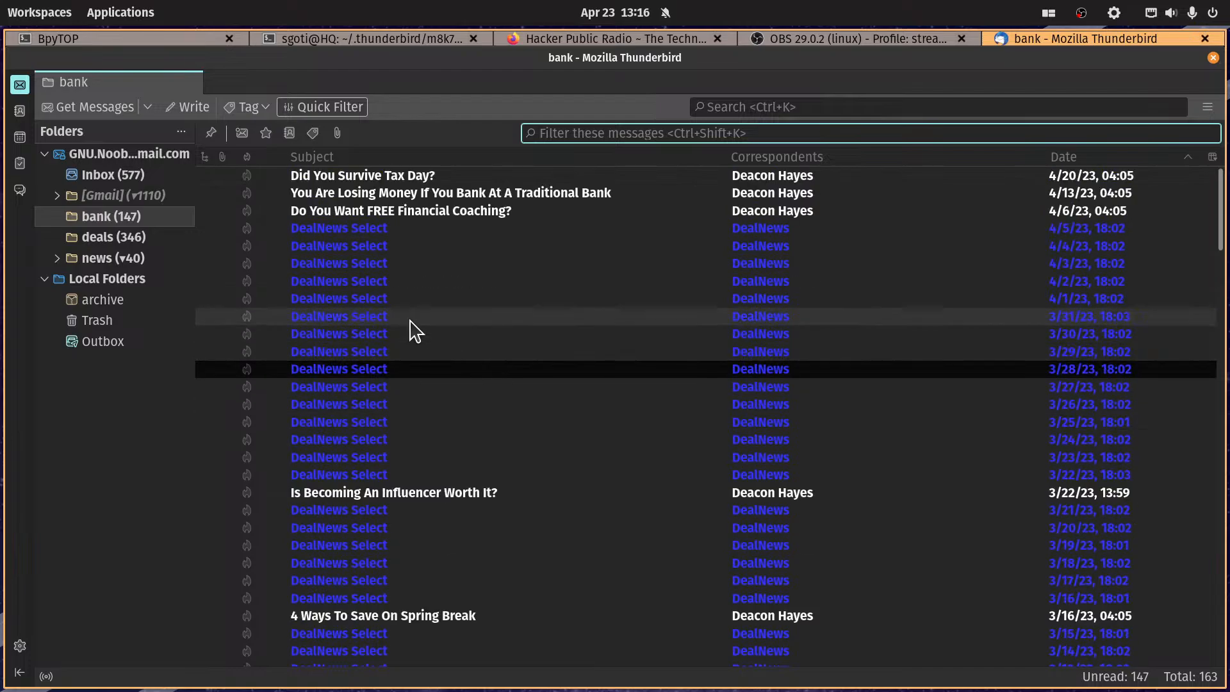
{"action": "left_click", "coordinate": [313, 132]}
{"action": "scroll", "coordinate": [423, 384], "scroll_direction": "down", "scroll_amount": 10}
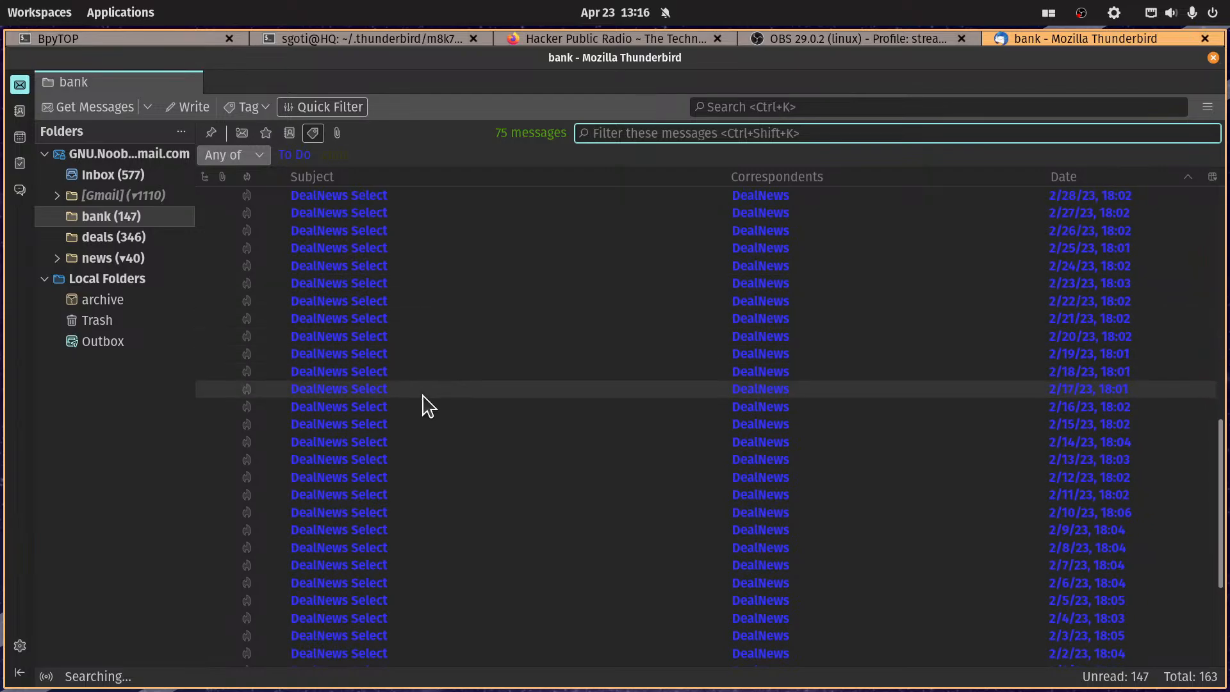
{"action": "scroll", "coordinate": [378, 448], "scroll_direction": "up", "scroll_amount": 15}
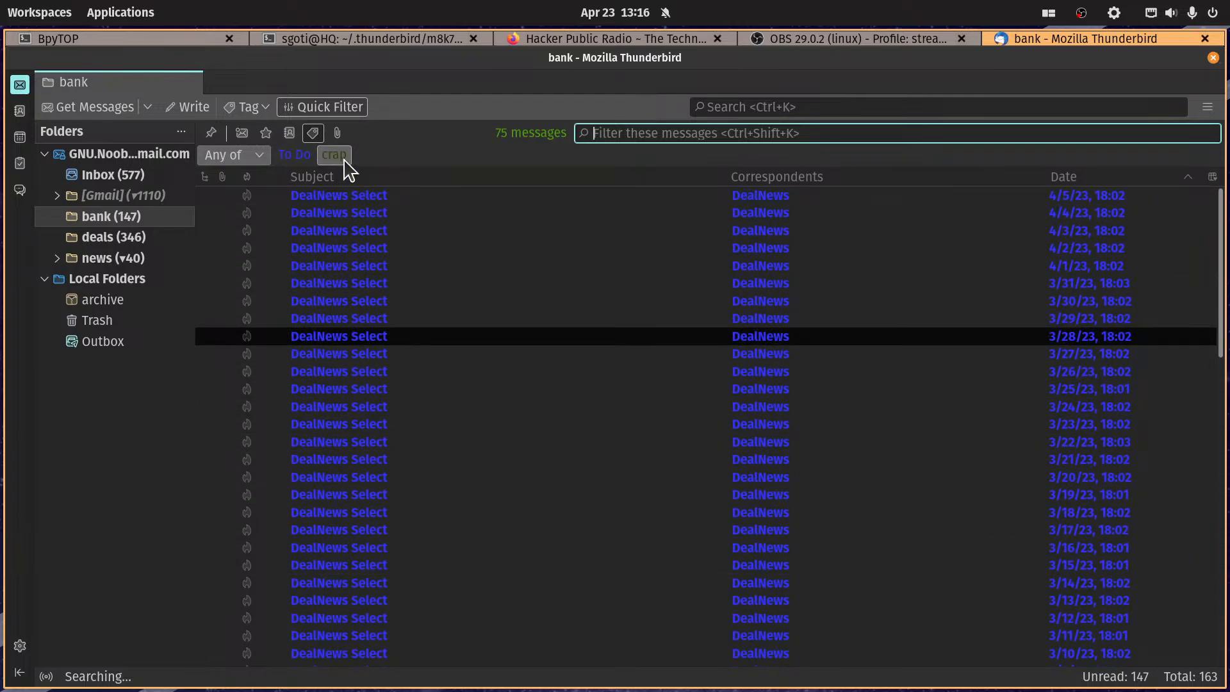
{"action": "left_click", "coordinate": [258, 160]}
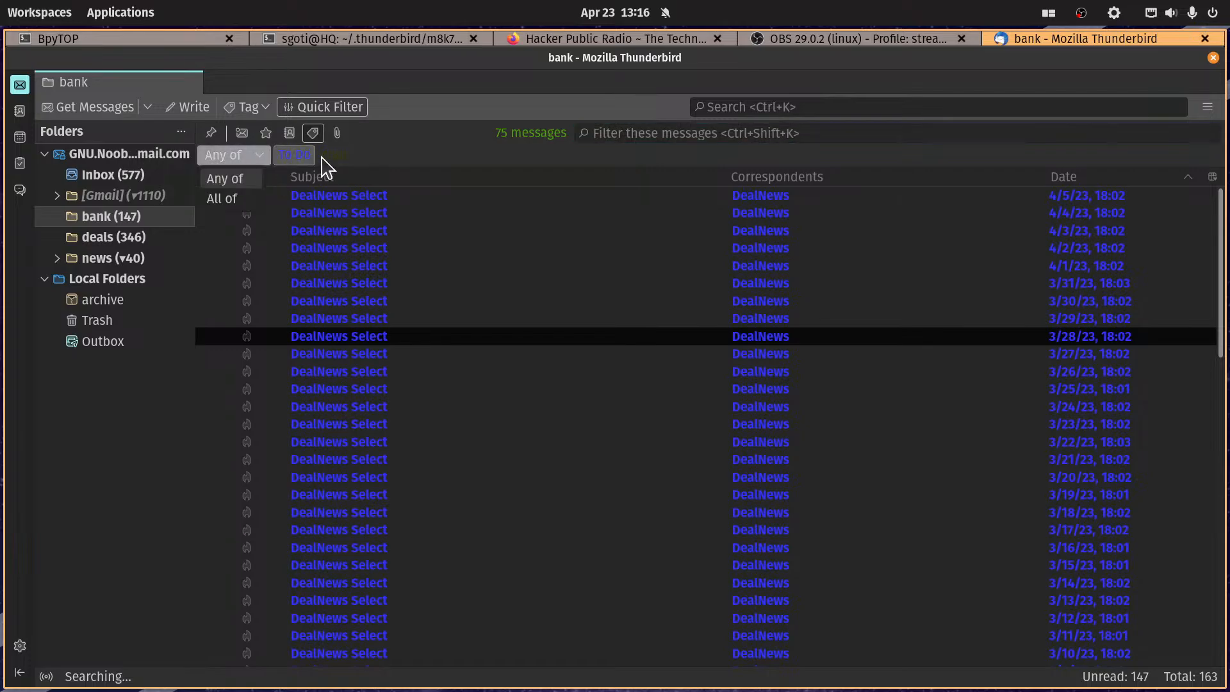
{"action": "left_click", "coordinate": [348, 160]}
{"action": "left_click", "coordinate": [295, 154]}
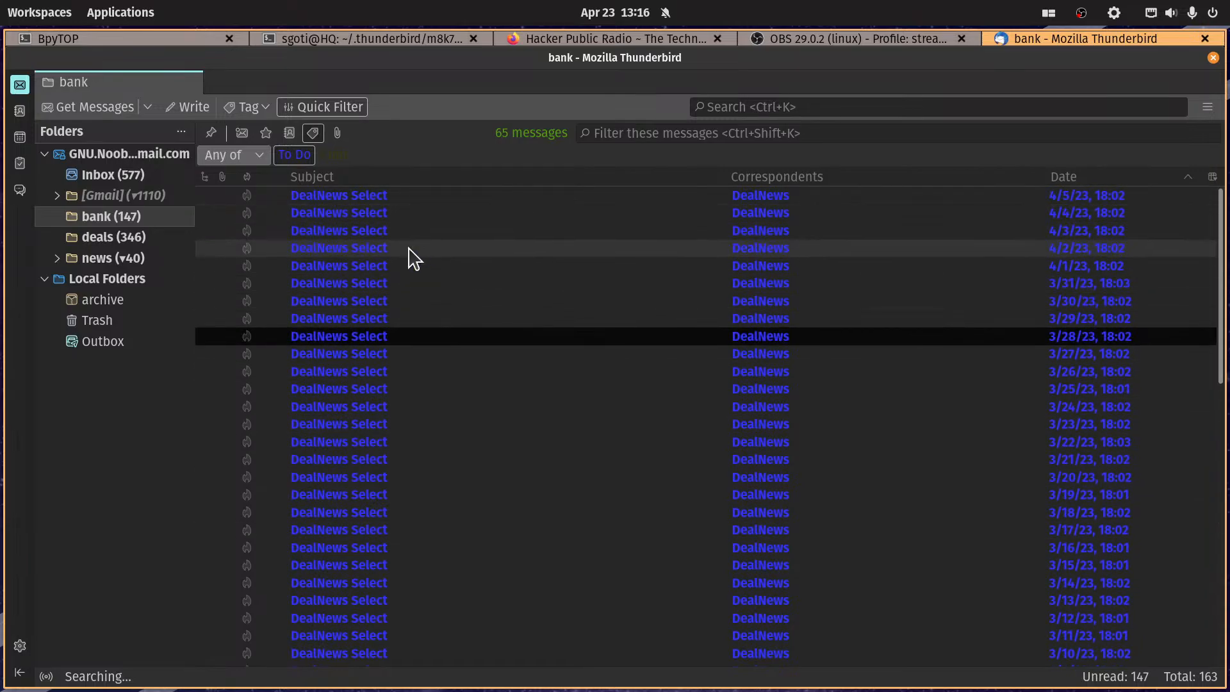
Step: Archive all messages tagged To Do and open the archive folder under Local Folders
{"action": "key", "text": "ctrl+a"}
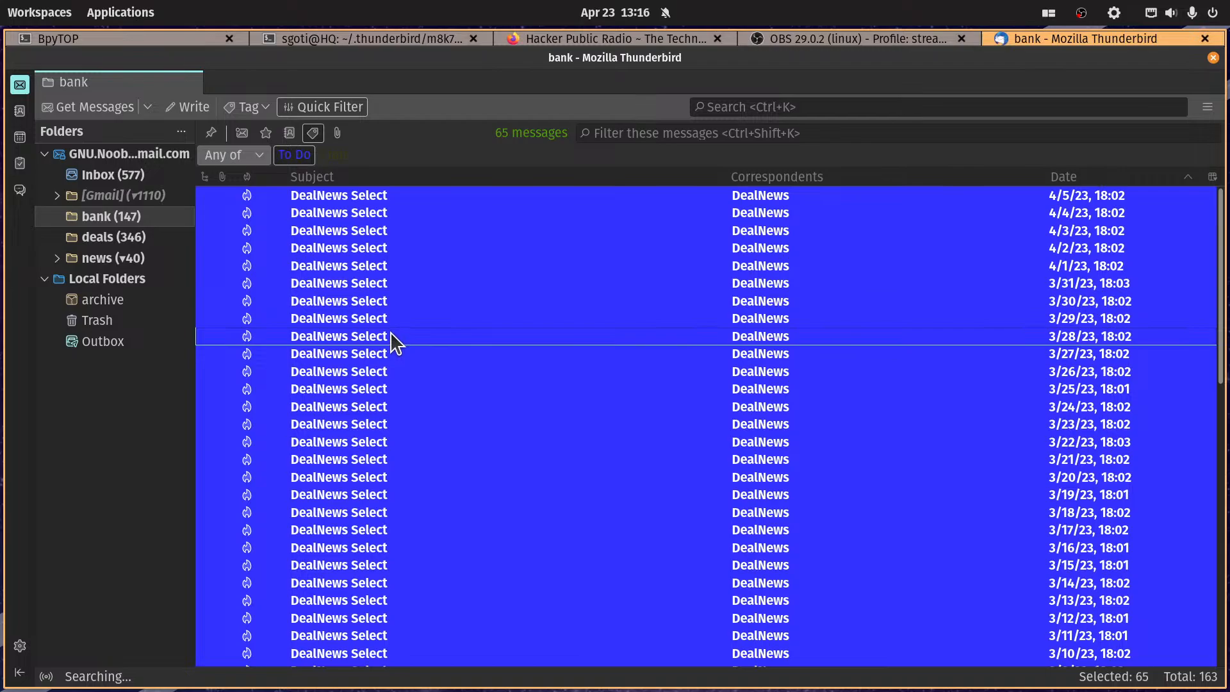
{"action": "key", "text": "a"}
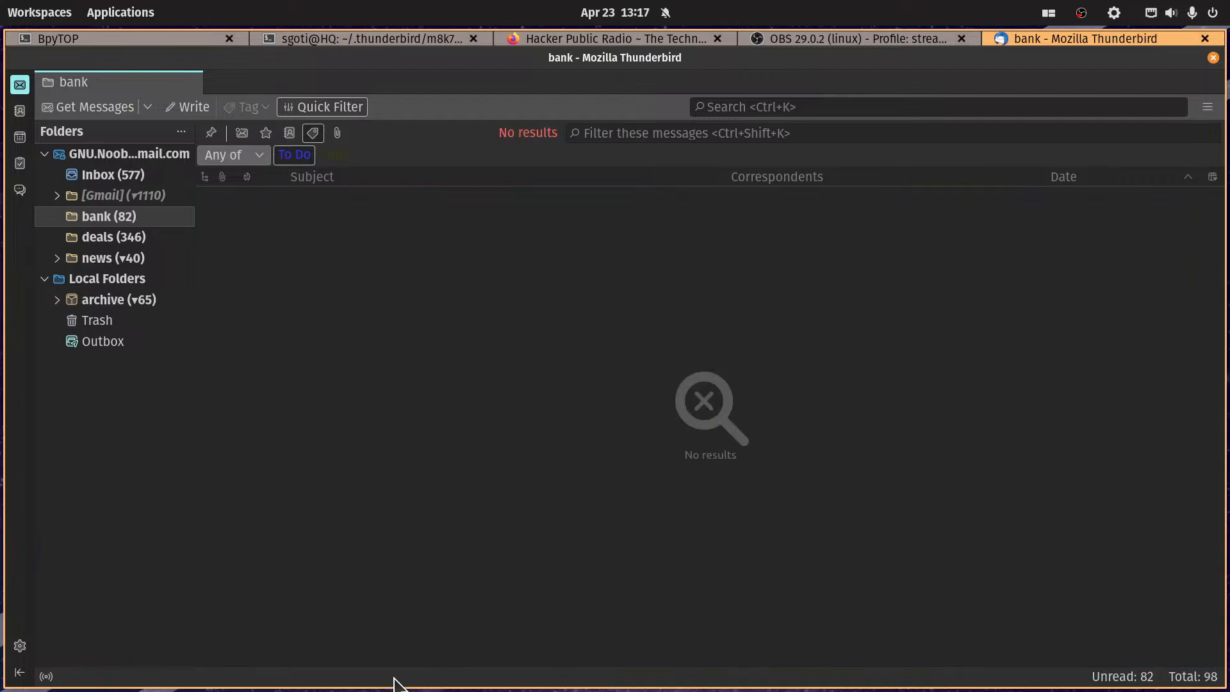
{"action": "left_click", "coordinate": [128, 303]}
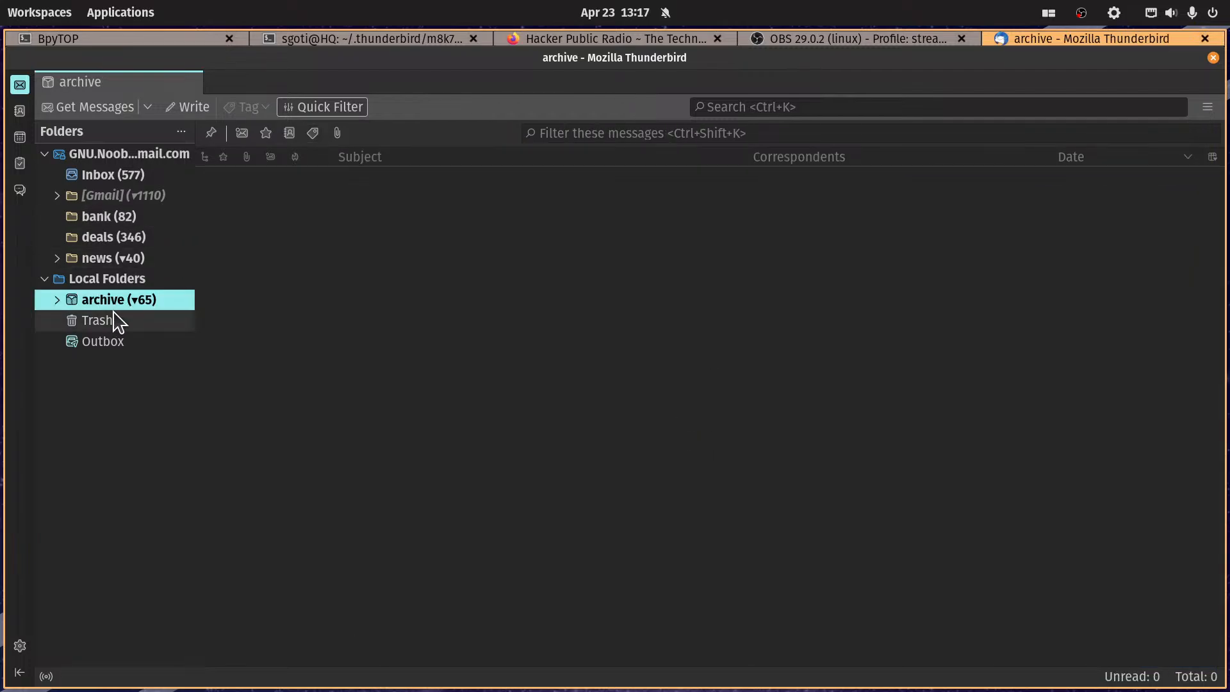
Step: Expand the local archive folder, look through the archived messages in its 2023 subfolder, and collapse it again
{"action": "left_click", "coordinate": [57, 300]}
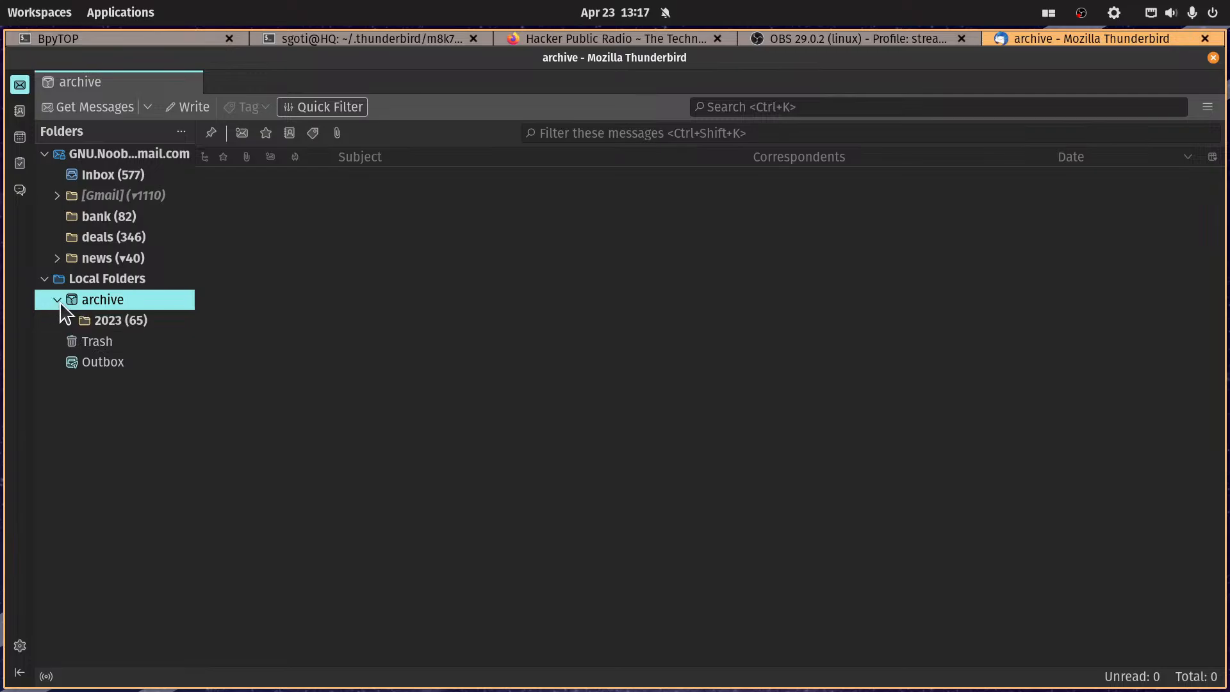
{"action": "left_click", "coordinate": [120, 323]}
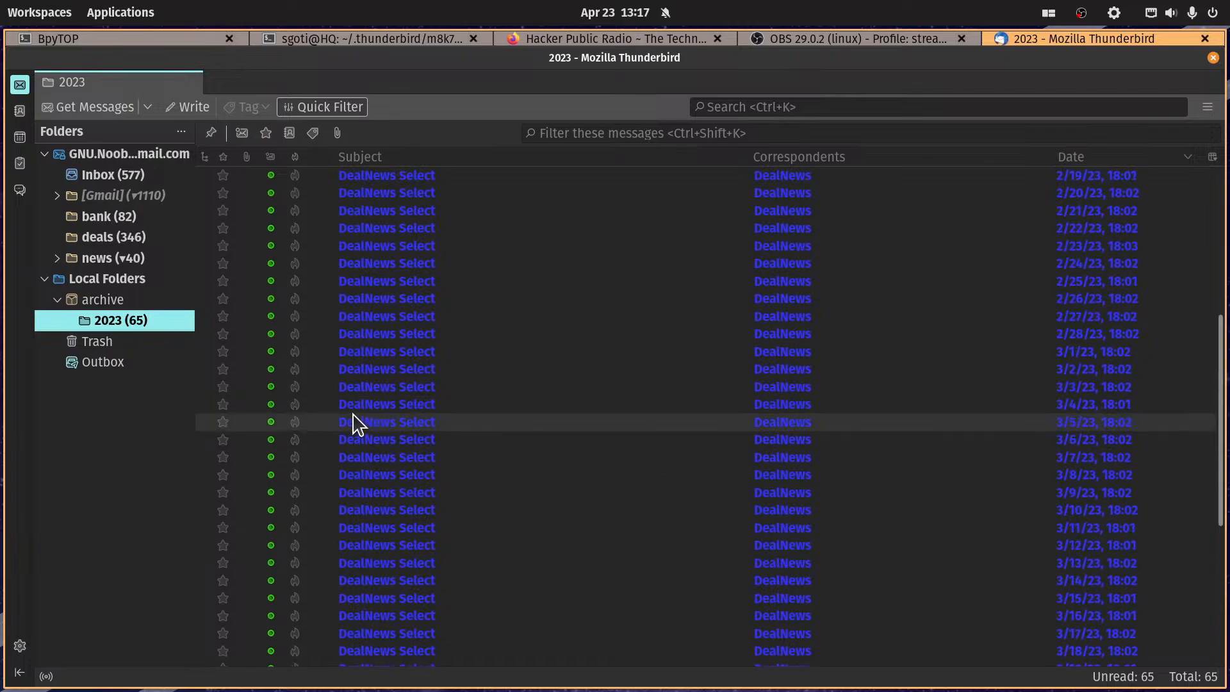
{"action": "scroll", "coordinate": [354, 421], "scroll_direction": "up", "scroll_amount": 10}
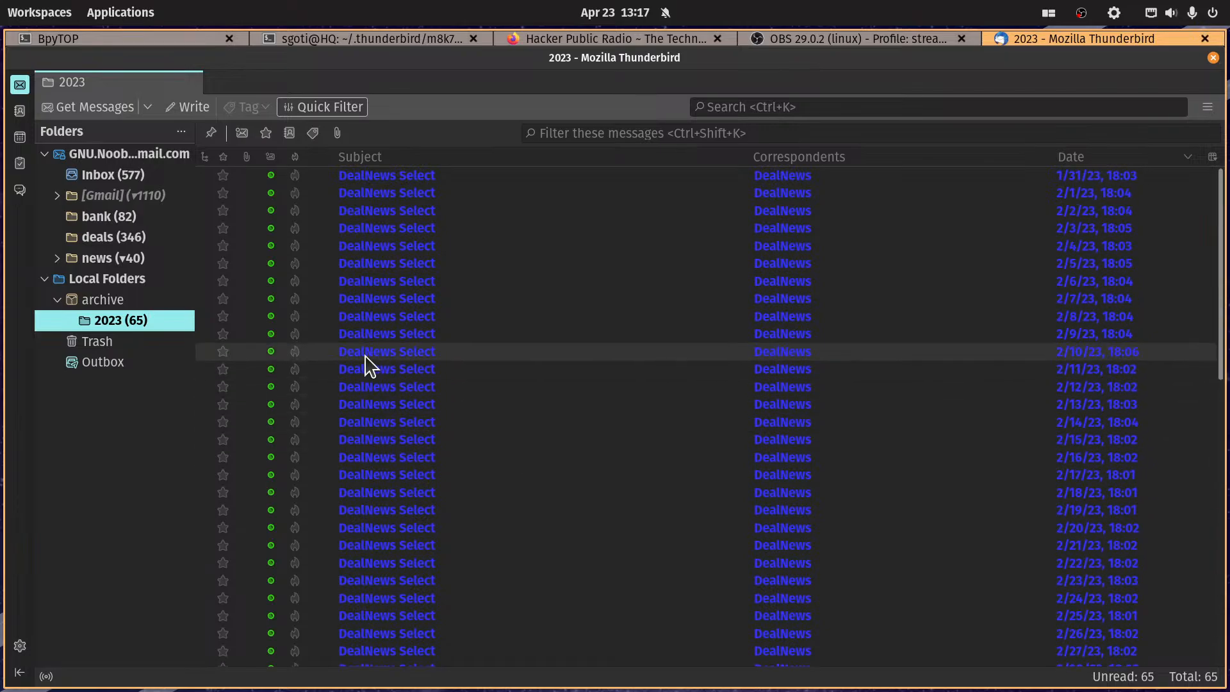
{"action": "left_click", "coordinate": [56, 299]}
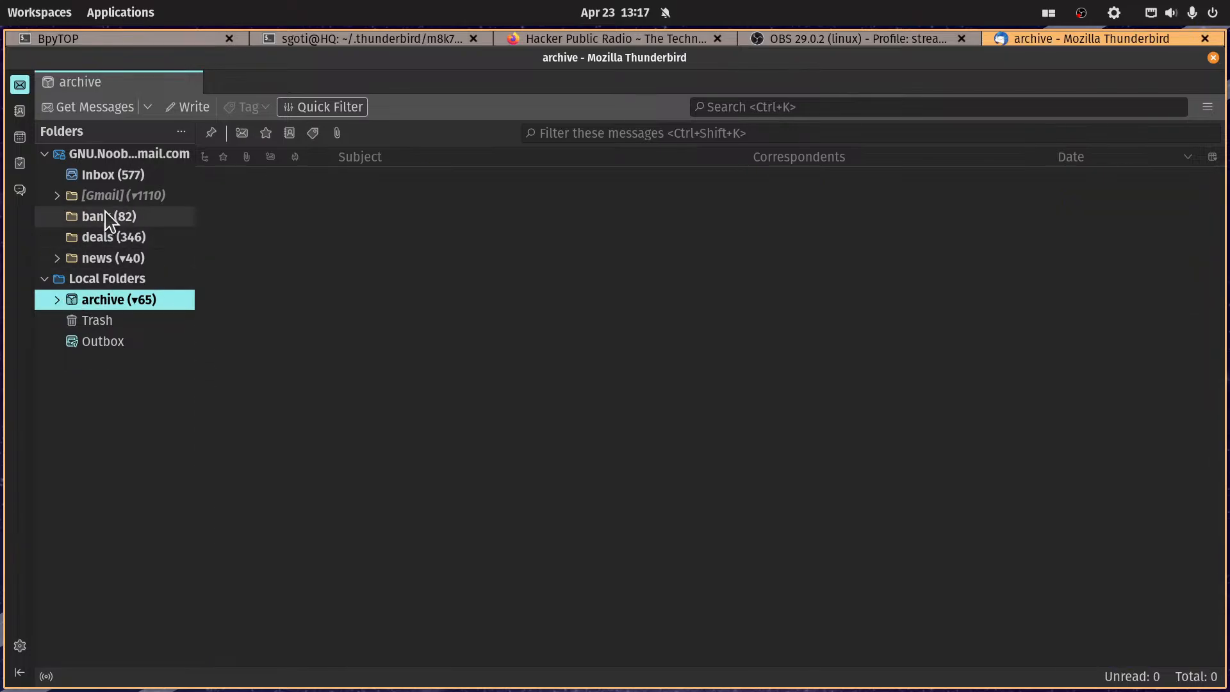
Step: Look through the bank, deals, news and local archive folders, and return to the bank folder
{"action": "left_click", "coordinate": [102, 218]}
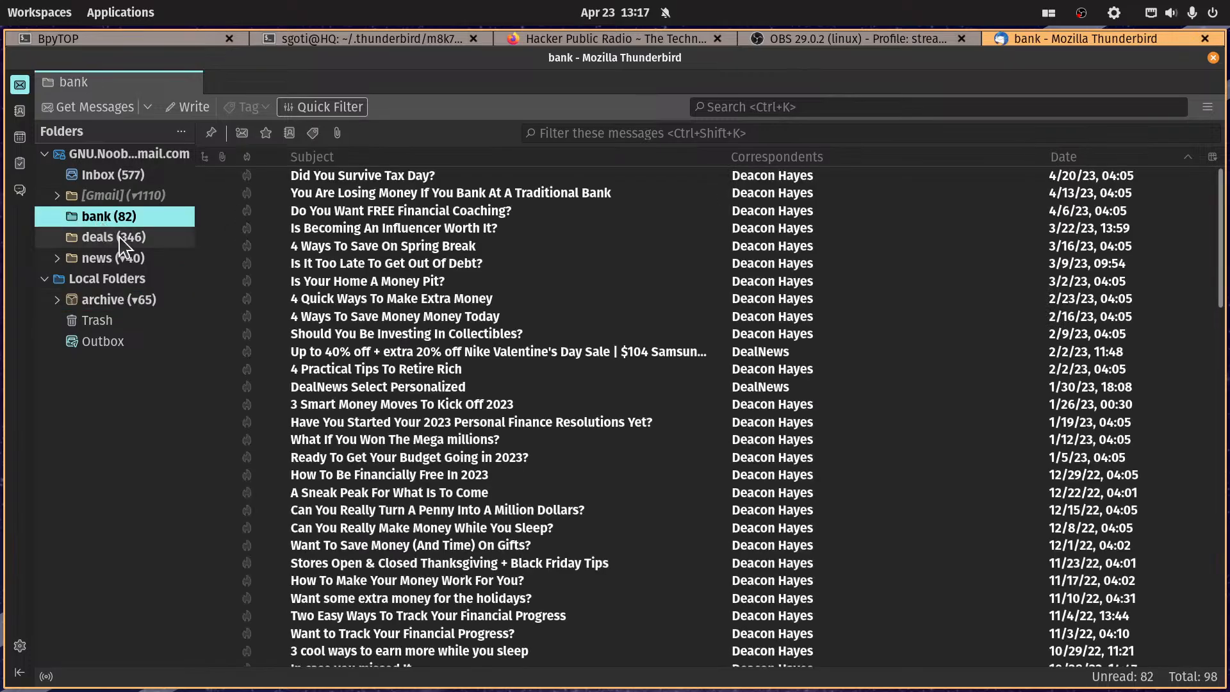
{"action": "left_click", "coordinate": [122, 237]}
{"action": "left_click", "coordinate": [131, 258]}
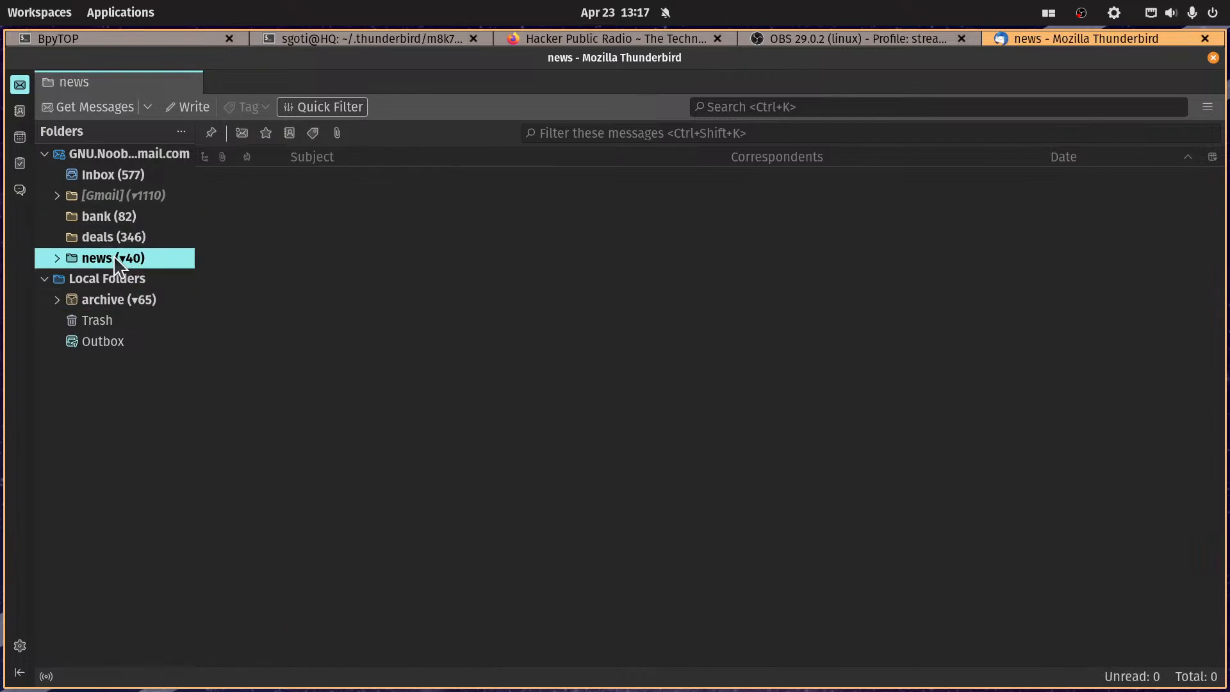
{"action": "left_click", "coordinate": [119, 306]}
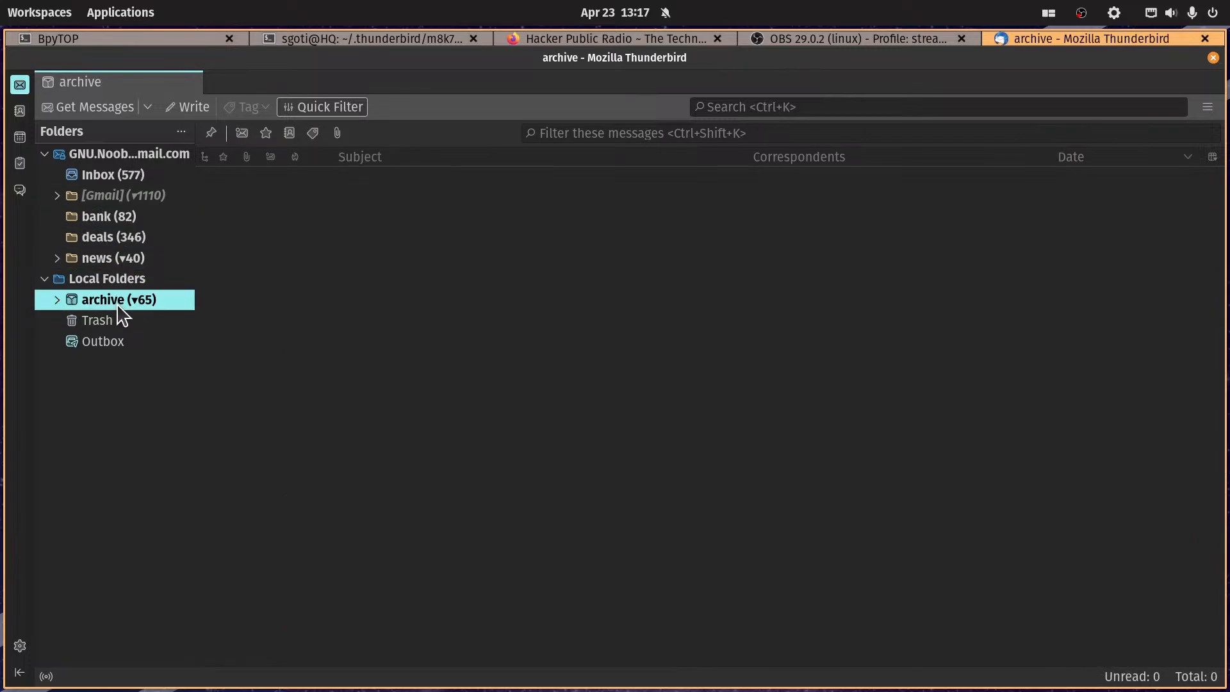
{"action": "left_click", "coordinate": [57, 299]}
{"action": "left_click", "coordinate": [57, 299]}
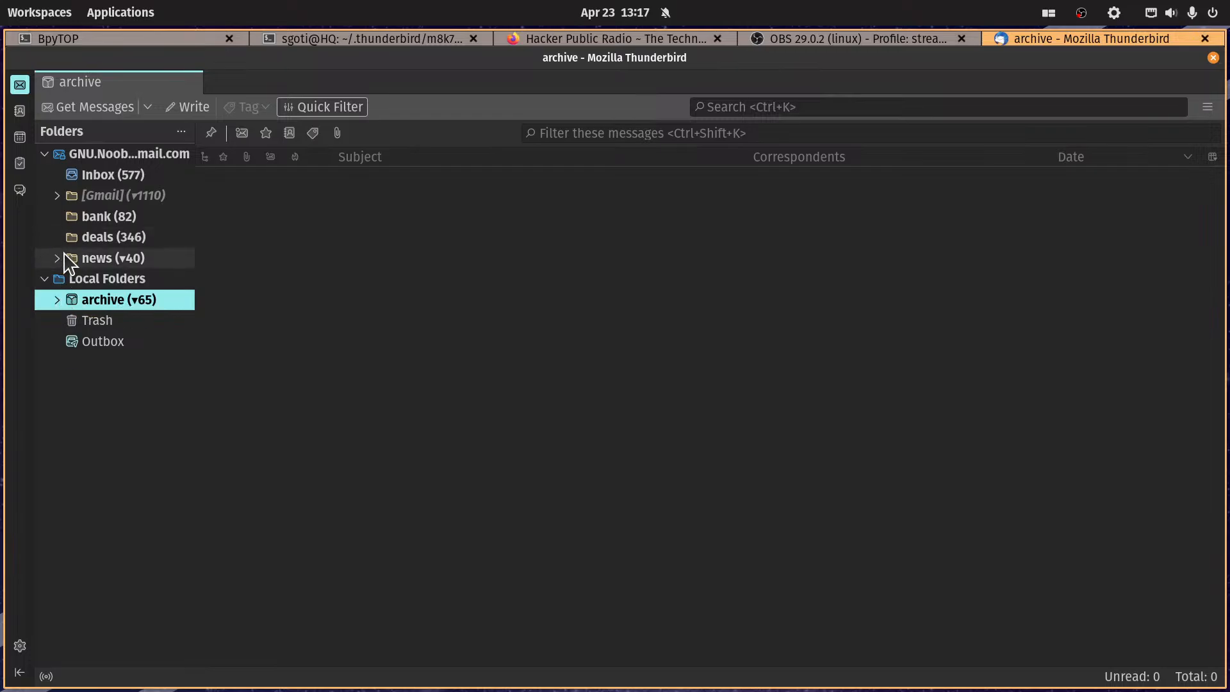
{"action": "left_click", "coordinate": [93, 223]}
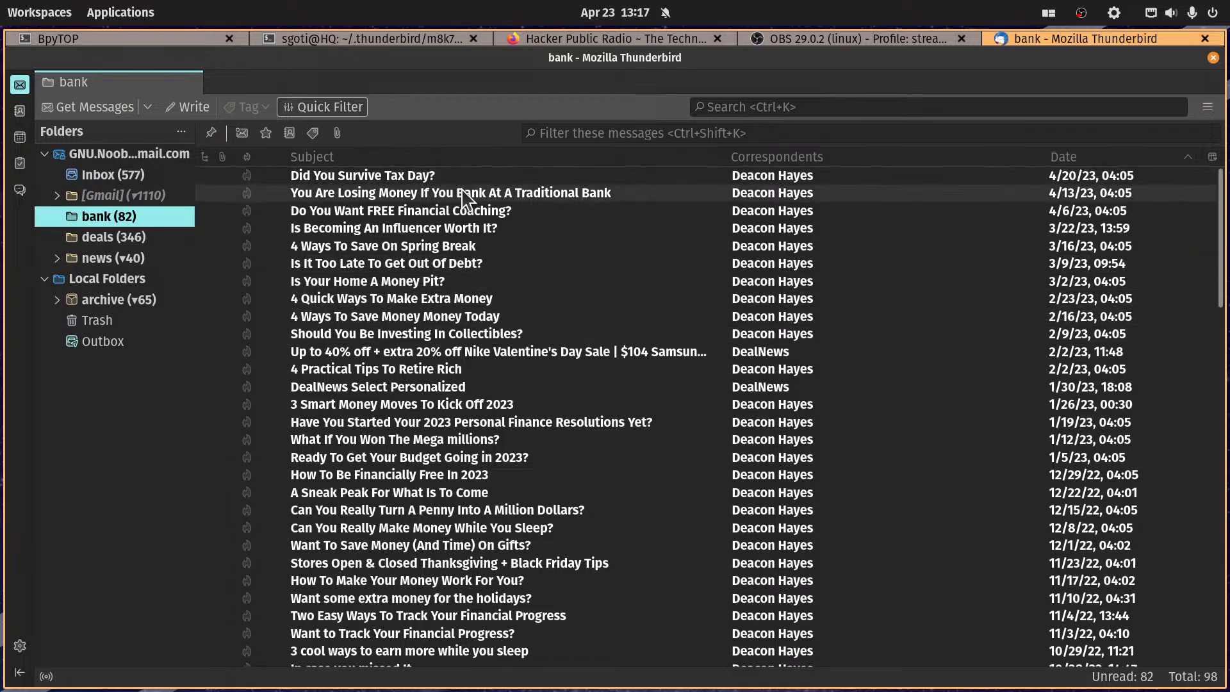
Step: Show the Inbox and review the available message commands without applying any
{"action": "left_click", "coordinate": [127, 180]}
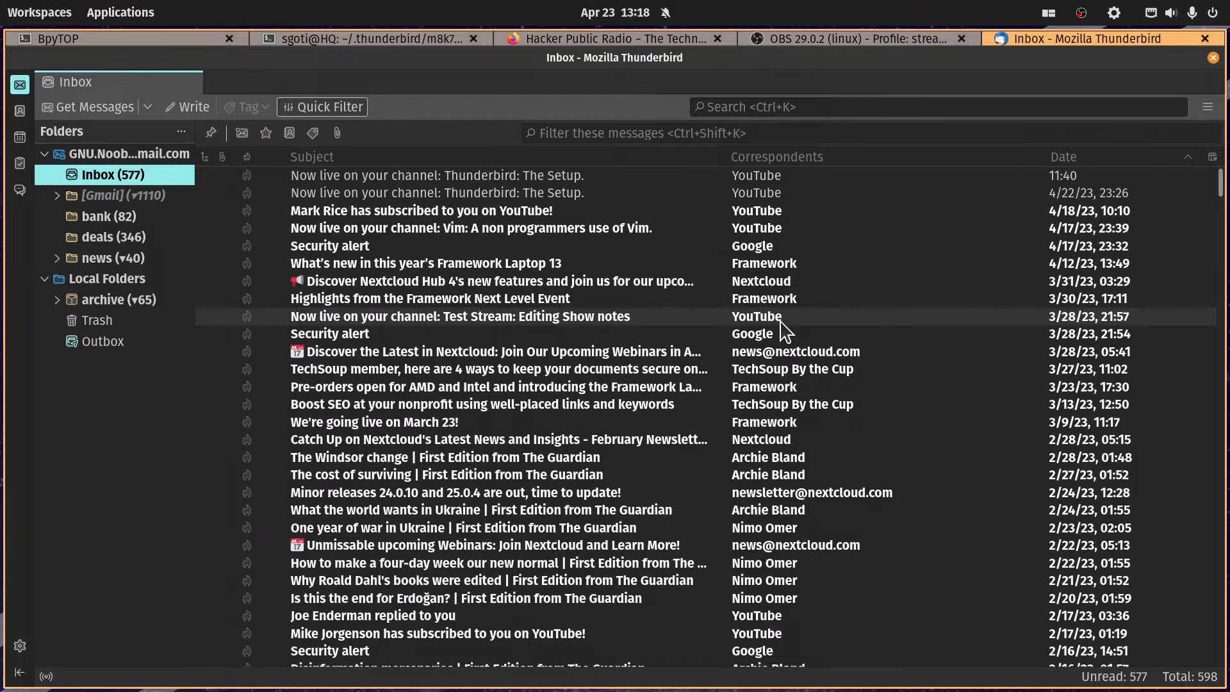
{"action": "left_click", "coordinate": [1208, 107]}
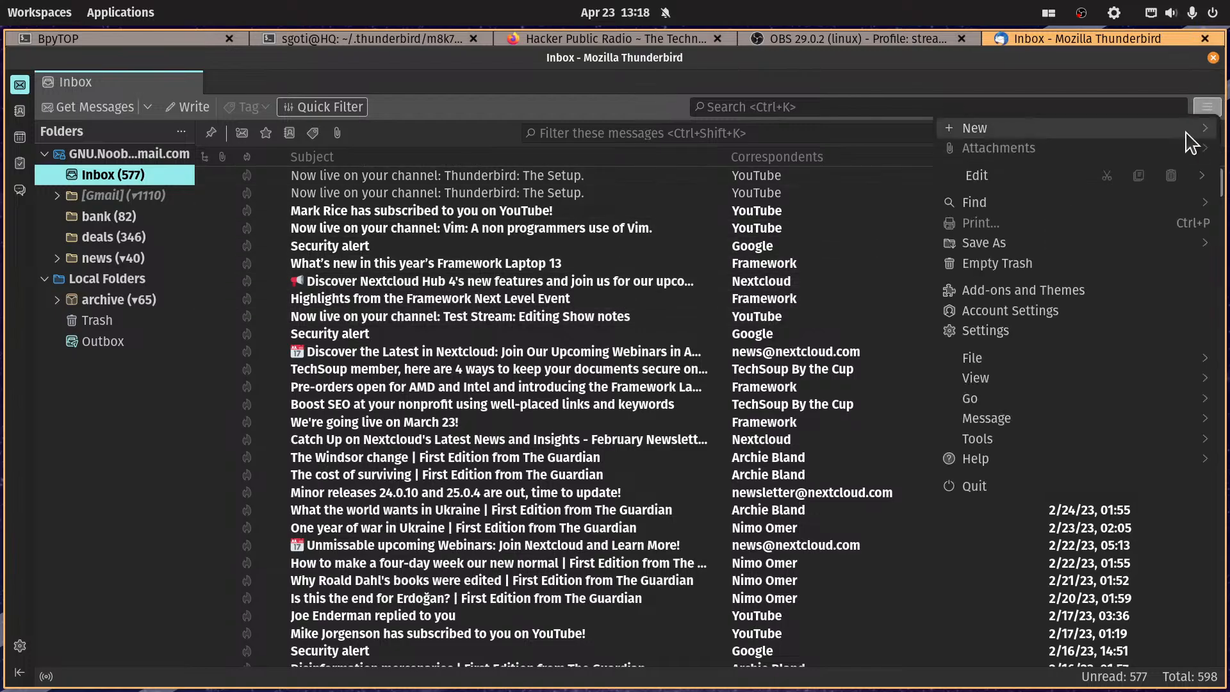
{"action": "left_click", "coordinate": [1021, 420]}
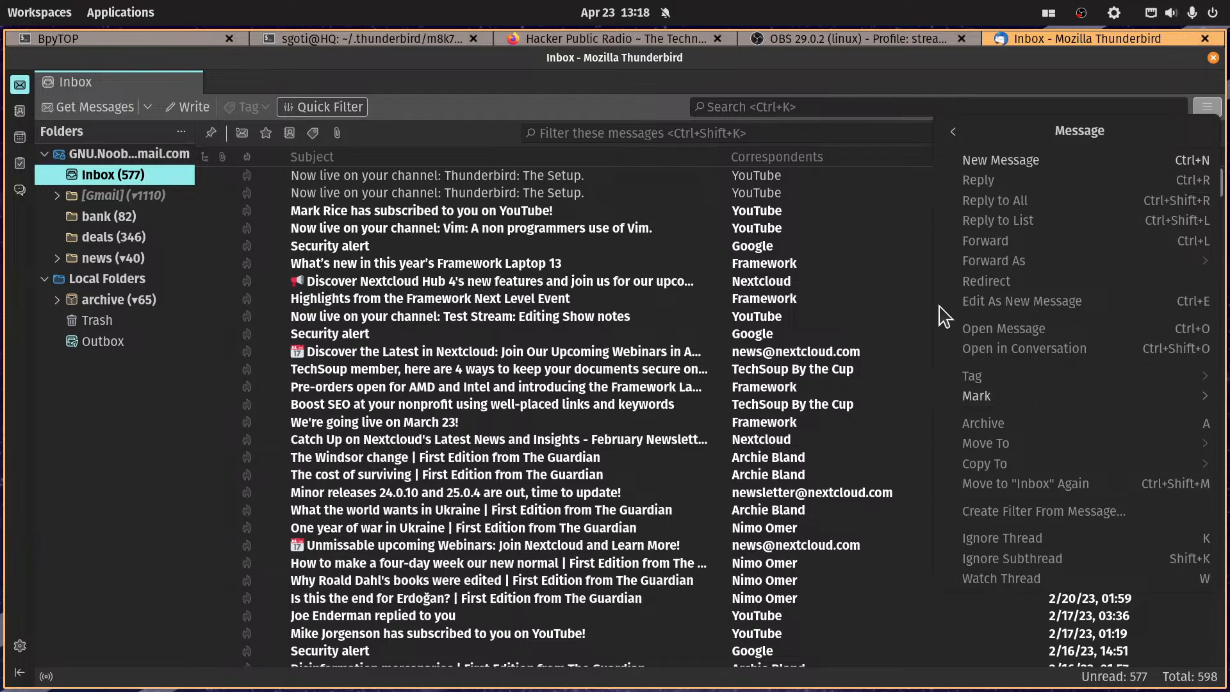
{"action": "left_click", "coordinate": [602, 97]}
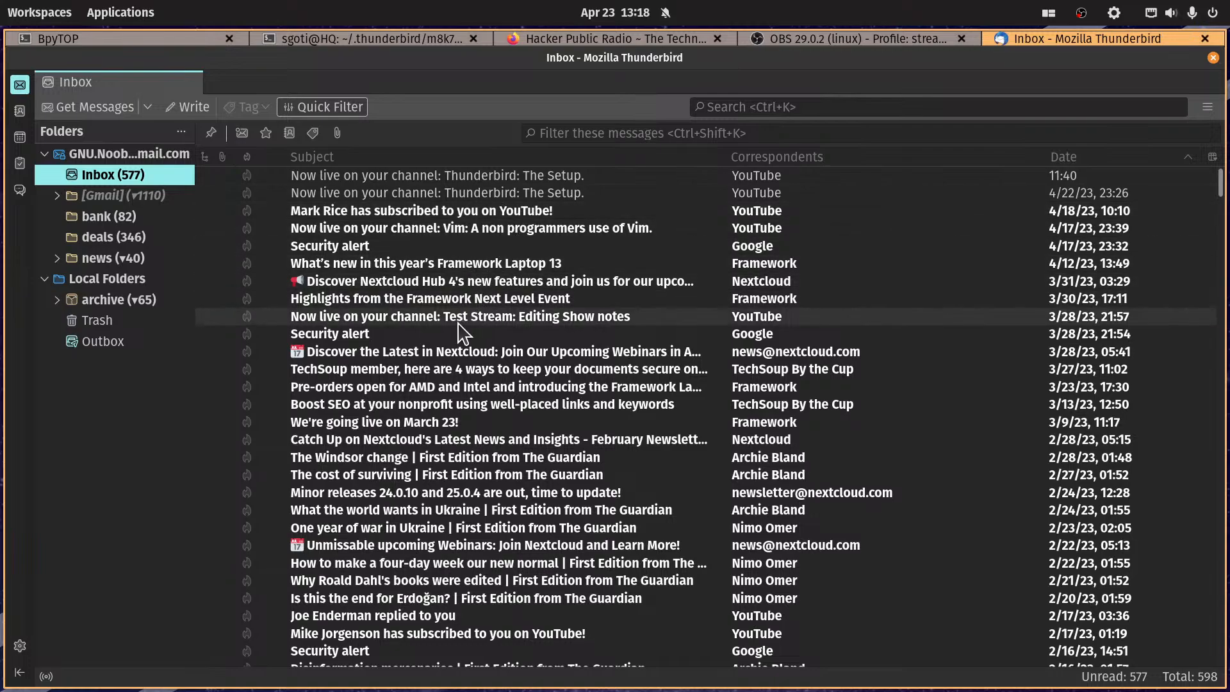
Step: Open the Inbox message "Minor releases 24.0.10 and 25.0.4 are out, time to update!", check its sender, and close it
{"action": "scroll", "coordinate": [462, 332], "scroll_direction": "down", "scroll_amount": 3}
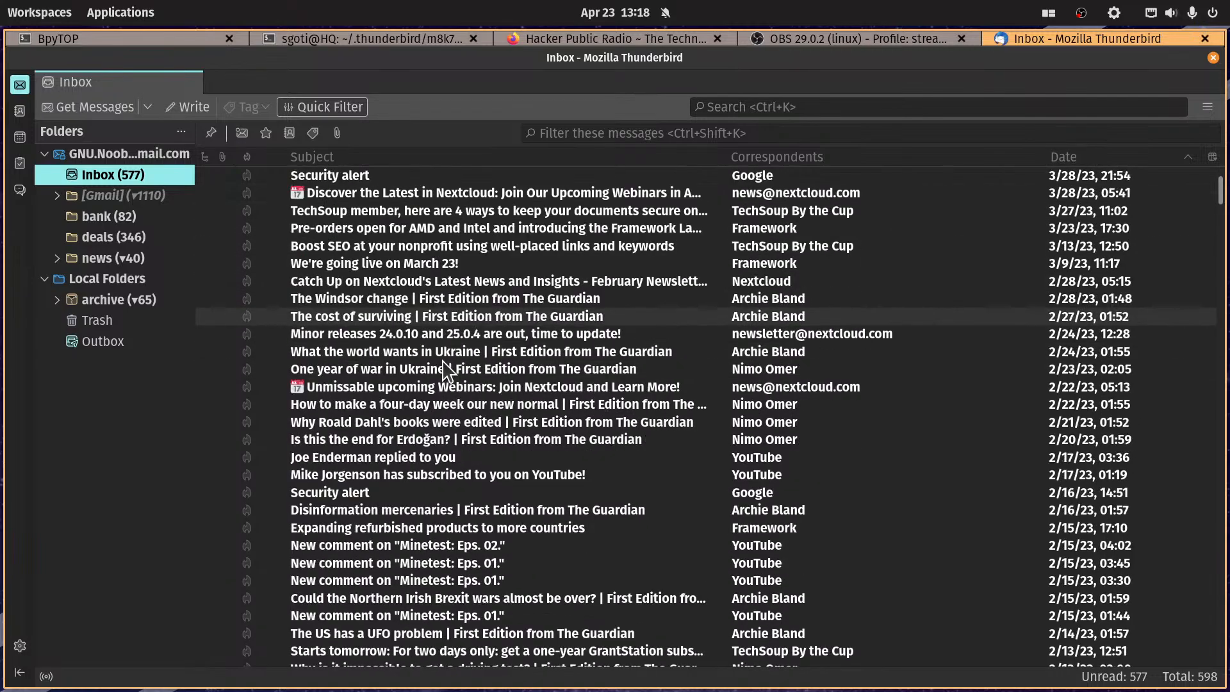
{"action": "left_click", "coordinate": [476, 340]}
{"action": "key", "text": "Return"}
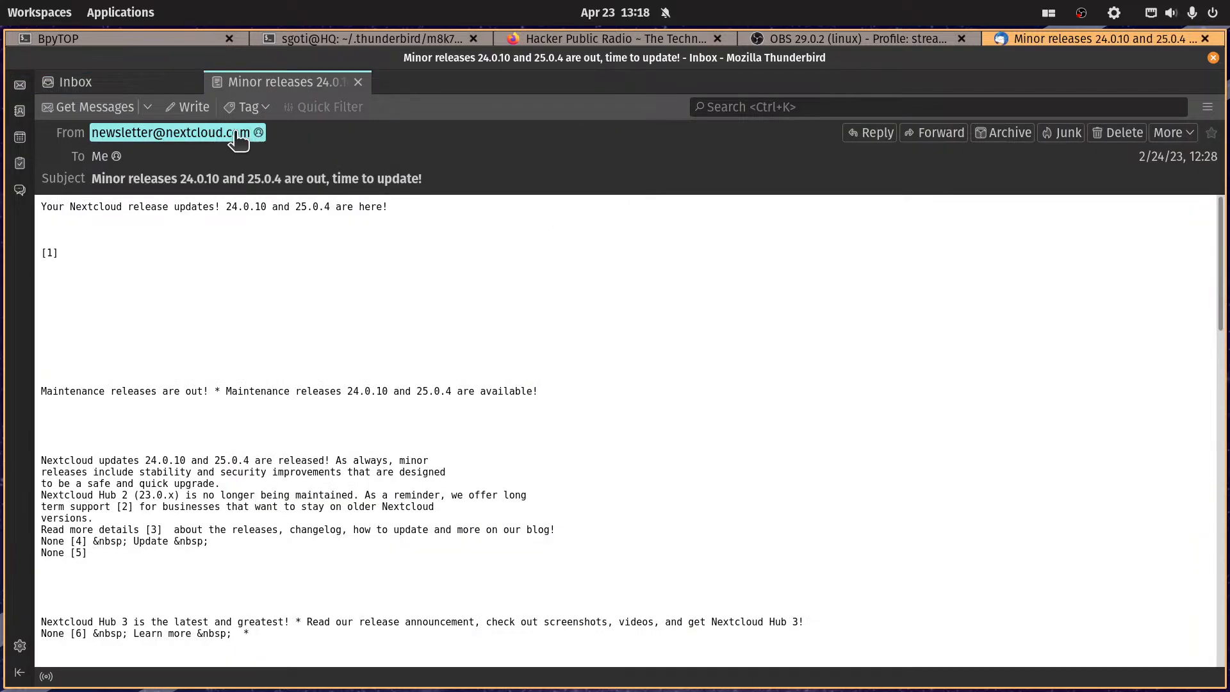
{"action": "left_click", "coordinate": [358, 82]}
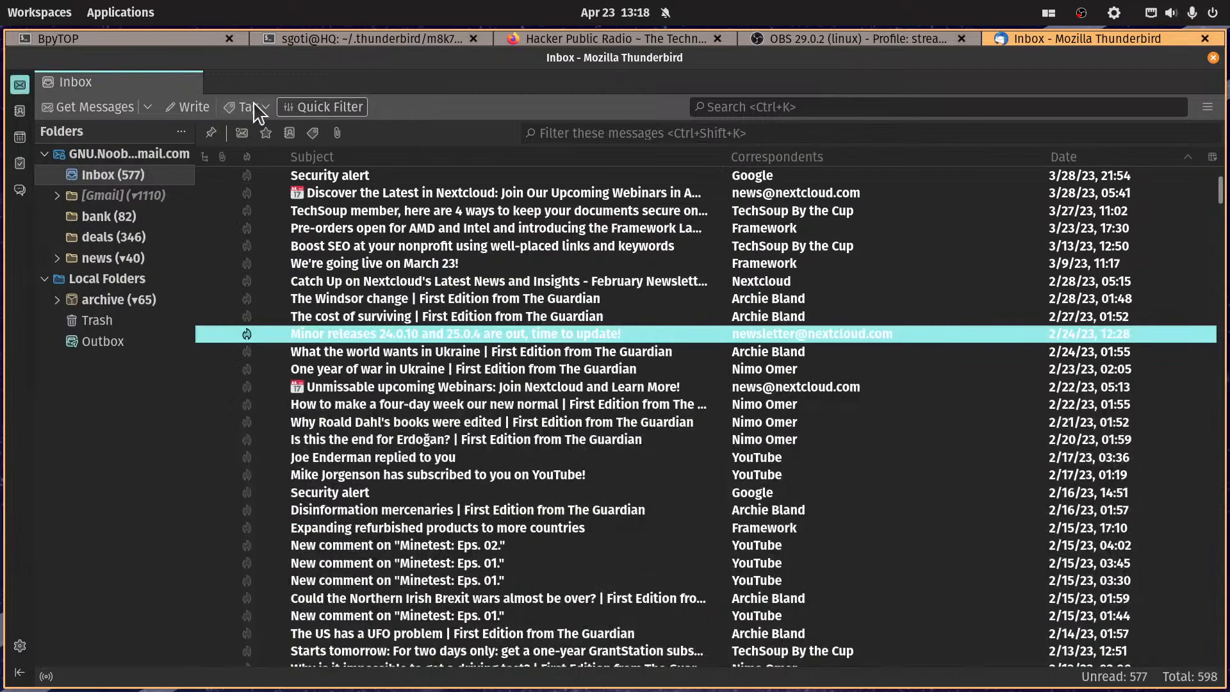
Step: Open the 4/7/23 message "Microsoft Takes Legal Action to Disrupt Cybercriminals' Illegal Use of Cobalt Strike Tool" from the news folder's tech subfolder
{"action": "left_click", "coordinate": [106, 260]}
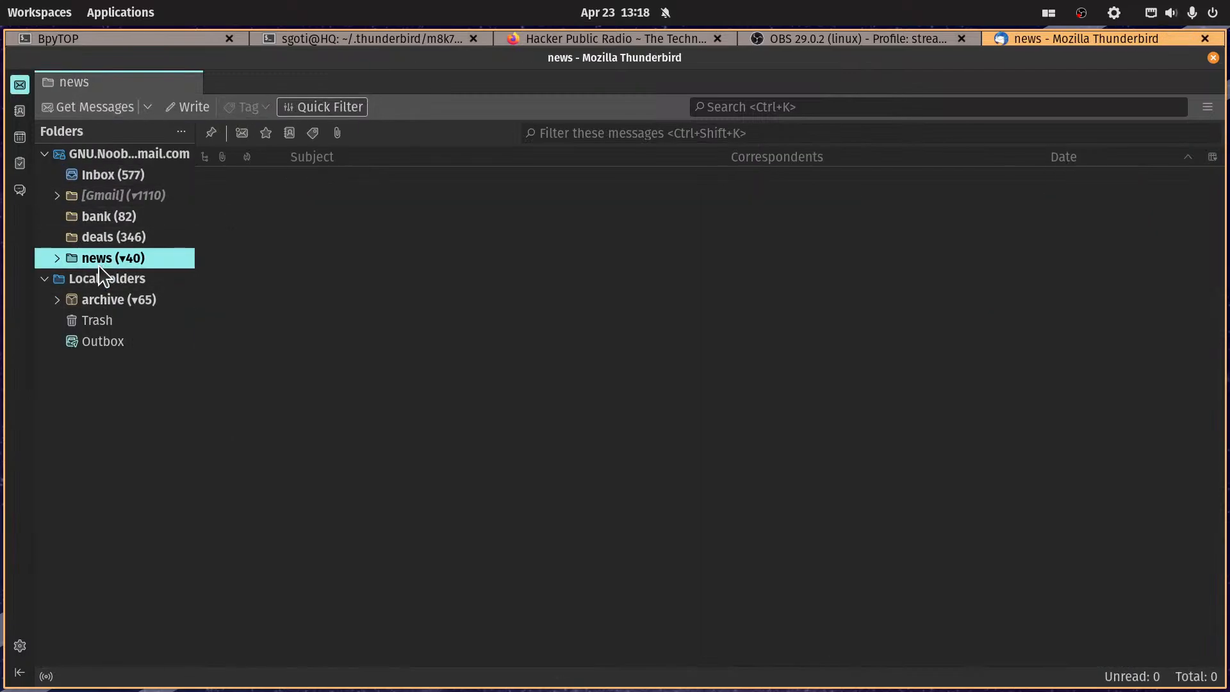
{"action": "left_click", "coordinate": [58, 258]}
{"action": "left_click", "coordinate": [119, 299]}
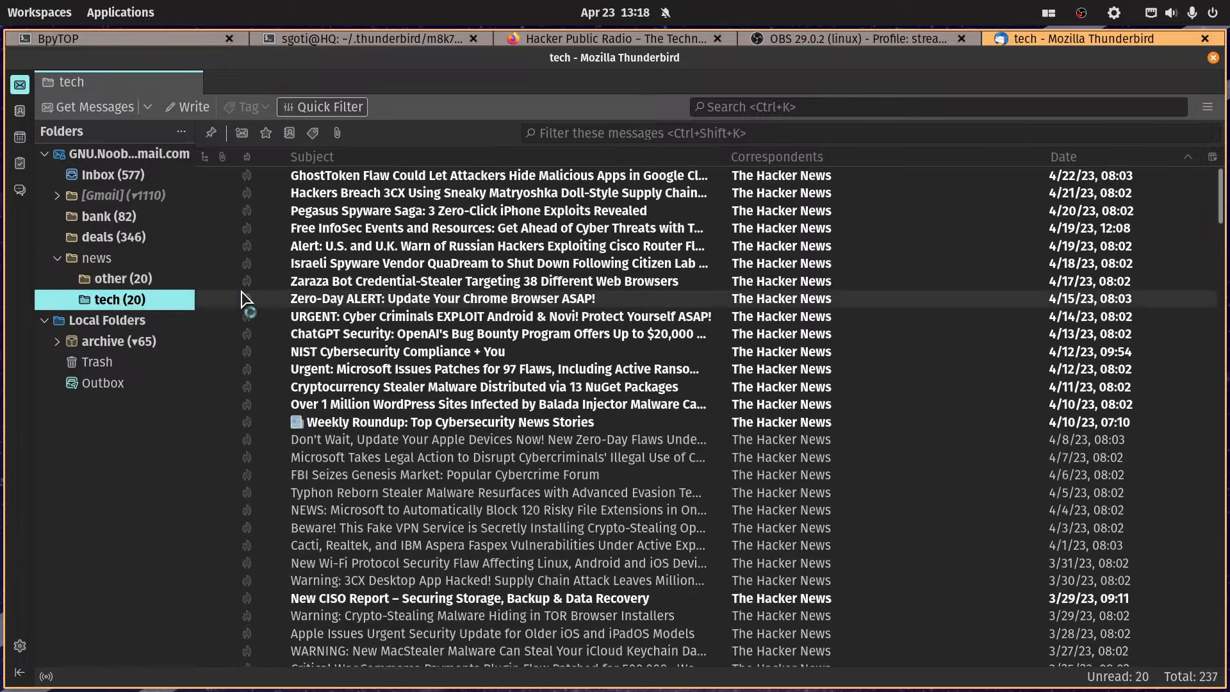
{"action": "left_click", "coordinate": [526, 455]}
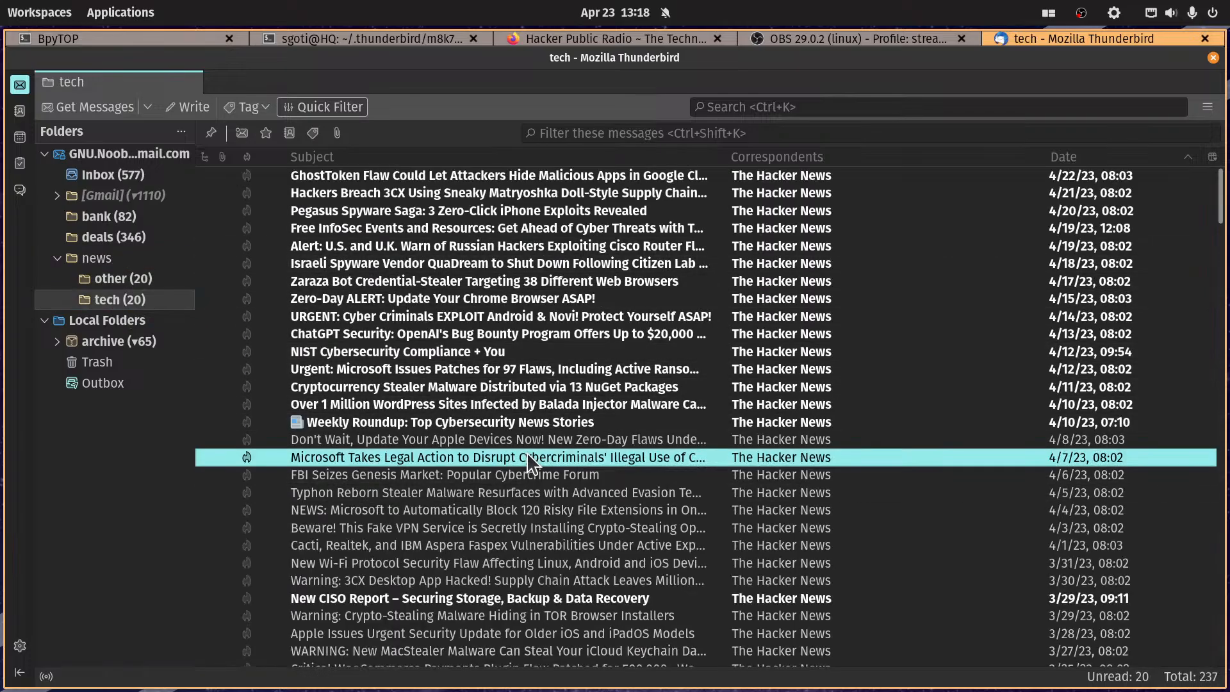
{"action": "double_click", "coordinate": [601, 455]}
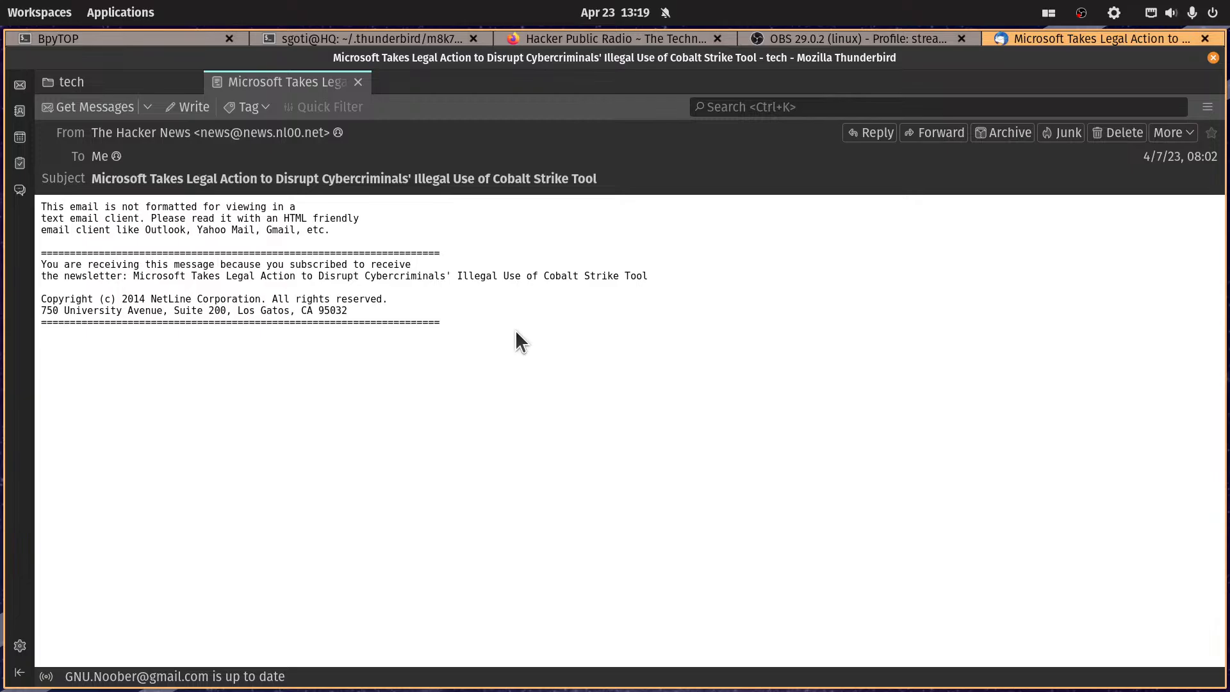
Step: Display the message body as Original HTML and read through the newsletter
{"action": "key", "text": "alt+v"}
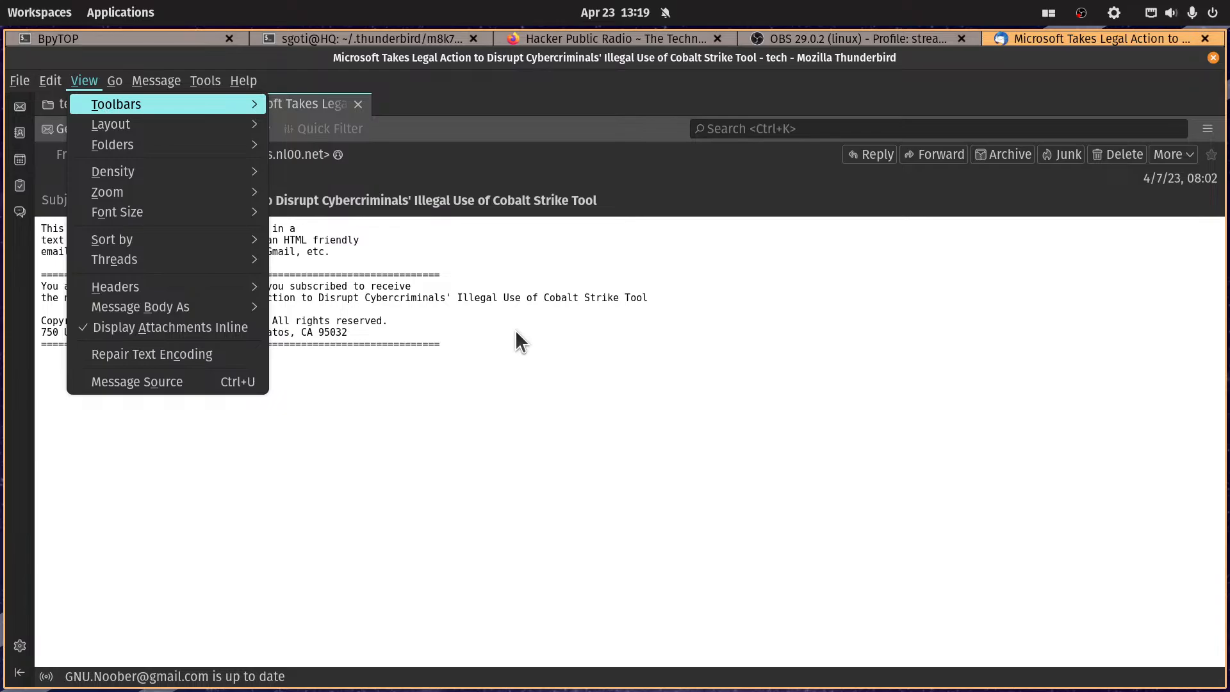
{"action": "key", "text": "b"}
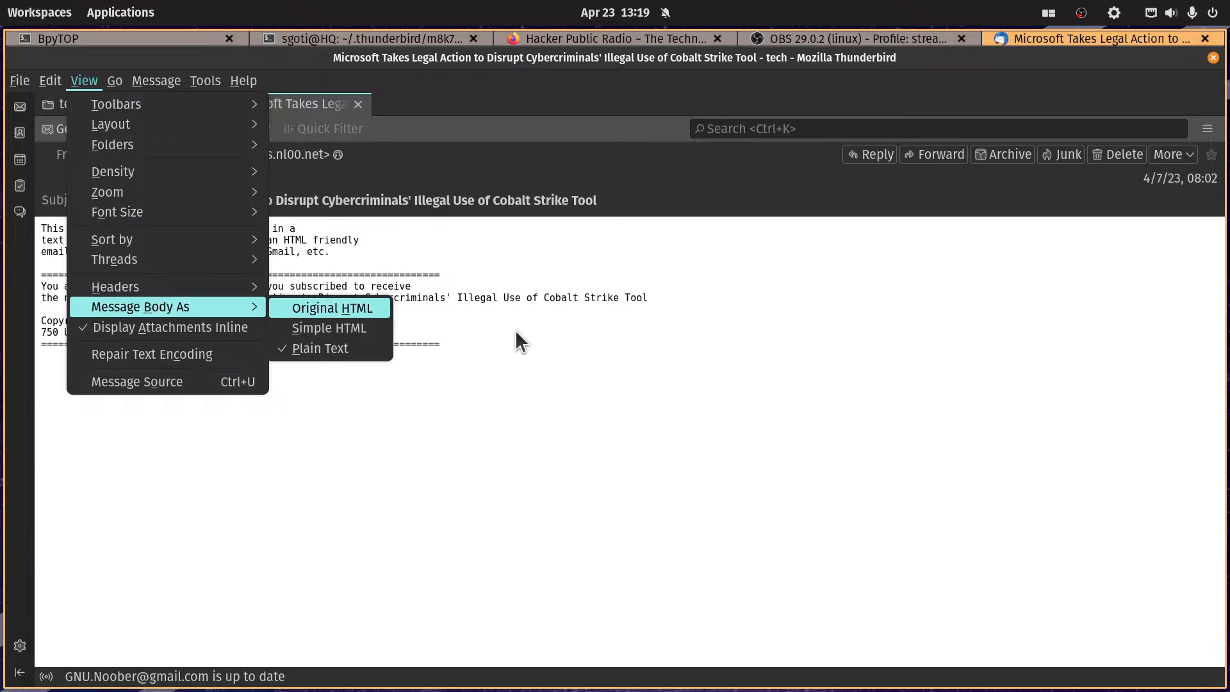
{"action": "key", "text": "Return"}
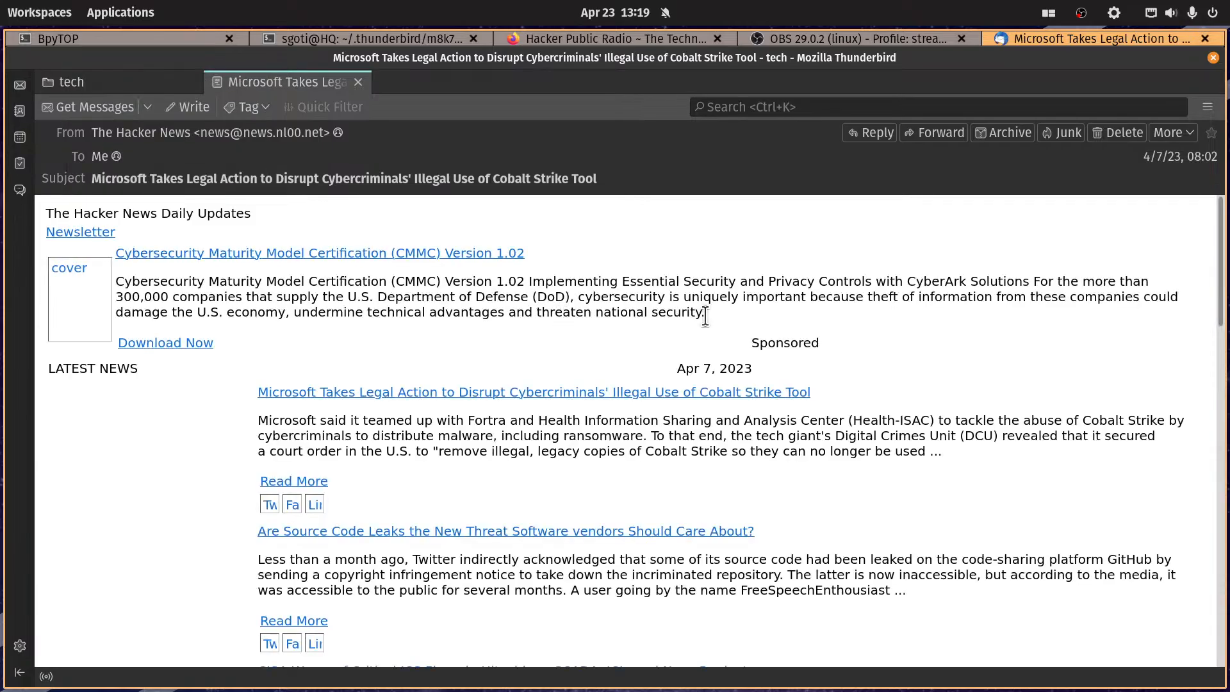
{"action": "scroll", "coordinate": [777, 268], "scroll_direction": "down", "scroll_amount": 20}
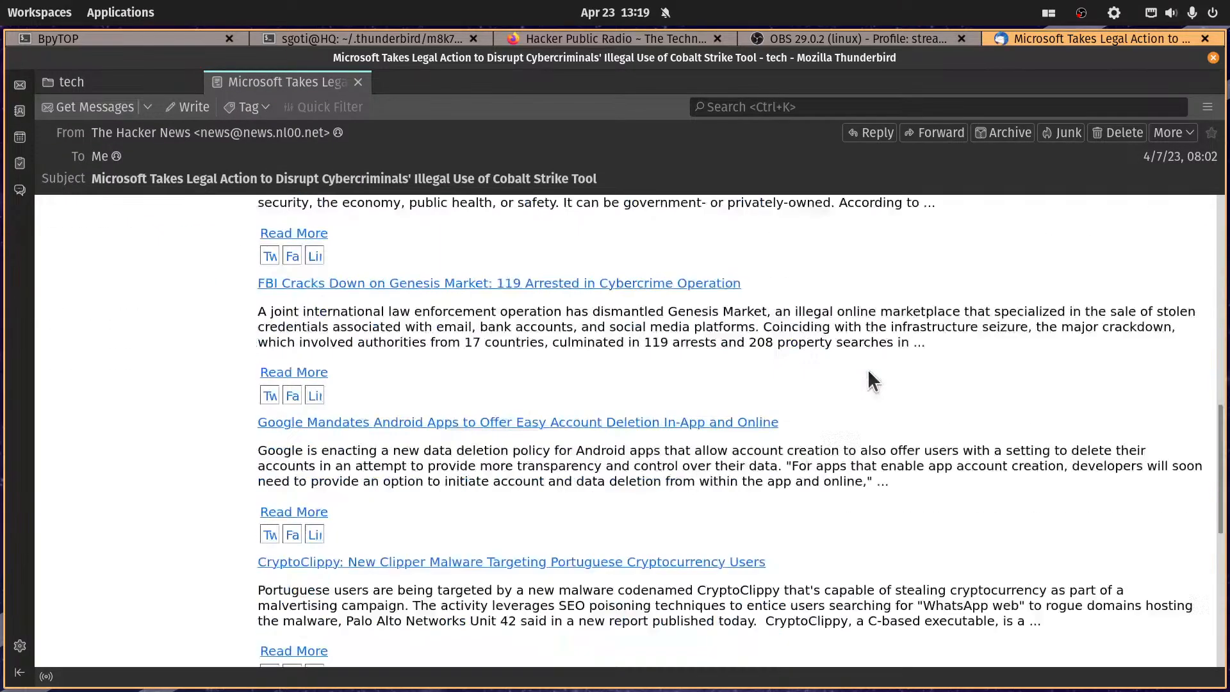
{"action": "scroll", "coordinate": [844, 365], "scroll_direction": "up", "scroll_amount": 15}
{"action": "scroll", "coordinate": [830, 366], "scroll_direction": "up", "scroll_amount": 8}
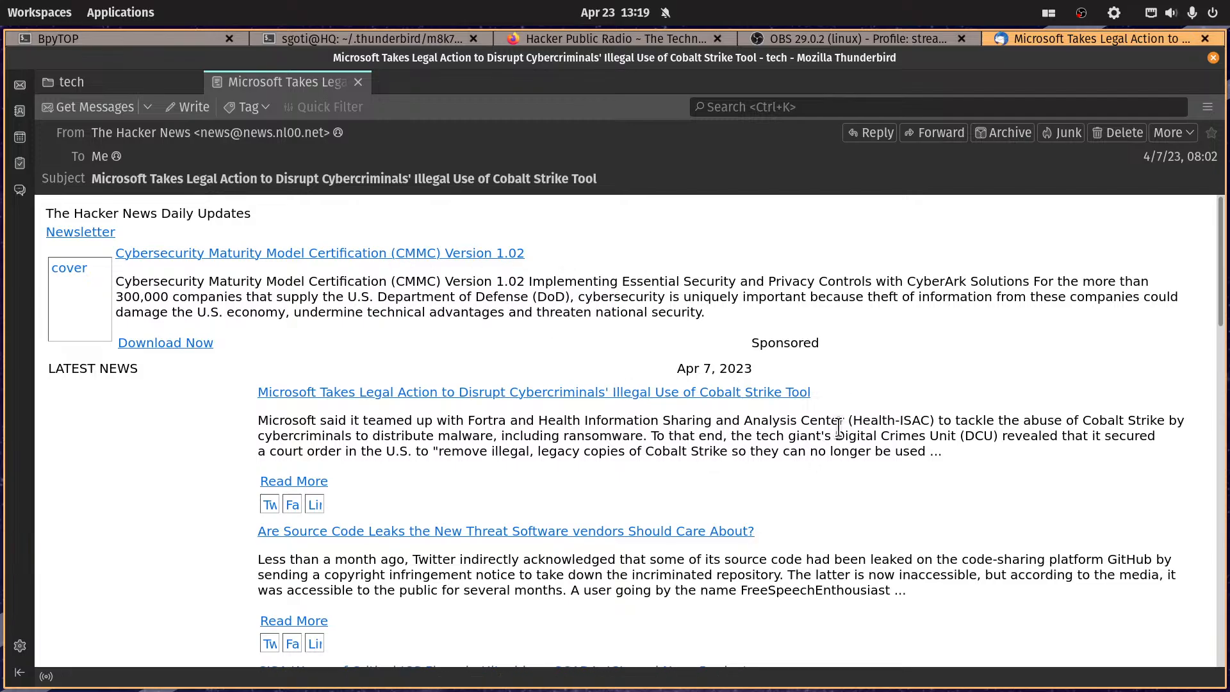
Step: Go forward to the "Weekly Roundup: Top Cybersecurity News Stories" message, set the message body display to Plain Text, and close it
{"action": "key", "text": "f"}
{"action": "key", "text": "f"}
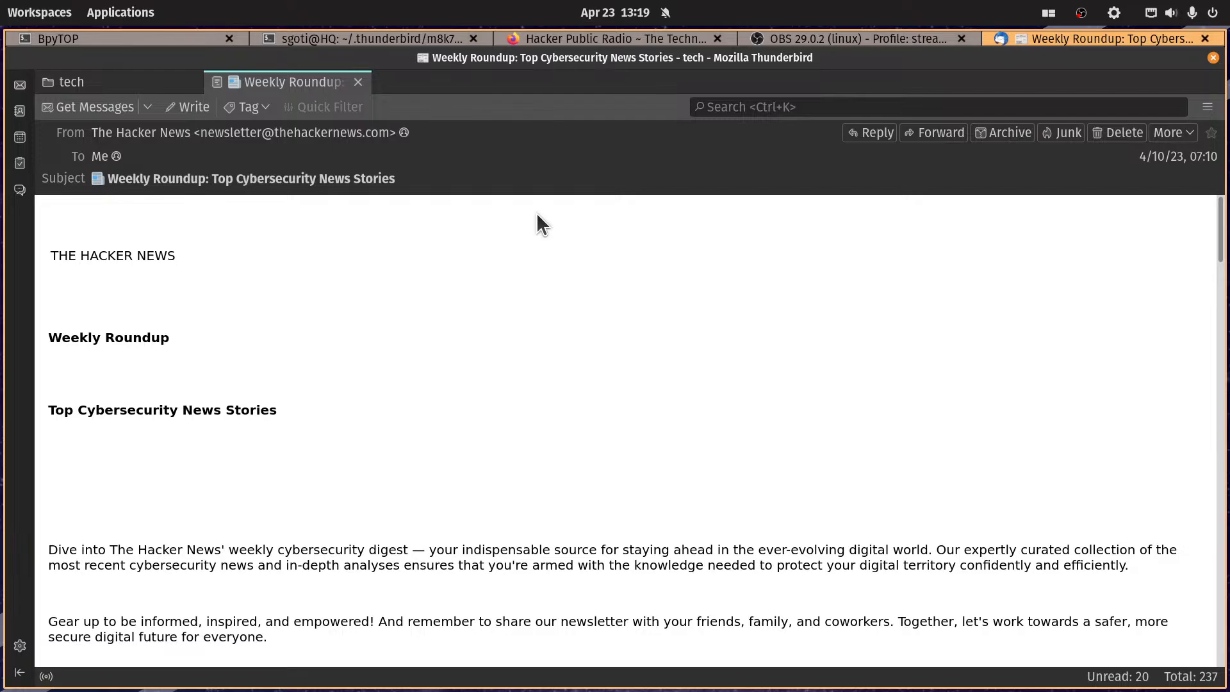
{"action": "key", "text": "alt+v"}
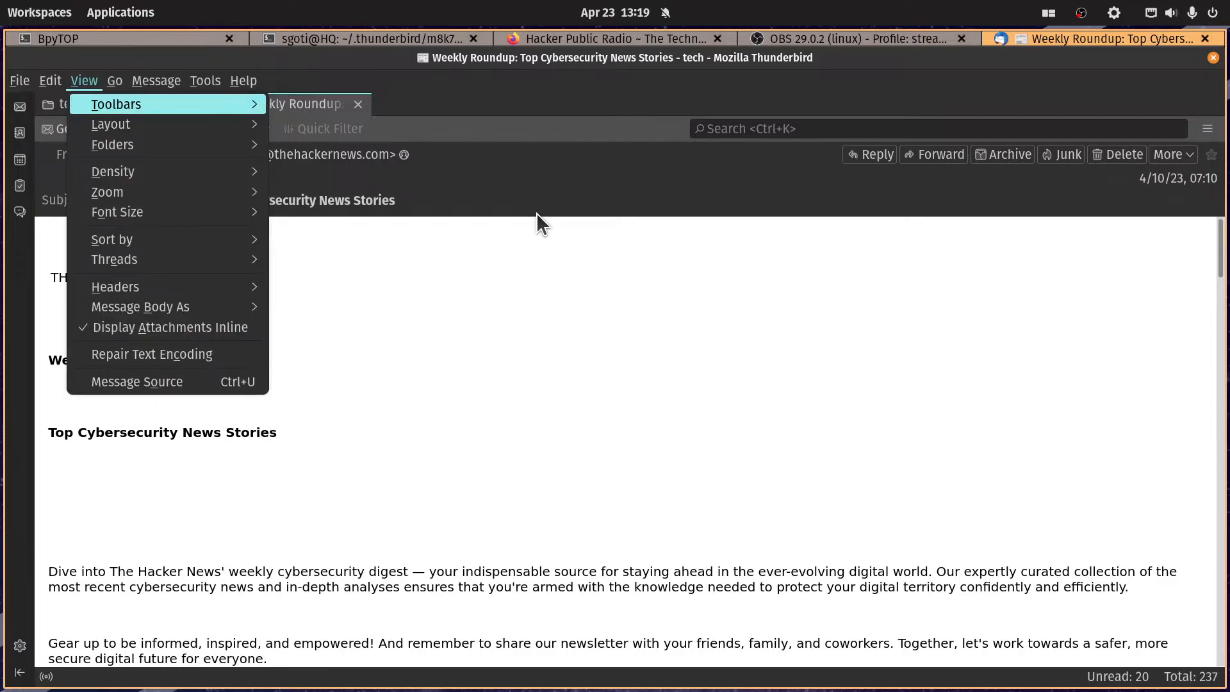
{"action": "key", "text": "b"}
{"action": "key", "text": "p"}
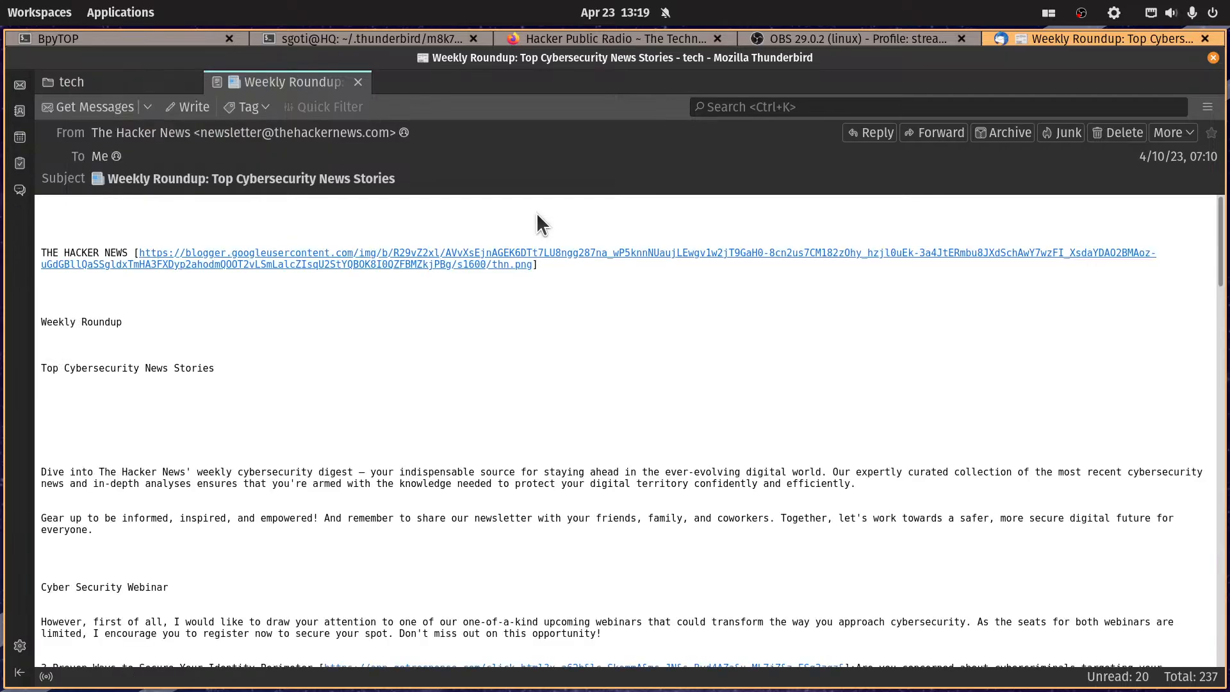
{"action": "left_click", "coordinate": [360, 82]}
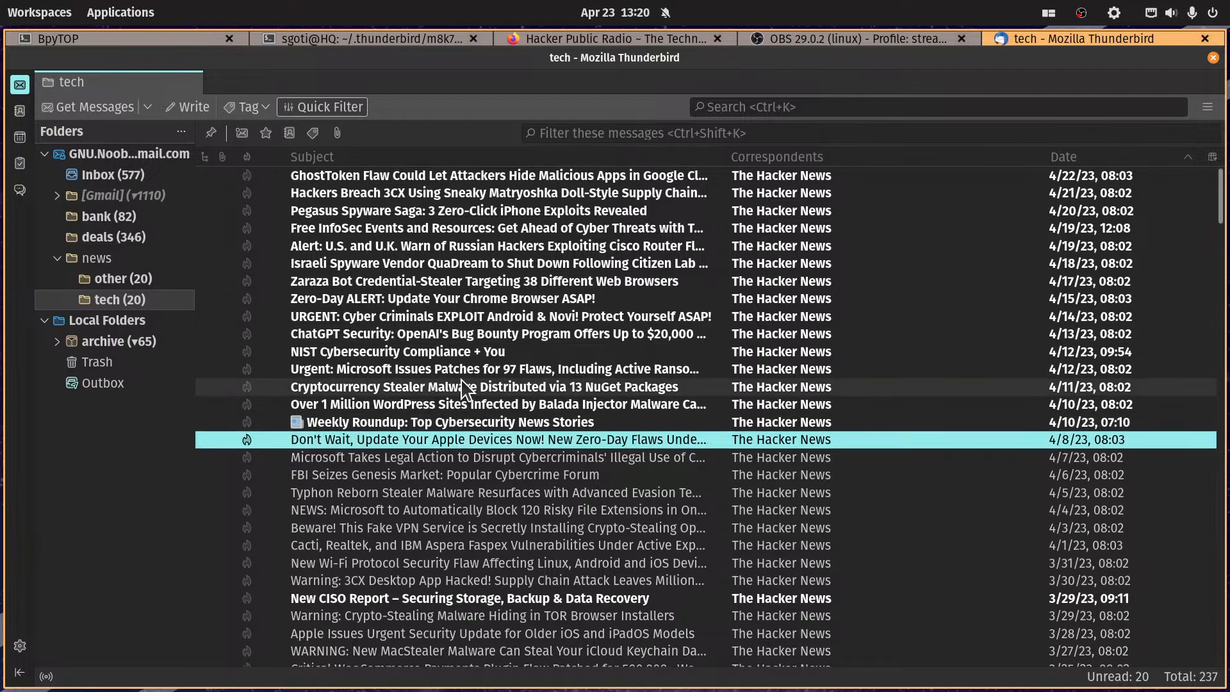
Step: Check how the Hacker News messages dated 4/8/23, 4/6/23 and 4/14/23 display in plain text, closing each one
{"action": "key", "text": "Return"}
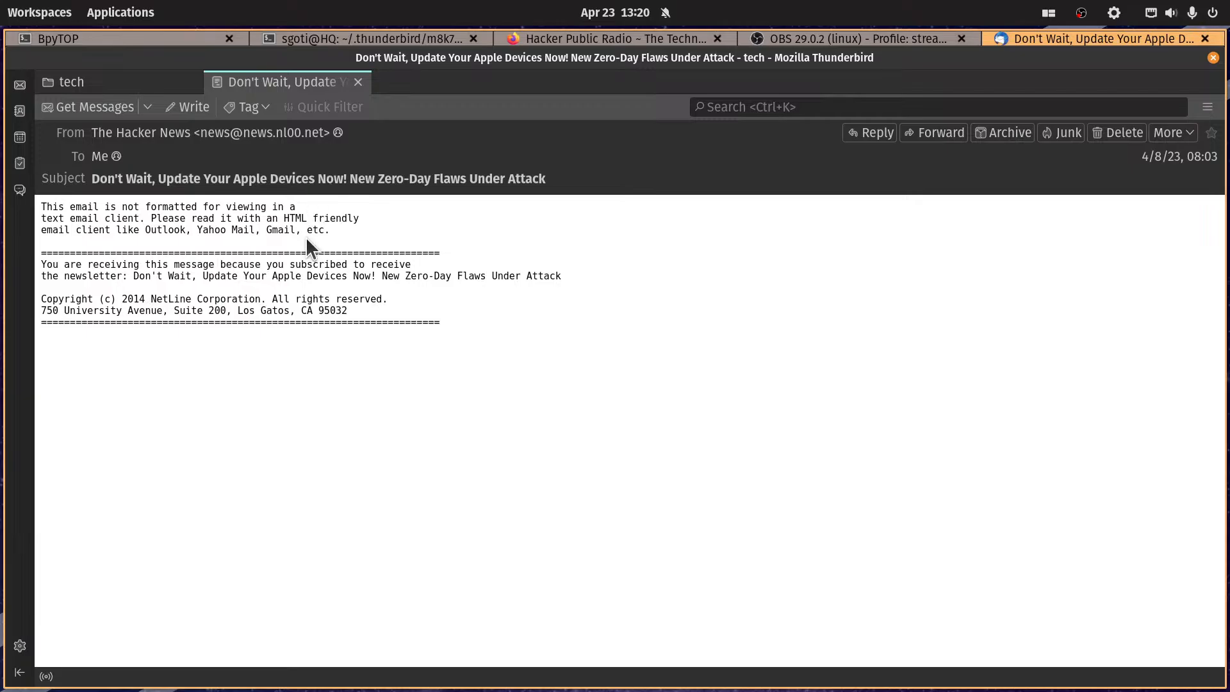
{"action": "left_click", "coordinate": [357, 81]}
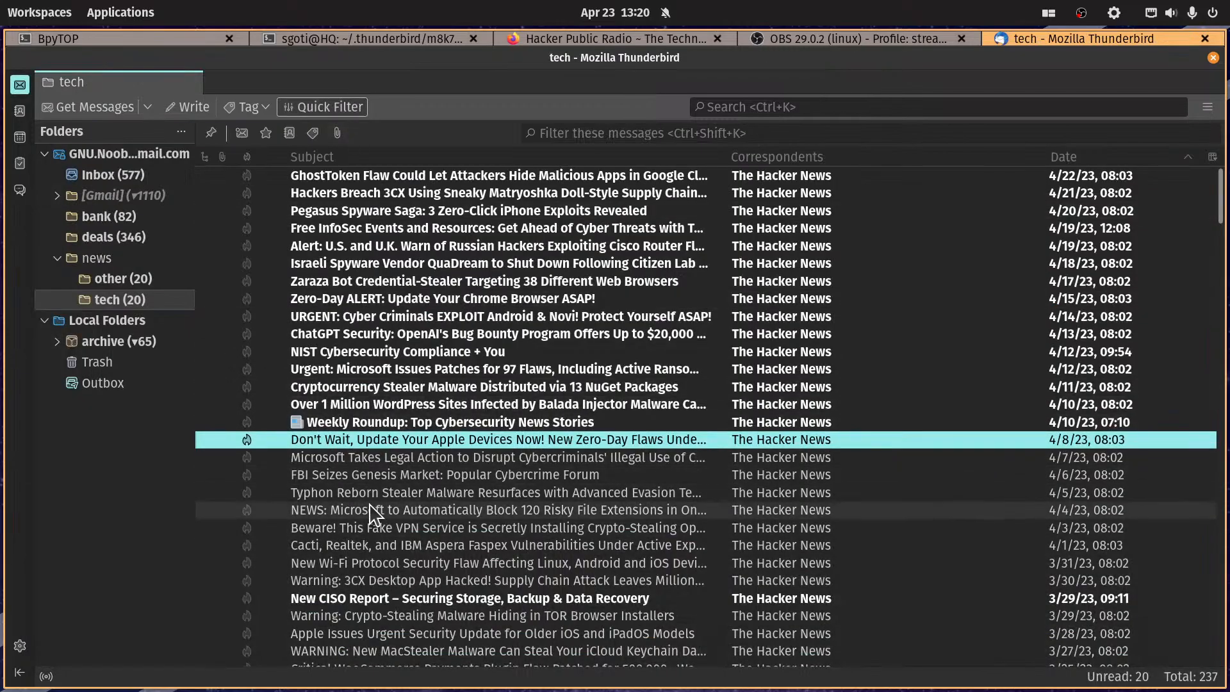
{"action": "left_click", "coordinate": [391, 479]}
{"action": "key", "text": "Return"}
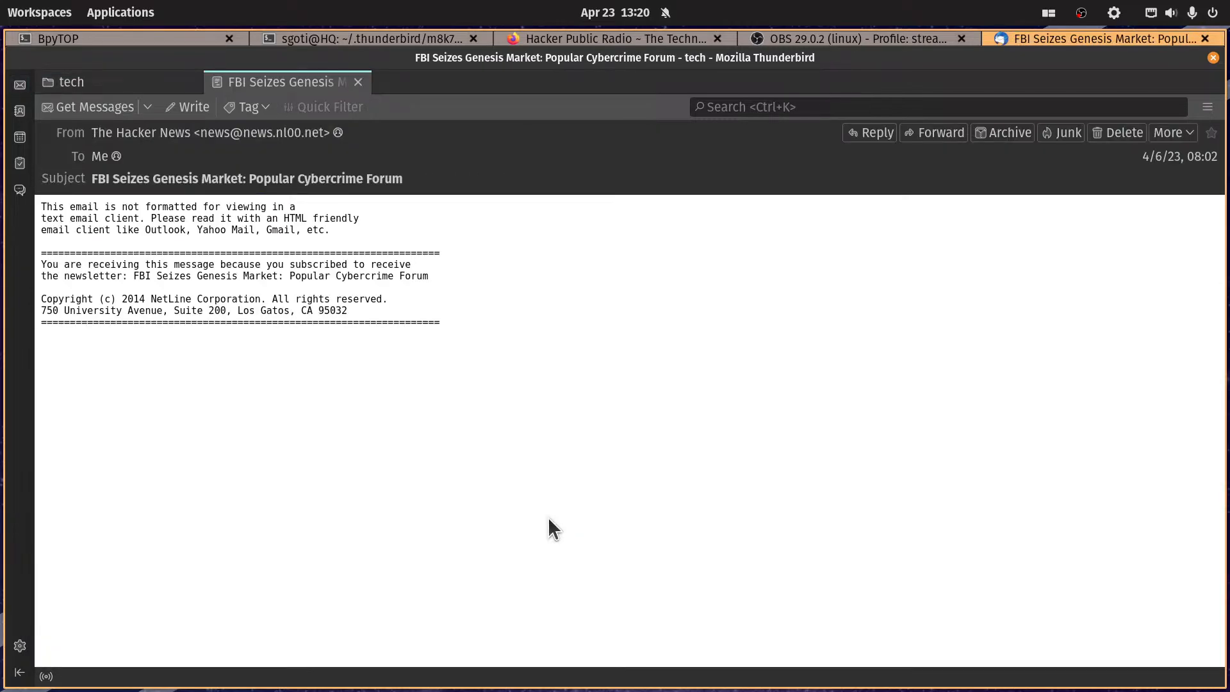
{"action": "left_click", "coordinate": [358, 82]}
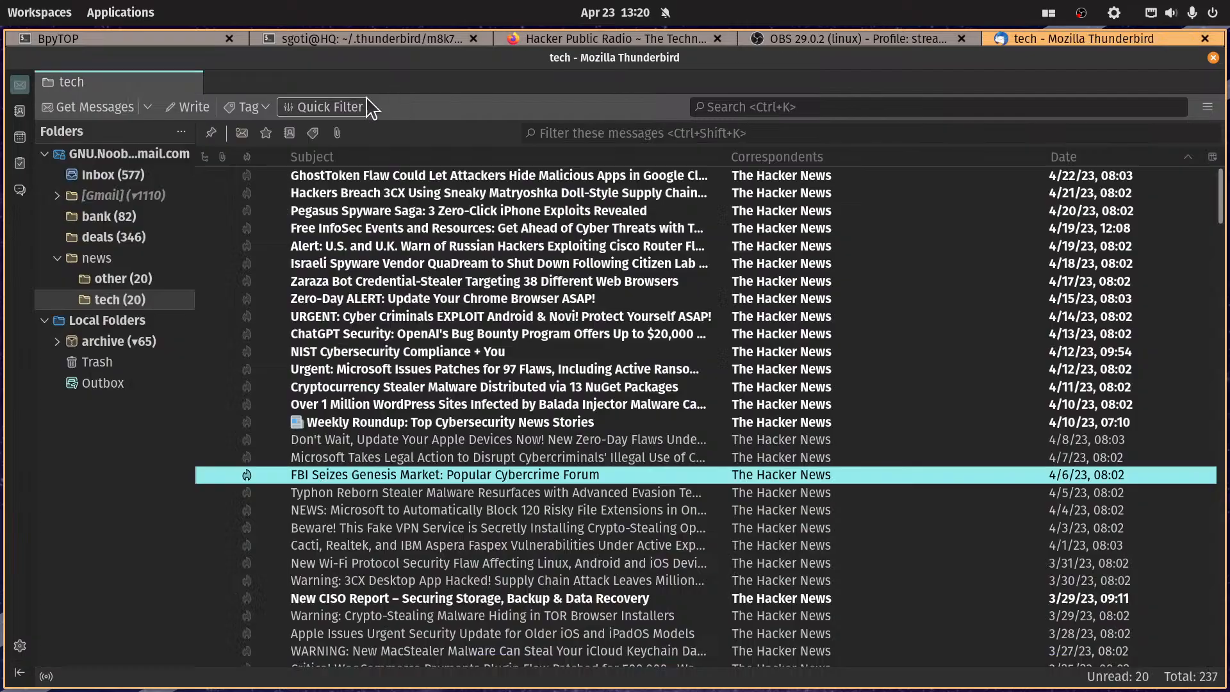
{"action": "left_click", "coordinate": [486, 321]}
{"action": "key", "text": "Return"}
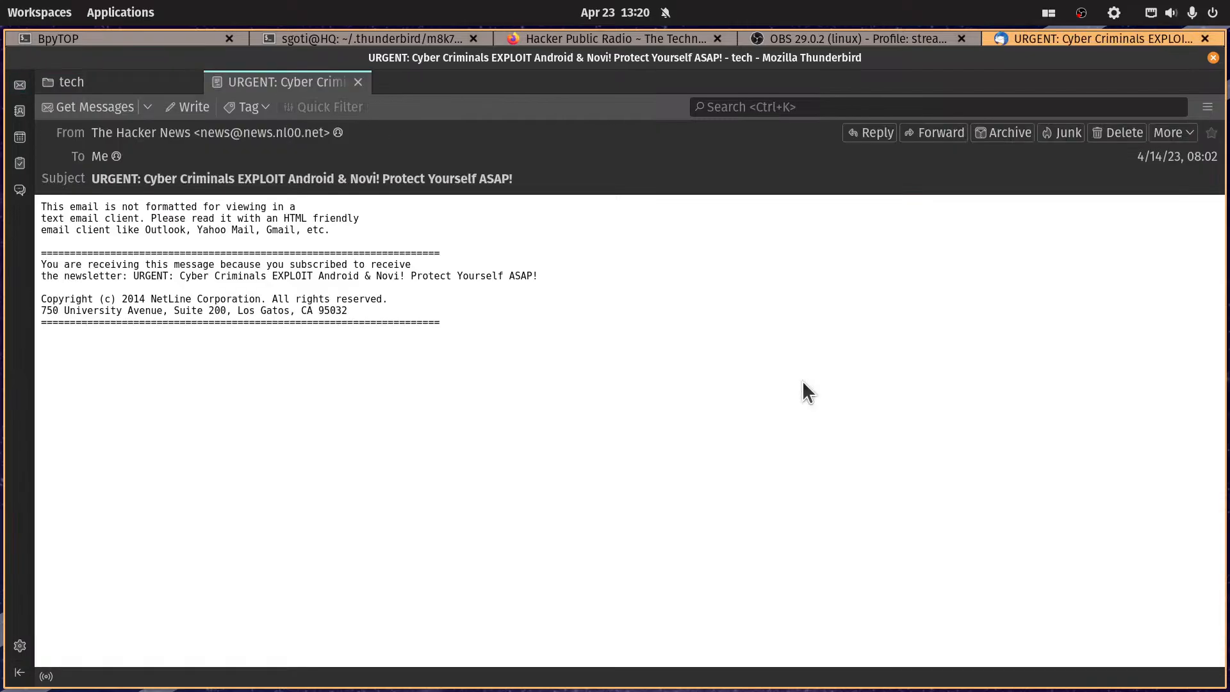
{"action": "left_click", "coordinate": [358, 82]}
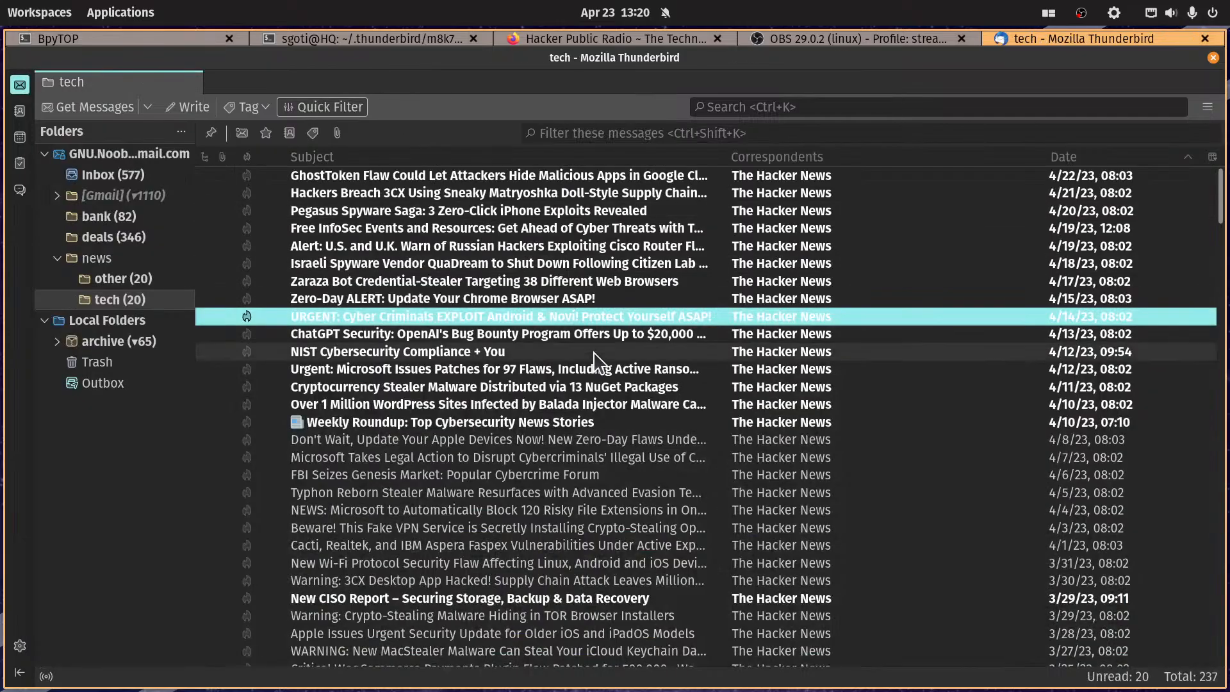
Step: Look through the message lists of the tech folder and the Inbox
{"action": "scroll", "coordinate": [580, 310], "scroll_direction": "down", "scroll_amount": 10}
{"action": "scroll", "coordinate": [567, 368], "scroll_direction": "up", "scroll_amount": 10}
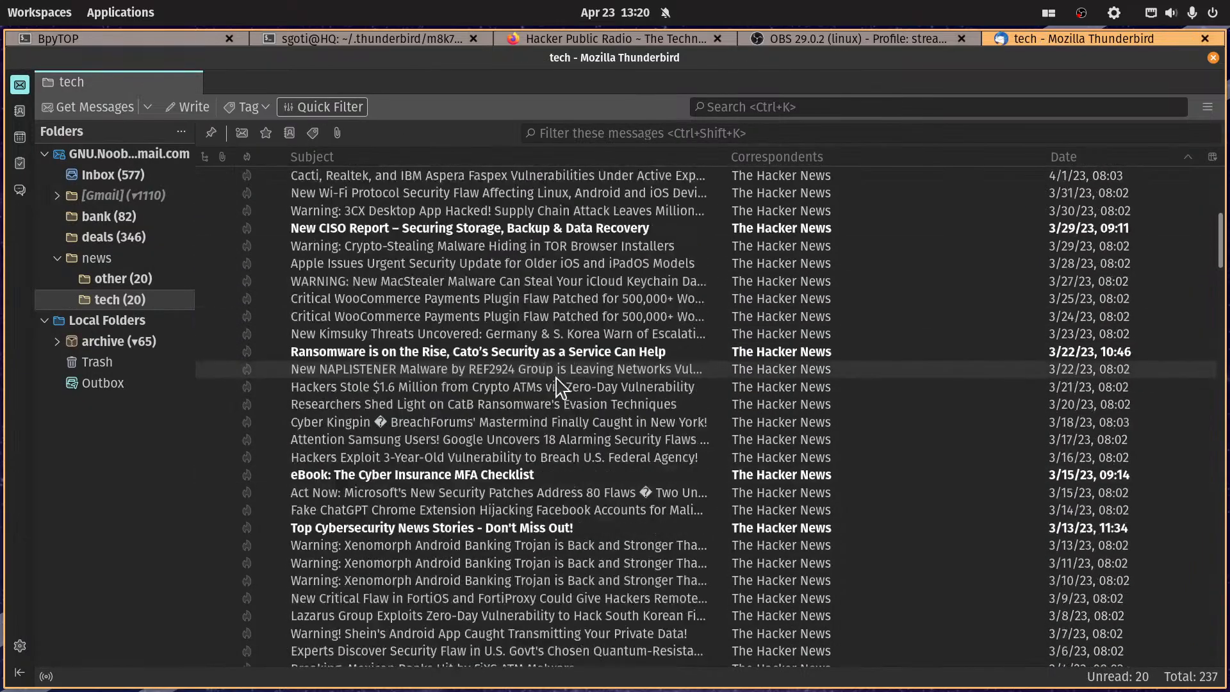
{"action": "left_click", "coordinate": [90, 175]}
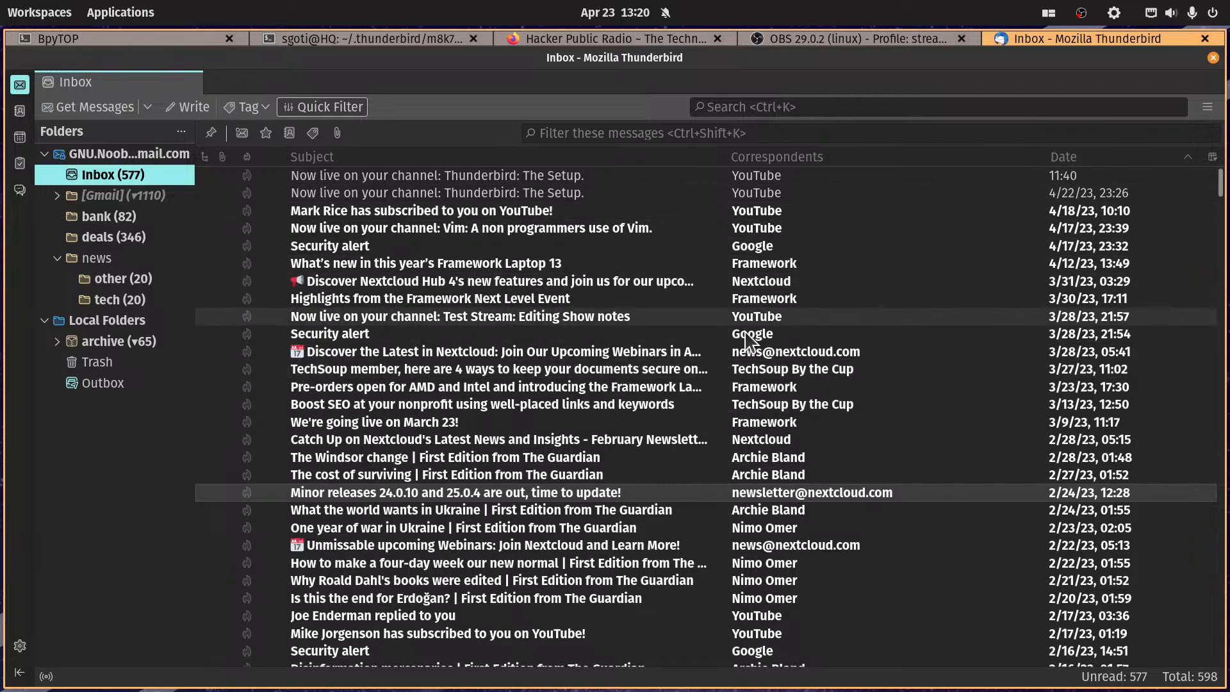
{"action": "scroll", "coordinate": [716, 455], "scroll_direction": "down", "scroll_amount": 2}
{"action": "scroll", "coordinate": [716, 463], "scroll_direction": "down", "scroll_amount": 9}
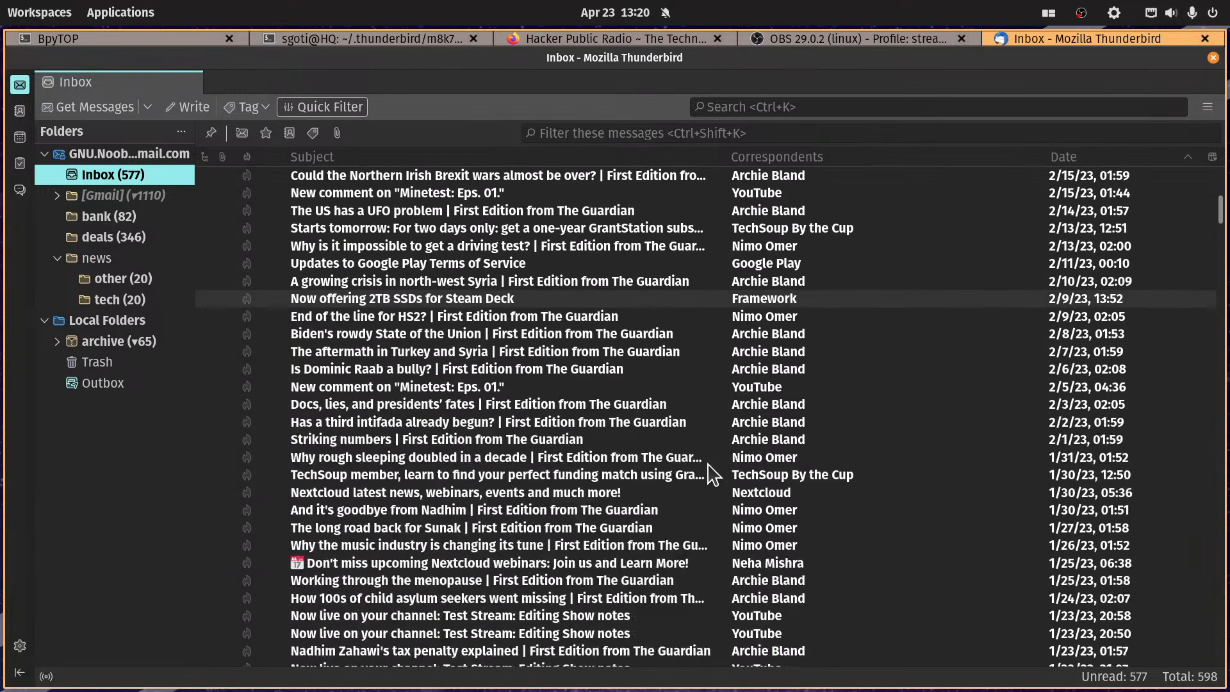
{"action": "scroll", "coordinate": [698, 469], "scroll_direction": "down", "scroll_amount": 6}
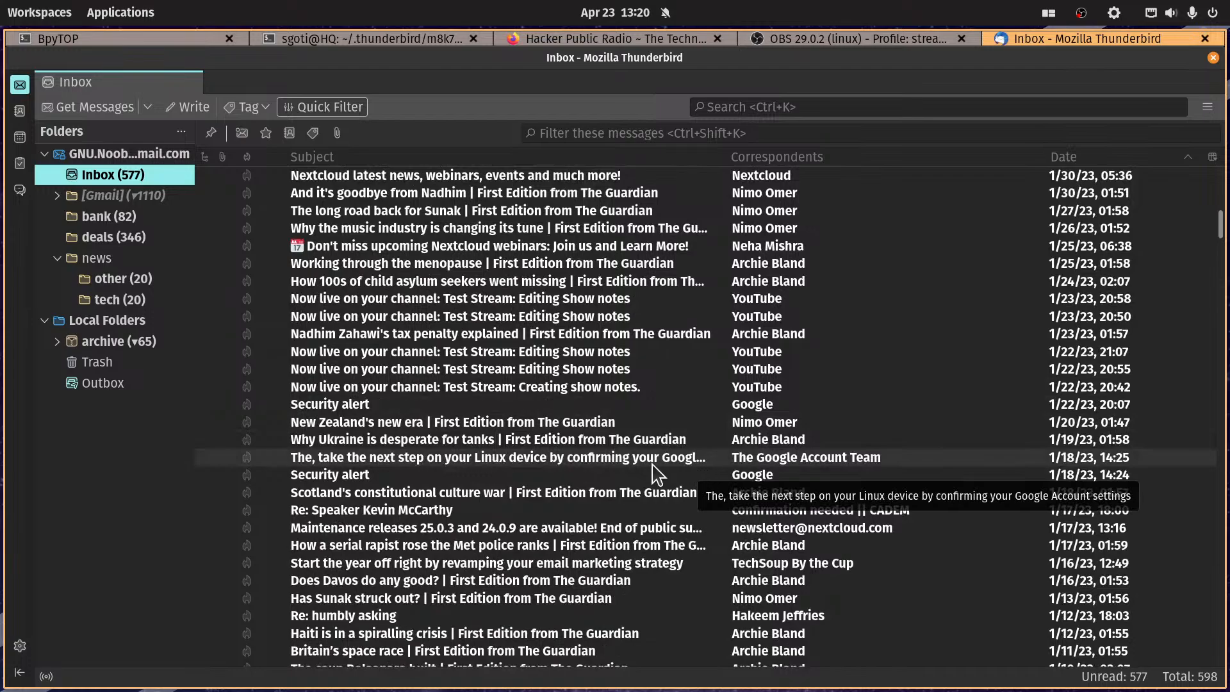
{"action": "scroll", "coordinate": [650, 465], "scroll_direction": "up", "scroll_amount": 8}
{"action": "scroll", "coordinate": [644, 462], "scroll_direction": "up", "scroll_amount": 10}
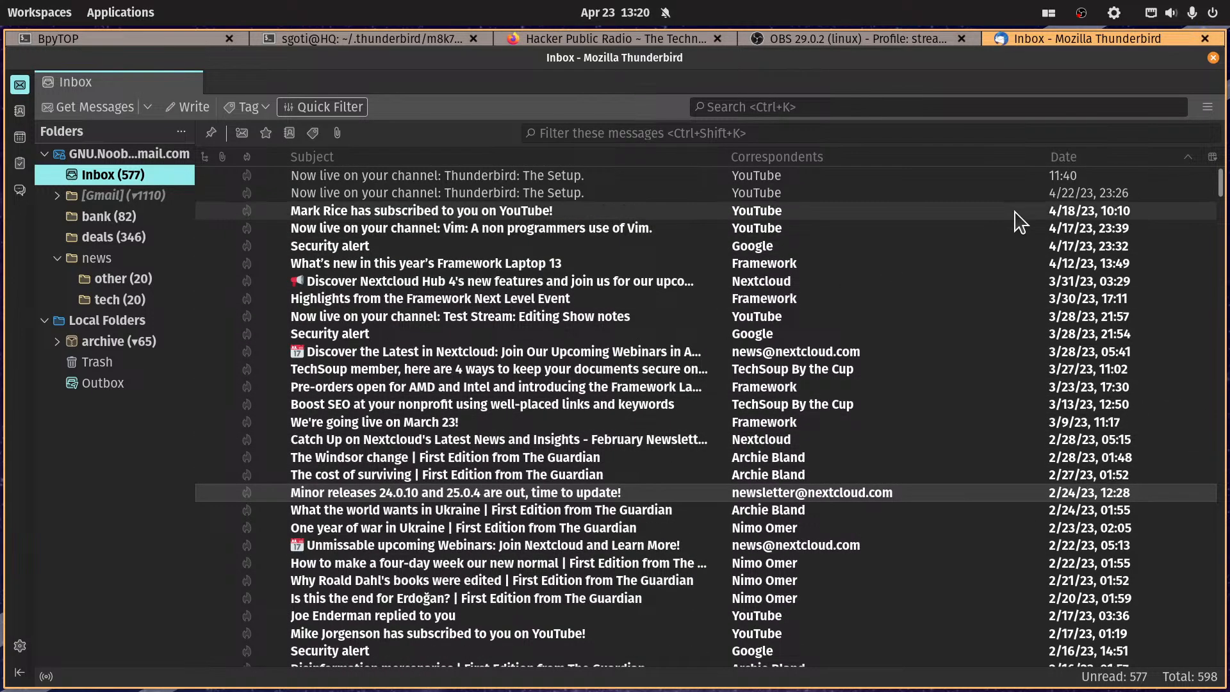
Step: Place the detached Thunderbird window back into the window stack, between the terminal and Firefox
{"action": "left_click", "coordinate": [1207, 112]}
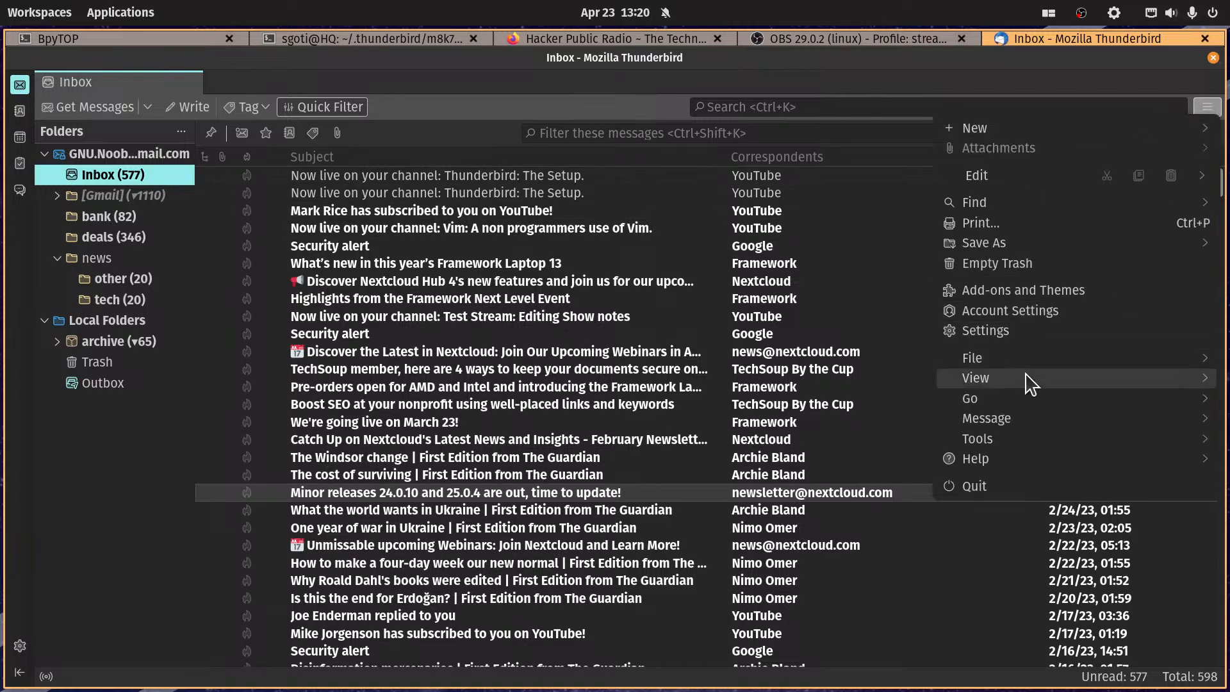
{"action": "left_click", "coordinate": [564, 79]}
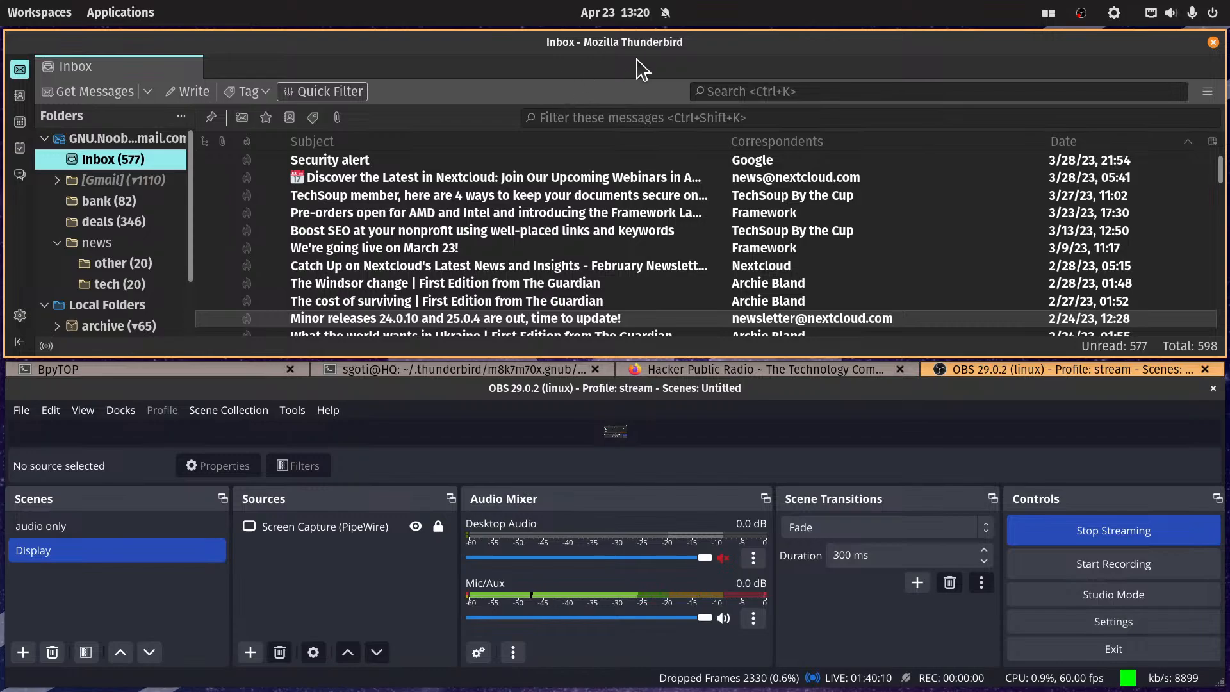
{"action": "key", "text": "super+Return"}
{"action": "key", "text": "Down"}
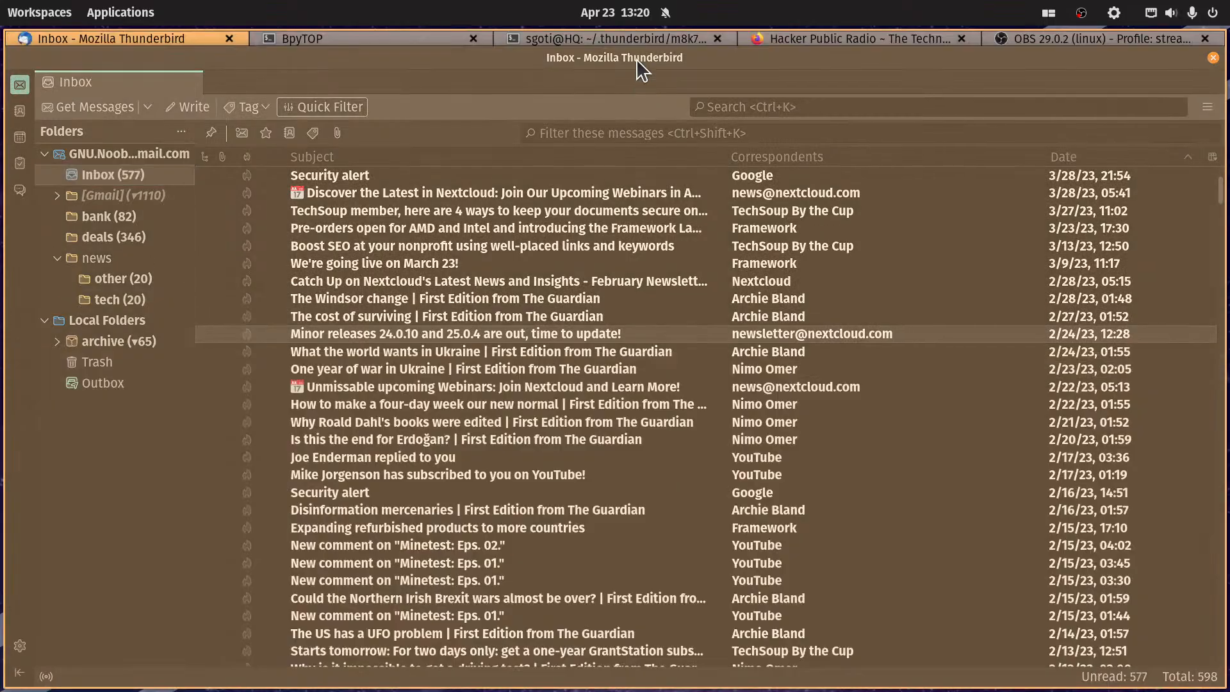
{"action": "key", "text": "Right"}
{"action": "key", "text": "Right"}
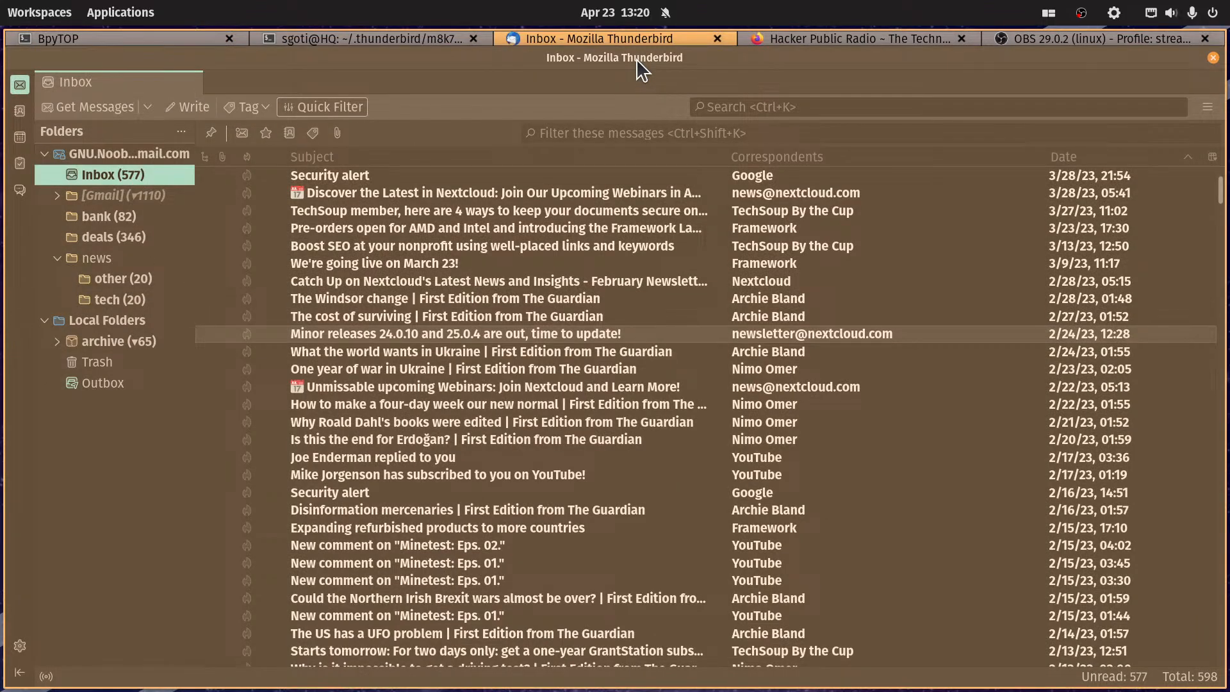
{"action": "key", "text": "Return"}
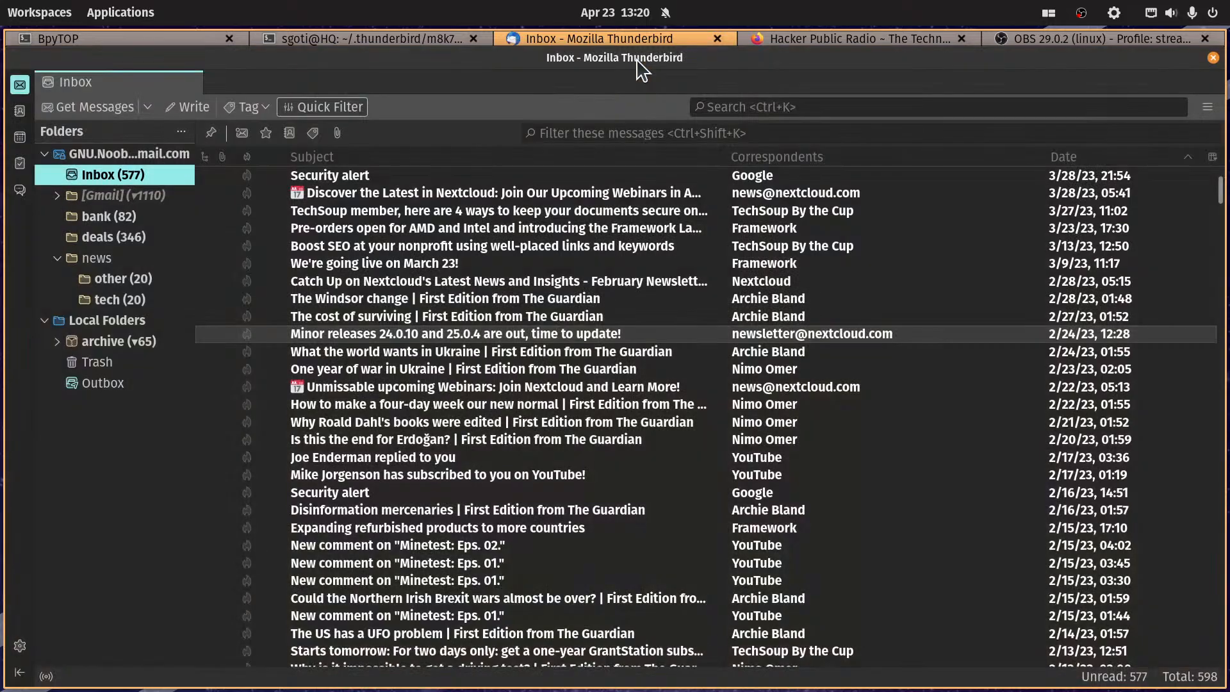
Step: Look over the General and Composition pages of the application settings, including plain text message display, and close the settings
{"action": "left_click", "coordinate": [1208, 109]}
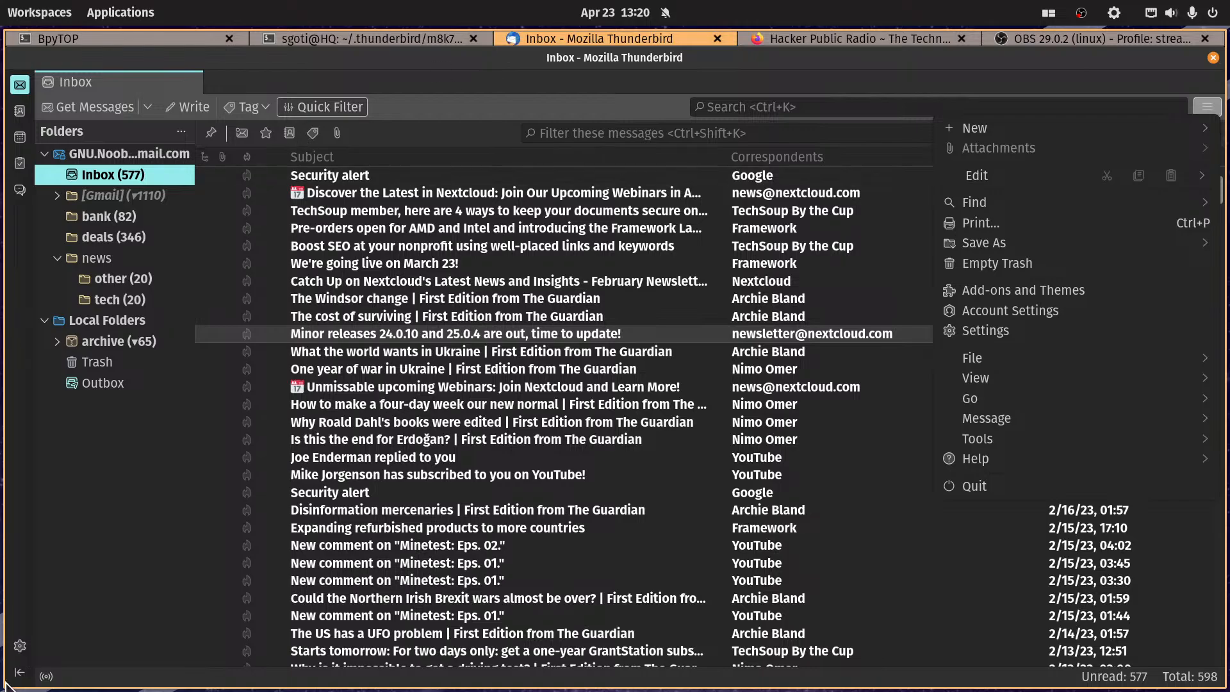
{"action": "left_click", "coordinate": [25, 647]}
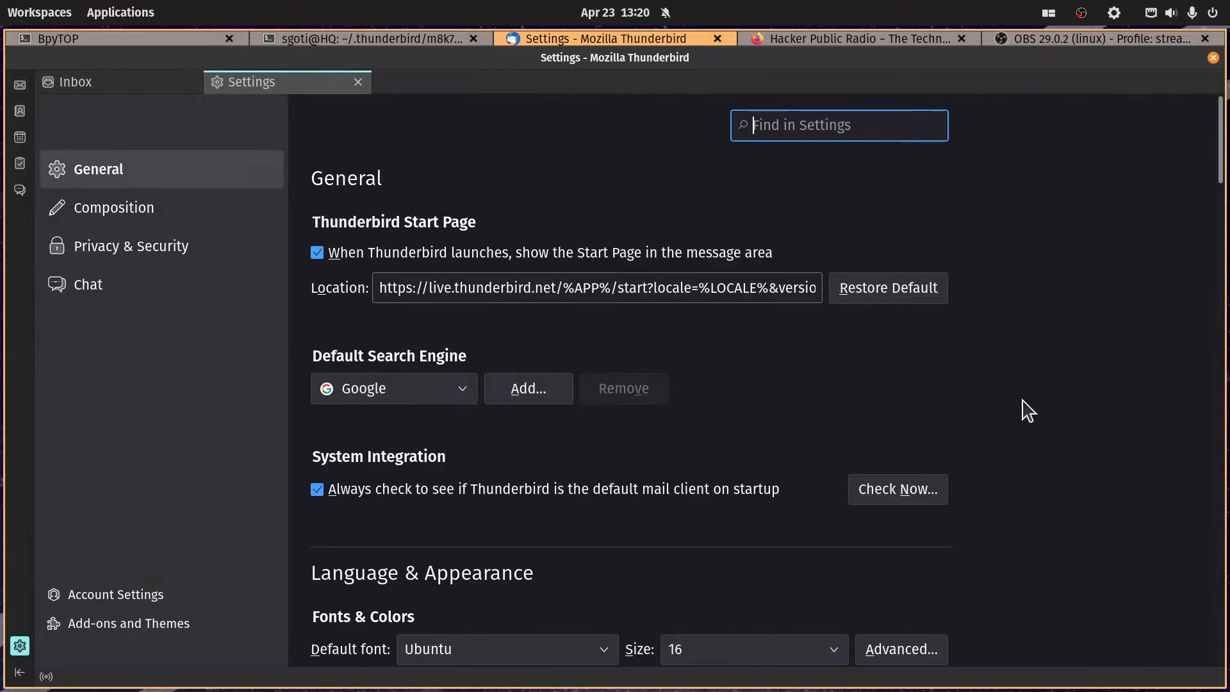
{"action": "scroll", "coordinate": [1025, 411], "scroll_direction": "down", "scroll_amount": 6}
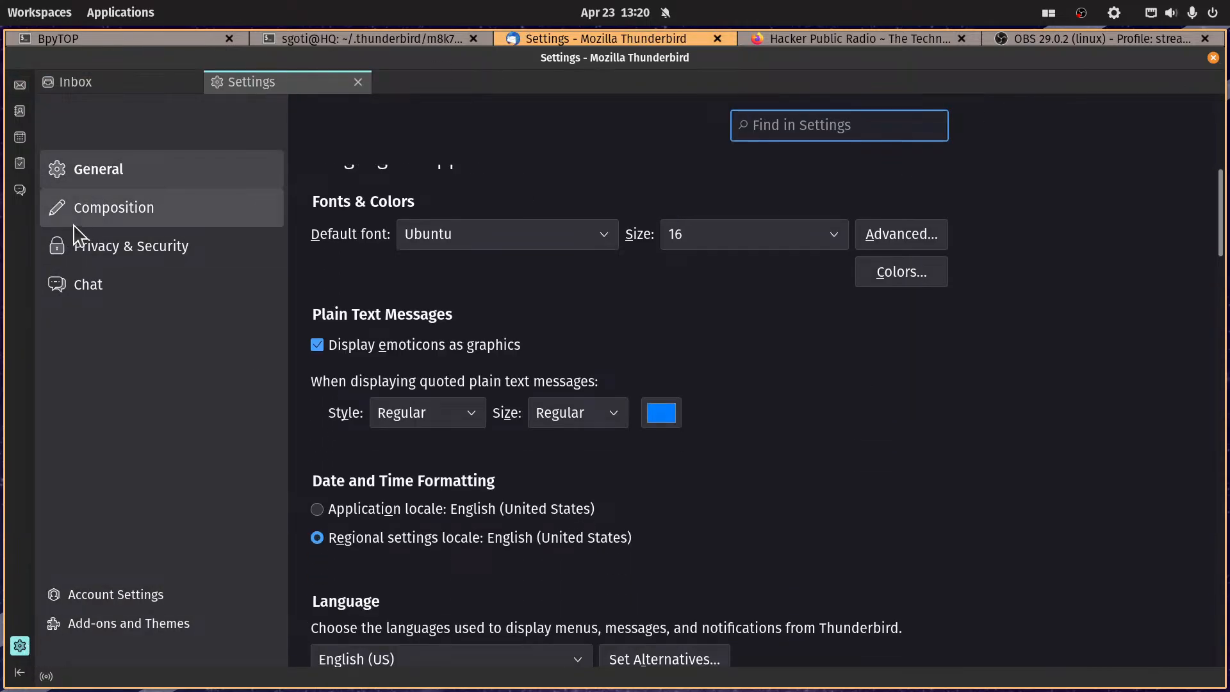
{"action": "left_click", "coordinate": [114, 209]}
{"action": "scroll", "coordinate": [973, 371], "scroll_direction": "down", "scroll_amount": 10}
{"action": "scroll", "coordinate": [973, 383], "scroll_direction": "up", "scroll_amount": 10}
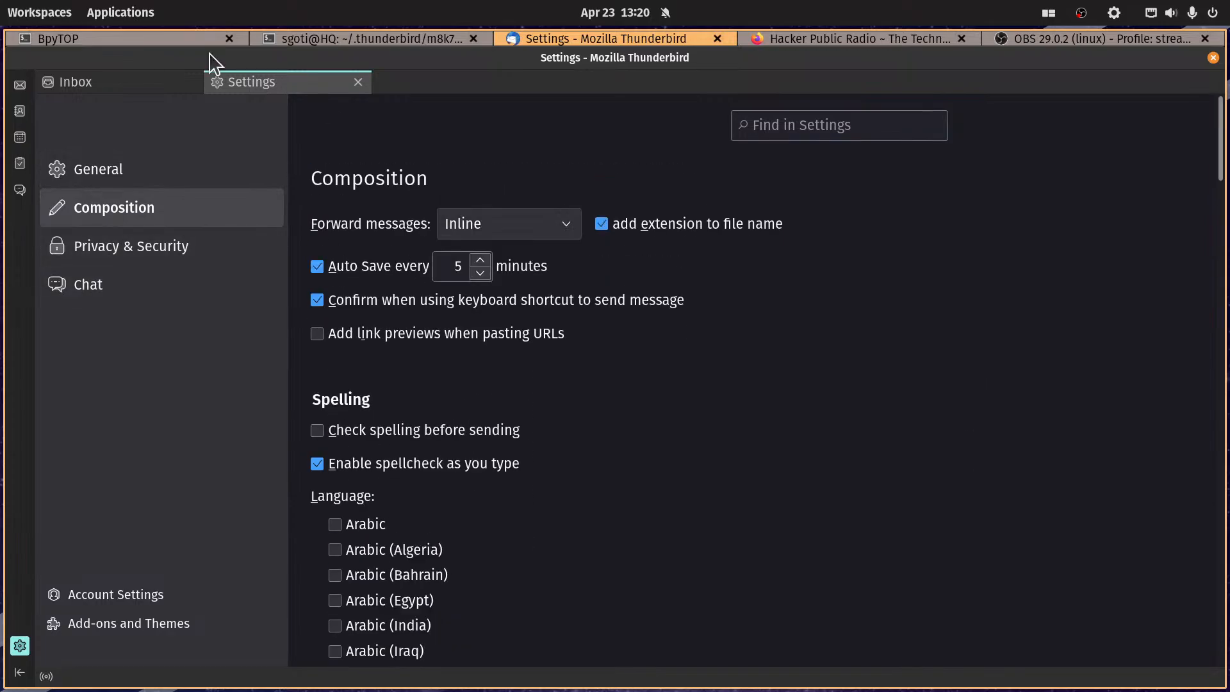
{"action": "left_click", "coordinate": [357, 82]}
Step: Open the Gmail account's settings and review its default identity and Server Settings pages
{"action": "left_click", "coordinate": [105, 153]}
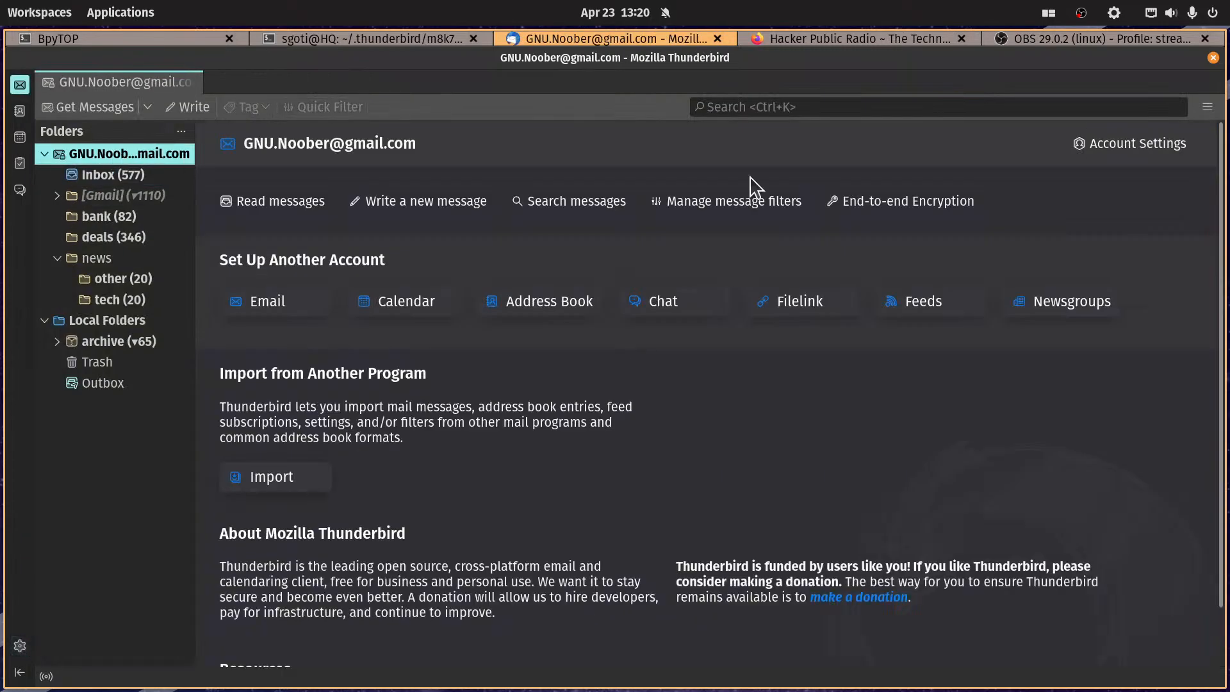
{"action": "left_click", "coordinate": [1133, 145]}
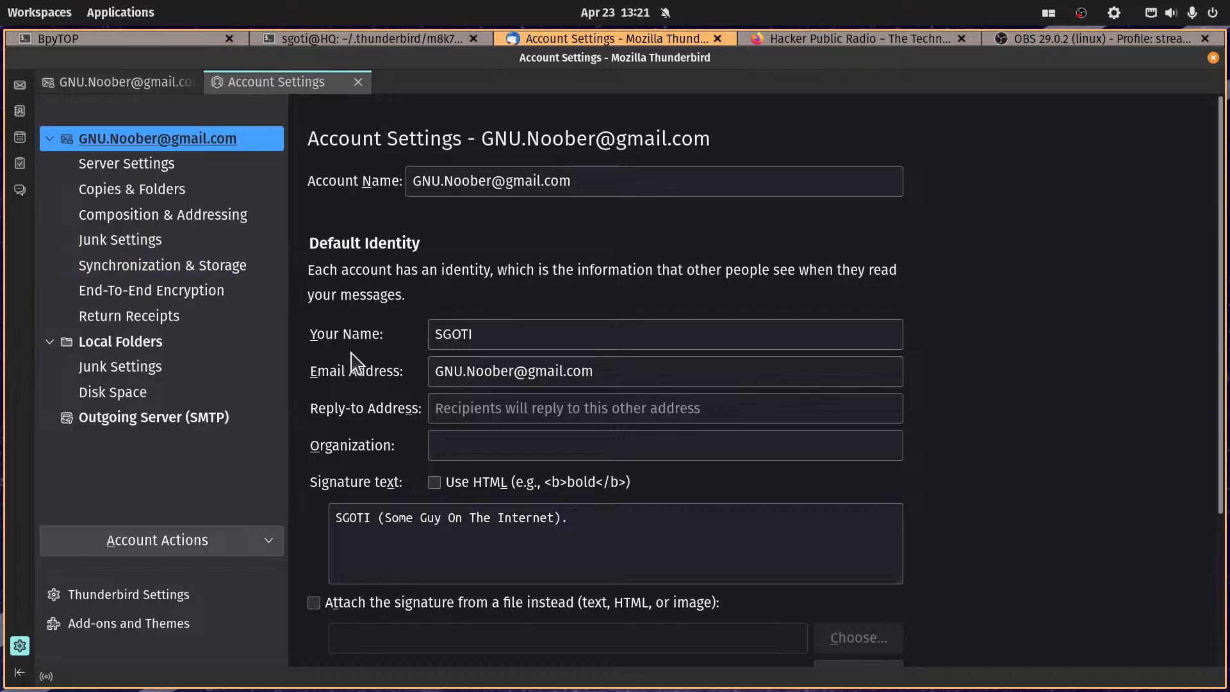
{"action": "scroll", "coordinate": [916, 402], "scroll_direction": "down", "scroll_amount": 3}
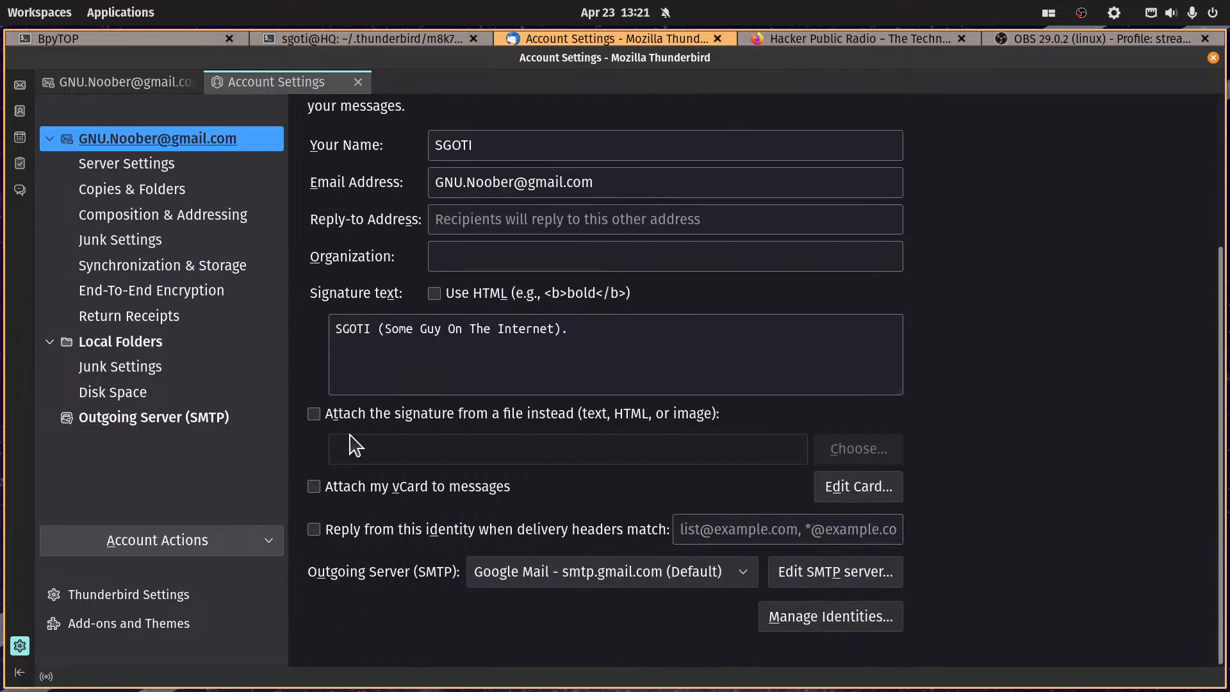
{"action": "left_click", "coordinate": [153, 164]}
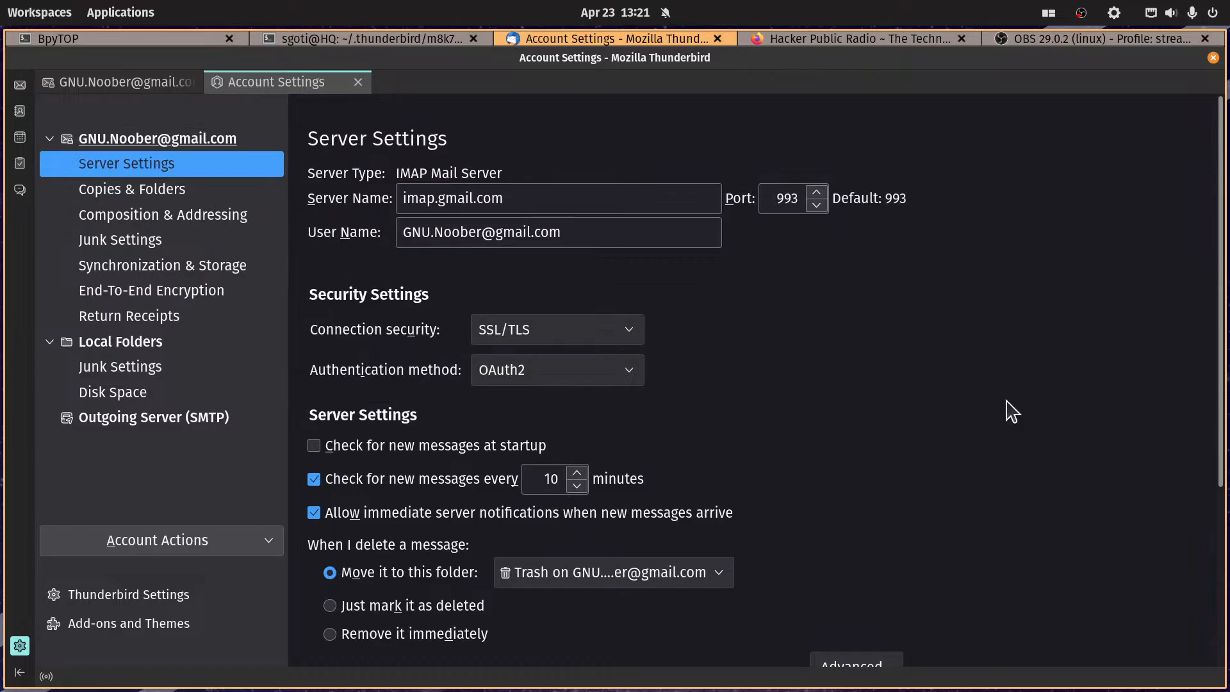
{"action": "scroll", "coordinate": [994, 407], "scroll_direction": "down", "scroll_amount": 4}
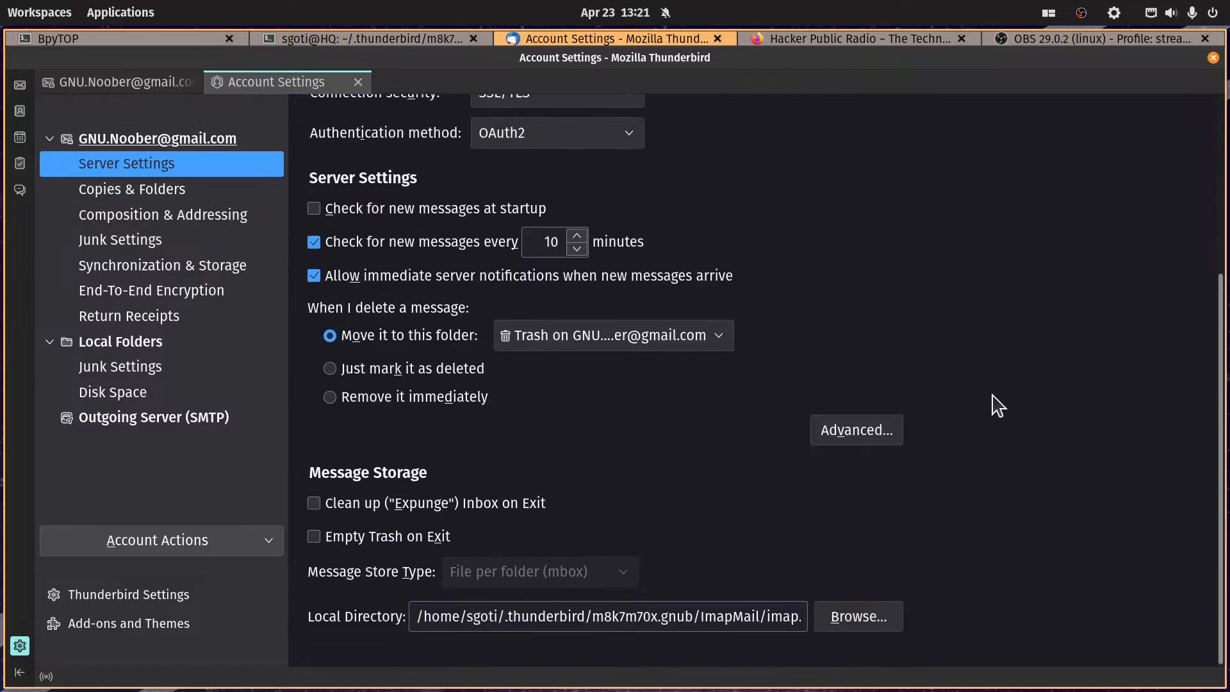
Step: Review the account's Copies & Folders and Composition & Addressing pages, and close the account settings
{"action": "left_click", "coordinate": [89, 191]}
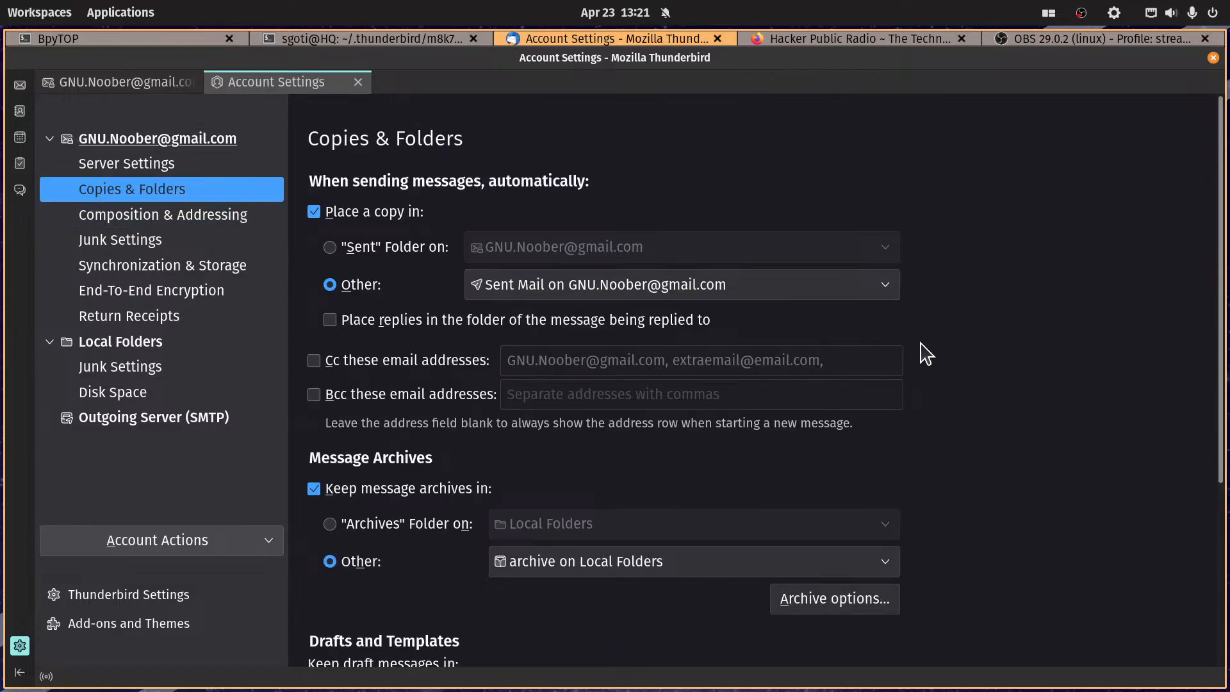
{"action": "scroll", "coordinate": [1087, 388], "scroll_direction": "down", "scroll_amount": 4}
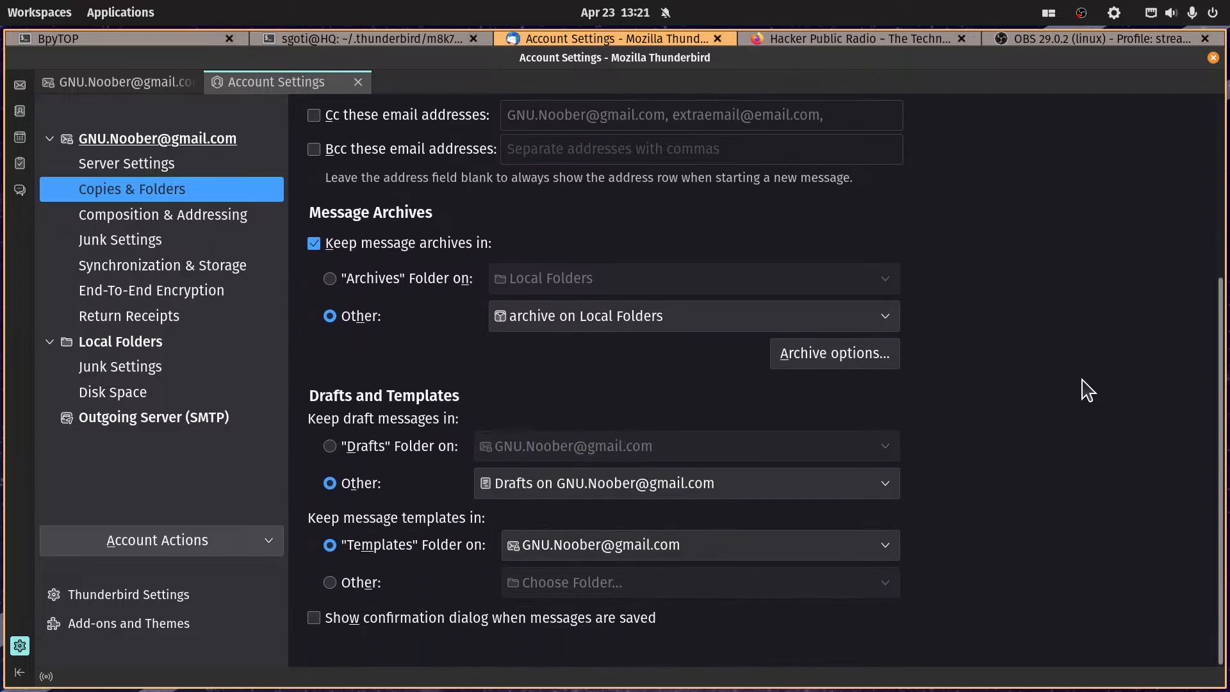
{"action": "scroll", "coordinate": [1087, 387], "scroll_direction": "up", "scroll_amount": 4}
{"action": "left_click", "coordinate": [229, 221]}
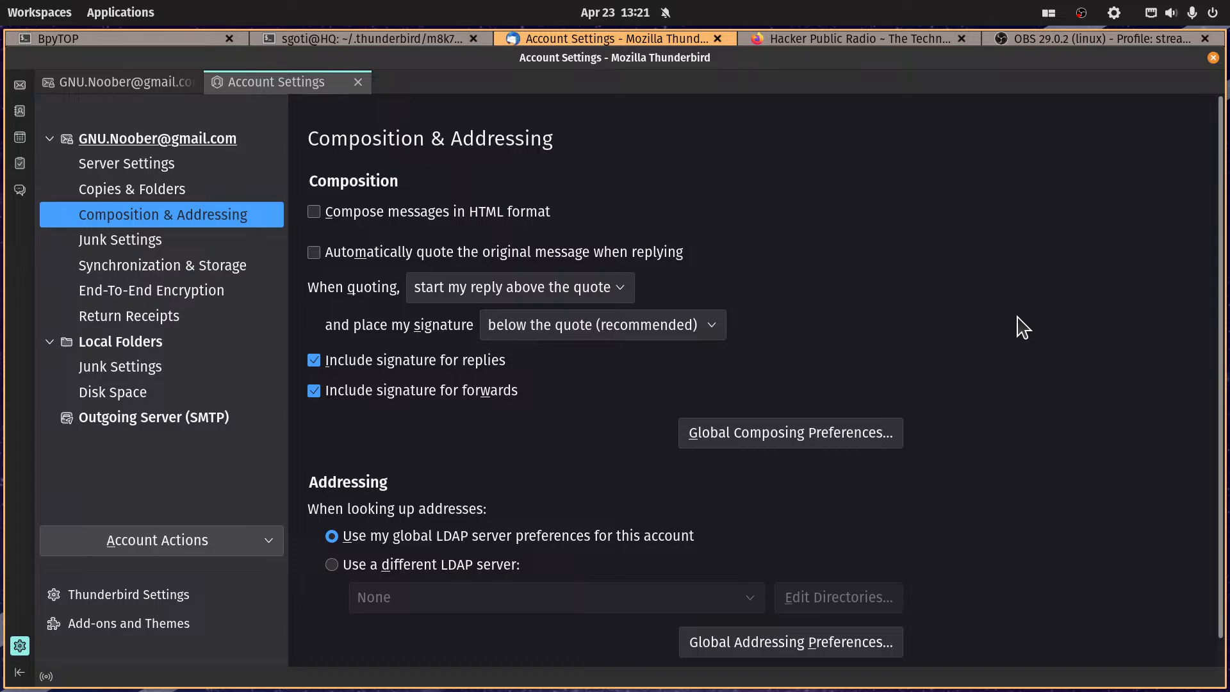
{"action": "scroll", "coordinate": [1022, 329], "scroll_direction": "down", "scroll_amount": 1}
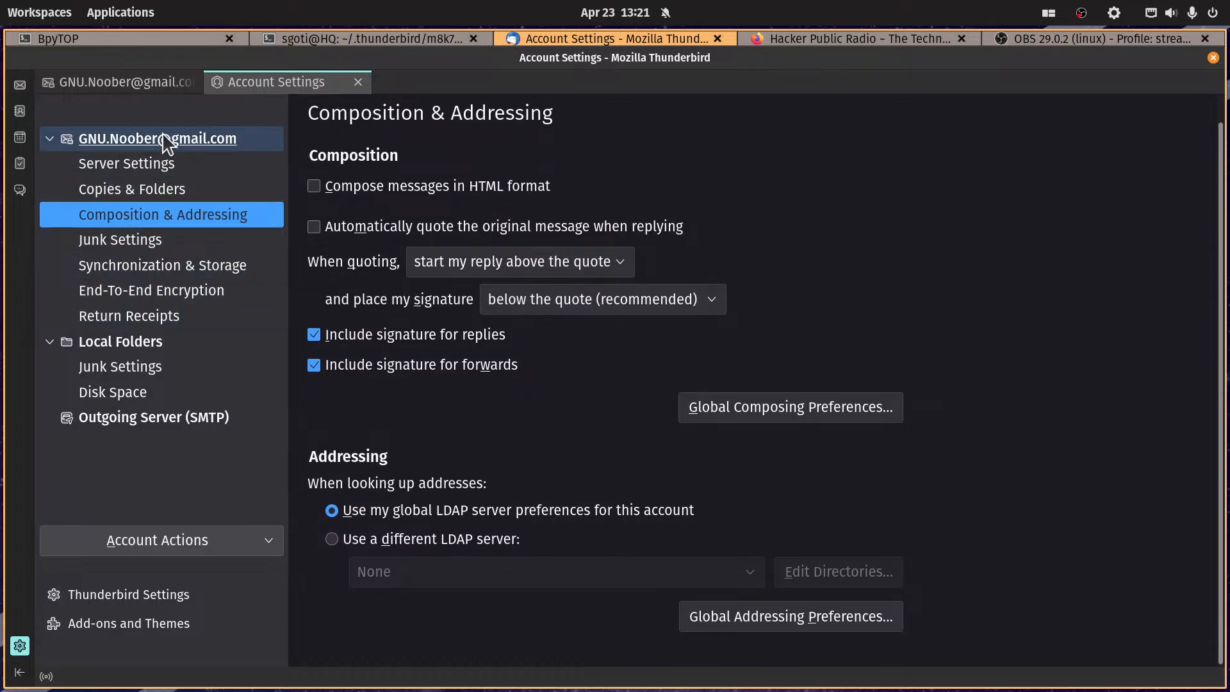
{"action": "left_click", "coordinate": [357, 82]}
Step: Open the Address Book and examine the application's Composition settings for HTML Style, Sending Format, Addressing and Attachments
{"action": "left_click", "coordinate": [20, 111]}
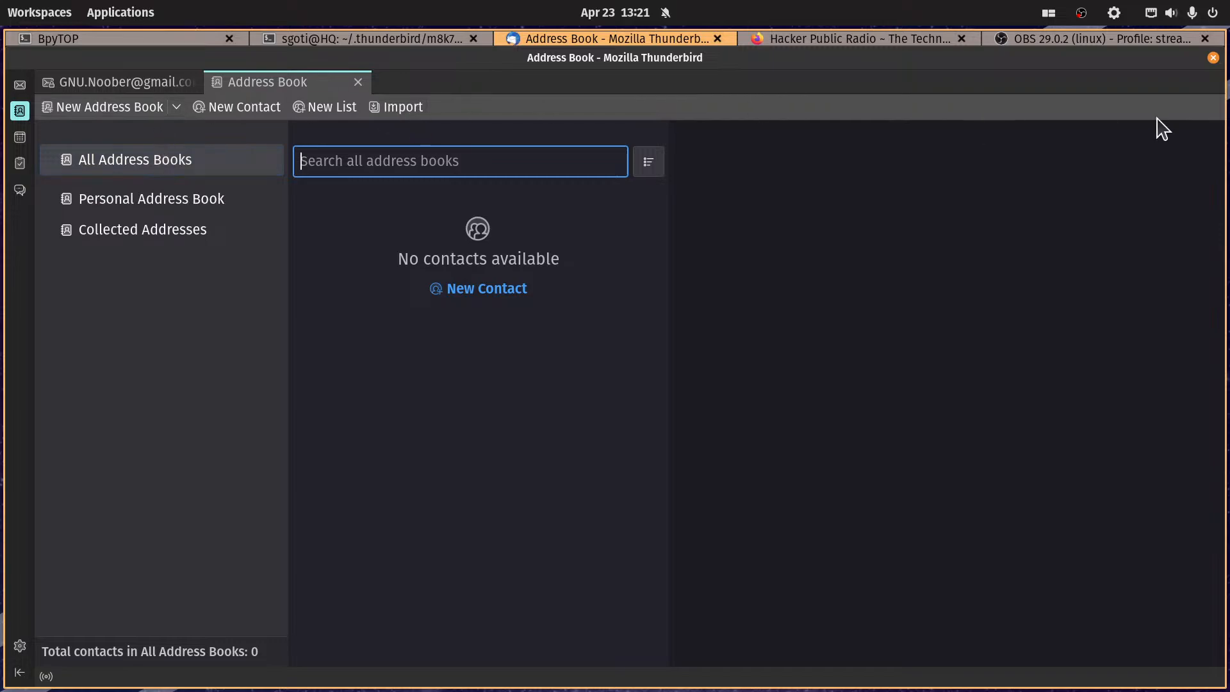
{"action": "left_click", "coordinate": [20, 645]}
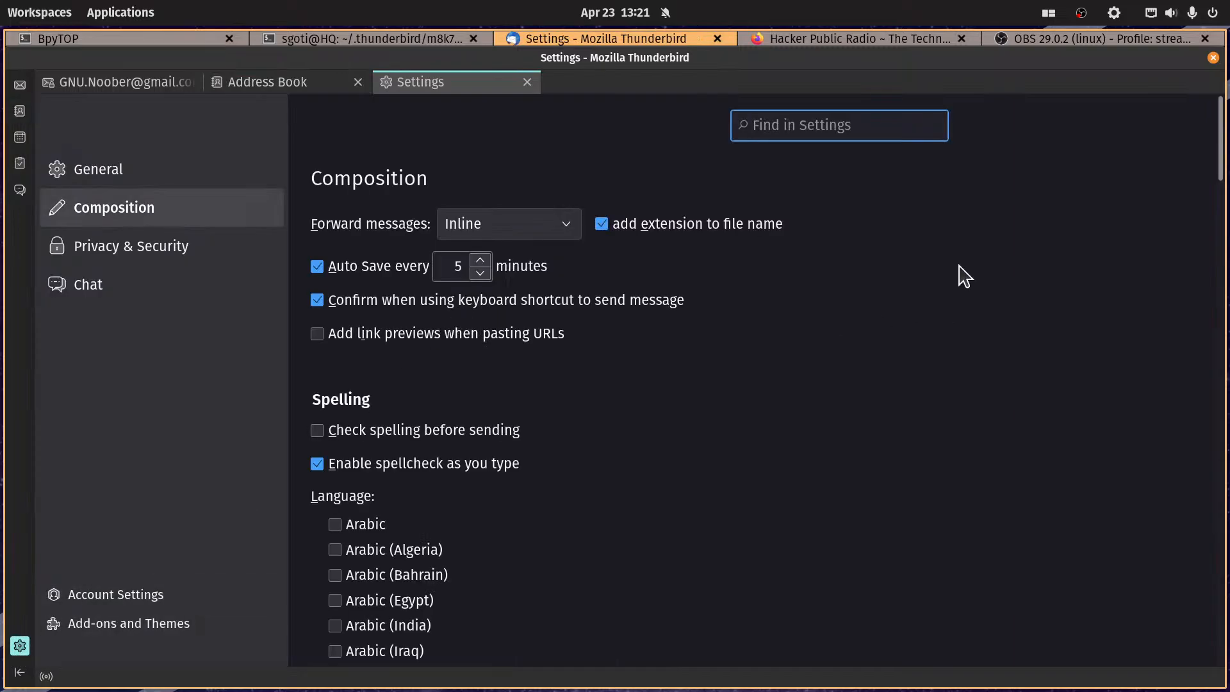
{"action": "scroll", "coordinate": [435, 467], "scroll_direction": "down", "scroll_amount": 1}
{"action": "scroll", "coordinate": [442, 463], "scroll_direction": "down", "scroll_amount": 2}
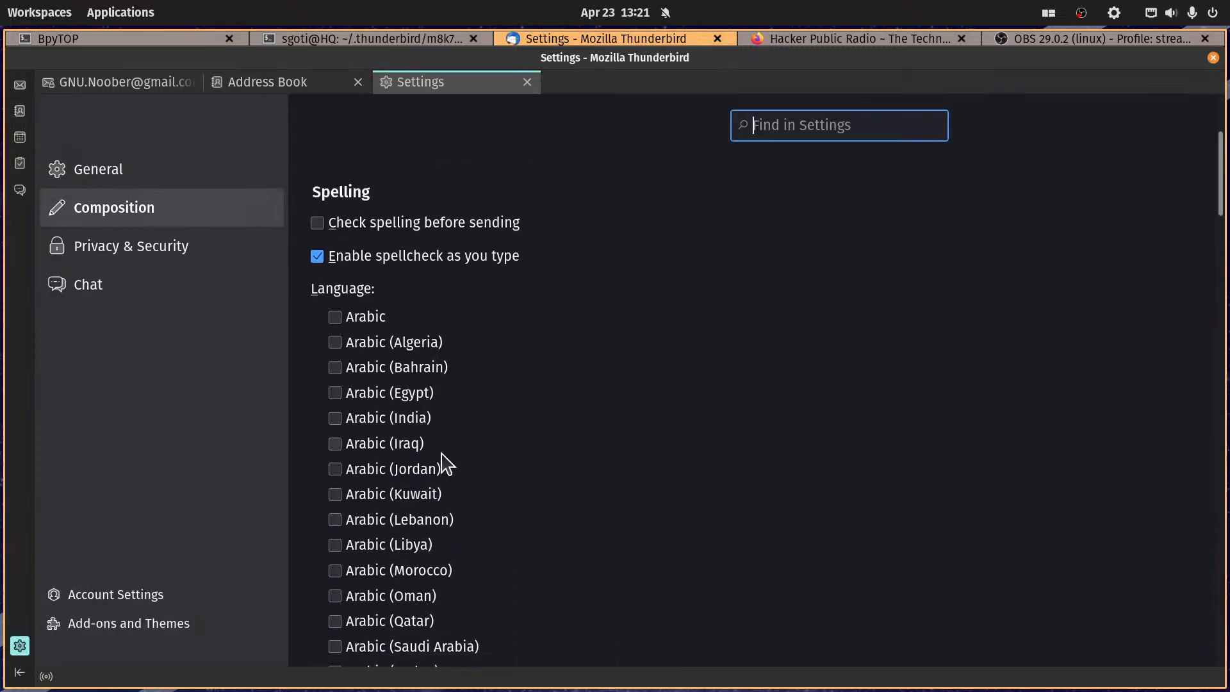
{"action": "scroll", "coordinate": [910, 417], "scroll_direction": "down", "scroll_amount": 15}
{"action": "scroll", "coordinate": [906, 402], "scroll_direction": "down", "scroll_amount": 6}
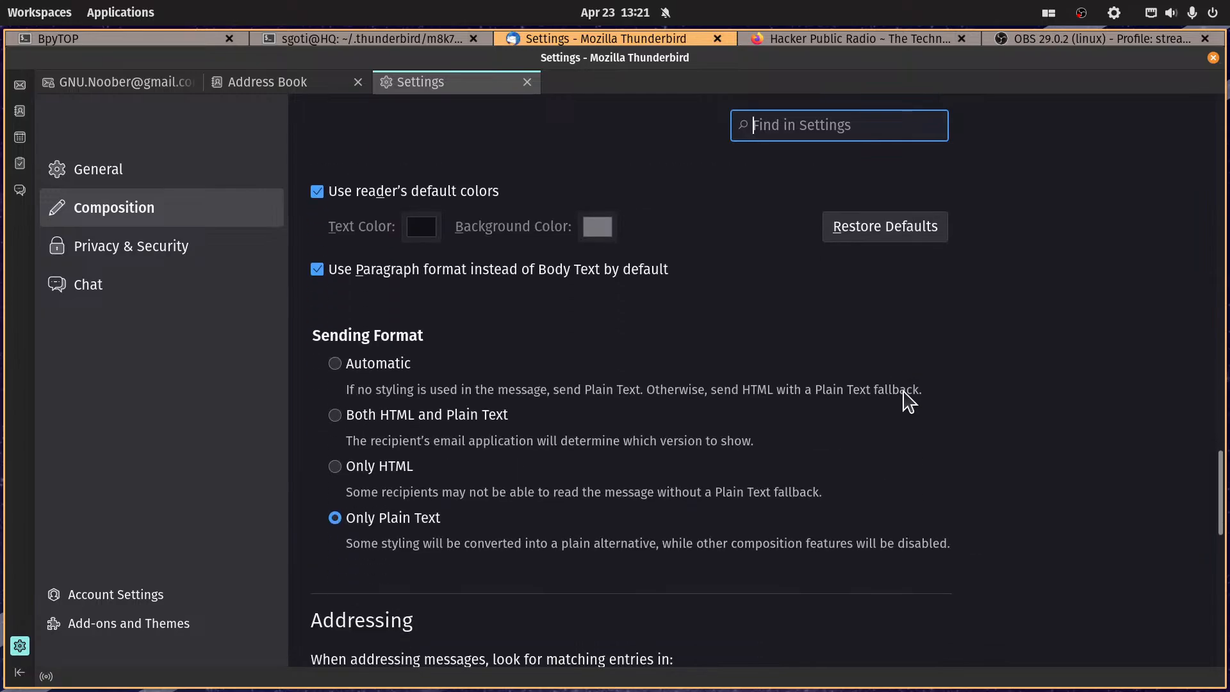
{"action": "scroll", "coordinate": [923, 401], "scroll_direction": "down", "scroll_amount": 8}
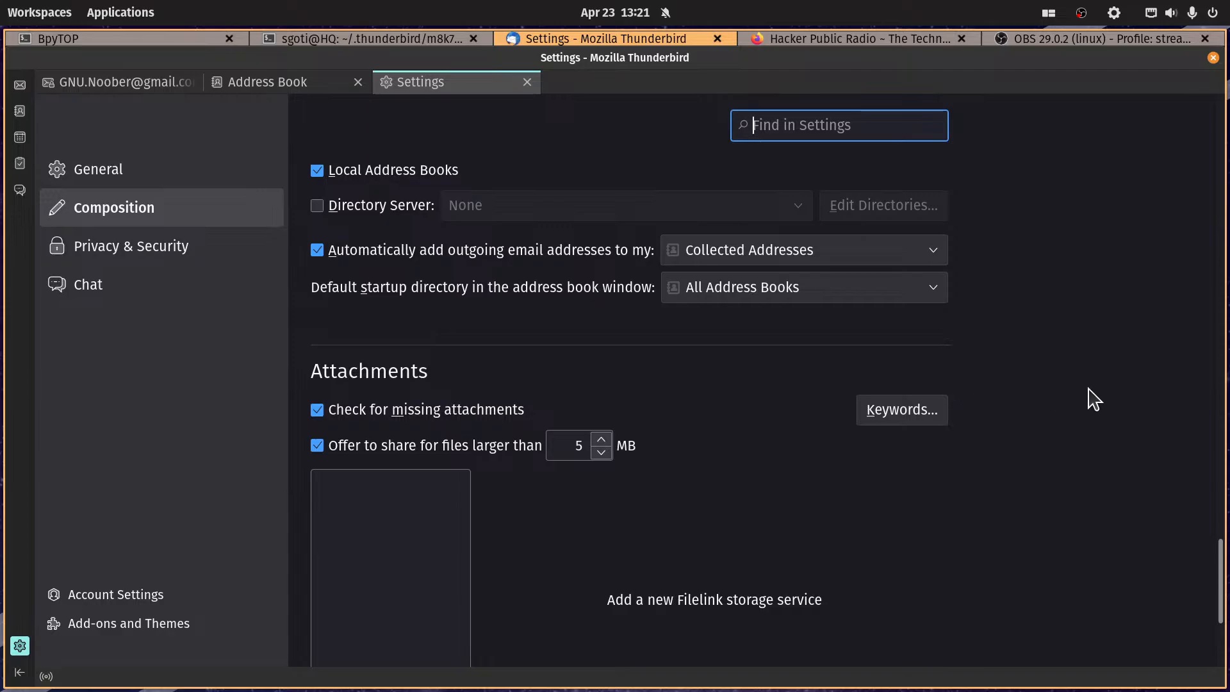
{"action": "scroll", "coordinate": [1094, 399], "scroll_direction": "up", "scroll_amount": 2}
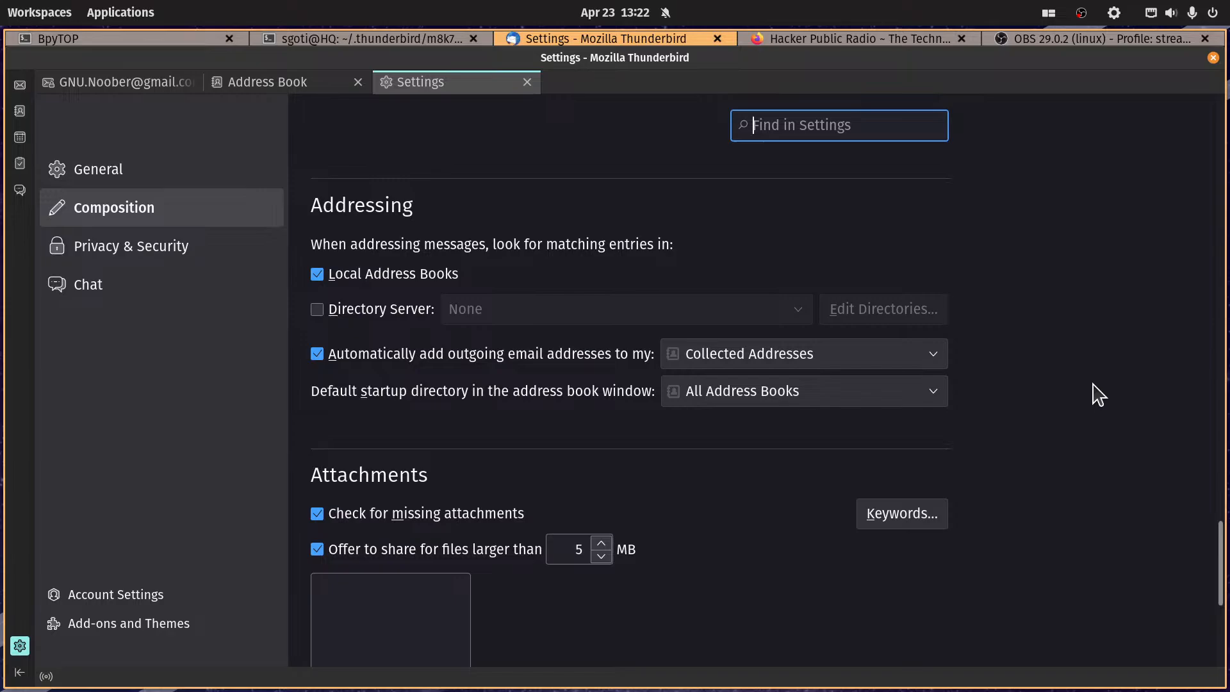
{"action": "scroll", "coordinate": [1098, 393], "scroll_direction": "down", "scroll_amount": 6}
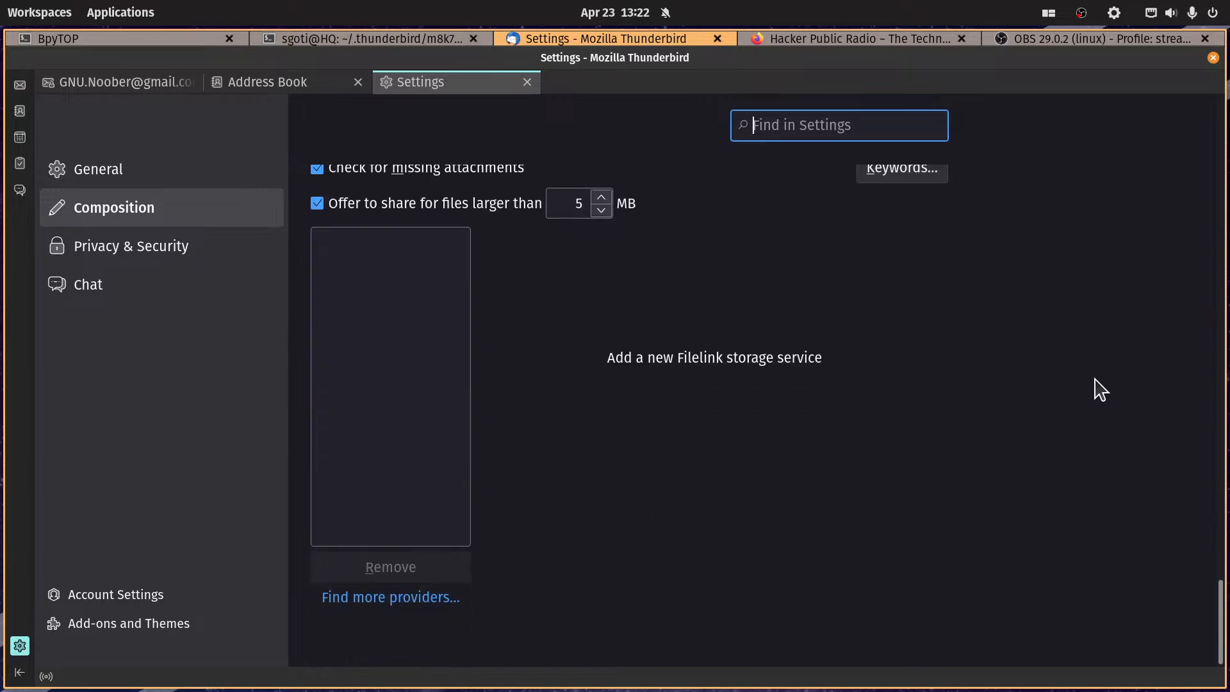
{"action": "scroll", "coordinate": [1098, 390], "scroll_direction": "up", "scroll_amount": 10}
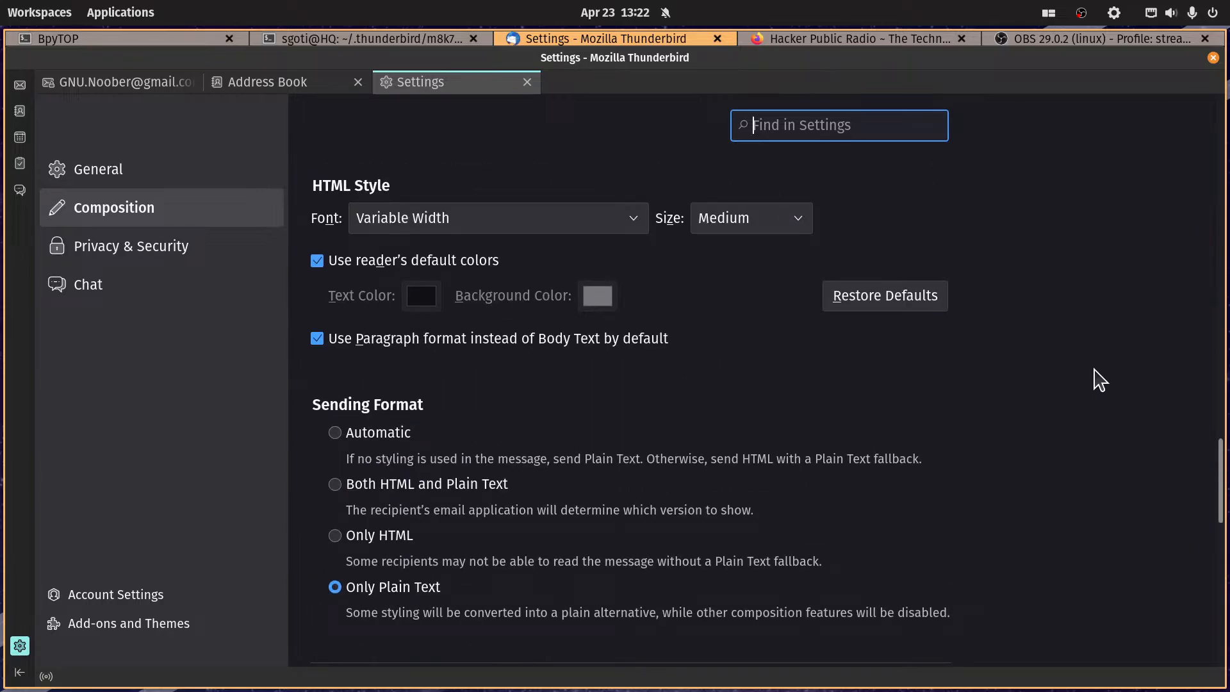
Step: Review the Privacy & Security settings from Mail Content and Passwords through Junk and data collection to Certificates
{"action": "left_click", "coordinate": [162, 253]}
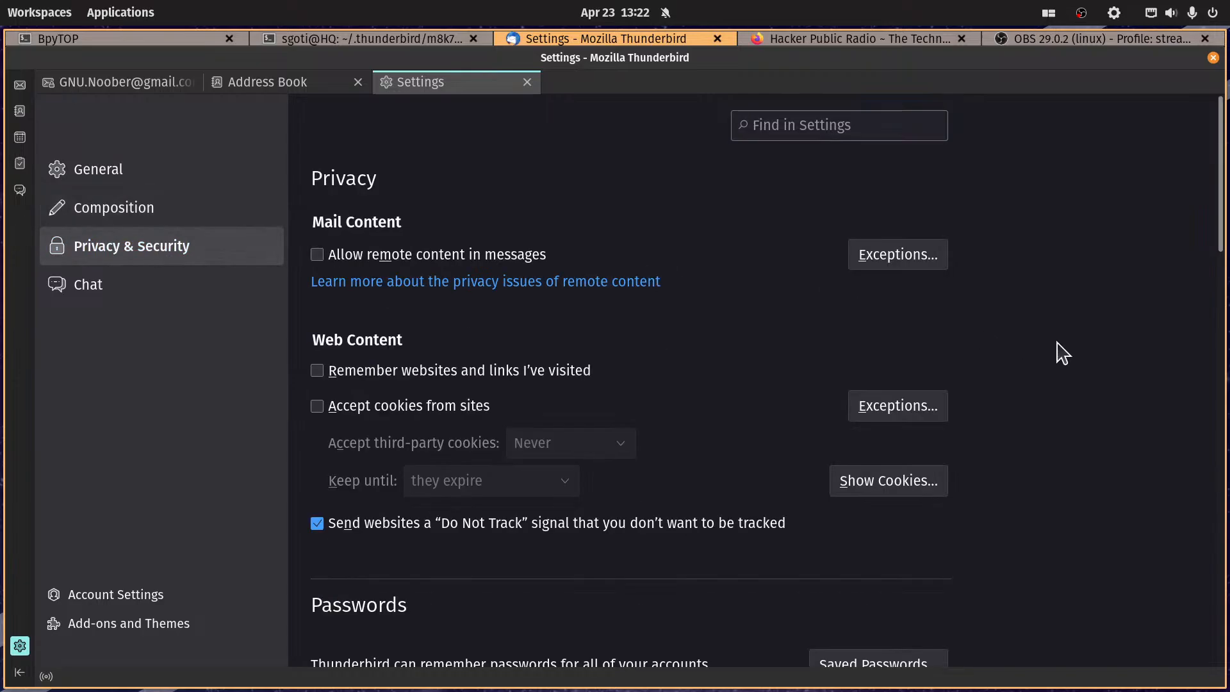
{"action": "scroll", "coordinate": [1062, 353], "scroll_direction": "down", "scroll_amount": 2}
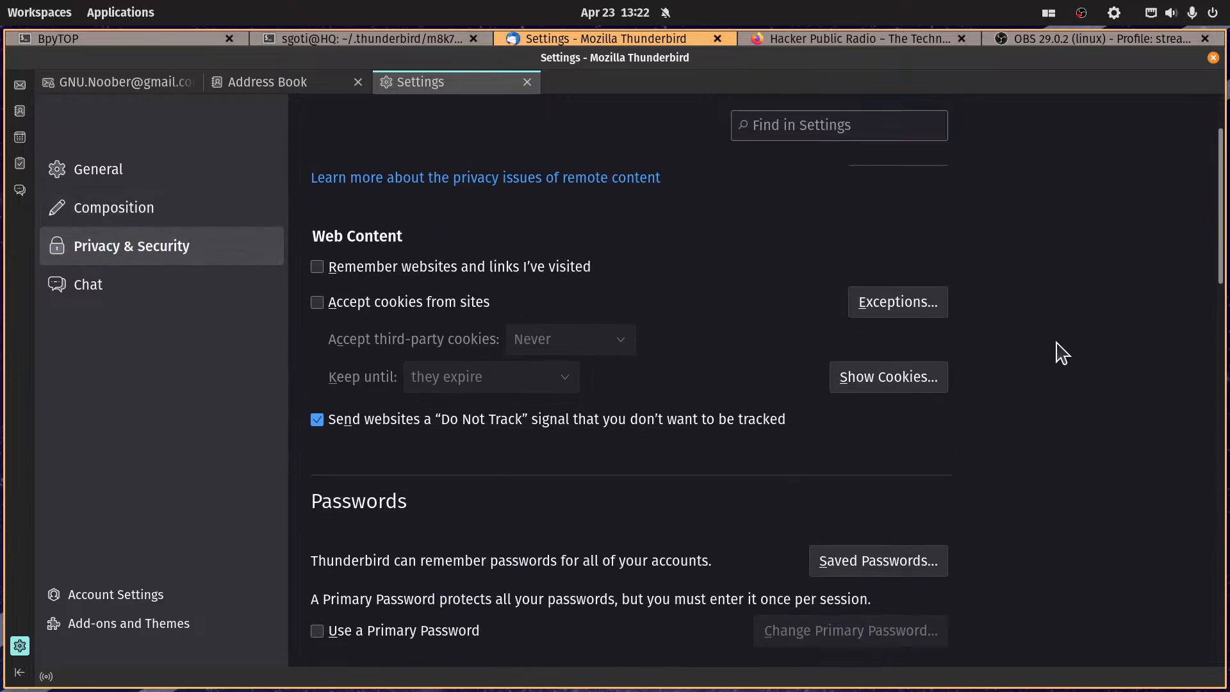
{"action": "scroll", "coordinate": [1063, 353], "scroll_direction": "down", "scroll_amount": 12}
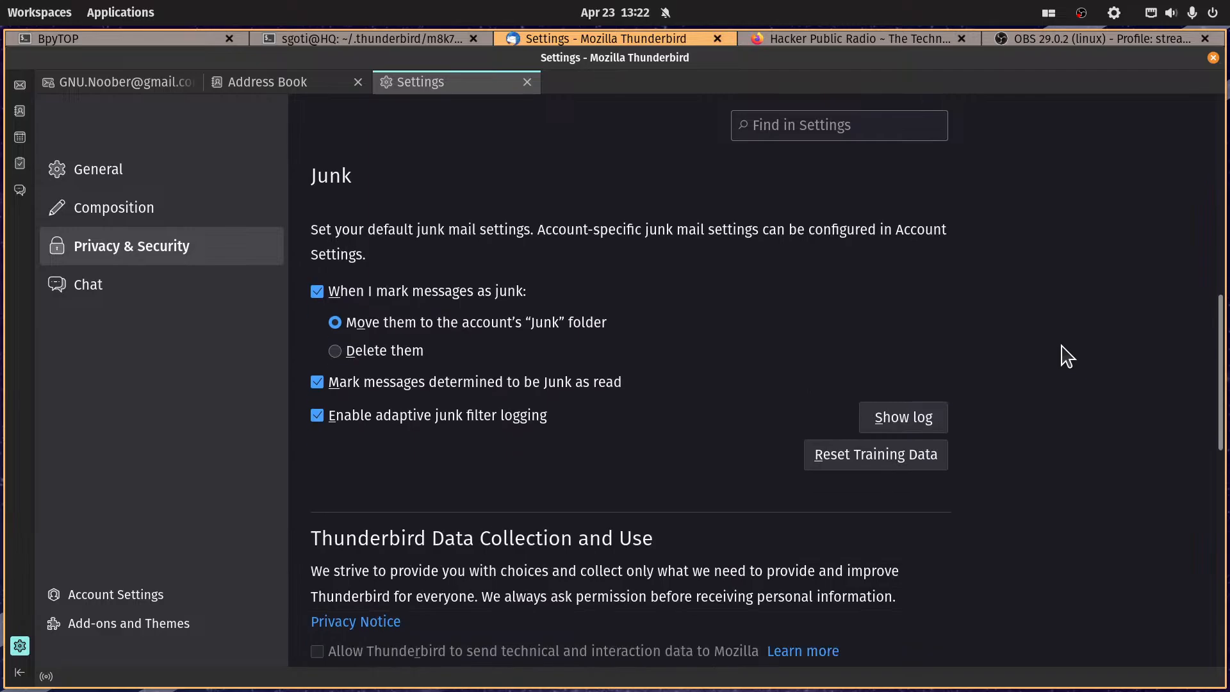
{"action": "scroll", "coordinate": [1065, 356], "scroll_direction": "down", "scroll_amount": 8}
{"action": "scroll", "coordinate": [1067, 356], "scroll_direction": "down", "scroll_amount": 6}
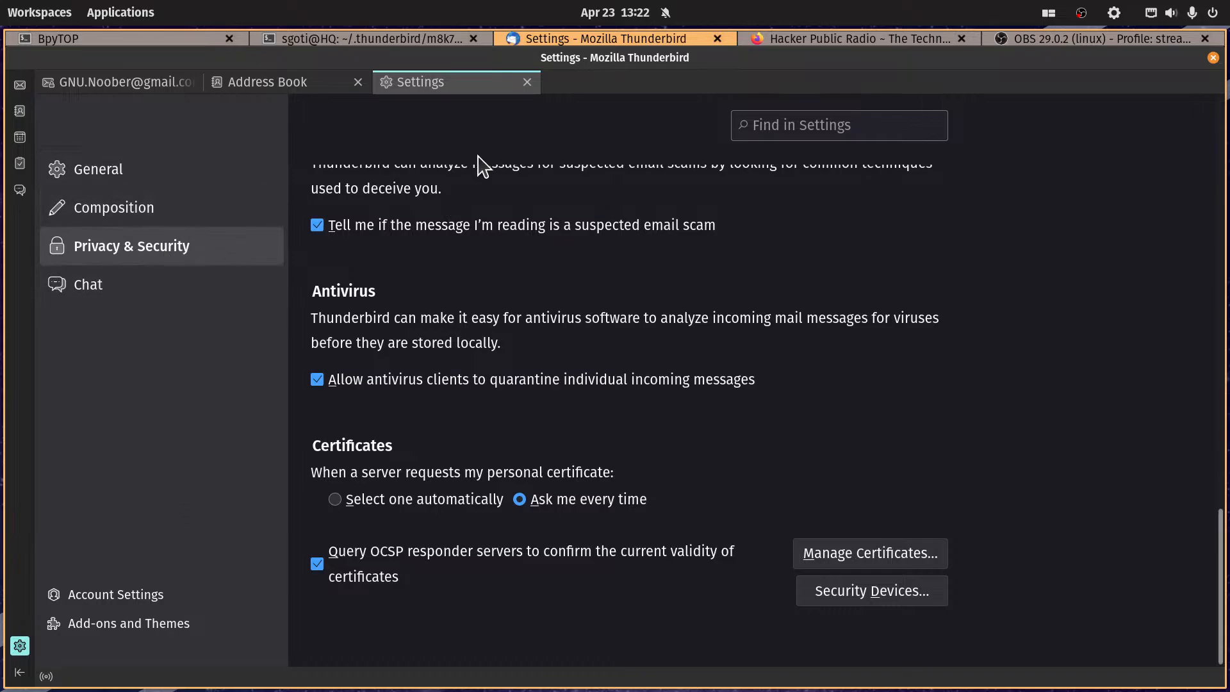
Step: Close the Settings and Address Book tabs and open Nextcloud's February newsletter from the Inbox
{"action": "left_click", "coordinate": [527, 82]}
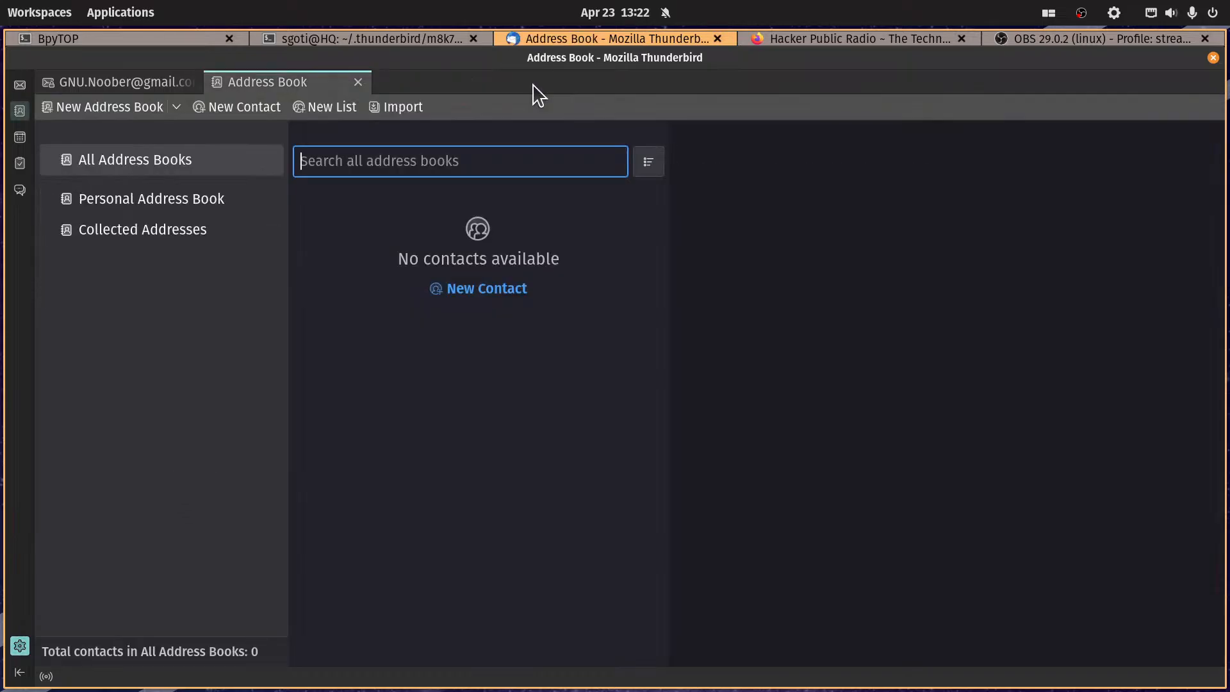
{"action": "left_click", "coordinate": [354, 82]}
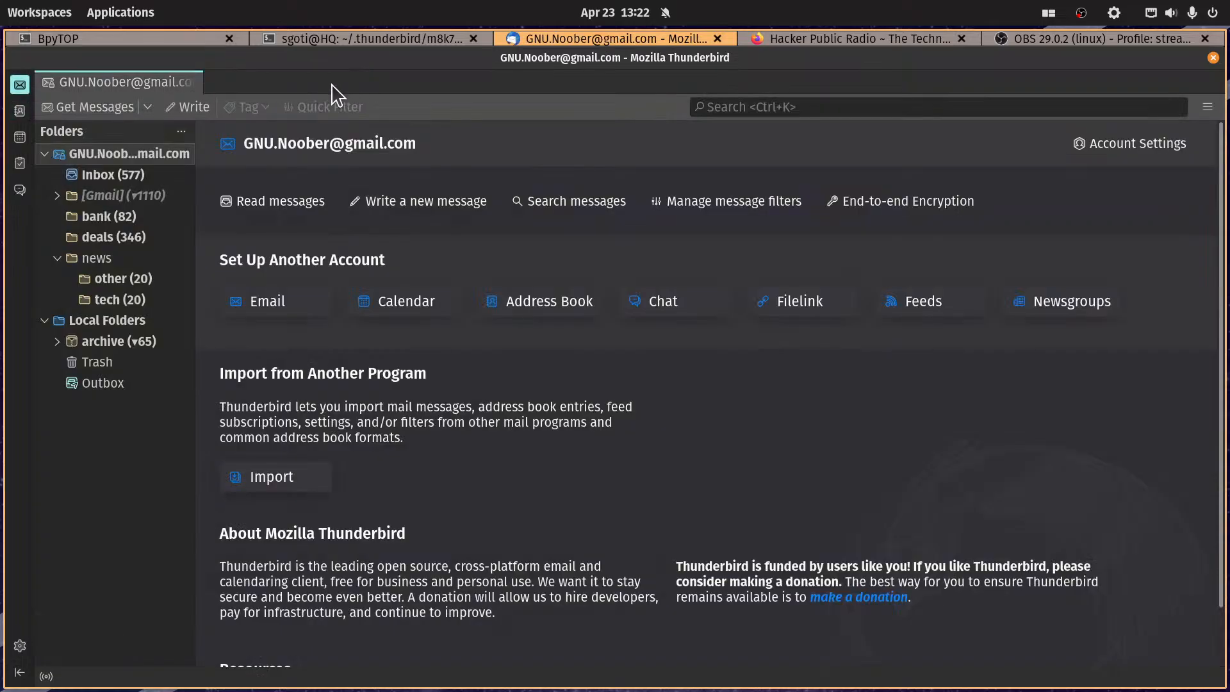
{"action": "left_click", "coordinate": [104, 156]}
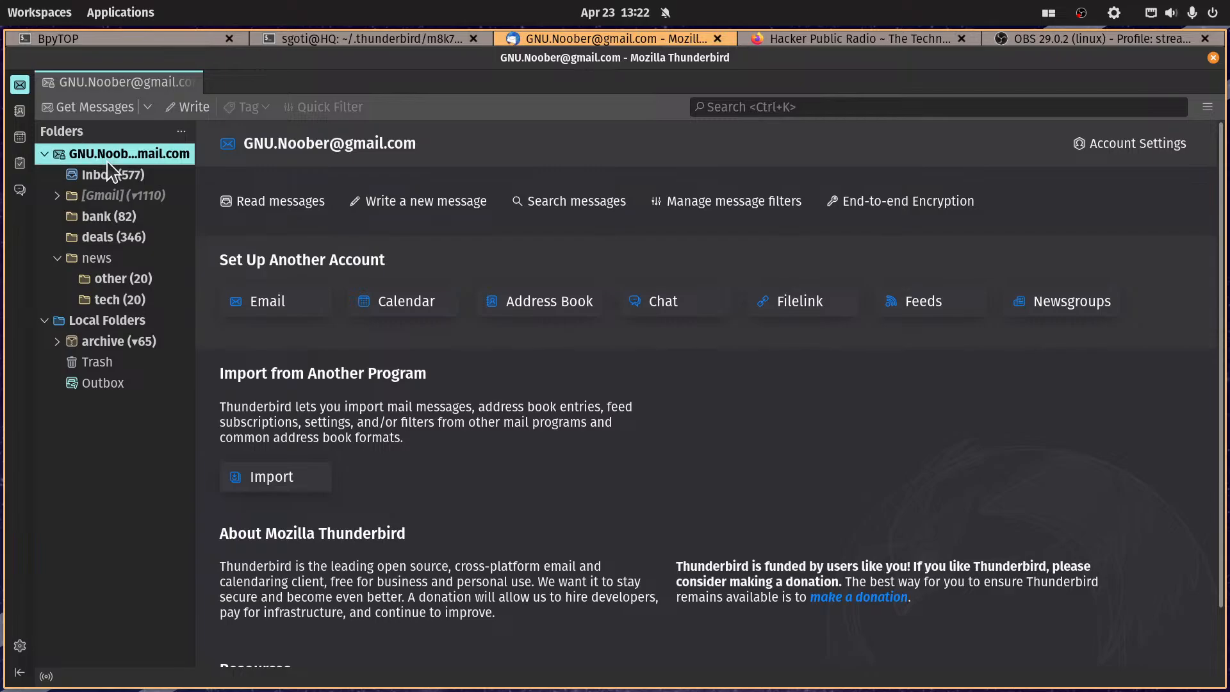
{"action": "left_click", "coordinate": [110, 173]}
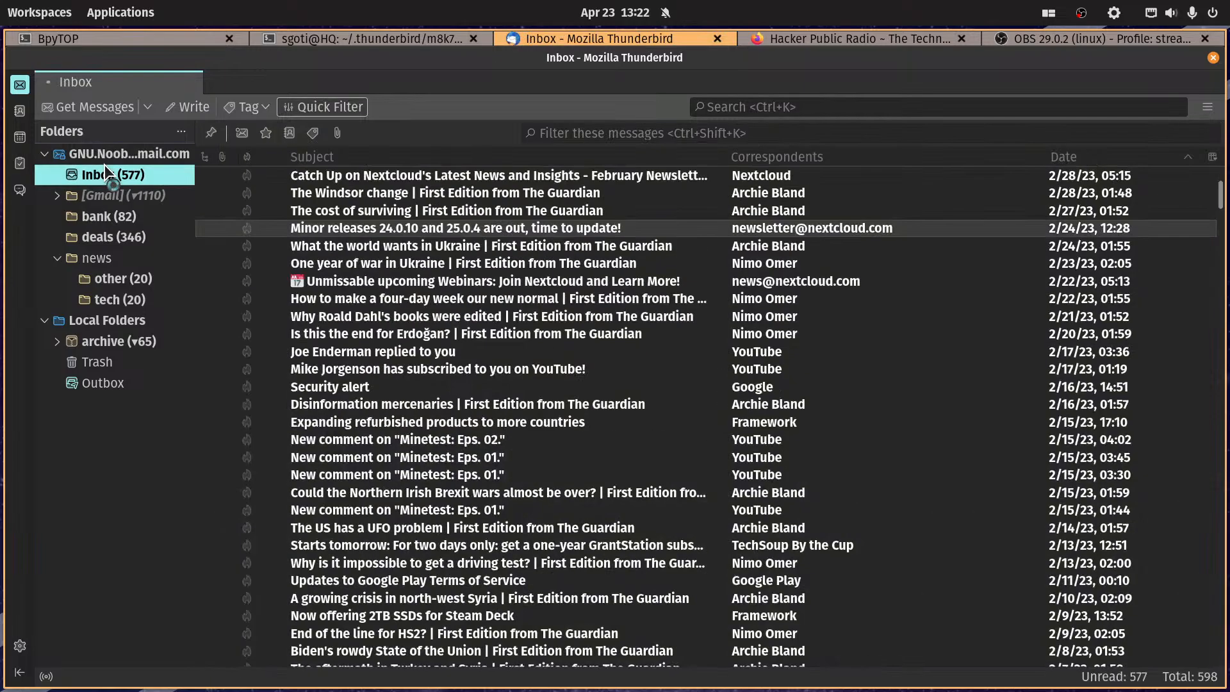
{"action": "left_click", "coordinate": [474, 181]}
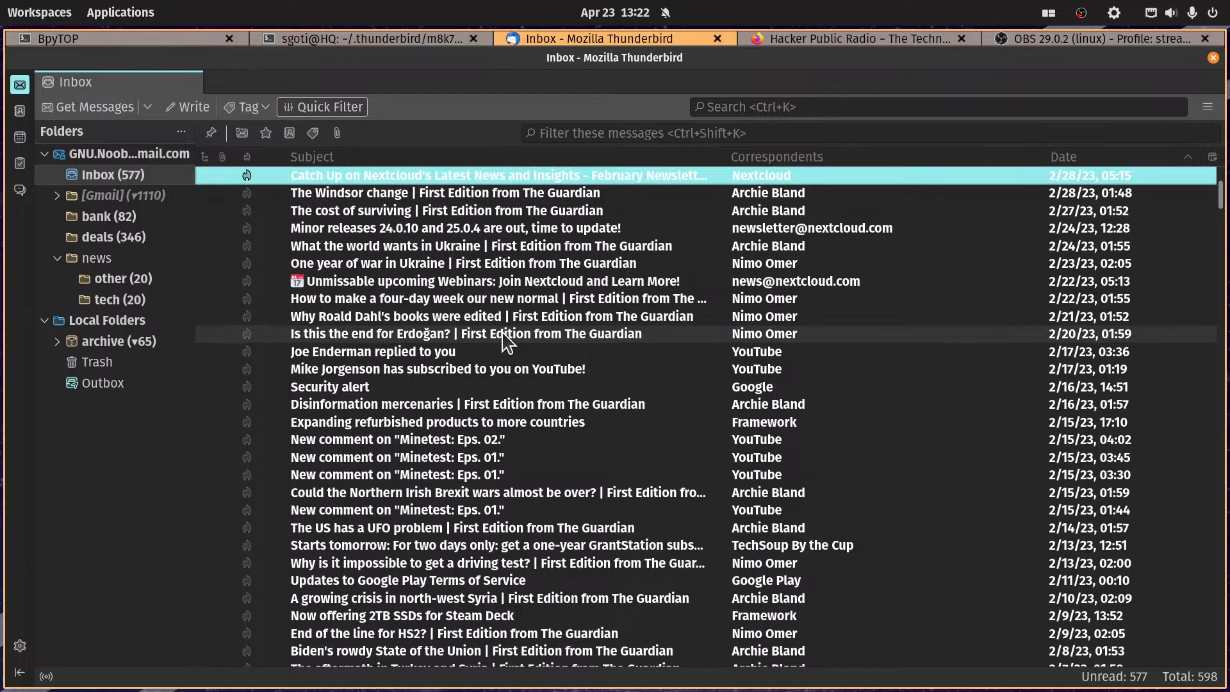
{"action": "key", "text": "Return"}
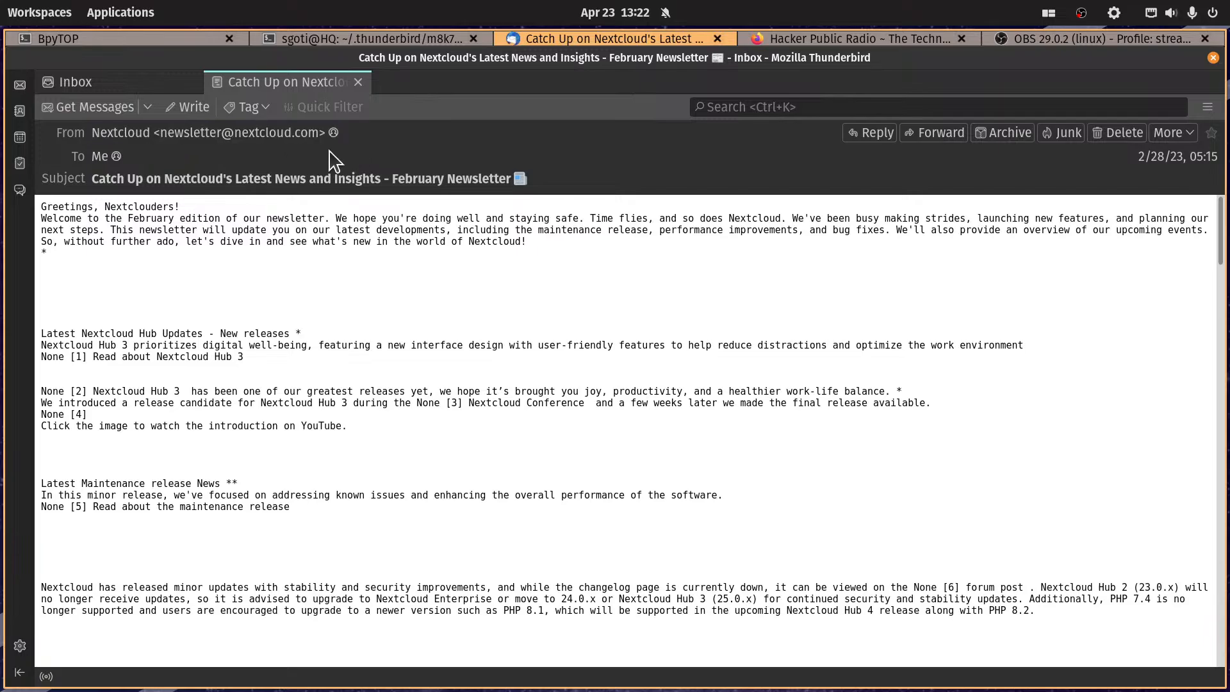
Step: Customize the message header to always show the sender's full address and use a large subject
{"action": "left_click", "coordinate": [212, 134]}
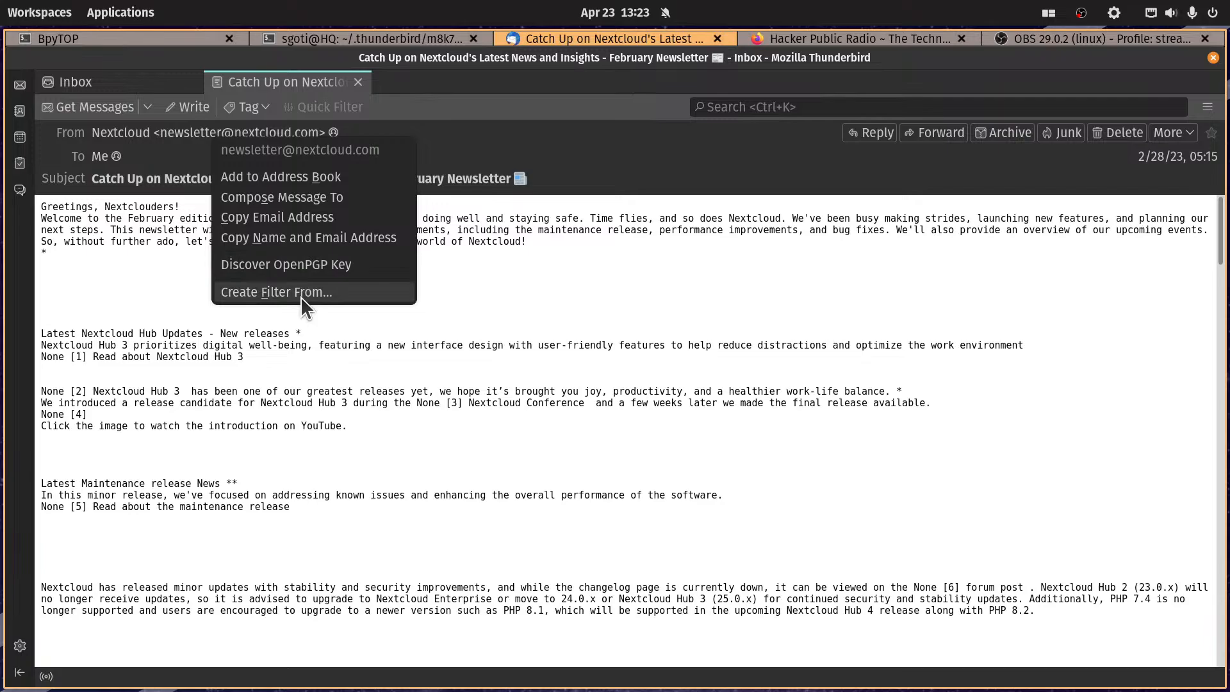
{"action": "left_click", "coordinate": [588, 173]}
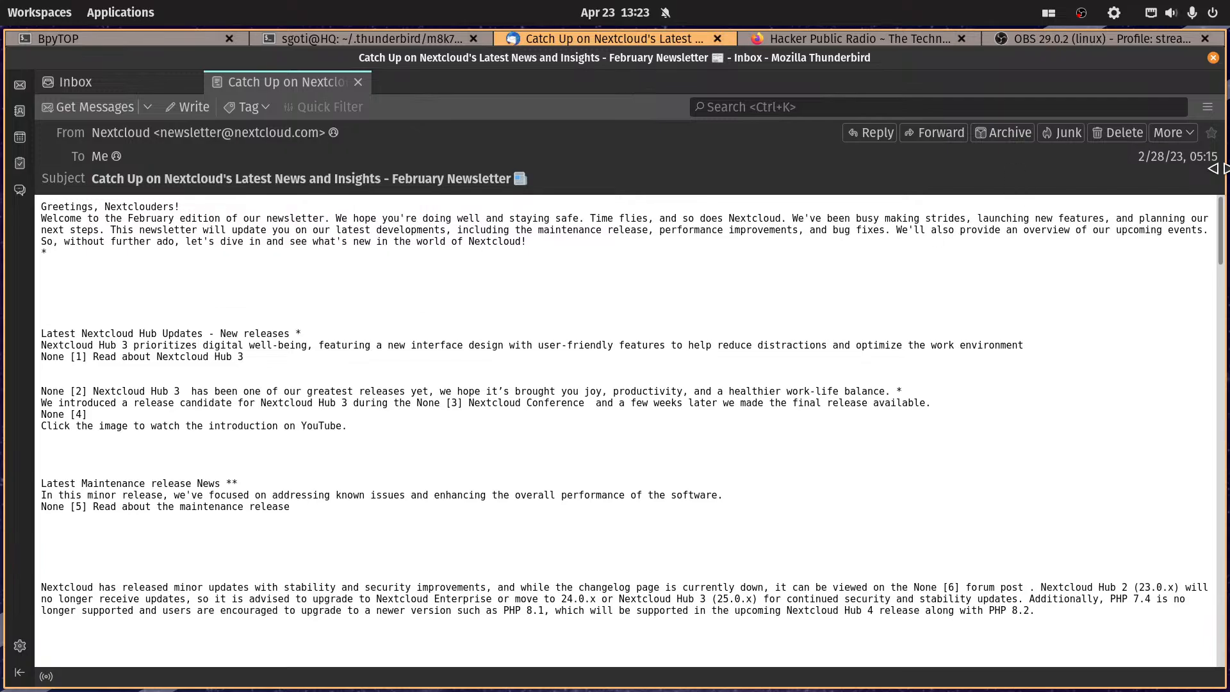
{"action": "left_click", "coordinate": [1172, 132]}
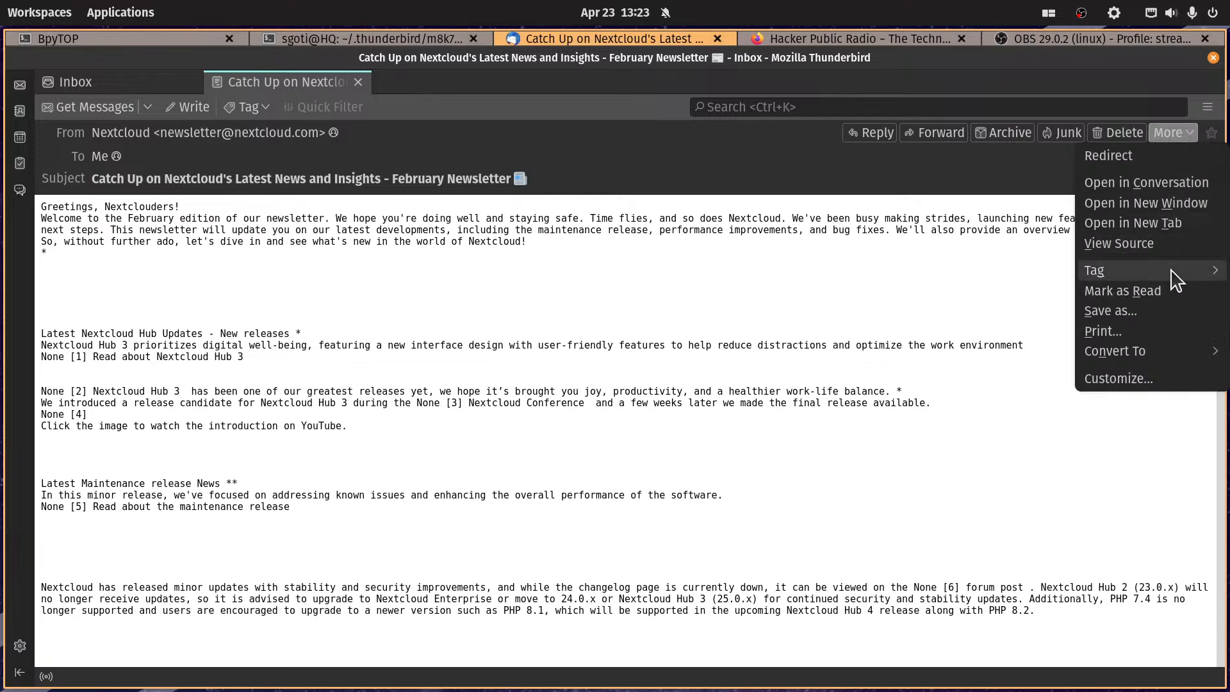
{"action": "left_click", "coordinate": [1130, 381]}
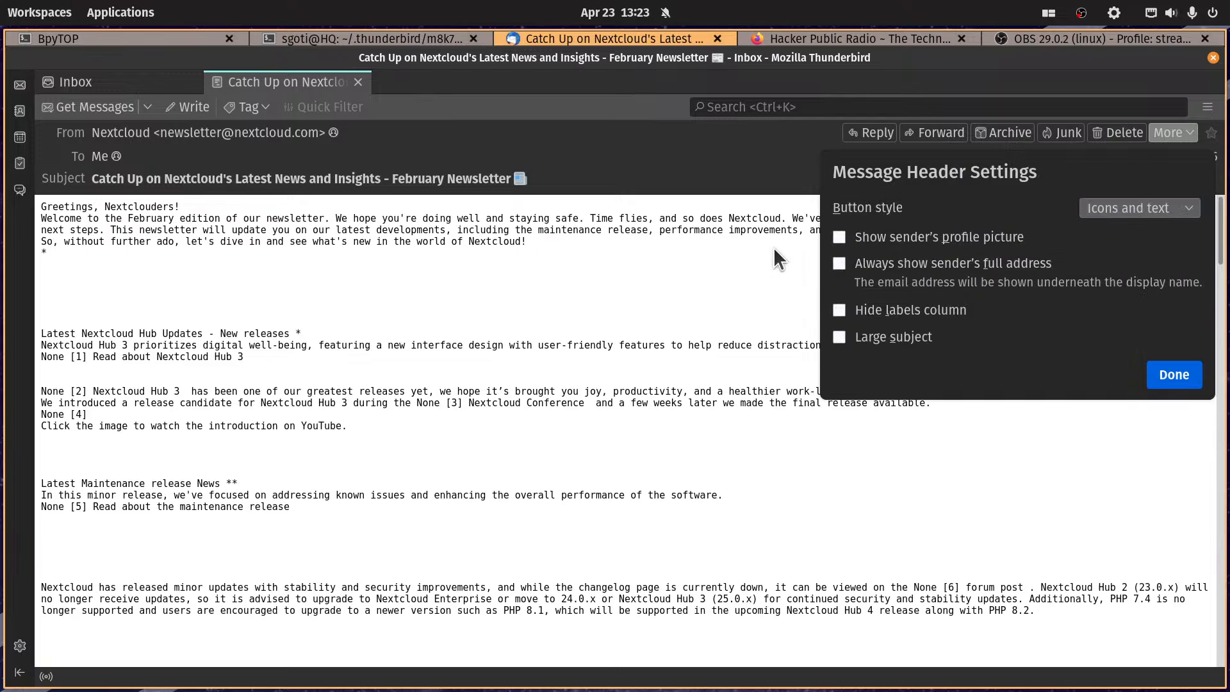
{"action": "left_click", "coordinate": [852, 263]}
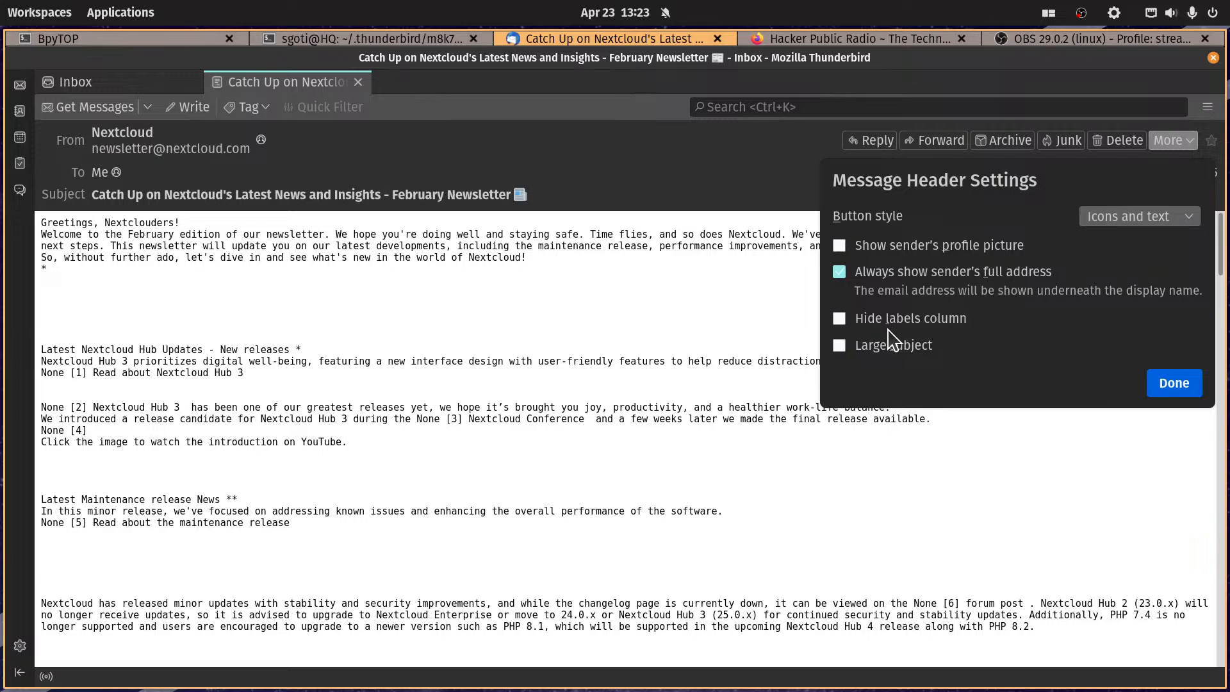
{"action": "left_click", "coordinate": [891, 350]}
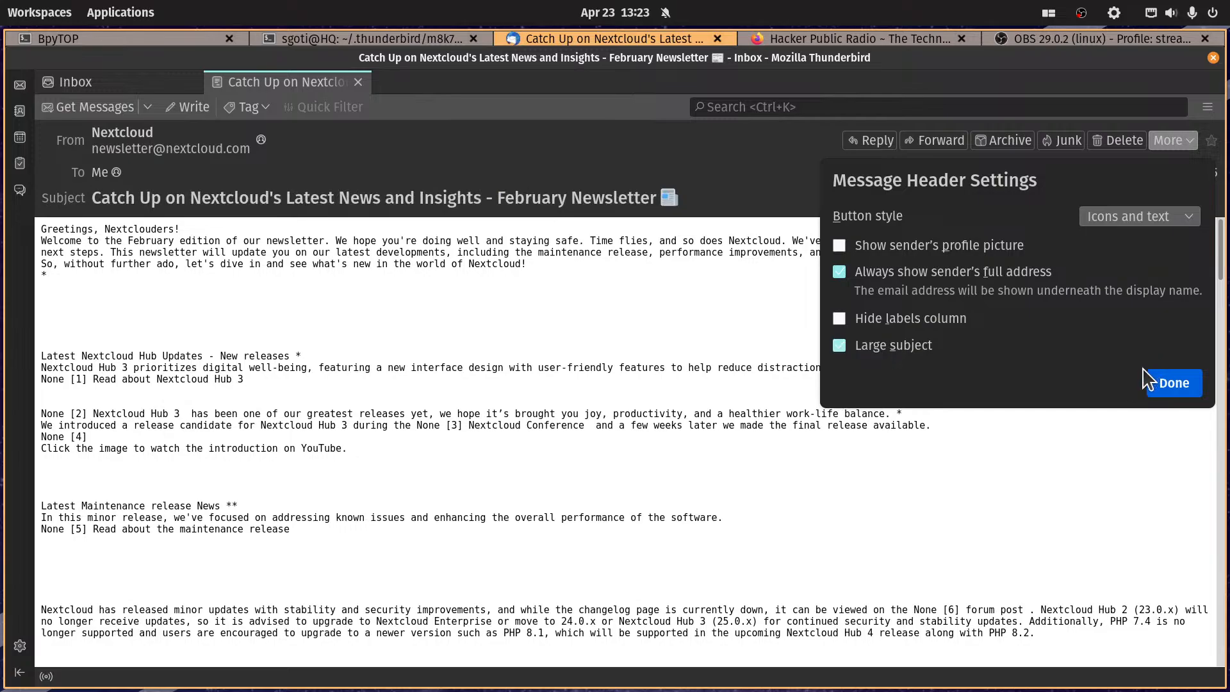
Step: Try the Text and Icons button styles for the message header, return to Icons and text, and finish the header settings
{"action": "left_click", "coordinate": [1177, 221]}
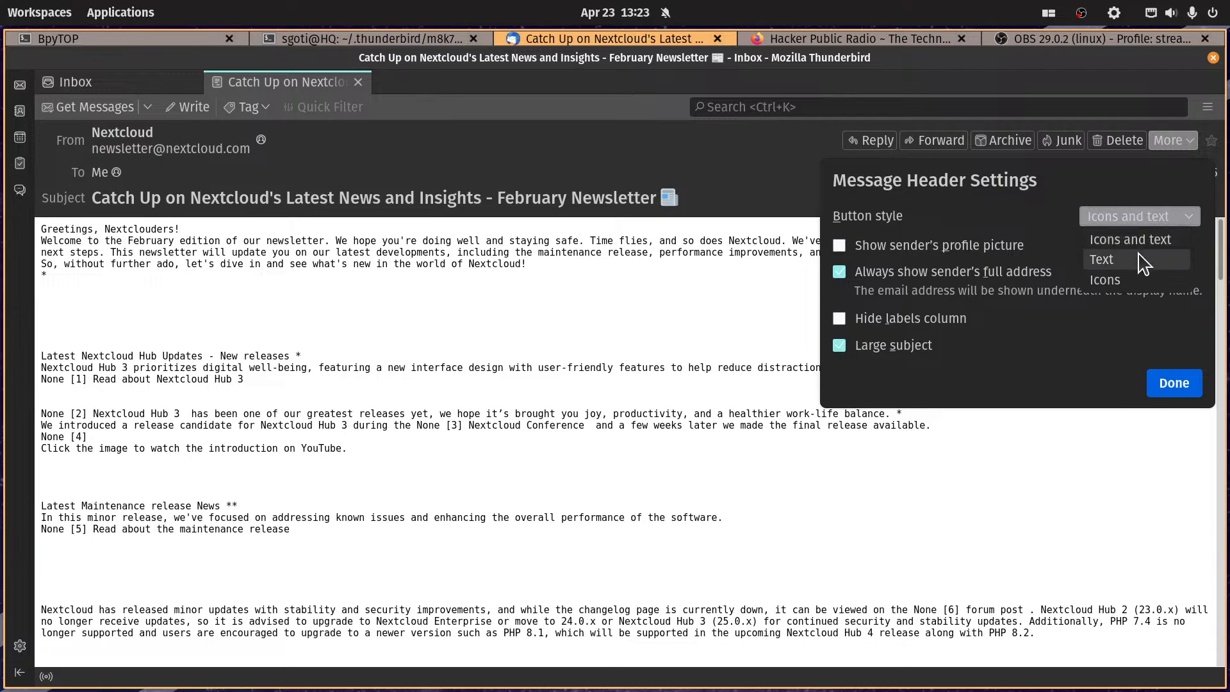
{"action": "left_click", "coordinate": [1102, 260]}
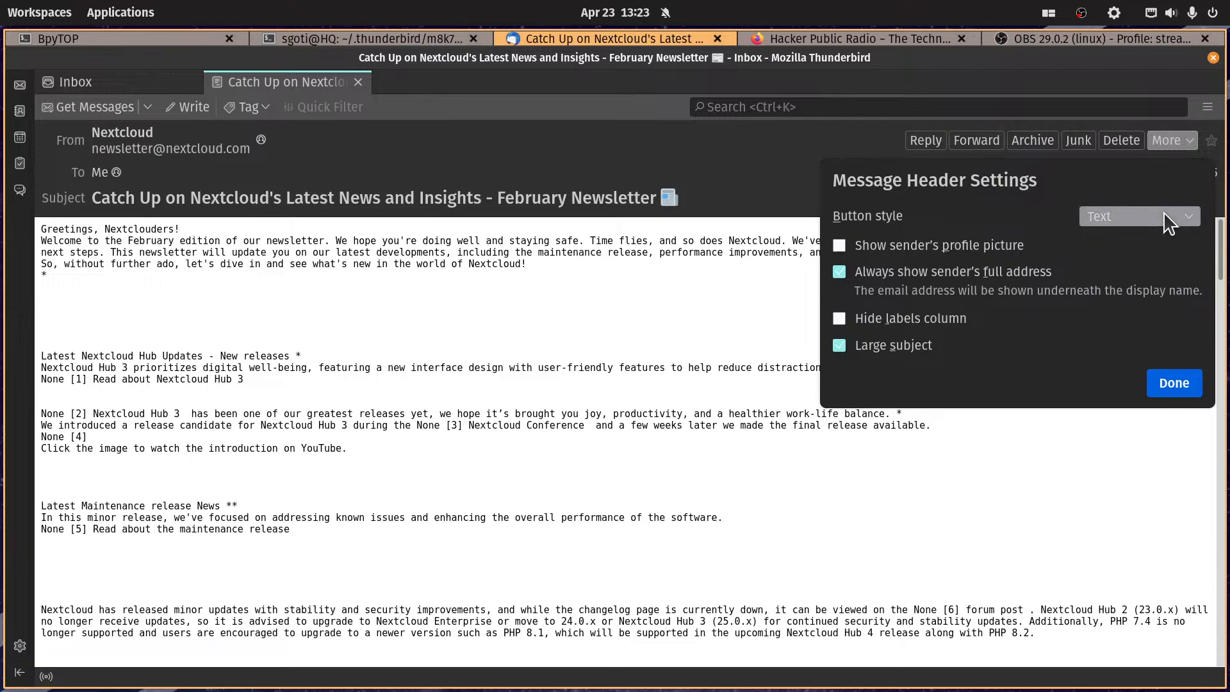
{"action": "left_click", "coordinate": [1163, 213]}
{"action": "left_click", "coordinate": [1158, 238]}
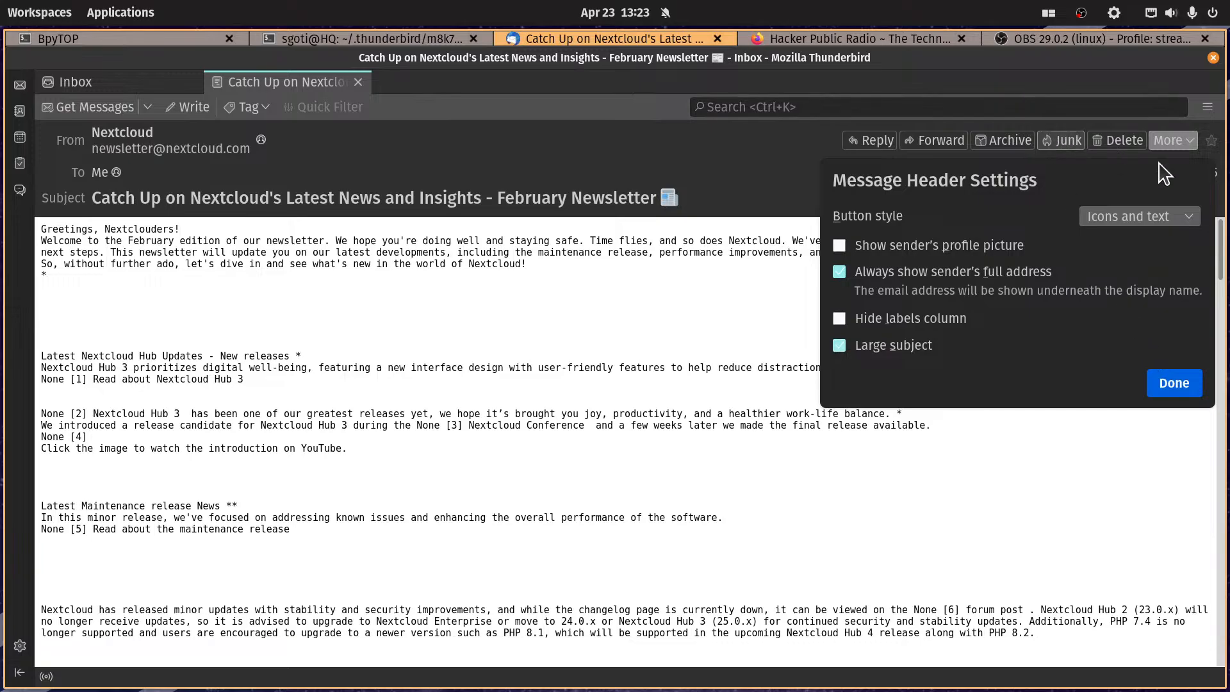
{"action": "left_click", "coordinate": [1150, 217]}
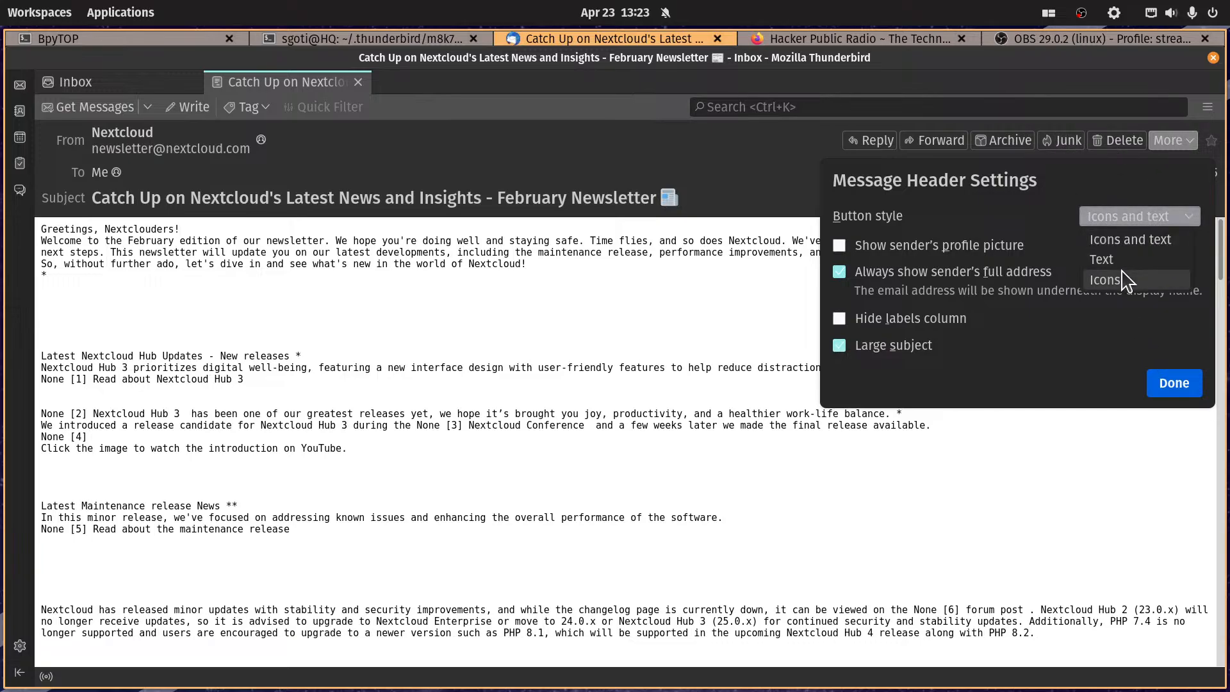
{"action": "left_click", "coordinate": [1127, 280]}
{"action": "left_click", "coordinate": [1157, 213]}
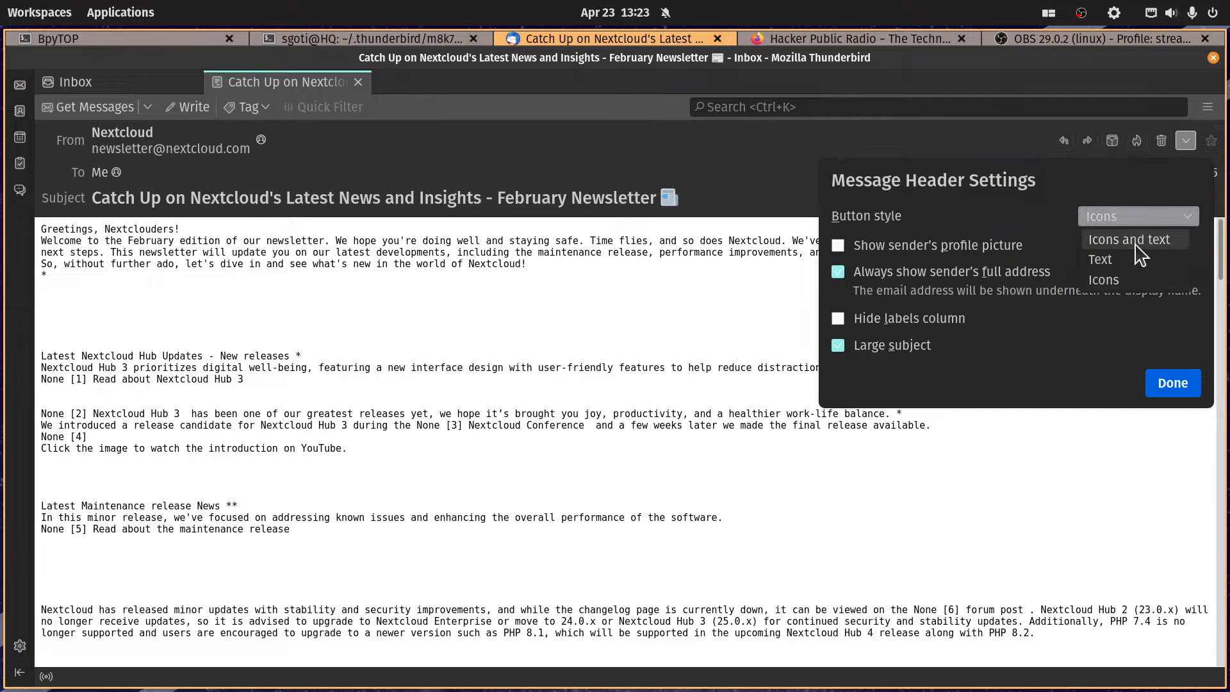
{"action": "left_click", "coordinate": [1146, 240]}
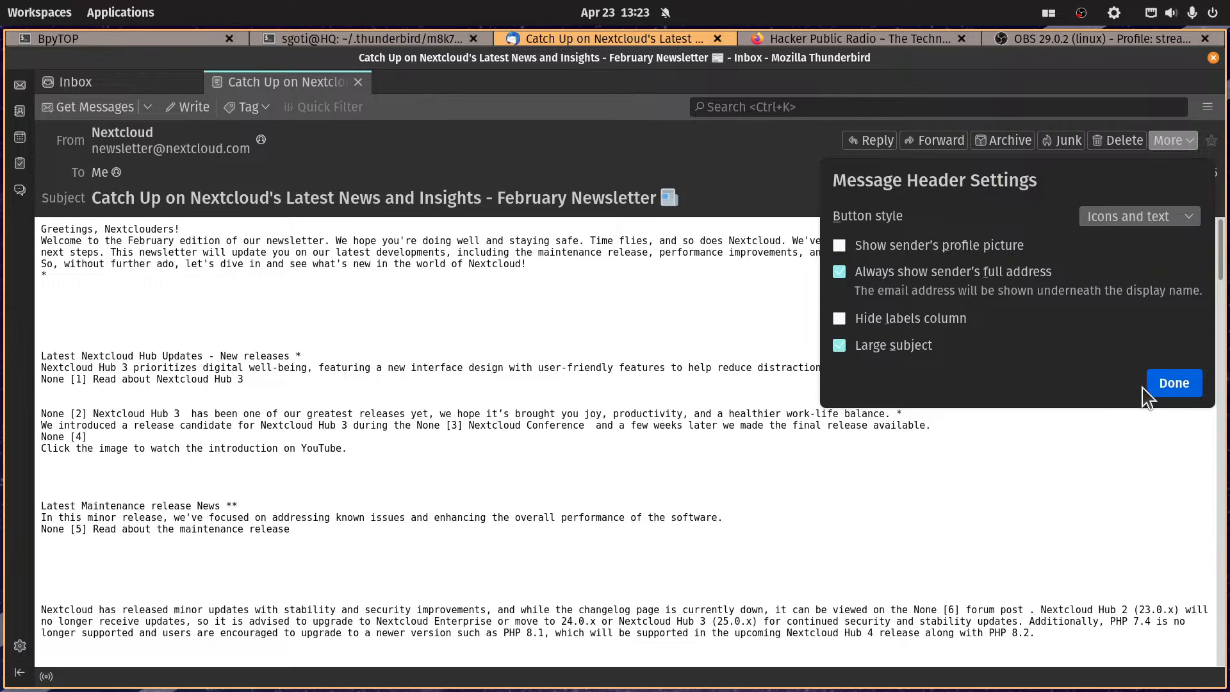
{"action": "left_click", "coordinate": [1168, 387]}
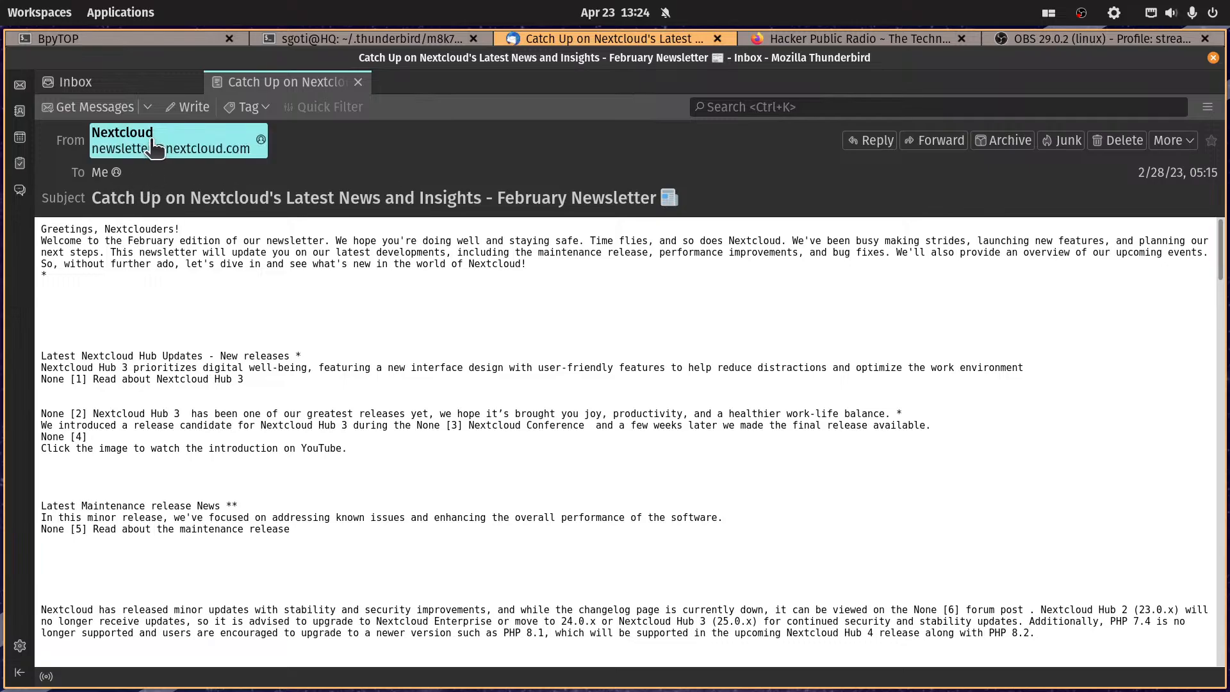
Step: Look over the newsletter's extra message actions and plain text body, and close the message
{"action": "left_click", "coordinate": [1170, 140]}
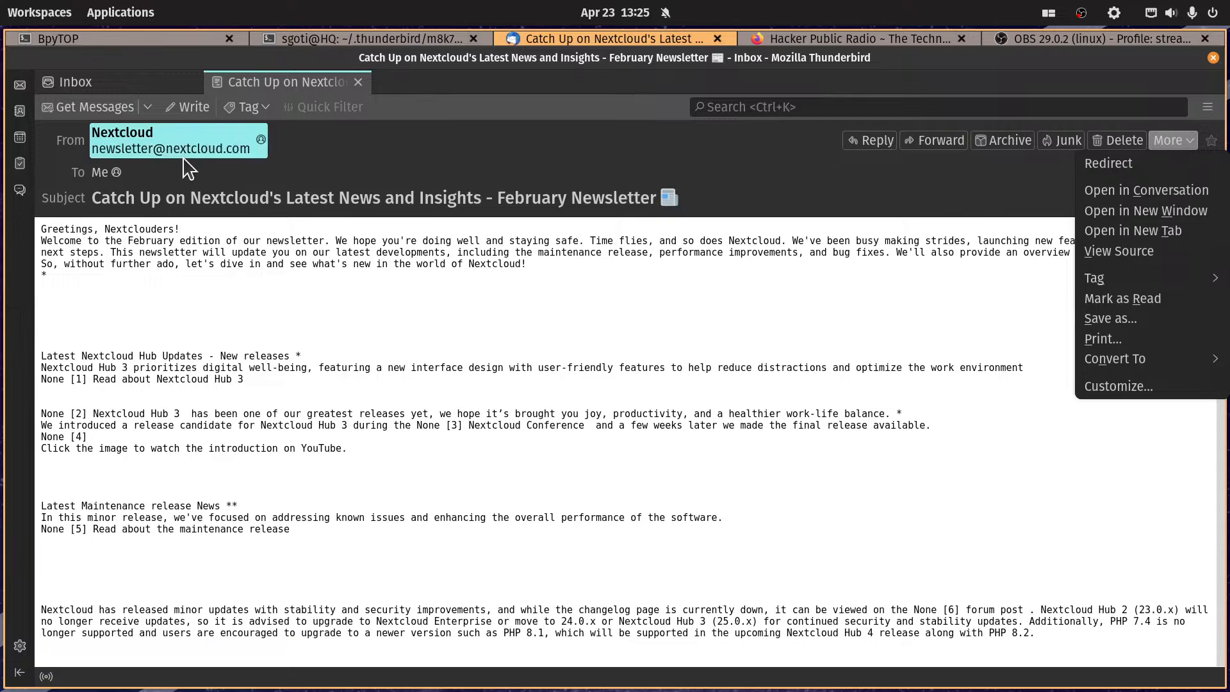
{"action": "left_click", "coordinate": [253, 170]}
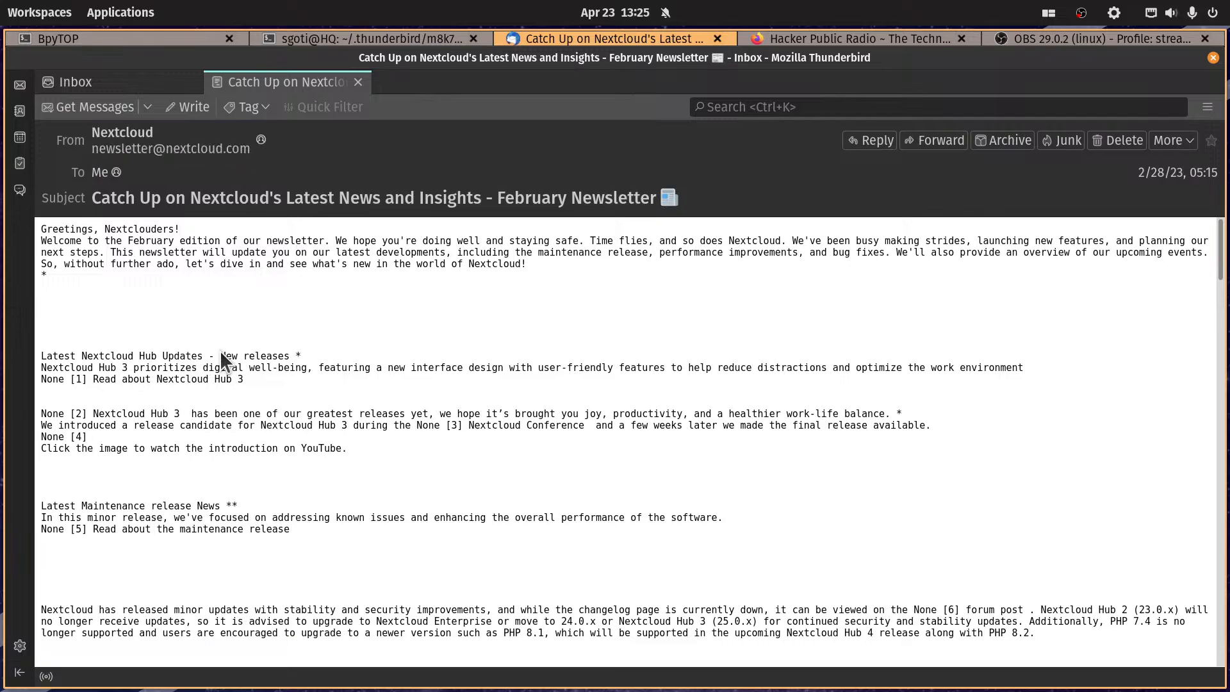
{"action": "scroll", "coordinate": [213, 433], "scroll_direction": "down", "scroll_amount": 20}
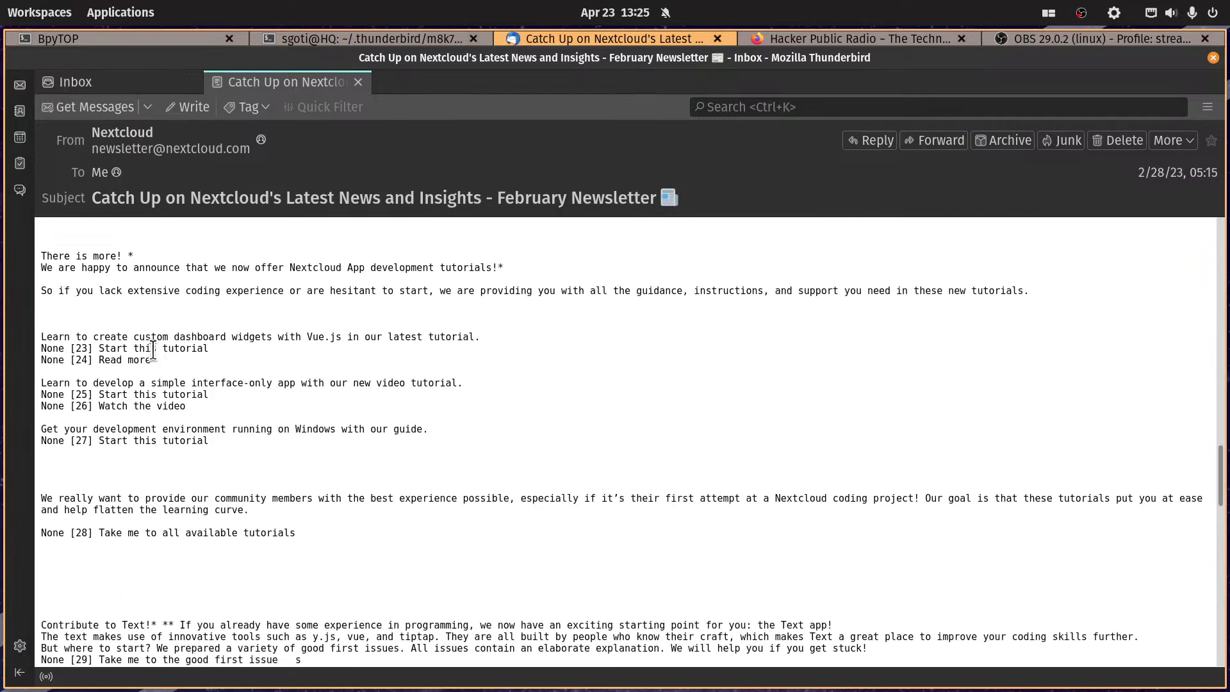
{"action": "scroll", "coordinate": [596, 356], "scroll_direction": "up", "scroll_amount": 15}
{"action": "scroll", "coordinate": [642, 384], "scroll_direction": "up", "scroll_amount": 8}
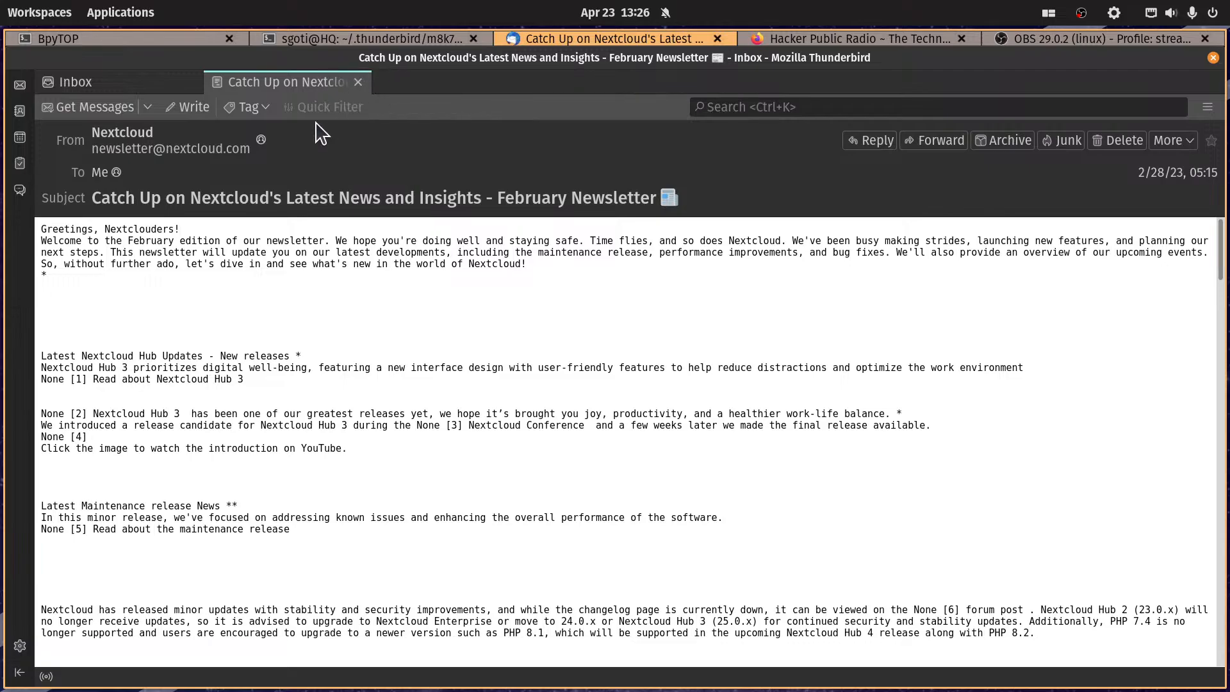
{"action": "left_click", "coordinate": [358, 82]}
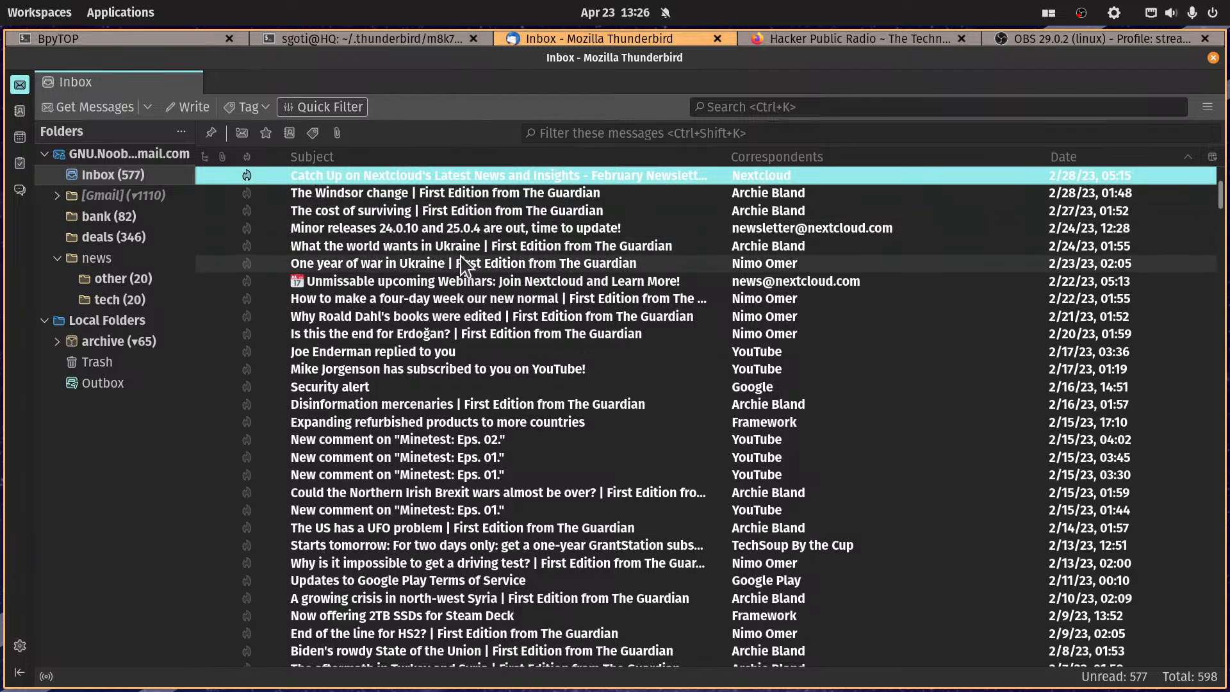
Step: Collapse the news folder and look through the messages in the Inbox and the local archive folder
{"action": "left_click", "coordinate": [57, 262]}
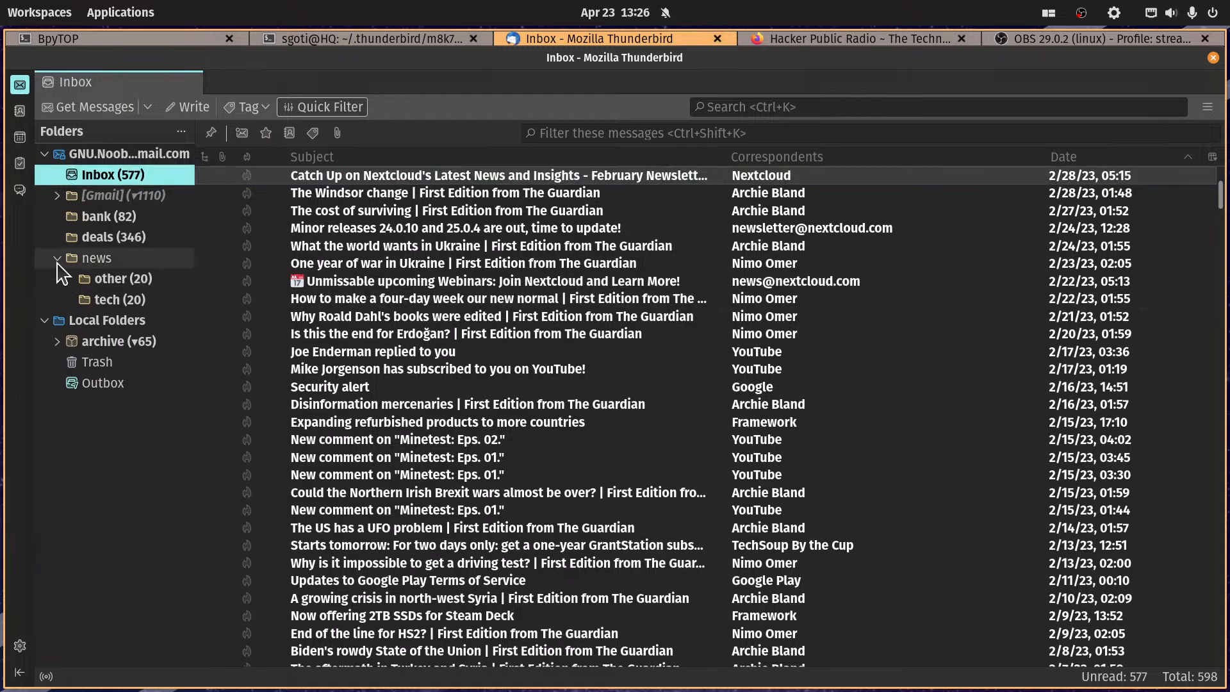
{"action": "left_click", "coordinate": [58, 260]}
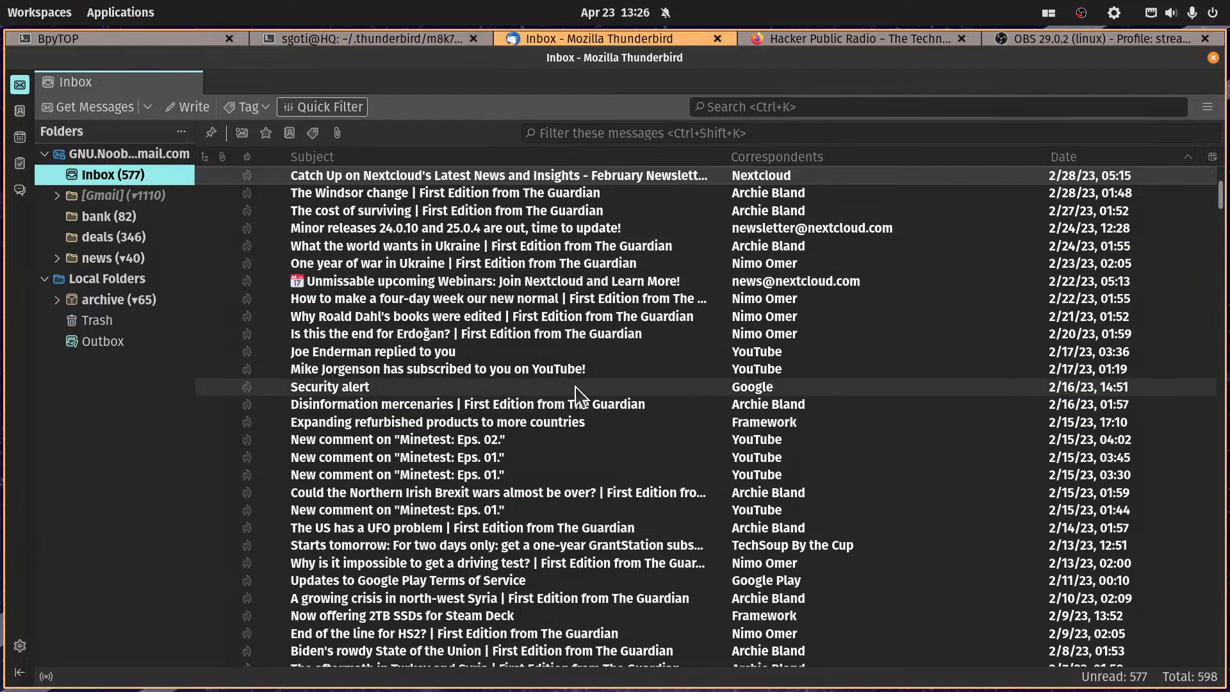
{"action": "left_click", "coordinate": [477, 441]}
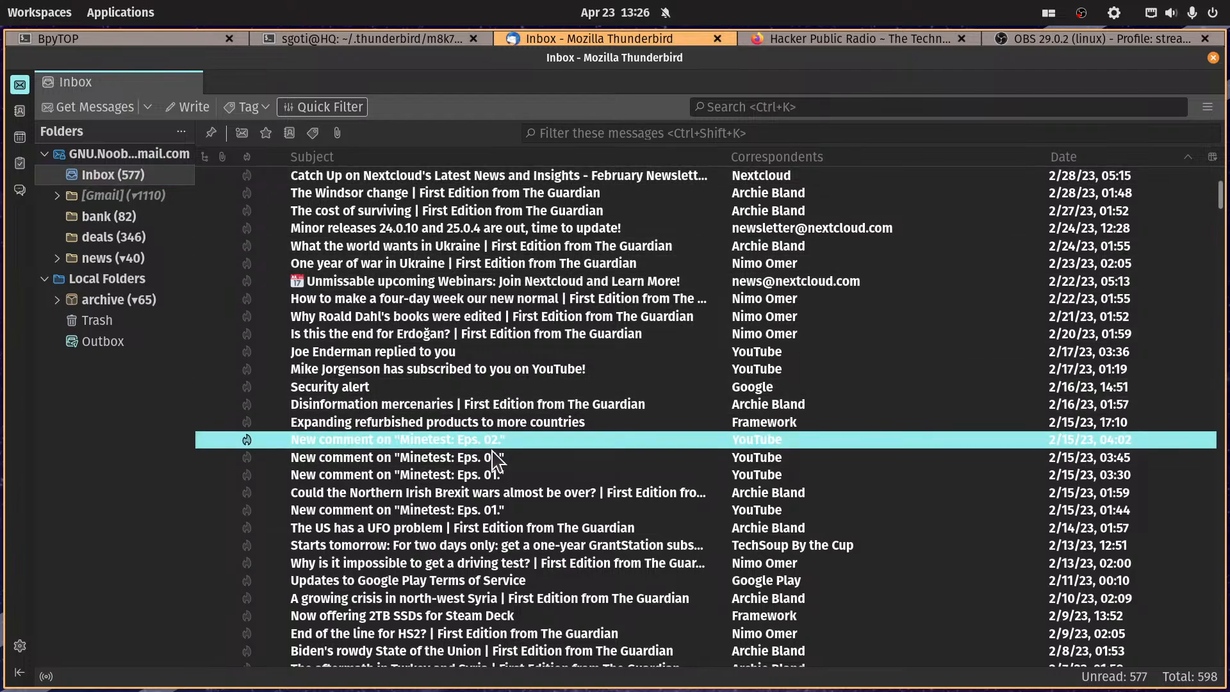
{"action": "scroll", "coordinate": [602, 323], "scroll_direction": "up", "scroll_amount": 5}
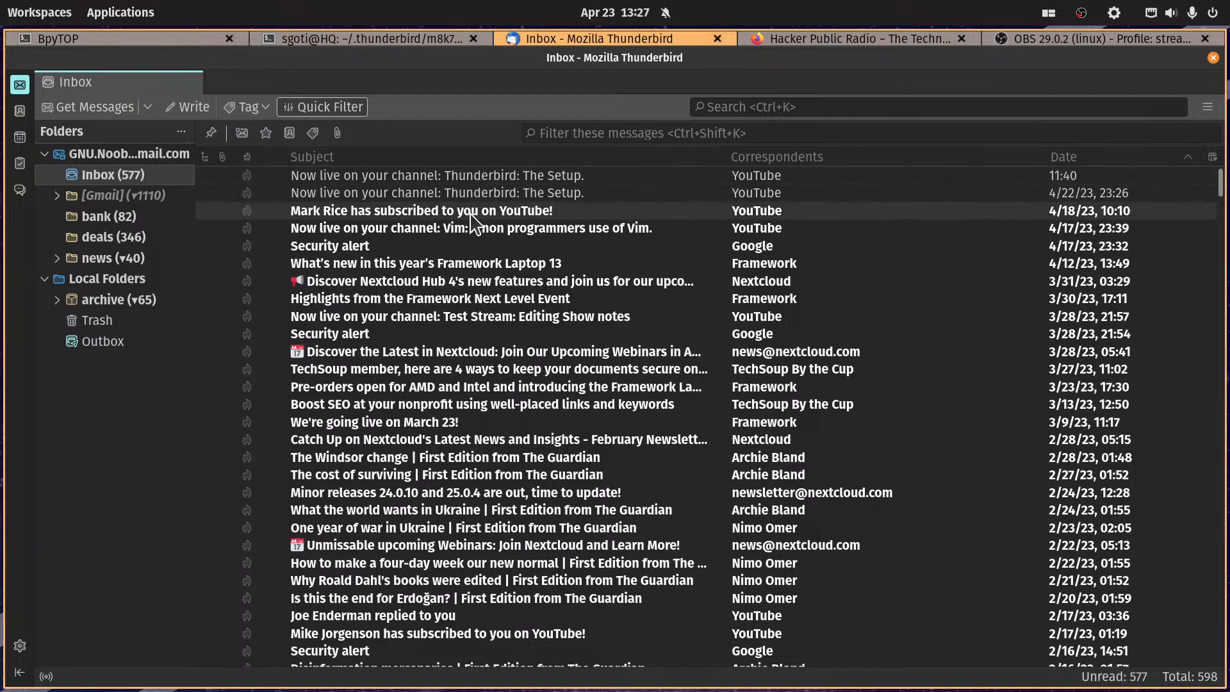
{"action": "scroll", "coordinate": [559, 247], "scroll_direction": "down", "scroll_amount": 2}
{"action": "scroll", "coordinate": [559, 247], "scroll_direction": "down", "scroll_amount": 4}
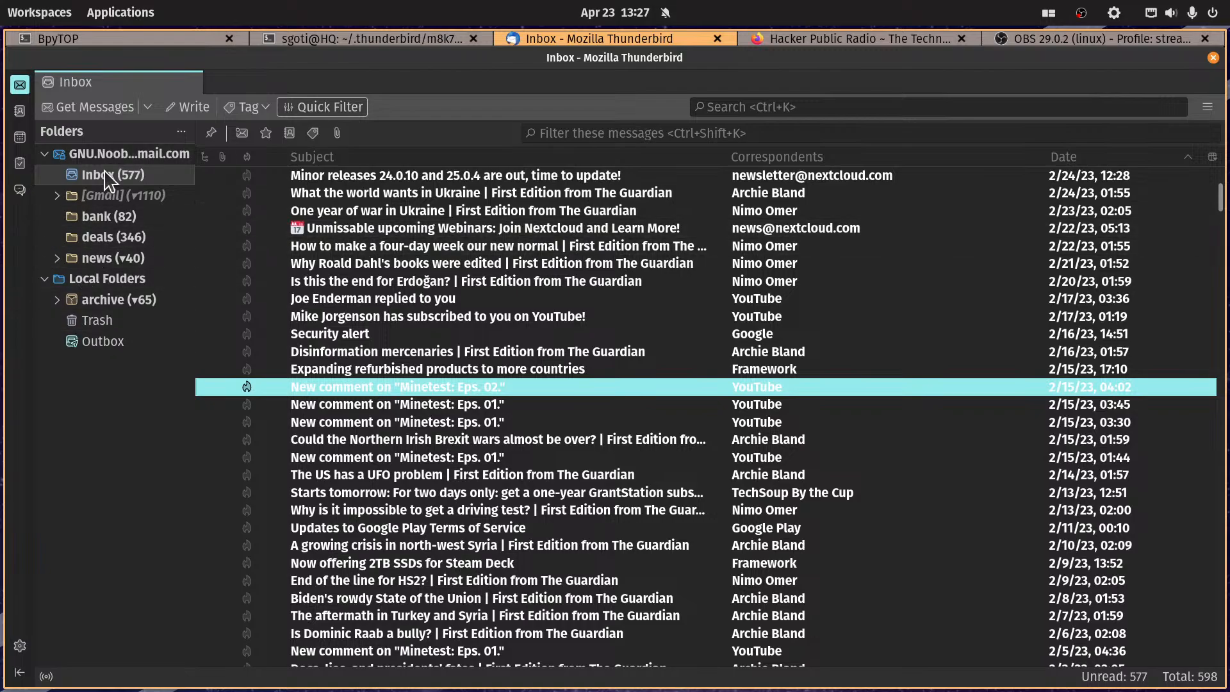
{"action": "left_click", "coordinate": [134, 307]}
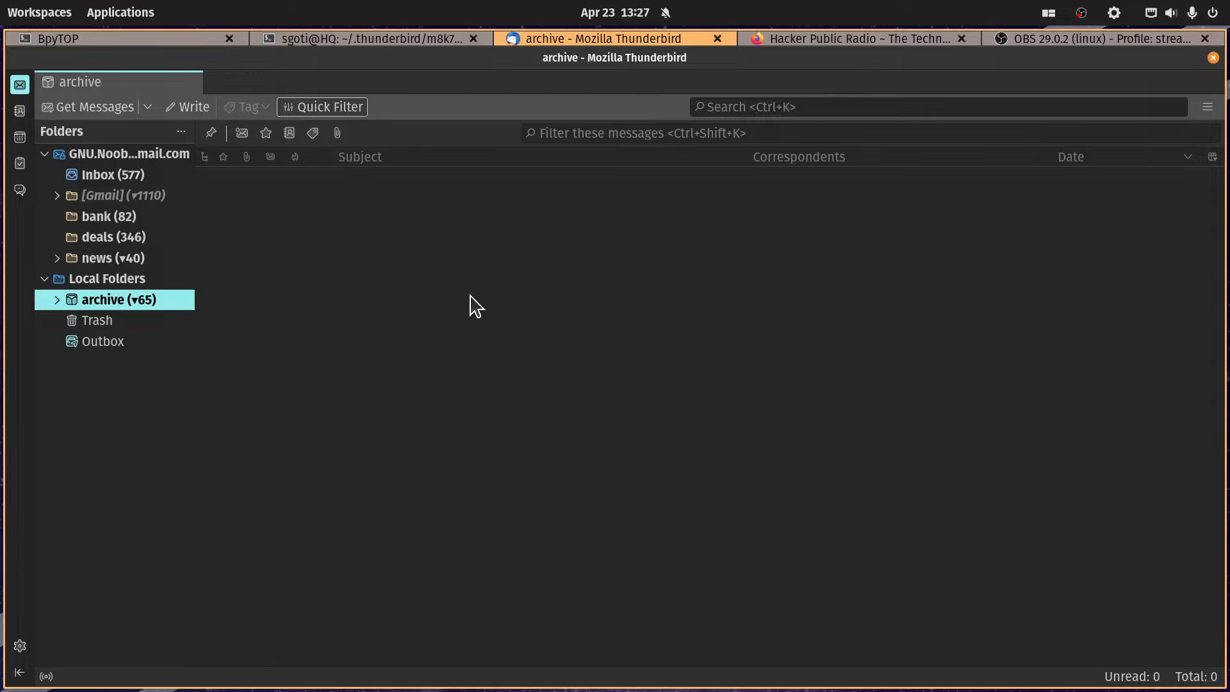
{"action": "left_click", "coordinate": [116, 177]}
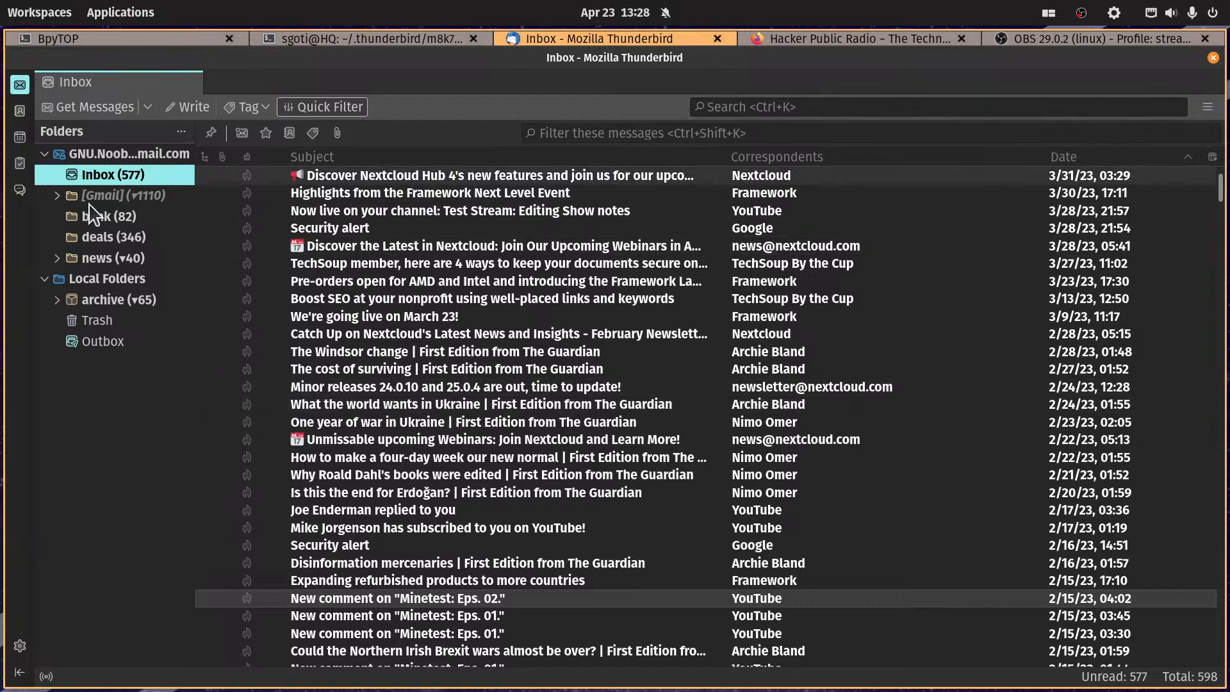
Step: View the Gmail account's settings briefly, close them, and open the application's Privacy & Security settings
{"action": "left_click", "coordinate": [143, 155]}
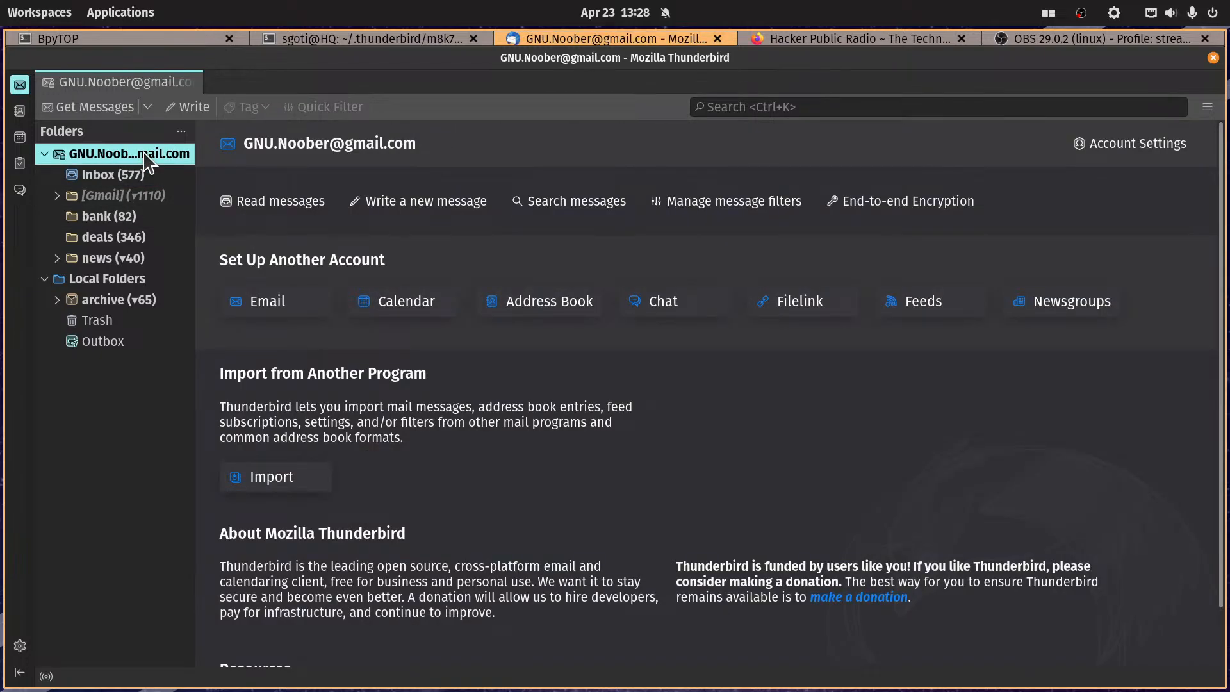
{"action": "left_click", "coordinate": [1139, 149]}
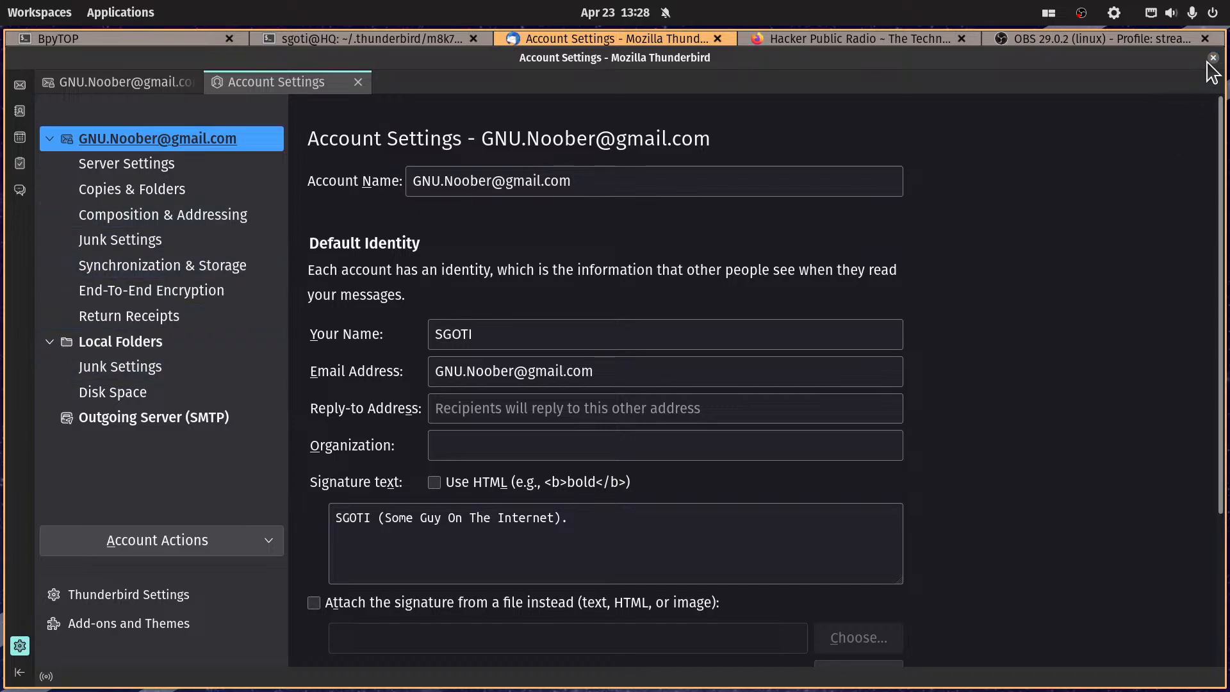
{"action": "left_click", "coordinate": [358, 82]}
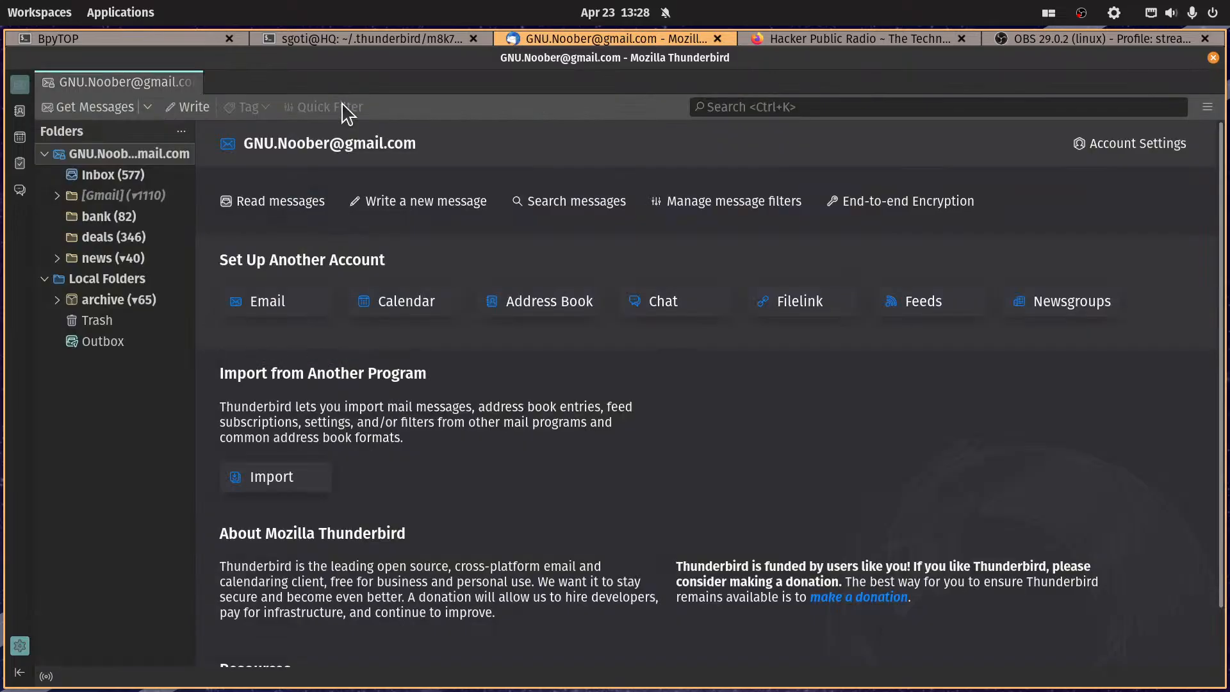
{"action": "left_click", "coordinate": [20, 646]}
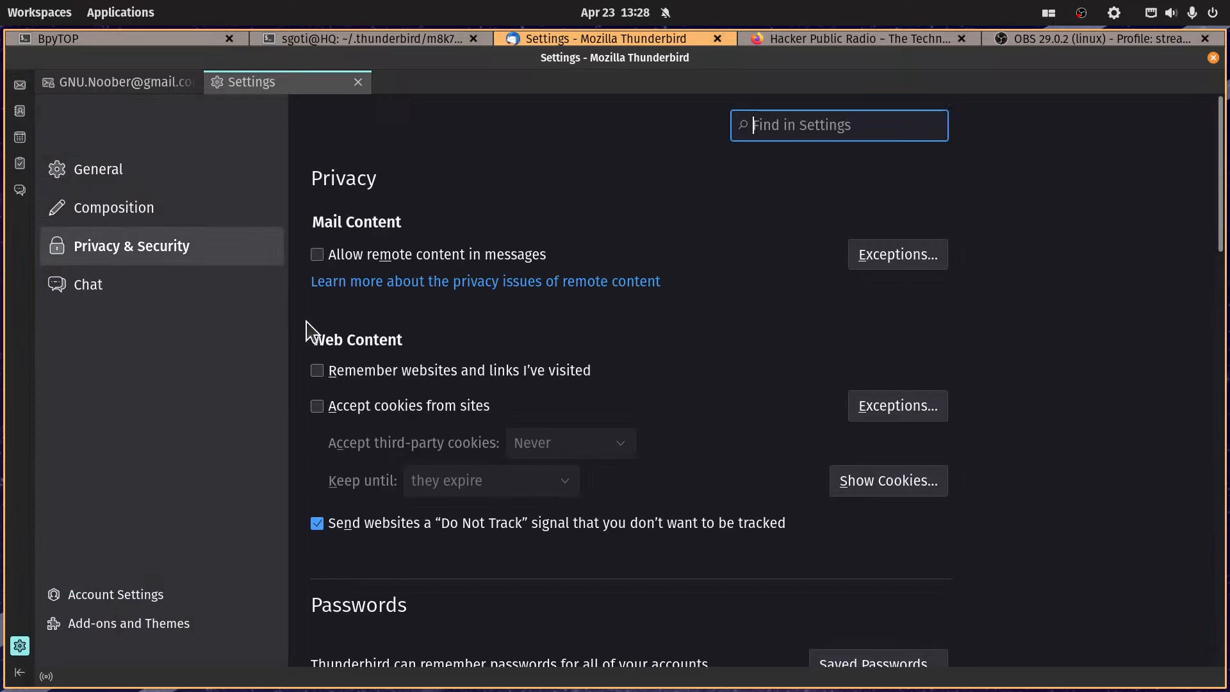
Step: Review the Privacy & Security settings from web content to scam detection, and view the list of saved logins
{"action": "scroll", "coordinate": [1108, 369], "scroll_direction": "down", "scroll_amount": 15}
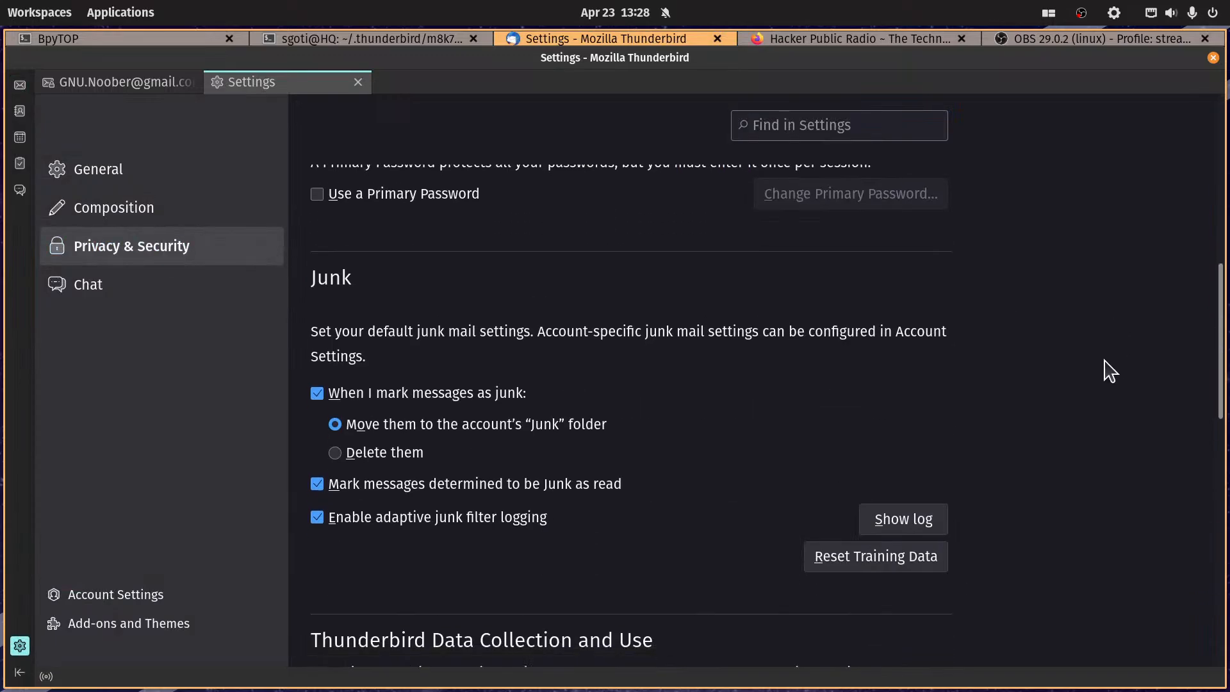
{"action": "scroll", "coordinate": [1092, 365], "scroll_direction": "down", "scroll_amount": 5}
{"action": "scroll", "coordinate": [1085, 357], "scroll_direction": "up", "scroll_amount": 12}
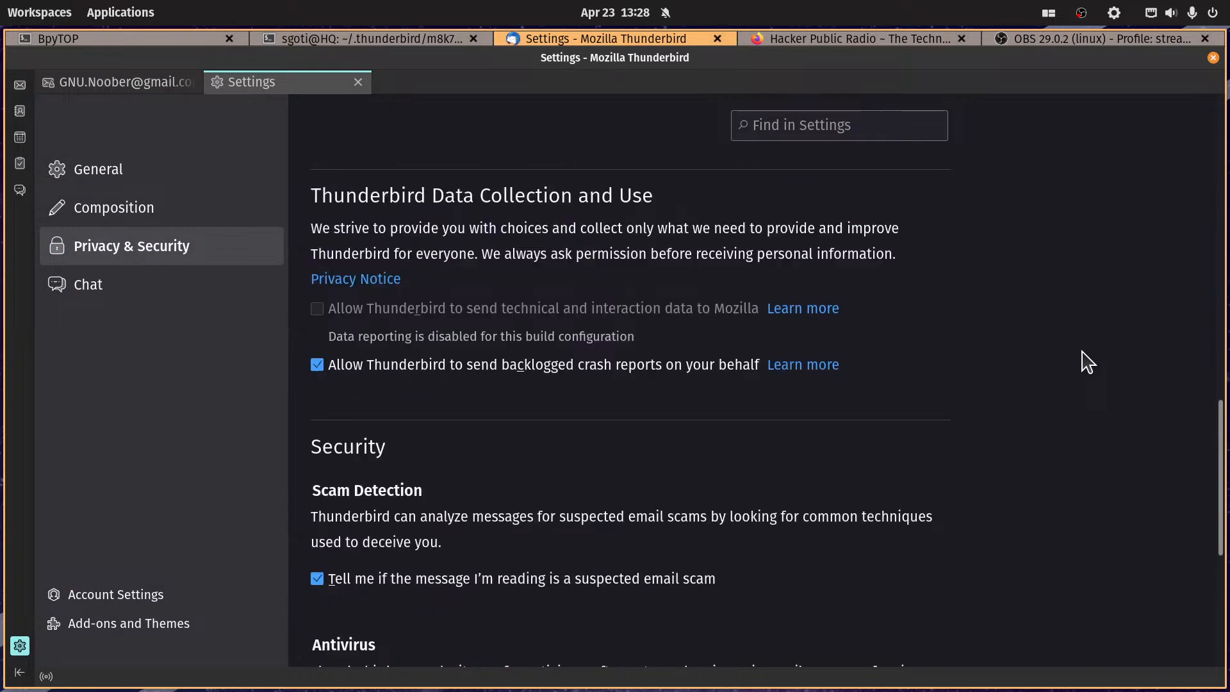
{"action": "scroll", "coordinate": [1087, 351], "scroll_direction": "up", "scroll_amount": 3}
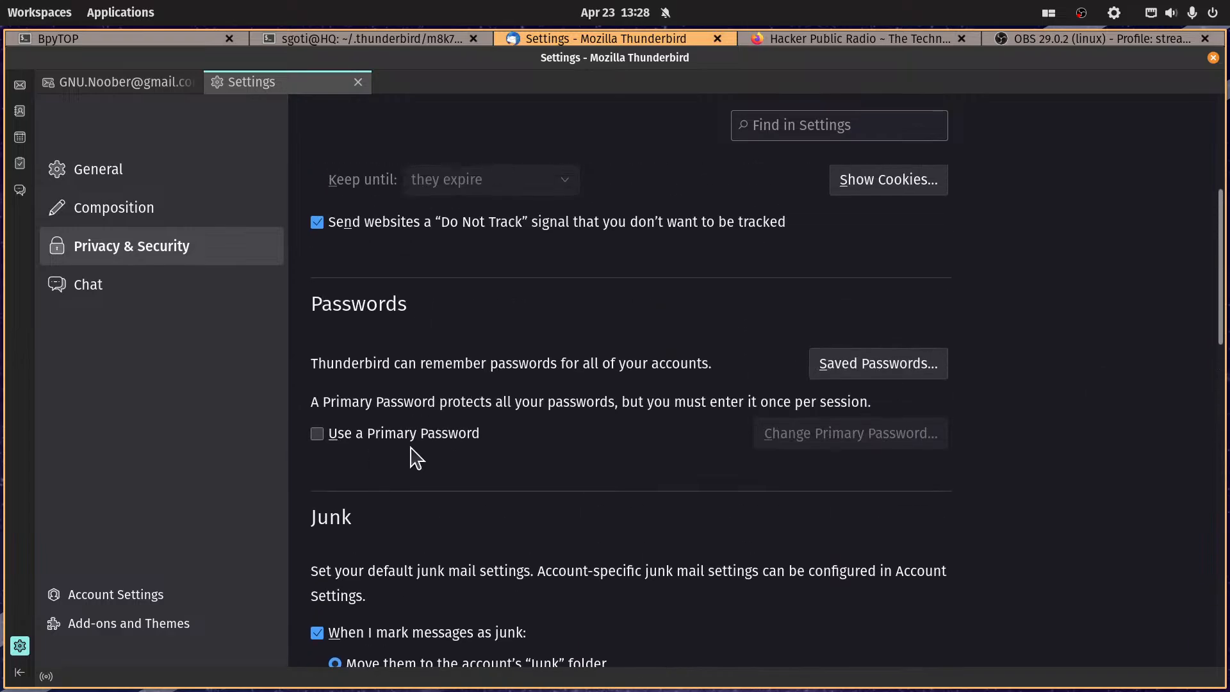
{"action": "left_click", "coordinate": [885, 376]}
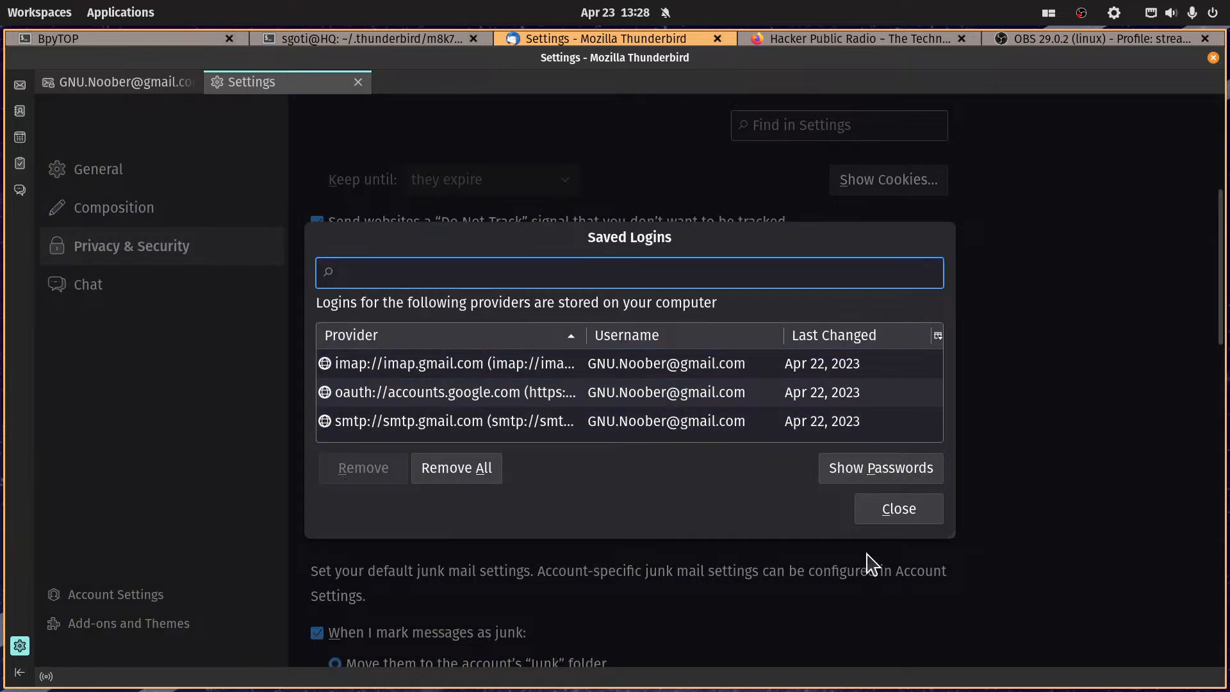
{"action": "left_click", "coordinate": [920, 517]}
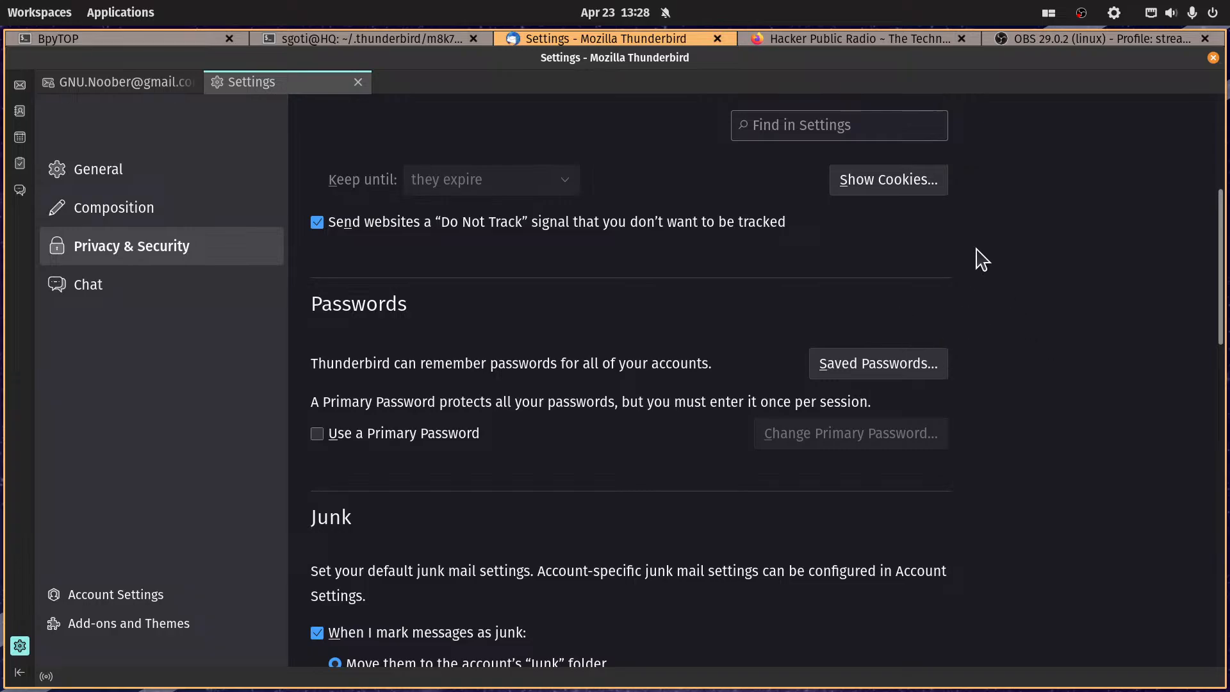
{"action": "scroll", "coordinate": [1023, 287], "scroll_direction": "up", "scroll_amount": 3}
{"action": "scroll", "coordinate": [1022, 291], "scroll_direction": "up", "scroll_amount": 2}
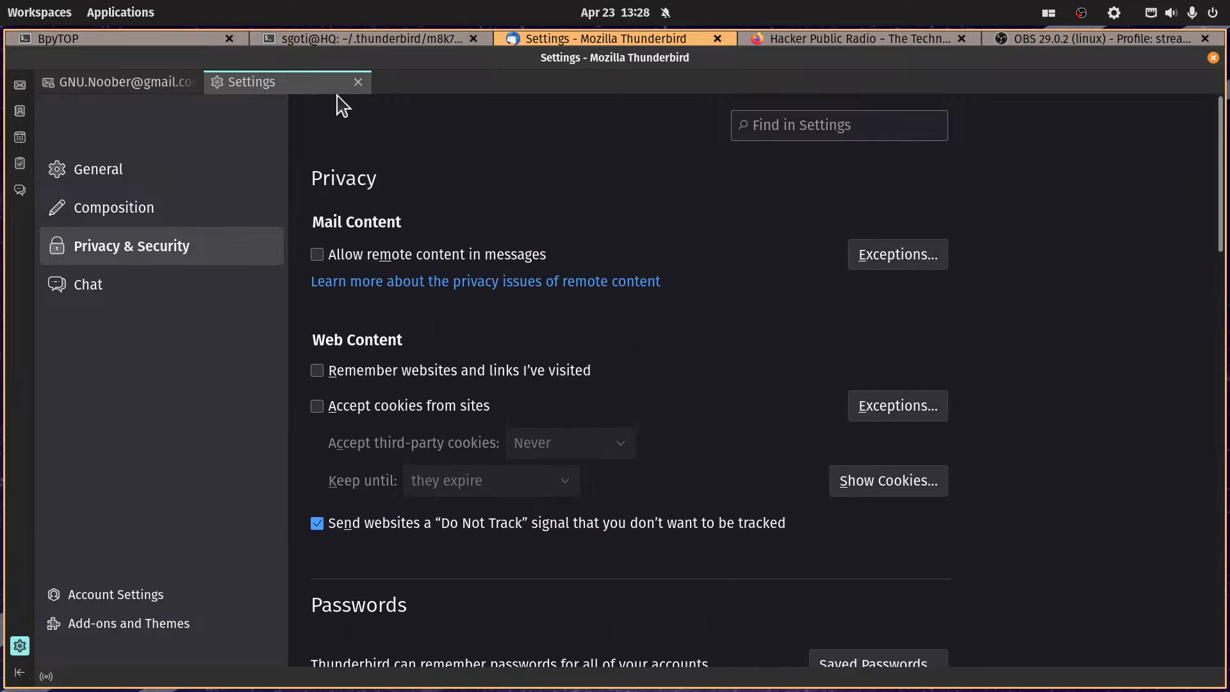
Step: Close the settings, return to the Gmail account's Inbox, and switch to OBS
{"action": "left_click", "coordinate": [358, 82]}
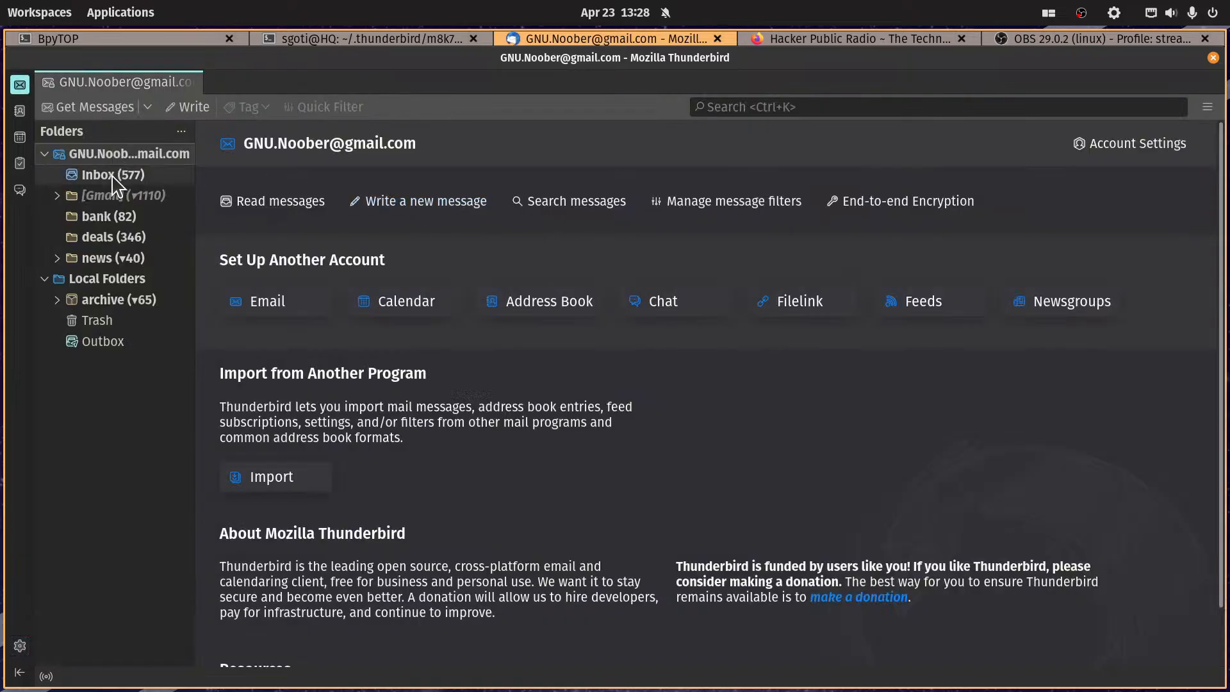
{"action": "left_click", "coordinate": [114, 178]}
{"action": "scroll", "coordinate": [762, 299], "scroll_direction": "up", "scroll_amount": 9}
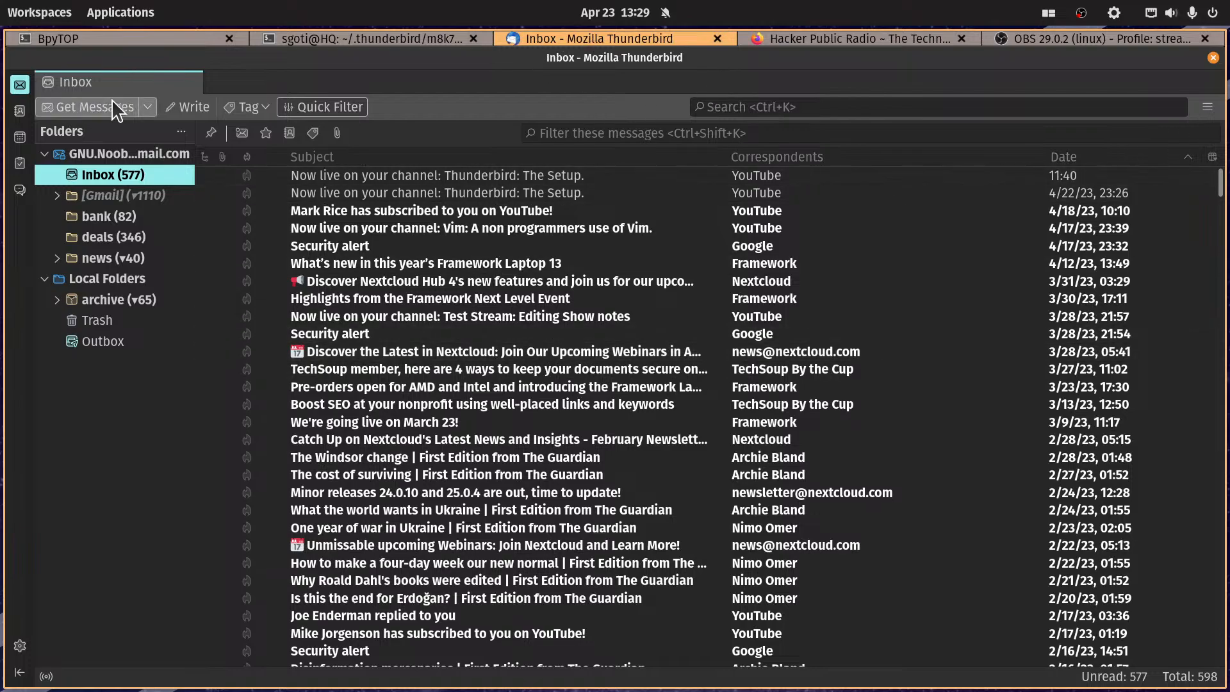
{"action": "left_click", "coordinate": [1033, 39]}
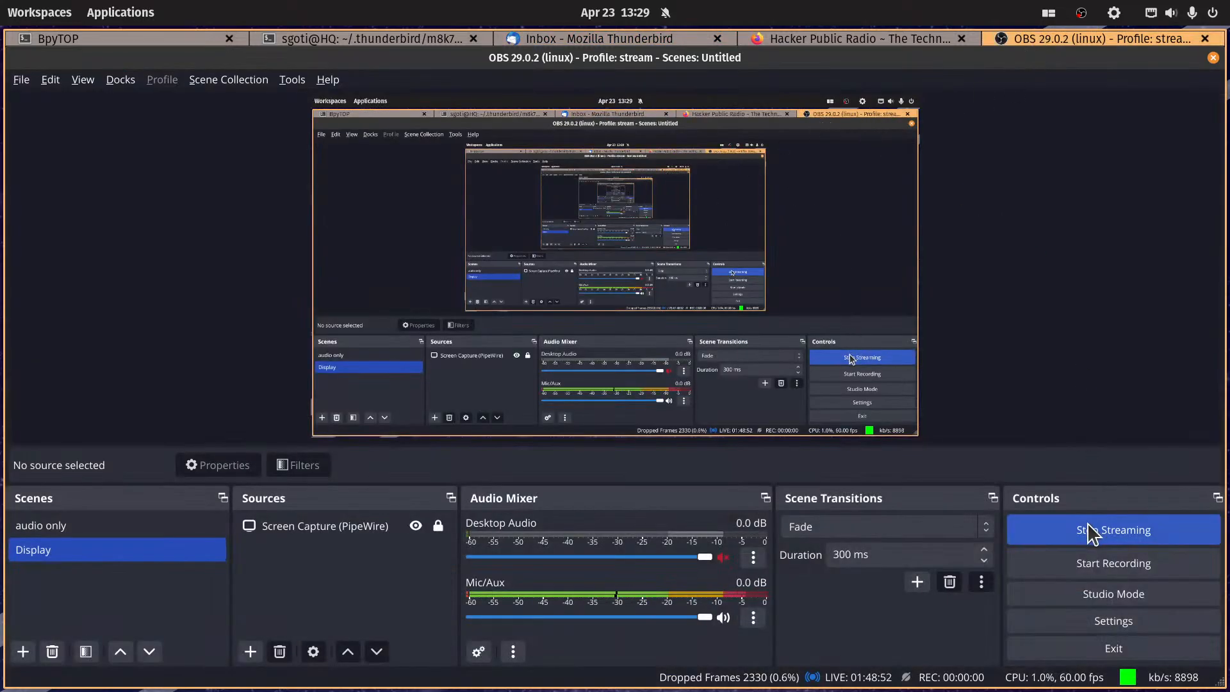